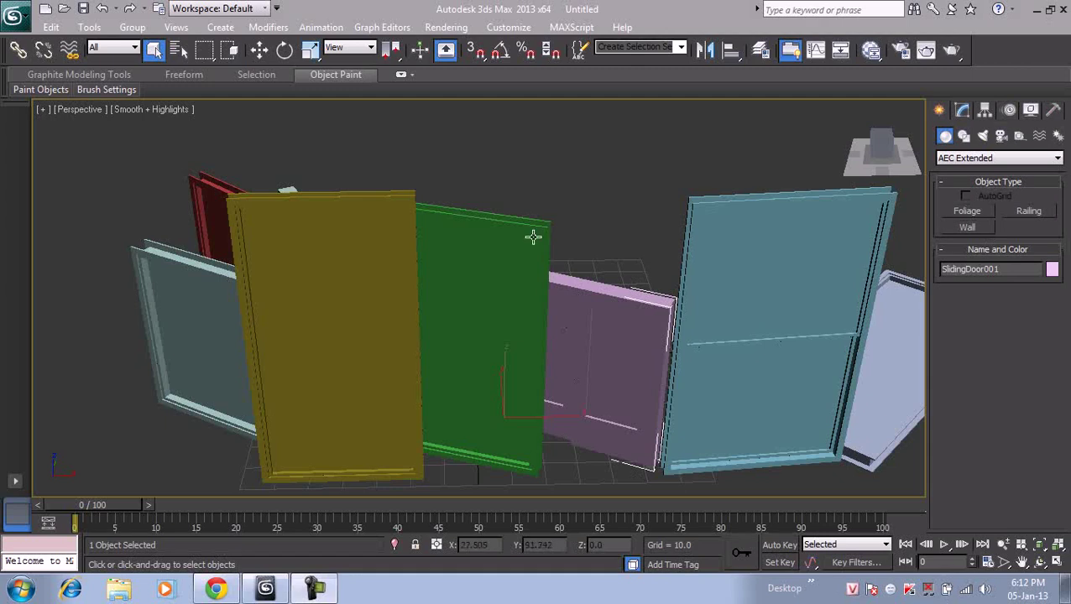
- Select the yellow PivotedWindow001 window and zoom out so all the windows show
{"action": "left_click", "coordinate": [496, 167]}
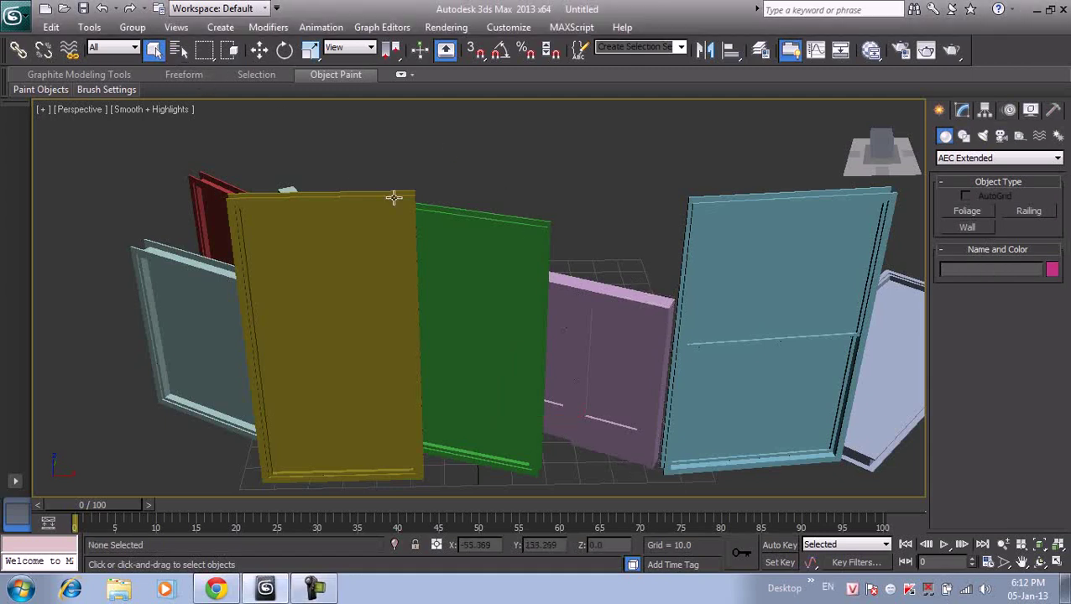
{"action": "left_click", "coordinate": [301, 195]}
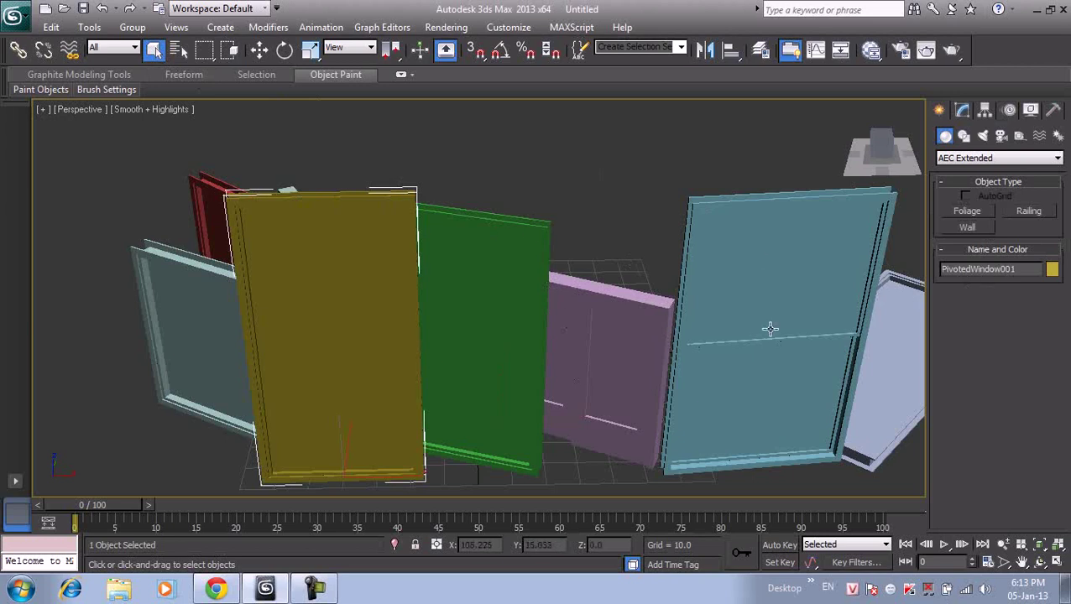
{"action": "scroll", "coordinate": [768, 329], "scroll_direction": "down", "scroll_amount": 3}
{"action": "scroll", "coordinate": [738, 310], "scroll_direction": "down", "scroll_amount": 3}
{"action": "scroll", "coordinate": [732, 304], "scroll_direction": "up", "scroll_amount": 3}
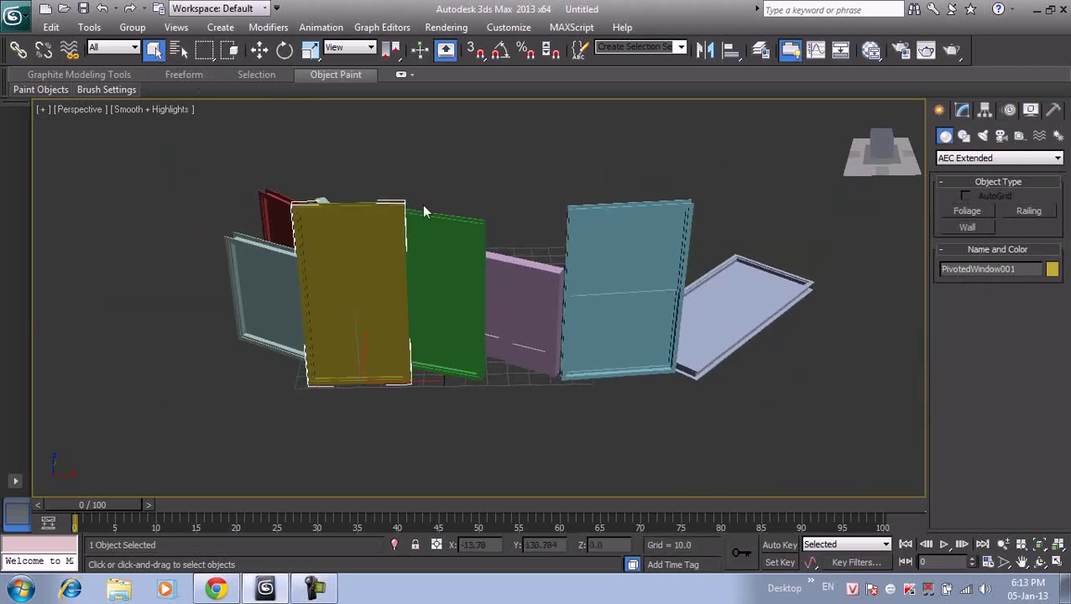
{"action": "left_click", "coordinate": [991, 268]}
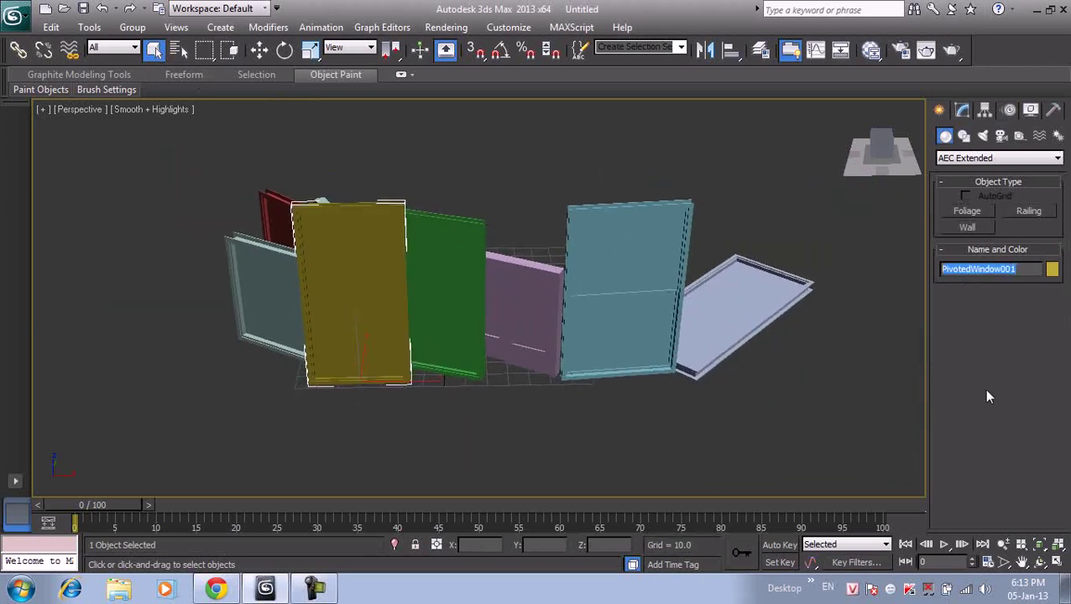
{"action": "left_click", "coordinate": [1037, 337]}
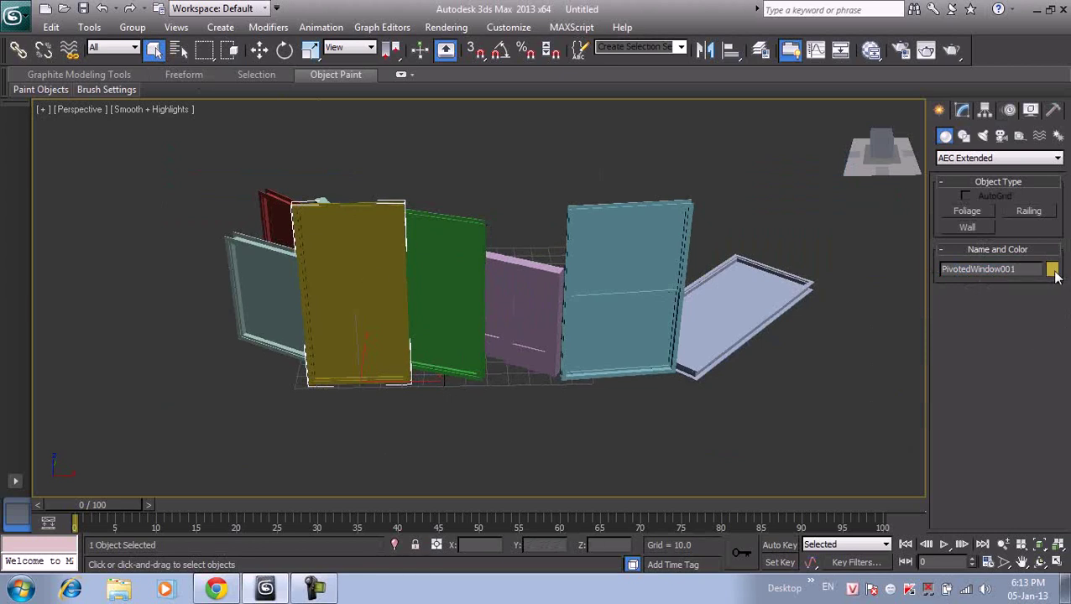
- Change PivotedWindow001's object colour from yellow to green, then deselect it
{"action": "left_click", "coordinate": [1051, 269]}
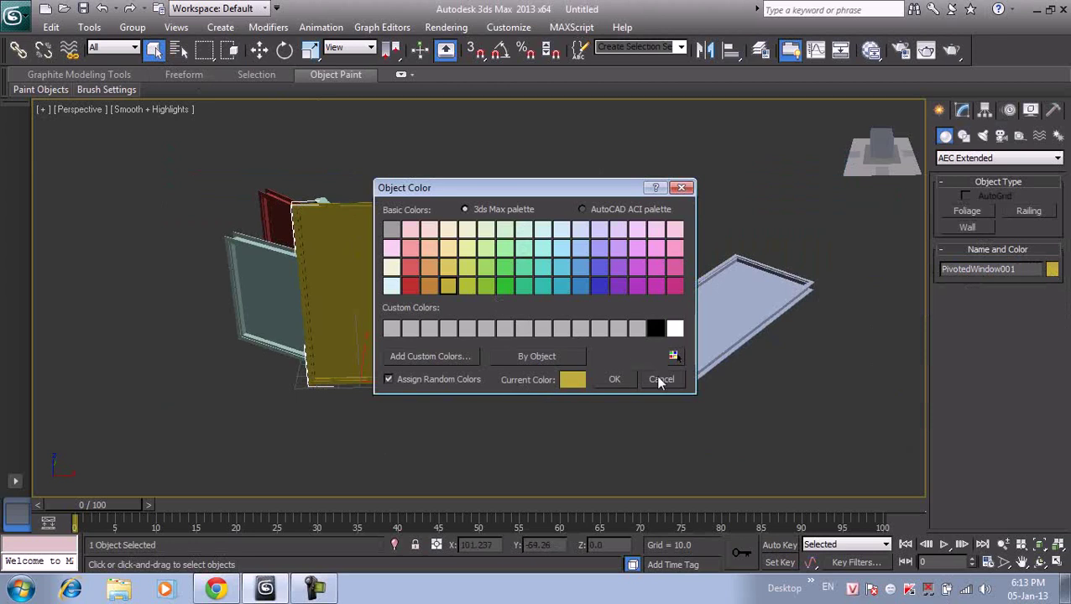
{"action": "left_click", "coordinate": [655, 377]}
{"action": "left_click", "coordinate": [1052, 269]}
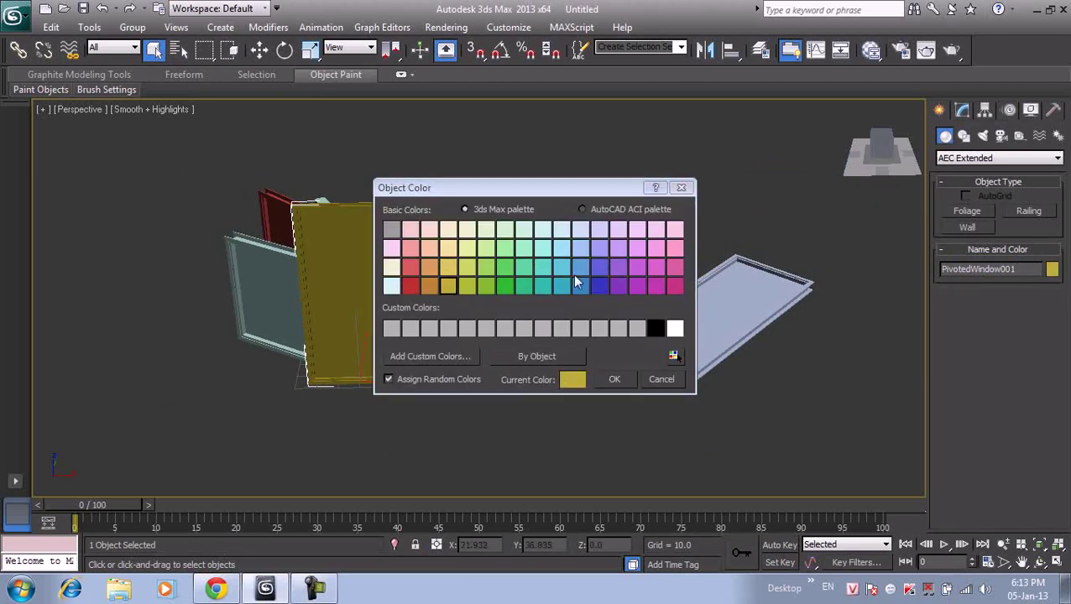
{"action": "left_click", "coordinate": [507, 267]}
{"action": "left_click", "coordinate": [606, 378]}
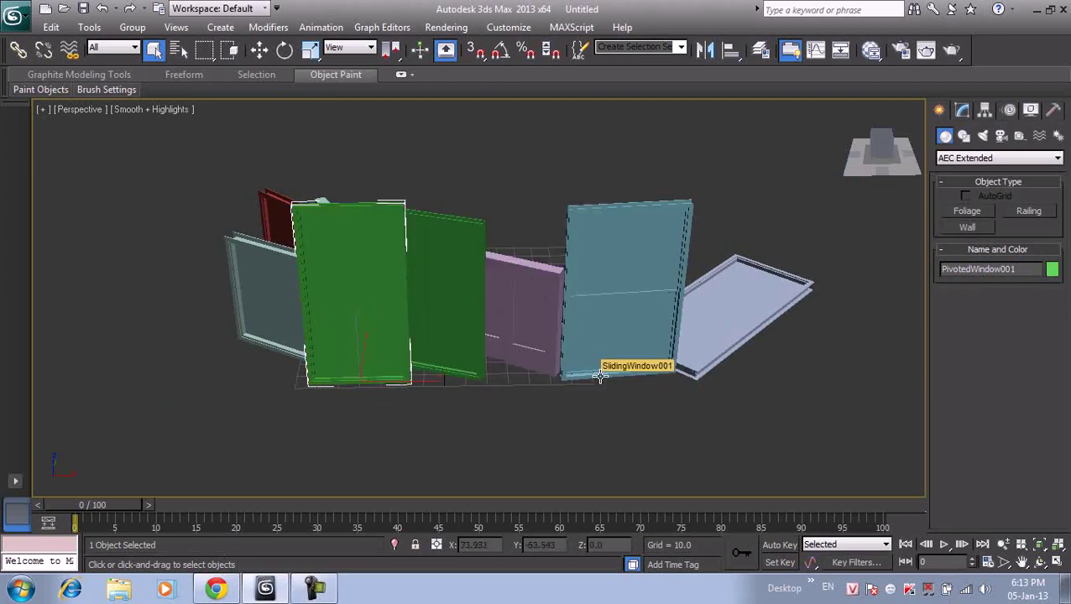
{"action": "left_click", "coordinate": [468, 191]}
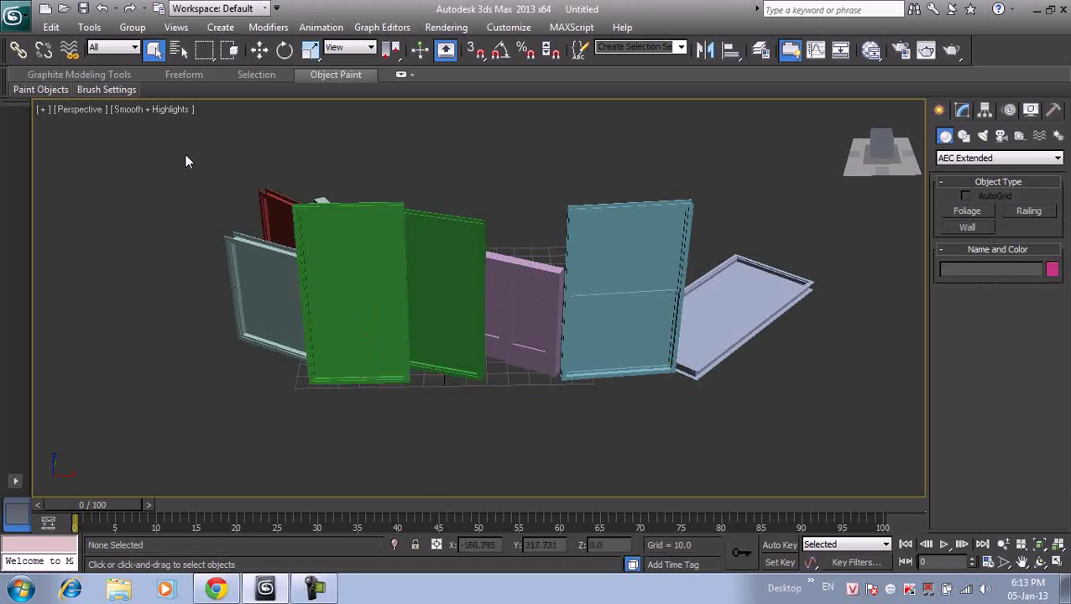
- Check the Selection Filter list and leave it set to All
{"action": "left_click", "coordinate": [134, 48]}
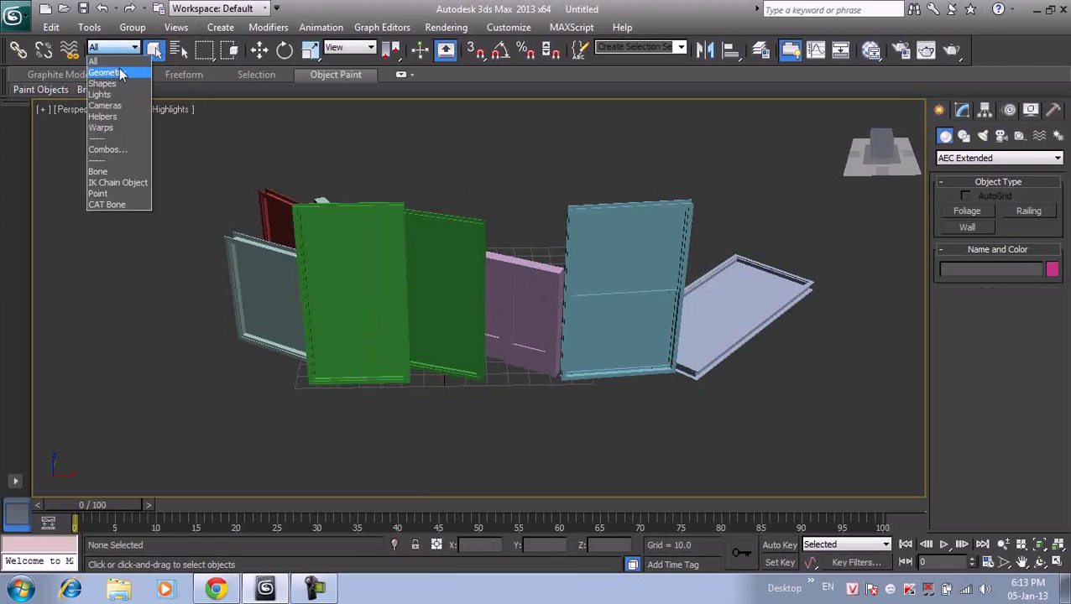
{"action": "left_click", "coordinate": [122, 48]}
{"action": "left_click", "coordinate": [122, 48]}
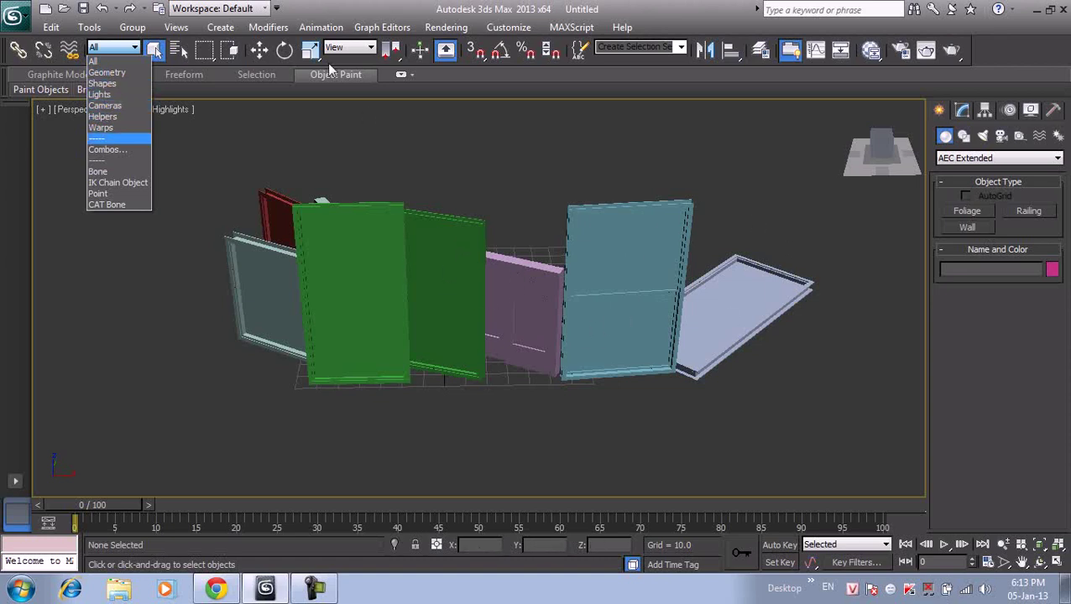
{"action": "left_click", "coordinate": [323, 8]}
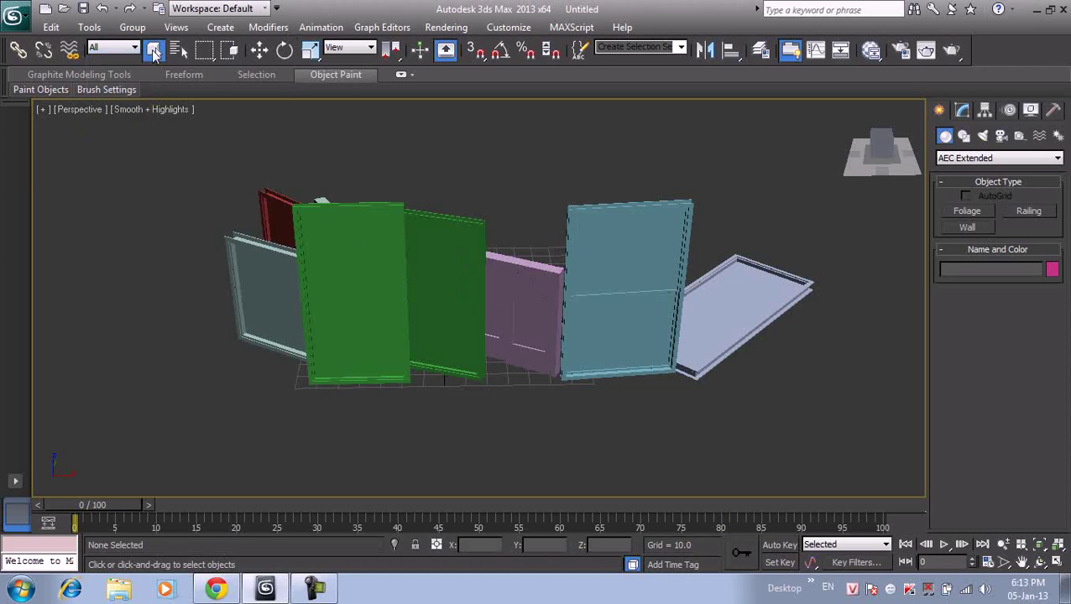
- Move the green window so it stands in front of the light blue door
{"action": "left_click", "coordinate": [371, 223]}
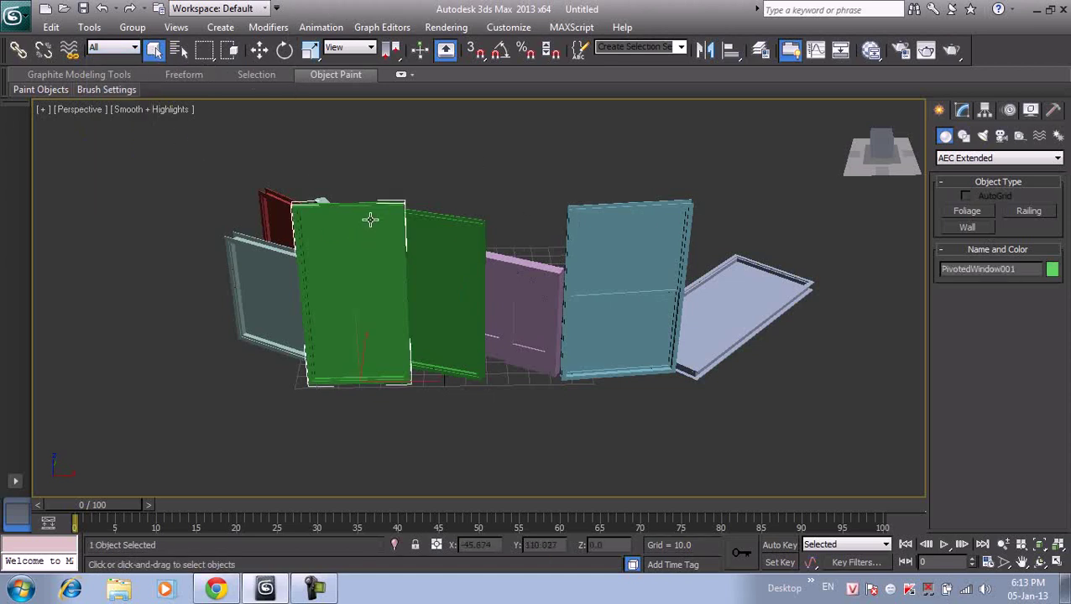
{"action": "right_click", "coordinate": [370, 219]}
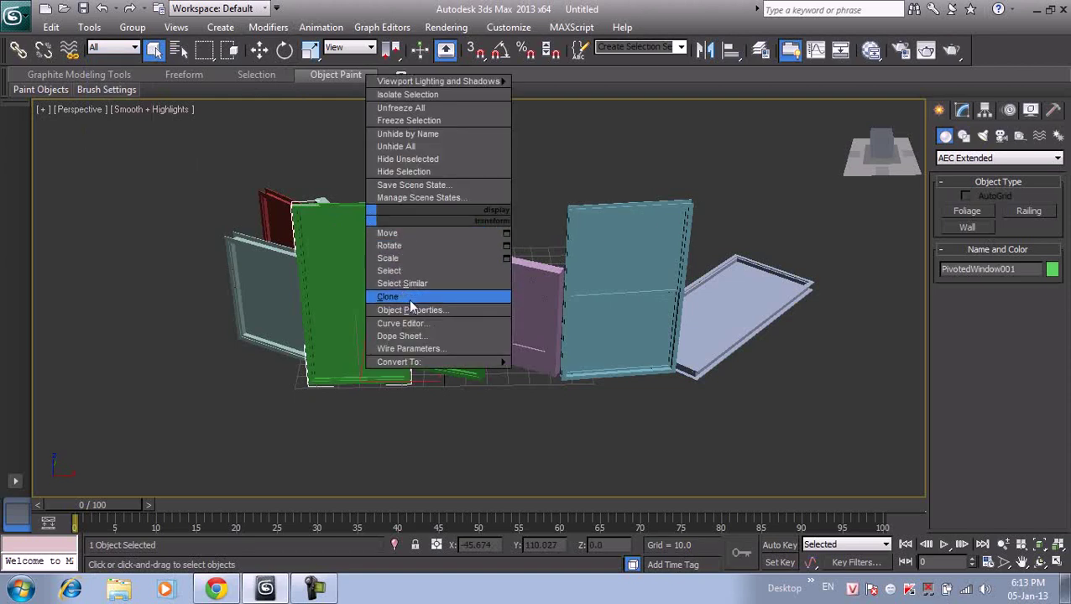
{"action": "left_click", "coordinate": [399, 232]}
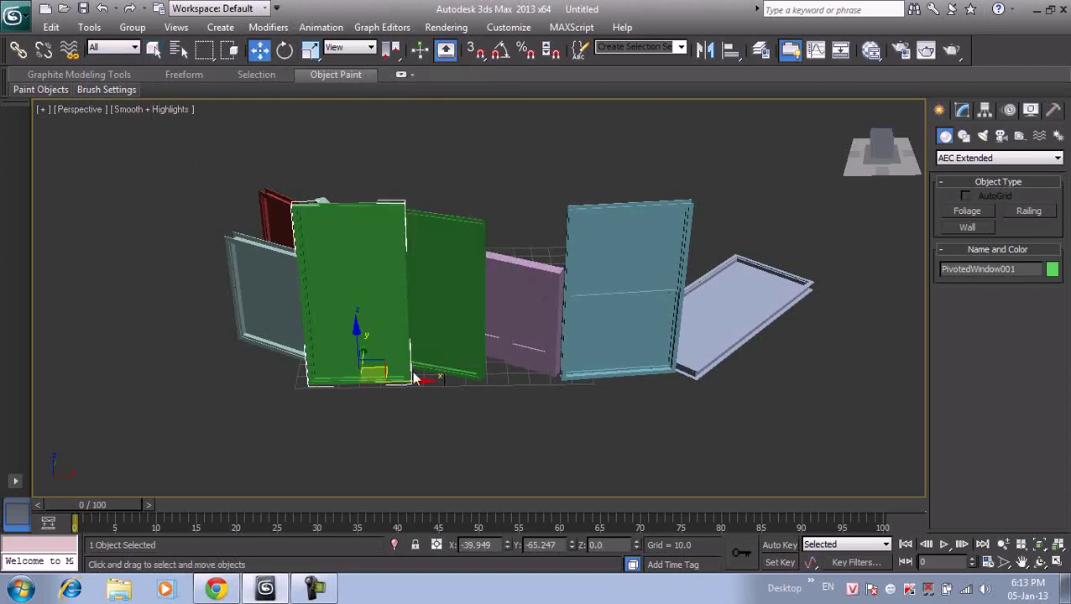
{"action": "left_click_drag", "start_coordinate": [407, 378], "coordinate": [603, 419]}
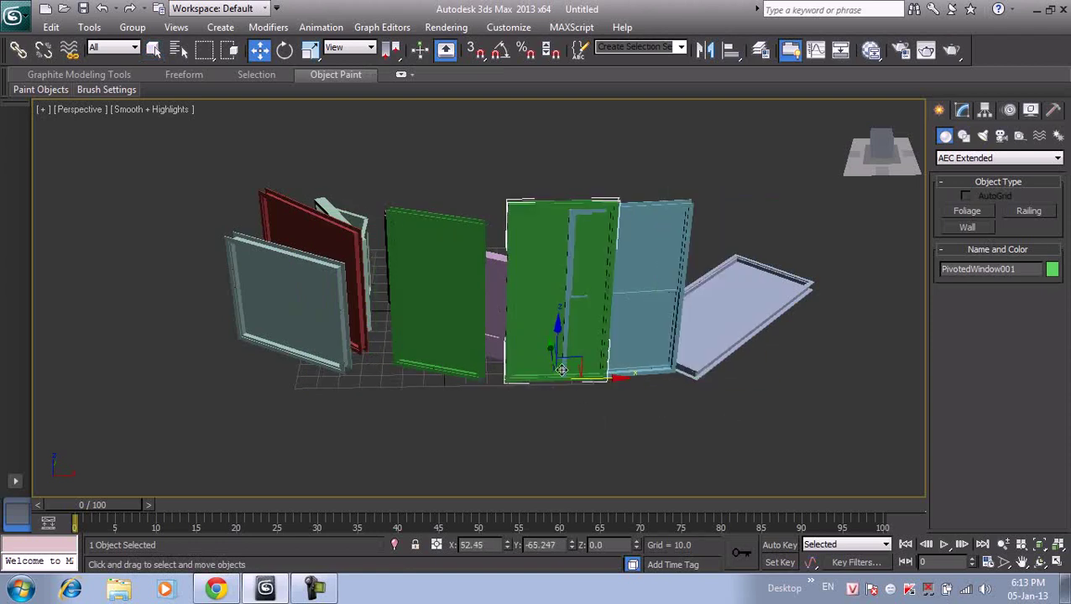
{"action": "mouse_move", "coordinate": [554, 351]}
{"action": "left_mouse_down"}
{"action": "mouse_move", "coordinate": [575, 429]}
{"action": "mouse_move", "coordinate": [576, 380]}
{"action": "left_mouse_up"}
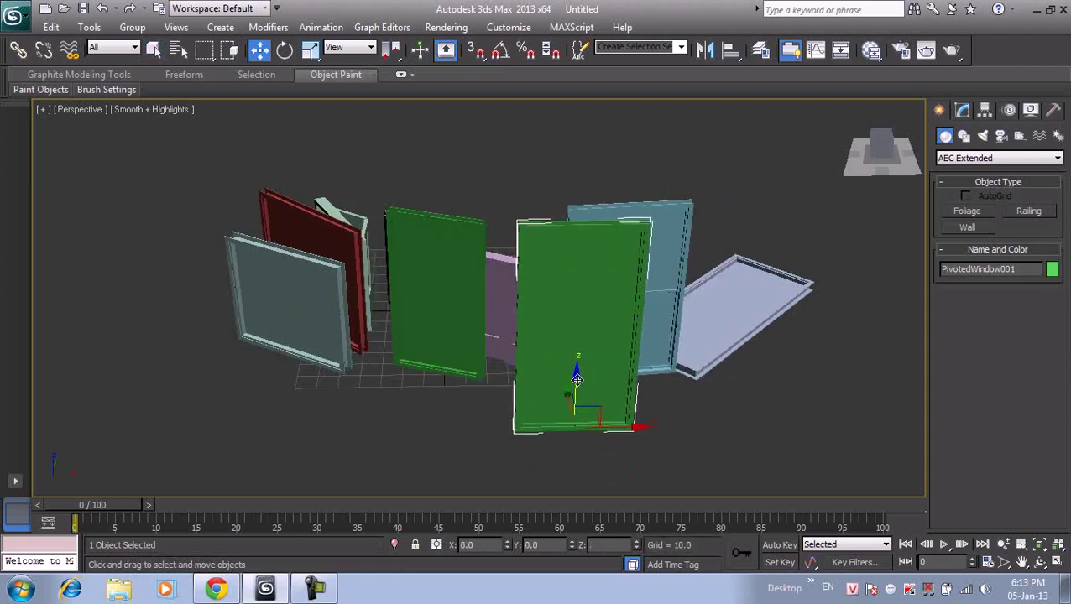
- Raise PivotedWindow001 by an Offset Z of 200 in Move Transform Type-In, to Z 225.767
{"action": "right_click", "coordinate": [575, 295]}
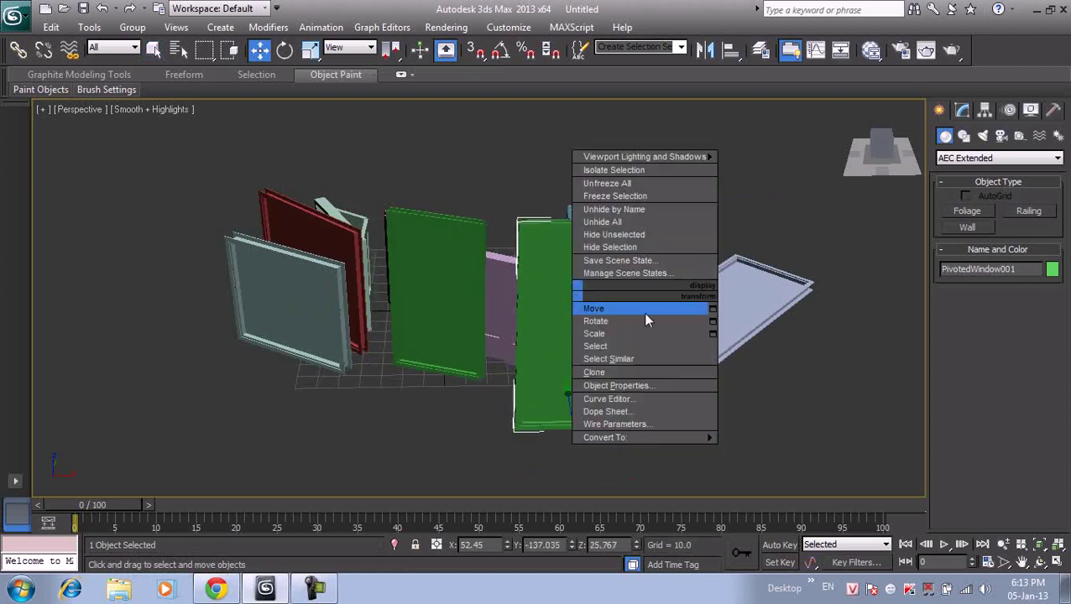
{"action": "left_click", "coordinate": [712, 311]}
{"action": "mouse_move", "coordinate": [536, 285]}
{"action": "left_mouse_down"}
{"action": "mouse_move", "coordinate": [494, 280]}
{"action": "mouse_move", "coordinate": [419, 236]}
{"action": "left_mouse_up"}
{"action": "left_click", "coordinate": [497, 266]}
{"action": "key", "text": "Tab"}
{"action": "key", "text": "Tab"}
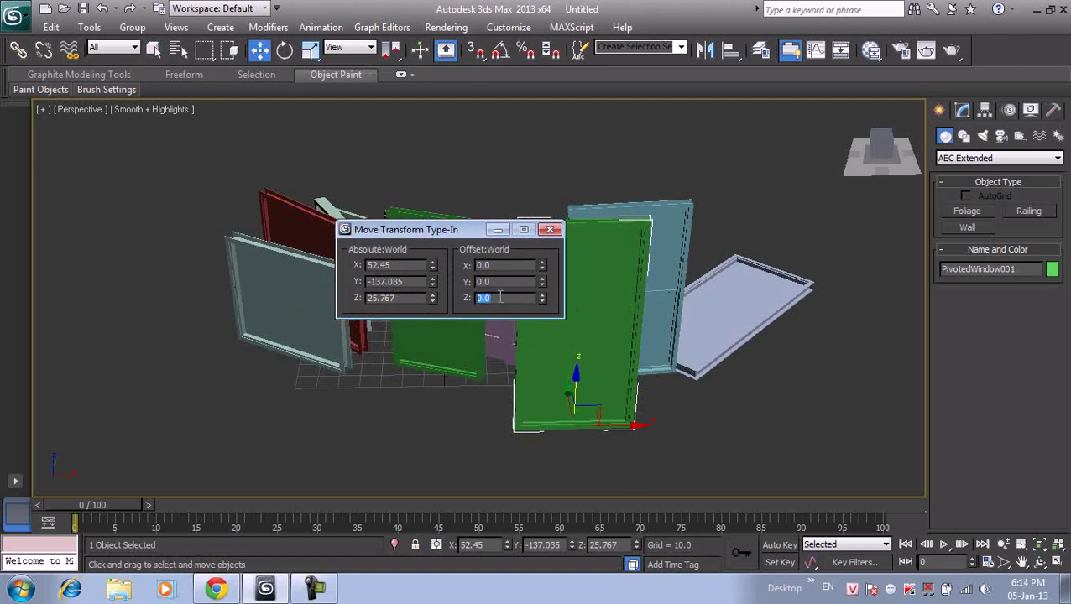
{"action": "type", "text": "200"}
{"action": "key", "text": "Return"}
- Close the type-in and reframe the view around the raised green window
{"action": "left_click_drag", "start_coordinate": [438, 237], "coordinate": [549, 299]}
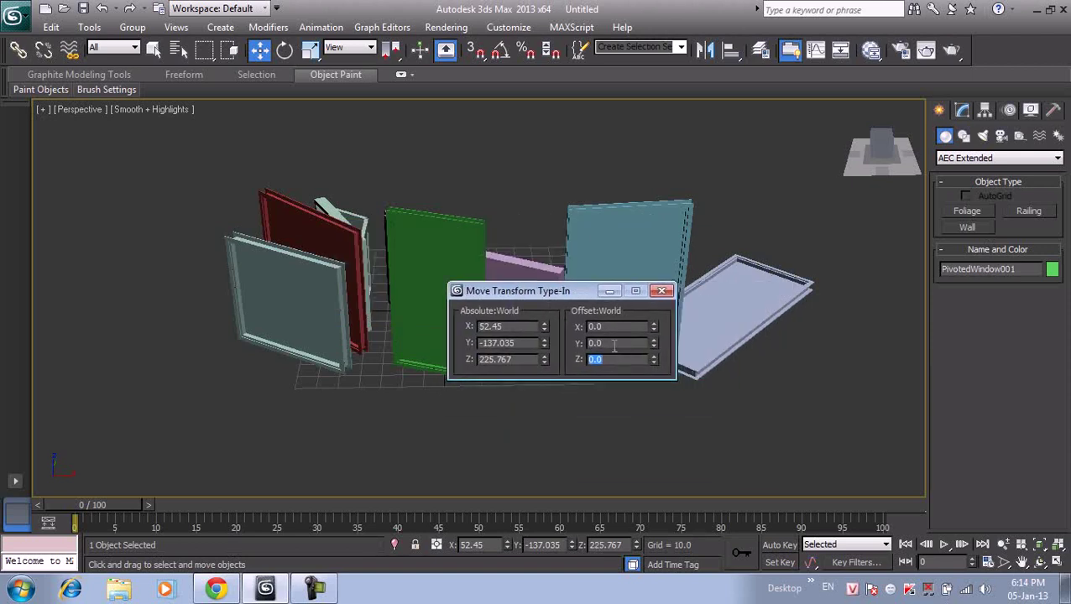
{"action": "left_click", "coordinate": [662, 290]}
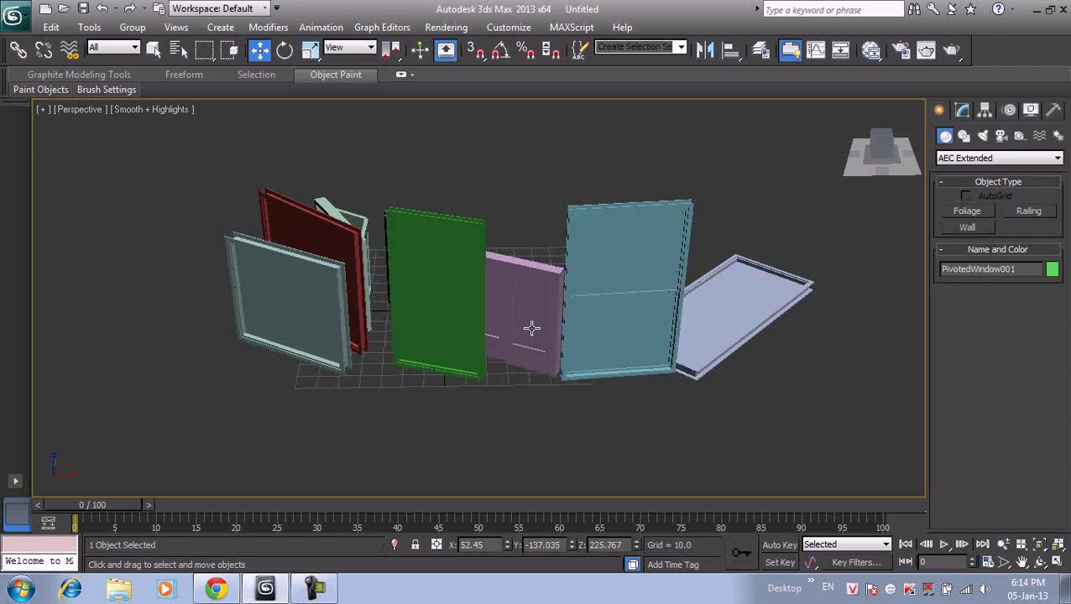
{"action": "left_click", "coordinate": [451, 224]}
{"action": "scroll", "coordinate": [452, 223], "scroll_direction": "down", "scroll_amount": 4}
{"action": "middle_click_drag", "start_coordinate": [540, 270], "coordinate": [548, 313]}
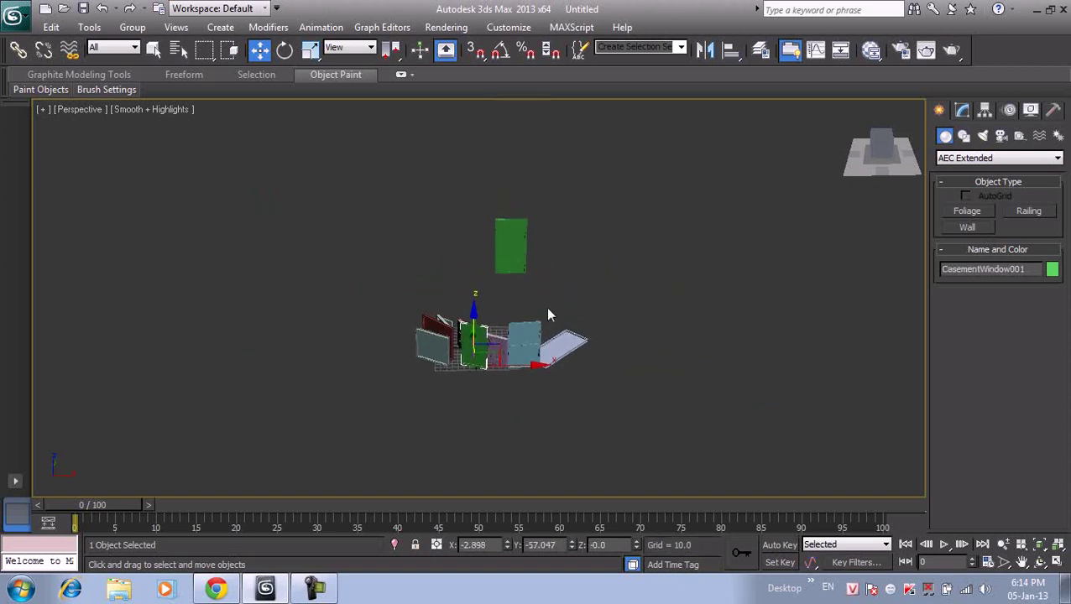
{"action": "scroll", "coordinate": [514, 239], "scroll_direction": "up", "scroll_amount": 2}
{"action": "mouse_move", "coordinate": [514, 239]}
{"action": "middle_mouse_down"}
{"action": "mouse_move", "coordinate": [504, 268]}
{"action": "mouse_move", "coordinate": [446, 259]}
{"action": "middle_mouse_up"}
- Rotate the raised green window 45° about Z via Rotate Transform Type-In, reading 45.665
{"action": "left_click", "coordinate": [477, 215]}
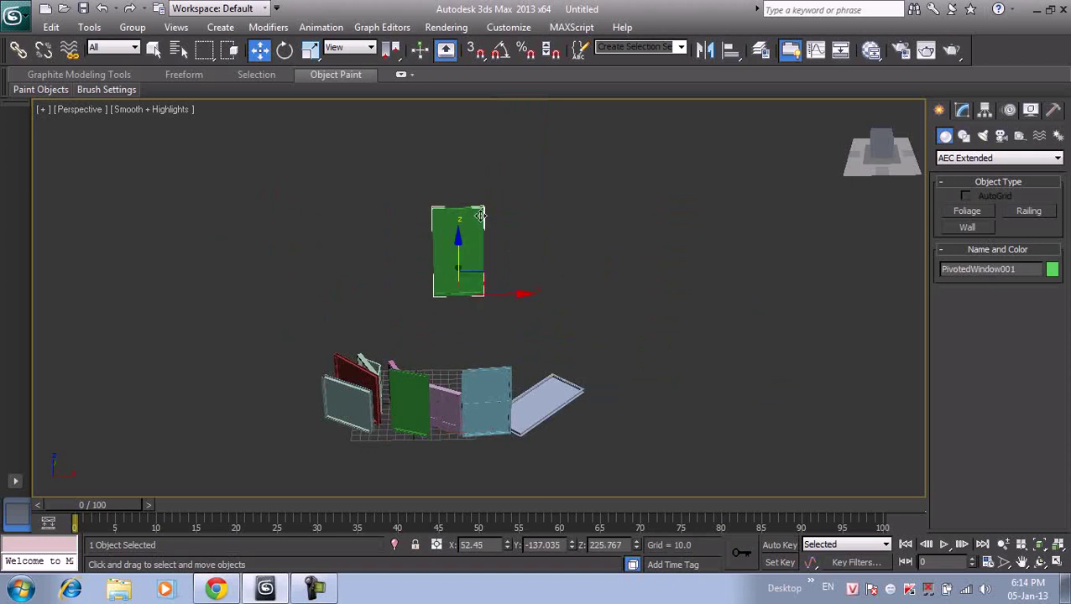
{"action": "right_click", "coordinate": [475, 211]}
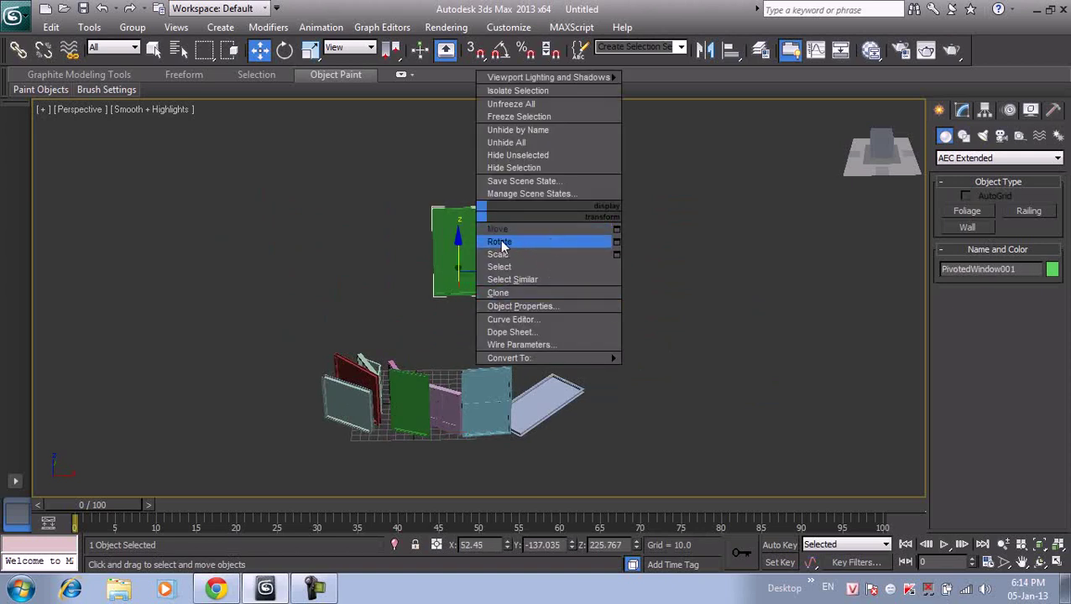
{"action": "left_click", "coordinate": [617, 243]}
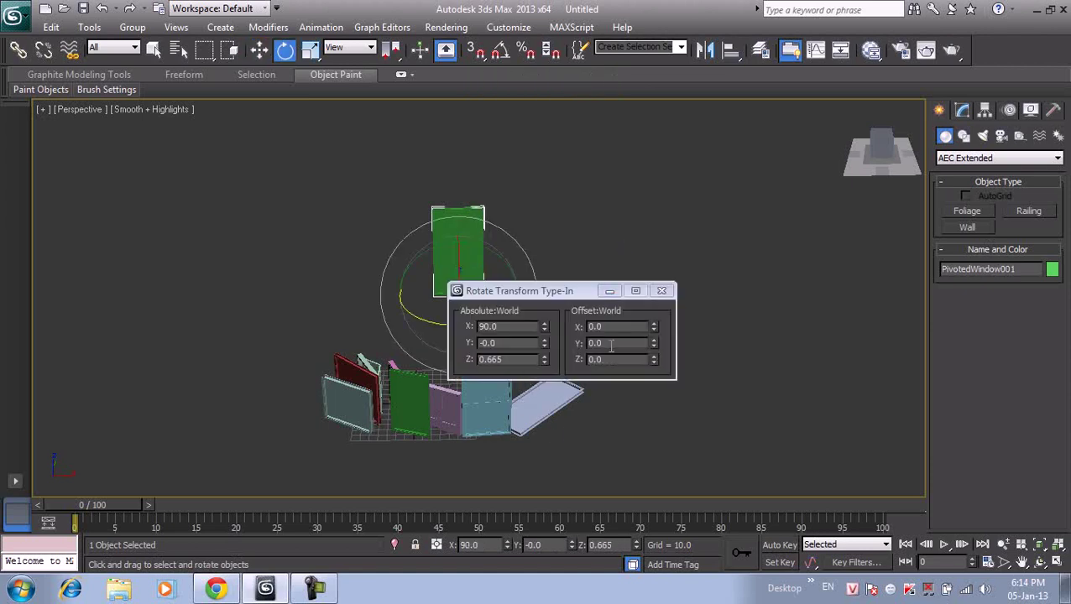
{"action": "left_click_drag", "start_coordinate": [504, 290], "coordinate": [687, 253]}
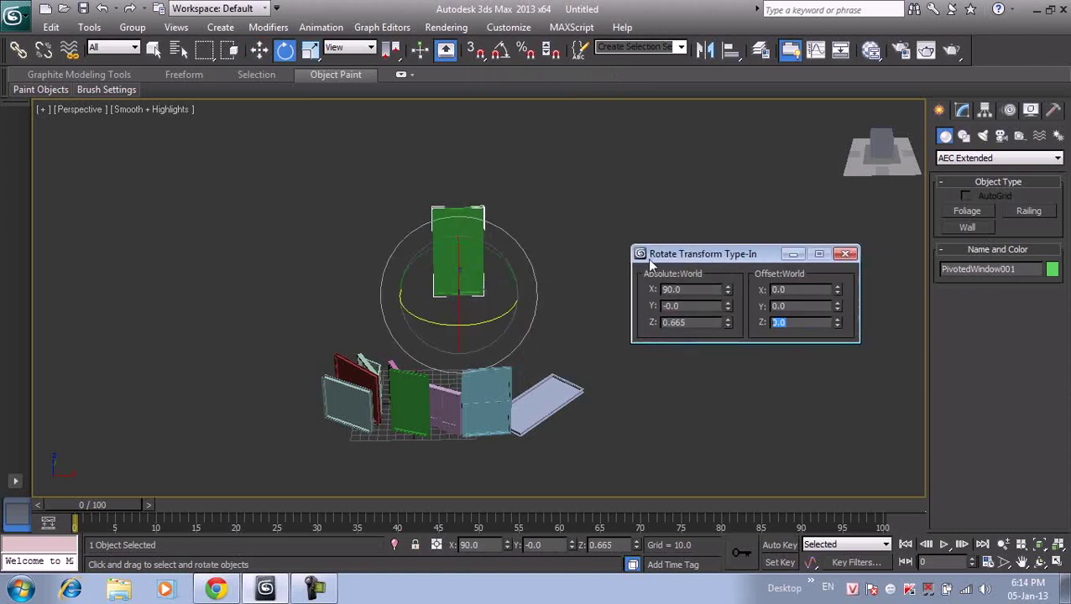
{"action": "type", "text": "45"}
{"action": "key", "text": "Return"}
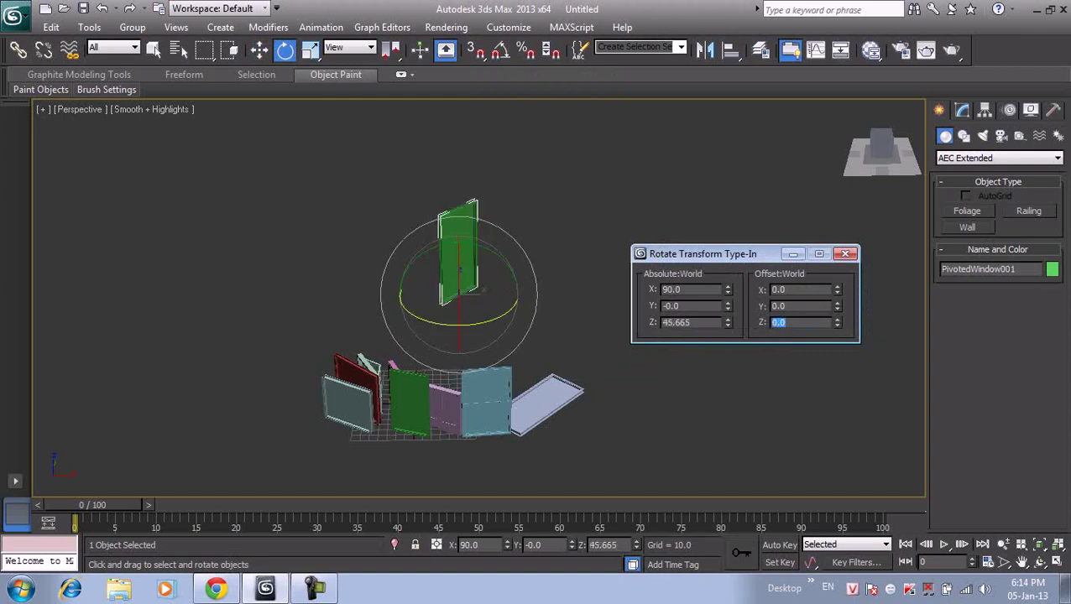
{"action": "left_click", "coordinate": [846, 255]}
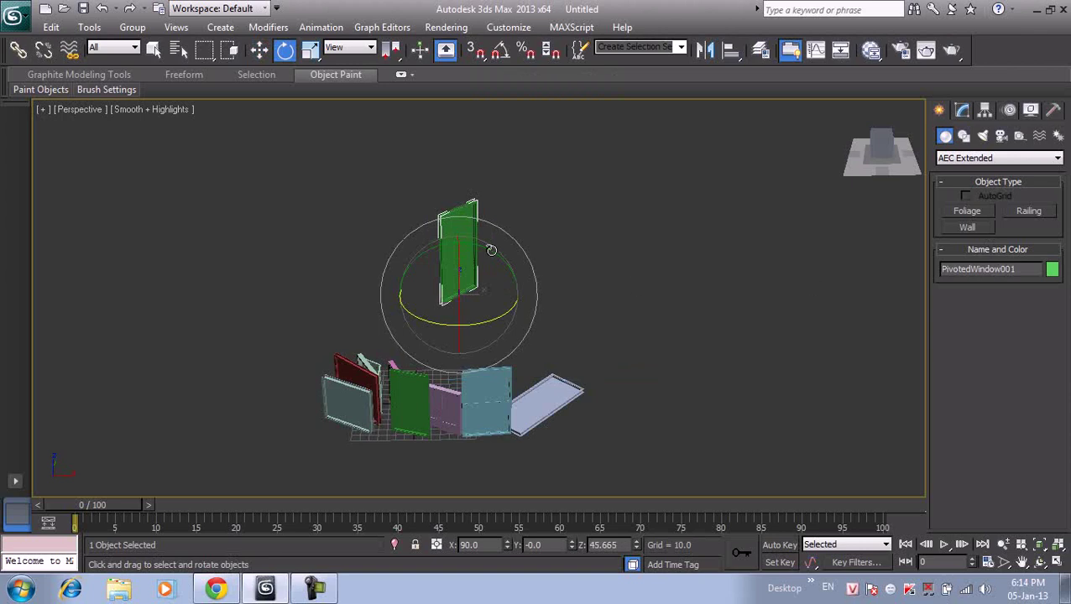
{"action": "left_click", "coordinate": [319, 225]}
- Scale the red AwningWindow001 taller, wider and uniformly larger into a big panel
{"action": "left_click", "coordinate": [362, 379]}
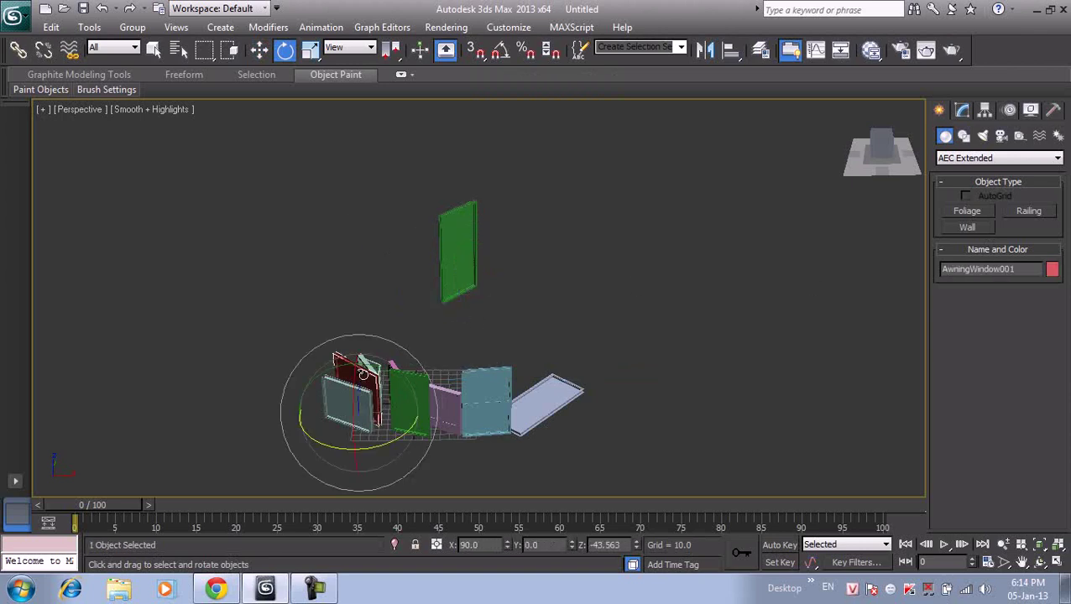
{"action": "right_click", "coordinate": [363, 380]}
{"action": "left_click", "coordinate": [386, 413]}
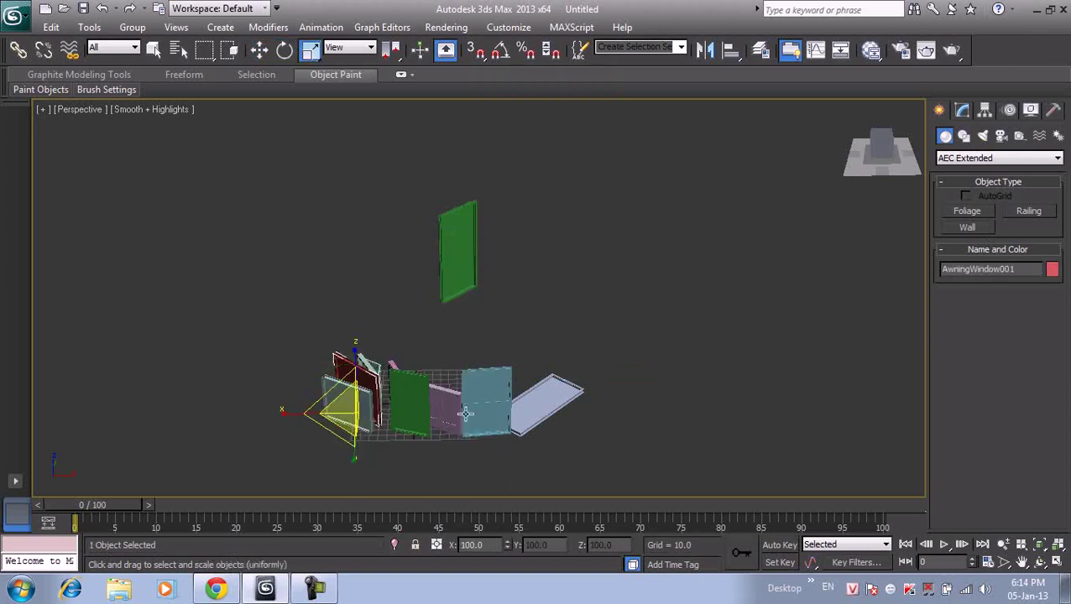
{"action": "left_click_drag", "start_coordinate": [349, 406], "coordinate": [347, 417]}
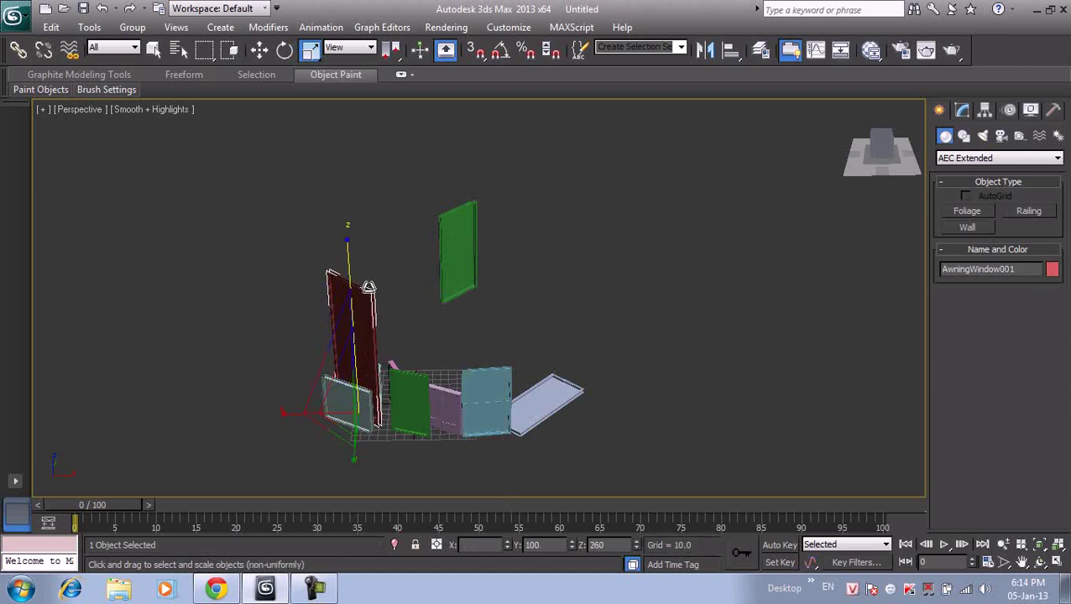
{"action": "left_click_drag", "start_coordinate": [281, 411], "coordinate": [208, 409]}
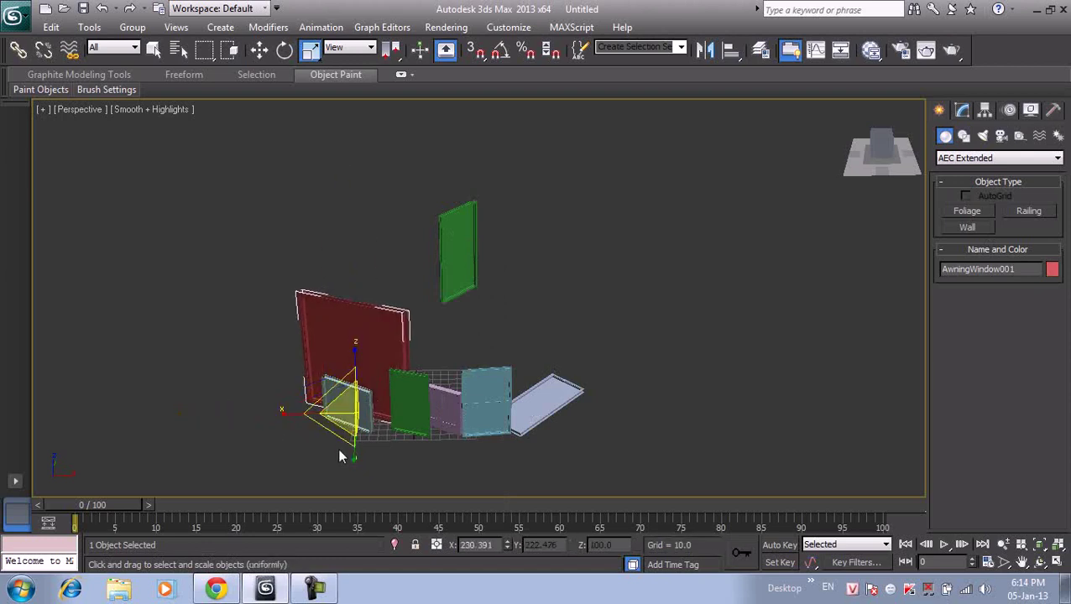
{"action": "mouse_move", "coordinate": [342, 411]}
{"action": "left_mouse_down"}
{"action": "mouse_move", "coordinate": [419, 287]}
{"action": "mouse_move", "coordinate": [375, 375]}
{"action": "mouse_move", "coordinate": [406, 330]}
{"action": "mouse_move", "coordinate": [404, 383]}
{"action": "left_mouse_up"}
- Open Scale Transform Type-In showing local scale 312.865, 302.117, 213.856
{"action": "right_click", "coordinate": [319, 302]}
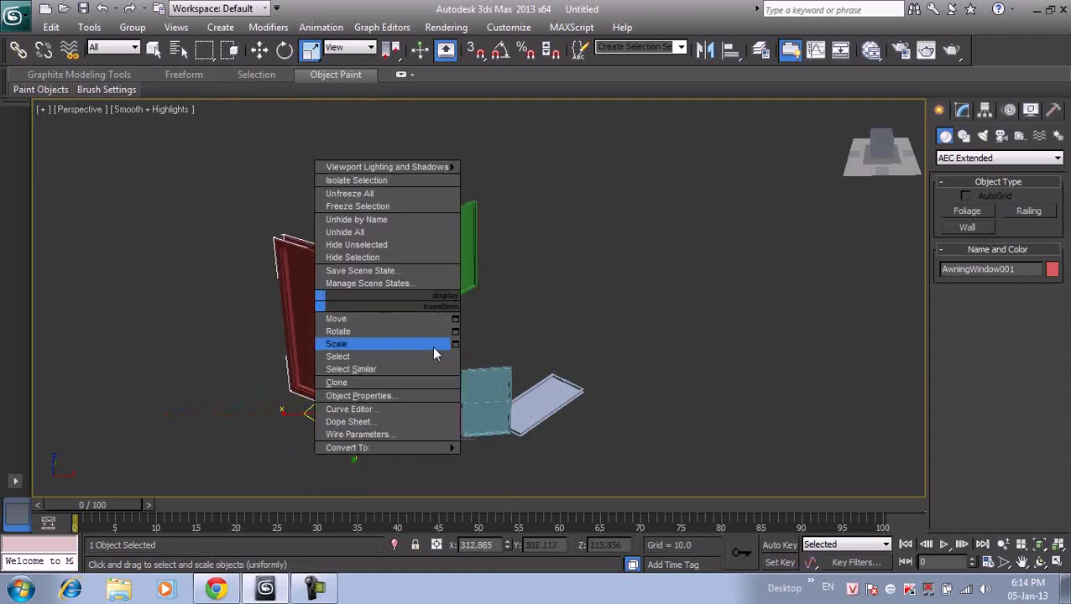
{"action": "left_click", "coordinate": [455, 345]}
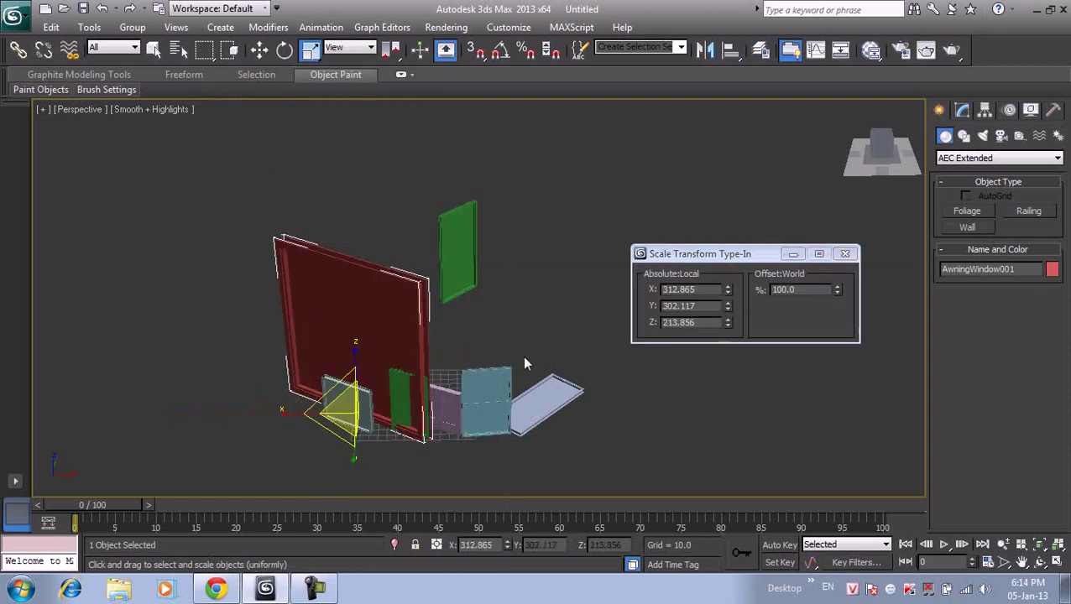
{"action": "double_click", "coordinate": [792, 291]}
{"action": "double_click", "coordinate": [698, 305]}
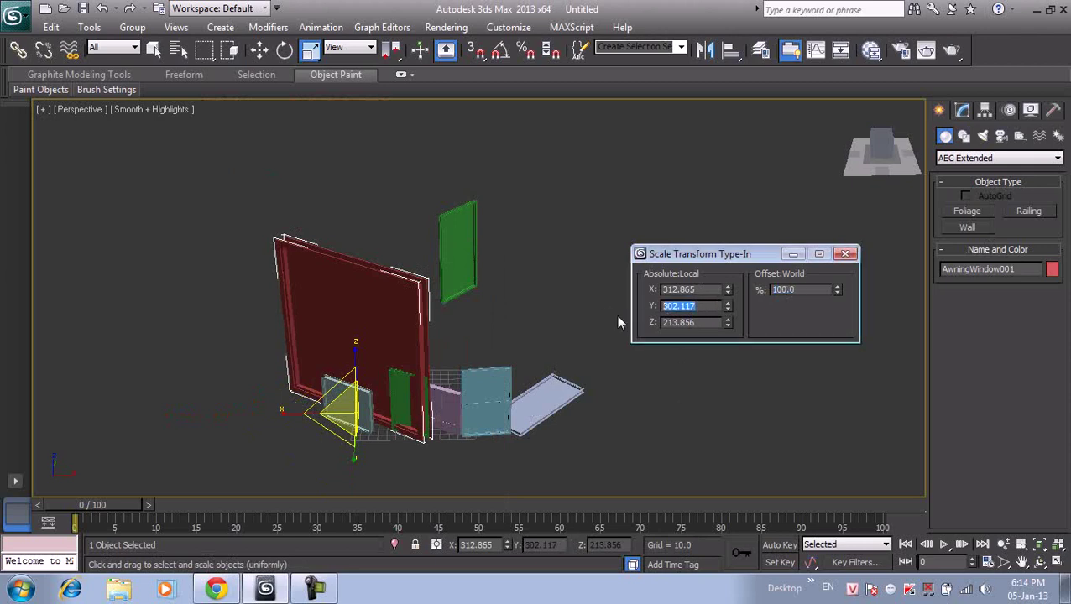
{"action": "left_click_drag", "start_coordinate": [728, 307], "coordinate": [871, 266]}
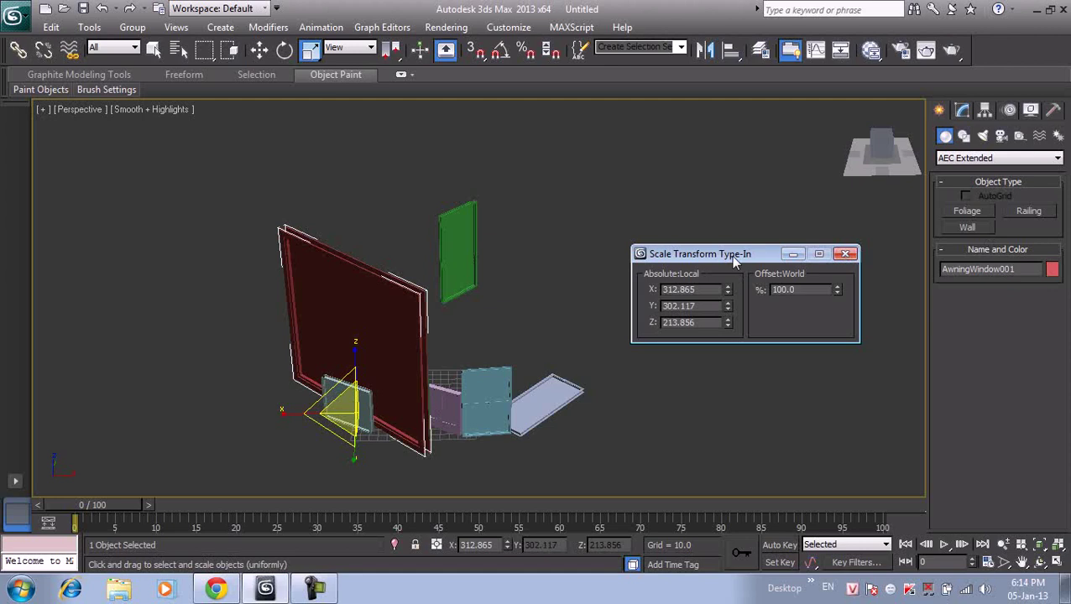
- Move the enlarged red window right along X to X 123.908
{"action": "left_click", "coordinate": [845, 254]}
{"action": "right_click", "coordinate": [336, 292]}
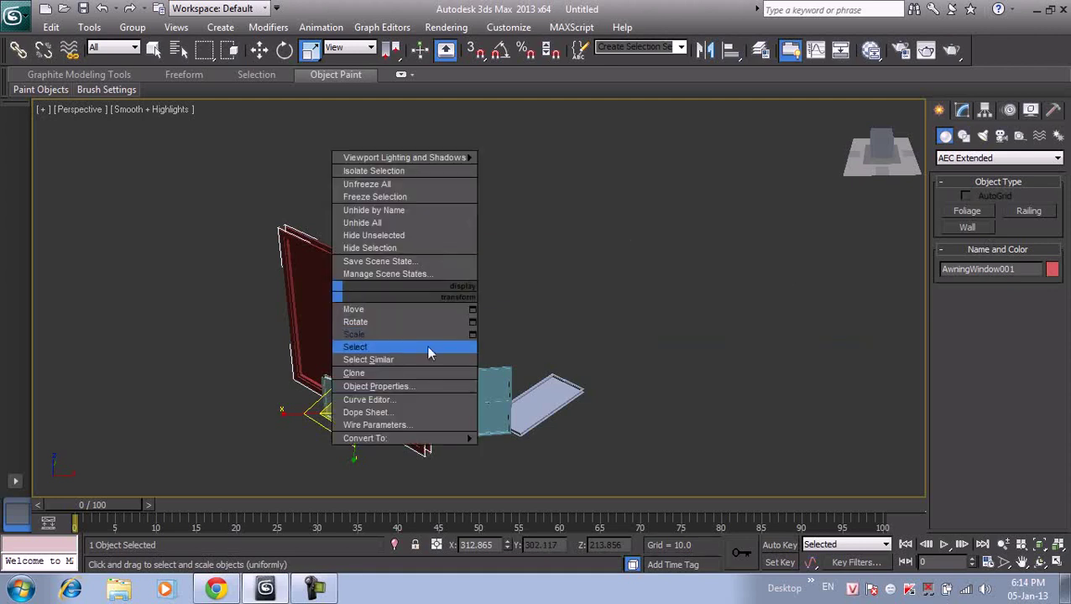
{"action": "left_click", "coordinate": [404, 309]}
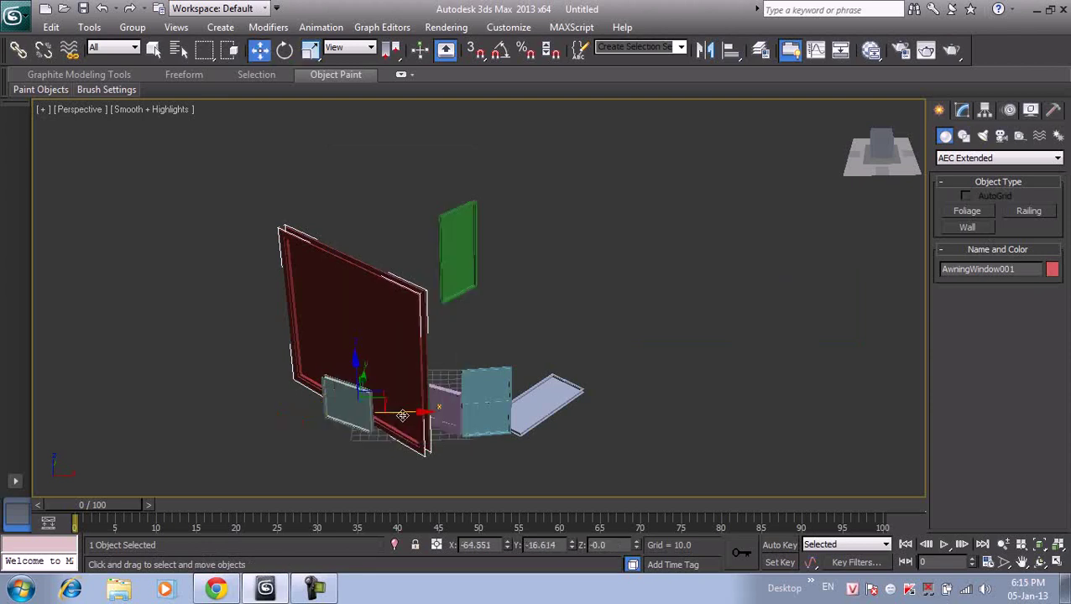
{"action": "left_click_drag", "start_coordinate": [402, 415], "coordinate": [473, 306]}
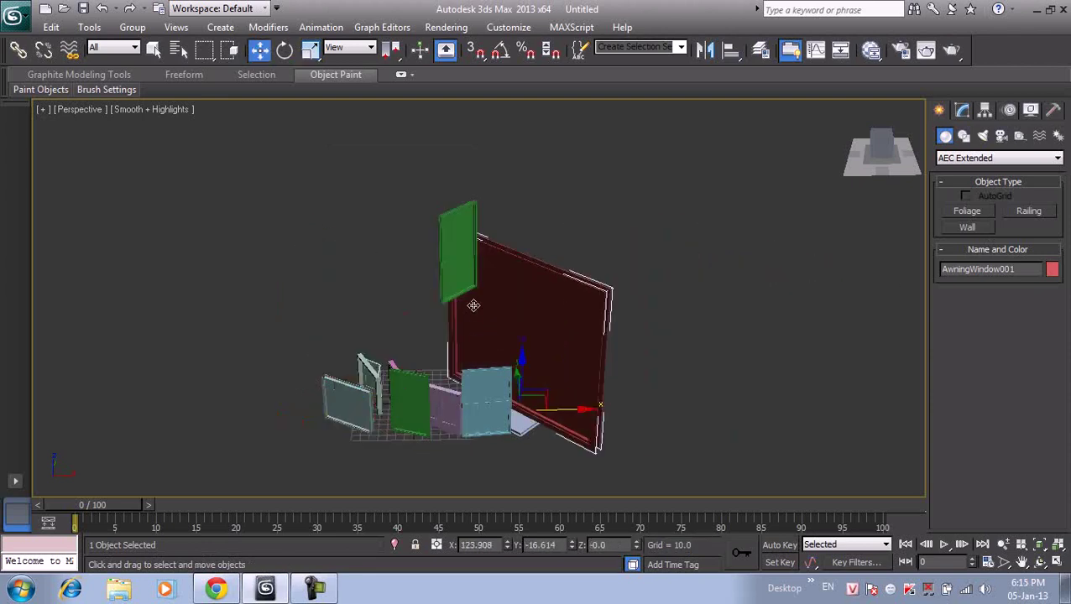
- Hide the red awning window, then unhide all objects and reselect it
{"action": "right_click", "coordinate": [505, 320]}
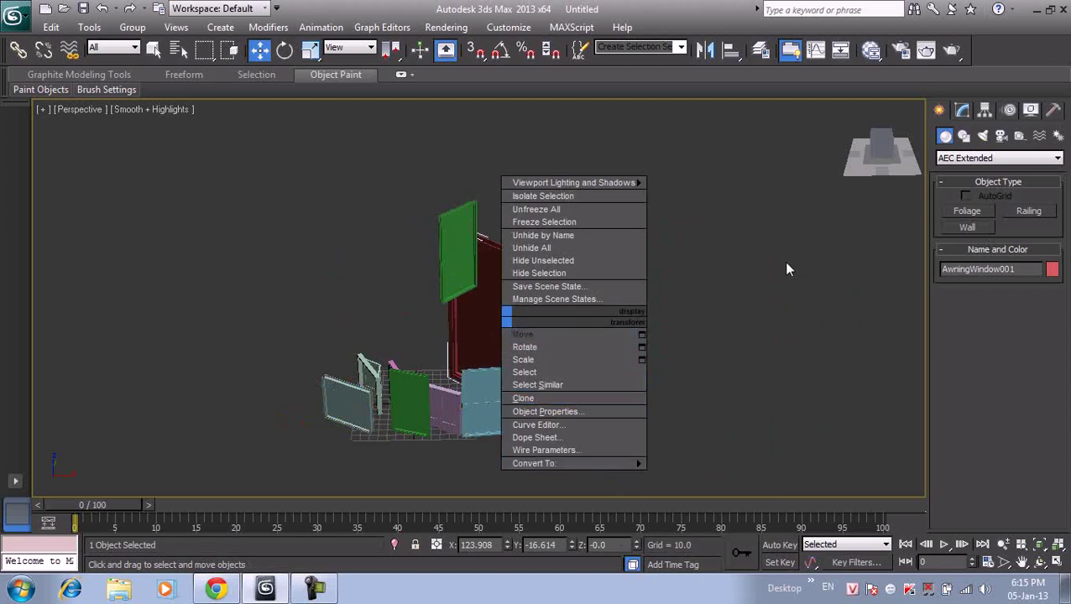
{"action": "left_click", "coordinate": [553, 274]}
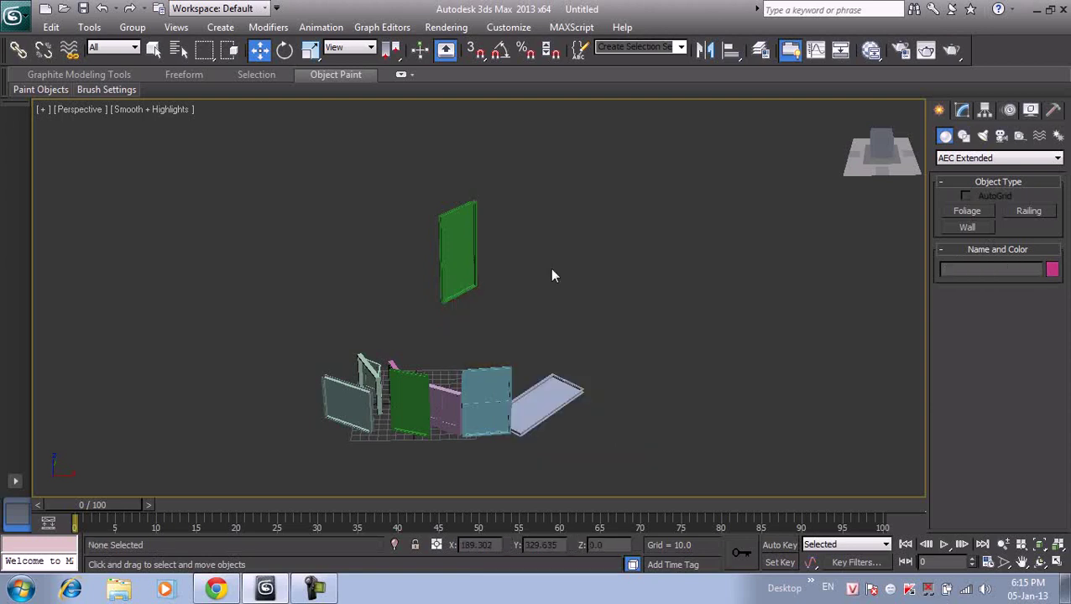
{"action": "left_click", "coordinate": [464, 282]}
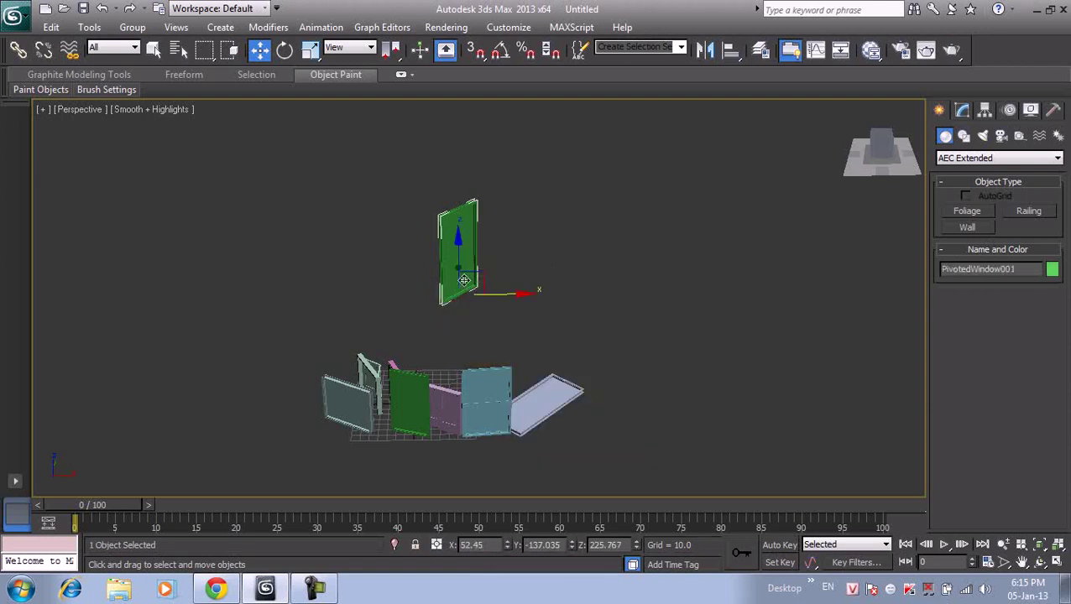
{"action": "right_click", "coordinate": [466, 284]}
{"action": "left_click", "coordinate": [531, 208]}
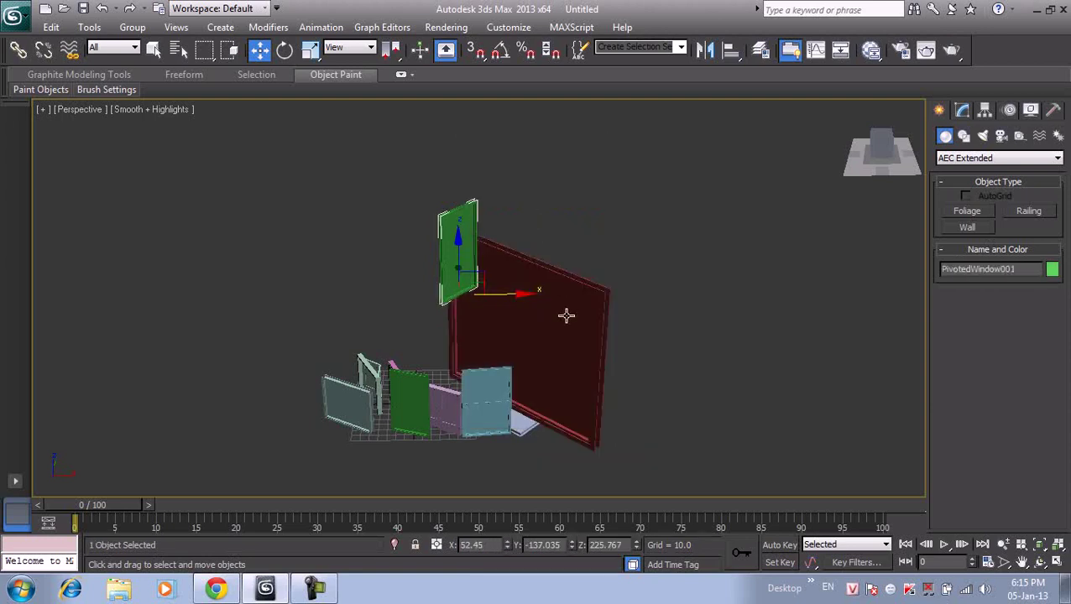
{"action": "left_click", "coordinate": [570, 302]}
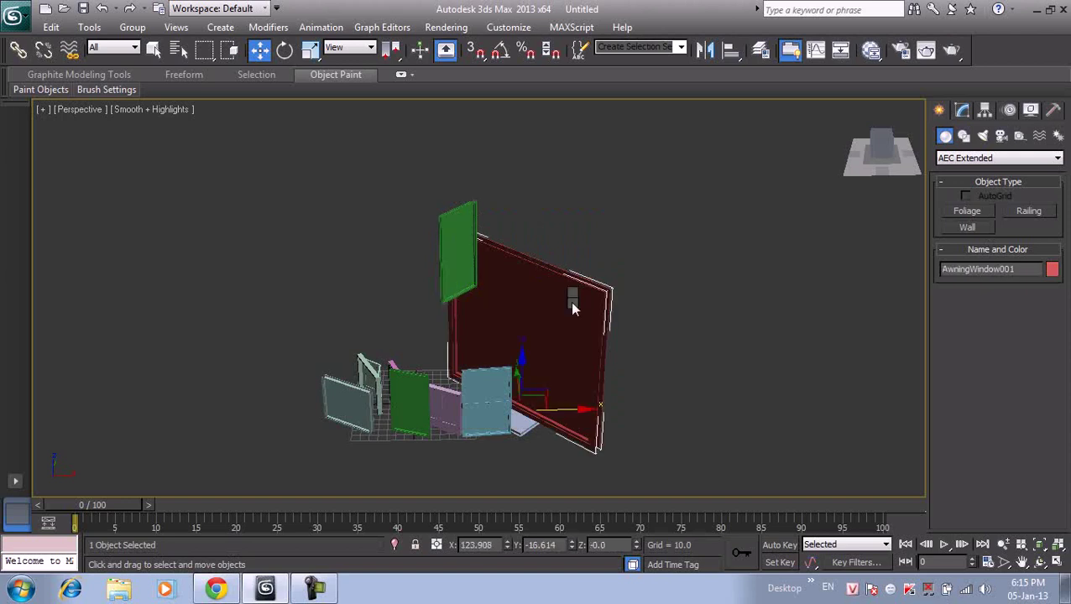
{"action": "right_click", "coordinate": [569, 301]}
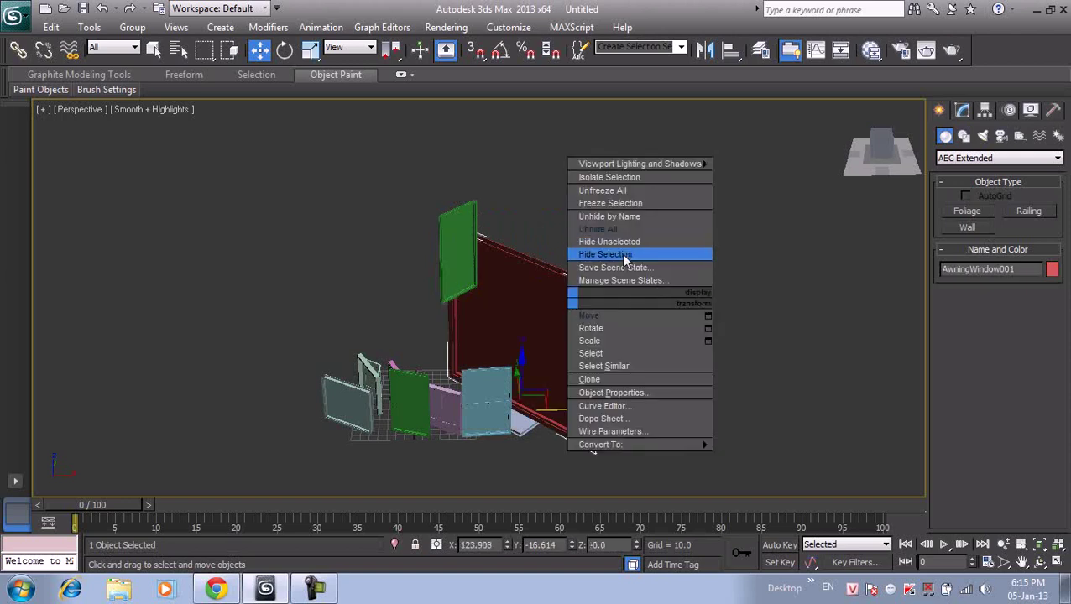
{"action": "left_click", "coordinate": [623, 260]}
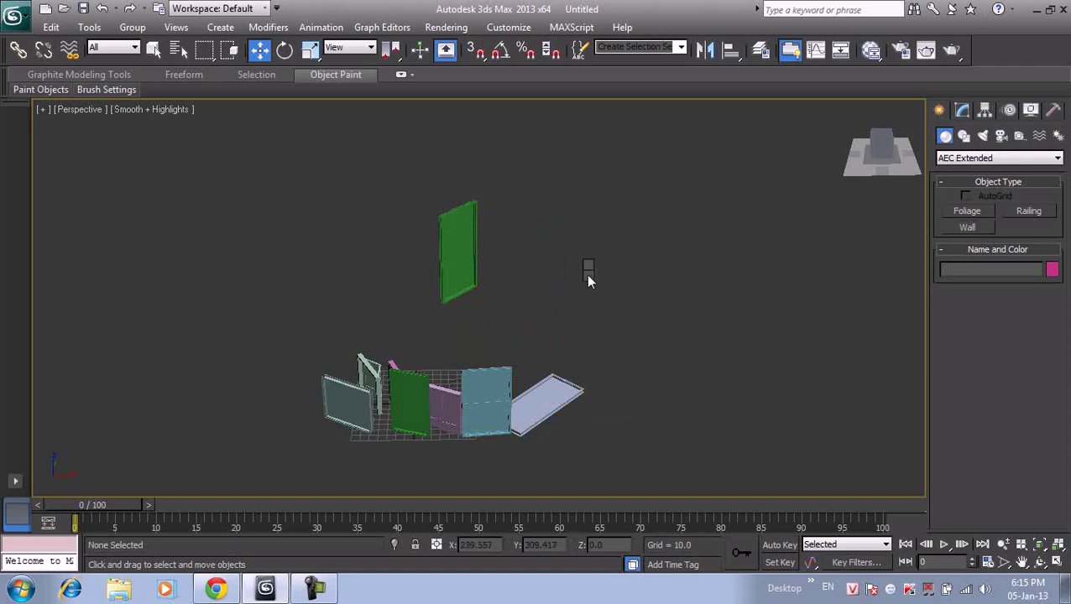
{"action": "right_click", "coordinate": [585, 277]}
{"action": "left_click", "coordinate": [641, 202]}
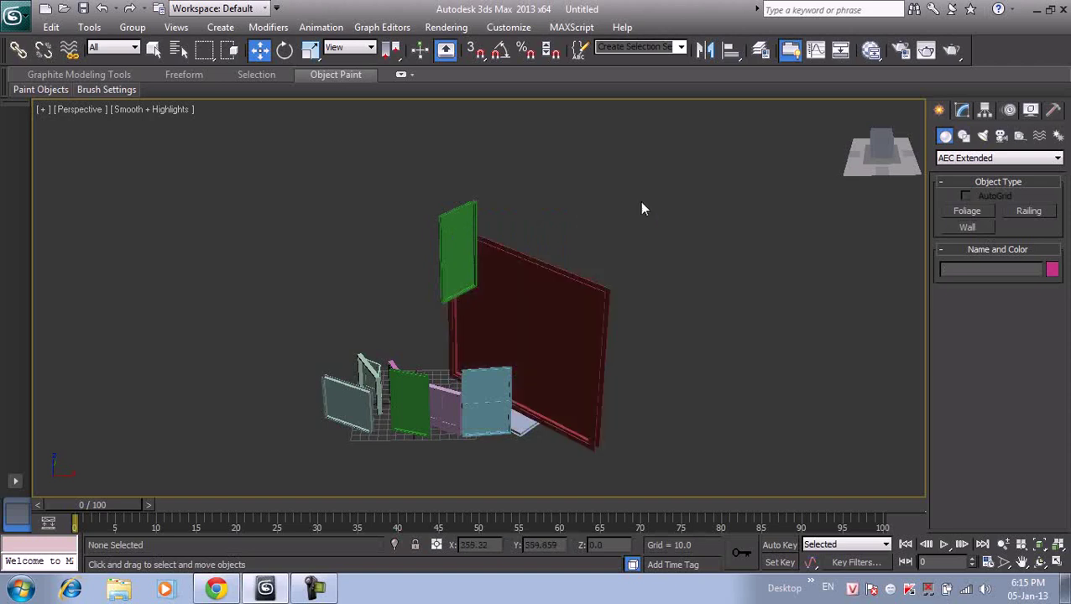
{"action": "left_click", "coordinate": [586, 291]}
{"action": "right_click", "coordinate": [588, 294]}
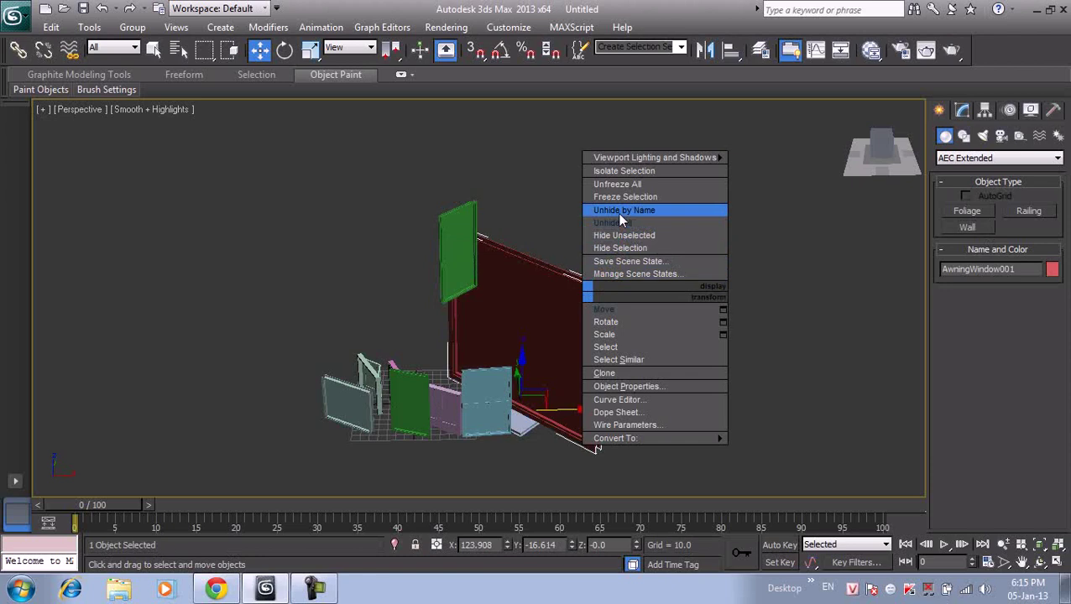
{"action": "key", "text": "Escape"}
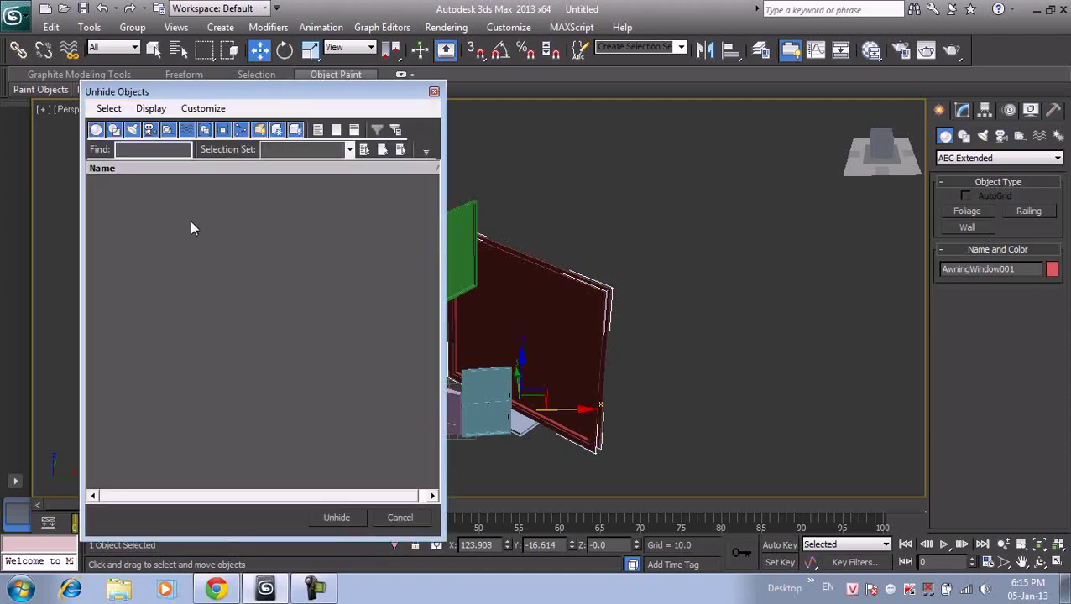
{"action": "left_click", "coordinate": [434, 91]}
{"action": "left_click", "coordinate": [577, 185]}
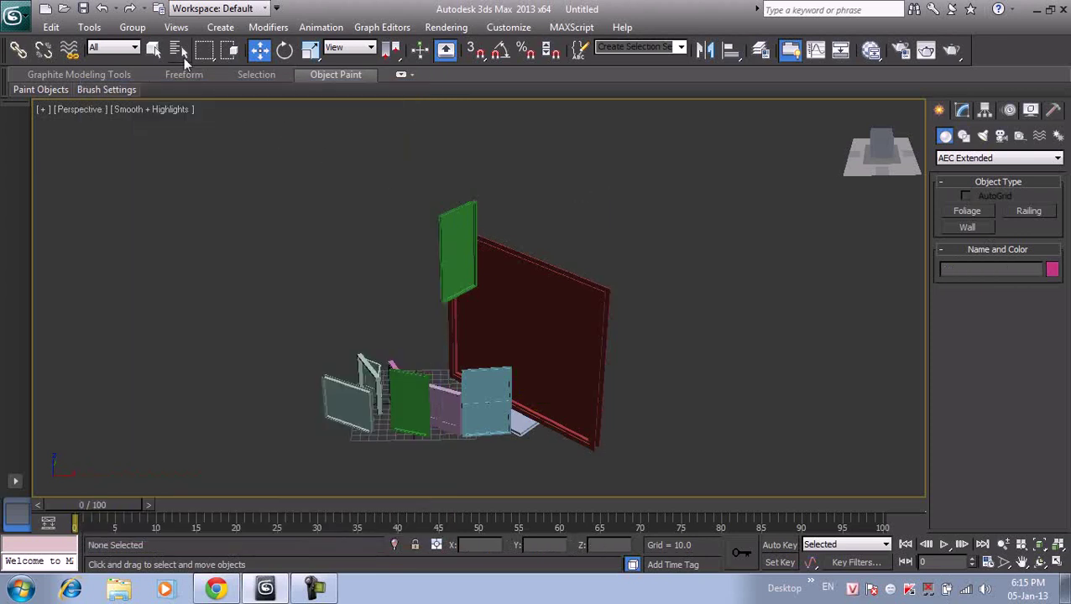
- Select AwningWindow001 by name and move it further right
{"action": "key", "text": "h"}
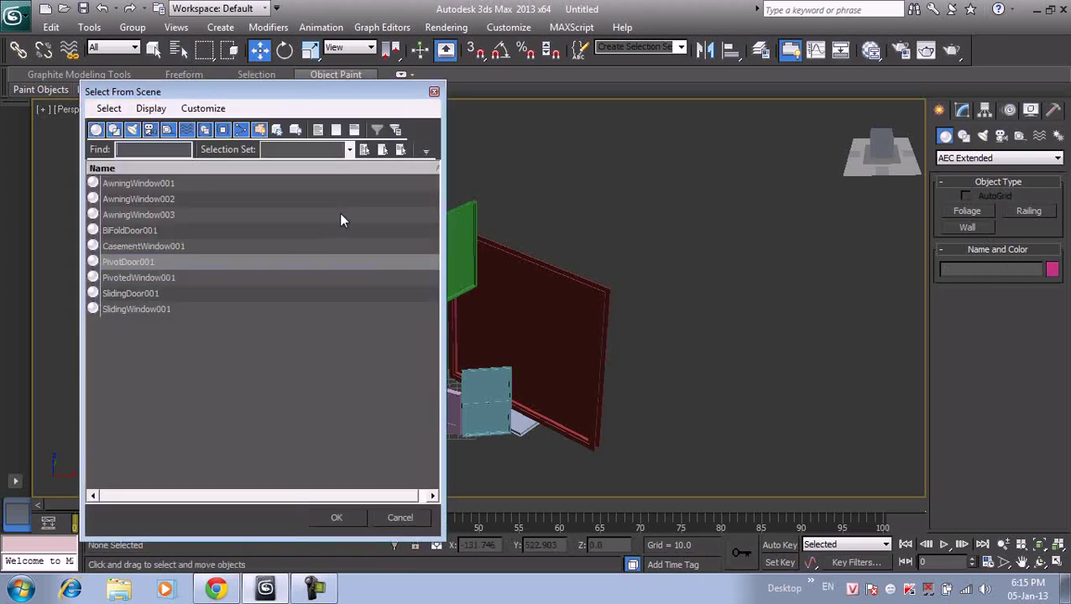
{"action": "left_click", "coordinate": [160, 183]}
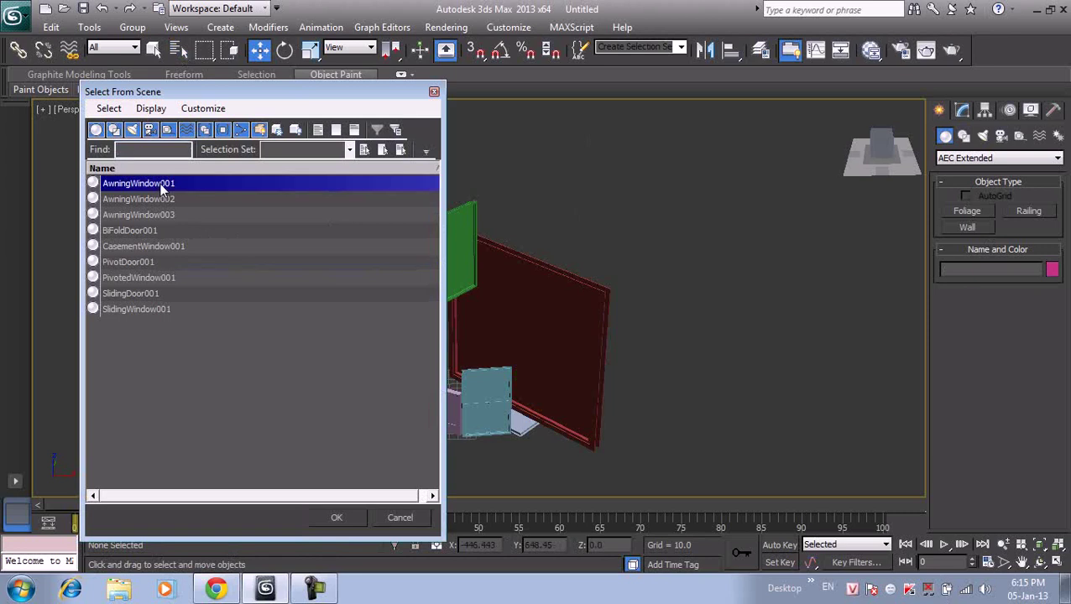
{"action": "left_click", "coordinate": [351, 515]}
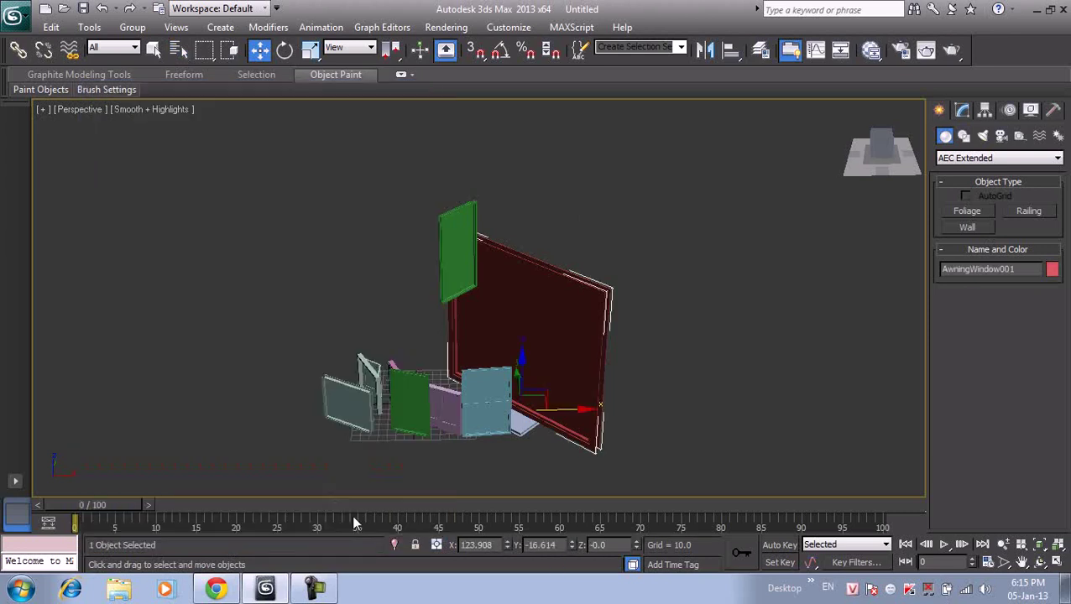
{"action": "left_click_drag", "start_coordinate": [558, 406], "coordinate": [690, 390]}
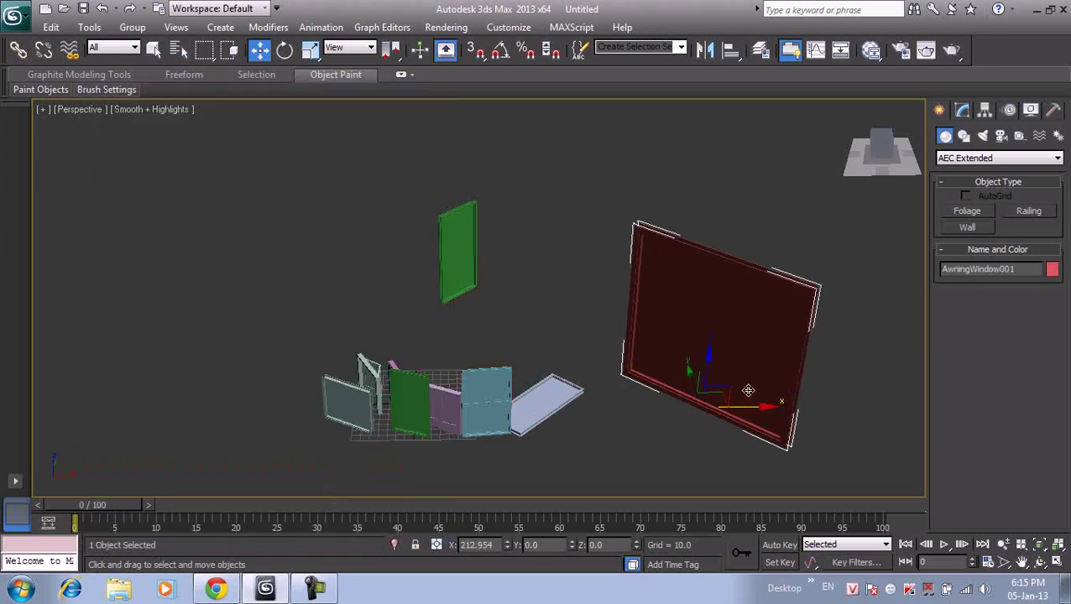
- Select PivotDoor001 by name and nudge it left along X
{"action": "left_click", "coordinate": [174, 51]}
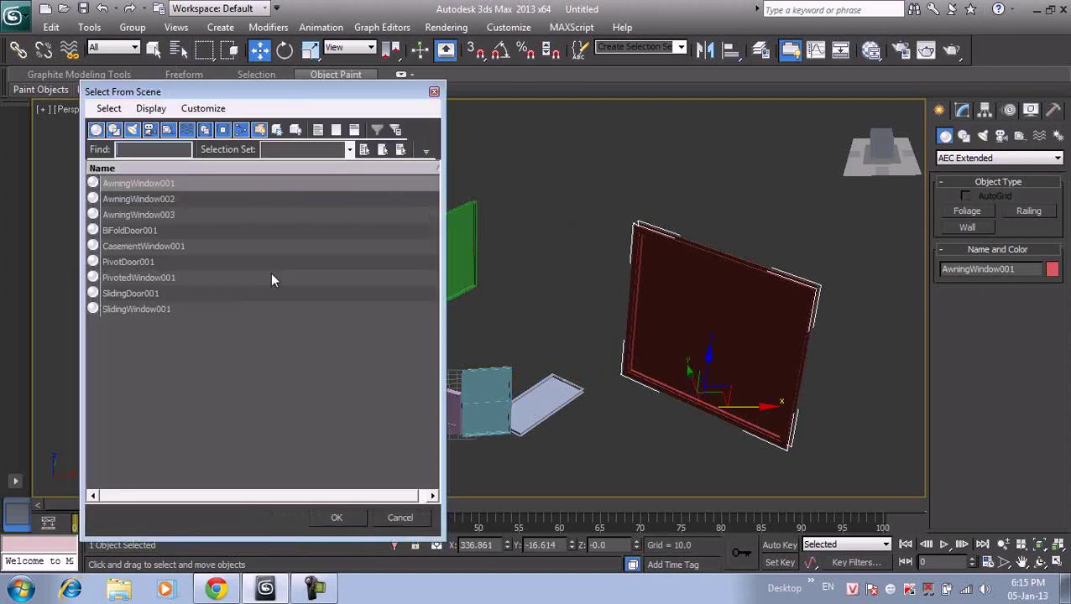
{"action": "left_click", "coordinate": [130, 263]}
{"action": "left_click", "coordinate": [351, 516]}
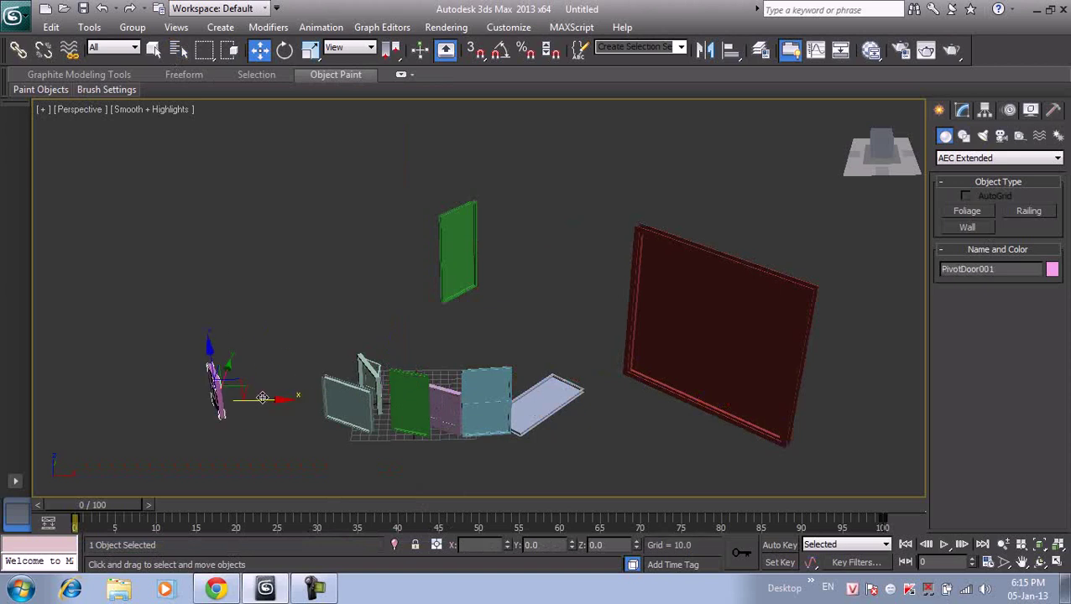
{"action": "left_click_drag", "start_coordinate": [262, 397], "coordinate": [248, 397]}
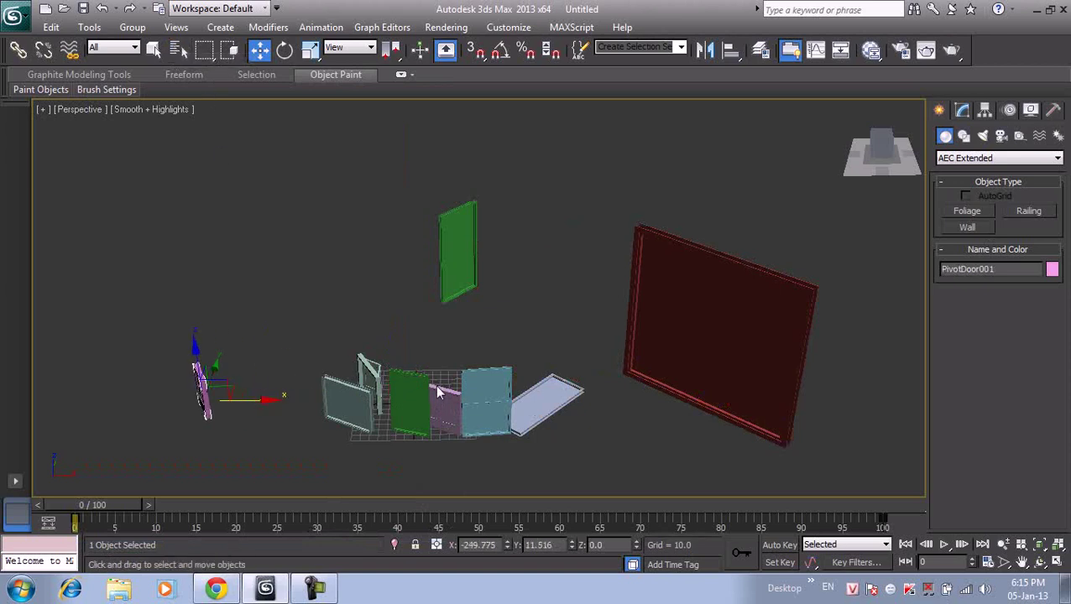
- Reopen Select From Scene and highlight CasementWindow001 in the list
{"action": "left_click", "coordinate": [180, 52]}
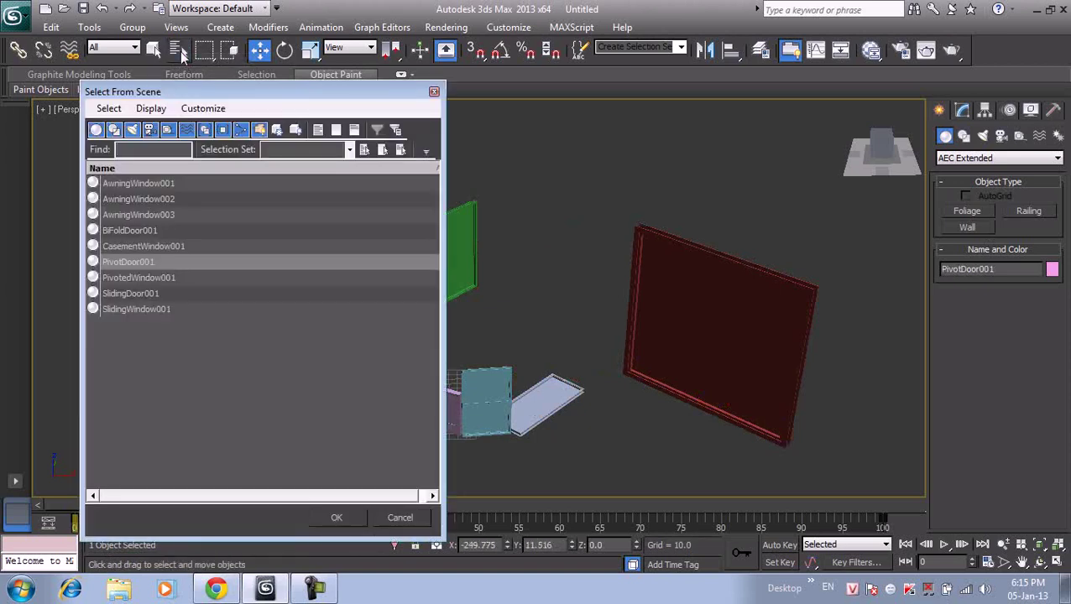
{"action": "left_click", "coordinate": [136, 272]}
{"action": "key", "text": "Down"}
{"action": "left_click", "coordinate": [145, 247]}
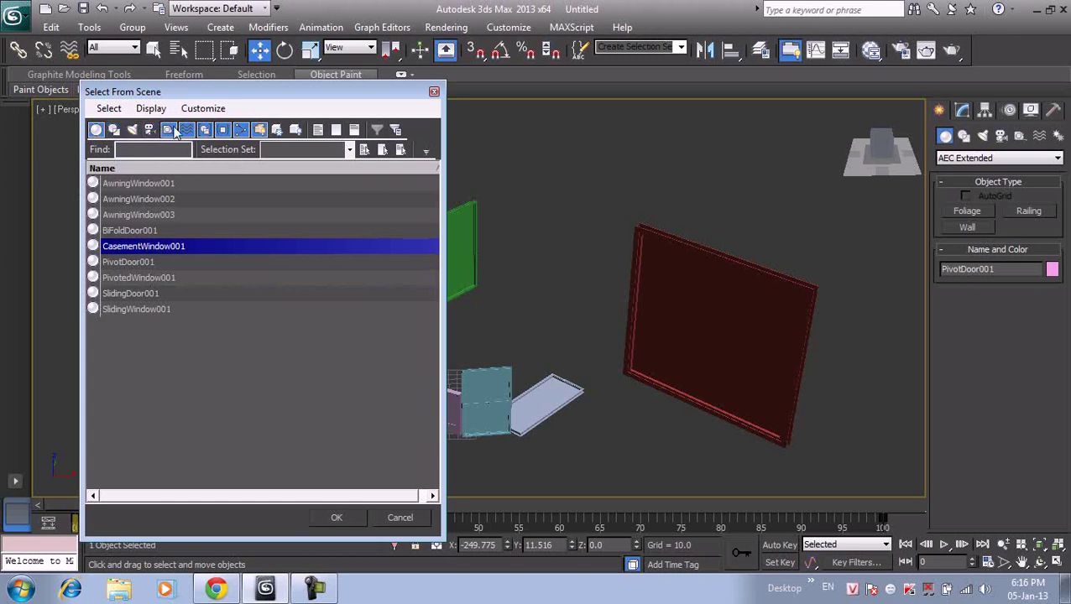
- Toggle the display filter buttons, ending with Display Geometry off
{"action": "left_click", "coordinate": [241, 130]}
{"action": "left_click", "coordinate": [222, 130]}
{"action": "left_click", "coordinate": [204, 131]}
{"action": "left_click", "coordinate": [186, 129]}
{"action": "left_click", "coordinate": [167, 130]}
{"action": "left_click", "coordinate": [149, 129]}
{"action": "left_click", "coordinate": [132, 129]}
{"action": "left_click", "coordinate": [114, 129]}
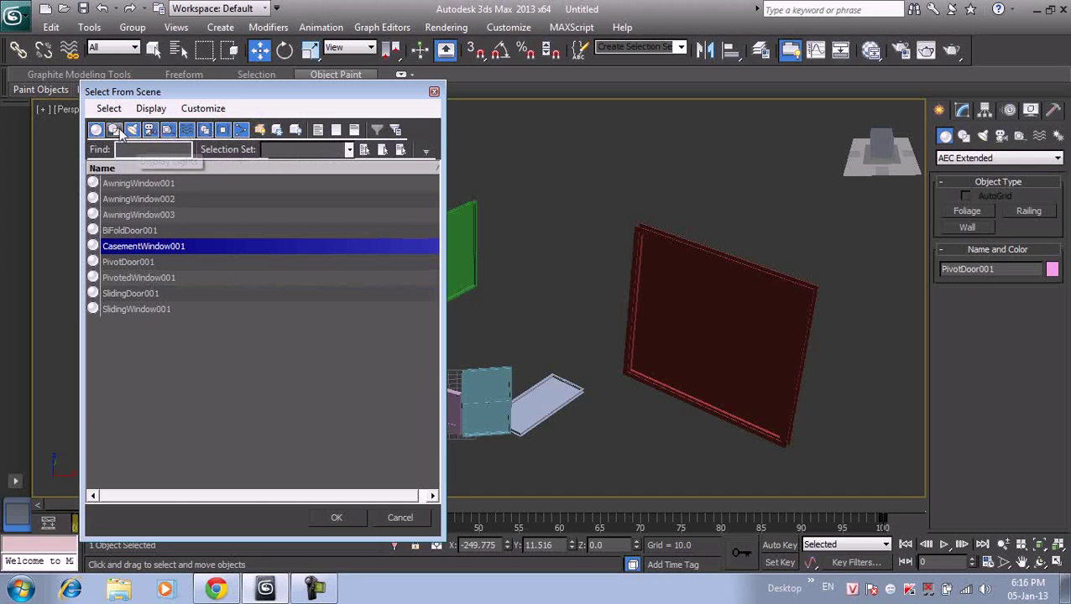
{"action": "left_click", "coordinate": [96, 130]}
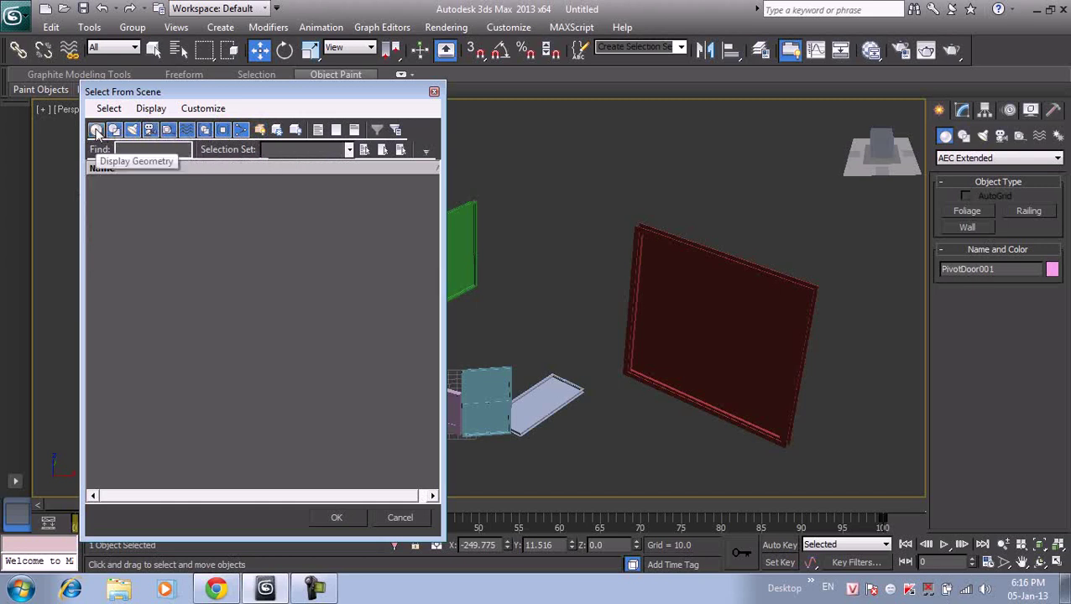
- Select PivotedWindow001 by name and slide it right along X
{"action": "left_click_drag", "start_coordinate": [353, 99], "coordinate": [225, 60]}
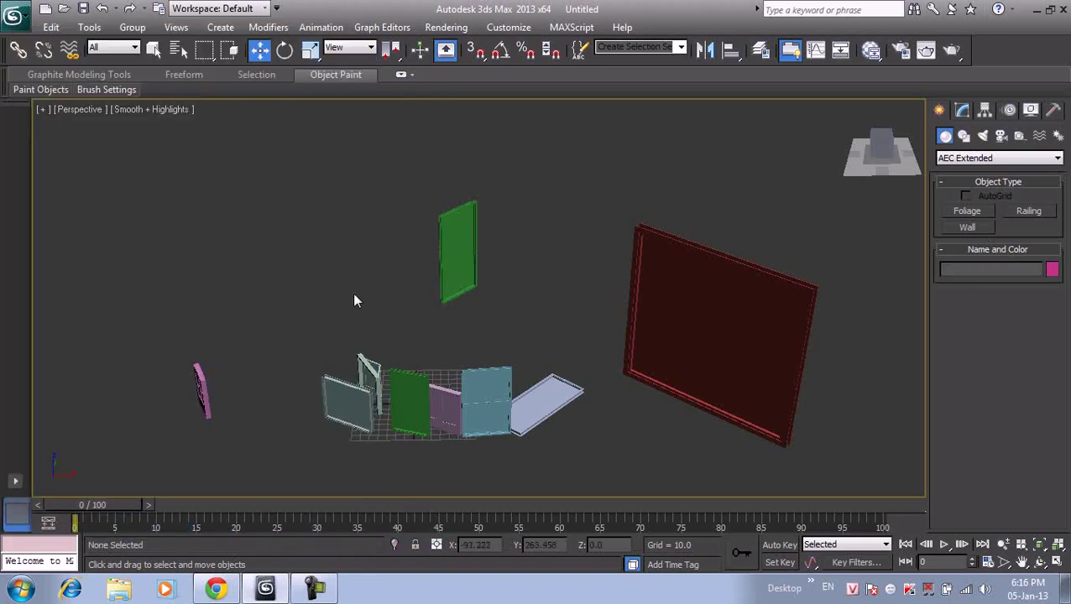
{"action": "left_click", "coordinate": [179, 52]}
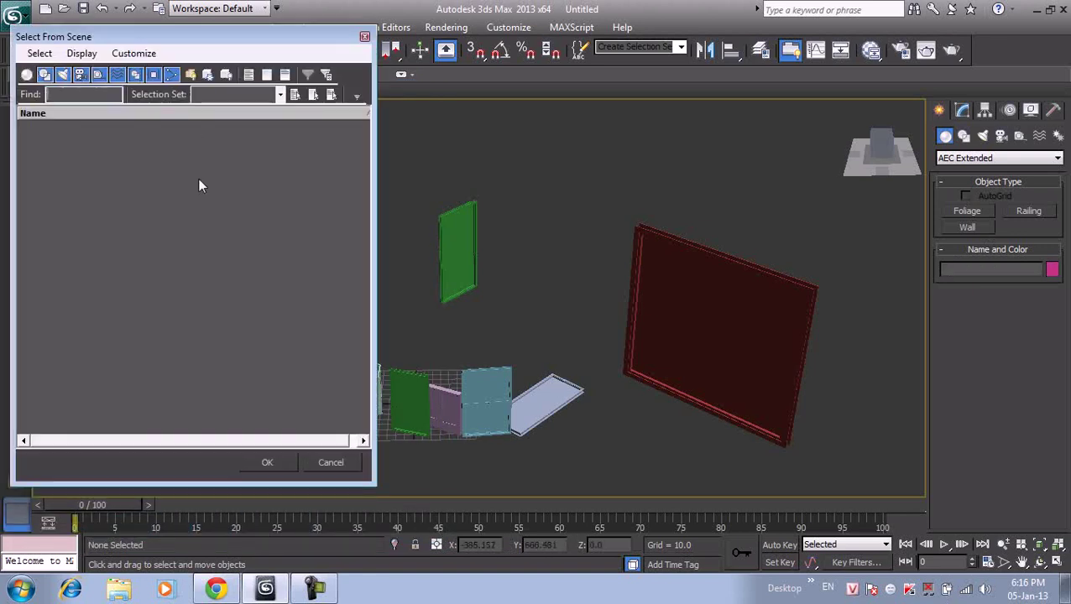
{"action": "left_click", "coordinate": [84, 206]}
{"action": "left_click", "coordinate": [74, 142]}
{"action": "left_click", "coordinate": [77, 175]}
{"action": "left_click", "coordinate": [78, 222]}
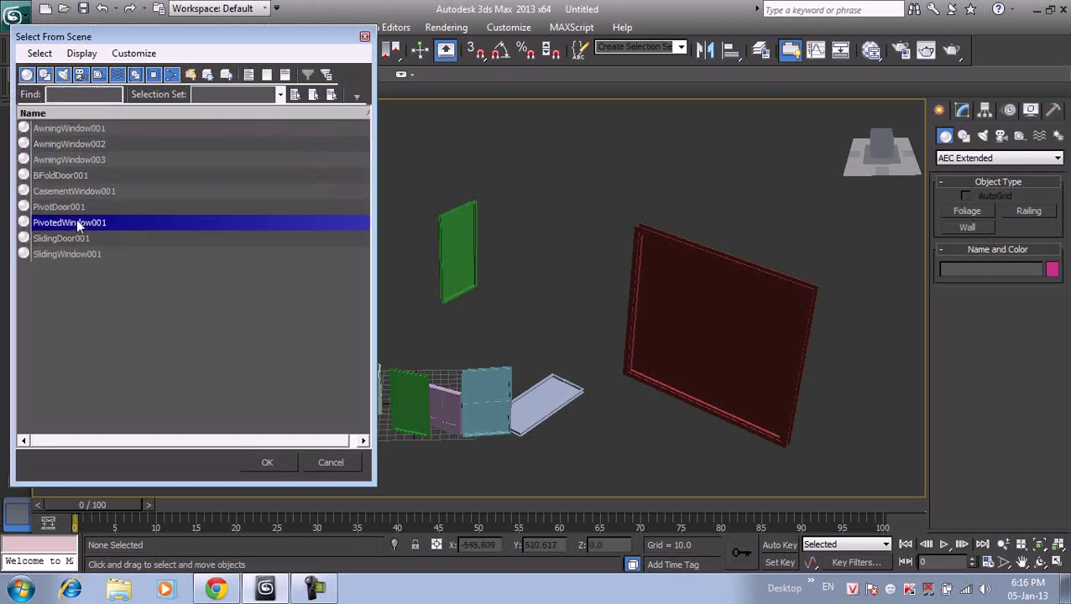
{"action": "left_click", "coordinate": [281, 464]}
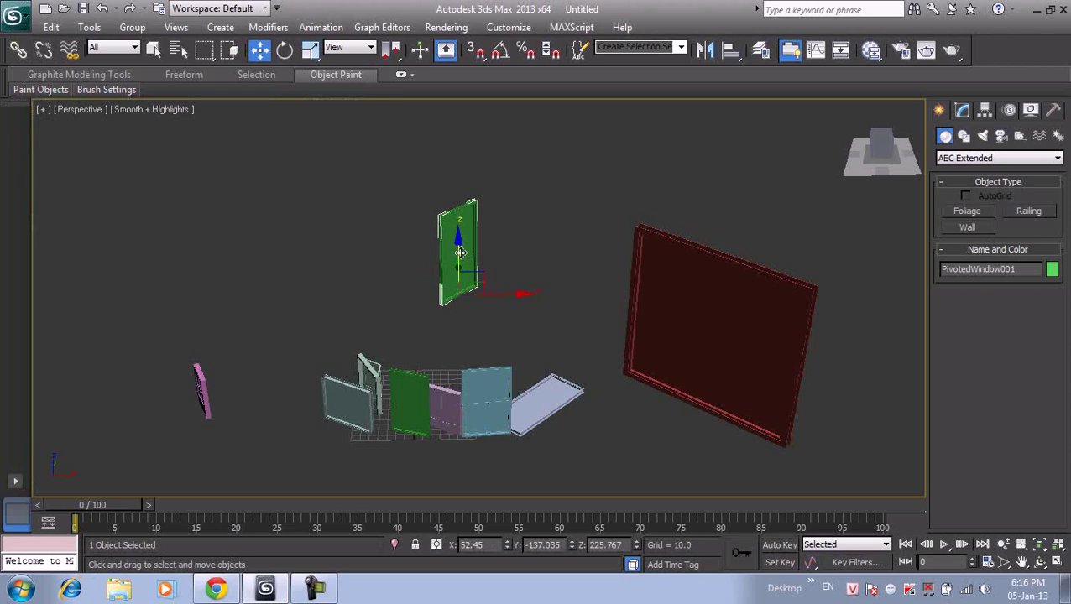
{"action": "right_click", "coordinate": [457, 251]}
{"action": "left_click", "coordinate": [493, 273]}
{"action": "left_click_drag", "start_coordinate": [493, 272], "coordinate": [573, 285]}
- Rotate the green window to a tilt of 100.869, 34.231, 58.185, then deselect
{"action": "right_click", "coordinate": [541, 253]}
{"action": "left_click", "coordinate": [592, 285]}
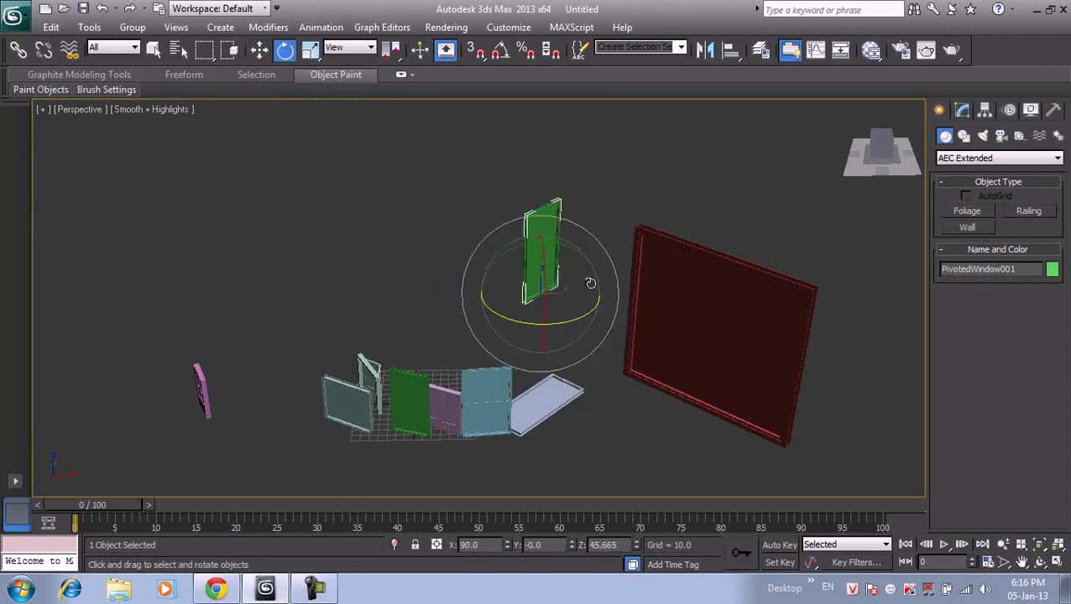
{"action": "mouse_move", "coordinate": [537, 317]}
{"action": "left_mouse_down"}
{"action": "mouse_move", "coordinate": [584, 258]}
{"action": "mouse_move", "coordinate": [641, 253]}
{"action": "left_mouse_up"}
{"action": "mouse_move", "coordinate": [545, 318]}
{"action": "left_mouse_down"}
{"action": "mouse_move", "coordinate": [549, 200]}
{"action": "mouse_move", "coordinate": [544, 257]}
{"action": "left_mouse_up"}
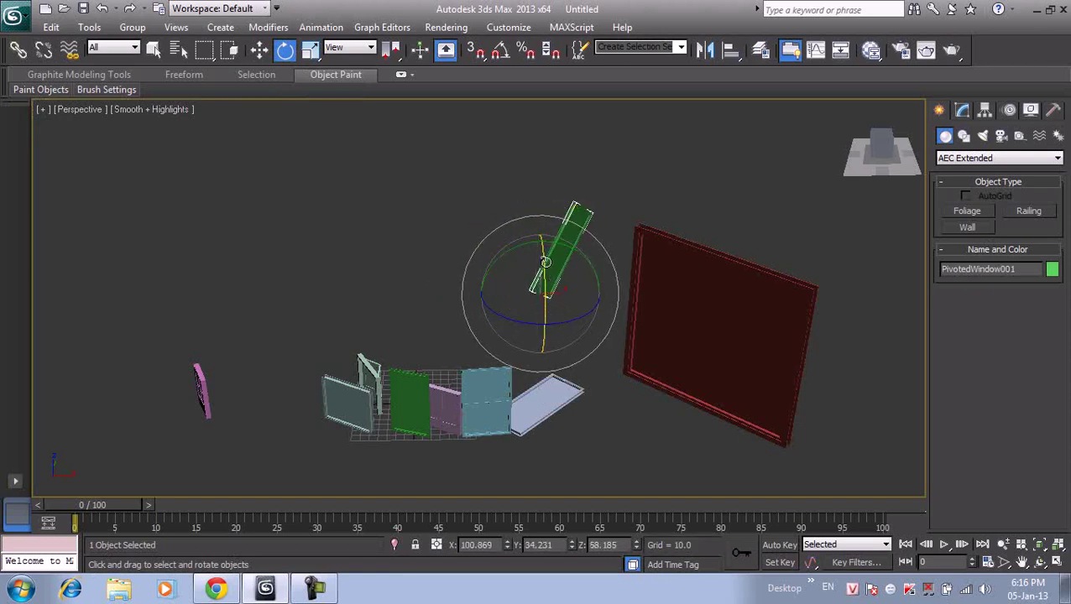
{"action": "right_click", "coordinate": [541, 260]}
{"action": "left_click", "coordinate": [676, 281]}
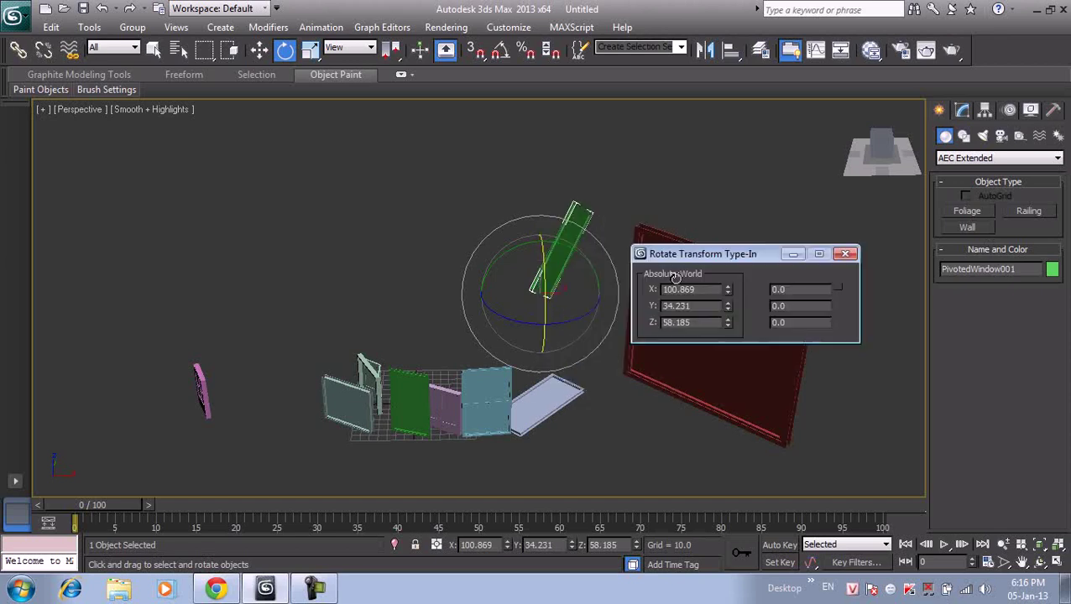
{"action": "left_click", "coordinate": [845, 253]}
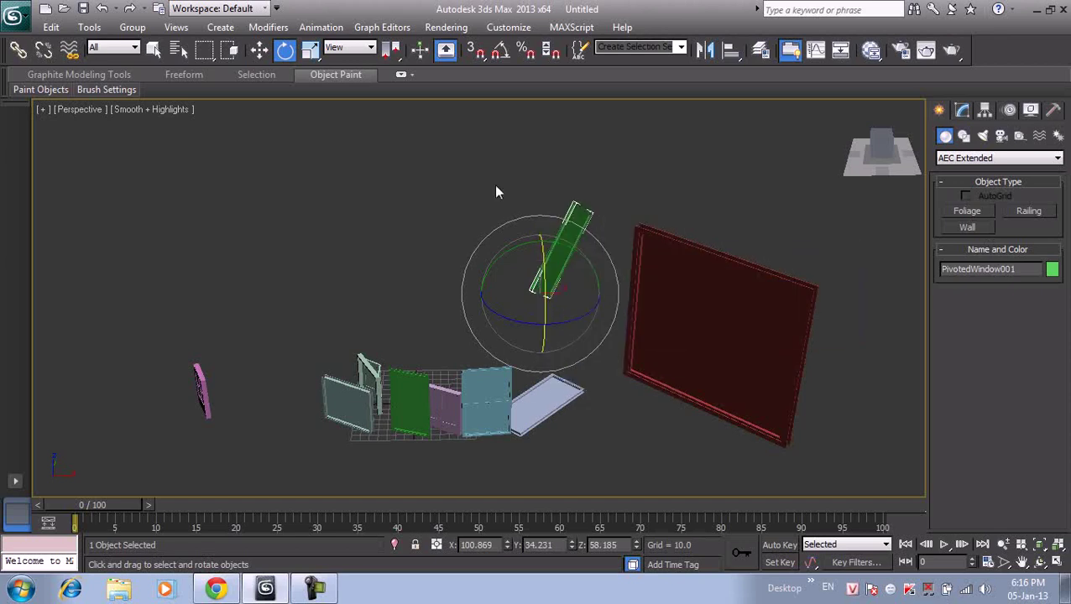
{"action": "right_click", "coordinate": [286, 61]}
{"action": "left_click", "coordinate": [845, 254]}
{"action": "left_click", "coordinate": [402, 243]}
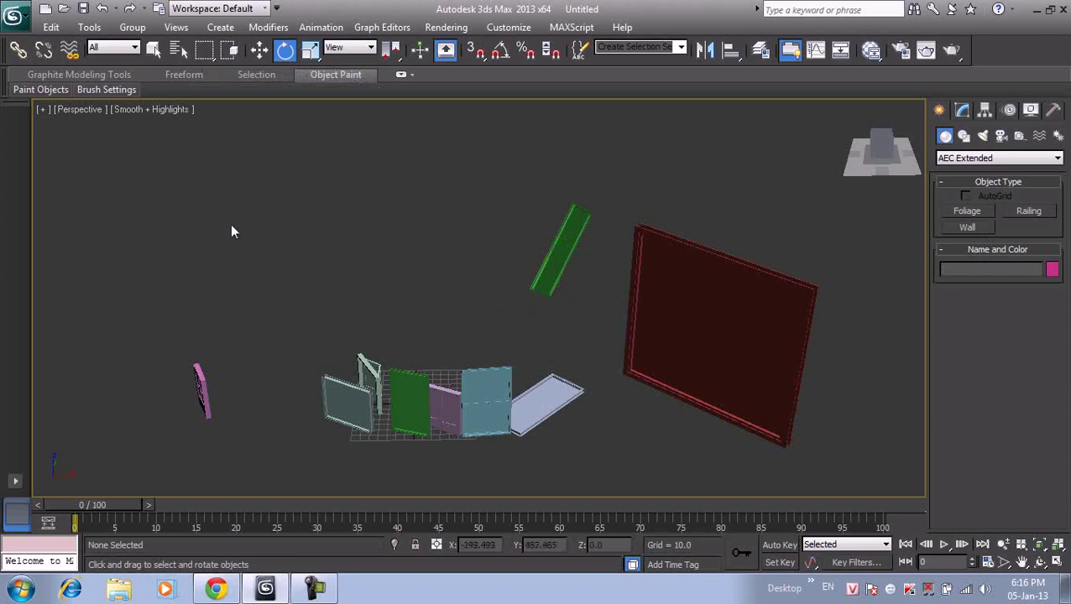
- Try the rectangular and circular selection regions on the pink door and green panel
{"action": "left_click", "coordinate": [211, 58]}
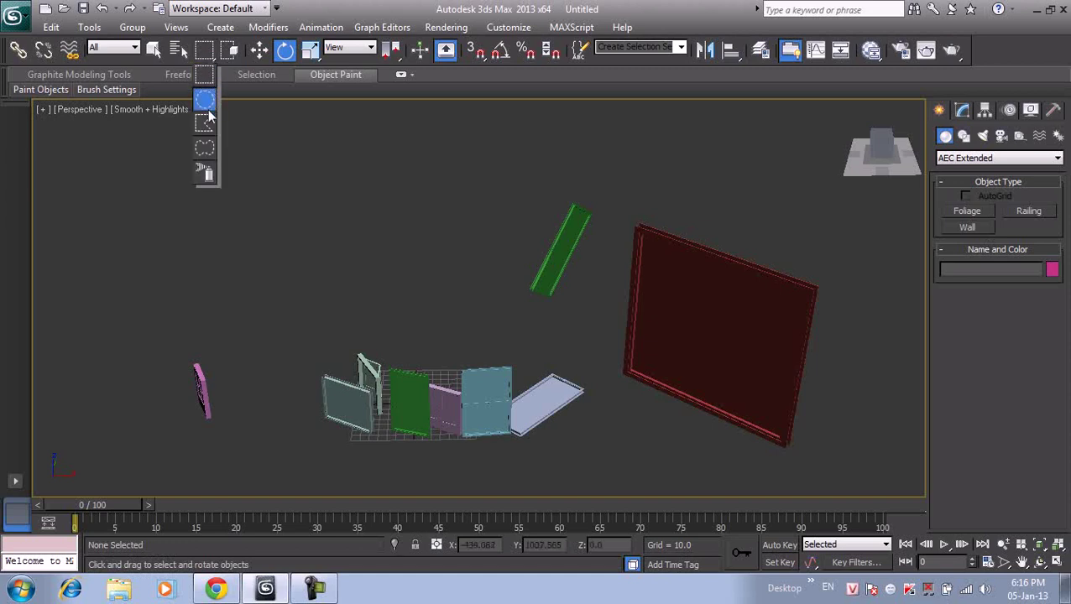
{"action": "left_click", "coordinate": [208, 85]}
{"action": "left_click_drag", "start_coordinate": [148, 299], "coordinate": [260, 444]}
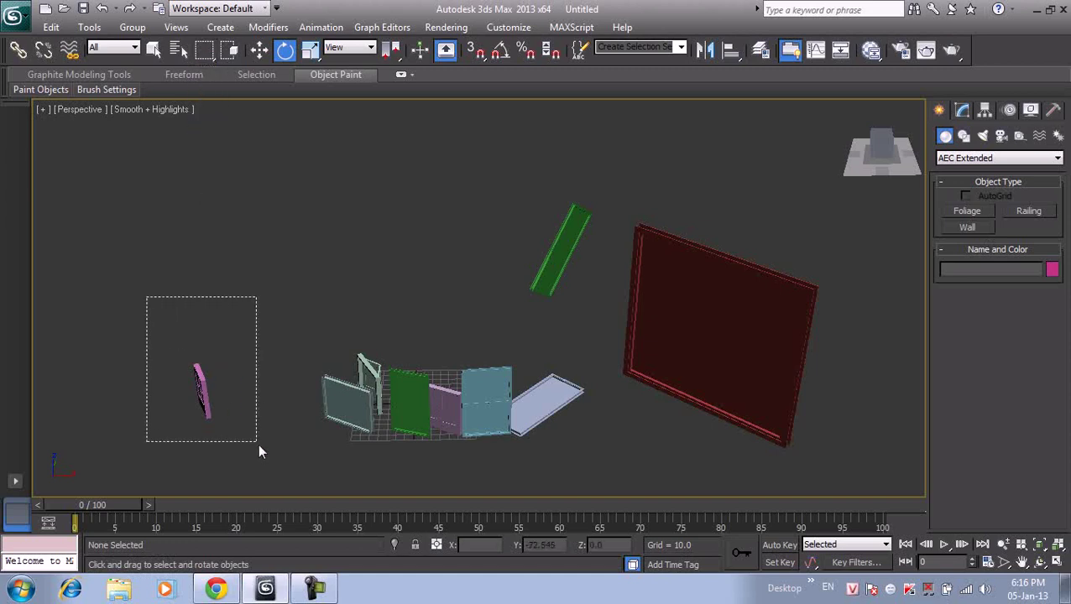
{"action": "left_click_drag", "start_coordinate": [205, 48], "coordinate": [212, 101]}
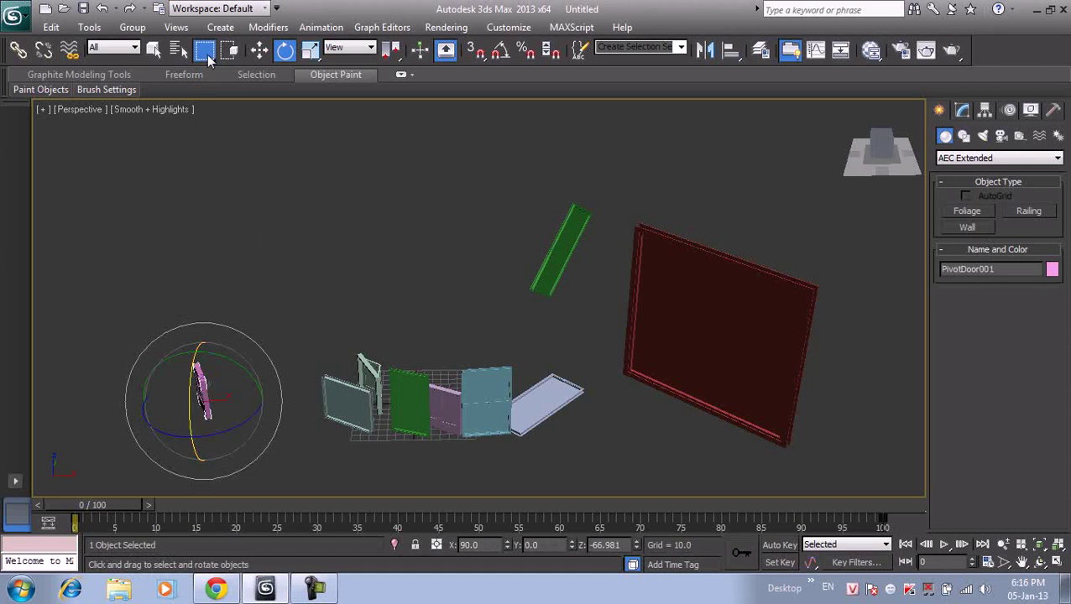
{"action": "mouse_move", "coordinate": [565, 308]}
{"action": "left_mouse_down"}
{"action": "mouse_move", "coordinate": [546, 248]}
{"action": "mouse_move", "coordinate": [548, 195]}
{"action": "left_mouse_up"}
{"action": "left_click", "coordinate": [281, 153]}
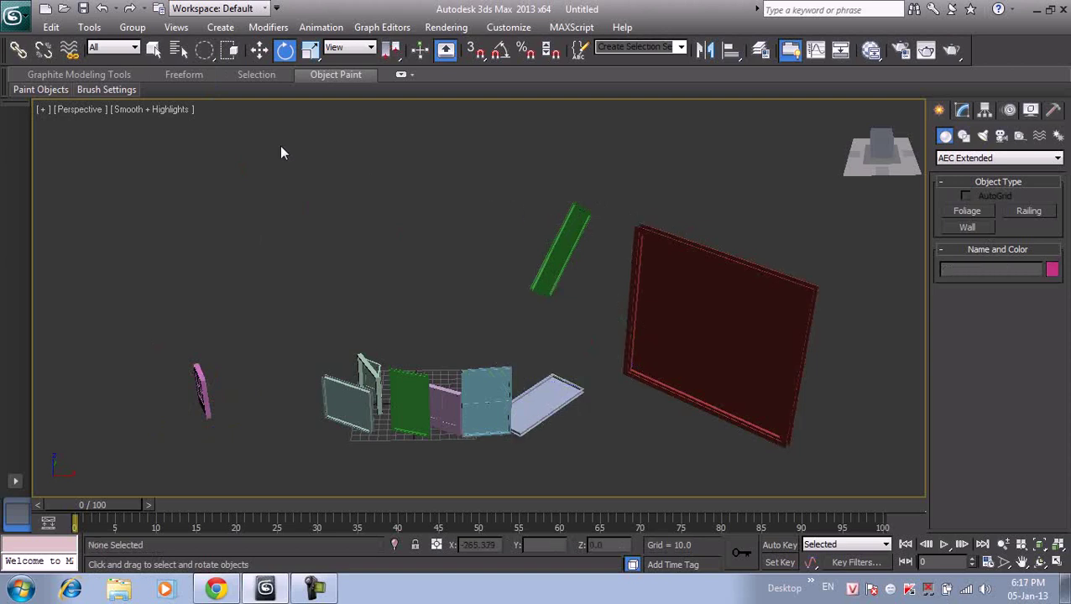
{"action": "left_click_drag", "start_coordinate": [204, 49], "coordinate": [215, 134]}
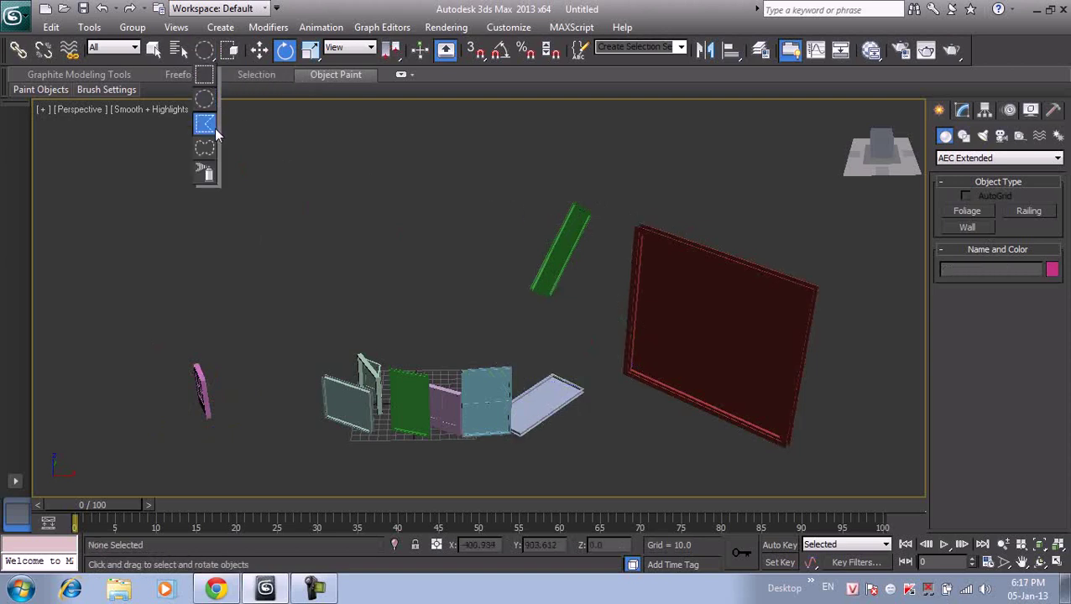
{"action": "left_click_drag", "start_coordinate": [215, 134], "coordinate": [205, 74]}
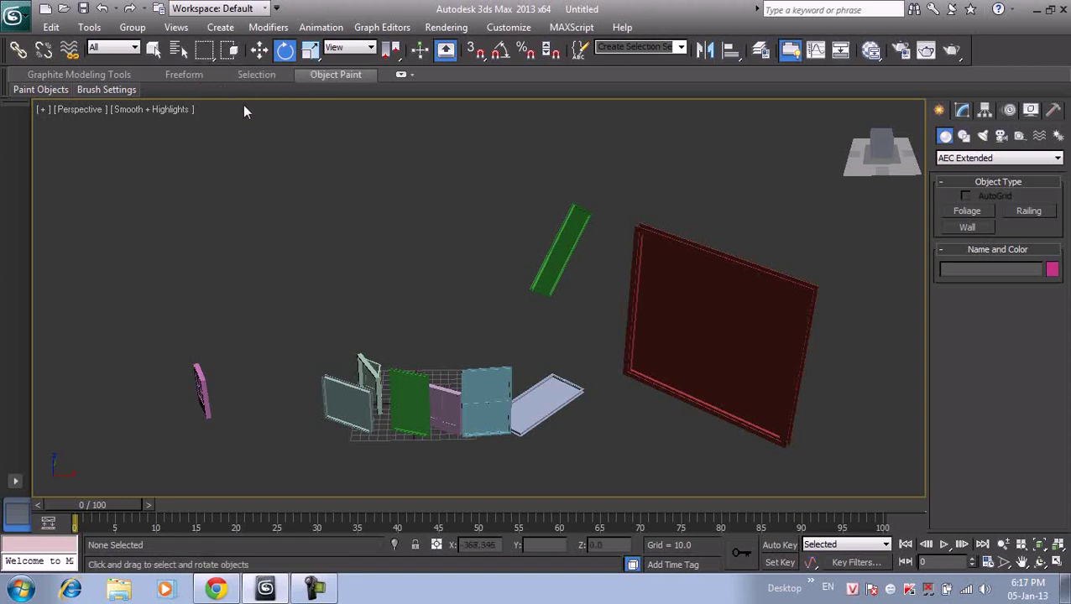
- Test Window versus Crossing selection on the green panel and front-left windows, then try the quad menu
{"action": "left_click", "coordinate": [228, 52]}
{"action": "left_click_drag", "start_coordinate": [559, 320], "coordinate": [509, 252]}
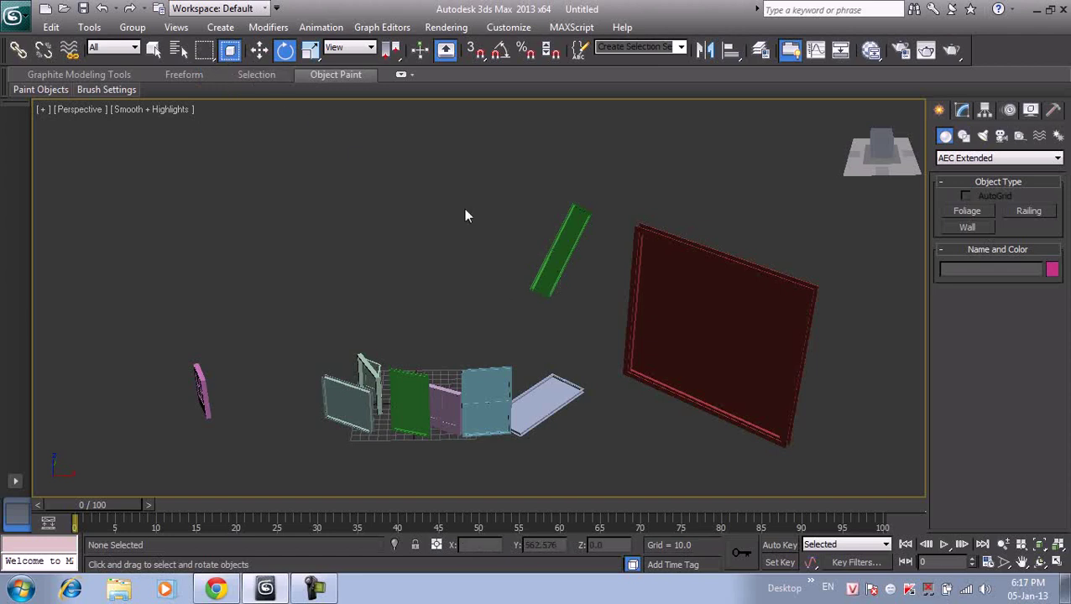
{"action": "mouse_move", "coordinate": [553, 327]}
{"action": "left_mouse_down"}
{"action": "mouse_move", "coordinate": [431, 240]}
{"action": "mouse_move", "coordinate": [591, 325]}
{"action": "left_mouse_up"}
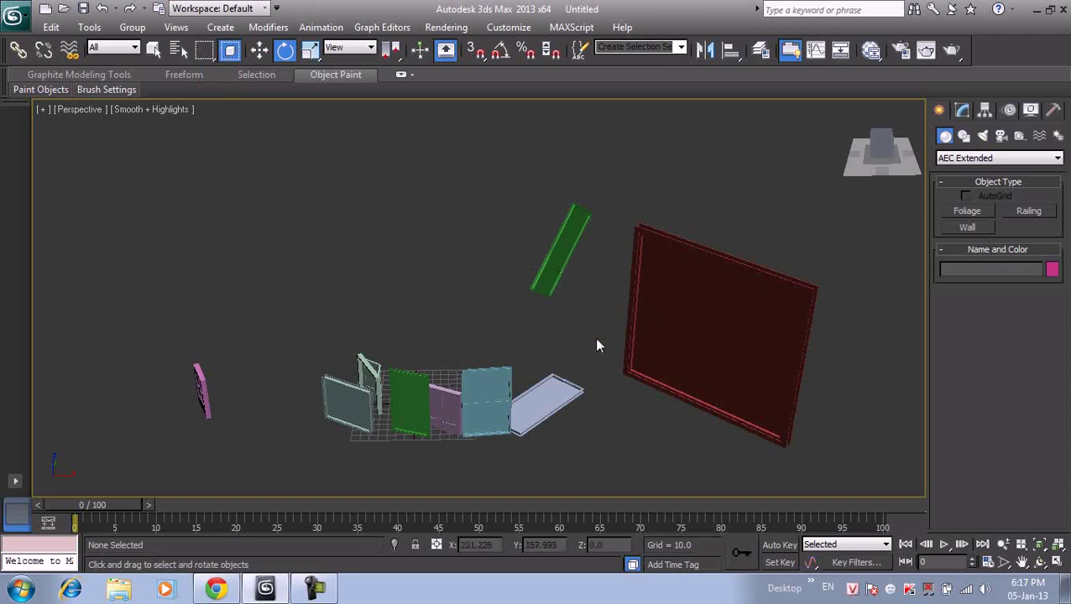
{"action": "left_click", "coordinate": [229, 51]}
{"action": "left_click", "coordinate": [230, 52]}
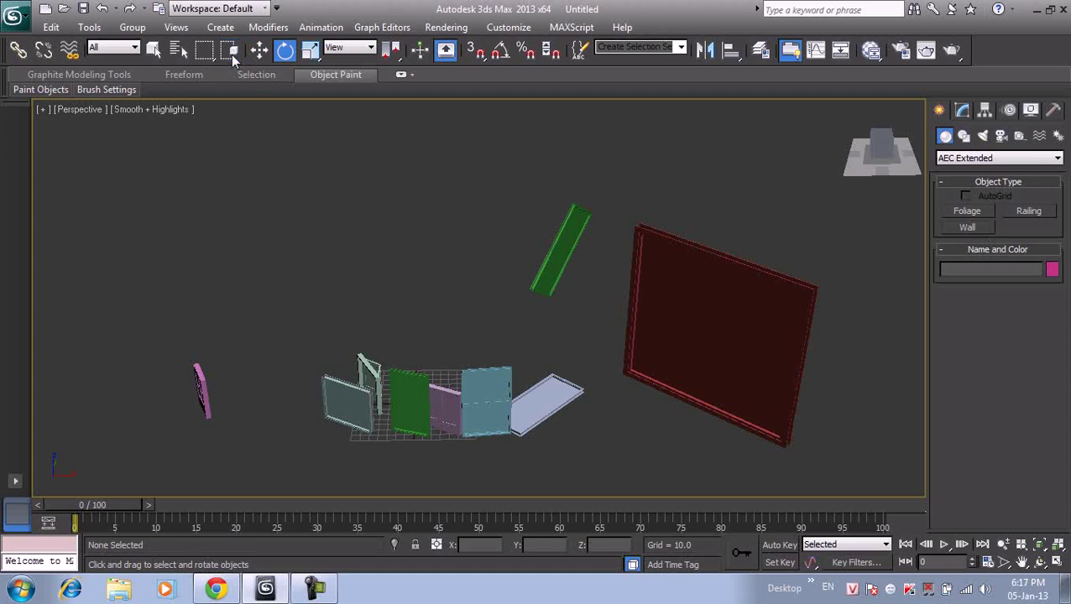
{"action": "left_click_drag", "start_coordinate": [488, 152], "coordinate": [577, 319]}
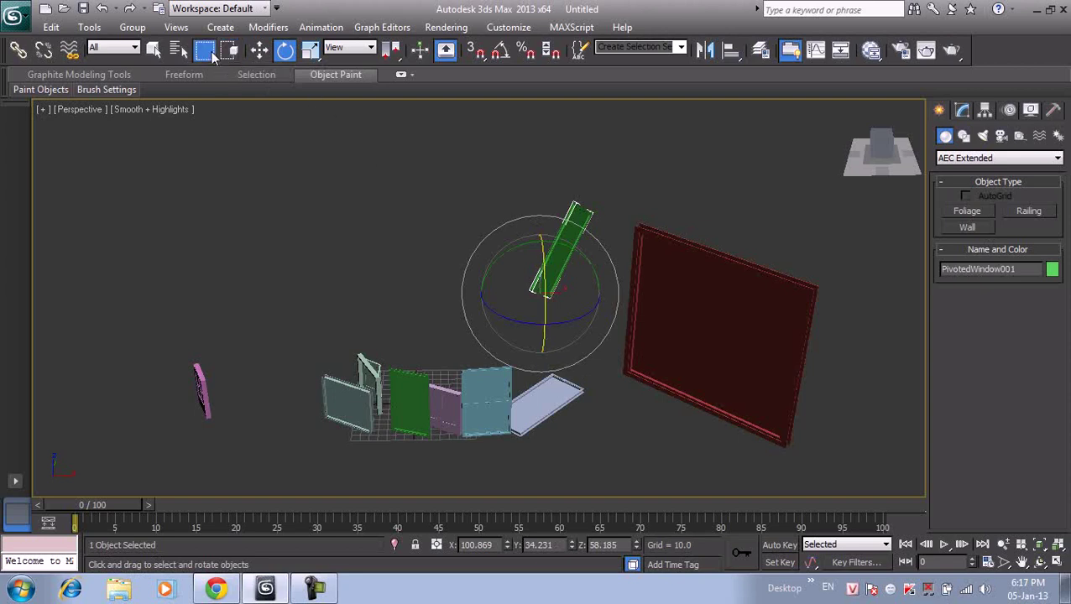
{"action": "left_click_drag", "start_coordinate": [386, 466], "coordinate": [259, 385]}
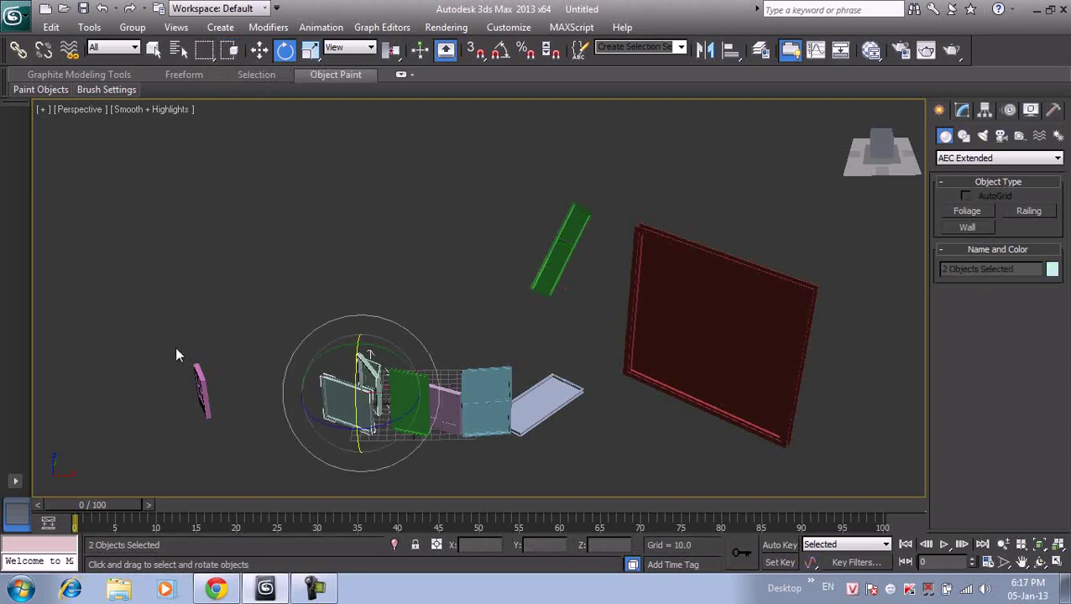
{"action": "left_click", "coordinate": [372, 238]}
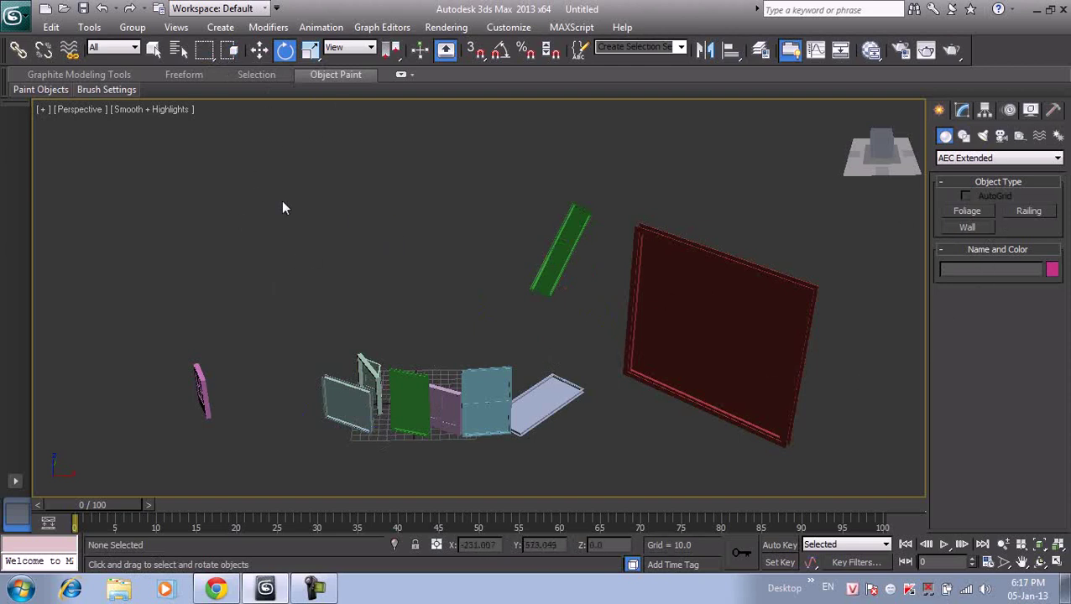
{"action": "right_click", "coordinate": [370, 385]}
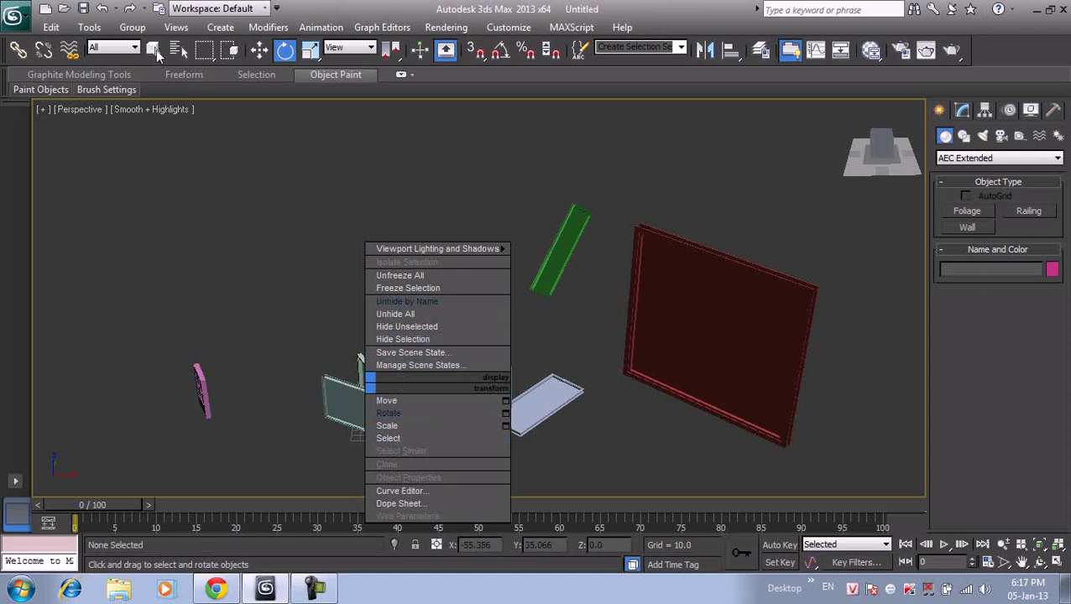
{"action": "left_click", "coordinate": [283, 197]}
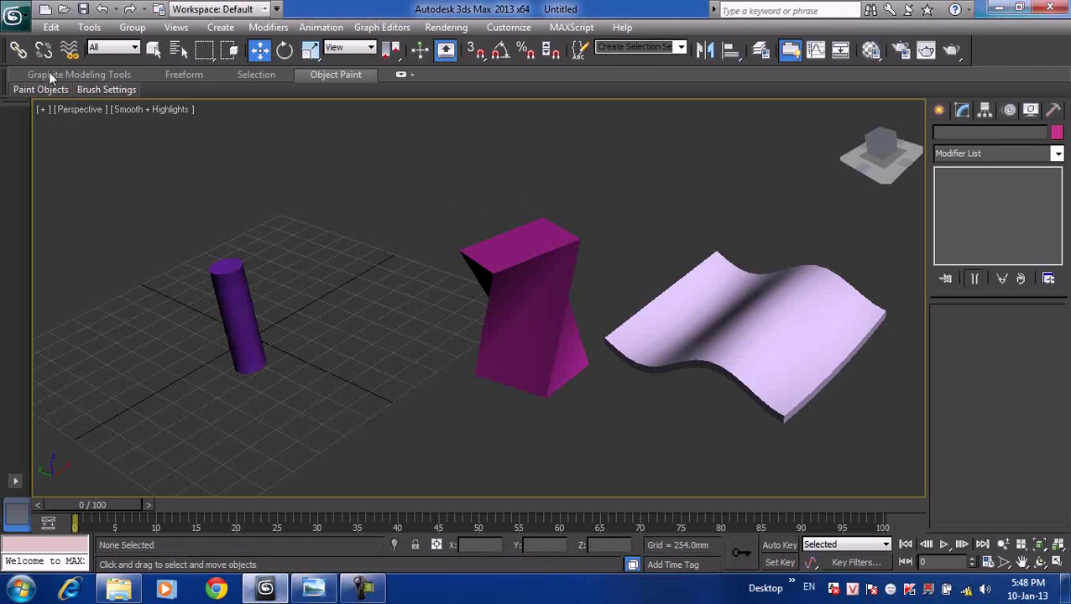
- Reset the scene without saving and maximize the Perspective viewport with Alt+W
{"action": "left_click", "coordinate": [14, 16]}
{"action": "left_click", "coordinate": [34, 147]}
{"action": "left_click", "coordinate": [541, 346]}
{"action": "left_click", "coordinate": [502, 322]}
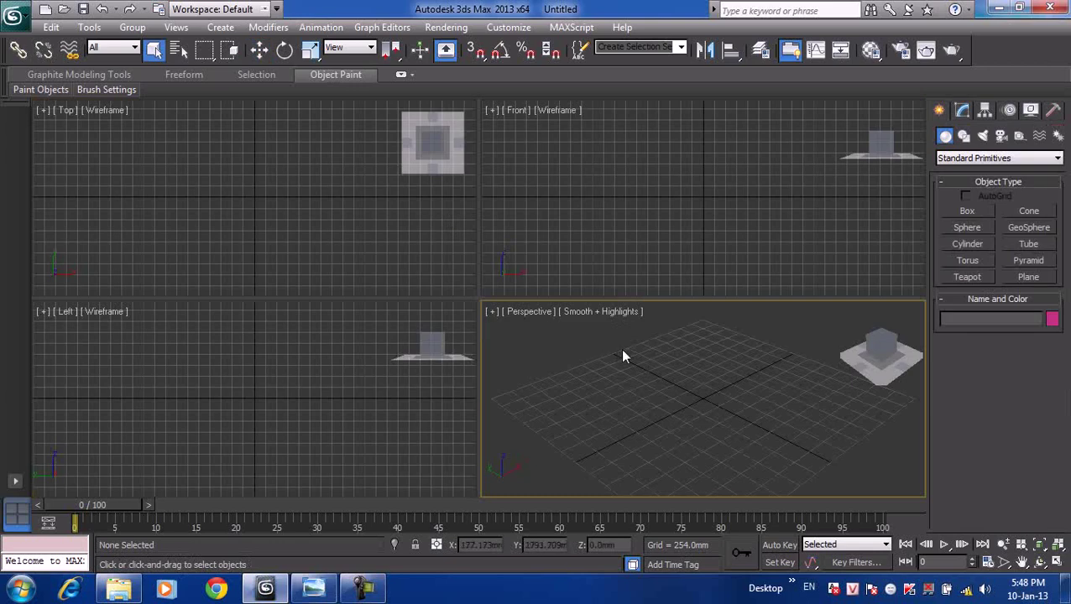
{"action": "key", "text": "alt+w"}
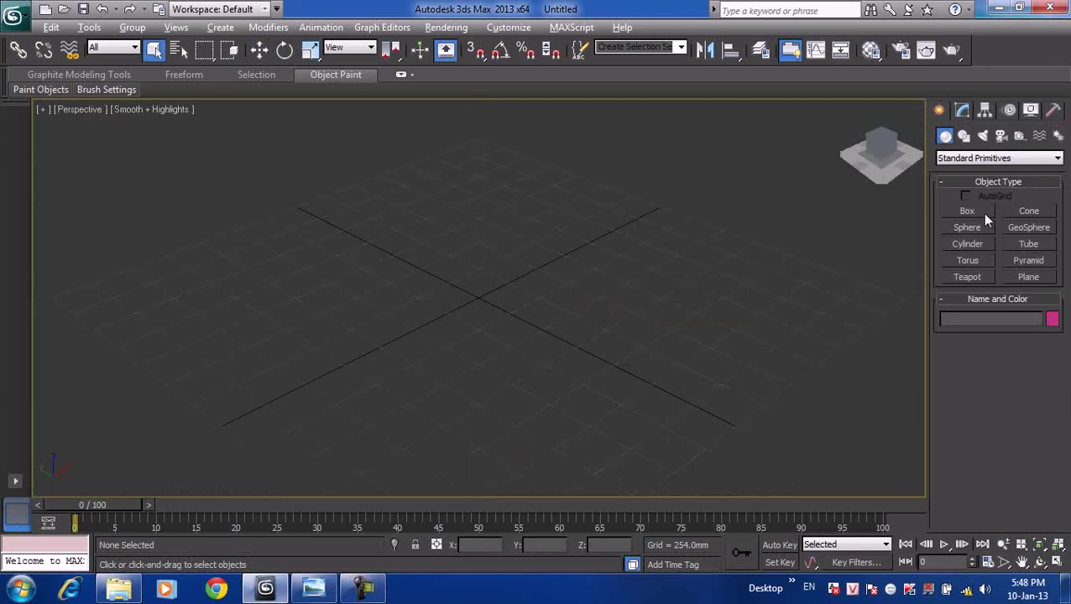
- Draw a flat box, Box001, at the grid centre and switch the view to Wireframe
{"action": "left_click", "coordinate": [967, 211]}
{"action": "left_click_drag", "start_coordinate": [475, 215], "coordinate": [545, 429]}
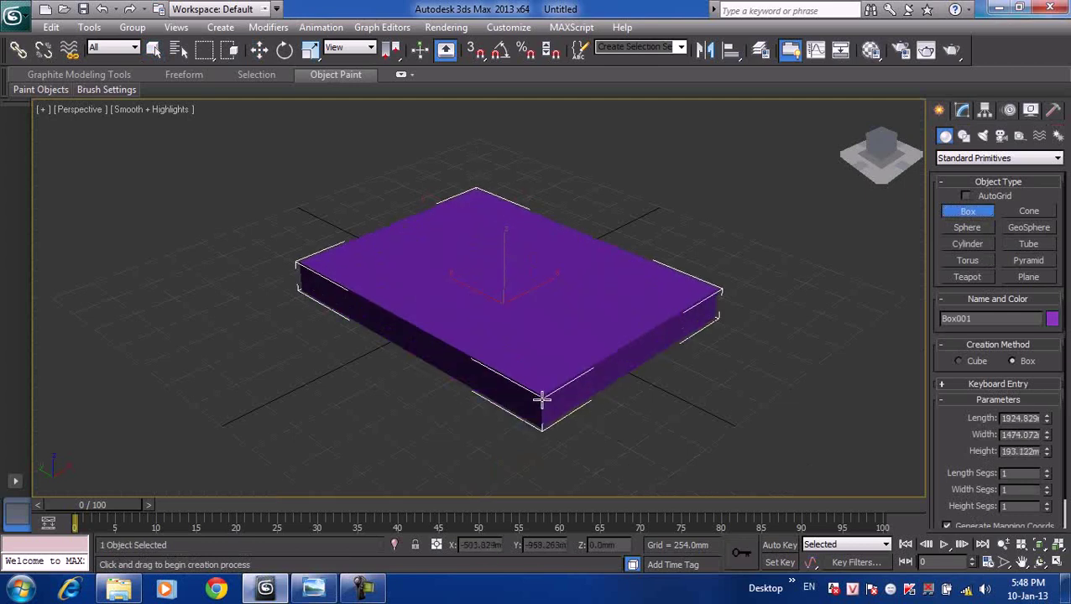
{"action": "left_click", "coordinate": [541, 404]}
{"action": "right_click", "coordinate": [542, 404]}
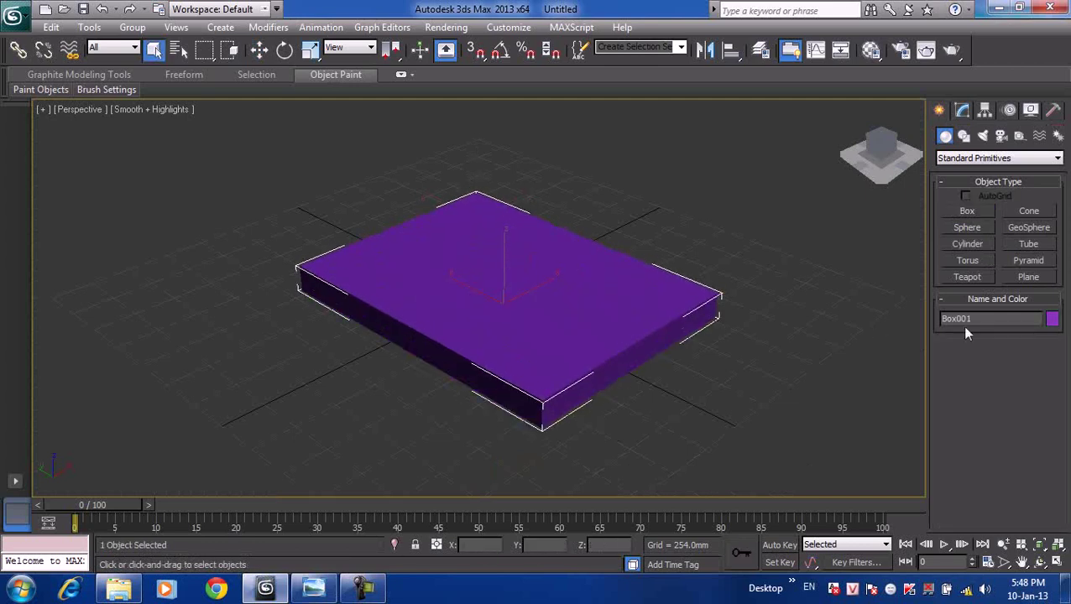
{"action": "left_click", "coordinate": [144, 110]}
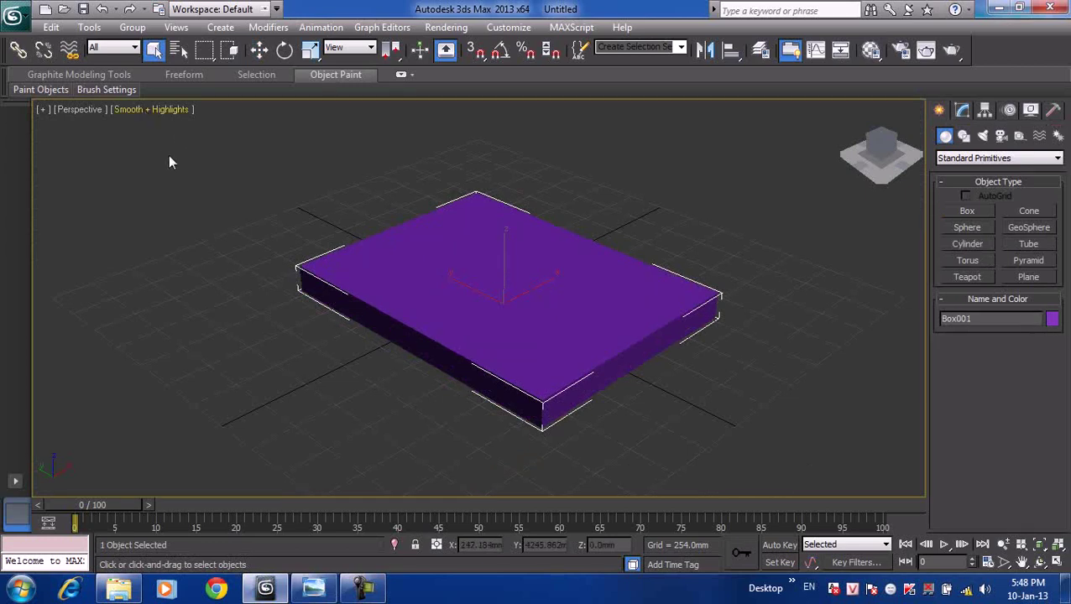
{"action": "left_click", "coordinate": [185, 160]}
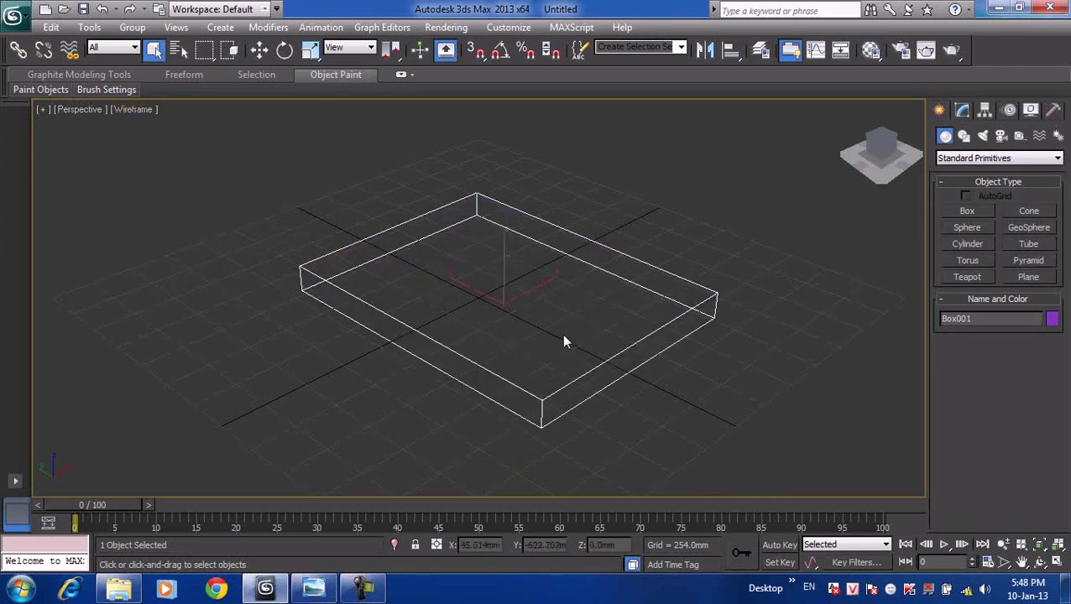
{"action": "middle_click_drag", "start_coordinate": [562, 334], "coordinate": [540, 333]}
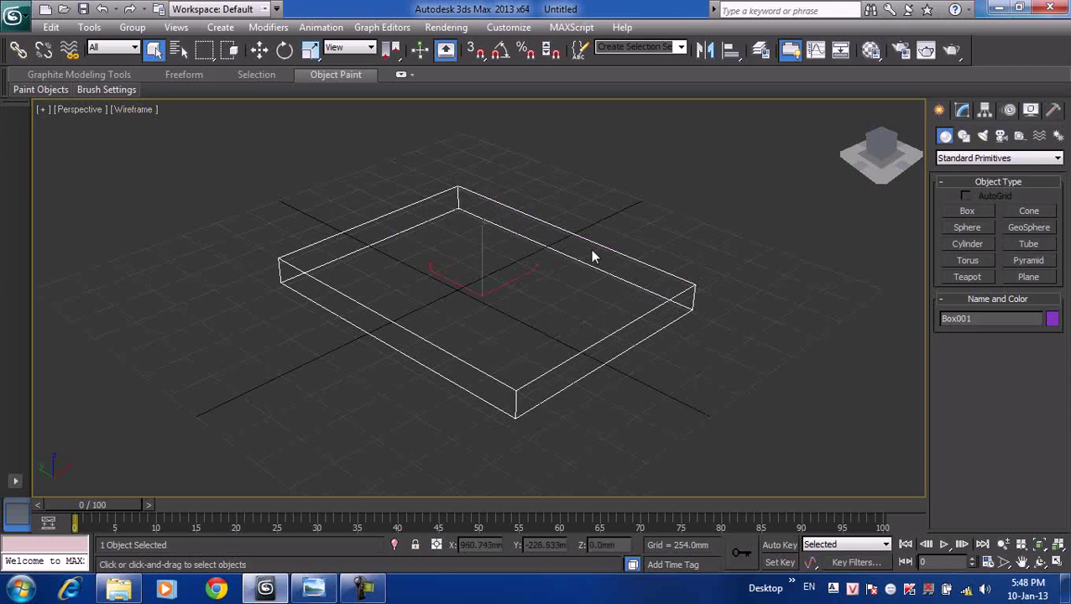
- Place a new text spline in the scene from the Shapes > Splines category
{"action": "left_click", "coordinate": [965, 159]}
{"action": "left_click", "coordinate": [963, 135]}
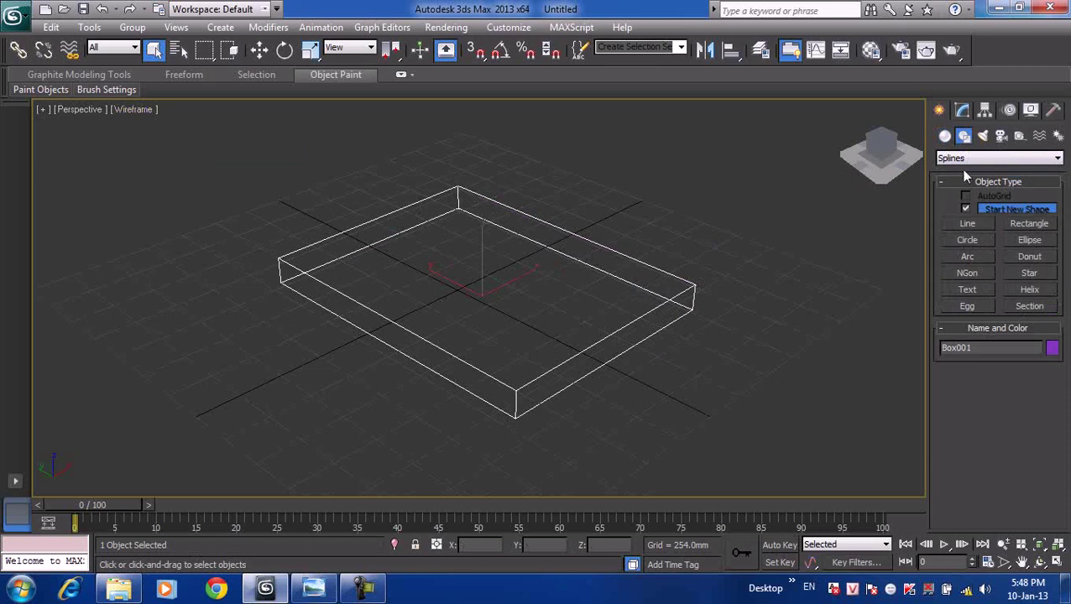
{"action": "middle_click_drag", "start_coordinate": [760, 291], "coordinate": [730, 280]}
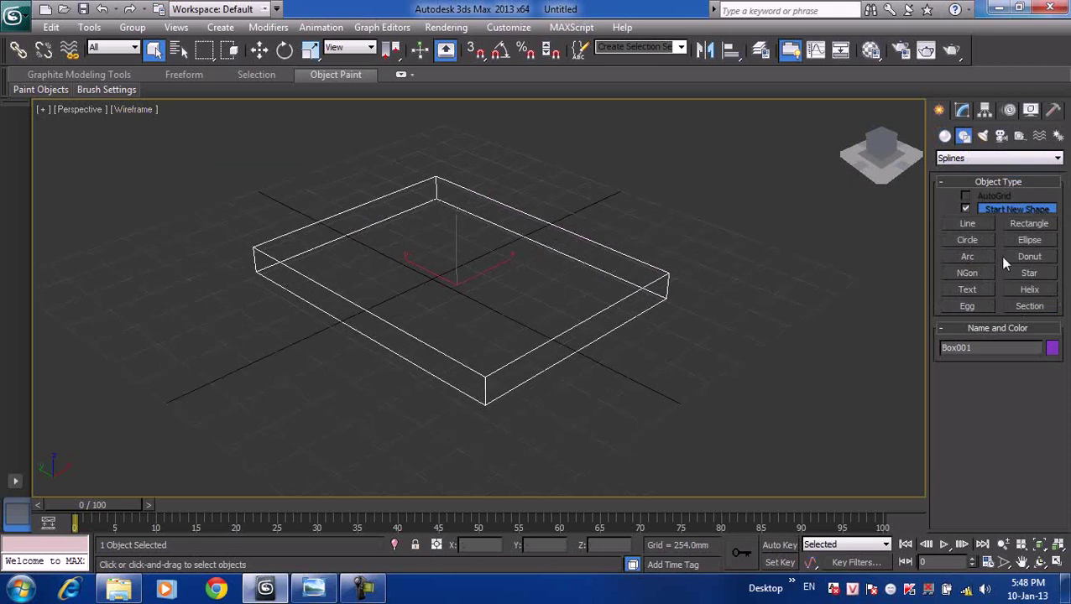
{"action": "left_click", "coordinate": [966, 290]}
{"action": "left_click_drag", "start_coordinate": [715, 383], "coordinate": [701, 350]}
- Replace the default 'MAX Text' with 'RED SUN' and recentre the view on it
{"action": "scroll", "coordinate": [701, 351], "scroll_direction": "down", "scroll_amount": 3}
{"action": "scroll", "coordinate": [688, 357], "scroll_direction": "down", "scroll_amount": 3}
{"action": "left_click", "coordinate": [983, 348]}
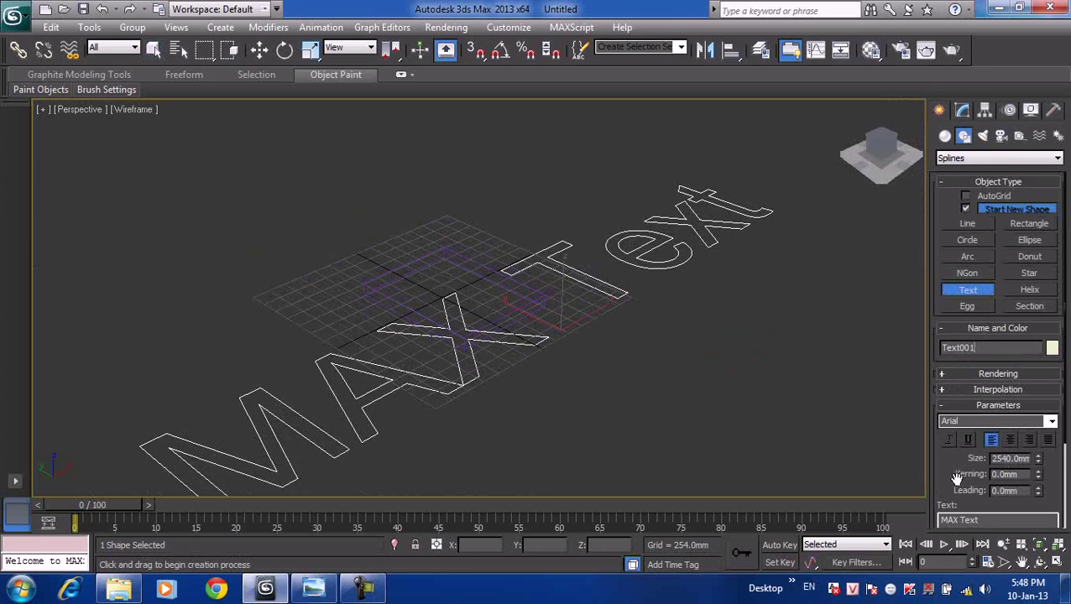
{"action": "scroll", "coordinate": [955, 478], "scroll_direction": "down", "scroll_amount": 3}
{"action": "left_click_drag", "start_coordinate": [1041, 424], "coordinate": [935, 430]}
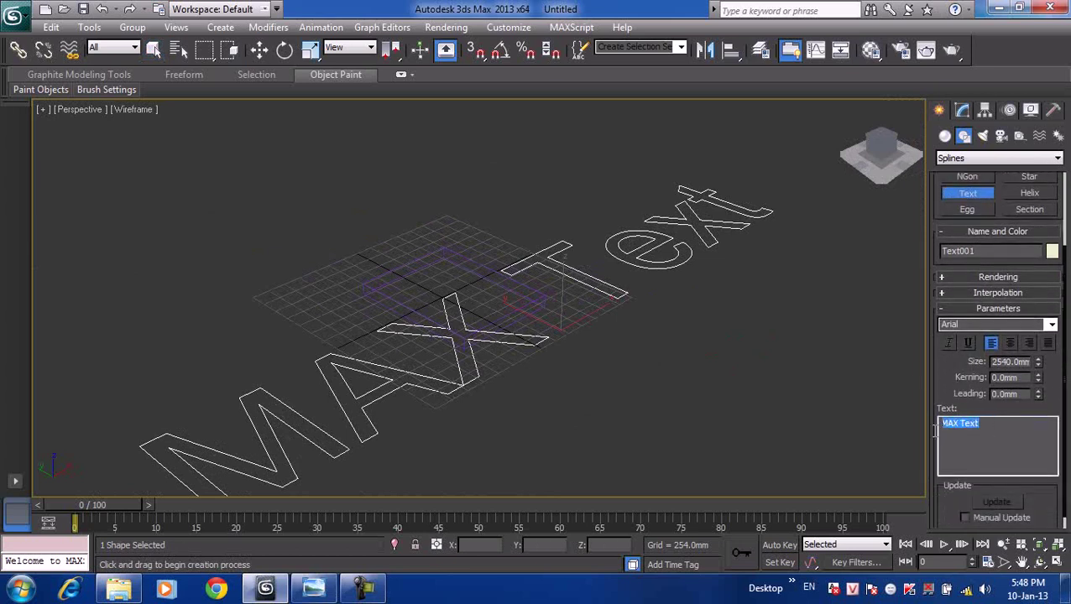
{"action": "type", "text": "RED SUN"}
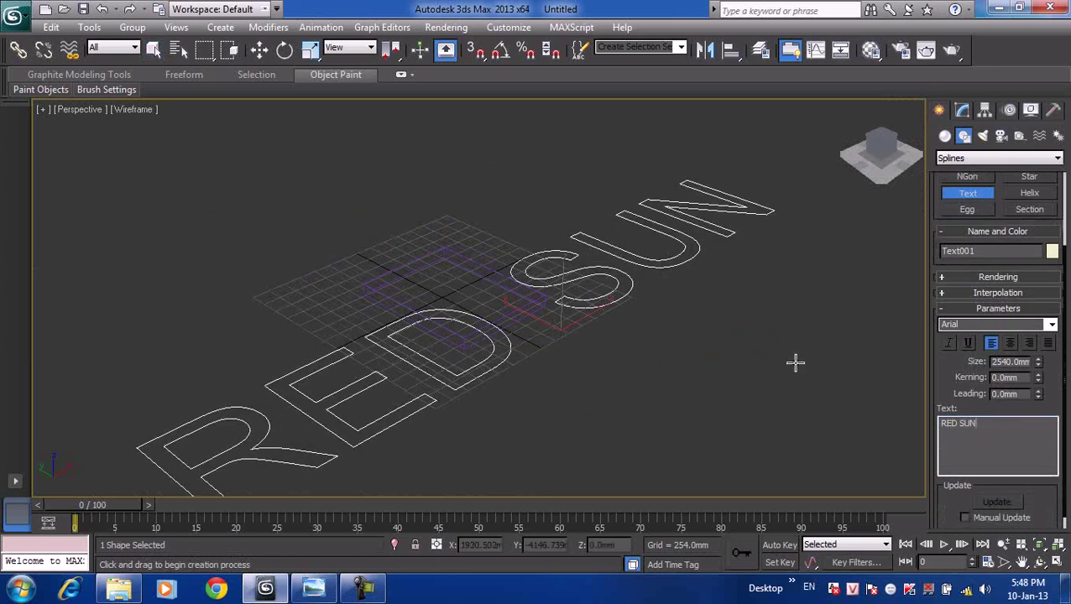
{"action": "scroll", "coordinate": [705, 369], "scroll_direction": "down", "scroll_amount": 1}
{"action": "scroll", "coordinate": [749, 345], "scroll_direction": "down", "scroll_amount": 1}
{"action": "middle_click_drag", "start_coordinate": [707, 347], "coordinate": [696, 375]}
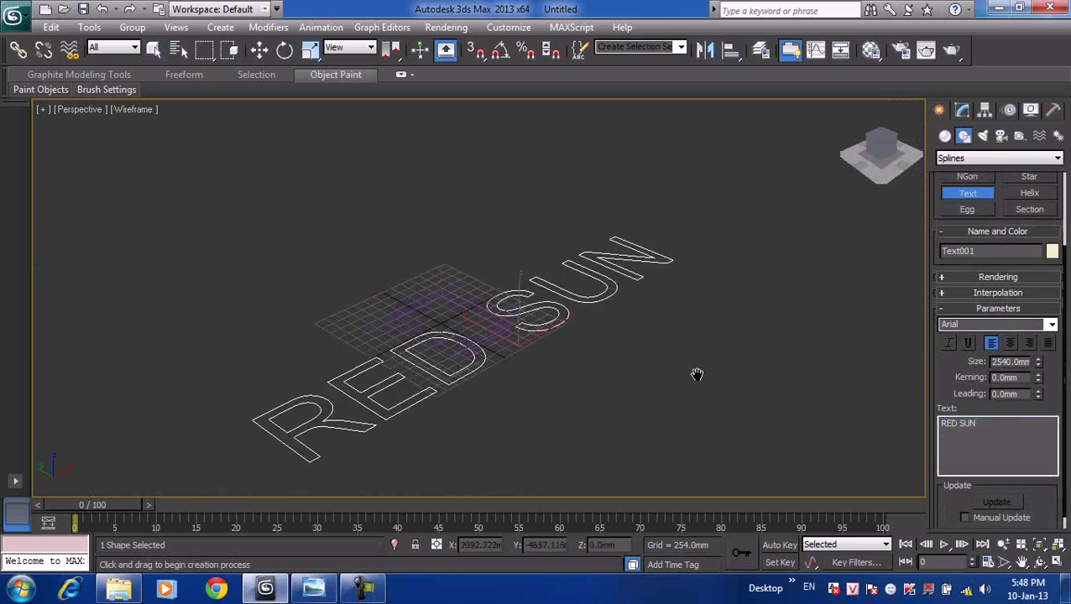
- Apply an Extrude modifier to the RED SUN text with an amount of about 469.9 mm
{"action": "left_click", "coordinate": [963, 111]}
{"action": "left_click", "coordinate": [971, 153]}
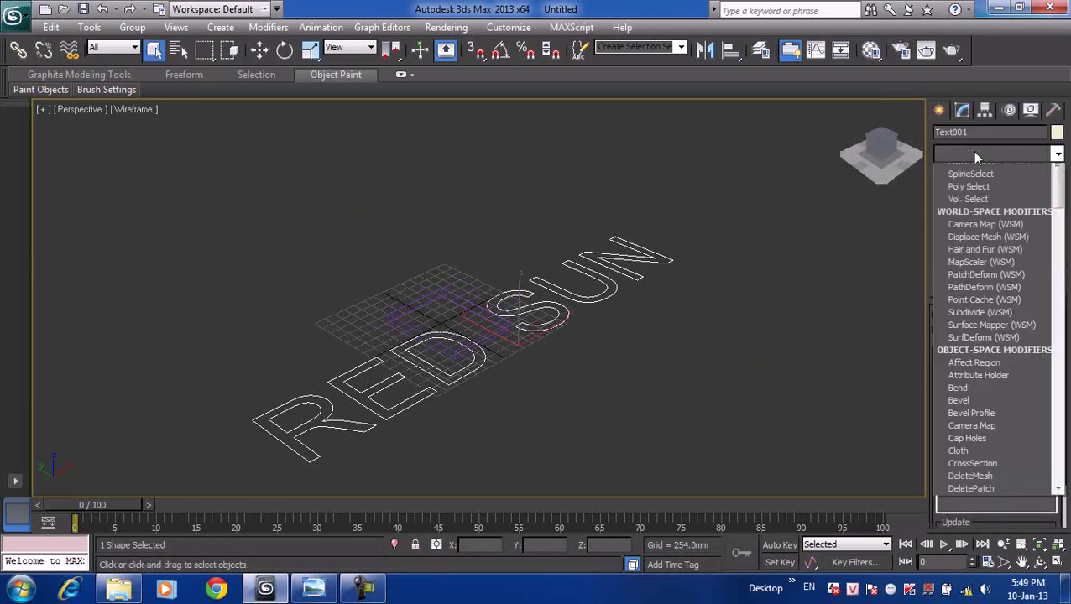
{"action": "scroll", "coordinate": [999, 394], "scroll_direction": "down", "scroll_amount": 1}
{"action": "scroll", "coordinate": [999, 399], "scroll_direction": "down", "scroll_amount": 1}
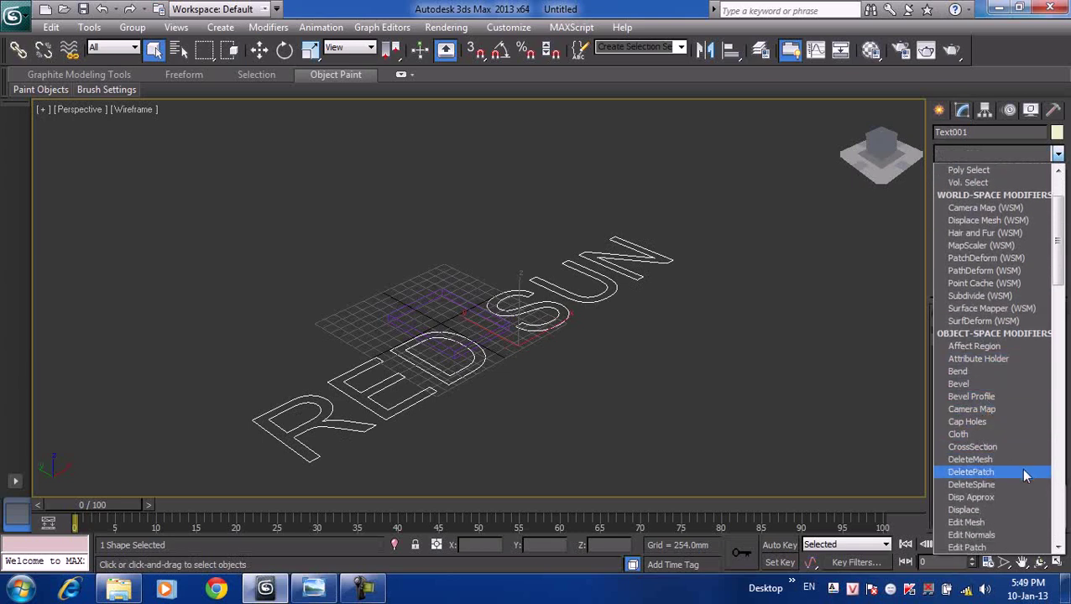
{"action": "scroll", "coordinate": [1011, 476], "scroll_direction": "down", "scroll_amount": 1}
{"action": "scroll", "coordinate": [990, 527], "scroll_direction": "down", "scroll_amount": 1}
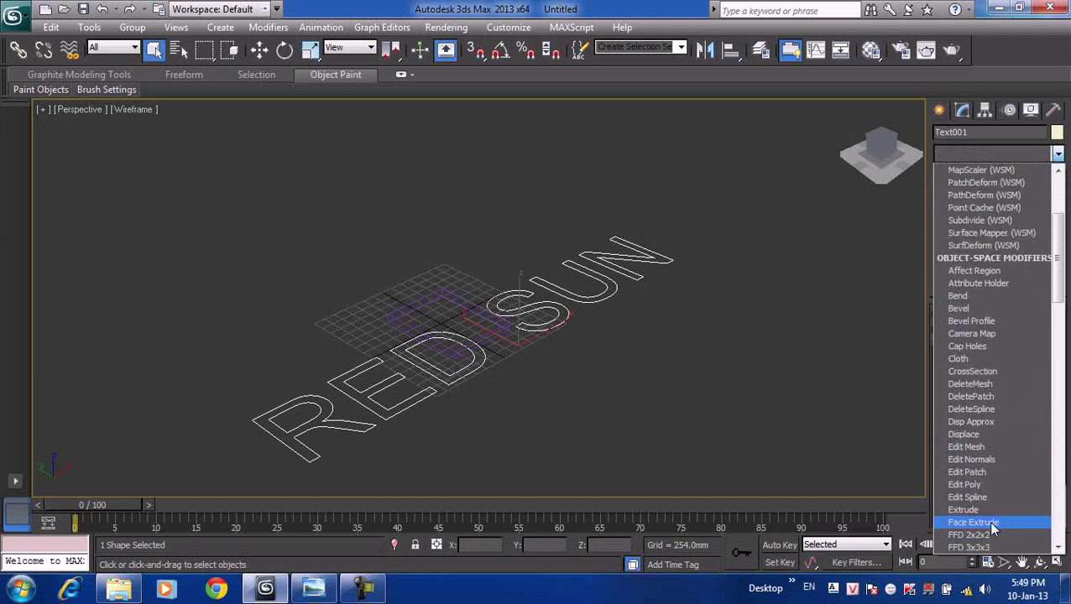
{"action": "left_click", "coordinate": [978, 509]}
{"action": "left_click", "coordinate": [975, 510]}
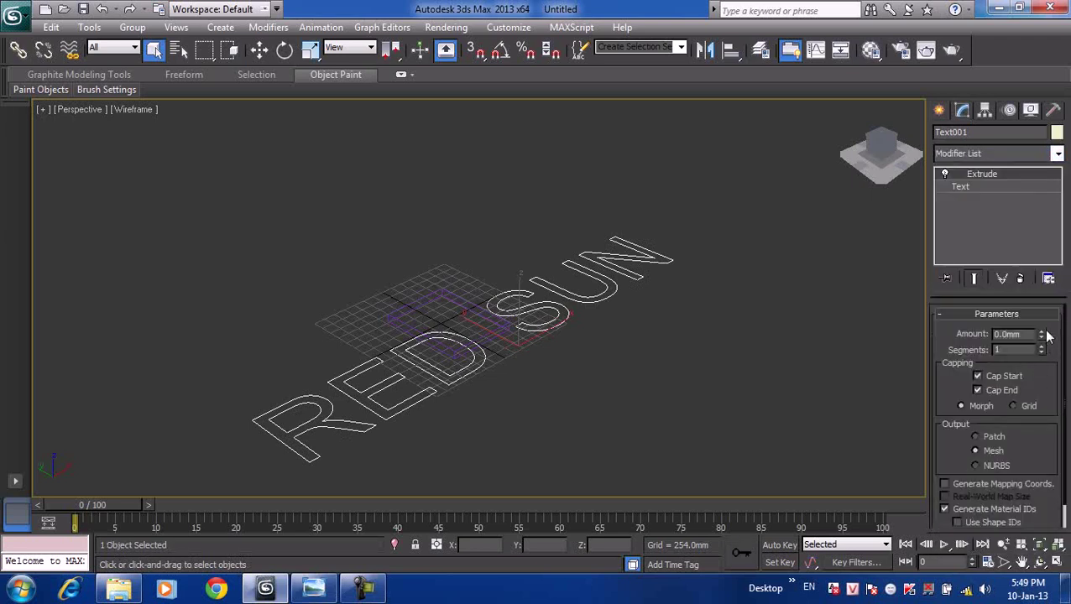
{"action": "mouse_move", "coordinate": [1042, 334]}
{"action": "left_mouse_down"}
{"action": "mouse_move", "coordinate": [1049, 293]}
{"action": "mouse_move", "coordinate": [1053, 307]}
{"action": "left_mouse_up"}
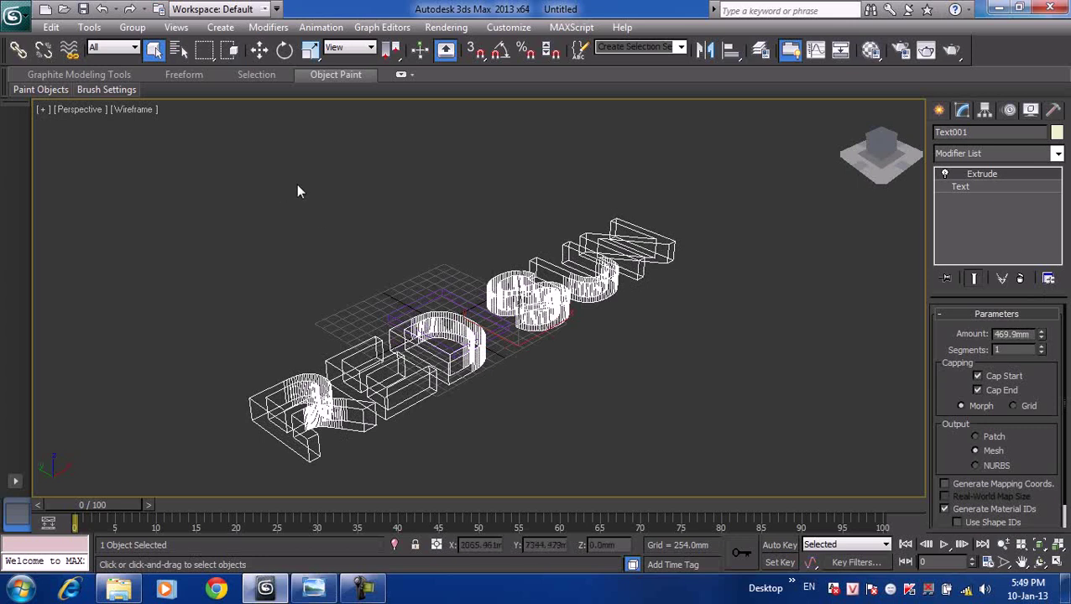
- Reset the scene without saving, discarding the RED SUN text, and maximize Perspective
{"action": "left_click", "coordinate": [14, 15]}
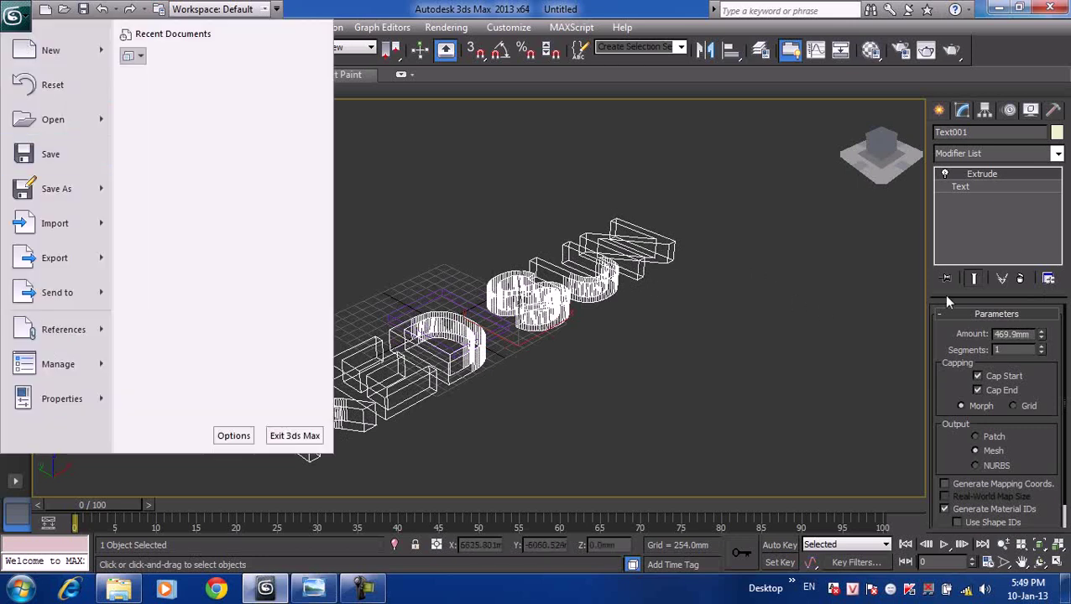
{"action": "left_click", "coordinate": [971, 152]}
{"action": "left_click", "coordinate": [970, 152]}
{"action": "scroll", "coordinate": [978, 336], "scroll_direction": "down", "scroll_amount": 8}
{"action": "scroll", "coordinate": [981, 287], "scroll_direction": "up", "scroll_amount": 2}
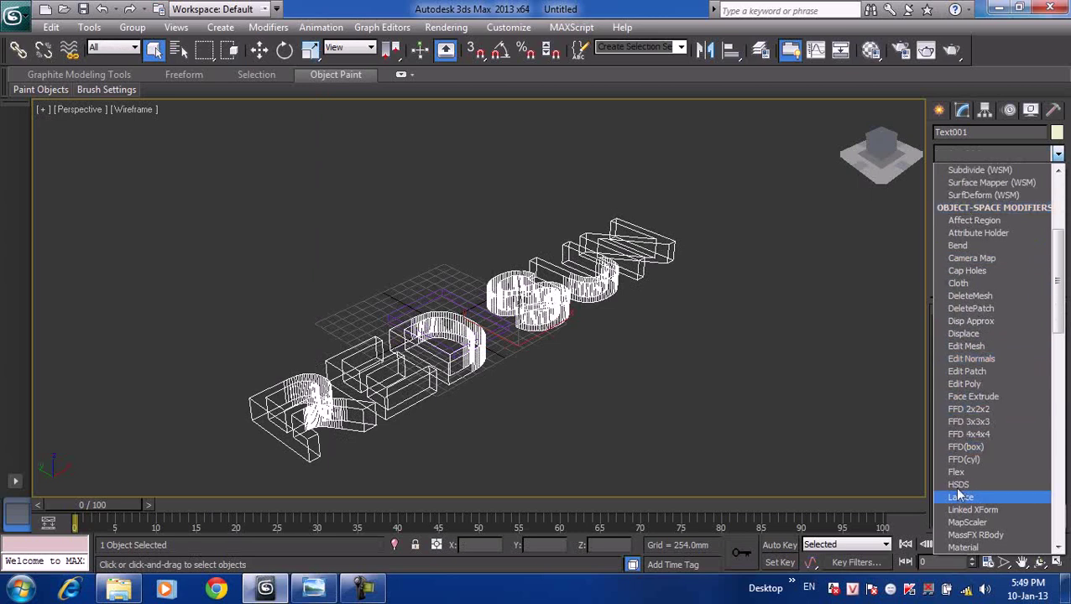
{"action": "left_click", "coordinate": [22, 20]}
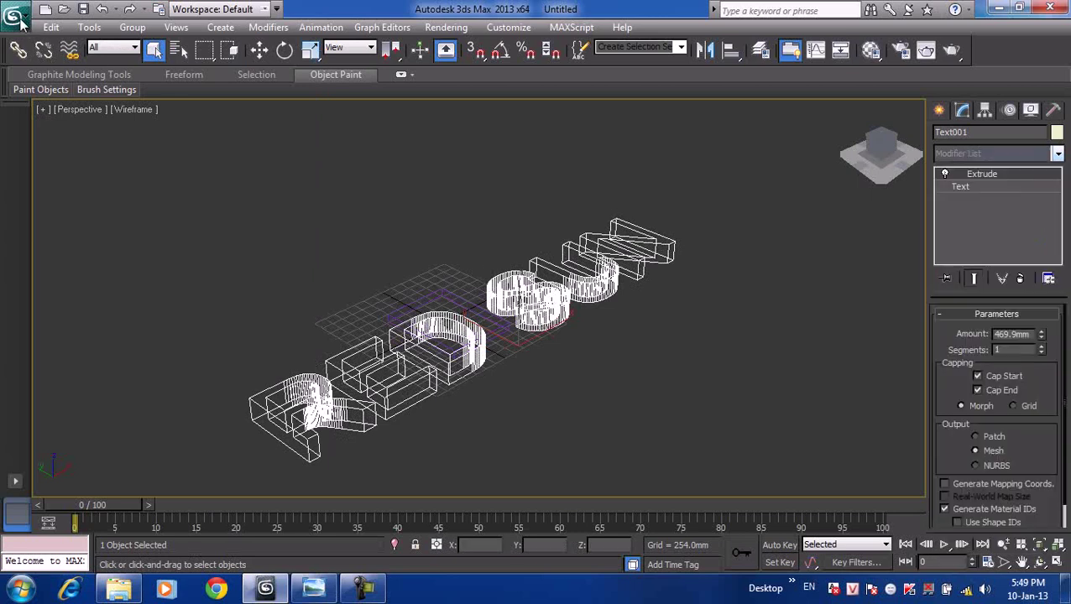
{"action": "left_click", "coordinate": [22, 20]}
{"action": "left_click", "coordinate": [38, 150]}
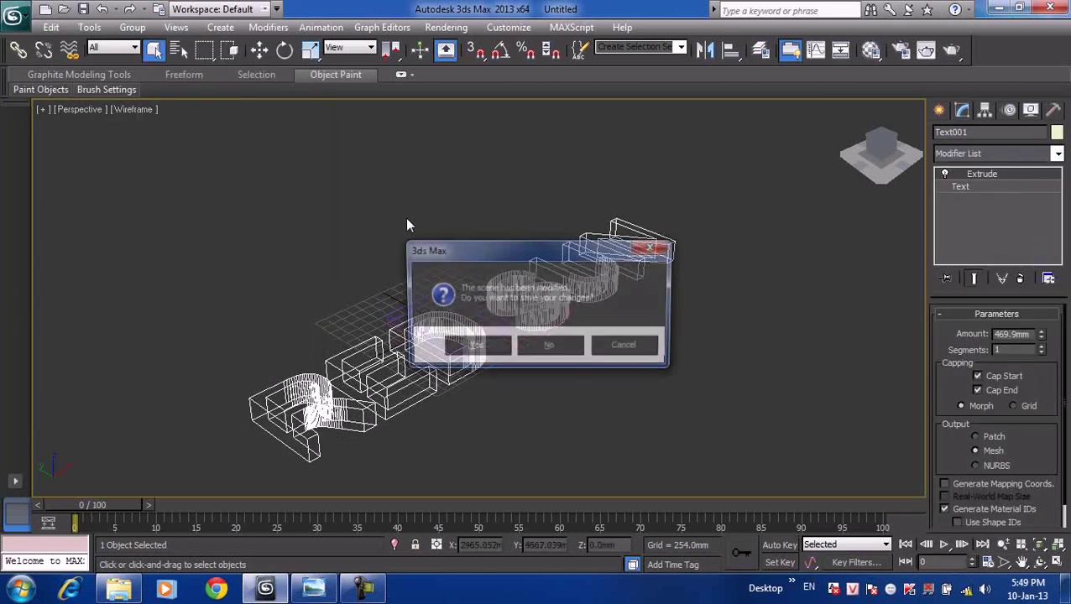
{"action": "left_click", "coordinate": [550, 343]}
{"action": "left_click", "coordinate": [492, 321]}
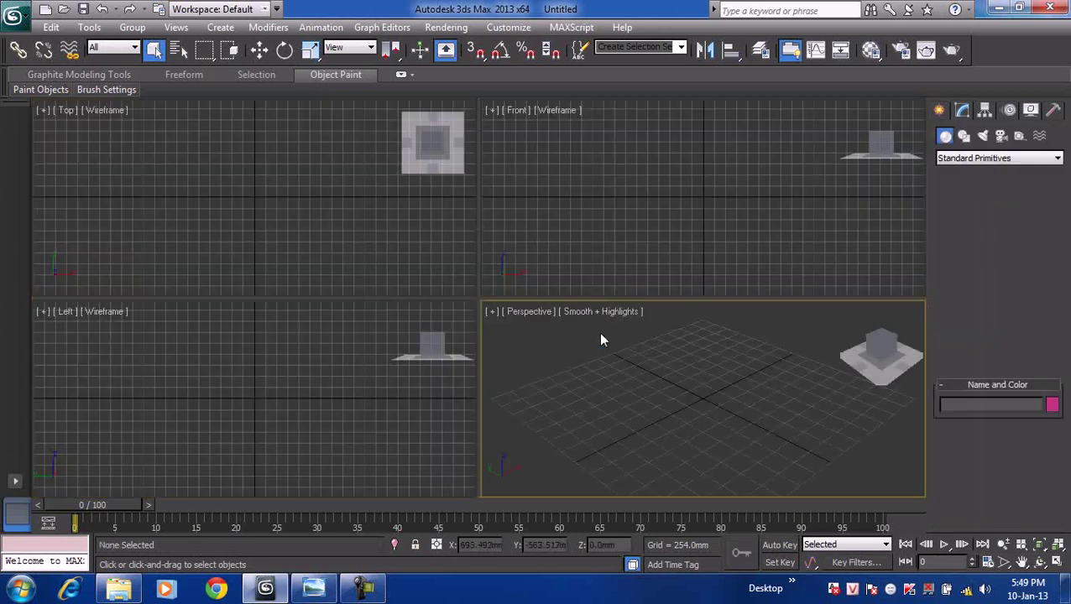
{"action": "key", "text": "alt+w"}
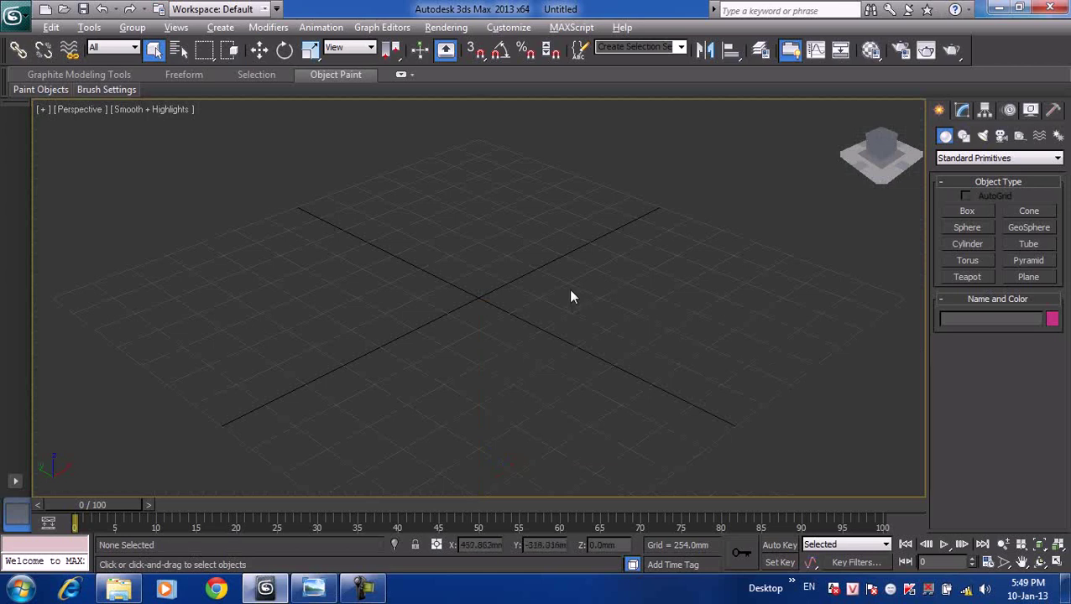
- Draw a new box on the grid and clear its length value
{"action": "left_click", "coordinate": [967, 210]}
{"action": "left_click_drag", "start_coordinate": [468, 231], "coordinate": [485, 406]}
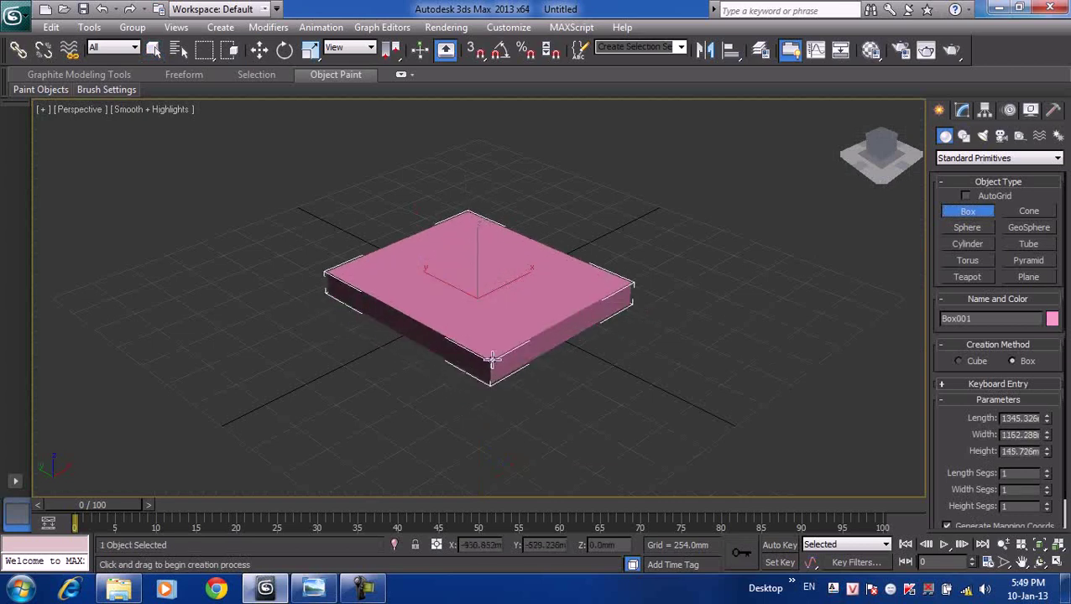
{"action": "left_click", "coordinate": [490, 359]}
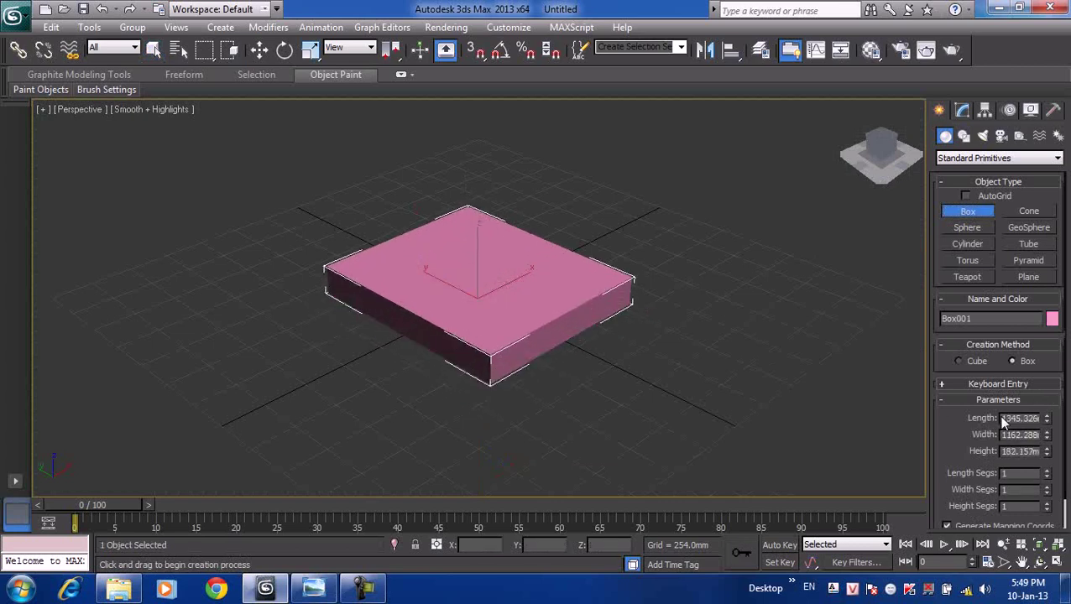
{"action": "double_click", "coordinate": [1036, 419]}
{"action": "key", "text": "BackSpace"}
{"action": "type", "text": "2000"}
- Check in Units Setup that the scene units stay in millimetres
{"action": "left_click", "coordinate": [509, 27]}
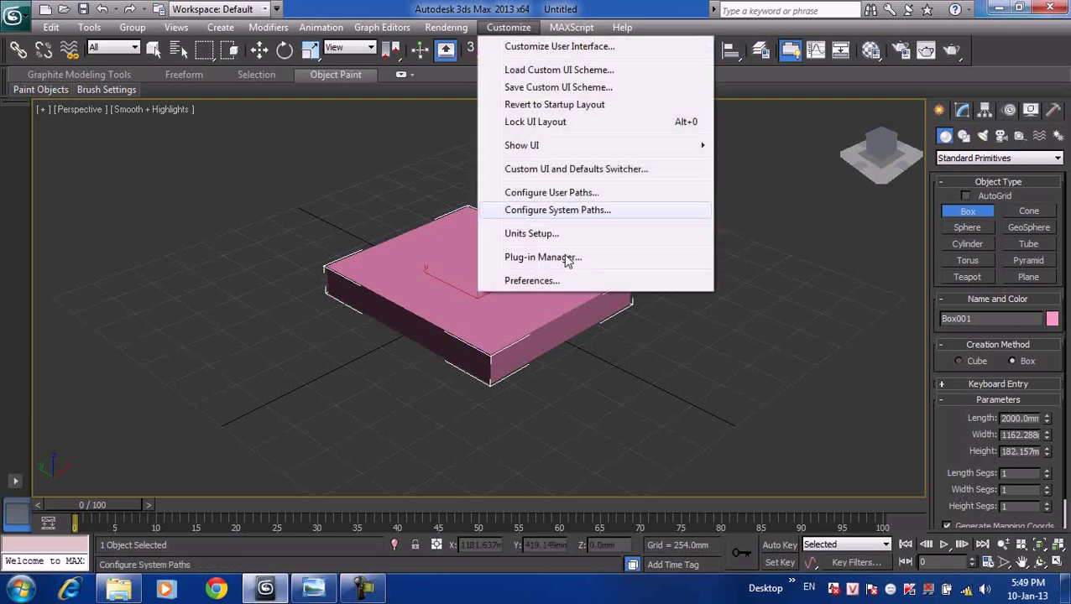
{"action": "left_click", "coordinate": [529, 235]}
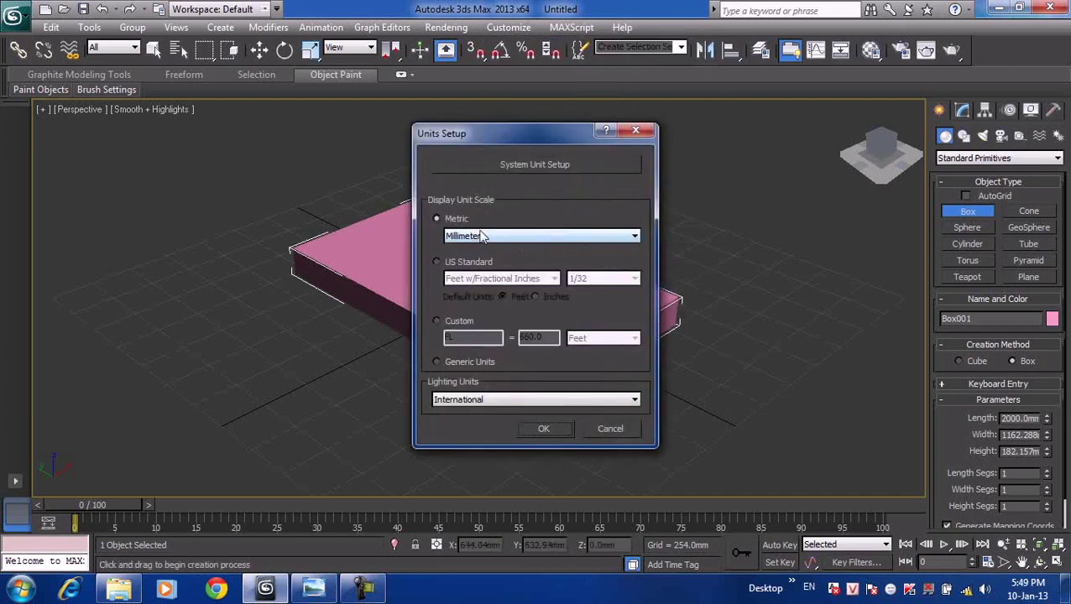
{"action": "left_click", "coordinate": [543, 428]}
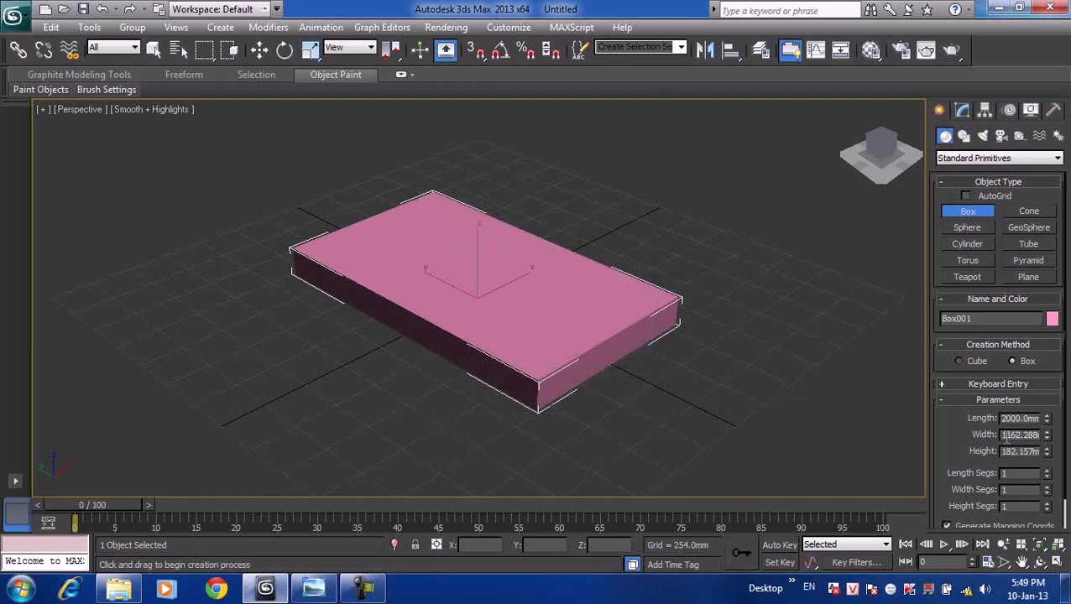
- Set the box width to 1600 mm and height to 200 mm
{"action": "double_click", "coordinate": [1003, 434]}
{"action": "type", "text": "1600"}
{"action": "key", "text": "Return"}
{"action": "double_click", "coordinate": [1003, 451]}
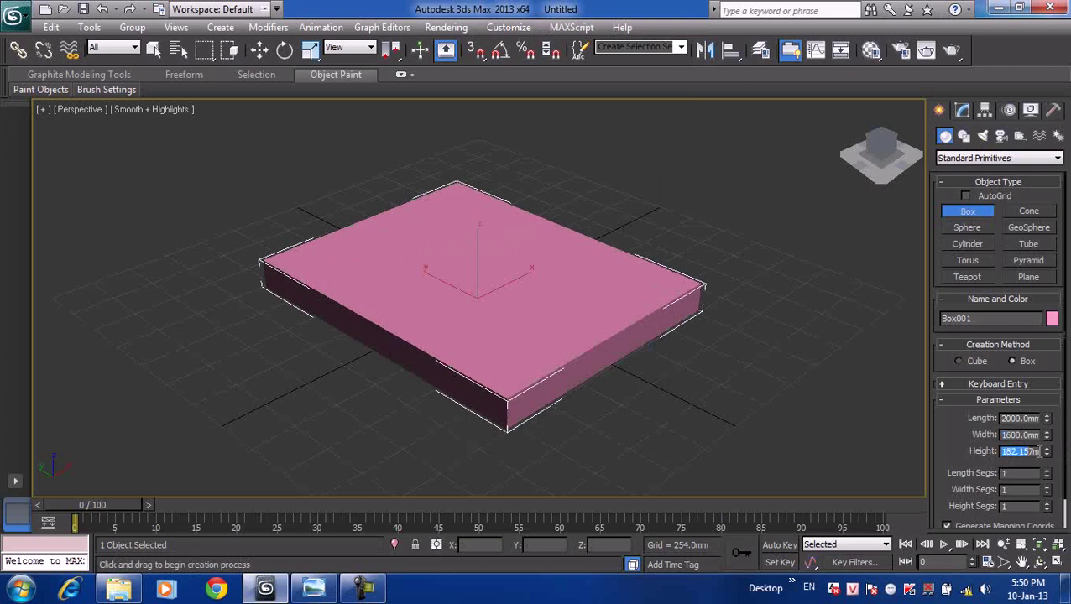
{"action": "type", "text": "200"}
{"action": "key", "text": "Return"}
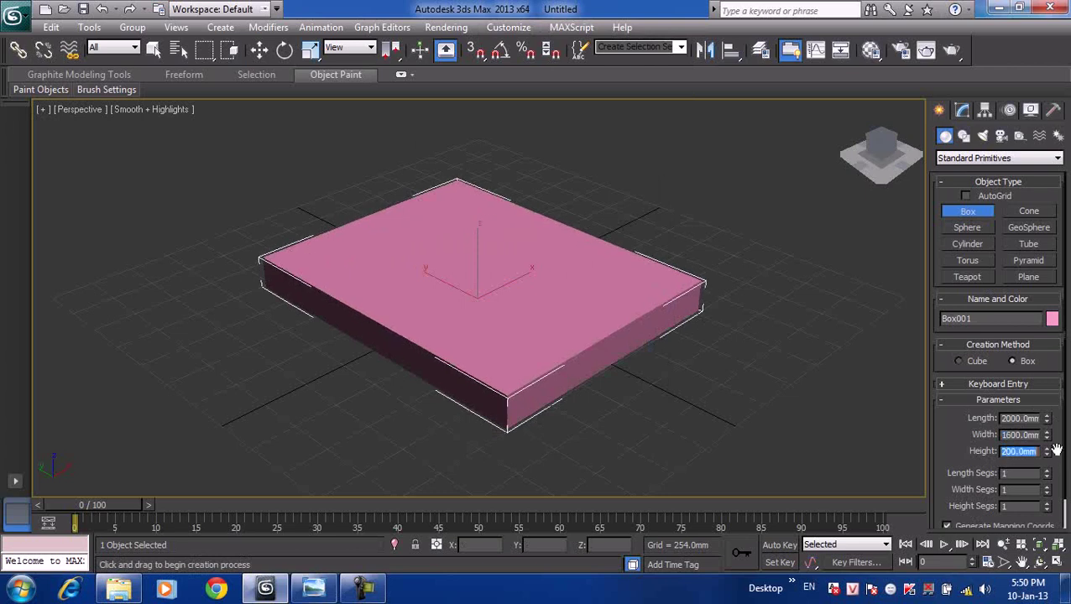
- Switch the Perspective view to Wireframe shading
{"action": "left_click", "coordinate": [159, 117]}
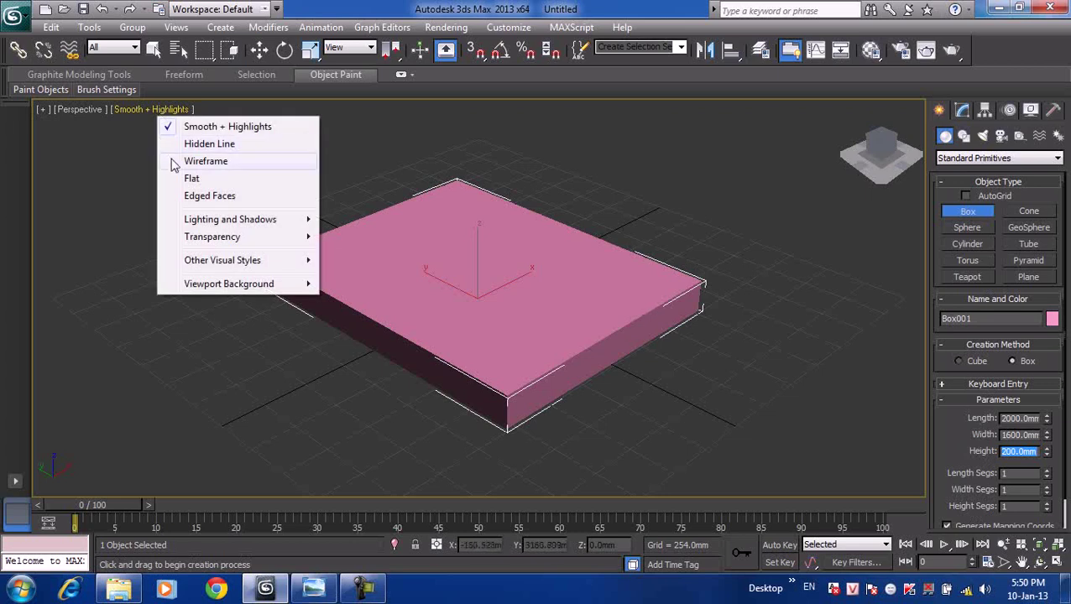
{"action": "left_click", "coordinate": [186, 163]}
{"action": "middle_click_drag", "start_coordinate": [439, 244], "coordinate": [389, 246]}
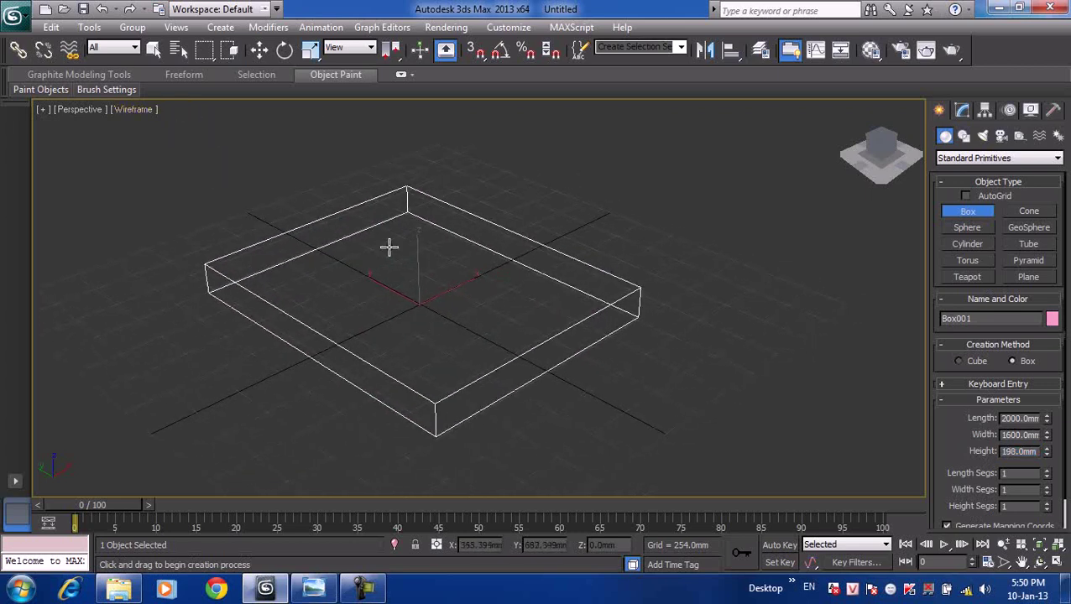
- Convert Box001 to an Editable Poly through the quad menu
{"action": "right_click", "coordinate": [354, 209]}
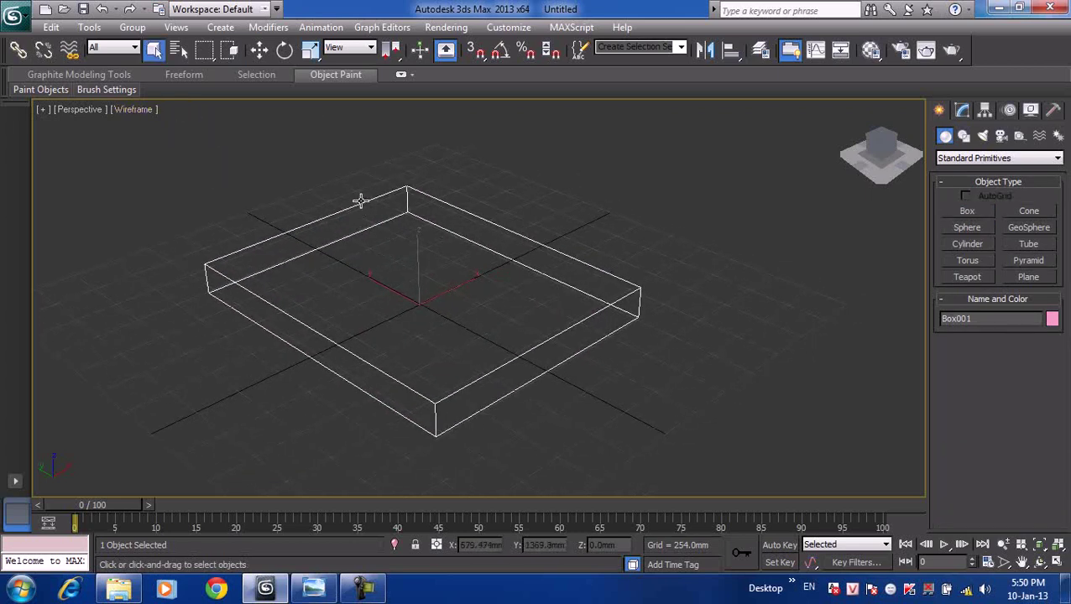
{"action": "right_click", "coordinate": [358, 202]}
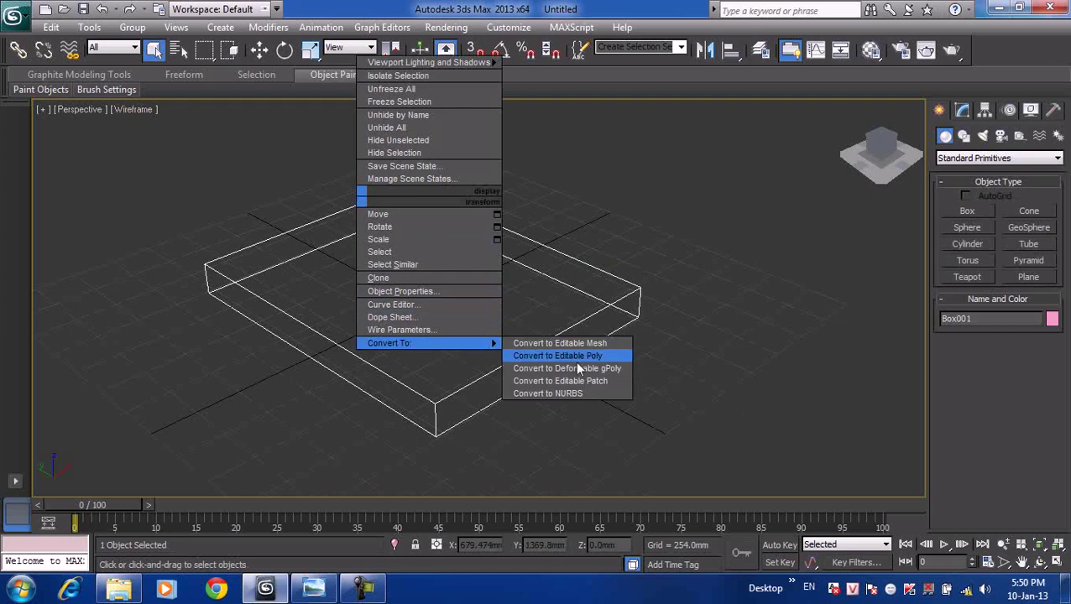
{"action": "left_click", "coordinate": [584, 359]}
{"action": "scroll", "coordinate": [495, 297], "scroll_direction": "down", "scroll_amount": 1}
{"action": "scroll", "coordinate": [497, 300], "scroll_direction": "down", "scroll_amount": 2}
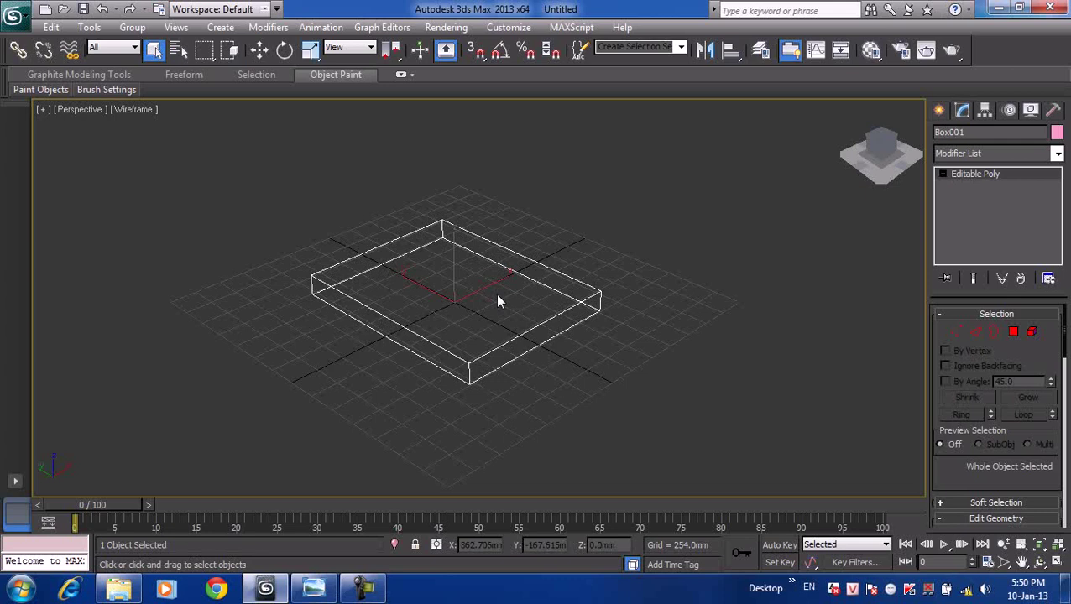
{"action": "scroll", "coordinate": [497, 299], "scroll_direction": "up", "scroll_amount": 2}
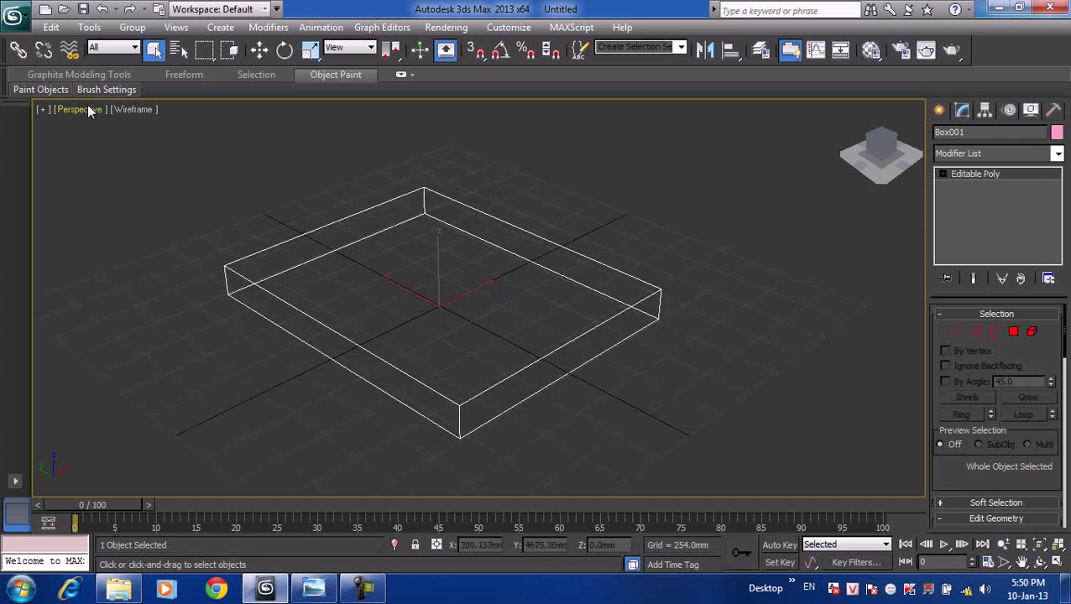
{"action": "right_click", "coordinate": [363, 210]}
{"action": "mouse_move", "coordinate": [392, 354]}
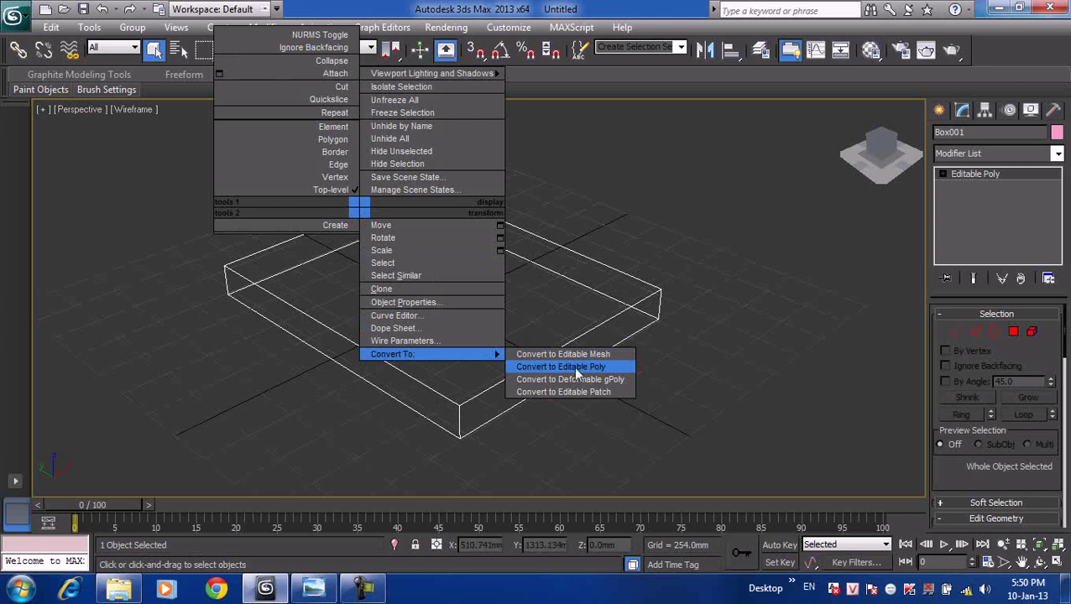
{"action": "middle_click_drag", "start_coordinate": [571, 224], "coordinate": [573, 239], "text": "alt"}
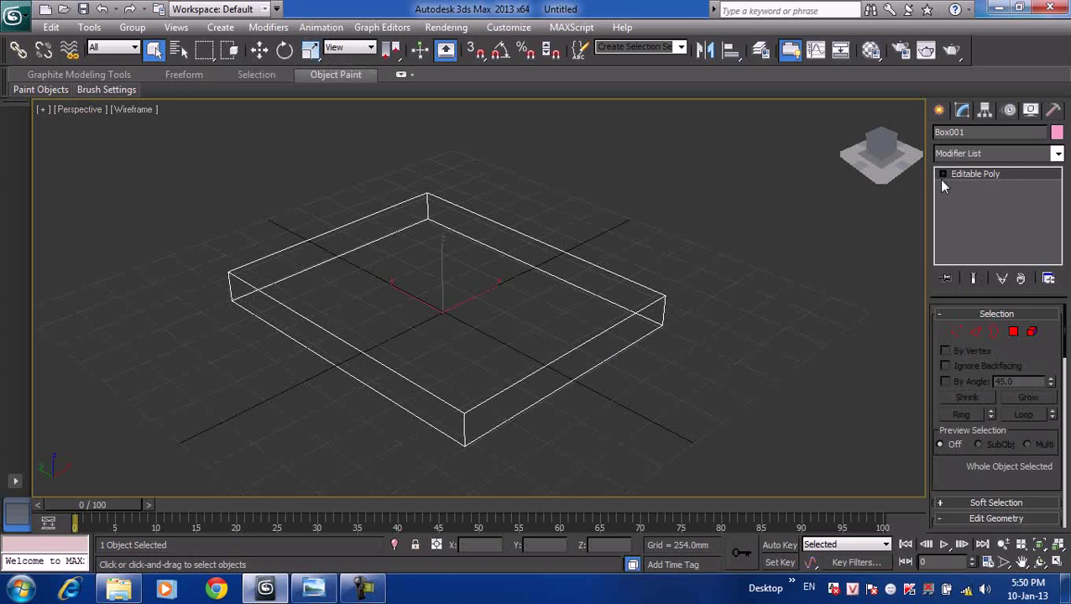
- Enter Vertex mode and select the box's top back corner vertex
{"action": "left_click", "coordinate": [958, 332]}
{"action": "left_click", "coordinate": [424, 197]}
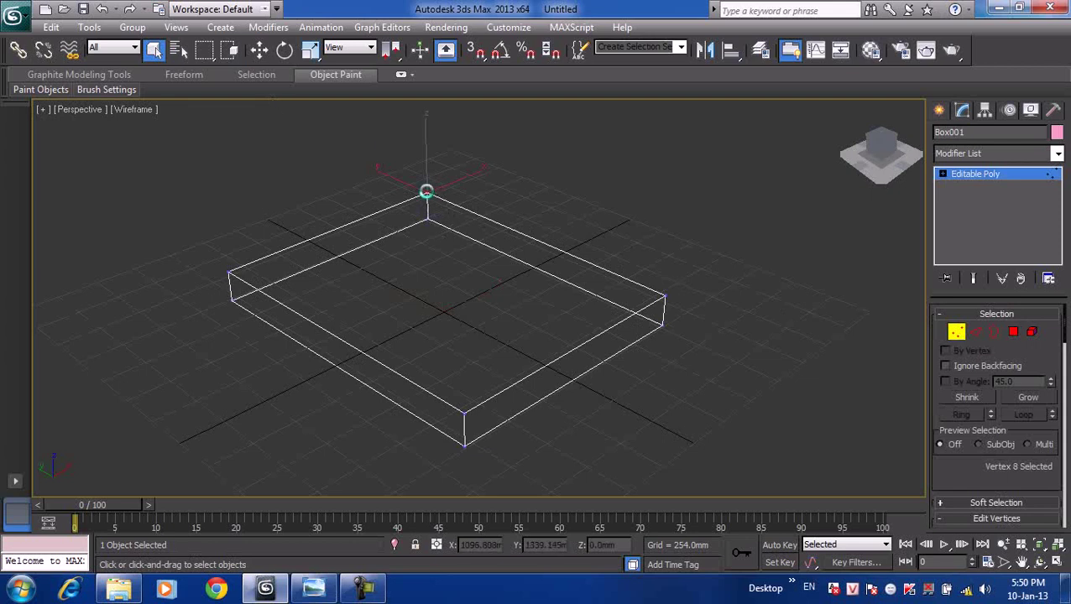
{"action": "right_click", "coordinate": [426, 193]}
{"action": "left_click", "coordinate": [470, 183]}
{"action": "left_click", "coordinate": [568, 366]}
- Move the corner vertex upward and then sideways with Select and Move
{"action": "left_click", "coordinate": [260, 49]}
{"action": "left_click_drag", "start_coordinate": [428, 159], "coordinate": [439, 102]}
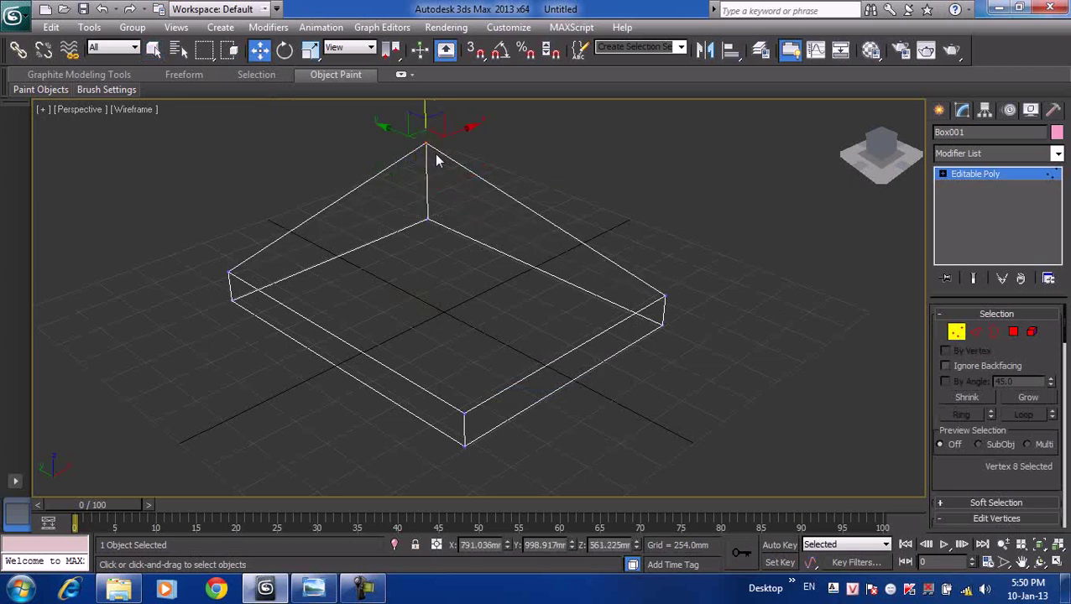
{"action": "middle_click_drag", "start_coordinate": [433, 149], "coordinate": [437, 208]}
{"action": "left_click", "coordinate": [437, 208]}
{"action": "left_click", "coordinate": [429, 198]}
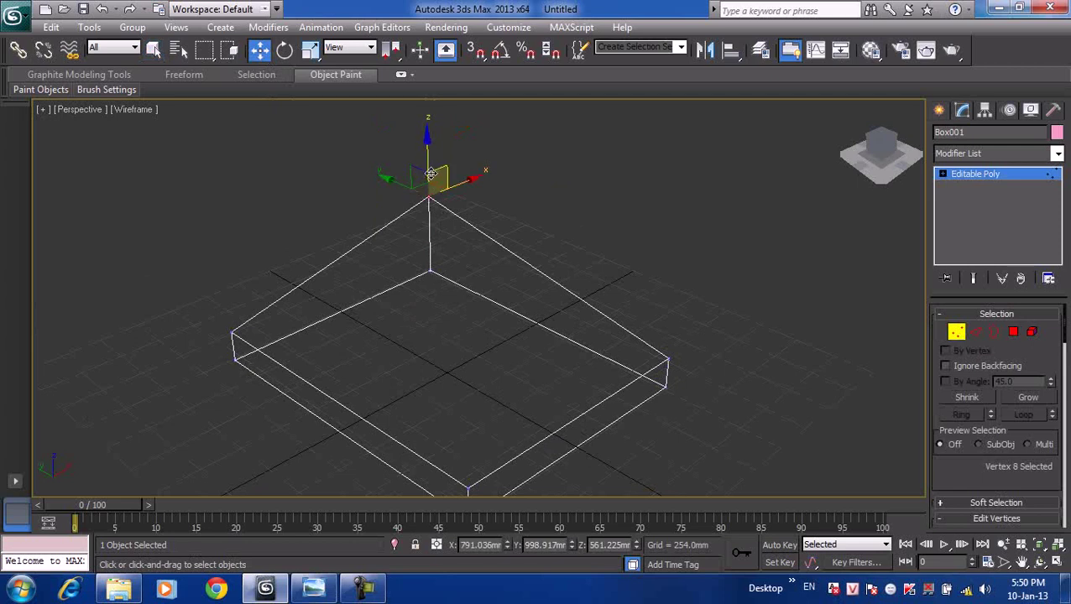
{"action": "mouse_move", "coordinate": [429, 170]}
{"action": "left_mouse_down"}
{"action": "mouse_move", "coordinate": [447, 216]}
{"action": "mouse_move", "coordinate": [391, 170]}
{"action": "left_mouse_up"}
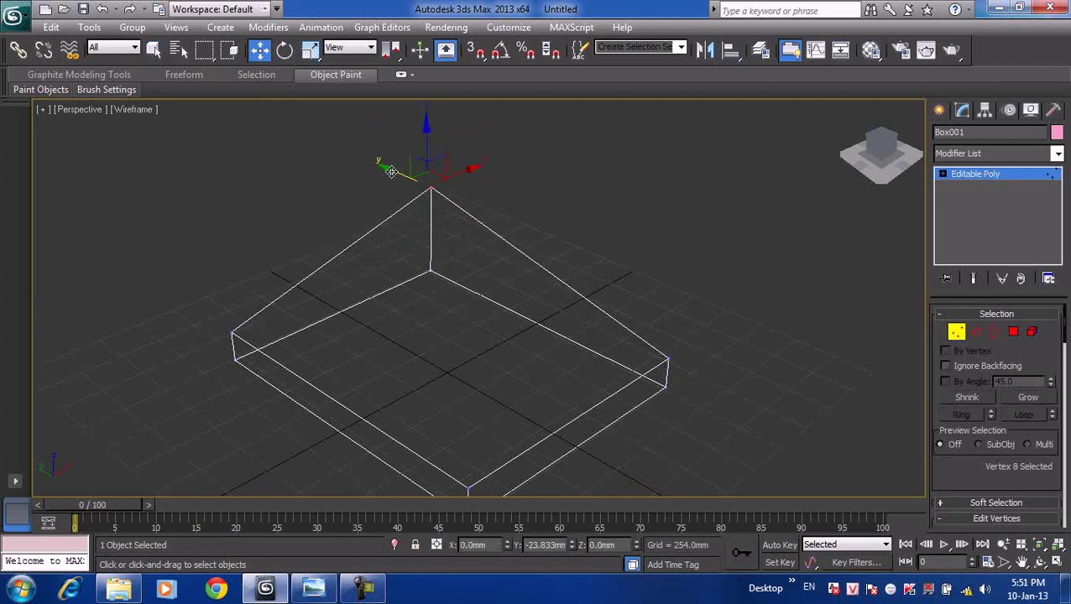
{"action": "left_click", "coordinate": [625, 200]}
- Undo the vertex move so it returns to Z 198 mm
{"action": "scroll", "coordinate": [621, 201], "scroll_direction": "down", "scroll_amount": 4}
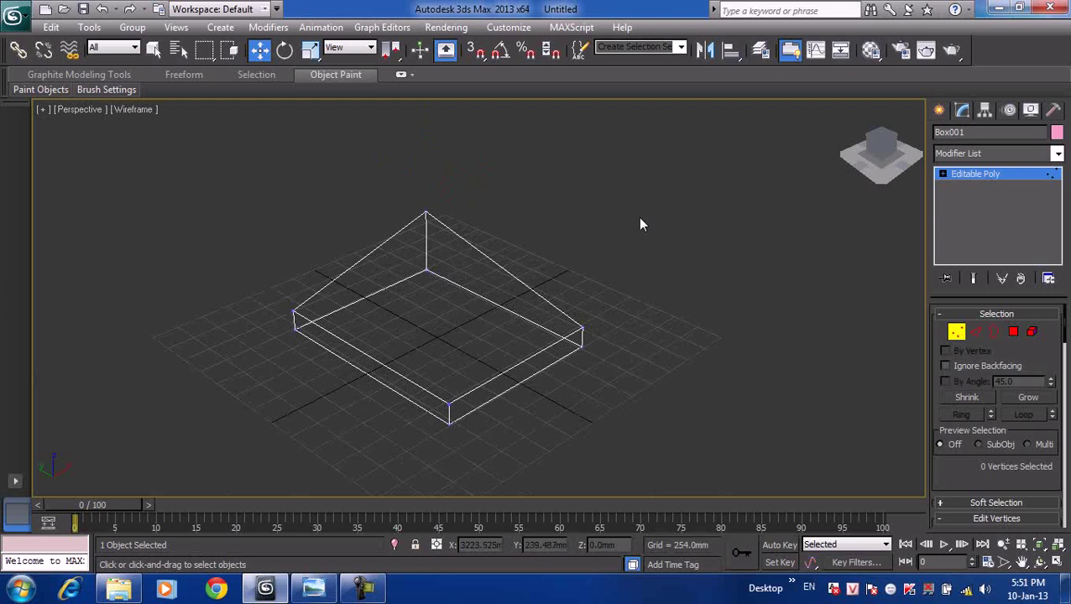
{"action": "scroll", "coordinate": [654, 296], "scroll_direction": "down", "scroll_amount": 1}
{"action": "scroll", "coordinate": [636, 273], "scroll_direction": "down", "scroll_amount": 2}
{"action": "scroll", "coordinate": [636, 273], "scroll_direction": "up", "scroll_amount": 2}
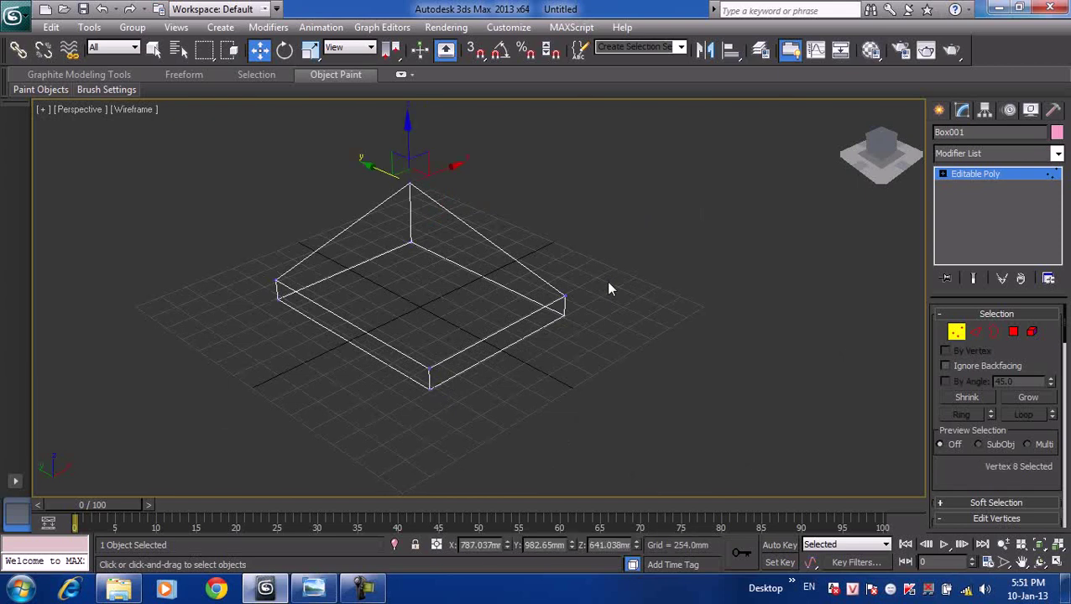
{"action": "key", "text": "ctrl+z"}
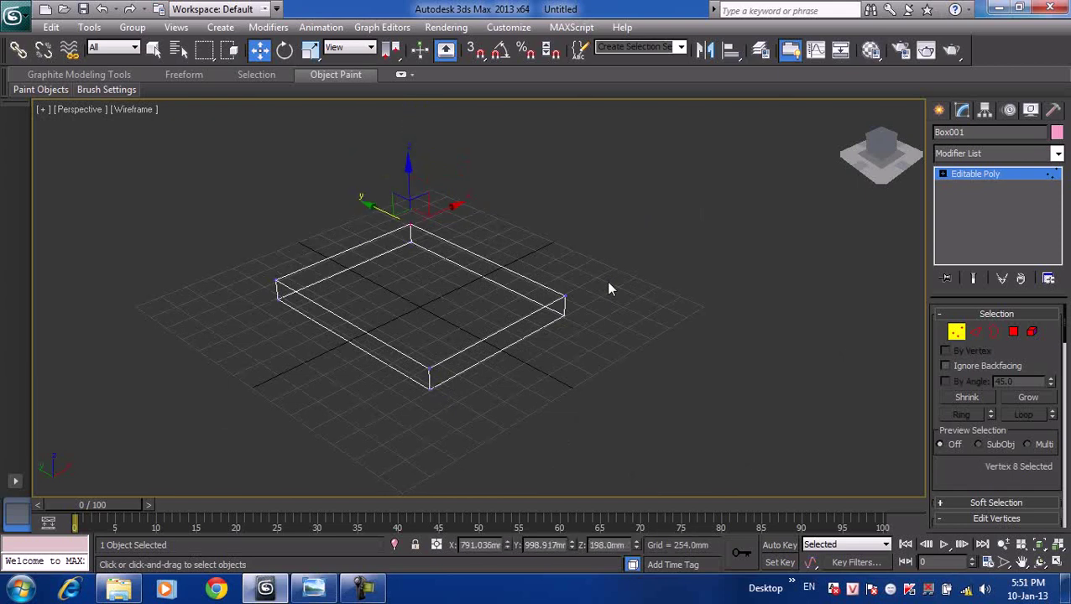
- In Edge mode, chamfer the box's top back-right edge into a narrow bevel
{"action": "left_click", "coordinate": [653, 286]}
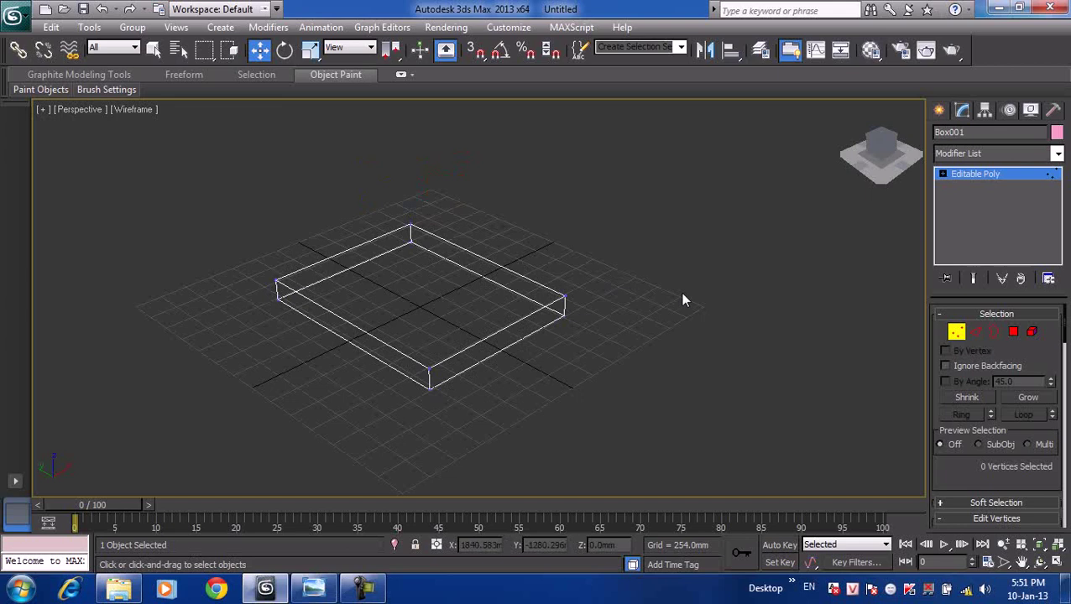
{"action": "left_click", "coordinate": [975, 334]}
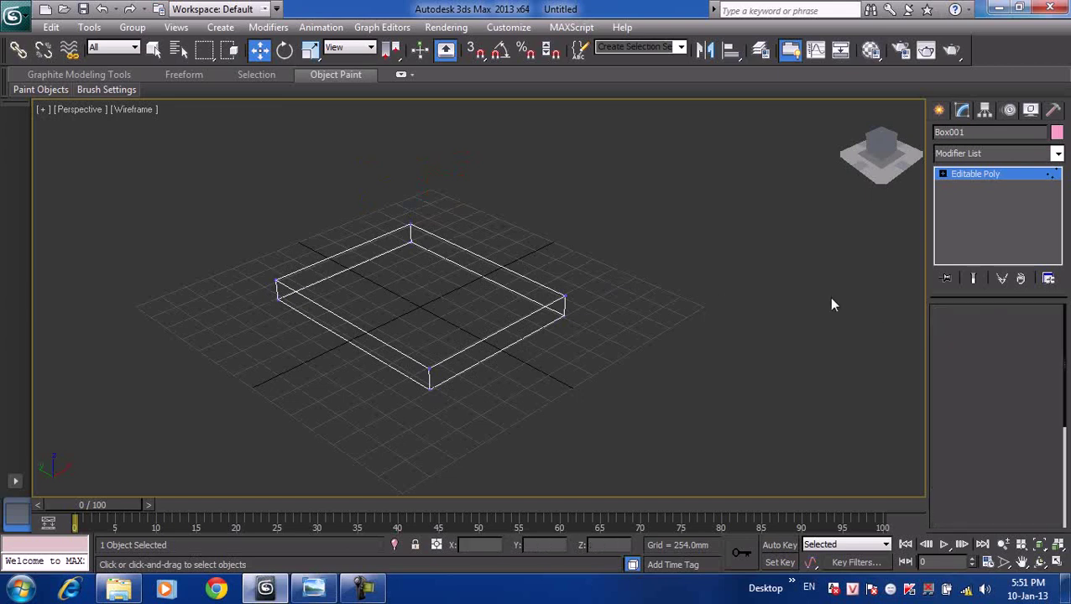
{"action": "left_click", "coordinate": [492, 262]}
{"action": "mouse_move", "coordinate": [955, 484]}
{"action": "left_mouse_down"}
{"action": "mouse_move", "coordinate": [957, 311]}
{"action": "mouse_move", "coordinate": [977, 260]}
{"action": "left_mouse_up"}
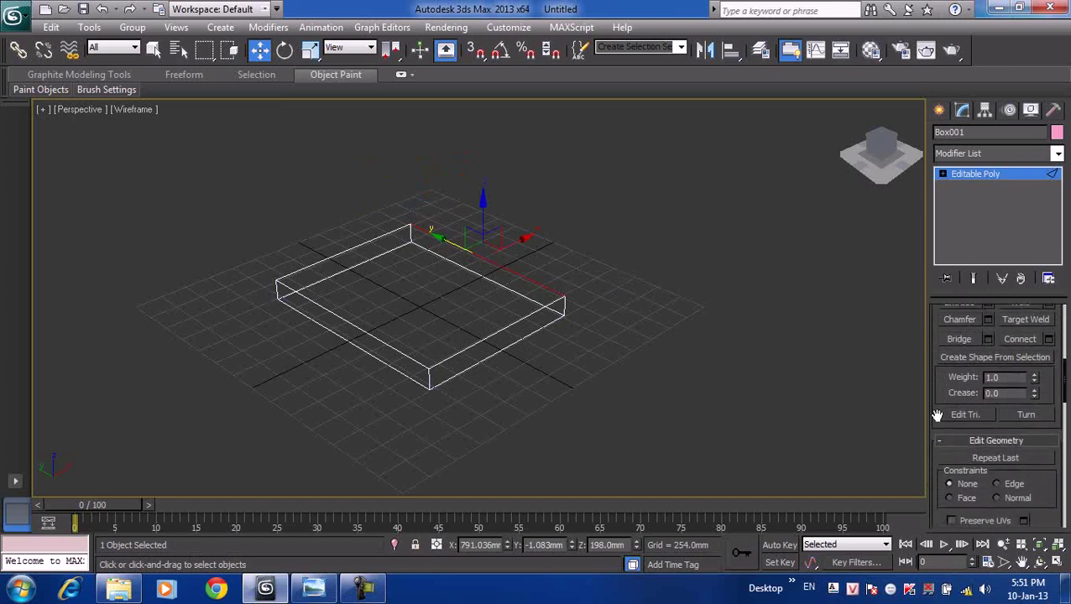
{"action": "scroll", "coordinate": [973, 424], "scroll_direction": "up", "scroll_amount": 3}
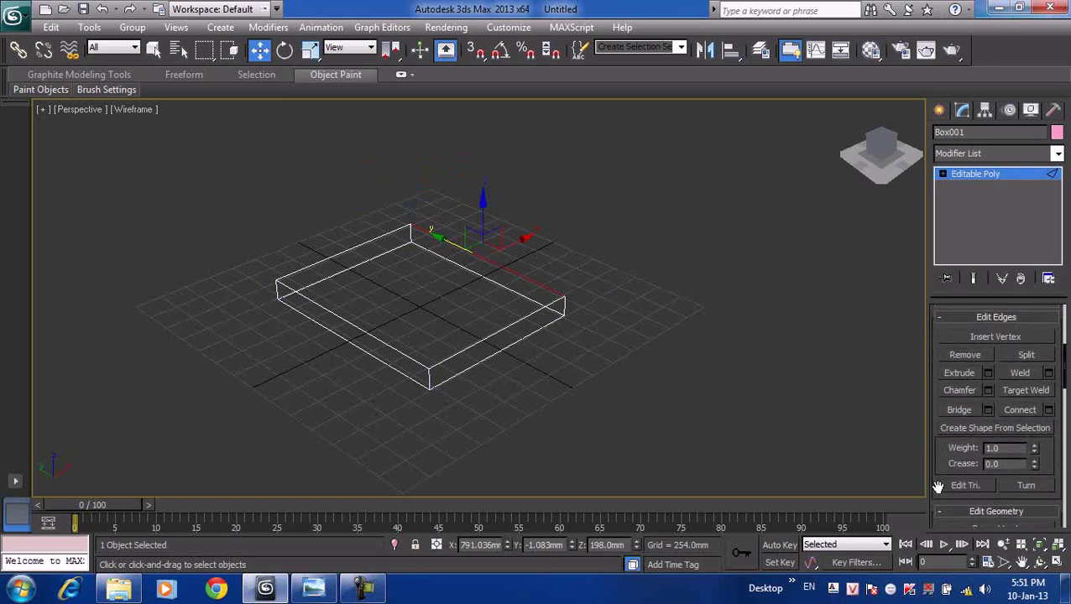
{"action": "left_click", "coordinate": [971, 395]}
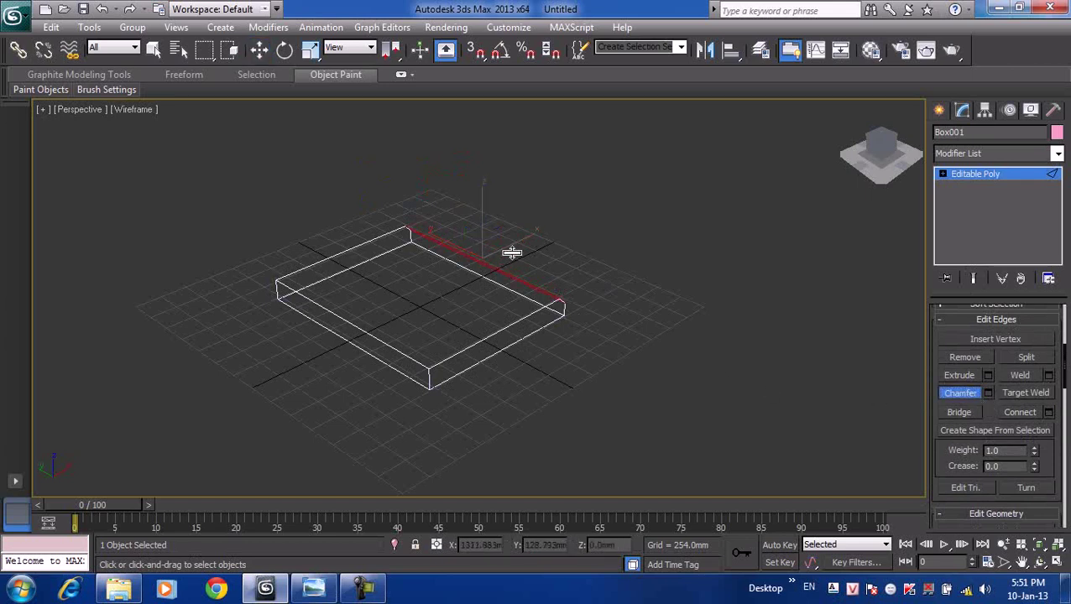
{"action": "left_click_drag", "start_coordinate": [509, 255], "coordinate": [521, 255]}
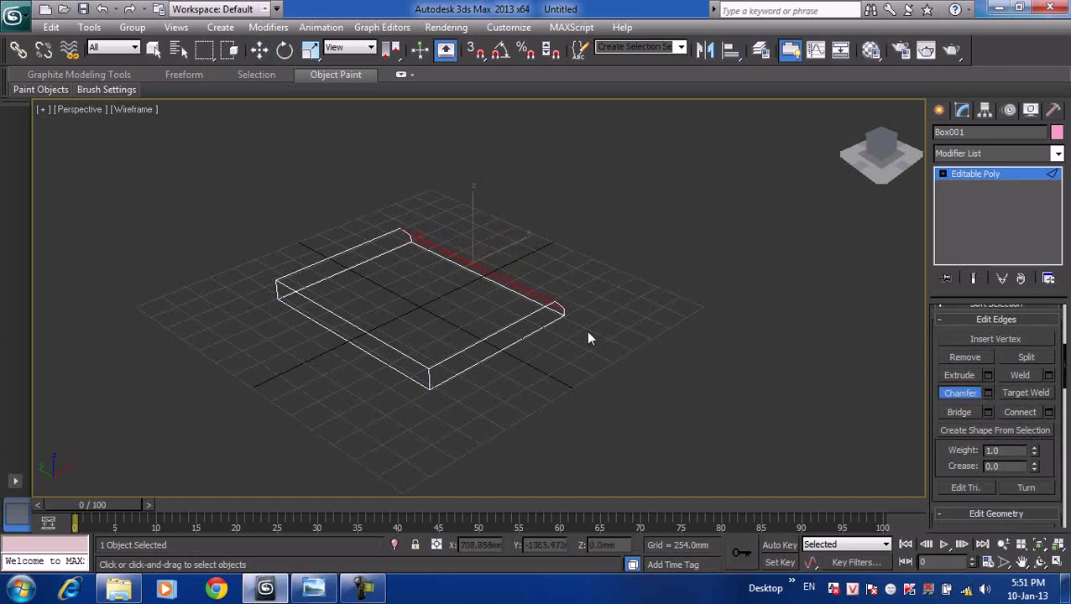
- Select the lower right edge and chamfer it the same way
{"action": "scroll", "coordinate": [600, 329], "scroll_direction": "up", "scroll_amount": 2}
{"action": "left_click", "coordinate": [610, 314]}
{"action": "scroll", "coordinate": [612, 314], "scroll_direction": "up", "scroll_amount": 2}
{"action": "scroll", "coordinate": [618, 317], "scroll_direction": "up", "scroll_amount": 2}
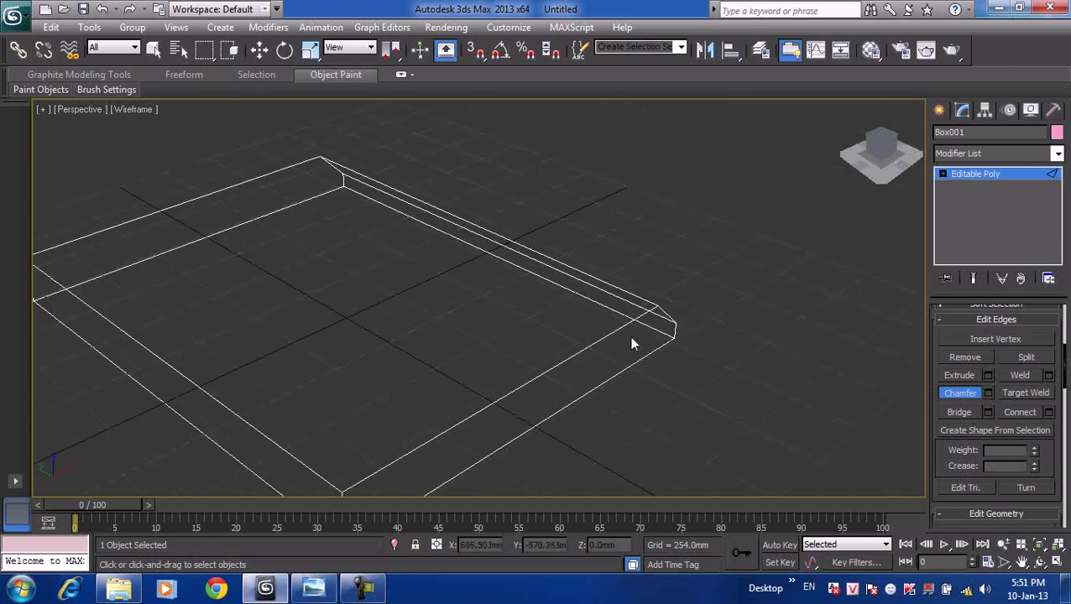
{"action": "left_click", "coordinate": [595, 343]}
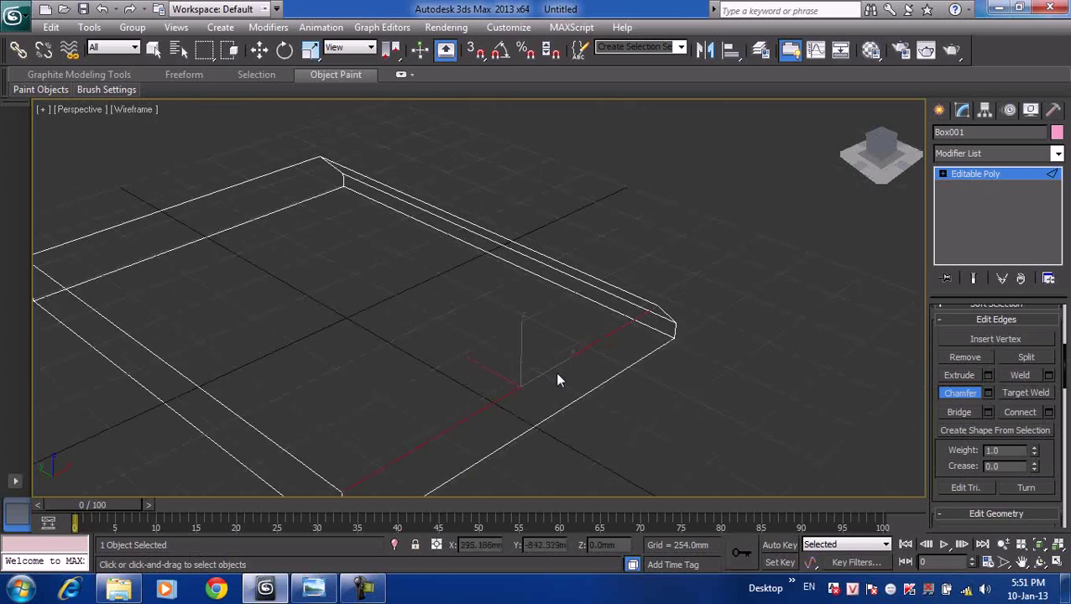
{"action": "left_click_drag", "start_coordinate": [550, 362], "coordinate": [549, 353]}
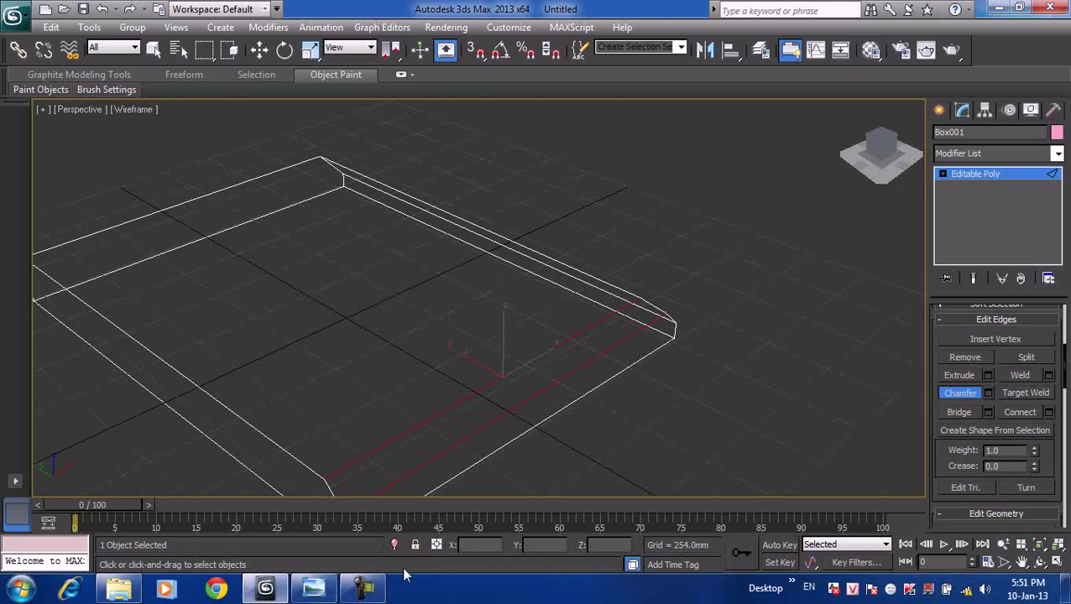
{"action": "left_click", "coordinate": [315, 590]}
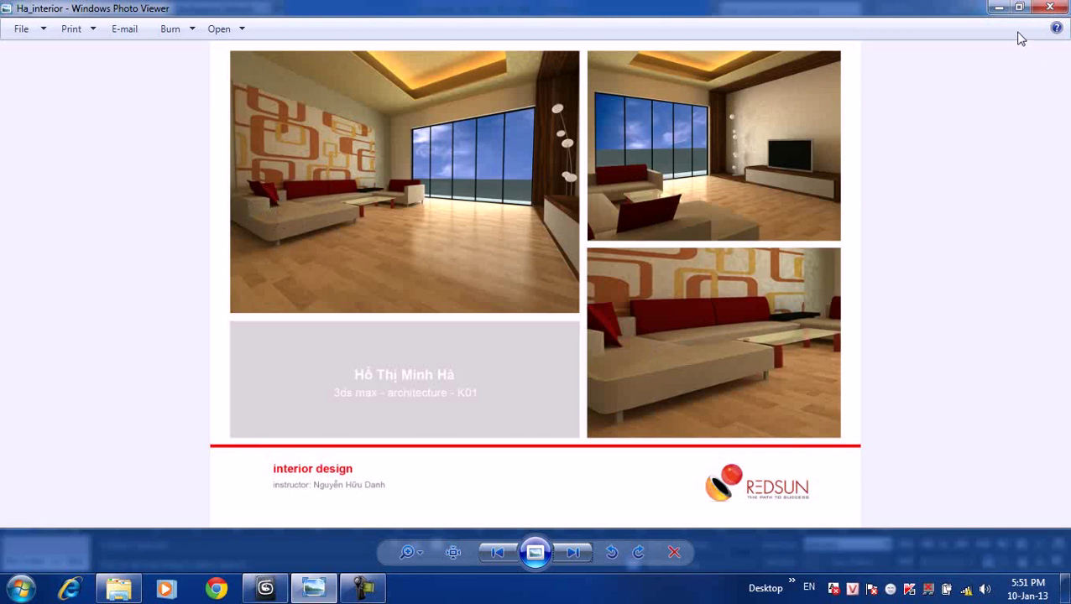
{"action": "left_click", "coordinate": [997, 9]}
{"action": "middle_click_drag", "start_coordinate": [579, 337], "coordinate": [663, 278]}
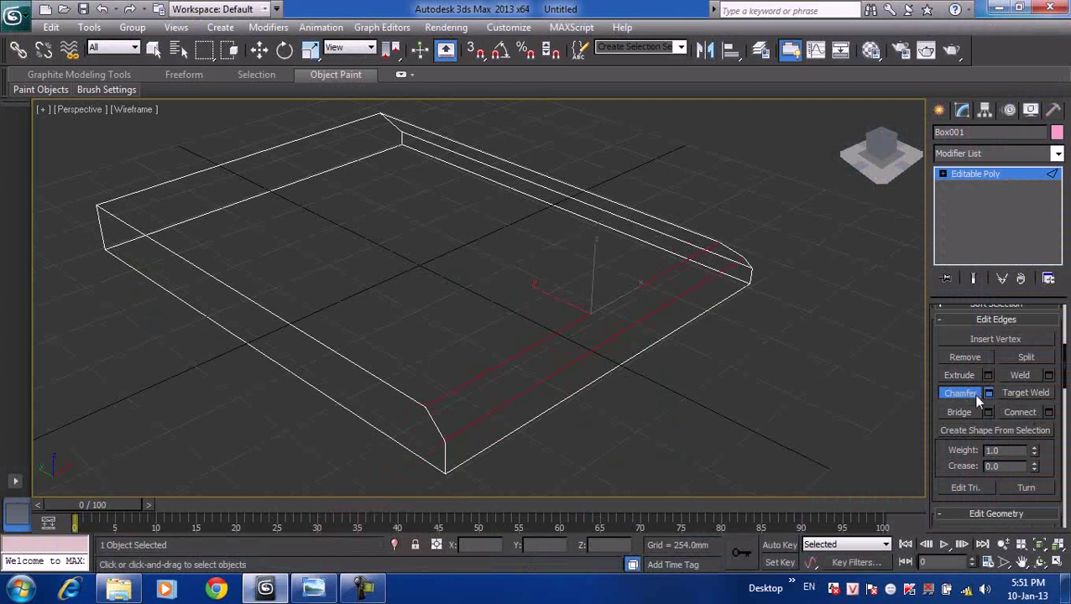
- Set the edge chamfer to 4 segments at about 34.252 mm, then switch to Border level
{"action": "left_click", "coordinate": [989, 393]}
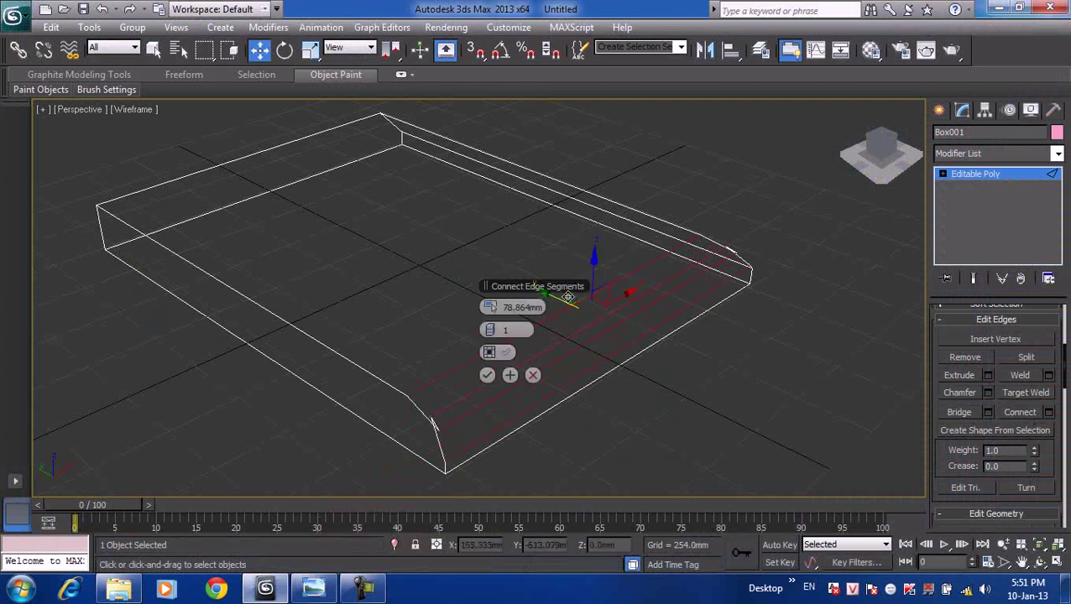
{"action": "mouse_move", "coordinate": [495, 330]}
{"action": "left_mouse_down"}
{"action": "mouse_move", "coordinate": [506, 332]}
{"action": "mouse_move", "coordinate": [499, 309]}
{"action": "mouse_move", "coordinate": [487, 307]}
{"action": "left_mouse_up"}
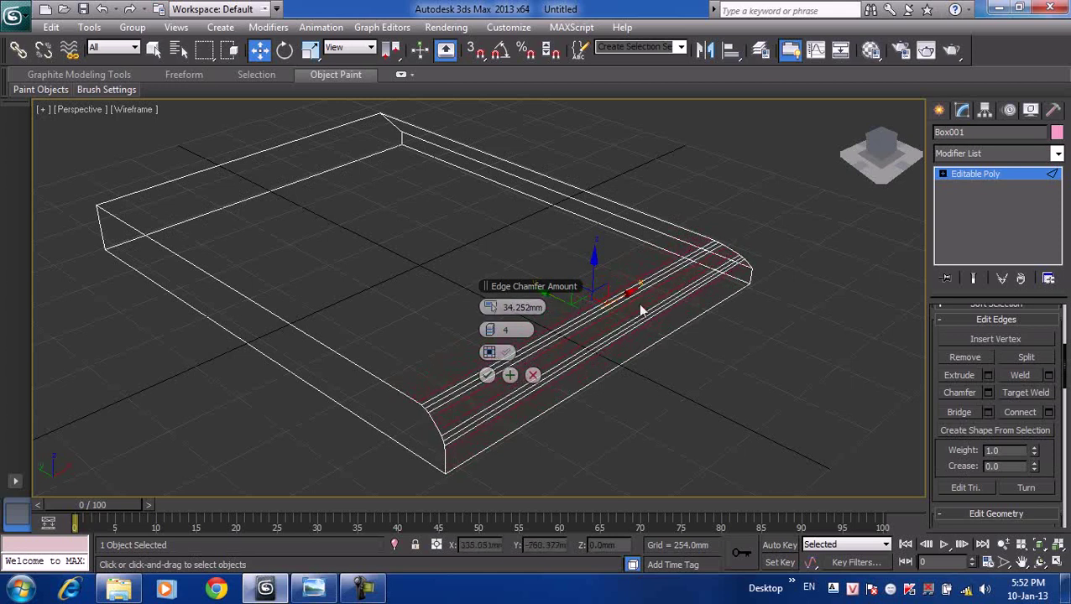
{"action": "left_click", "coordinate": [487, 375]}
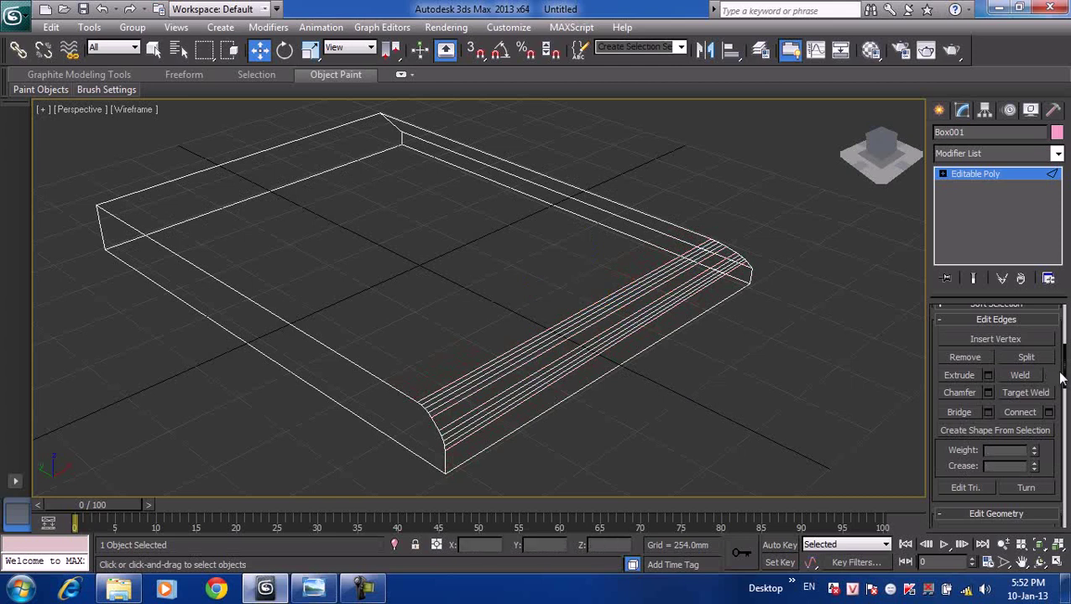
{"action": "left_click", "coordinate": [942, 174]}
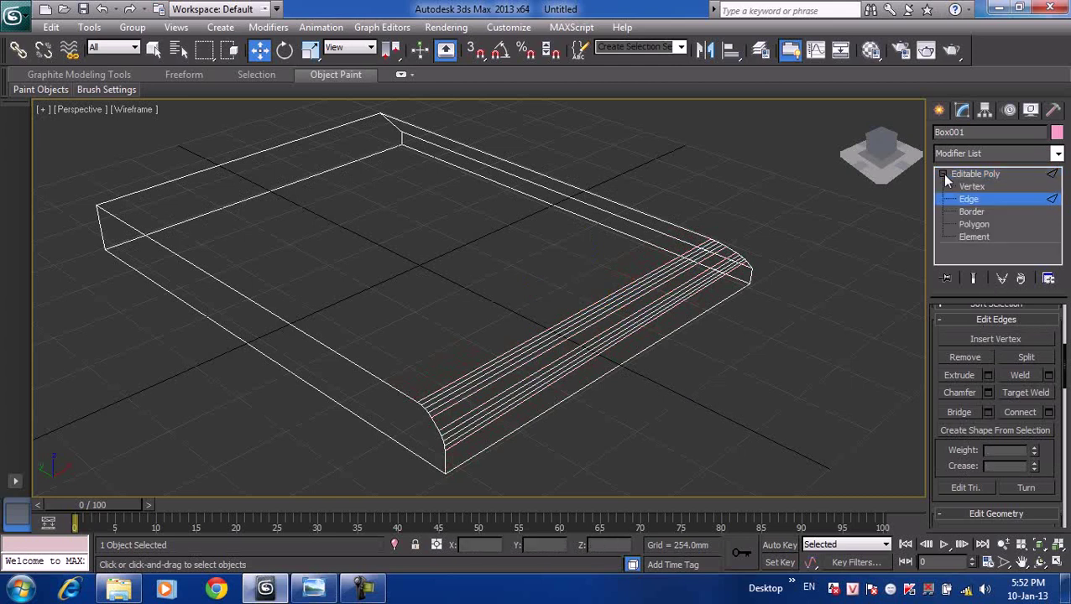
{"action": "left_click", "coordinate": [974, 212]}
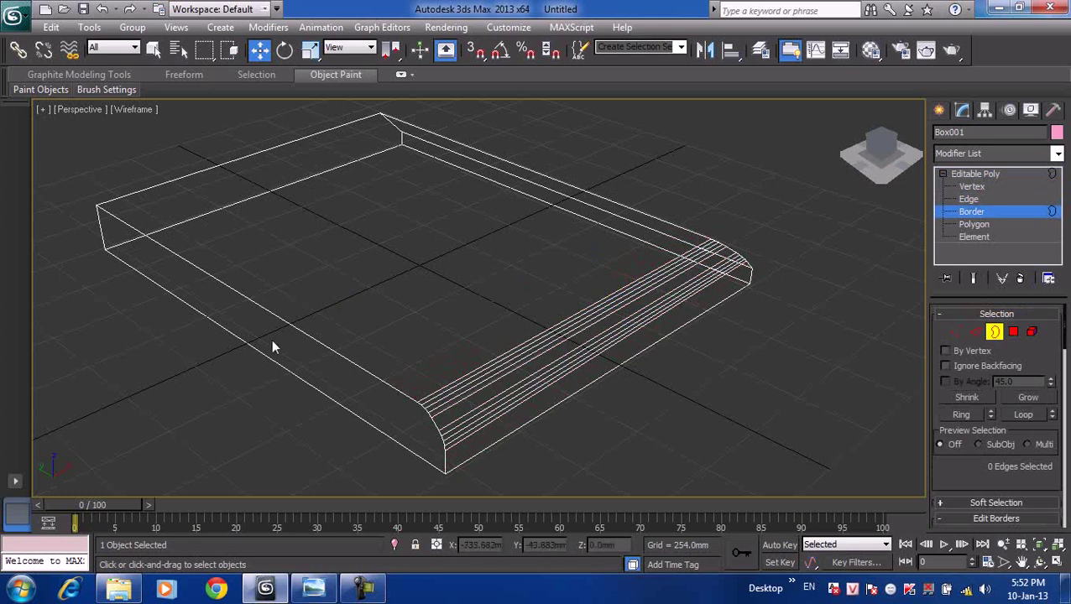
- In Polygon mode, select the box's long front side face and bevel it with an inward taper
{"action": "right_click", "coordinate": [822, 355]}
{"action": "left_click", "coordinate": [631, 440]}
{"action": "scroll", "coordinate": [643, 427], "scroll_direction": "down", "scroll_amount": 4}
{"action": "scroll", "coordinate": [663, 438], "scroll_direction": "up", "scroll_amount": 4}
{"action": "scroll", "coordinate": [691, 439], "scroll_direction": "down", "scroll_amount": 1}
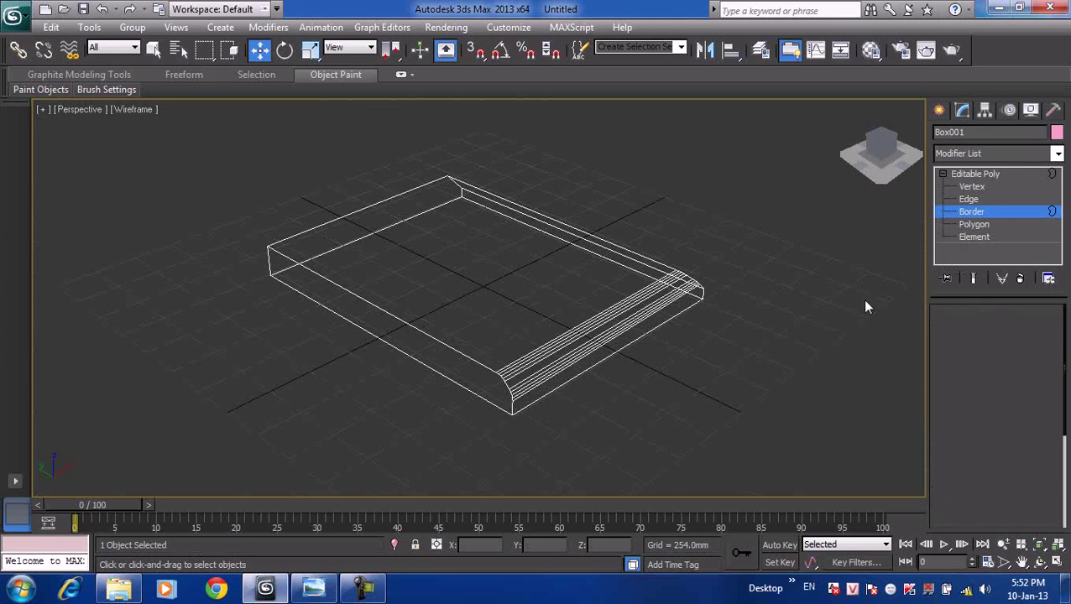
{"action": "key", "text": "4"}
{"action": "left_click", "coordinate": [384, 312]}
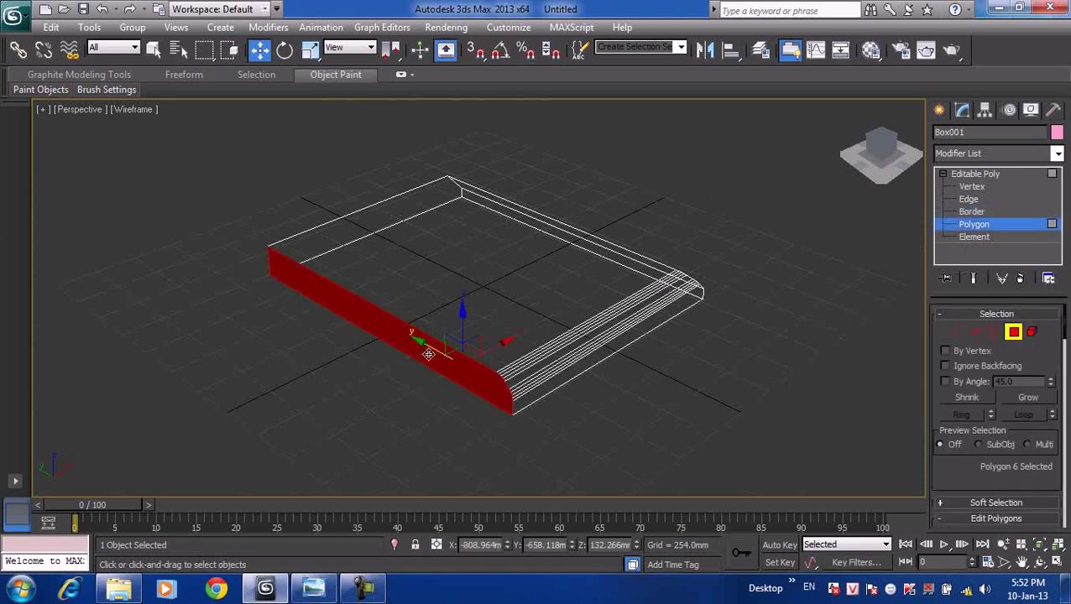
{"action": "middle_click_drag", "start_coordinate": [428, 354], "coordinate": [498, 299]}
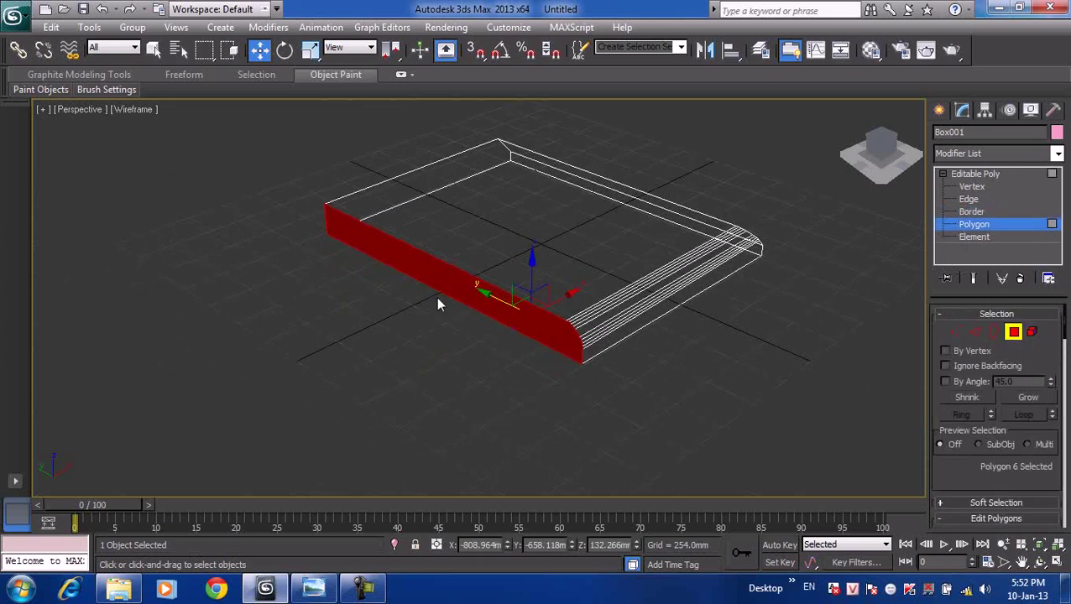
{"action": "right_click", "coordinate": [485, 298]}
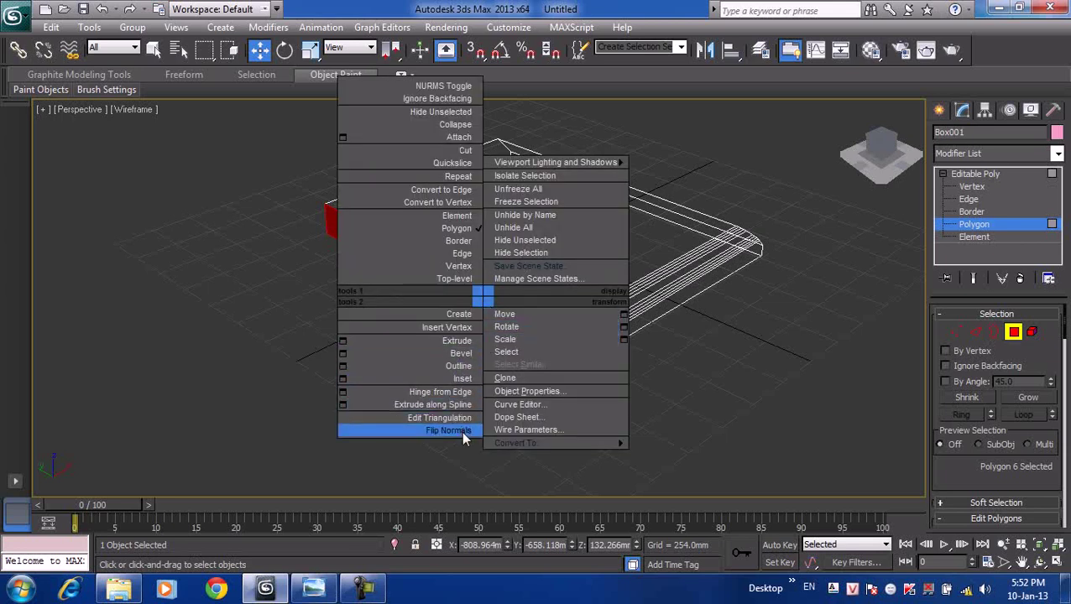
{"action": "left_click", "coordinate": [460, 351]}
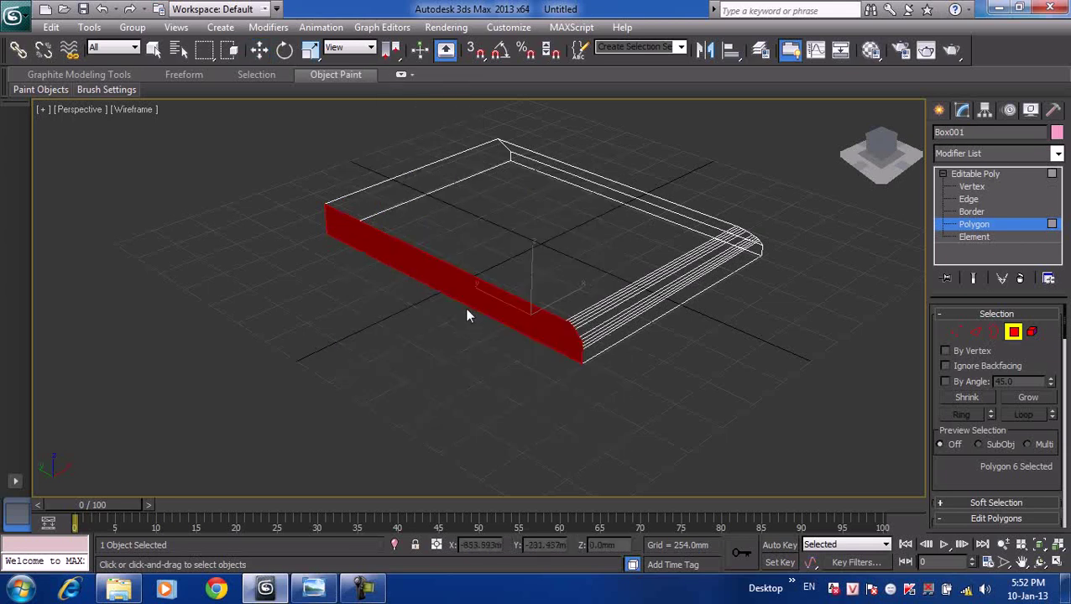
{"action": "mouse_move", "coordinate": [454, 306]}
{"action": "left_mouse_down"}
{"action": "mouse_move", "coordinate": [449, 318]}
{"action": "mouse_move", "coordinate": [547, 247]}
{"action": "left_mouse_up"}
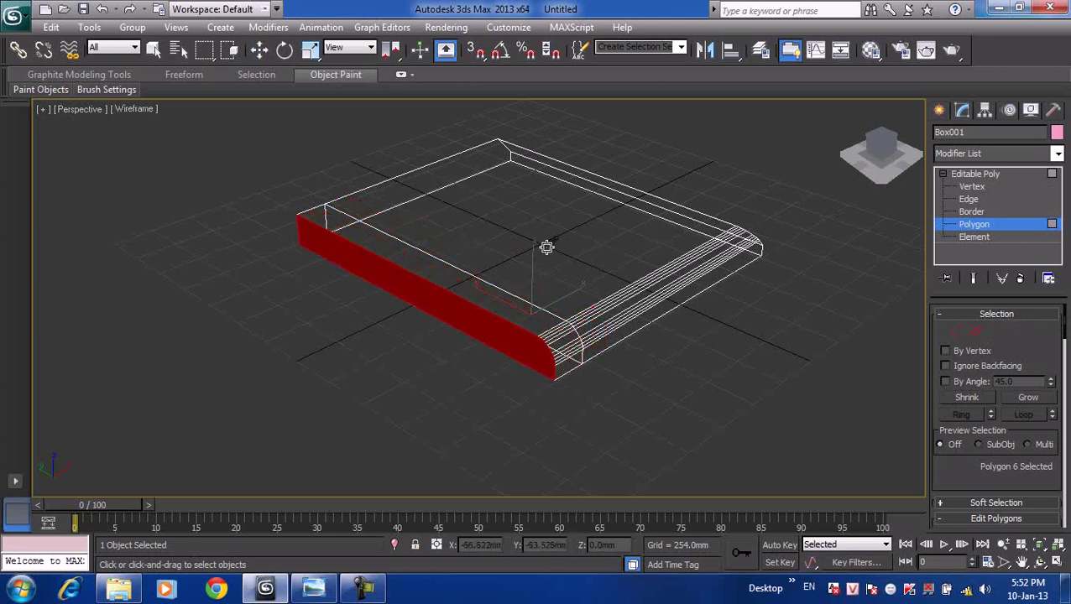
{"action": "left_click", "coordinate": [443, 327]}
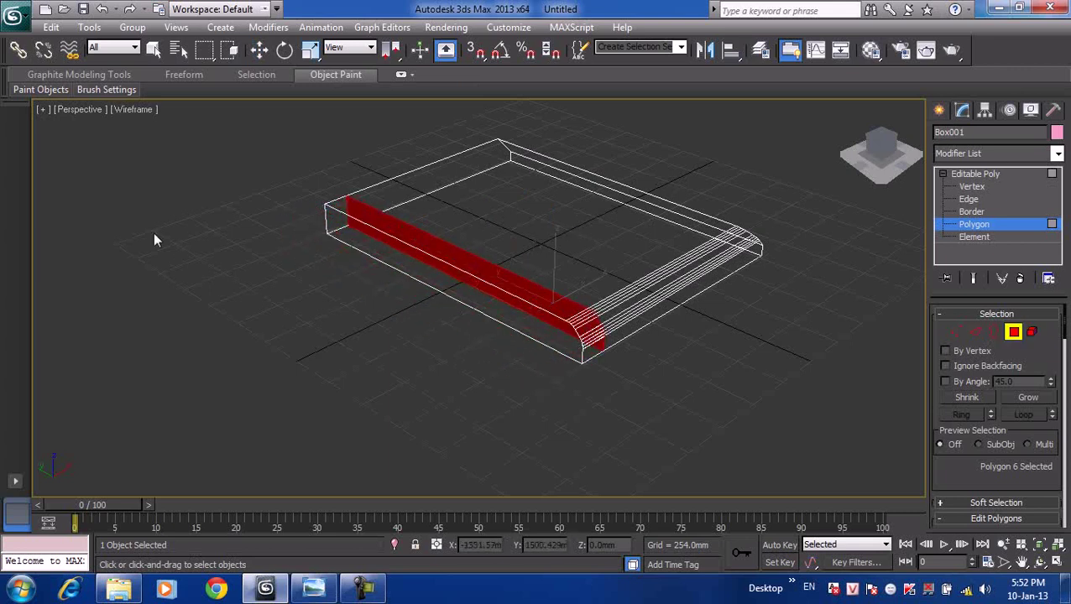
- Slide the bevelled strip back, then bevel the box's front end face outward
{"action": "key", "text": "w"}
{"action": "mouse_move", "coordinate": [406, 253]}
{"action": "left_mouse_down"}
{"action": "mouse_move", "coordinate": [375, 301]}
{"action": "mouse_move", "coordinate": [394, 292]}
{"action": "left_mouse_up"}
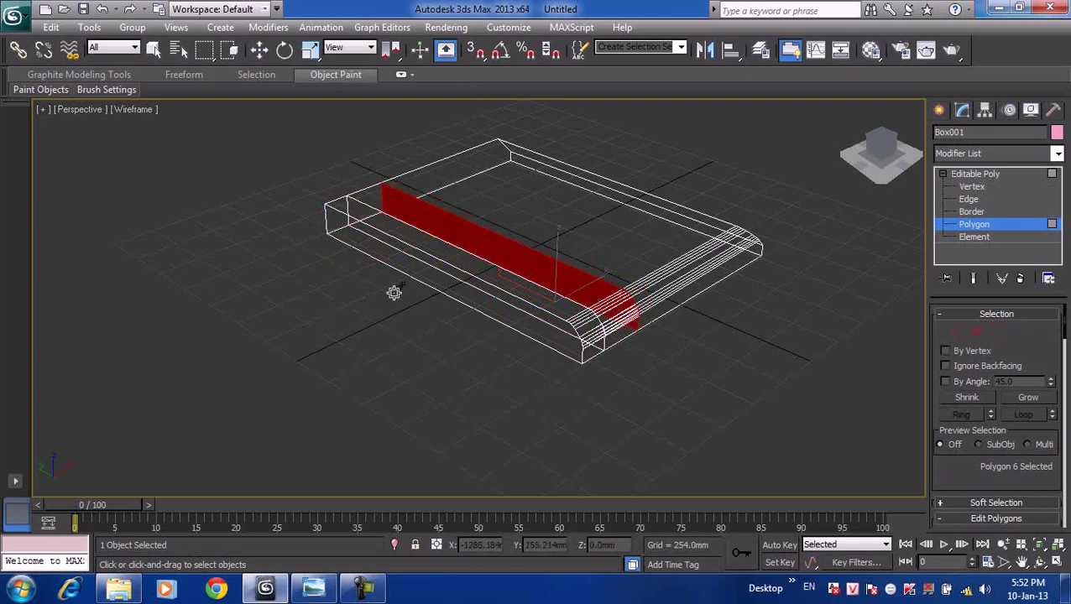
{"action": "left_click", "coordinate": [394, 292]}
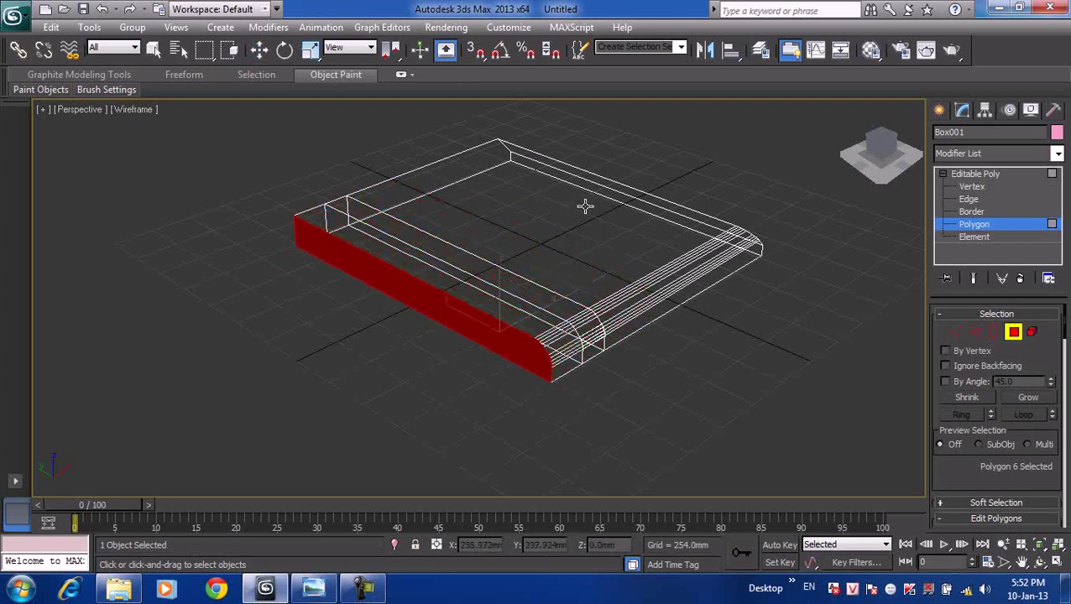
{"action": "key", "text": "w"}
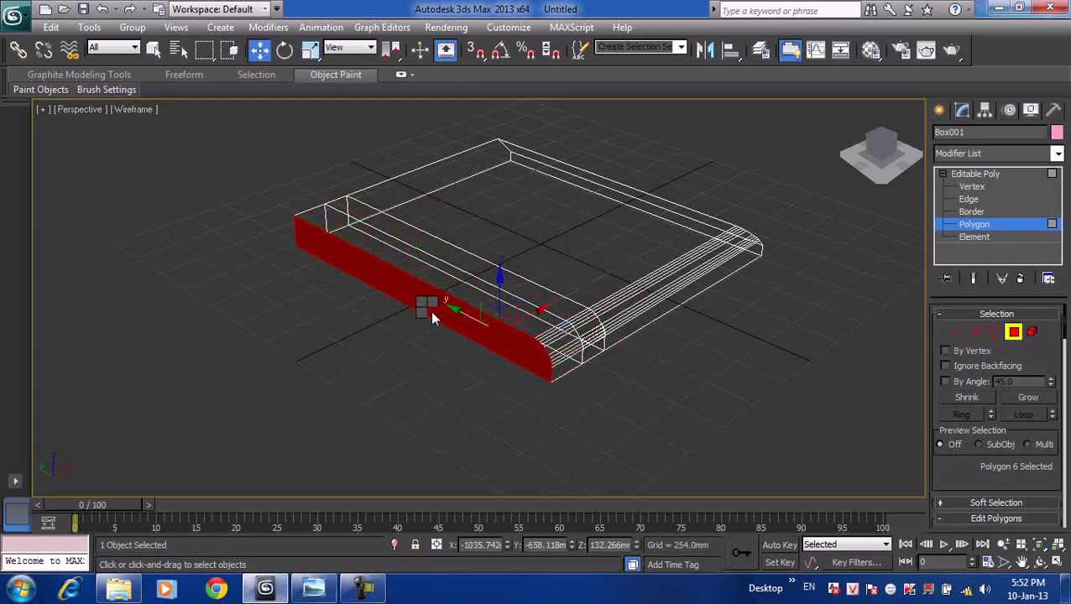
{"action": "right_click", "coordinate": [428, 308]}
{"action": "left_click", "coordinate": [405, 364]}
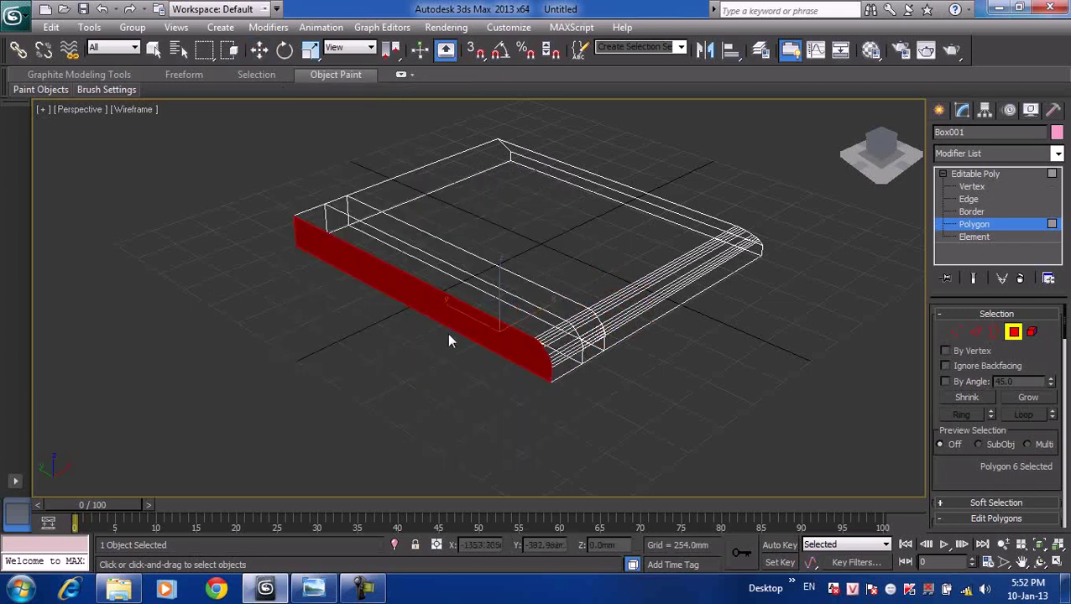
{"action": "left_click_drag", "start_coordinate": [454, 318], "coordinate": [494, 283]}
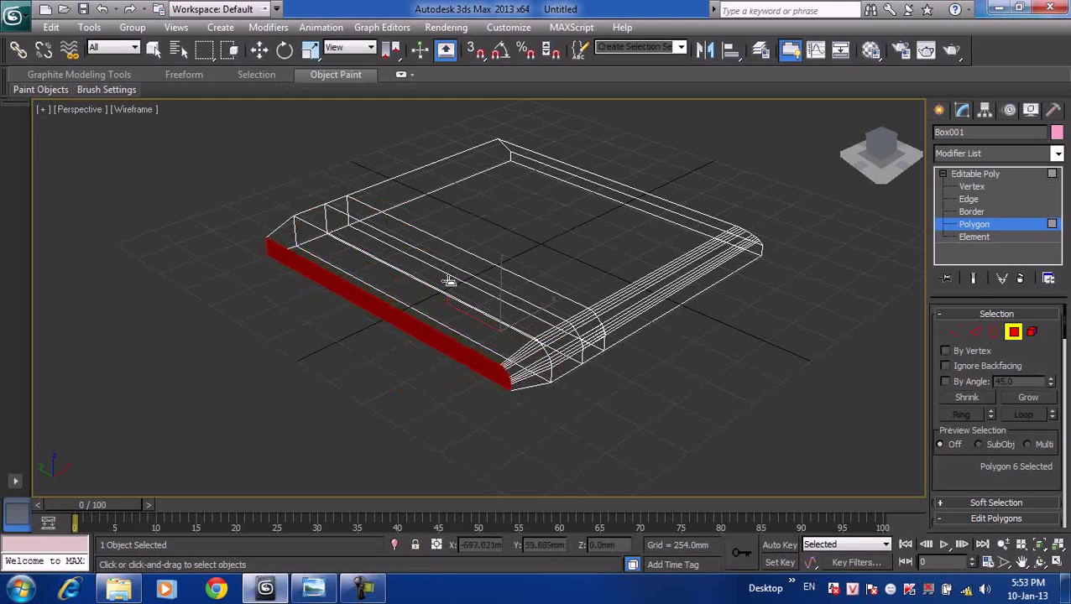
- Outline the front face outward and push it out about 333 mm
{"action": "key", "text": "w"}
{"action": "right_click", "coordinate": [395, 319]}
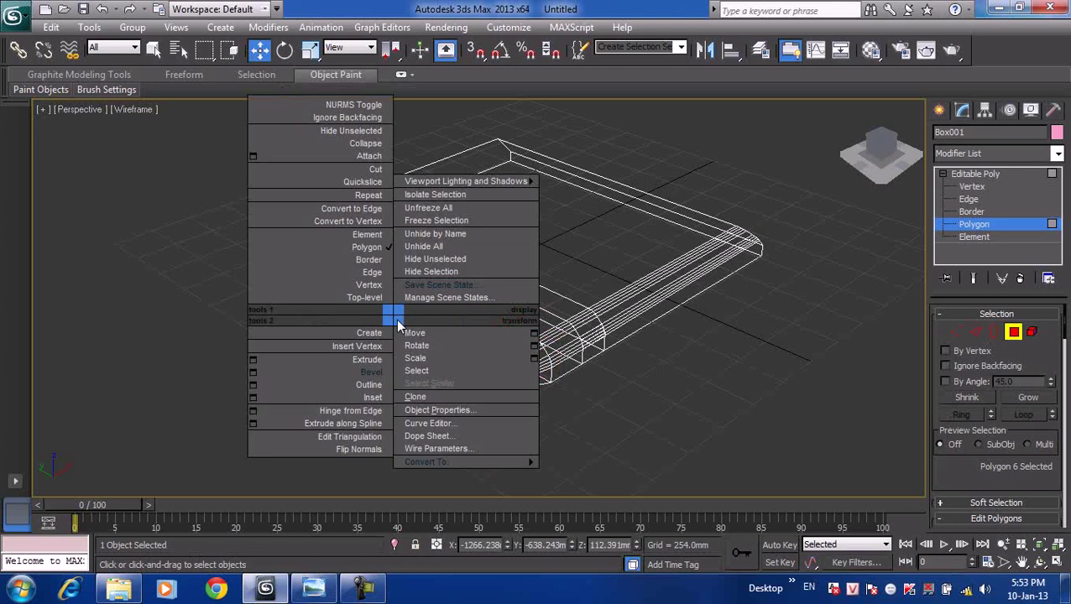
{"action": "left_click", "coordinate": [374, 385]}
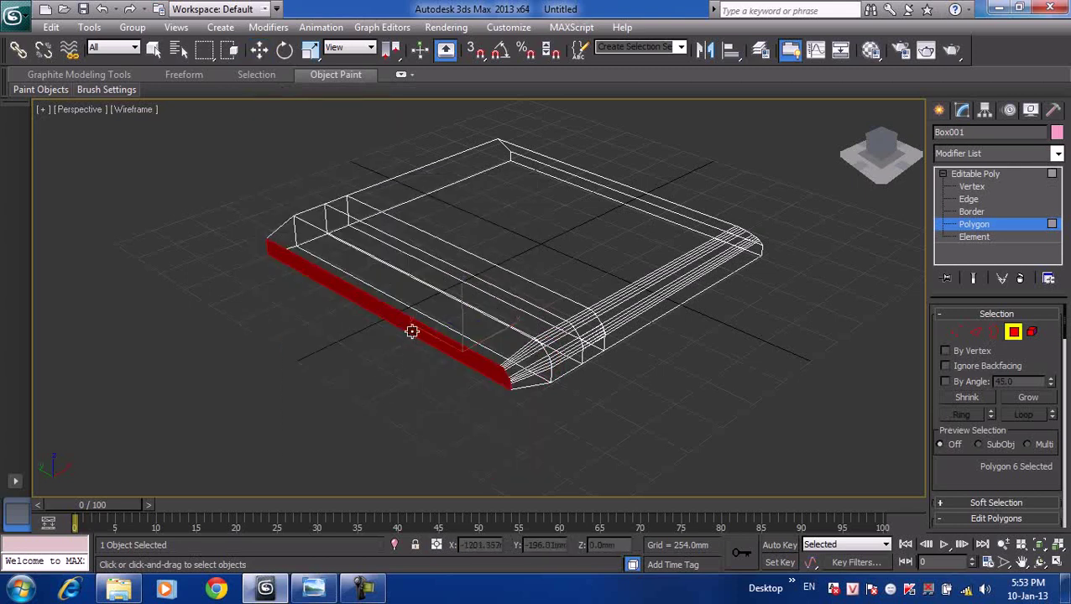
{"action": "mouse_move", "coordinate": [413, 328]}
{"action": "left_mouse_down"}
{"action": "mouse_move", "coordinate": [422, 316]}
{"action": "mouse_move", "coordinate": [403, 326]}
{"action": "left_mouse_up"}
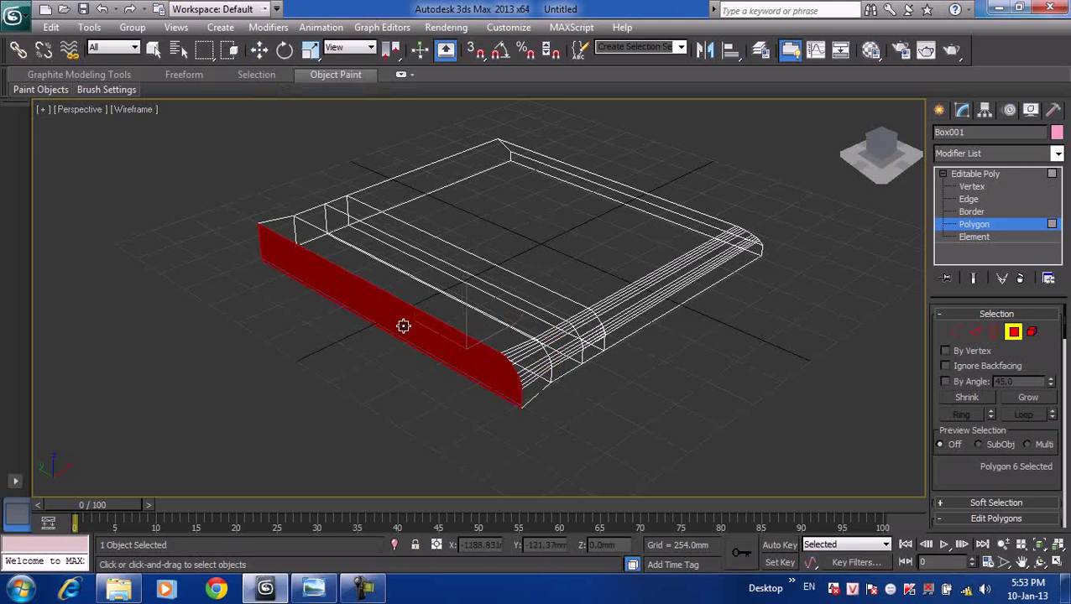
{"action": "key", "text": "w"}
{"action": "left_click_drag", "start_coordinate": [437, 346], "coordinate": [533, 271]}
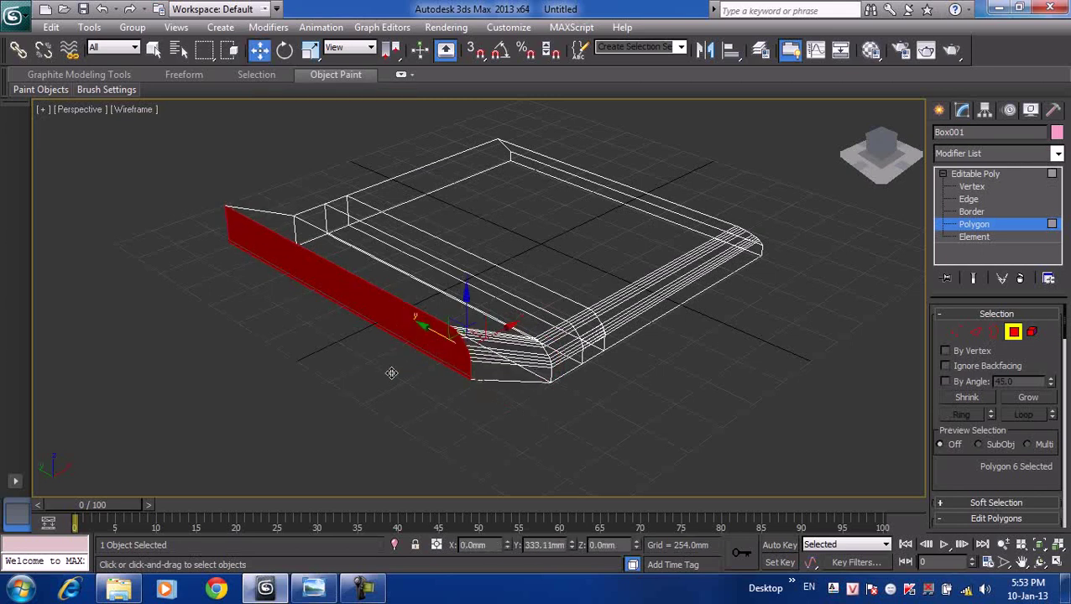
- Select the box's top face and raise it to about 562 mm
{"action": "left_click", "coordinate": [547, 254]}
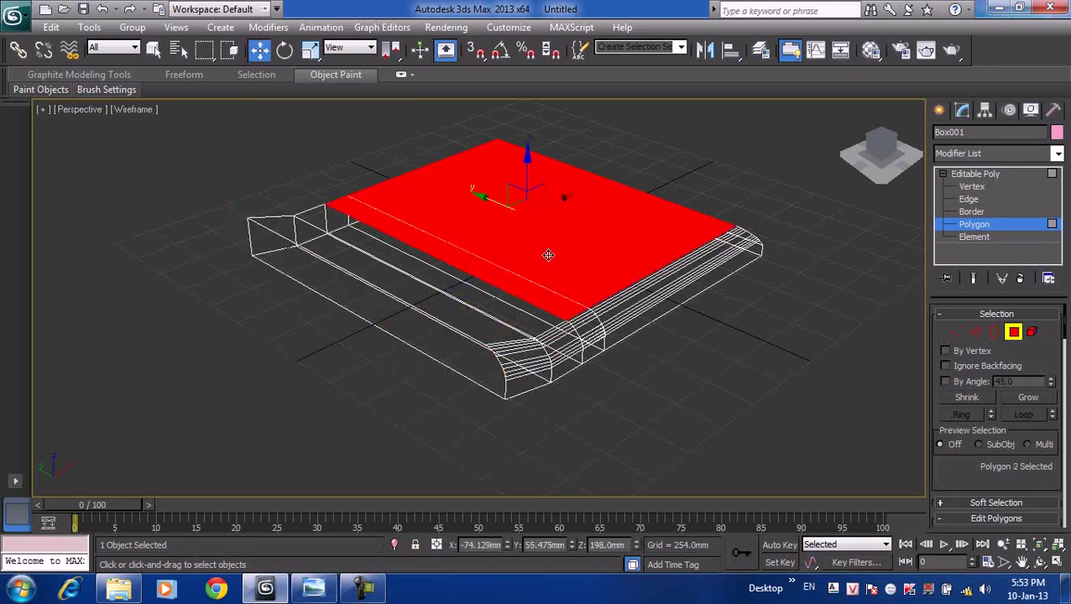
{"action": "left_click_drag", "start_coordinate": [528, 186], "coordinate": [537, 134]}
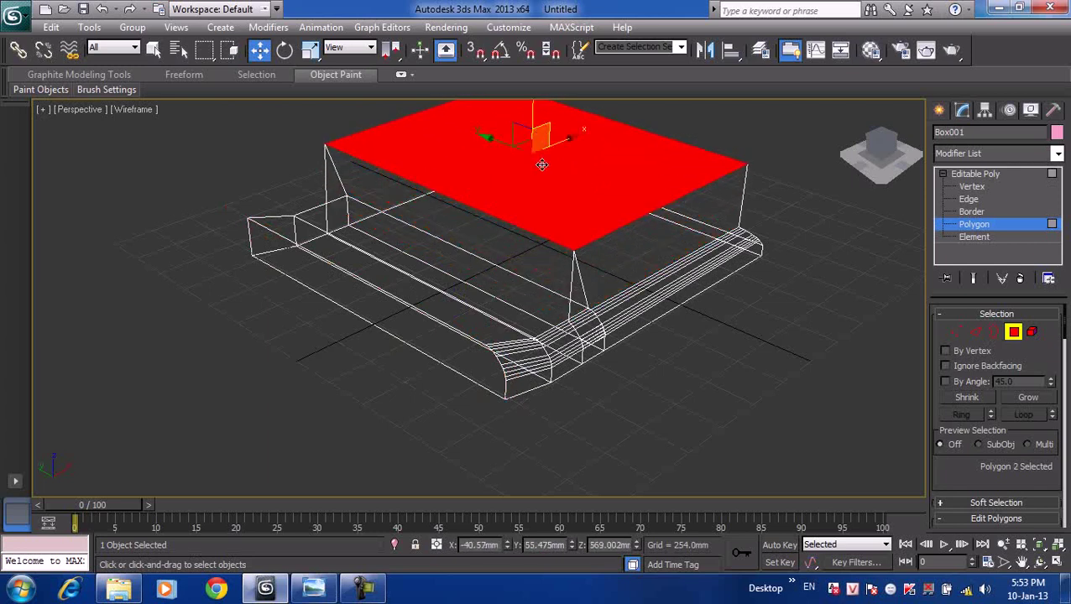
{"action": "scroll", "coordinate": [513, 343], "scroll_direction": "up", "scroll_amount": 3}
- Outline the top face inward by about 33.459 mm with the Outline settings
{"action": "right_click", "coordinate": [519, 279]}
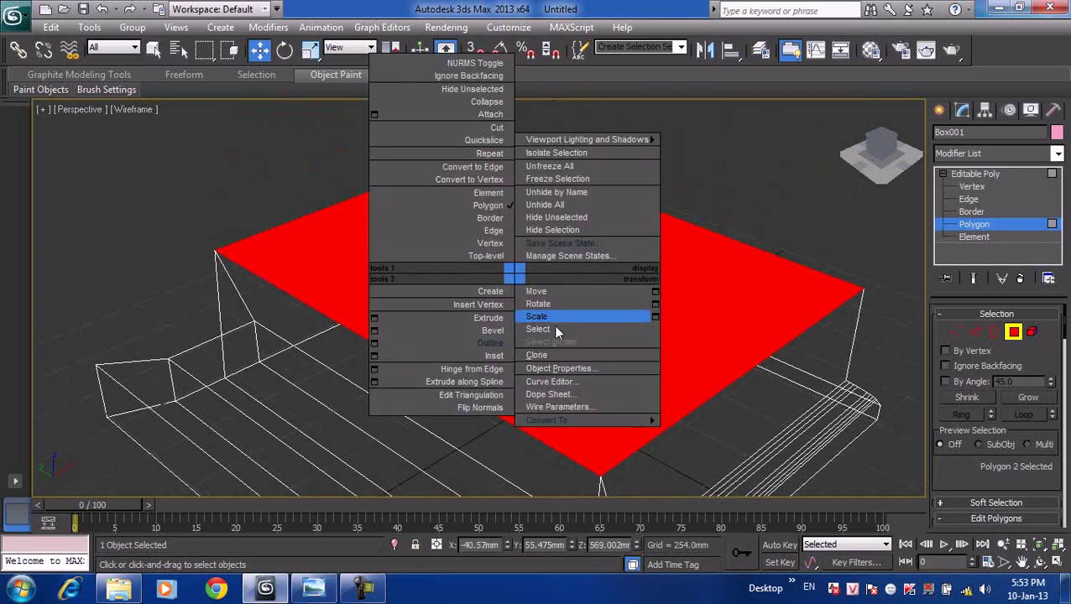
{"action": "left_click", "coordinate": [500, 347]}
{"action": "mouse_move", "coordinate": [566, 284]}
{"action": "left_mouse_down"}
{"action": "mouse_move", "coordinate": [583, 280]}
{"action": "mouse_move", "coordinate": [558, 262]}
{"action": "left_mouse_up"}
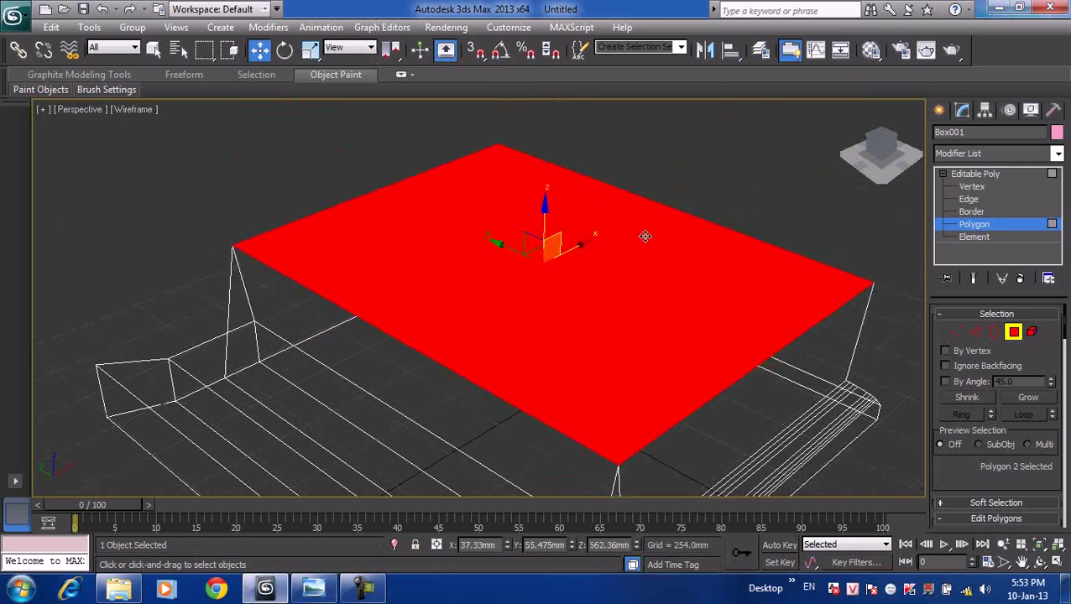
{"action": "scroll", "coordinate": [981, 360], "scroll_direction": "down", "scroll_amount": 3}
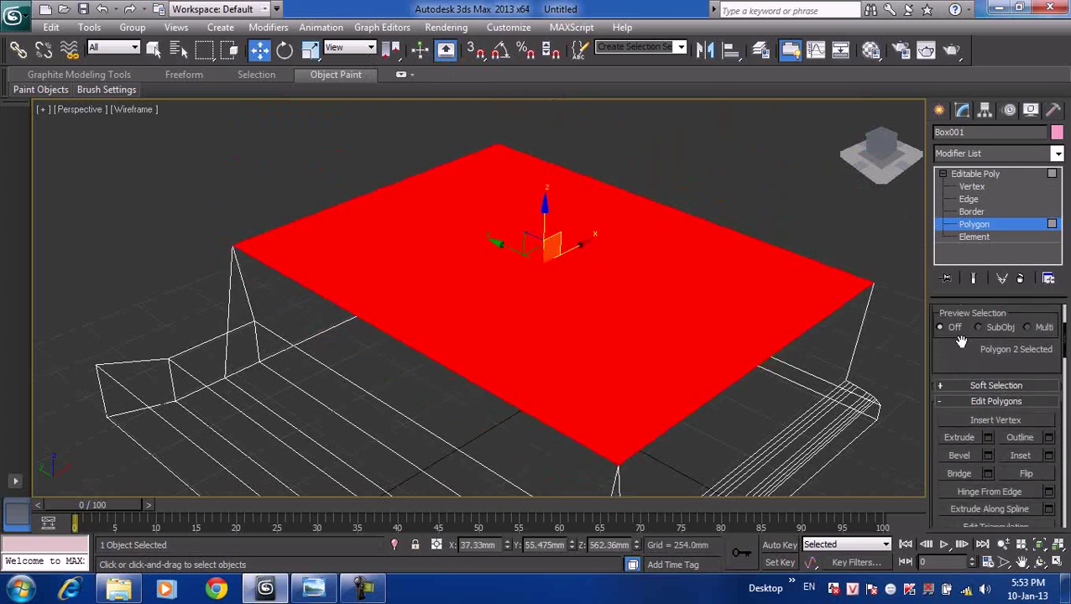
{"action": "scroll", "coordinate": [965, 310], "scroll_direction": "down", "scroll_amount": 1}
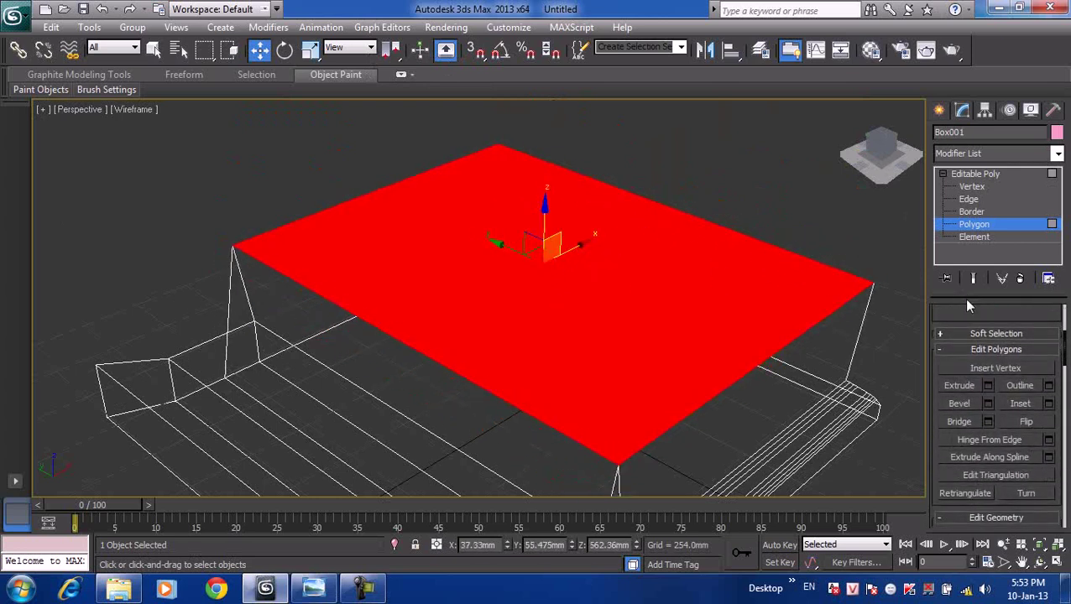
{"action": "left_click", "coordinate": [1048, 386]}
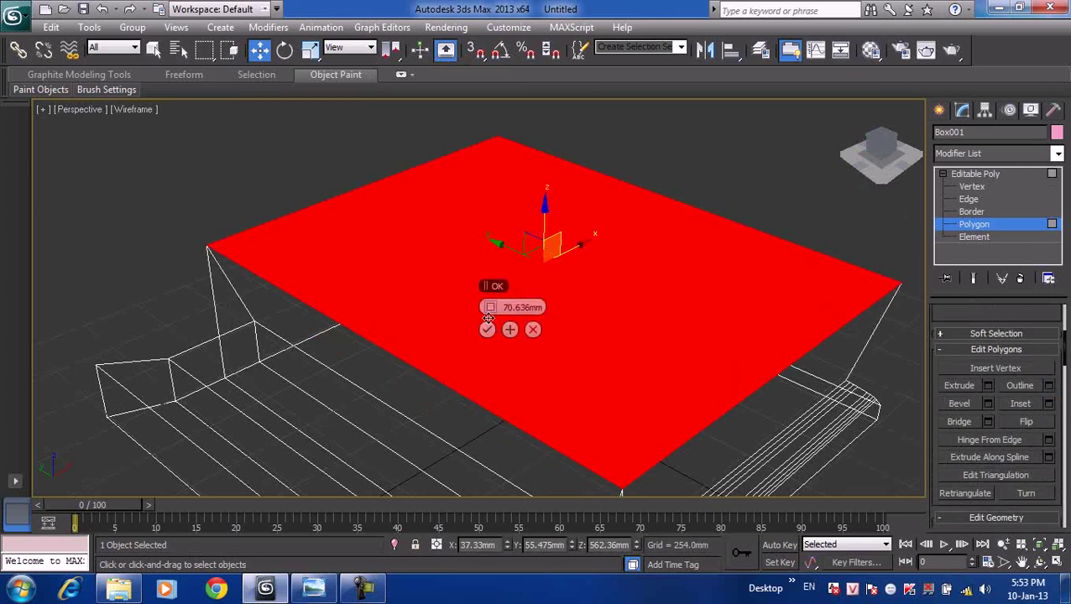
{"action": "left_click_drag", "start_coordinate": [493, 307], "coordinate": [490, 312]}
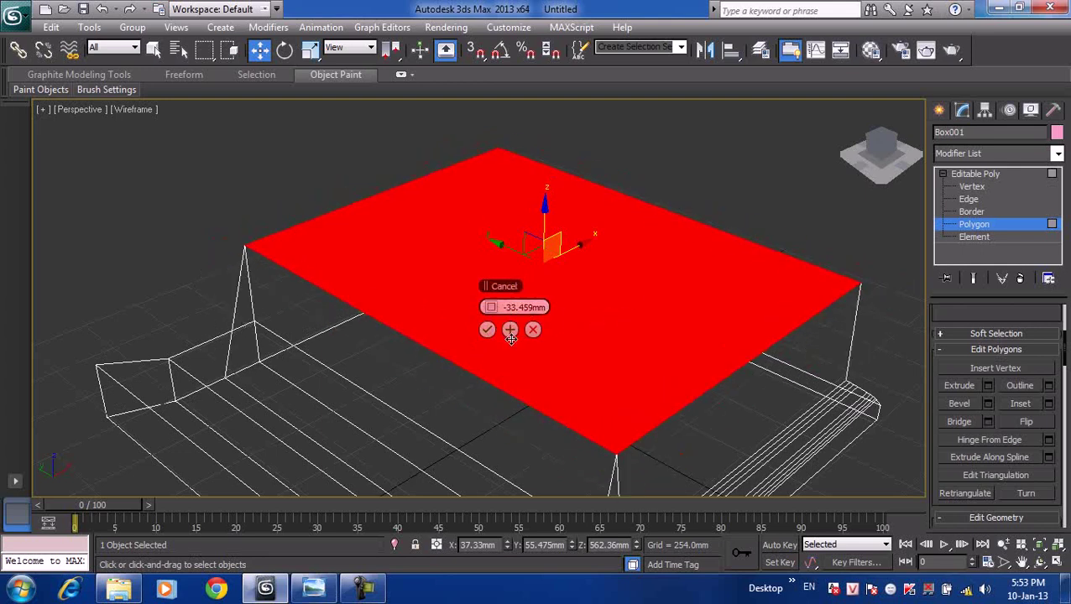
{"action": "left_click", "coordinate": [486, 330]}
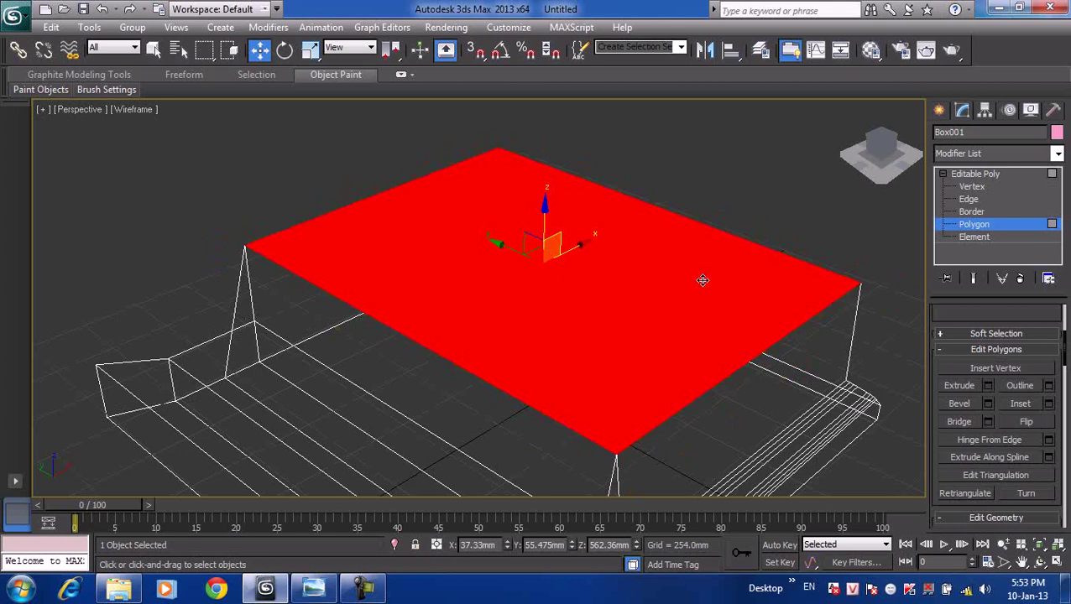
{"action": "right_click", "coordinate": [565, 296]}
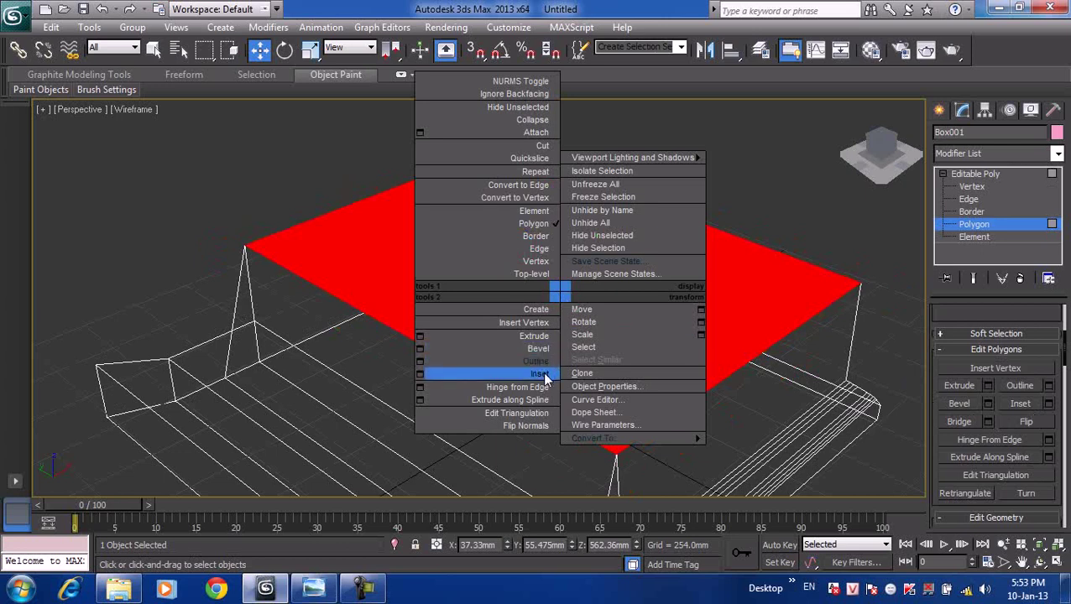
{"action": "left_click", "coordinate": [541, 375]}
{"action": "left_click_drag", "start_coordinate": [648, 285], "coordinate": [627, 302]}
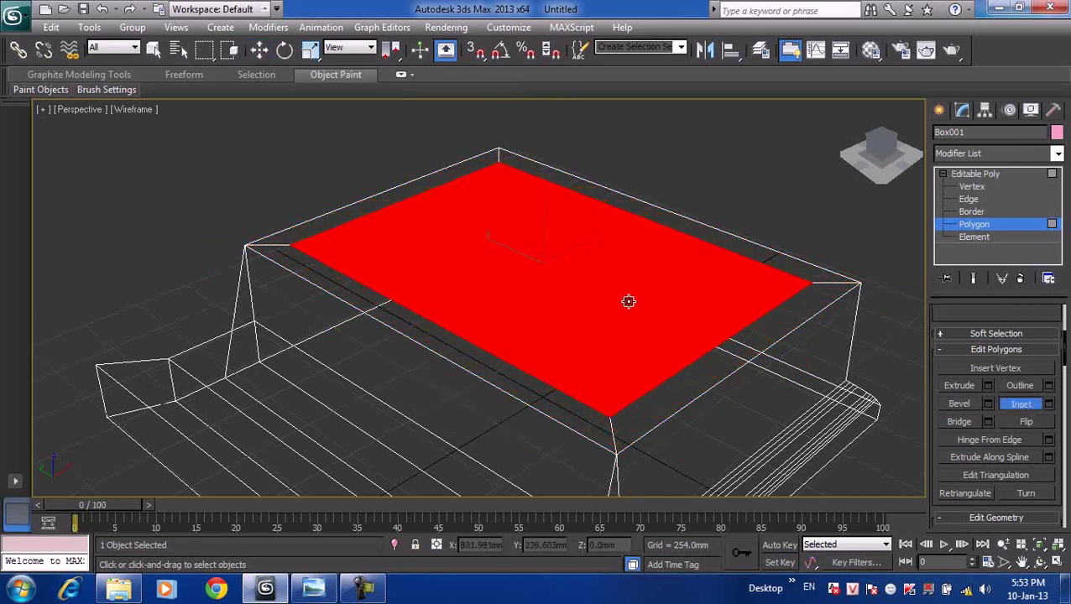
{"action": "key", "text": "w"}
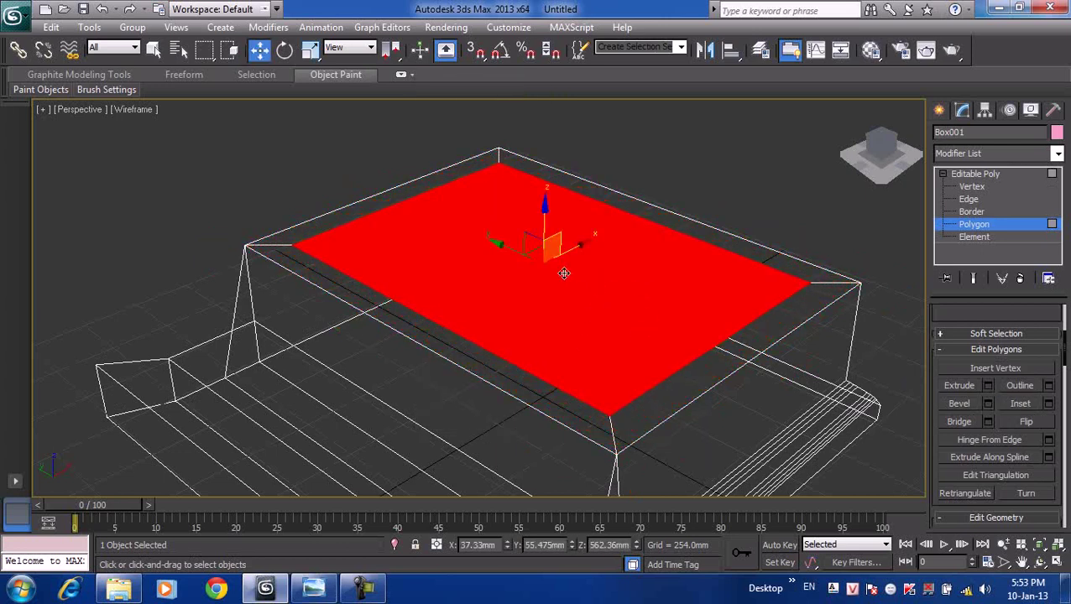
{"action": "left_click_drag", "start_coordinate": [544, 230], "coordinate": [555, 188]}
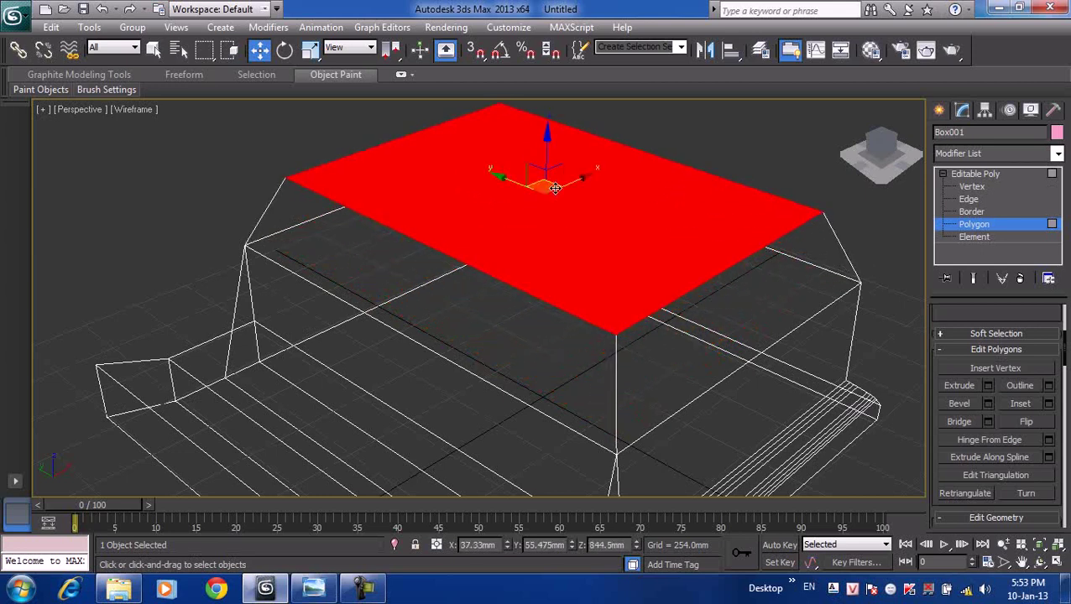
{"action": "right_click", "coordinate": [555, 188]}
{"action": "left_click", "coordinate": [591, 178]}
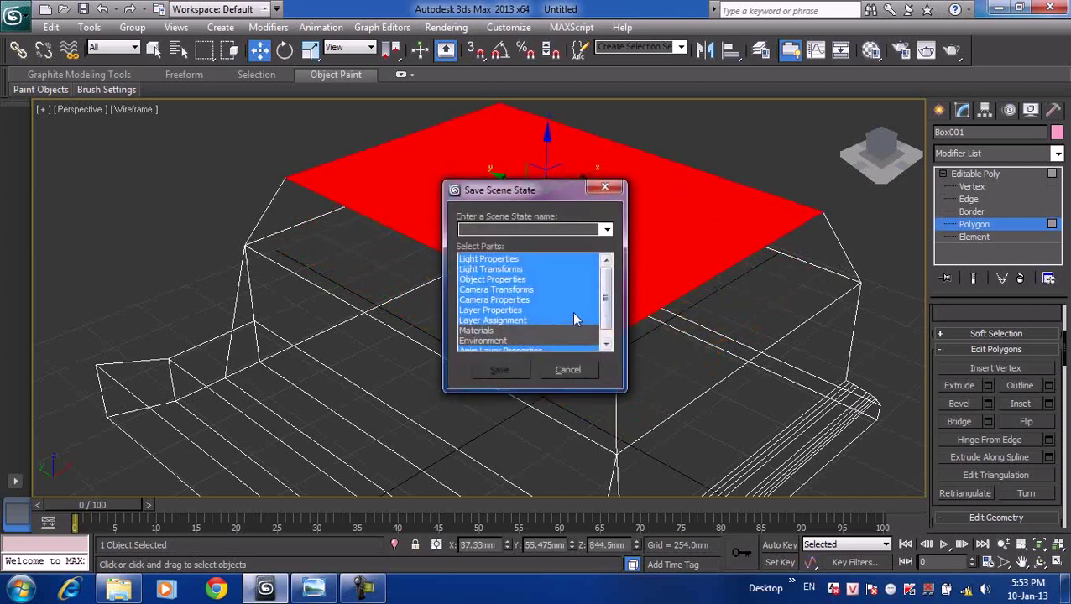
{"action": "left_click", "coordinate": [569, 371]}
{"action": "right_click", "coordinate": [618, 226]}
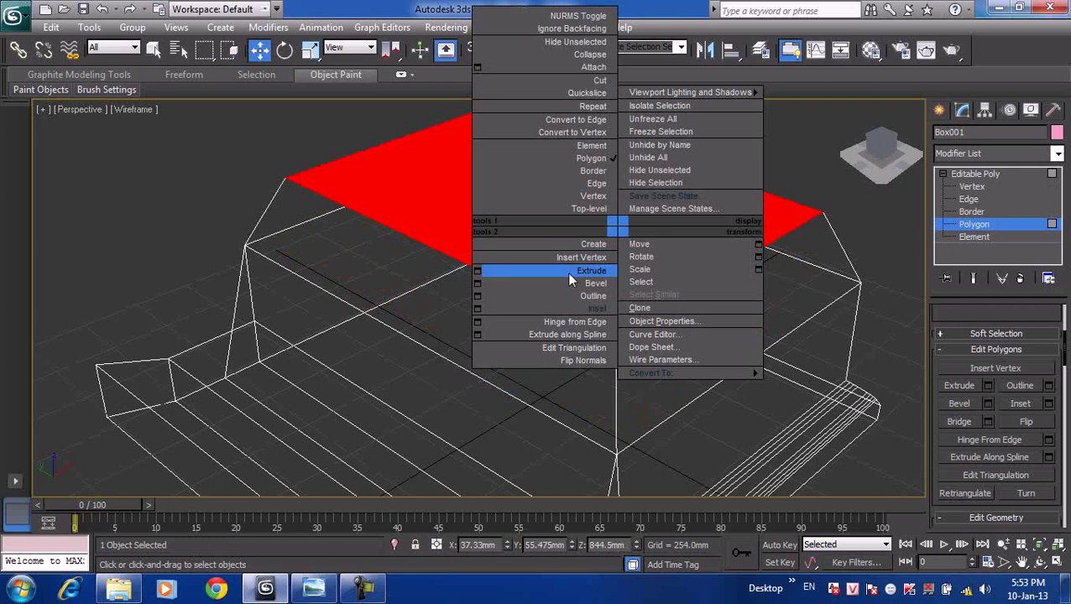
{"action": "left_click", "coordinate": [590, 312]}
{"action": "mouse_move", "coordinate": [586, 242]}
{"action": "left_mouse_down"}
{"action": "mouse_move", "coordinate": [661, 195]}
{"action": "mouse_move", "coordinate": [633, 218]}
{"action": "left_mouse_up"}
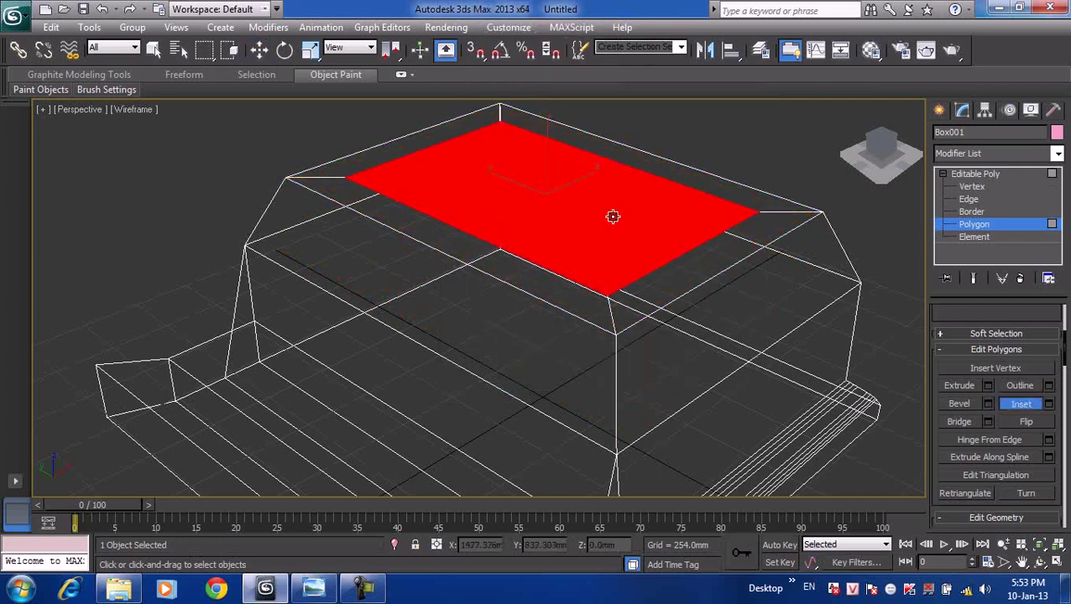
{"action": "key", "text": "w"}
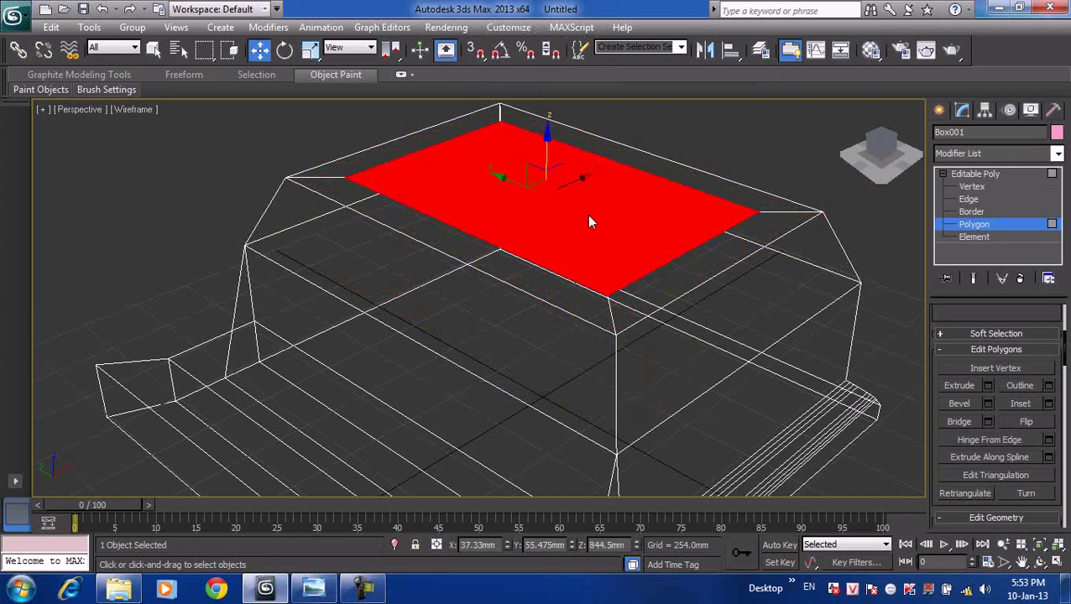
{"action": "right_click", "coordinate": [589, 222]}
{"action": "left_click", "coordinate": [529, 268]}
{"action": "left_click_drag", "start_coordinate": [580, 220], "coordinate": [585, 172]}
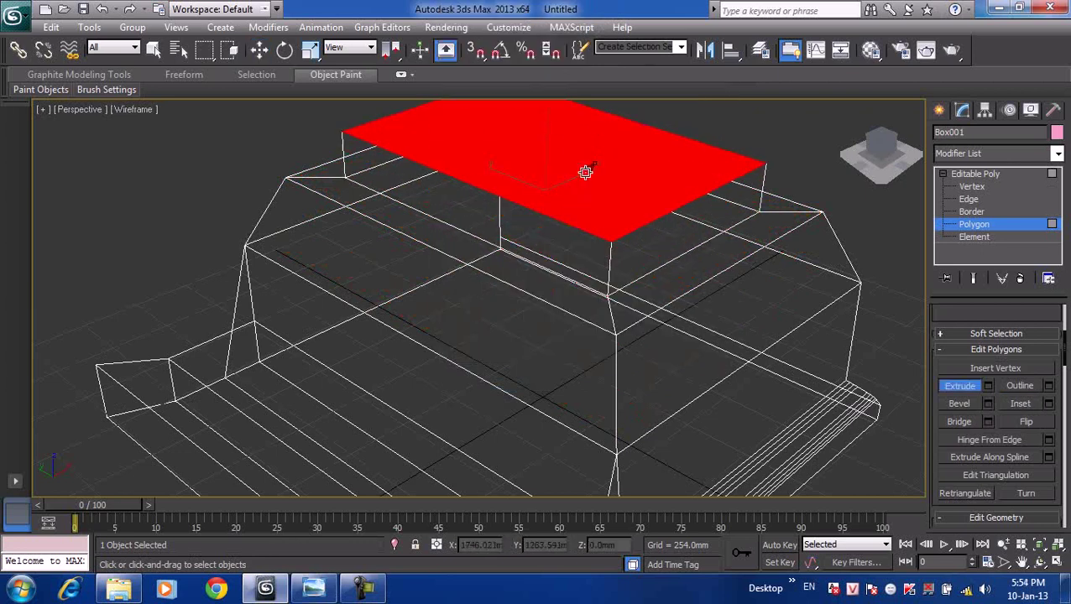
{"action": "scroll", "coordinate": [600, 234], "scroll_direction": "down", "scroll_amount": 2}
{"action": "scroll", "coordinate": [603, 246], "scroll_direction": "down", "scroll_amount": 2}
{"action": "scroll", "coordinate": [615, 219], "scroll_direction": "up", "scroll_amount": 2}
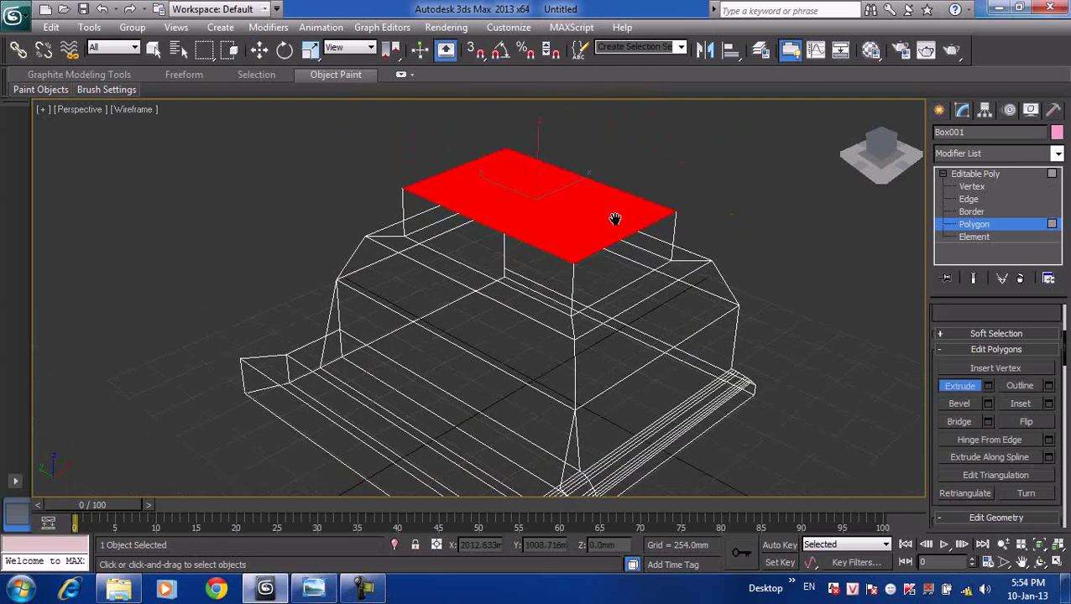
{"action": "middle_click_drag", "start_coordinate": [614, 218], "coordinate": [617, 212]}
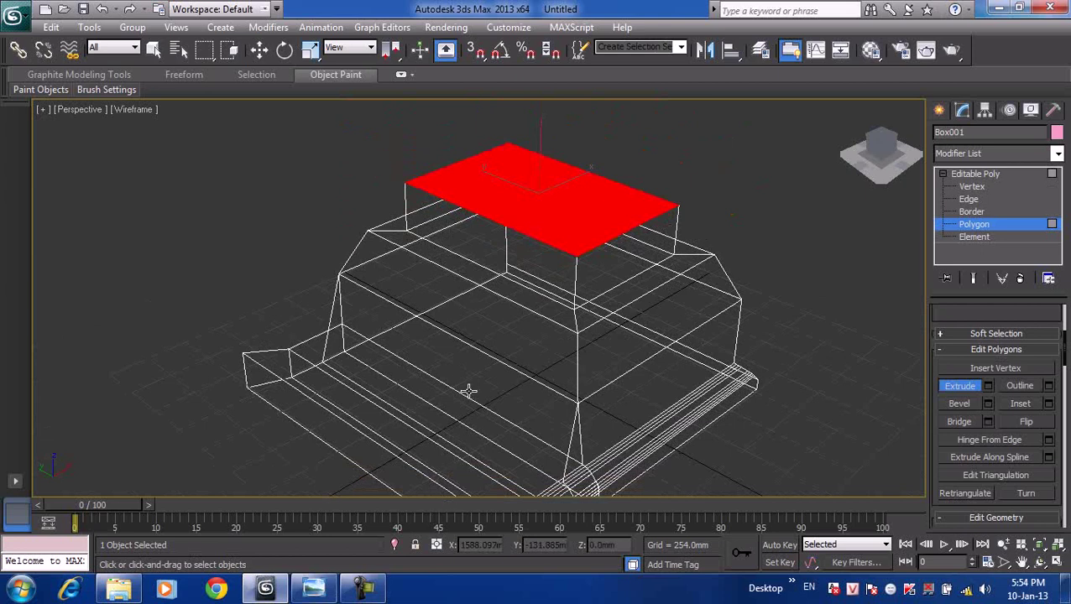
- Reset the scene without saving and maximize the Perspective viewport
{"action": "left_click", "coordinate": [15, 14]}
{"action": "left_click", "coordinate": [52, 85]}
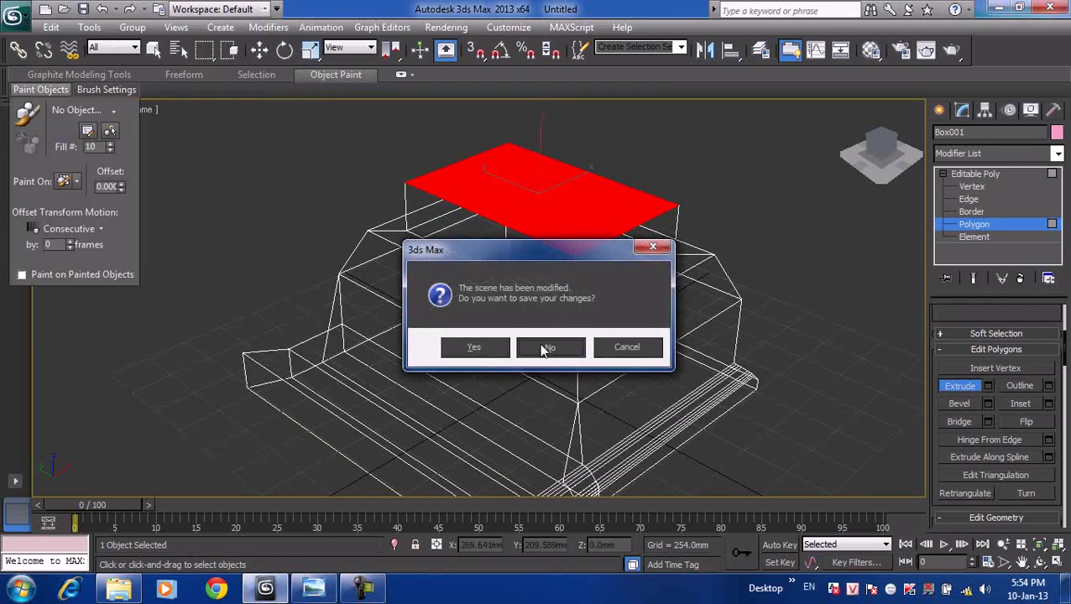
{"action": "left_click", "coordinate": [543, 347]}
{"action": "left_click", "coordinate": [480, 319]}
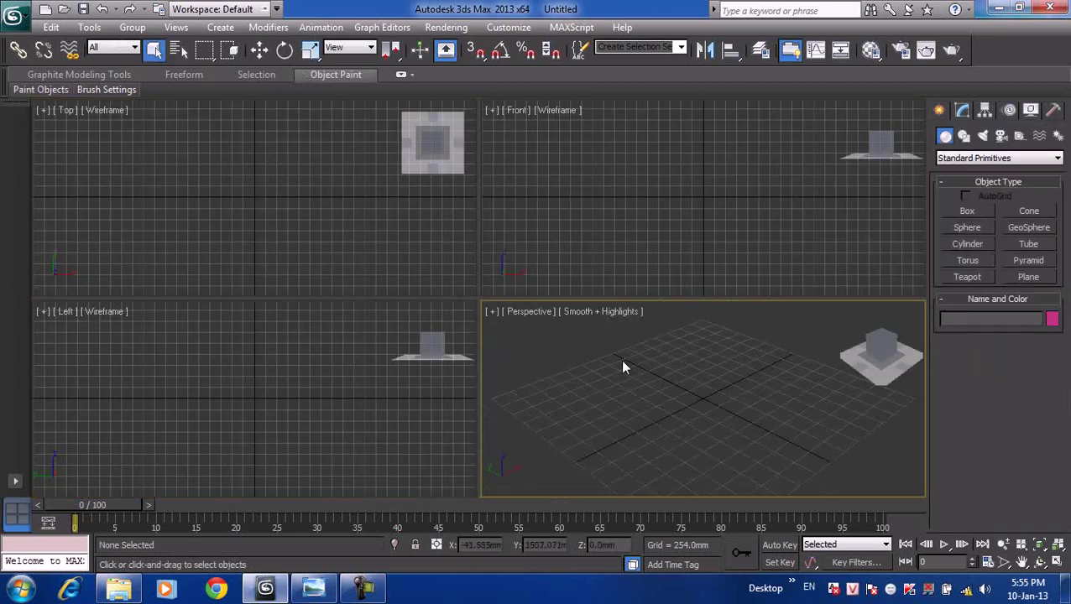
{"action": "key", "text": "alt+w"}
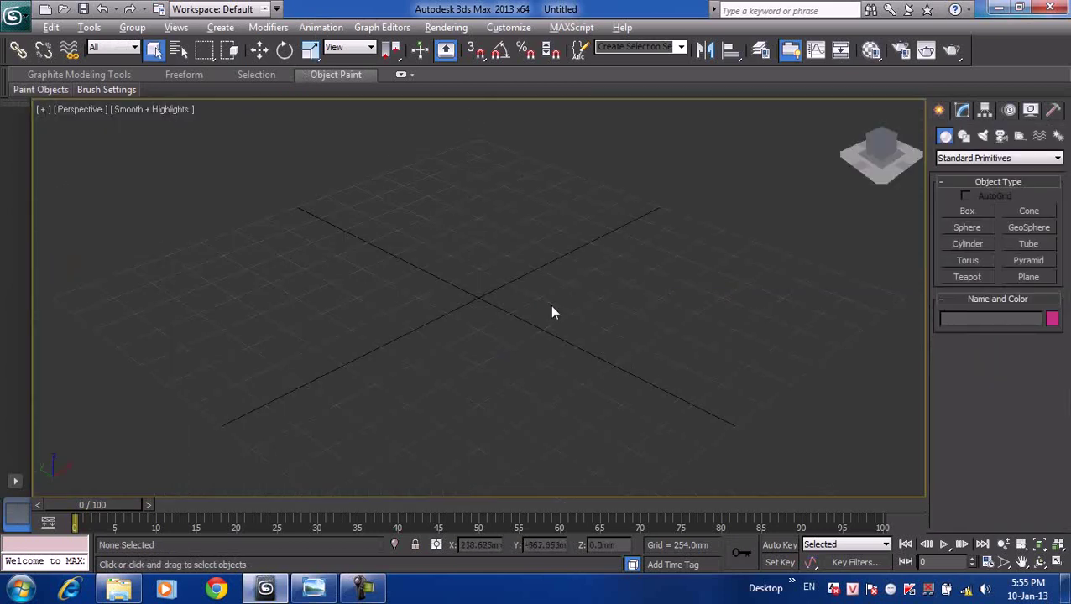
- Draw a flat box about 1787 × 1237 × 217 mm, show wireframe, and convert it to Editable Poly
{"action": "left_click", "coordinate": [969, 211]}
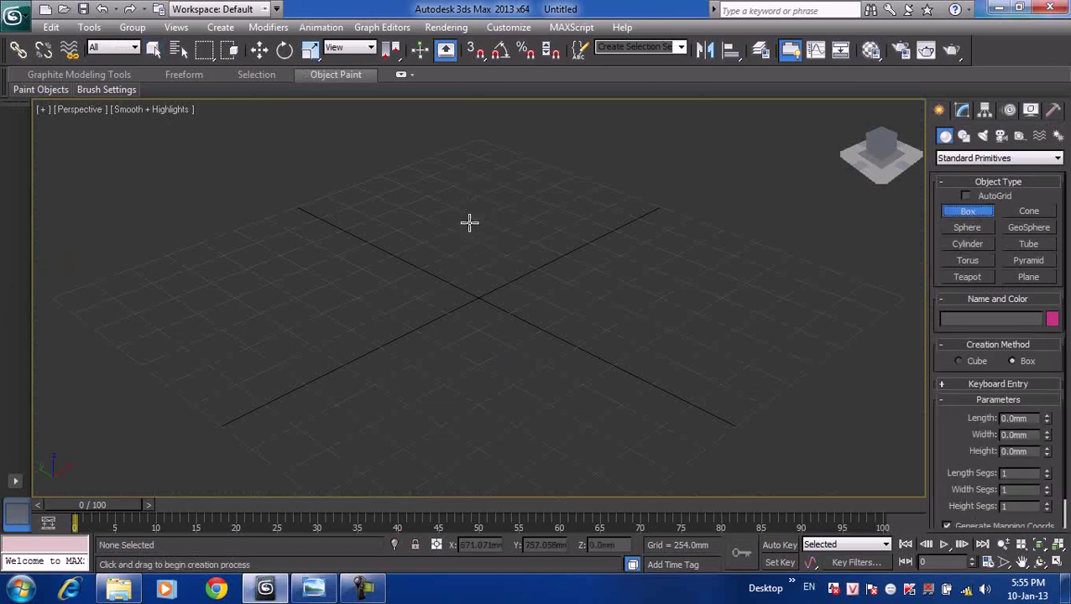
{"action": "left_click_drag", "start_coordinate": [469, 222], "coordinate": [545, 410]}
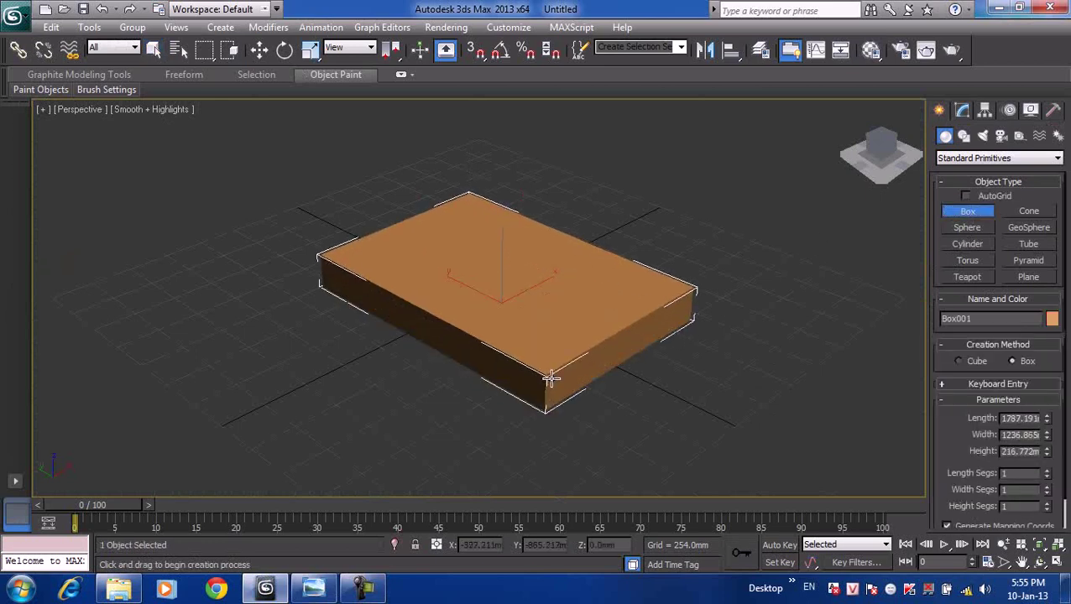
{"action": "right_click", "coordinate": [172, 166]}
{"action": "left_click", "coordinate": [123, 112]}
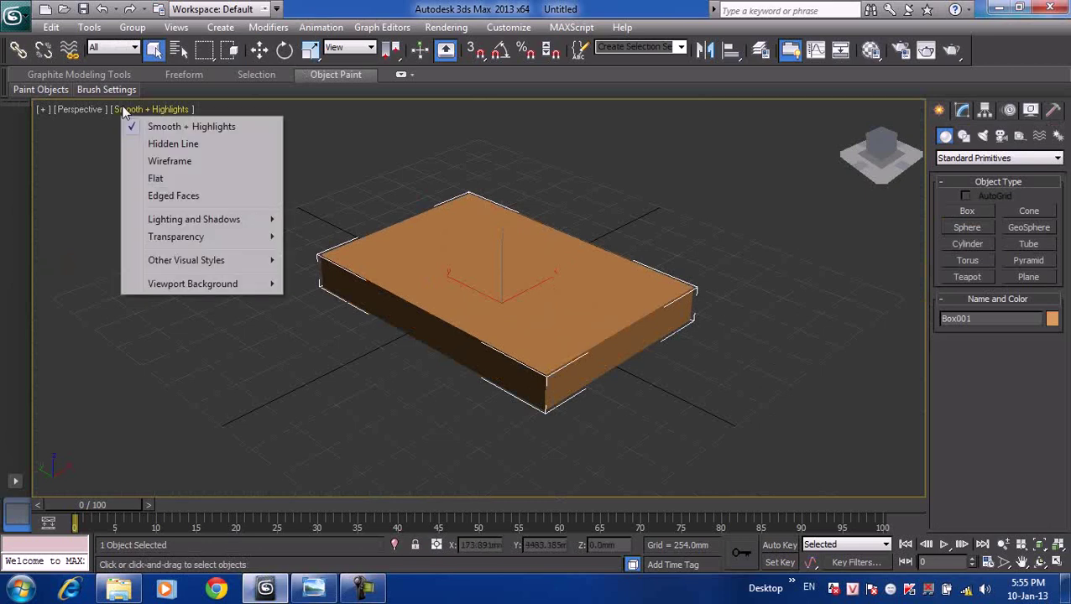
{"action": "left_click", "coordinate": [169, 162]}
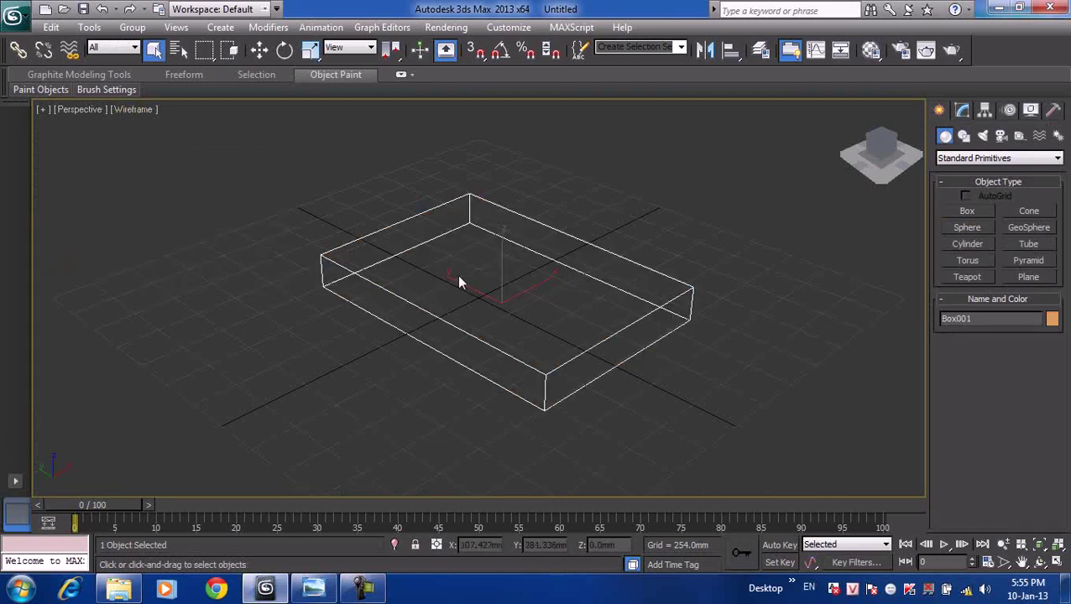
{"action": "right_click", "coordinate": [458, 200]}
{"action": "mouse_move", "coordinate": [495, 344]}
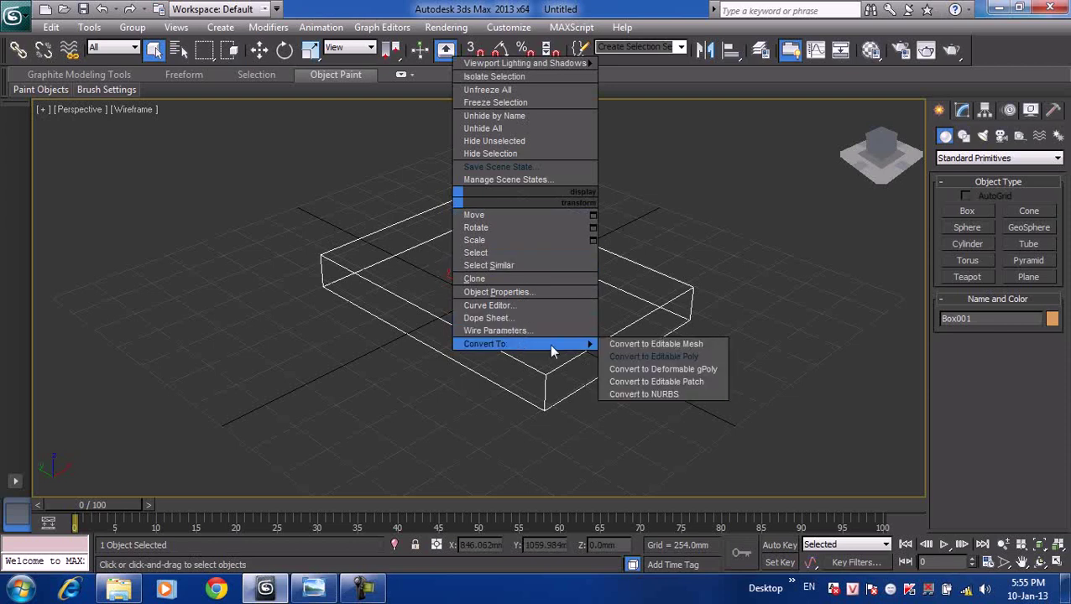
{"action": "left_click", "coordinate": [680, 359]}
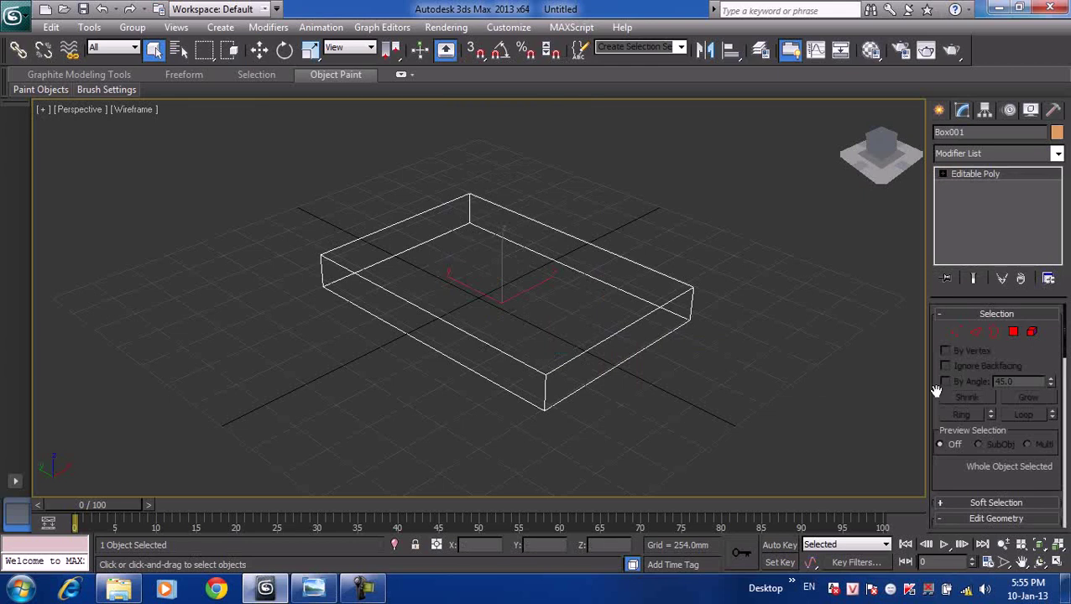
- Connect the box's two long top edges with 2 segments, pinch 41 and slide 2
{"action": "scroll", "coordinate": [944, 378], "scroll_direction": "down", "scroll_amount": 2}
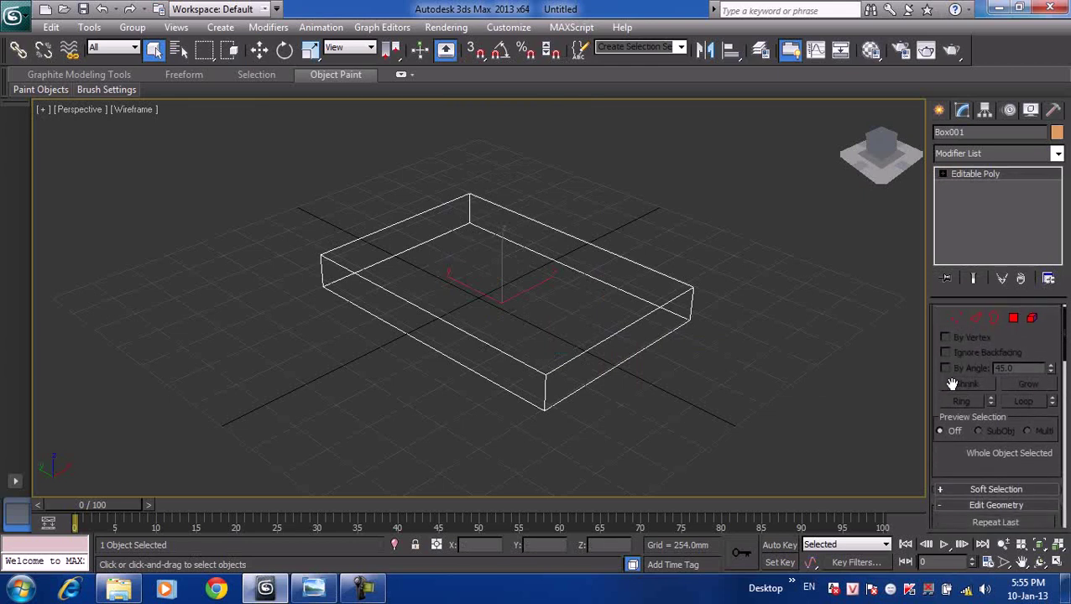
{"action": "left_click", "coordinate": [979, 326]}
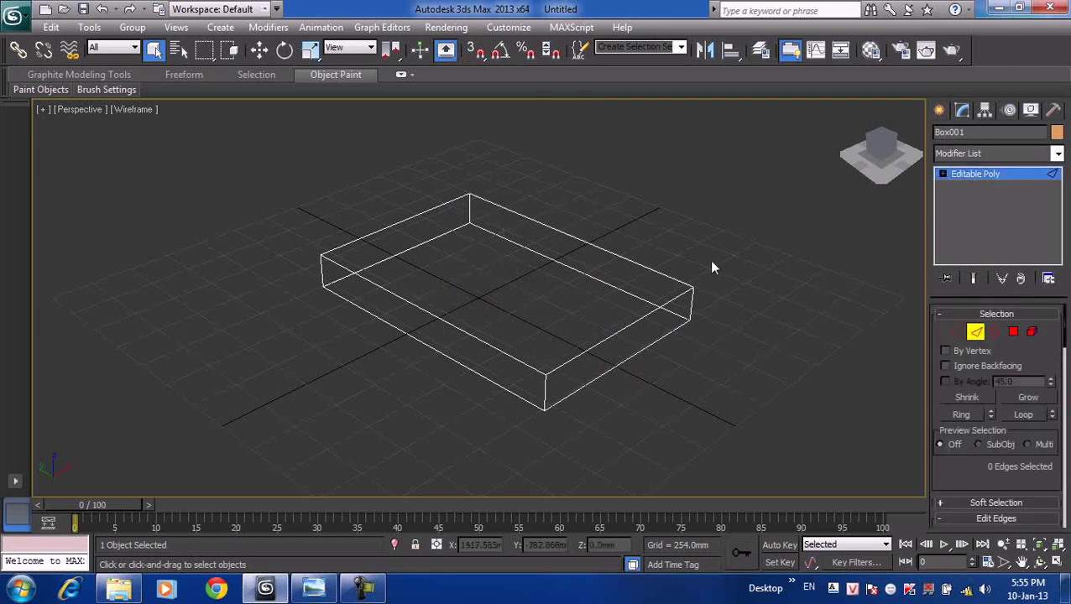
{"action": "left_click", "coordinate": [630, 261]}
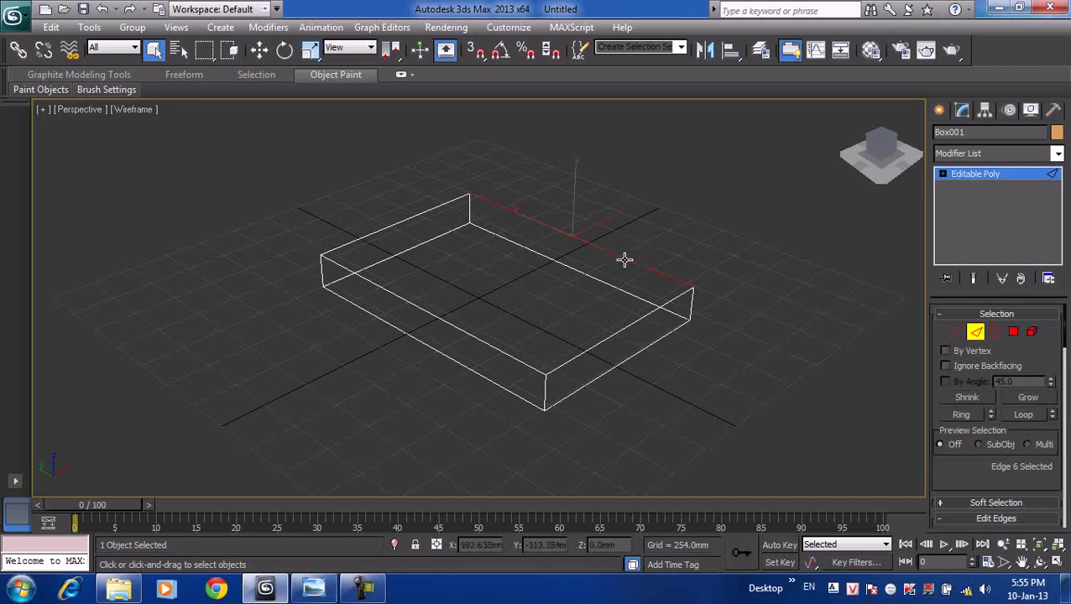
{"action": "left_click", "coordinate": [470, 335], "text": "ctrl"}
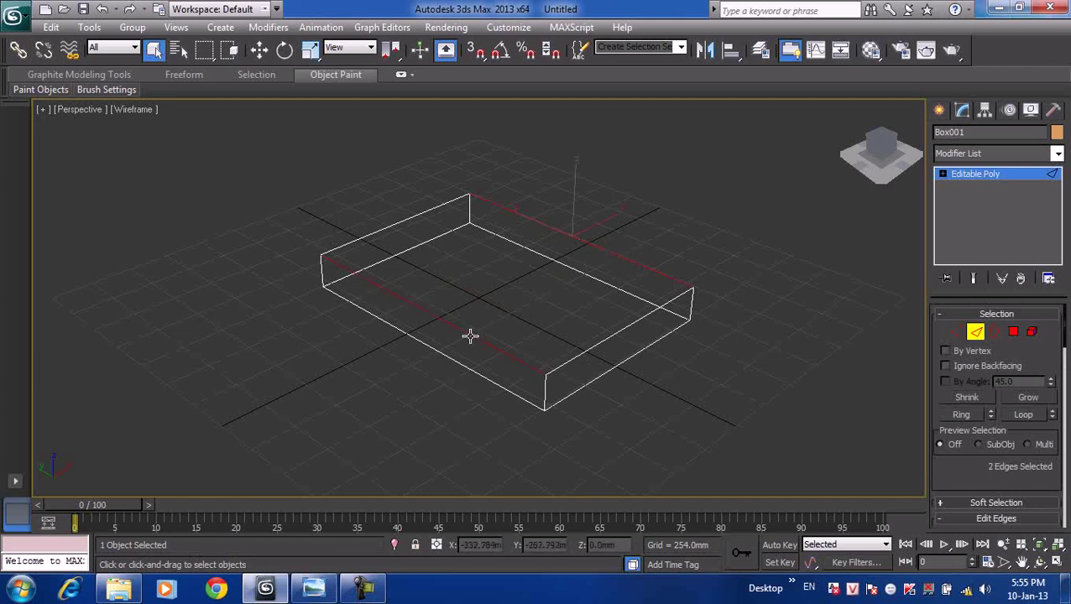
{"action": "left_click_drag", "start_coordinate": [952, 475], "coordinate": [954, 317]}
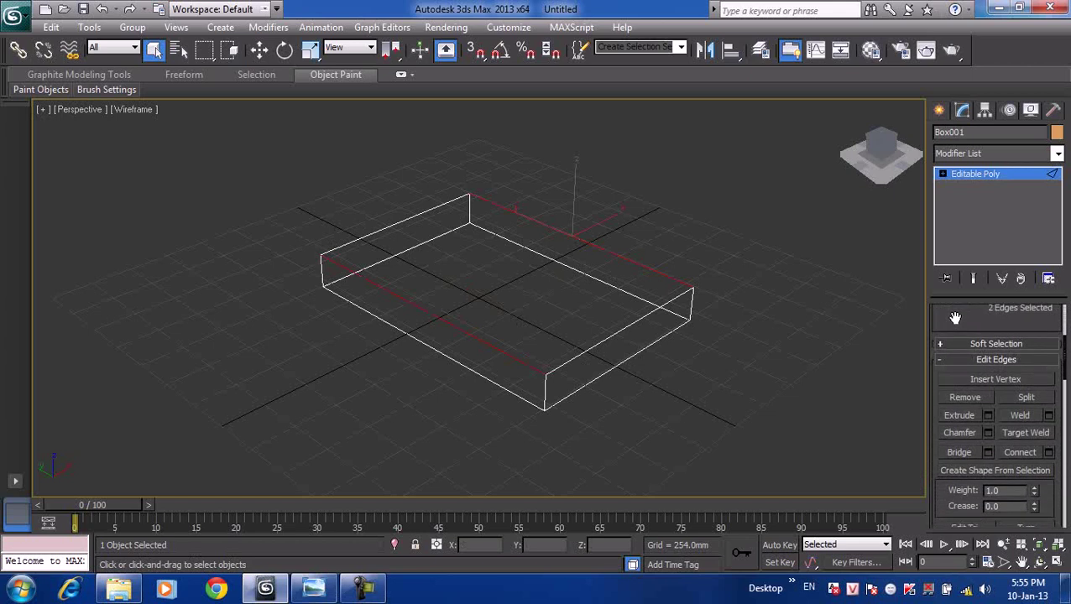
{"action": "left_click_drag", "start_coordinate": [956, 507], "coordinate": [949, 485]}
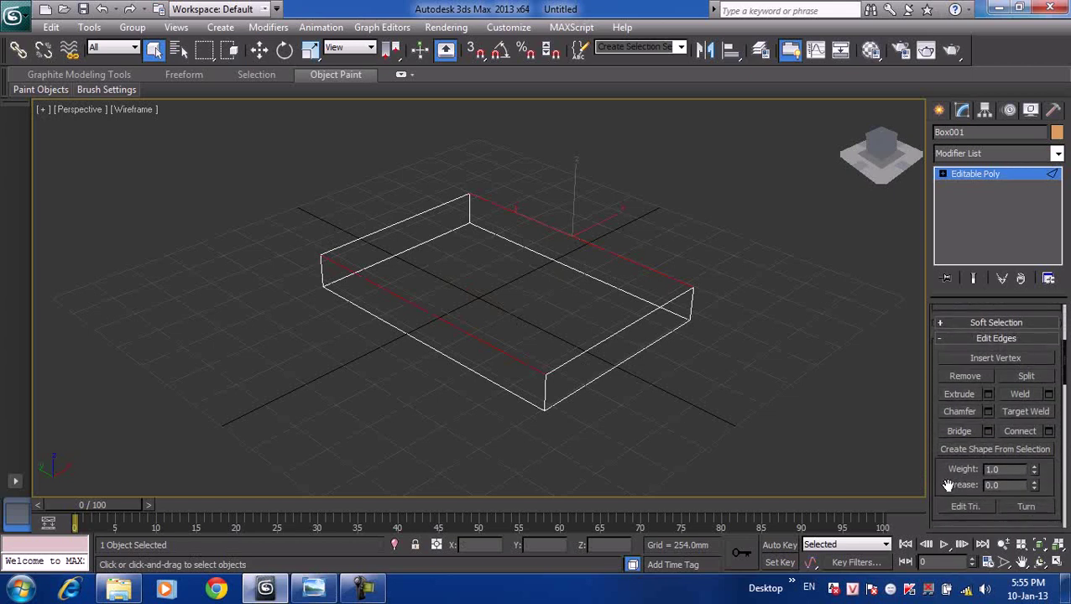
{"action": "left_click", "coordinate": [1049, 431]}
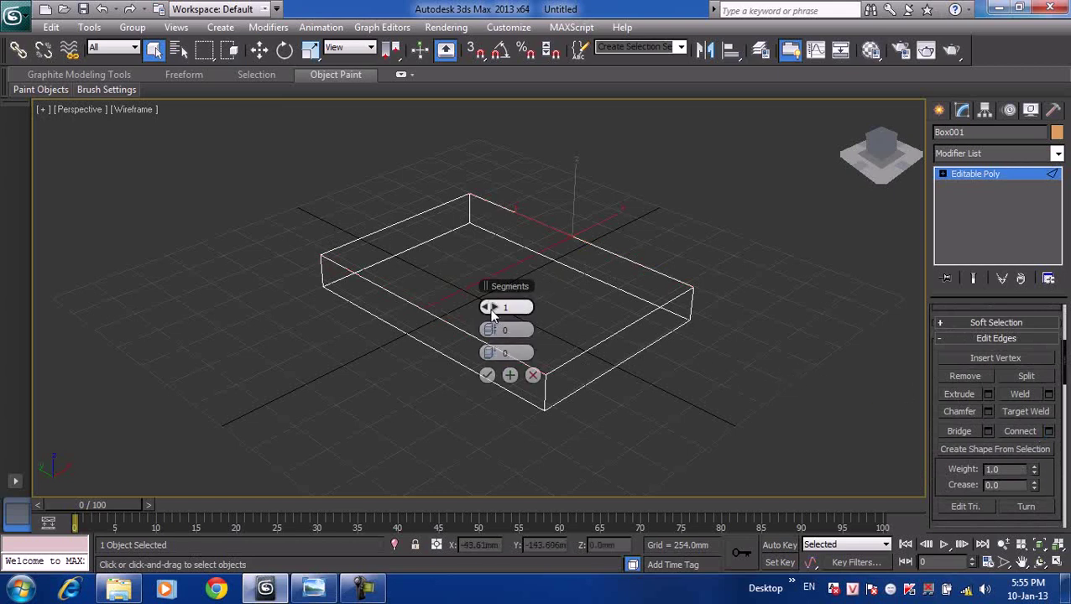
{"action": "left_click_drag", "start_coordinate": [495, 308], "coordinate": [640, 358]}
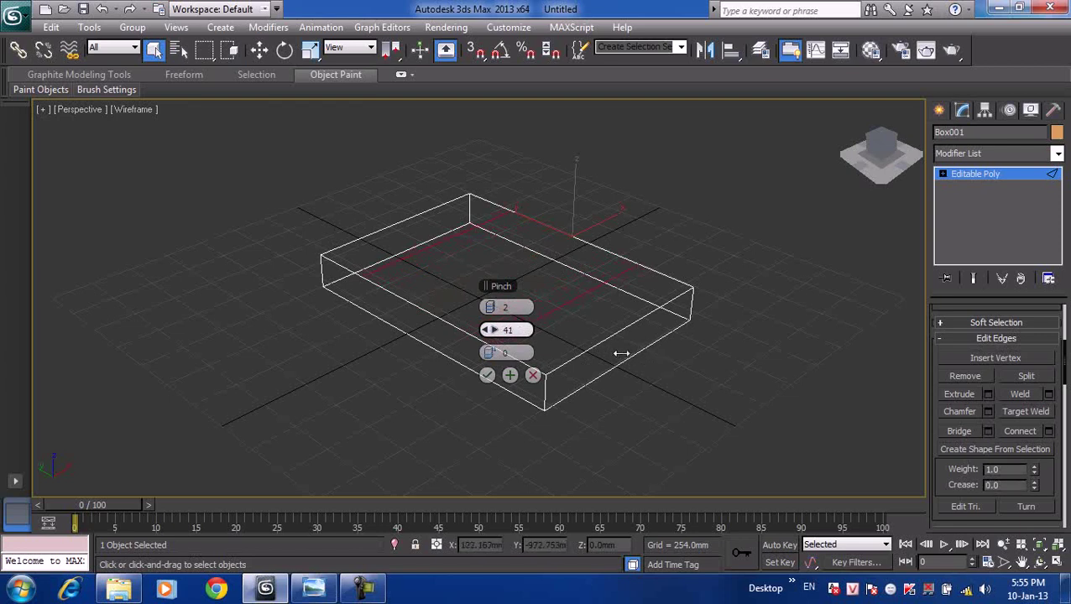
{"action": "left_click_drag", "start_coordinate": [621, 354], "coordinate": [620, 353]}
{"action": "left_click_drag", "start_coordinate": [490, 353], "coordinate": [495, 354]}
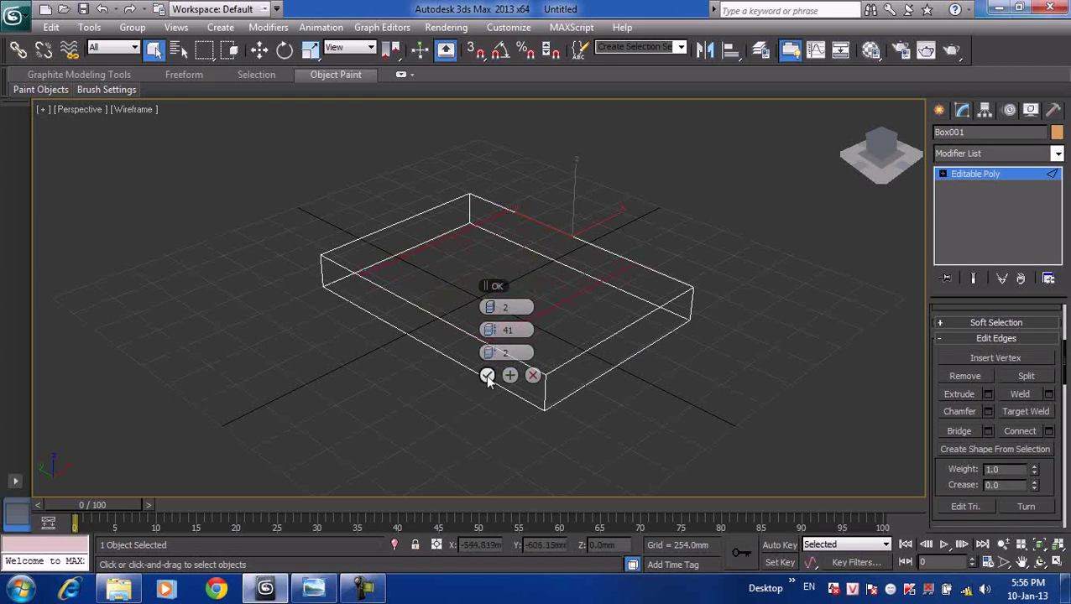
{"action": "left_click", "coordinate": [487, 376]}
{"action": "left_click", "coordinate": [742, 408]}
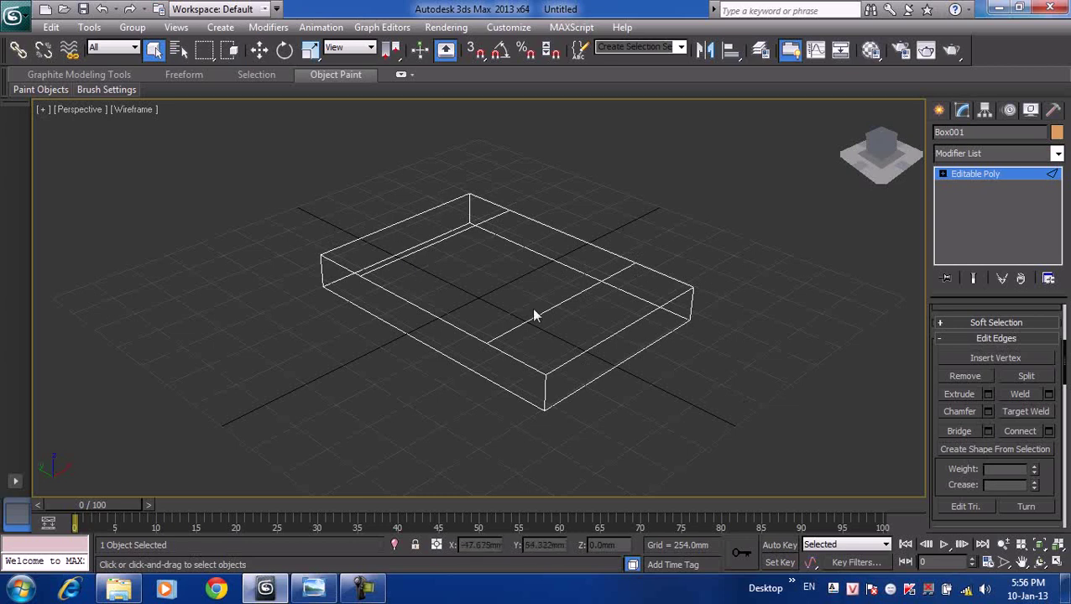
- Connect edges at the box's left end using the same Connect settings
{"action": "left_click", "coordinate": [379, 230]}
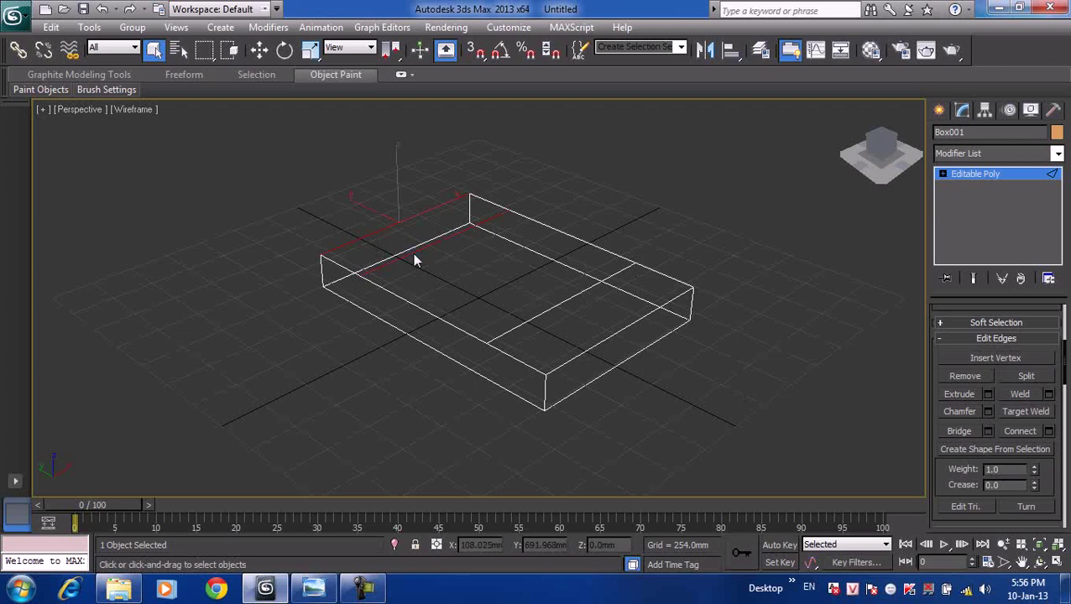
{"action": "left_click", "coordinate": [1048, 430]}
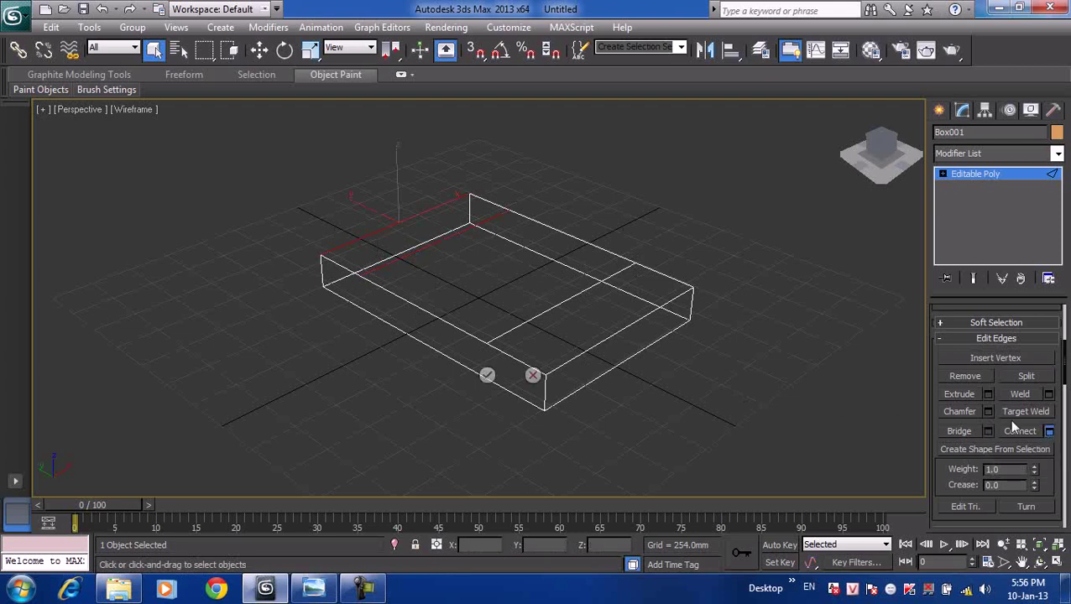
{"action": "left_click", "coordinate": [487, 375]}
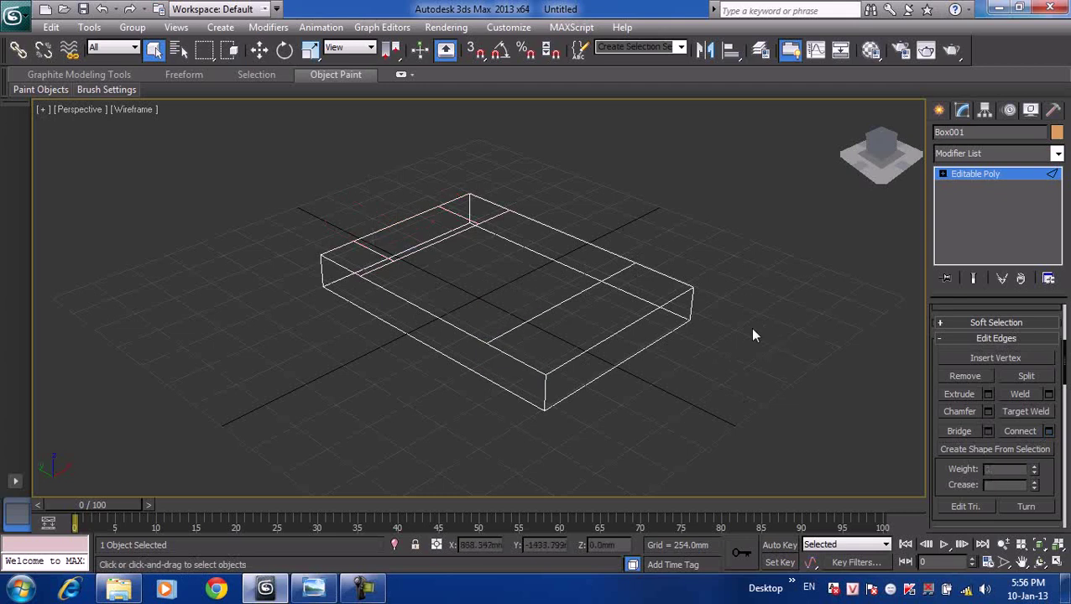
- Connect the two parallel edges at the right end the same way, pinch 41
{"action": "left_click", "coordinate": [568, 297]}
{"action": "left_click", "coordinate": [609, 334], "text": "ctrl"}
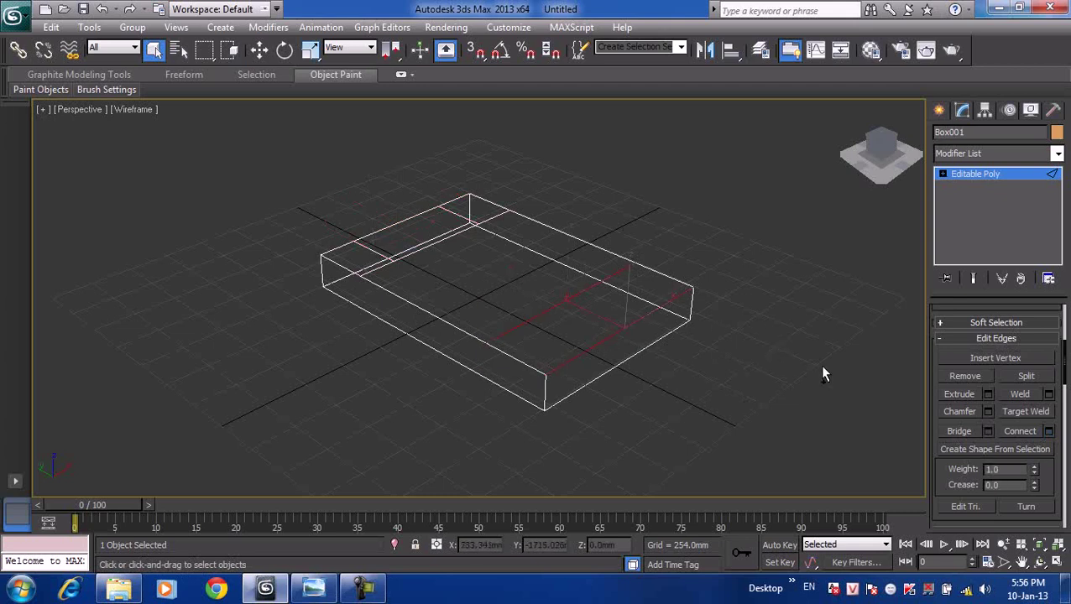
{"action": "left_click", "coordinate": [1048, 432]}
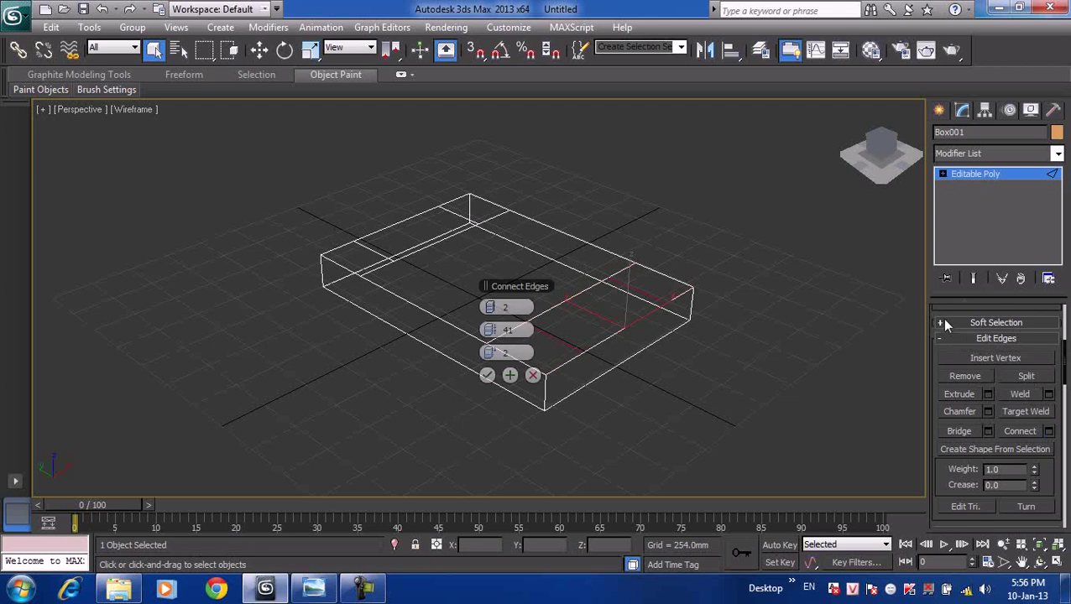
{"action": "left_click_drag", "start_coordinate": [943, 324], "coordinate": [958, 518]}
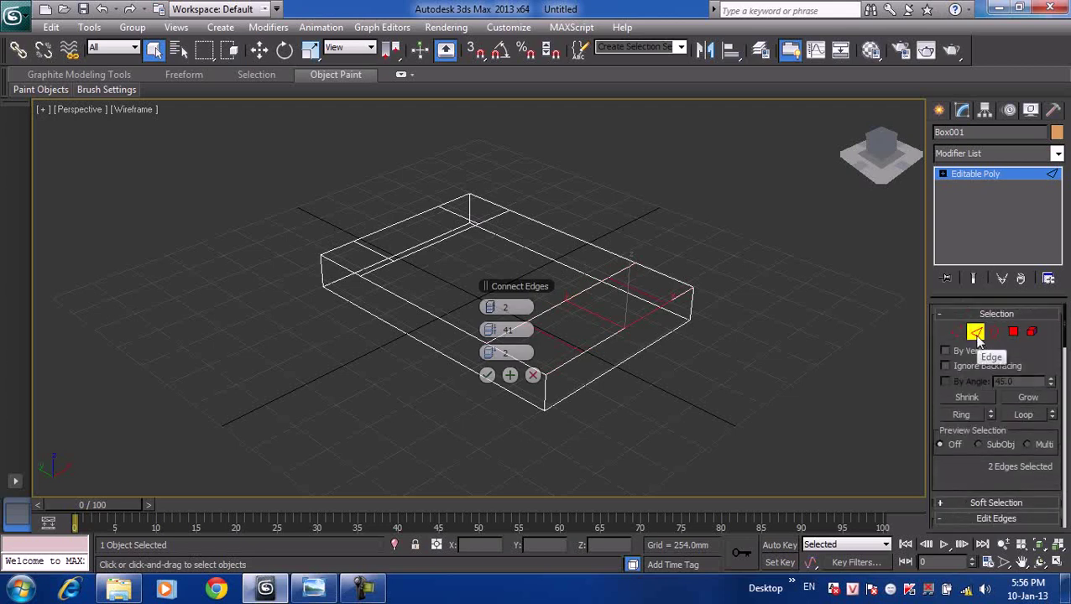
{"action": "left_click", "coordinate": [487, 375]}
{"action": "left_click", "coordinate": [585, 211]}
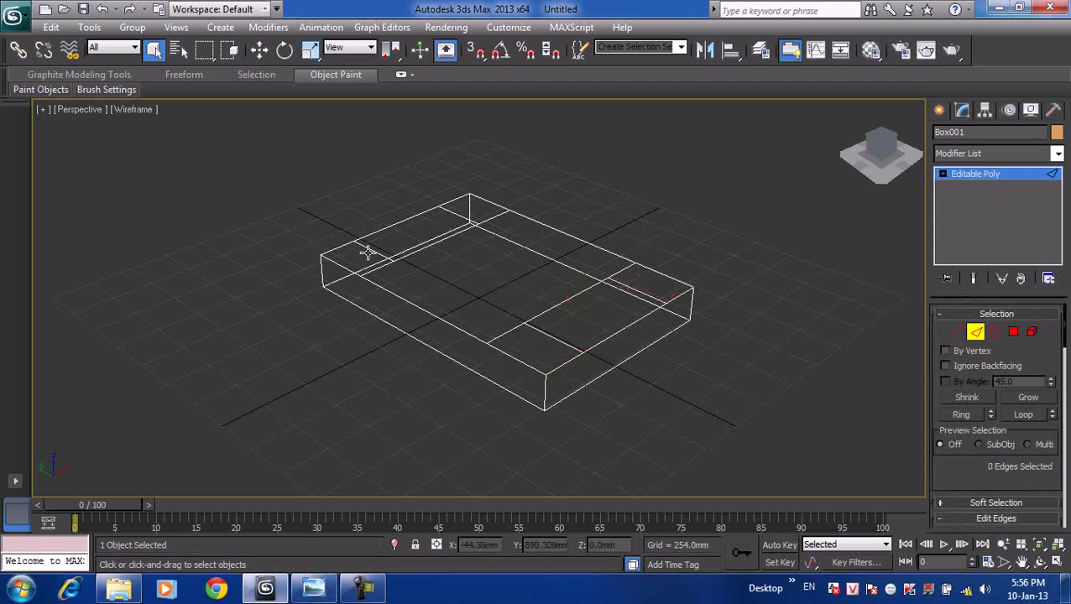
{"action": "left_click", "coordinate": [1013, 332]}
- Extrude the four corner squares on the box's top upward into posts
{"action": "left_click", "coordinate": [356, 254]}
{"action": "left_click", "coordinate": [470, 211], "text": "ctrl"}
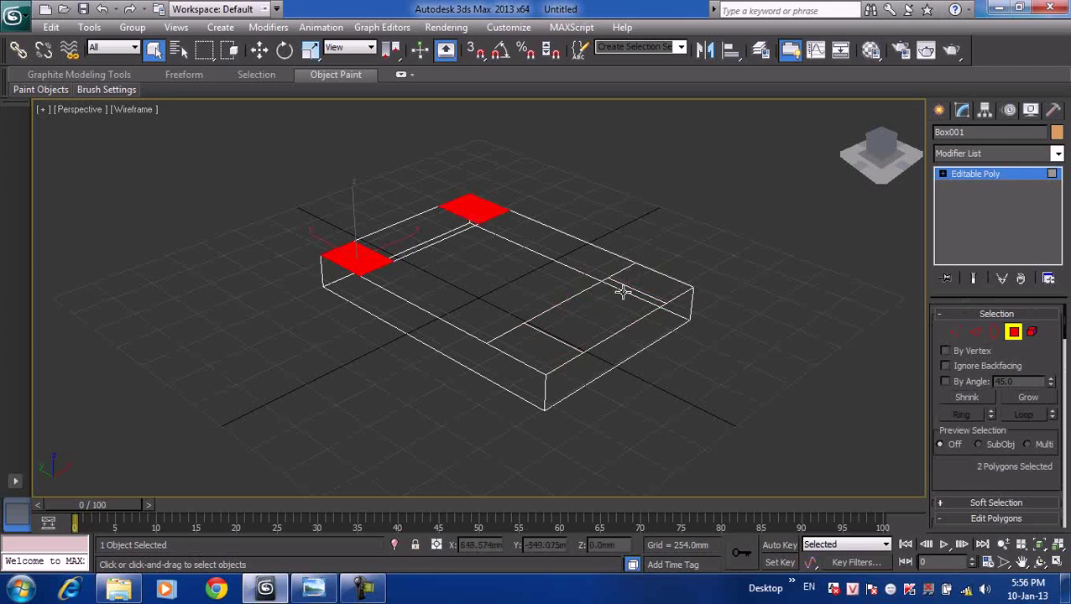
{"action": "left_click", "coordinate": [621, 291], "text": "ctrl"}
{"action": "left_click", "coordinate": [539, 353], "text": "ctrl"}
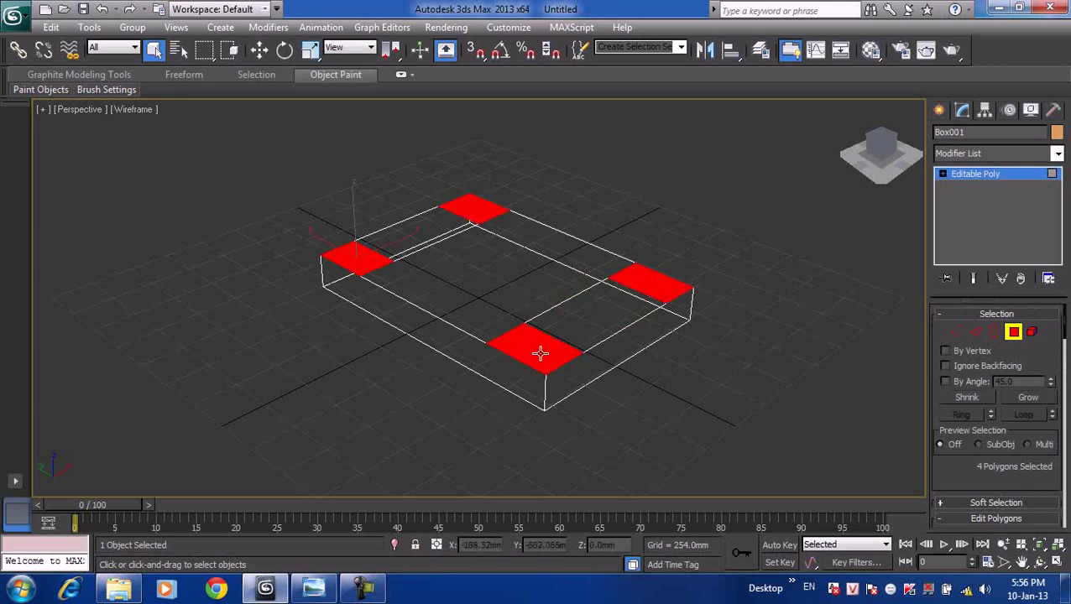
{"action": "right_click", "coordinate": [539, 354]}
{"action": "left_click", "coordinate": [510, 393]}
{"action": "mouse_move", "coordinate": [650, 285]}
{"action": "left_mouse_down"}
{"action": "mouse_move", "coordinate": [668, 138]}
{"action": "mouse_move", "coordinate": [671, 171]}
{"action": "left_mouse_up"}
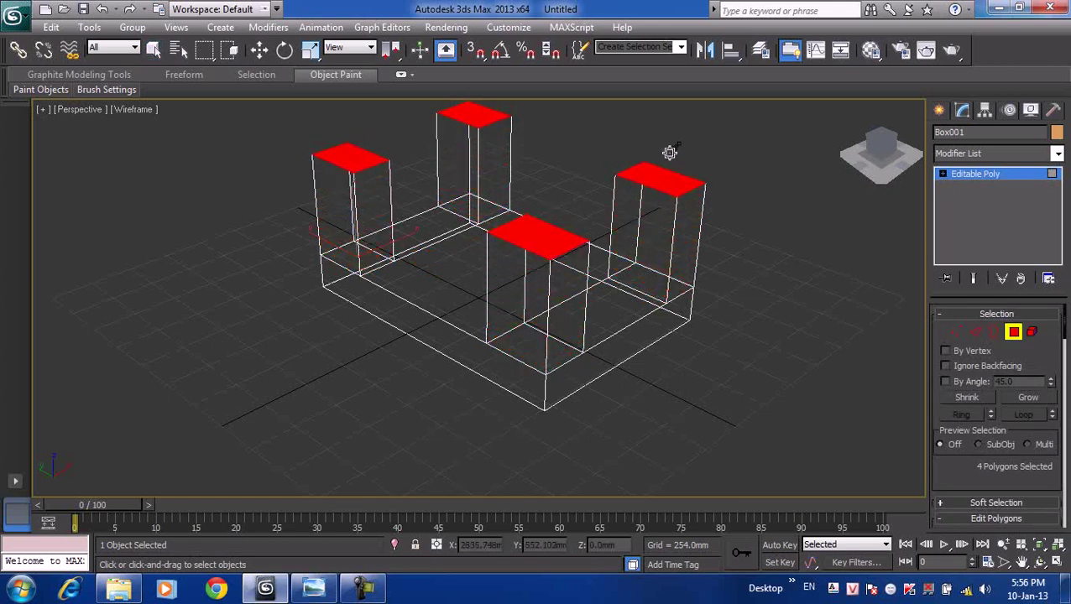
- Finish the extrusion and dismiss the Save Scene State dialog
{"action": "right_click", "coordinate": [657, 195]}
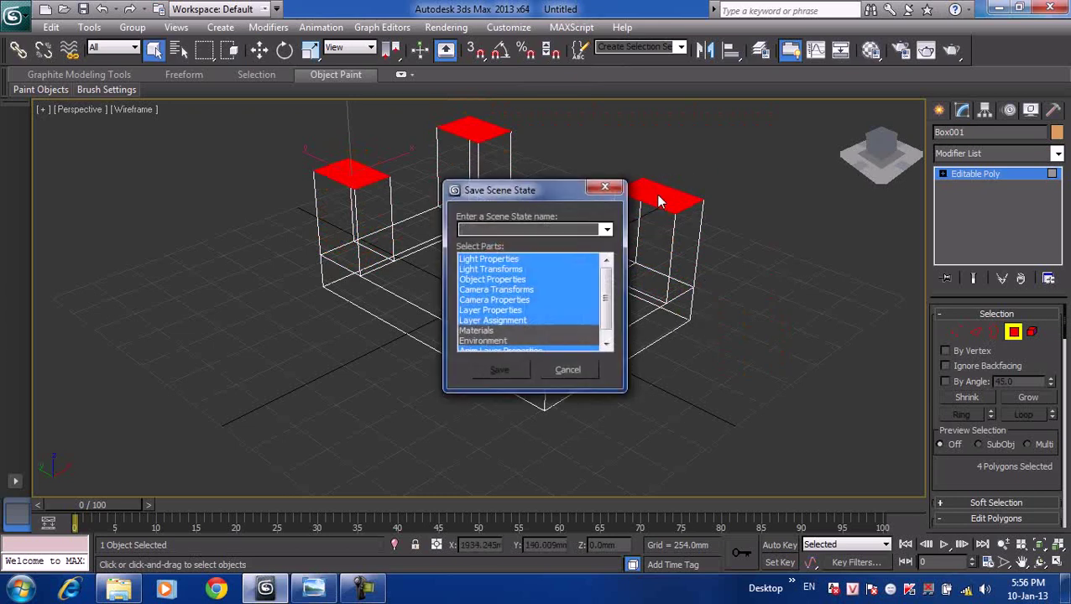
{"action": "key", "text": "Escape"}
{"action": "key", "text": "alt+ctrl+h"}
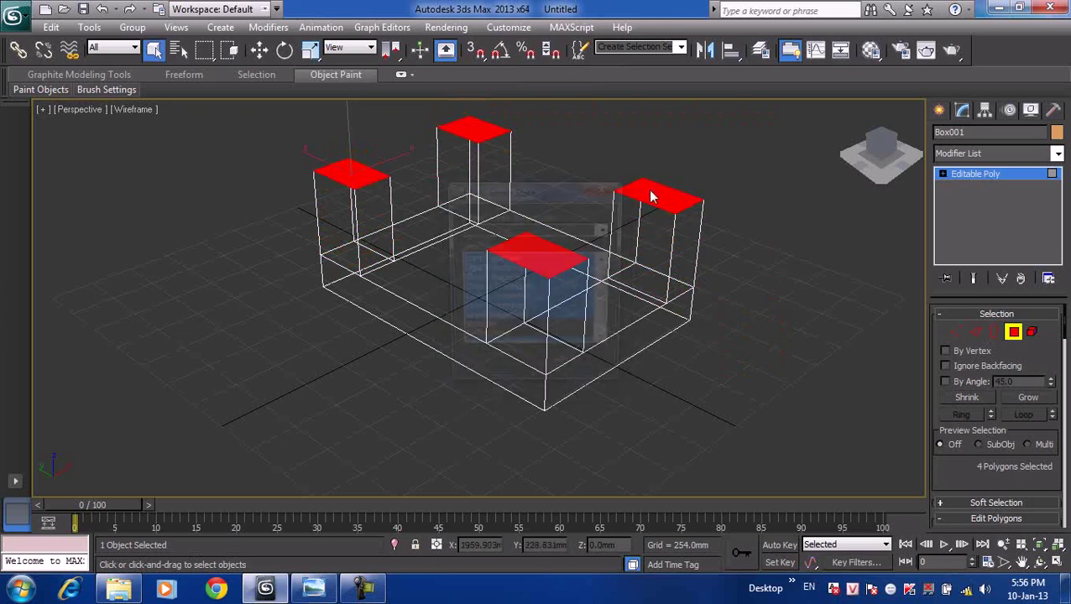
{"action": "left_click", "coordinate": [568, 370]}
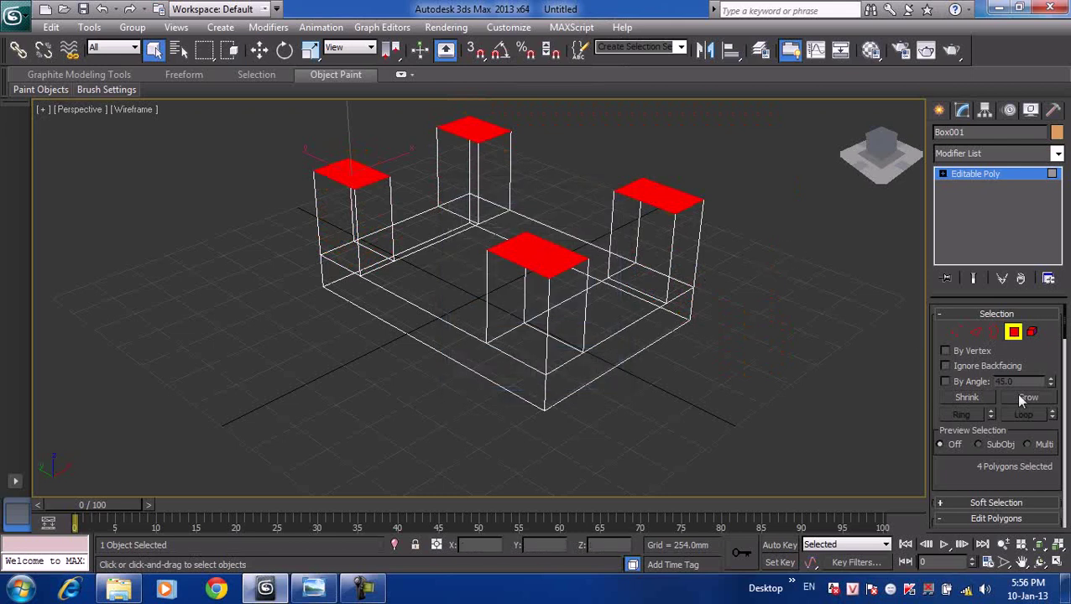
{"action": "left_click_drag", "start_coordinate": [965, 473], "coordinate": [978, 350]}
{"action": "scroll", "coordinate": [998, 391], "scroll_direction": "down", "scroll_amount": 1}
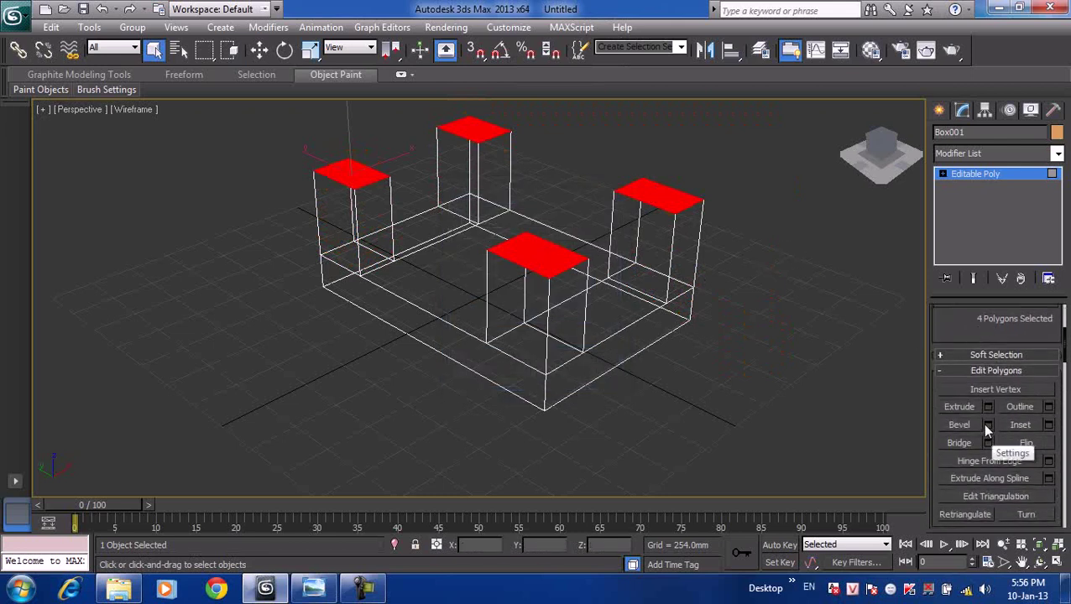
- Bevel the four post tops inward by about 43.5 mm
{"action": "left_click", "coordinate": [987, 424]}
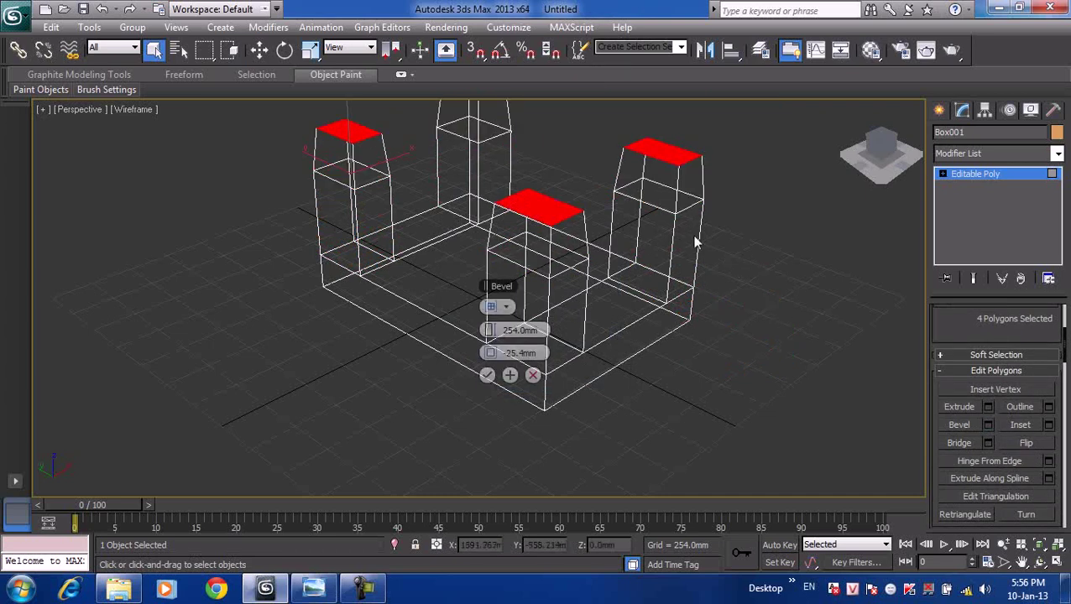
{"action": "left_click_drag", "start_coordinate": [508, 331], "coordinate": [513, 340]}
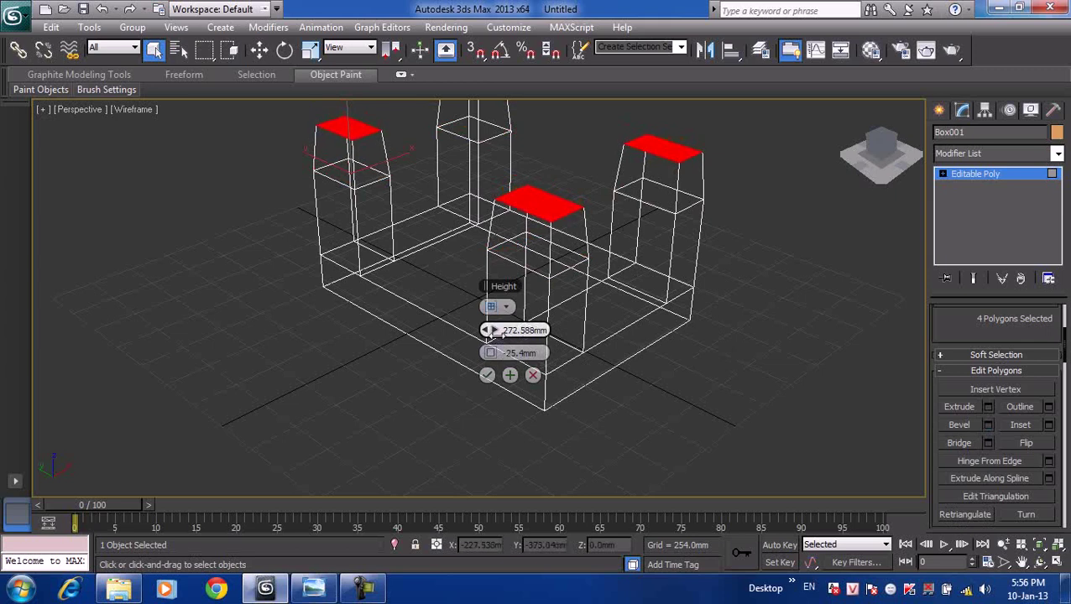
{"action": "left_click", "coordinate": [507, 307]}
{"action": "left_click", "coordinate": [520, 308]}
{"action": "left_click_drag", "start_coordinate": [493, 356], "coordinate": [491, 352]}
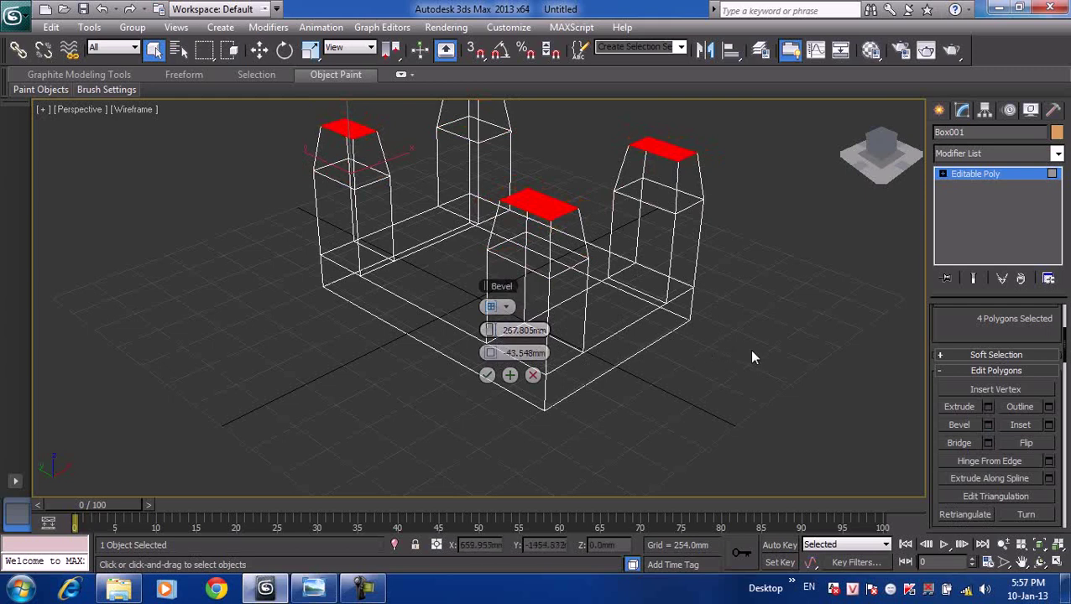
{"action": "left_click", "coordinate": [488, 375]}
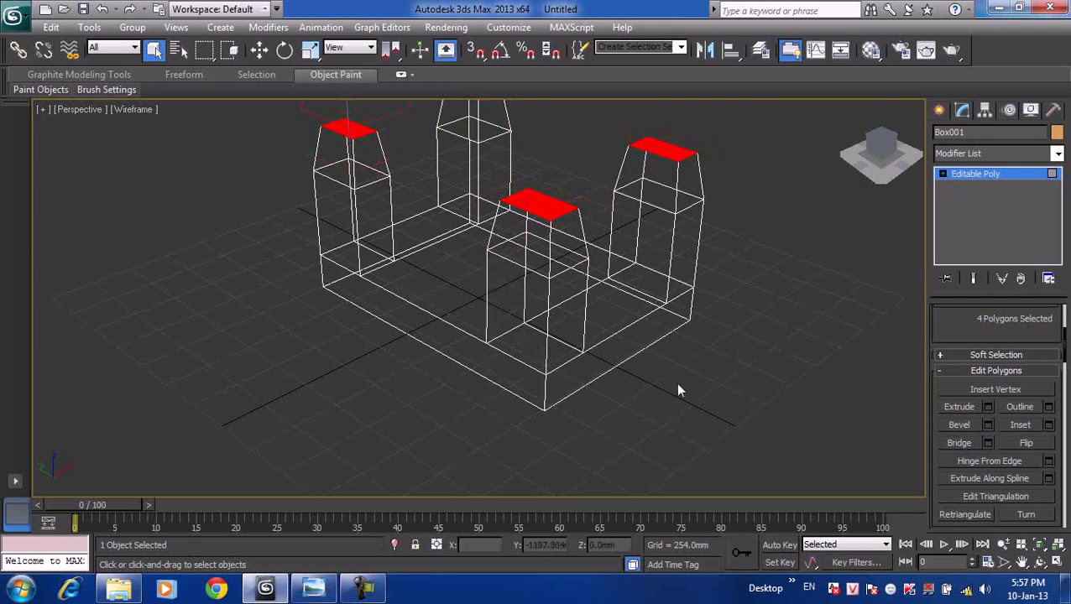
{"action": "middle_click_drag", "start_coordinate": [675, 383], "coordinate": [726, 466]}
- Extrude the post tops about 544 mm higher and deselect them
{"action": "left_click", "coordinate": [988, 407]}
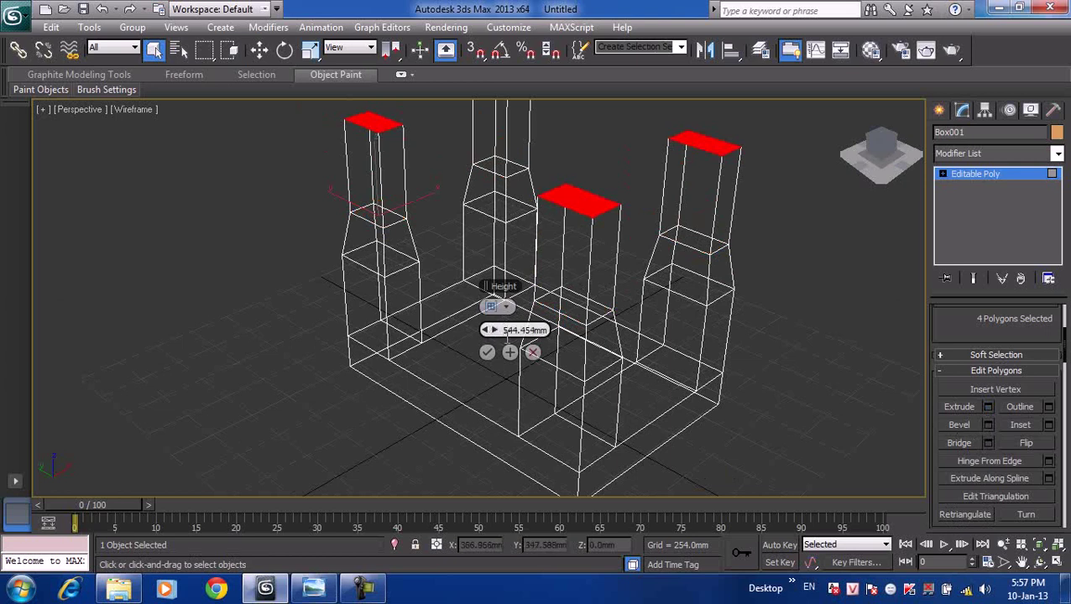
{"action": "left_click", "coordinate": [487, 351]}
{"action": "left_click", "coordinate": [792, 272]}
{"action": "scroll", "coordinate": [767, 272], "scroll_direction": "down", "scroll_amount": 3}
{"action": "middle_click_drag", "start_coordinate": [767, 272], "coordinate": [767, 275]}
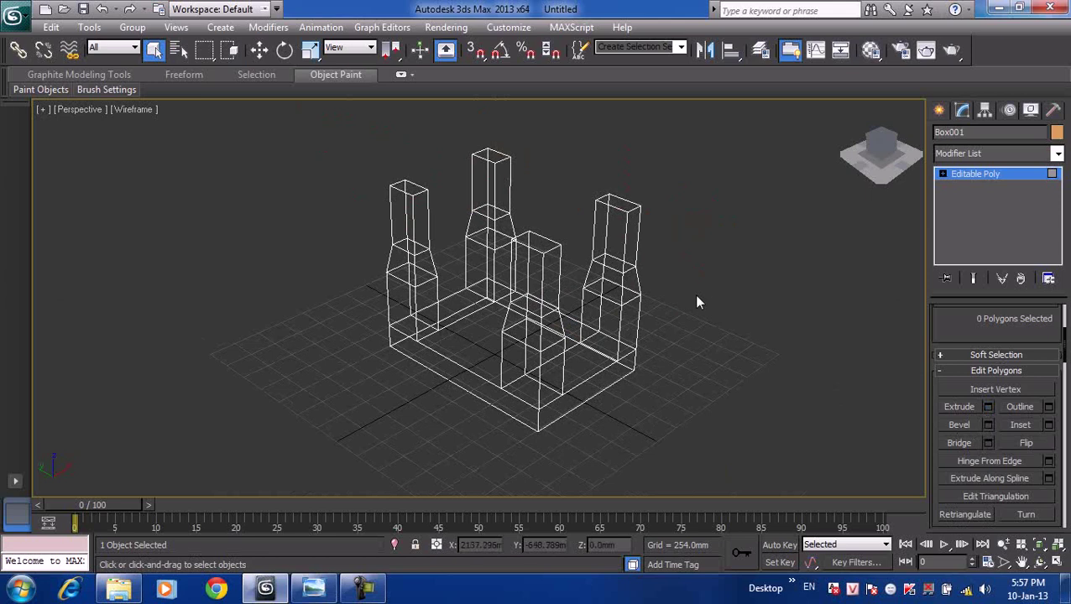
- Bridge the facing side polygons of the left and right posts into a rail
{"action": "left_click", "coordinate": [943, 174]}
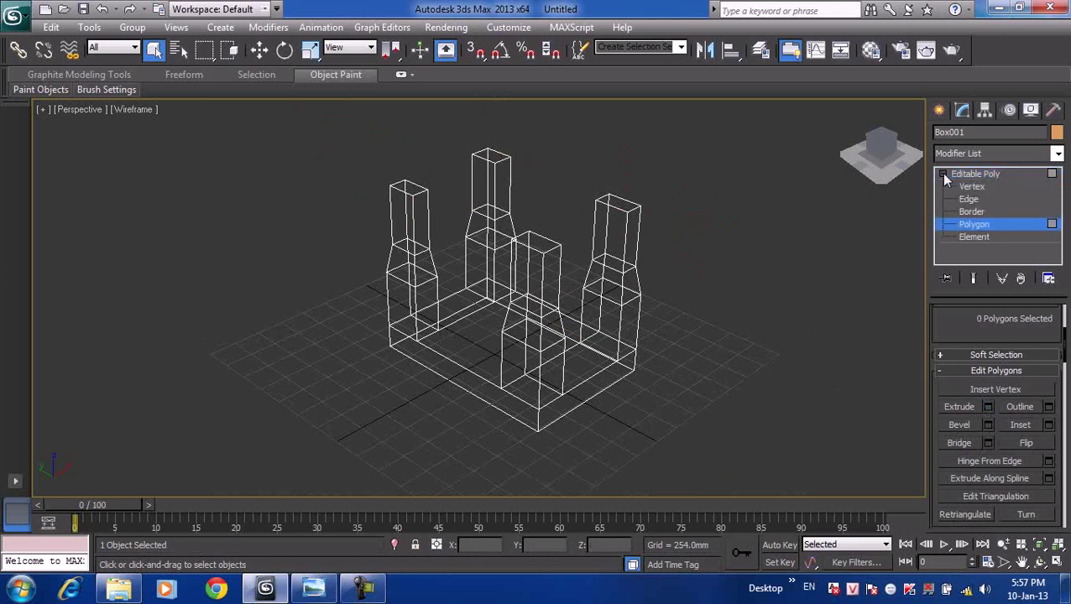
{"action": "left_click", "coordinate": [423, 265]}
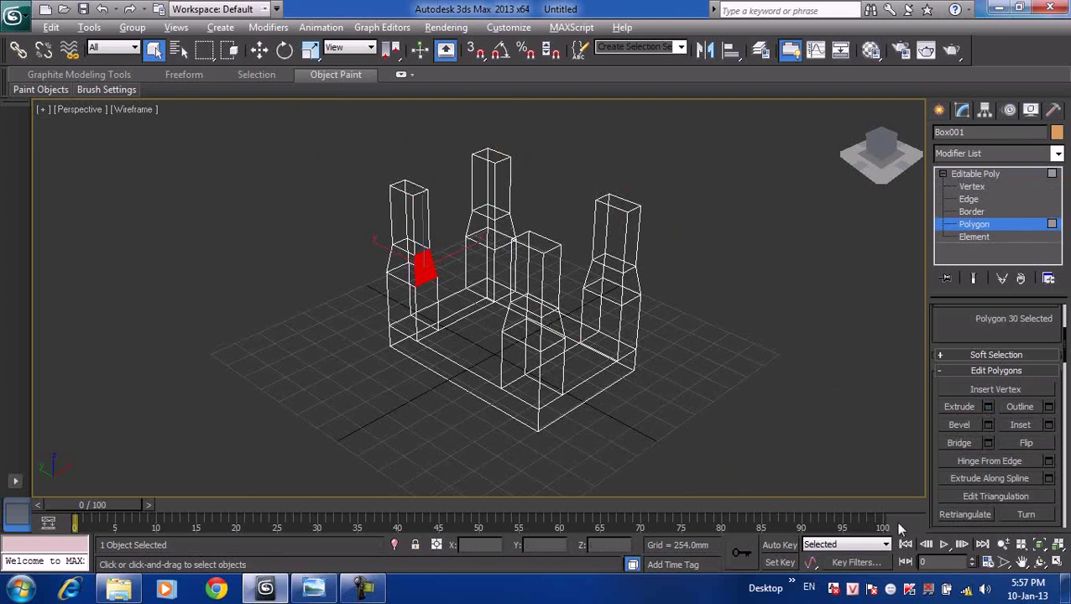
{"action": "middle_click_drag", "start_coordinate": [282, 388], "coordinate": [304, 373]}
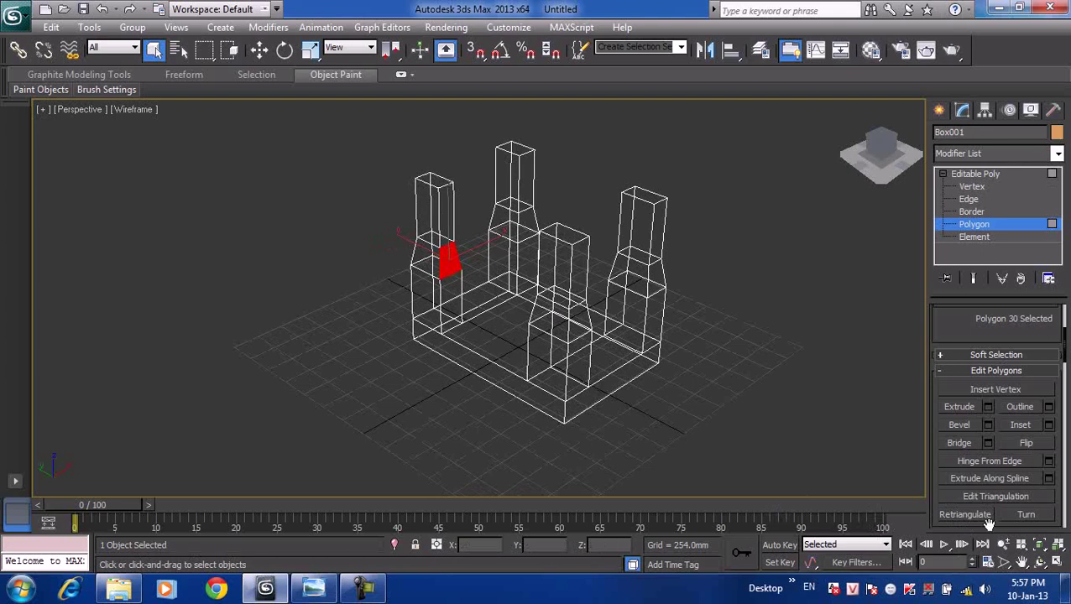
{"action": "left_click", "coordinate": [1038, 561]}
{"action": "mouse_move", "coordinate": [496, 387]}
{"action": "left_mouse_down"}
{"action": "mouse_move", "coordinate": [516, 341]}
{"action": "mouse_move", "coordinate": [779, 351]}
{"action": "mouse_move", "coordinate": [527, 342]}
{"action": "mouse_move", "coordinate": [708, 349]}
{"action": "left_mouse_up"}
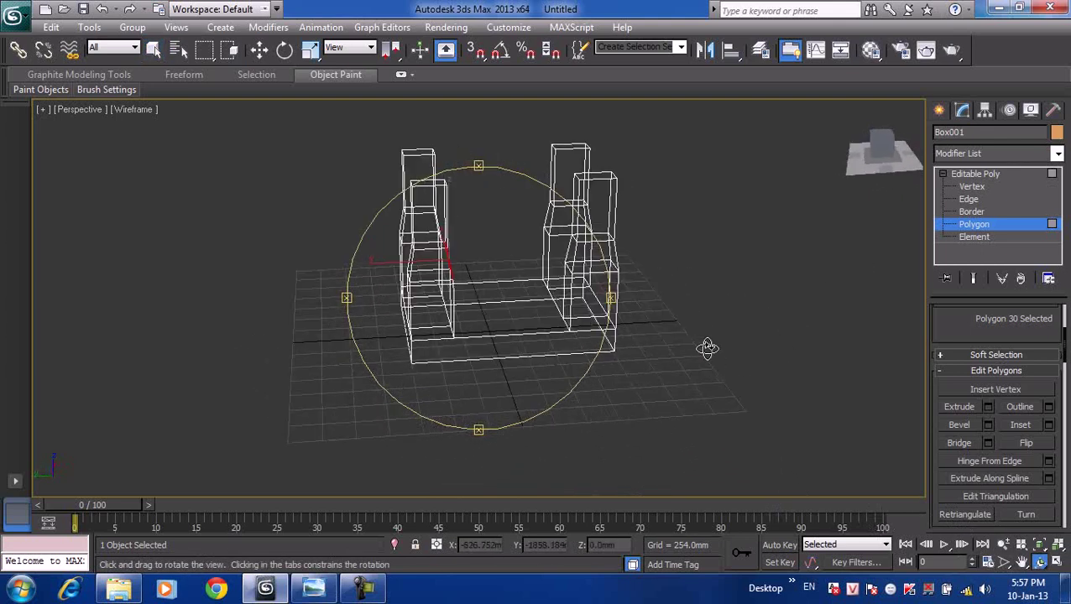
{"action": "right_click", "coordinate": [550, 277]}
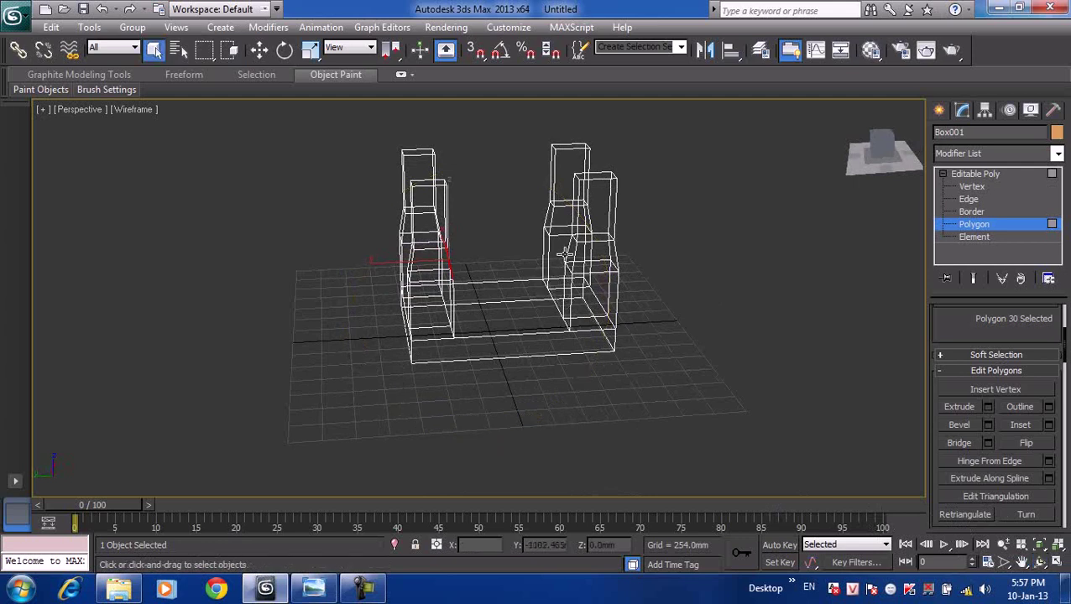
{"action": "left_click", "coordinate": [571, 252], "text": "ctrl"}
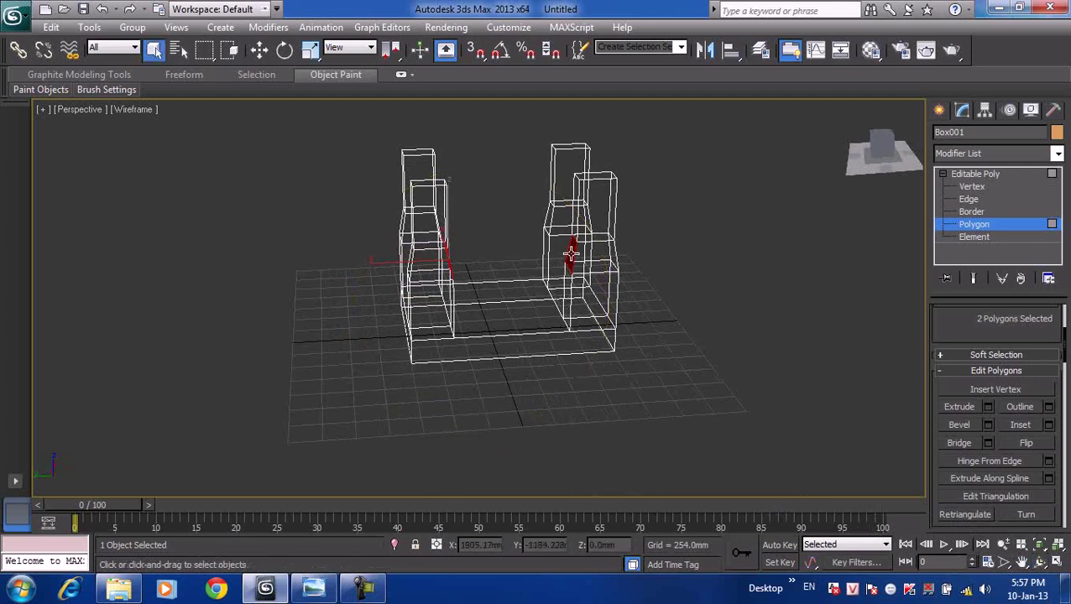
{"action": "left_click", "coordinate": [971, 444]}
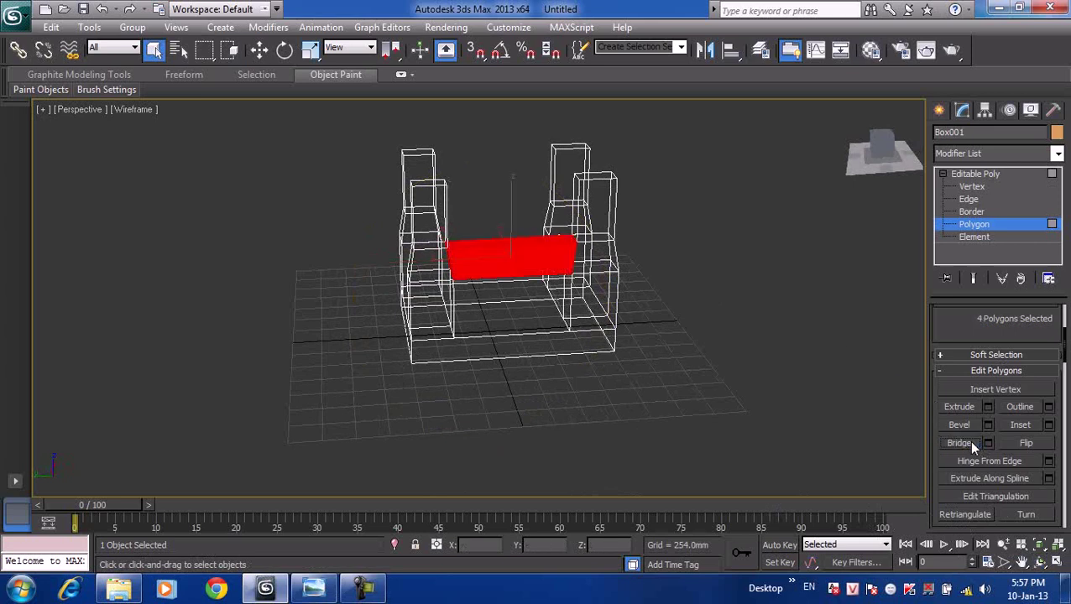
{"action": "left_click", "coordinate": [767, 366]}
- Switch the viewport to smooth shading and orbit to view the frame from above
{"action": "left_click", "coordinate": [119, 115]}
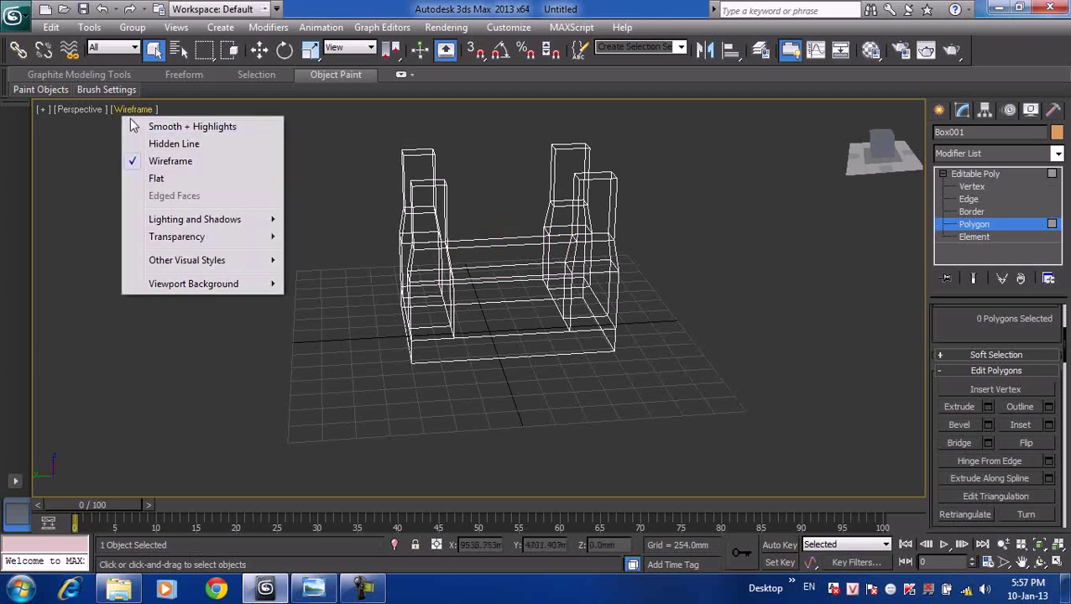
{"action": "left_click", "coordinate": [136, 126]}
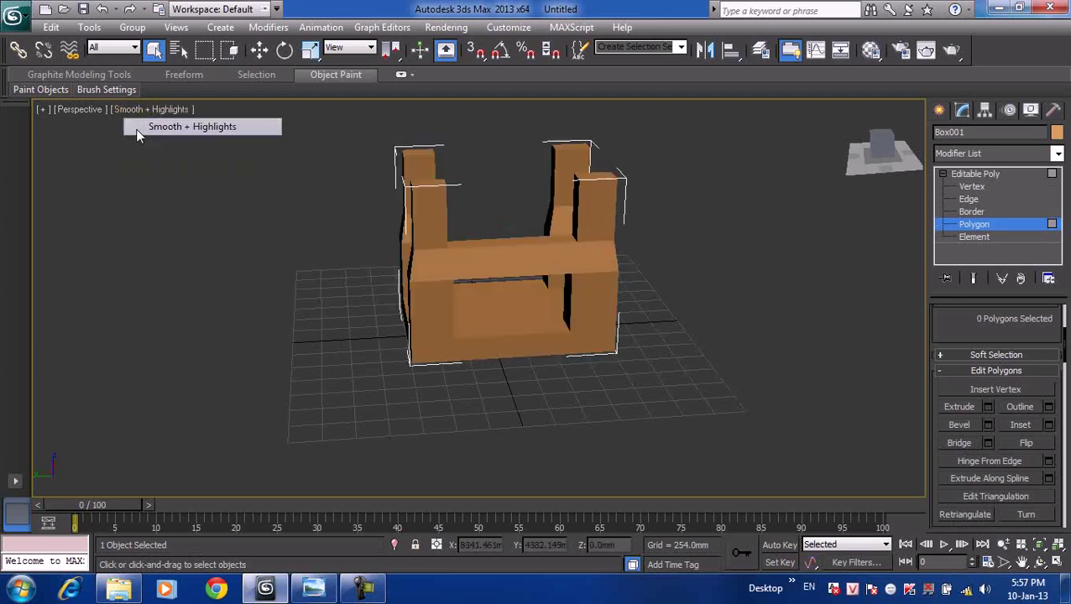
{"action": "left_click", "coordinate": [1039, 562]}
{"action": "mouse_move", "coordinate": [525, 301]}
{"action": "left_mouse_down"}
{"action": "mouse_move", "coordinate": [383, 316]}
{"action": "mouse_move", "coordinate": [454, 296]}
{"action": "mouse_move", "coordinate": [352, 300]}
{"action": "left_mouse_up"}
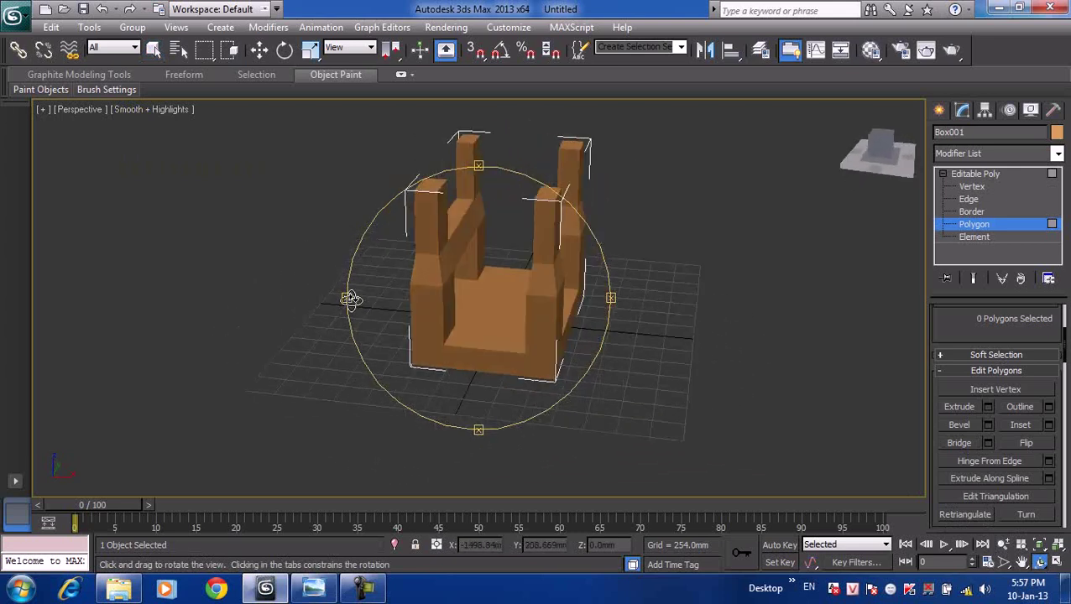
{"action": "key", "text": "q"}
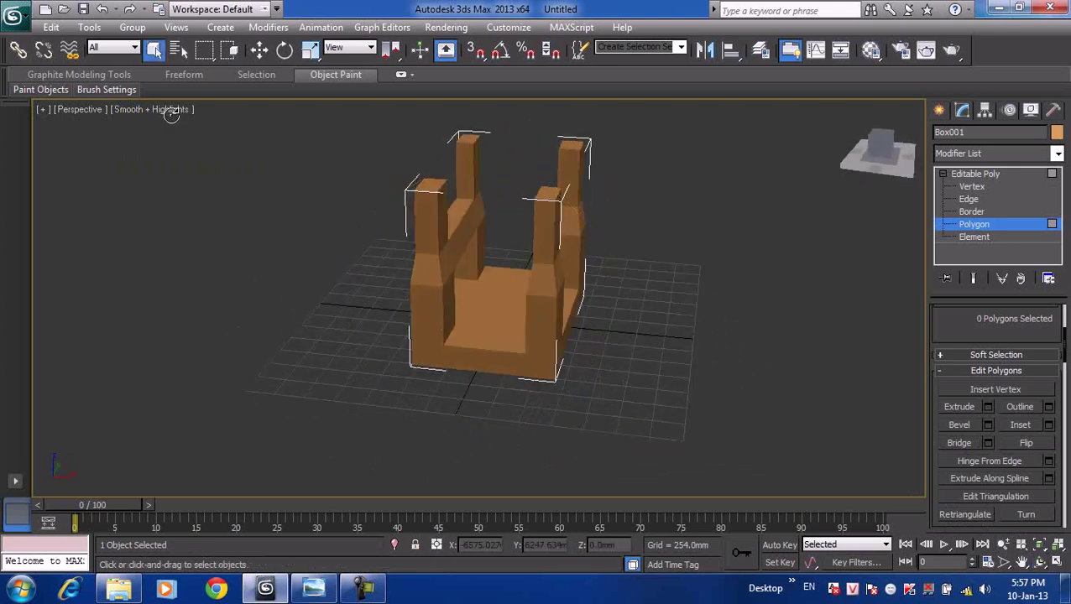
{"action": "key", "text": "alt+u"}
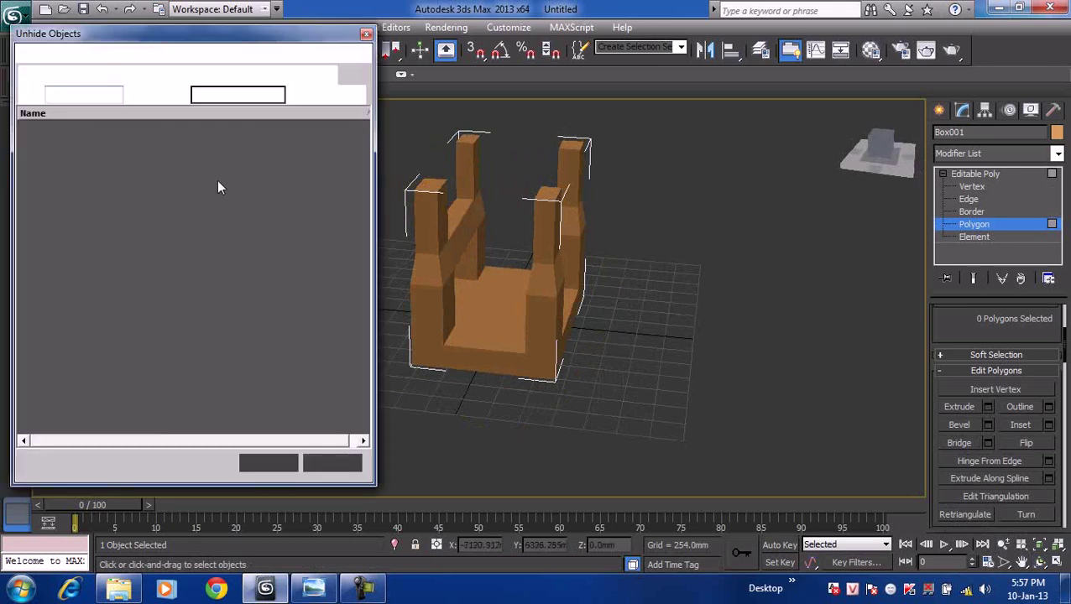
{"action": "key", "text": "Escape"}
- Return the viewport to wireframe and reselect the model at polygon level
{"action": "left_click", "coordinate": [168, 110]}
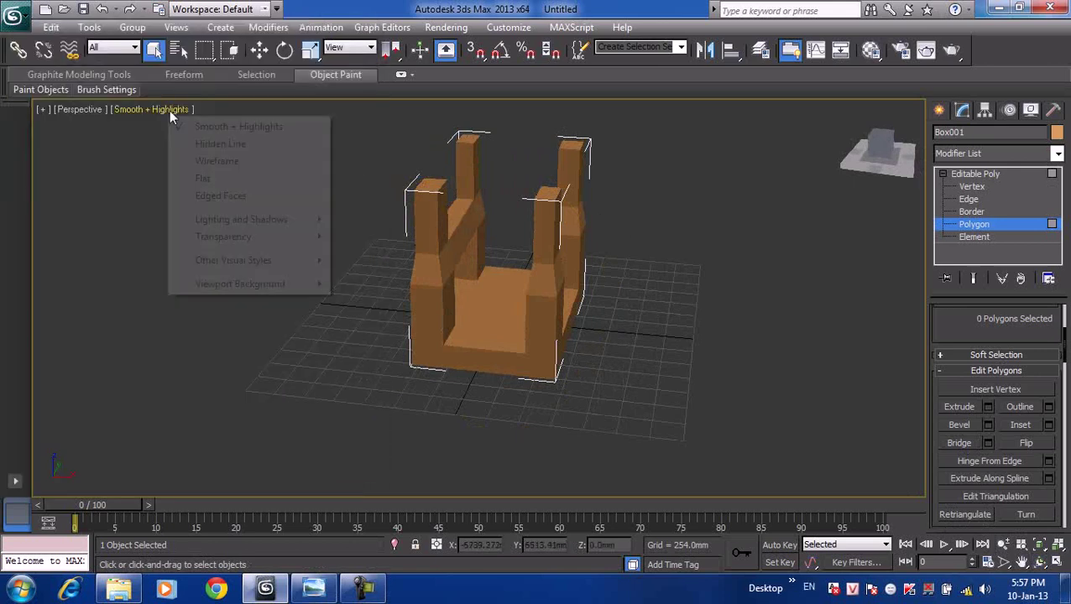
{"action": "left_click", "coordinate": [201, 161]}
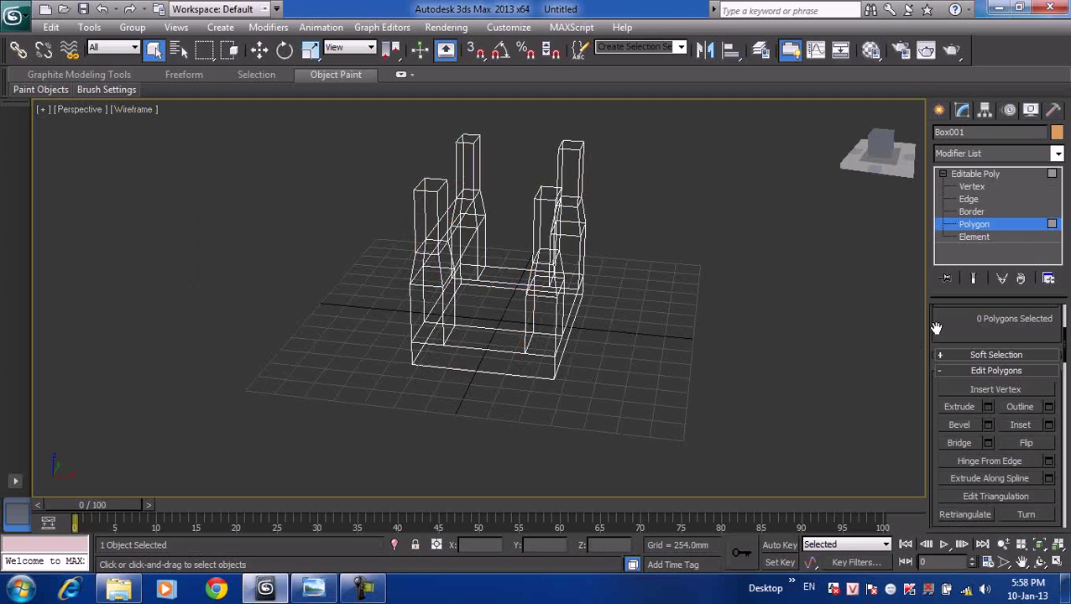
{"action": "left_click", "coordinate": [978, 225]}
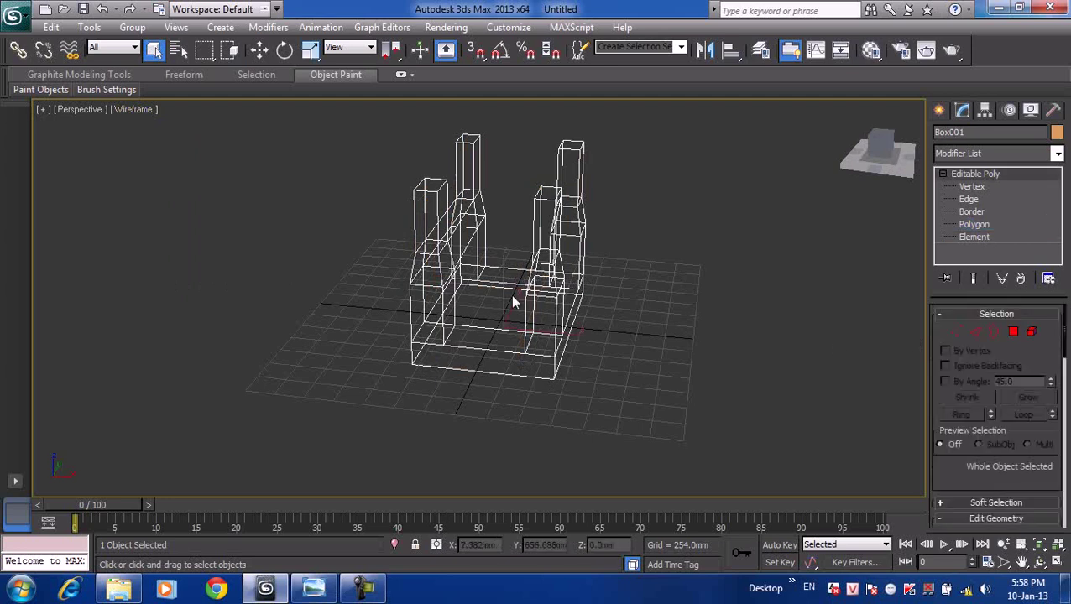
{"action": "left_click", "coordinate": [464, 250]}
{"action": "scroll", "coordinate": [555, 277], "scroll_direction": "down", "scroll_amount": 2}
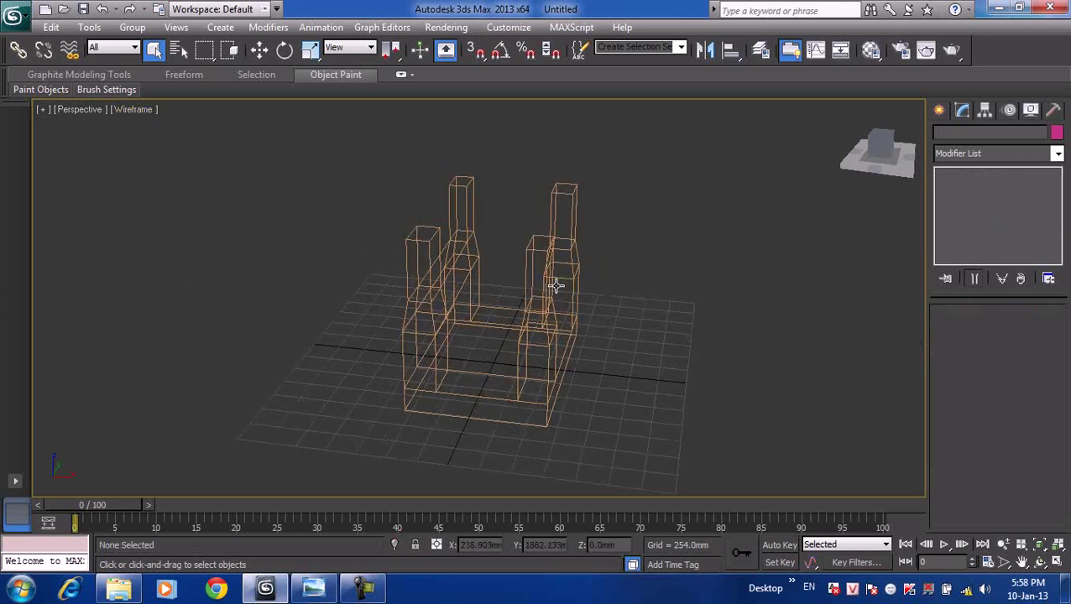
{"action": "scroll", "coordinate": [555, 277], "scroll_direction": "down", "scroll_amount": 2}
{"action": "left_click", "coordinate": [530, 263]}
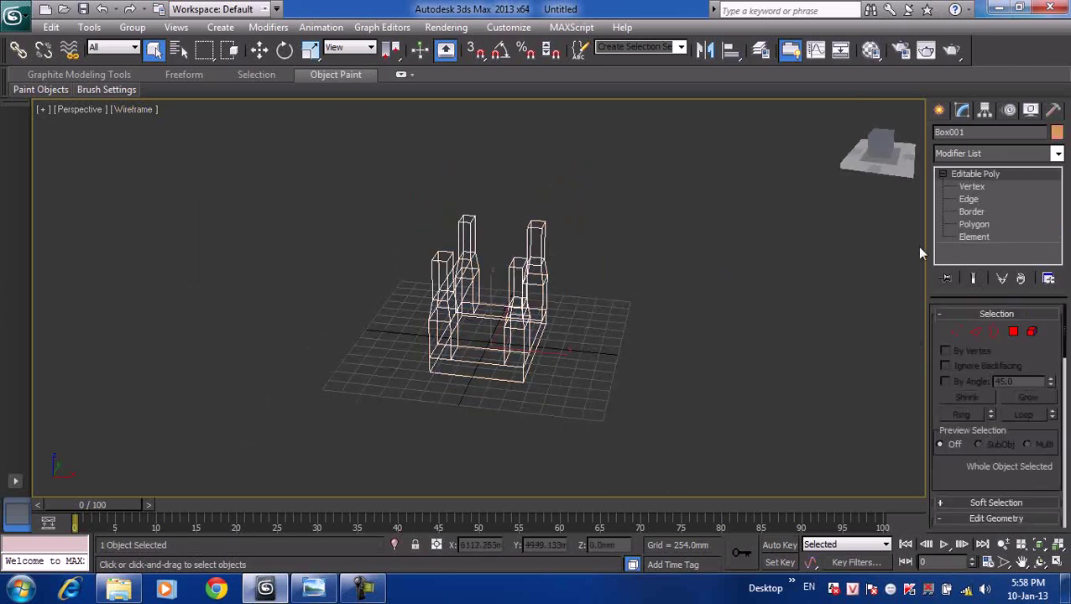
{"action": "left_click", "coordinate": [967, 225]}
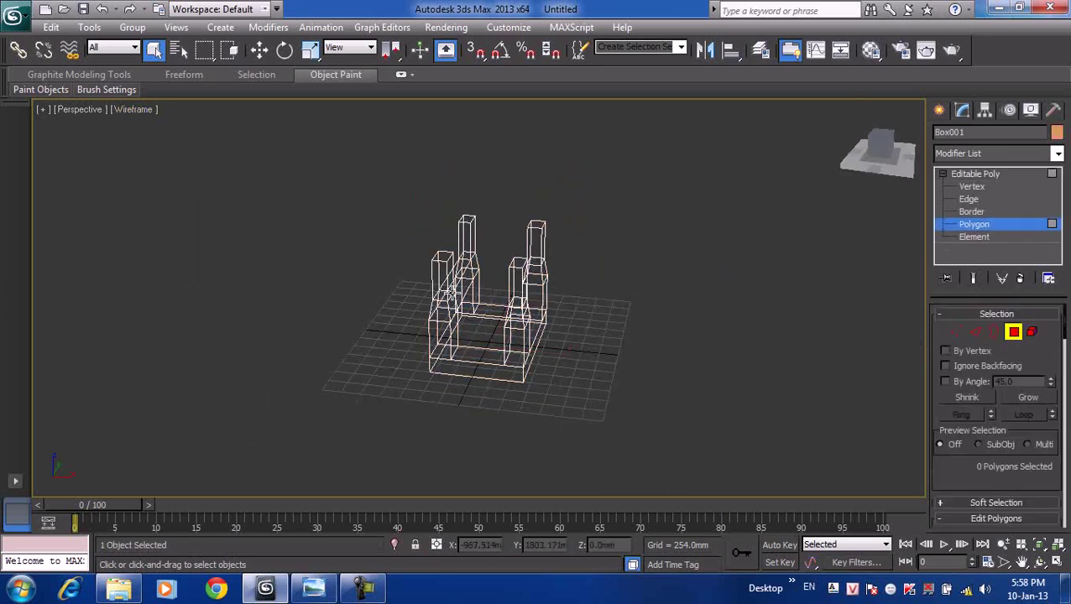
{"action": "scroll", "coordinate": [453, 314], "scroll_direction": "up", "scroll_amount": 3}
- Bridge the facing inner polygons of the left and right posts into a rail block
{"action": "left_click", "coordinate": [402, 299]}
{"action": "mouse_move", "coordinate": [471, 342]}
{"action": "middle_mouse_down", "text": "alt"}
{"action": "mouse_move", "coordinate": [530, 336]}
{"action": "mouse_move", "coordinate": [502, 334]}
{"action": "middle_mouse_up", "text": "alt"}
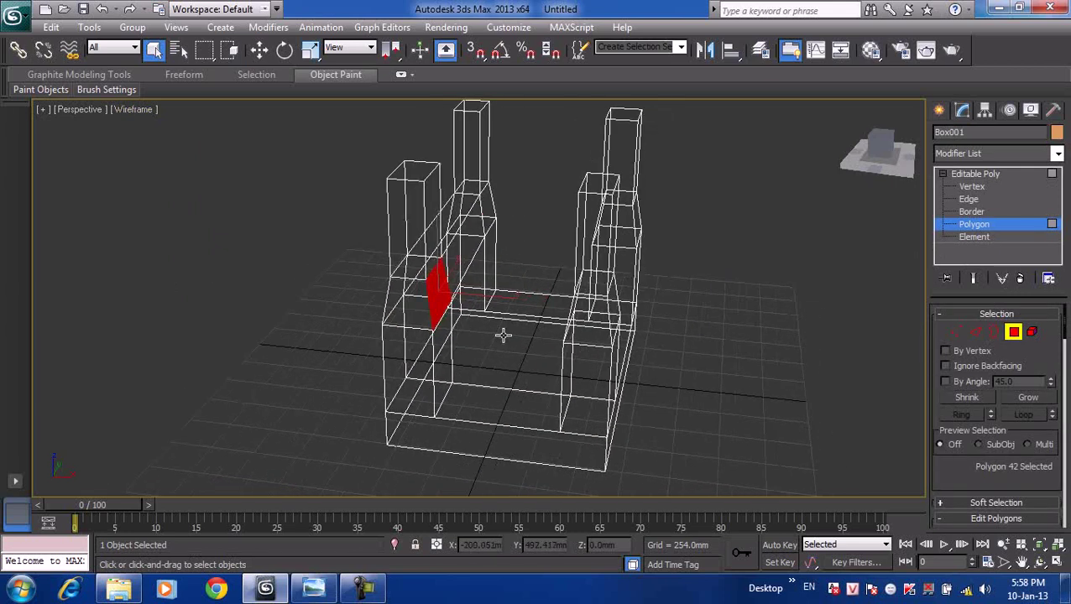
{"action": "left_click", "coordinate": [1039, 561]}
{"action": "left_click_drag", "start_coordinate": [592, 353], "coordinate": [619, 353]}
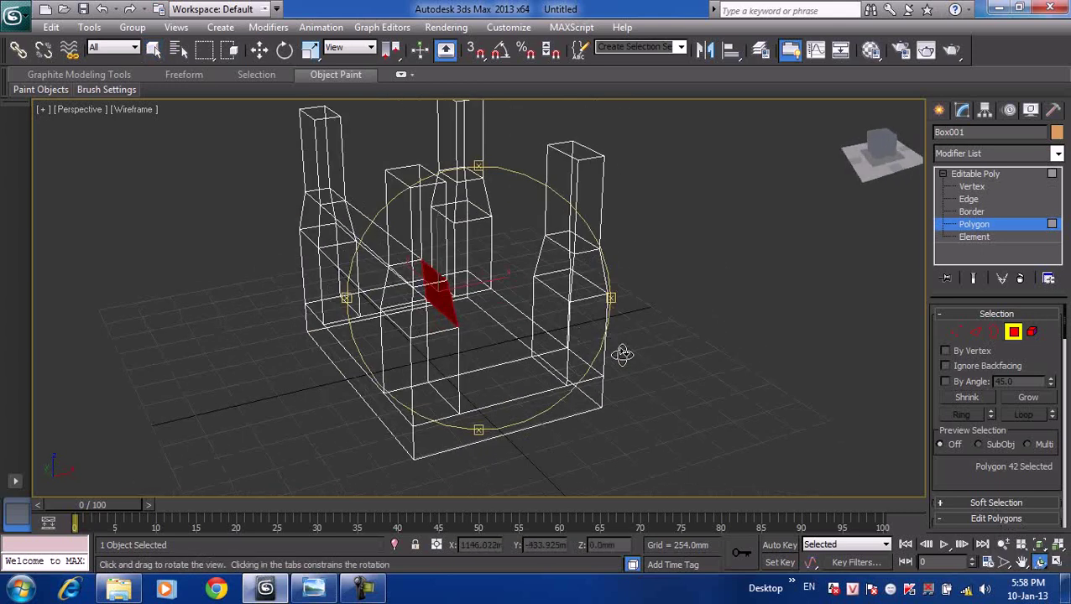
{"action": "right_click", "coordinate": [565, 293]}
{"action": "left_click", "coordinate": [550, 263], "text": "ctrl"}
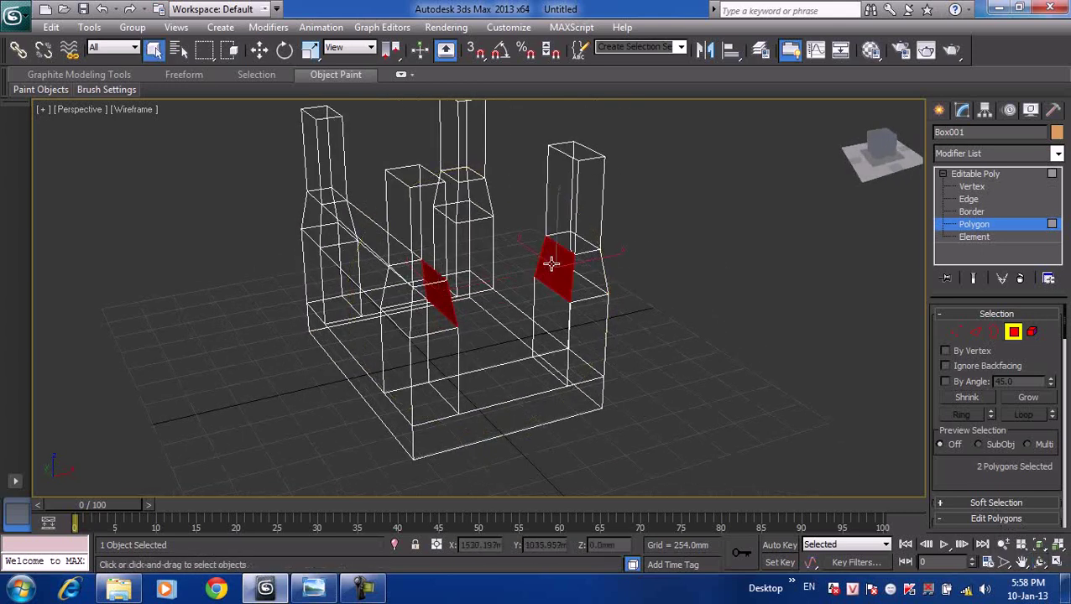
{"action": "scroll", "coordinate": [974, 474], "scroll_direction": "down", "scroll_amount": 2}
{"action": "scroll", "coordinate": [982, 457], "scroll_direction": "down", "scroll_amount": 2}
{"action": "scroll", "coordinate": [991, 445], "scroll_direction": "down", "scroll_amount": 1}
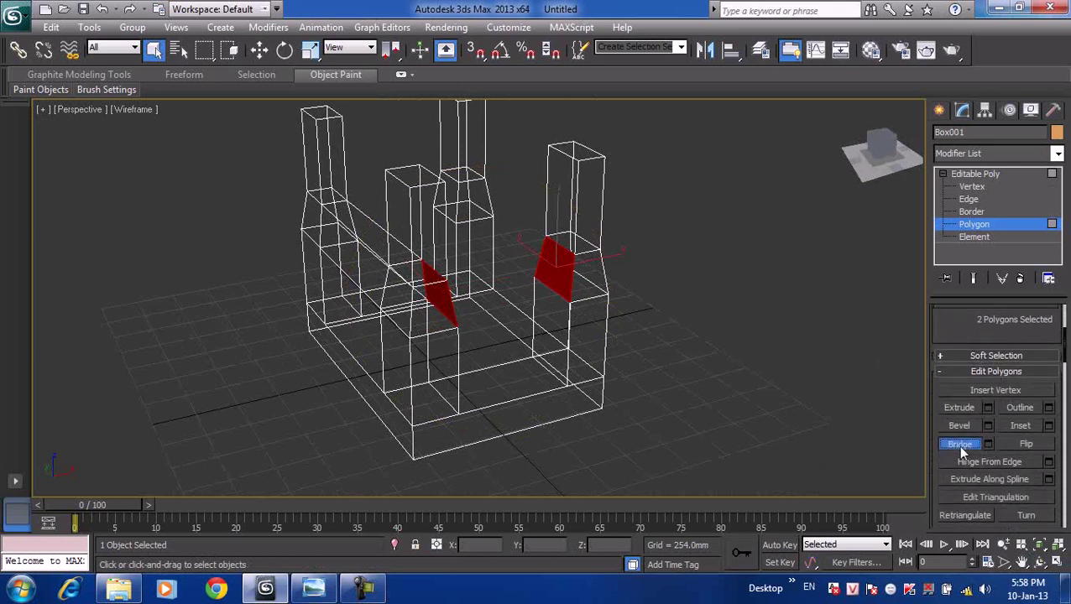
{"action": "left_click", "coordinate": [960, 445]}
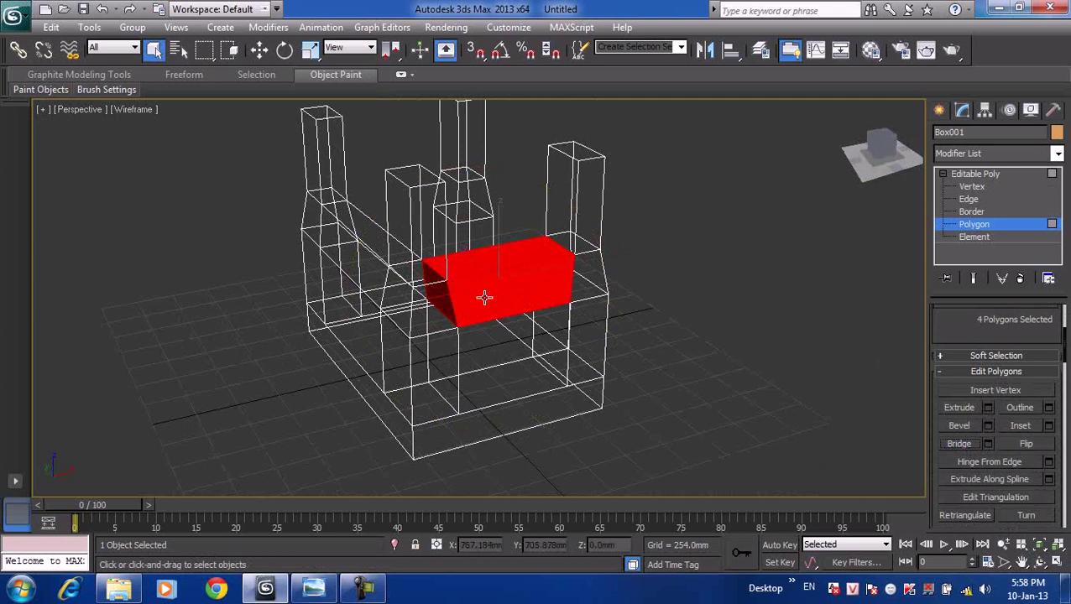
- Clear the selection, reset the scene without saving, and maximize the Perspective viewport
{"action": "left_click", "coordinate": [65, 197]}
{"action": "left_click", "coordinate": [218, 174]}
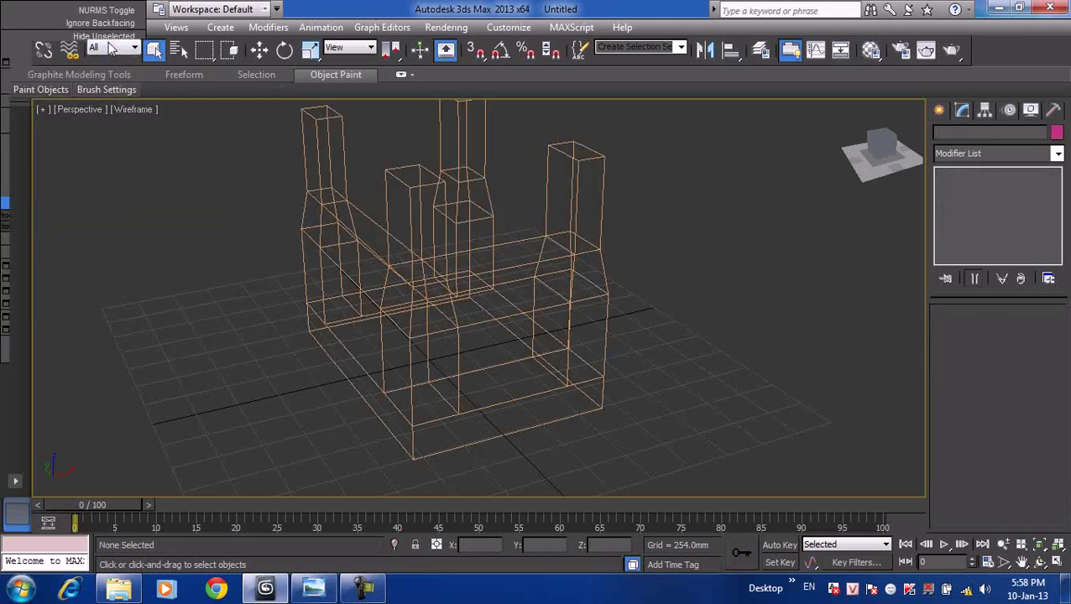
{"action": "left_click", "coordinate": [18, 20]}
{"action": "left_click", "coordinate": [46, 88]}
{"action": "left_click", "coordinate": [546, 345]}
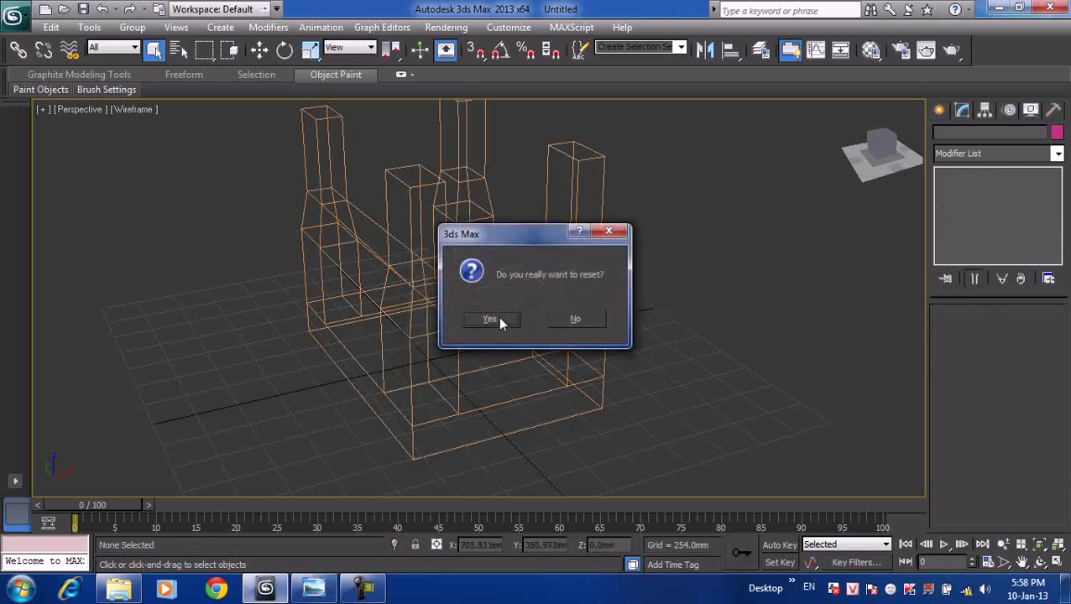
{"action": "left_click", "coordinate": [495, 317]}
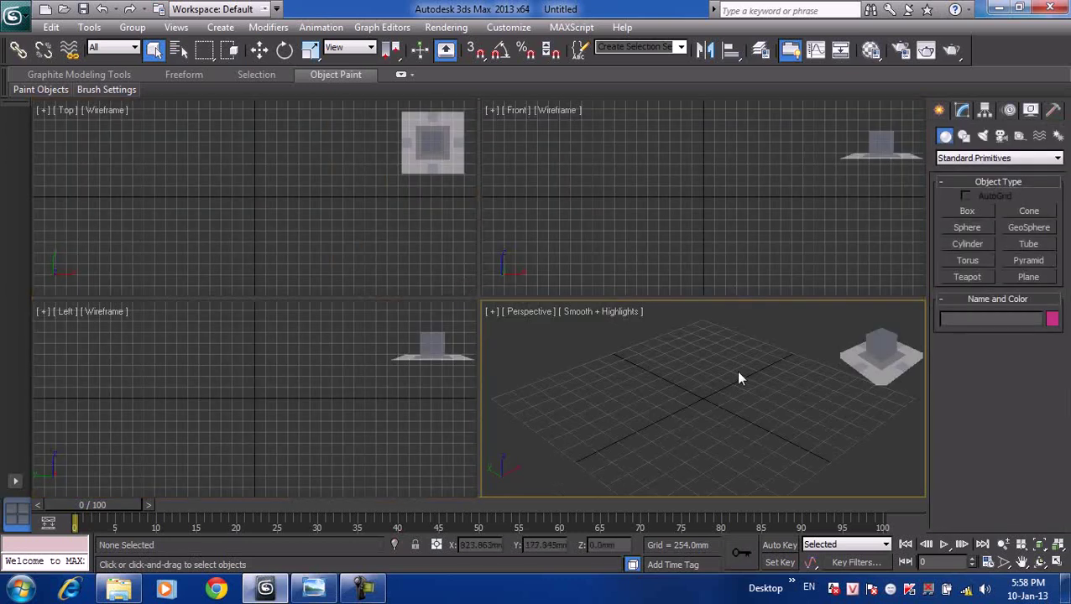
{"action": "key", "text": "alt+w"}
- Draw a box and set its Length 1000, Width 600 and Height 40 mm
{"action": "left_click", "coordinate": [967, 211]}
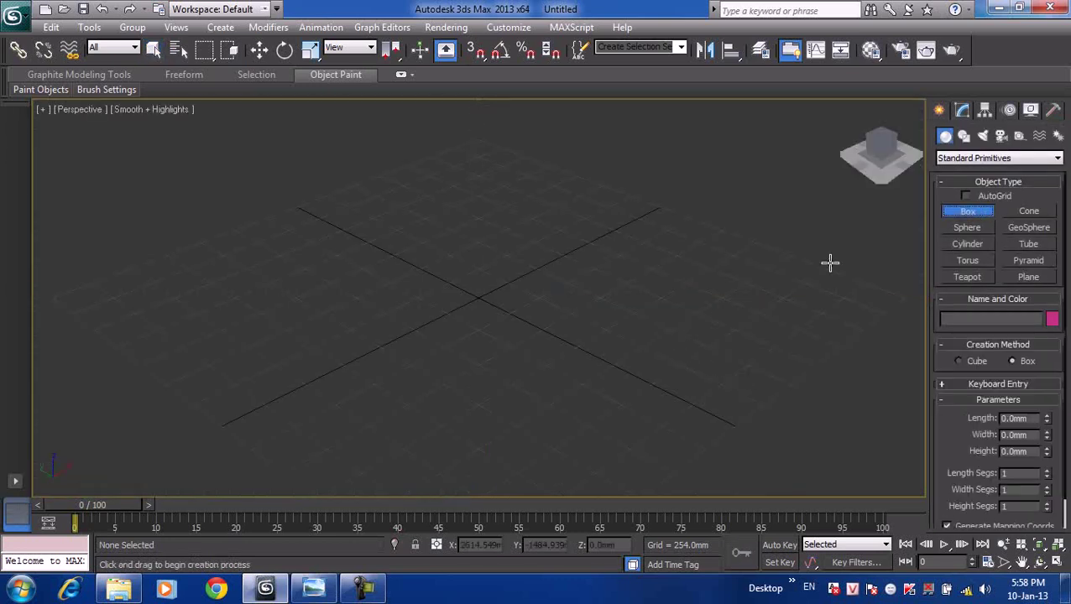
{"action": "mouse_move", "coordinate": [434, 243]}
{"action": "left_mouse_down"}
{"action": "mouse_move", "coordinate": [573, 437]}
{"action": "mouse_move", "coordinate": [538, 411]}
{"action": "left_mouse_up"}
{"action": "left_click", "coordinate": [545, 389]}
{"action": "double_click", "coordinate": [1019, 418]}
{"action": "type", "text": "1"}
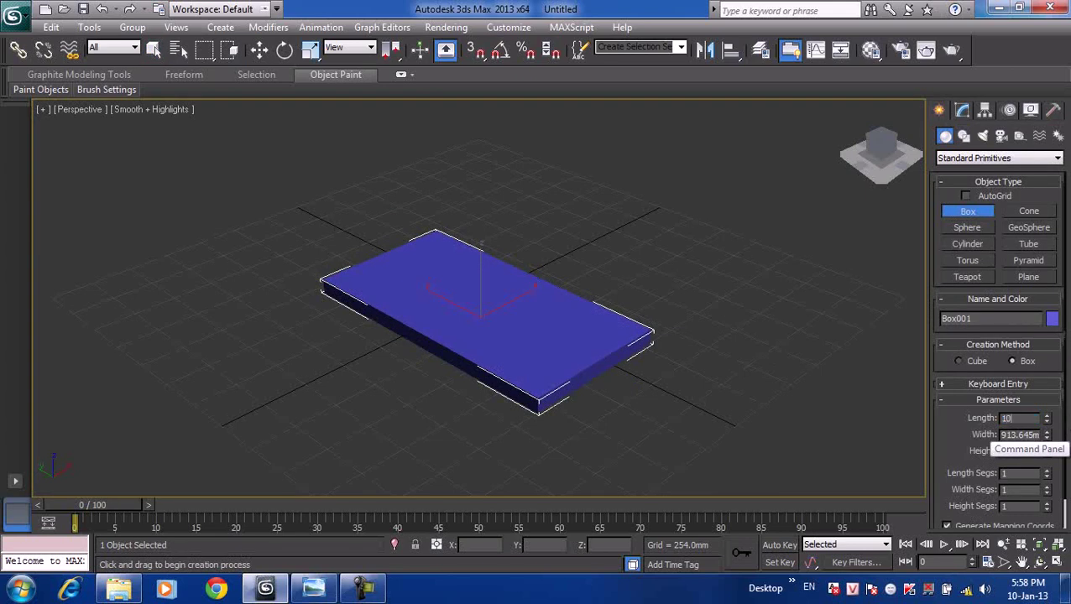
{"action": "type", "text": "00"}
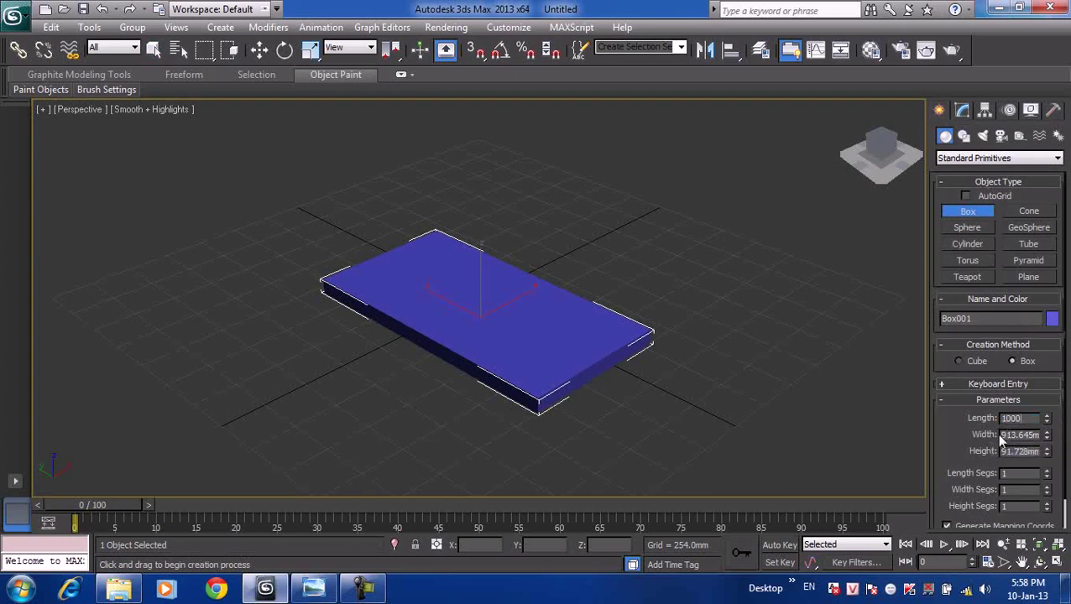
{"action": "key", "text": "Tab"}
{"action": "type", "text": "6"}
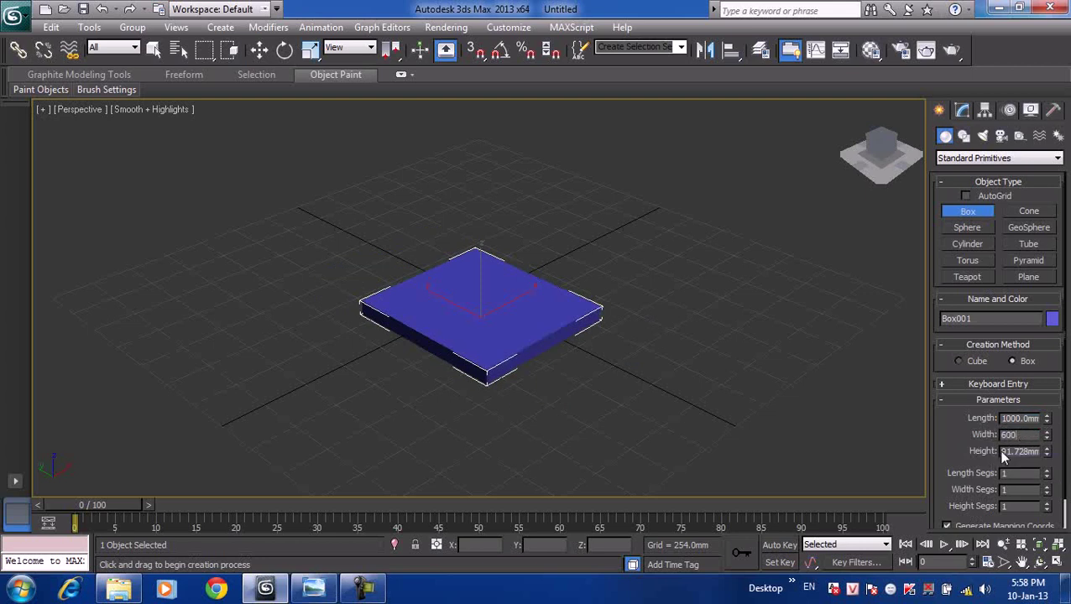
{"action": "key", "text": "Tab"}
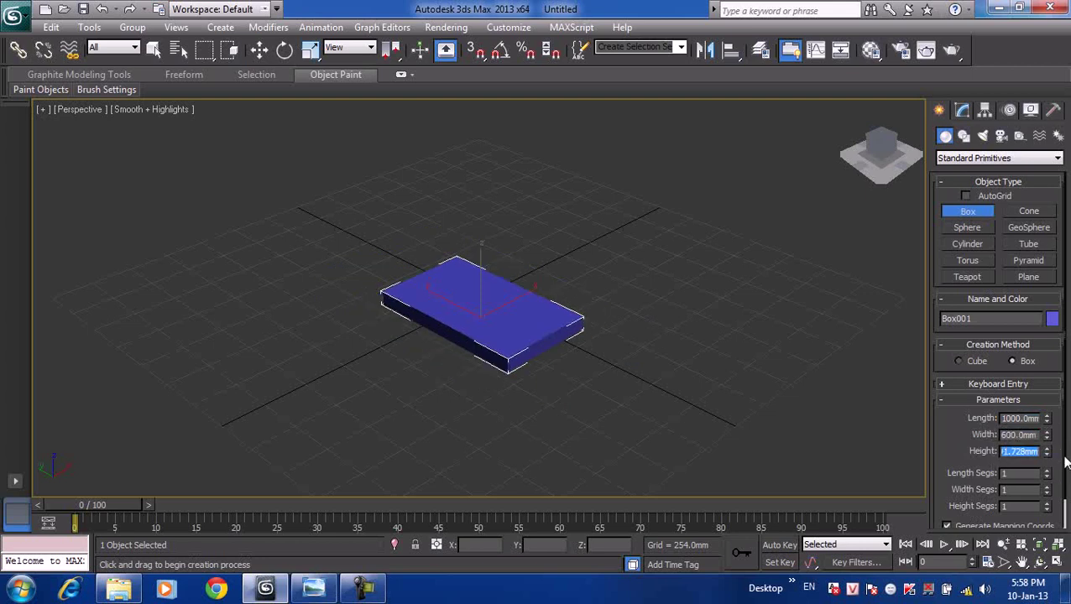
{"action": "type", "text": "1"}
{"action": "key", "text": "Tab"}
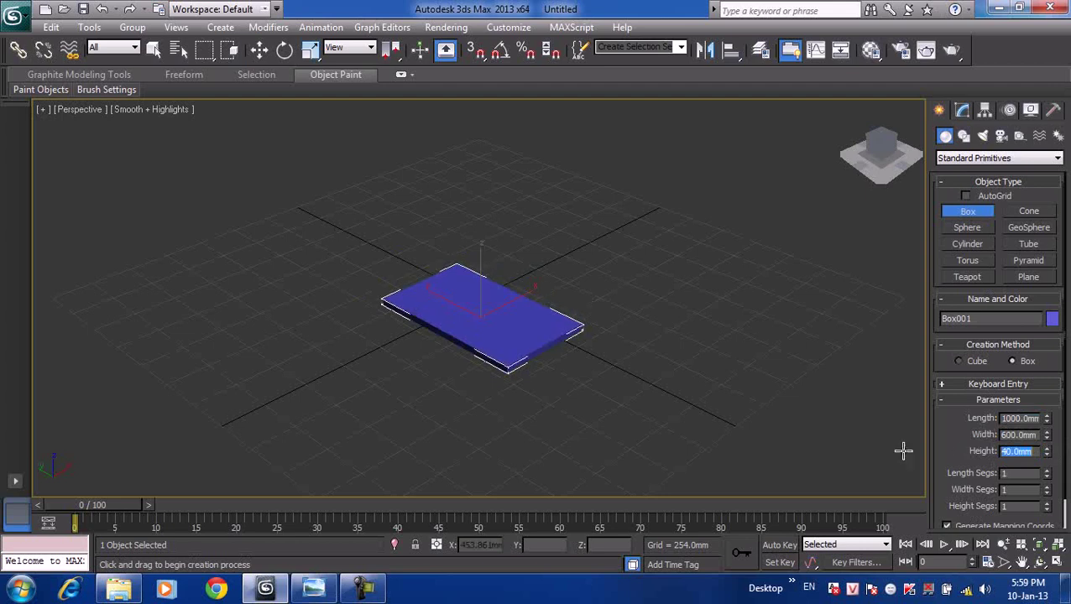
{"action": "scroll", "coordinate": [533, 378], "scroll_direction": "up", "scroll_amount": 2}
{"action": "scroll", "coordinate": [533, 377], "scroll_direction": "up", "scroll_amount": 2}
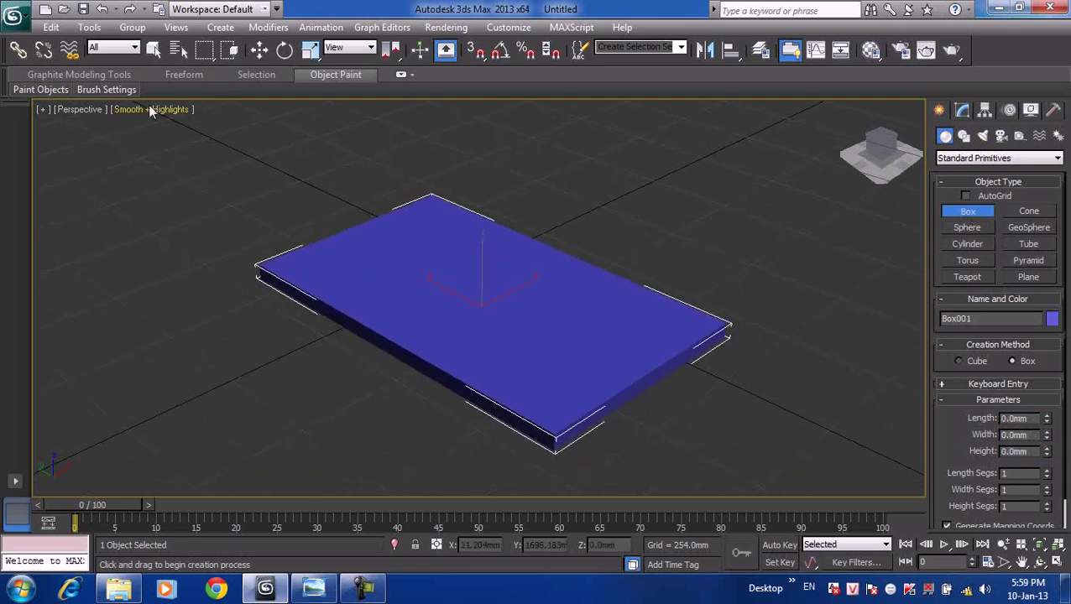
- Convert the box to Editable Poly and show the viewport in wireframe
{"action": "right_click", "coordinate": [358, 256]}
{"action": "right_click", "coordinate": [430, 309]}
{"action": "mouse_move", "coordinate": [495, 455]}
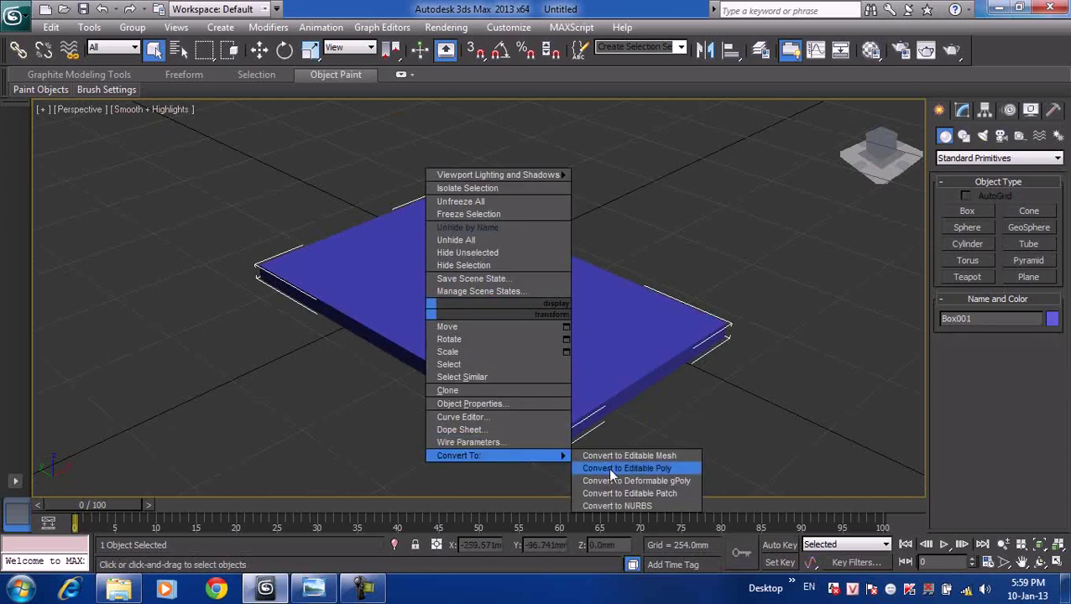
{"action": "left_click", "coordinate": [608, 466]}
{"action": "left_click", "coordinate": [161, 109]}
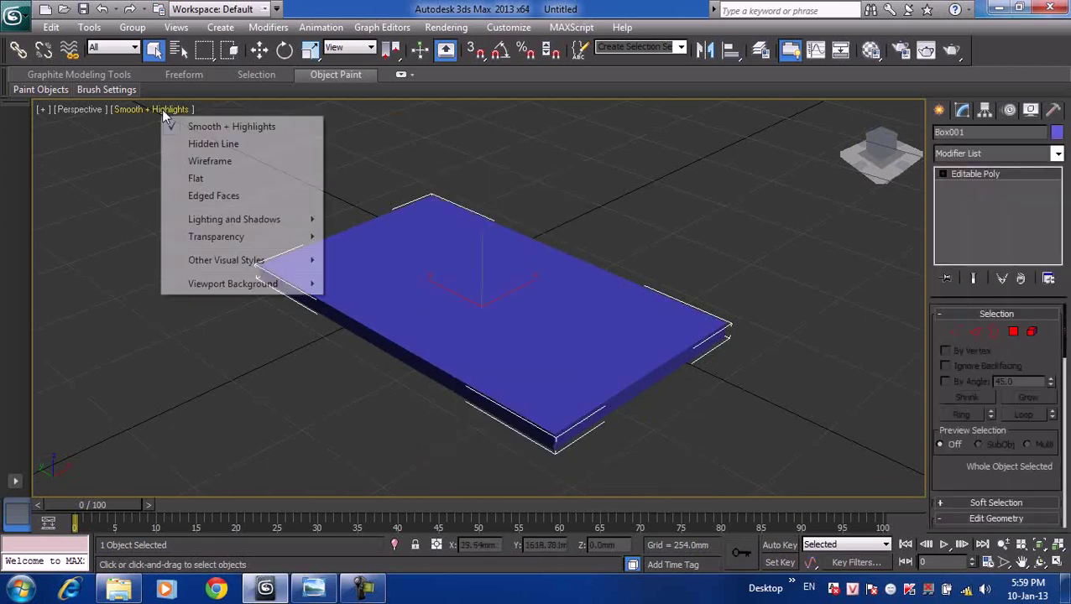
{"action": "left_click", "coordinate": [210, 161]}
{"action": "middle_click_drag", "start_coordinate": [519, 306], "coordinate": [500, 295]}
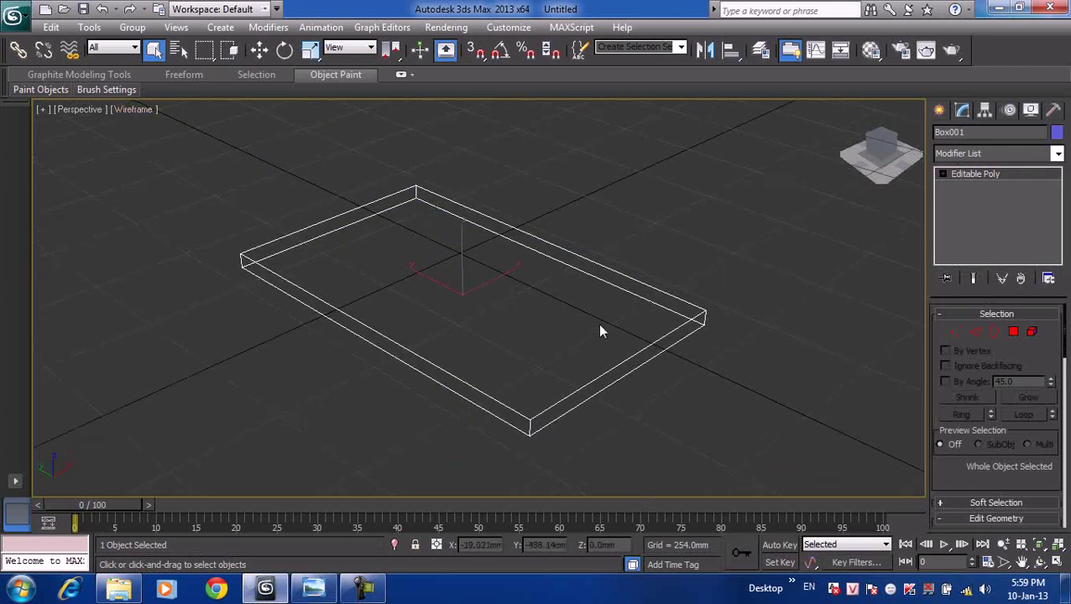
- Connect the two long top edges with new edges at pinch 20 and slide 0
{"action": "left_click", "coordinate": [976, 332]}
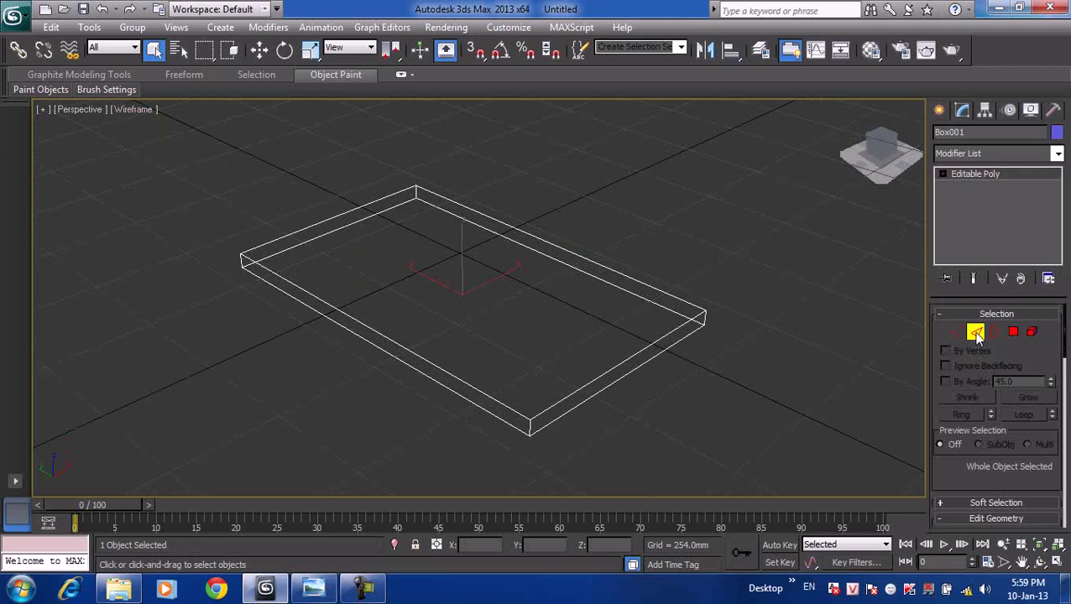
{"action": "left_click", "coordinate": [372, 203]}
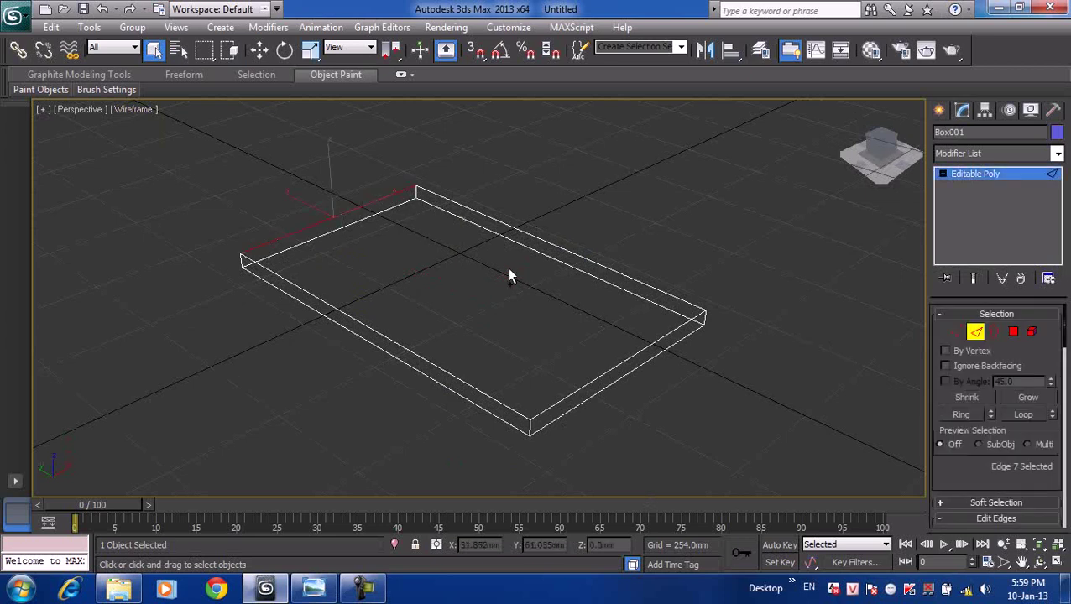
{"action": "left_click", "coordinate": [622, 361], "text": "ctrl"}
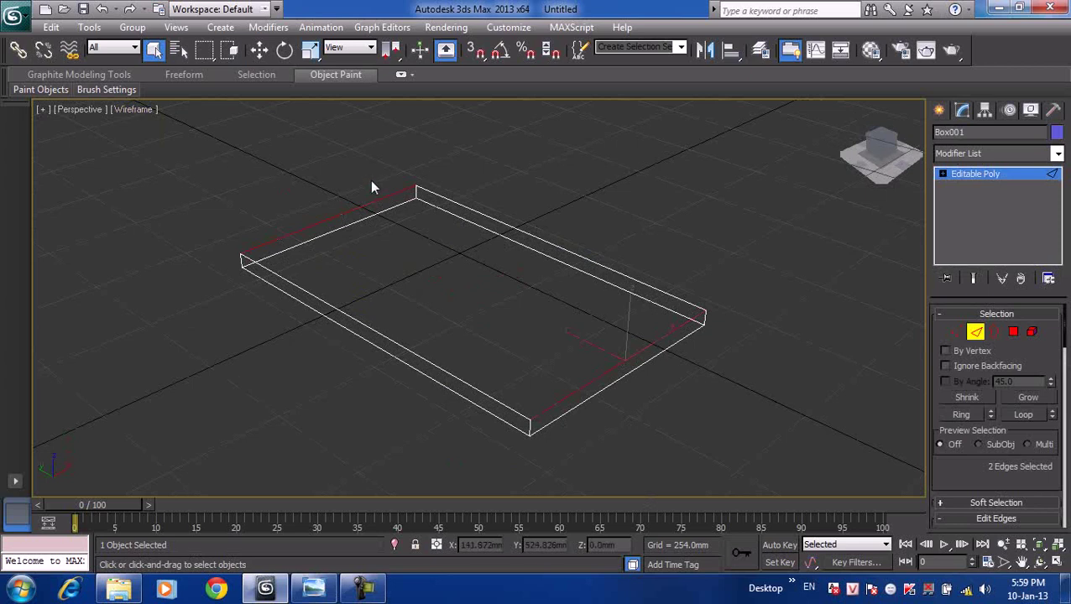
{"action": "mouse_move", "coordinate": [984, 462]}
{"action": "left_mouse_down"}
{"action": "mouse_move", "coordinate": [965, 369]}
{"action": "mouse_move", "coordinate": [998, 291]}
{"action": "left_mouse_up"}
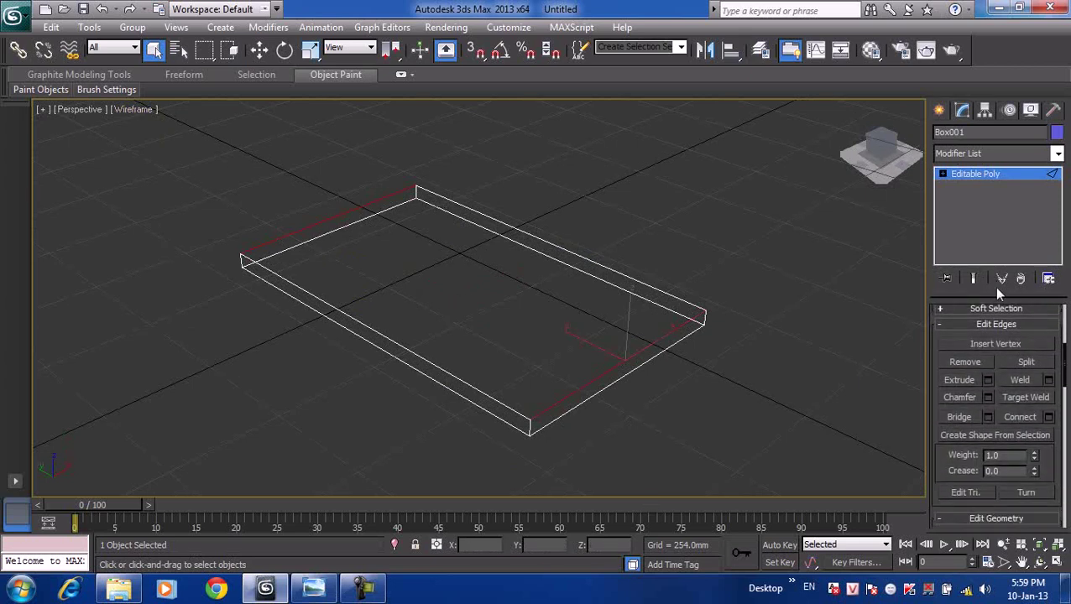
{"action": "left_click", "coordinate": [1054, 418]}
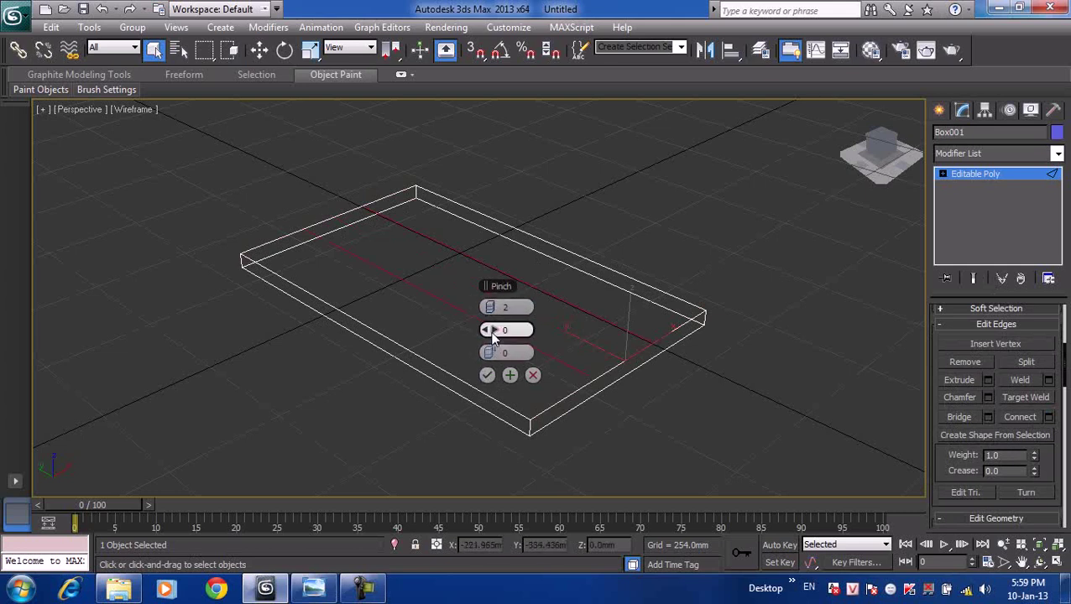
{"action": "mouse_move", "coordinate": [493, 333]}
{"action": "left_mouse_down"}
{"action": "mouse_move", "coordinate": [586, 307]}
{"action": "mouse_move", "coordinate": [471, 341]}
{"action": "mouse_move", "coordinate": [557, 320]}
{"action": "left_mouse_up"}
{"action": "mouse_move", "coordinate": [491, 352]}
{"action": "left_mouse_down"}
{"action": "mouse_move", "coordinate": [475, 368]}
{"action": "mouse_move", "coordinate": [487, 366]}
{"action": "left_mouse_up"}
{"action": "type", "text": "0"}
{"action": "key", "text": "Return"}
{"action": "left_click", "coordinate": [486, 375]}
- Select the new middle edge and the front long edge to preview a 2-segment connection
{"action": "left_click", "coordinate": [669, 228]}
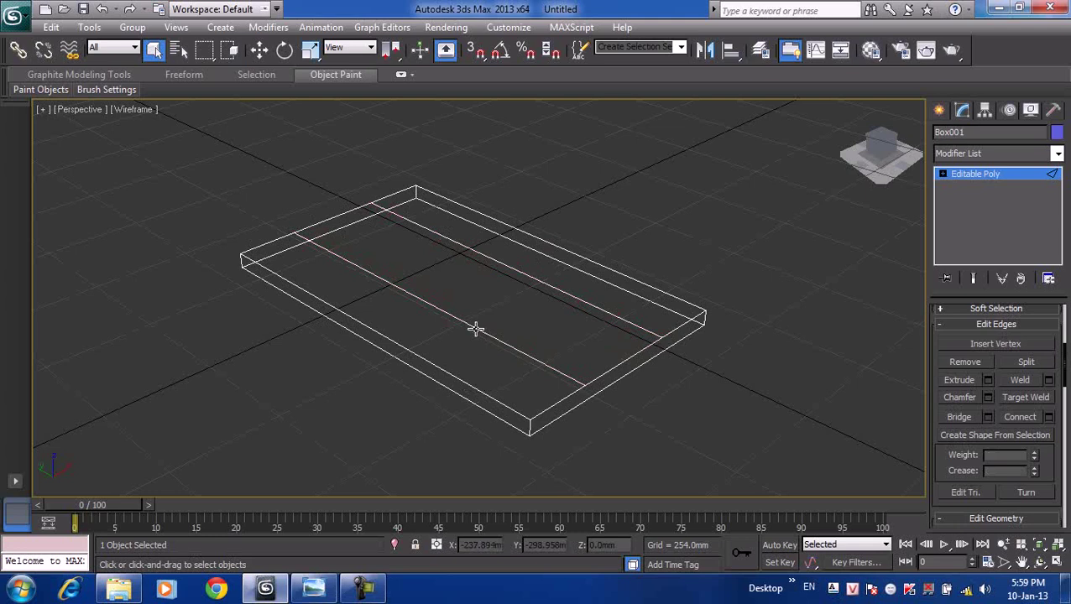
{"action": "left_click", "coordinate": [505, 344]}
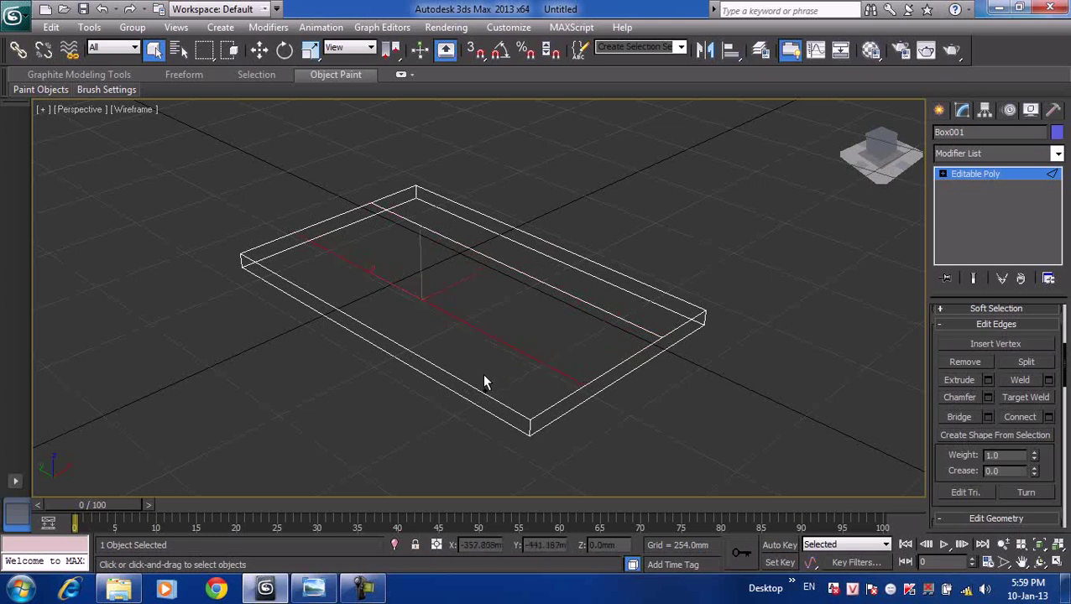
{"action": "left_click", "coordinate": [470, 386], "text": "ctrl"}
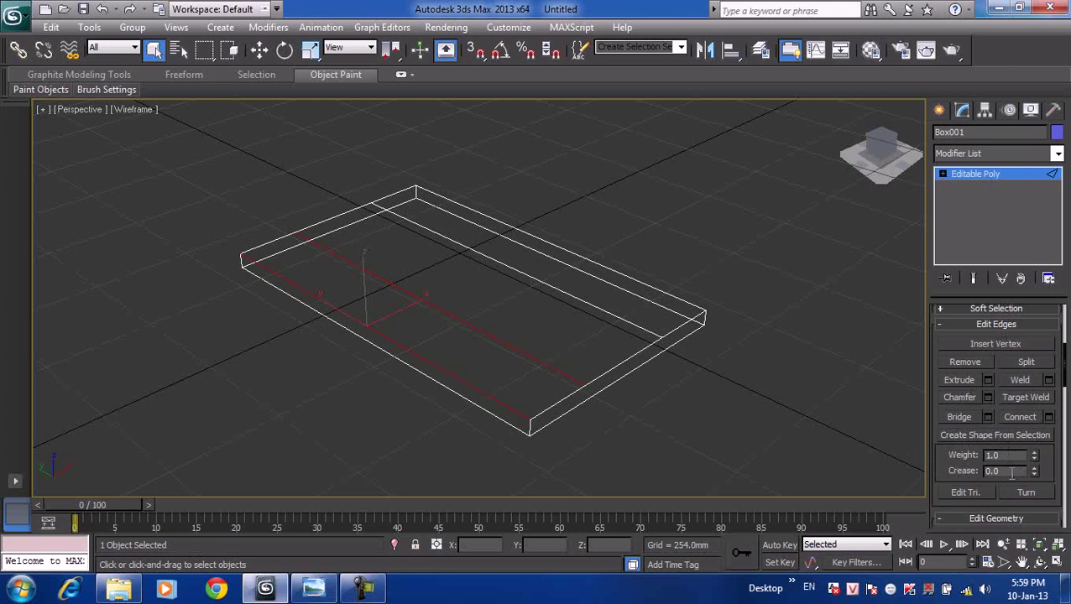
{"action": "left_click", "coordinate": [1048, 417]}
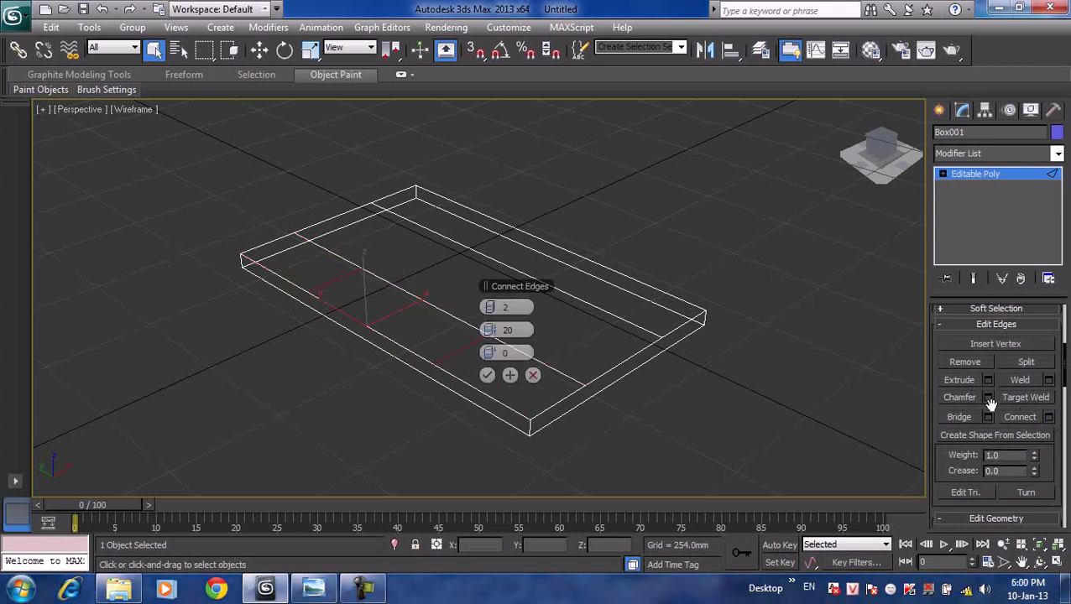
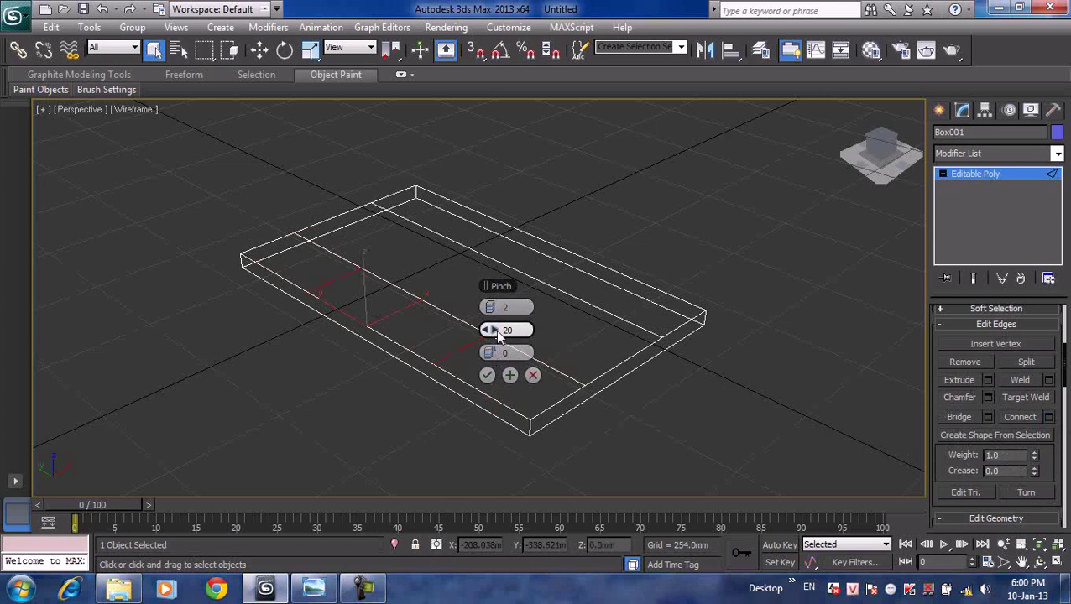
- Apply the pinched edge connection, then select the back and inner top edges of the box
{"action": "mouse_move", "coordinate": [495, 330]}
{"action": "left_mouse_down"}
{"action": "mouse_move", "coordinate": [592, 327]}
{"action": "mouse_move", "coordinate": [567, 328]}
{"action": "mouse_move", "coordinate": [581, 330]}
{"action": "left_mouse_up"}
{"action": "left_click", "coordinate": [487, 375]}
{"action": "left_click", "coordinate": [488, 223]}
{"action": "left_click", "coordinate": [475, 252], "text": "ctrl"}
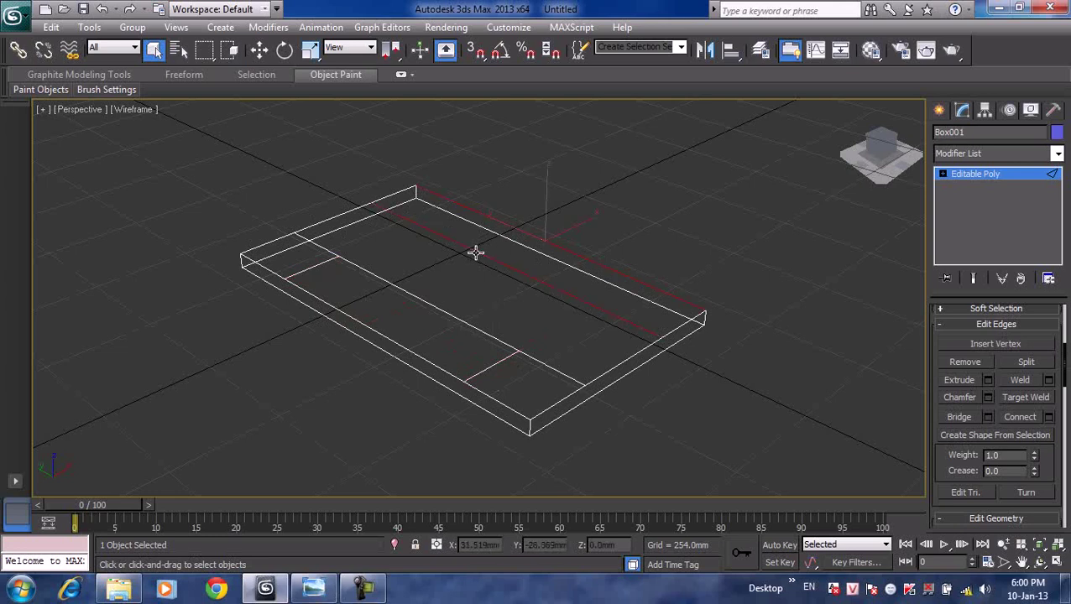
- Connect the two selected edges with 2 segments and clear the edge selection
{"action": "left_click", "coordinate": [1049, 417]}
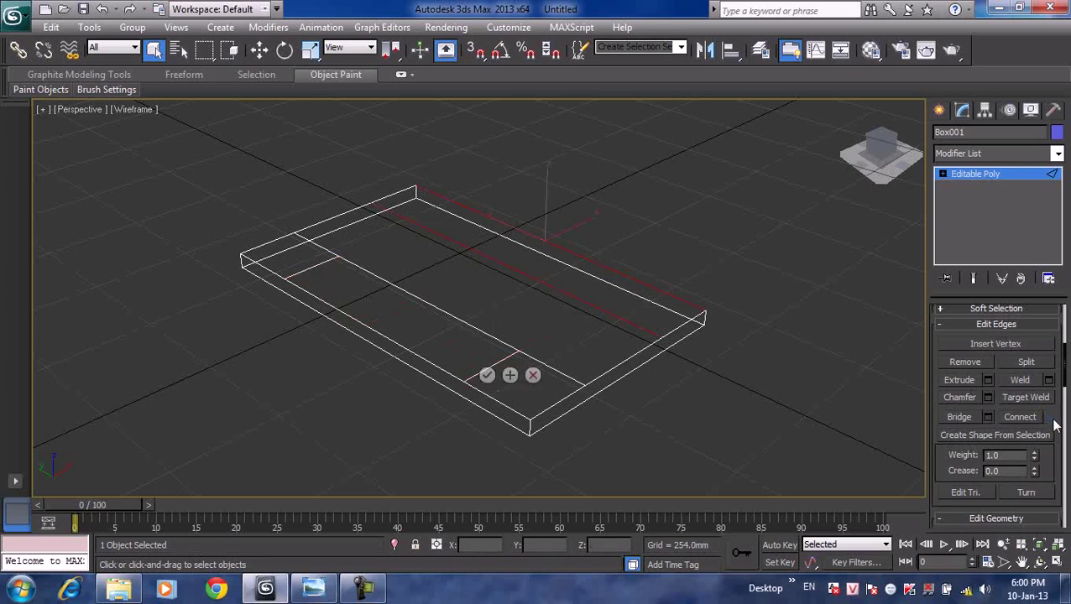
{"action": "left_click", "coordinate": [487, 375]}
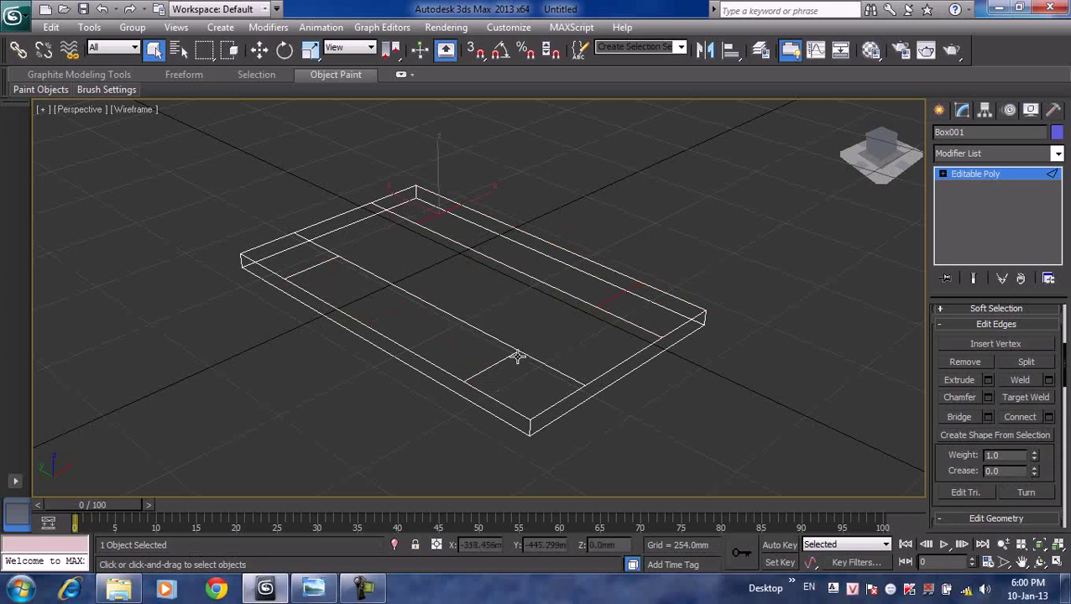
{"action": "left_click", "coordinate": [671, 206]}
{"action": "middle_click_drag", "start_coordinate": [655, 228], "coordinate": [662, 252]}
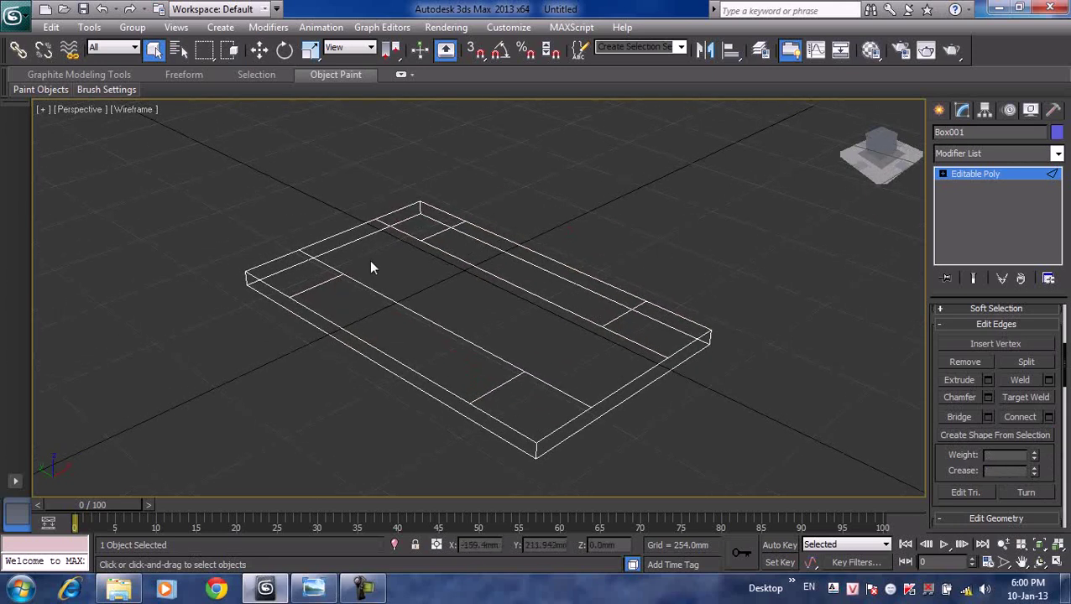
- Switch to Polygon mode and select the four corner square patches of Box001
{"action": "left_click", "coordinate": [964, 173]}
{"action": "left_click", "coordinate": [1000, 335]}
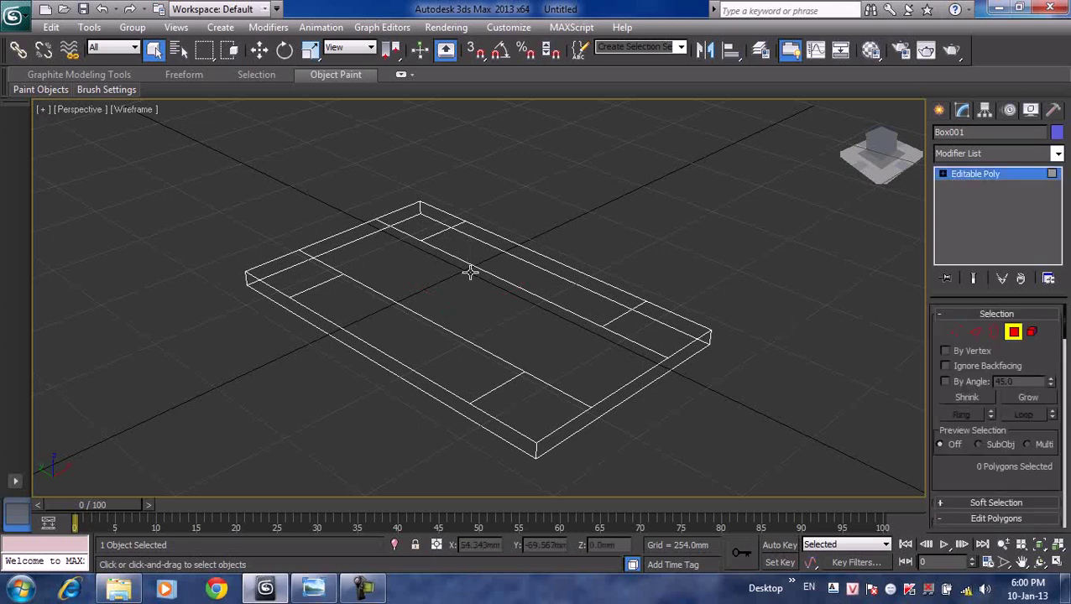
{"action": "left_click", "coordinate": [311, 275]}
{"action": "left_click", "coordinate": [431, 224], "text": "ctrl"}
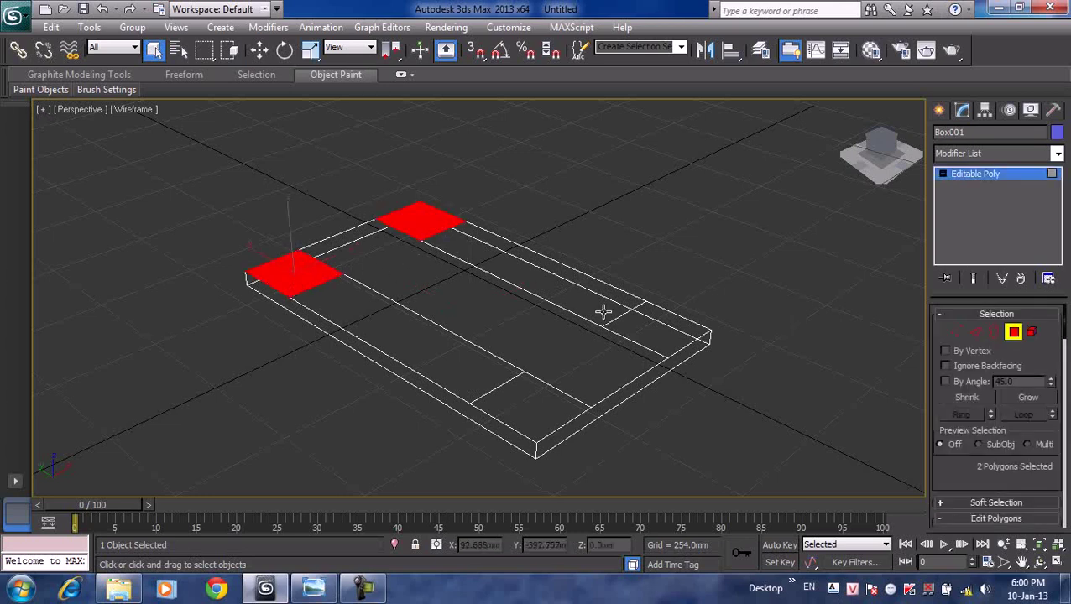
{"action": "left_click", "coordinate": [647, 328], "text": "ctrl"}
{"action": "left_click", "coordinate": [527, 402], "text": "ctrl"}
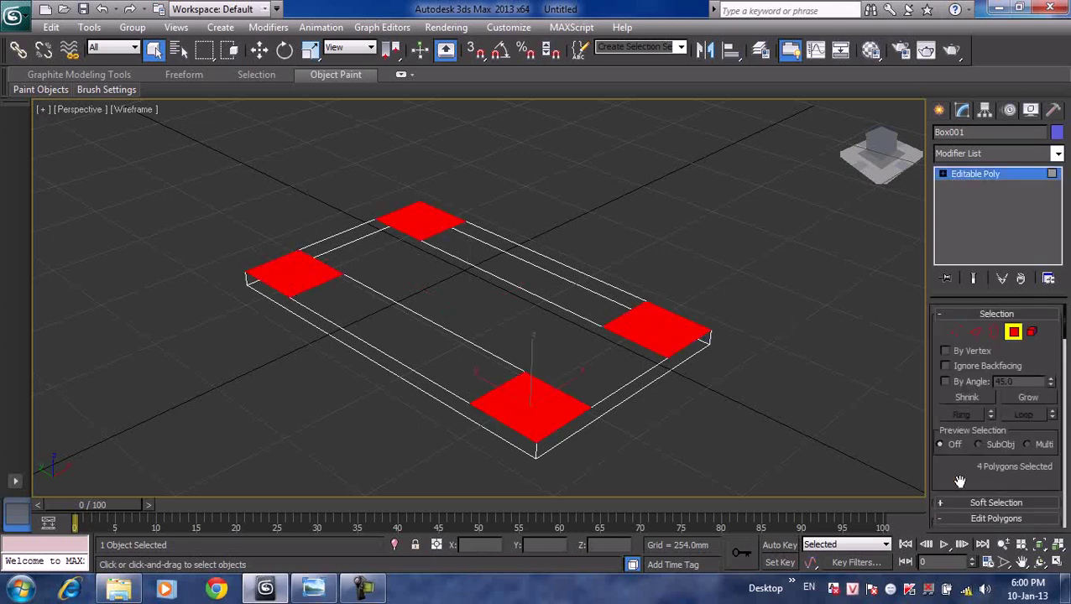
{"action": "left_click_drag", "start_coordinate": [957, 478], "coordinate": [951, 296]}
- Extrude the four selected corner polygons upward by 200mm
{"action": "right_click", "coordinate": [504, 402]}
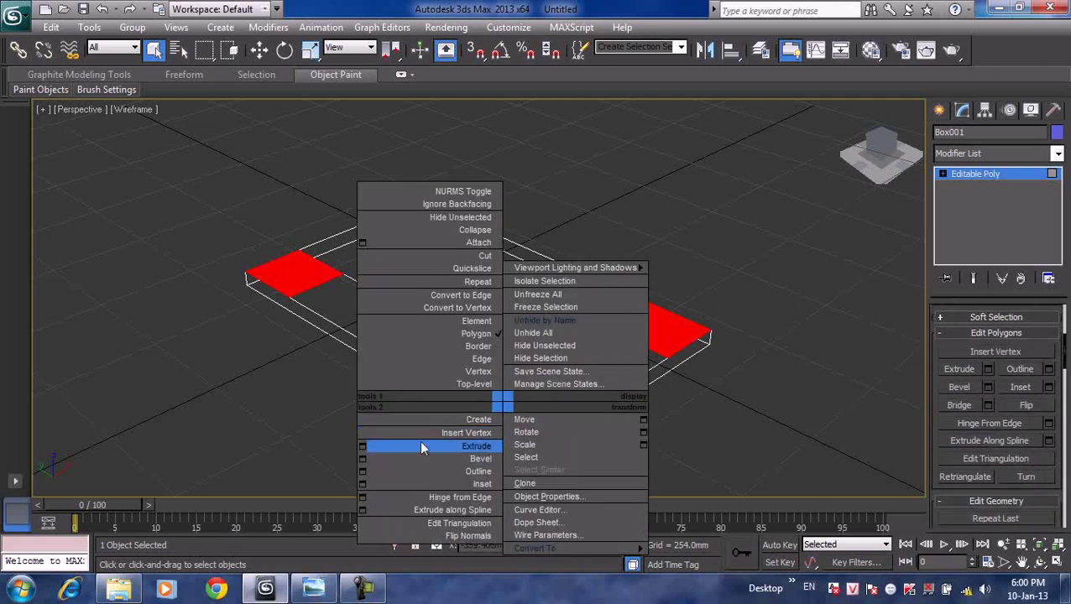
{"action": "left_click", "coordinate": [360, 446]}
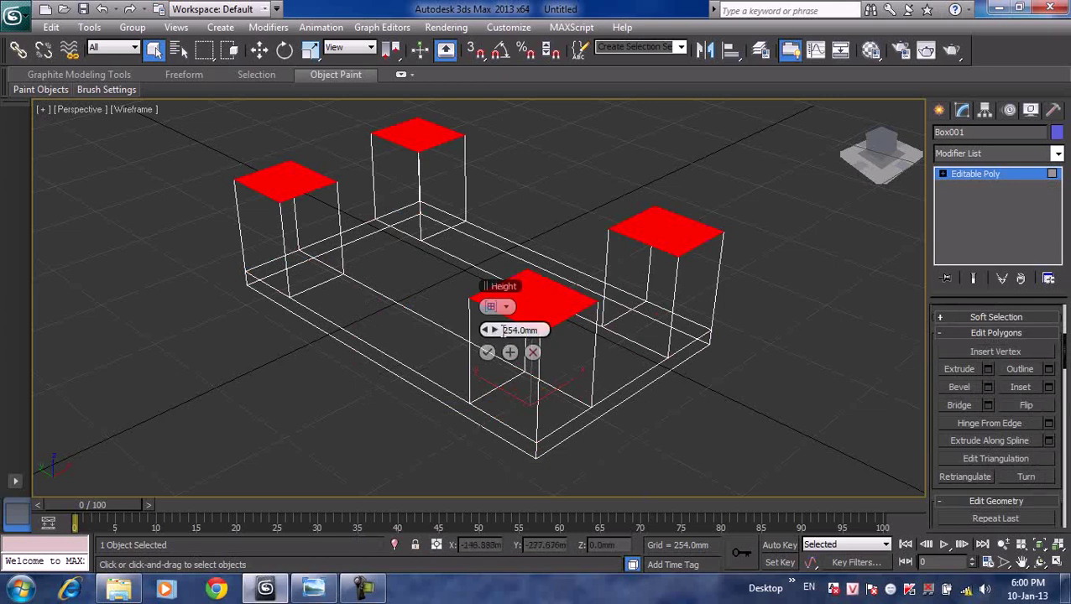
{"action": "left_click_drag", "start_coordinate": [502, 330], "coordinate": [535, 329]}
{"action": "type", "text": "200"}
{"action": "key", "text": "Return"}
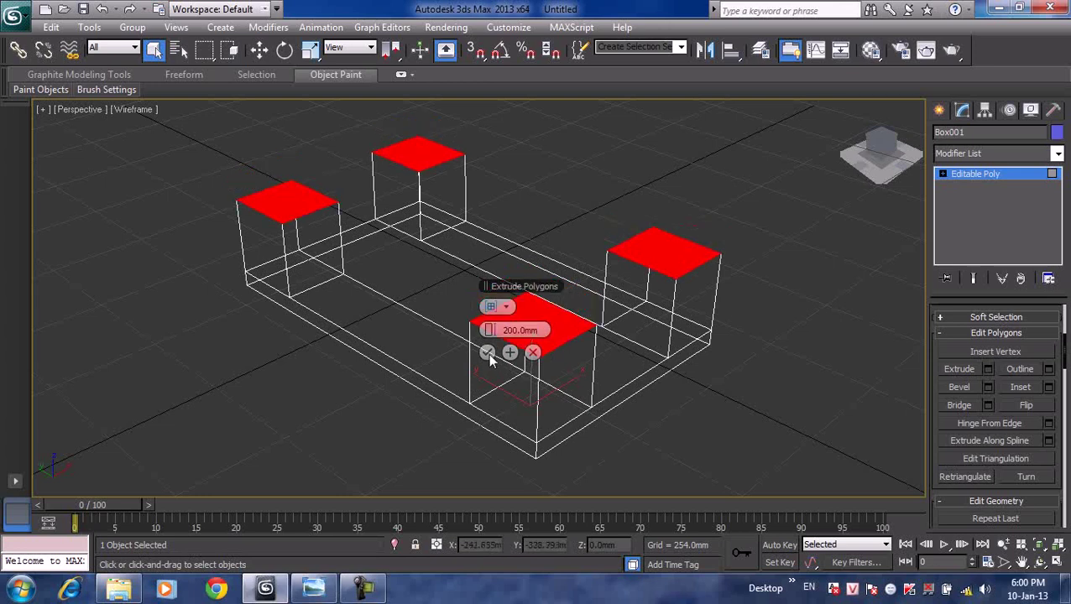
{"action": "left_click", "coordinate": [488, 353]}
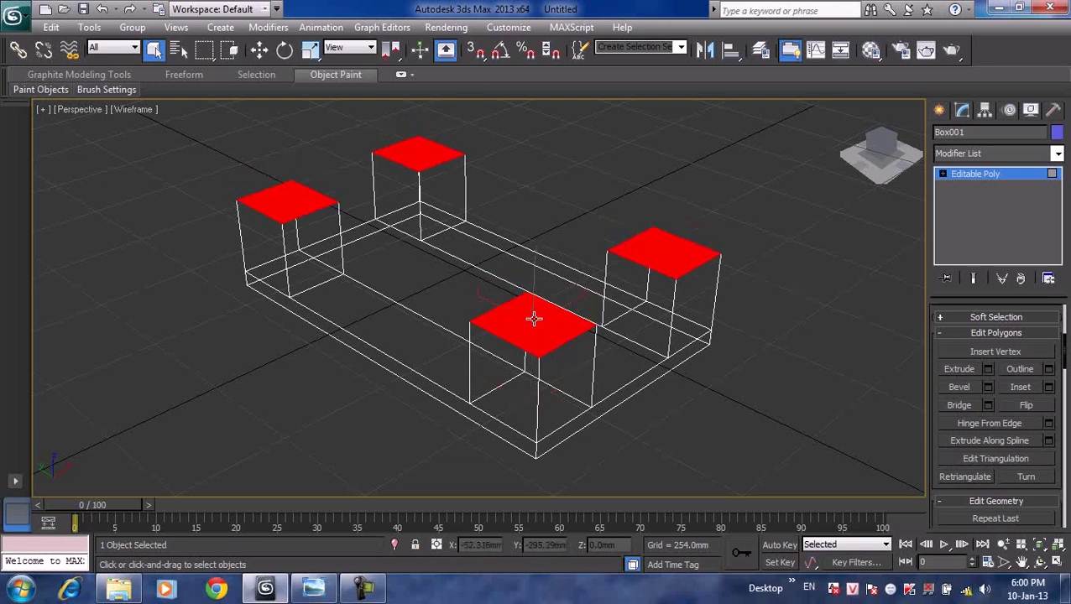
- Bevel the corner column tops with Height 200 and Outline -15
{"action": "right_click", "coordinate": [529, 315]}
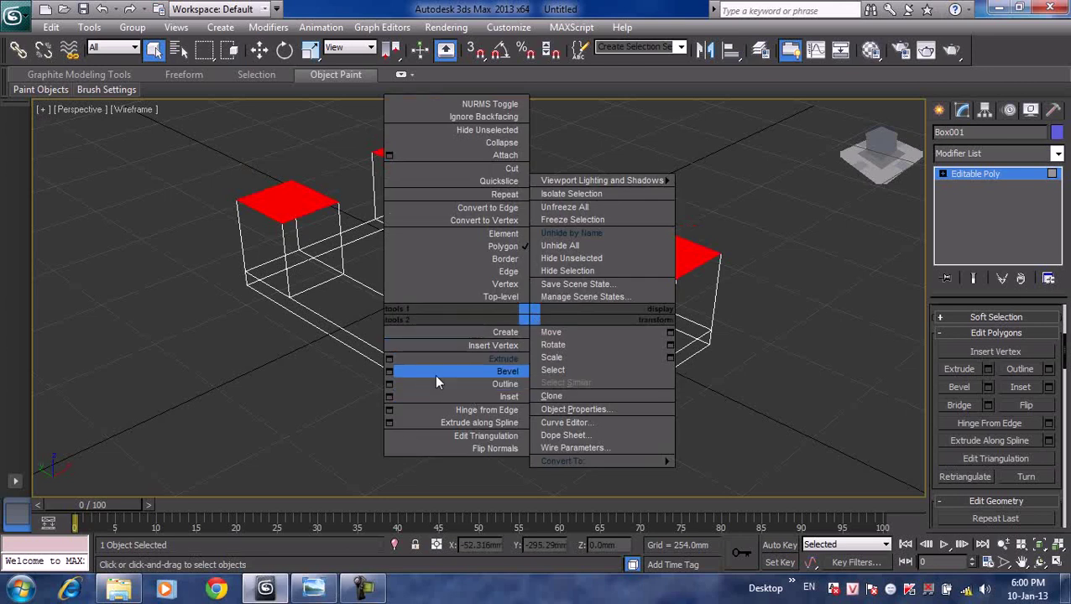
{"action": "left_click", "coordinate": [388, 383]}
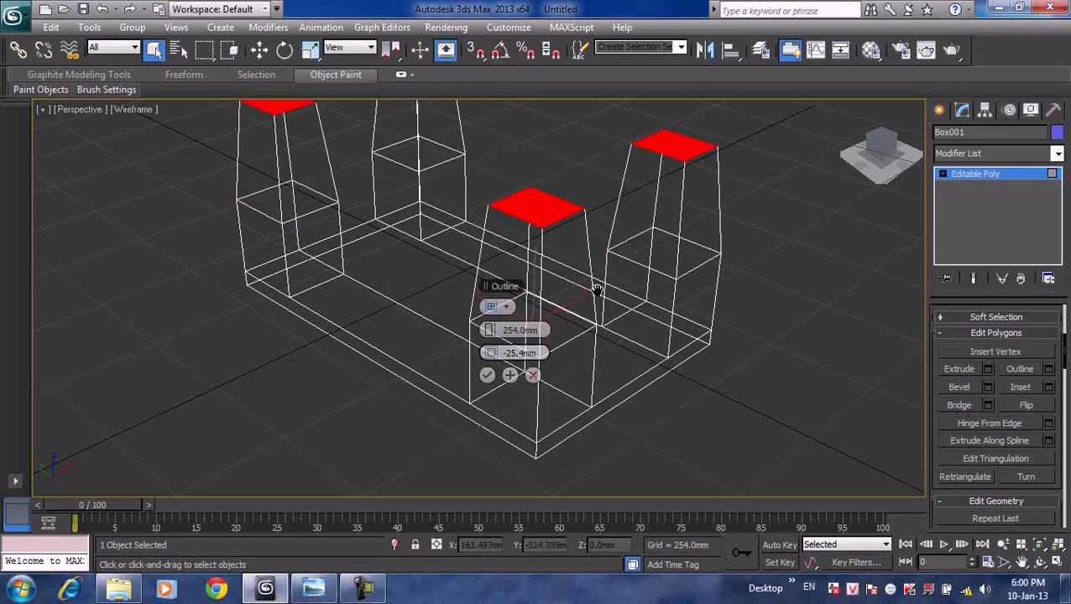
{"action": "middle_click_drag", "start_coordinate": [595, 290], "coordinate": [520, 340], "text": "alt"}
{"action": "left_click", "coordinate": [520, 330]}
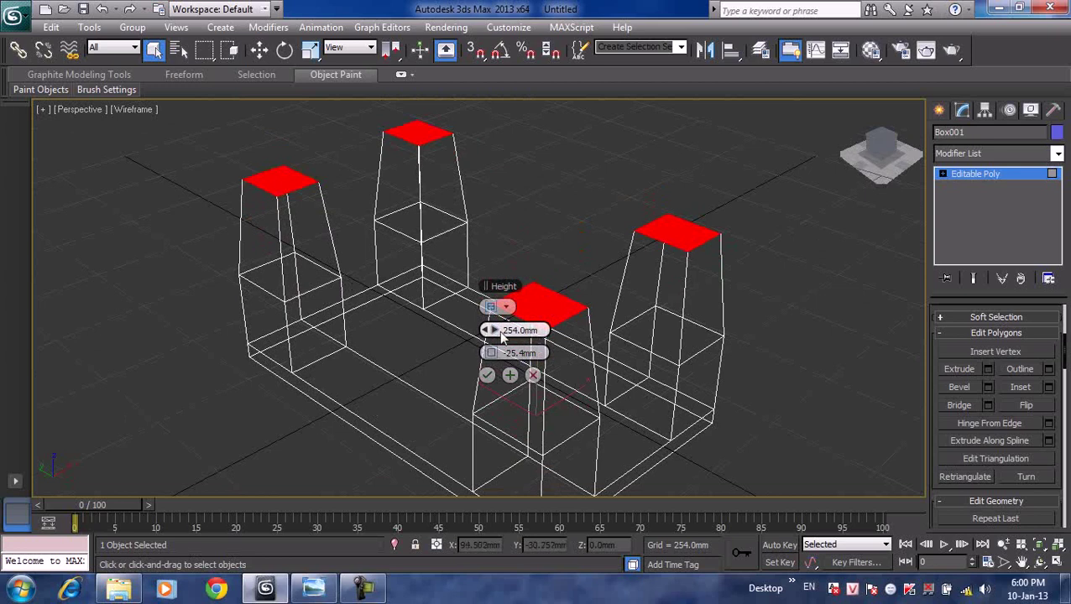
{"action": "type", "text": "200"}
{"action": "left_click", "coordinate": [496, 352]}
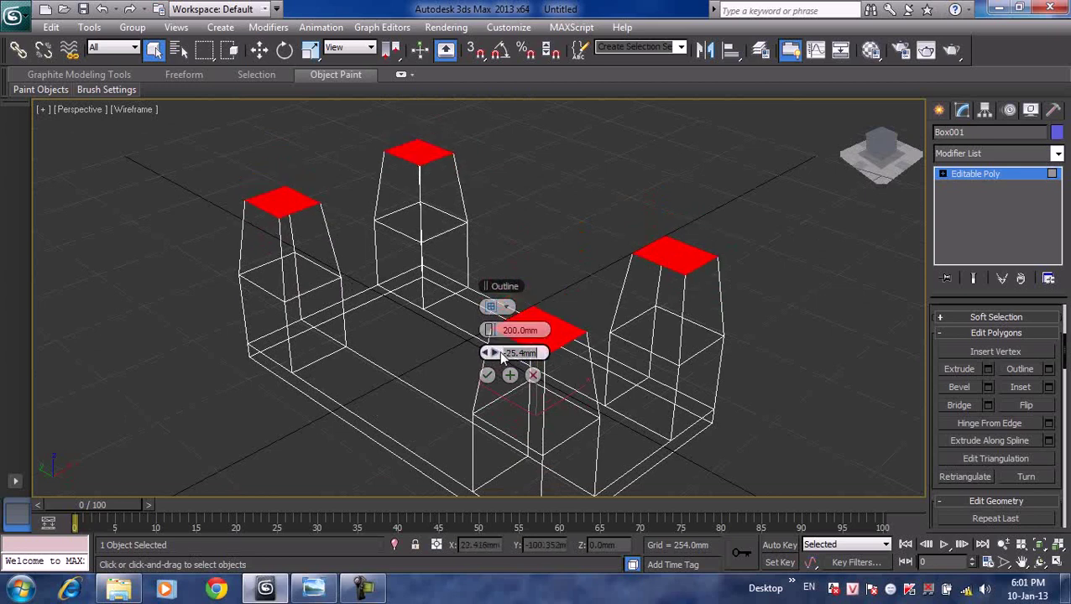
{"action": "left_click_drag", "start_coordinate": [494, 353], "coordinate": [509, 358]}
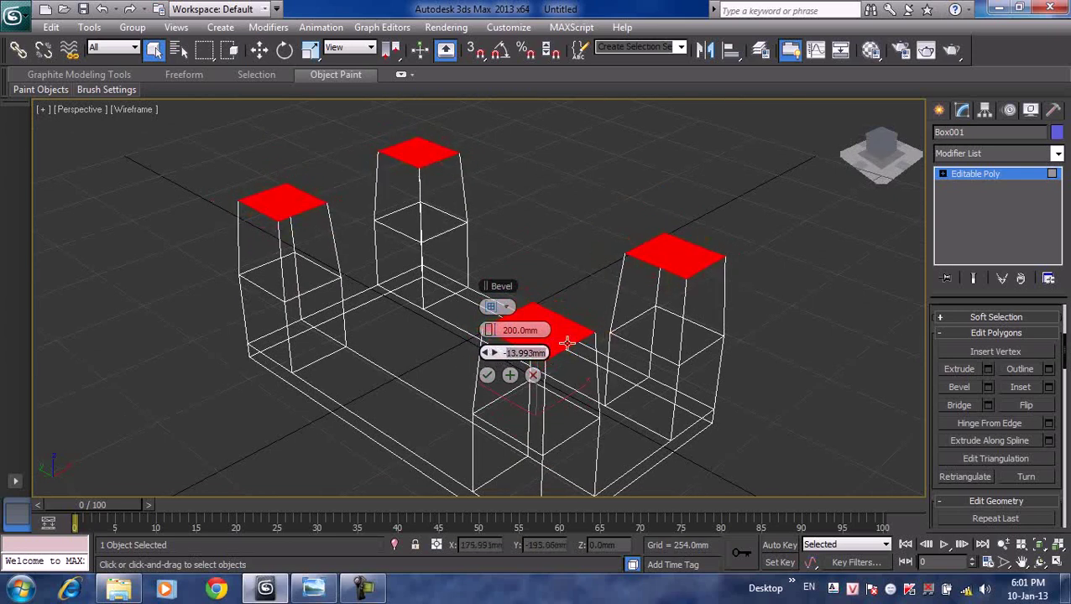
{"action": "type", "text": "-15"}
{"action": "key", "text": "Return"}
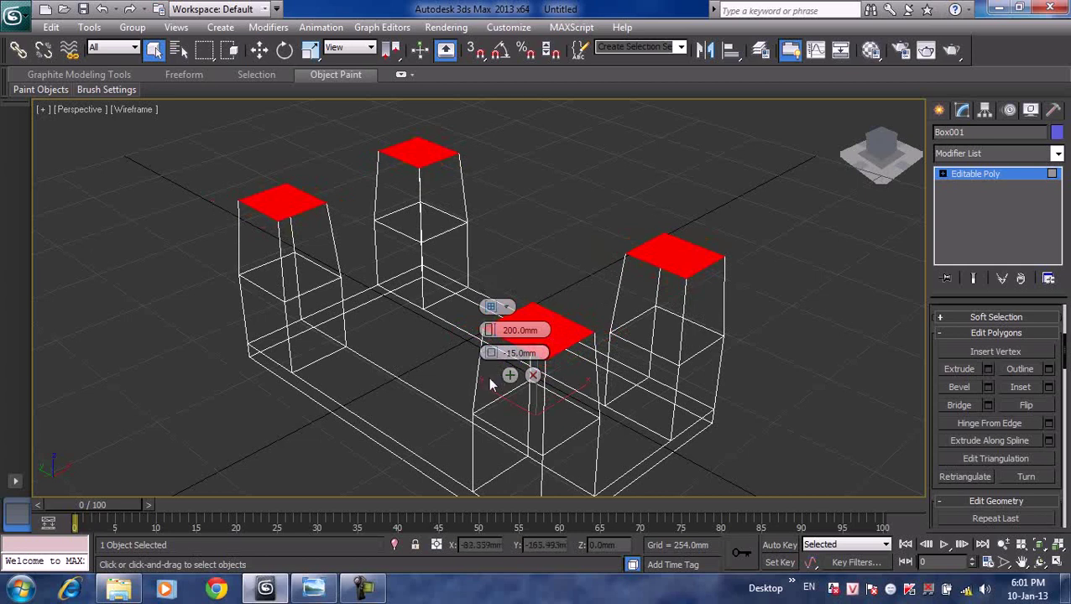
{"action": "left_click", "coordinate": [487, 375]}
- Extrude the column tops another 200mm
{"action": "right_click", "coordinate": [524, 341]}
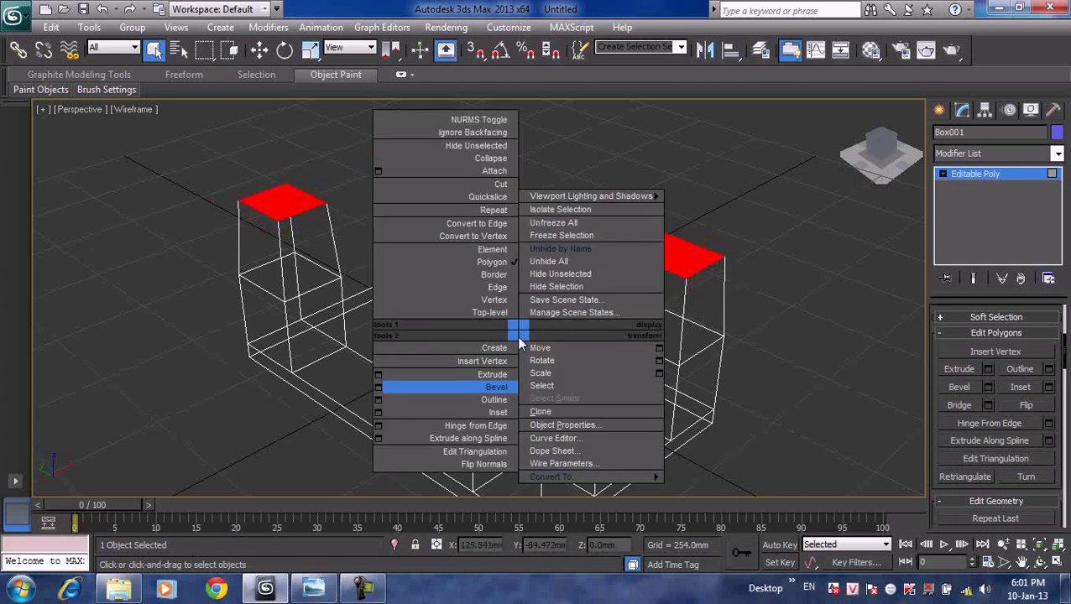
{"action": "left_click", "coordinate": [491, 375]}
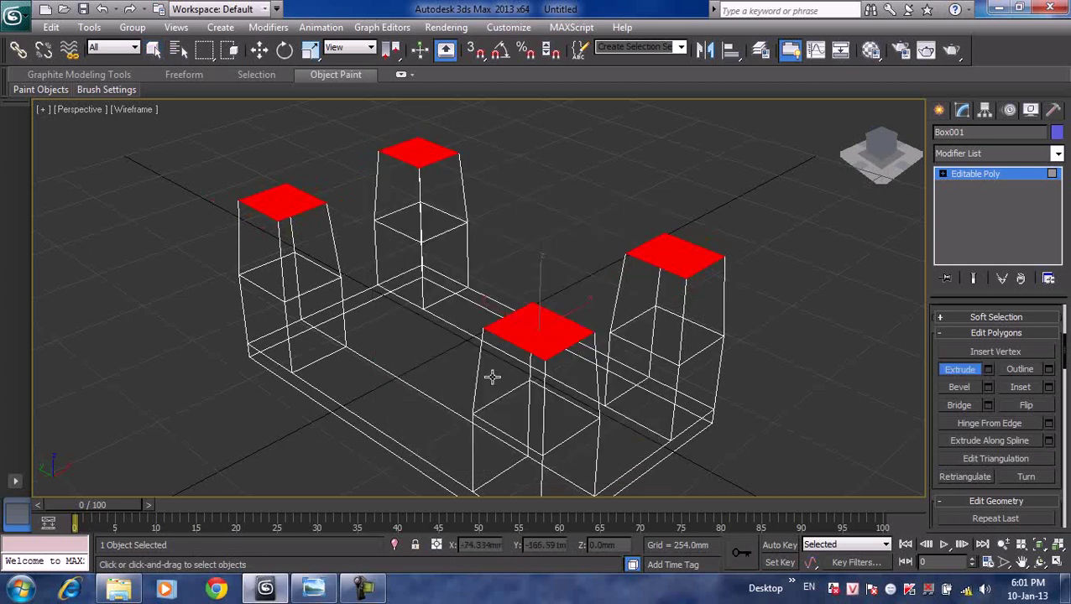
{"action": "right_click", "coordinate": [519, 329]}
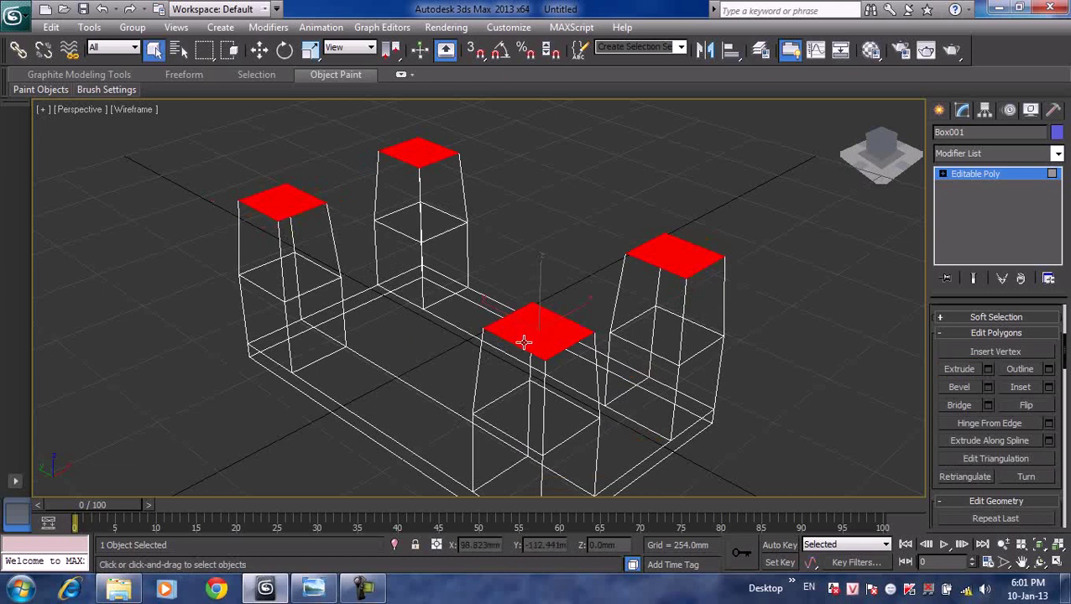
{"action": "right_click", "coordinate": [512, 332]}
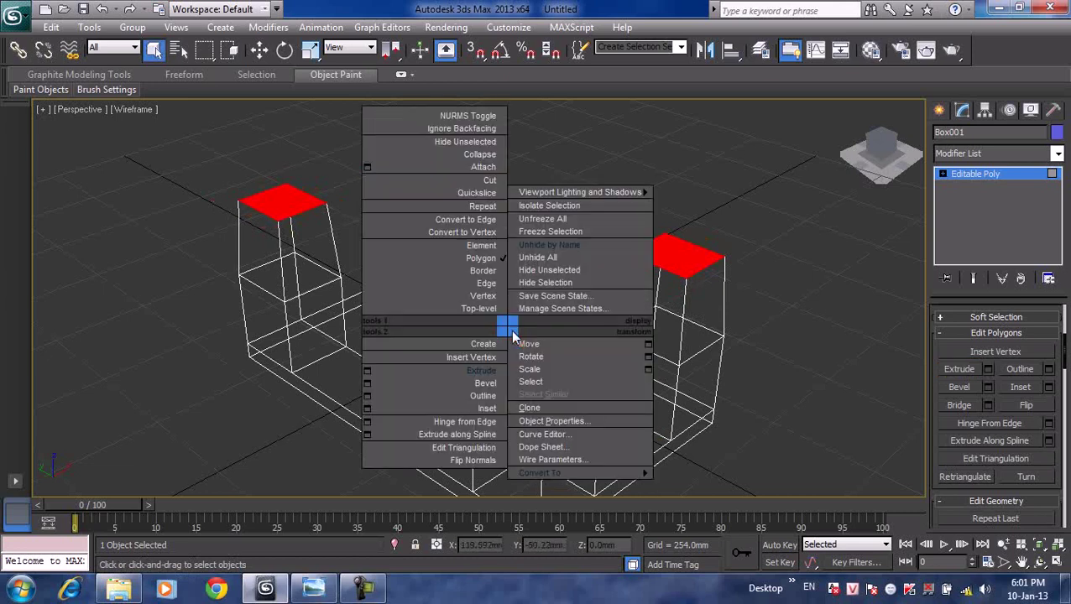
{"action": "left_click", "coordinate": [371, 369]}
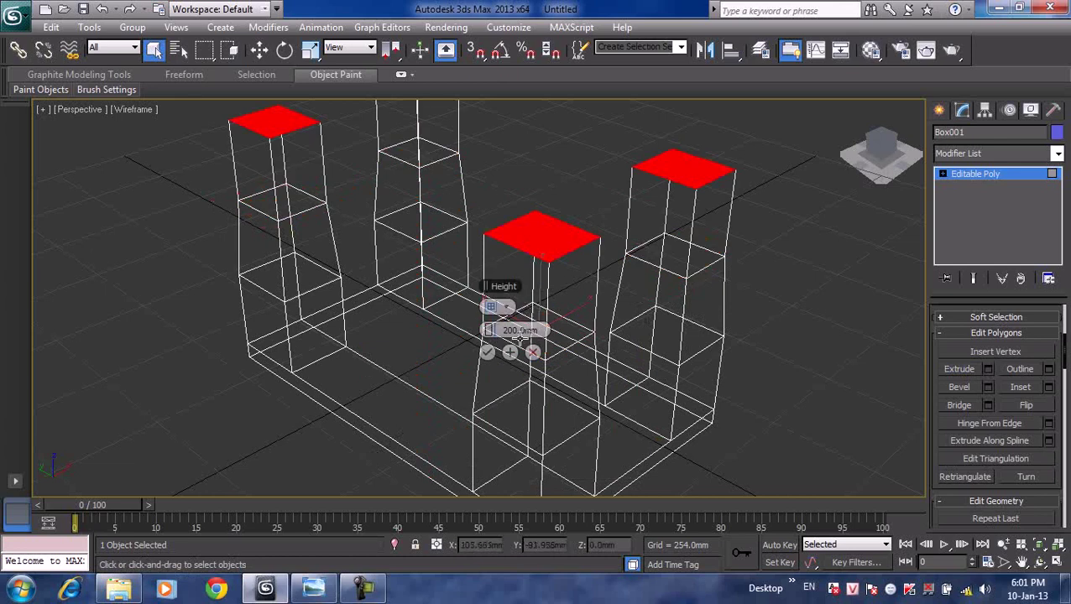
{"action": "left_click", "coordinate": [487, 352]}
- Orbit around the sofa base and pick the inner faces of the left and right columns
{"action": "scroll", "coordinate": [563, 181], "scroll_direction": "down", "scroll_amount": 5}
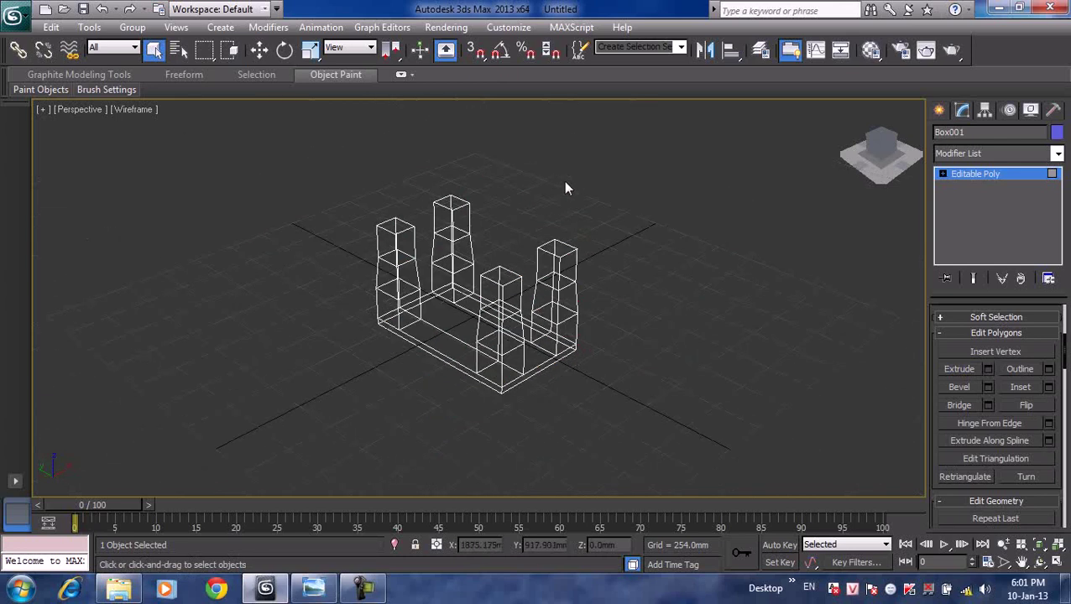
{"action": "scroll", "coordinate": [545, 214], "scroll_direction": "up", "scroll_amount": 2}
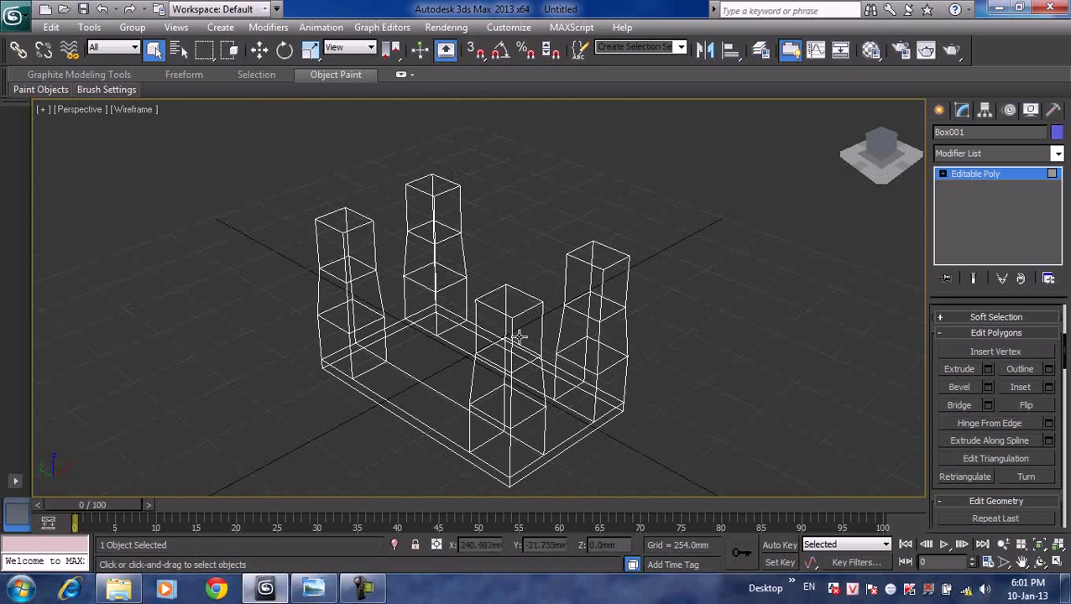
{"action": "middle_click_drag", "start_coordinate": [509, 334], "coordinate": [498, 272]}
{"action": "left_click", "coordinate": [371, 242]}
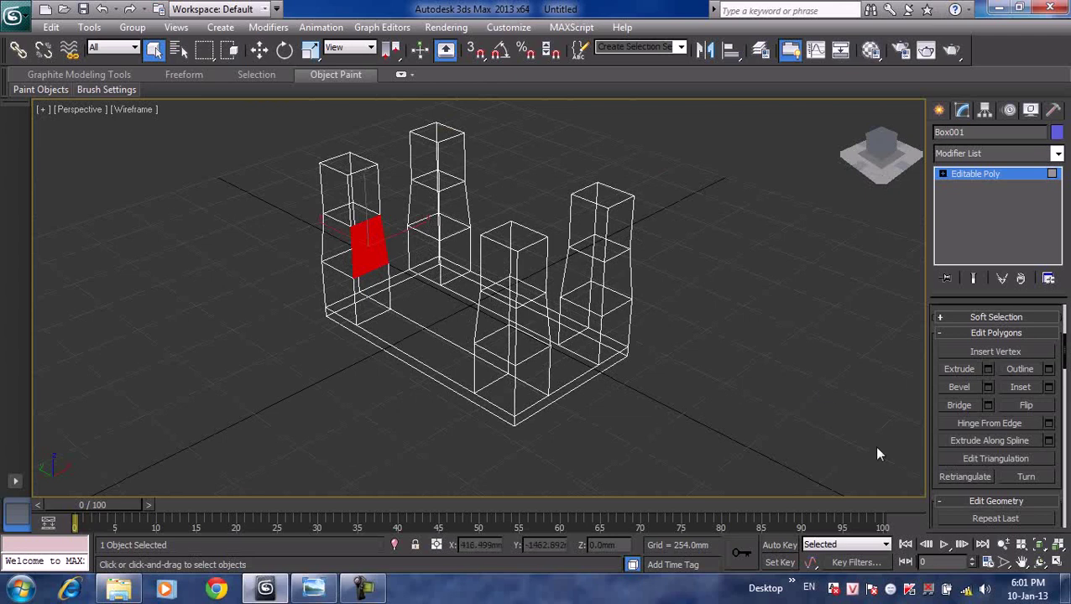
{"action": "mouse_move", "coordinate": [585, 381]}
{"action": "middle_mouse_down", "text": "alt"}
{"action": "mouse_move", "coordinate": [685, 381]}
{"action": "mouse_move", "coordinate": [574, 357]}
{"action": "middle_mouse_up", "text": "alt"}
{"action": "middle_click_drag", "start_coordinate": [516, 324], "coordinate": [474, 340], "text": "alt"}
{"action": "right_click", "coordinate": [538, 323]}
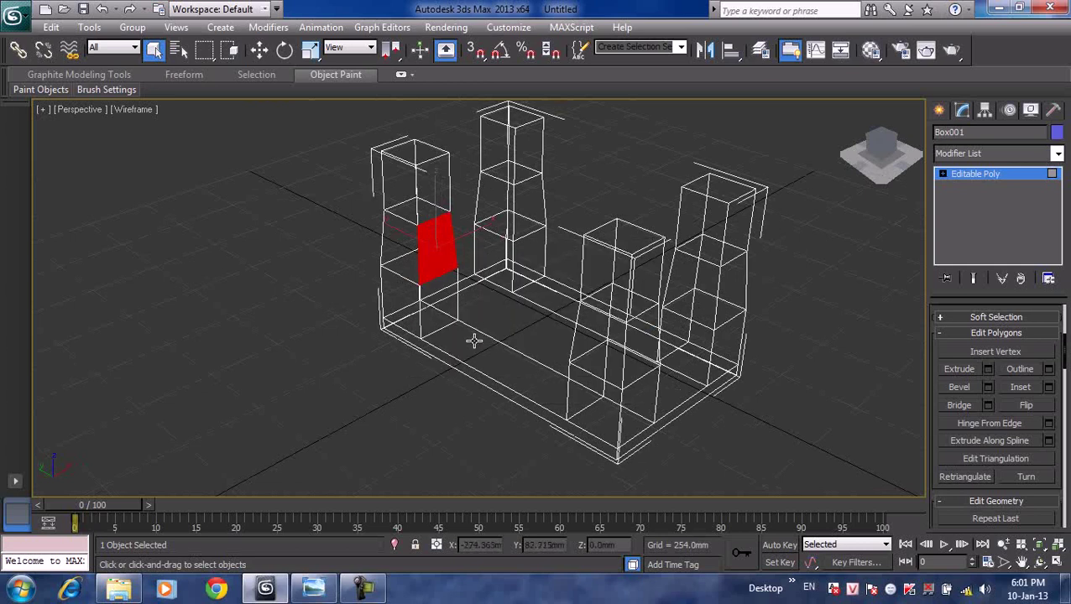
{"action": "left_click", "coordinate": [1039, 562]}
{"action": "mouse_move", "coordinate": [522, 370]}
{"action": "left_mouse_down"}
{"action": "mouse_move", "coordinate": [629, 353]}
{"action": "mouse_move", "coordinate": [622, 337]}
{"action": "left_mouse_up"}
{"action": "right_click", "coordinate": [603, 229]}
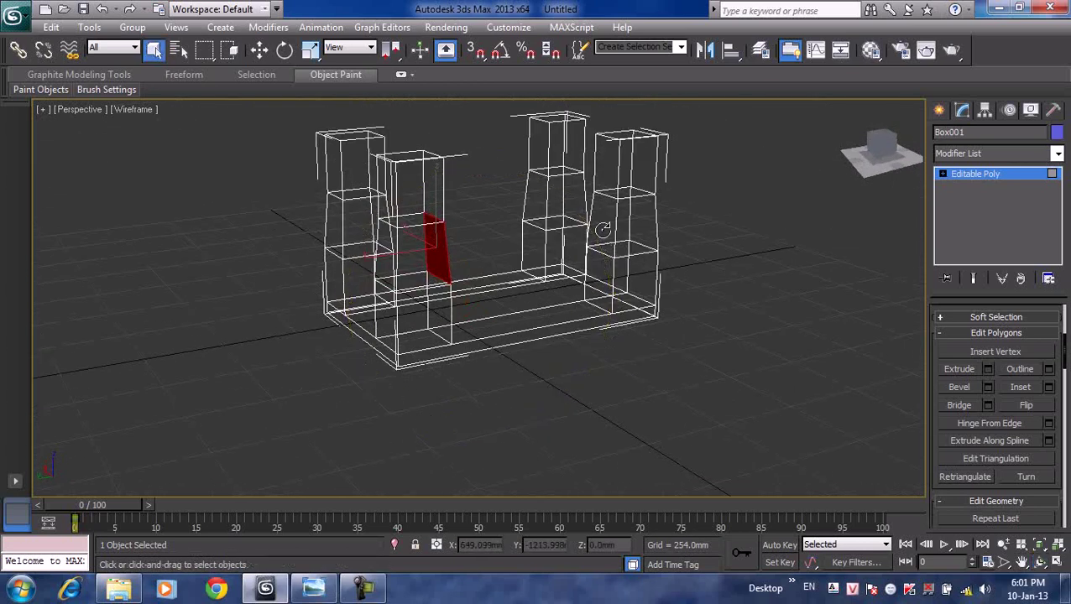
{"action": "left_click", "coordinate": [600, 219]}
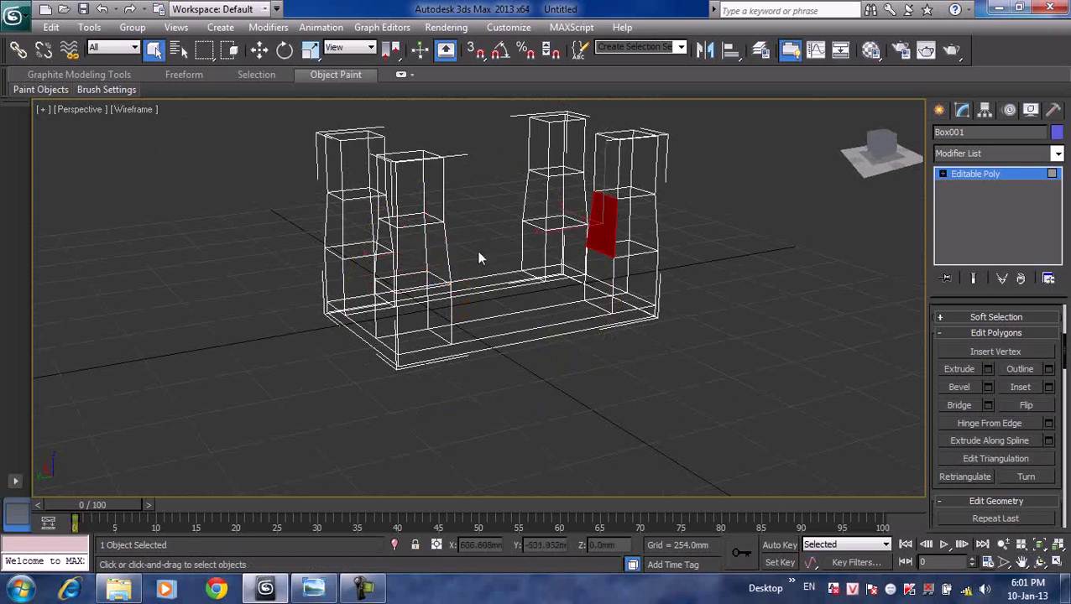
- Reorient the view, reselect the left column's inner face and try the Edit menu
{"action": "middle_click_drag", "start_coordinate": [507, 263], "coordinate": [873, 435], "text": "alt"}
{"action": "left_click", "coordinate": [1039, 561]}
{"action": "mouse_move", "coordinate": [515, 348]}
{"action": "left_mouse_down"}
{"action": "mouse_move", "coordinate": [447, 336]}
{"action": "mouse_move", "coordinate": [362, 263]}
{"action": "mouse_move", "coordinate": [416, 229]}
{"action": "left_mouse_up"}
{"action": "right_click", "coordinate": [390, 220]}
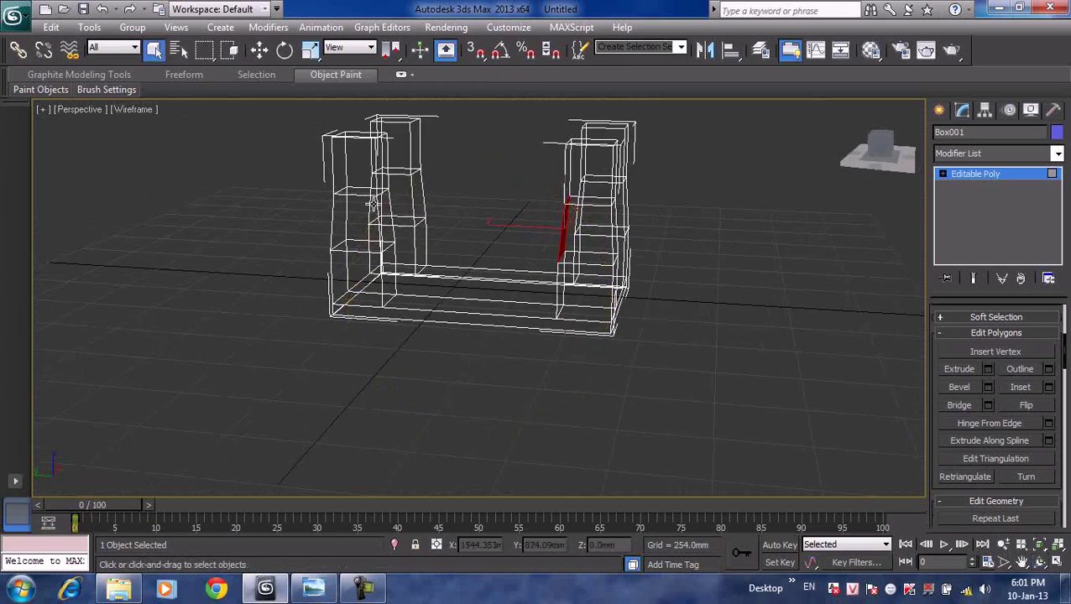
{"action": "left_click", "coordinate": [386, 225]}
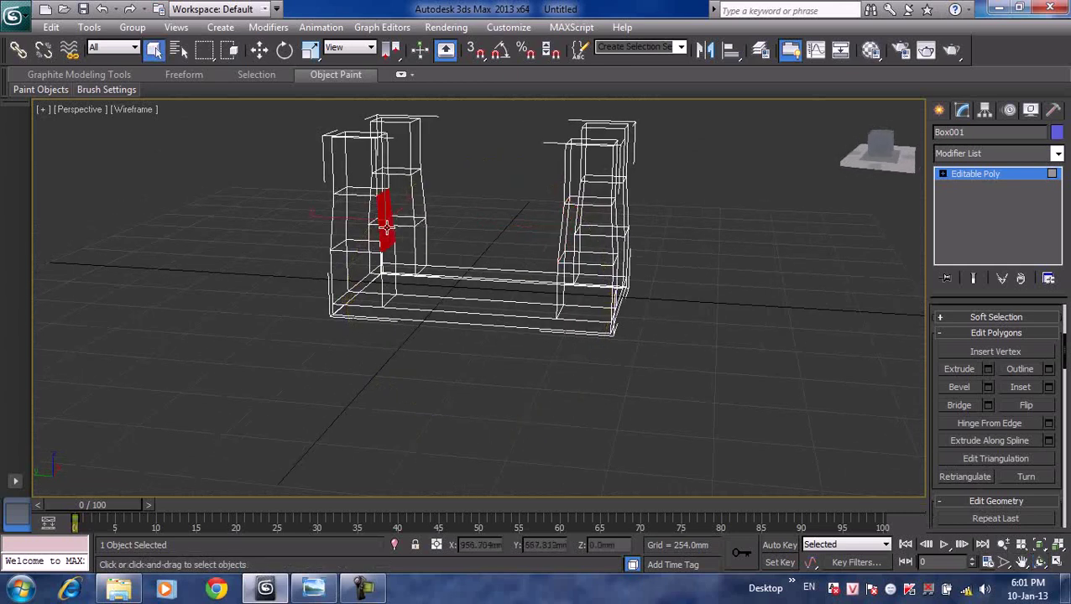
{"action": "left_click", "coordinate": [52, 28]}
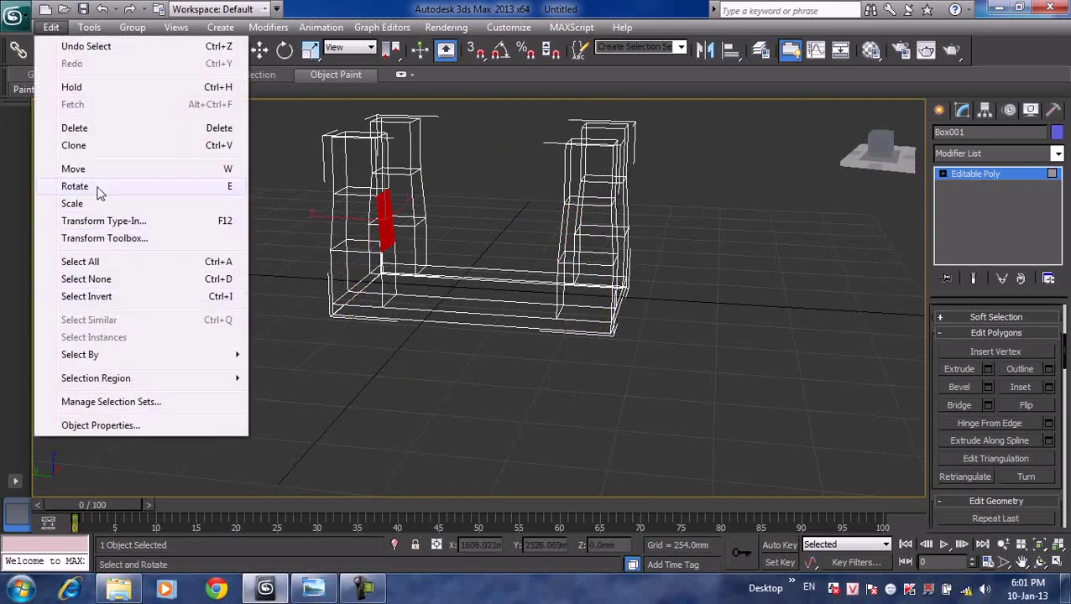
{"action": "left_click", "coordinate": [466, 363]}
{"action": "left_click", "coordinate": [466, 363]}
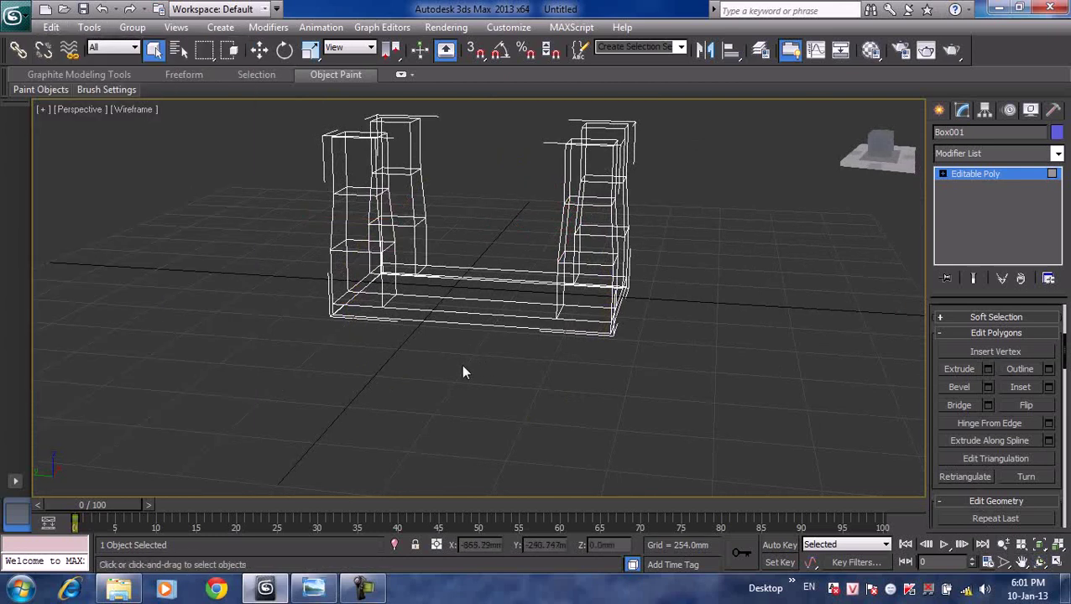
{"action": "key", "text": "e"}
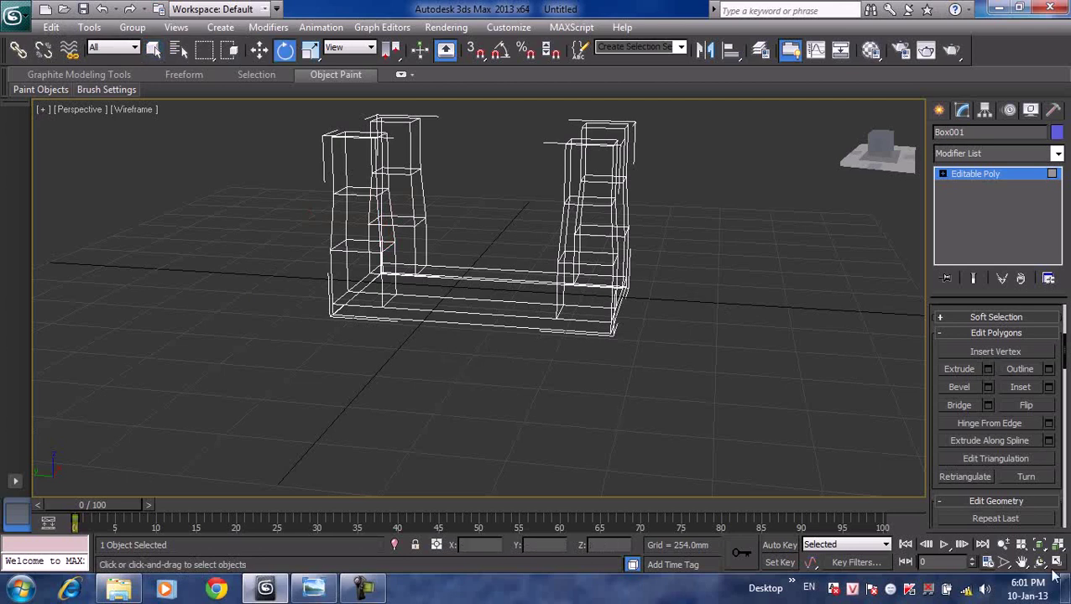
- Select the inner faces of both arms together and Bridge them
{"action": "left_click", "coordinate": [1041, 563]}
{"action": "mouse_move", "coordinate": [461, 309]}
{"action": "left_mouse_down"}
{"action": "mouse_move", "coordinate": [514, 319]}
{"action": "mouse_move", "coordinate": [434, 317]}
{"action": "mouse_move", "coordinate": [407, 243]}
{"action": "left_mouse_up"}
{"action": "right_click", "coordinate": [375, 220]}
{"action": "left_click", "coordinate": [378, 211]}
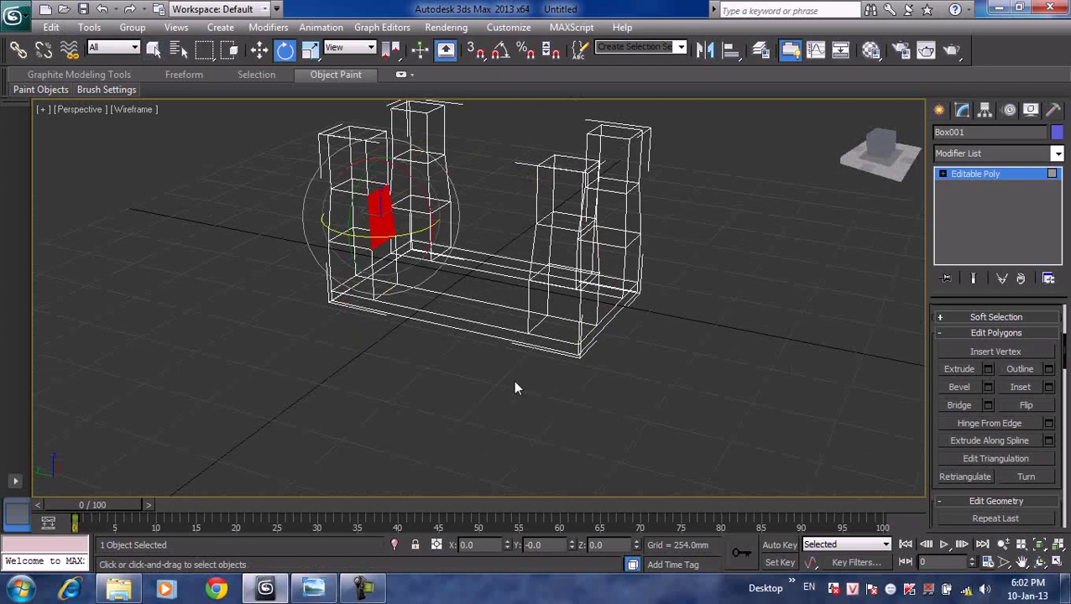
{"action": "middle_click_drag", "start_coordinate": [489, 397], "coordinate": [526, 391]}
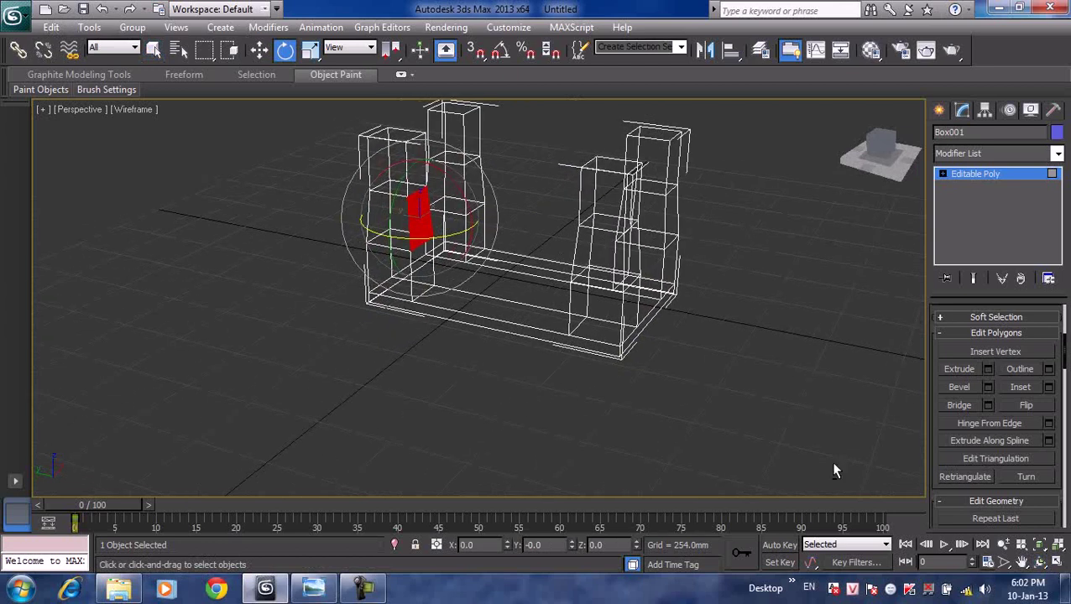
{"action": "left_click", "coordinate": [1040, 563]}
{"action": "mouse_move", "coordinate": [454, 337]}
{"action": "left_mouse_down"}
{"action": "mouse_move", "coordinate": [710, 342]}
{"action": "mouse_move", "coordinate": [577, 301]}
{"action": "mouse_move", "coordinate": [939, 205]}
{"action": "mouse_move", "coordinate": [664, 234]}
{"action": "left_mouse_up"}
{"action": "right_click", "coordinate": [665, 233]}
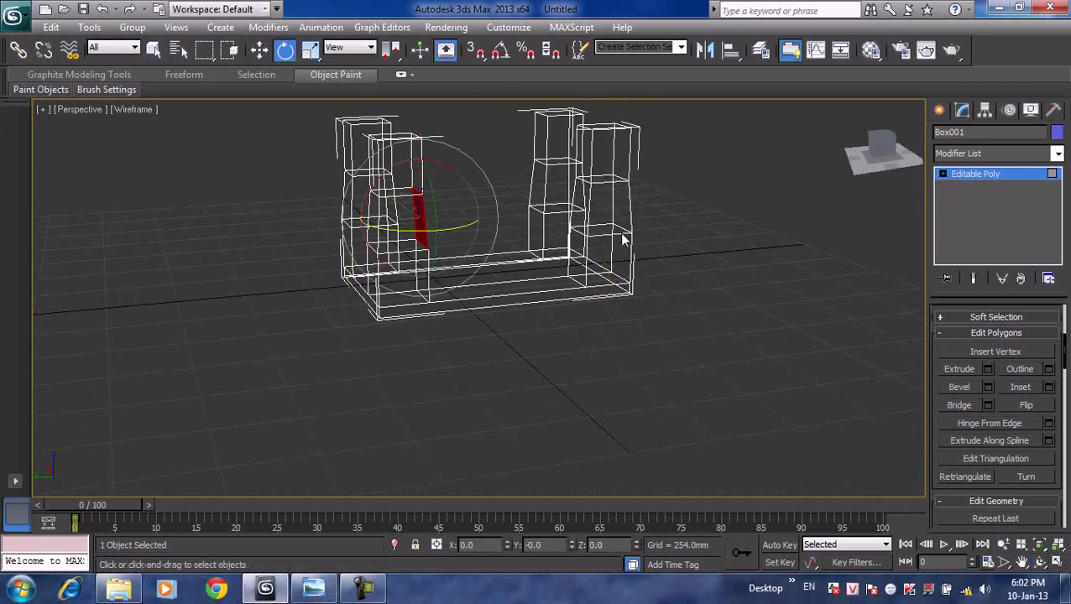
{"action": "left_click", "coordinate": [576, 204], "text": "ctrl"}
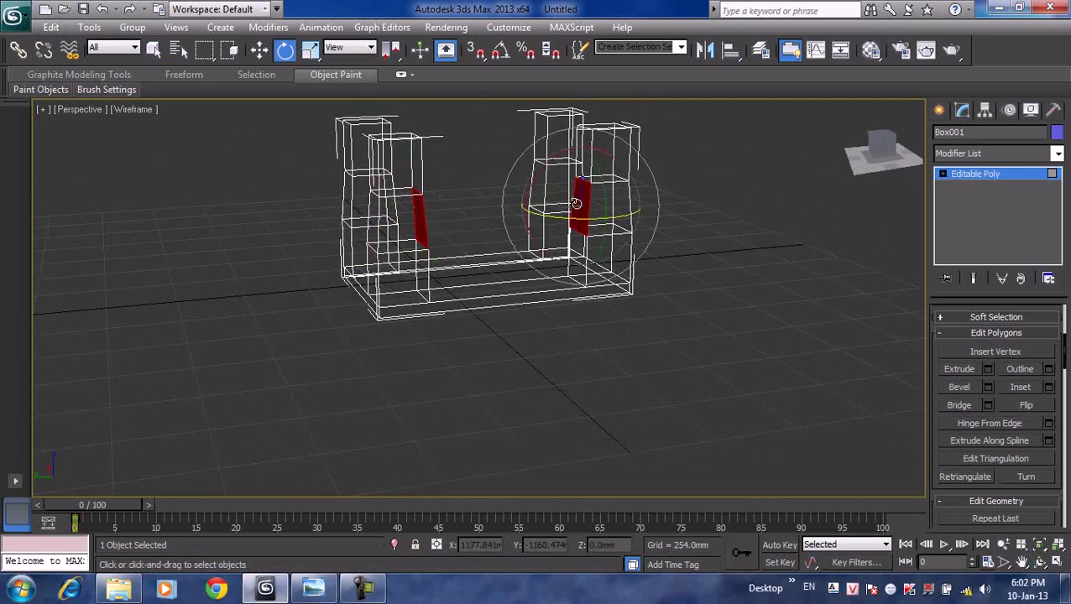
{"action": "left_click", "coordinate": [958, 405]}
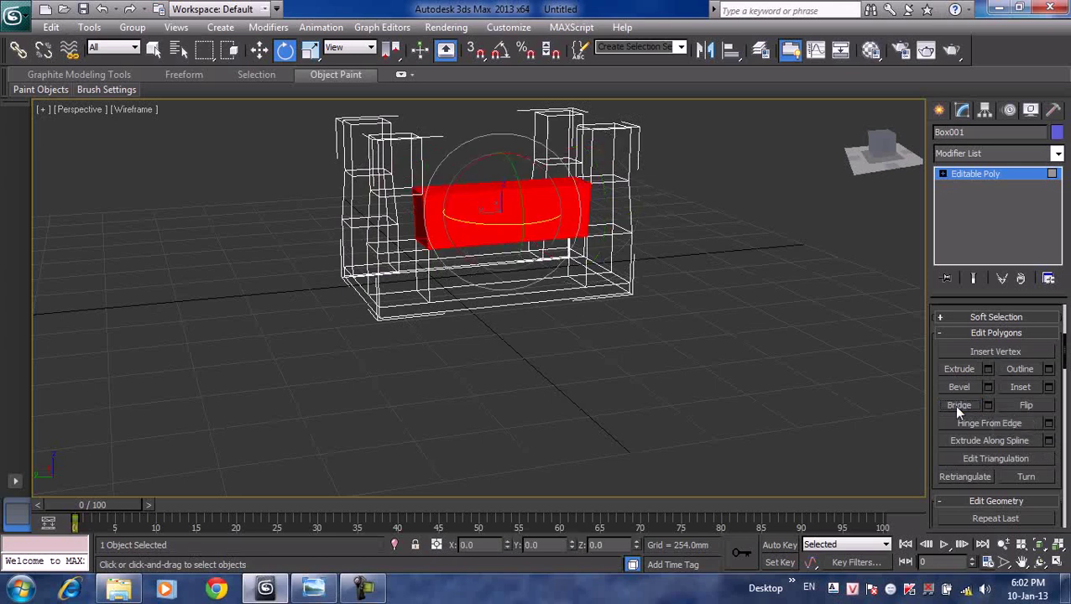
- Clear the polygon selection and set the viewport to Smooth + Highlights shading
{"action": "left_click", "coordinate": [634, 384]}
{"action": "scroll", "coordinate": [638, 308], "scroll_direction": "down", "scroll_amount": 5}
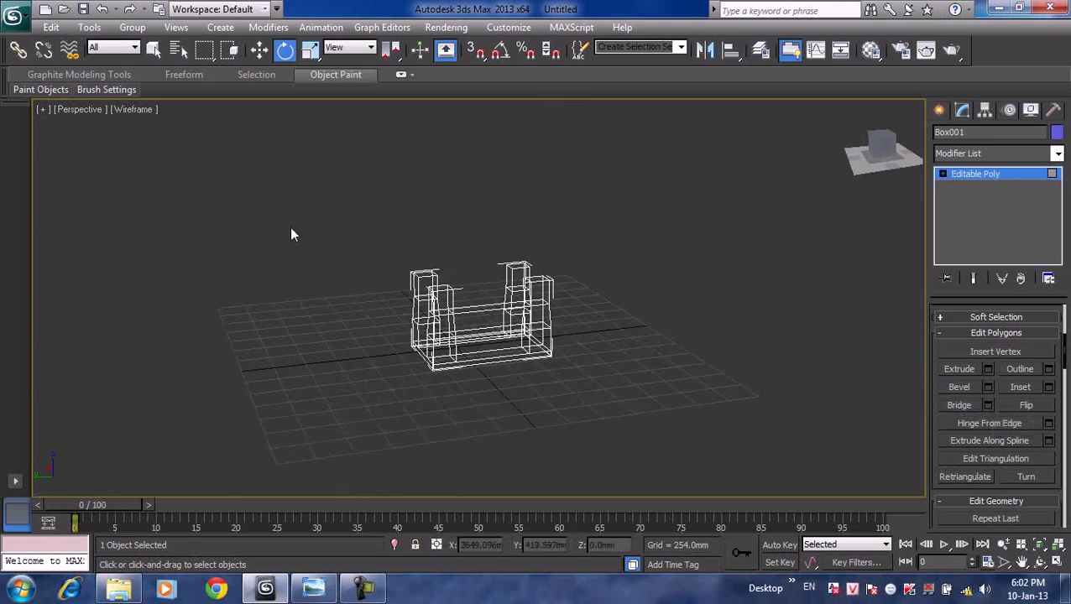
{"action": "left_click", "coordinate": [139, 109]}
{"action": "left_click", "coordinate": [163, 122]}
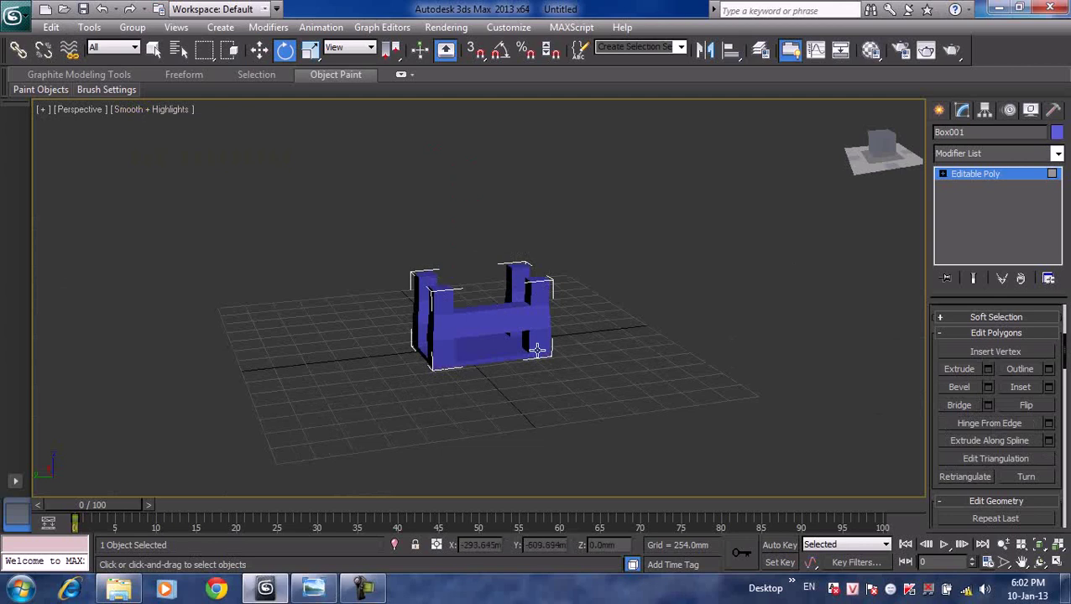
{"action": "scroll", "coordinate": [503, 336], "scroll_direction": "up", "scroll_amount": 4}
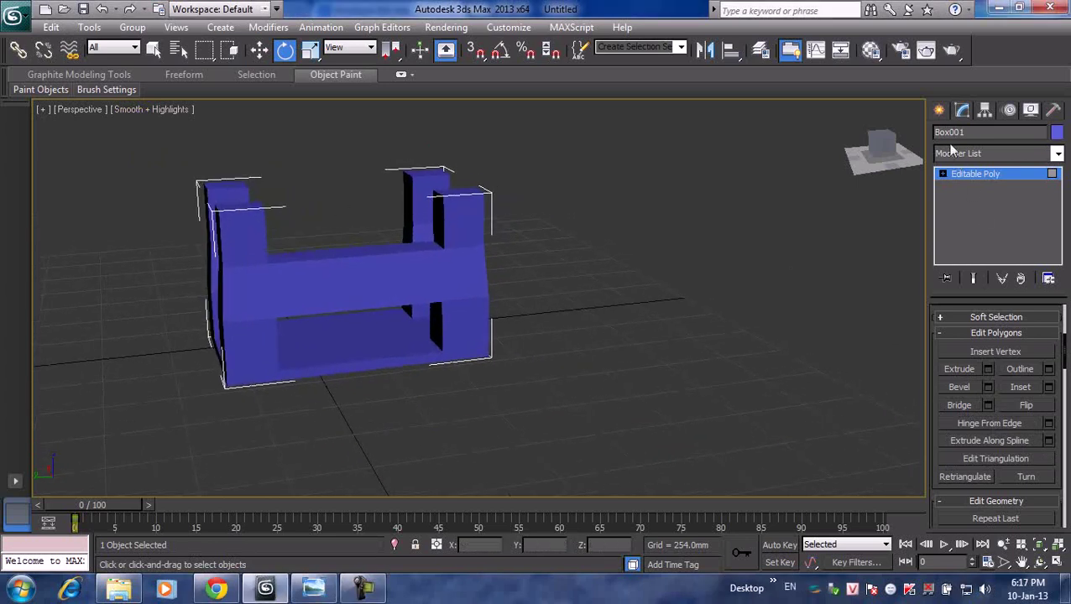
- Create a flat Box002 standard primitive beside the sofa base
{"action": "left_click", "coordinate": [938, 109]}
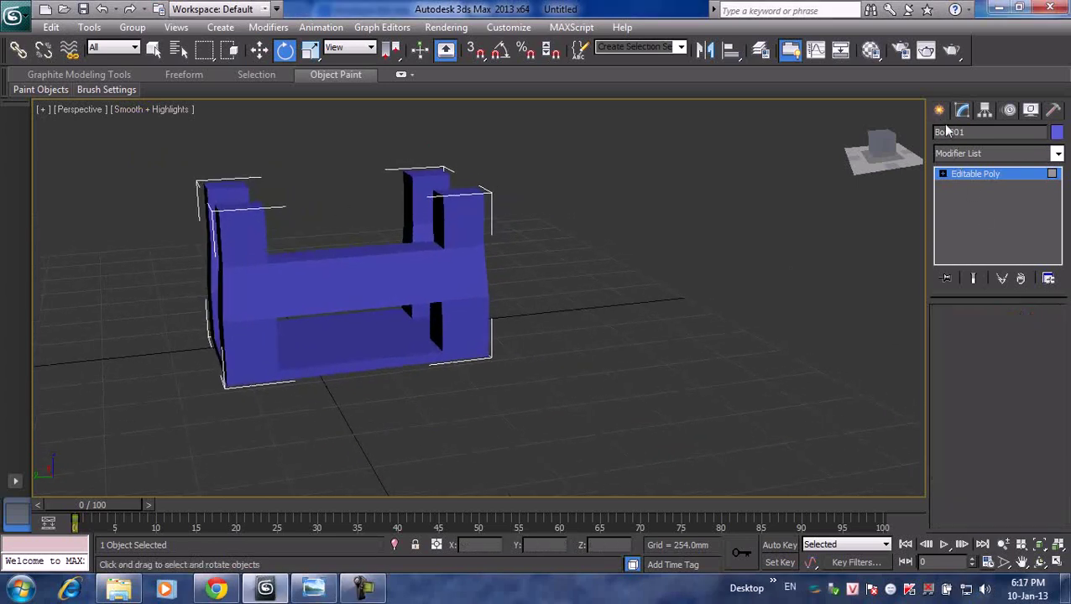
{"action": "left_click", "coordinate": [970, 211]}
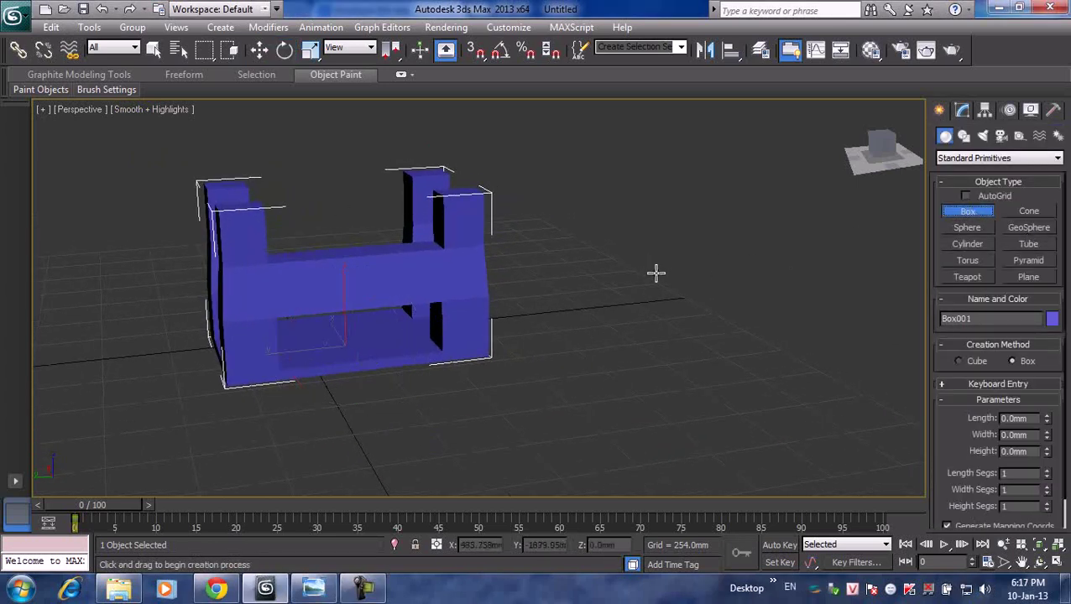
{"action": "left_click_drag", "start_coordinate": [655, 274], "coordinate": [710, 411]}
{"action": "left_click", "coordinate": [709, 391]}
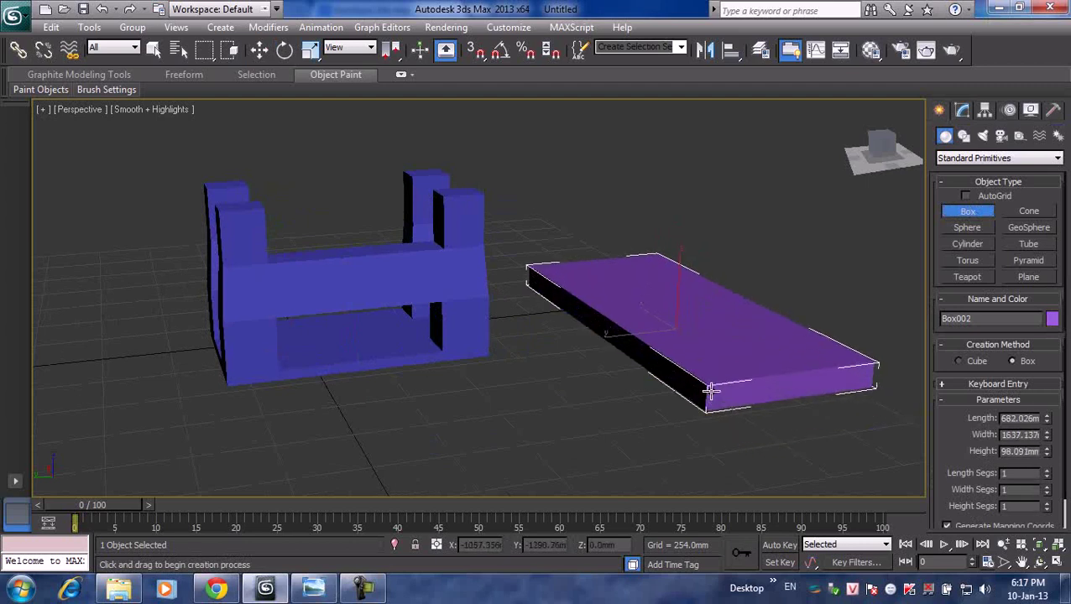
{"action": "right_click", "coordinate": [144, 116]}
- Switch the viewport shading to Wireframe
{"action": "left_click", "coordinate": [160, 112]}
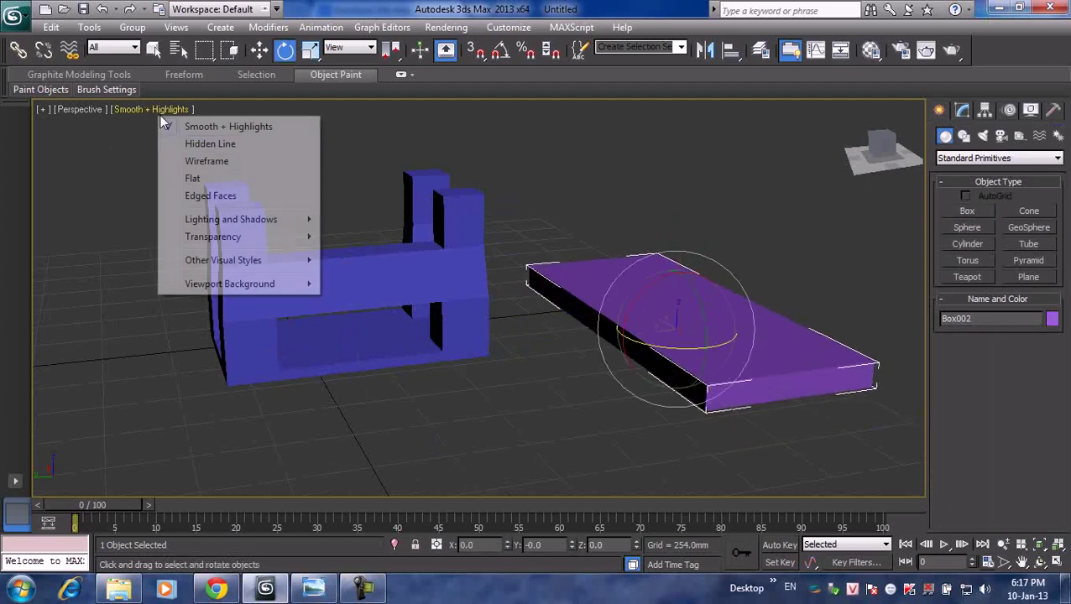
{"action": "left_click", "coordinate": [252, 164]}
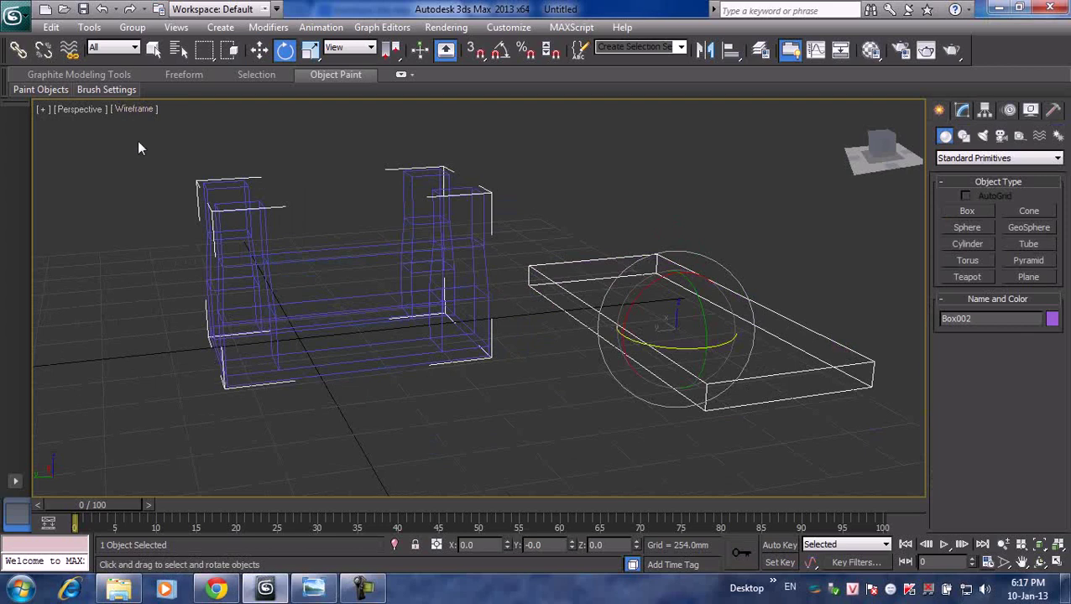
{"action": "left_click", "coordinate": [133, 109]}
{"action": "left_click", "coordinate": [163, 123]}
{"action": "key", "text": "w"}
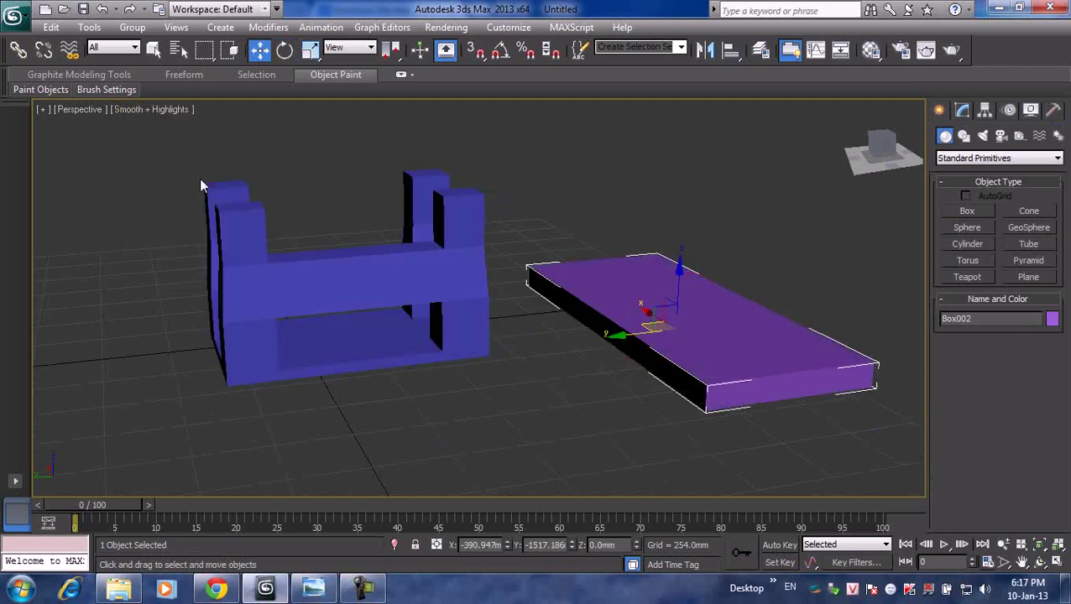
{"action": "left_click", "coordinate": [149, 111]}
{"action": "left_click", "coordinate": [195, 160]}
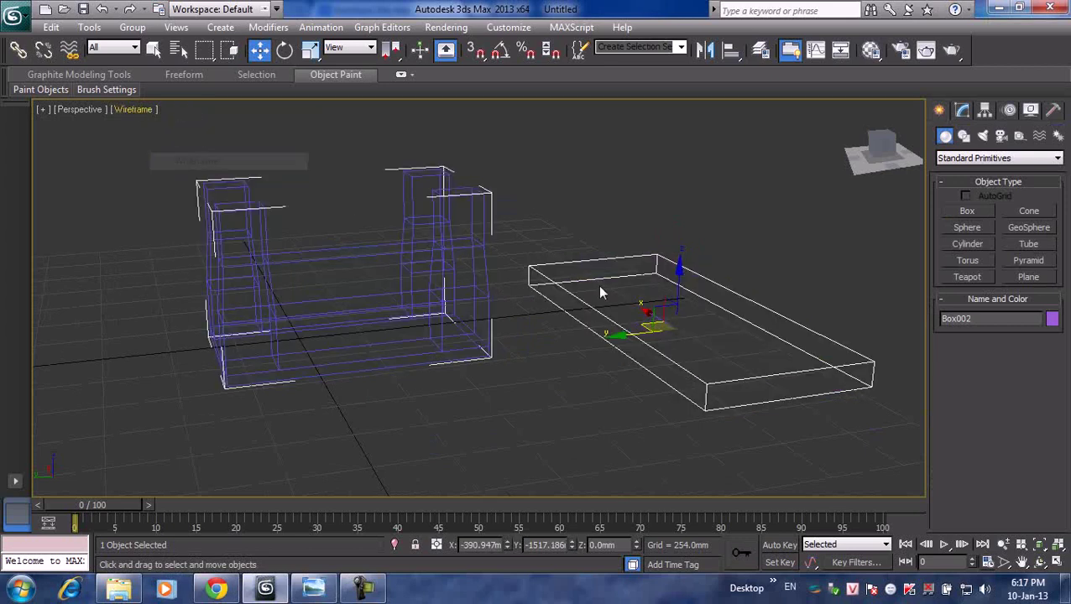
{"action": "middle_click_drag", "start_coordinate": [598, 285], "coordinate": [523, 271]}
{"action": "scroll", "coordinate": [523, 271], "scroll_direction": "down", "scroll_amount": 4}
{"action": "scroll", "coordinate": [520, 281], "scroll_direction": "up", "scroll_amount": 2}
- Convert Box002 to an Editable Poly, enter Edge mode and select its back long edge
{"action": "right_click", "coordinate": [518, 289]}
{"action": "mouse_move", "coordinate": [549, 436]}
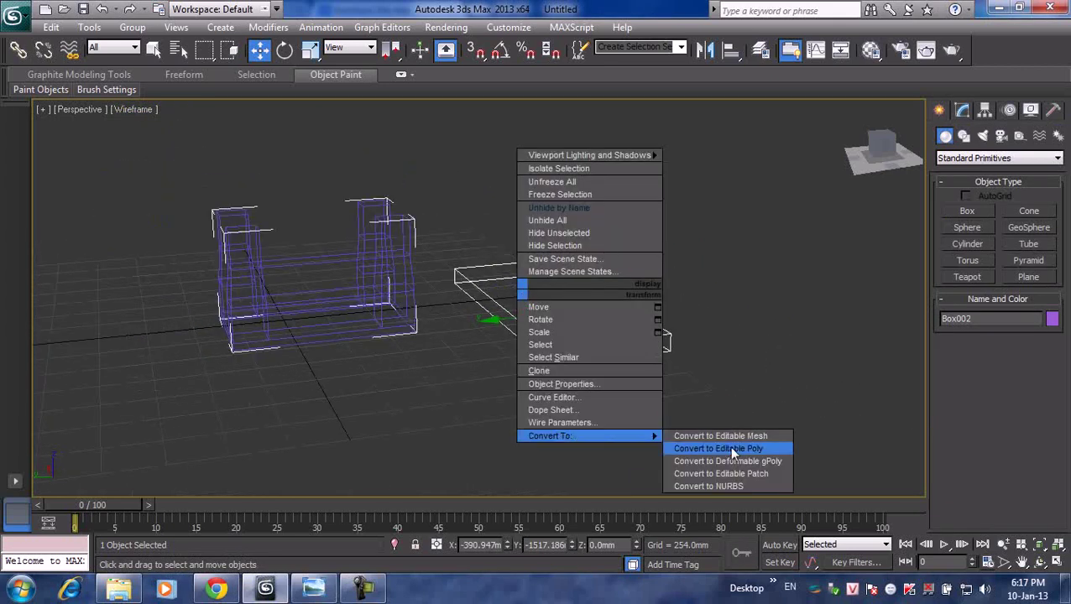
{"action": "left_click", "coordinate": [732, 450]}
{"action": "scroll", "coordinate": [626, 339], "scroll_direction": "up", "scroll_amount": 2}
{"action": "scroll", "coordinate": [617, 340], "scroll_direction": "down", "scroll_amount": 2}
{"action": "scroll", "coordinate": [609, 344], "scroll_direction": "up", "scroll_amount": 2}
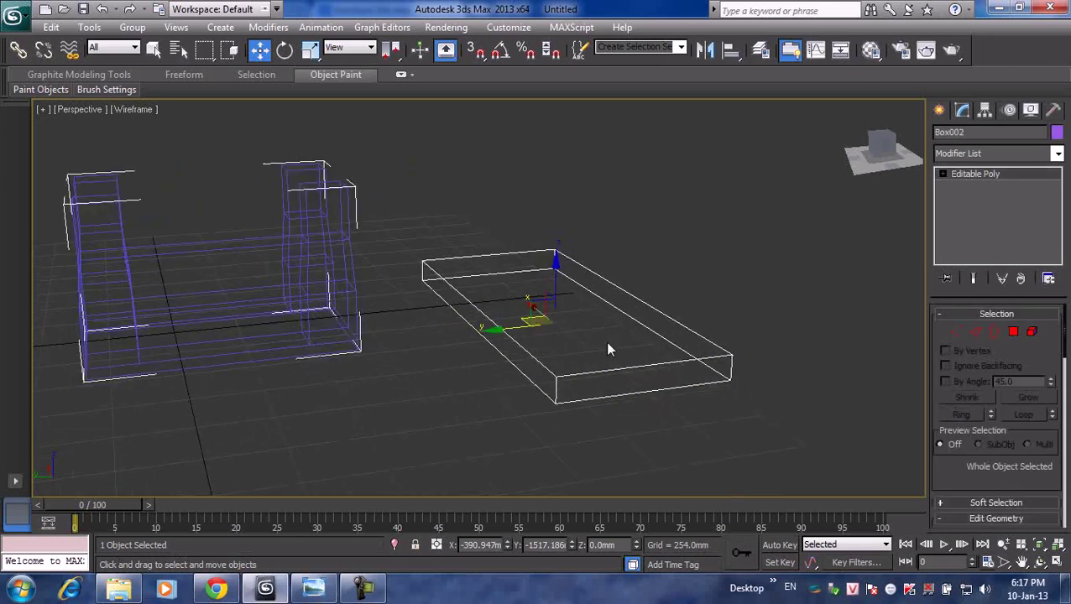
{"action": "scroll", "coordinate": [610, 349], "scroll_direction": "down", "scroll_amount": 1}
{"action": "left_click_drag", "start_coordinate": [950, 462], "coordinate": [1007, 413]}
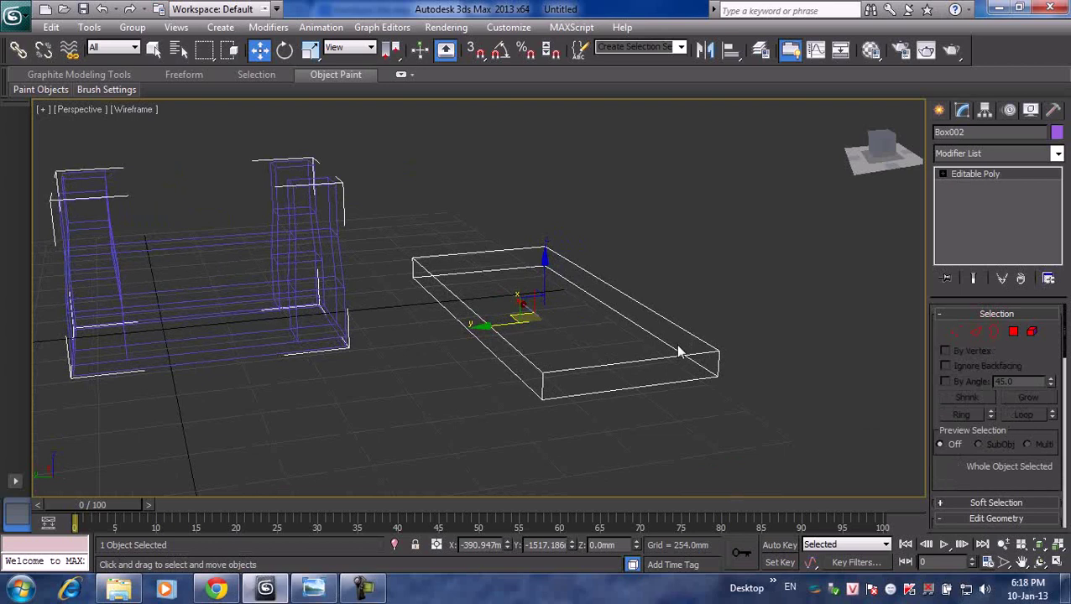
{"action": "left_click", "coordinate": [971, 334]}
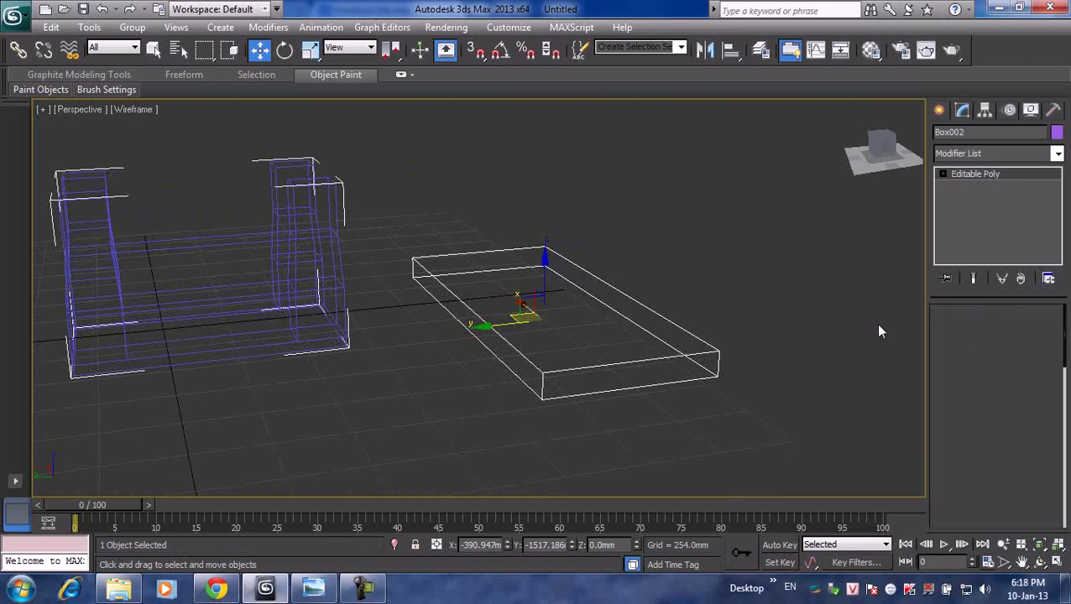
{"action": "left_click", "coordinate": [610, 285]}
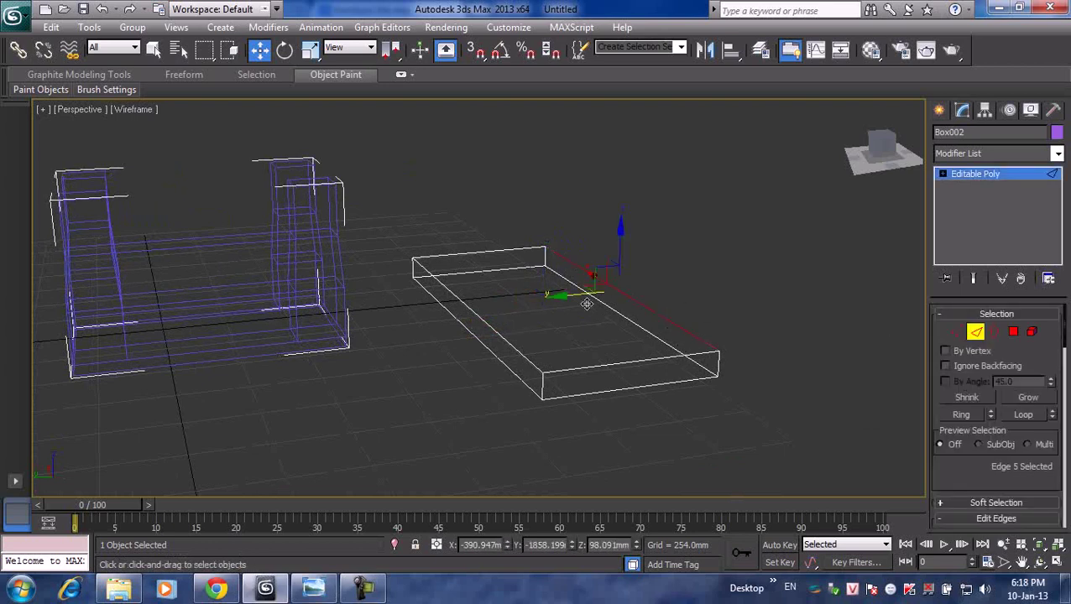
- Select both long edges of Box002 and try an interactive extrusion, then undo it
{"action": "left_click", "coordinate": [468, 304], "text": "ctrl"}
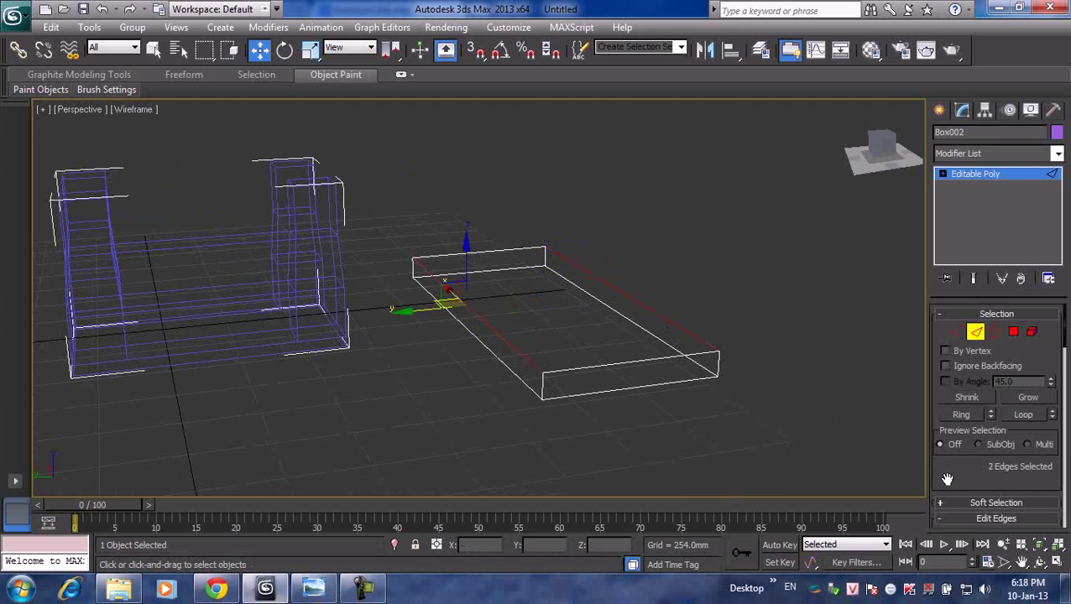
{"action": "left_click_drag", "start_coordinate": [960, 480], "coordinate": [960, 321]}
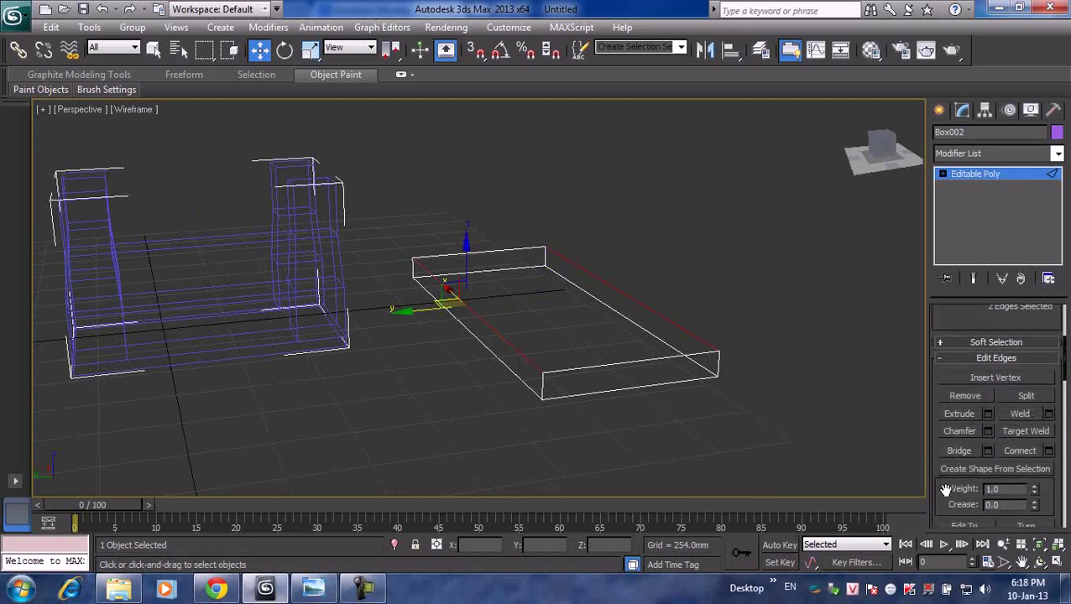
{"action": "left_click_drag", "start_coordinate": [946, 490], "coordinate": [945, 476]}
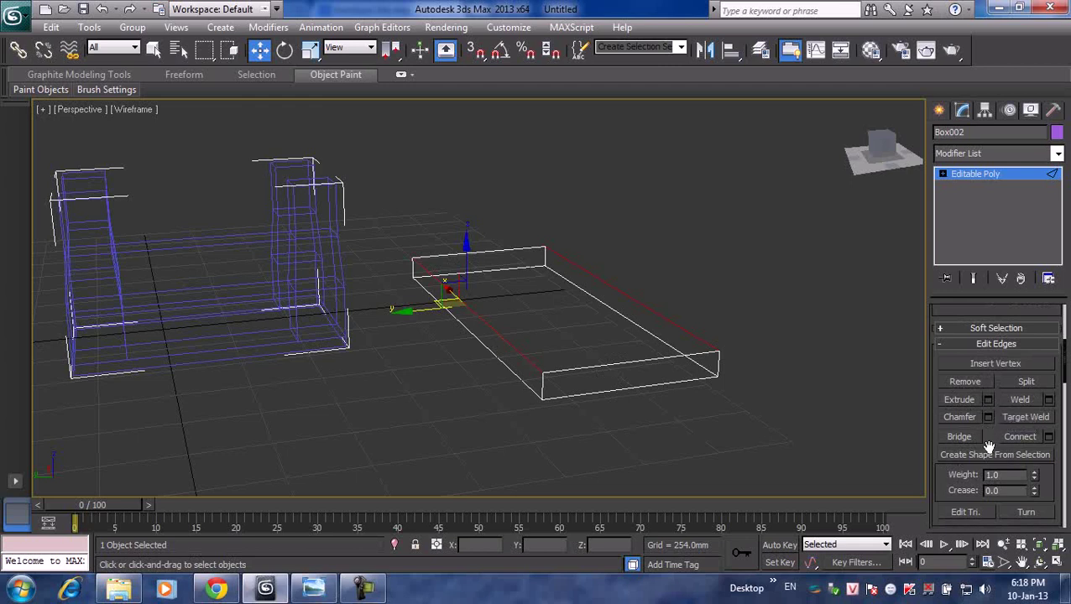
{"action": "left_click", "coordinate": [966, 400]}
{"action": "mouse_move", "coordinate": [468, 311]}
{"action": "left_mouse_down"}
{"action": "mouse_move", "coordinate": [476, 279]}
{"action": "mouse_move", "coordinate": [462, 332]}
{"action": "mouse_move", "coordinate": [506, 243]}
{"action": "mouse_move", "coordinate": [493, 291]}
{"action": "mouse_move", "coordinate": [499, 283]}
{"action": "left_mouse_up"}
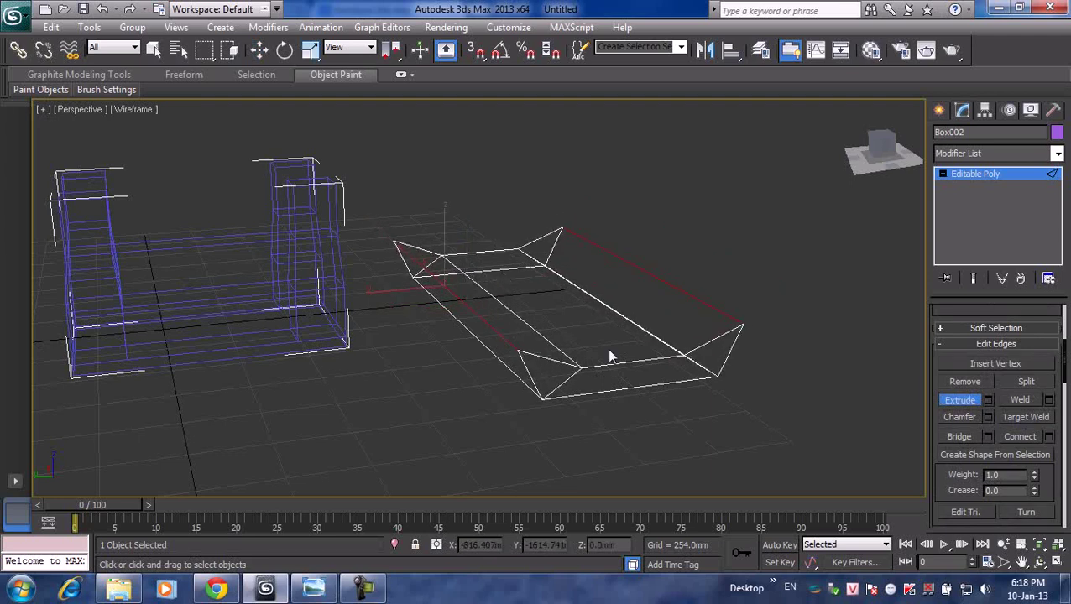
{"action": "key", "text": "ctrl+z"}
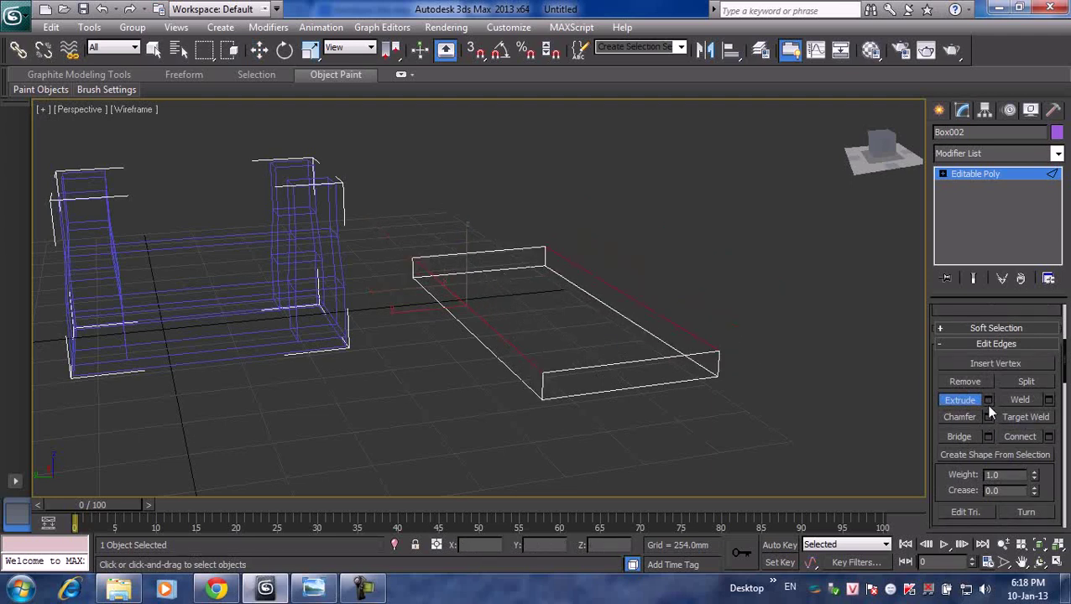
- Extrude the edges with height 167.296mm and width 115.249mm, then exit Edge mode
{"action": "left_click", "coordinate": [988, 400]}
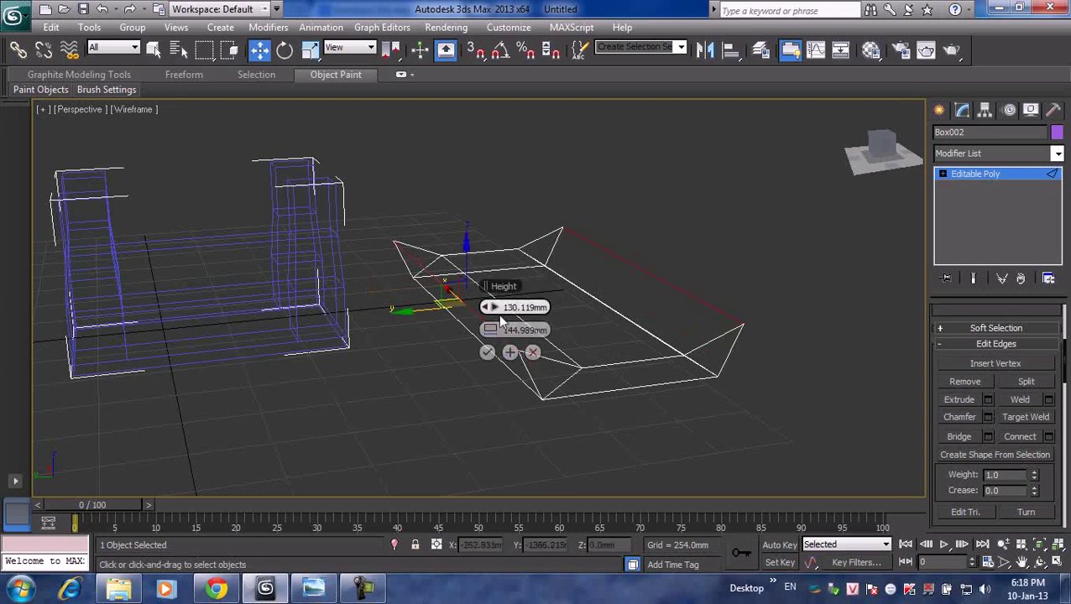
{"action": "left_click_drag", "start_coordinate": [494, 309], "coordinate": [493, 285]}
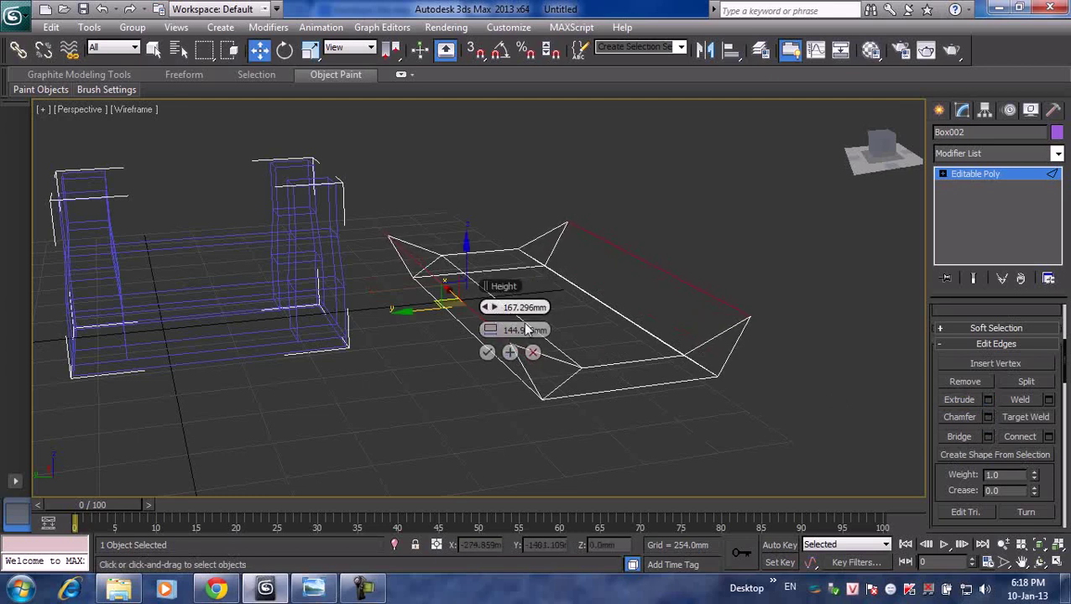
{"action": "mouse_move", "coordinate": [496, 334]}
{"action": "left_mouse_down"}
{"action": "mouse_move", "coordinate": [479, 334]}
{"action": "mouse_move", "coordinate": [491, 331]}
{"action": "left_mouse_up"}
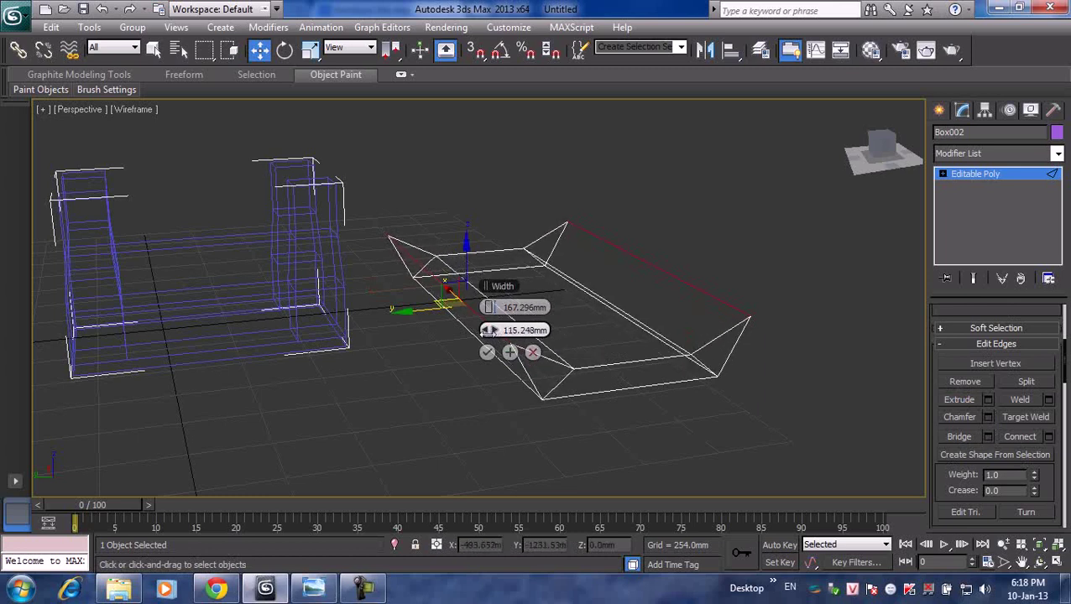
{"action": "left_click", "coordinate": [486, 351]}
{"action": "left_click", "coordinate": [771, 282]}
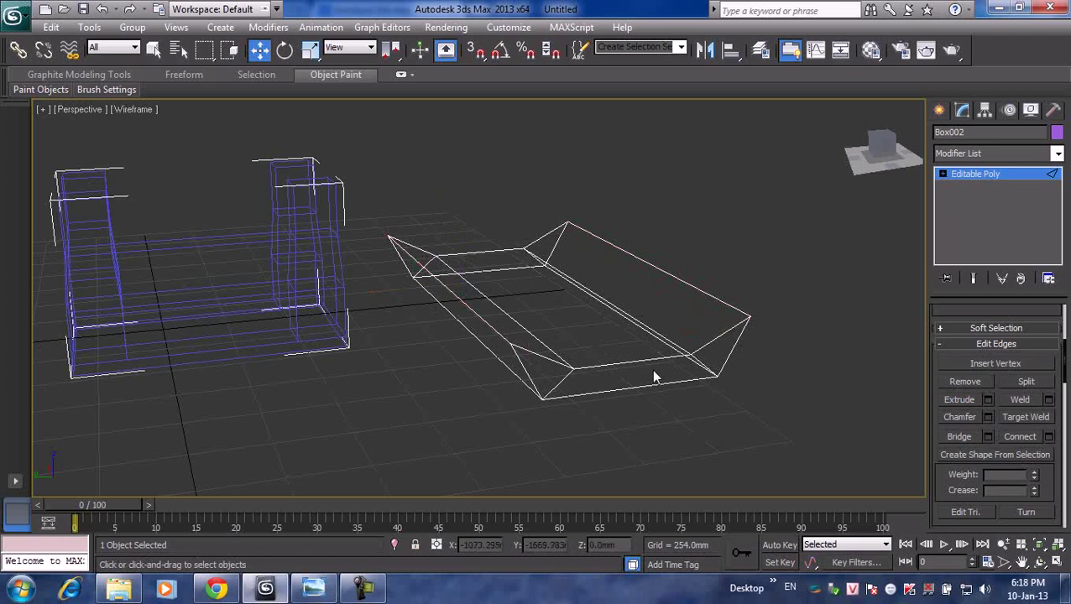
{"action": "left_click", "coordinate": [942, 174]}
{"action": "left_click", "coordinate": [987, 202]}
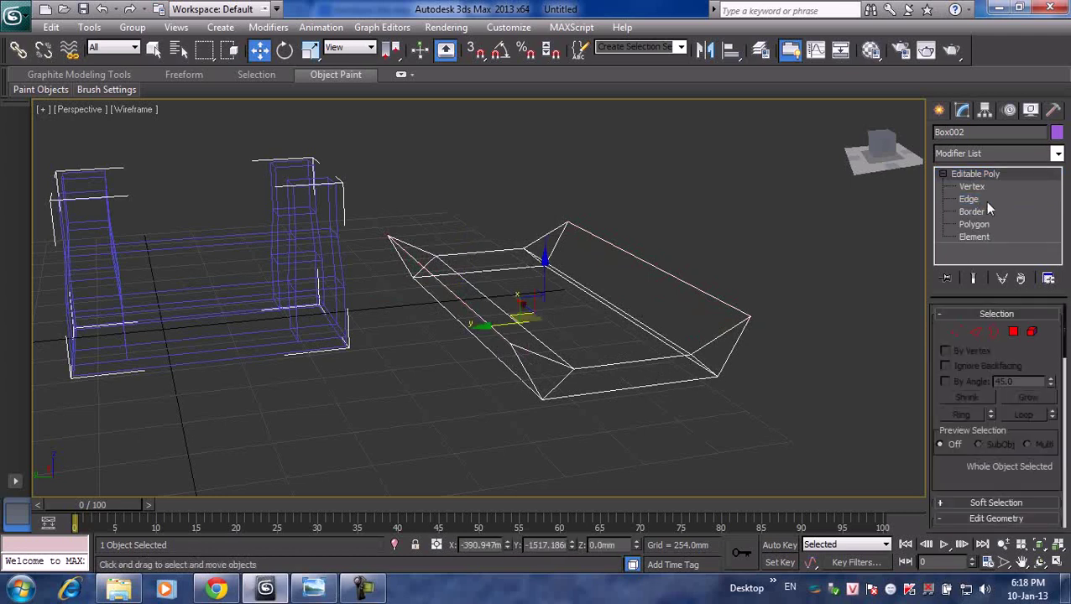
- Chamfer the tapered box's front bottom edge about 66mm with 6 segments
{"action": "scroll", "coordinate": [957, 474], "scroll_direction": "down", "scroll_amount": 3}
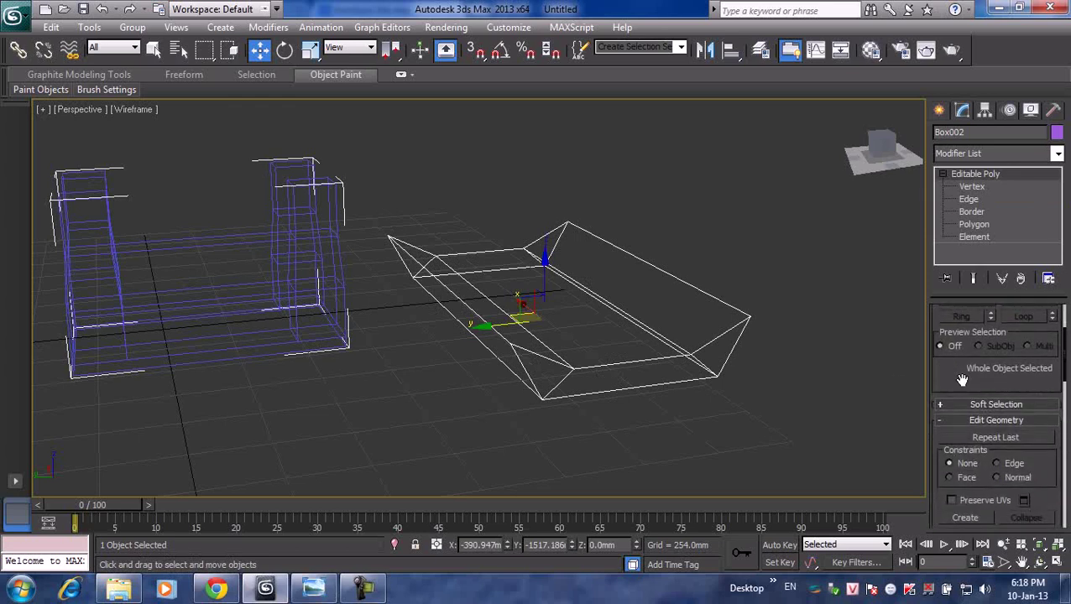
{"action": "left_click", "coordinate": [642, 257]}
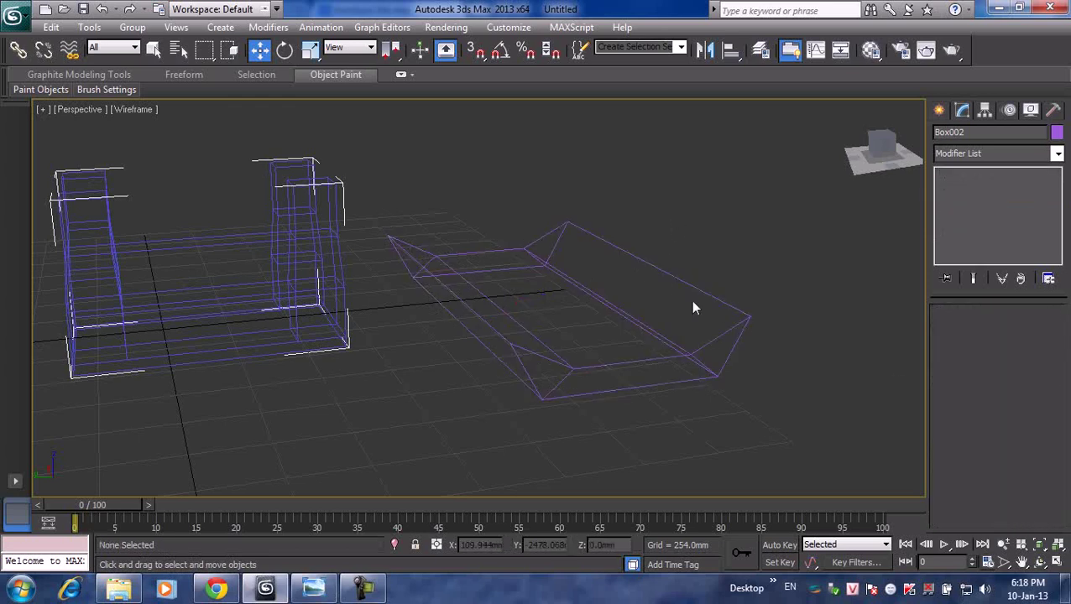
{"action": "left_click", "coordinate": [643, 359]}
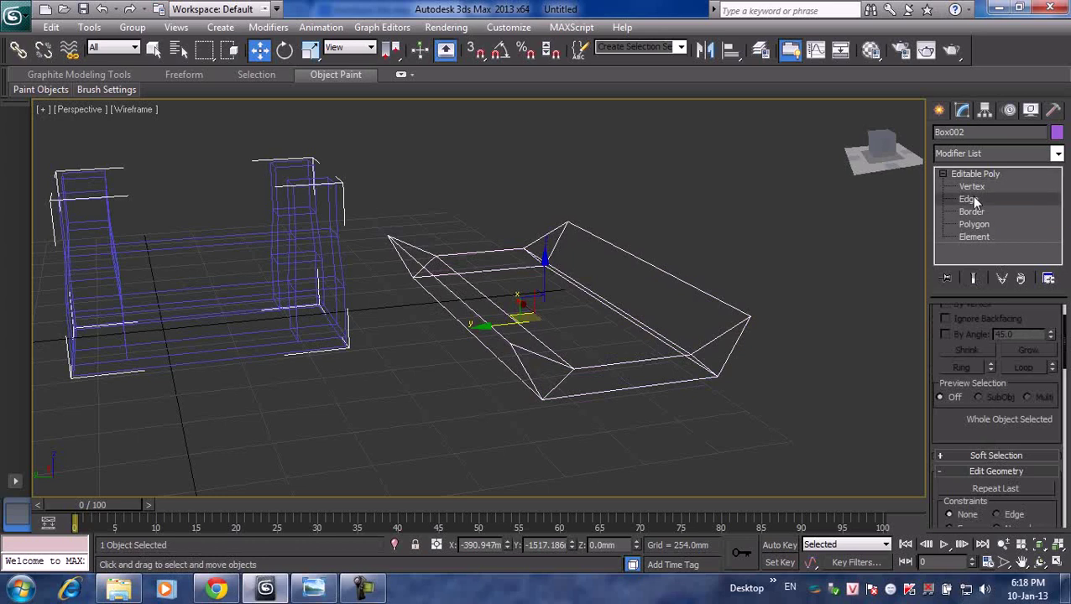
{"action": "left_click", "coordinate": [968, 198]}
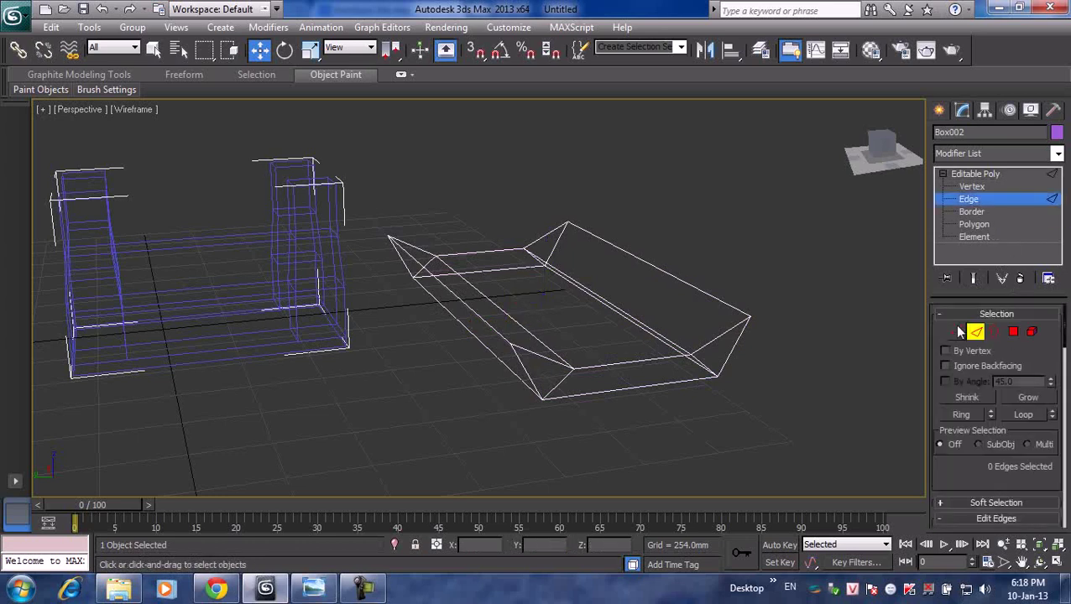
{"action": "left_click", "coordinate": [618, 363]}
{"action": "scroll", "coordinate": [993, 403], "scroll_direction": "down", "scroll_amount": 5}
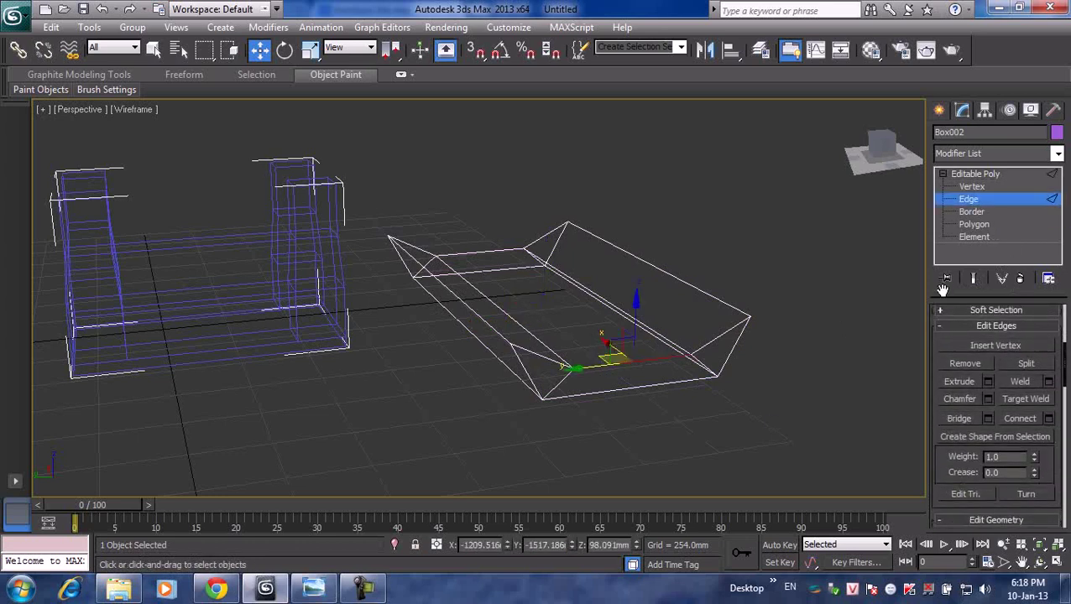
{"action": "left_click", "coordinate": [986, 396]}
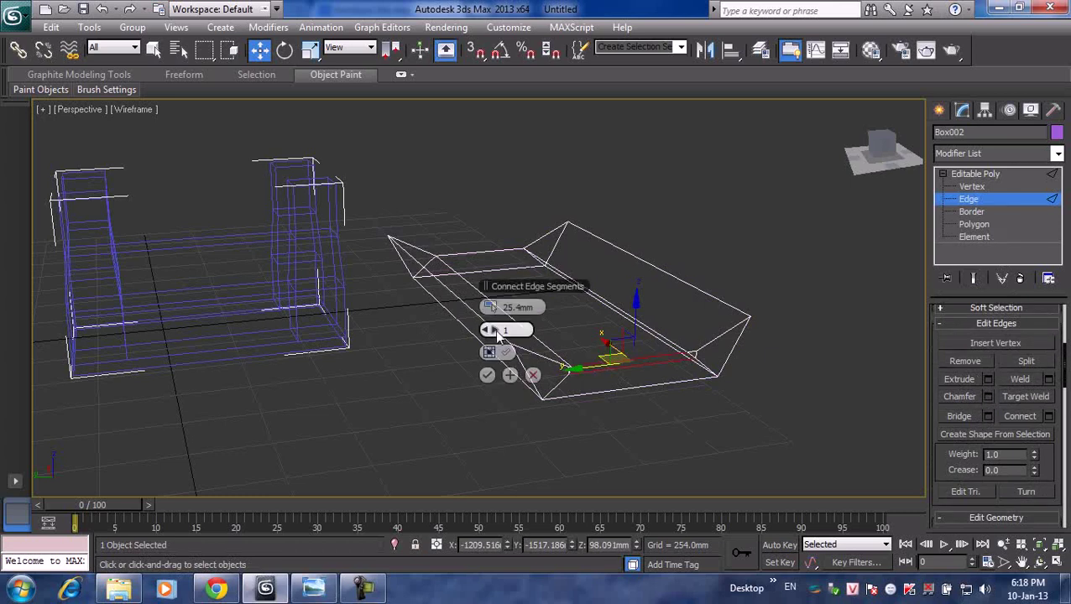
{"action": "left_click_drag", "start_coordinate": [495, 308], "coordinate": [497, 294]}
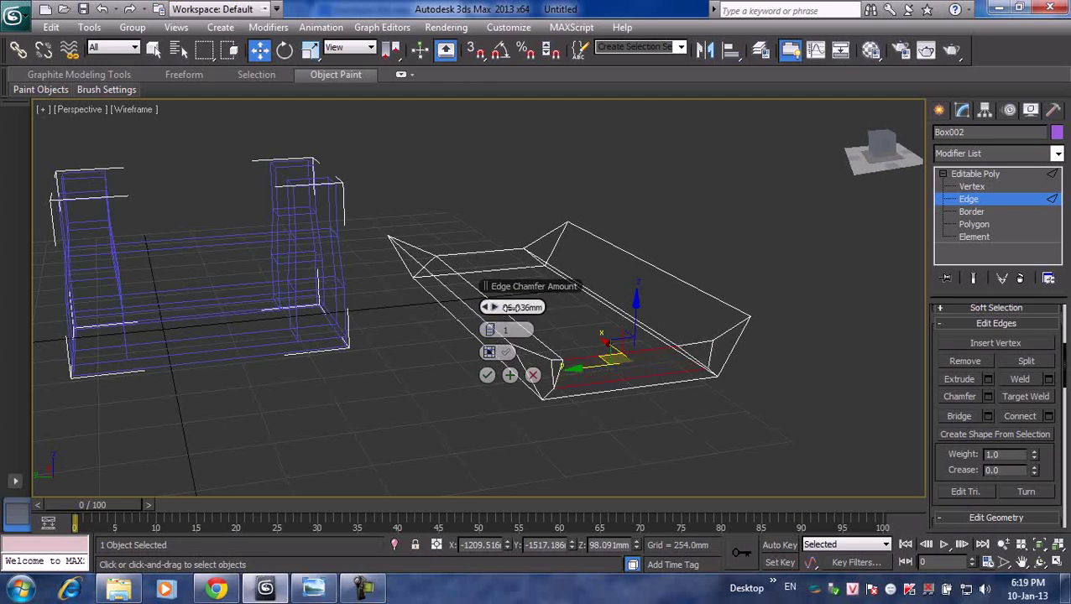
{"action": "left_click_drag", "start_coordinate": [501, 335], "coordinate": [515, 333]}
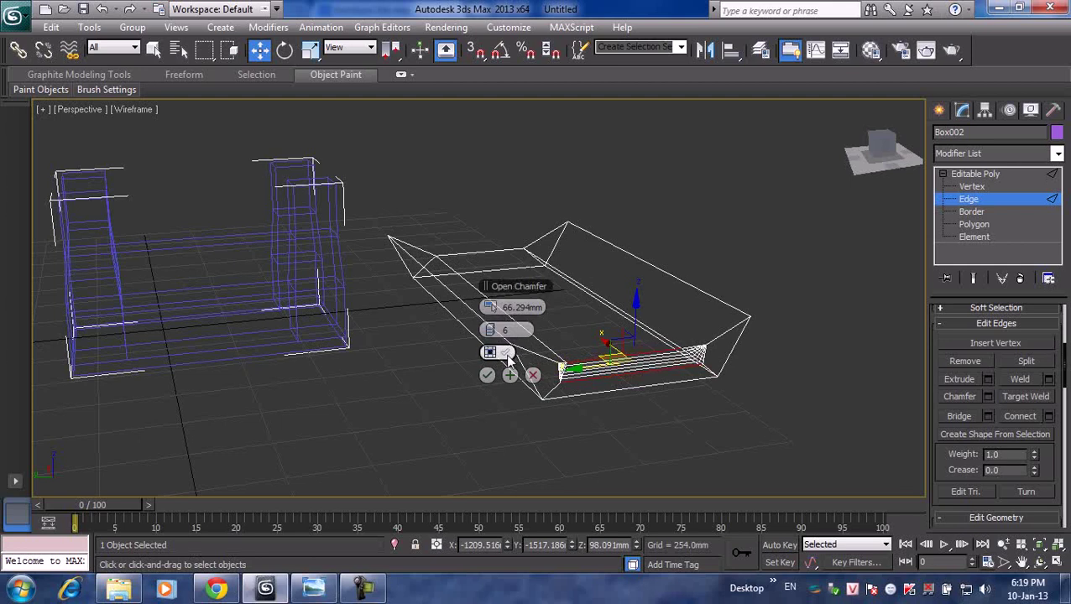
{"action": "left_click", "coordinate": [486, 375]}
- Chamfer the tapered box's front corner edge interactively
{"action": "scroll", "coordinate": [762, 341], "scroll_direction": "up", "scroll_amount": 2}
{"action": "mouse_move", "coordinate": [762, 342]}
{"action": "middle_mouse_down"}
{"action": "mouse_move", "coordinate": [651, 352]}
{"action": "mouse_move", "coordinate": [614, 337]}
{"action": "middle_mouse_up"}
{"action": "left_click", "coordinate": [613, 344]}
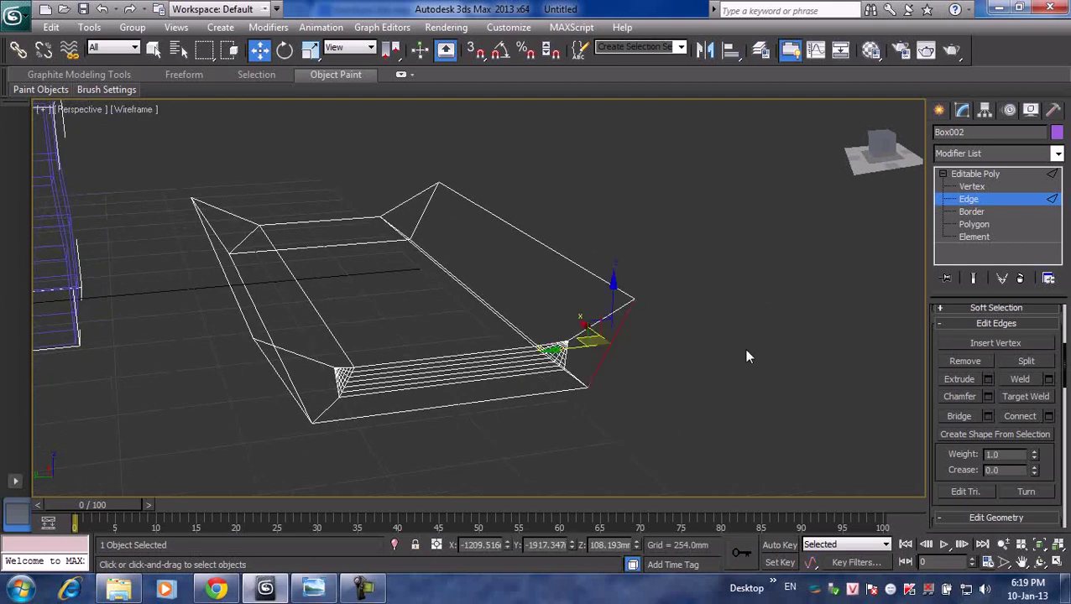
{"action": "right_click", "coordinate": [616, 353]}
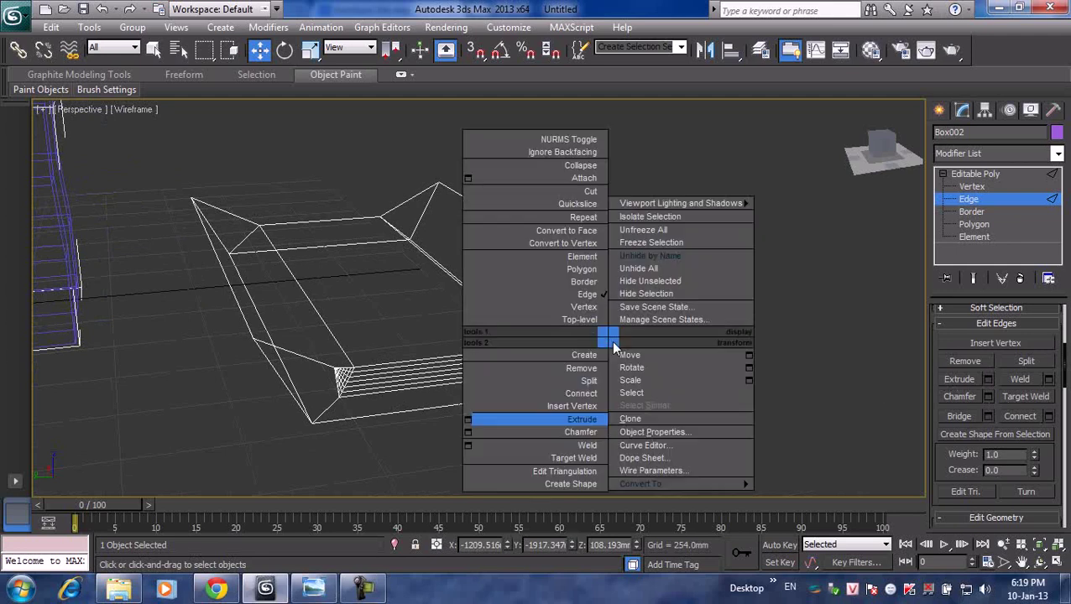
{"action": "left_click", "coordinate": [582, 432]}
{"action": "left_click_drag", "start_coordinate": [612, 345], "coordinate": [610, 333]}
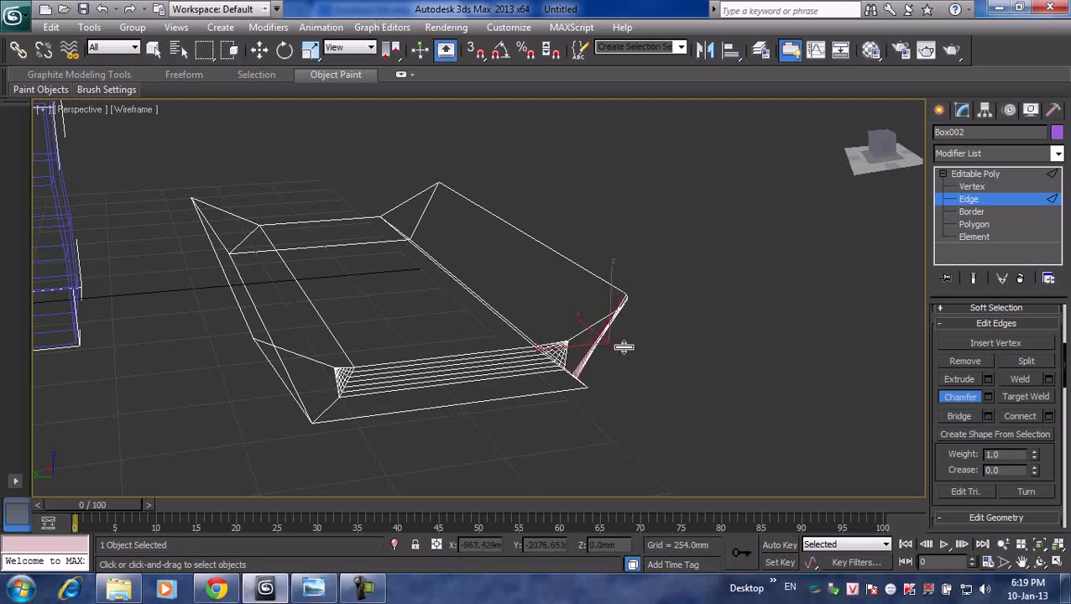
{"action": "left_click_drag", "start_coordinate": [611, 333], "coordinate": [606, 335]}
- Create a new flat Box003 beside the tapered box
{"action": "scroll", "coordinate": [735, 360], "scroll_direction": "down", "scroll_amount": 3}
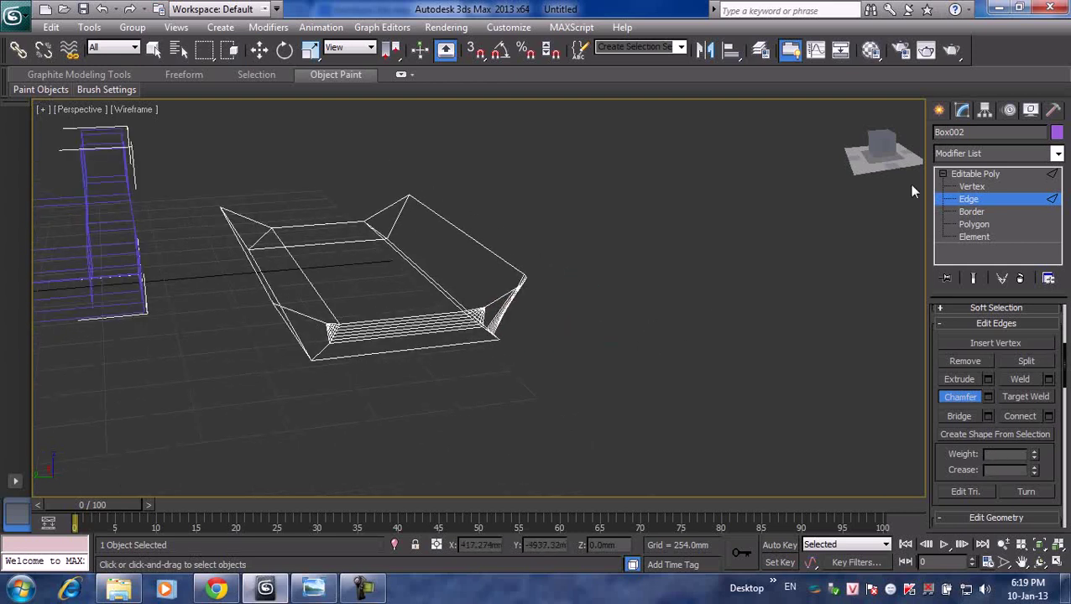
{"action": "left_click", "coordinate": [939, 110]}
{"action": "left_click", "coordinate": [965, 212]}
{"action": "left_click_drag", "start_coordinate": [673, 298], "coordinate": [717, 406]}
- Finish the new flat Box003 and convert it to an editable poly
{"action": "left_click", "coordinate": [724, 367]}
{"action": "right_click", "coordinate": [757, 302]}
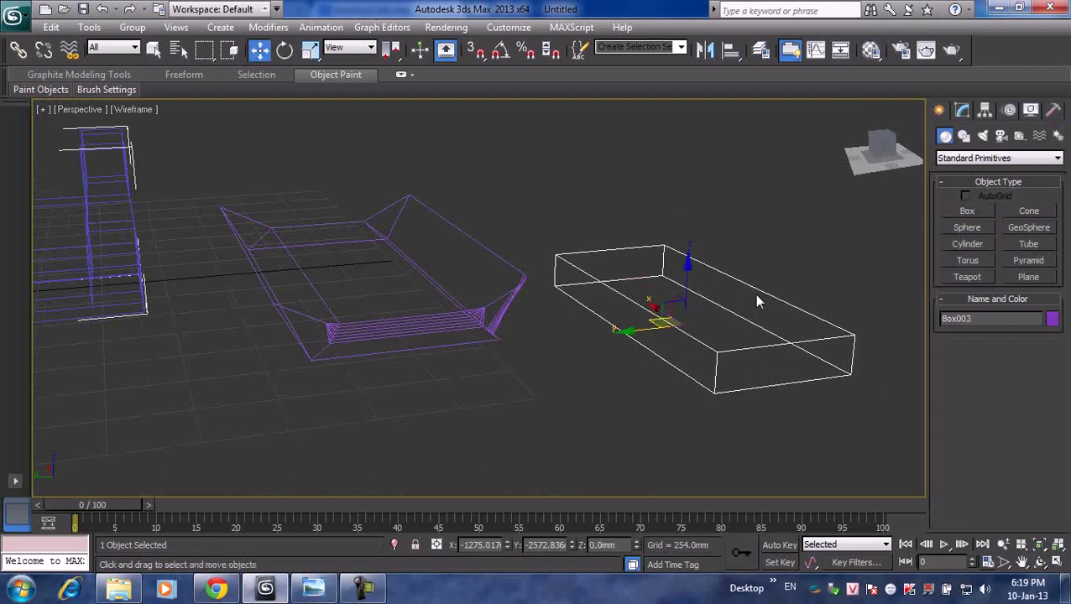
{"action": "left_click", "coordinate": [847, 233]}
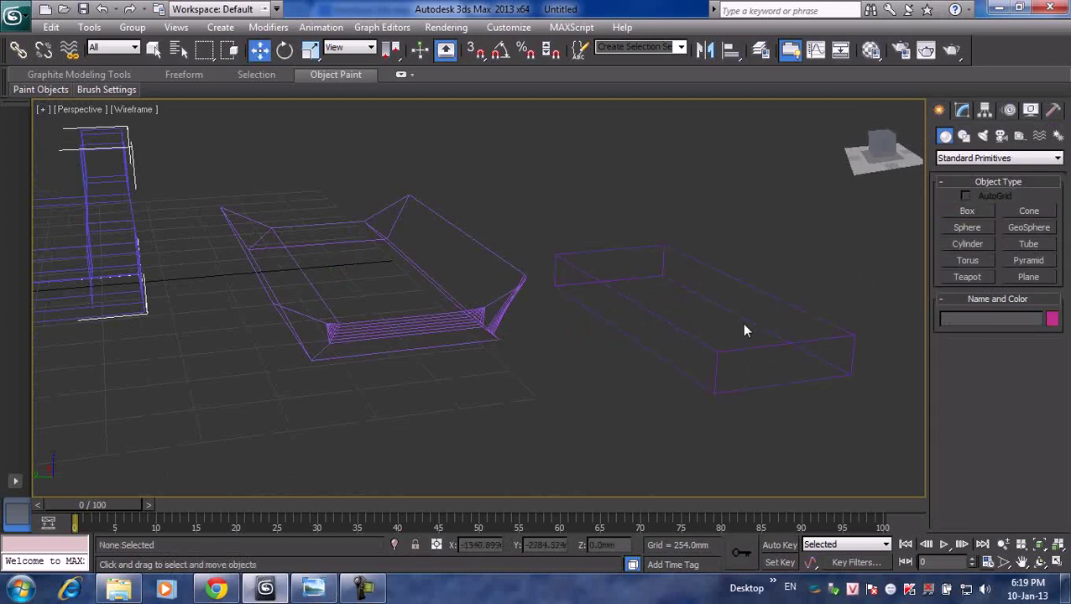
{"action": "left_click", "coordinate": [757, 290]}
{"action": "right_click", "coordinate": [755, 287]}
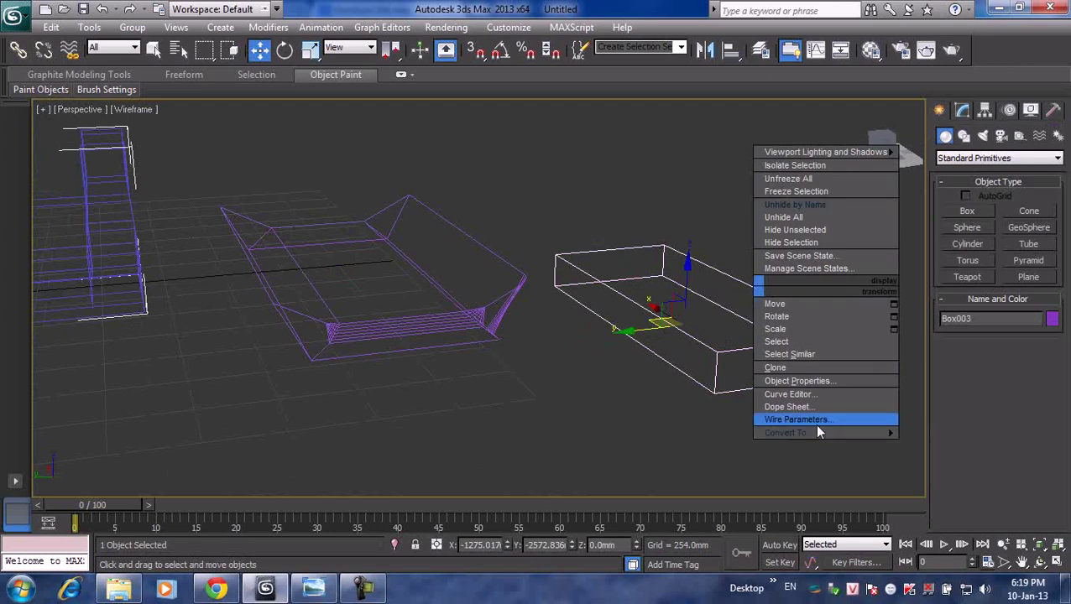
{"action": "left_click", "coordinate": [910, 444]}
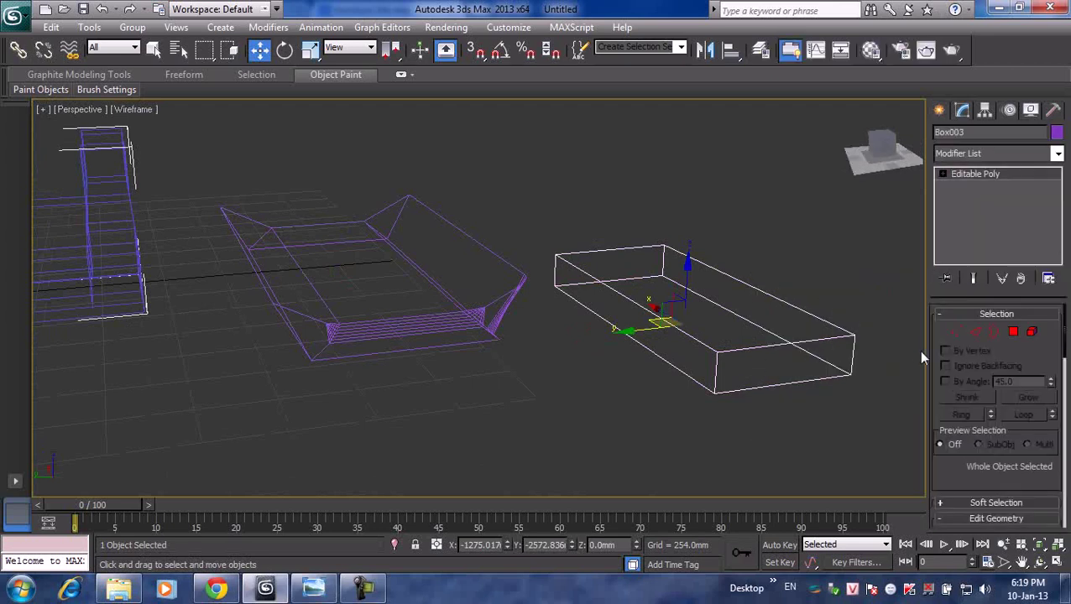
- Round one vertical corner edge with a ~50.5mm chamfer of 6 segments
{"action": "left_click", "coordinate": [977, 333]}
{"action": "left_click", "coordinate": [852, 355]}
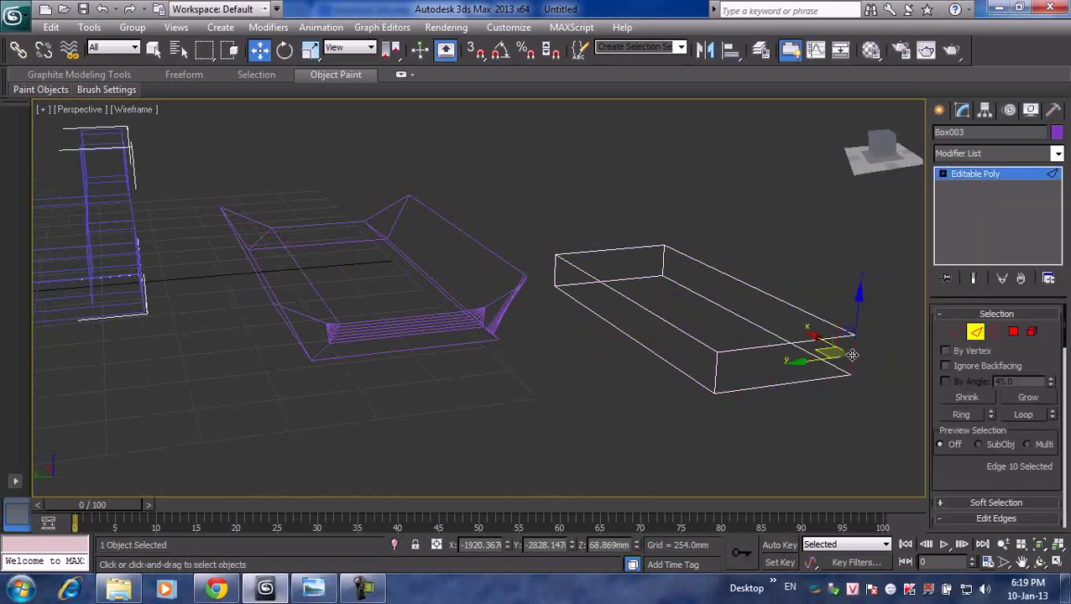
{"action": "left_click_drag", "start_coordinate": [967, 480], "coordinate": [965, 365]}
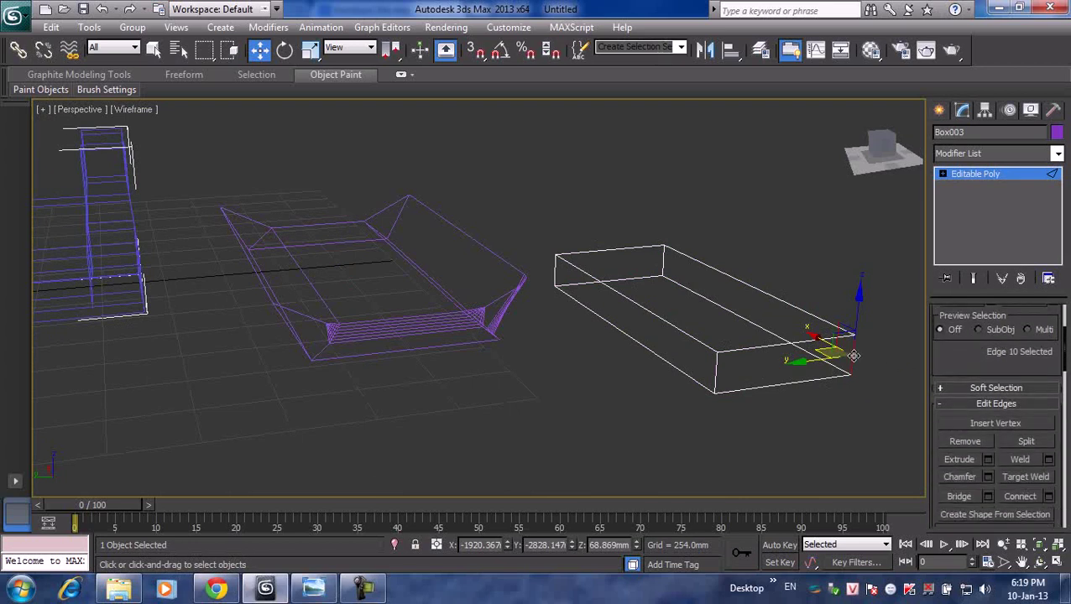
{"action": "right_click", "coordinate": [852, 355]}
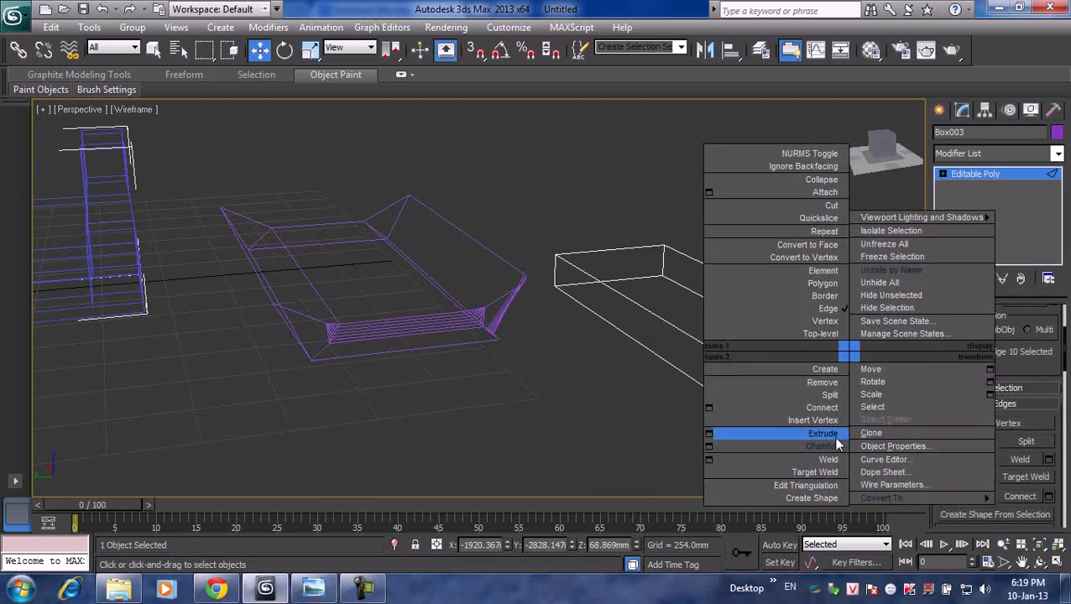
{"action": "left_click", "coordinate": [816, 447]}
{"action": "left_click_drag", "start_coordinate": [850, 360], "coordinate": [859, 358]}
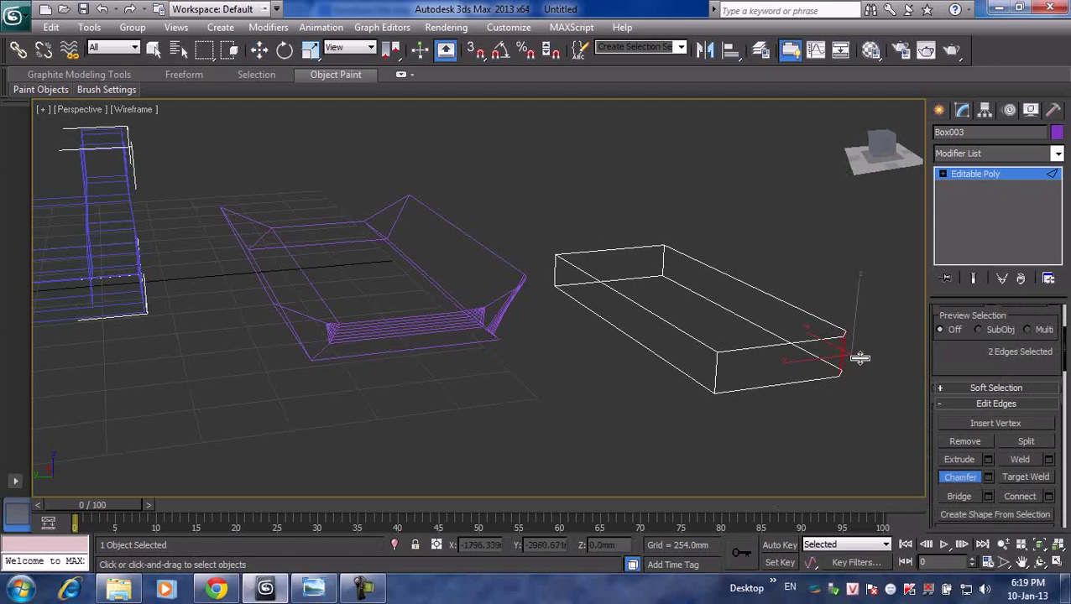
{"action": "left_click", "coordinate": [988, 476]}
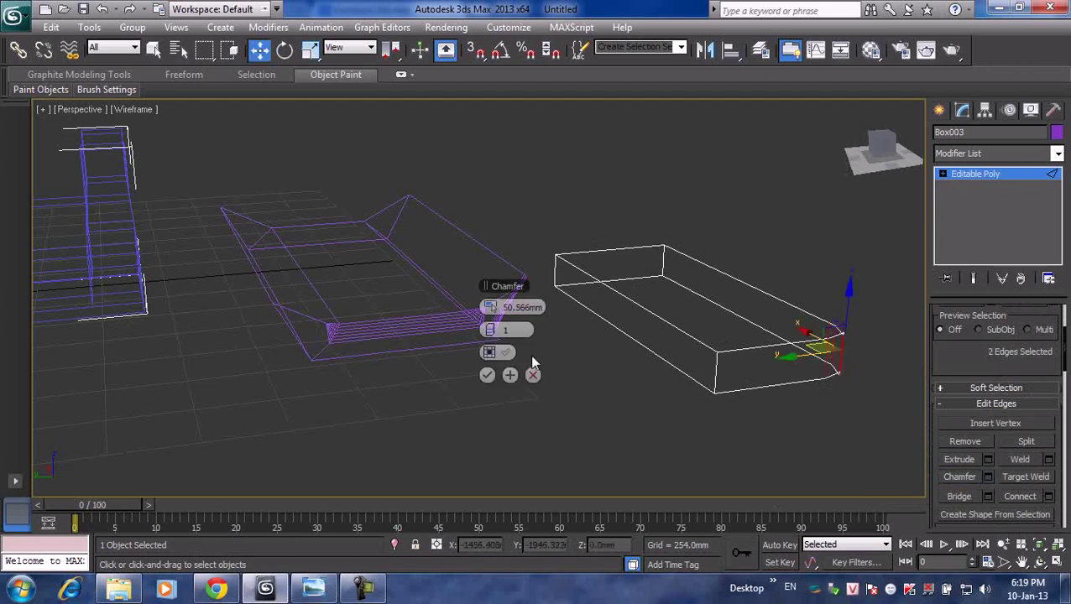
{"action": "left_click_drag", "start_coordinate": [494, 331], "coordinate": [521, 335]}
{"action": "mouse_move", "coordinate": [883, 374]}
{"action": "middle_mouse_down", "text": "alt"}
{"action": "mouse_move", "coordinate": [883, 384]}
{"action": "mouse_move", "coordinate": [659, 334]}
{"action": "mouse_move", "coordinate": [581, 370]}
{"action": "middle_mouse_up", "text": "alt"}
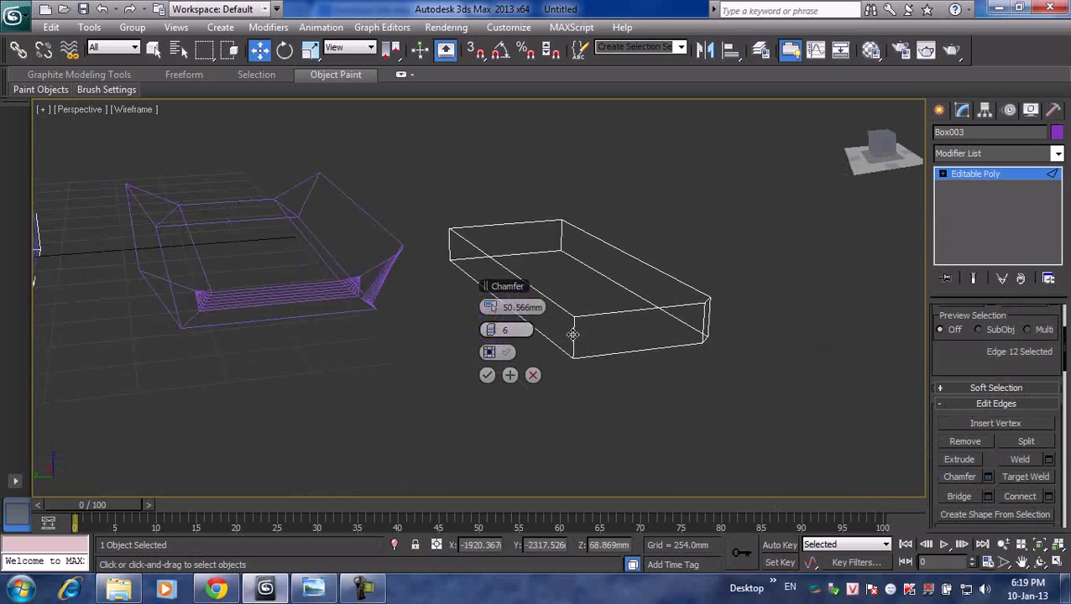
{"action": "left_click", "coordinate": [486, 375]}
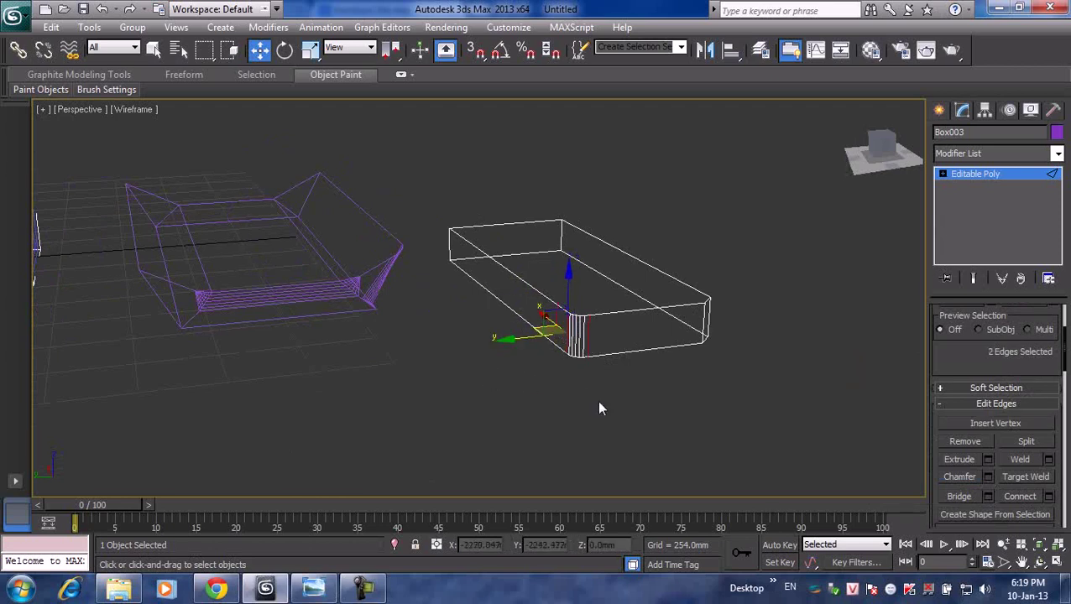
{"action": "left_click", "coordinate": [581, 372]}
- Bring up the Ha_interior living-room render in Windows Photo Viewer
{"action": "scroll", "coordinate": [581, 373], "scroll_direction": "up", "scroll_amount": 3}
{"action": "scroll", "coordinate": [463, 363], "scroll_direction": "down", "scroll_amount": 1}
{"action": "scroll", "coordinate": [467, 369], "scroll_direction": "down", "scroll_amount": 3}
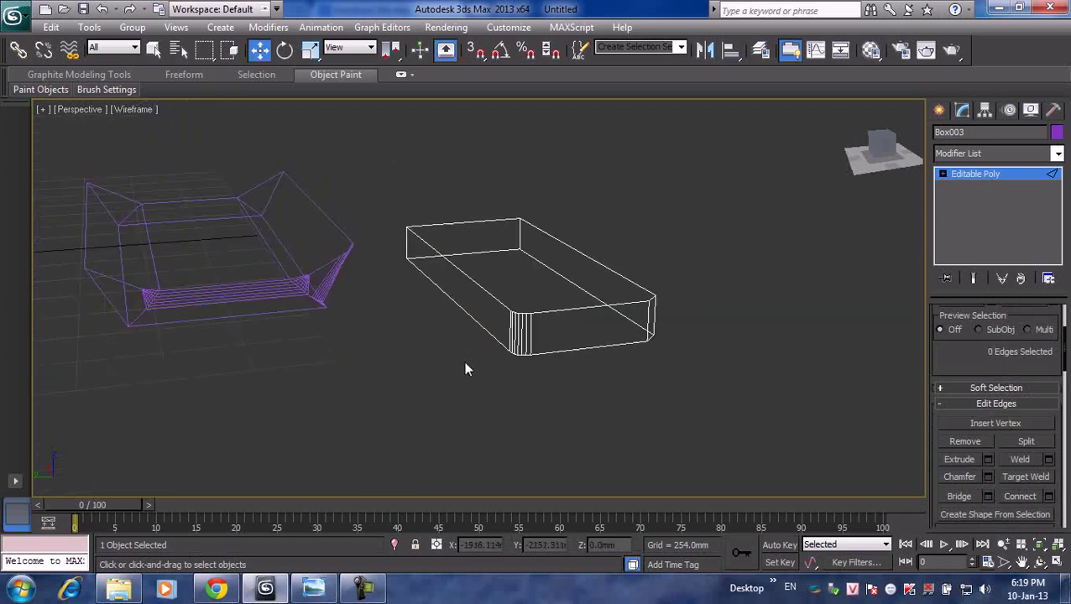
{"action": "scroll", "coordinate": [466, 370], "scroll_direction": "down", "scroll_amount": 1}
{"action": "left_click", "coordinate": [313, 587]}
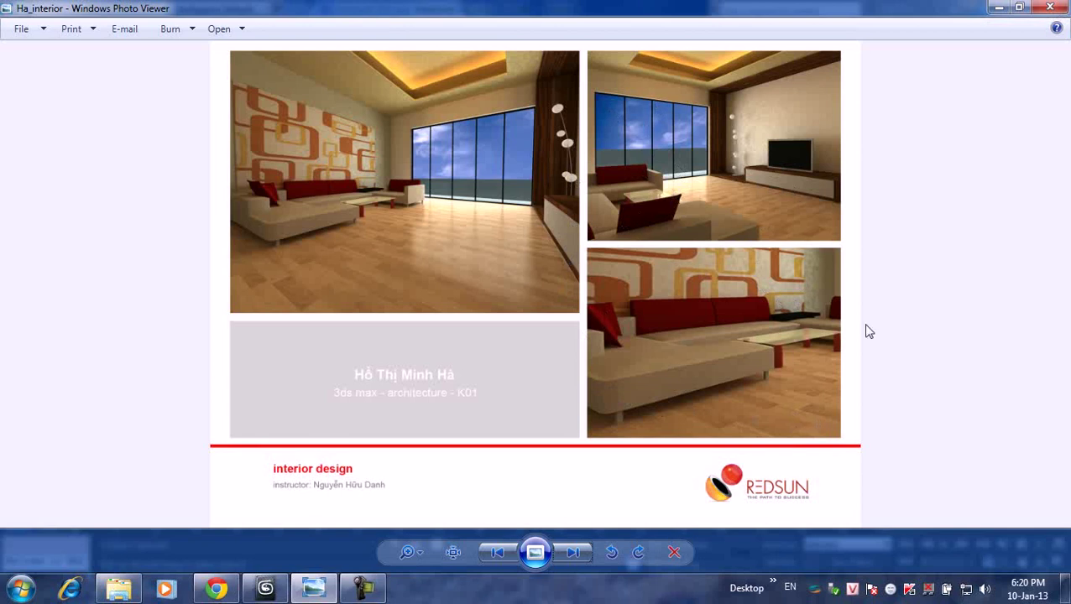
- Minimize the reference image and return to the 3ds Max Create panel
{"action": "left_click", "coordinate": [999, 8]}
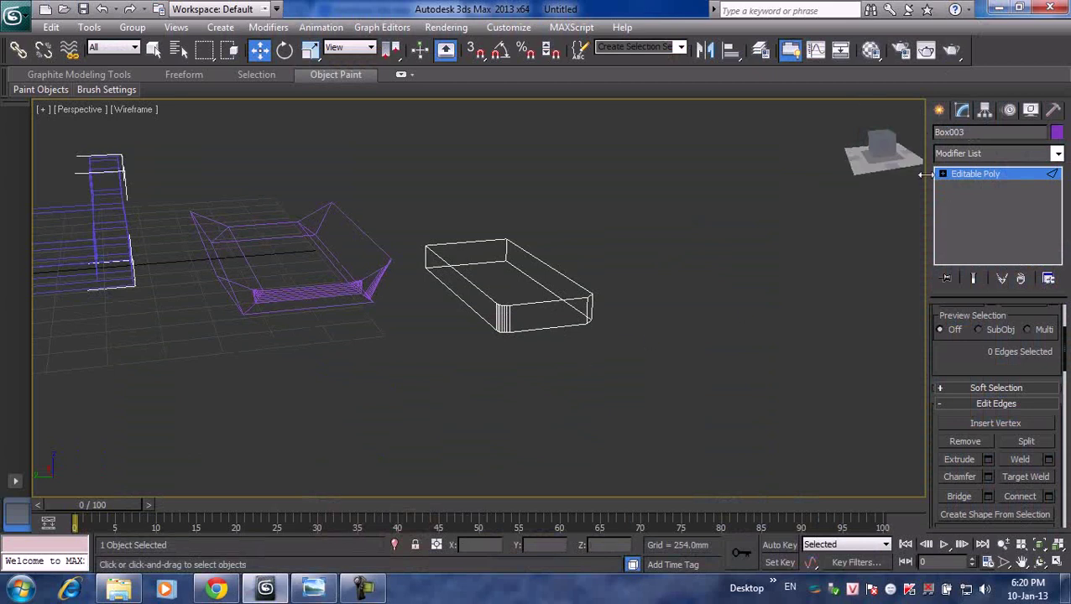
{"action": "left_click", "coordinate": [939, 113]}
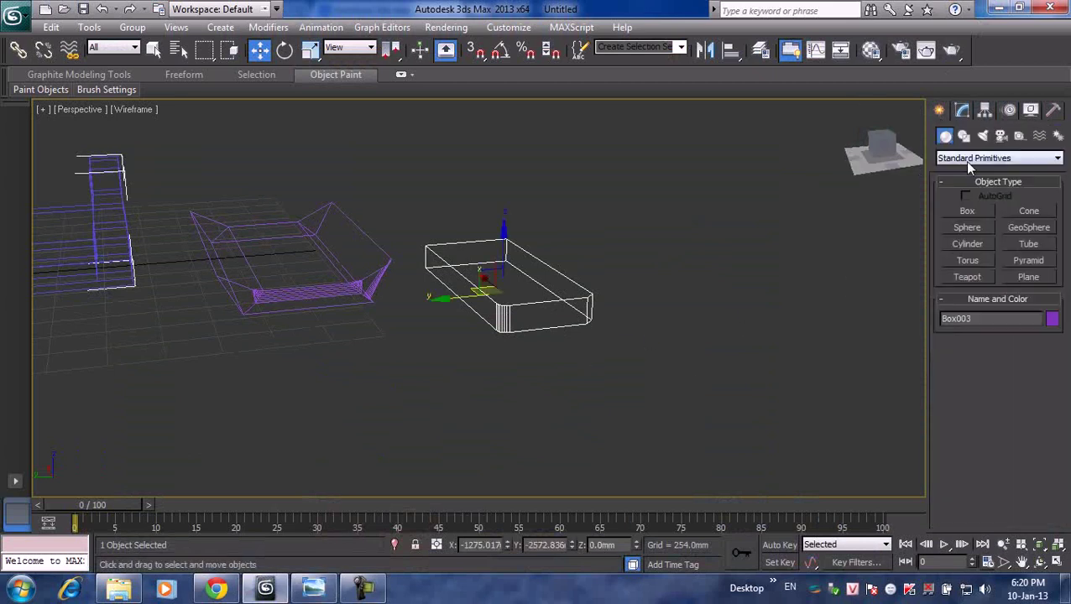
- Draw a closed L-shaped Line spline with one curved outer corner beside Box003
{"action": "left_click", "coordinate": [964, 136]}
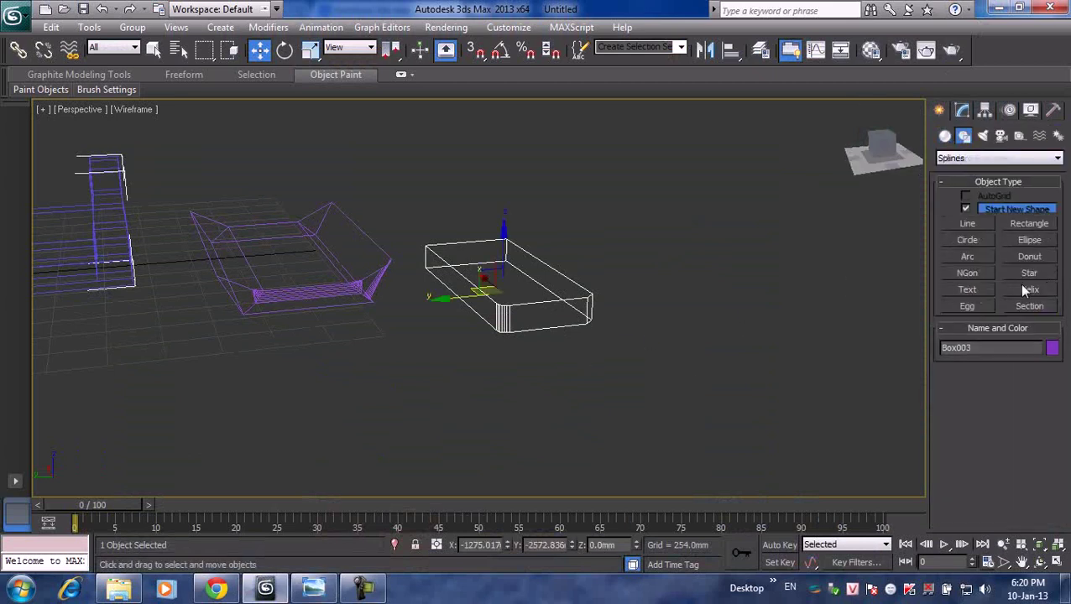
{"action": "left_click", "coordinate": [977, 223]}
{"action": "left_click", "coordinate": [654, 301]}
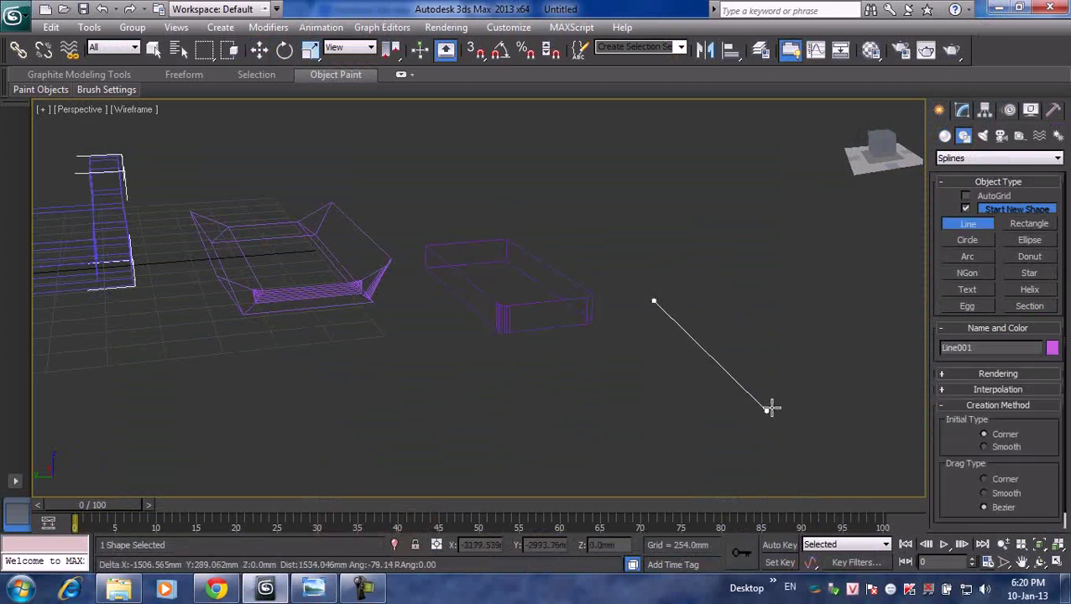
{"action": "left_click_drag", "start_coordinate": [771, 408], "coordinate": [905, 383]}
{"action": "left_click", "coordinate": [906, 383]}
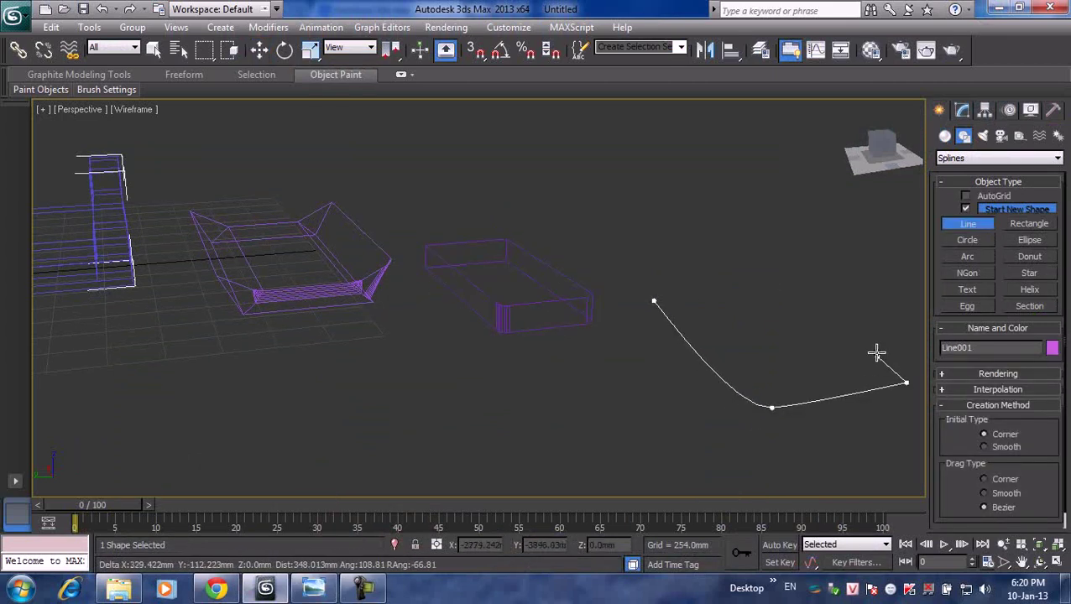
{"action": "left_click", "coordinate": [875, 350]}
{"action": "left_click", "coordinate": [789, 367]}
{"action": "left_click", "coordinate": [716, 293]}
{"action": "left_click", "coordinate": [654, 299]}
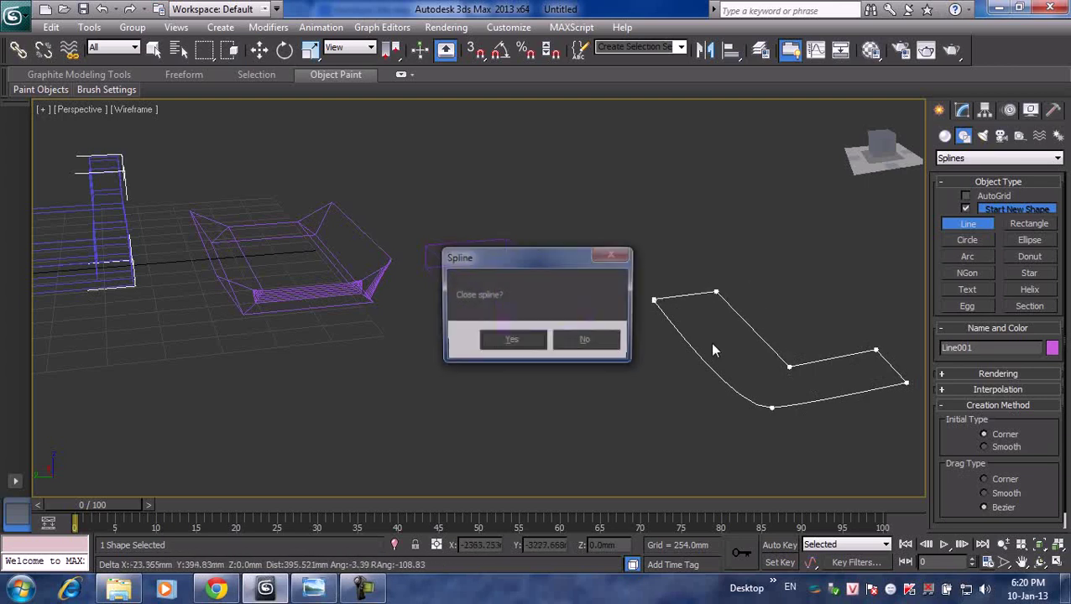
{"action": "left_click", "coordinate": [510, 340]}
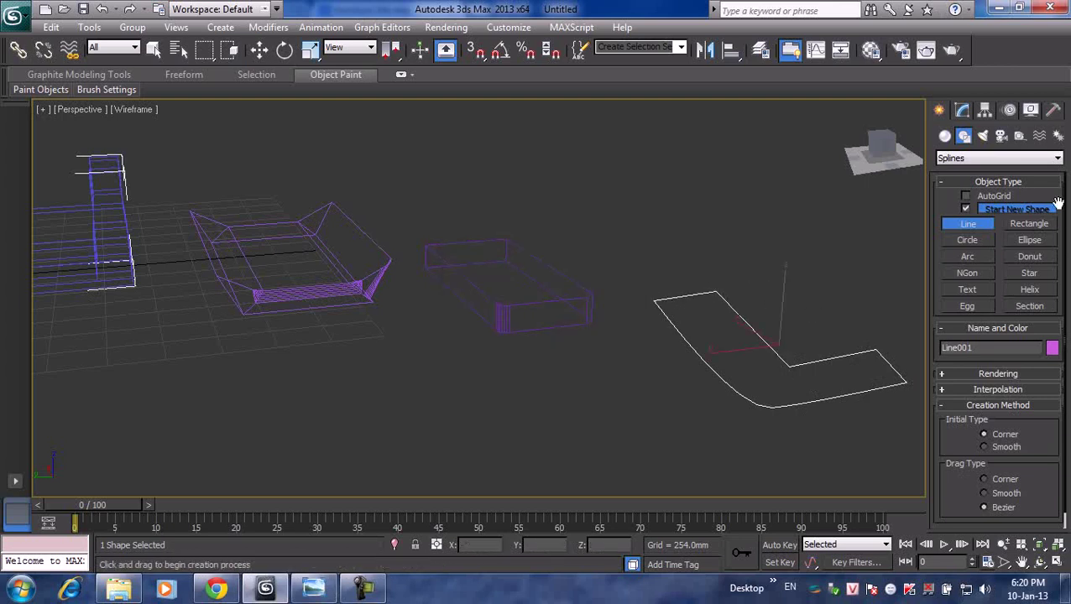
- Add an Extrude modifier to the L-shaped Line001
{"action": "left_click", "coordinate": [962, 110]}
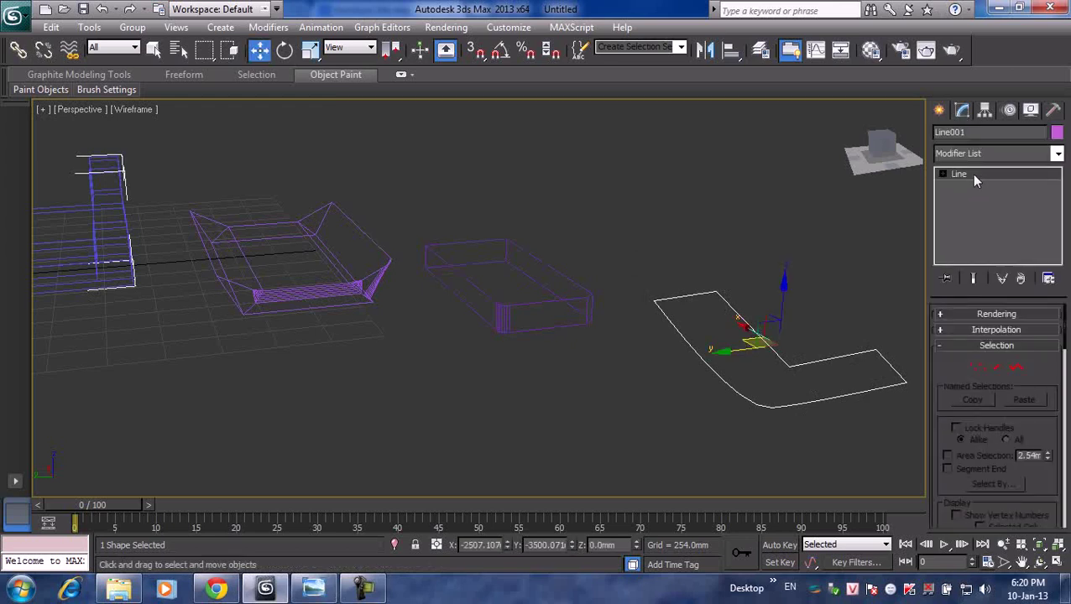
{"action": "left_click", "coordinate": [972, 155]}
{"action": "scroll", "coordinate": [987, 435], "scroll_direction": "down", "scroll_amount": 1}
{"action": "scroll", "coordinate": [985, 454], "scroll_direction": "down", "scroll_amount": 2}
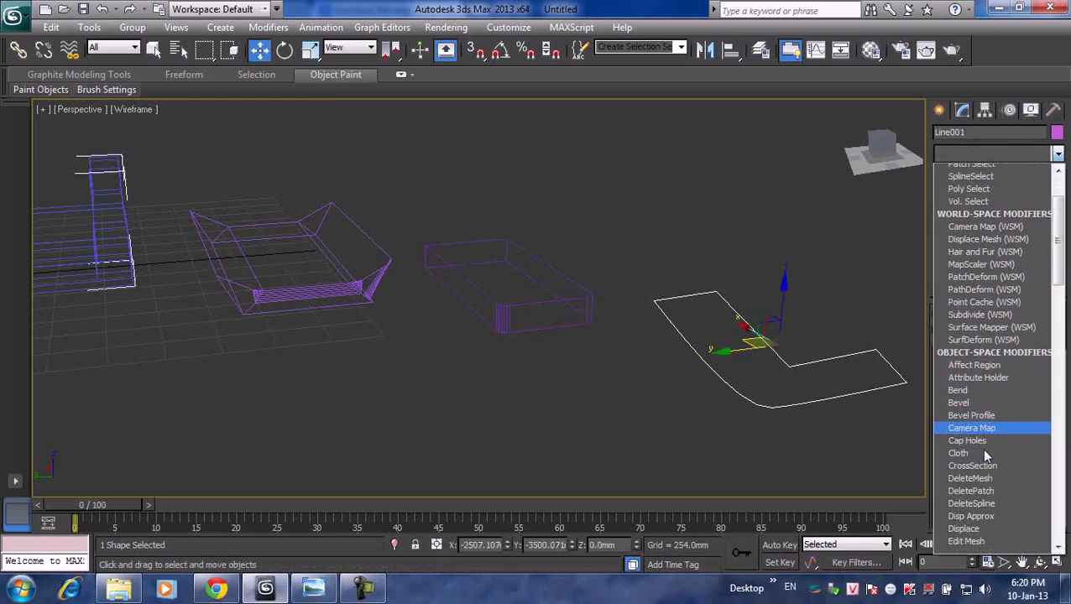
{"action": "scroll", "coordinate": [985, 454], "scroll_direction": "down", "scroll_amount": 1}
{"action": "scroll", "coordinate": [971, 527], "scroll_direction": "down", "scroll_amount": 2}
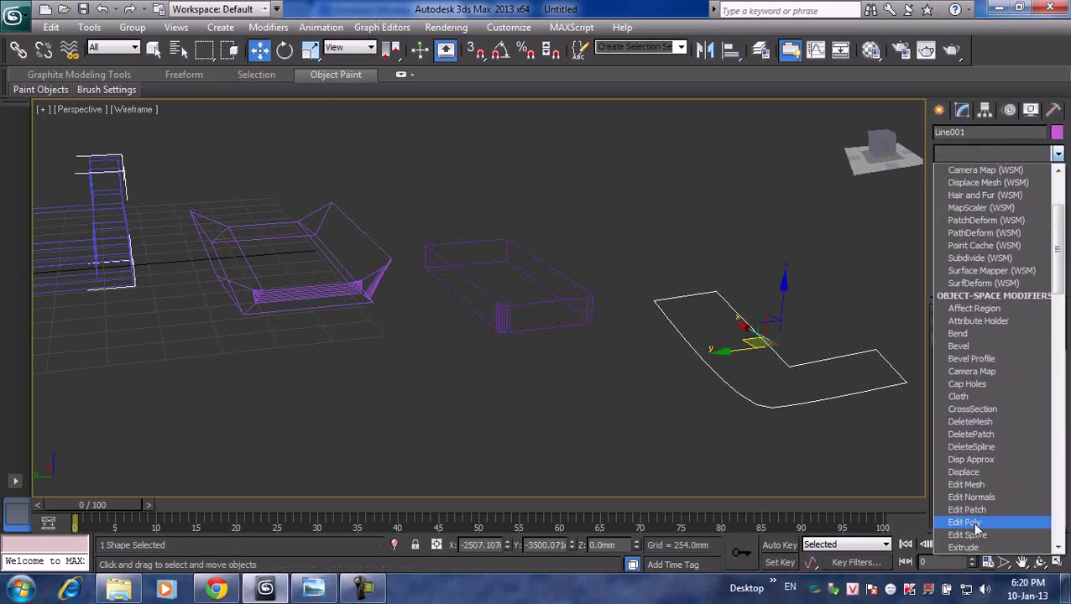
{"action": "left_click", "coordinate": [975, 547]}
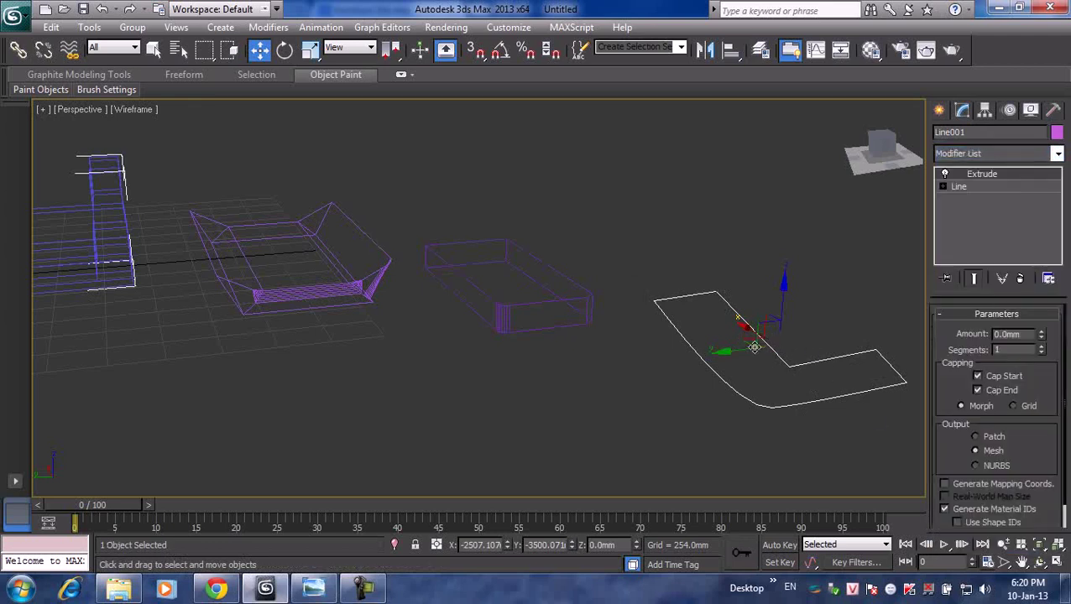
- At the Line's Segment level, select all six segments of the L outline
{"action": "left_click", "coordinate": [943, 186]}
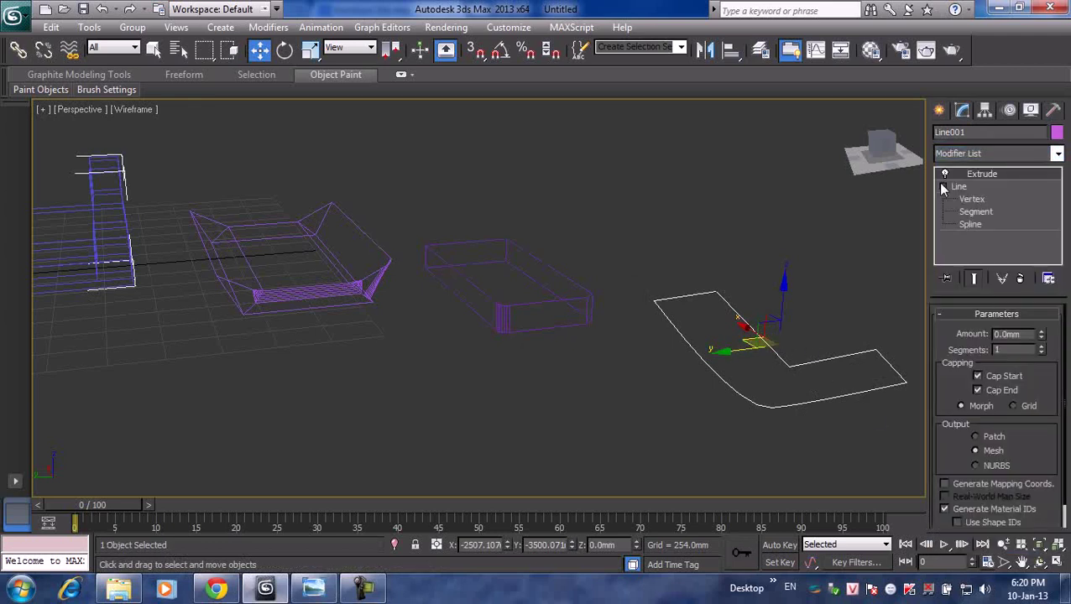
{"action": "left_click", "coordinate": [975, 211]}
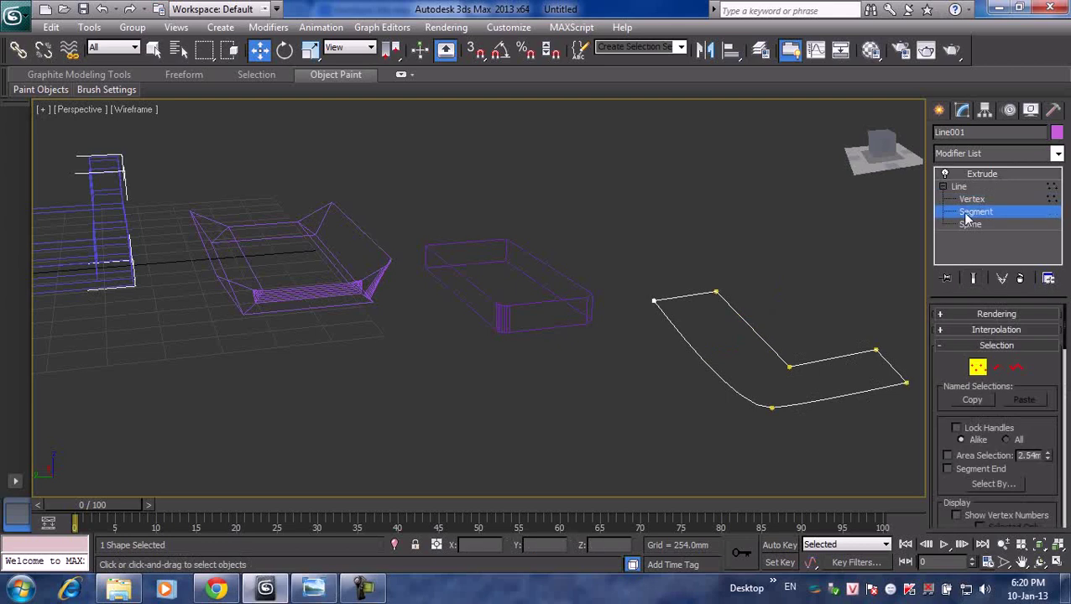
{"action": "left_click", "coordinate": [706, 361]}
{"action": "left_click", "coordinate": [688, 295], "text": "ctrl"}
{"action": "left_click", "coordinate": [753, 328], "text": "ctrl"}
{"action": "left_click", "coordinate": [831, 358], "text": "ctrl"}
{"action": "left_click", "coordinate": [887, 364], "text": "ctrl"}
{"action": "left_click", "coordinate": [868, 389], "text": "ctrl"}
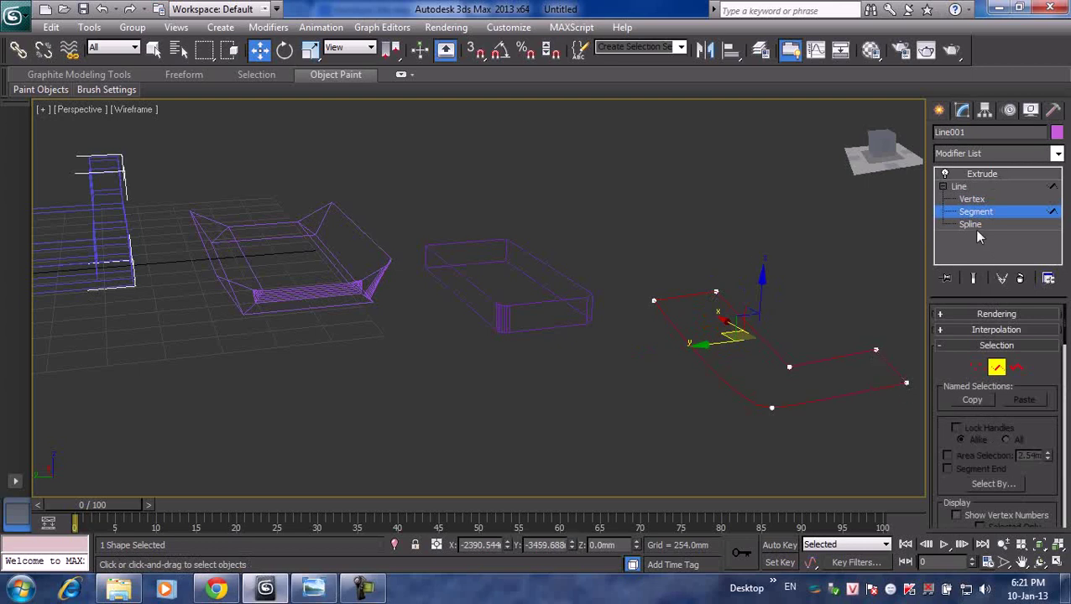
- Scroll through the Line's modify panel settings, then clear the segment selection
{"action": "scroll", "coordinate": [952, 436], "scroll_direction": "down", "scroll_amount": 4}
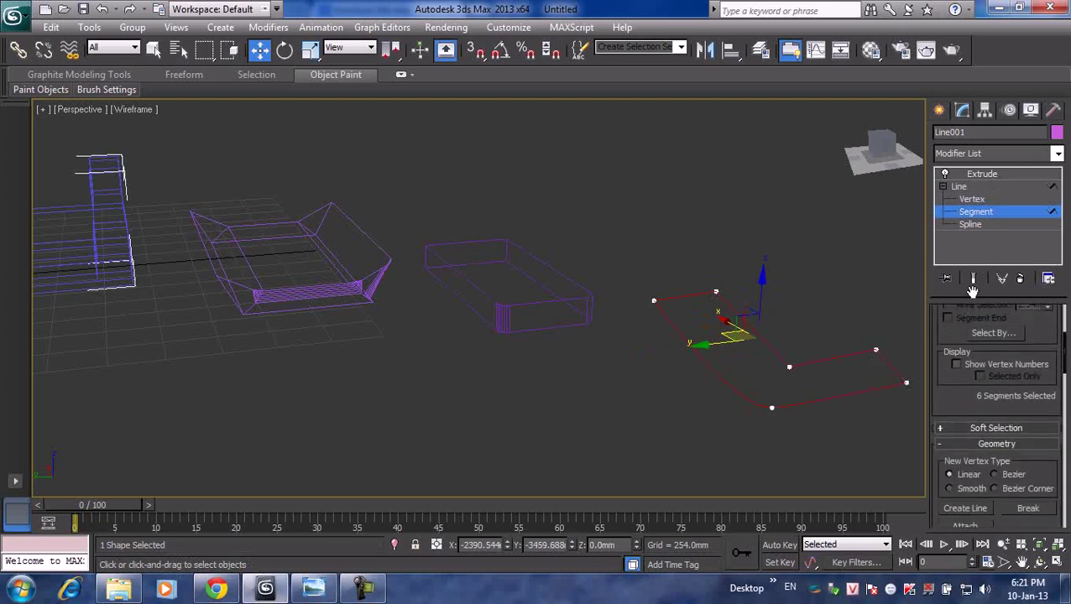
{"action": "scroll", "coordinate": [947, 428], "scroll_direction": "down", "scroll_amount": 2}
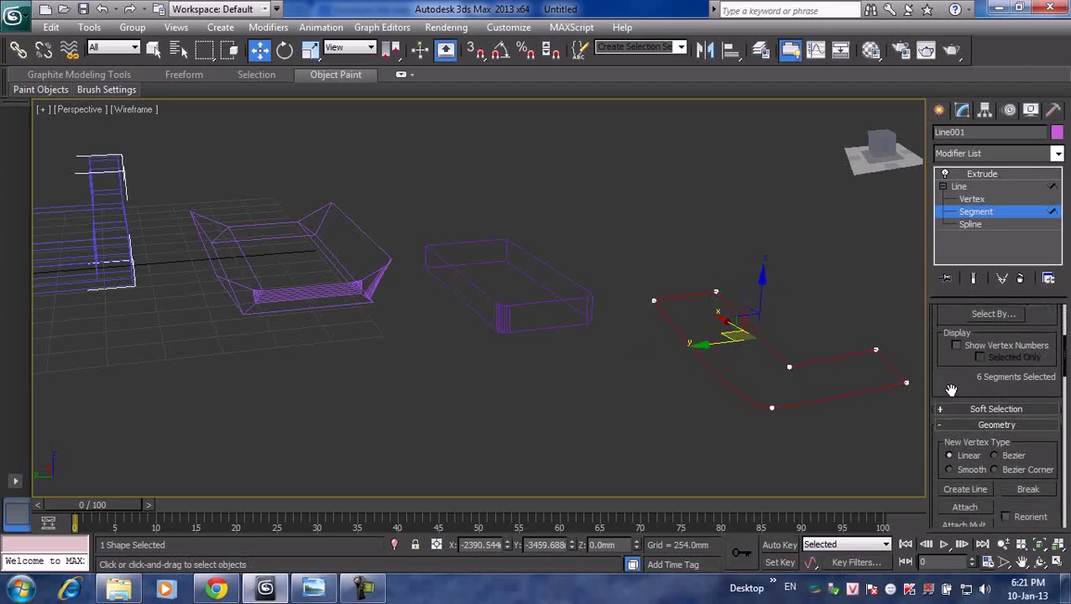
{"action": "scroll", "coordinate": [978, 416], "scroll_direction": "down", "scroll_amount": 2}
{"action": "mouse_move", "coordinate": [976, 478]}
{"action": "left_mouse_down"}
{"action": "mouse_move", "coordinate": [996, 356]}
{"action": "mouse_move", "coordinate": [1007, 363]}
{"action": "left_mouse_up"}
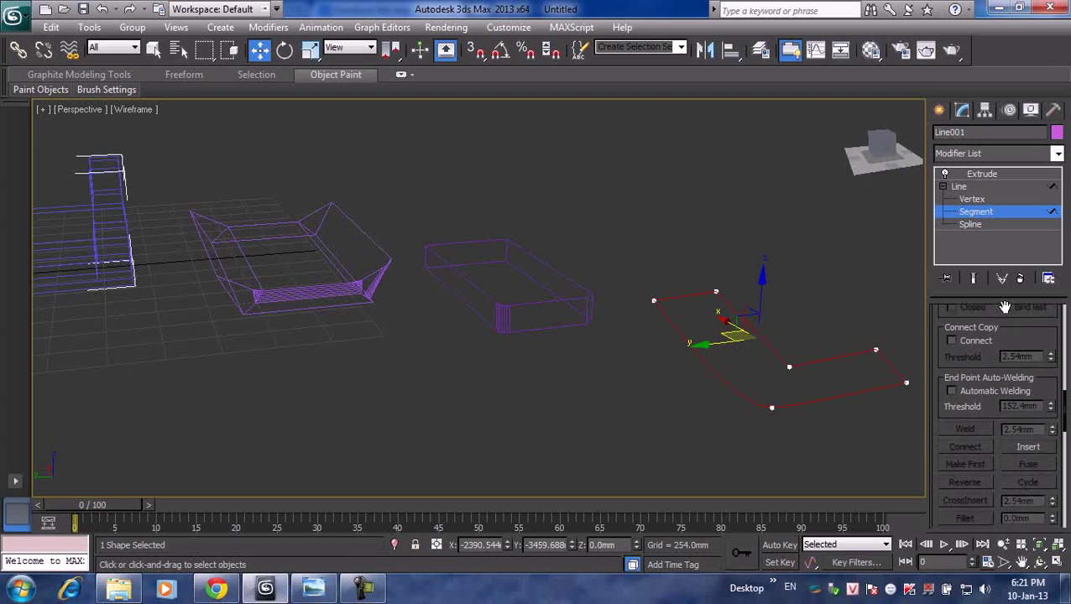
{"action": "left_click_drag", "start_coordinate": [988, 484], "coordinate": [988, 340]}
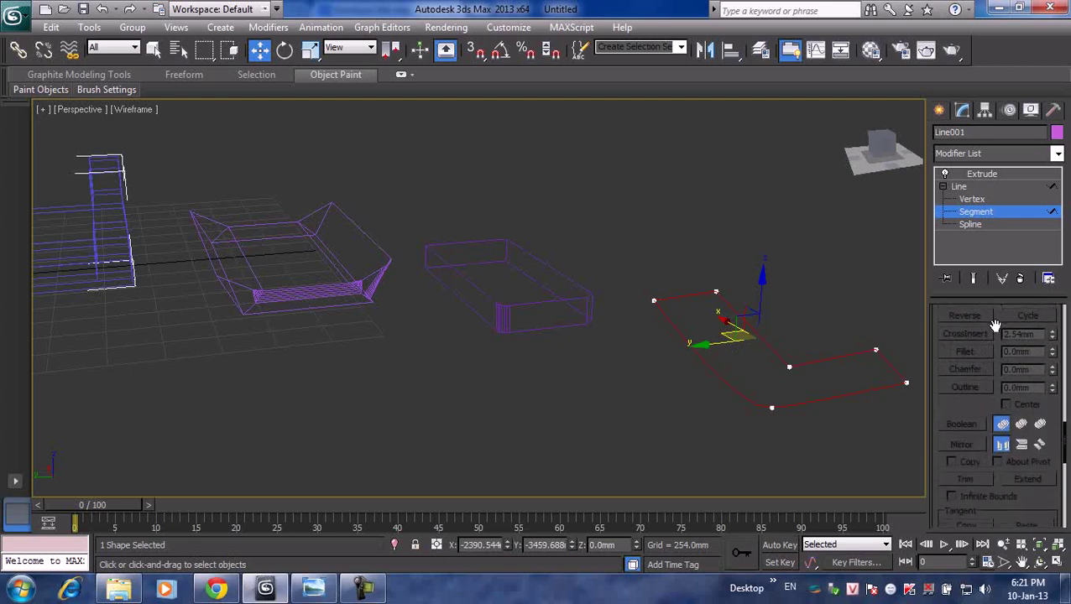
{"action": "left_click_drag", "start_coordinate": [973, 451], "coordinate": [986, 317]}
{"action": "left_click_drag", "start_coordinate": [957, 505], "coordinate": [963, 346]}
{"action": "left_click", "coordinate": [773, 280]}
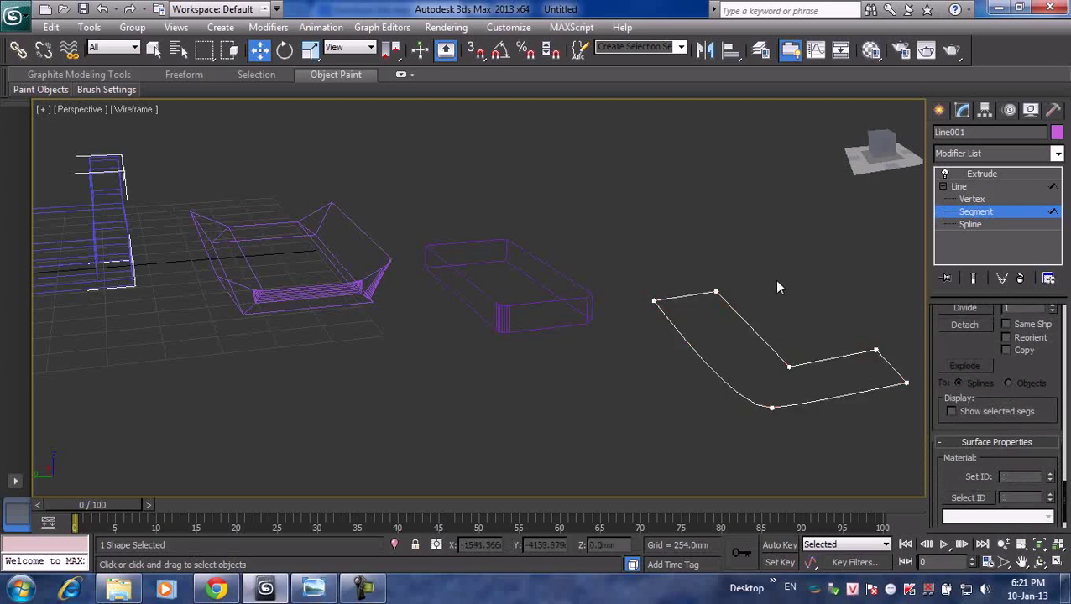
{"action": "middle_click_drag", "start_coordinate": [773, 280], "coordinate": [694, 292], "text": "alt"}
- Draw a circle and extrude it 368.3mm into a cylinder
{"action": "left_click", "coordinate": [938, 110]}
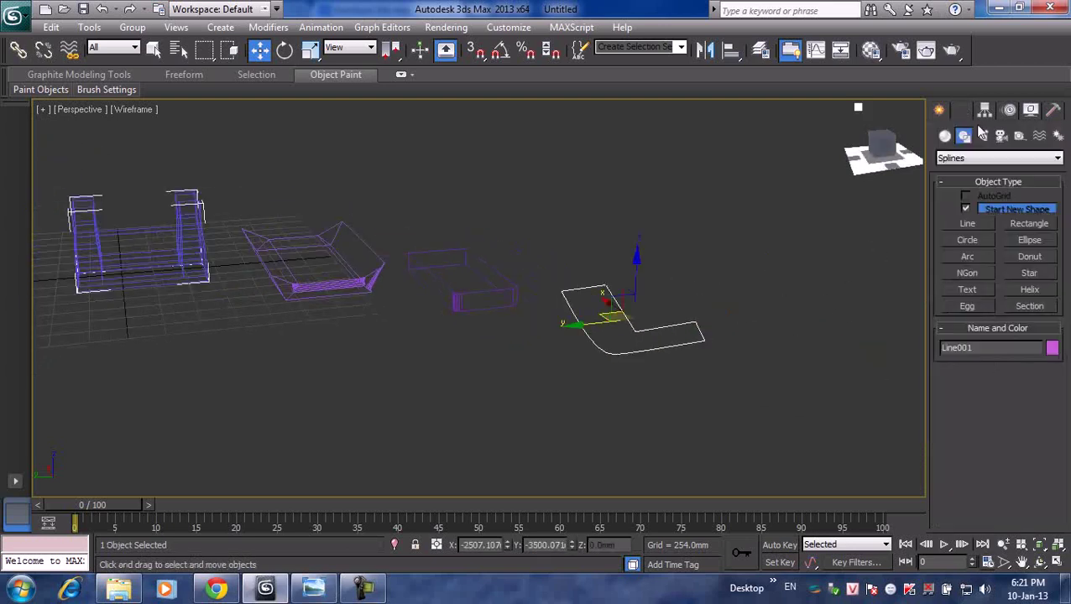
{"action": "left_click", "coordinate": [967, 240]}
{"action": "left_click_drag", "start_coordinate": [538, 409], "coordinate": [550, 394]}
{"action": "key", "text": "w"}
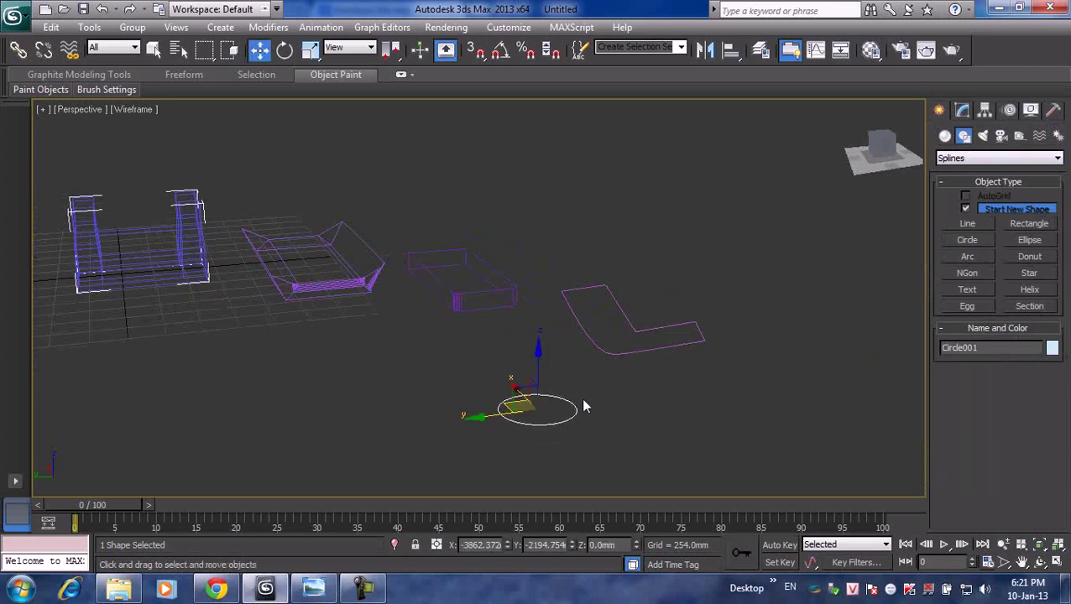
{"action": "left_click", "coordinate": [963, 110]}
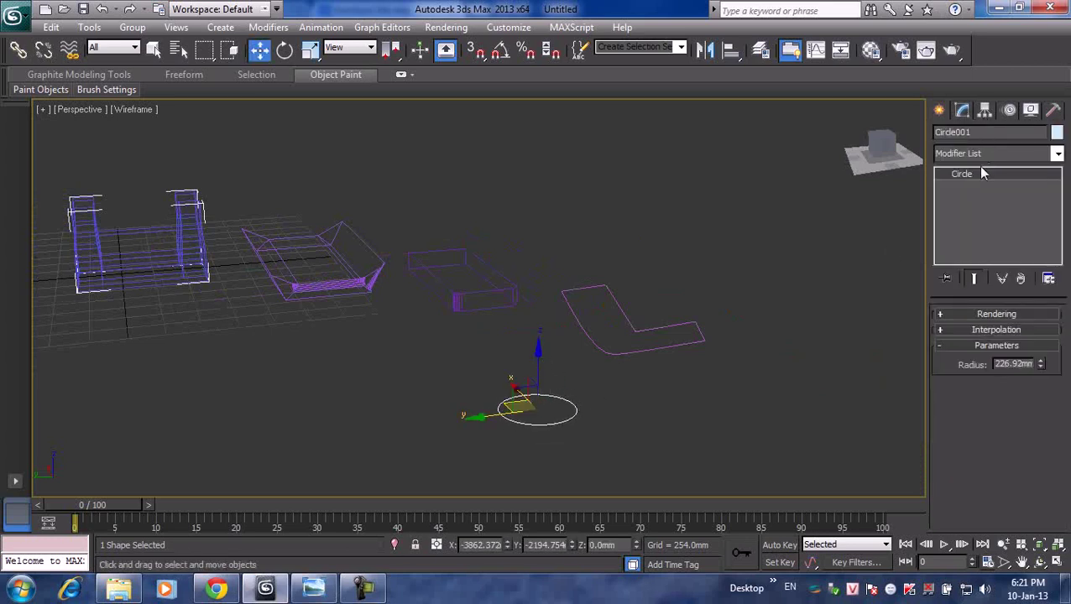
{"action": "left_click", "coordinate": [978, 155]}
{"action": "key", "text": "e"}
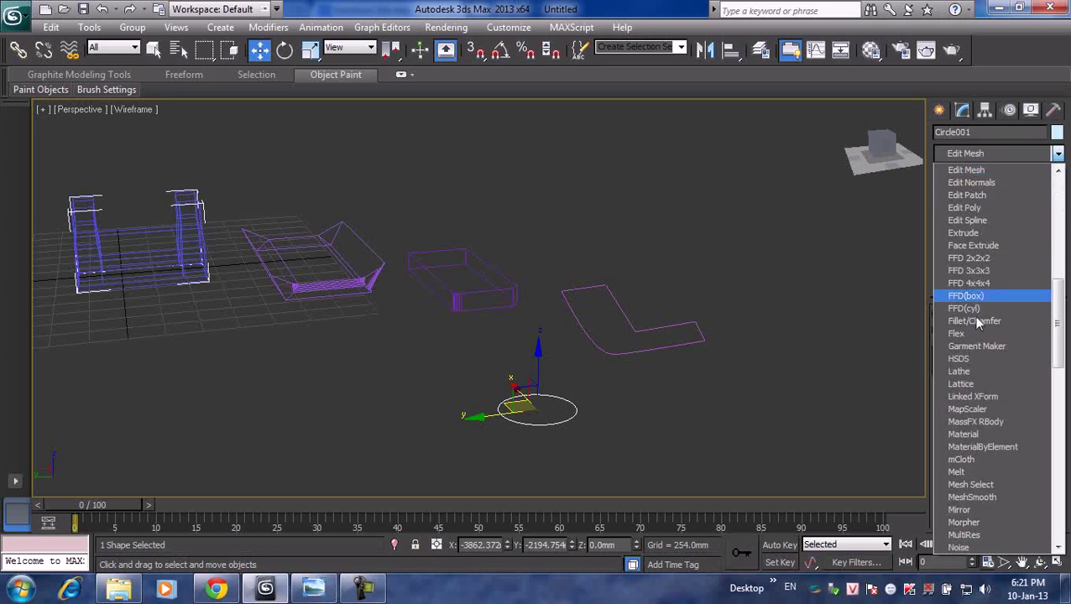
{"action": "left_click", "coordinate": [970, 234]}
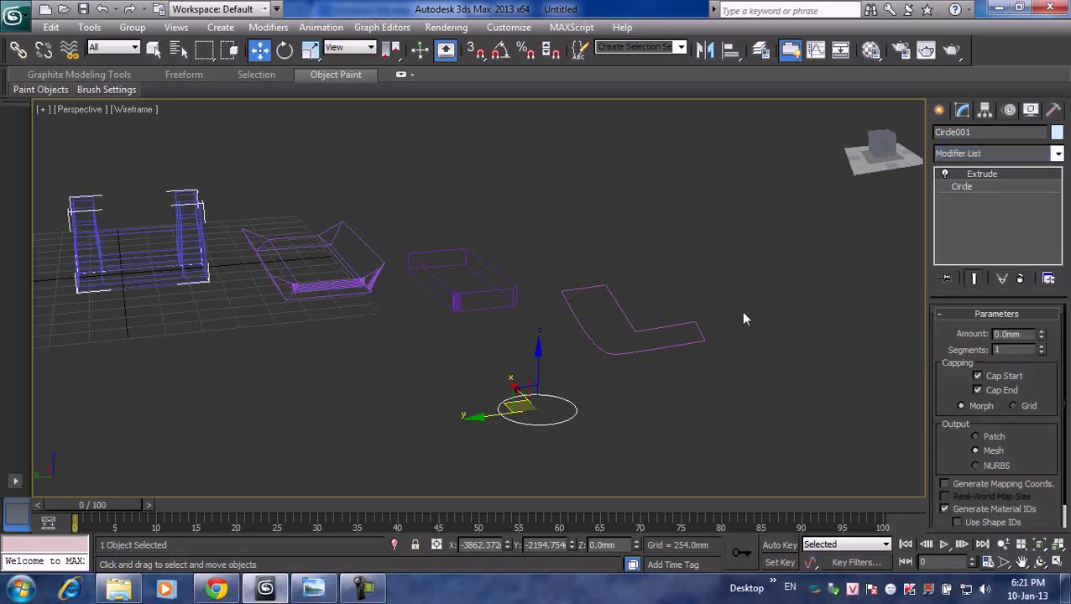
{"action": "left_click_drag", "start_coordinate": [535, 362], "coordinate": [536, 338]}
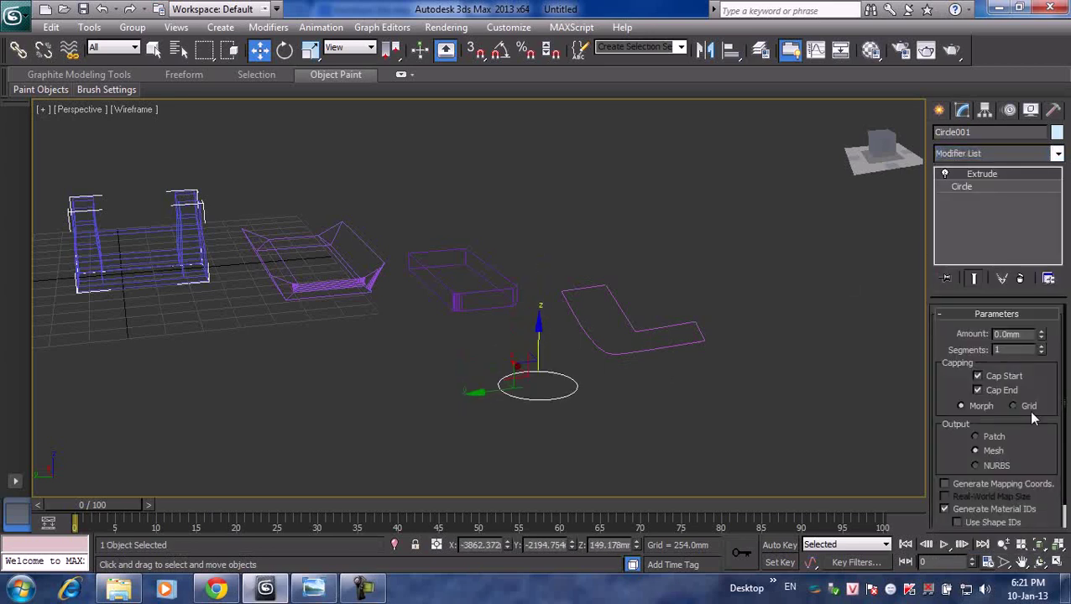
{"action": "left_click_drag", "start_coordinate": [1040, 337], "coordinate": [1049, 310]}
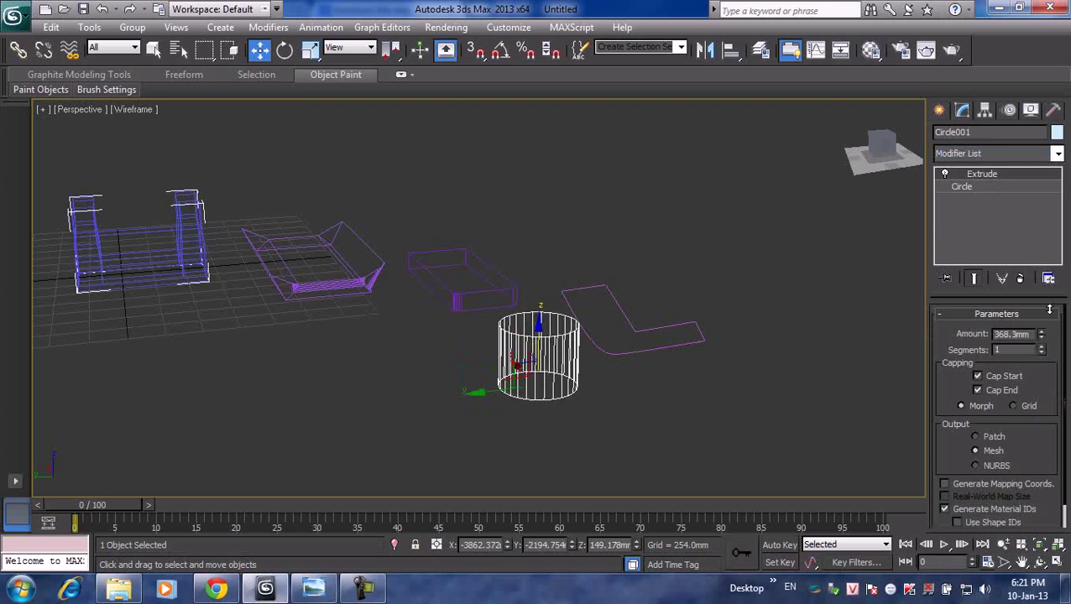
- Set the L-shaped Line001's Extrude amount to 419.1mm
{"action": "left_click", "coordinate": [655, 332]}
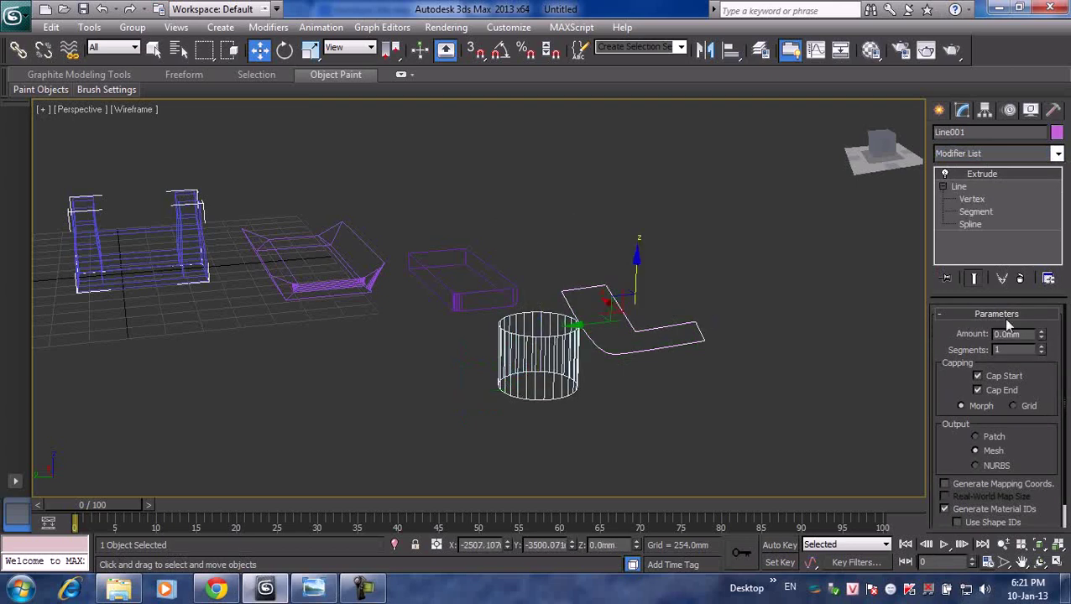
{"action": "left_click_drag", "start_coordinate": [1043, 336], "coordinate": [1047, 307]}
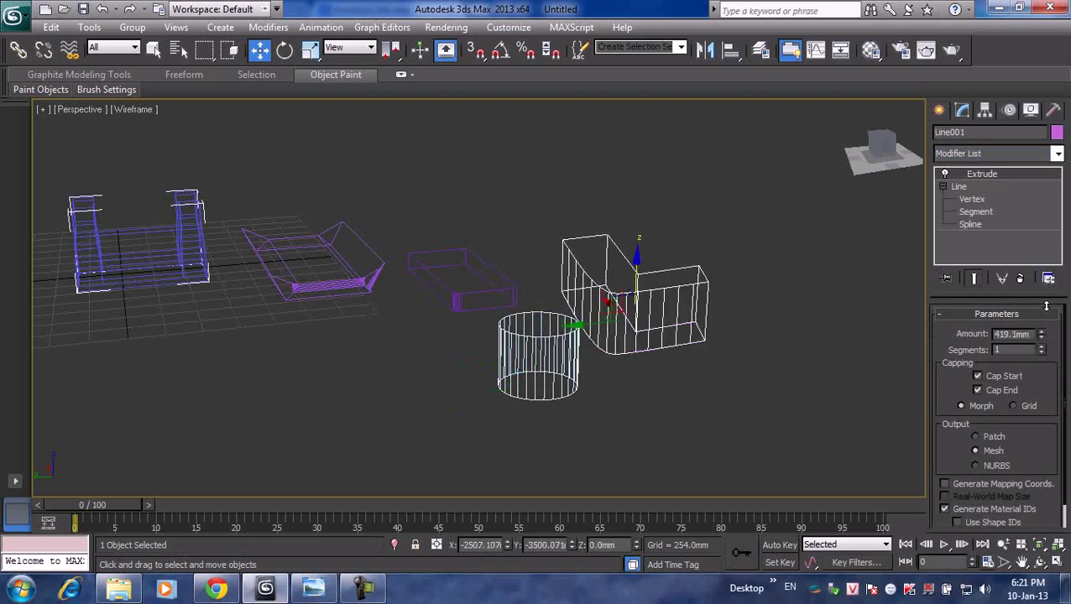
{"action": "left_click", "coordinate": [788, 252]}
{"action": "middle_click_drag", "start_coordinate": [789, 252], "coordinate": [711, 243]}
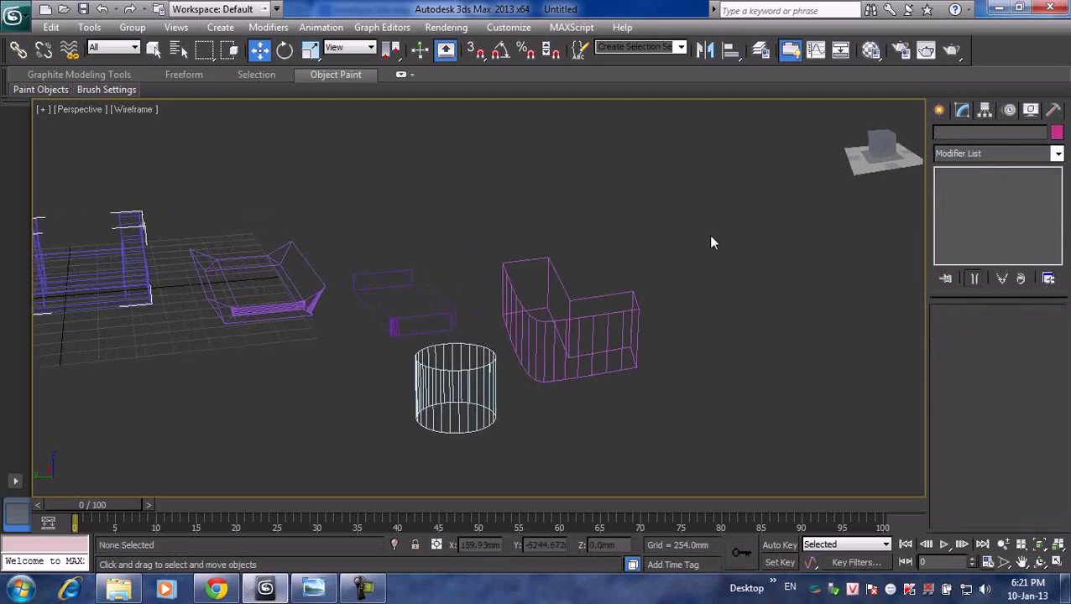
- Create a large Box004 and a thin slab Box005 above it beside the L-block
{"action": "left_click", "coordinate": [939, 109]}
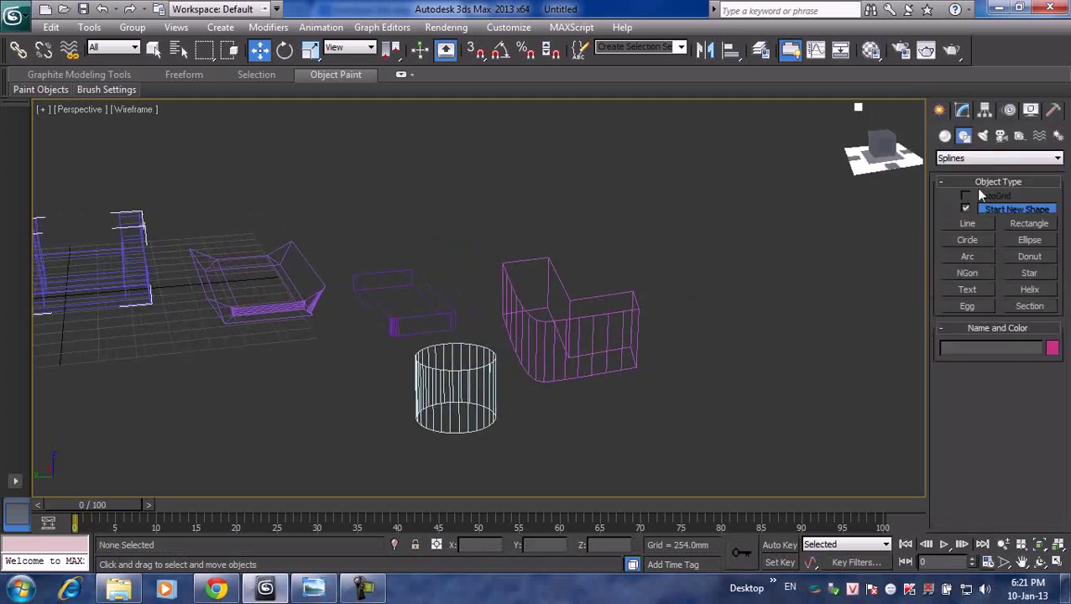
{"action": "left_click", "coordinate": [945, 135]}
{"action": "left_click", "coordinate": [976, 215]}
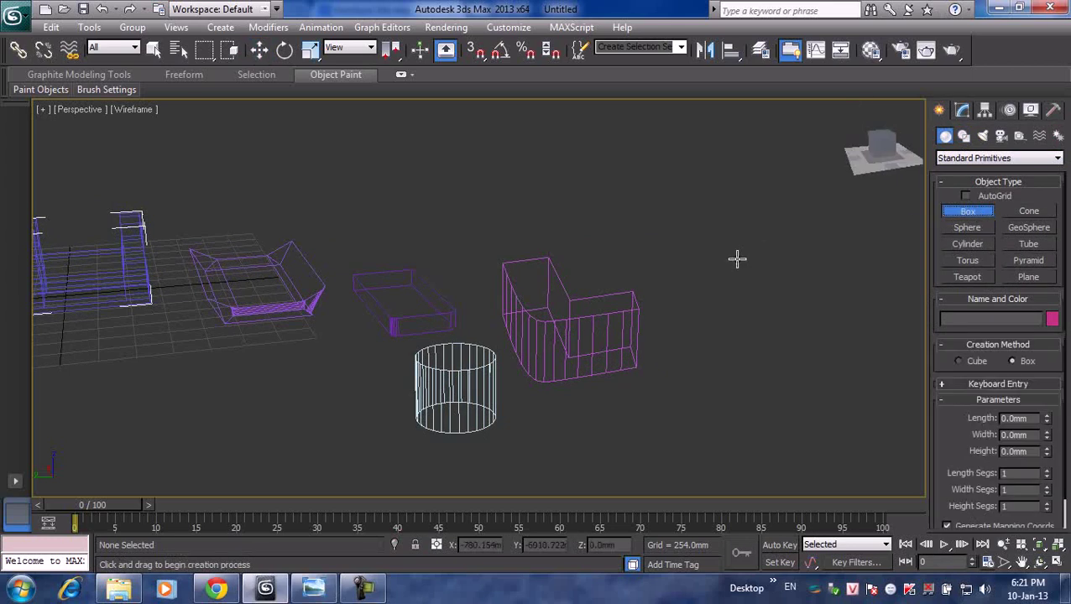
{"action": "left_click_drag", "start_coordinate": [736, 256], "coordinate": [777, 358]}
{"action": "left_click", "coordinate": [770, 313]}
{"action": "left_click_drag", "start_coordinate": [671, 176], "coordinate": [755, 260]}
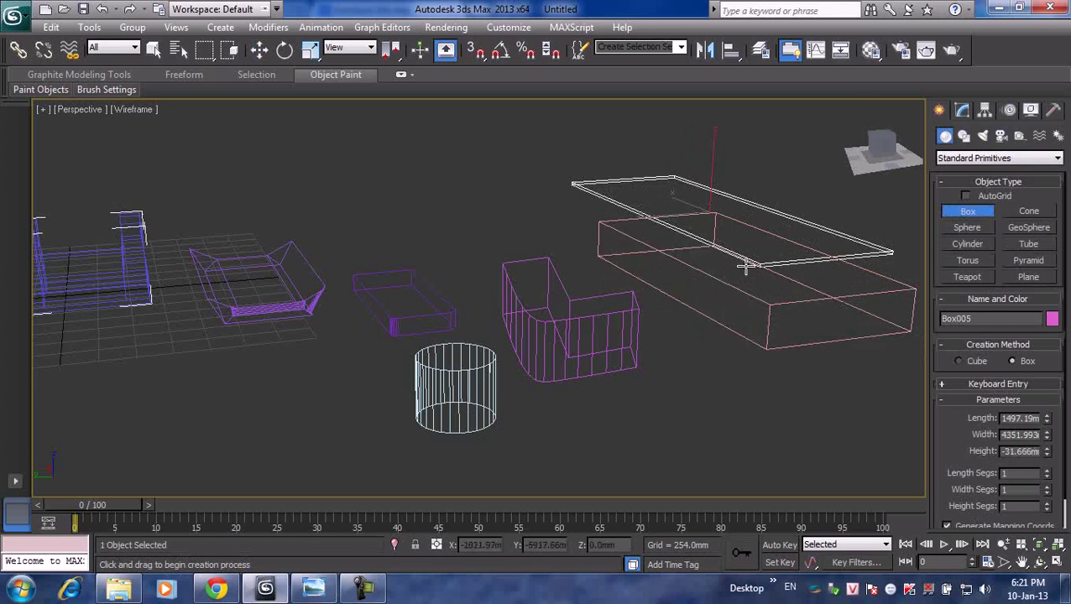
- View the Ha_interior reference render, minimizing and reopening it in Photo Viewer
{"action": "key", "text": "w"}
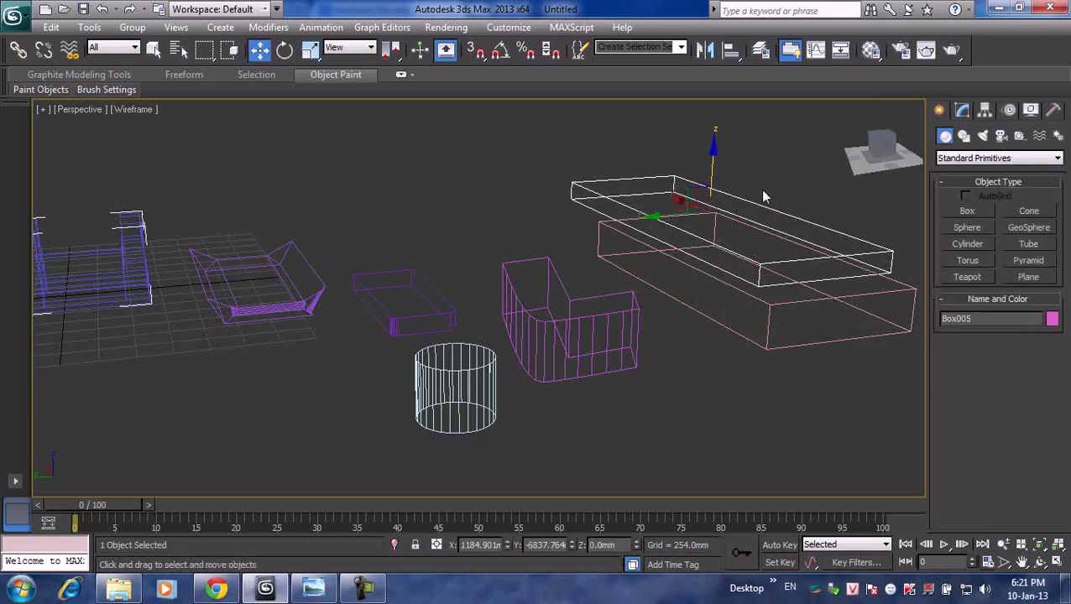
{"action": "left_click", "coordinate": [313, 587]}
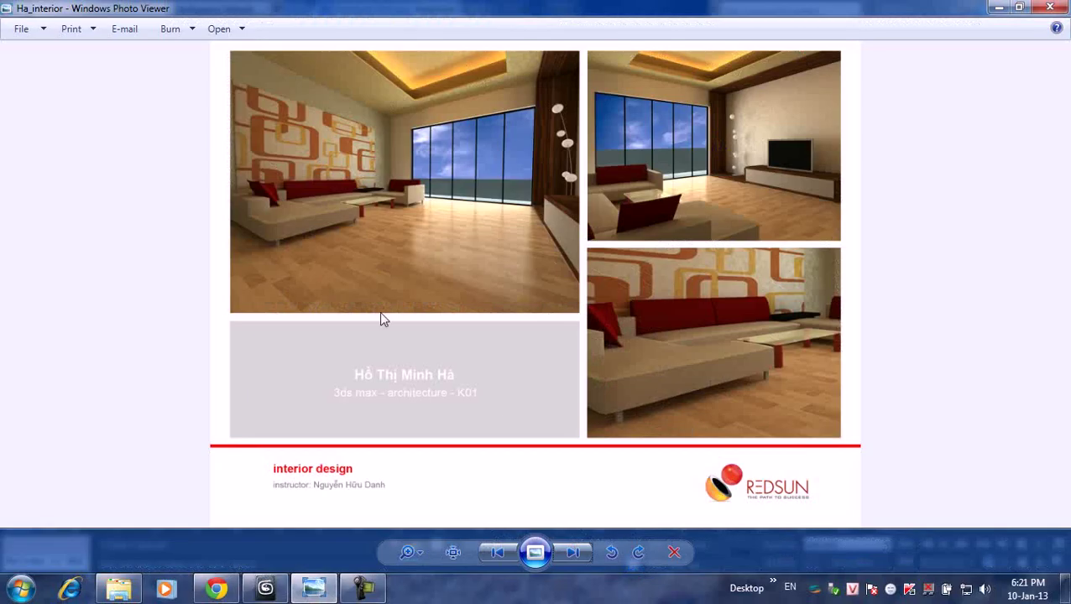
{"action": "left_click", "coordinate": [998, 9]}
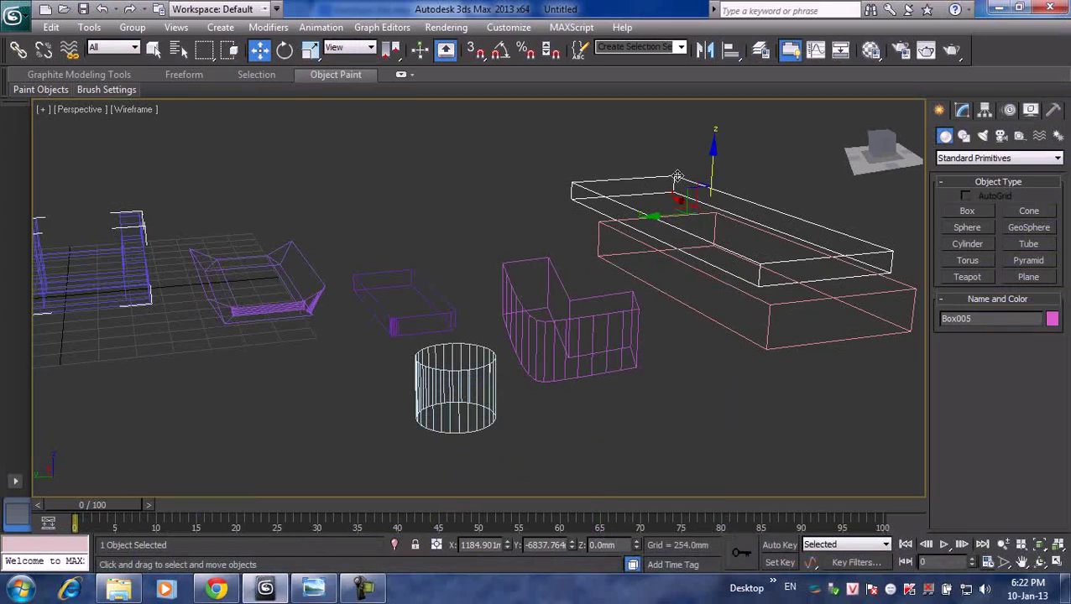
{"action": "left_click", "coordinate": [314, 587]}
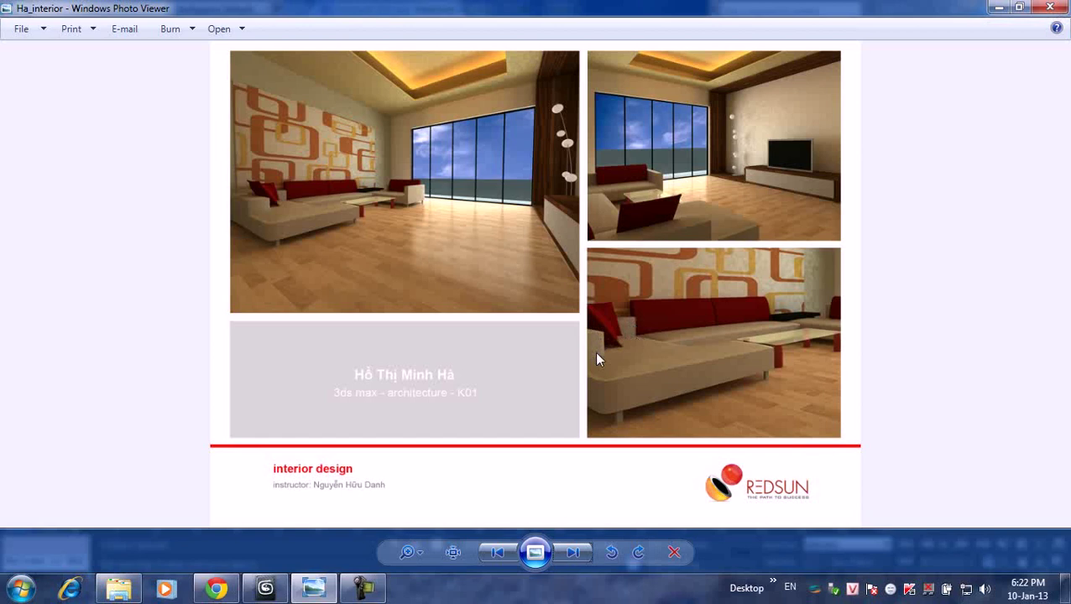
{"action": "left_click", "coordinate": [998, 7]}
- Reset 3ds Max to a blank scene without saving changes
{"action": "left_click", "coordinate": [242, 115]}
{"action": "left_click", "coordinate": [12, 17]}
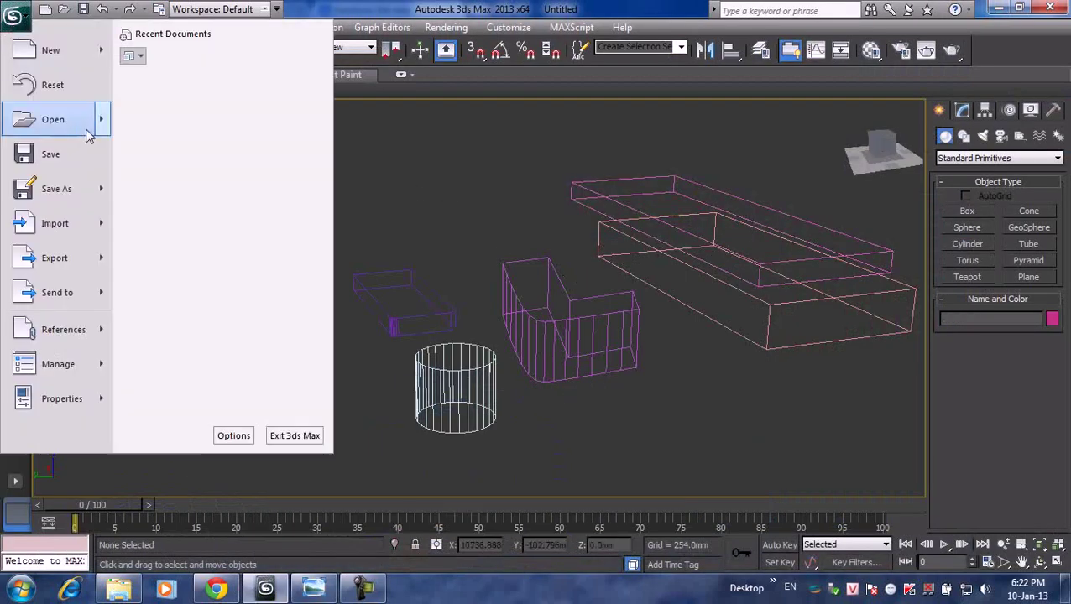
{"action": "left_click", "coordinate": [90, 86]}
{"action": "left_click", "coordinate": [537, 348]}
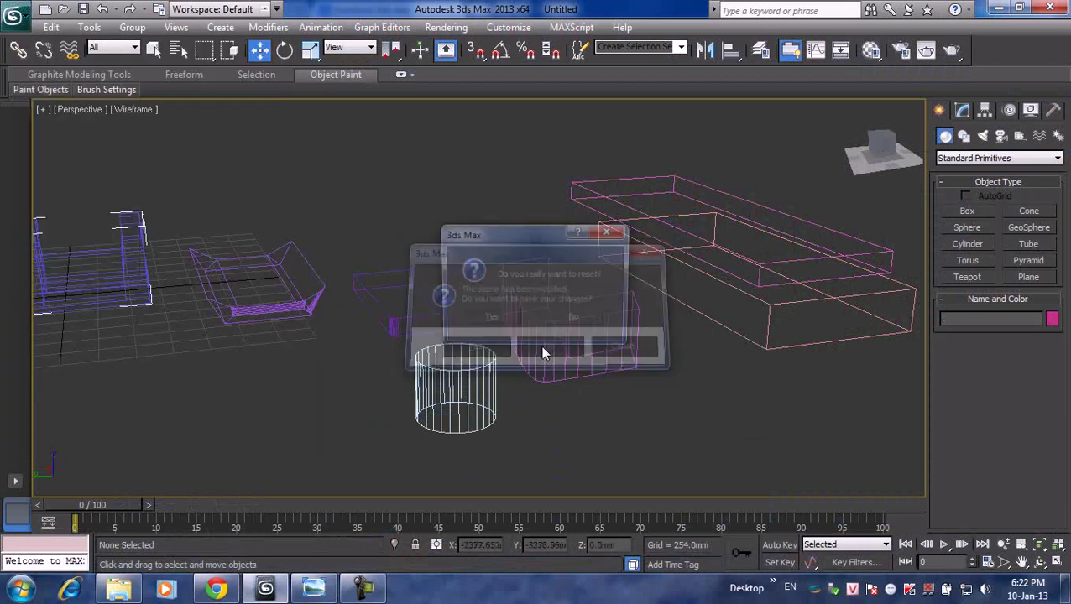
{"action": "left_click", "coordinate": [502, 319]}
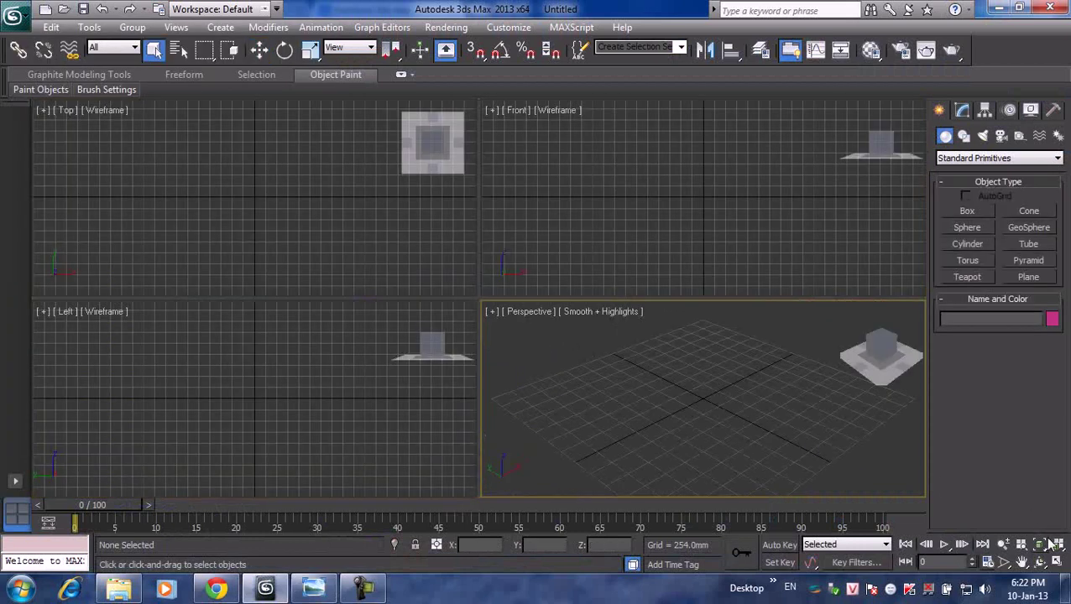
- In a maximized Perspective view, create a flat tan box on the grid
{"action": "left_click", "coordinate": [1057, 562]}
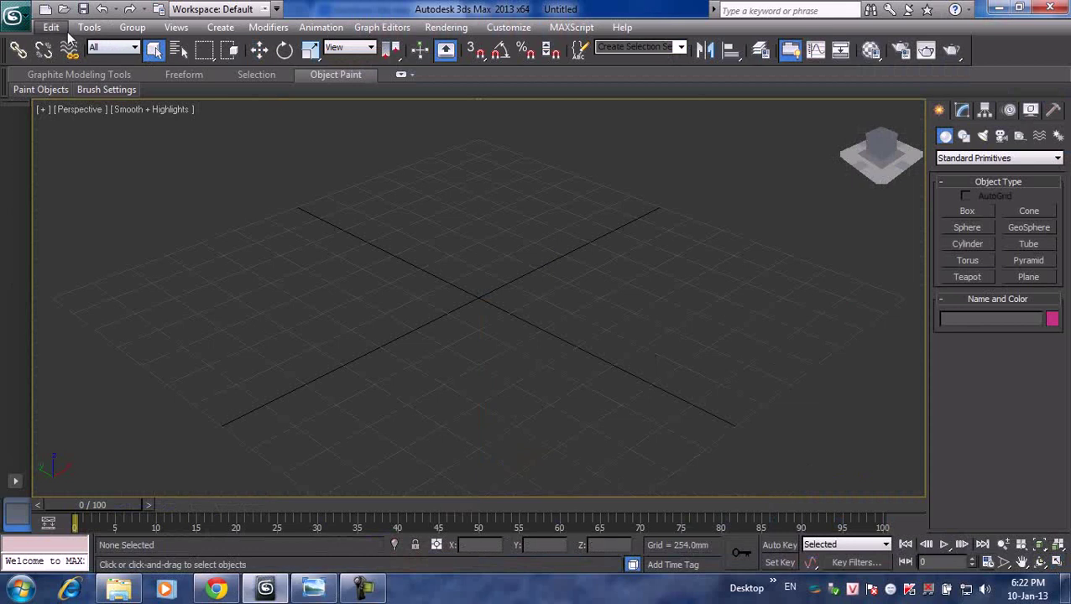
{"action": "left_click", "coordinate": [967, 211]}
{"action": "left_click_drag", "start_coordinate": [443, 237], "coordinate": [450, 272]}
{"action": "left_click_drag", "start_coordinate": [455, 323], "coordinate": [544, 407]}
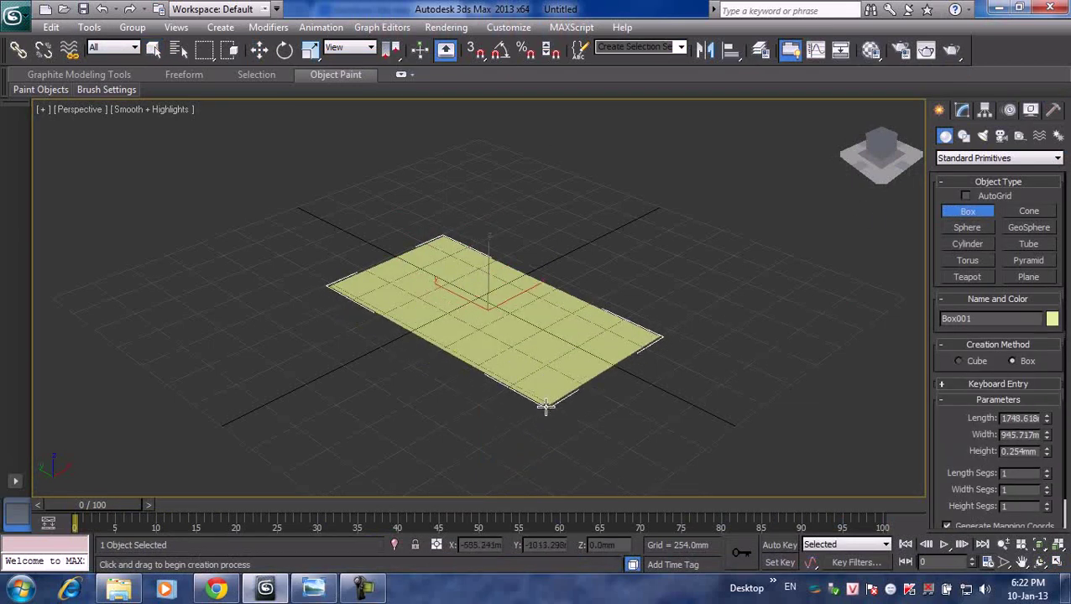
{"action": "left_click", "coordinate": [537, 397]}
{"action": "right_click", "coordinate": [519, 241]}
{"action": "left_click", "coordinate": [664, 208]}
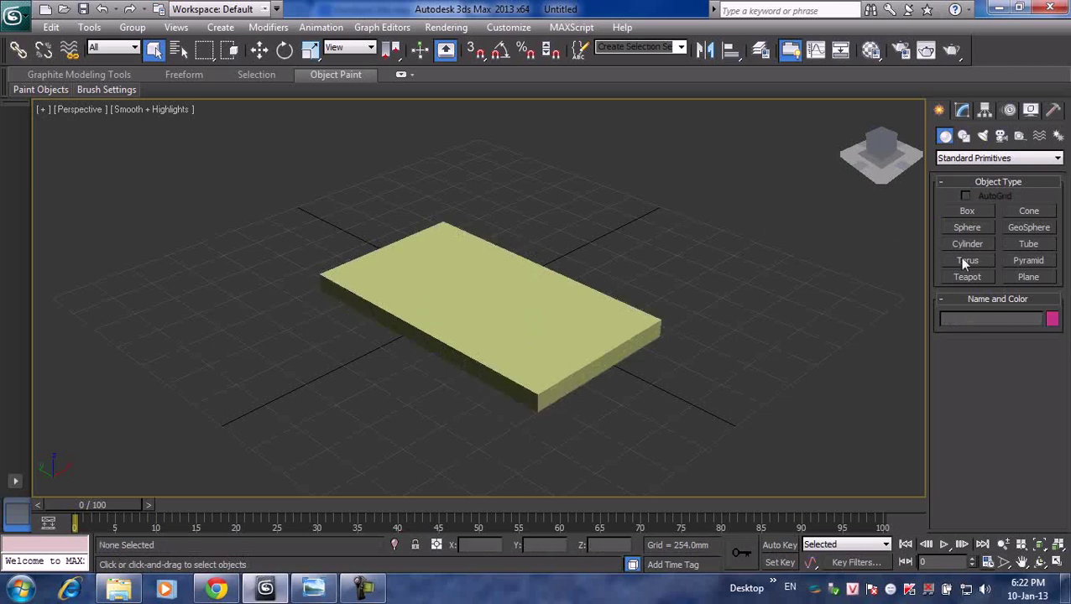
- In the maximized Top view, draw a taller red box overlapping the slab's upper end
{"action": "key", "text": "alt+w"}
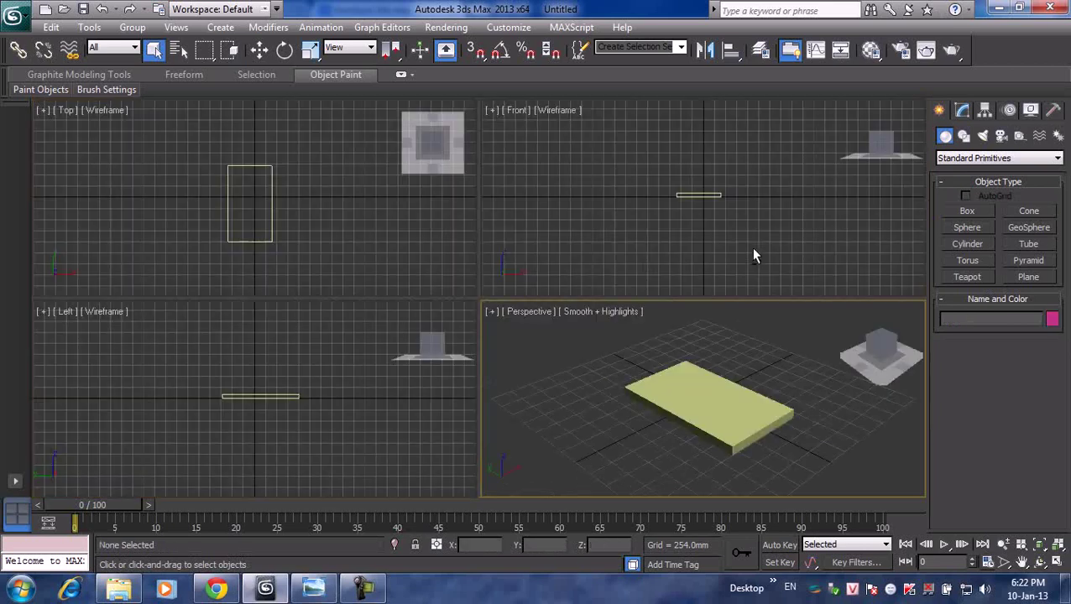
{"action": "left_click", "coordinate": [336, 220]}
{"action": "key", "text": "alt+w"}
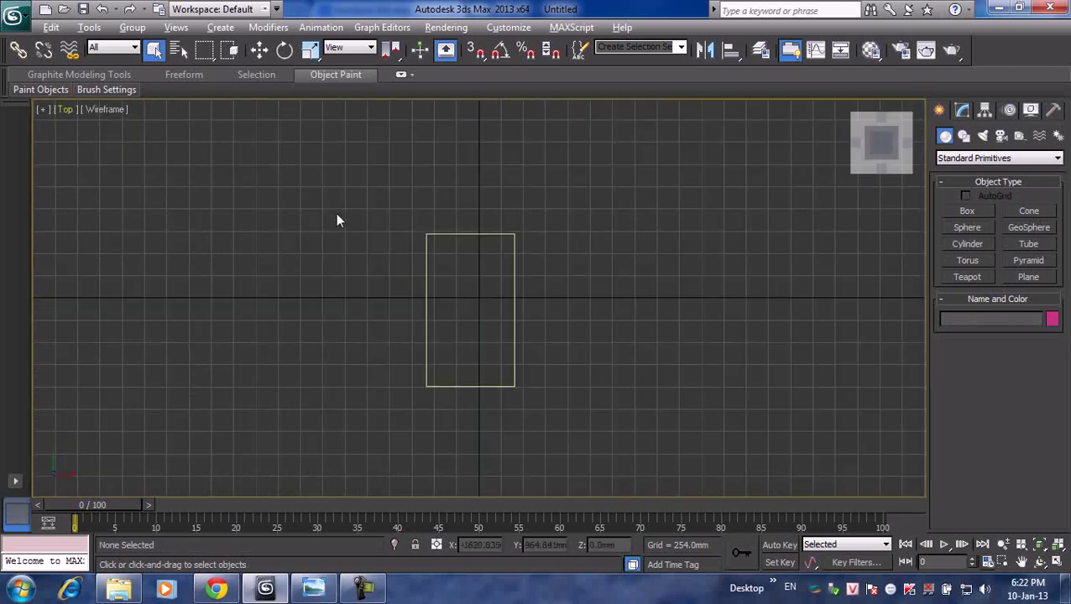
{"action": "left_click", "coordinate": [971, 212]}
{"action": "left_click_drag", "start_coordinate": [478, 190], "coordinate": [564, 330]}
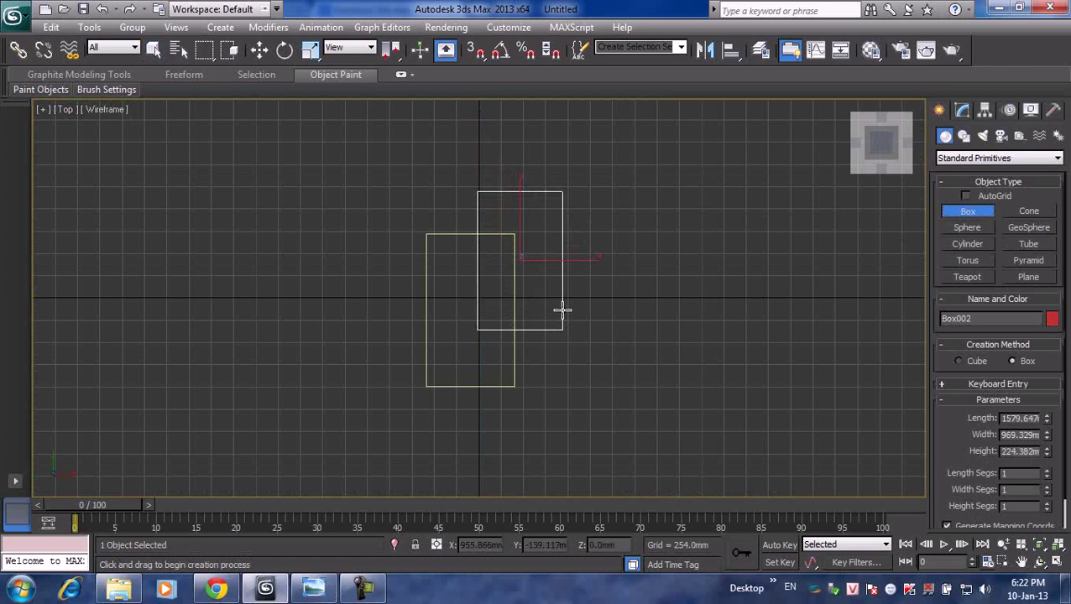
{"action": "right_click", "coordinate": [610, 220]}
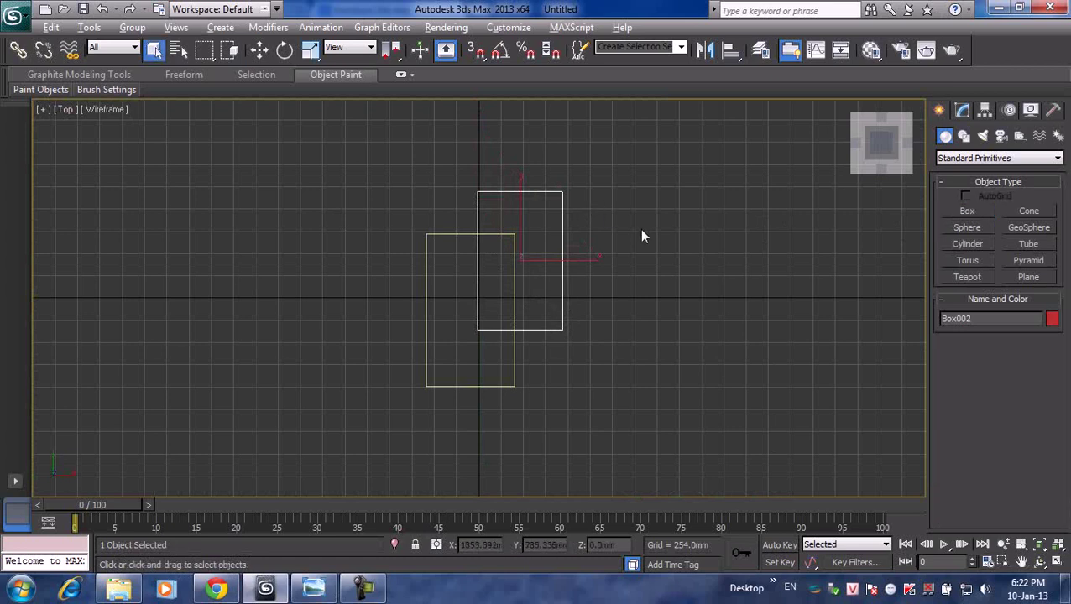
{"action": "key", "text": "alt+w"}
{"action": "left_click", "coordinate": [738, 344]}
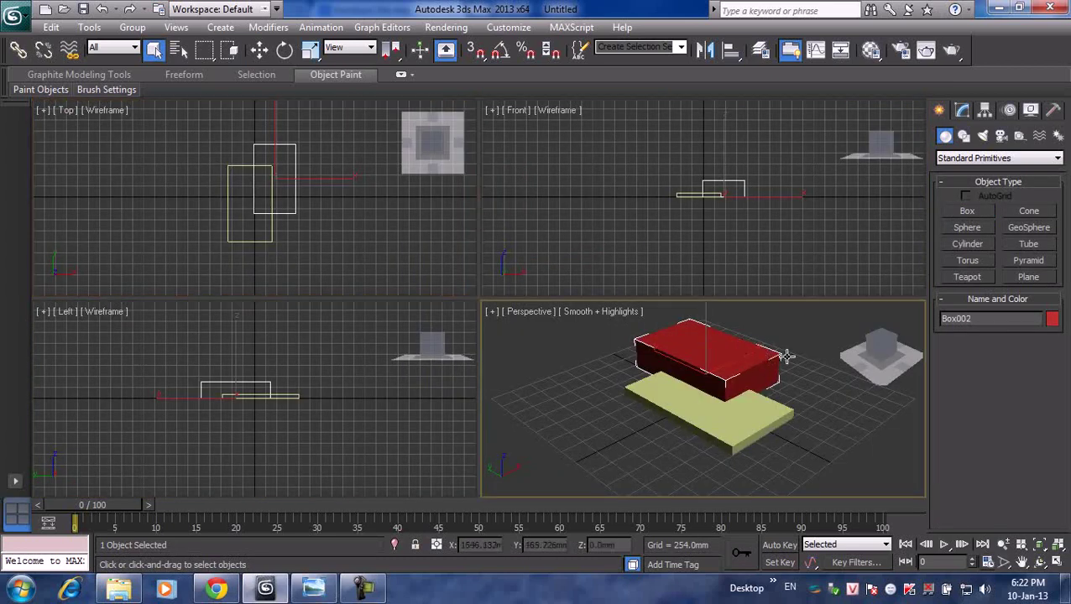
- Select the tan Box001 and switch the Create panel to Compound Objects
{"action": "left_click", "coordinate": [798, 396]}
{"action": "left_click", "coordinate": [742, 420]}
{"action": "left_click", "coordinate": [962, 110]}
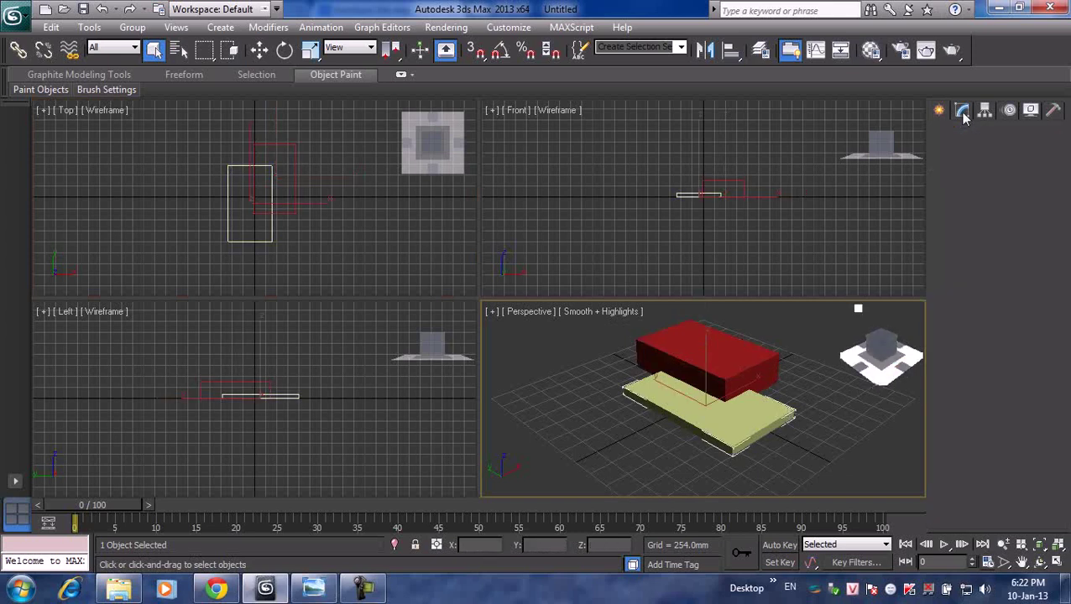
{"action": "left_click", "coordinate": [939, 113]}
{"action": "left_click", "coordinate": [978, 157]}
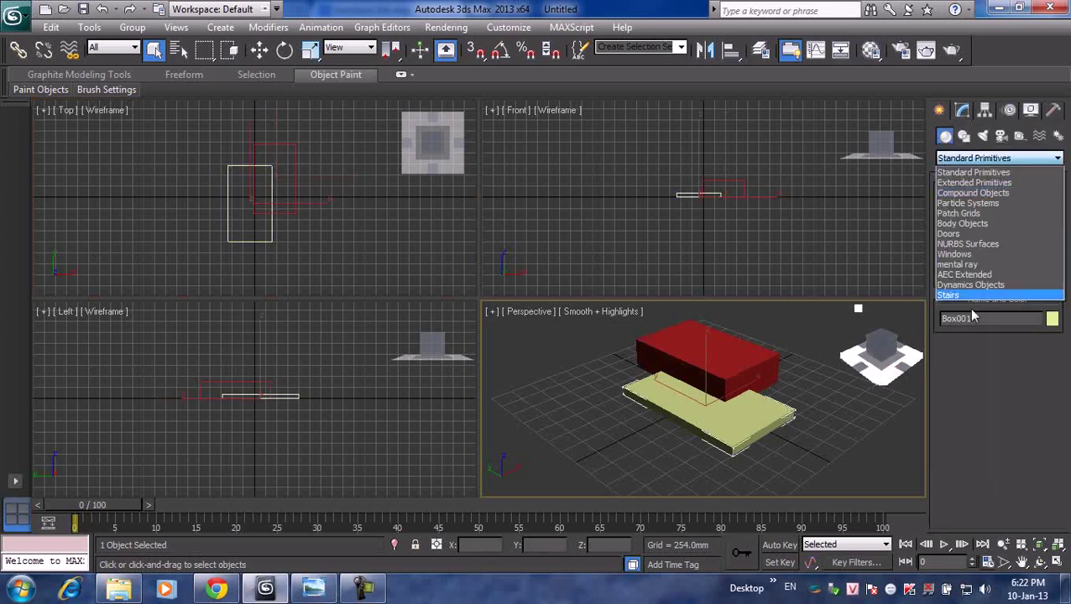
{"action": "left_click", "coordinate": [974, 193]}
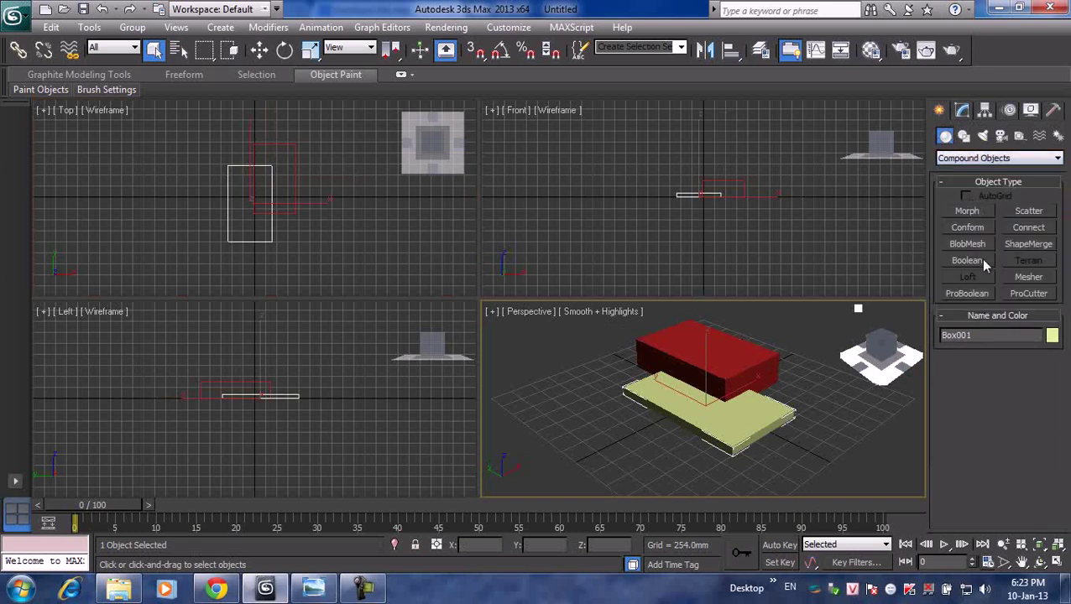
- Boolean-subtract the red Box002 from Box001, then orbit the L-shaped slab
{"action": "left_click", "coordinate": [984, 261]}
{"action": "left_click", "coordinate": [998, 382]}
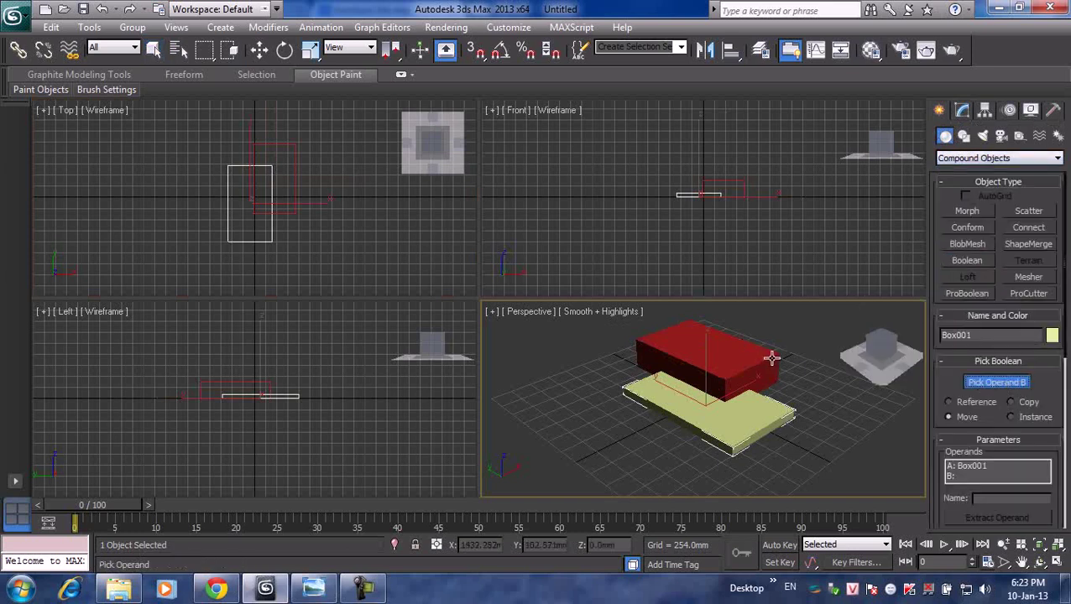
{"action": "left_click", "coordinate": [768, 359]}
{"action": "middle_click_drag", "start_coordinate": [803, 391], "coordinate": [755, 407], "text": "alt"}
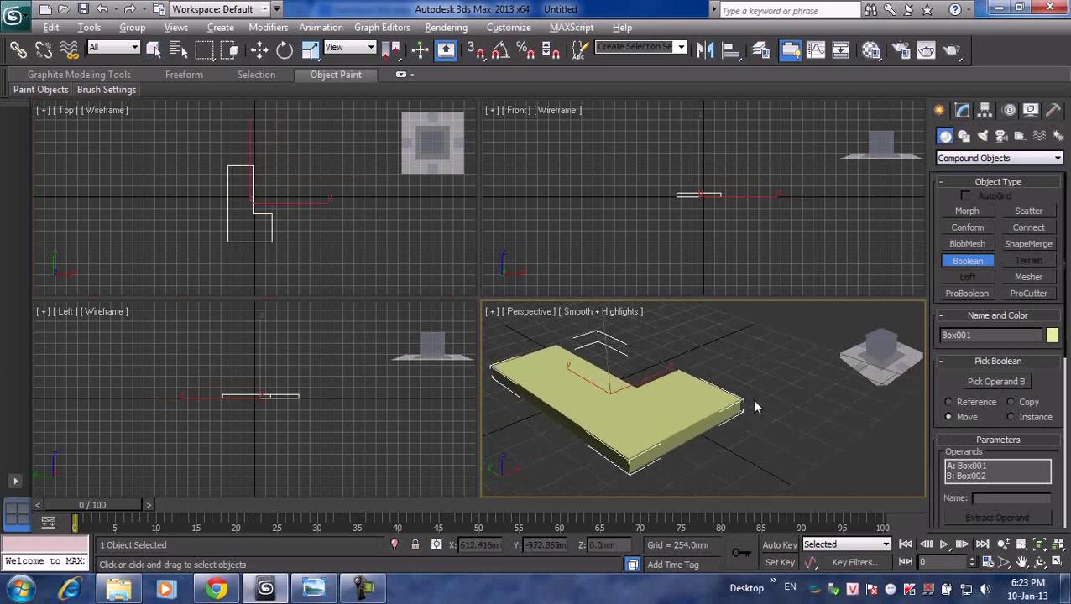
{"action": "key", "text": "alt+w"}
{"action": "middle_click_drag", "start_coordinate": [555, 367], "coordinate": [623, 354], "text": "alt"}
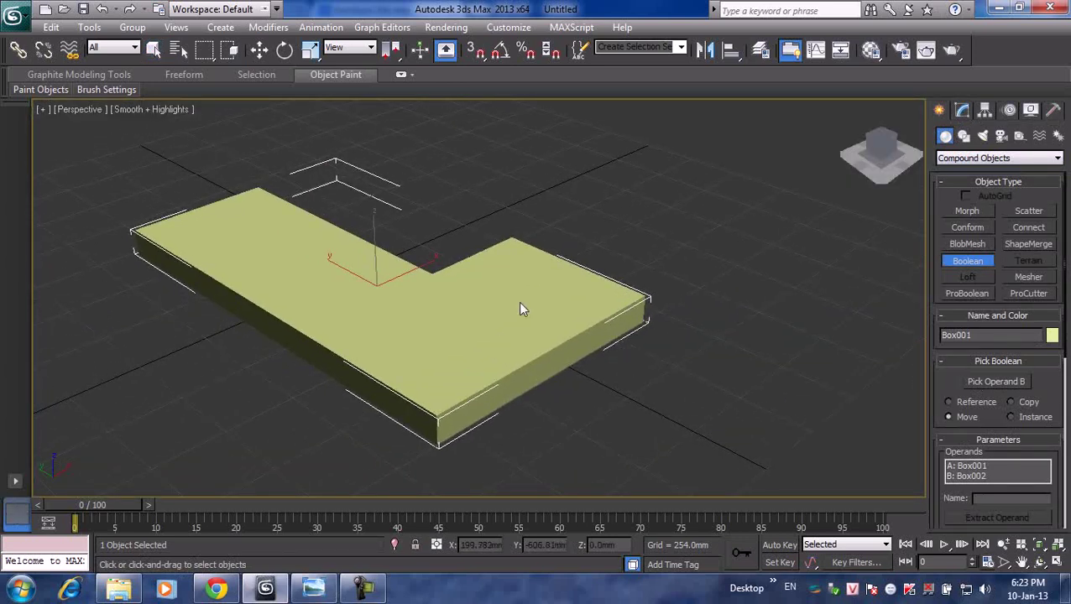
- Convert the L-shaped slab to an editable poly and show the viewport in wireframe
{"action": "right_click", "coordinate": [648, 319]}
{"action": "mouse_move", "coordinate": [537, 465]}
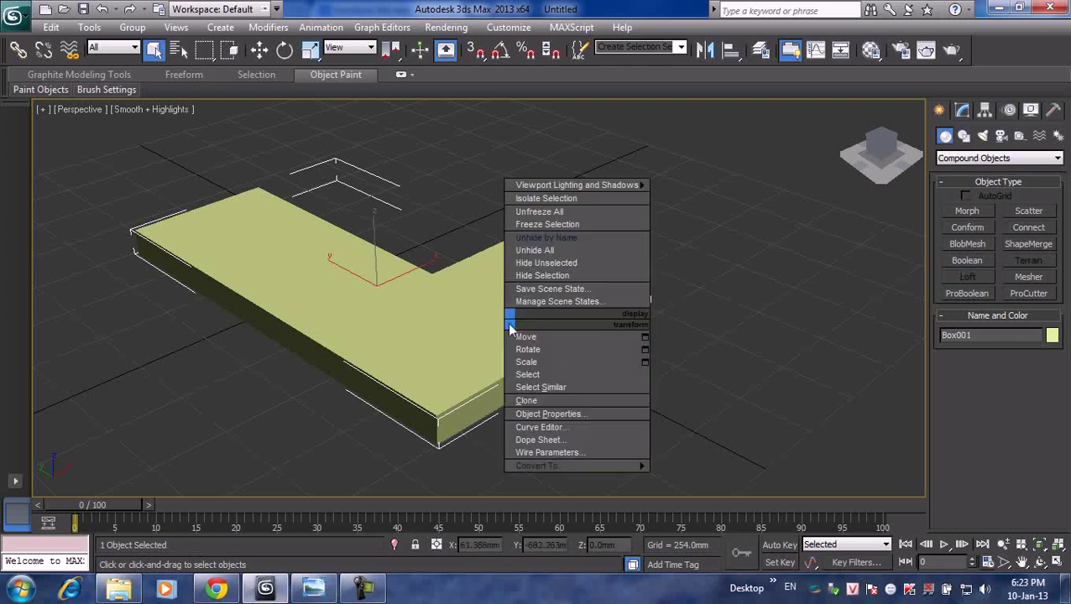
{"action": "left_click", "coordinate": [686, 479]}
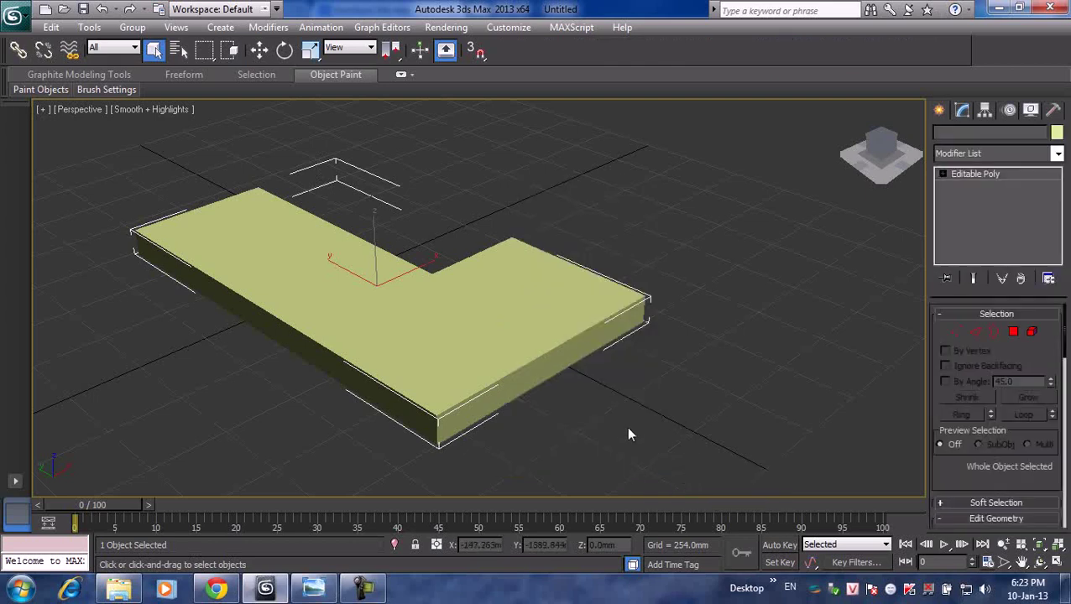
{"action": "left_click", "coordinate": [157, 110]}
{"action": "left_click", "coordinate": [180, 160]}
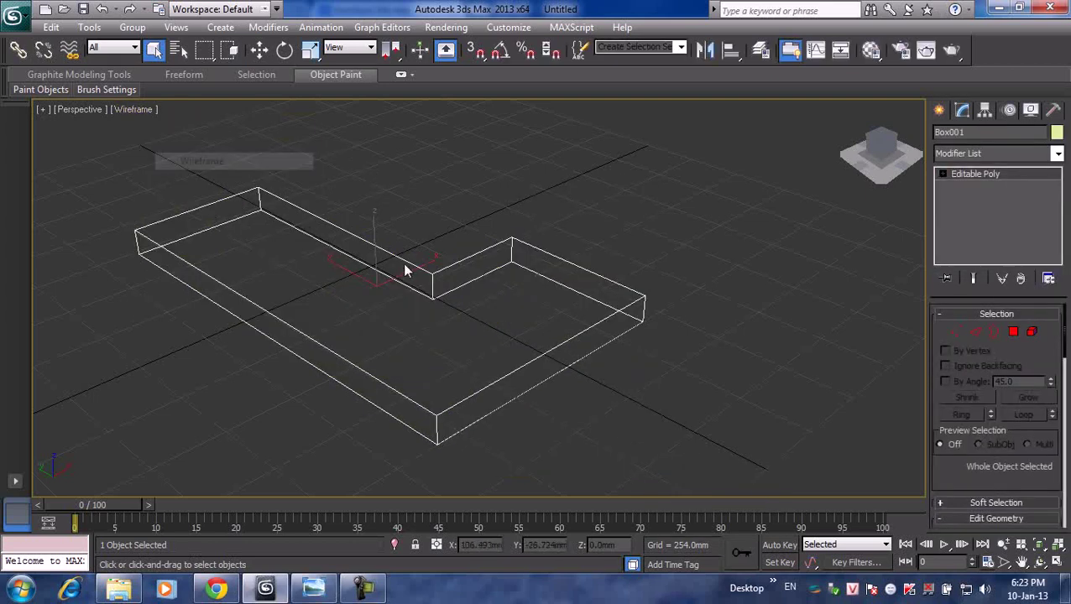
{"action": "middle_click_drag", "start_coordinate": [420, 281], "coordinate": [432, 272]}
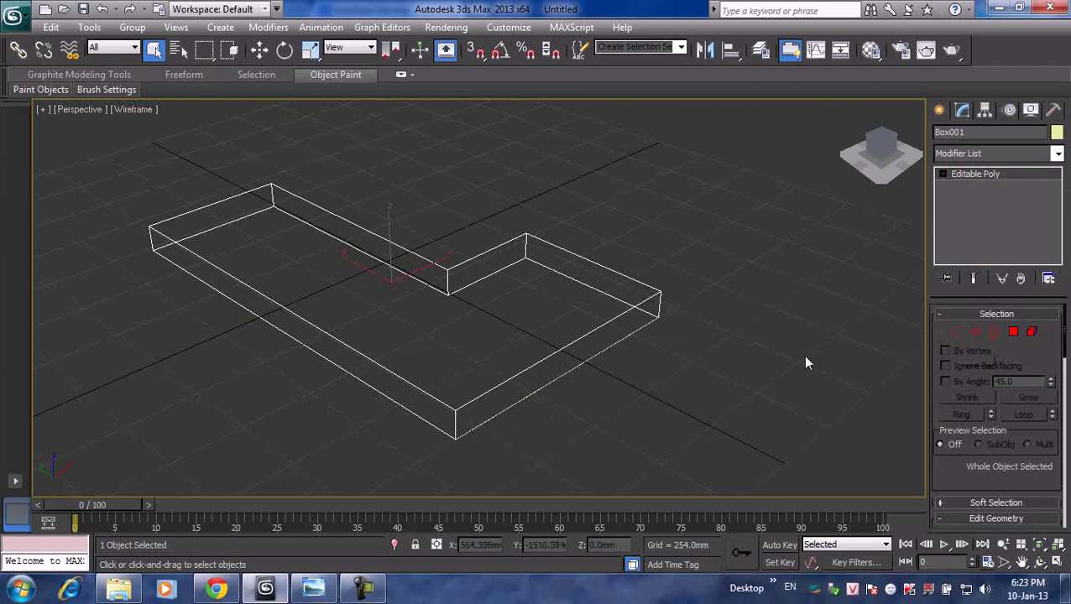
- Connect the two long edges of the left arm with a new cross edge
{"action": "left_click", "coordinate": [976, 333]}
{"action": "left_click", "coordinate": [437, 185]}
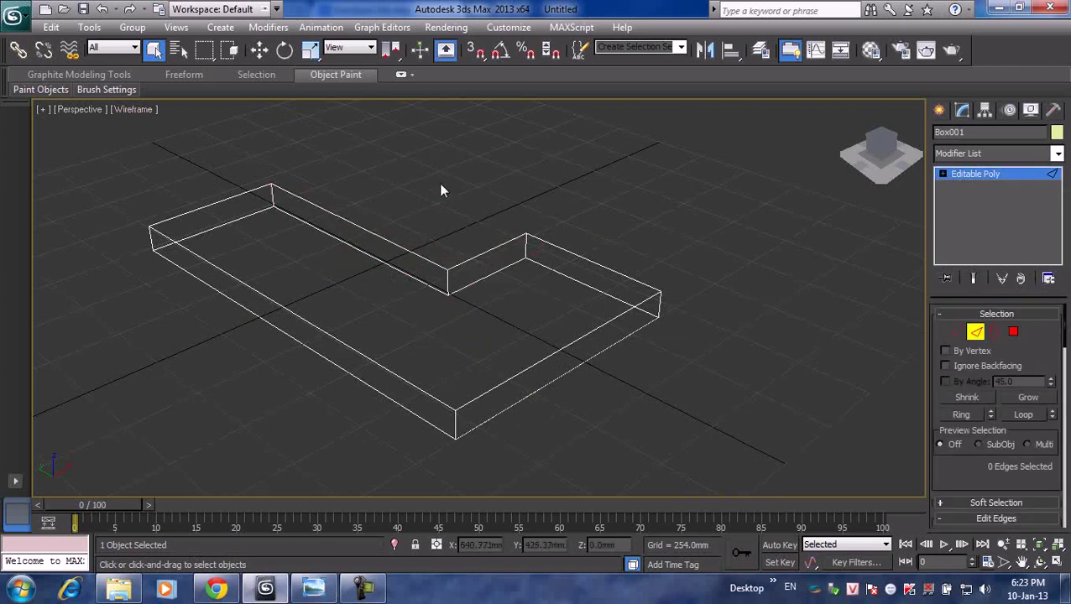
{"action": "left_click", "coordinate": [346, 220]}
{"action": "left_click", "coordinate": [218, 269], "text": "ctrl"}
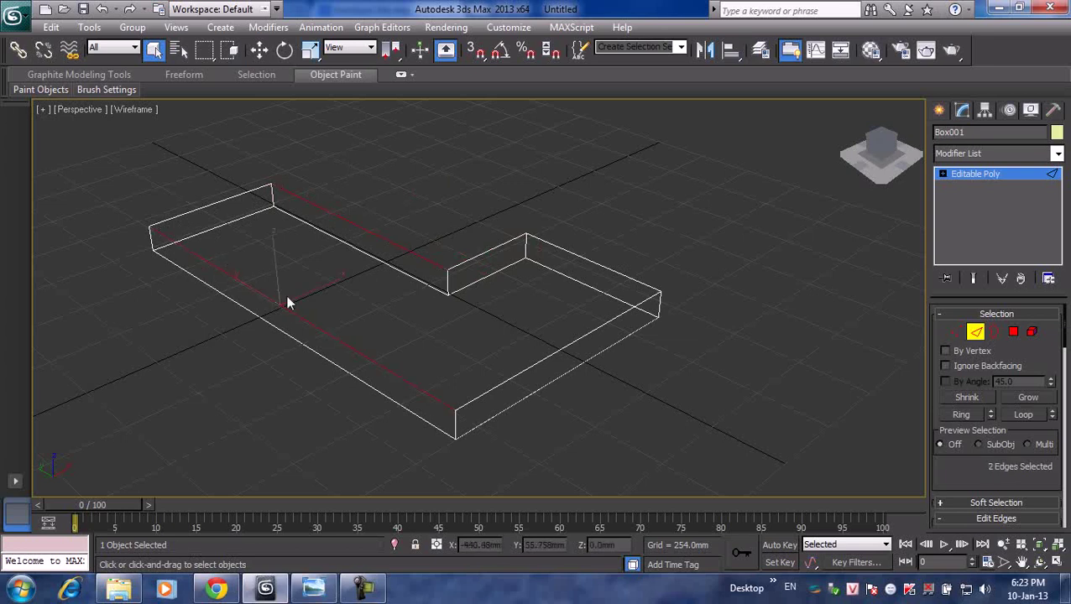
{"action": "scroll", "coordinate": [976, 481], "scroll_direction": "down", "scroll_amount": 5}
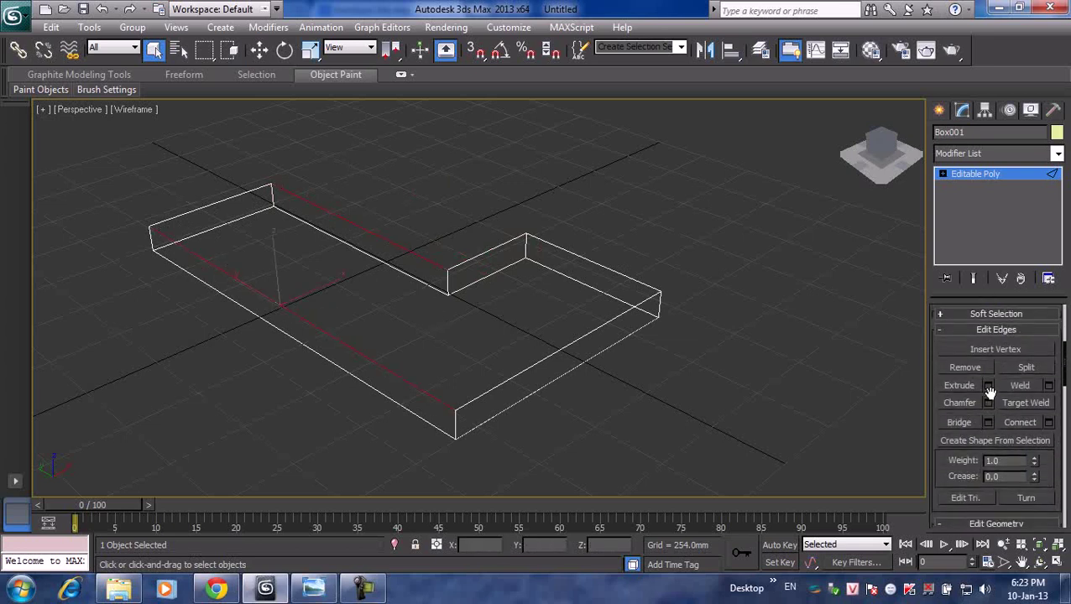
{"action": "left_click", "coordinate": [1048, 422]}
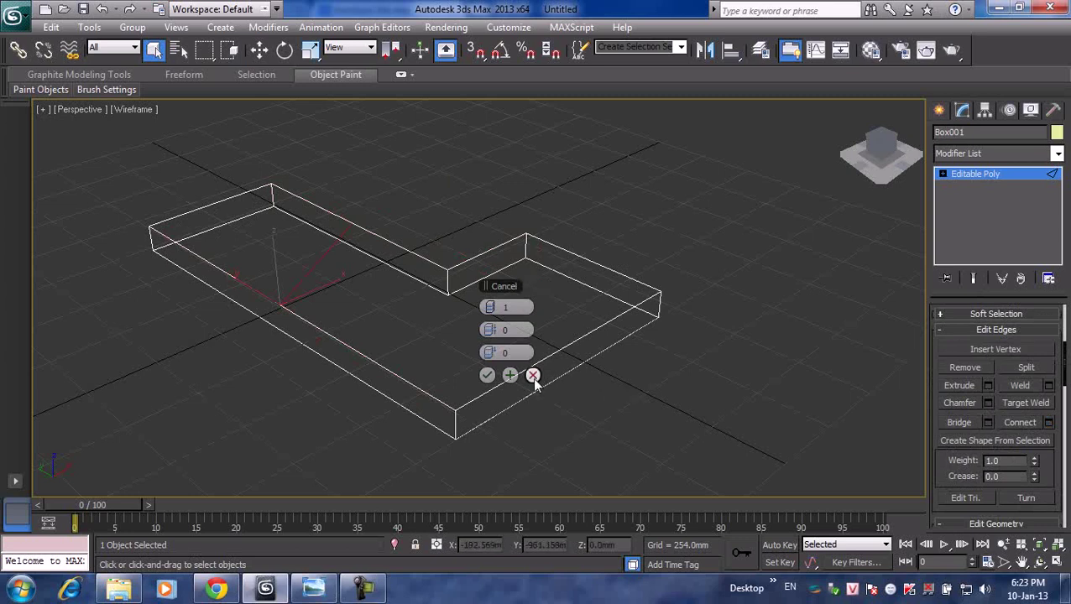
{"action": "left_click", "coordinate": [486, 377]}
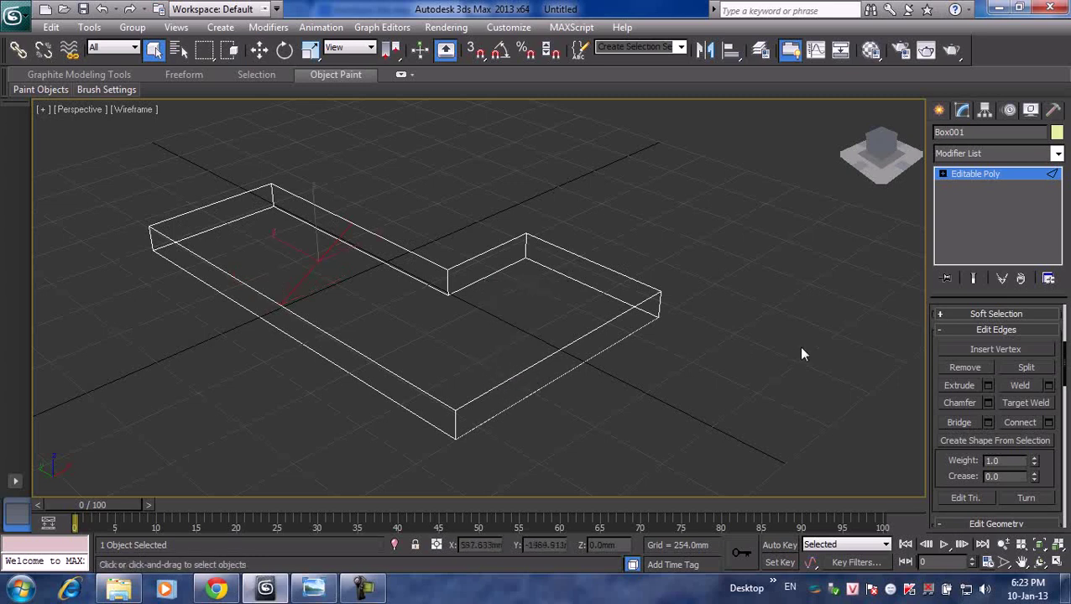
- Move the new edge's left vertex along Y so it runs straight from the inner corner
{"action": "left_click", "coordinate": [941, 174]}
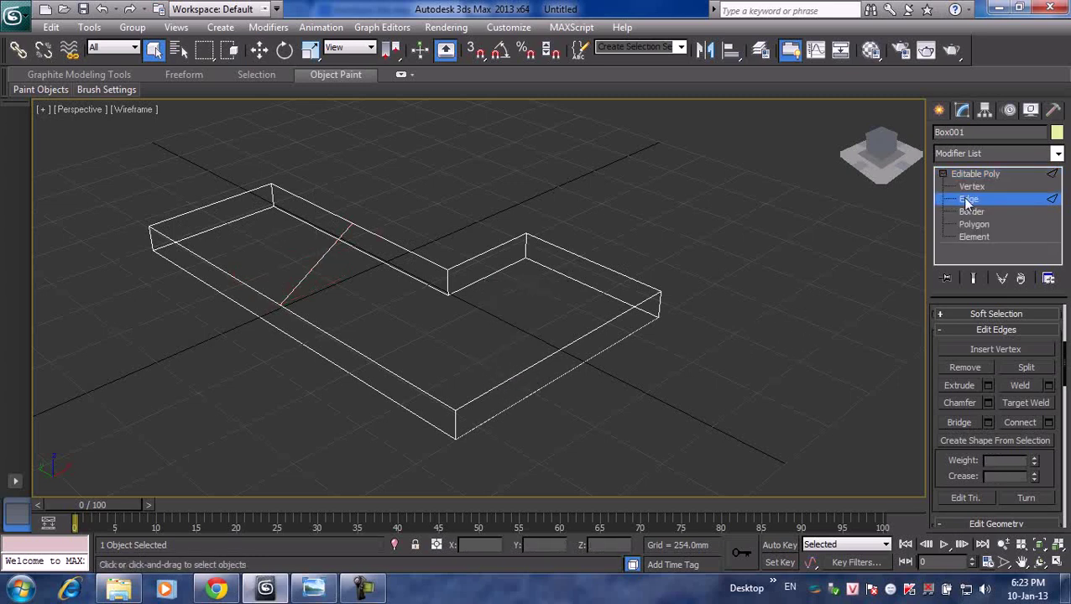
{"action": "left_click", "coordinate": [971, 186]}
{"action": "left_click", "coordinate": [281, 305]}
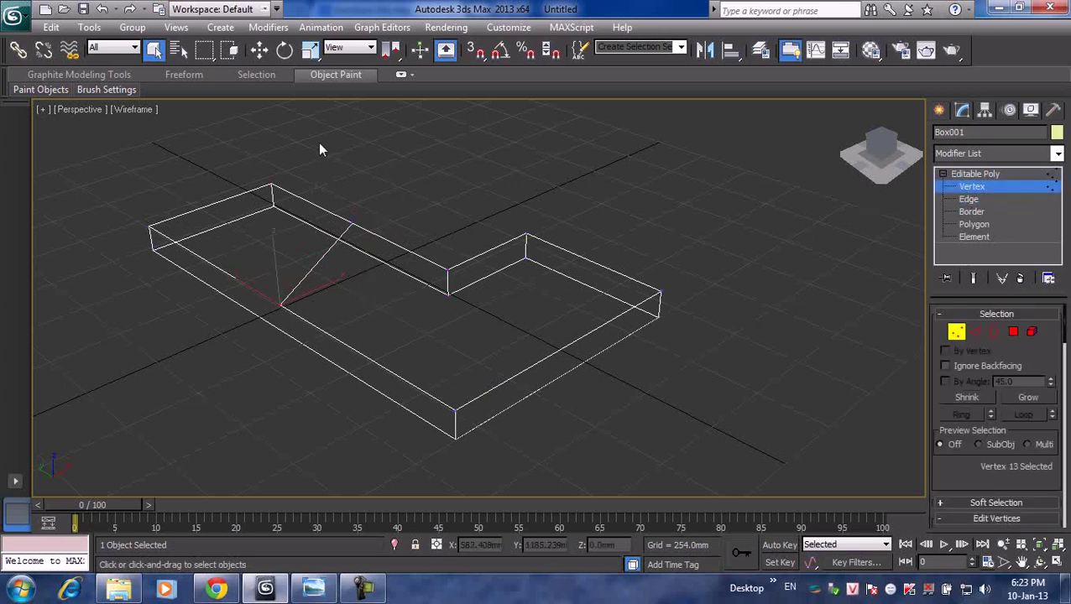
{"action": "key", "text": "w"}
{"action": "left_click_drag", "start_coordinate": [252, 290], "coordinate": [216, 253]}
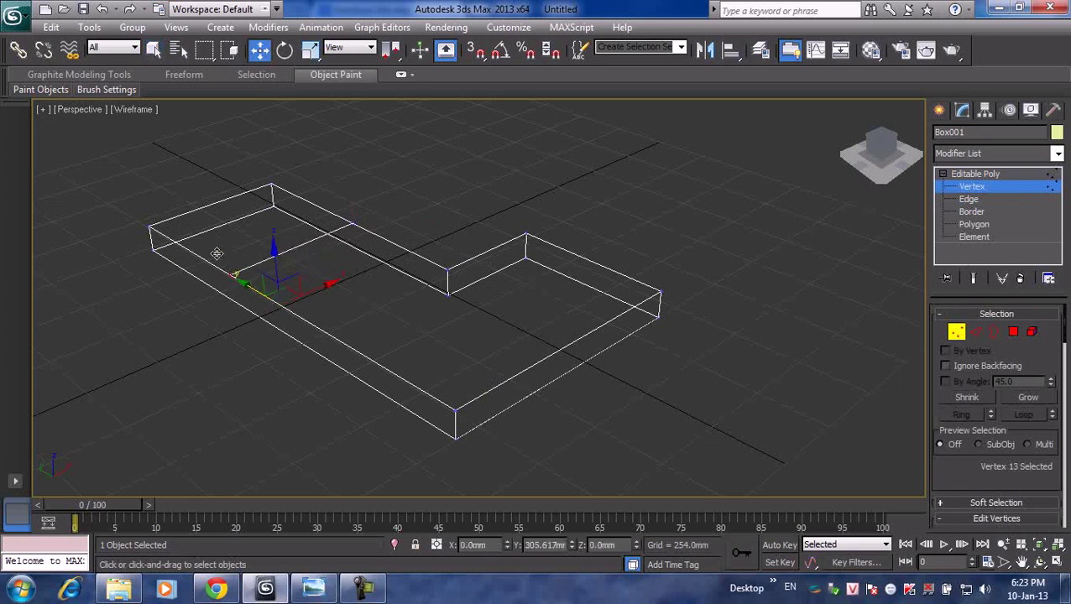
{"action": "left_click", "coordinate": [424, 182]}
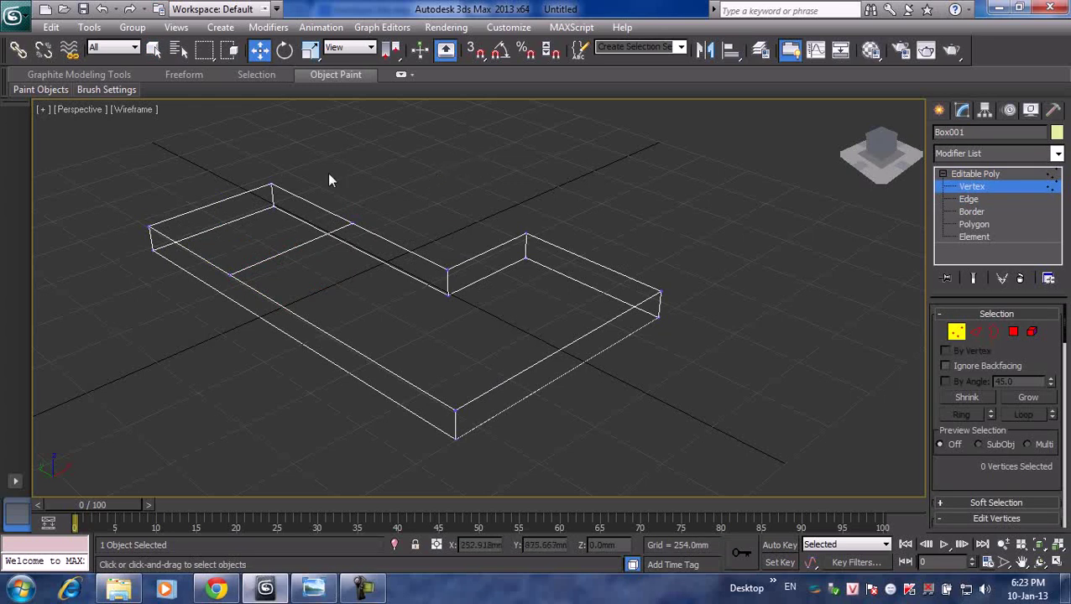
{"action": "left_click", "coordinate": [976, 331]}
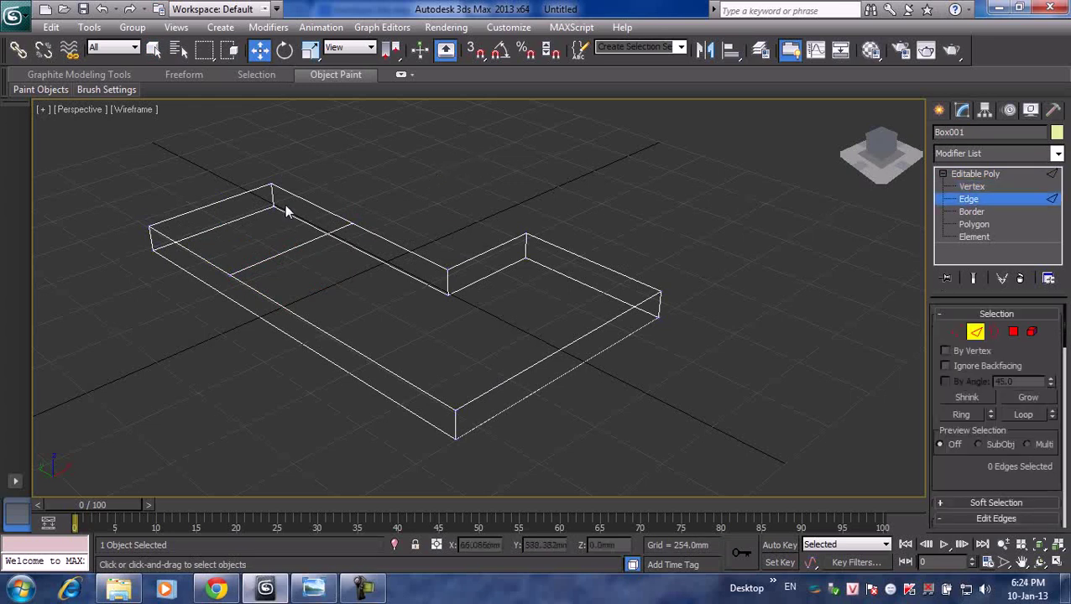
- Connect the first edge pair at the left end, adjusting the new edges' spacing and position
{"action": "left_click", "coordinate": [223, 199]}
{"action": "left_click", "coordinate": [273, 256], "text": "ctrl"}
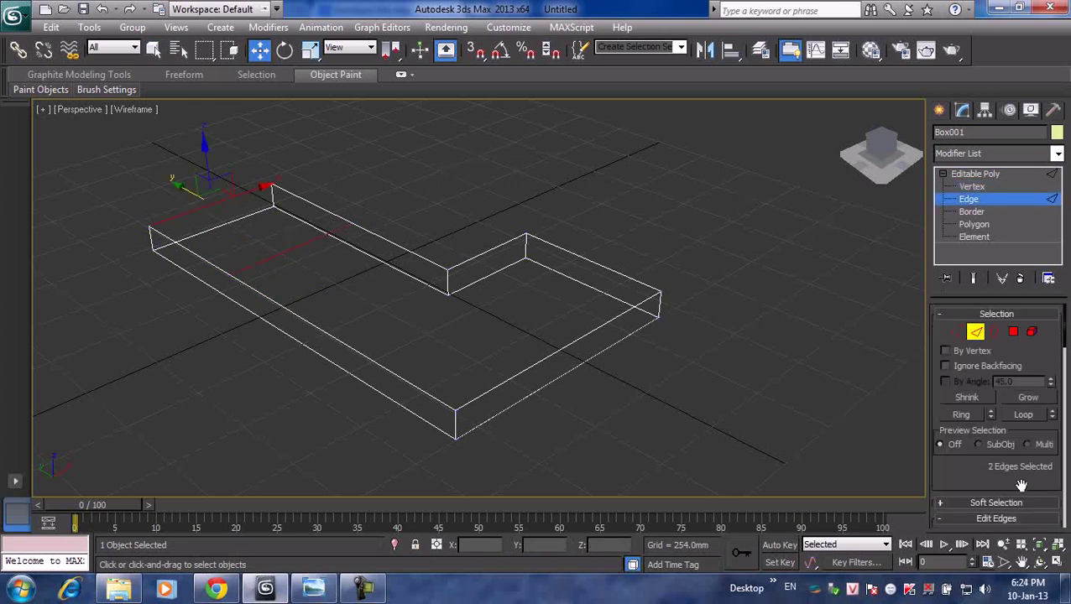
{"action": "left_click_drag", "start_coordinate": [983, 485], "coordinate": [987, 319]}
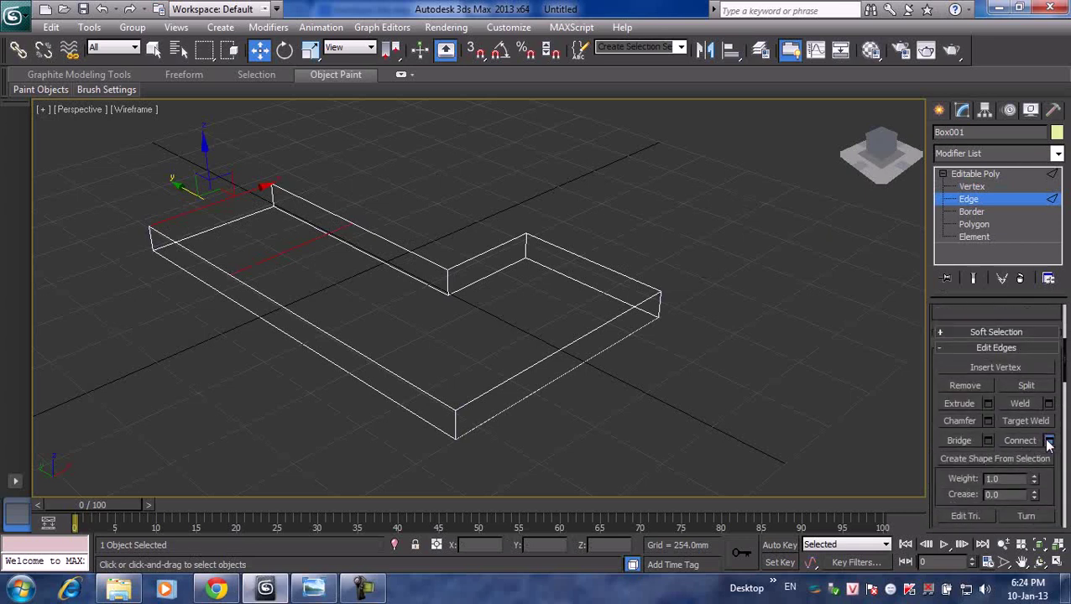
{"action": "left_click", "coordinate": [1048, 441]}
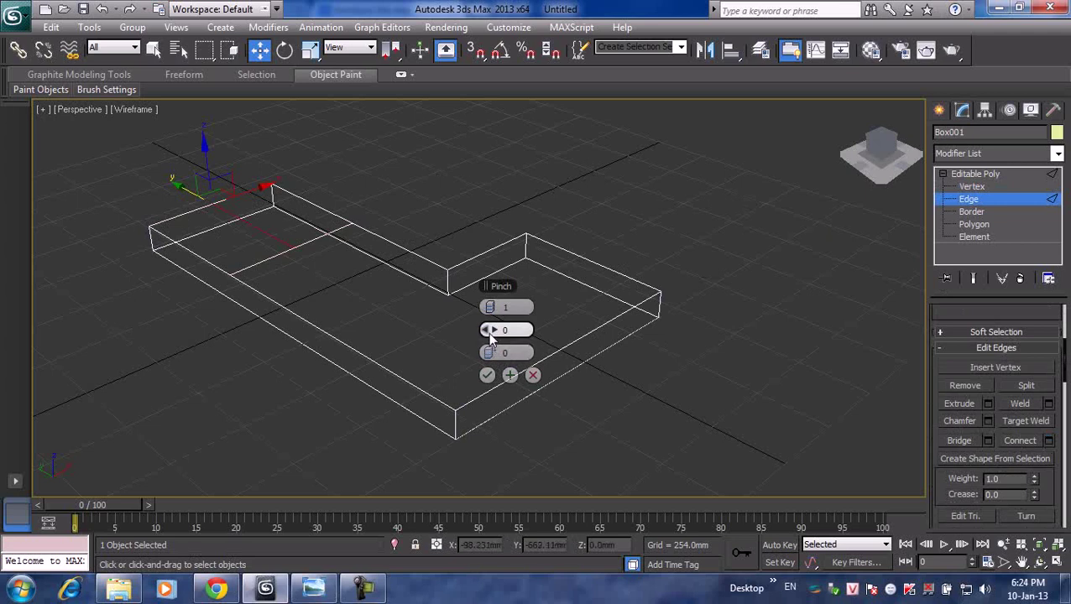
{"action": "mouse_move", "coordinate": [494, 330]}
{"action": "left_mouse_down"}
{"action": "mouse_move", "coordinate": [518, 352]}
{"action": "mouse_move", "coordinate": [618, 333]}
{"action": "left_mouse_up"}
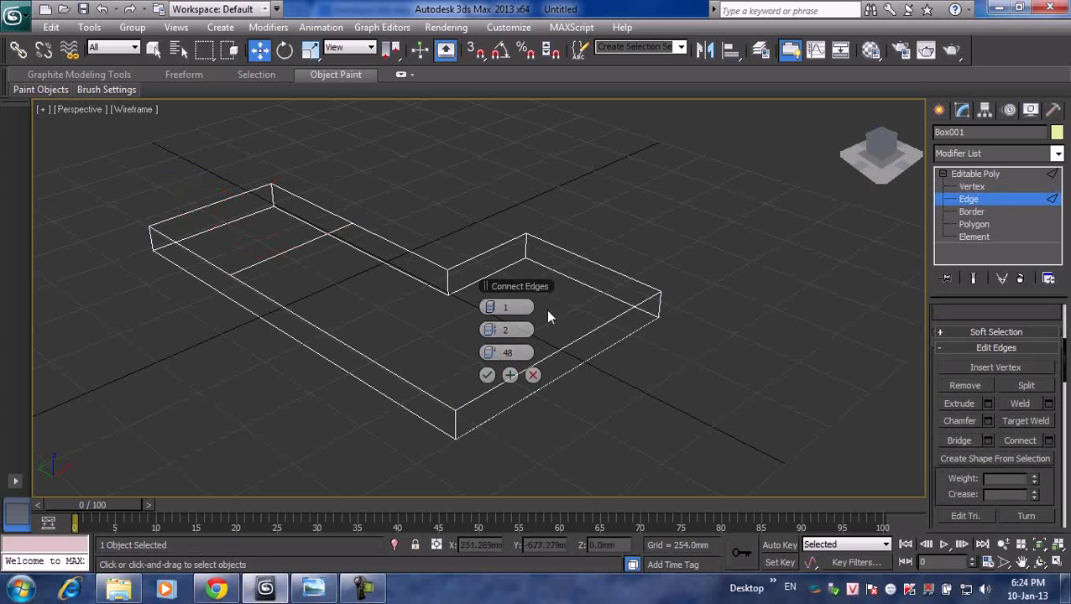
{"action": "left_click", "coordinate": [488, 375]}
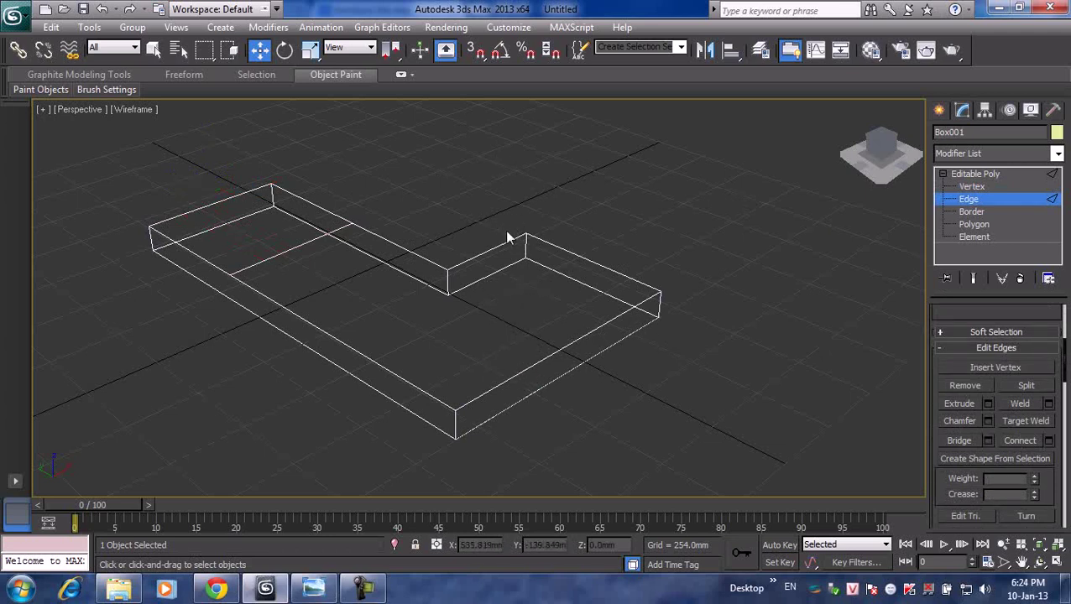
- Connect two more edge pairs to finish outlining the narrow L-shaped strip along the back and end
{"action": "left_click", "coordinate": [243, 193]}
{"action": "left_click", "coordinate": [299, 245], "text": "ctrl"}
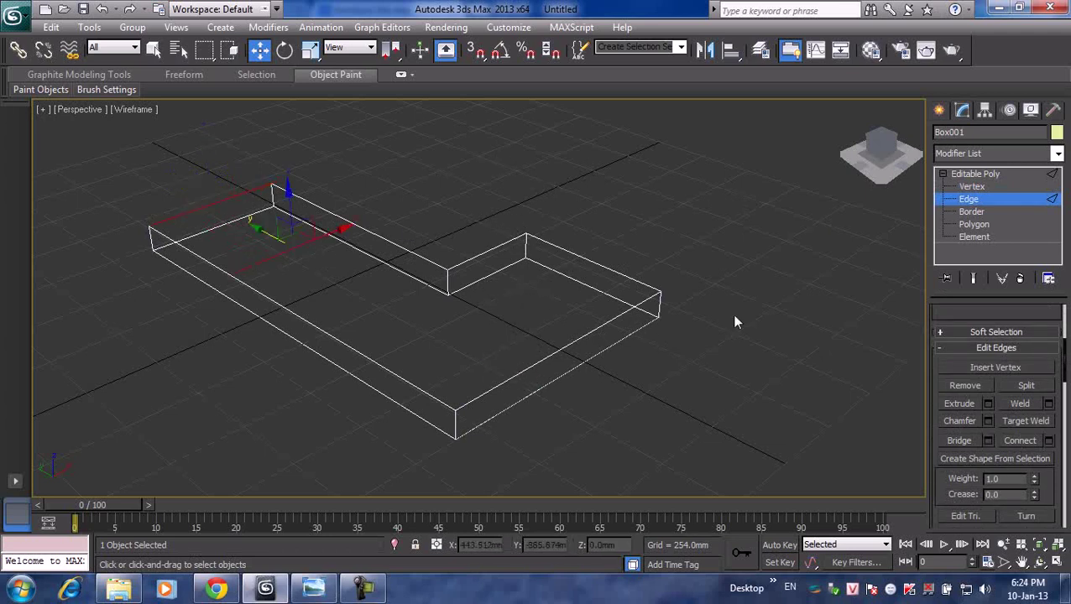
{"action": "left_click", "coordinate": [1048, 440]}
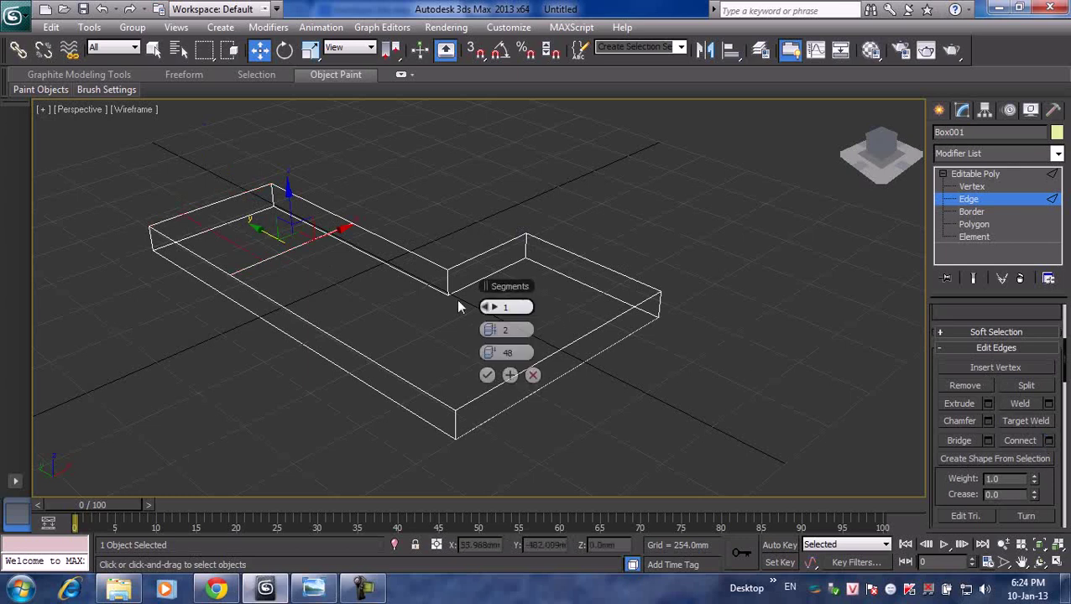
{"action": "left_click", "coordinate": [487, 376]}
{"action": "left_click", "coordinate": [213, 234]}
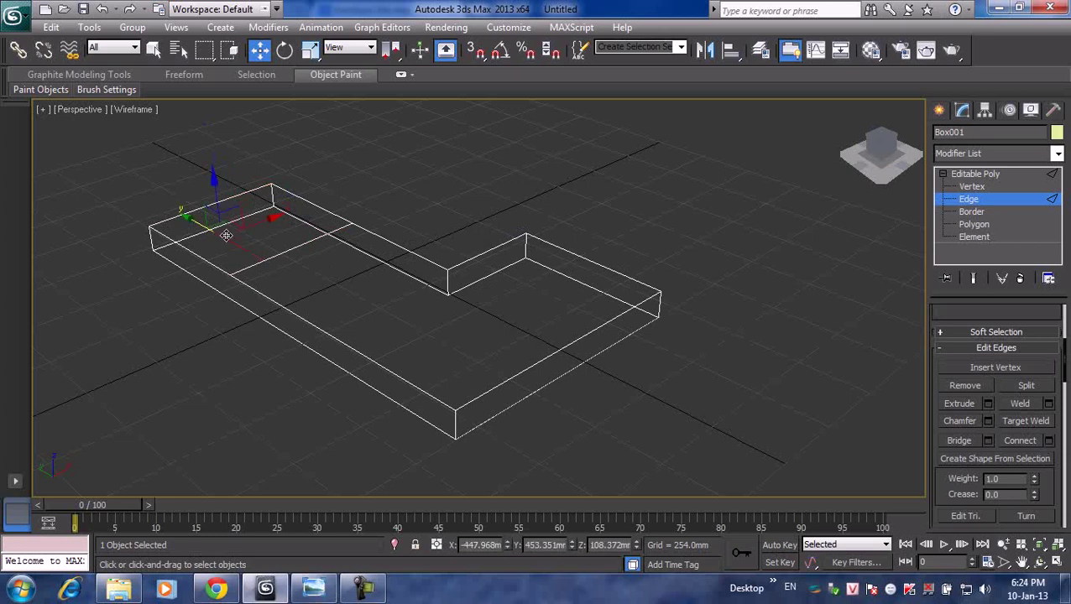
{"action": "left_click", "coordinate": [313, 204], "text": "ctrl"}
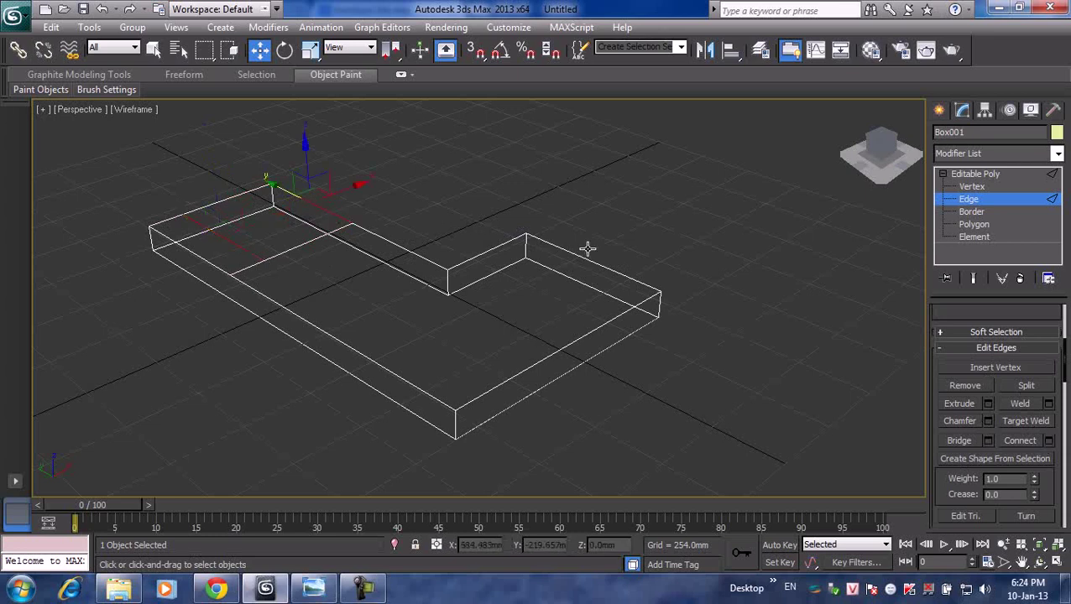
{"action": "left_click", "coordinate": [1048, 440]}
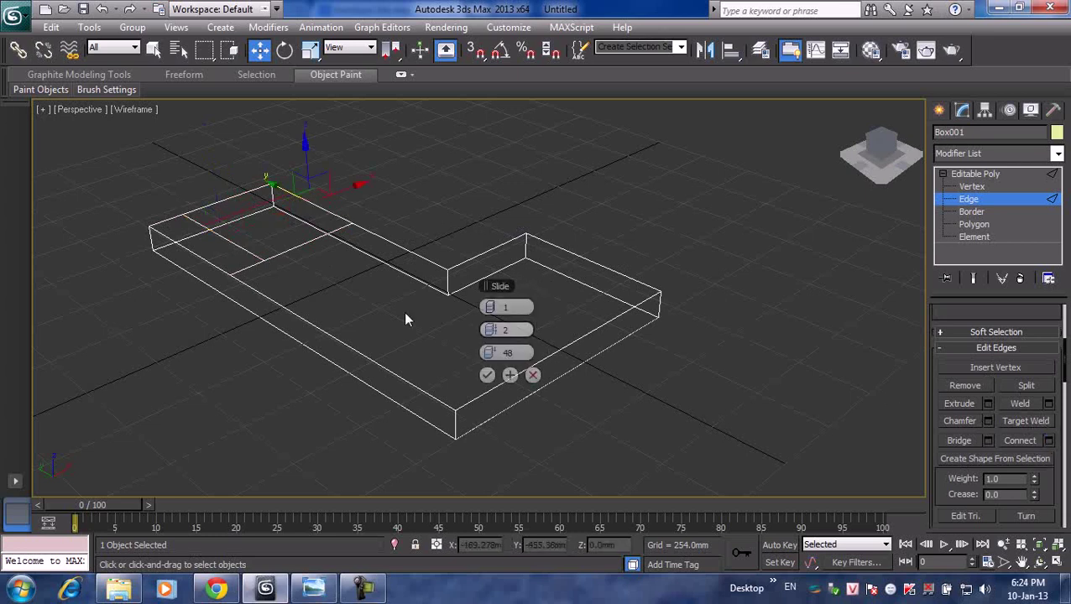
{"action": "left_click", "coordinate": [487, 376]}
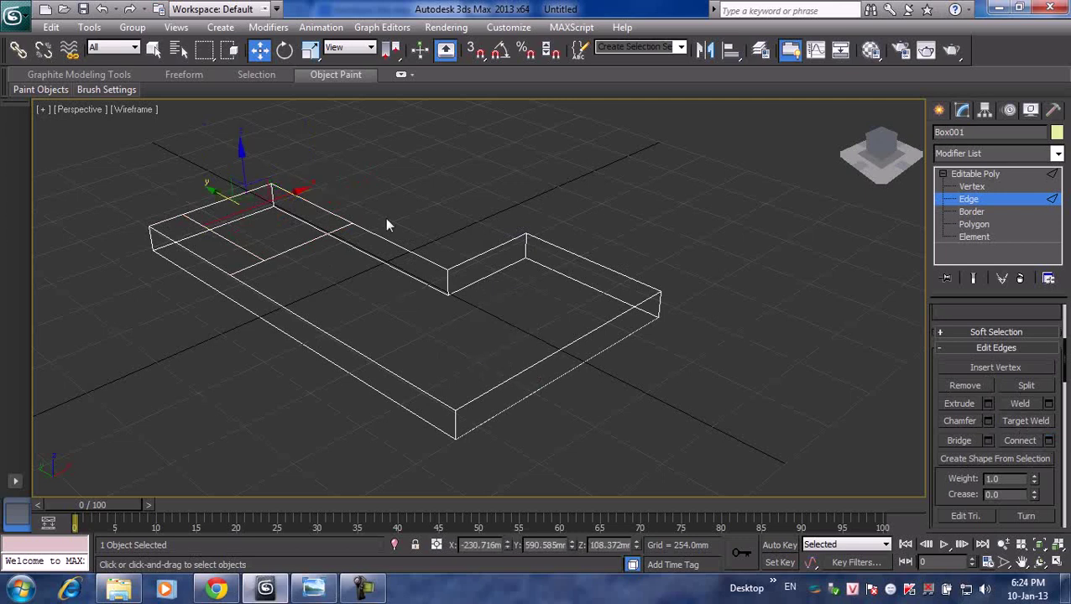
{"action": "scroll", "coordinate": [334, 196], "scroll_direction": "up", "scroll_amount": 3}
{"action": "scroll", "coordinate": [437, 203], "scroll_direction": "up", "scroll_amount": 2}
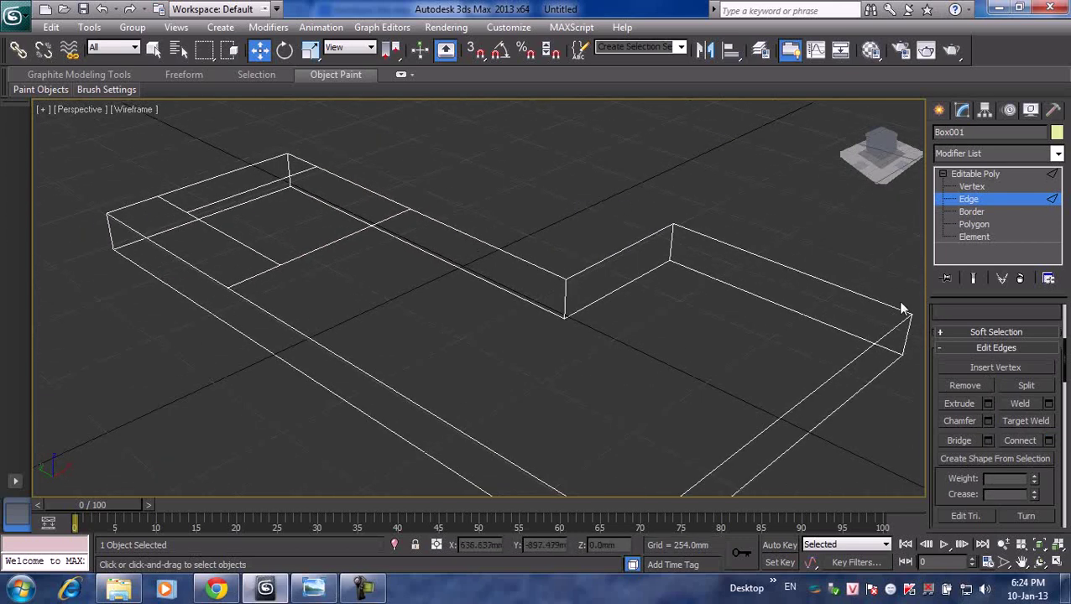
{"action": "left_click", "coordinate": [977, 223]}
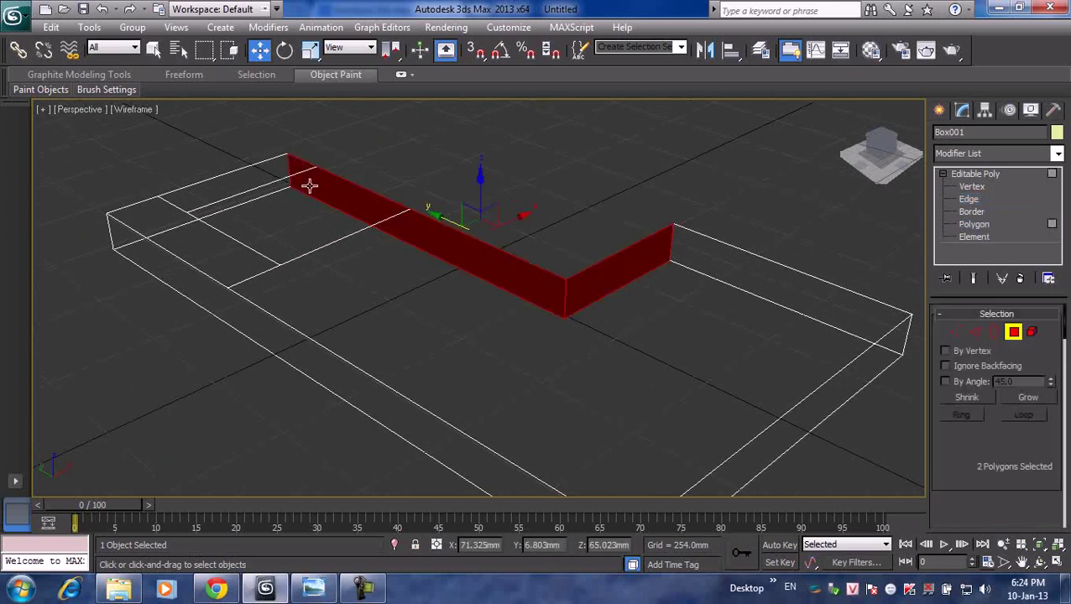
- Extrude the back and end strip polygons upward into a low L-shaped lip
{"action": "left_click", "coordinate": [252, 179]}
{"action": "left_click", "coordinate": [162, 219], "text": "ctrl"}
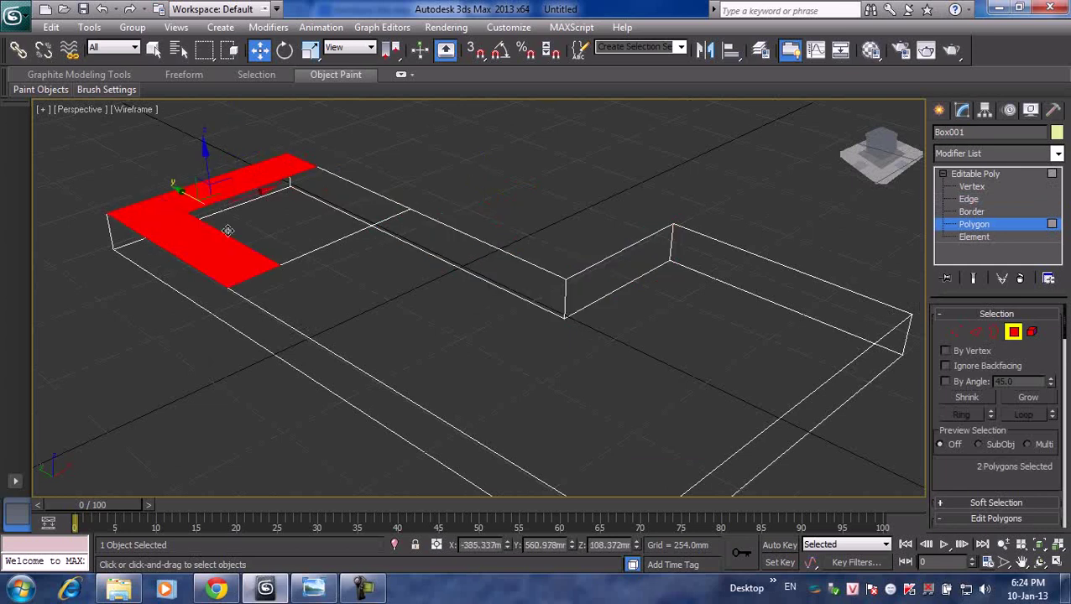
{"action": "right_click", "coordinate": [186, 232]}
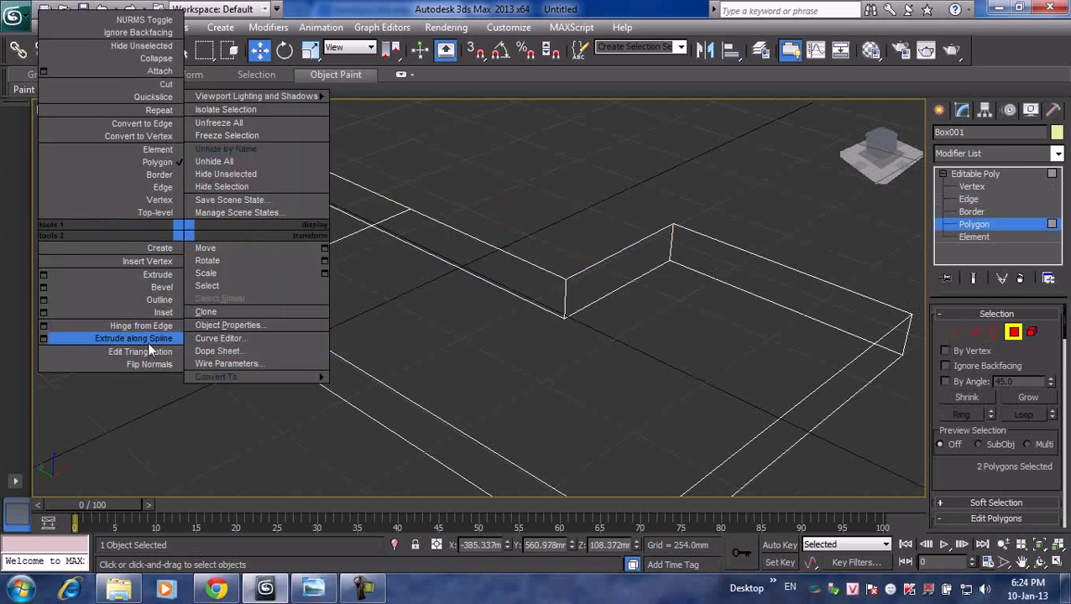
{"action": "left_click", "coordinate": [170, 278]}
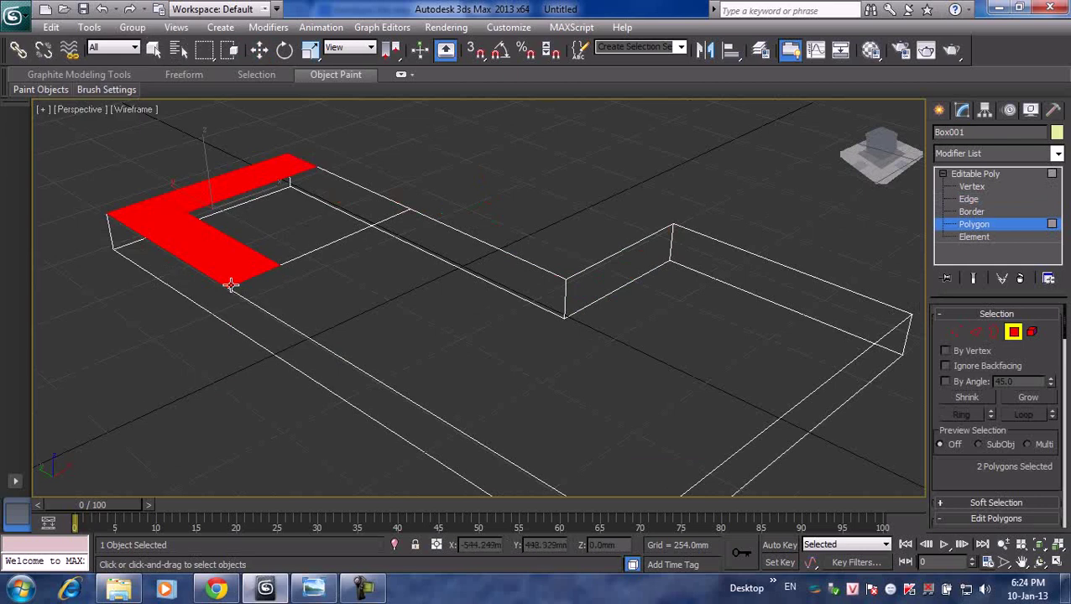
{"action": "left_click_drag", "start_coordinate": [211, 246], "coordinate": [207, 234]}
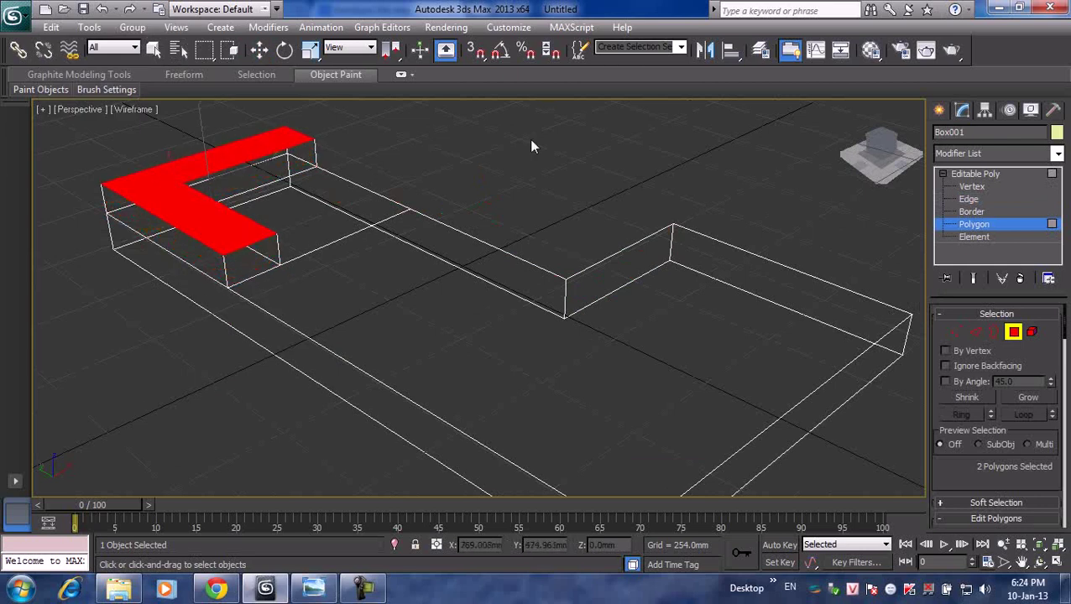
{"action": "left_click", "coordinate": [516, 168]}
- Set the viewport to Smooth + Highlights and check the sofa reference photo
{"action": "left_click", "coordinate": [134, 110]}
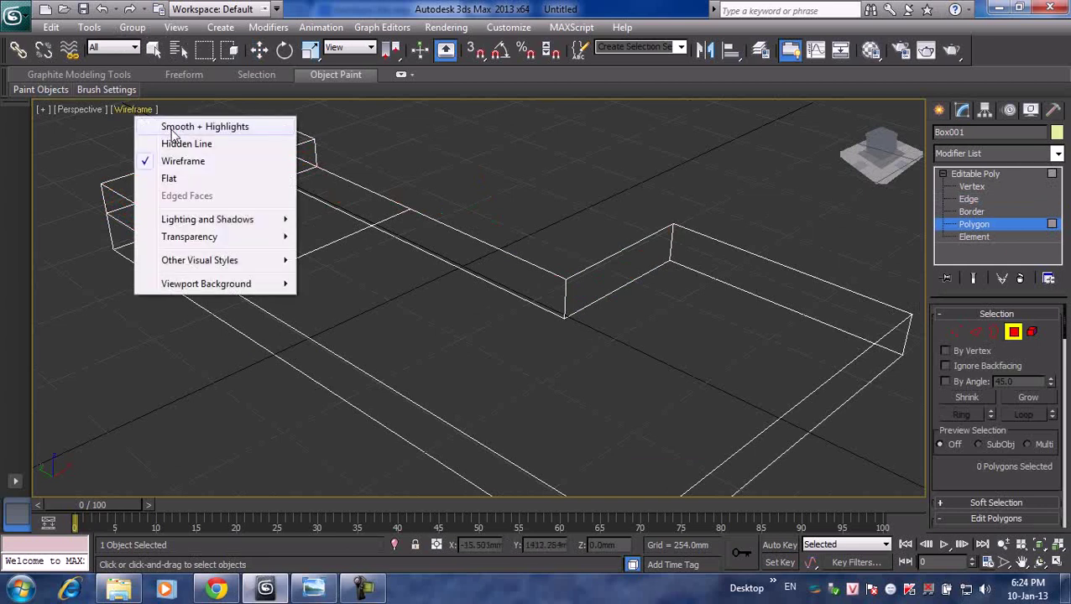
{"action": "left_click", "coordinate": [178, 127]}
{"action": "scroll", "coordinate": [352, 262], "scroll_direction": "down", "scroll_amount": 3}
{"action": "scroll", "coordinate": [312, 237], "scroll_direction": "up", "scroll_amount": 5}
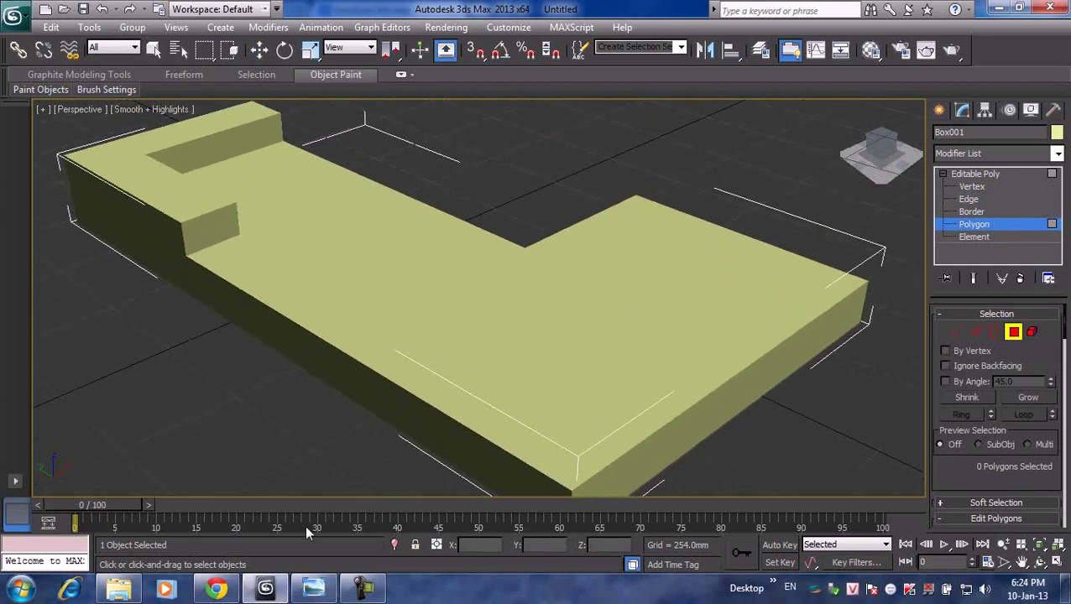
{"action": "left_click", "coordinate": [313, 587]}
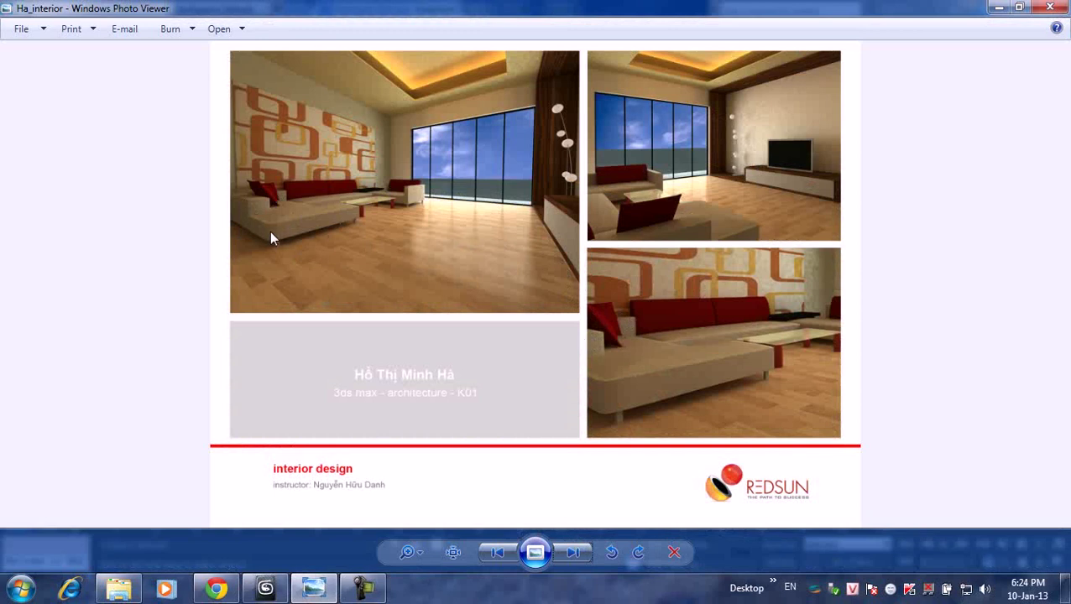
{"action": "left_click", "coordinate": [999, 8]}
{"action": "left_click", "coordinate": [475, 312]}
- Enter Edge mode with the Move tool and set the viewport to Wireframe
{"action": "scroll", "coordinate": [507, 247], "scroll_direction": "down", "scroll_amount": 3}
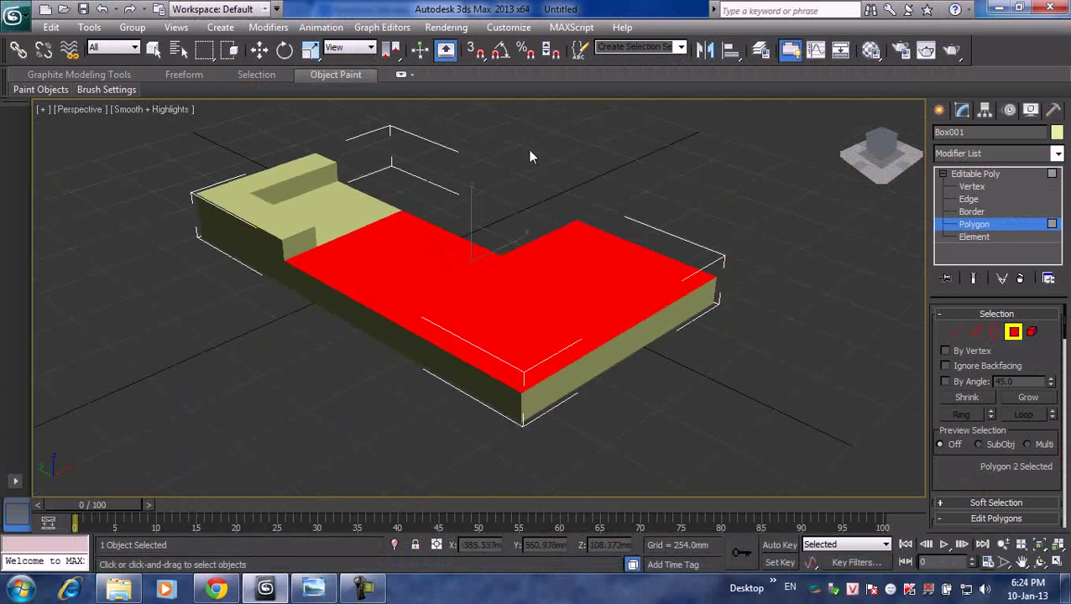
{"action": "key", "text": "w"}
{"action": "left_click", "coordinate": [975, 332]}
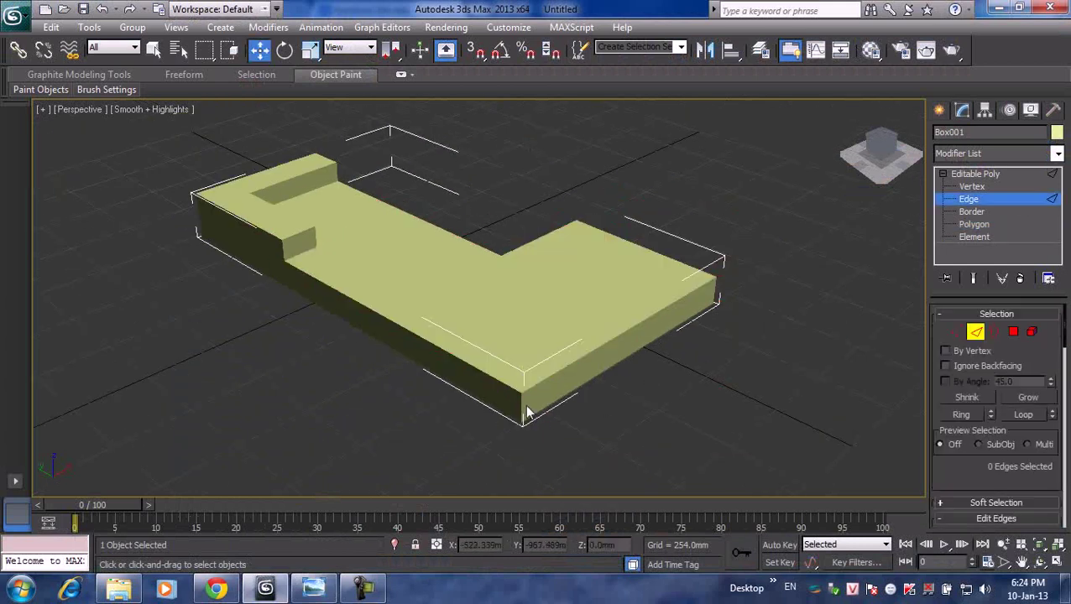
{"action": "left_click", "coordinate": [524, 406]}
{"action": "left_click", "coordinate": [125, 110]}
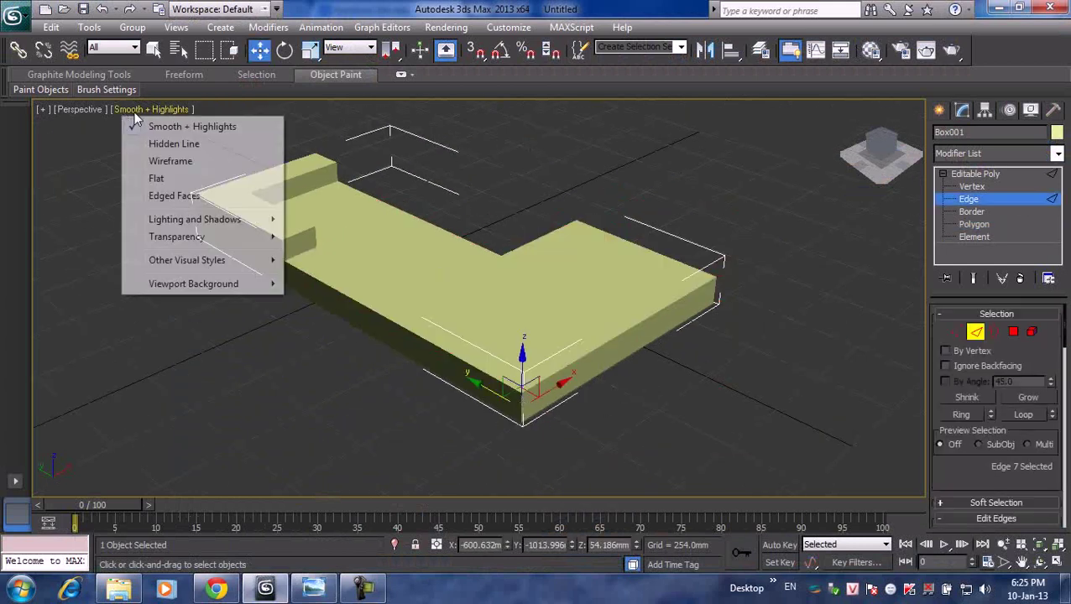
{"action": "left_click", "coordinate": [170, 162]}
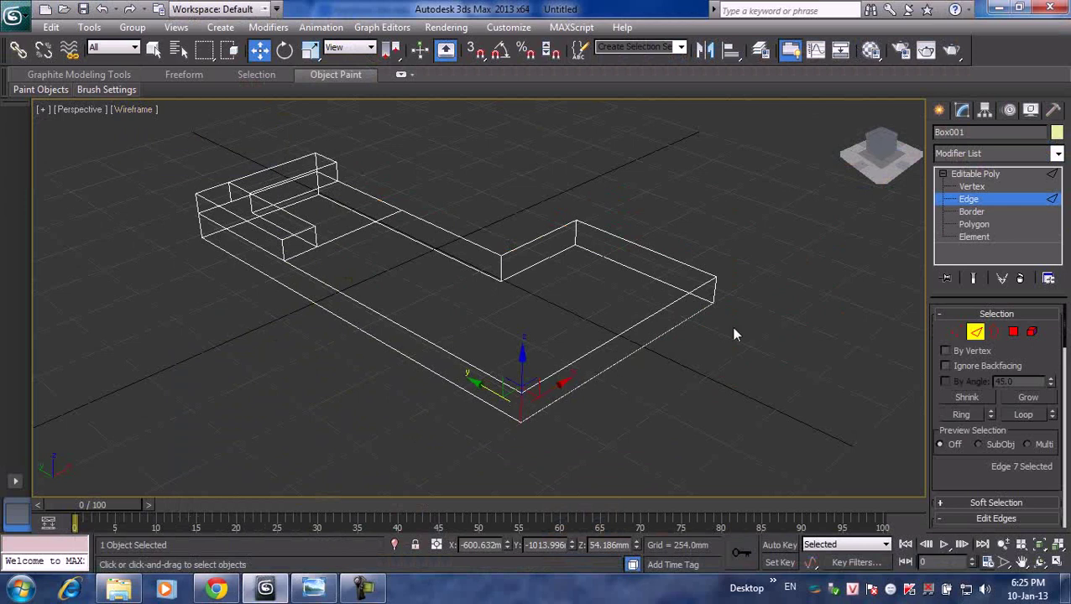
- Try selecting several vertical corner edges, then keep only the front outer corner edge
{"action": "left_click", "coordinate": [711, 292], "text": "ctrl"}
{"action": "left_click", "coordinate": [574, 231], "text": "ctrl"}
{"action": "left_click", "coordinate": [501, 266], "text": "ctrl"}
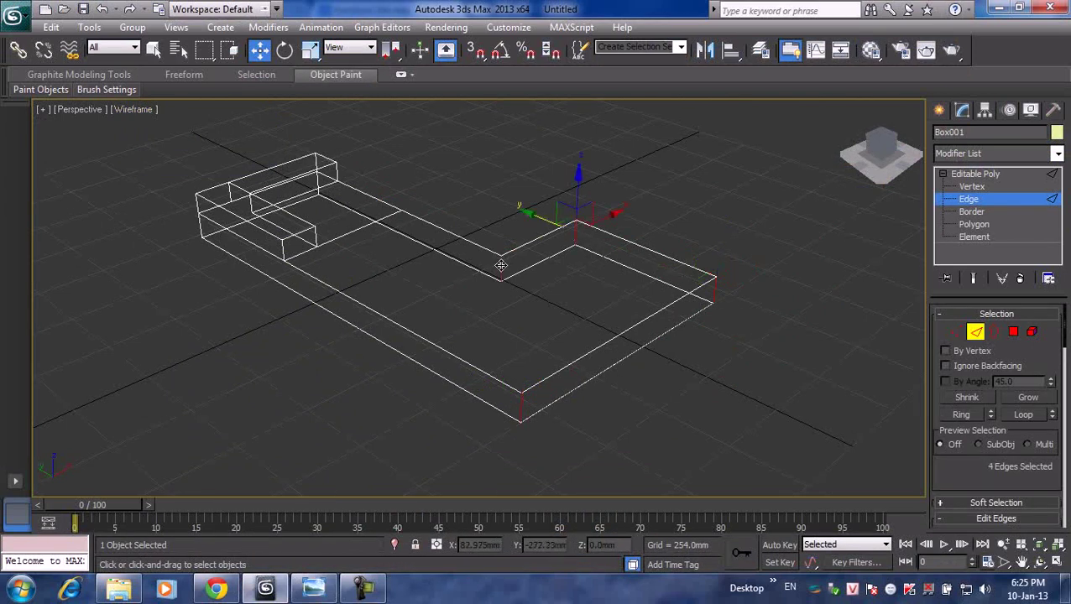
{"action": "left_click", "coordinate": [200, 230], "text": "ctrl"}
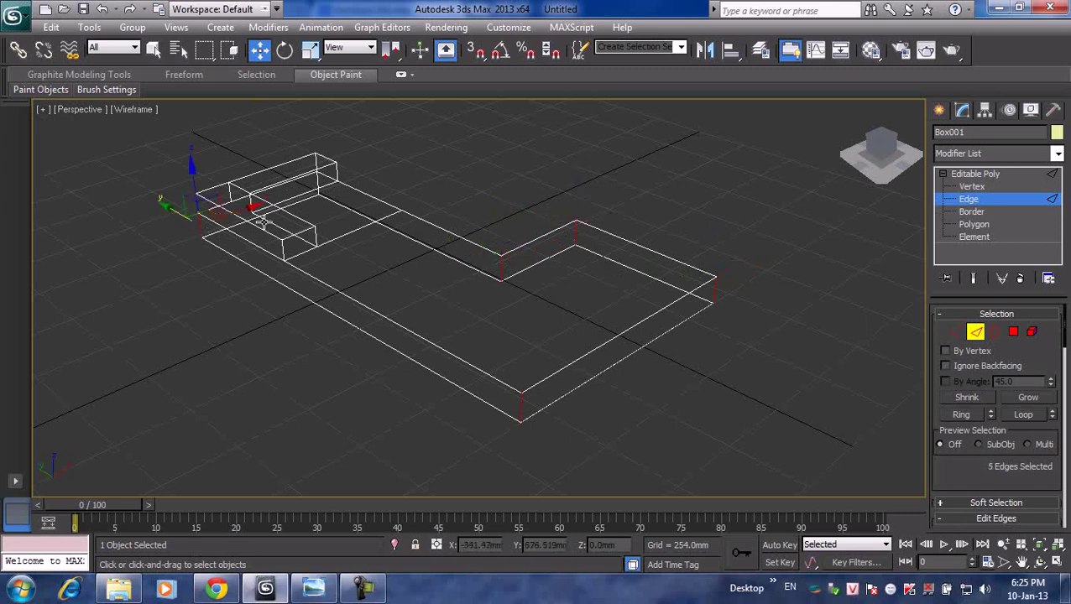
{"action": "left_click", "coordinate": [537, 209]}
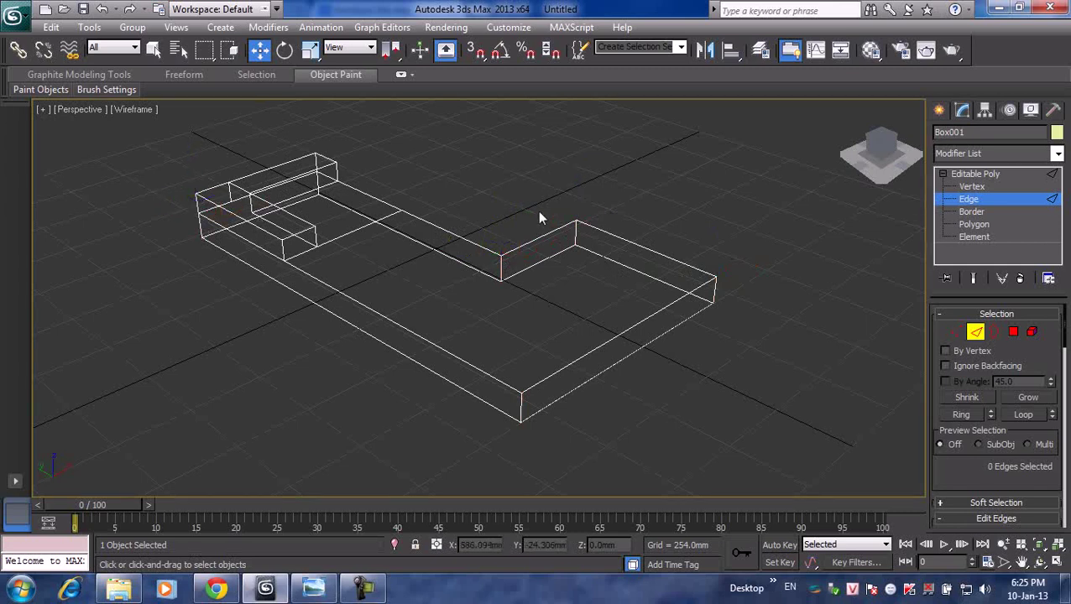
{"action": "left_click", "coordinate": [523, 409]}
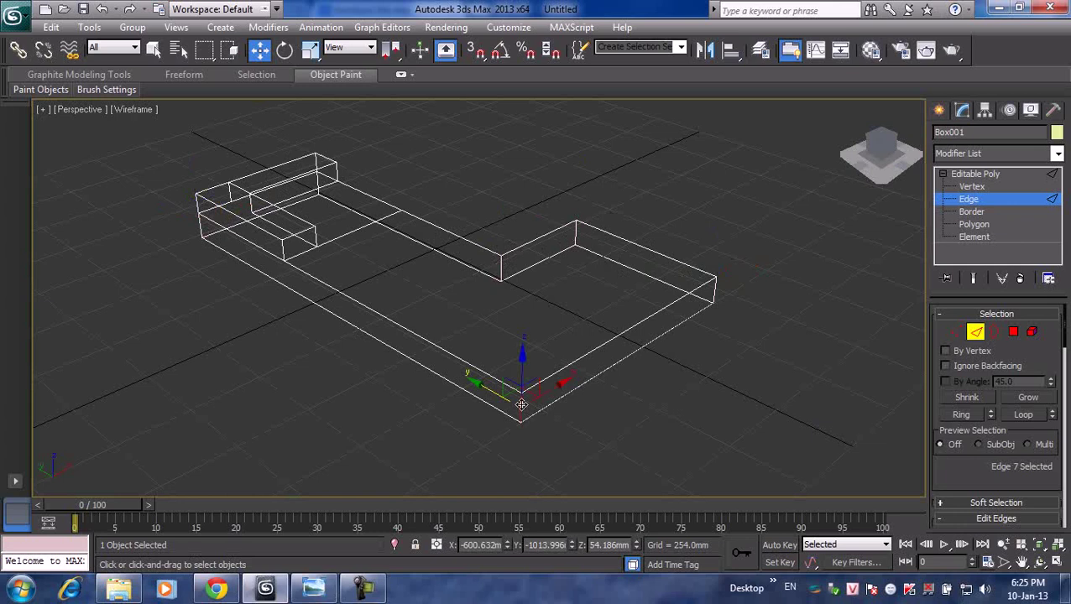
- Chamfer the front outer corner edge by 80 mm with 4 segments
{"action": "right_click", "coordinate": [517, 400]}
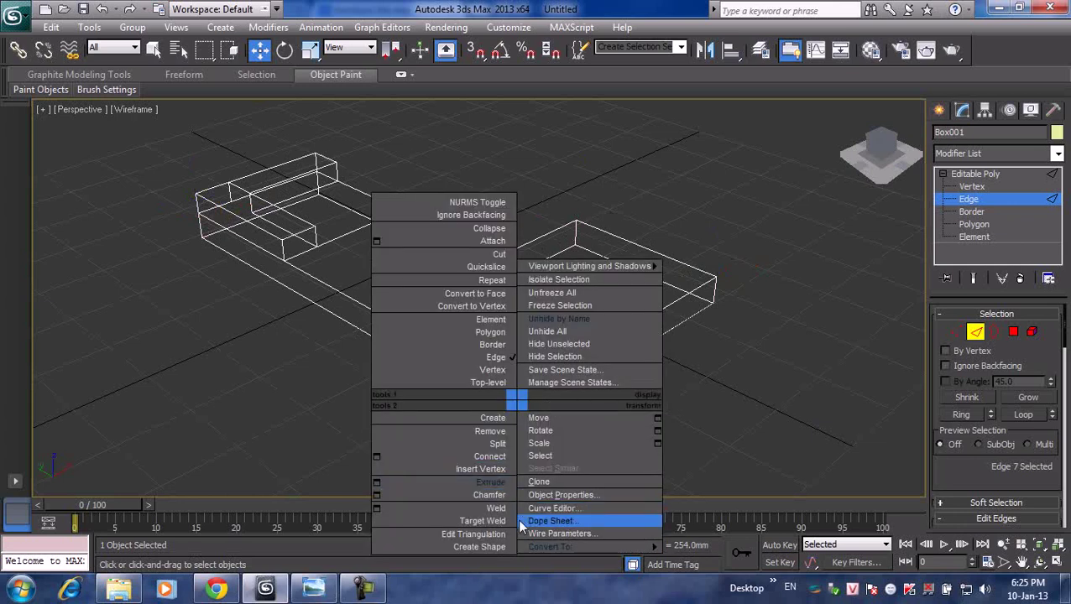
{"action": "left_click", "coordinate": [376, 495]}
{"action": "left_click_drag", "start_coordinate": [493, 330], "coordinate": [501, 330]}
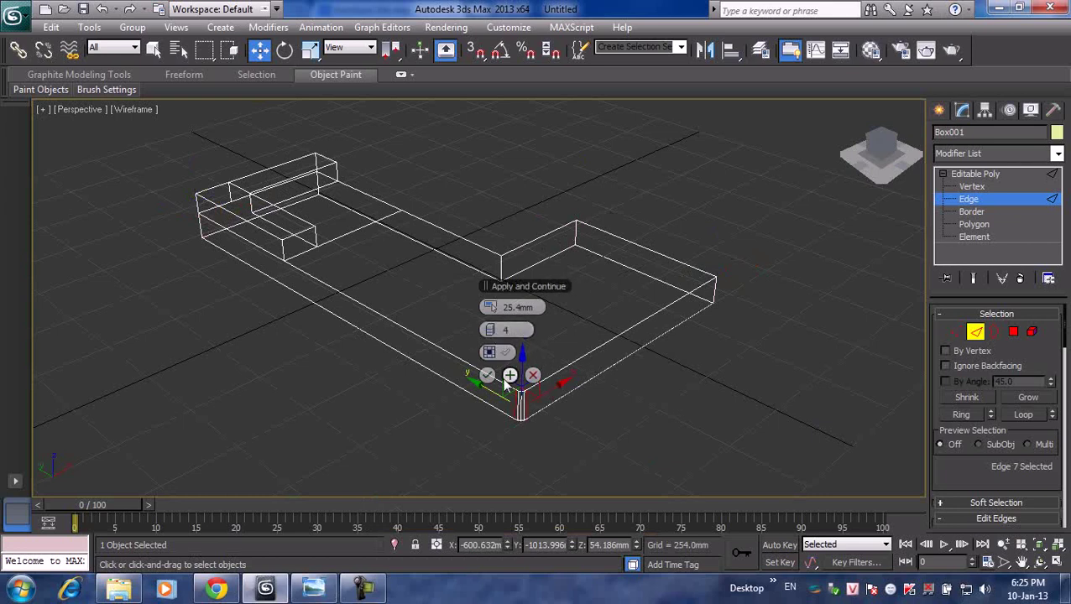
{"action": "left_click_drag", "start_coordinate": [497, 307], "coordinate": [586, 309]}
{"action": "type", "text": "80"}
{"action": "key", "text": "Return"}
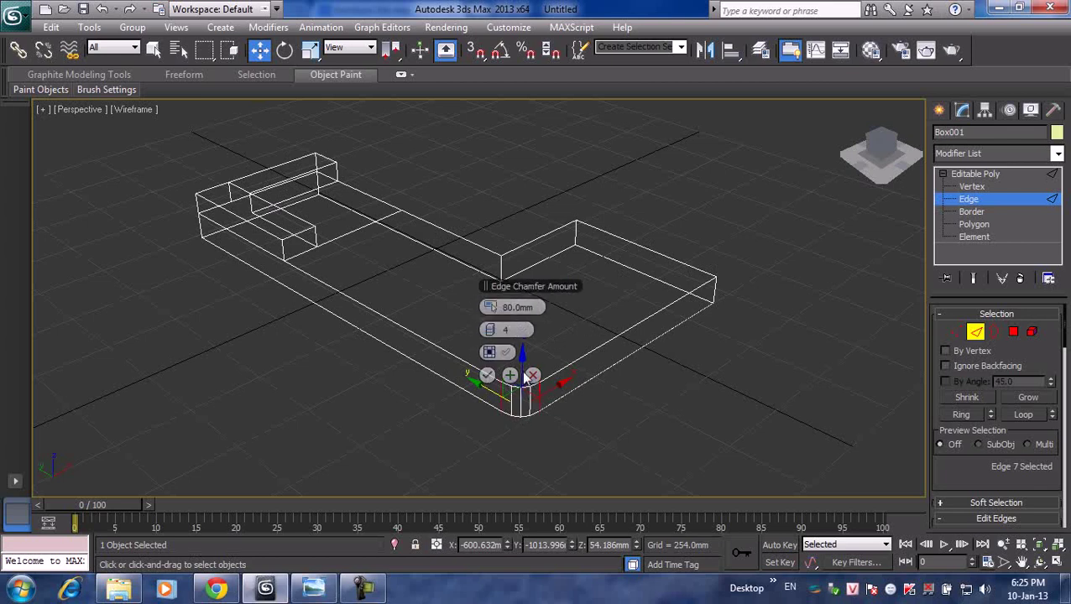
{"action": "left_click", "coordinate": [486, 374]}
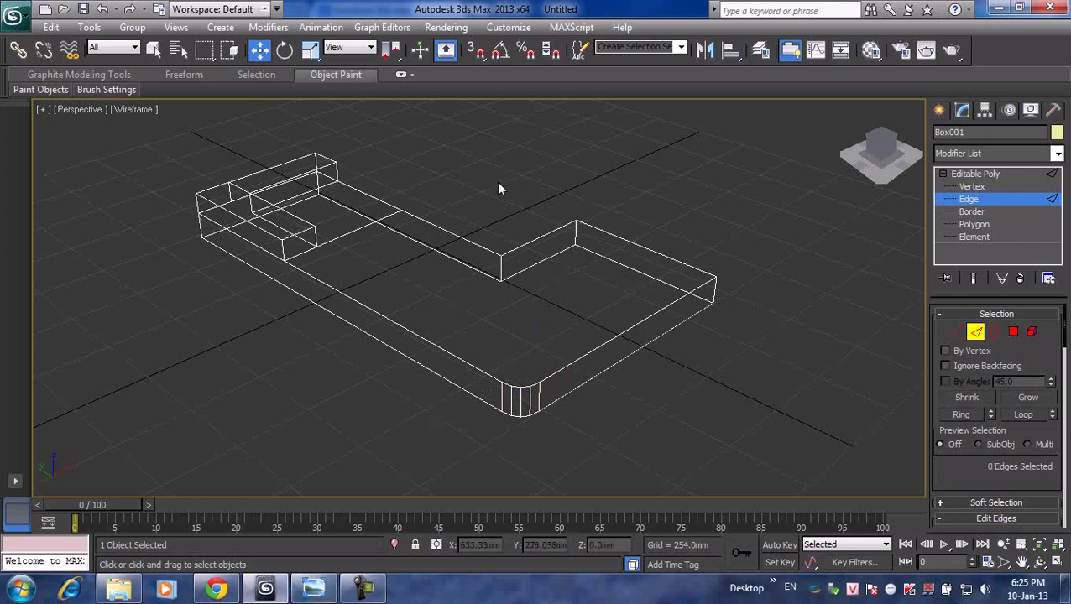
- Change the sofa material's diffuse colour to a tan orange in the Material Editor
{"action": "key", "text": "m"}
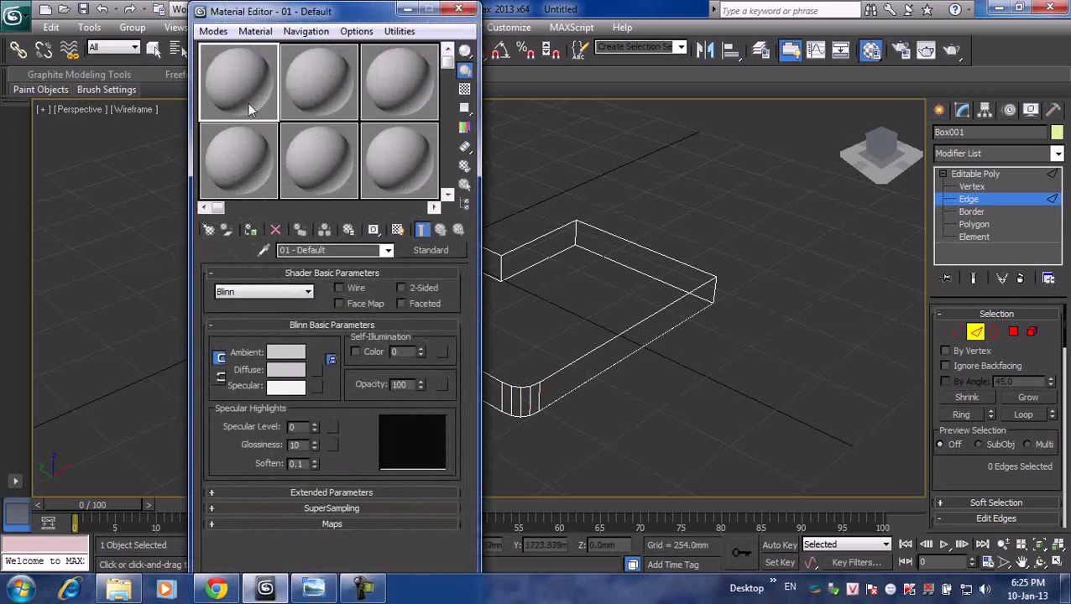
{"action": "left_click", "coordinate": [287, 376]}
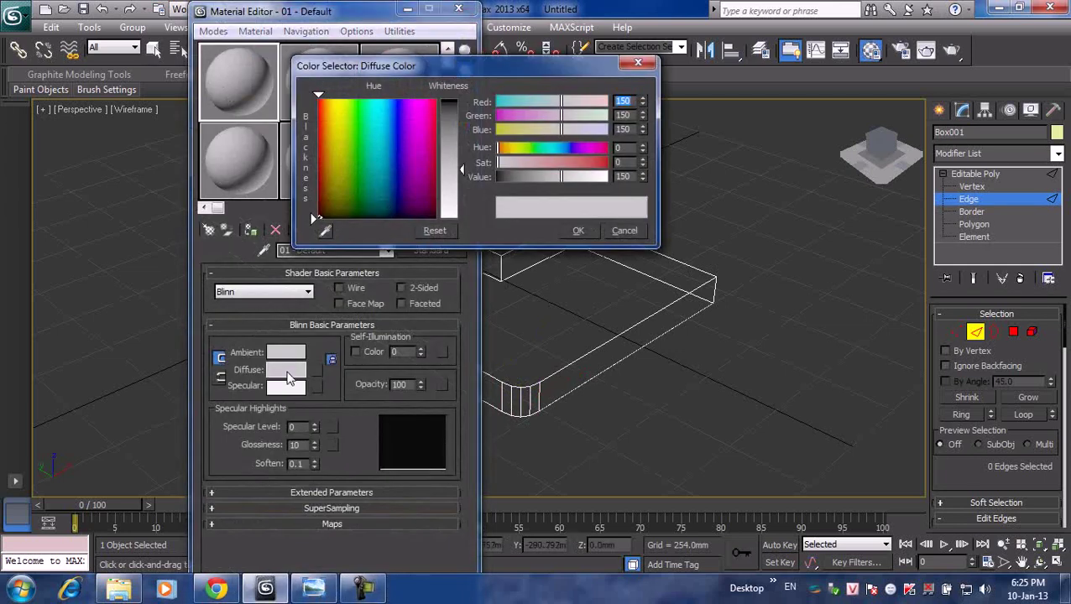
{"action": "left_click", "coordinate": [328, 145]}
{"action": "left_click_drag", "start_coordinate": [449, 133], "coordinate": [449, 144]}
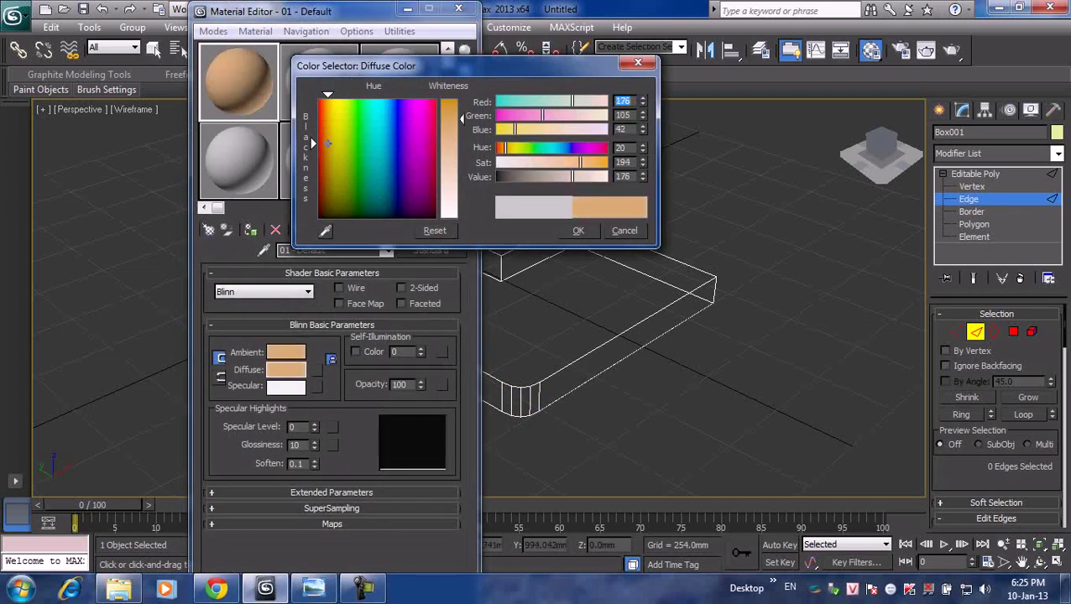
{"action": "left_click", "coordinate": [579, 230]}
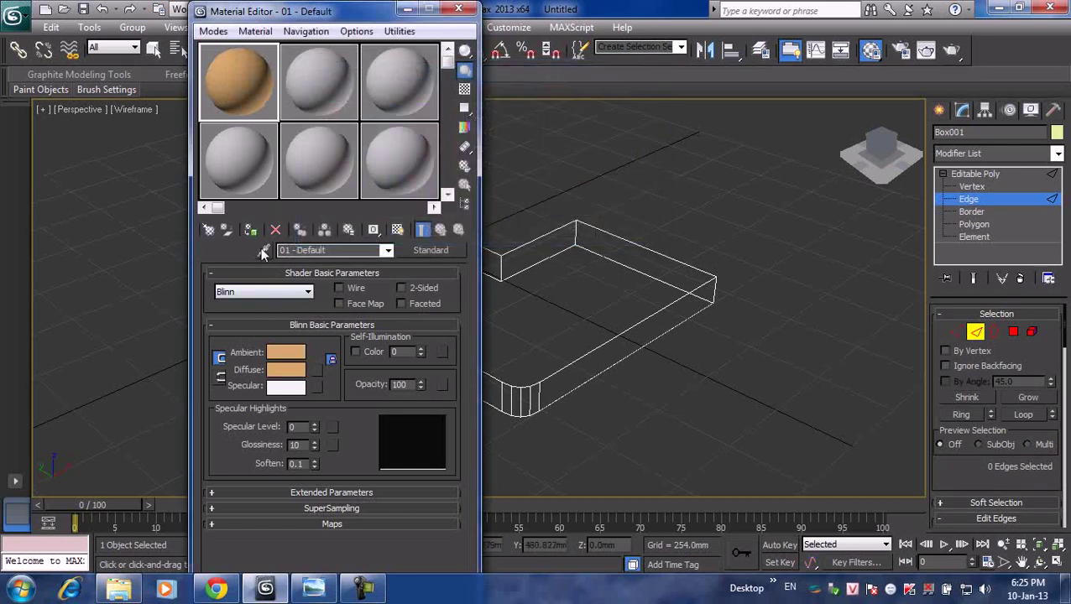
- Switch the viewport to Smooth + Highlights shading and view the Ha_interior reference photo
{"action": "left_click", "coordinate": [404, 9]}
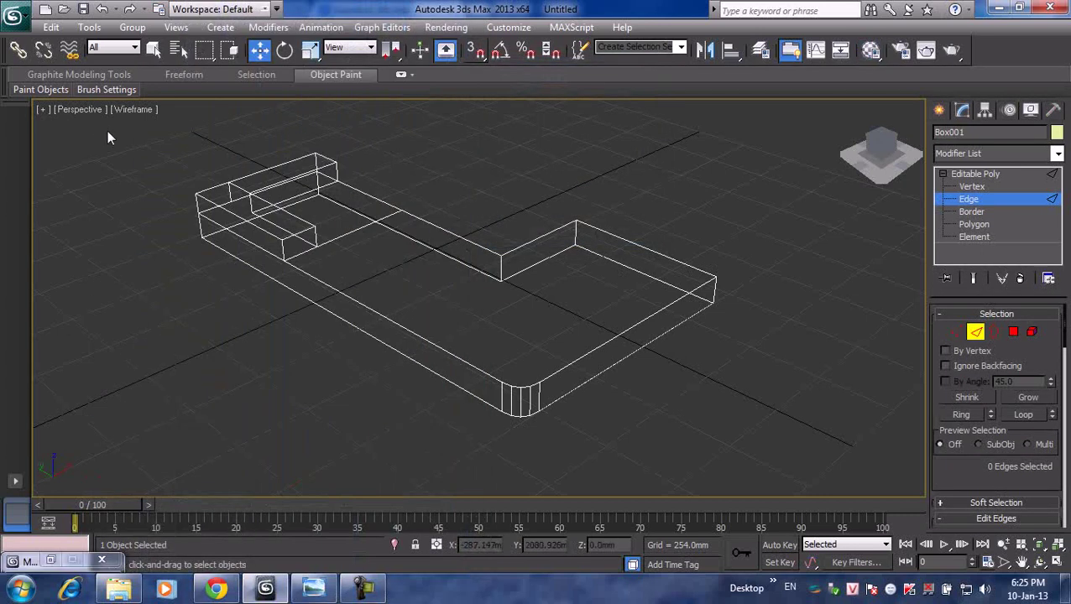
{"action": "left_click", "coordinate": [121, 113]}
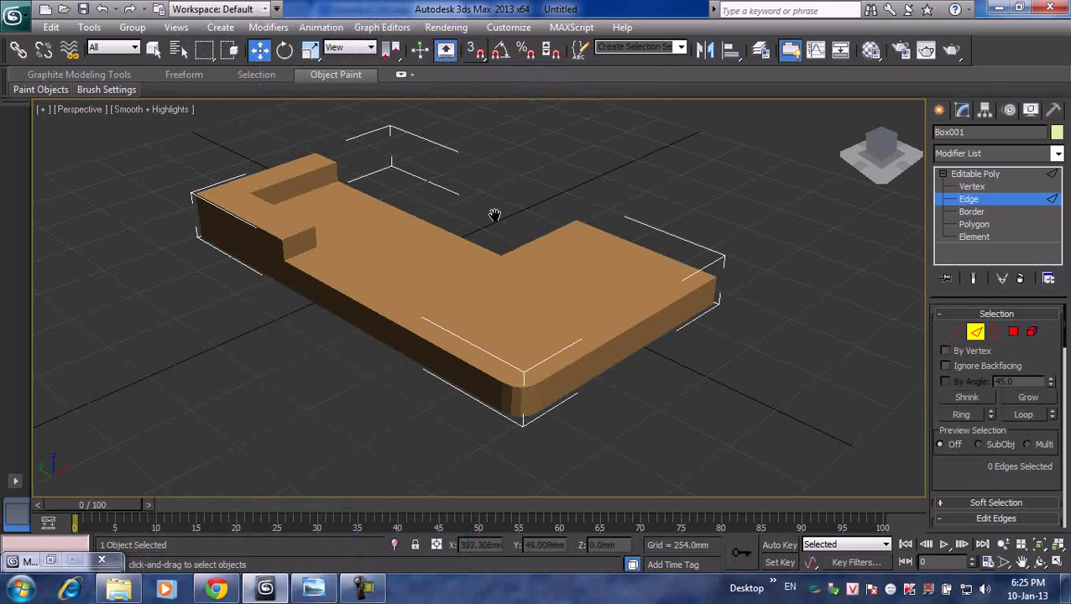
{"action": "middle_click_drag", "start_coordinate": [495, 215], "coordinate": [479, 229]}
{"action": "left_click", "coordinate": [316, 595]}
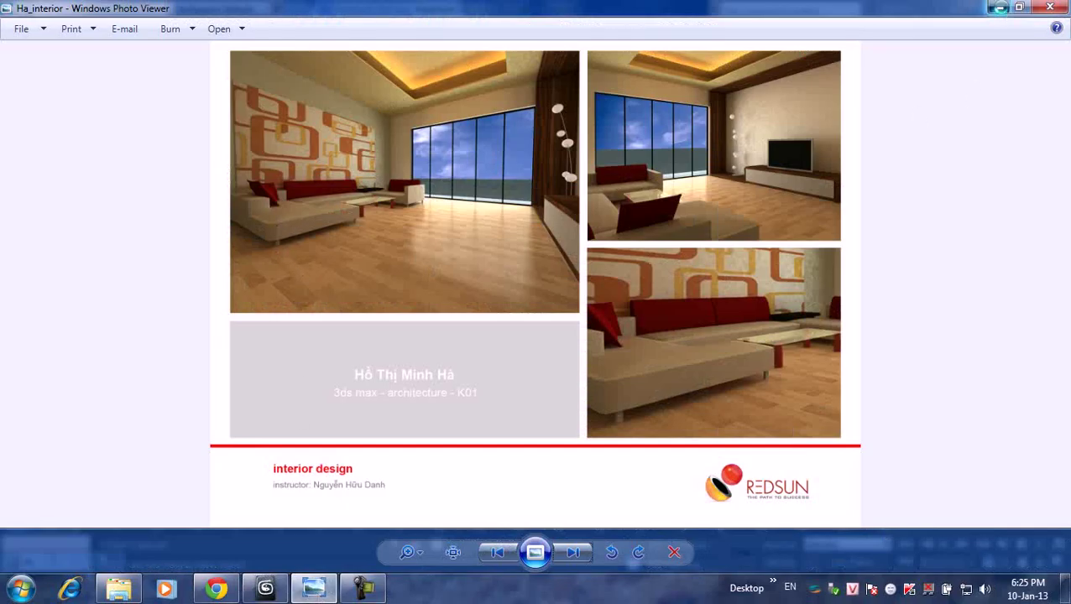
{"action": "left_click", "coordinate": [998, 9]}
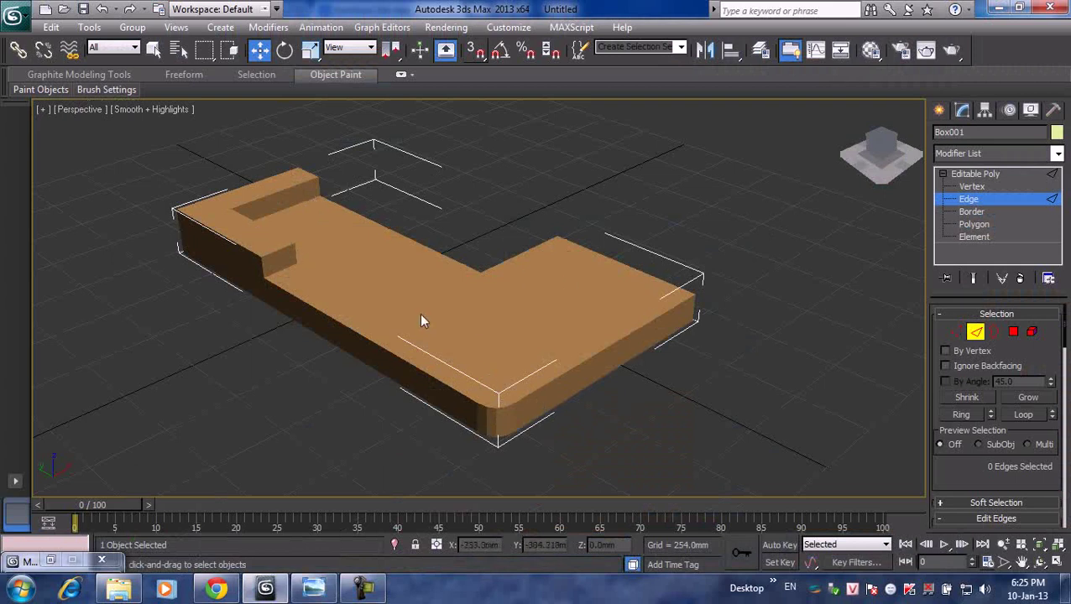
- Draw a flat second box, Box002, beside the sofa base
{"action": "scroll", "coordinate": [702, 273], "scroll_direction": "down", "scroll_amount": 3}
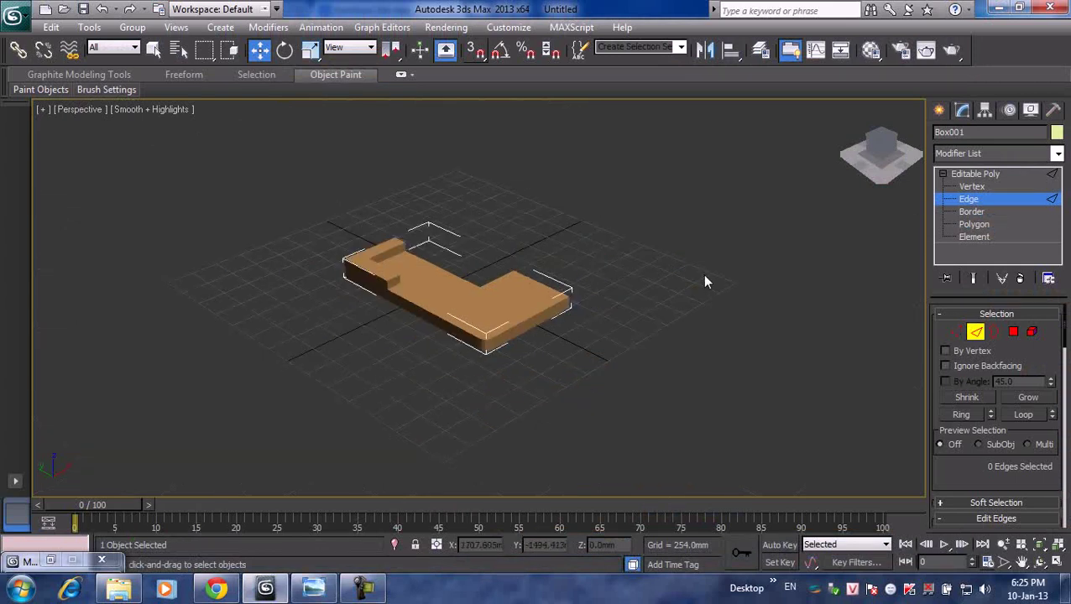
{"action": "scroll", "coordinate": [671, 274], "scroll_direction": "up", "scroll_amount": 2}
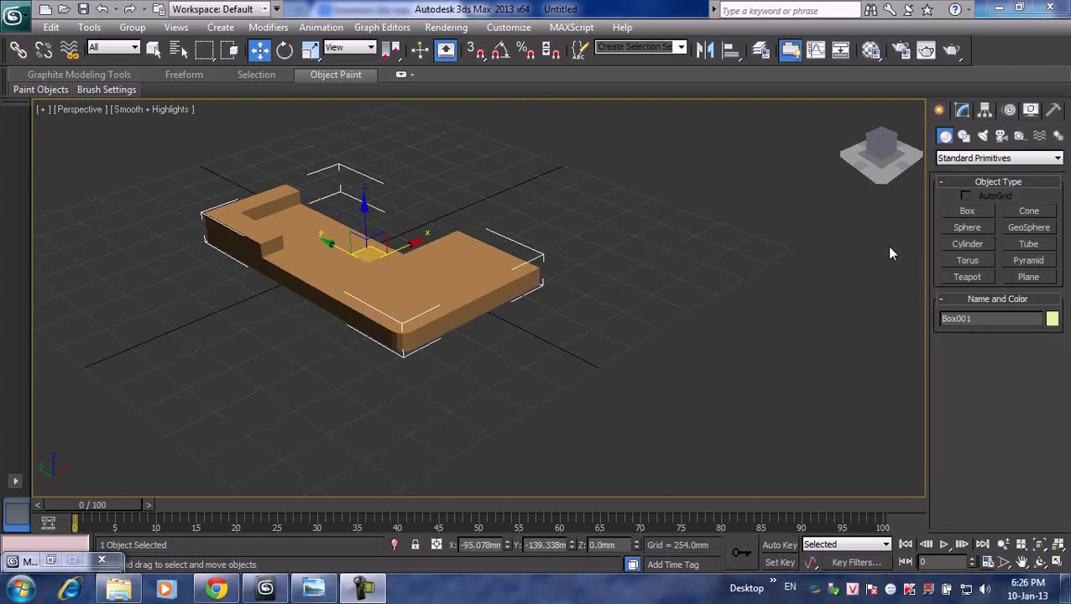
{"action": "left_click", "coordinate": [968, 211]}
{"action": "left_click_drag", "start_coordinate": [621, 284], "coordinate": [769, 389]}
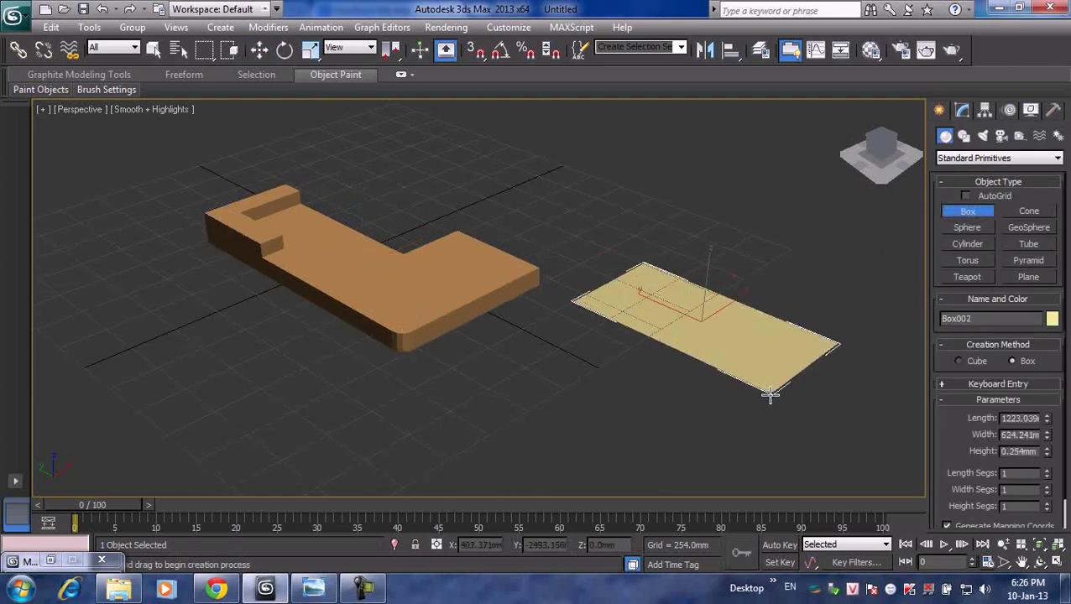
{"action": "left_click", "coordinate": [727, 348]}
{"action": "key", "text": "w"}
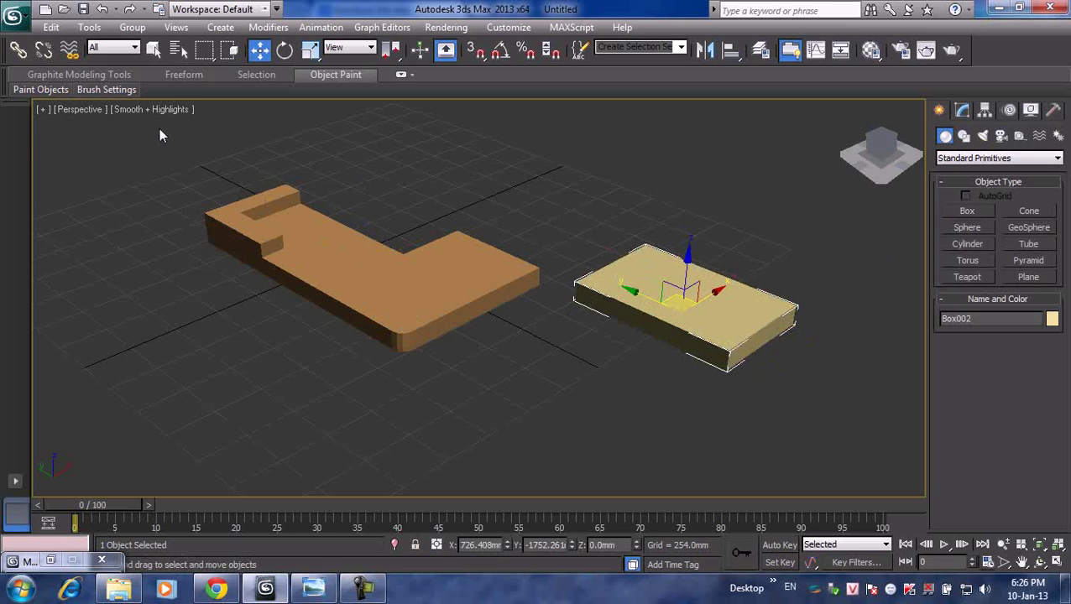
- Convert Box002 to an Editable Poly
{"action": "right_click", "coordinate": [657, 290]}
{"action": "mouse_move", "coordinate": [682, 424]}
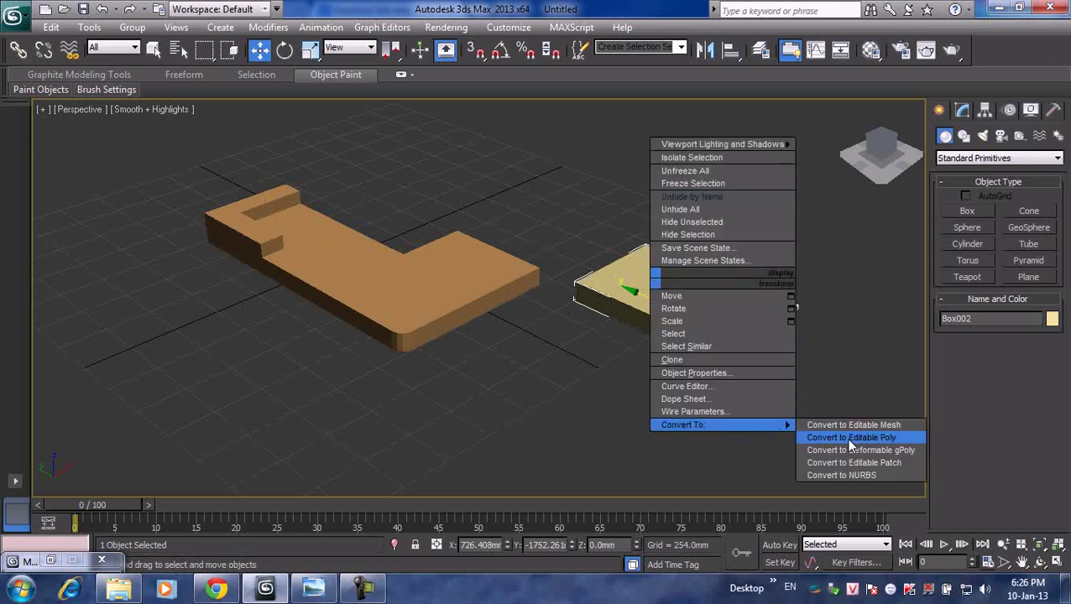
{"action": "left_click", "coordinate": [849, 438]}
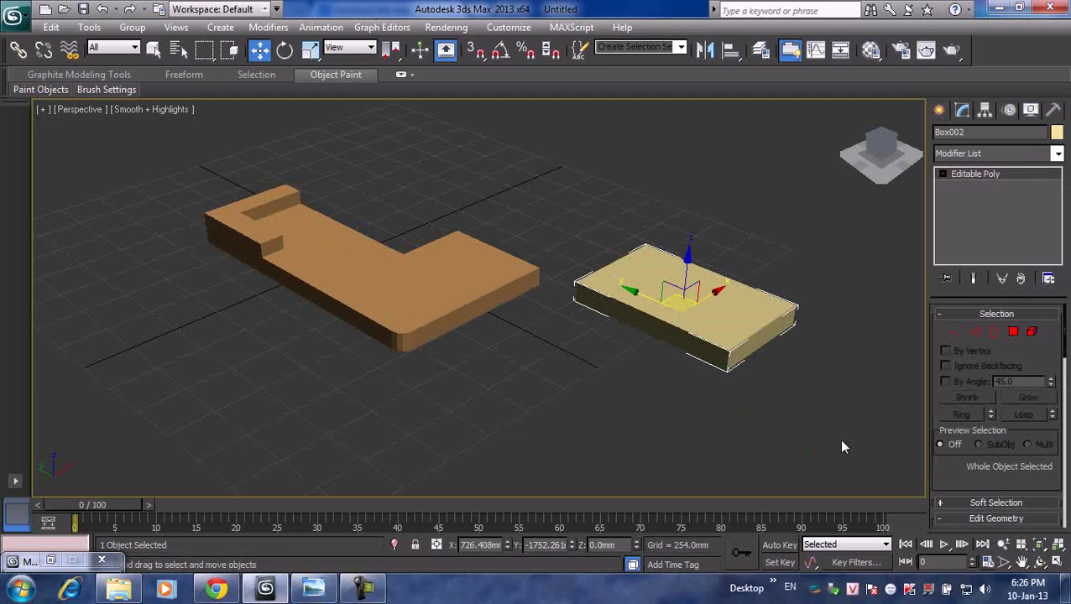
{"action": "left_click", "coordinate": [140, 110]}
- Show Box002 in wireframe and select its right-corner vertices in Vertex mode
{"action": "left_click", "coordinate": [159, 163]}
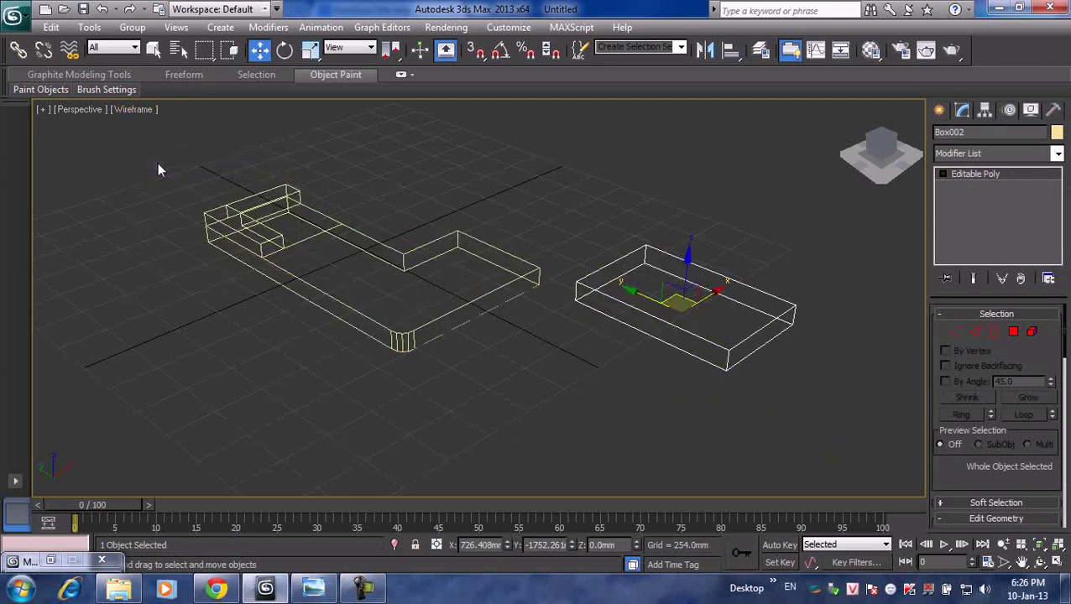
{"action": "middle_click_drag", "start_coordinate": [733, 333], "coordinate": [565, 299]}
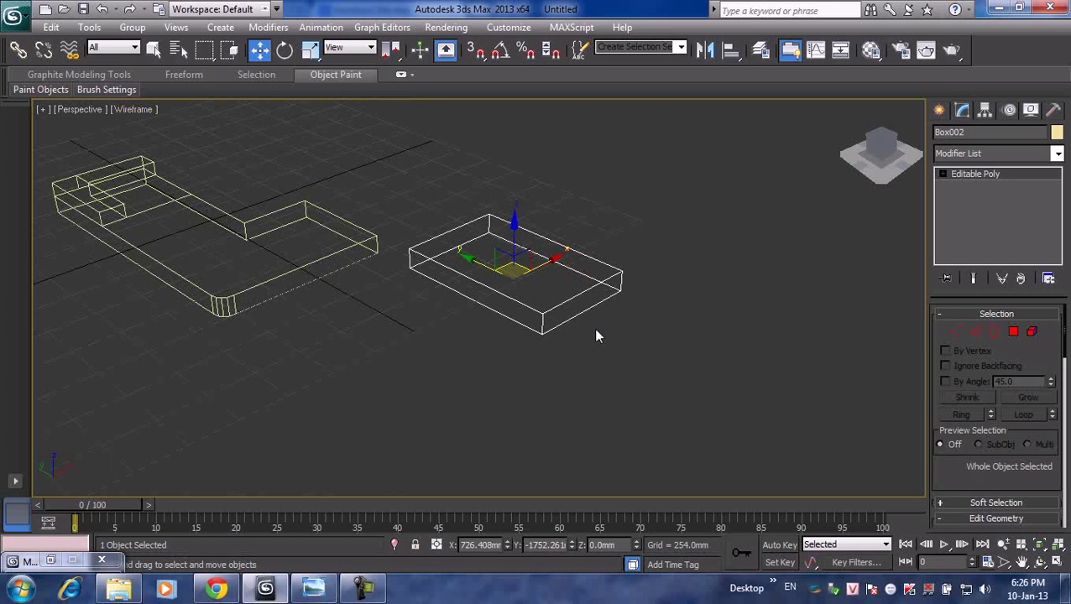
{"action": "left_click", "coordinate": [955, 332]}
{"action": "left_click_drag", "start_coordinate": [591, 224], "coordinate": [646, 279]}
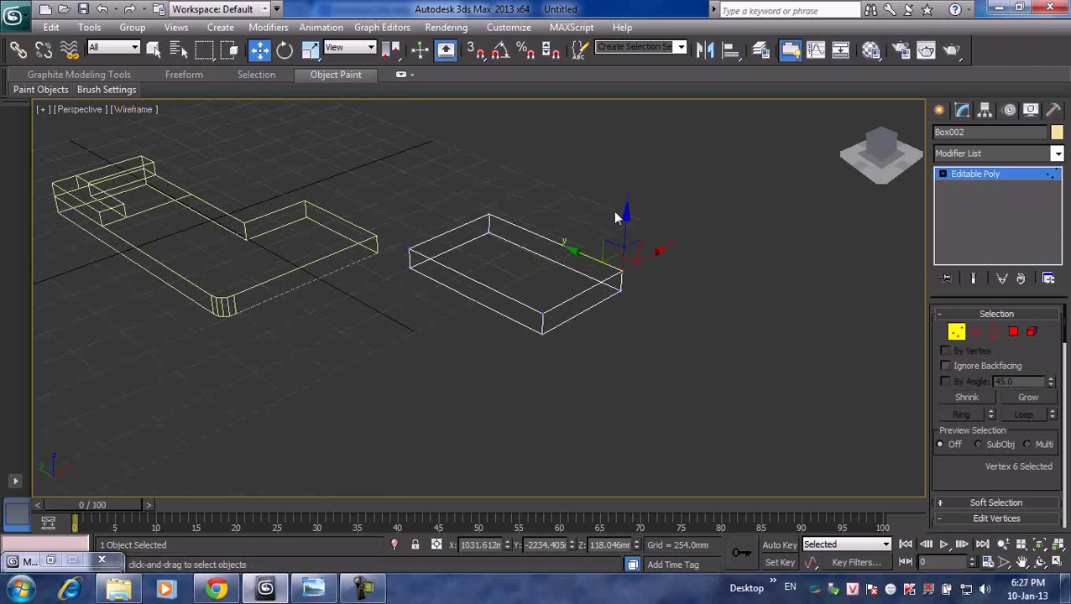
- Break the right-corner vertex apart, after undoing an accidental Remove, and pull one piece away
{"action": "right_click", "coordinate": [617, 265]}
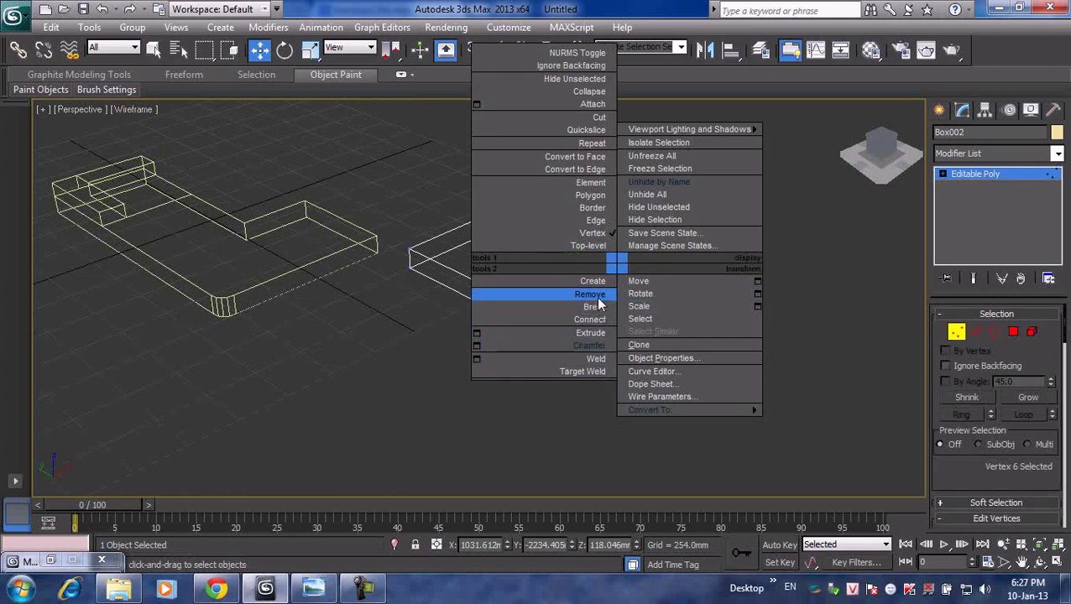
{"action": "left_click", "coordinate": [595, 295]}
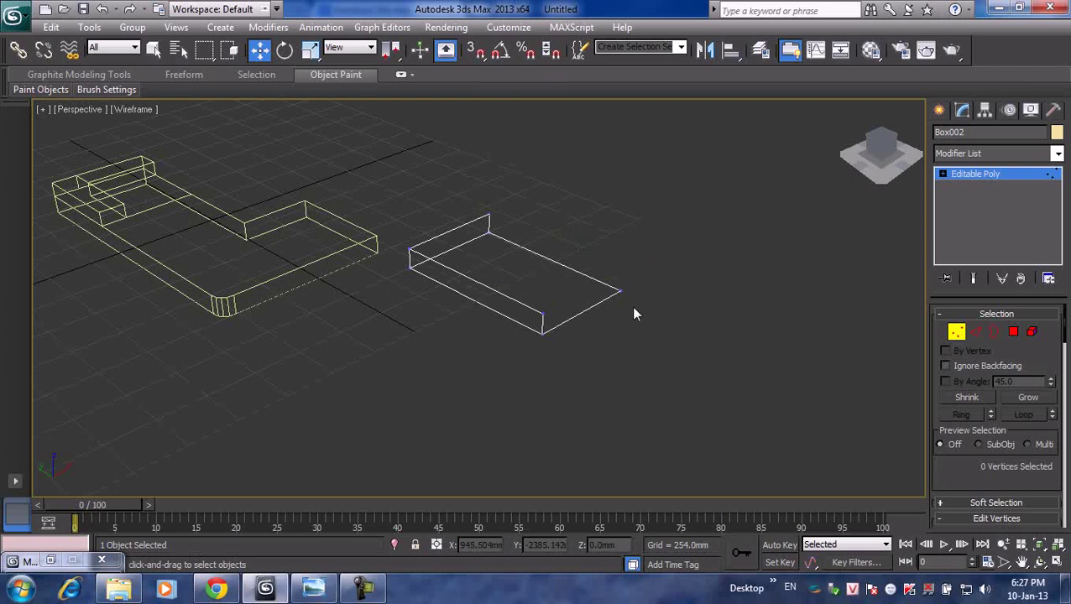
{"action": "key", "text": "ctrl+z"}
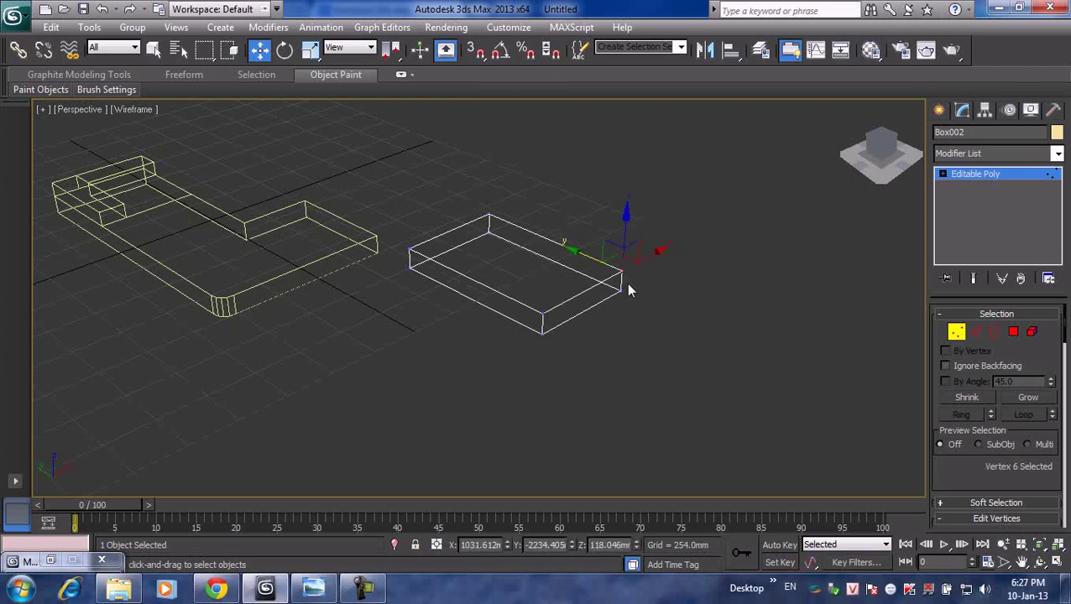
{"action": "right_click", "coordinate": [621, 268]}
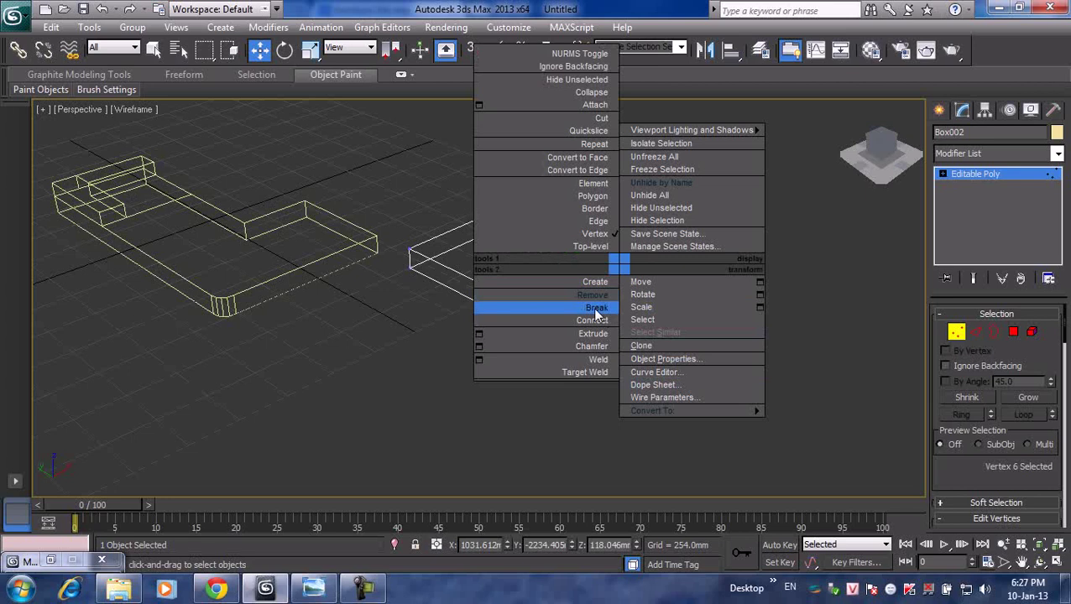
{"action": "left_click", "coordinate": [596, 308]}
{"action": "mouse_move", "coordinate": [600, 261]}
{"action": "left_mouse_down"}
{"action": "mouse_move", "coordinate": [562, 251]}
{"action": "mouse_move", "coordinate": [737, 287]}
{"action": "left_mouse_up"}
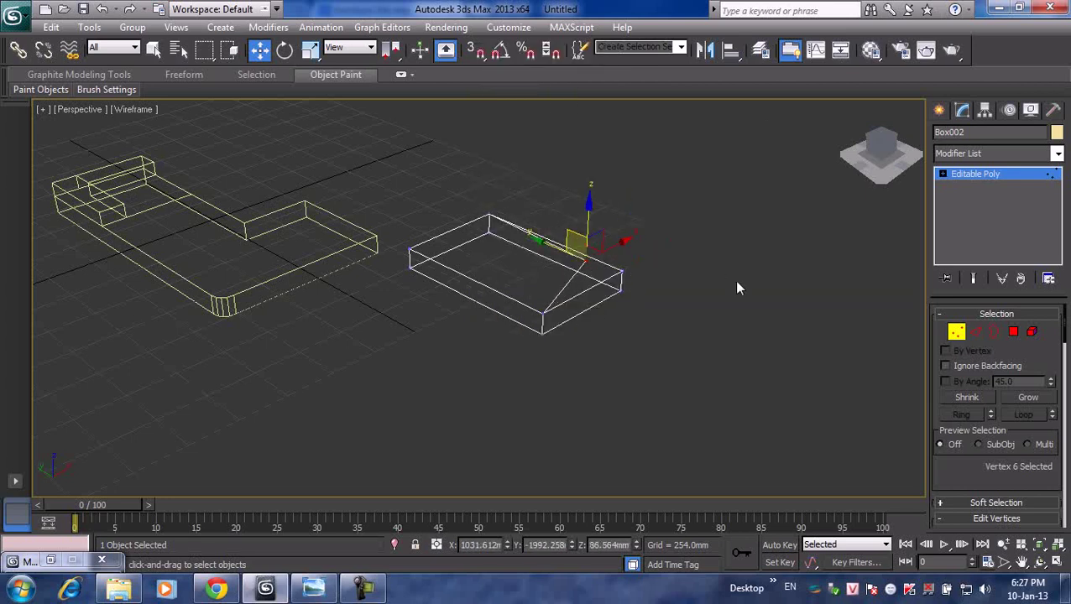
- Move the two right-corner vertices up and outward to slant that end
{"action": "left_click_drag", "start_coordinate": [615, 252], "coordinate": [635, 284]}
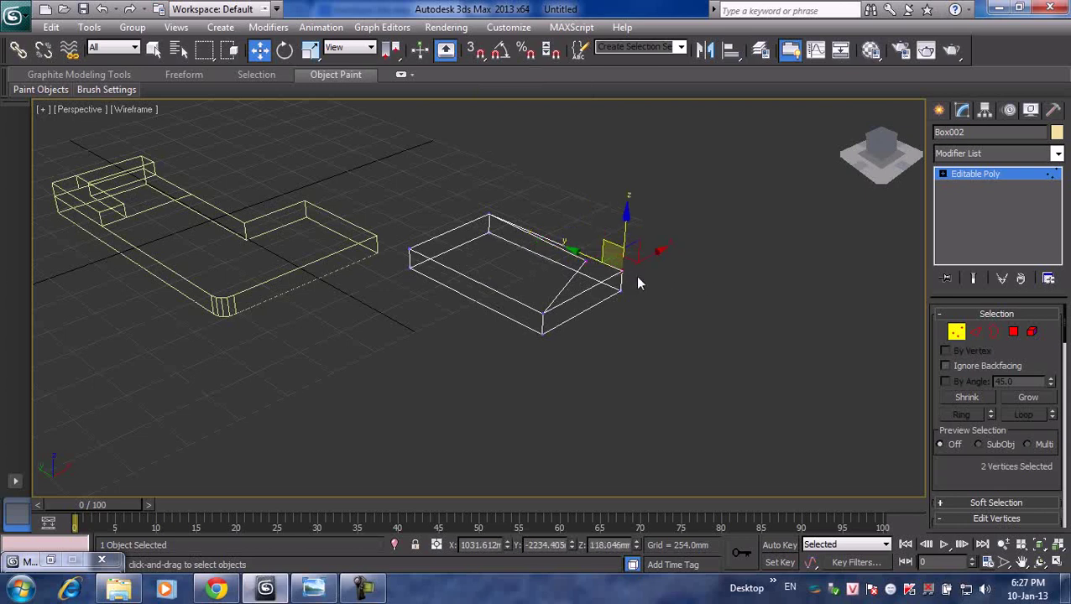
{"action": "left_click_drag", "start_coordinate": [621, 243], "coordinate": [639, 224]}
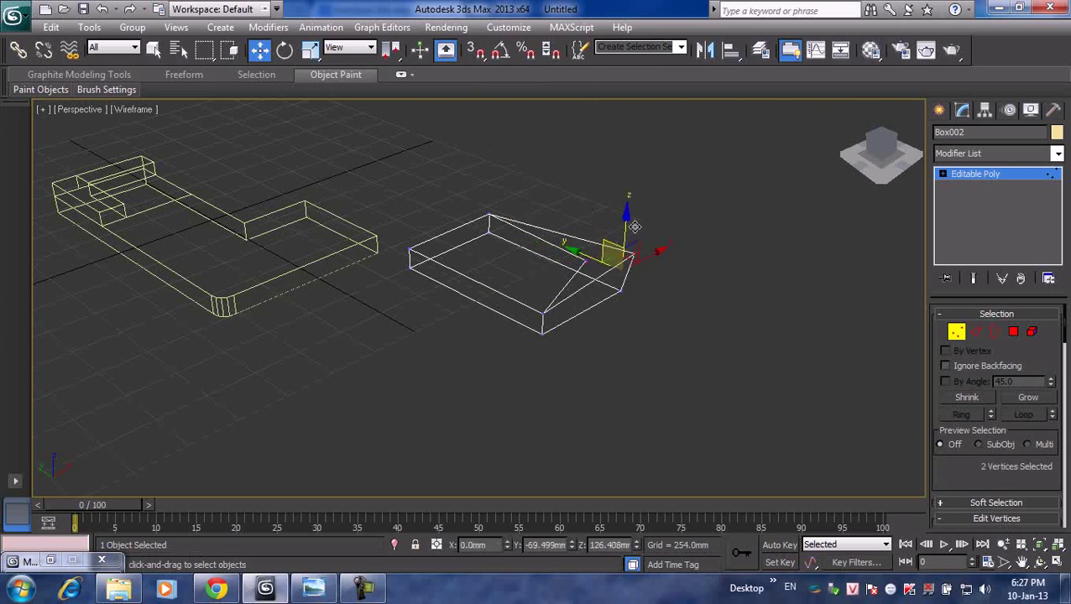
{"action": "left_click", "coordinate": [694, 223]}
{"action": "scroll", "coordinate": [678, 269], "scroll_direction": "up", "scroll_amount": 3}
- Move a nearby vertex back onto the right corner so three vertices overlap there
{"action": "left_click_drag", "start_coordinate": [607, 173], "coordinate": [765, 252]}
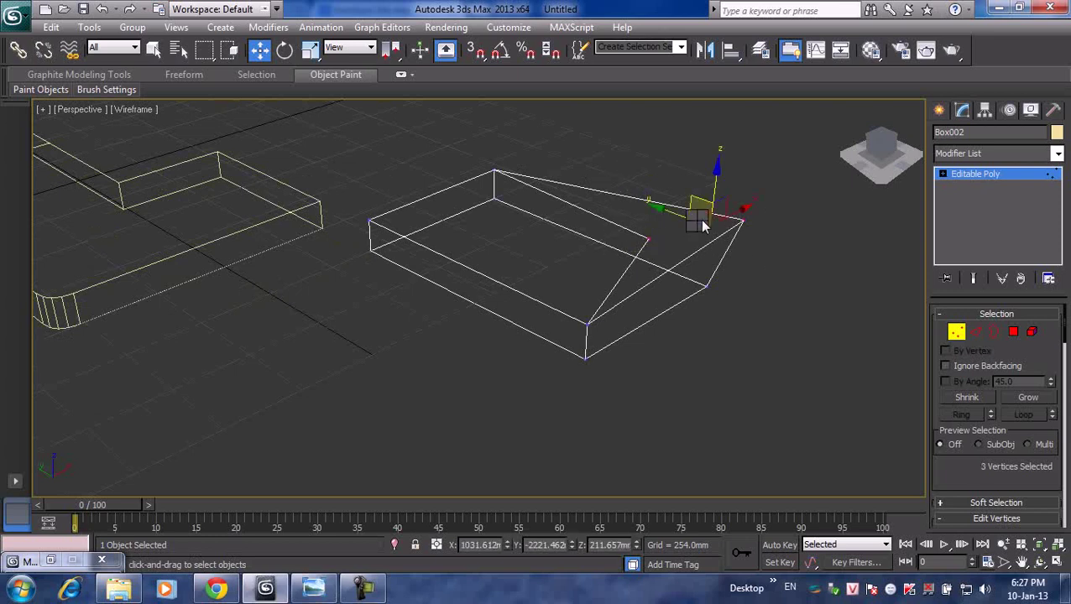
{"action": "right_click", "coordinate": [699, 219]}
{"action": "left_click", "coordinate": [686, 286]}
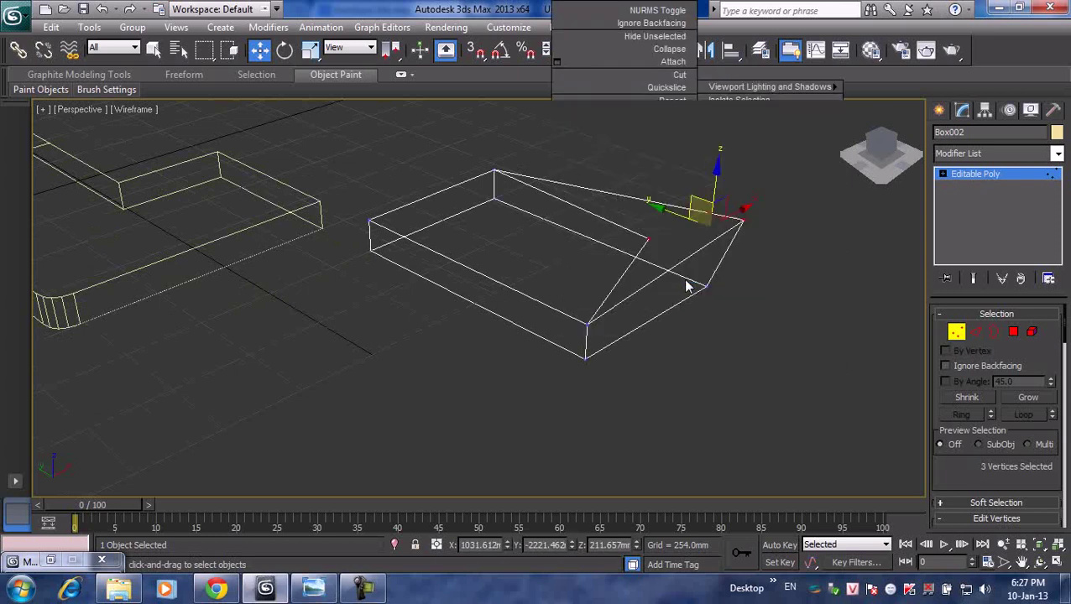
{"action": "left_click", "coordinate": [755, 236]}
{"action": "middle_click_drag", "start_coordinate": [755, 235], "coordinate": [563, 279]}
{"action": "left_click", "coordinate": [552, 259]}
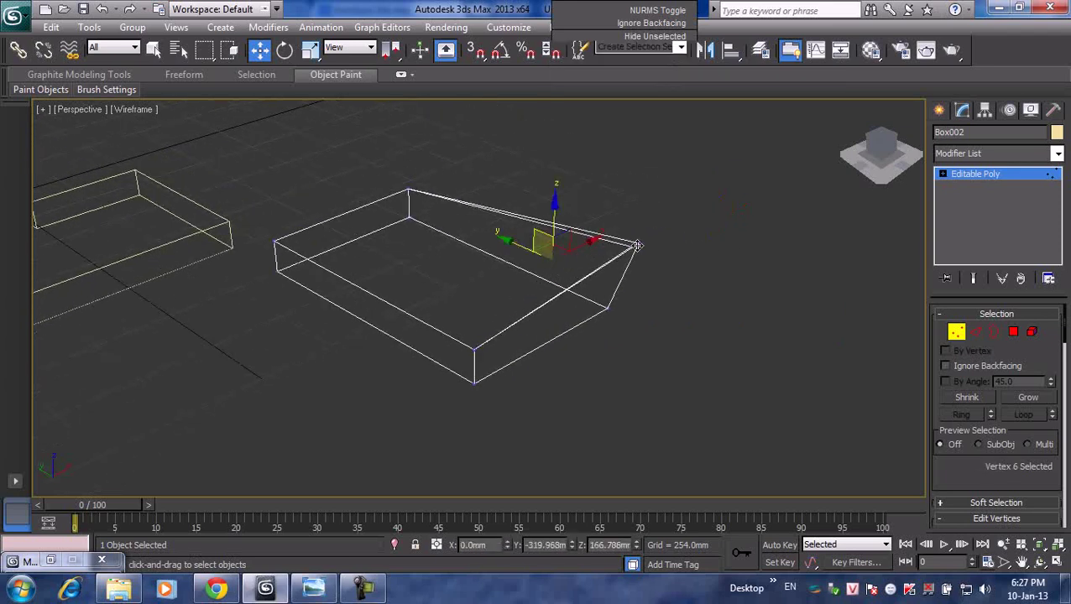
{"action": "left_click_drag", "start_coordinate": [552, 259], "coordinate": [636, 244]}
{"action": "left_click_drag", "start_coordinate": [602, 186], "coordinate": [675, 260]}
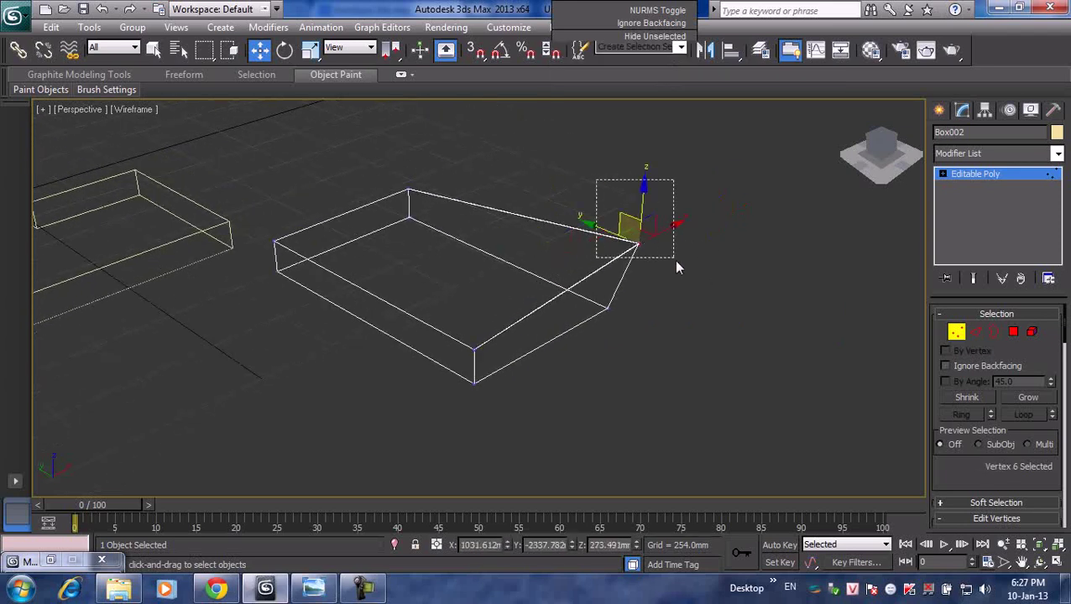
{"action": "right_click", "coordinate": [637, 239]}
{"action": "left_click", "coordinate": [614, 293]}
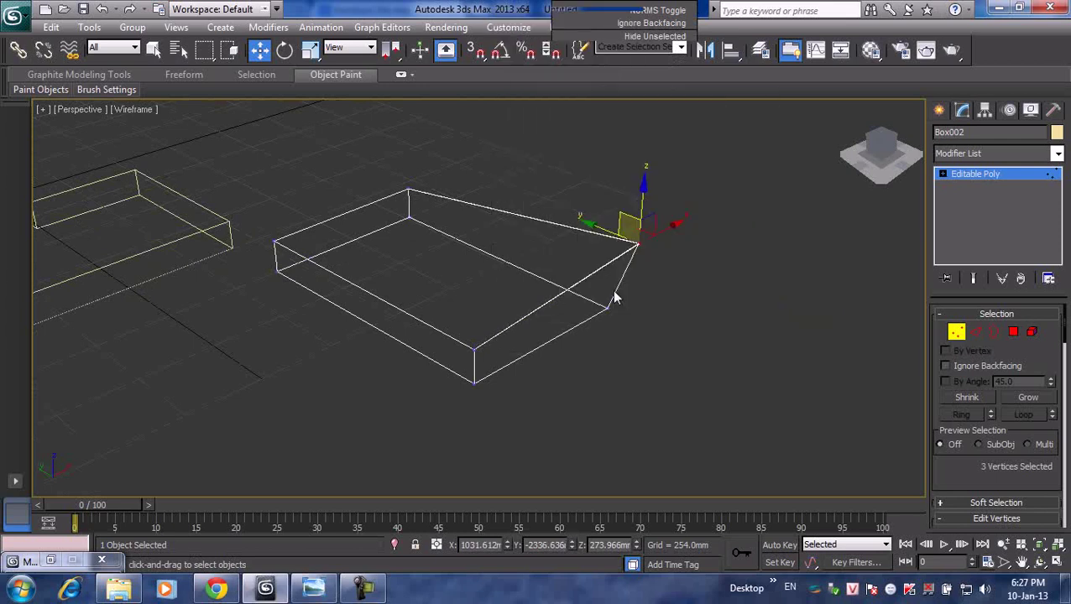
{"action": "left_click", "coordinate": [724, 279]}
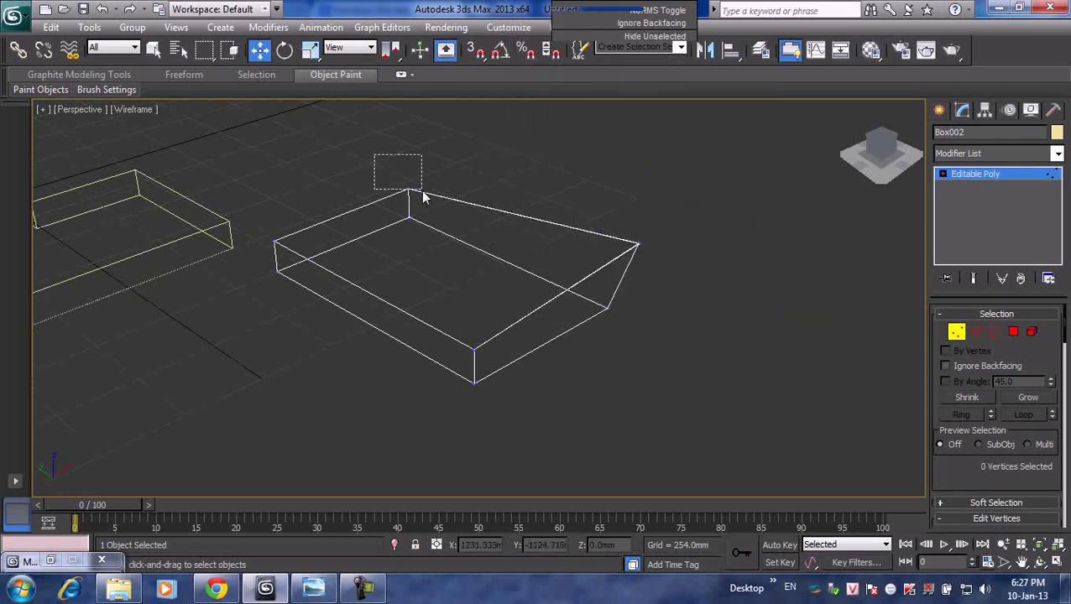
- Select the top back corner vertex, then orbit and select the left corner vertex for editing
{"action": "left_click_drag", "start_coordinate": [423, 196], "coordinate": [419, 196]}
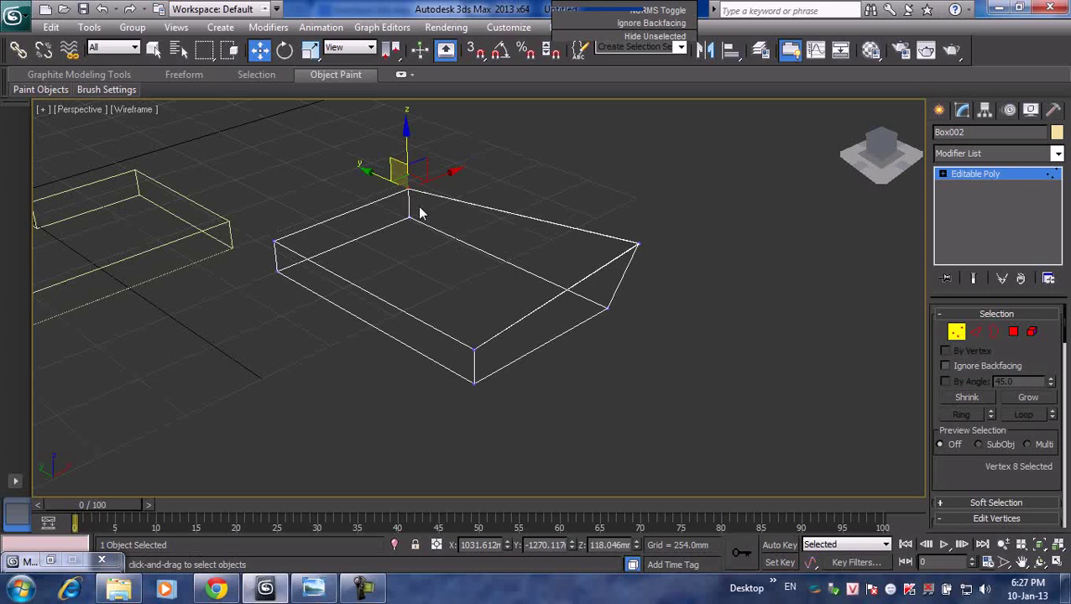
{"action": "right_click", "coordinate": [366, 144]}
{"action": "key", "text": "Escape"}
{"action": "right_click", "coordinate": [375, 157]}
{"action": "key", "text": "Escape"}
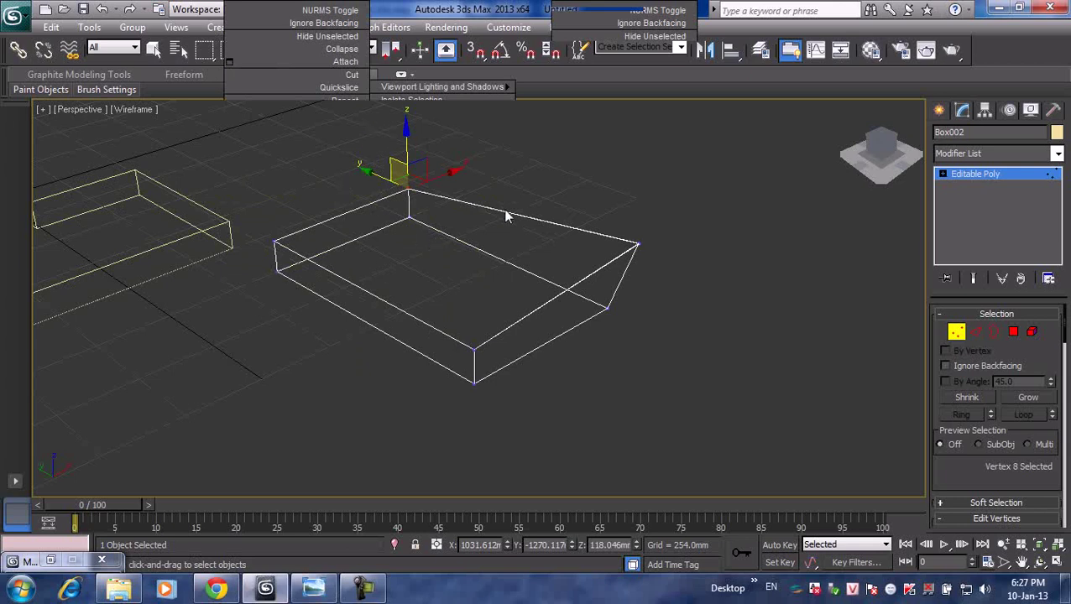
{"action": "left_click", "coordinate": [505, 180]}
{"action": "mouse_move", "coordinate": [505, 181]}
{"action": "middle_mouse_down", "text": "alt"}
{"action": "mouse_move", "coordinate": [482, 232]}
{"action": "mouse_move", "coordinate": [404, 198]}
{"action": "mouse_move", "coordinate": [371, 261]}
{"action": "middle_mouse_up", "text": "alt"}
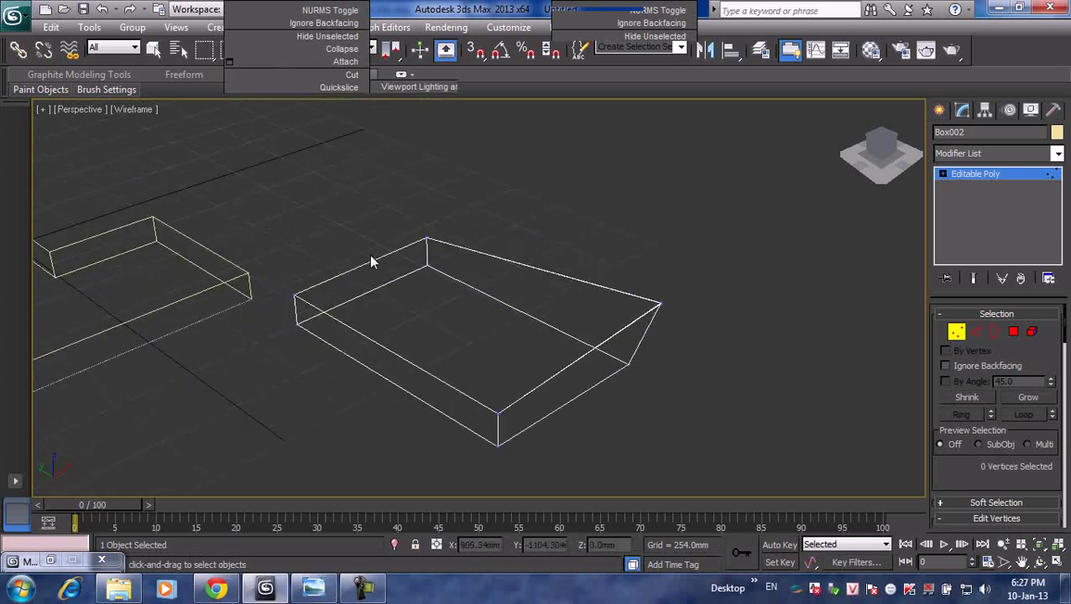
{"action": "left_click_drag", "start_coordinate": [272, 254], "coordinate": [322, 316]}
{"action": "right_click", "coordinate": [313, 240]}
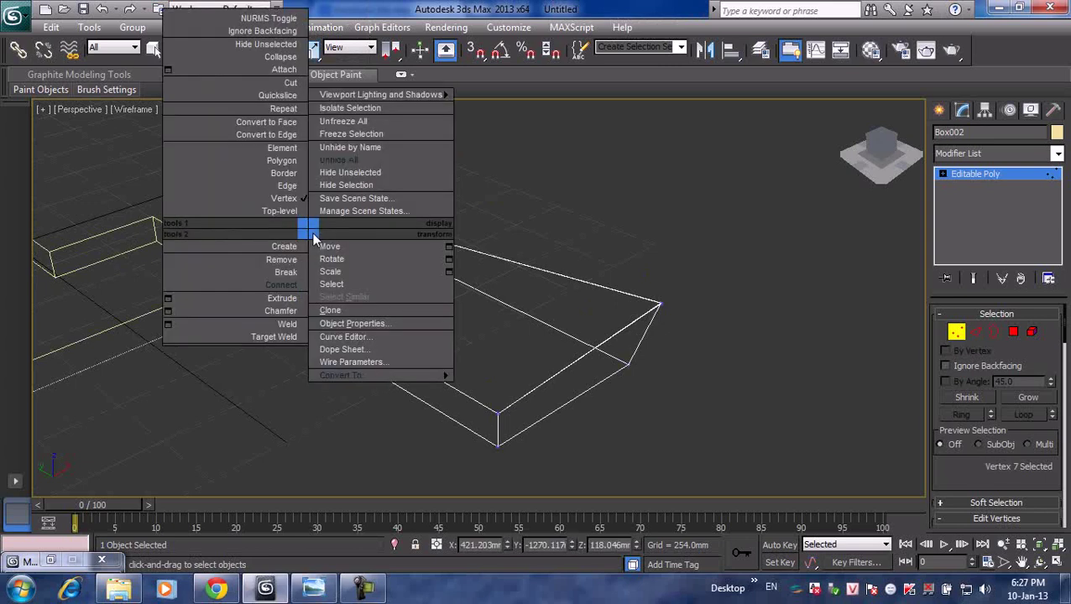
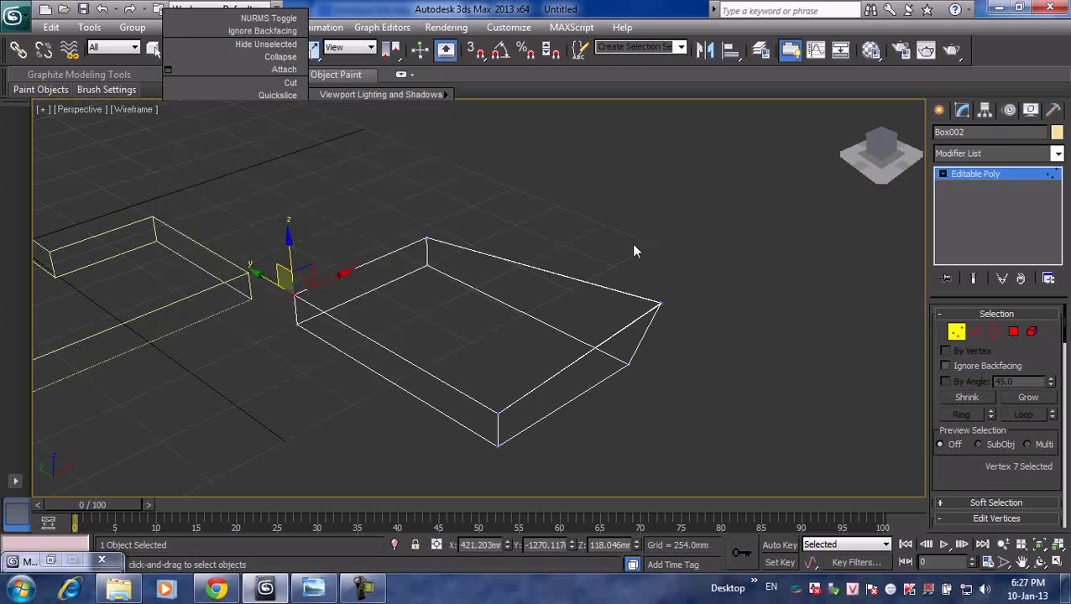
- Weld the three vertices at Box002's right corner into one vertex using the quad-menu Weld
{"action": "left_click_drag", "start_coordinate": [631, 242], "coordinate": [710, 339]}
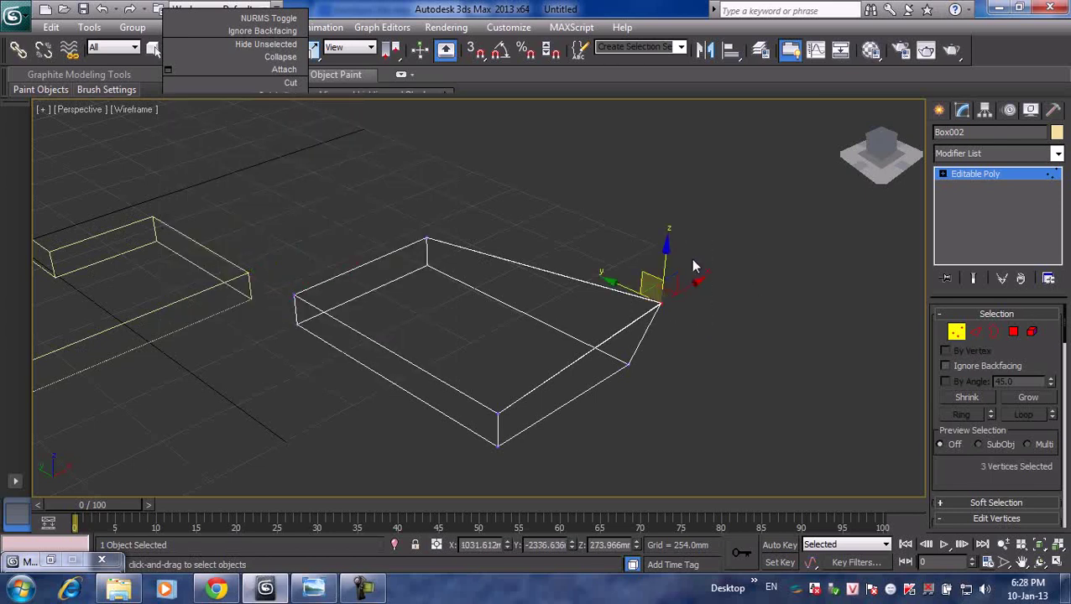
{"action": "right_click", "coordinate": [690, 259]}
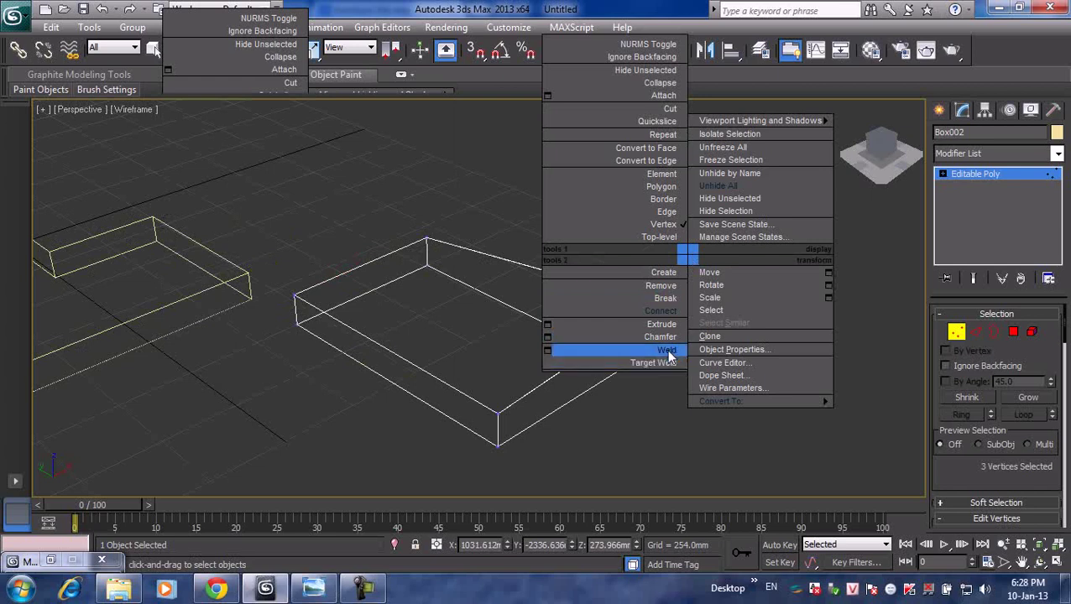
{"action": "left_click", "coordinate": [667, 350]}
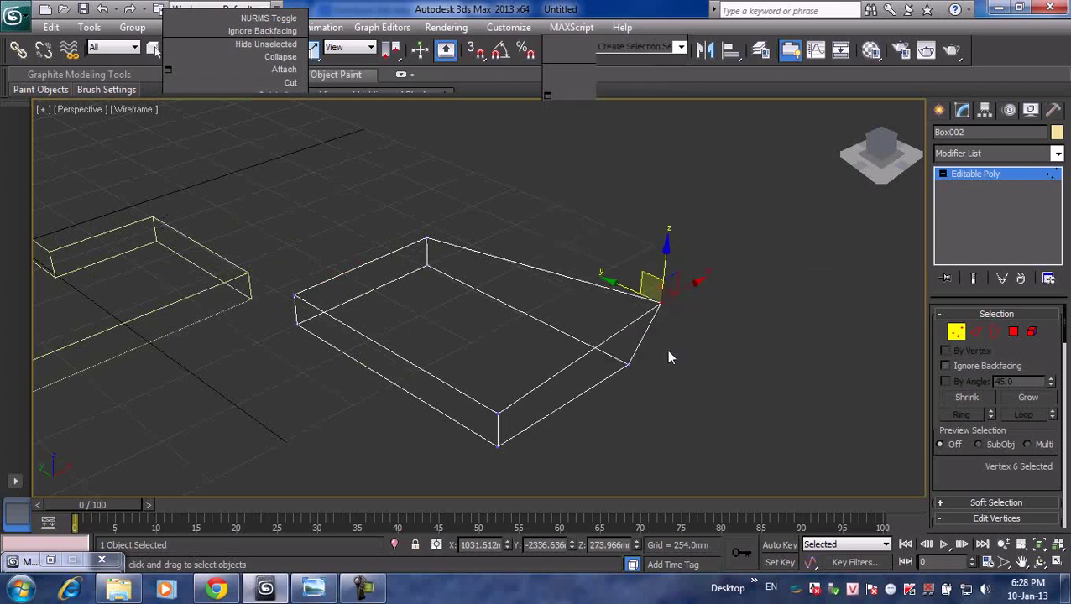
{"action": "left_click", "coordinate": [719, 252]}
{"action": "middle_click_drag", "start_coordinate": [688, 300], "coordinate": [713, 279]}
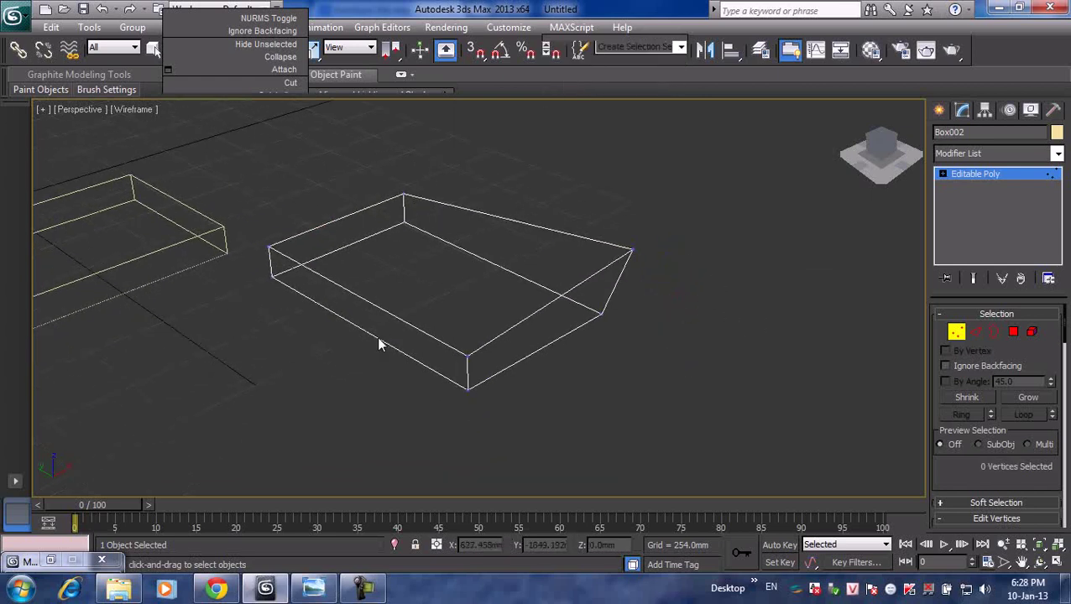
{"action": "scroll", "coordinate": [517, 347], "scroll_direction": "down", "scroll_amount": 3}
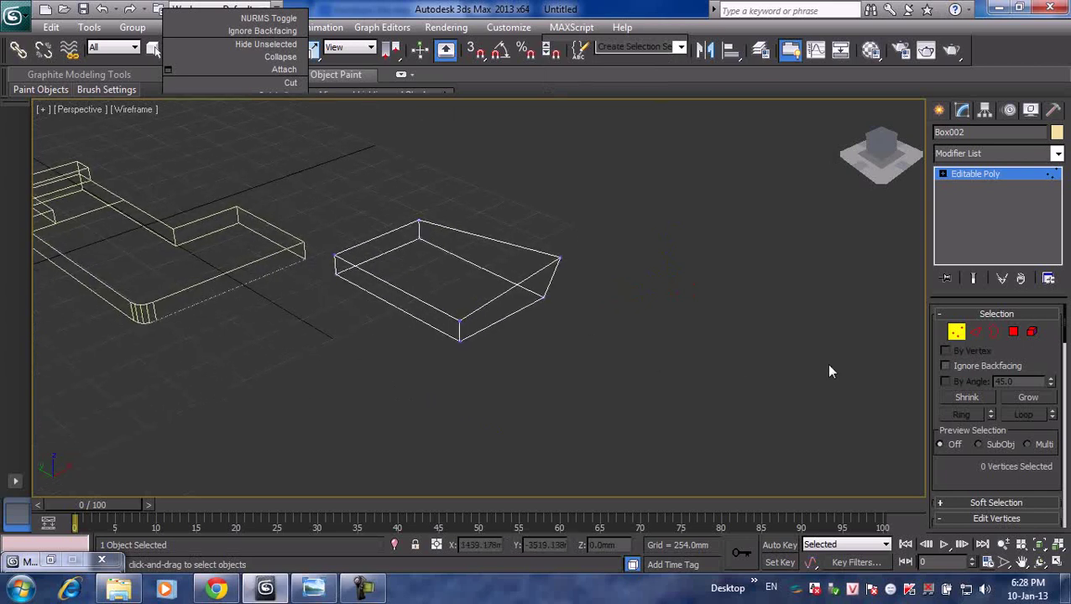
{"action": "scroll", "coordinate": [565, 314], "scroll_direction": "up", "scroll_amount": 2}
{"action": "scroll", "coordinate": [546, 261], "scroll_direction": "up", "scroll_amount": 2}
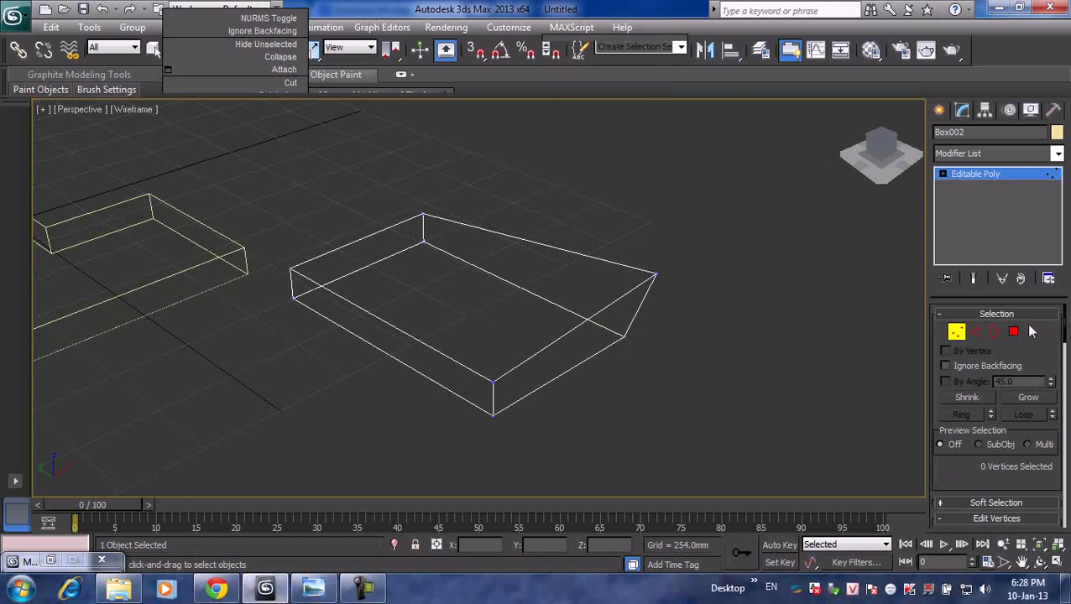
- In Edge mode, select a front edge of Box002 and apply a Connect split
{"action": "left_click", "coordinate": [973, 334]}
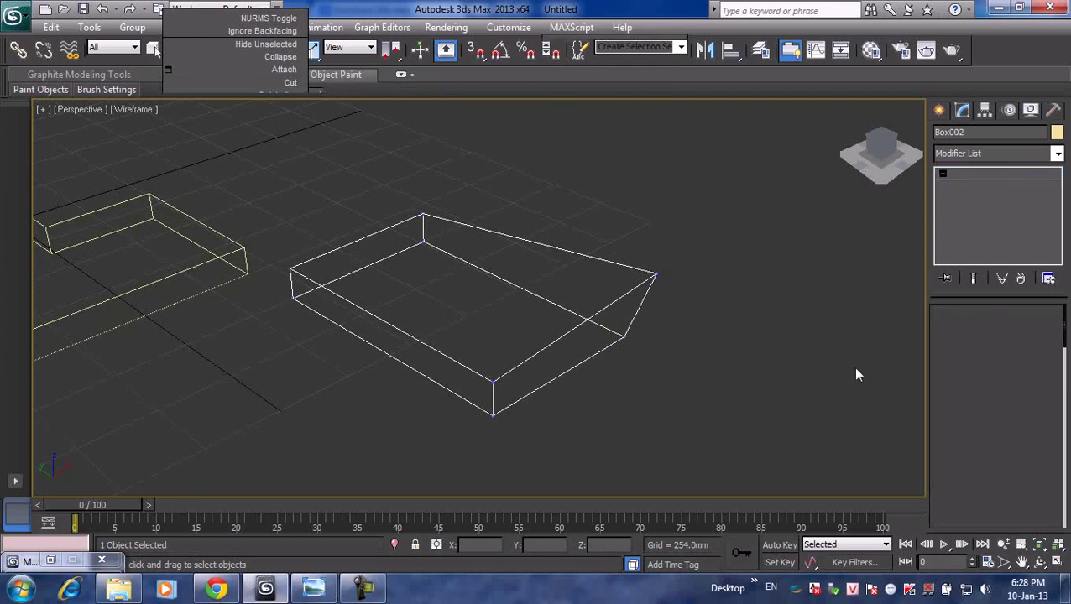
{"action": "left_click", "coordinate": [373, 315]}
{"action": "left_click", "coordinate": [370, 343], "text": "ctrl"}
{"action": "left_click", "coordinate": [453, 328]}
{"action": "left_click", "coordinate": [443, 356]}
{"action": "right_click", "coordinate": [439, 350]}
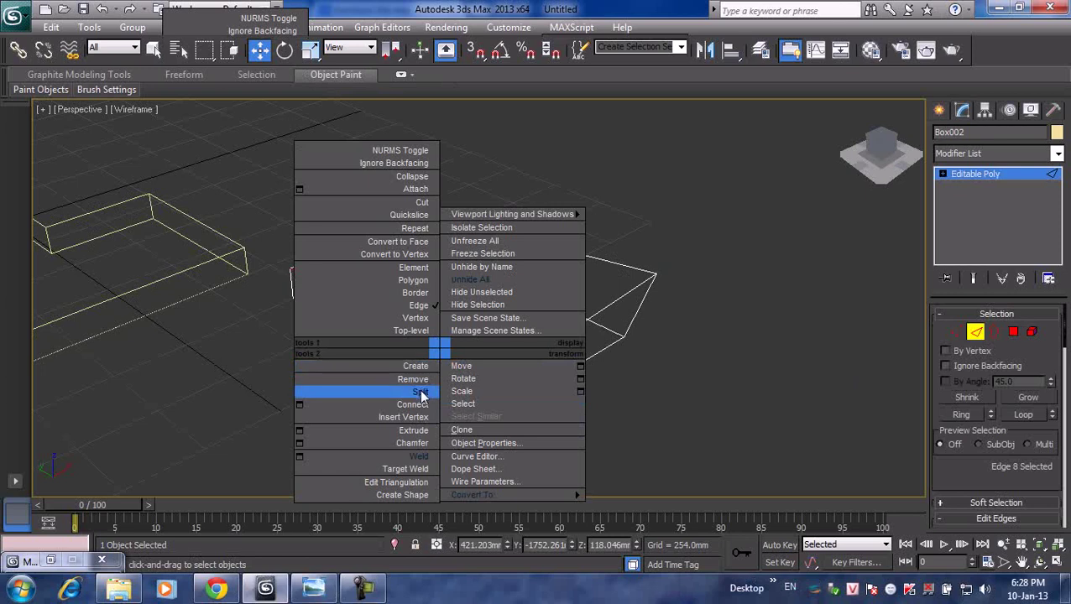
{"action": "left_click", "coordinate": [701, 415]}
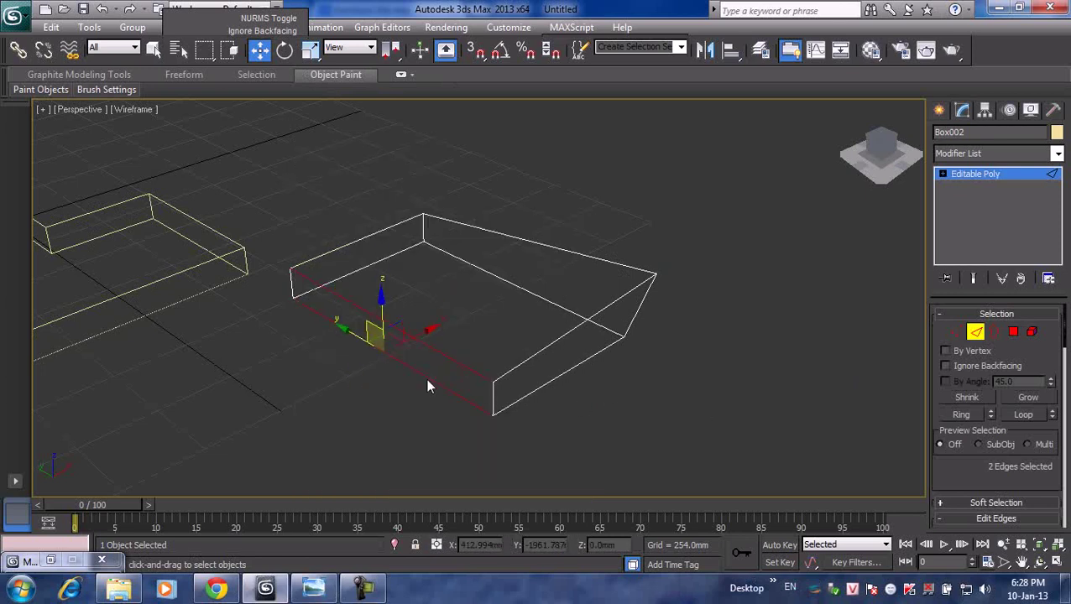
- Connect the box's front edges with 6 segments and pinch 8
{"action": "right_click", "coordinate": [426, 378]}
{"action": "left_click", "coordinate": [399, 426]}
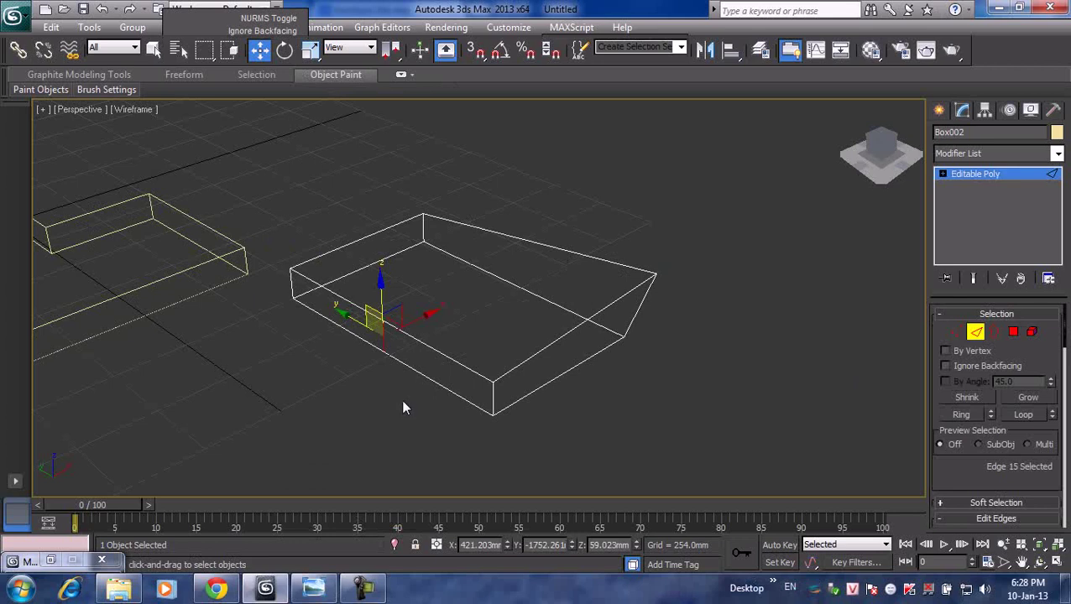
{"action": "left_click", "coordinate": [388, 348]}
{"action": "right_click", "coordinate": [383, 335]}
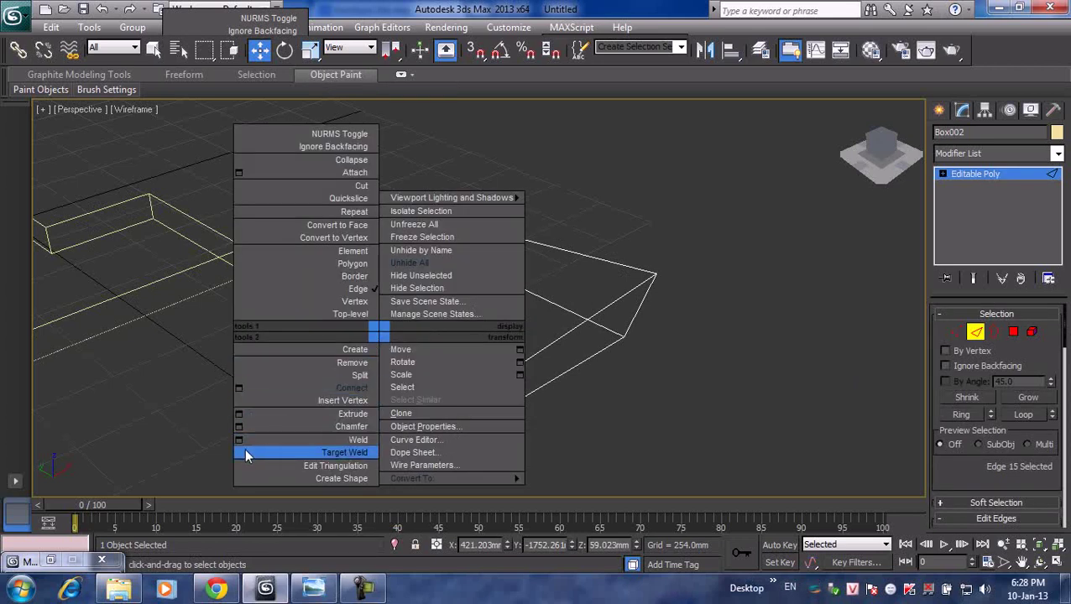
{"action": "left_click", "coordinate": [239, 388]}
{"action": "left_click_drag", "start_coordinate": [500, 310], "coordinate": [513, 310]}
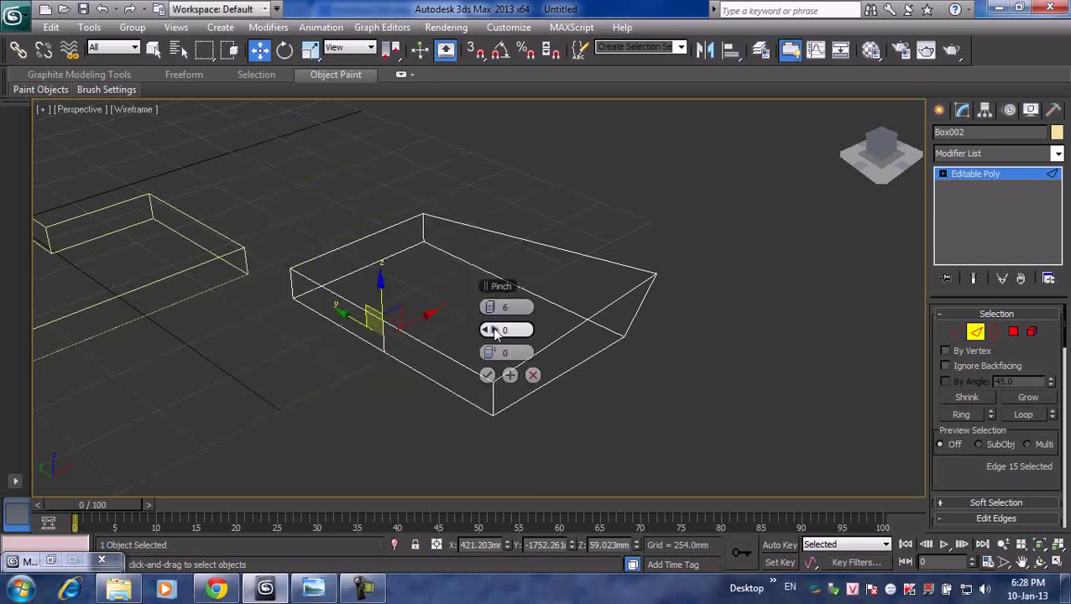
{"action": "mouse_move", "coordinate": [500, 329]}
{"action": "left_mouse_down"}
{"action": "mouse_move", "coordinate": [587, 325]}
{"action": "mouse_move", "coordinate": [739, 360]}
{"action": "left_mouse_up"}
{"action": "left_click", "coordinate": [714, 332]}
{"action": "left_click", "coordinate": [486, 375]}
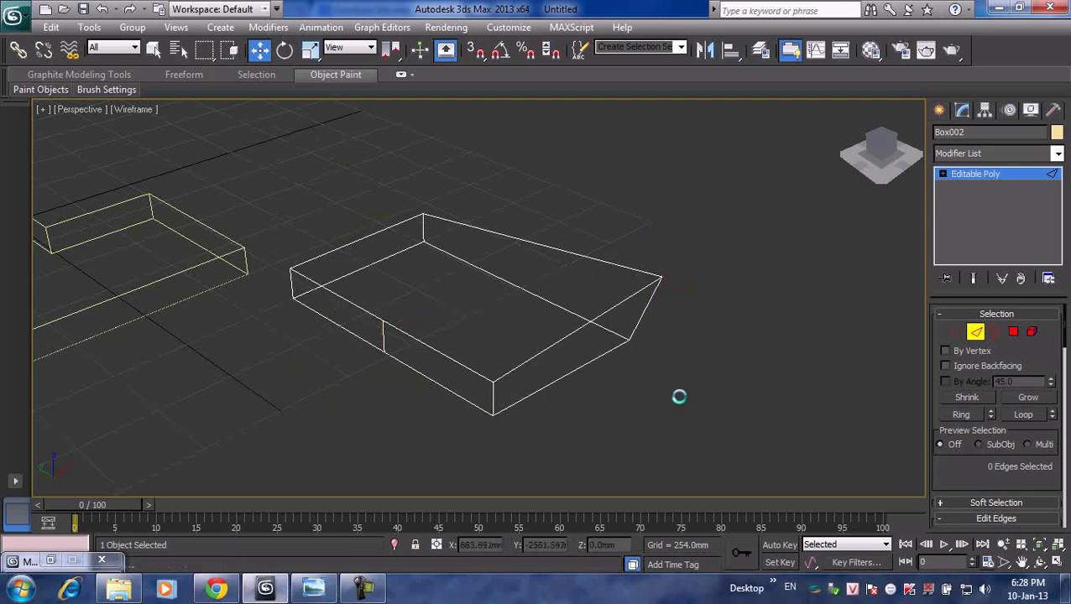
{"action": "left_click", "coordinate": [371, 239]}
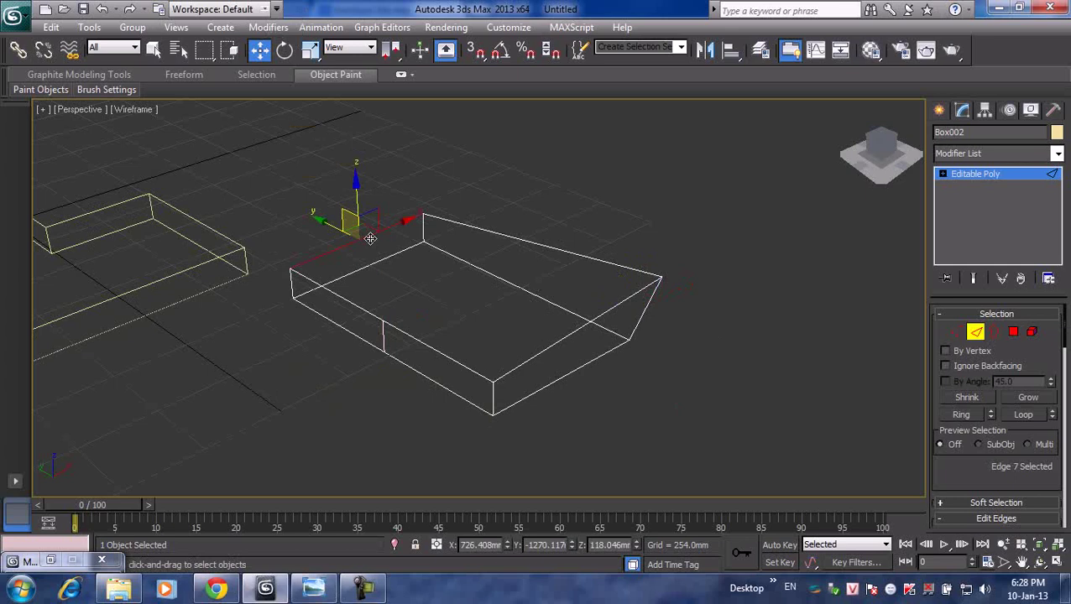
- Connect both short top edges into 2 lengthwise edges with pinch 37 and slide -1
{"action": "left_click", "coordinate": [570, 335], "text": "ctrl"}
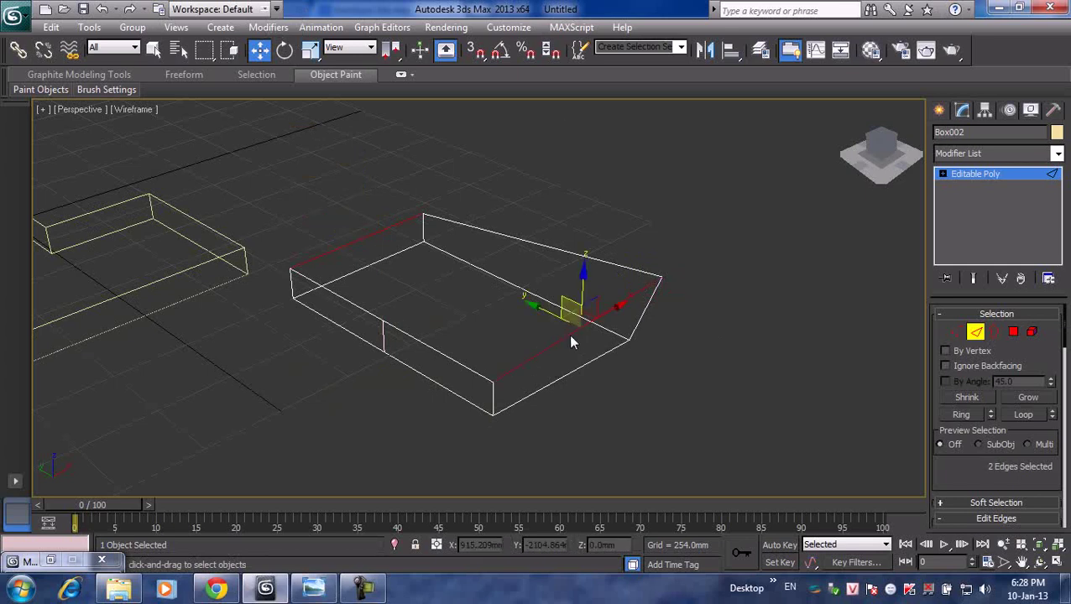
{"action": "right_click", "coordinate": [569, 334]}
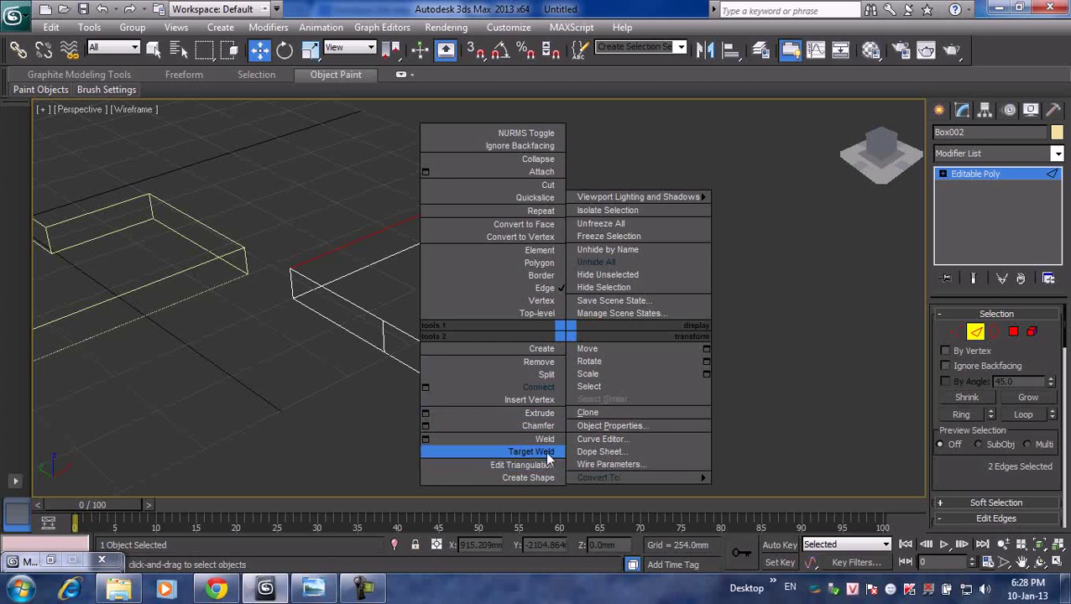
{"action": "left_click", "coordinate": [425, 387]}
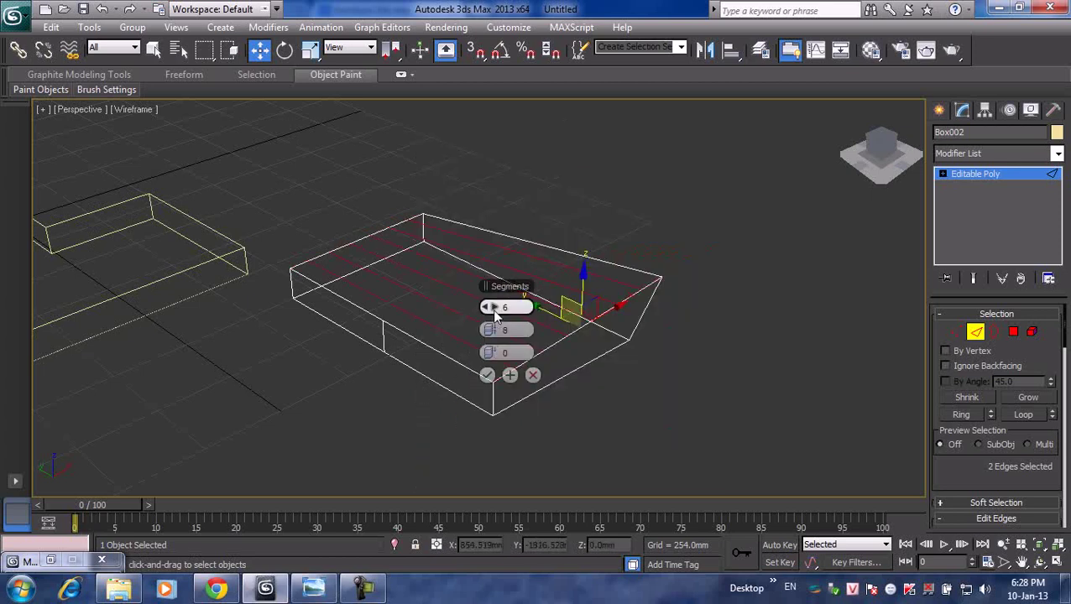
{"action": "mouse_move", "coordinate": [488, 308]}
{"action": "left_mouse_down"}
{"action": "mouse_move", "coordinate": [471, 310]}
{"action": "mouse_move", "coordinate": [532, 328]}
{"action": "mouse_move", "coordinate": [492, 353]}
{"action": "left_mouse_up"}
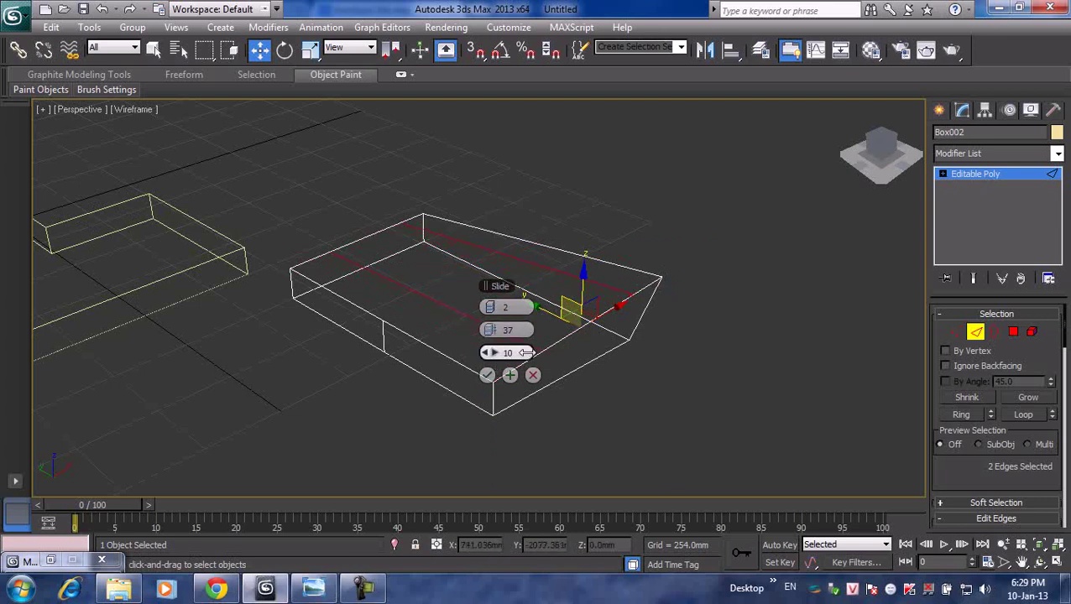
{"action": "left_click", "coordinate": [486, 375]}
{"action": "left_click", "coordinate": [675, 406]}
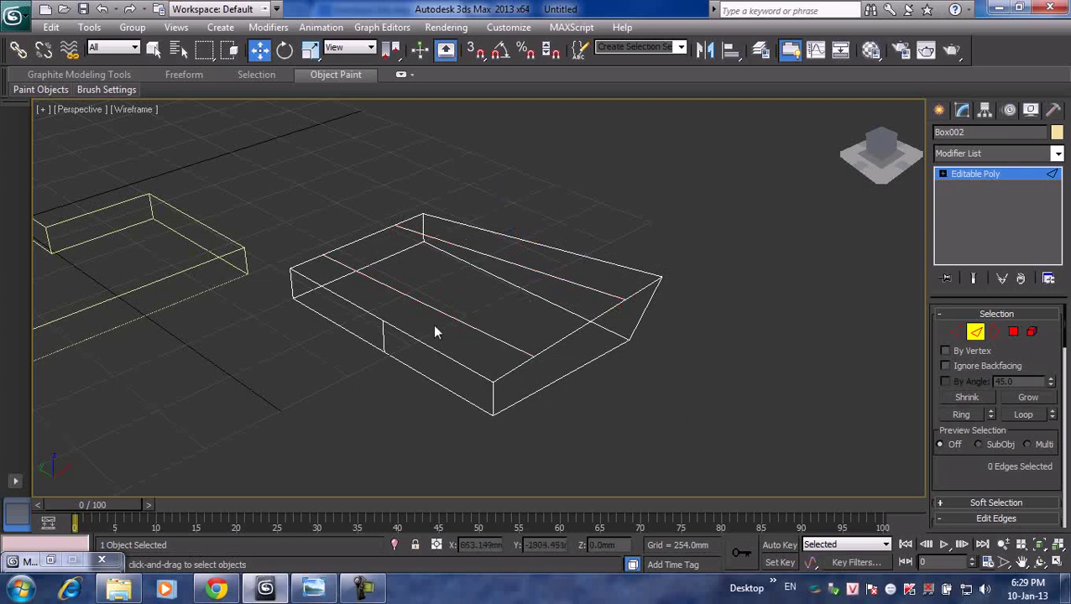
{"action": "left_click", "coordinate": [430, 346]}
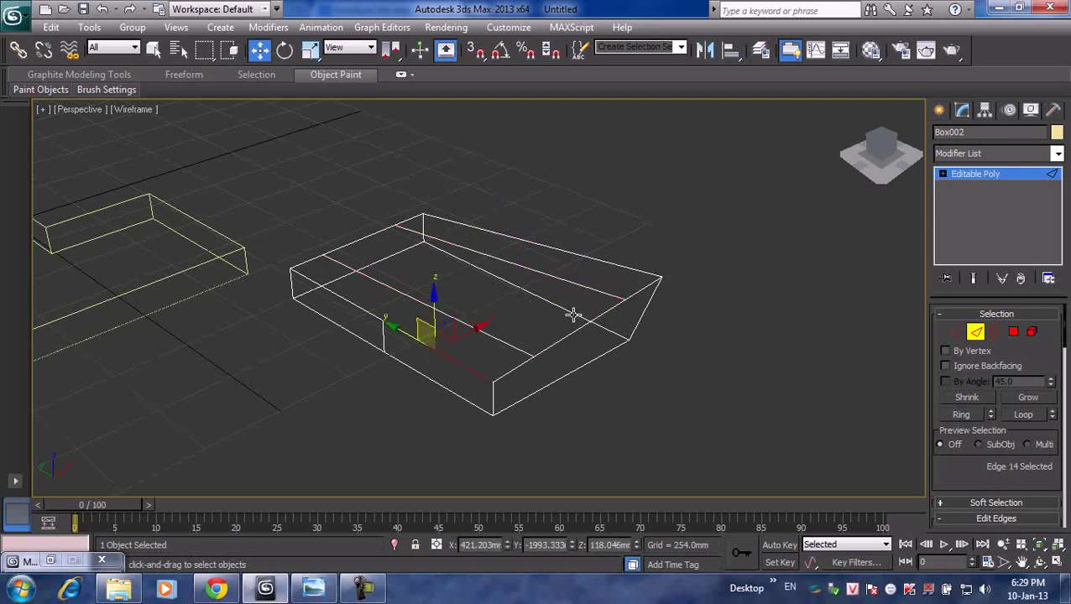
{"action": "left_click", "coordinate": [766, 217]}
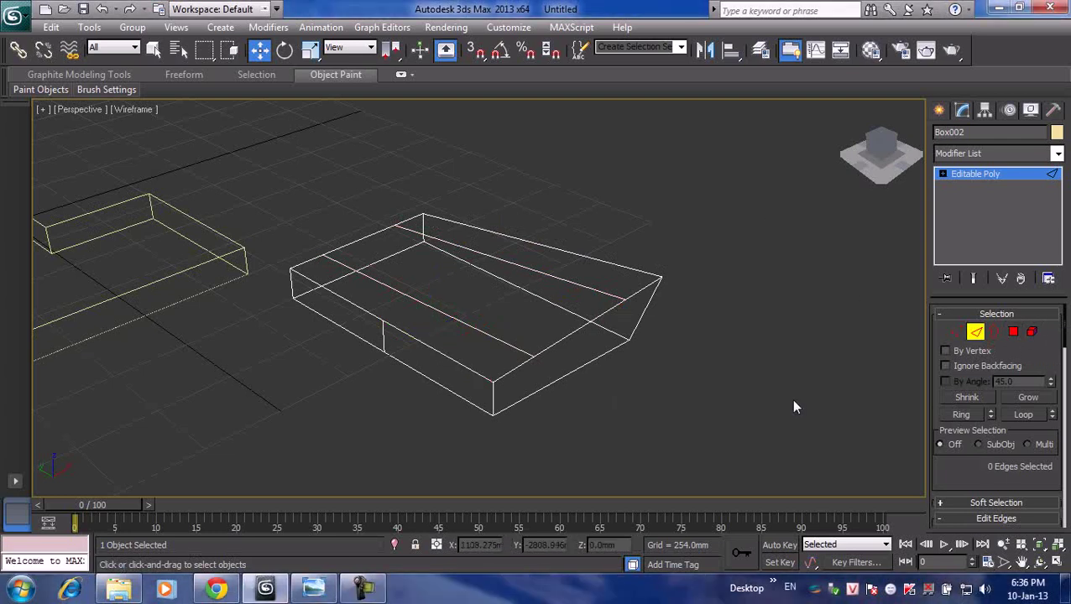
{"action": "middle_click_drag", "start_coordinate": [790, 398], "coordinate": [791, 382]}
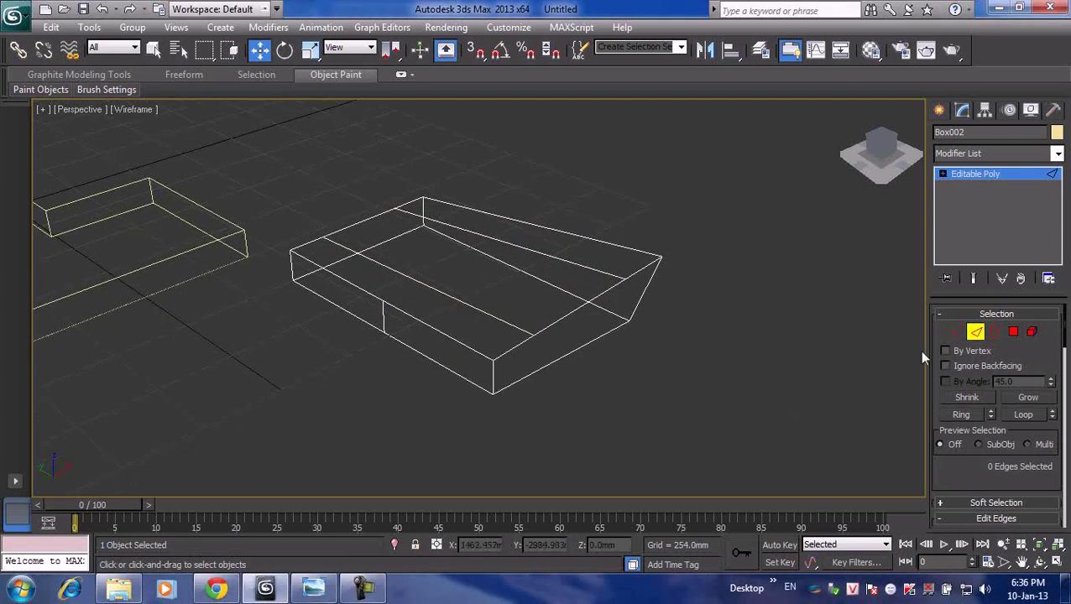
- Switch through Border and Element modes and select Box002 as a whole element
{"action": "left_click", "coordinate": [995, 332]}
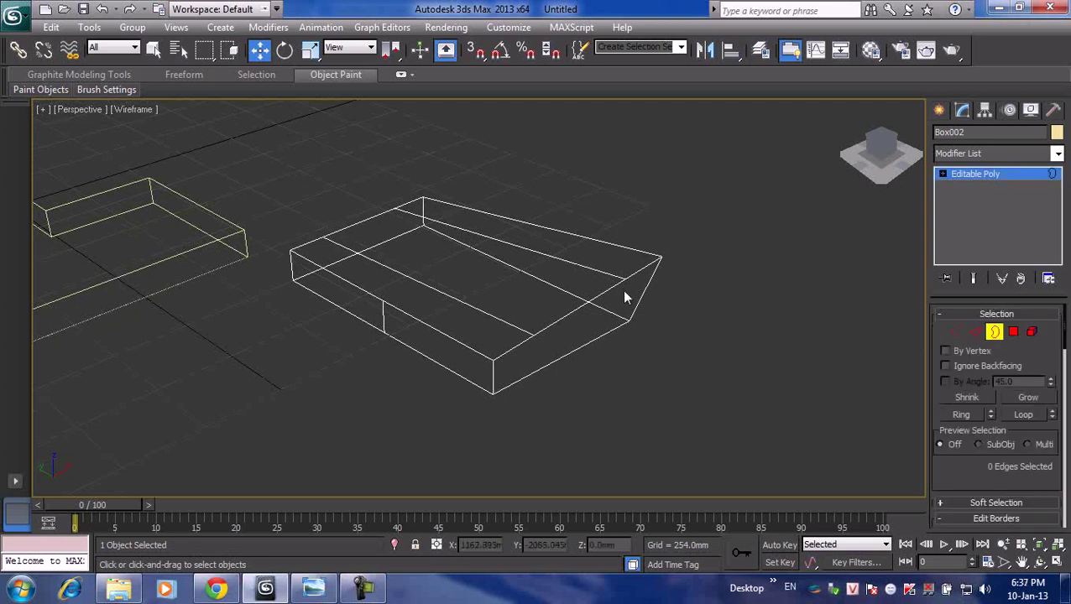
{"action": "scroll", "coordinate": [726, 333], "scroll_direction": "down", "scroll_amount": 2}
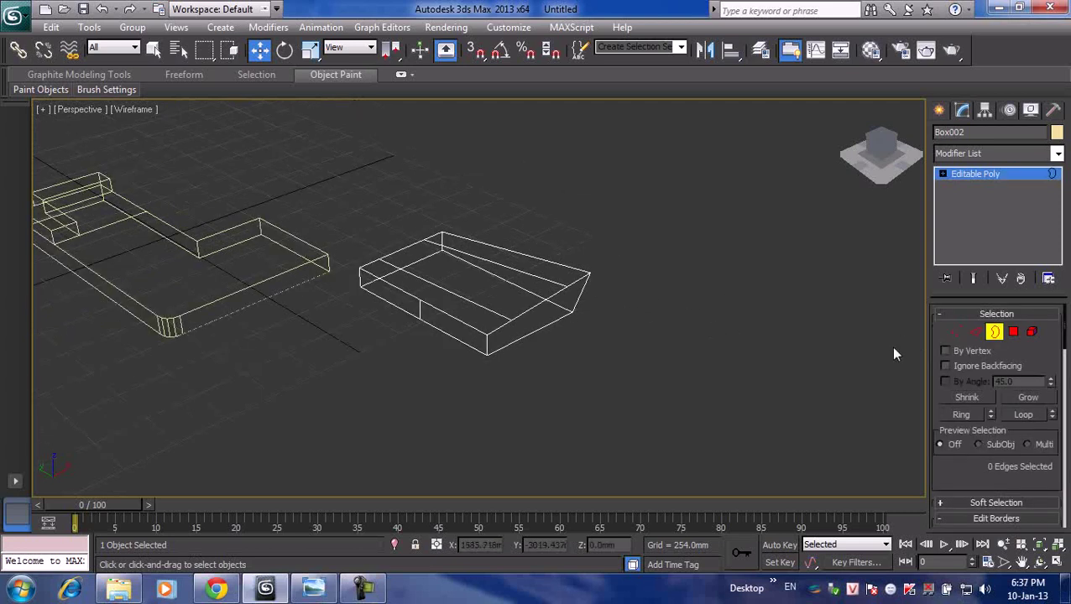
{"action": "left_click", "coordinate": [1031, 333]}
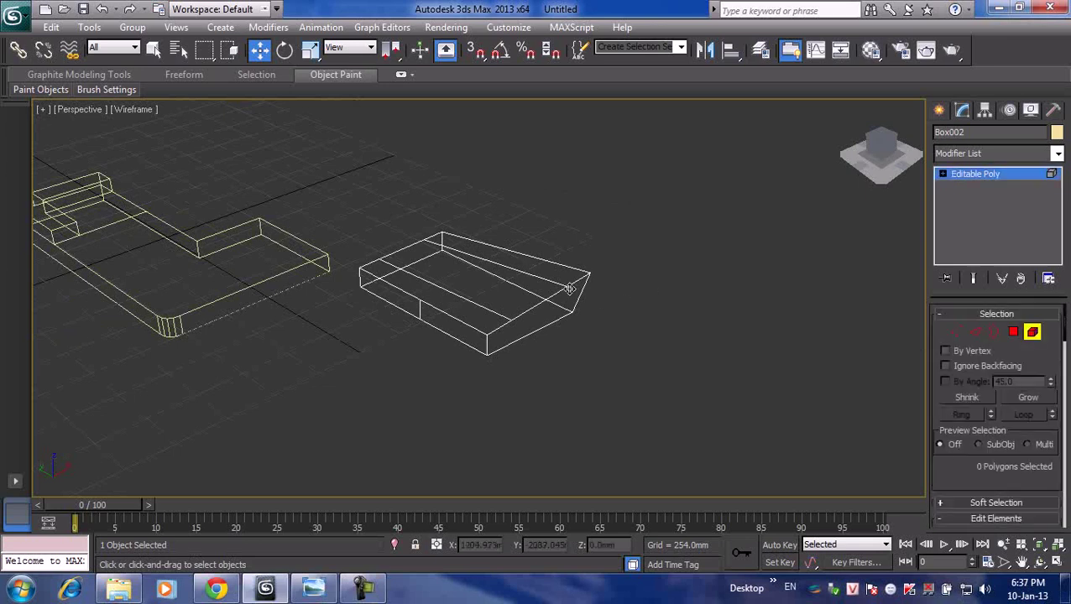
{"action": "left_click", "coordinate": [569, 288]}
{"action": "left_click", "coordinate": [747, 317]}
{"action": "left_click", "coordinate": [572, 284]}
{"action": "right_click", "coordinate": [571, 284]}
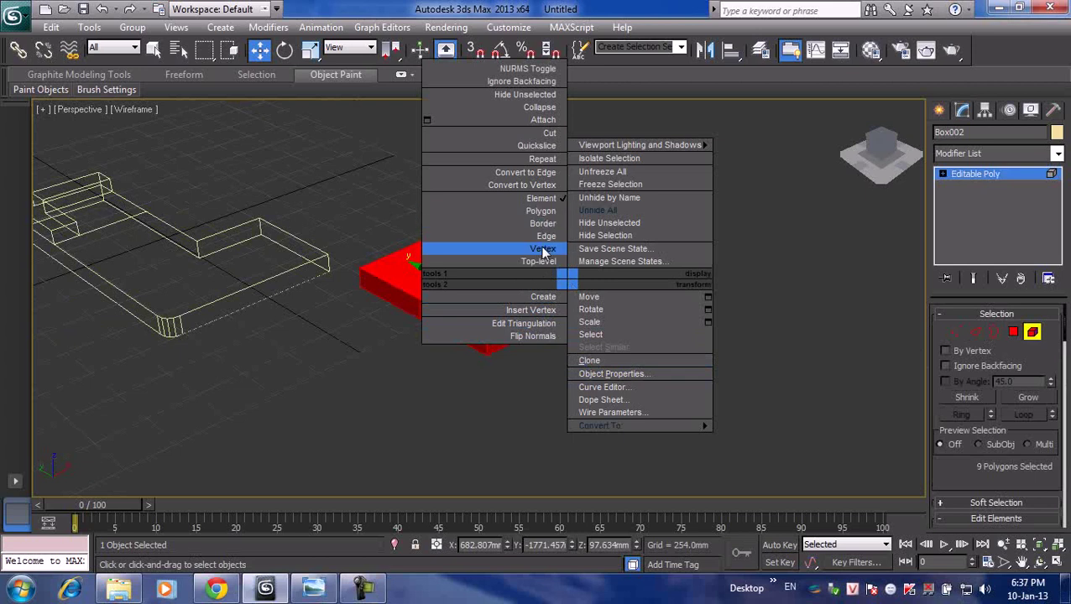
- Outline Box002's top polygon outward by about 0.878mm
{"action": "left_click", "coordinate": [1013, 339]}
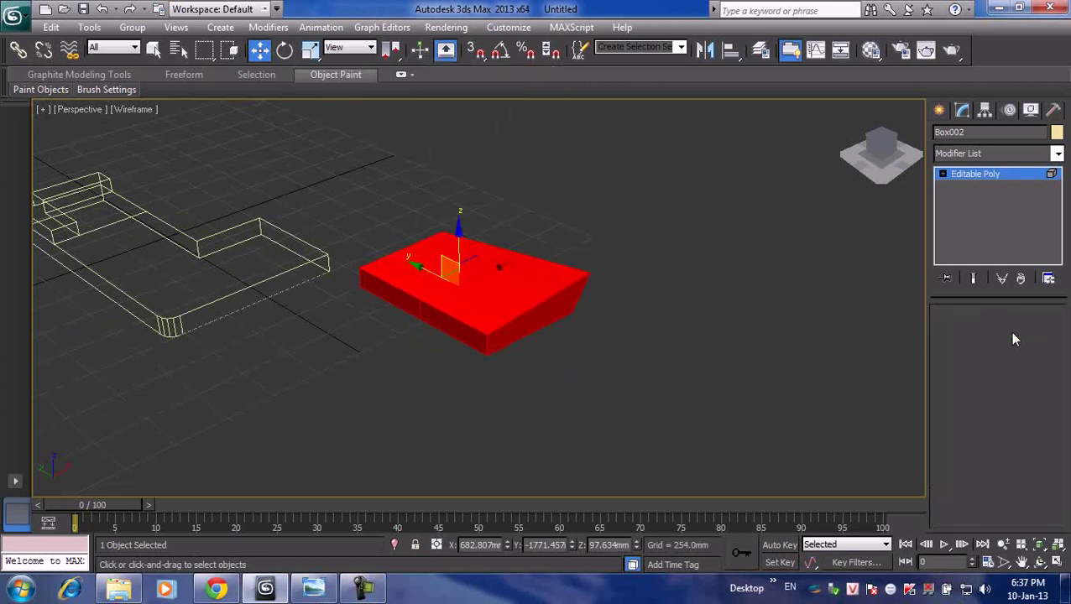
{"action": "left_click", "coordinate": [532, 265]}
{"action": "right_click", "coordinate": [529, 266]}
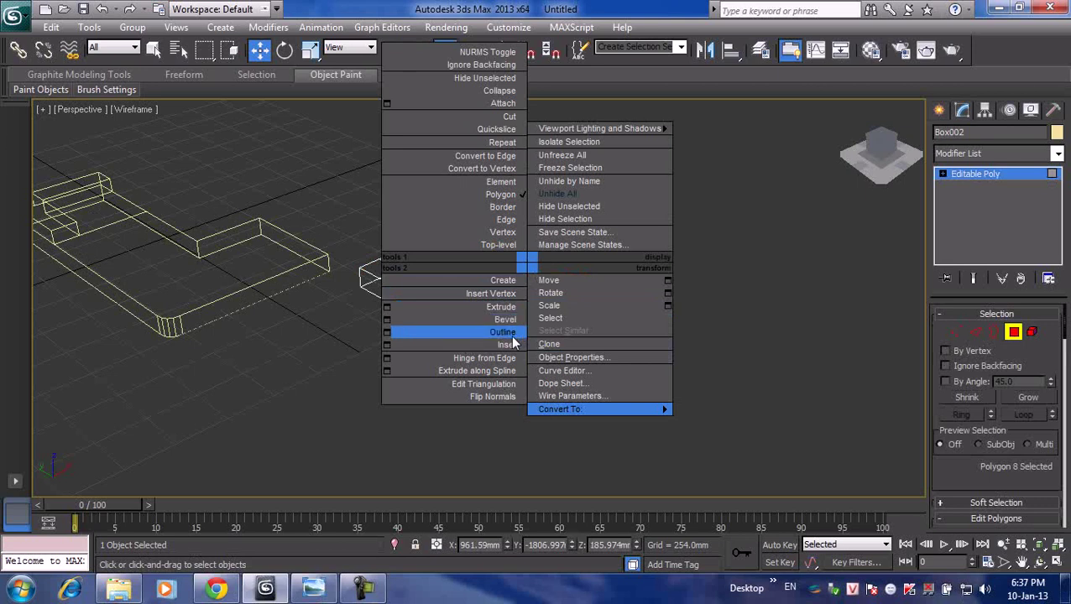
{"action": "left_click", "coordinate": [387, 332]}
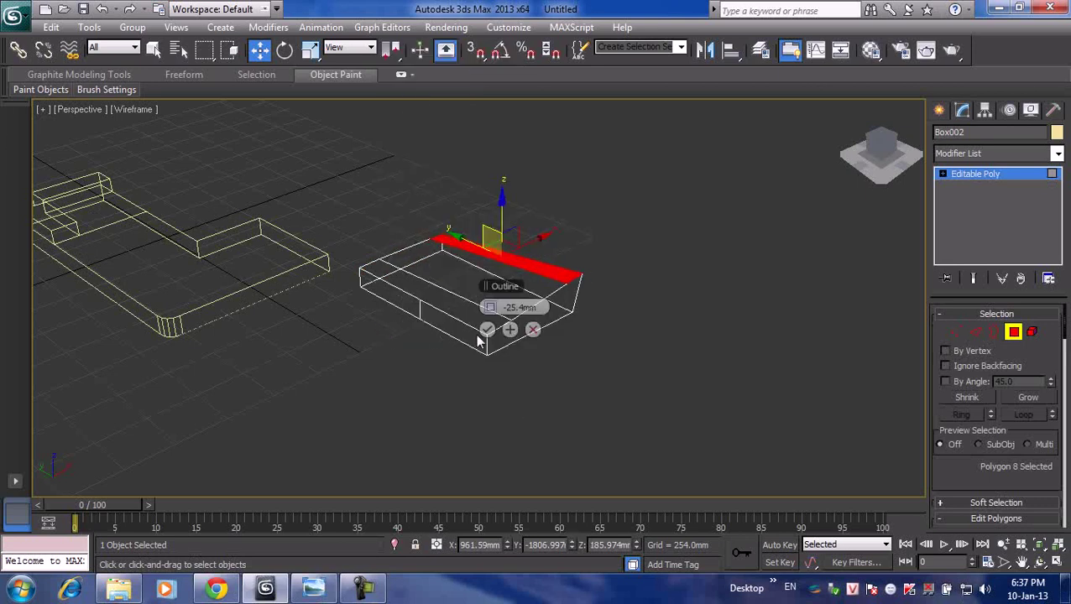
{"action": "middle_click_drag", "start_coordinate": [593, 300], "coordinate": [589, 347]}
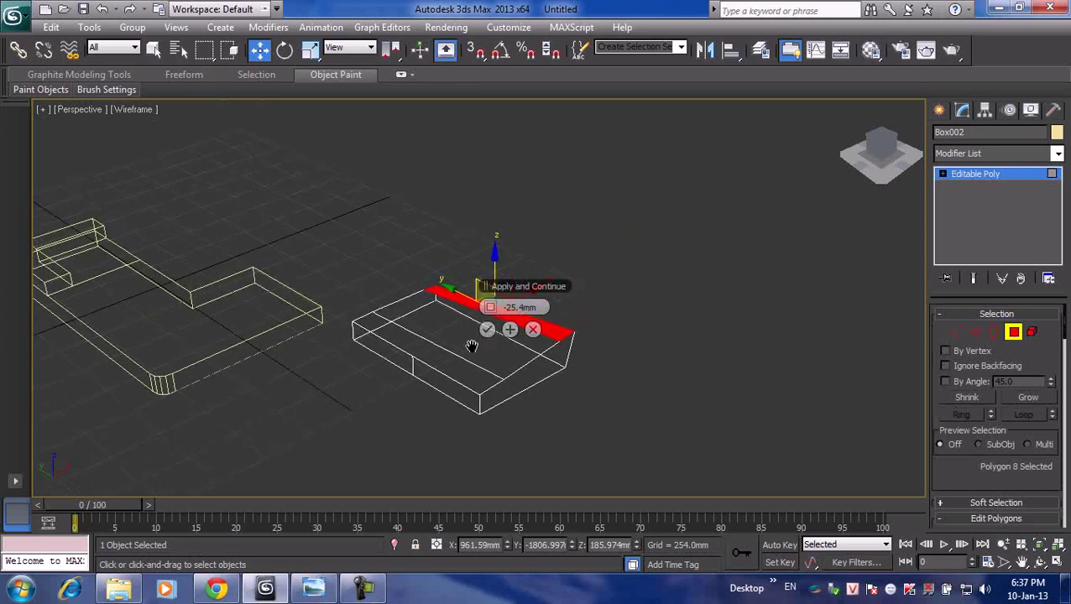
{"action": "middle_click_drag", "start_coordinate": [474, 336], "coordinate": [366, 370]}
{"action": "left_click_drag", "start_coordinate": [490, 307], "coordinate": [502, 308]}
{"action": "left_click", "coordinate": [775, 310]}
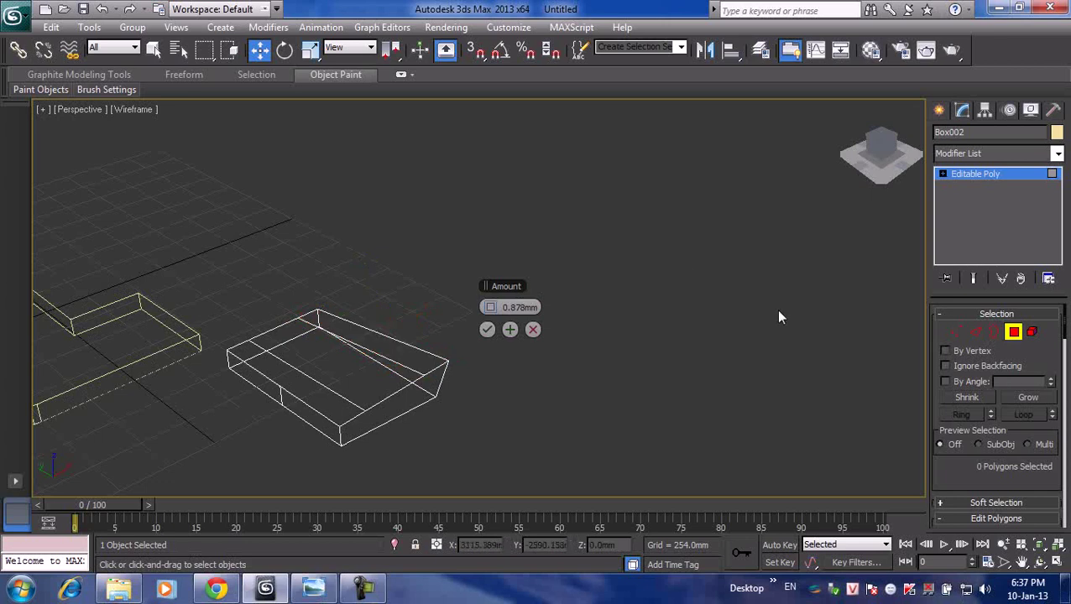
{"action": "middle_click_drag", "start_coordinate": [597, 385], "coordinate": [772, 310]}
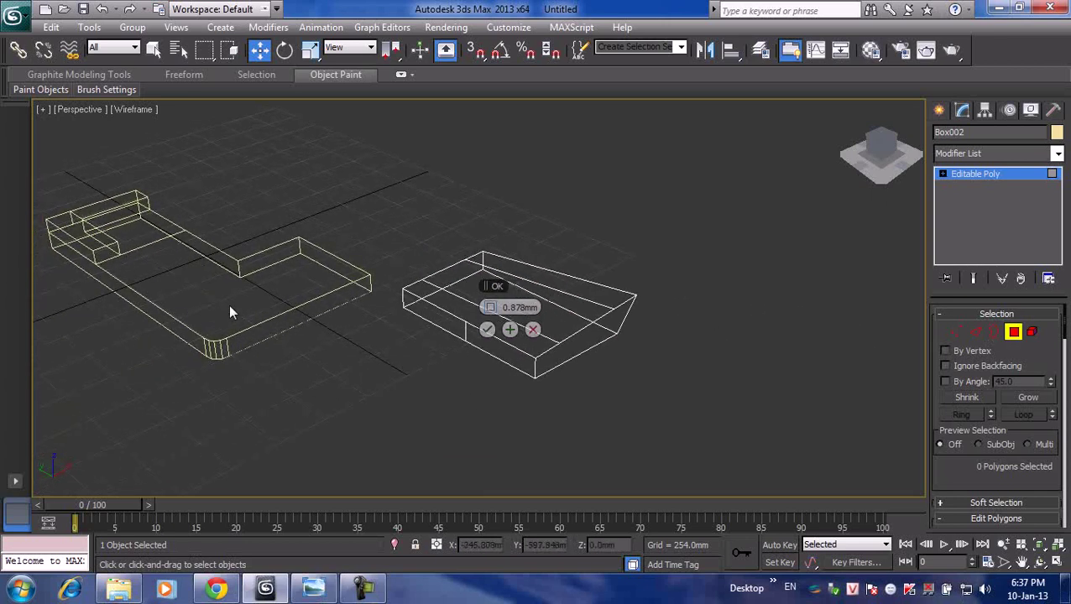
{"action": "left_click", "coordinate": [533, 329]}
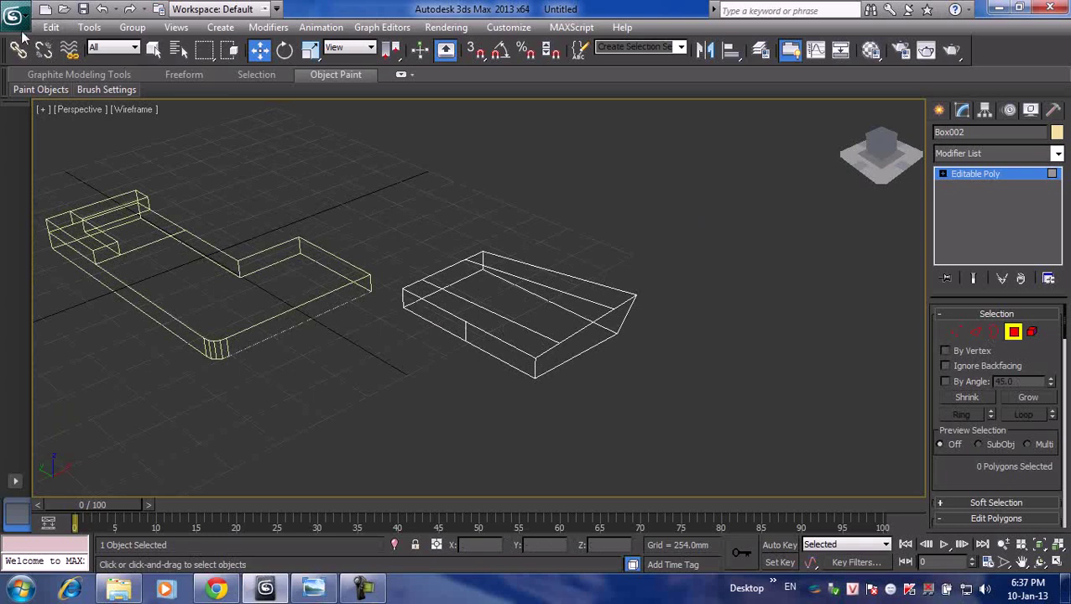
- Create a third box to the right and convert it to an editable poly
{"action": "left_click", "coordinate": [937, 110]}
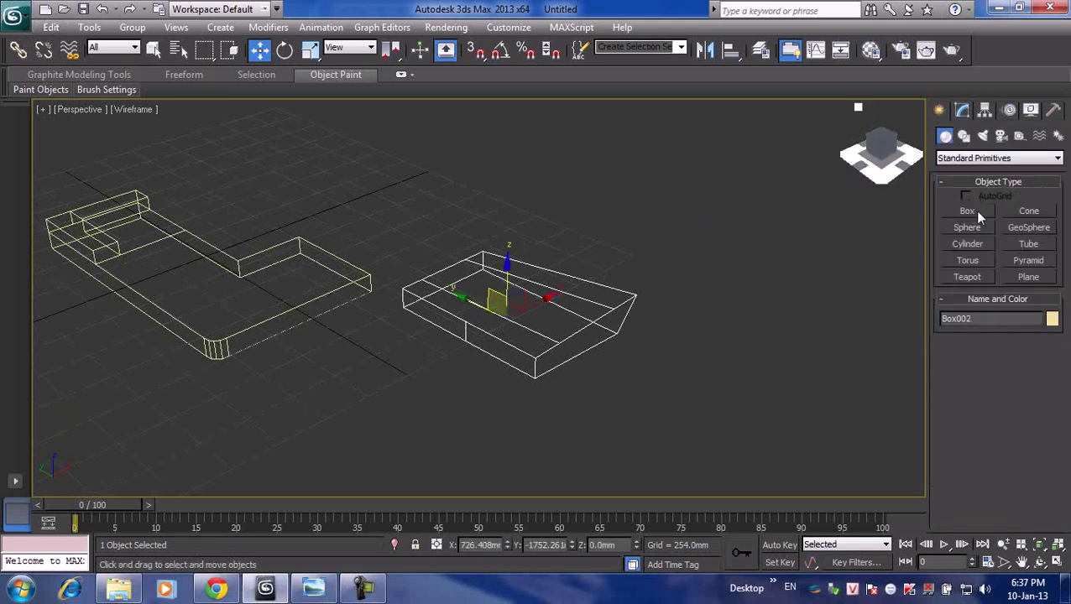
{"action": "left_click", "coordinate": [967, 211]}
{"action": "mouse_move", "coordinate": [730, 282]}
{"action": "left_mouse_down"}
{"action": "mouse_move", "coordinate": [812, 383]}
{"action": "mouse_move", "coordinate": [806, 401]}
{"action": "left_mouse_up"}
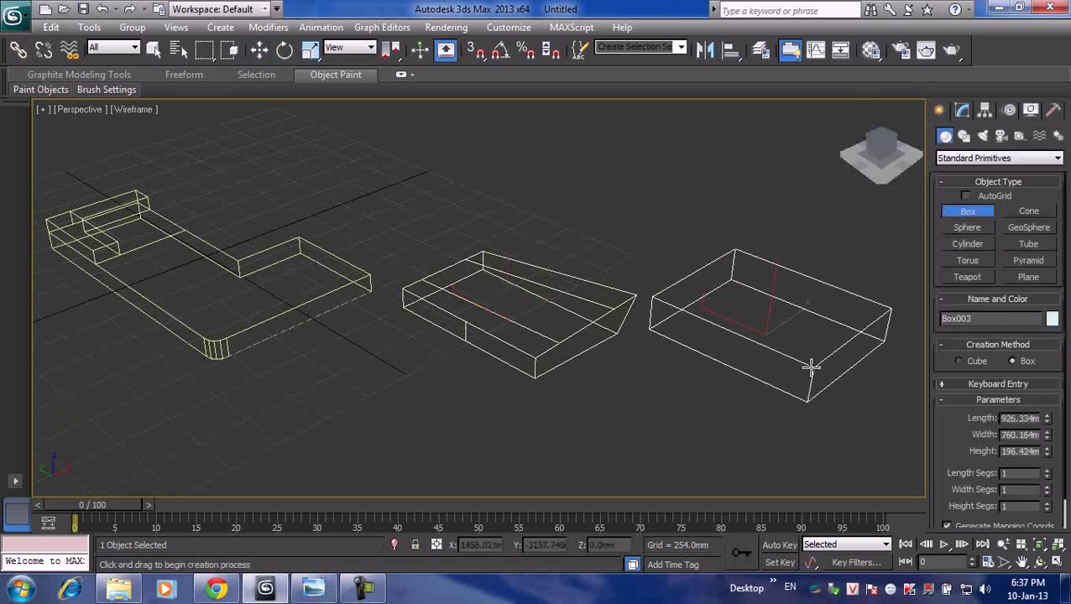
{"action": "left_click", "coordinate": [806, 369]}
{"action": "key", "text": "w"}
{"action": "right_click", "coordinate": [780, 352]}
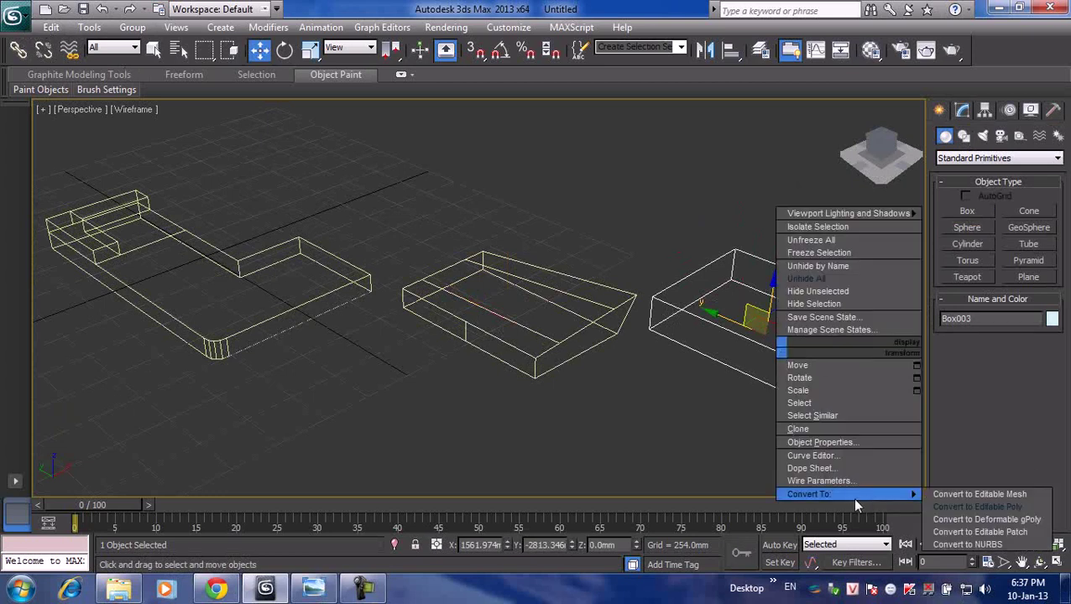
{"action": "left_click", "coordinate": [957, 509]}
- Outline the new box's top face outward, then inset it inward
{"action": "left_click", "coordinate": [1013, 331]}
{"action": "left_click", "coordinate": [788, 326]}
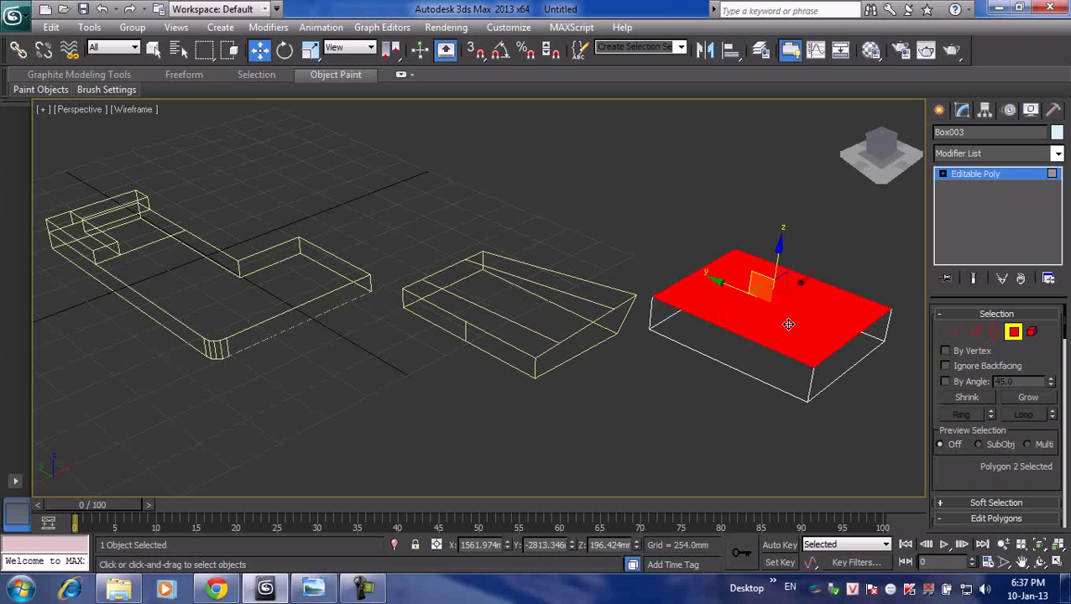
{"action": "right_click", "coordinate": [788, 325]}
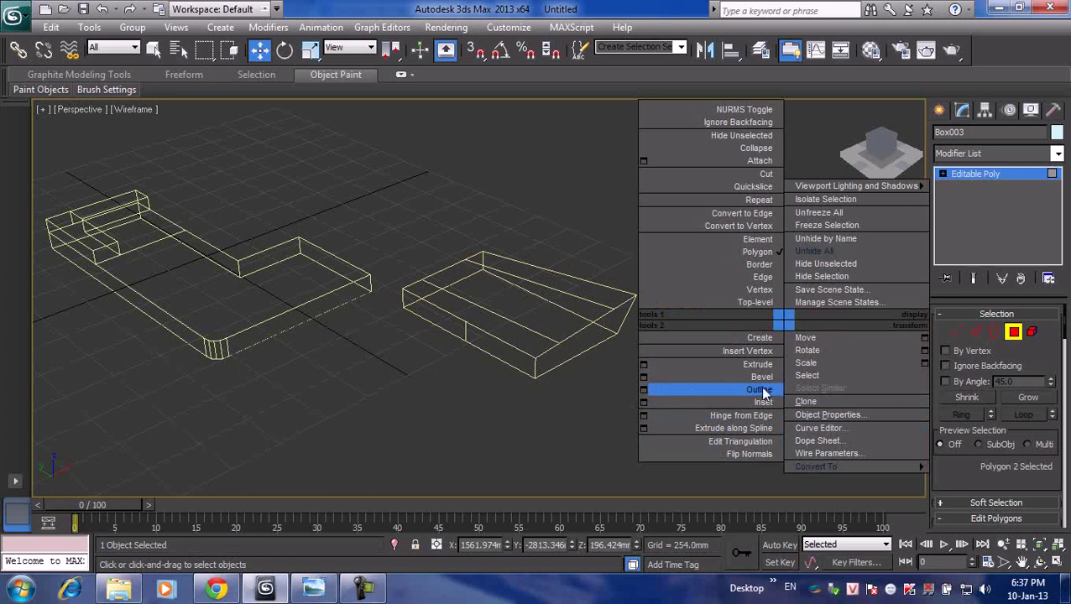
{"action": "left_click", "coordinate": [643, 391]}
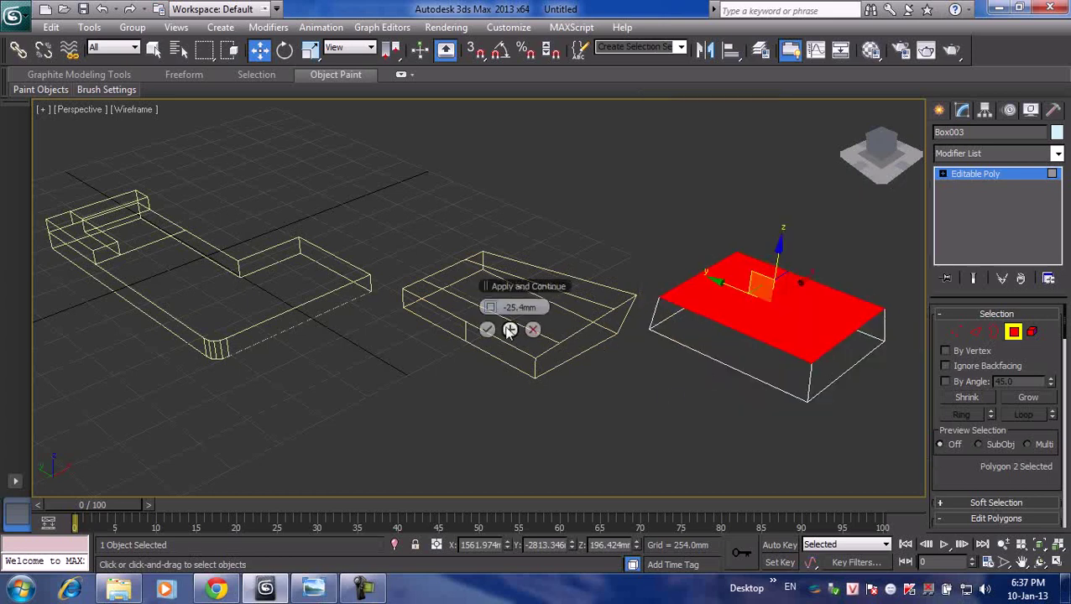
{"action": "mouse_move", "coordinate": [492, 307]}
{"action": "left_mouse_down"}
{"action": "mouse_move", "coordinate": [512, 307]}
{"action": "mouse_move", "coordinate": [493, 310]}
{"action": "left_mouse_up"}
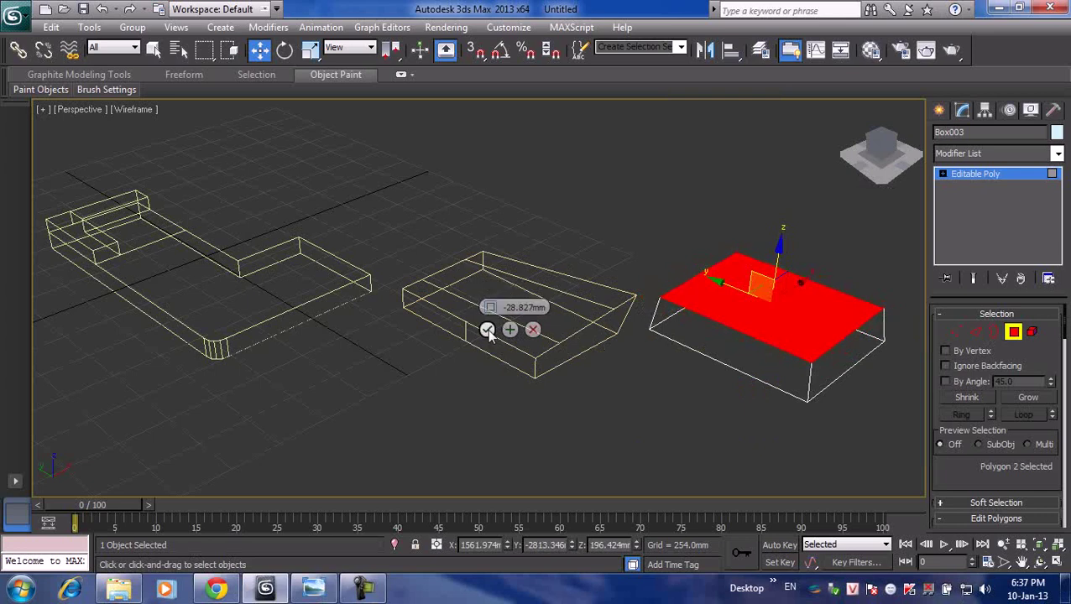
{"action": "left_click", "coordinate": [487, 329]}
{"action": "right_click", "coordinate": [729, 299]}
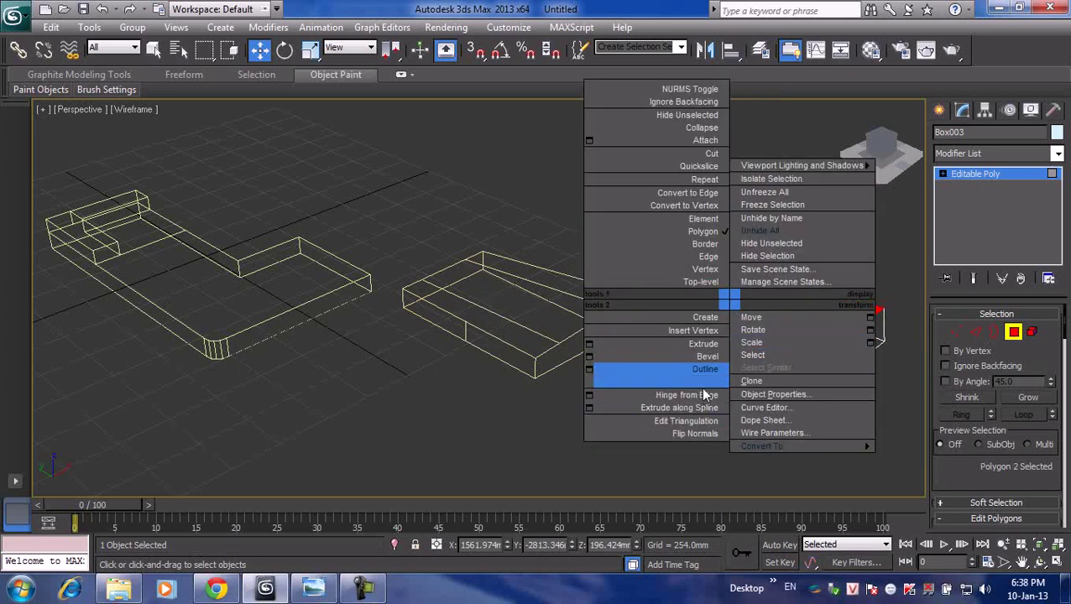
{"action": "left_click", "coordinate": [610, 382]}
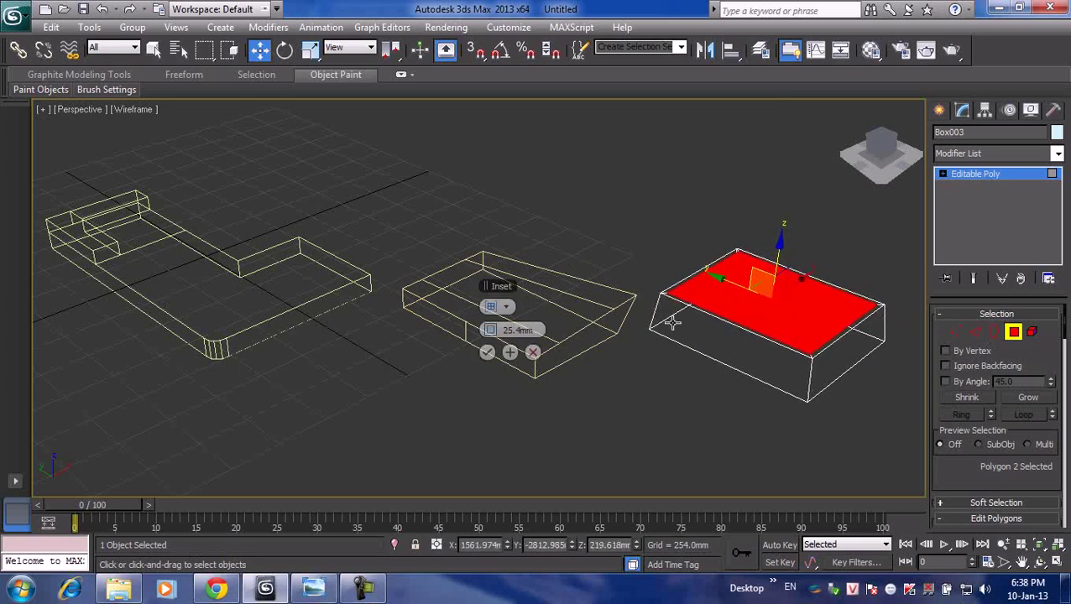
{"action": "left_click_drag", "start_coordinate": [499, 331], "coordinate": [498, 311]}
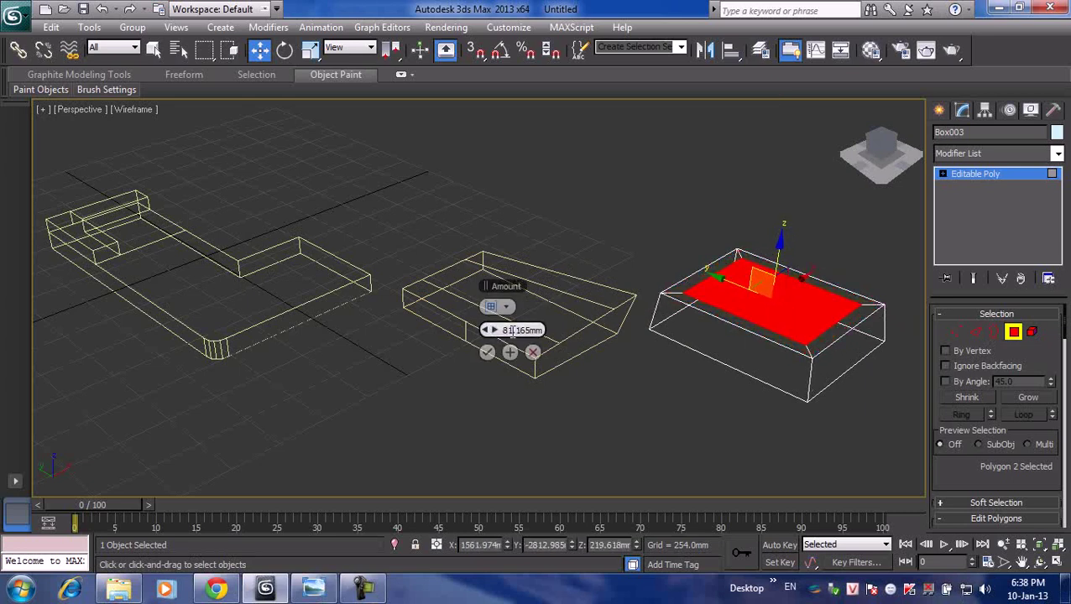
{"action": "left_click", "coordinate": [487, 352]}
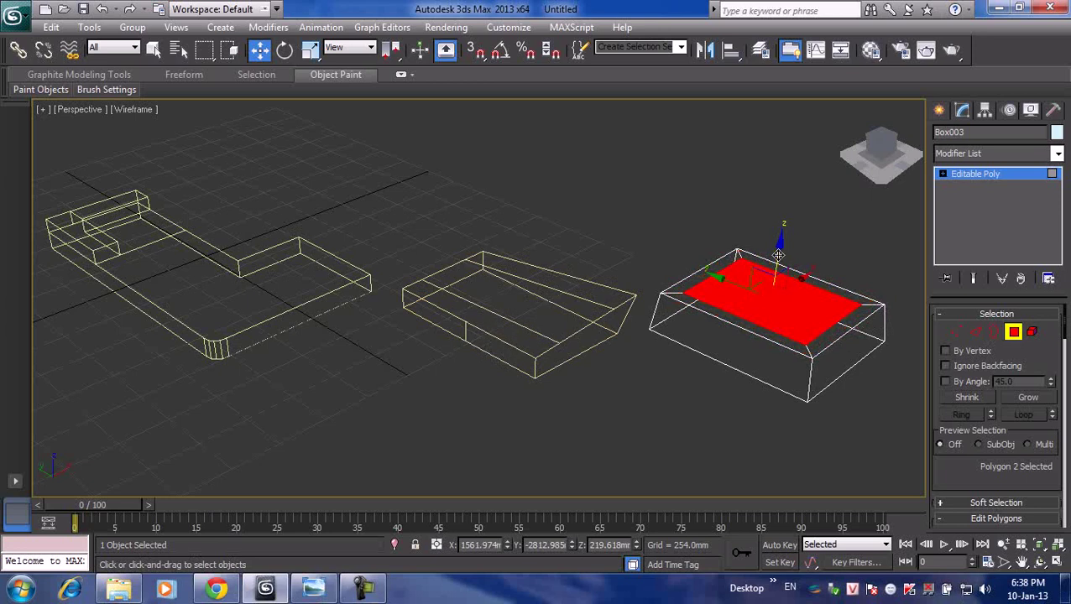
- Extrude the inset top face upward into a block
{"action": "left_click_drag", "start_coordinate": [779, 253], "coordinate": [779, 225]}
{"action": "right_click", "coordinate": [728, 263]}
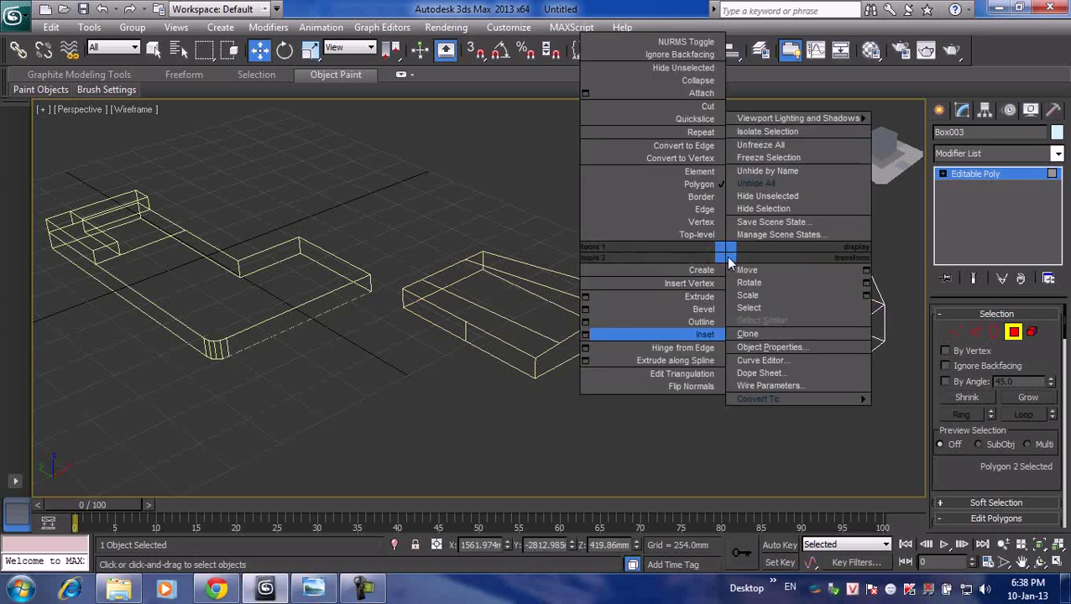
{"action": "left_click", "coordinate": [700, 297]}
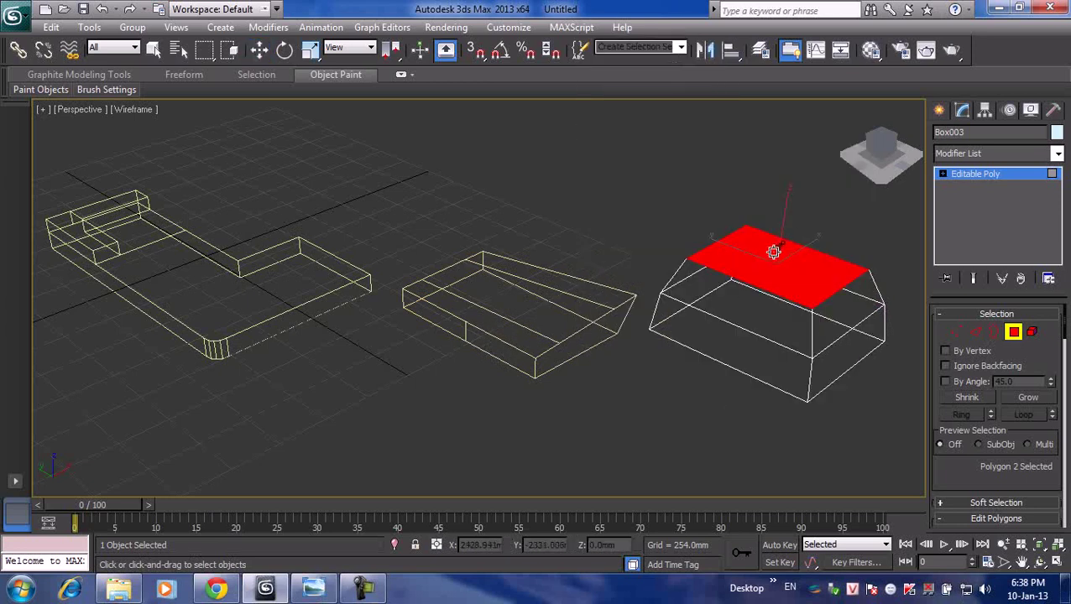
{"action": "left_click_drag", "start_coordinate": [773, 252], "coordinate": [782, 180]}
{"action": "left_click", "coordinate": [665, 203]}
- Preview the face triangulation, then reset the scene without saving
{"action": "mouse_move", "coordinate": [665, 203]}
{"action": "middle_mouse_down"}
{"action": "mouse_move", "coordinate": [647, 242]}
{"action": "mouse_move", "coordinate": [514, 248]}
{"action": "middle_mouse_up"}
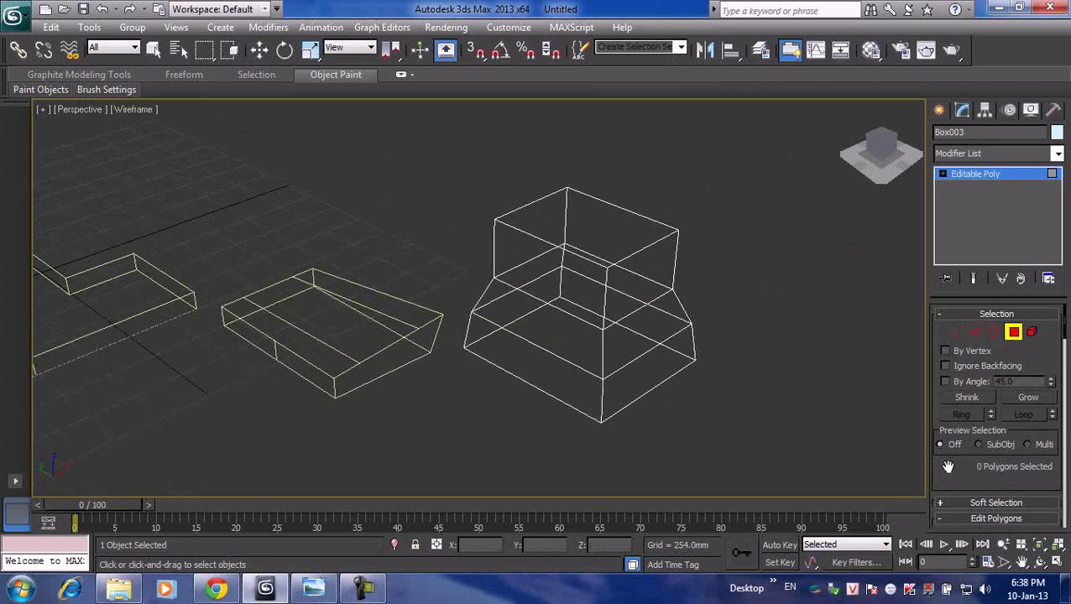
{"action": "left_click_drag", "start_coordinate": [947, 466], "coordinate": [950, 314]}
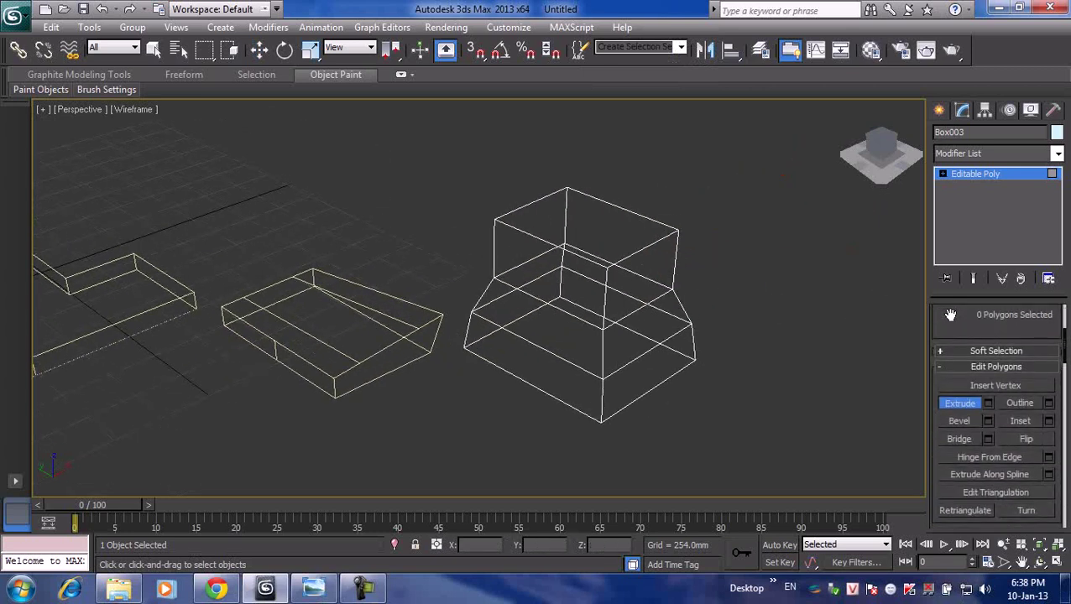
{"action": "left_click", "coordinate": [945, 494]}
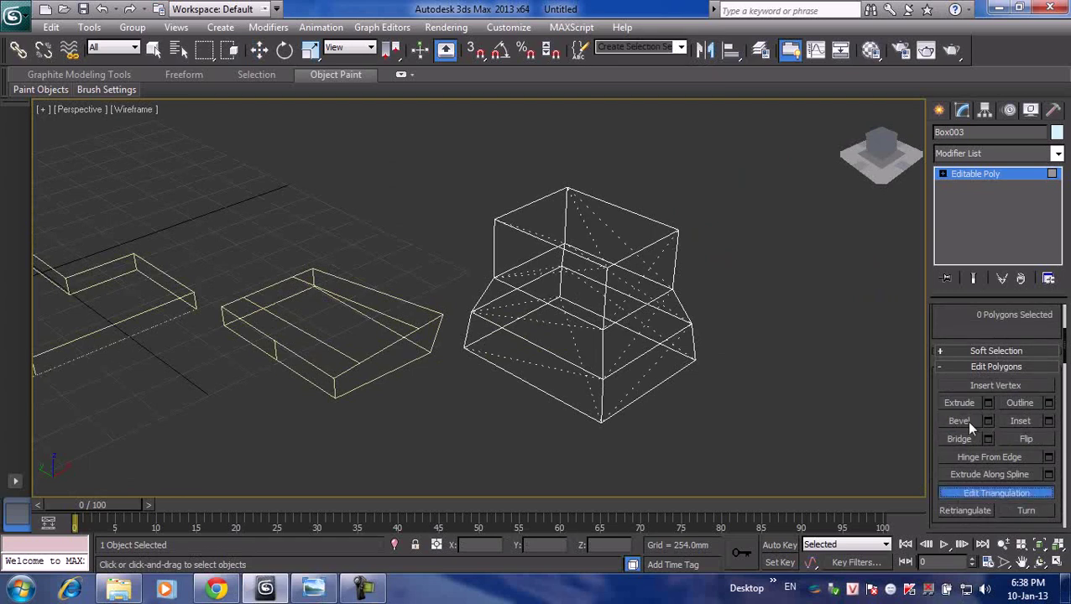
{"action": "left_click", "coordinate": [959, 494]}
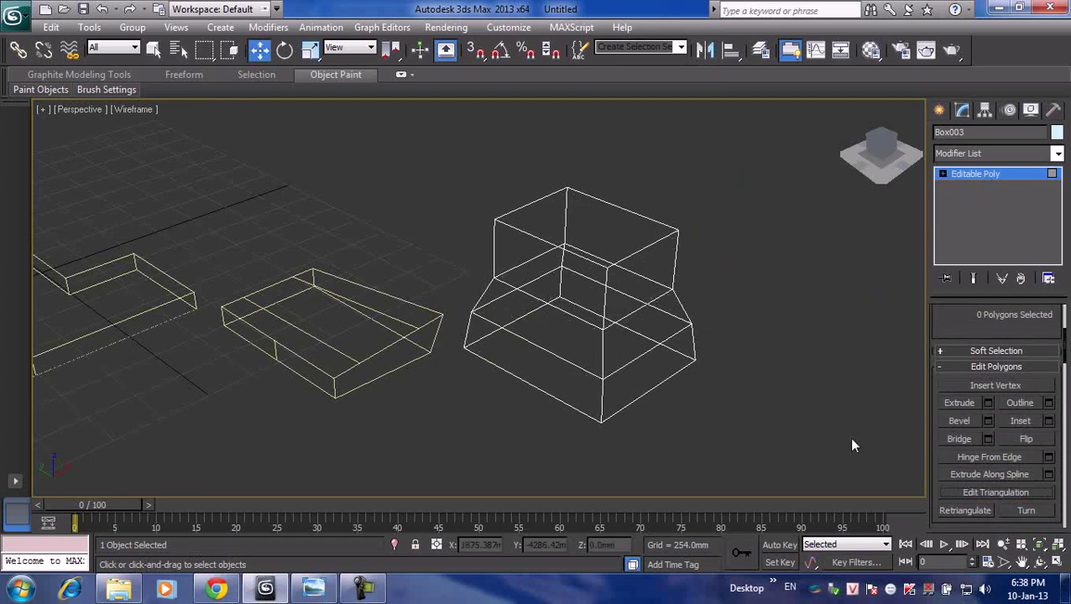
{"action": "scroll", "coordinate": [689, 364], "scroll_direction": "up", "scroll_amount": 4}
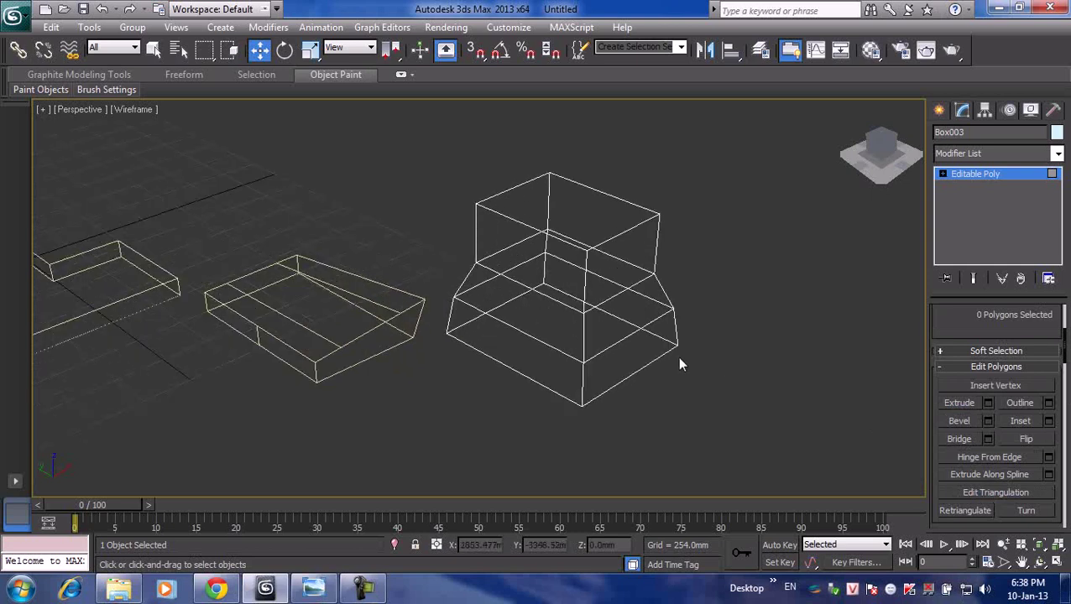
{"action": "scroll", "coordinate": [701, 340], "scroll_direction": "down", "scroll_amount": 2}
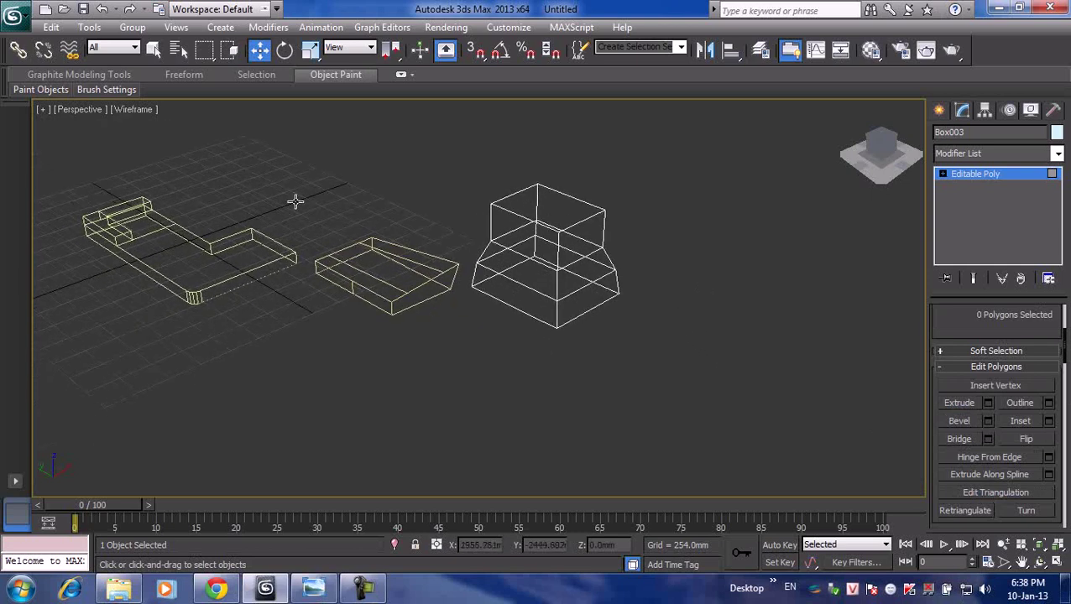
{"action": "left_click", "coordinate": [13, 15]}
{"action": "left_click", "coordinate": [71, 102]}
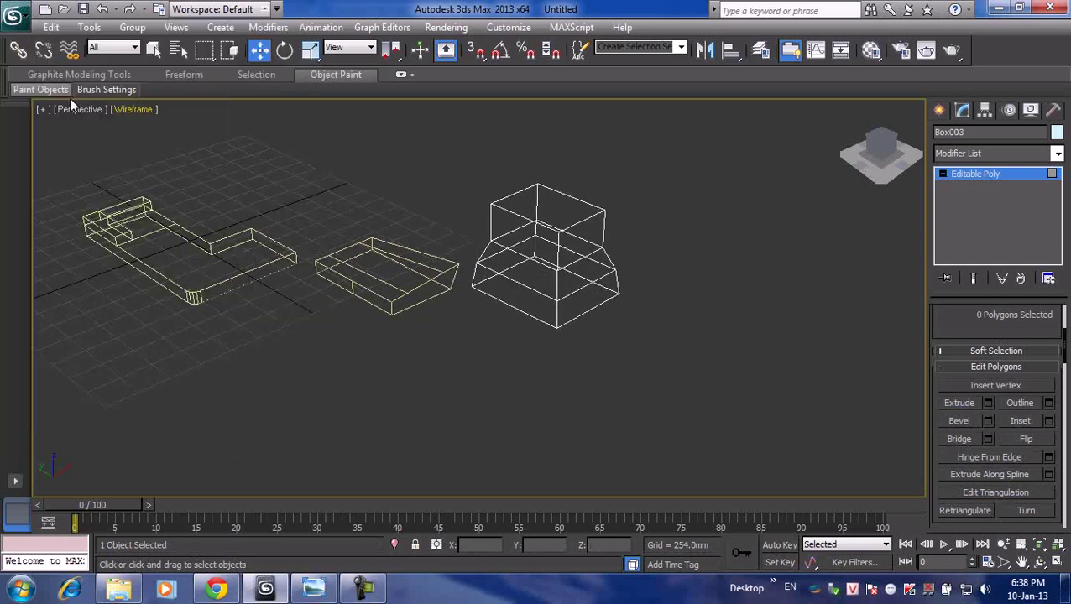
{"action": "left_click", "coordinate": [535, 348]}
- Confirm the reset and draw a new box in the Perspective viewport
{"action": "left_click", "coordinate": [576, 326]}
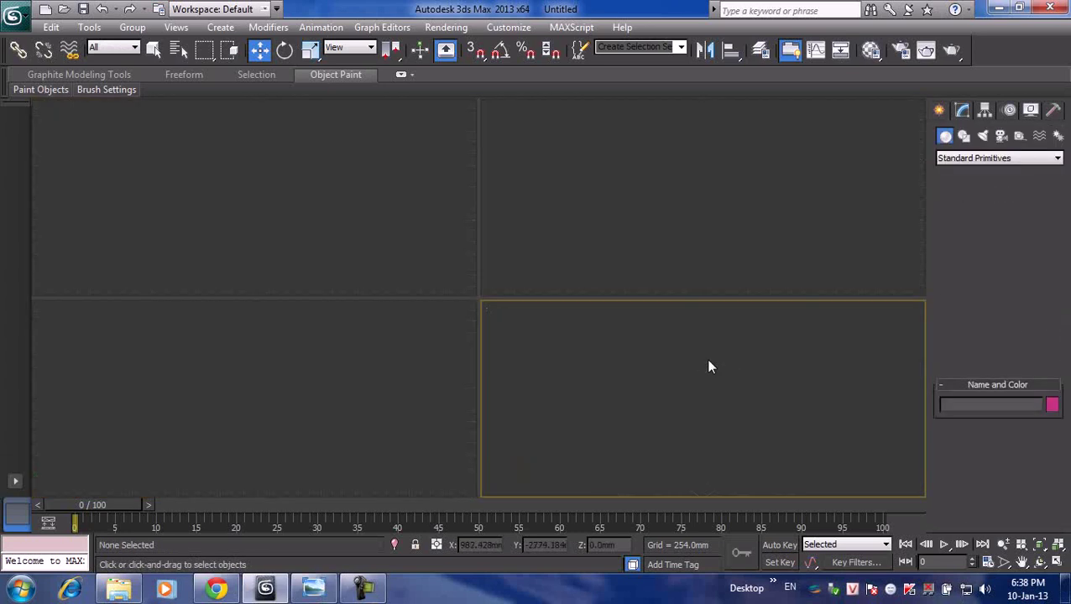
{"action": "left_click", "coordinate": [968, 213]}
{"action": "left_click_drag", "start_coordinate": [660, 373], "coordinate": [690, 436]}
{"action": "left_click", "coordinate": [696, 411]}
{"action": "right_click", "coordinate": [695, 411]}
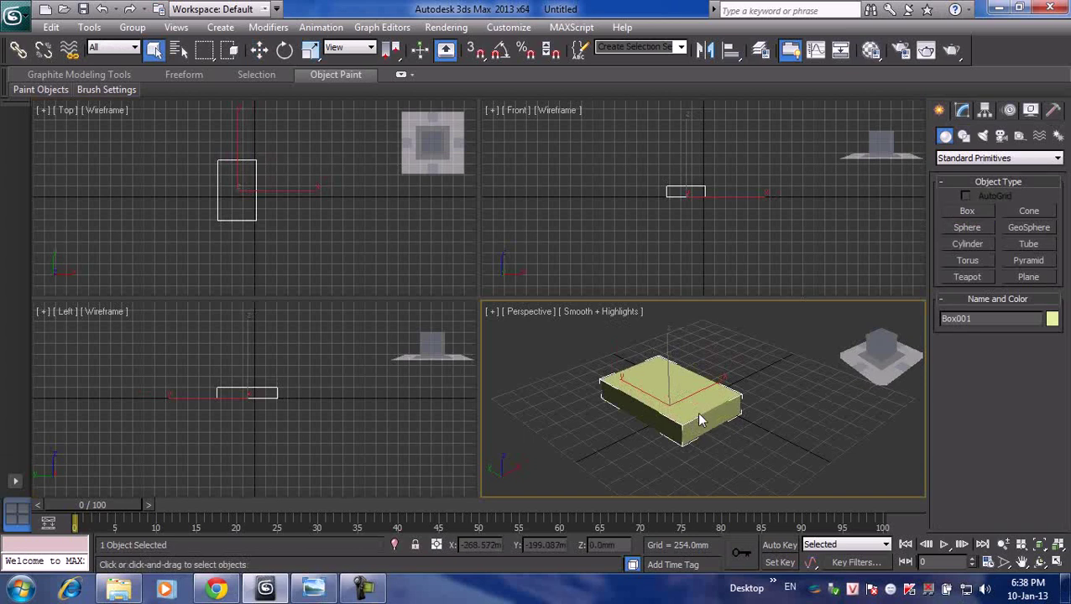
- Maximize Perspective in Wireframe, convert the box to Editable Poly, and select its top back edge
{"action": "key", "text": "alt+w"}
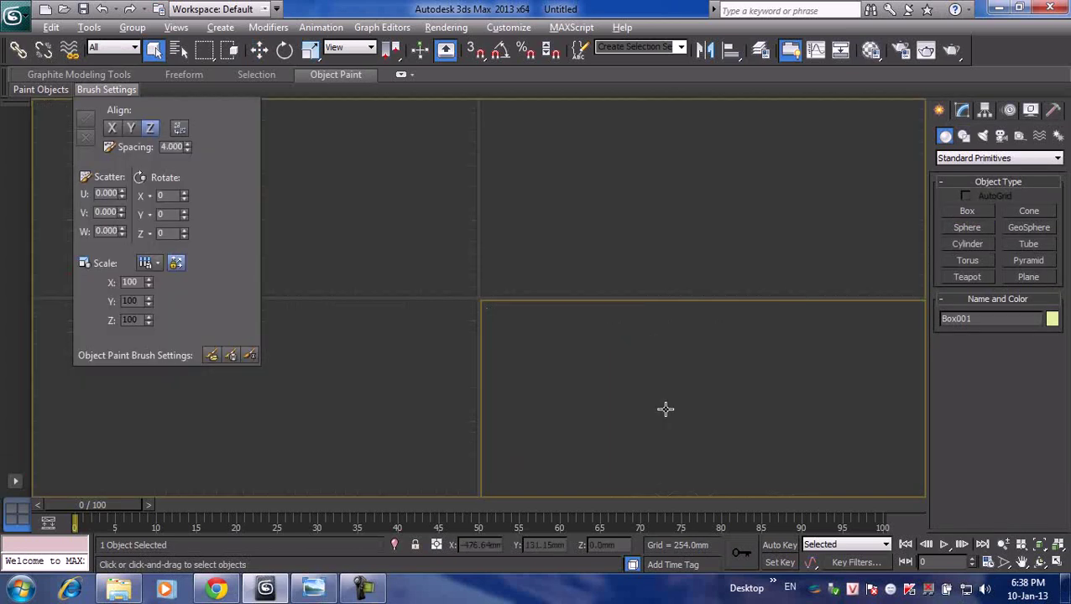
{"action": "left_click", "coordinate": [135, 111]}
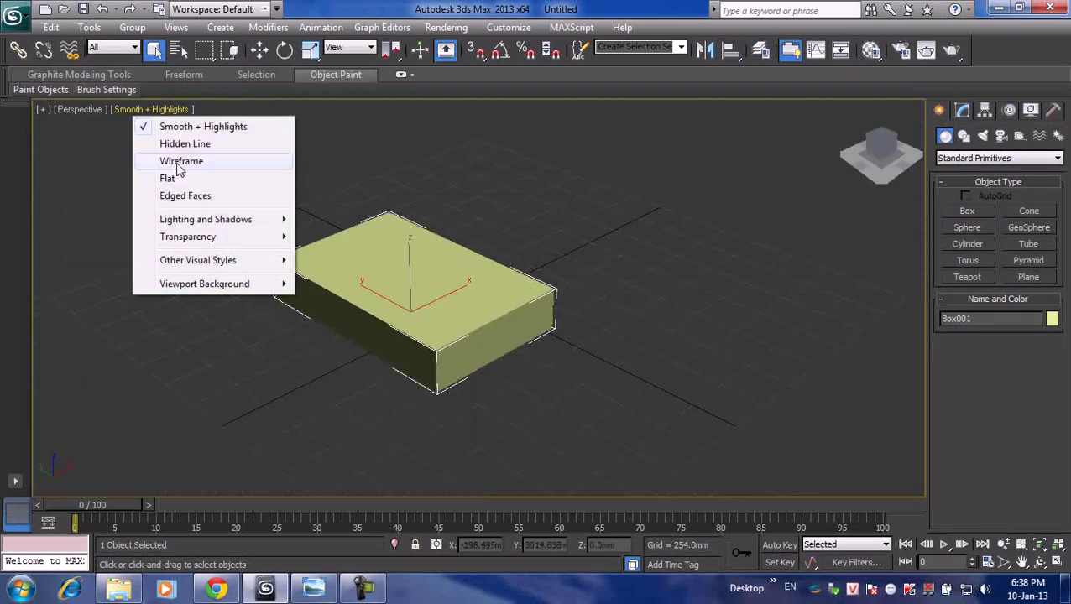
{"action": "left_click", "coordinate": [177, 162]}
{"action": "right_click", "coordinate": [401, 277]}
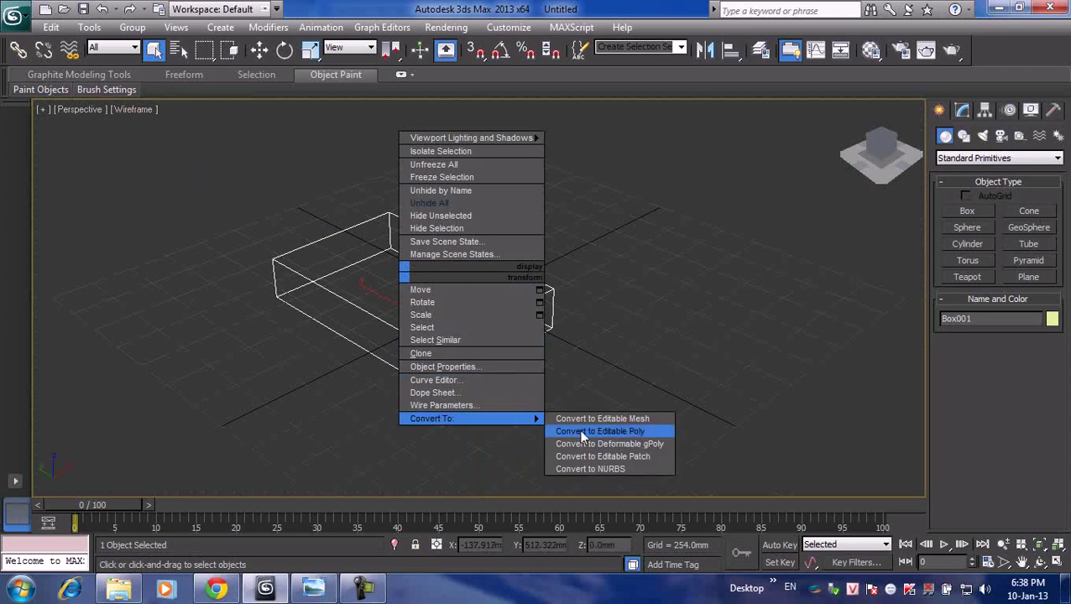
{"action": "left_click", "coordinate": [579, 432]}
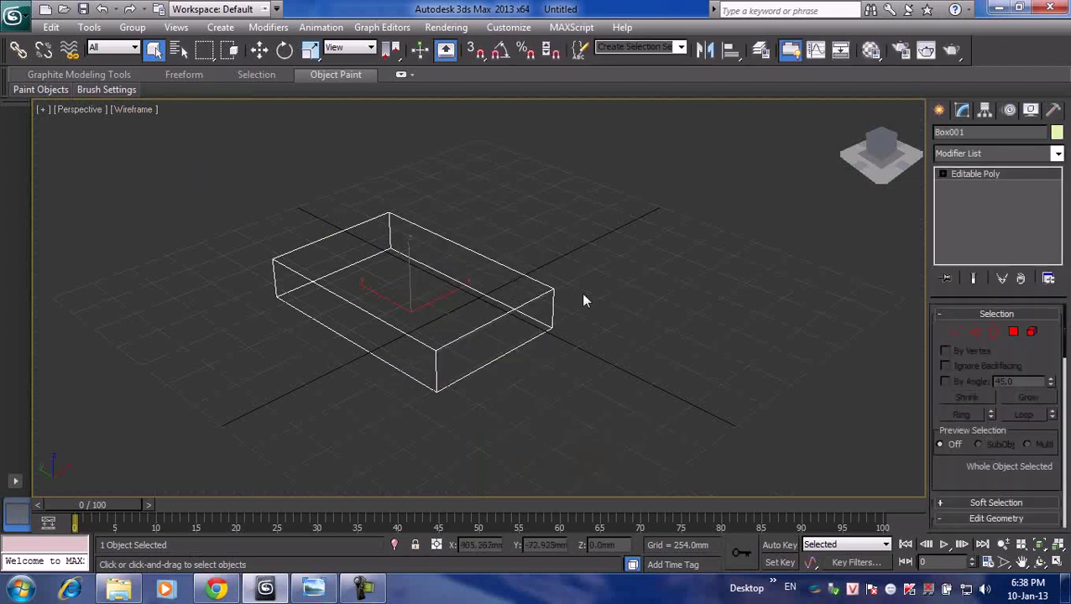
{"action": "left_click", "coordinate": [976, 332]}
{"action": "left_click", "coordinate": [491, 256]}
- Connect the two long top edges, pinching the new edges toward the box ends
{"action": "left_click", "coordinate": [386, 325], "text": "ctrl"}
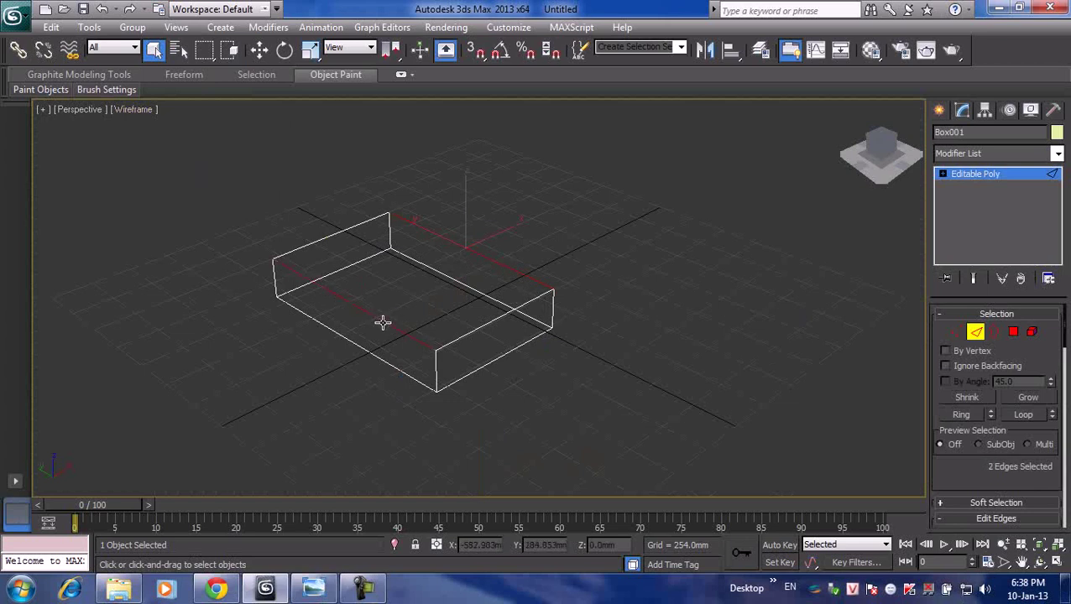
{"action": "right_click", "coordinate": [502, 266]}
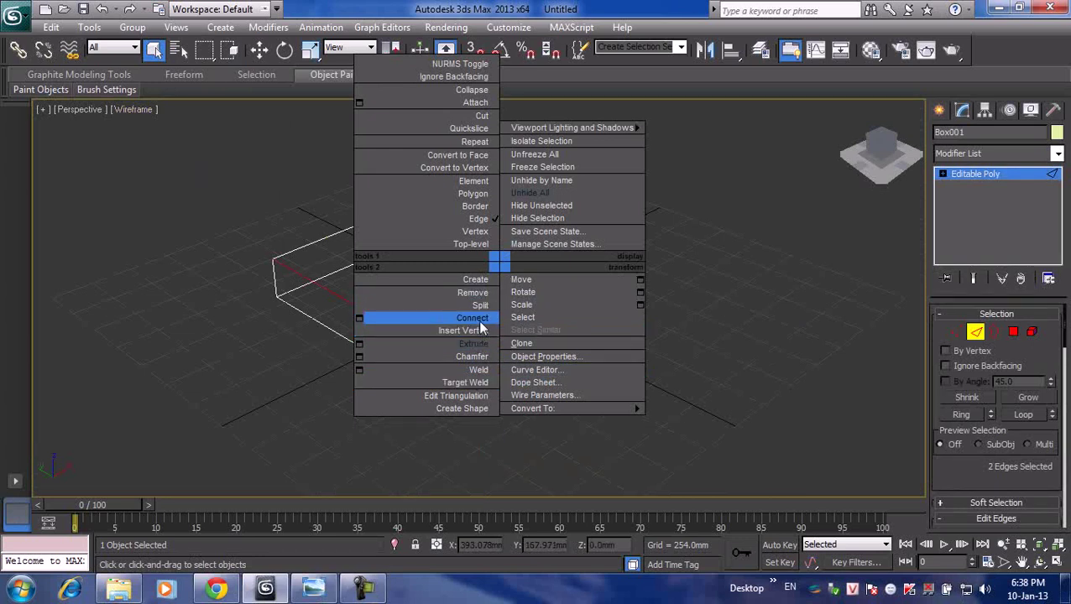
{"action": "left_click", "coordinate": [359, 319]}
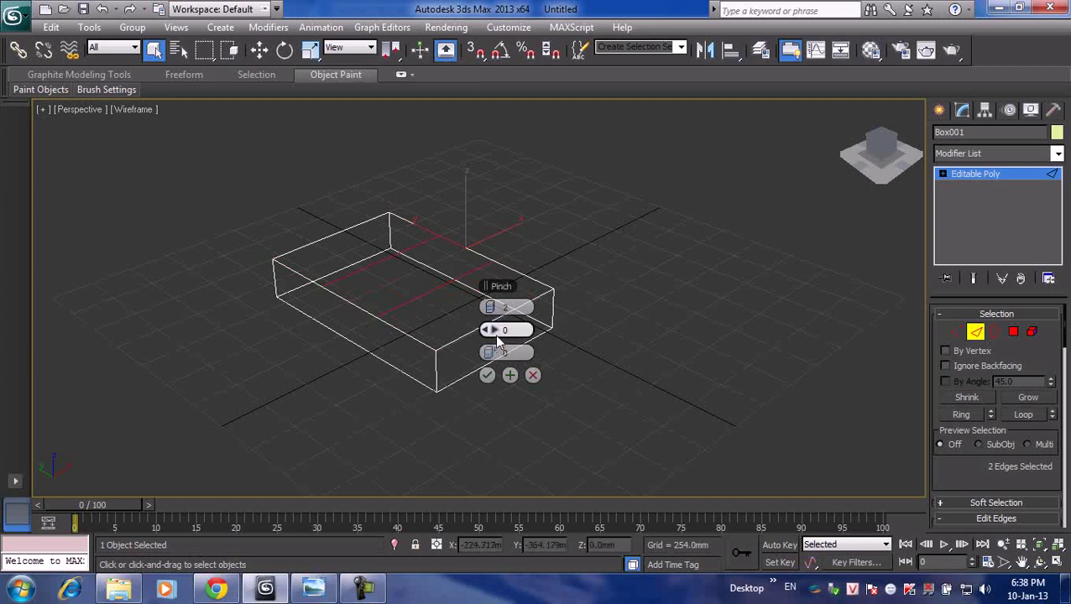
{"action": "left_click_drag", "start_coordinate": [493, 334], "coordinate": [584, 328]}
{"action": "left_click", "coordinate": [483, 333]}
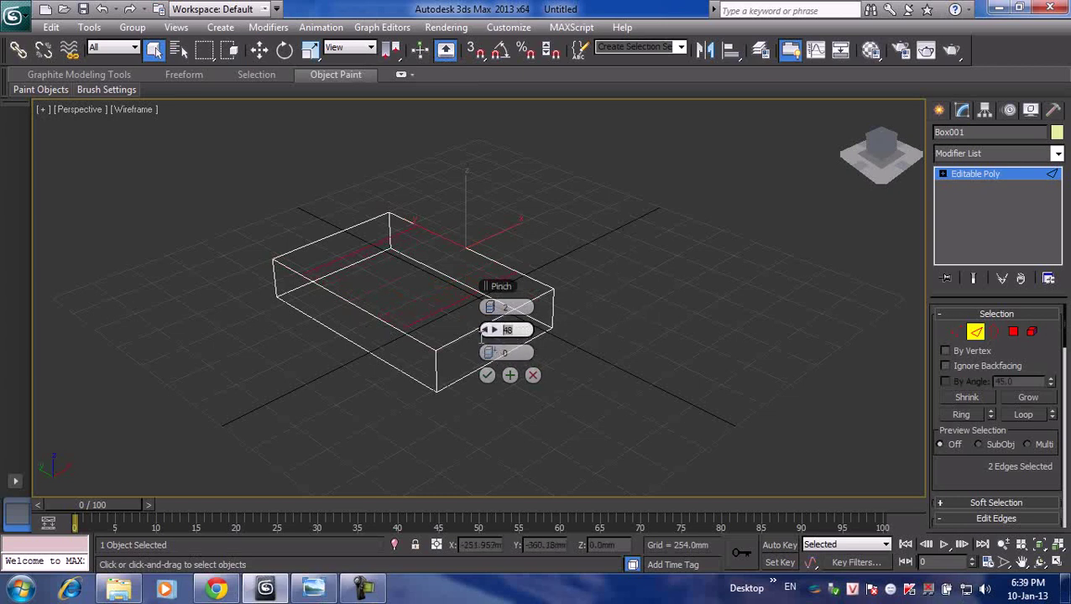
{"action": "left_click", "coordinate": [486, 375]}
{"action": "left_click", "coordinate": [591, 241]}
- Connect the two short top edges with a new edge
{"action": "left_click", "coordinate": [323, 245]}
{"action": "left_click", "coordinate": [323, 248], "text": "ctrl"}
{"action": "right_click", "coordinate": [319, 247]}
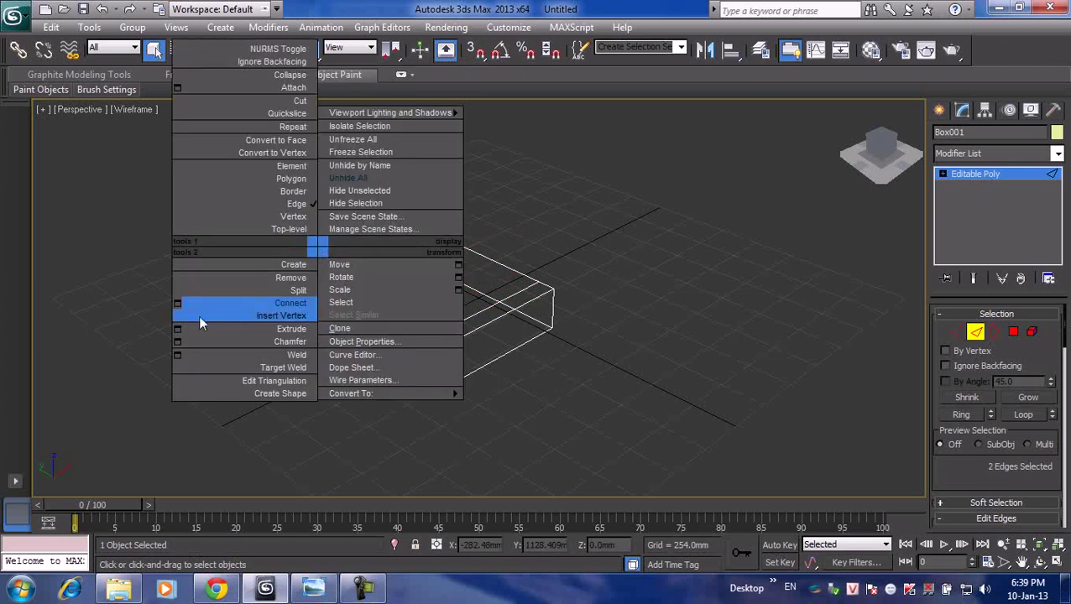
{"action": "left_click", "coordinate": [178, 303]}
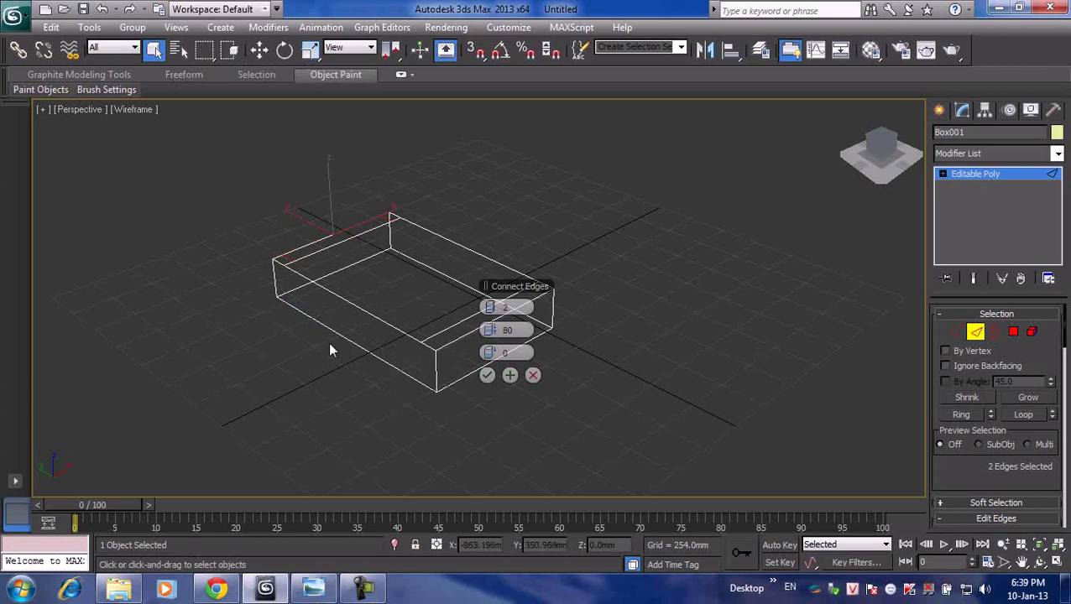
{"action": "left_click", "coordinate": [486, 375]}
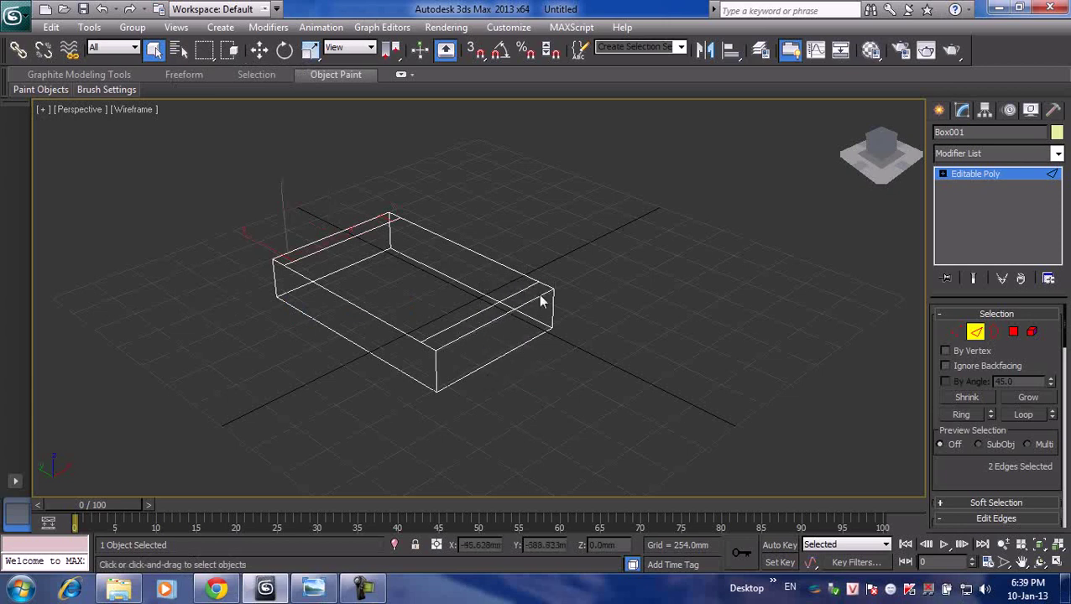
- Connect the new edges to split off the small corner squares
{"action": "left_click", "coordinate": [478, 314]}
{"action": "left_click", "coordinate": [490, 321], "text": "ctrl"}
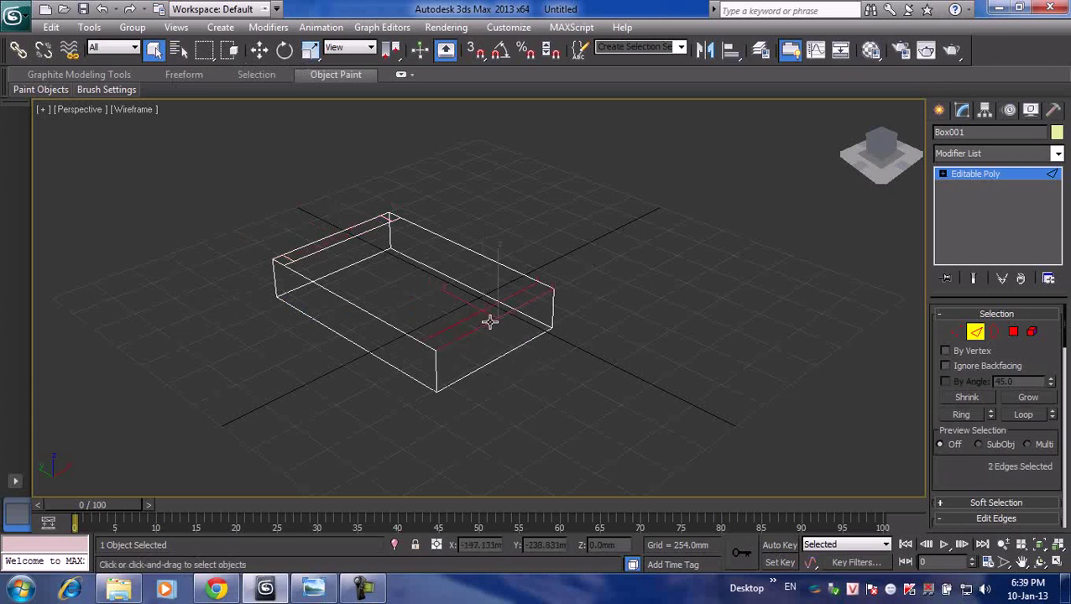
{"action": "right_click", "coordinate": [490, 322]}
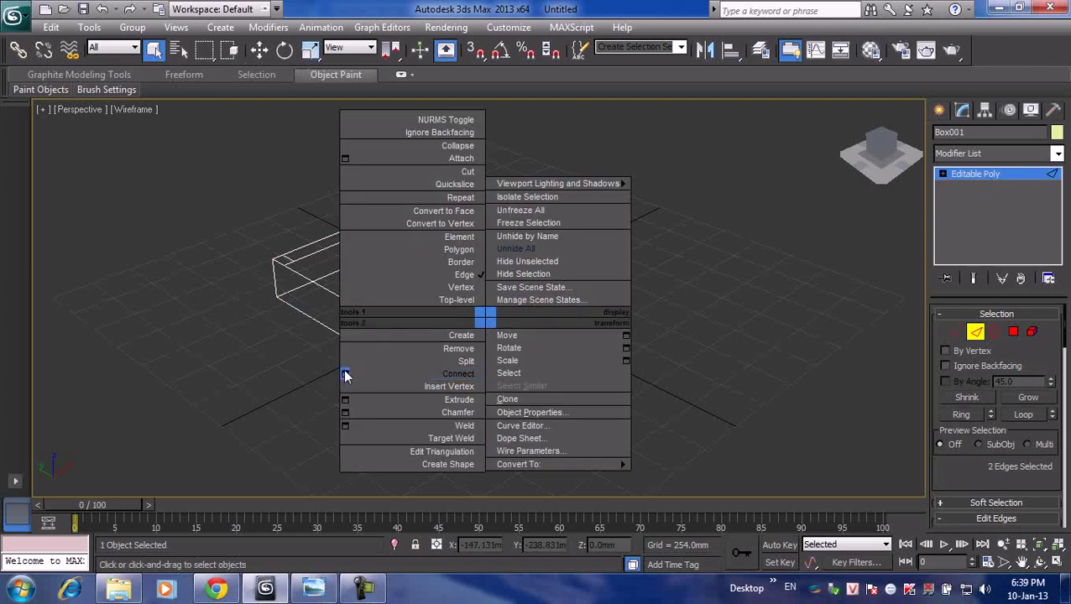
{"action": "left_click", "coordinate": [347, 374]}
{"action": "left_click", "coordinate": [487, 376]}
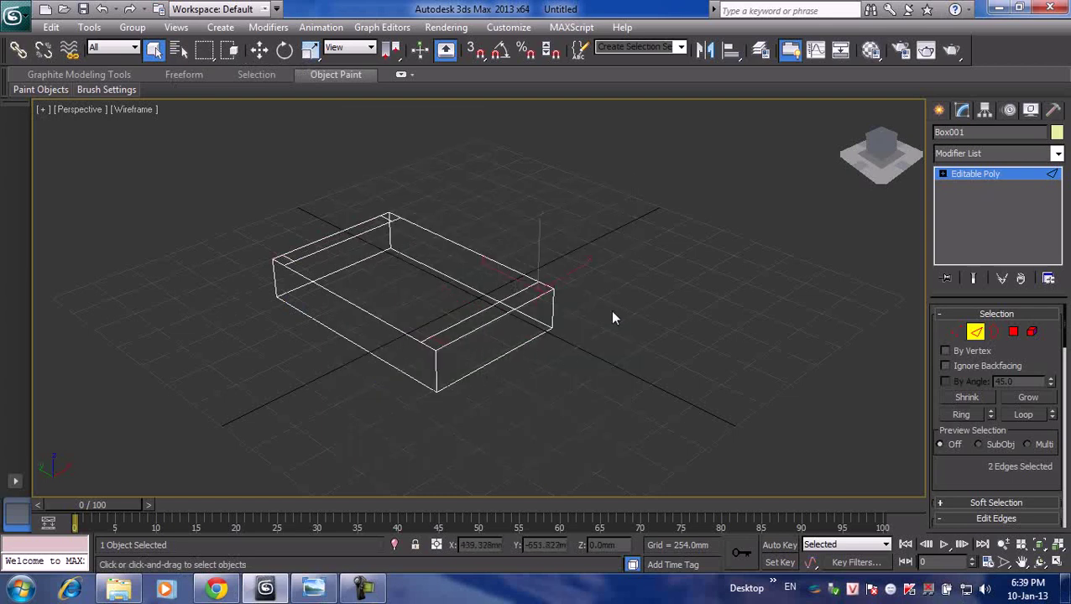
{"action": "middle_click_drag", "start_coordinate": [502, 262], "coordinate": [532, 291], "text": "alt"}
{"action": "scroll", "coordinate": [418, 283], "scroll_direction": "up", "scroll_amount": 3}
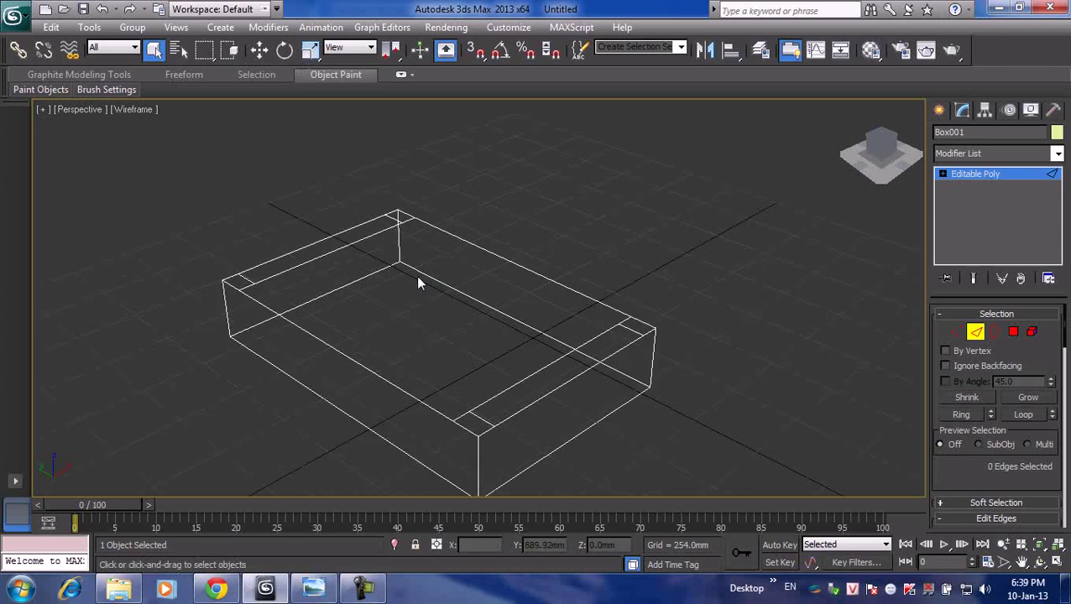
- Extrude the four corner squares of the box top 400mm upward
{"action": "left_click", "coordinate": [1012, 332]}
{"action": "left_click", "coordinate": [249, 281]}
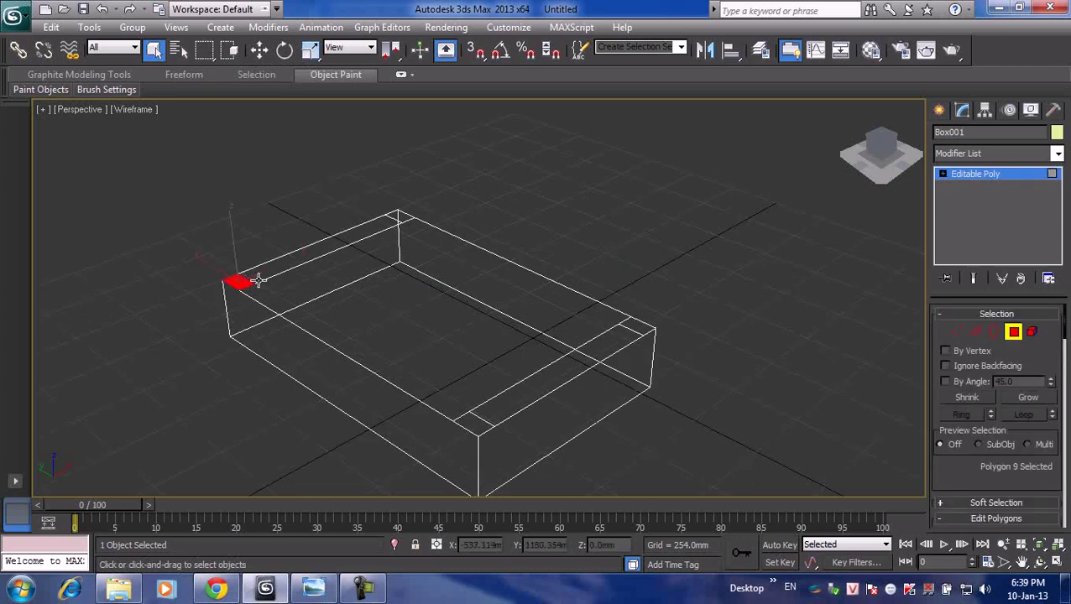
{"action": "left_click", "coordinate": [401, 216], "text": "ctrl"}
{"action": "left_click", "coordinate": [635, 323], "text": "ctrl"}
{"action": "left_click", "coordinate": [473, 424], "text": "ctrl"}
{"action": "right_click", "coordinate": [471, 422]}
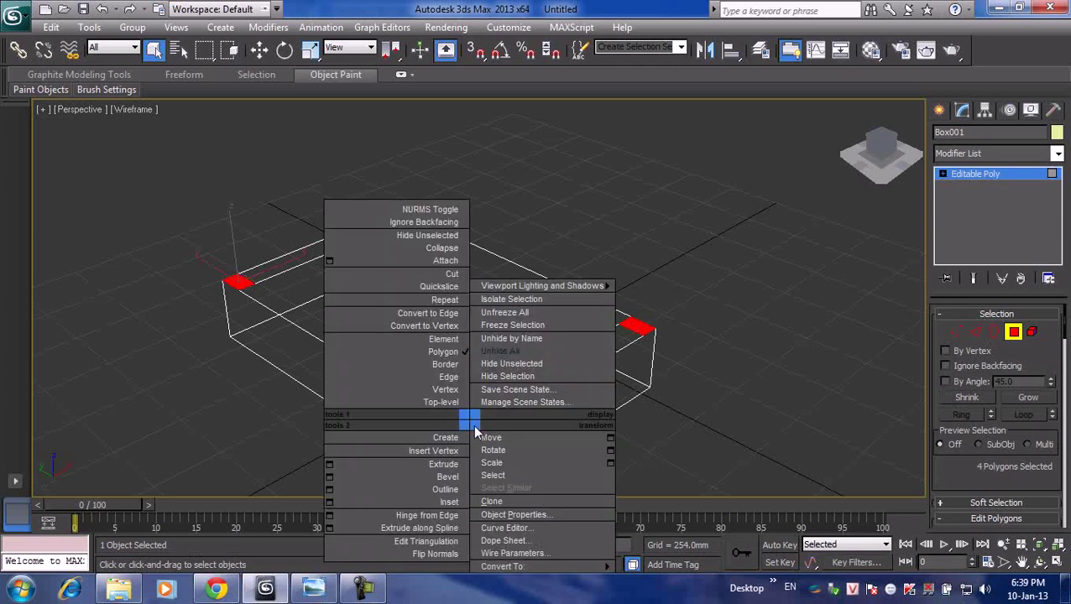
{"action": "left_click", "coordinate": [330, 465]}
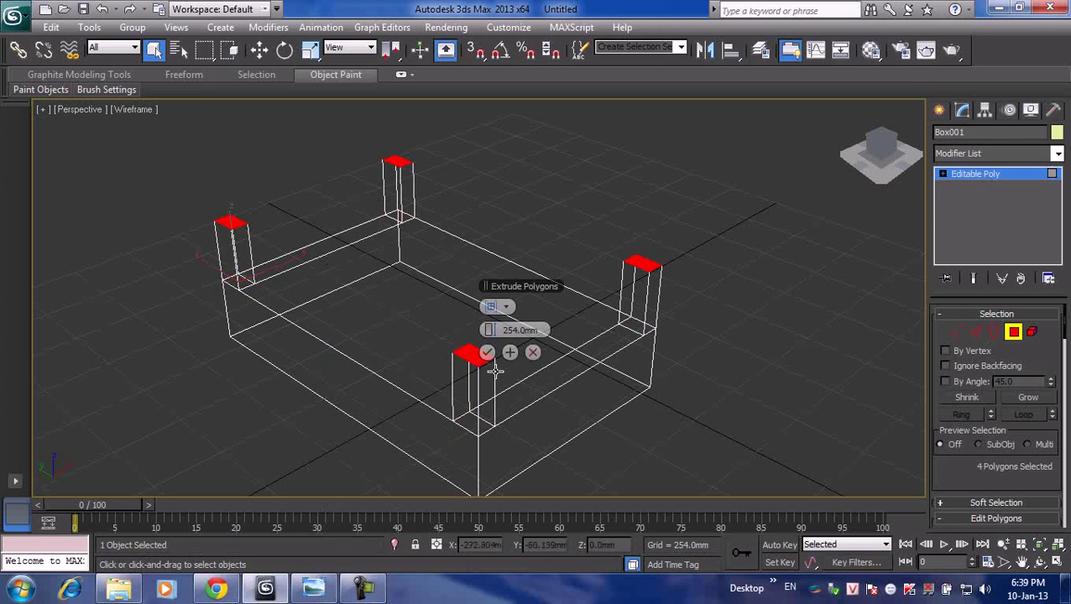
{"action": "left_click", "coordinate": [508, 329]}
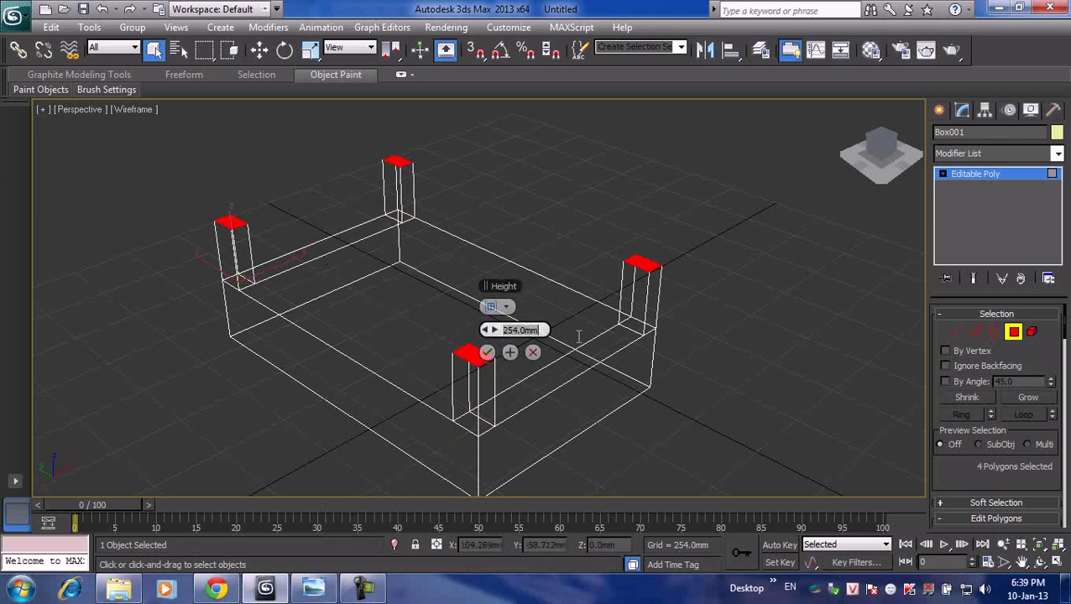
{"action": "type", "text": "400"}
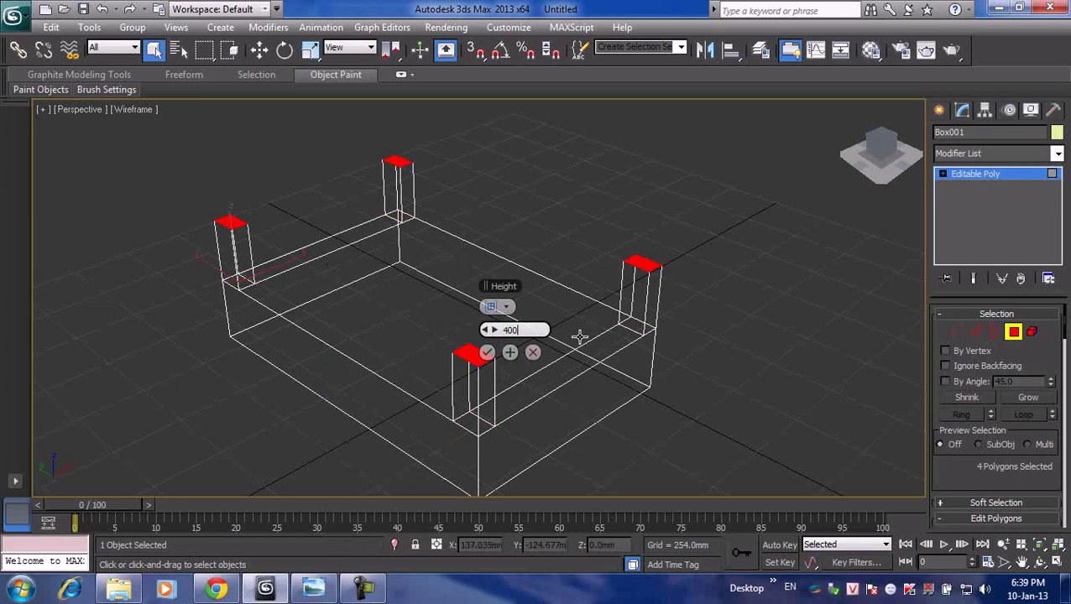
{"action": "key", "text": "Return"}
{"action": "left_click", "coordinate": [491, 208]}
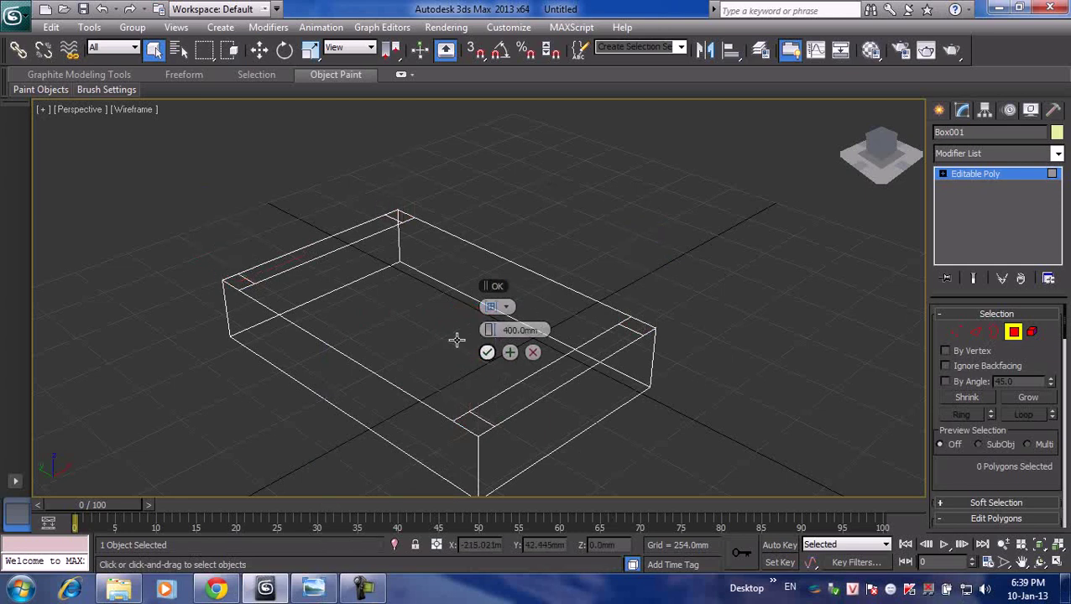
- Reselect the four corner squares and confirm the leg extrusion
{"action": "left_click", "coordinate": [236, 282]}
{"action": "left_click", "coordinate": [402, 217]}
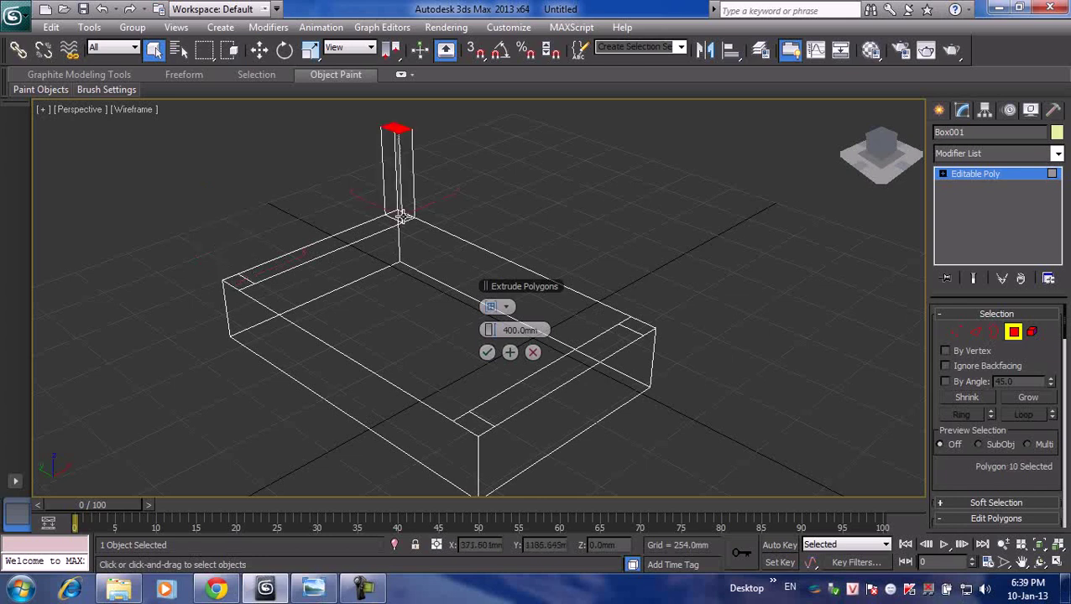
{"action": "left_click", "coordinate": [237, 277], "text": "ctrl"}
{"action": "left_click", "coordinate": [479, 419], "text": "ctrl"}
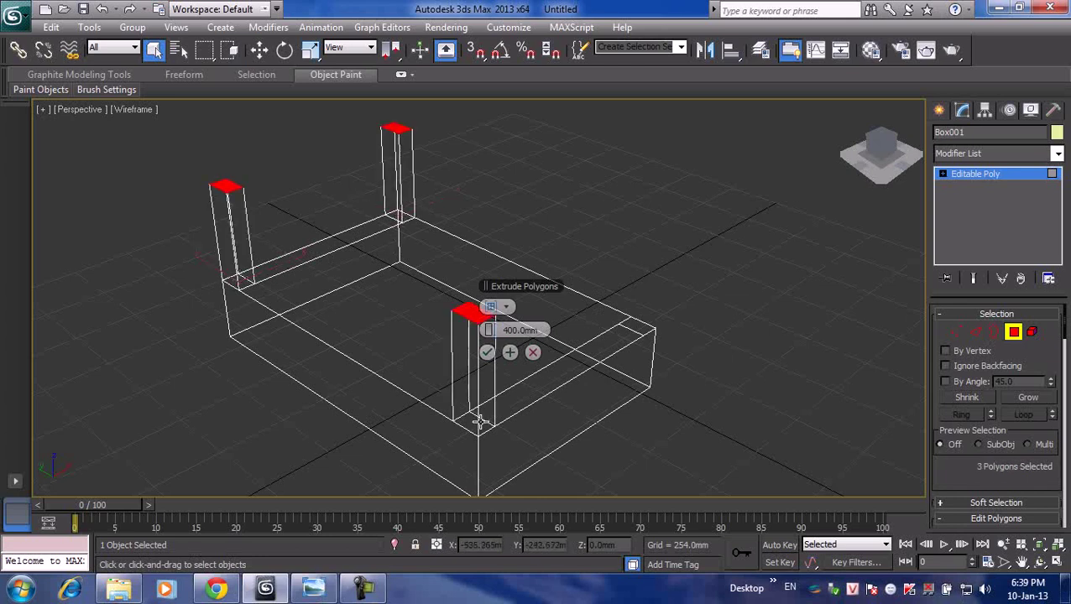
{"action": "left_click", "coordinate": [643, 330], "text": "ctrl"}
{"action": "left_click", "coordinate": [487, 353]}
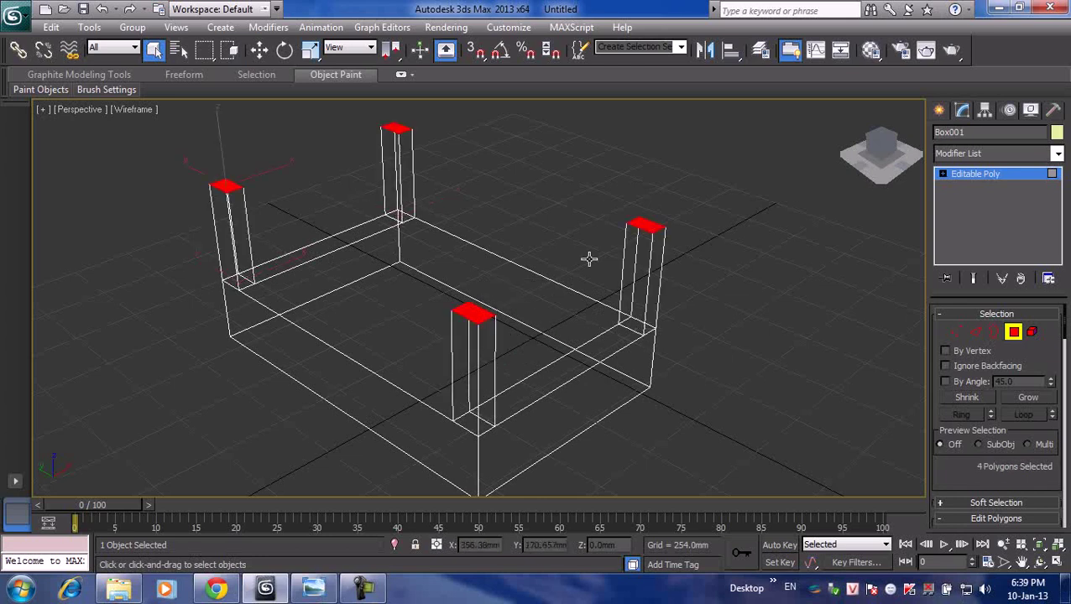
{"action": "left_click", "coordinate": [564, 228]}
- Orbit around the box and try selecting its inner bottom, post and back-wall faces
{"action": "scroll", "coordinate": [250, 232], "scroll_direction": "up", "scroll_amount": 3}
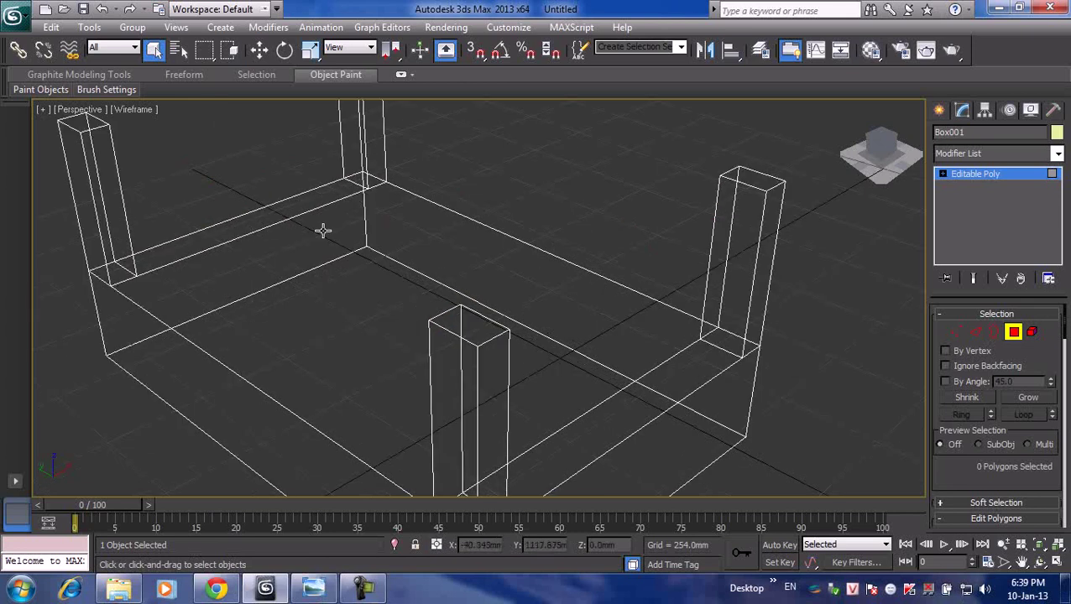
{"action": "middle_click_drag", "start_coordinate": [323, 232], "coordinate": [241, 230], "text": "alt"}
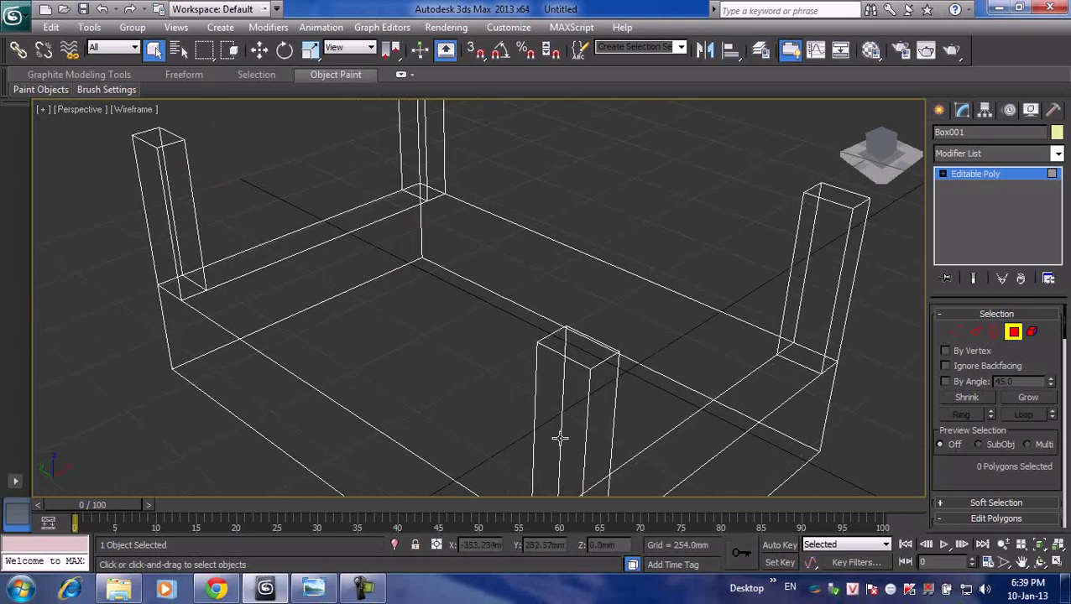
{"action": "scroll", "coordinate": [341, 210], "scroll_direction": "down", "scroll_amount": 4}
{"action": "scroll", "coordinate": [342, 202], "scroll_direction": "up", "scroll_amount": 2}
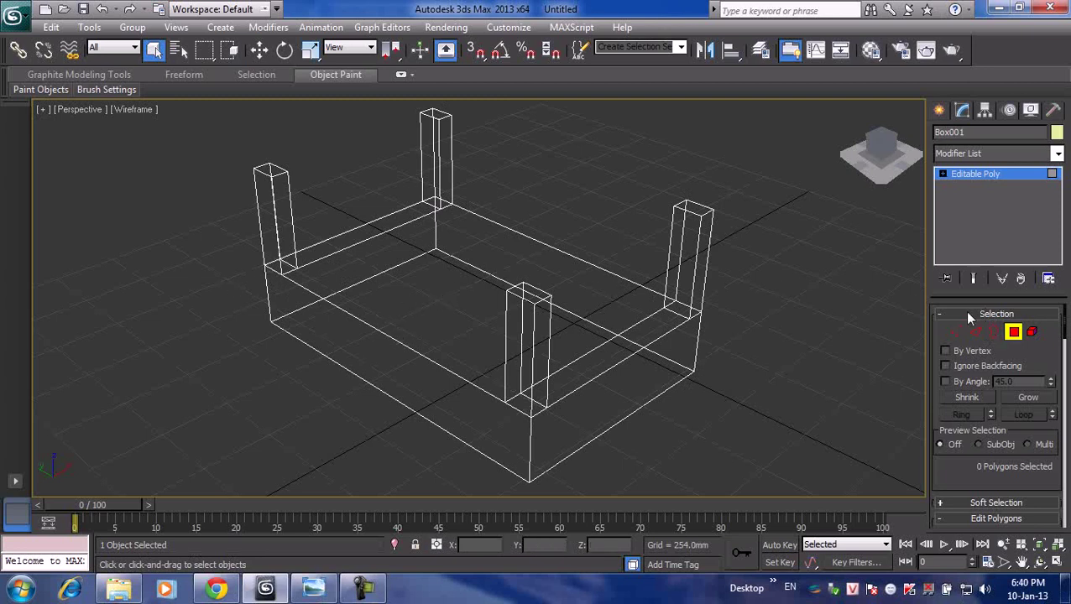
{"action": "left_click", "coordinate": [416, 278]}
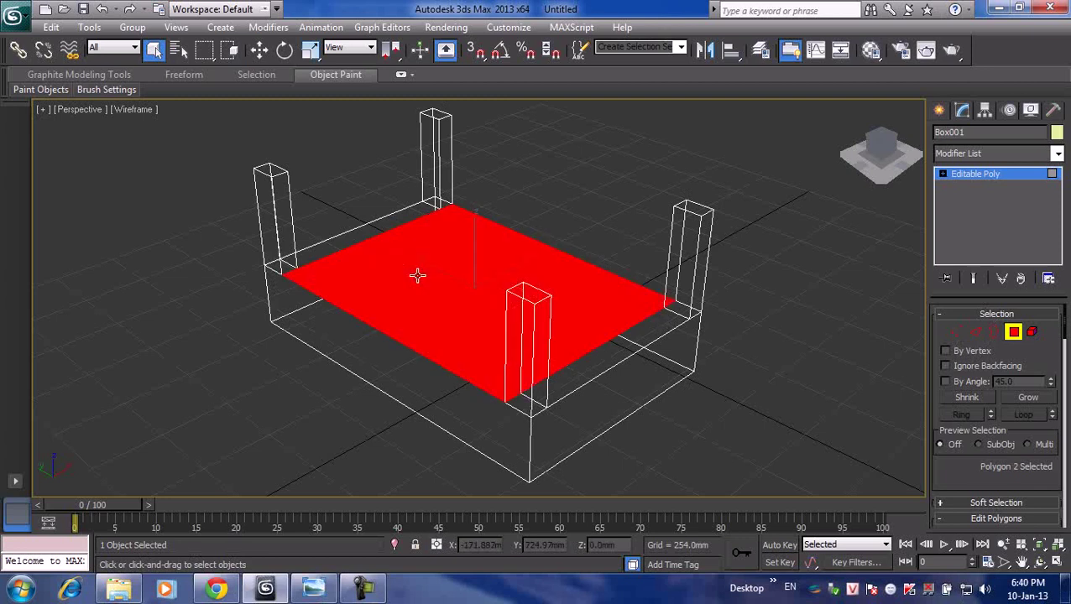
{"action": "left_click", "coordinate": [356, 238], "text": "ctrl"}
{"action": "left_click", "coordinate": [285, 267], "text": "ctrl"}
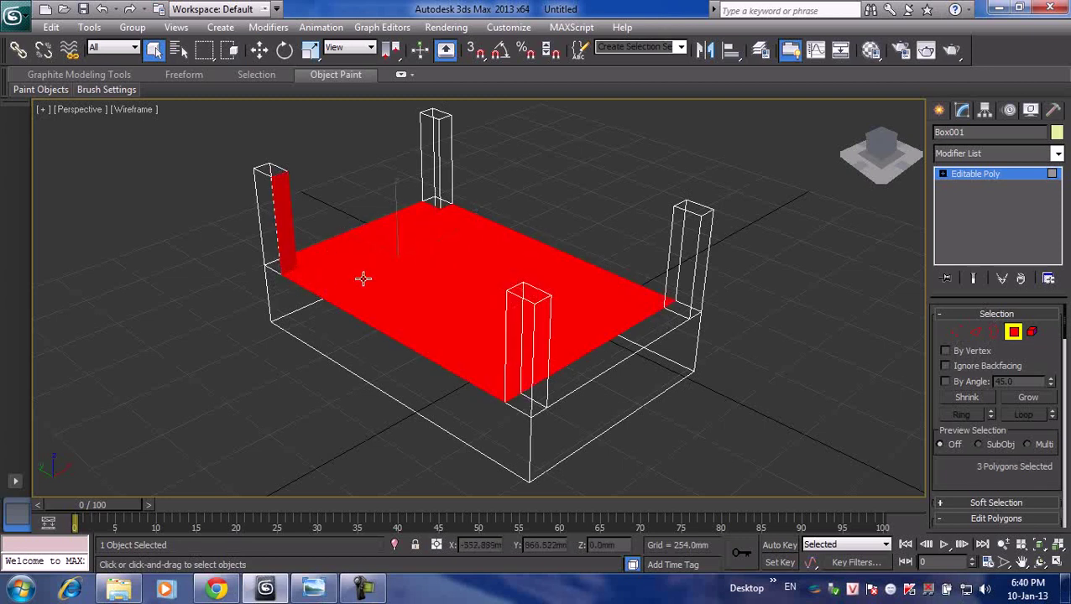
{"action": "left_click", "coordinate": [289, 265], "text": "ctrl"}
{"action": "left_click", "coordinate": [274, 267], "text": "ctrl"}
{"action": "left_click", "coordinate": [300, 267]}
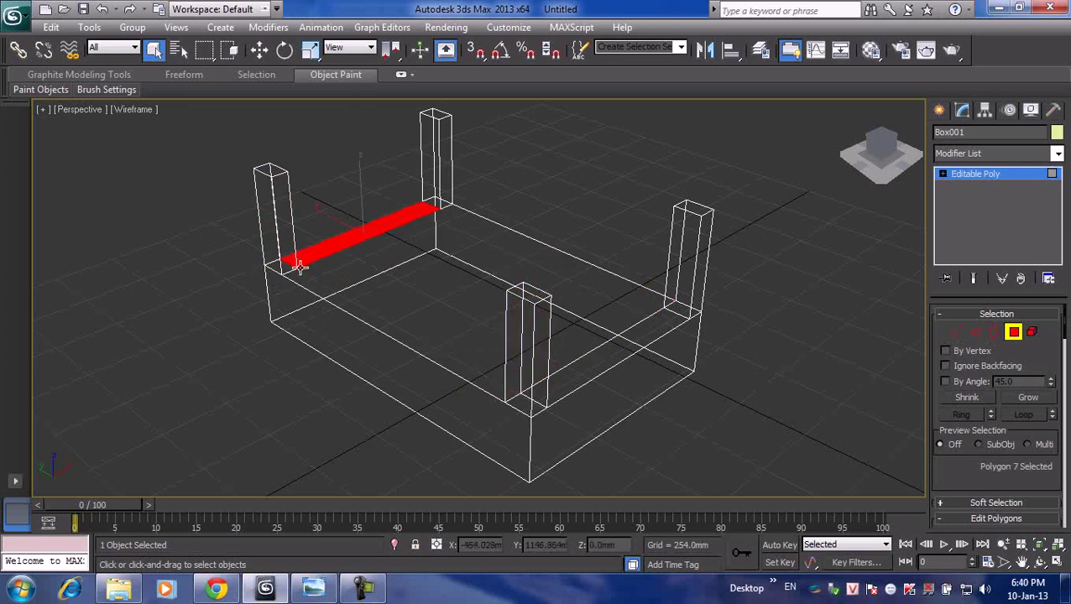
- Reselect the back wall's top strip, then bring the interior-renders photo viewer forward
{"action": "scroll", "coordinate": [301, 267], "scroll_direction": "up", "scroll_amount": 4}
{"action": "scroll", "coordinate": [256, 265], "scroll_direction": "down", "scroll_amount": 2}
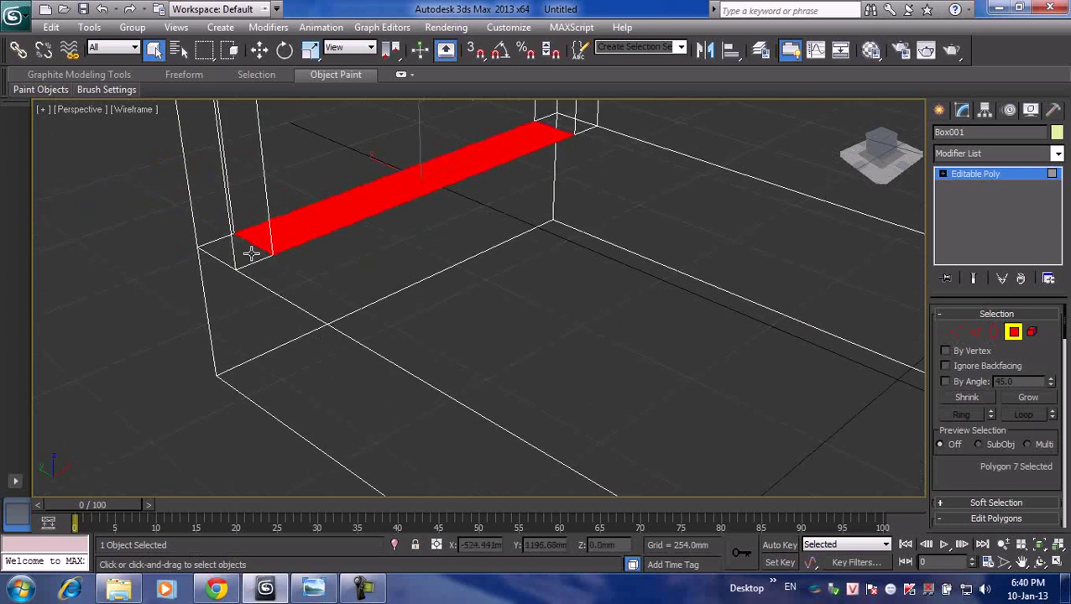
{"action": "left_click", "coordinate": [252, 251]}
{"action": "scroll", "coordinate": [263, 256], "scroll_direction": "down", "scroll_amount": 4}
{"action": "left_click", "coordinate": [436, 249]}
{"action": "left_click", "coordinate": [488, 267]}
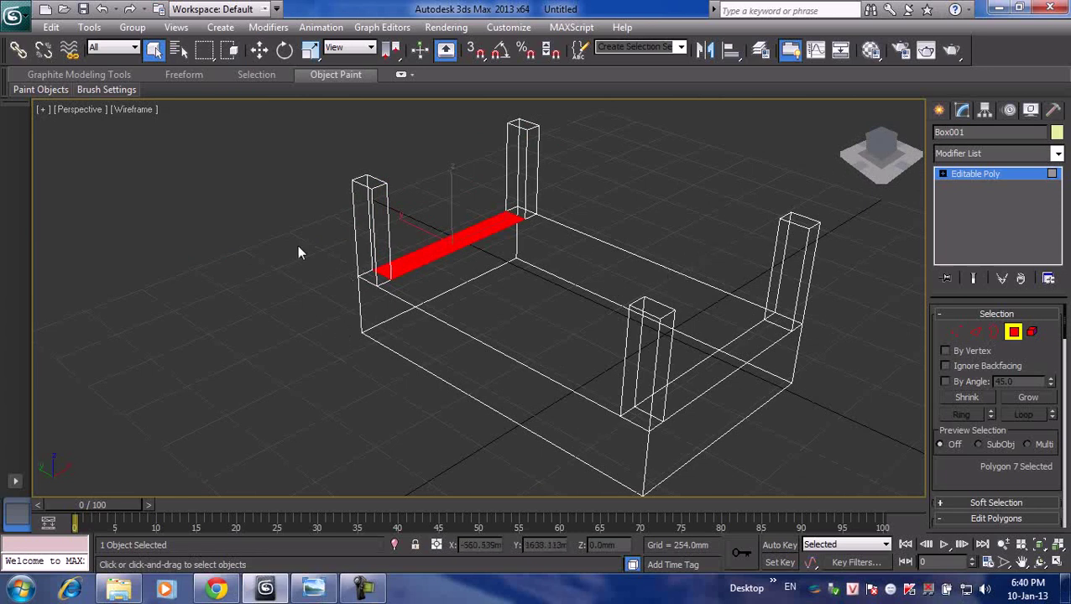
{"action": "scroll", "coordinate": [294, 230], "scroll_direction": "down", "scroll_amount": 2}
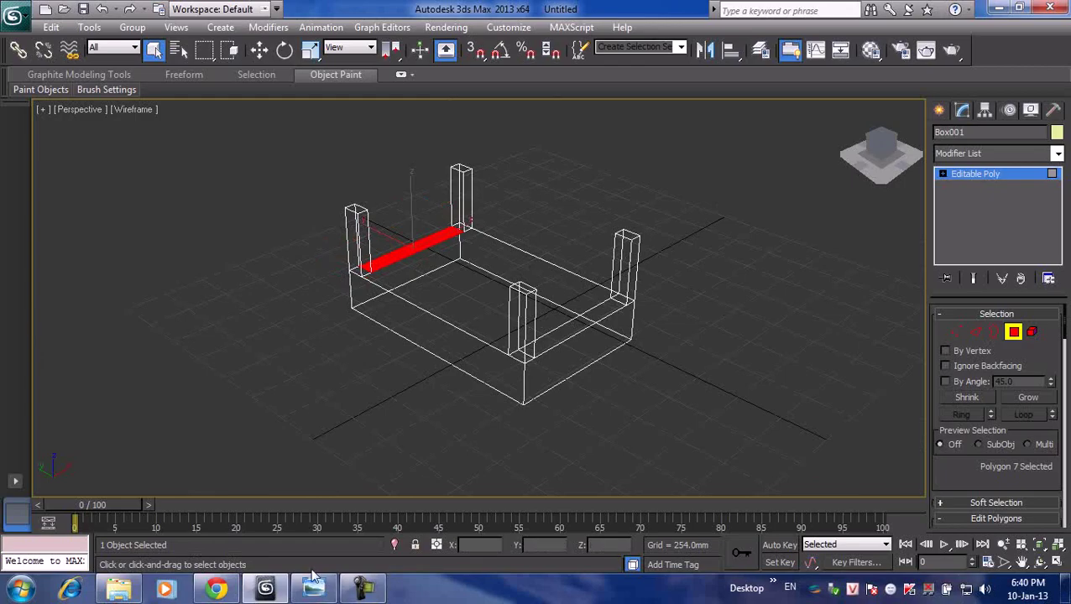
{"action": "left_click", "coordinate": [334, 586]}
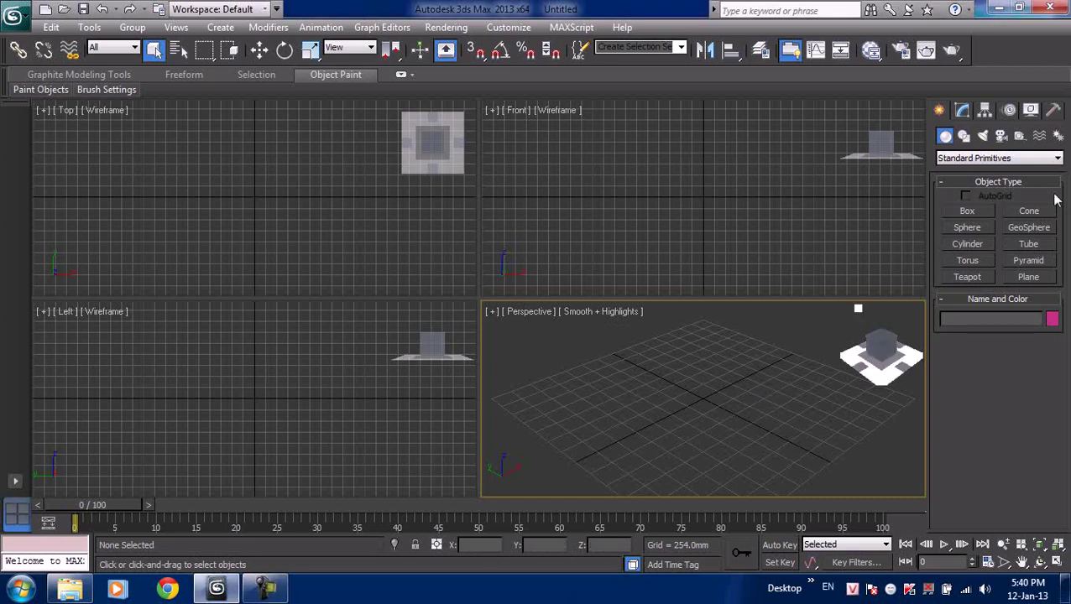
- Maximize the Perspective viewport and start a Line from Shapes > Splines
{"action": "left_click", "coordinate": [971, 160]}
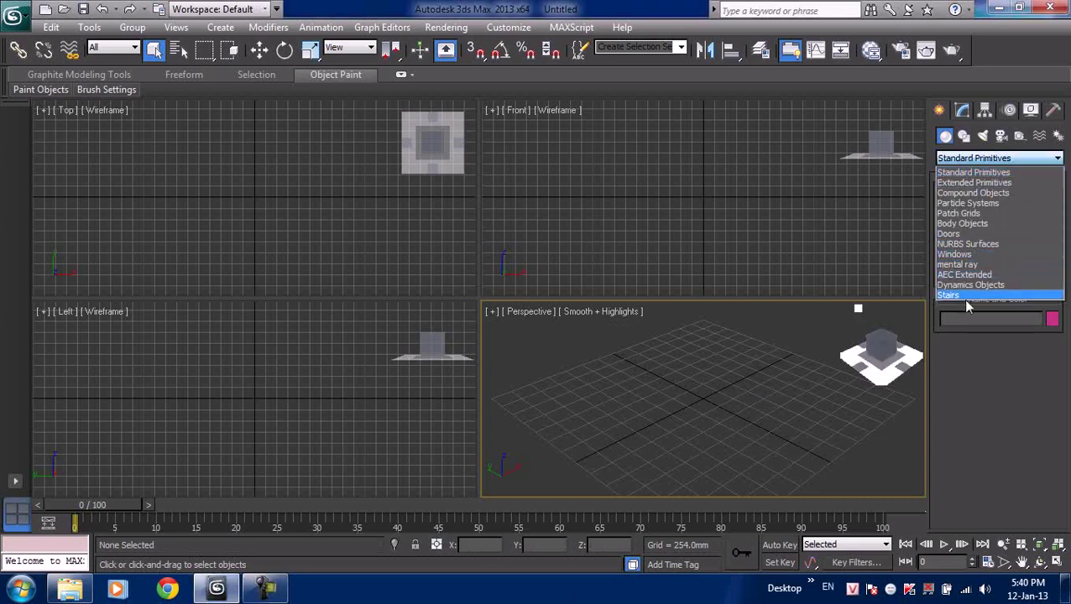
{"action": "left_click", "coordinate": [752, 351]}
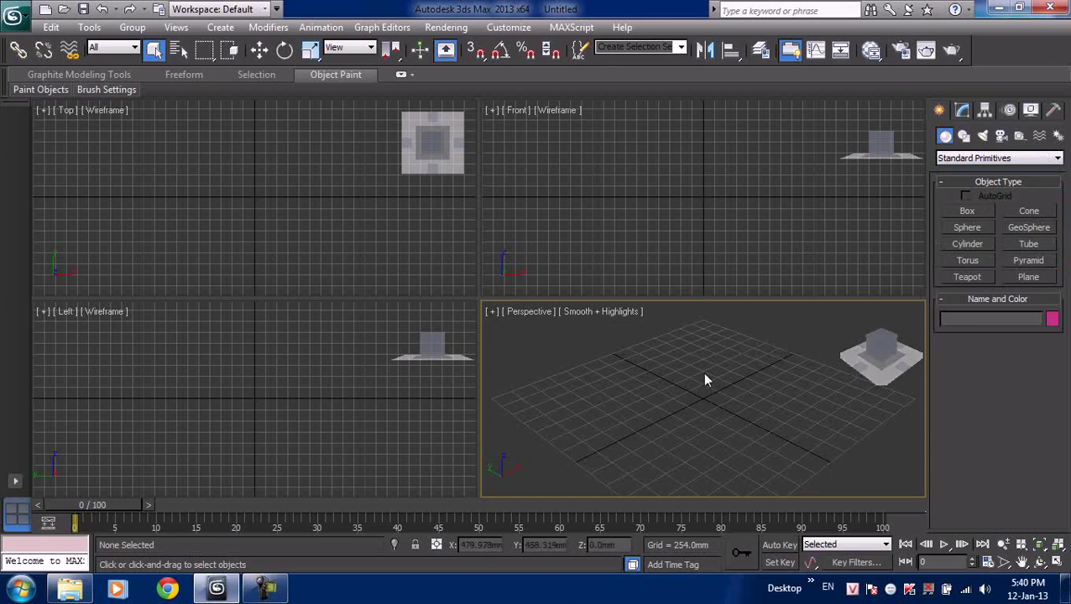
{"action": "key", "text": "alt+w"}
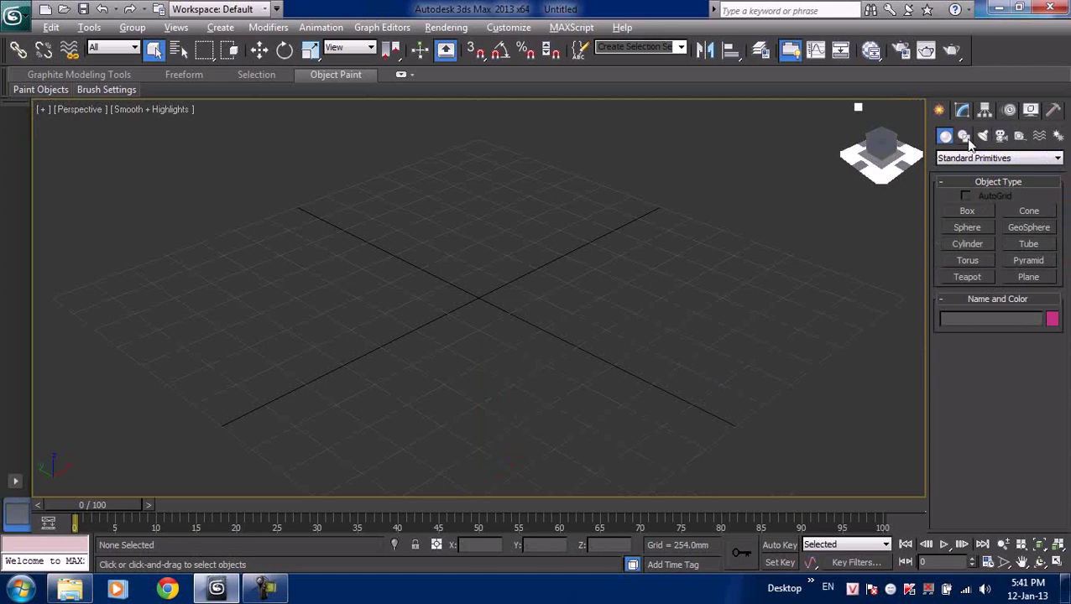
{"action": "left_click", "coordinate": [964, 136]}
{"action": "left_click", "coordinate": [951, 158]}
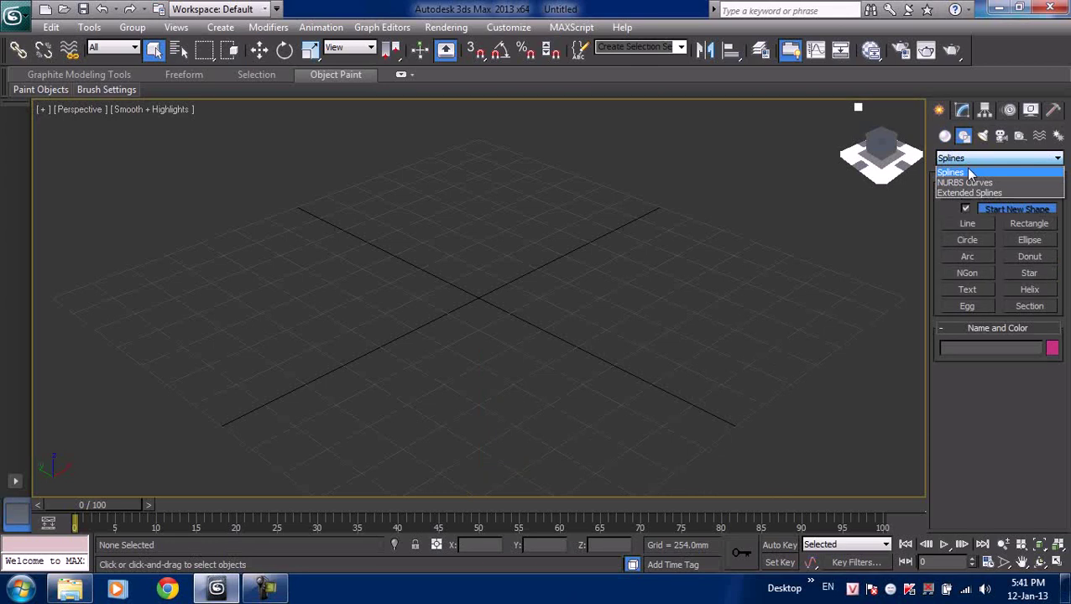
{"action": "left_click", "coordinate": [969, 172]}
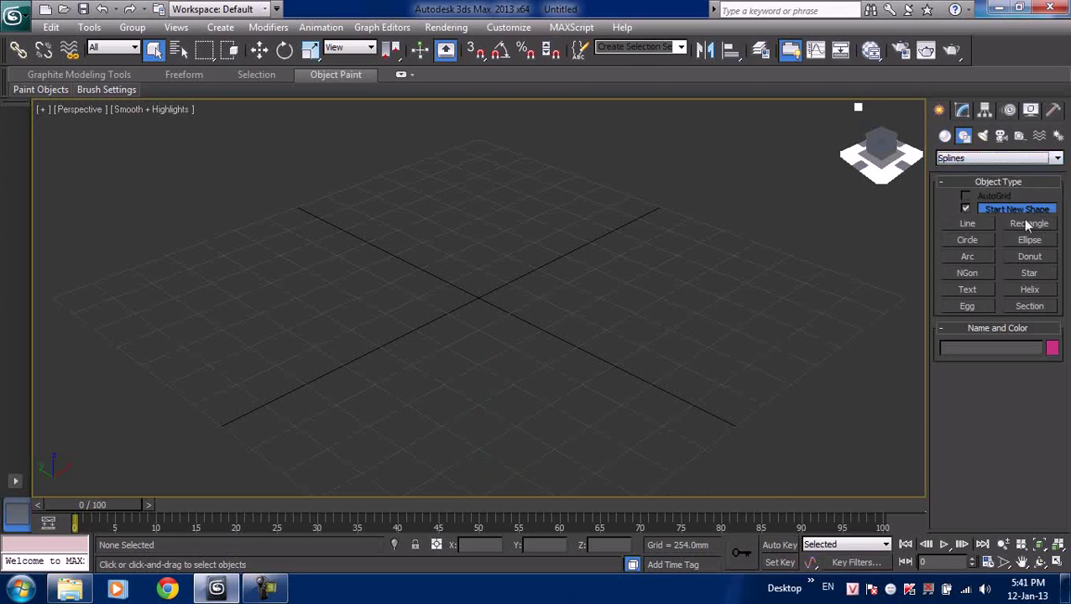
{"action": "left_click", "coordinate": [980, 224]}
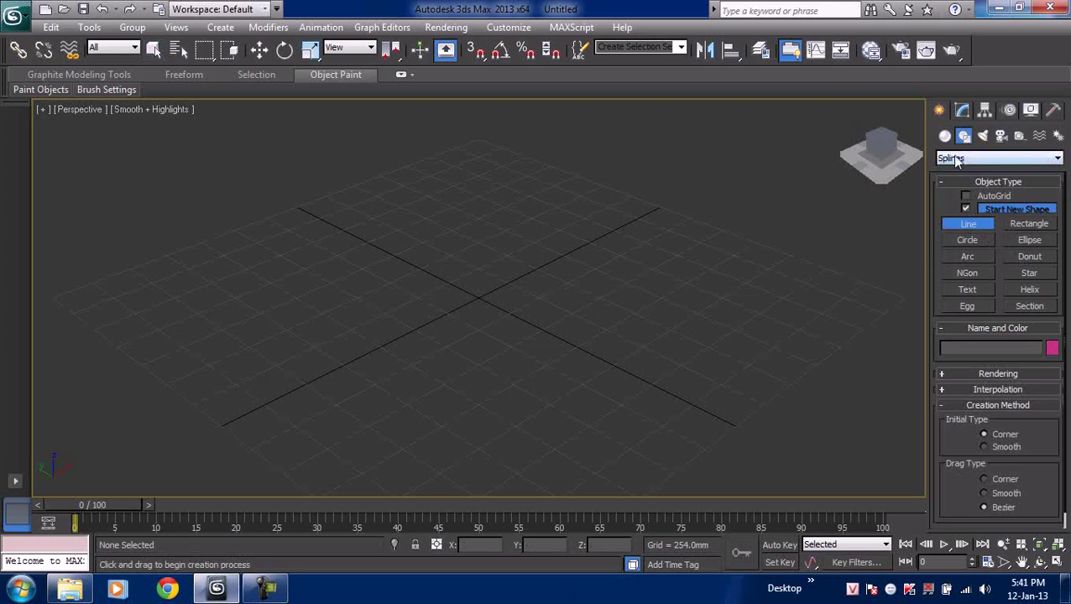
- Draw Line001 with Bezier-dragged points curving toward the lower right, then finish it
{"action": "left_click", "coordinate": [278, 384]}
{"action": "mouse_move", "coordinate": [462, 273]}
{"action": "left_mouse_down"}
{"action": "mouse_move", "coordinate": [483, 245]}
{"action": "mouse_move", "coordinate": [500, 249]}
{"action": "left_mouse_up"}
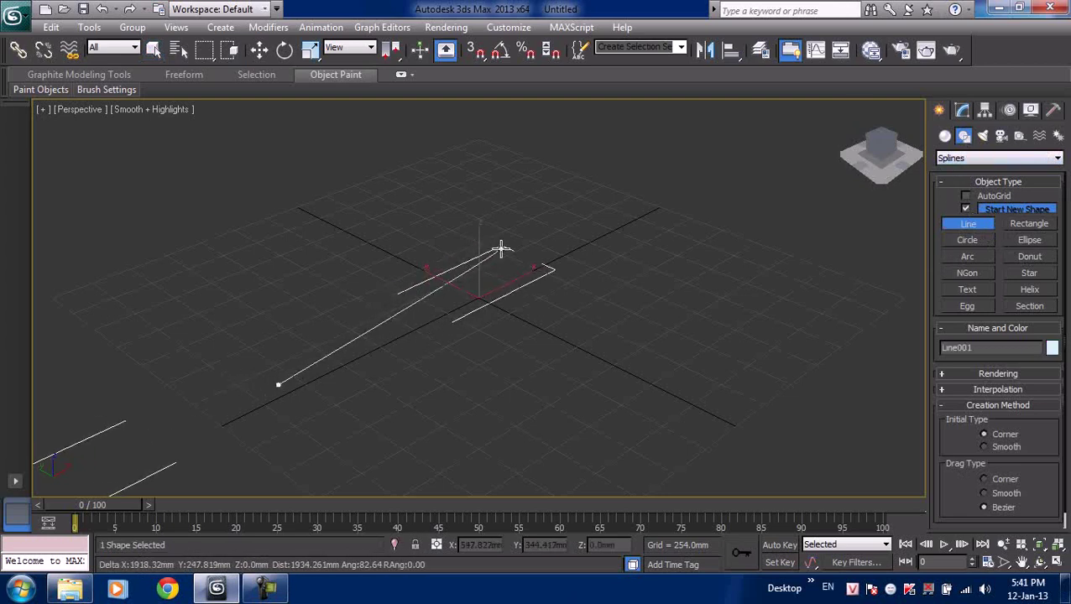
{"action": "left_click", "coordinate": [500, 248]}
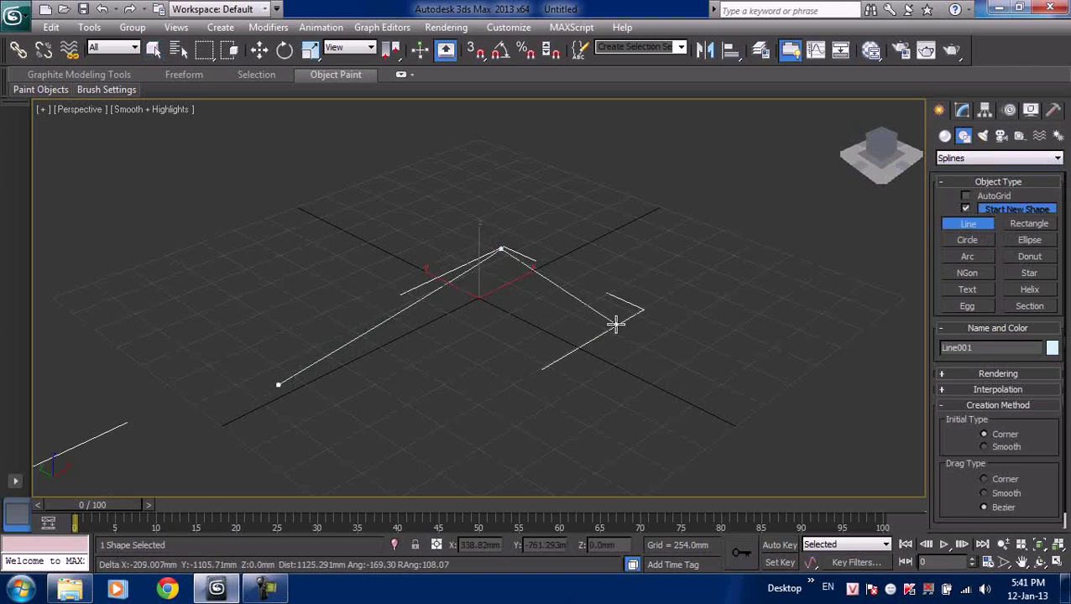
{"action": "mouse_move", "coordinate": [615, 323]}
{"action": "left_mouse_down"}
{"action": "mouse_move", "coordinate": [710, 318]}
{"action": "mouse_move", "coordinate": [755, 274]}
{"action": "mouse_move", "coordinate": [769, 284]}
{"action": "mouse_move", "coordinate": [740, 344]}
{"action": "mouse_move", "coordinate": [617, 411]}
{"action": "mouse_move", "coordinate": [675, 417]}
{"action": "mouse_move", "coordinate": [770, 392]}
{"action": "mouse_move", "coordinate": [781, 446]}
{"action": "mouse_move", "coordinate": [759, 488]}
{"action": "mouse_move", "coordinate": [789, 485]}
{"action": "left_mouse_up"}
{"action": "right_click", "coordinate": [804, 477]}
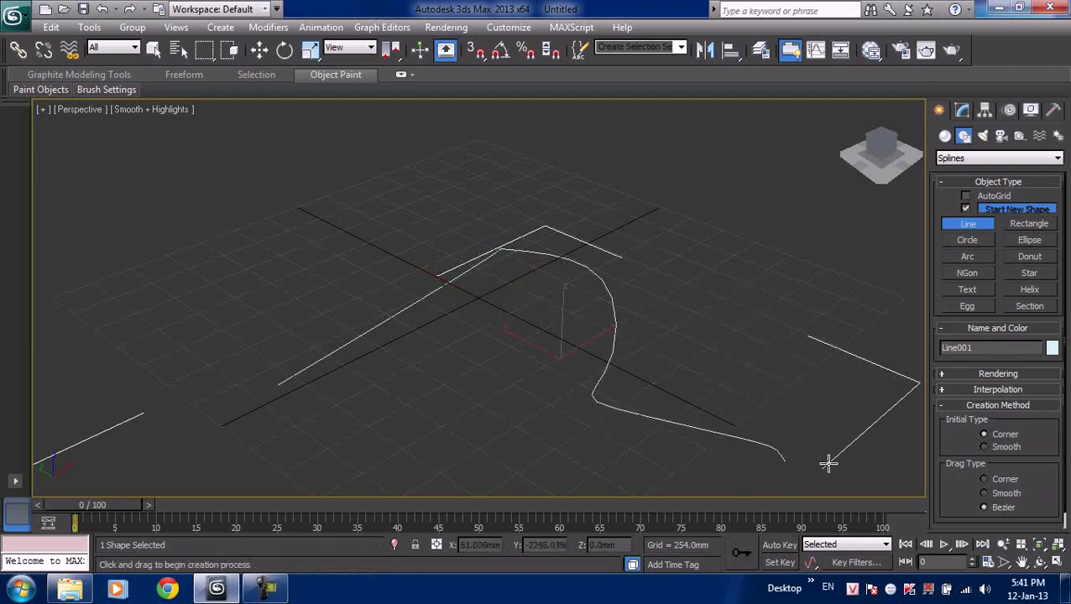
{"action": "scroll", "coordinate": [973, 443], "scroll_direction": "down", "scroll_amount": 1}
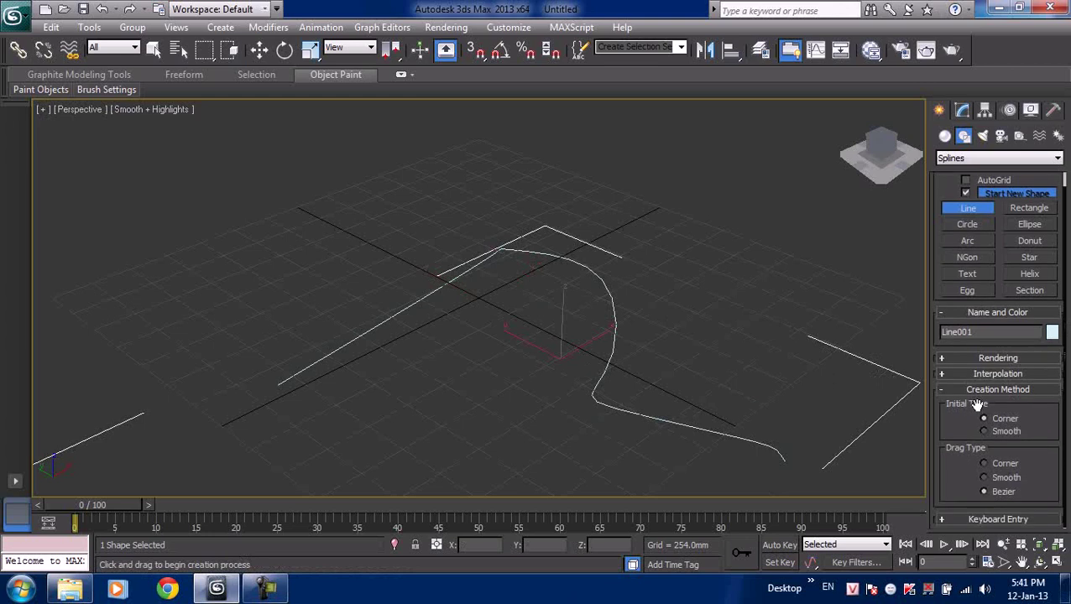
- In Line001's Rendering rollout, toggle Enable In Renderer and Enable In Viewport, leaving both off
{"action": "left_click", "coordinate": [966, 357]}
{"action": "left_click", "coordinate": [971, 272]}
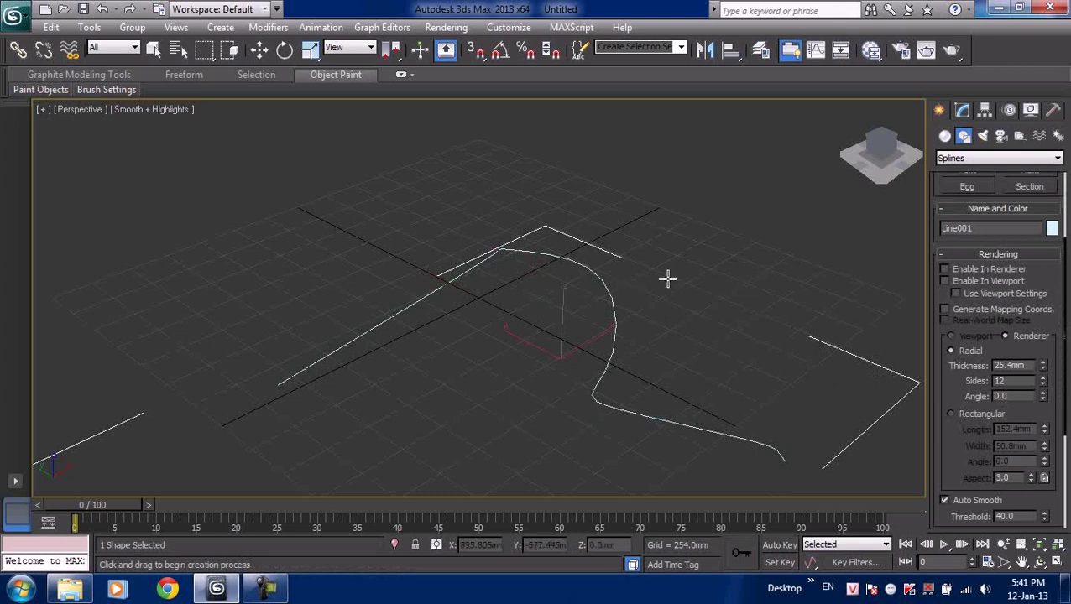
{"action": "left_click", "coordinate": [982, 271]}
{"action": "left_click", "coordinate": [943, 281]}
{"action": "left_click", "coordinate": [943, 281]}
{"action": "left_click", "coordinate": [983, 282]}
{"action": "left_click", "coordinate": [984, 282]}
{"action": "left_click", "coordinate": [983, 282]}
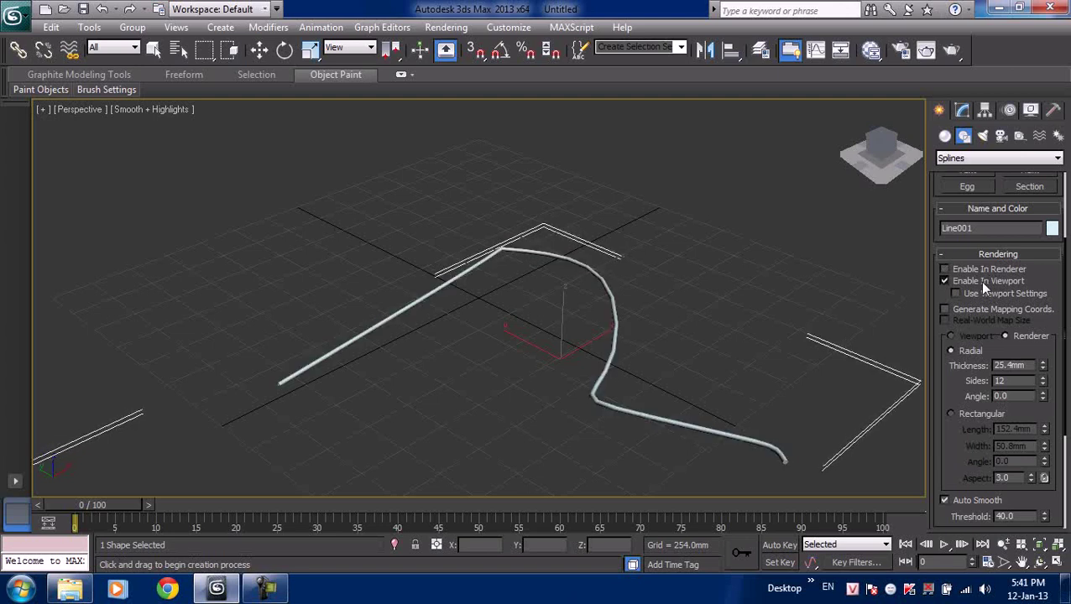
{"action": "left_click", "coordinate": [984, 283]}
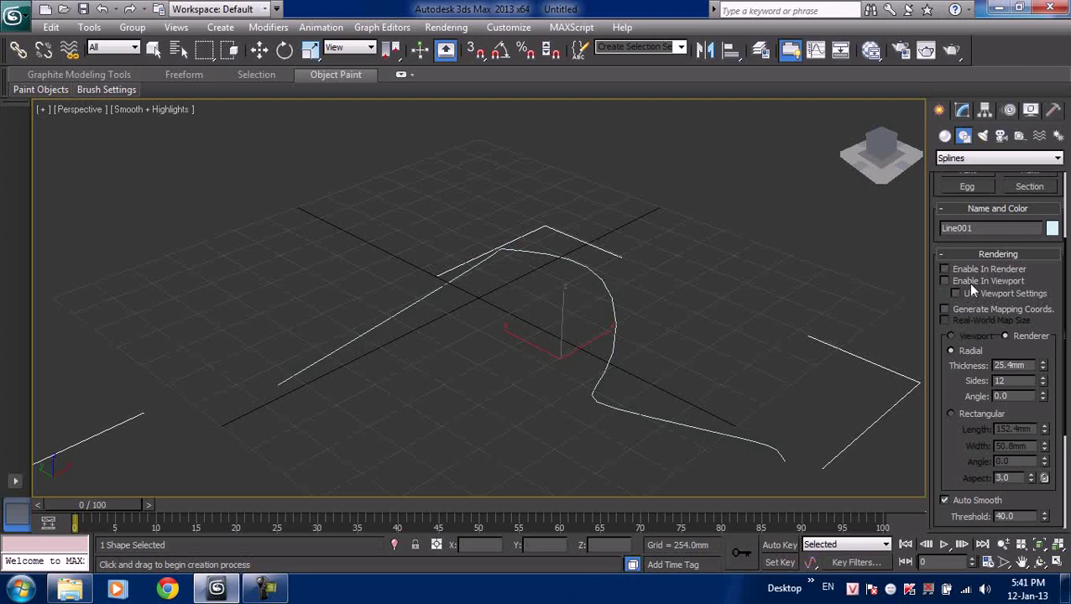
{"action": "left_click", "coordinate": [970, 286]}
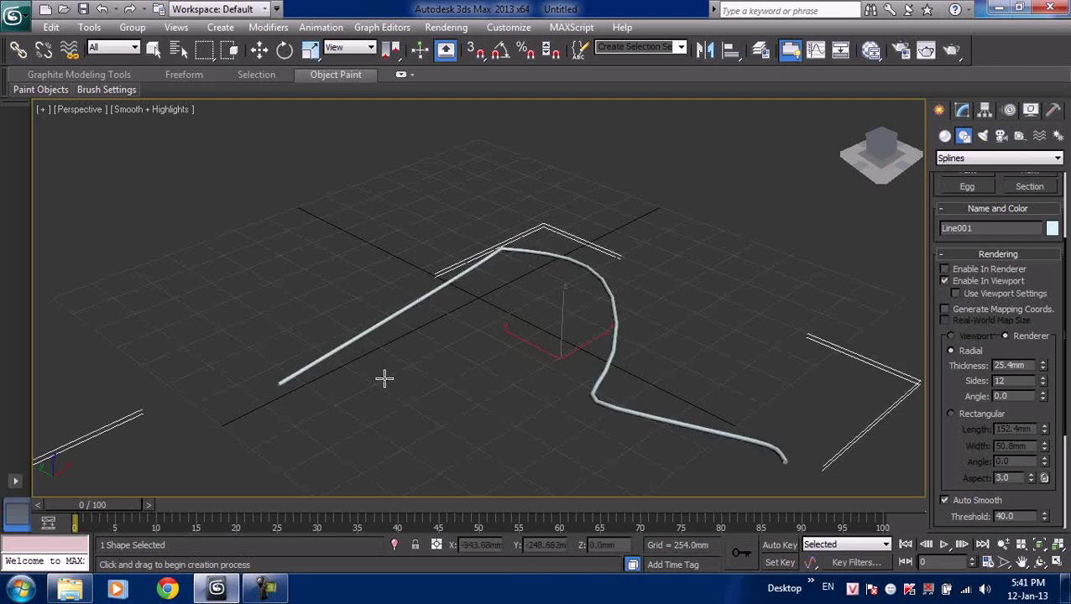
{"action": "left_click", "coordinate": [994, 282]}
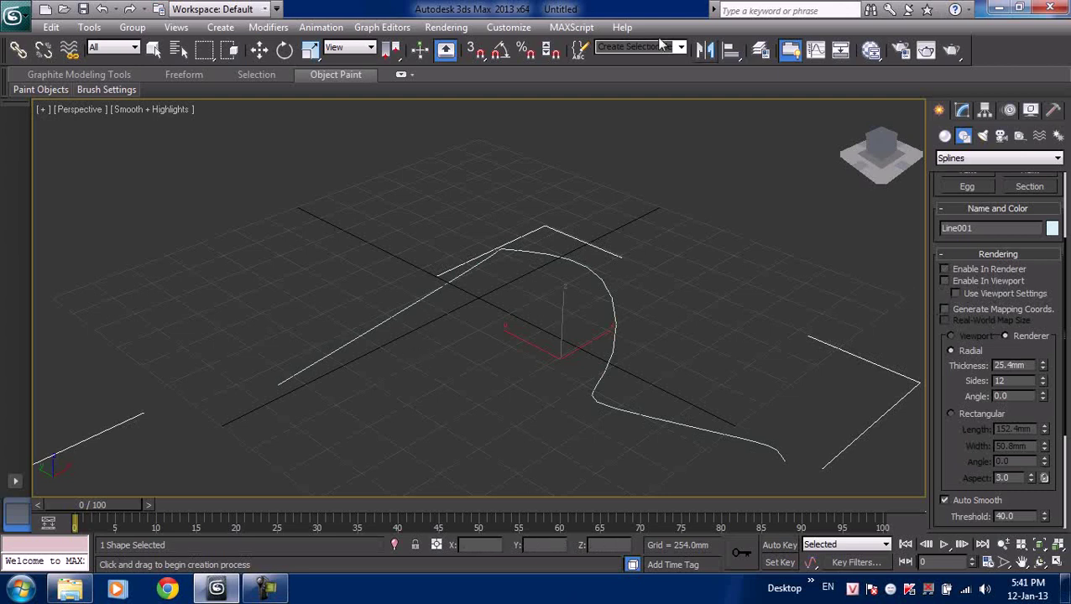
- Render the Perspective view via Rendering > Render, giving an all-black image
{"action": "left_click", "coordinate": [506, 27]}
{"action": "left_click", "coordinate": [447, 30]}
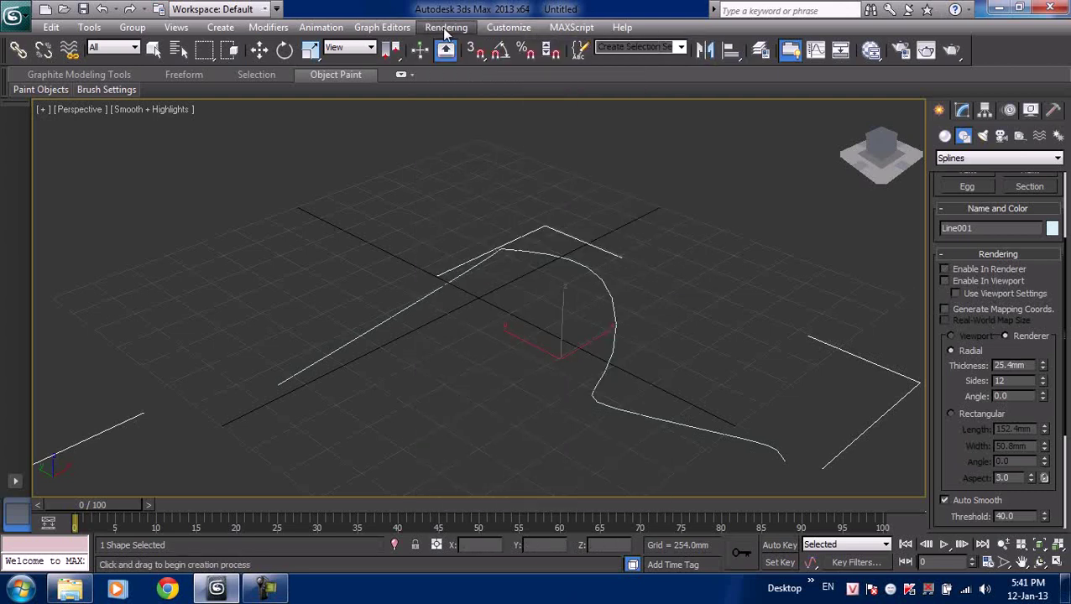
{"action": "left_click", "coordinate": [460, 32]}
{"action": "left_click", "coordinate": [457, 44]}
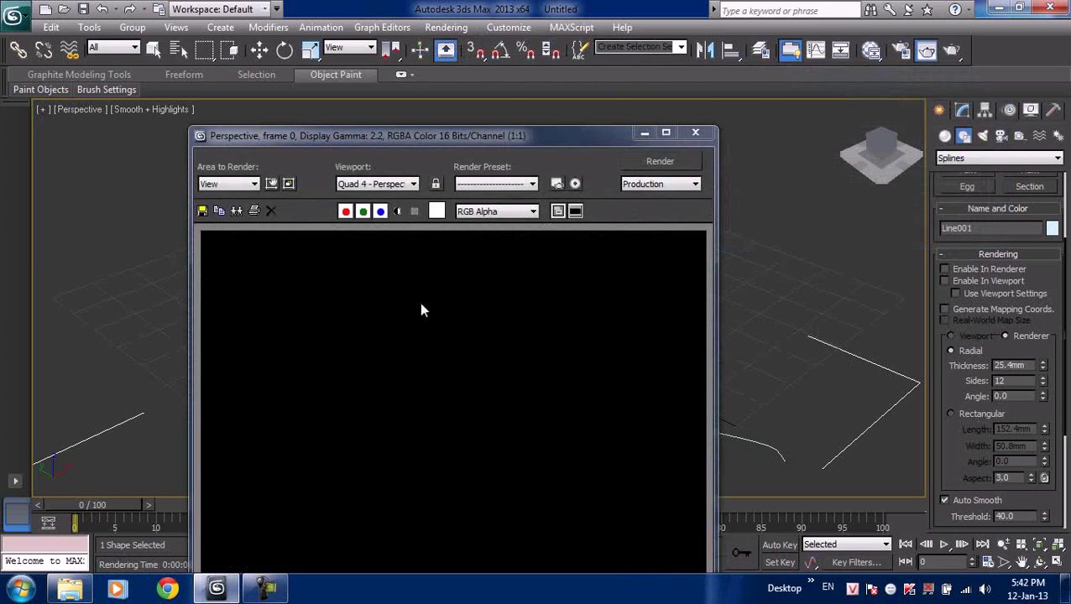
- Enable Line001 in the renderer, re-render it as a white tube on black, and close the render
{"action": "left_click_drag", "start_coordinate": [501, 141], "coordinate": [530, 3]}
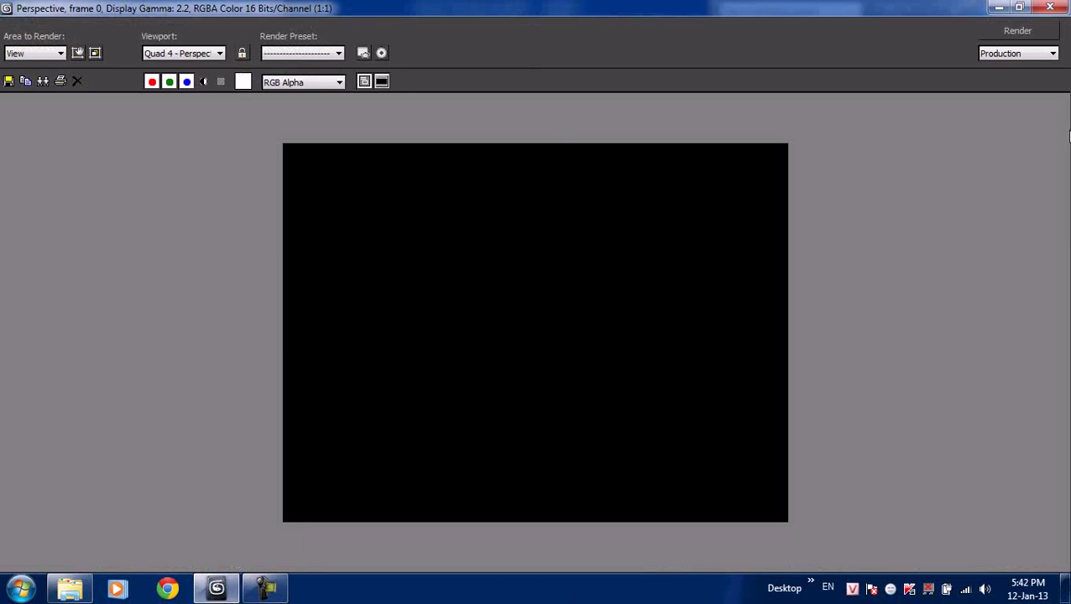
{"action": "left_click", "coordinate": [1053, 6]}
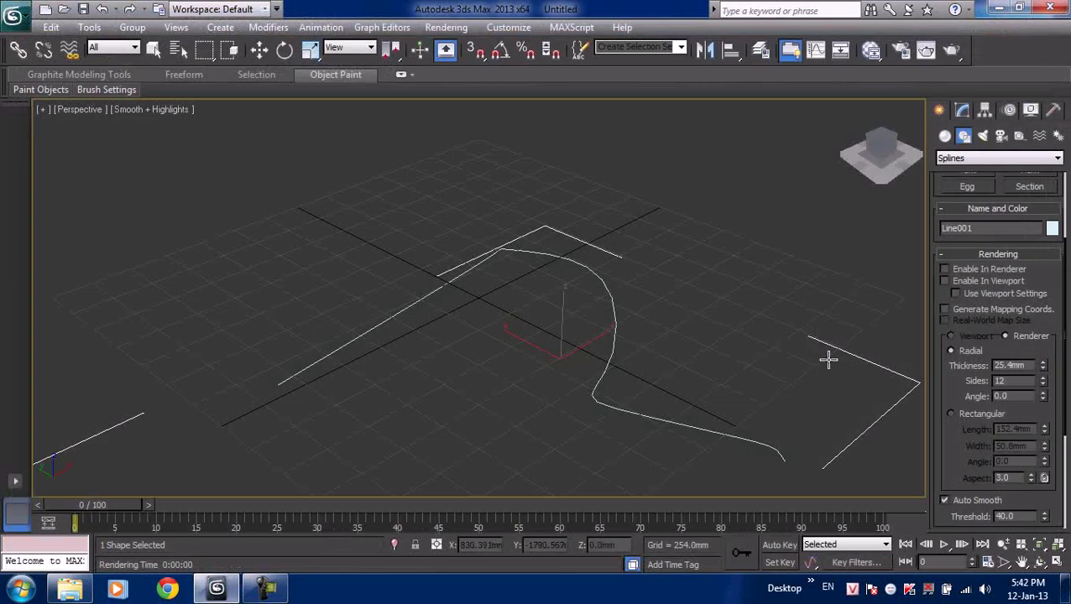
{"action": "left_click", "coordinate": [942, 268]}
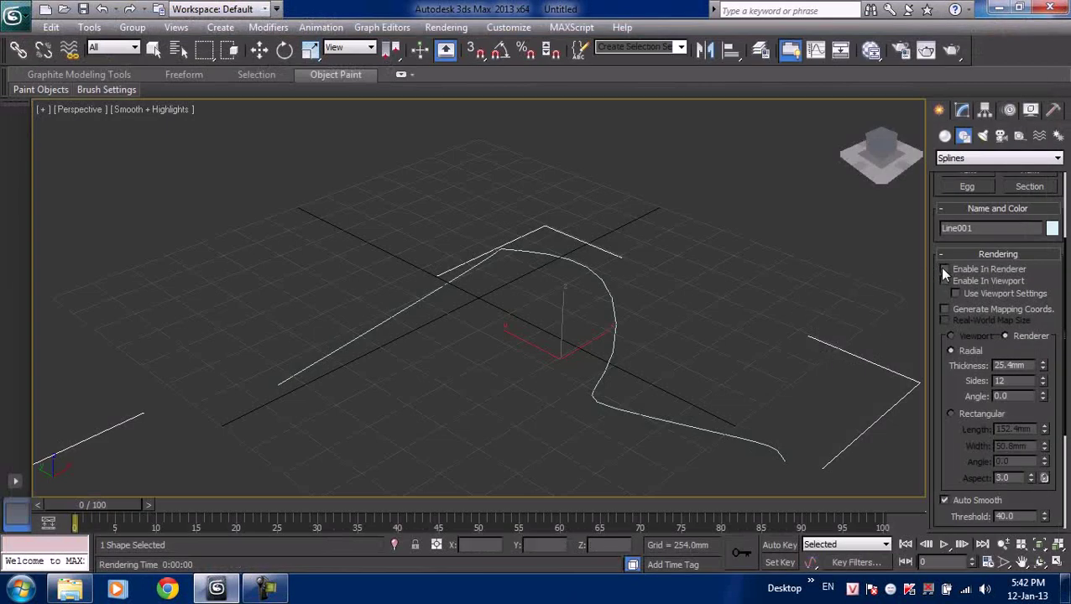
{"action": "left_click", "coordinate": [446, 27]}
{"action": "left_click", "coordinate": [453, 45]}
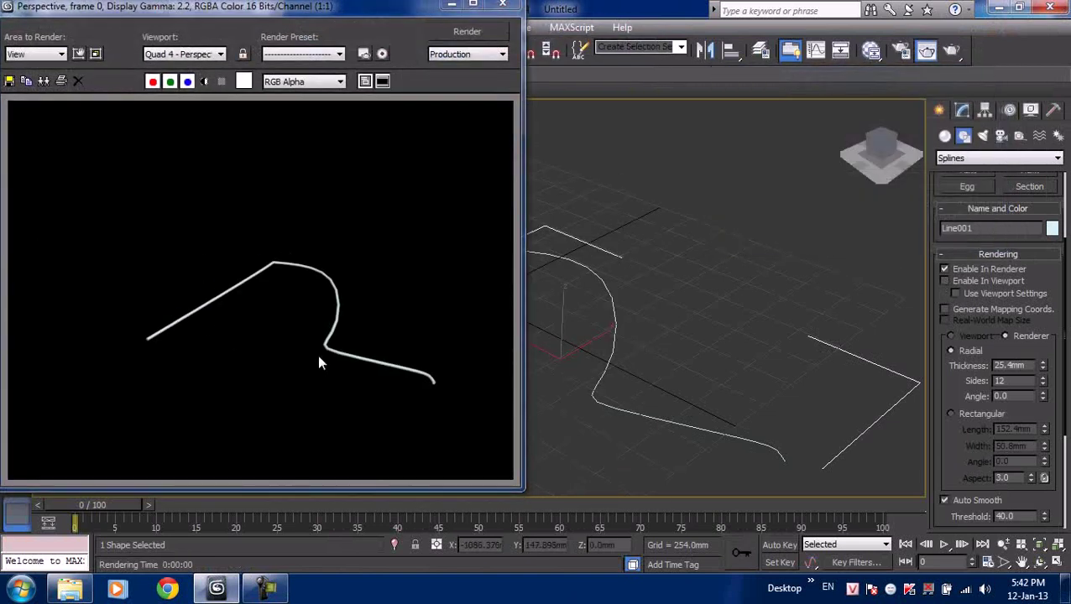
{"action": "left_click", "coordinate": [504, 5]}
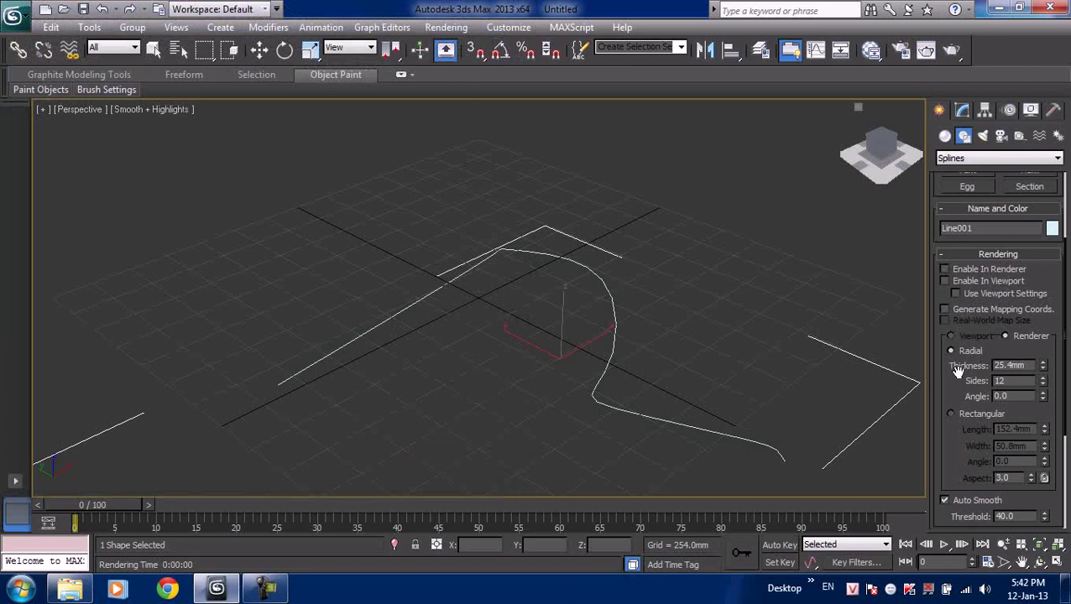
- Reduce render thickness to 21.082mm and draw a closed five-point loop right of centre
{"action": "scroll", "coordinate": [958, 372], "scroll_direction": "down", "scroll_amount": 3}
{"action": "left_click_drag", "start_coordinate": [1043, 302], "coordinate": [1043, 319]}
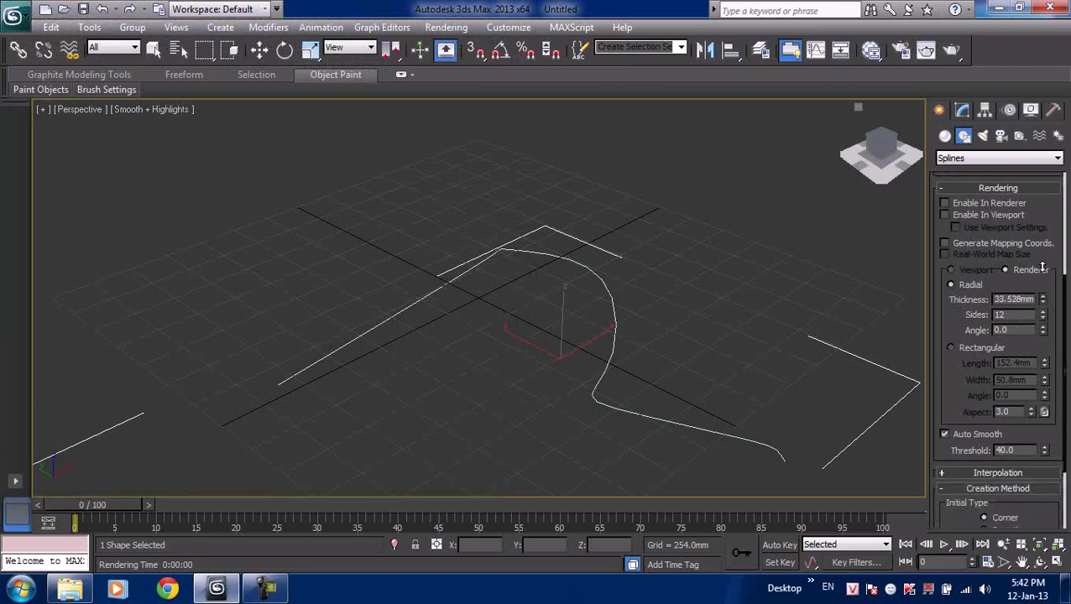
{"action": "left_click", "coordinate": [705, 320]}
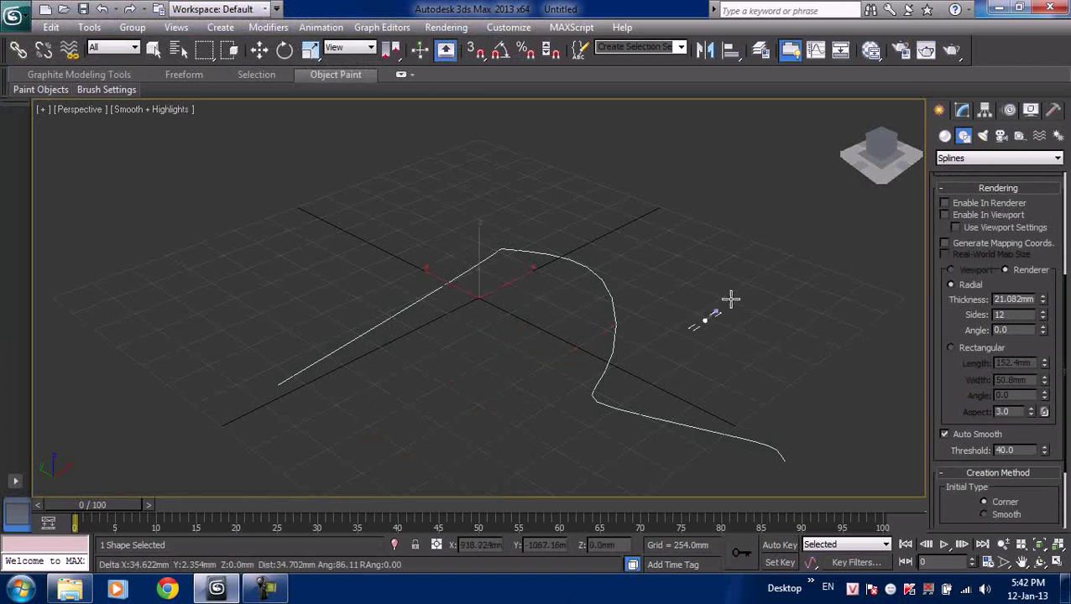
{"action": "left_click", "coordinate": [794, 258]}
{"action": "left_click", "coordinate": [706, 206]}
{"action": "left_click", "coordinate": [626, 152]}
{"action": "left_click", "coordinate": [555, 171]}
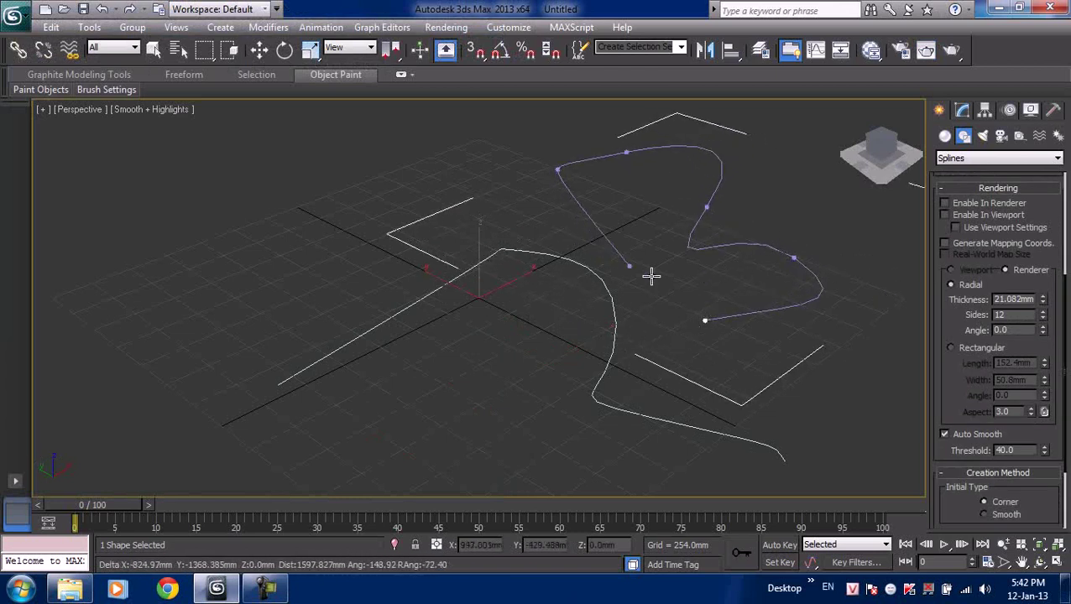
{"action": "left_click", "coordinate": [705, 320]}
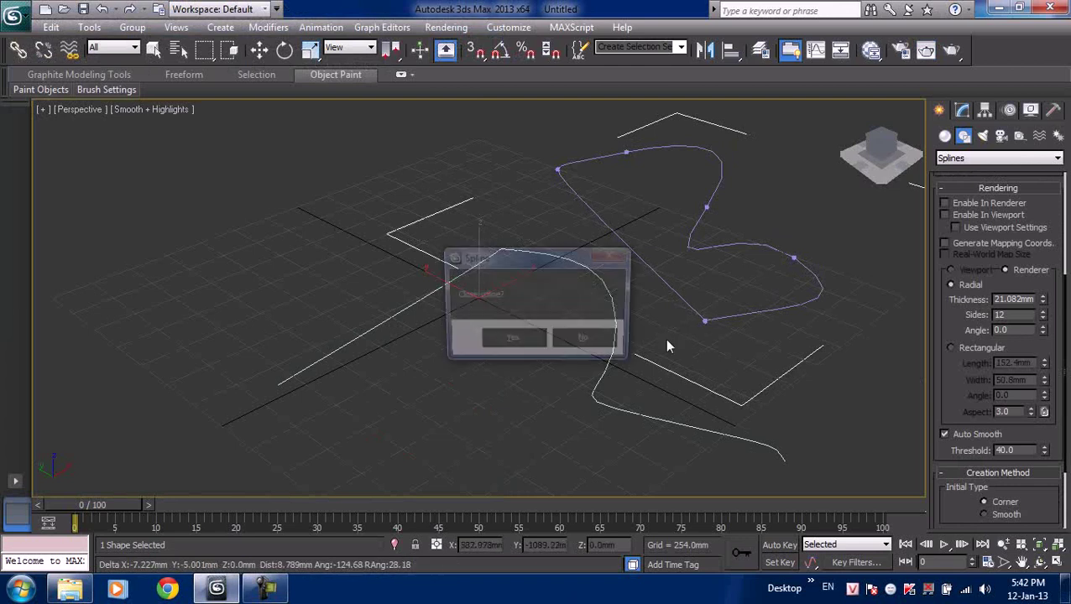
{"action": "left_click", "coordinate": [511, 342]}
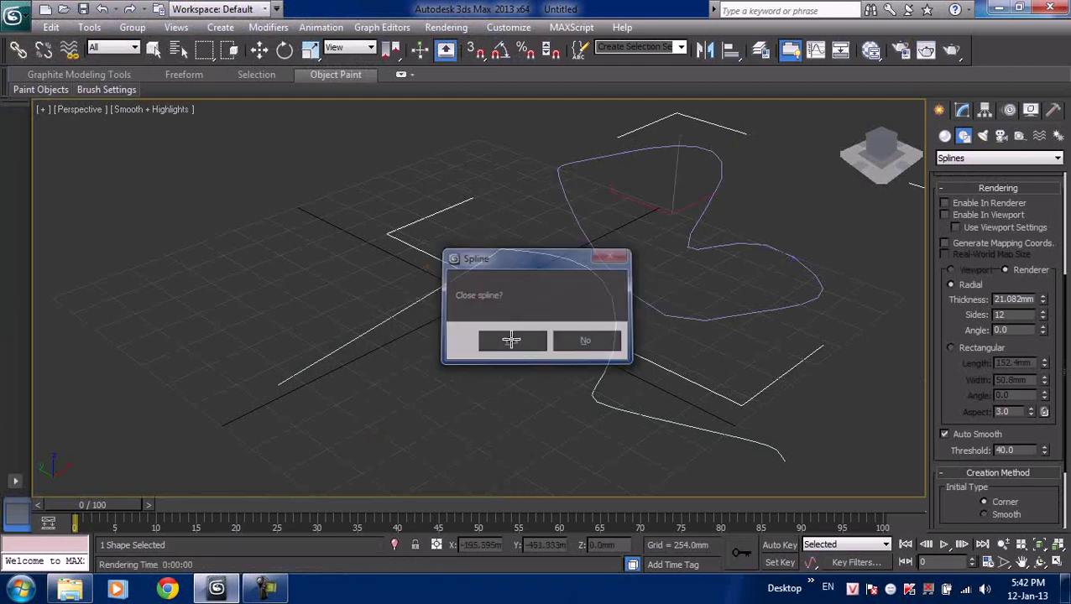
{"action": "mouse_move", "coordinate": [662, 282]}
{"action": "middle_mouse_down", "text": "alt"}
{"action": "mouse_move", "coordinate": [538, 272]}
{"action": "mouse_move", "coordinate": [523, 281]}
{"action": "middle_mouse_up", "text": "alt"}
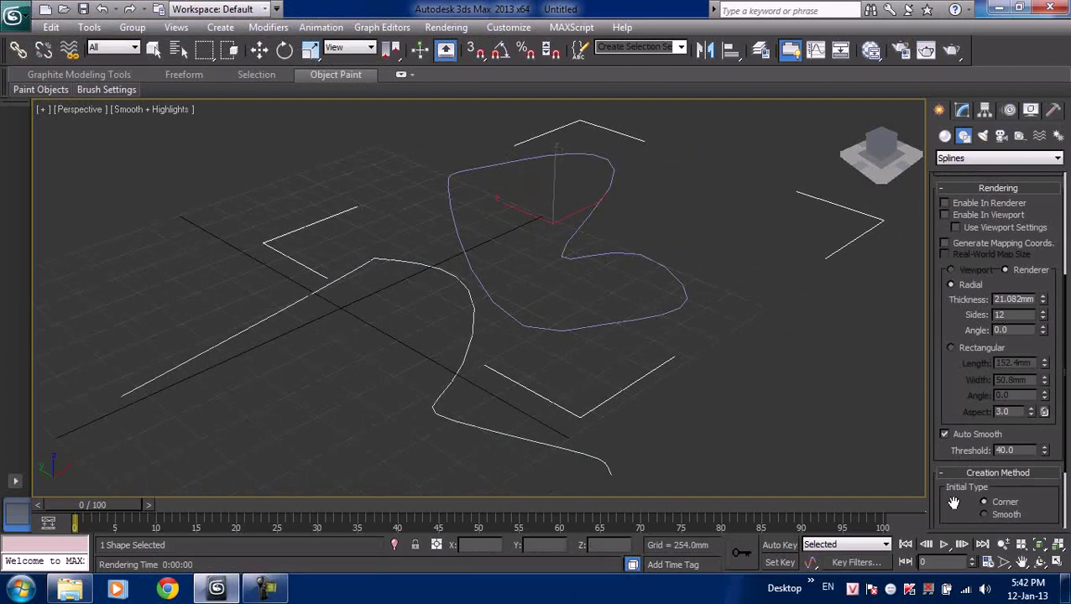
{"action": "scroll", "coordinate": [949, 420], "scroll_direction": "down", "scroll_amount": 3}
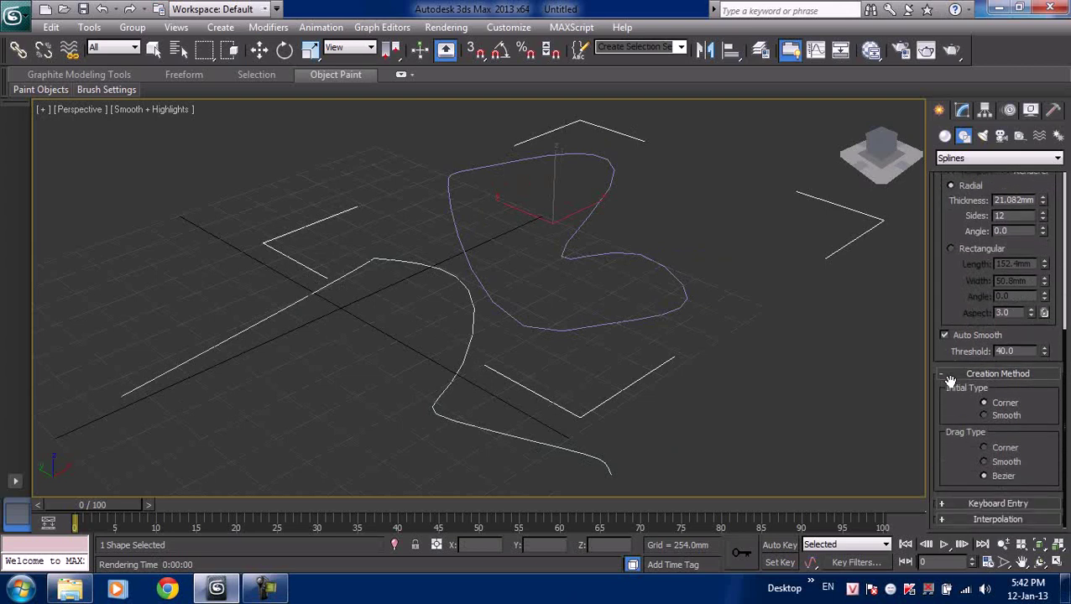
- Set Initial Type to Smooth and draw a closed three-point loop left of centre
{"action": "left_click", "coordinate": [986, 416]}
{"action": "left_click", "coordinate": [328, 359]}
{"action": "left_click", "coordinate": [245, 254]}
{"action": "left_click", "coordinate": [333, 200]}
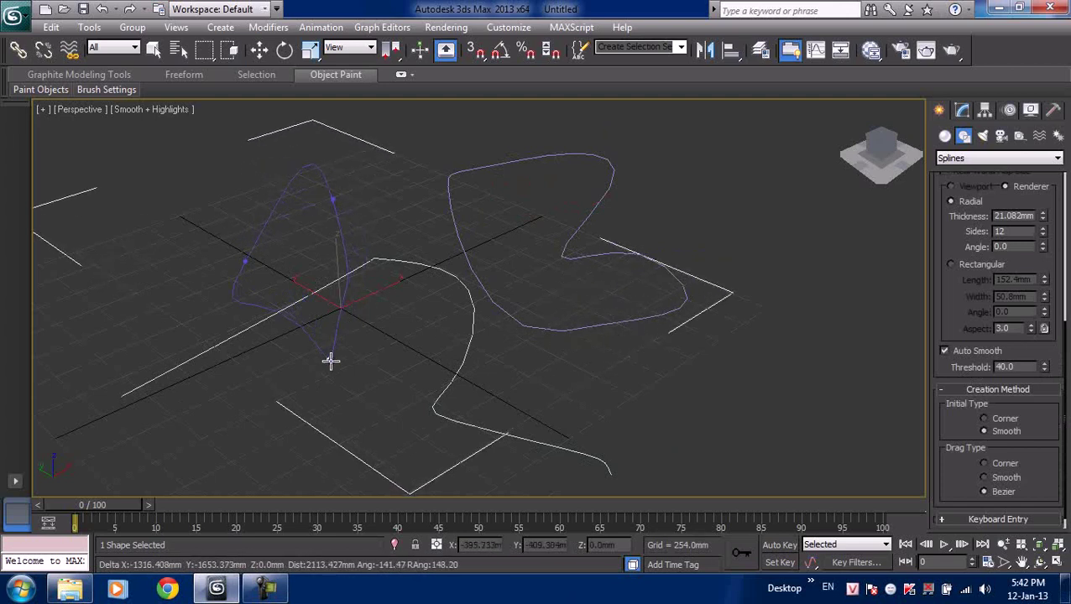
{"action": "left_click", "coordinate": [330, 359]}
{"action": "left_click", "coordinate": [508, 341]}
- Finish Line003 and enter Vertex sub-object mode in the Modify panel
{"action": "right_click", "coordinate": [345, 297]}
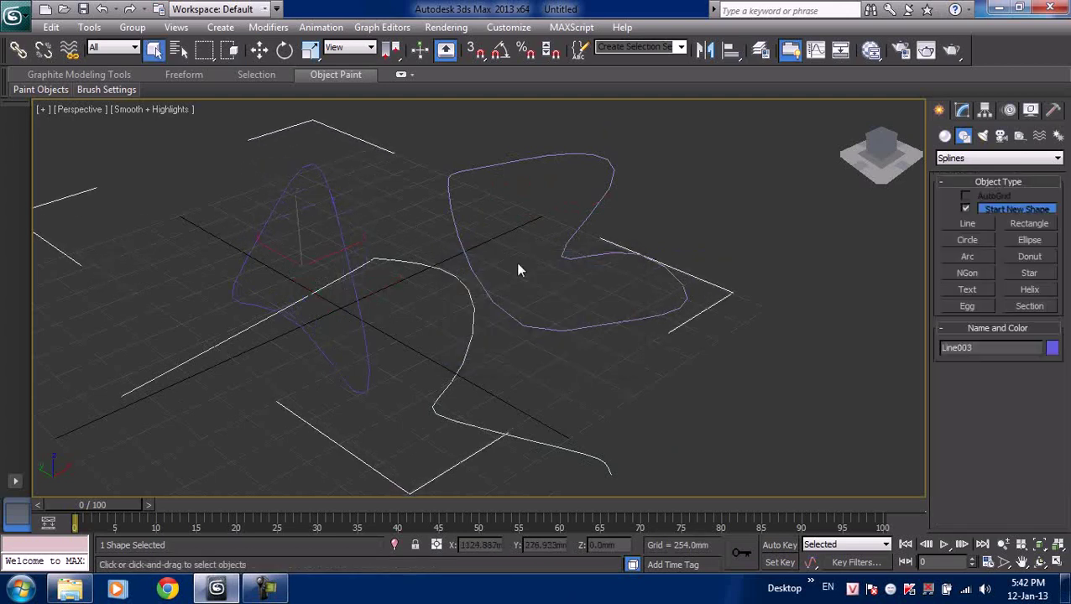
{"action": "left_click", "coordinate": [962, 110]}
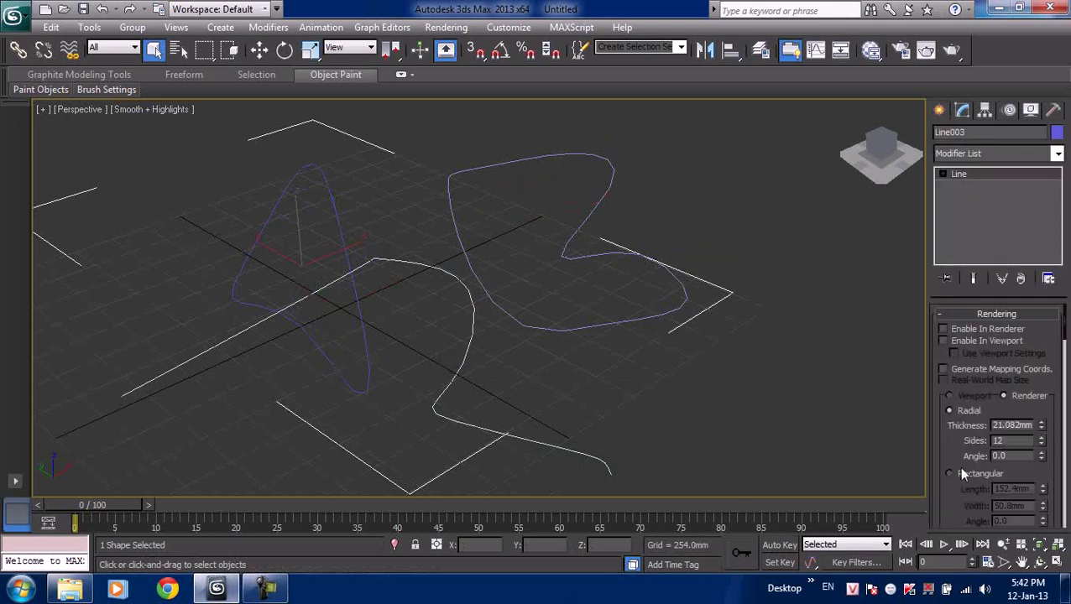
{"action": "left_click_drag", "start_coordinate": [951, 476], "coordinate": [963, 402]}
{"action": "mouse_move", "coordinate": [979, 450]}
{"action": "left_mouse_down"}
{"action": "mouse_move", "coordinate": [955, 407]}
{"action": "mouse_move", "coordinate": [945, 227]}
{"action": "left_mouse_up"}
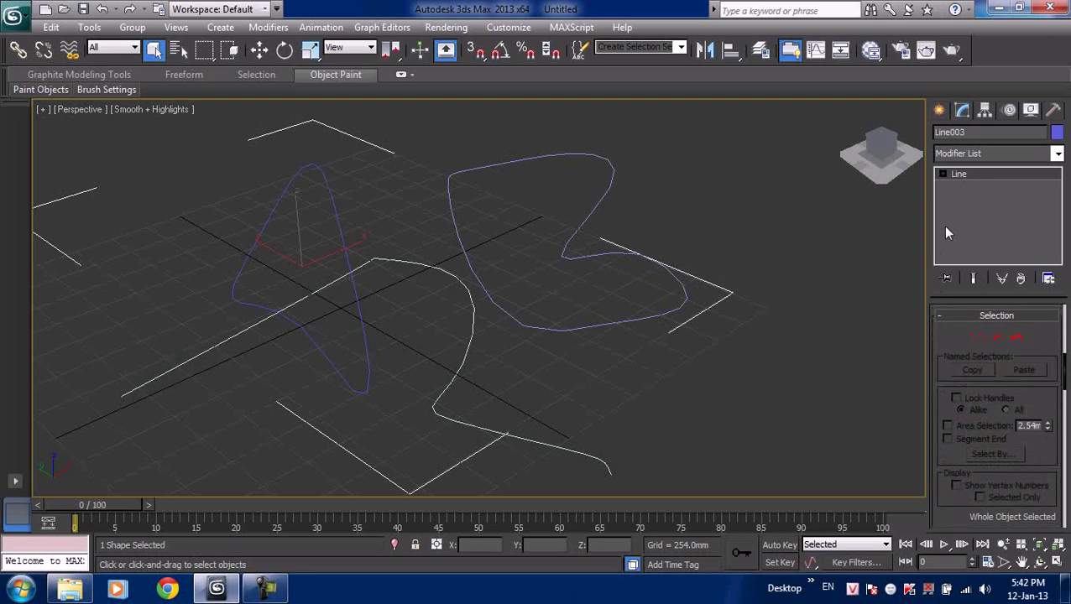
{"action": "left_click", "coordinate": [978, 337]}
- Select the loop's top vertex and apply Make First to it
{"action": "left_click_drag", "start_coordinate": [322, 192], "coordinate": [362, 213]}
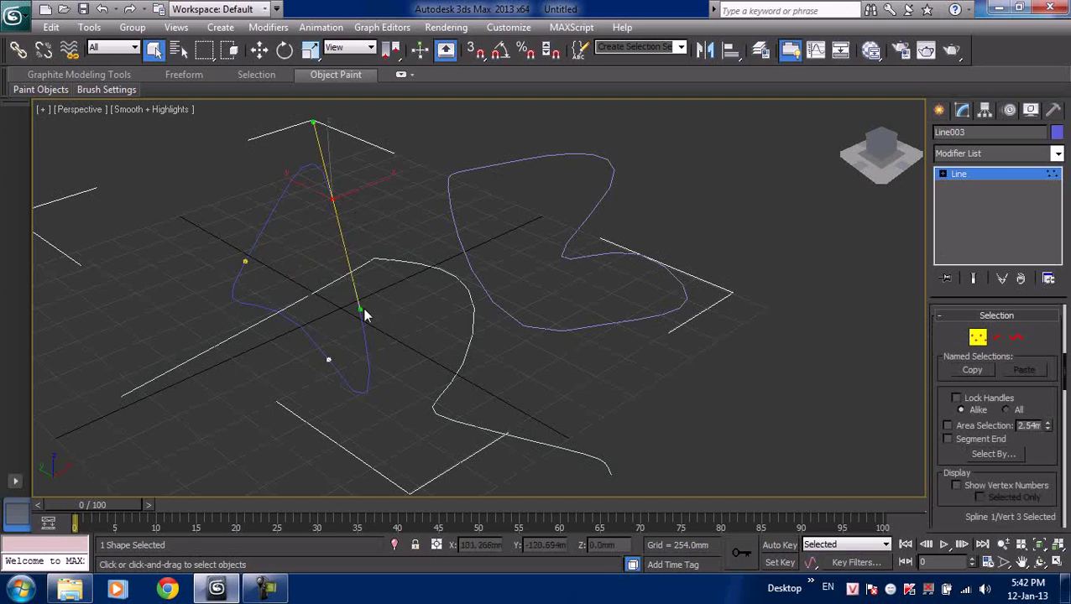
{"action": "mouse_move", "coordinate": [360, 307]}
{"action": "left_mouse_down"}
{"action": "mouse_move", "coordinate": [411, 294]}
{"action": "mouse_move", "coordinate": [389, 306]}
{"action": "left_mouse_up"}
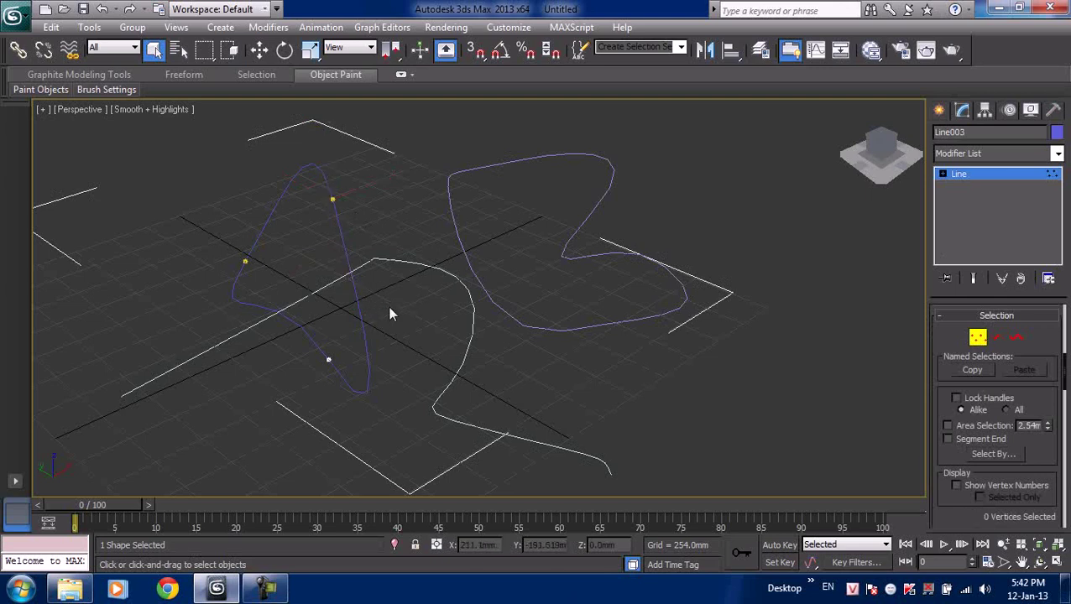
{"action": "left_click", "coordinate": [348, 214]}
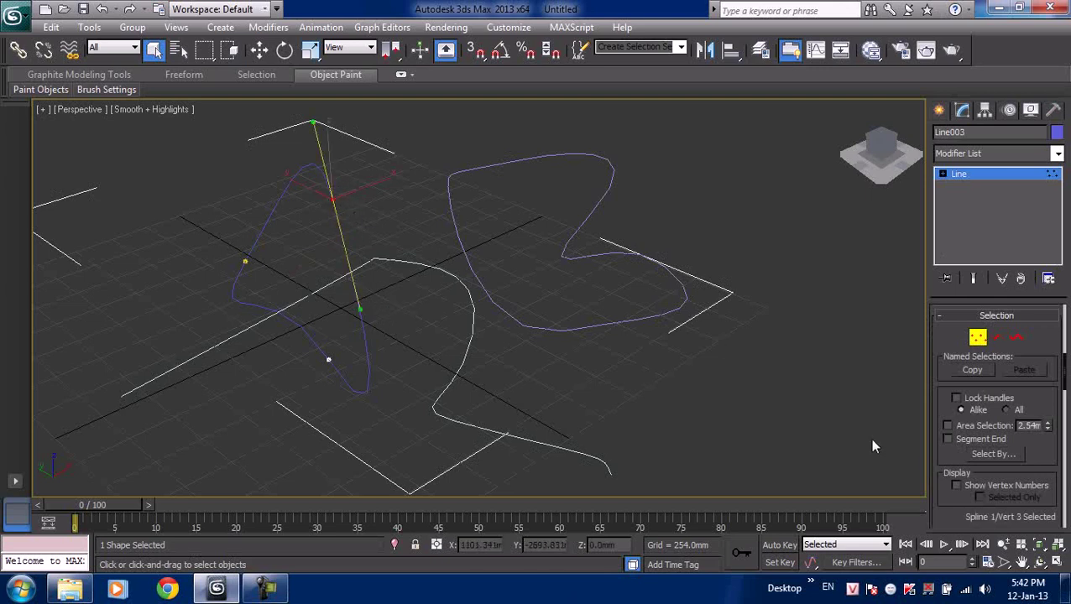
{"action": "scroll", "coordinate": [978, 411], "scroll_direction": "down", "scroll_amount": 5}
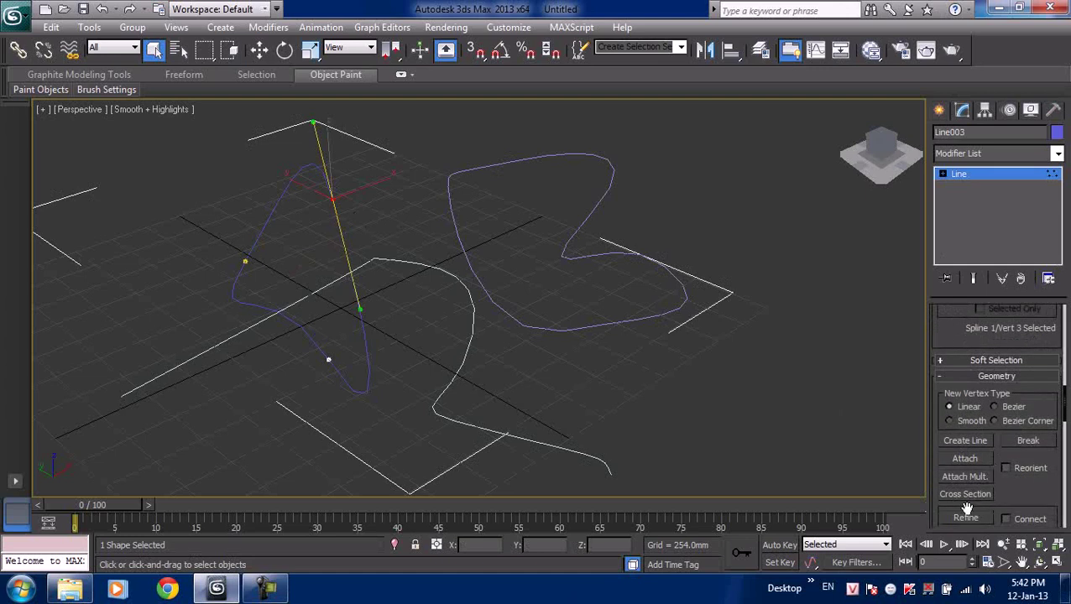
{"action": "left_click_drag", "start_coordinate": [935, 504], "coordinate": [940, 350]}
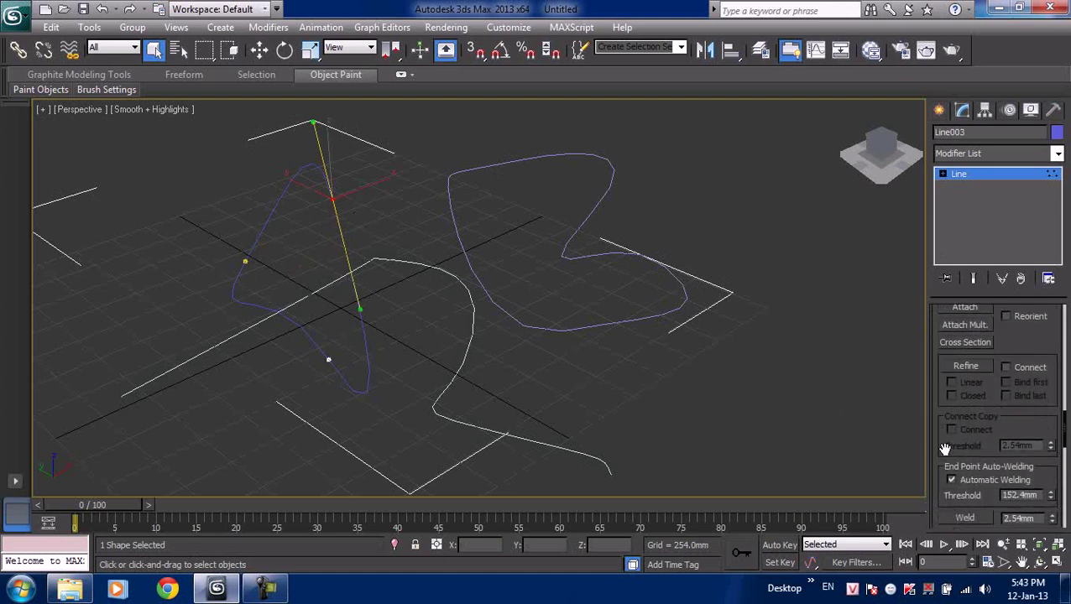
{"action": "left_click_drag", "start_coordinate": [944, 483], "coordinate": [943, 356]}
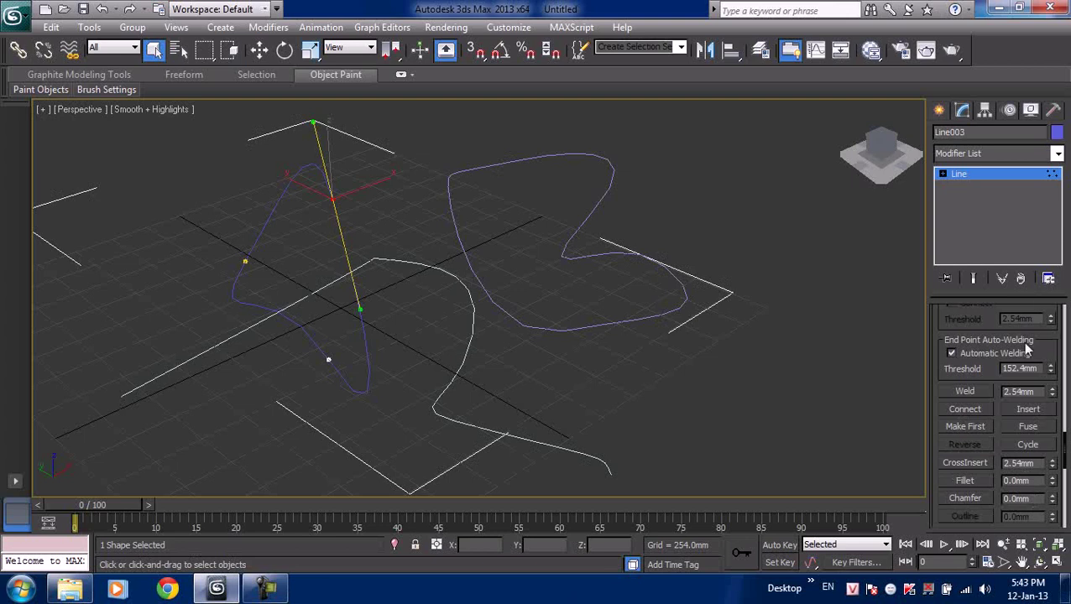
{"action": "left_click", "coordinate": [961, 428]}
- Convert Line003's top vertex to Bezier Corner and switch to Move
{"action": "right_click", "coordinate": [329, 198]}
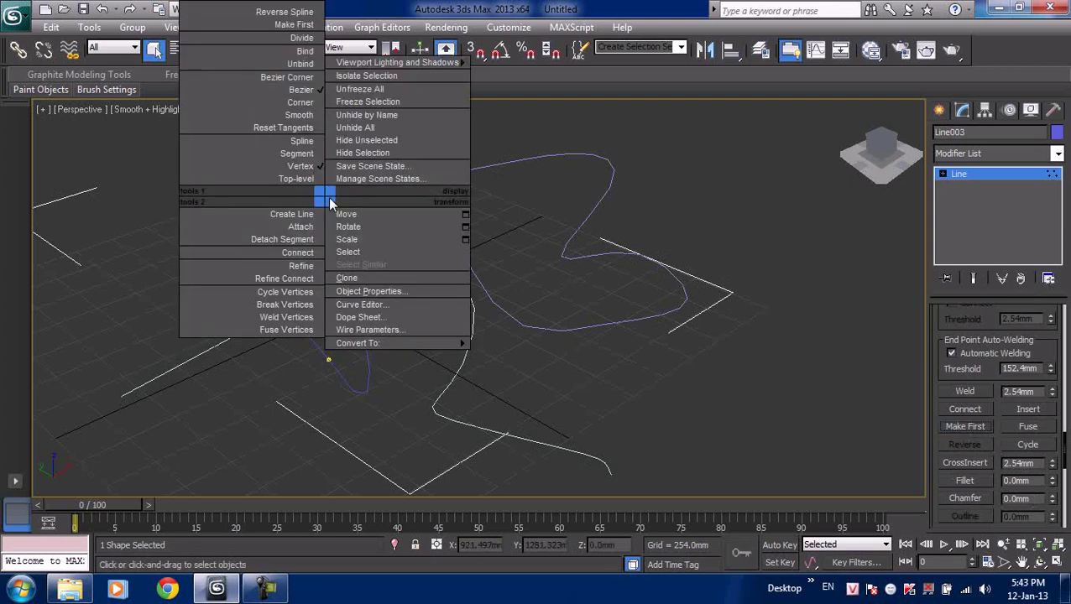
{"action": "left_click", "coordinate": [307, 83]}
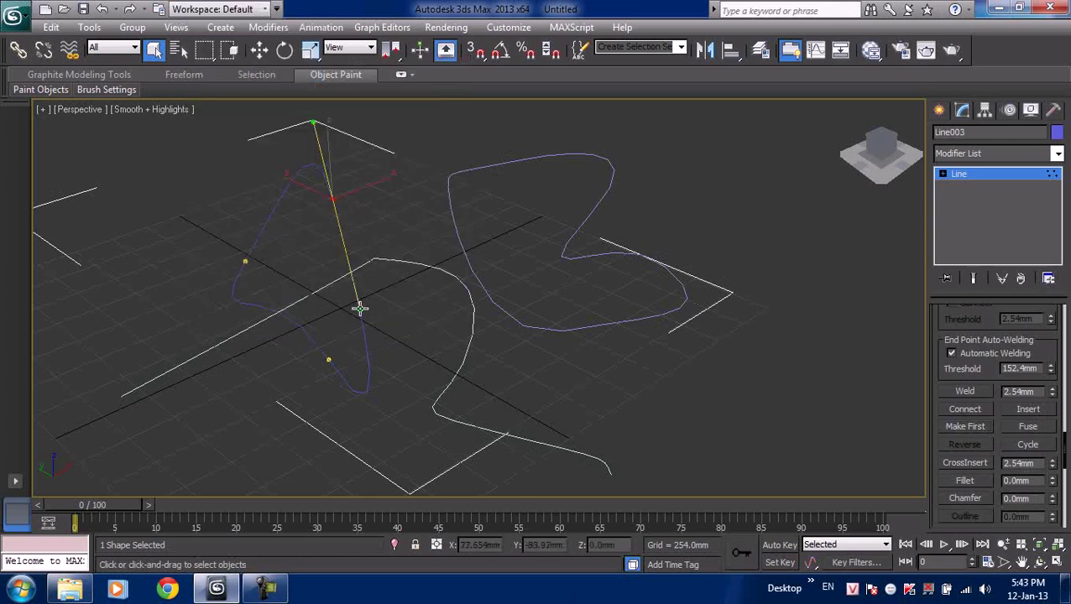
{"action": "left_click_drag", "start_coordinate": [389, 295], "coordinate": [389, 300]}
{"action": "left_click_drag", "start_coordinate": [312, 166], "coordinate": [358, 211]}
{"action": "right_click", "coordinate": [333, 201]}
{"action": "left_click", "coordinate": [357, 217]}
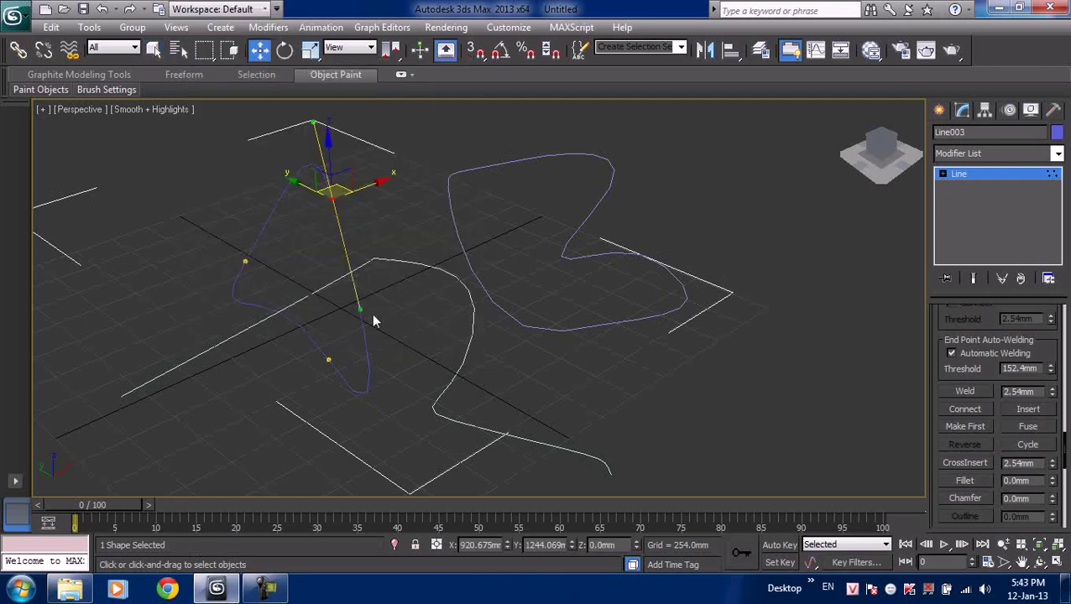
- Drag the top vertex's tangent handles to reshape the loop's curves
{"action": "mouse_move", "coordinate": [363, 309]}
{"action": "left_mouse_down"}
{"action": "mouse_move", "coordinate": [426, 280]}
{"action": "mouse_move", "coordinate": [442, 220]}
{"action": "mouse_move", "coordinate": [348, 286]}
{"action": "mouse_move", "coordinate": [313, 268]}
{"action": "mouse_move", "coordinate": [425, 253]}
{"action": "mouse_move", "coordinate": [408, 232]}
{"action": "left_mouse_up"}
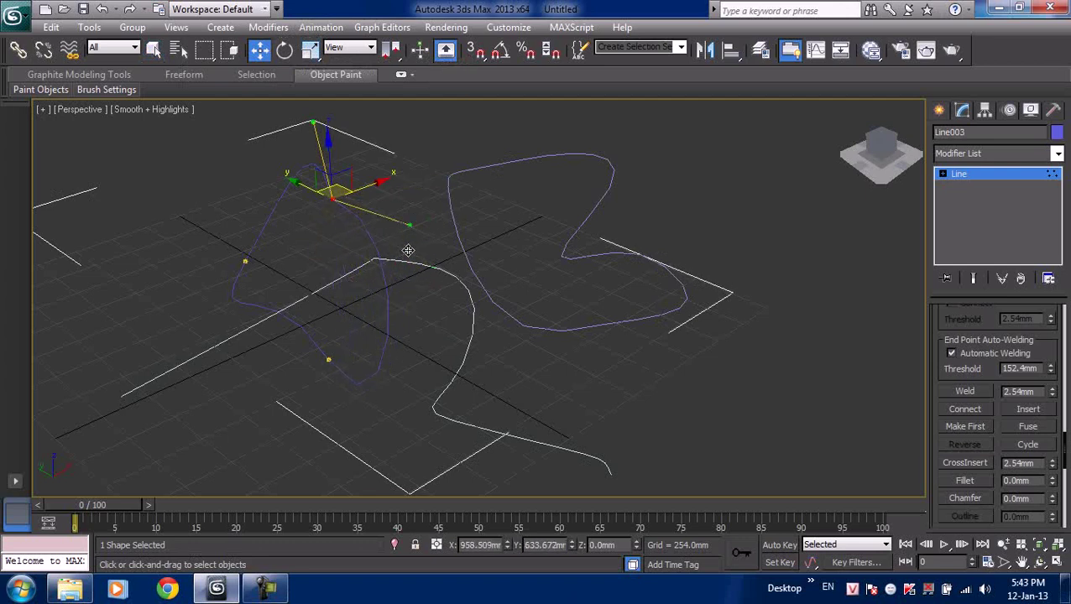
{"action": "mouse_move", "coordinate": [313, 124]}
{"action": "left_mouse_down"}
{"action": "mouse_move", "coordinate": [209, 172]}
{"action": "mouse_move", "coordinate": [246, 258]}
{"action": "mouse_move", "coordinate": [267, 163]}
{"action": "mouse_move", "coordinate": [280, 157]}
{"action": "left_mouse_up"}
{"action": "mouse_move", "coordinate": [409, 225]}
{"action": "left_mouse_down"}
{"action": "mouse_move", "coordinate": [423, 210]}
{"action": "mouse_move", "coordinate": [382, 254]}
{"action": "mouse_move", "coordinate": [333, 265]}
{"action": "mouse_move", "coordinate": [423, 236]}
{"action": "mouse_move", "coordinate": [417, 206]}
{"action": "left_mouse_up"}
{"action": "left_click_drag", "start_coordinate": [286, 147], "coordinate": [310, 141]}
{"action": "mouse_move", "coordinate": [414, 219]}
{"action": "left_mouse_down"}
{"action": "mouse_move", "coordinate": [389, 246]}
{"action": "mouse_move", "coordinate": [383, 232]}
{"action": "mouse_move", "coordinate": [429, 237]}
{"action": "left_mouse_up"}
- Adjust the left-side vertex's tangent, change it to Corner then Smooth, and move it
{"action": "left_click_drag", "start_coordinate": [218, 238], "coordinate": [279, 272]}
{"action": "mouse_move", "coordinate": [201, 343]}
{"action": "left_mouse_down"}
{"action": "mouse_move", "coordinate": [260, 338]}
{"action": "mouse_move", "coordinate": [174, 313]}
{"action": "mouse_move", "coordinate": [287, 323]}
{"action": "left_mouse_up"}
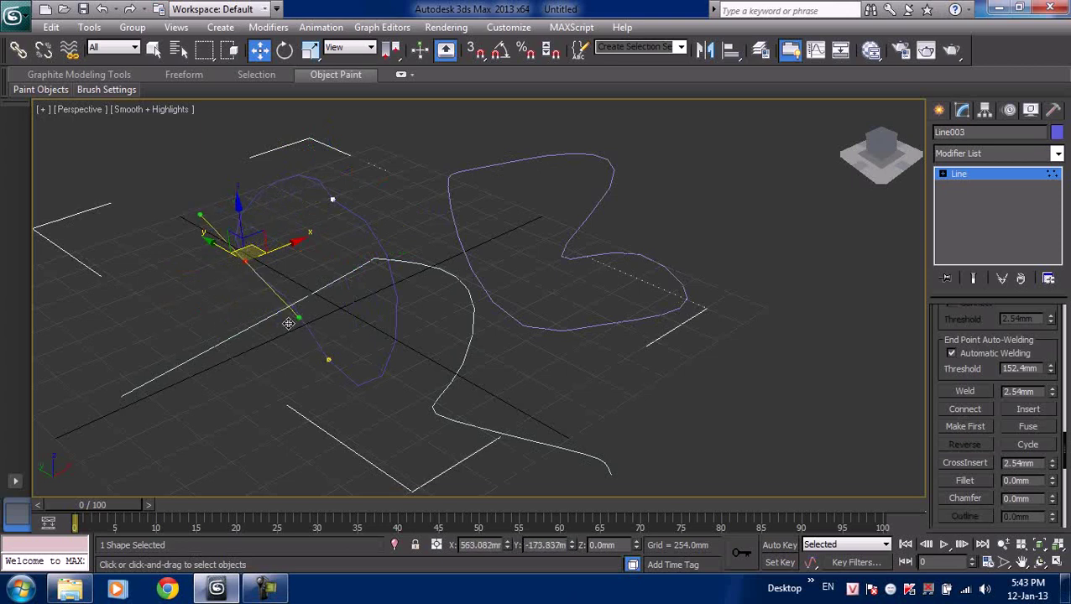
{"action": "right_click", "coordinate": [238, 255]}
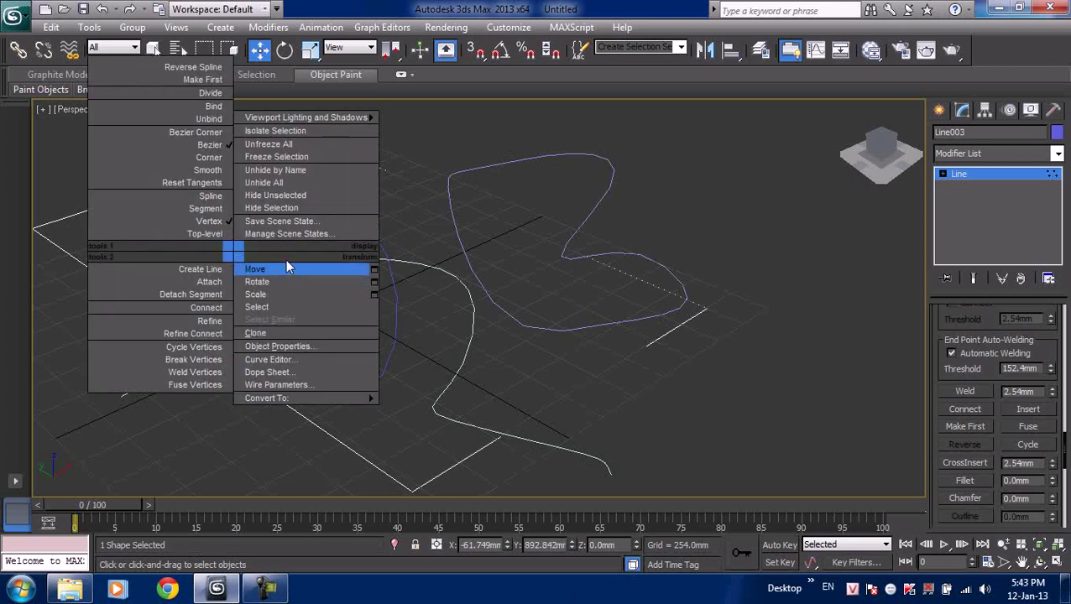
{"action": "left_click", "coordinate": [215, 165]}
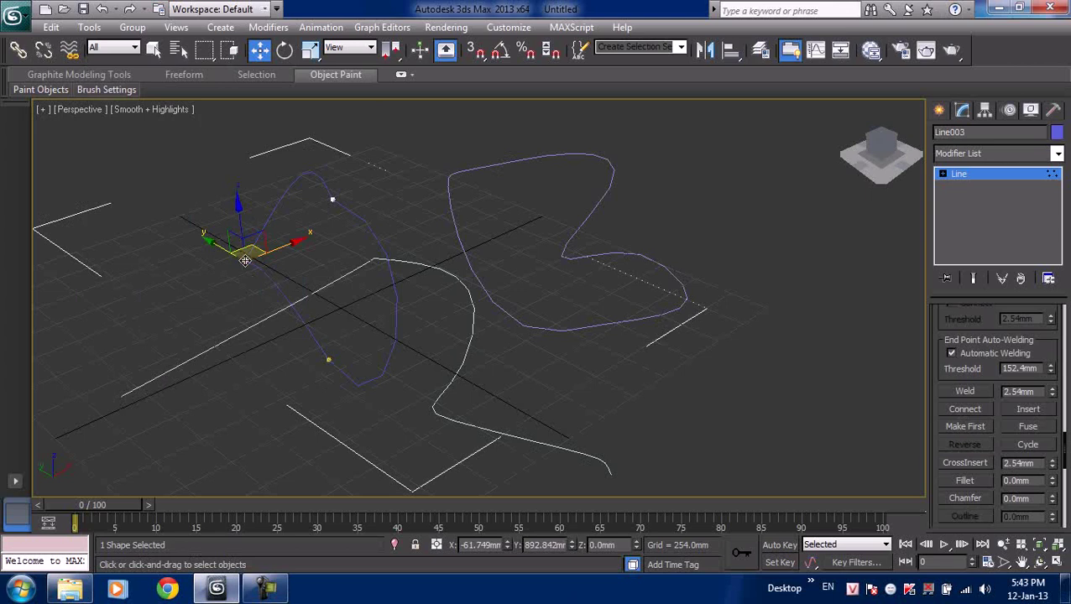
{"action": "right_click", "coordinate": [198, 254]}
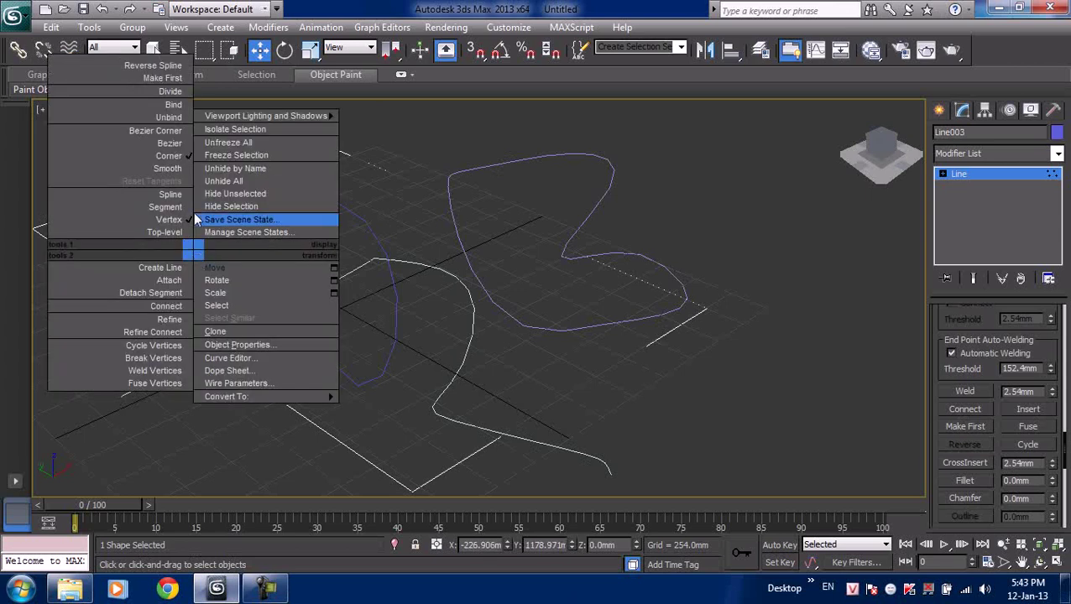
{"action": "left_click", "coordinate": [172, 168]}
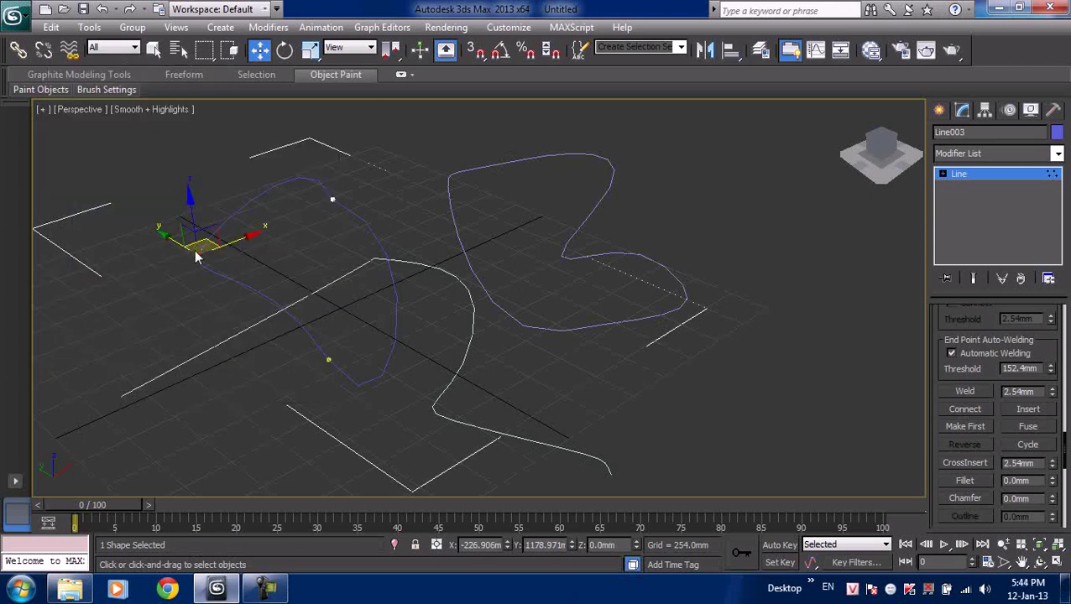
{"action": "left_click_drag", "start_coordinate": [195, 252], "coordinate": [351, 236]}
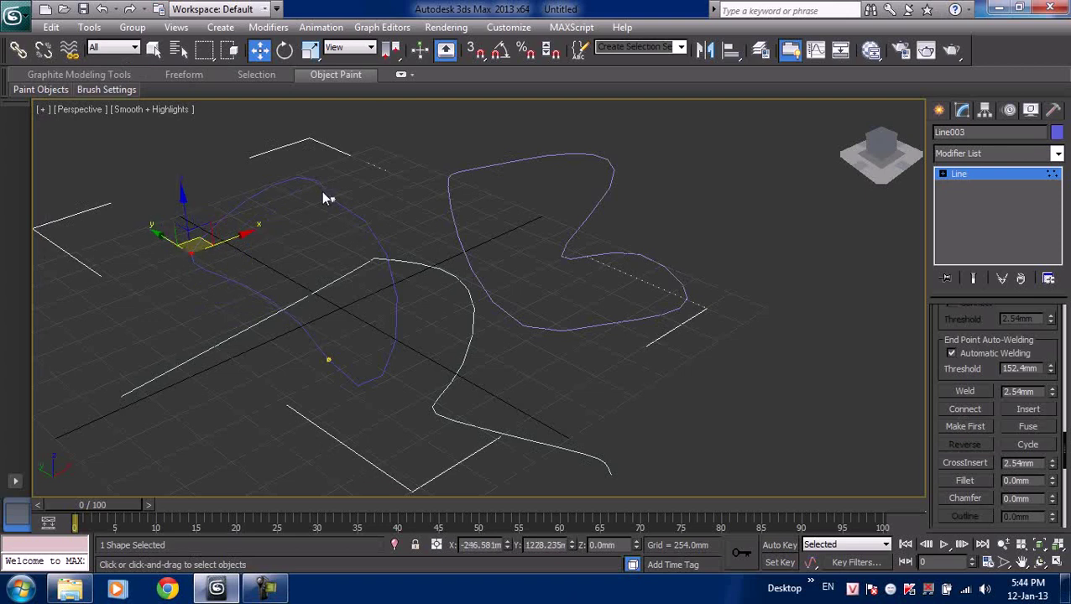
{"action": "left_click_drag", "start_coordinate": [327, 198], "coordinate": [359, 216]}
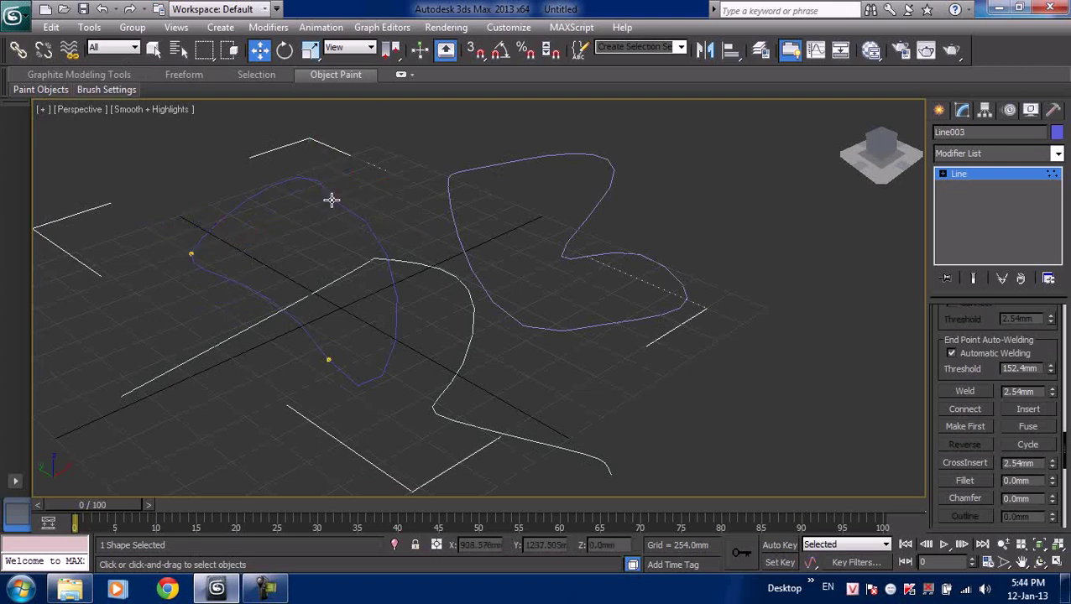
- Exit vertex editing on Line003 and select the Line002 shape
{"action": "left_click", "coordinate": [332, 197]}
{"action": "right_click", "coordinate": [329, 206]}
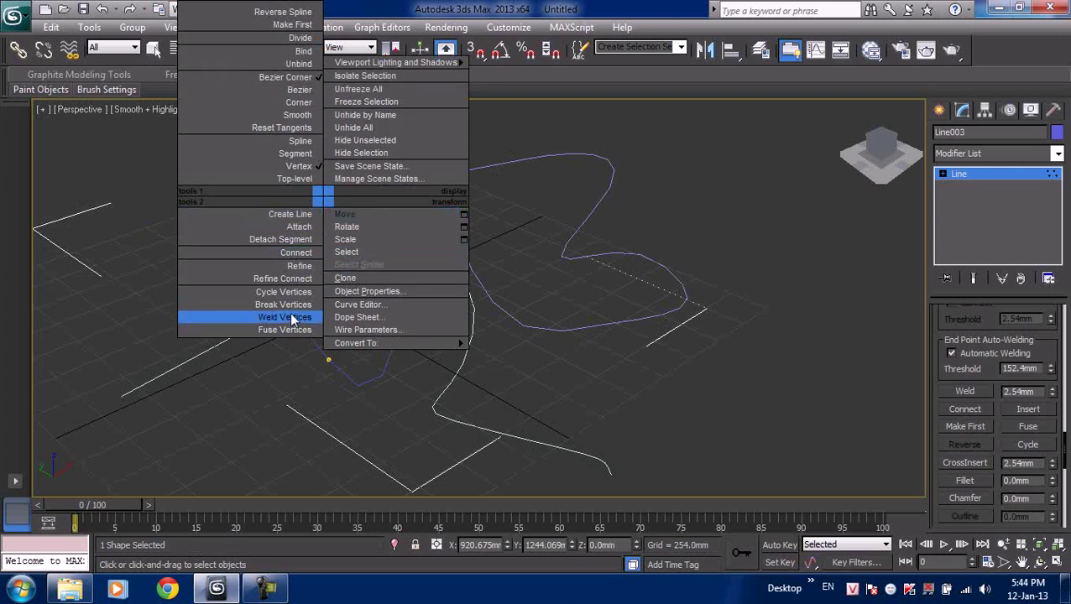
{"action": "left_click", "coordinate": [934, 421]}
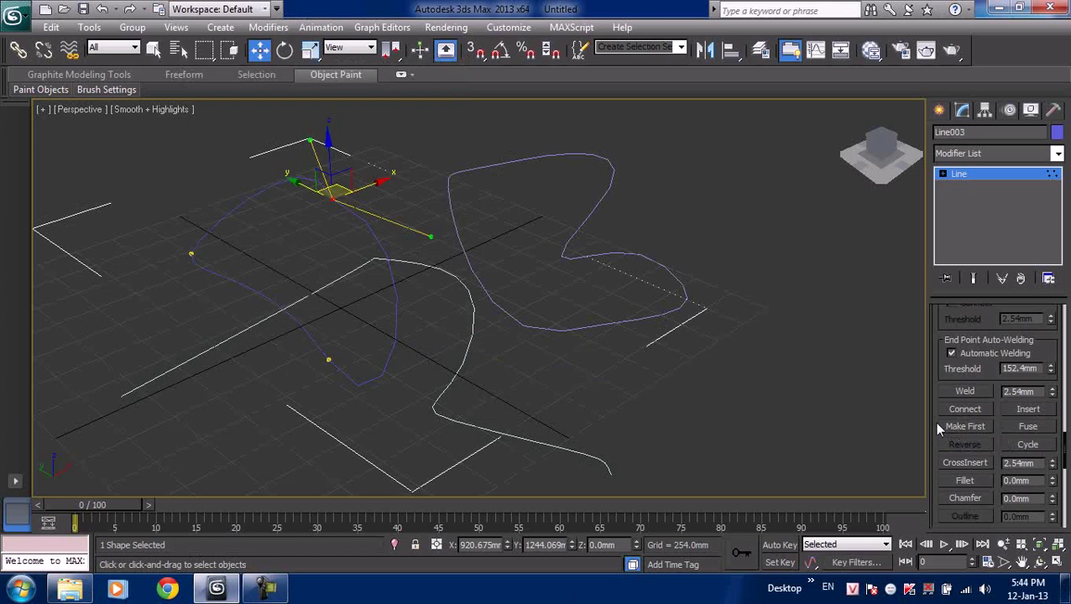
{"action": "middle_click_drag", "start_coordinate": [402, 221], "coordinate": [392, 280]}
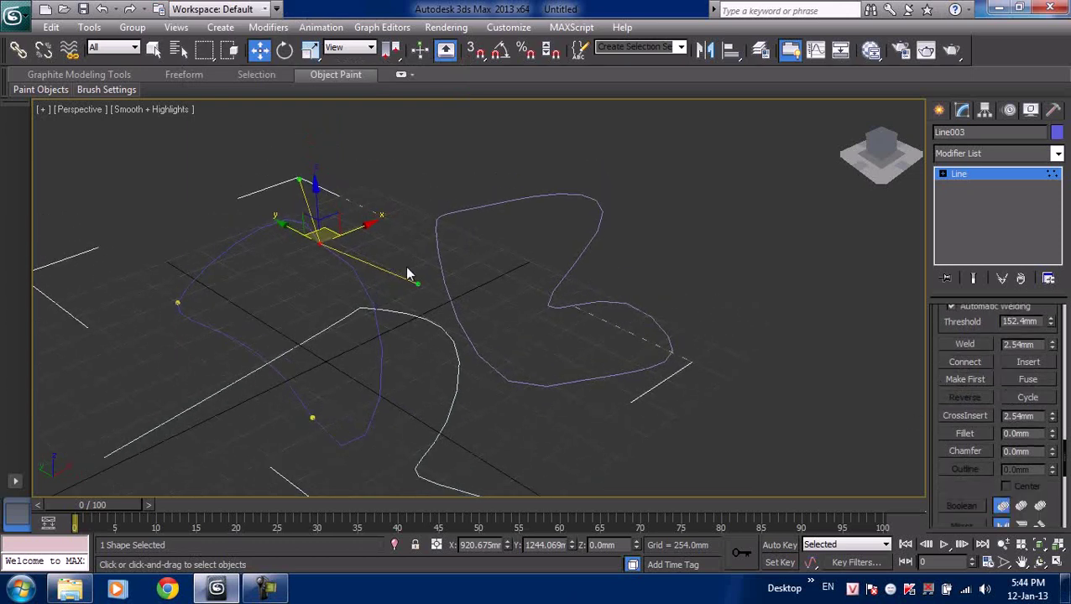
{"action": "left_click", "coordinate": [971, 199]}
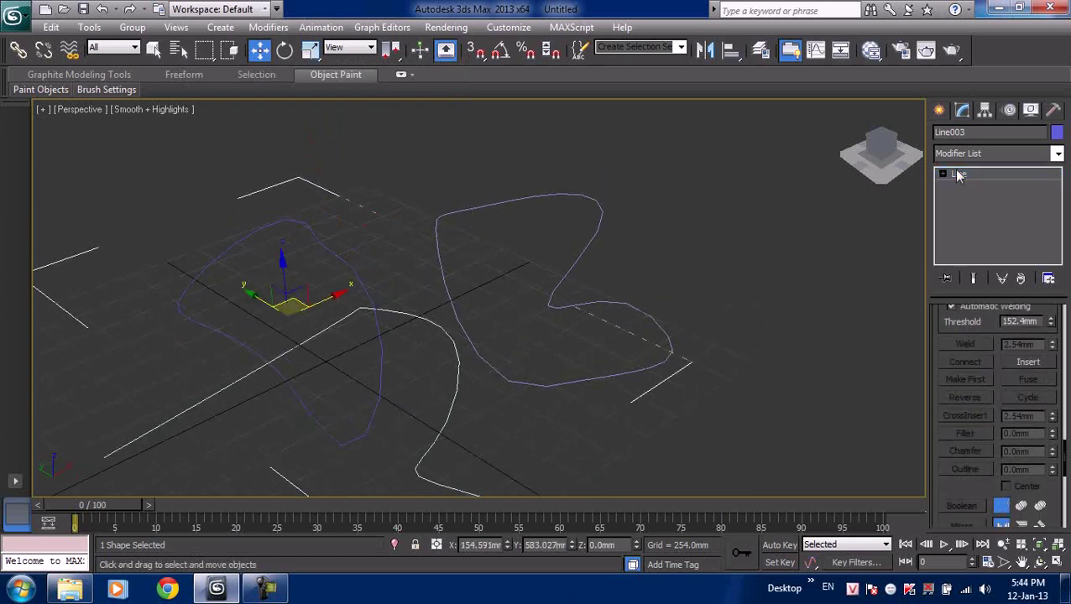
{"action": "left_click", "coordinate": [523, 197]}
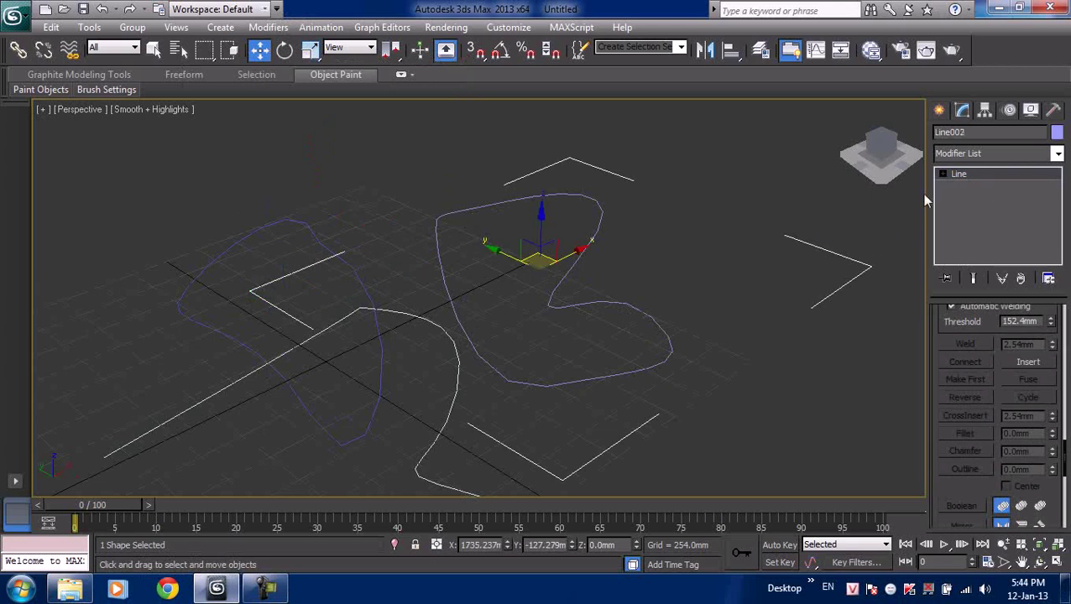
- Apply an Extrude modifier to Line002 with an Amount of 647.7mm
{"action": "left_click", "coordinate": [969, 155]}
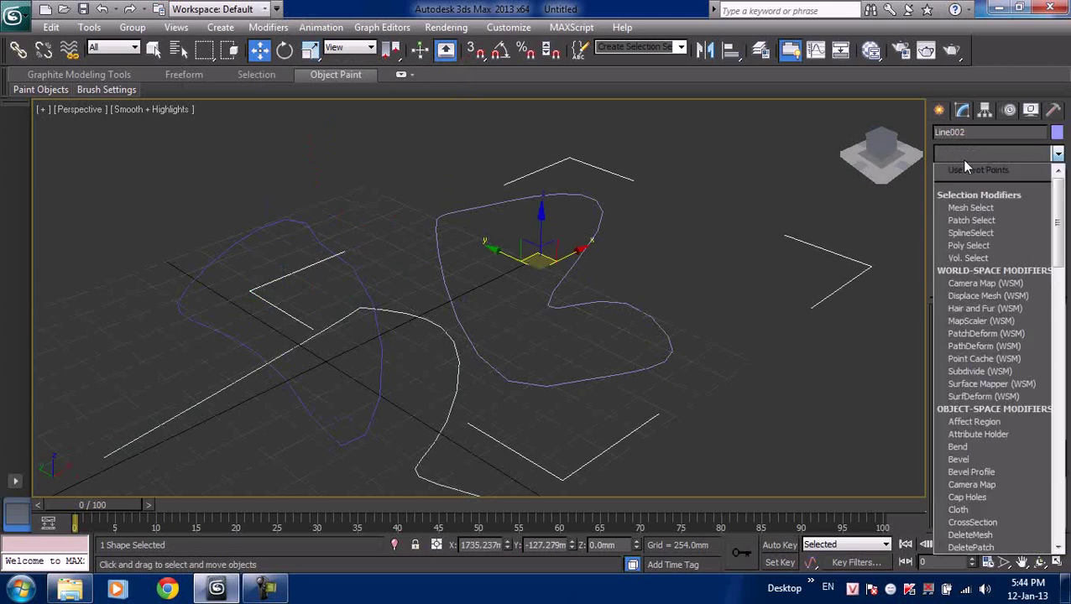
{"action": "key", "text": "e"}
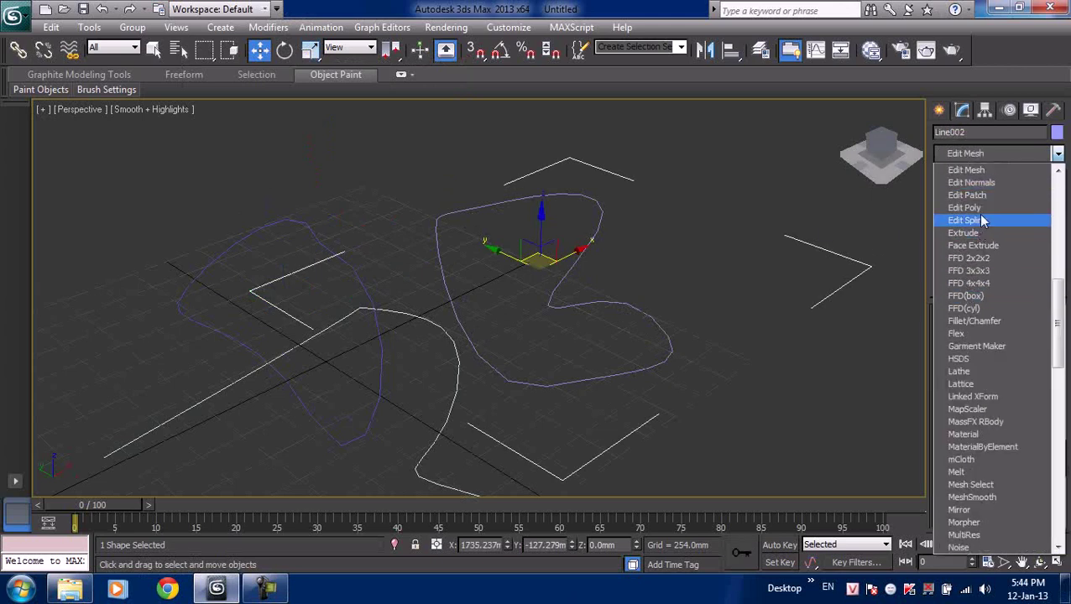
{"action": "left_click", "coordinate": [972, 233]}
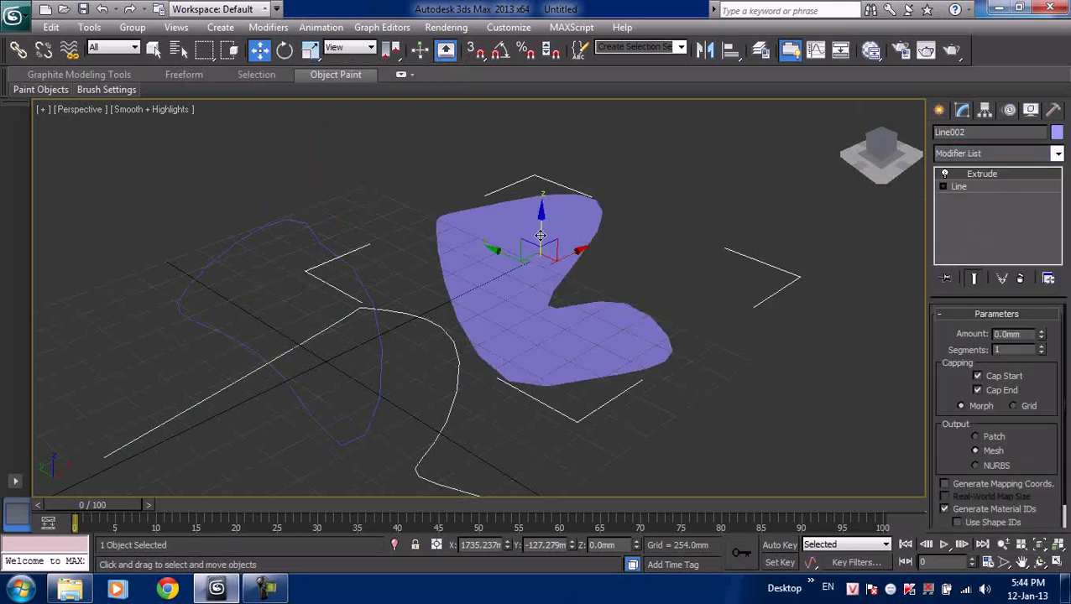
{"action": "left_click_drag", "start_coordinate": [540, 236], "coordinate": [541, 267]}
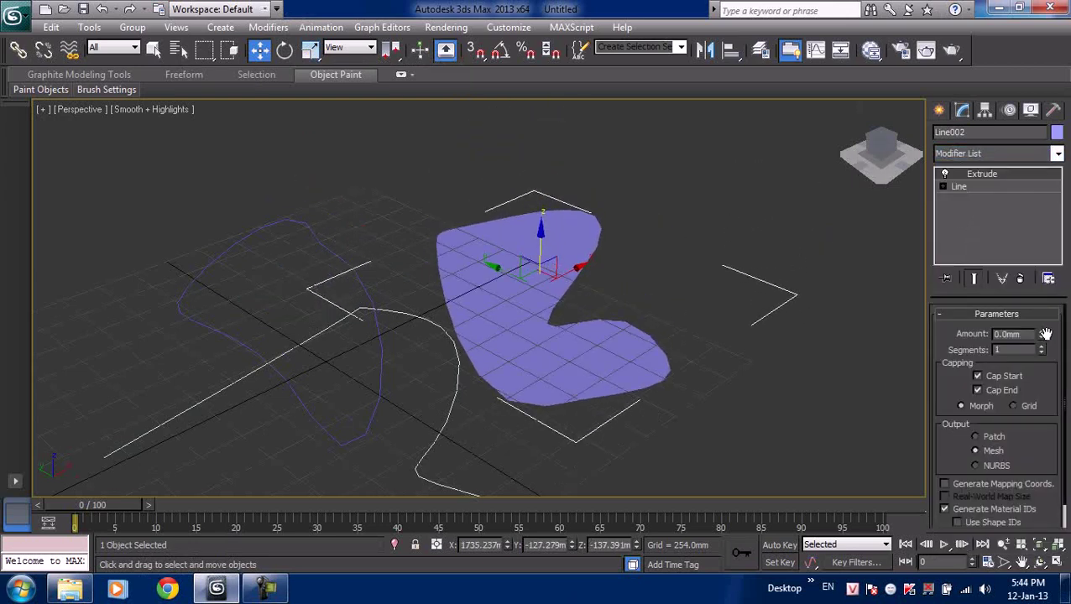
{"action": "left_click_drag", "start_coordinate": [1045, 334], "coordinate": [1043, 292]}
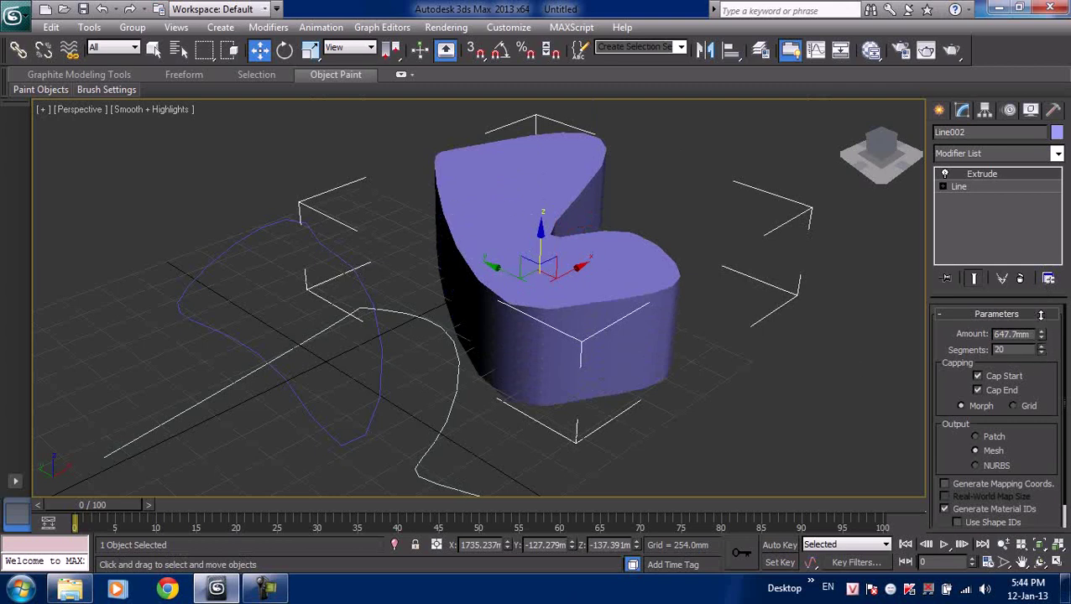
- Deselect the extruded solid and choose Reset from the application menu
{"action": "left_click", "coordinate": [374, 265]}
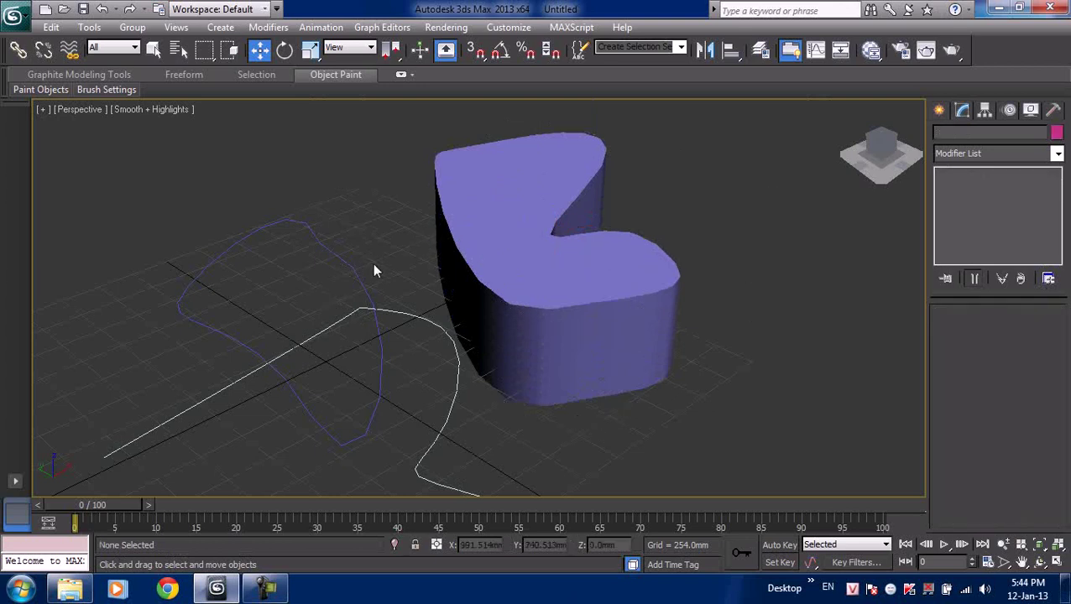
{"action": "scroll", "coordinate": [373, 265], "scroll_direction": "down", "scroll_amount": 3}
{"action": "left_click", "coordinate": [13, 15]}
{"action": "left_click", "coordinate": [48, 84]}
- Reset the scene without saving and maximize the Perspective viewport
{"action": "left_click", "coordinate": [545, 349]}
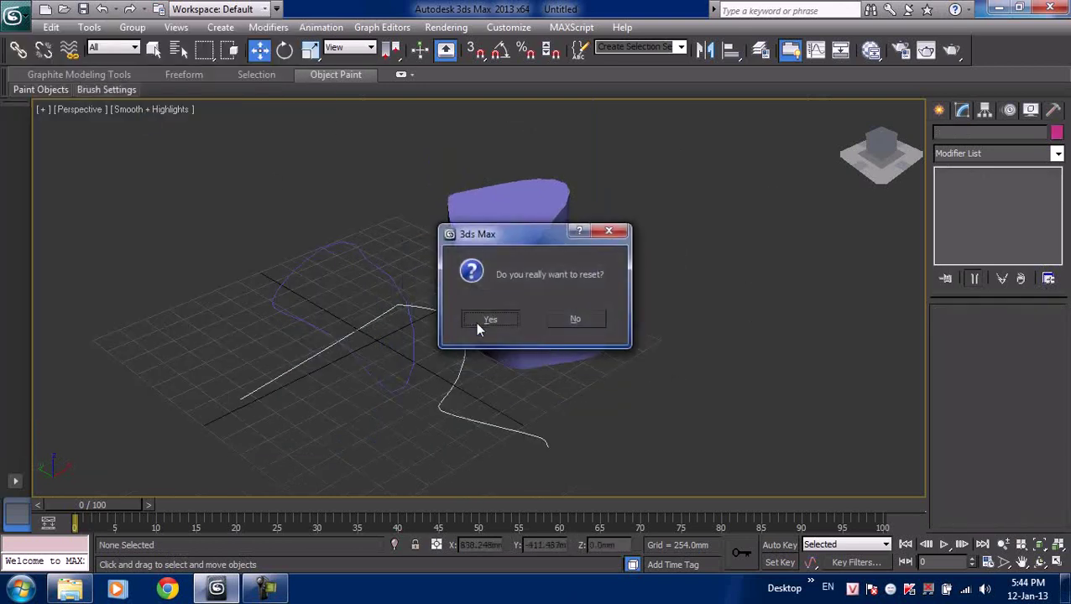
{"action": "left_click", "coordinate": [477, 323]}
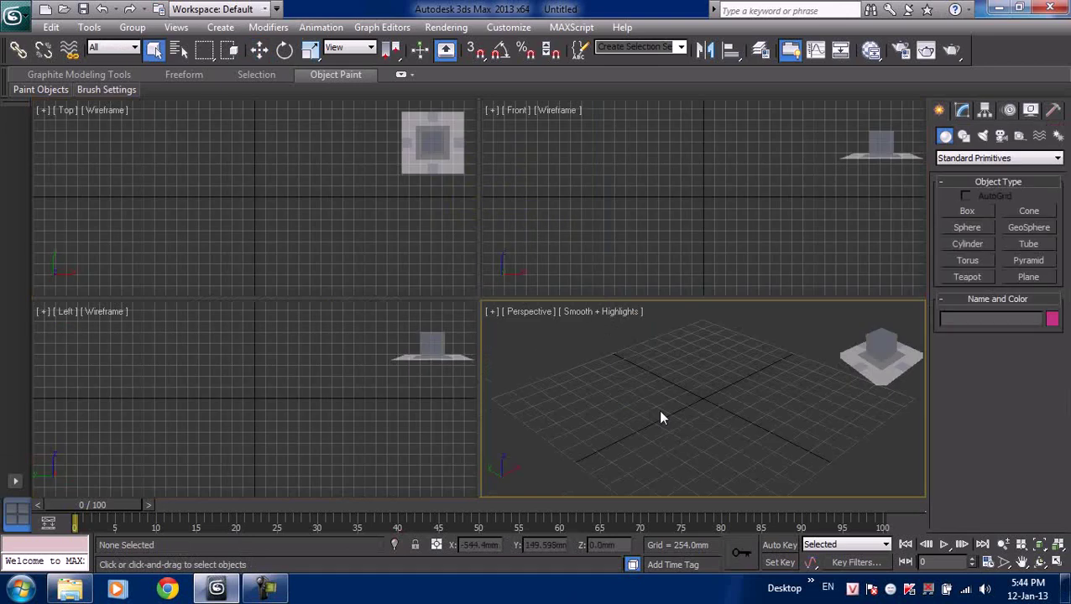
{"action": "key", "text": "alt+w"}
- Draw a large rectangle and a smaller one inside it, then view it in Modify
{"action": "left_click", "coordinate": [964, 137]}
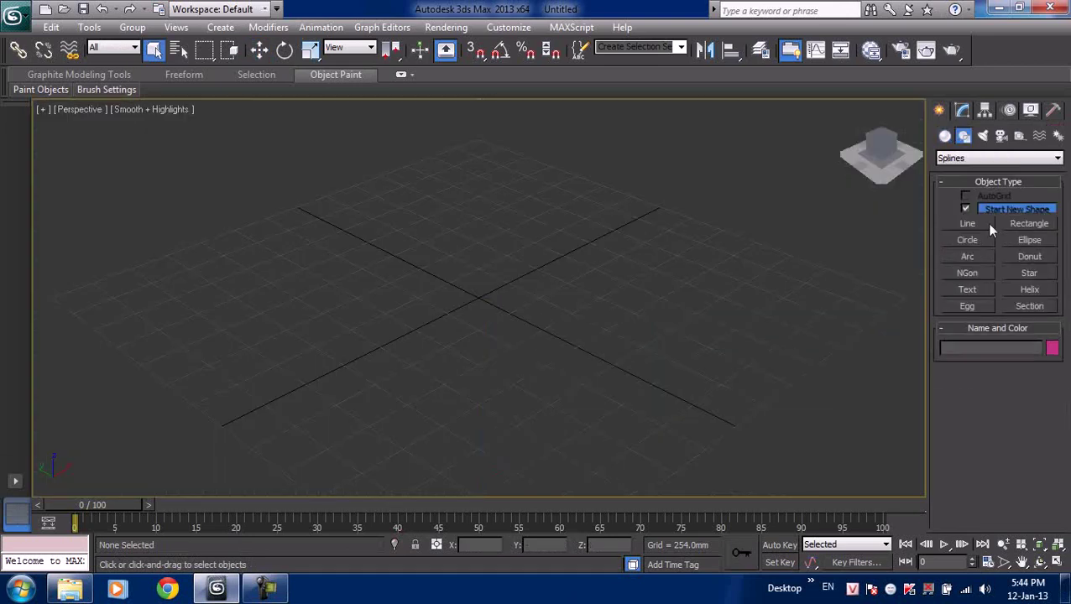
{"action": "left_click", "coordinate": [1029, 223]}
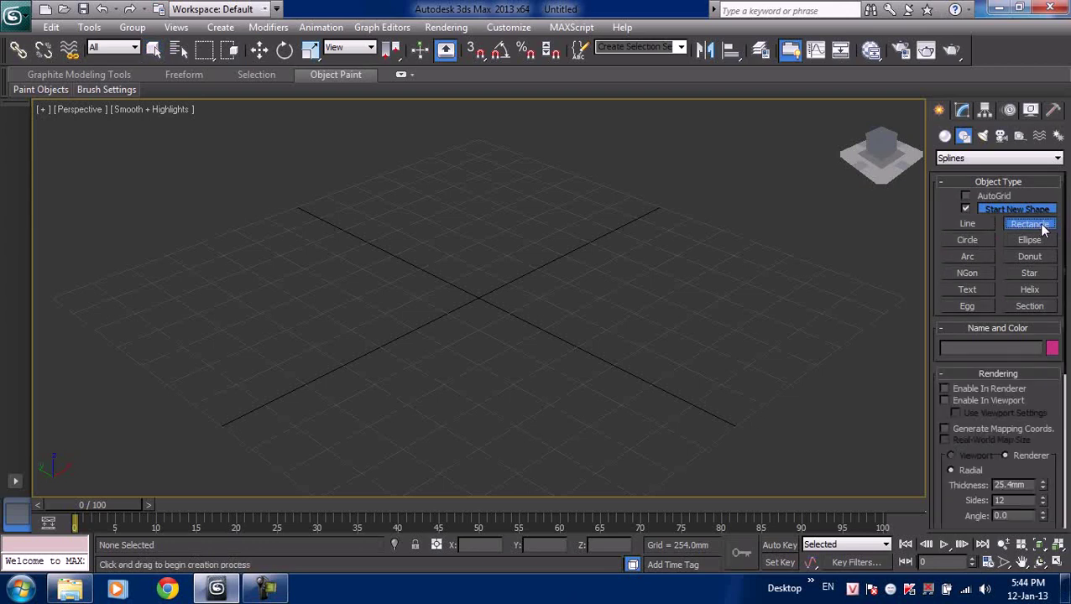
{"action": "left_click_drag", "start_coordinate": [333, 225], "coordinate": [423, 426]}
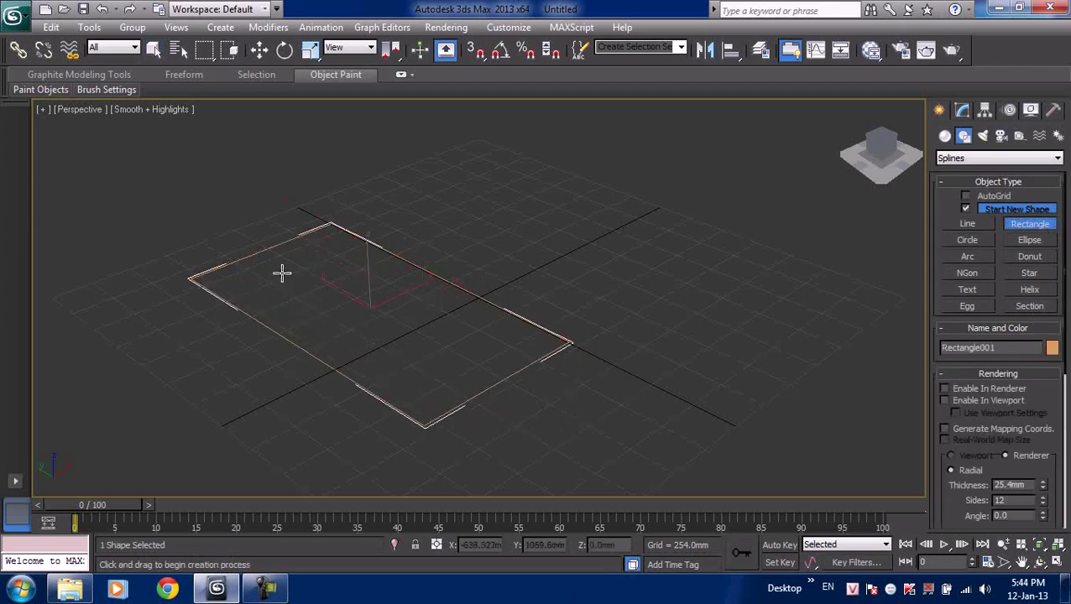
{"action": "mouse_move", "coordinate": [286, 273]}
{"action": "left_mouse_down"}
{"action": "mouse_move", "coordinate": [306, 302]}
{"action": "mouse_move", "coordinate": [491, 341]}
{"action": "left_mouse_up"}
{"action": "right_click", "coordinate": [538, 262]}
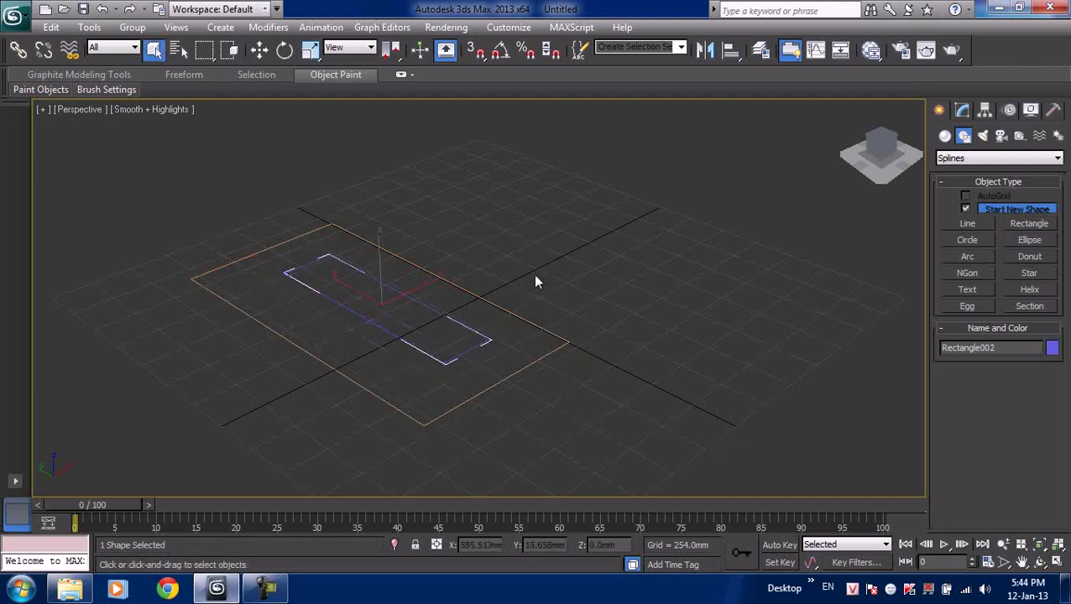
{"action": "left_click", "coordinate": [981, 158]}
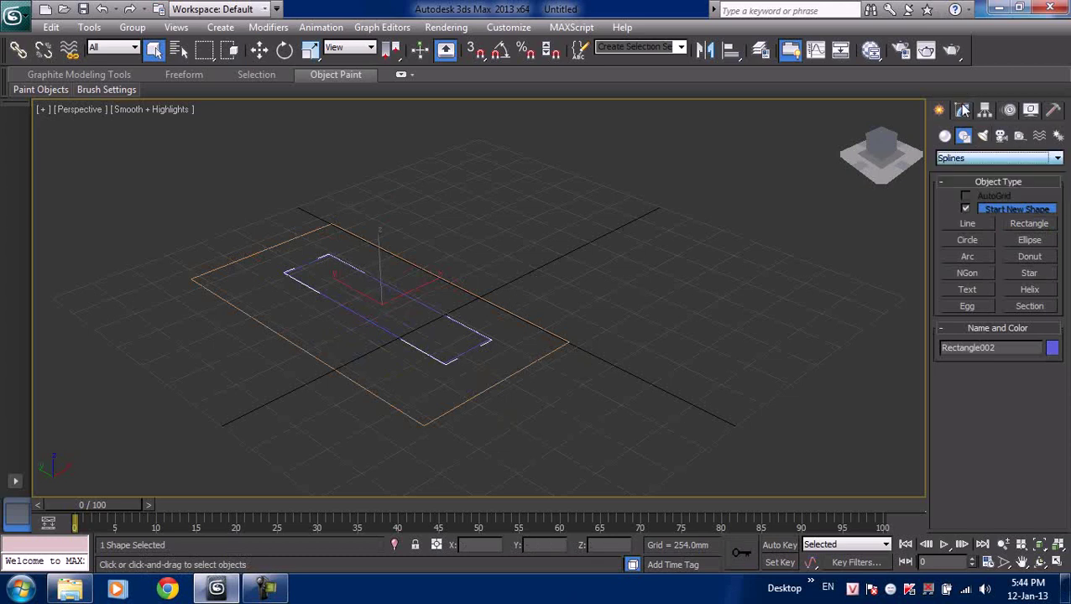
{"action": "left_click", "coordinate": [963, 110]}
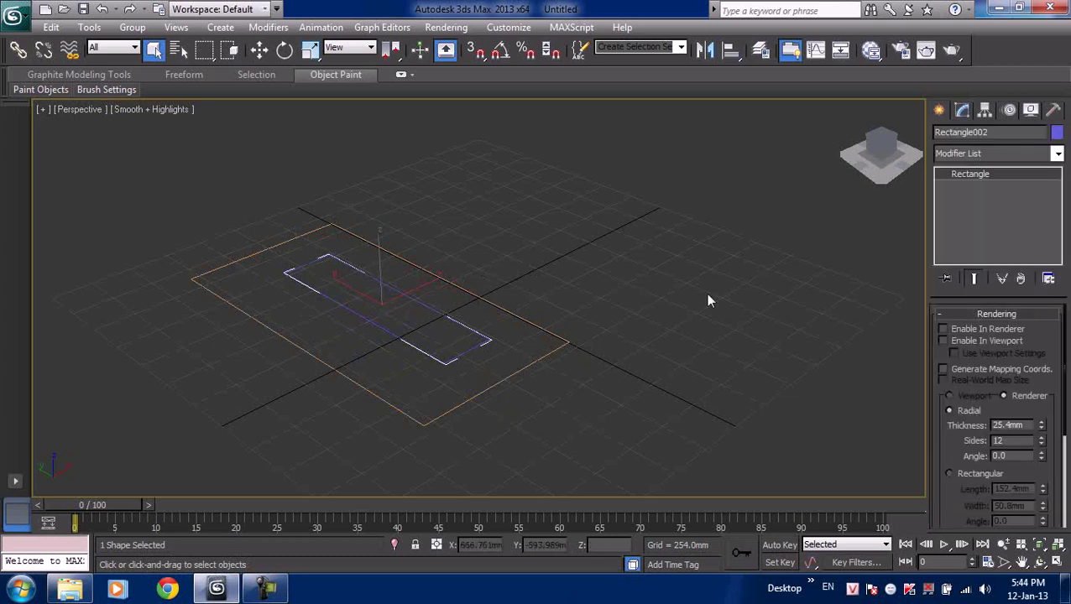
- Extrude the small rectangle and raise its Amount into a tall blue box
{"action": "left_click", "coordinate": [968, 154]}
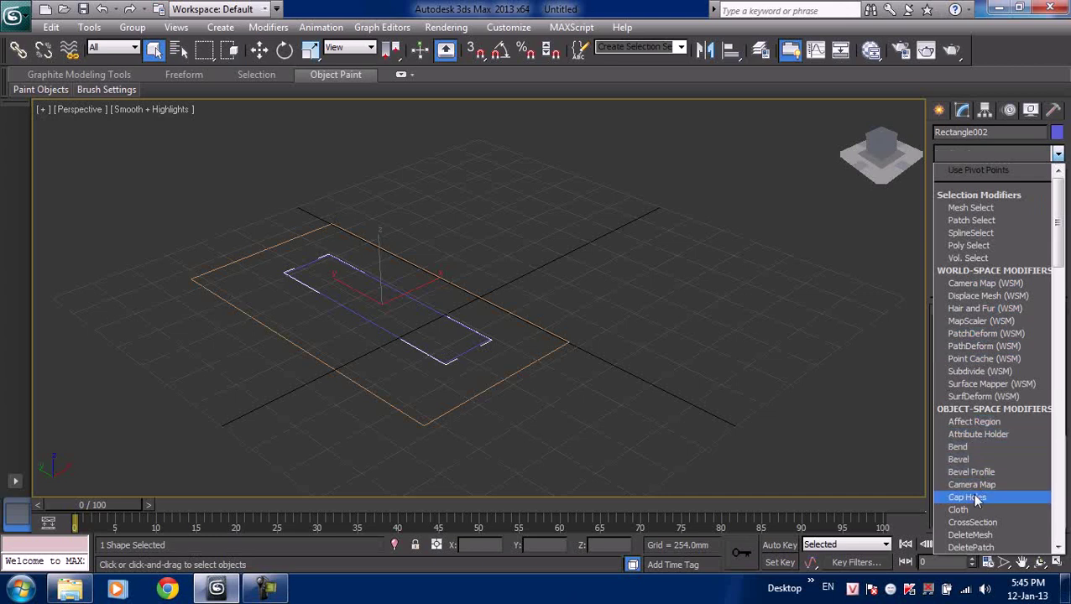
{"action": "scroll", "coordinate": [970, 493], "scroll_direction": "down", "scroll_amount": 1}
{"action": "scroll", "coordinate": [970, 470], "scroll_direction": "down", "scroll_amount": 10}
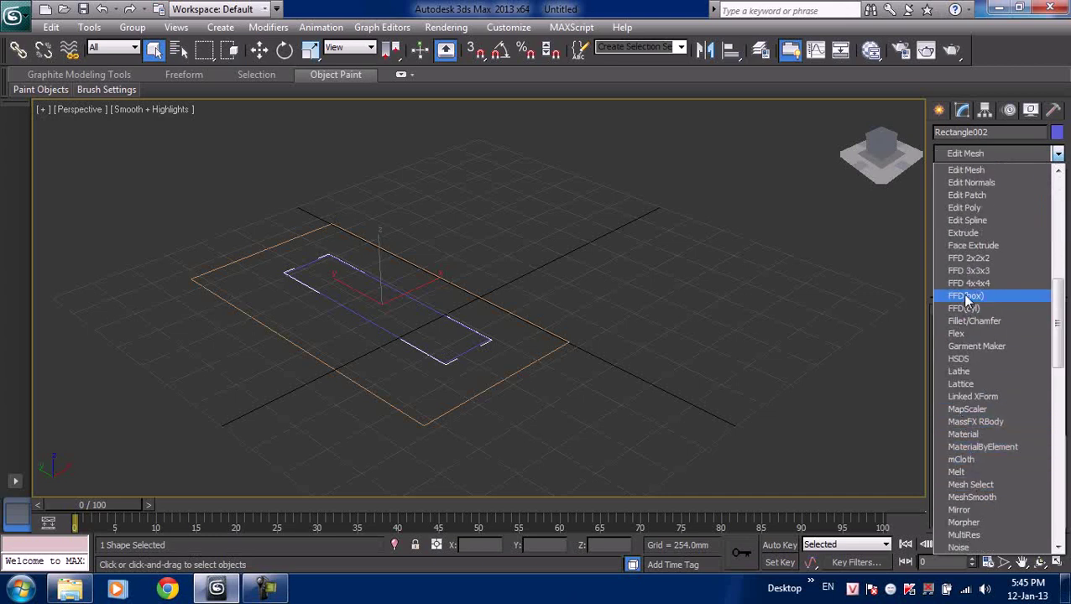
{"action": "left_click", "coordinate": [962, 234]}
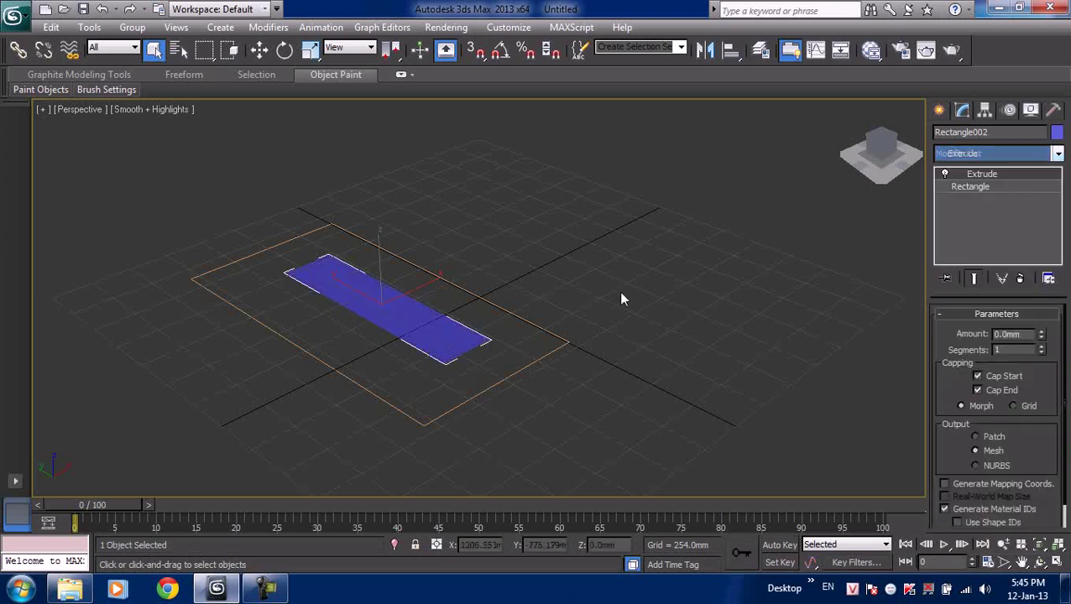
{"action": "mouse_move", "coordinate": [1042, 337]}
{"action": "left_mouse_down"}
{"action": "mouse_move", "coordinate": [1043, 285]}
{"action": "mouse_move", "coordinate": [1042, 310]}
{"action": "left_mouse_up"}
- Extrude the large rectangle and lower its Amount to about 101.6mm for a thin slab
{"action": "left_click", "coordinate": [572, 323]}
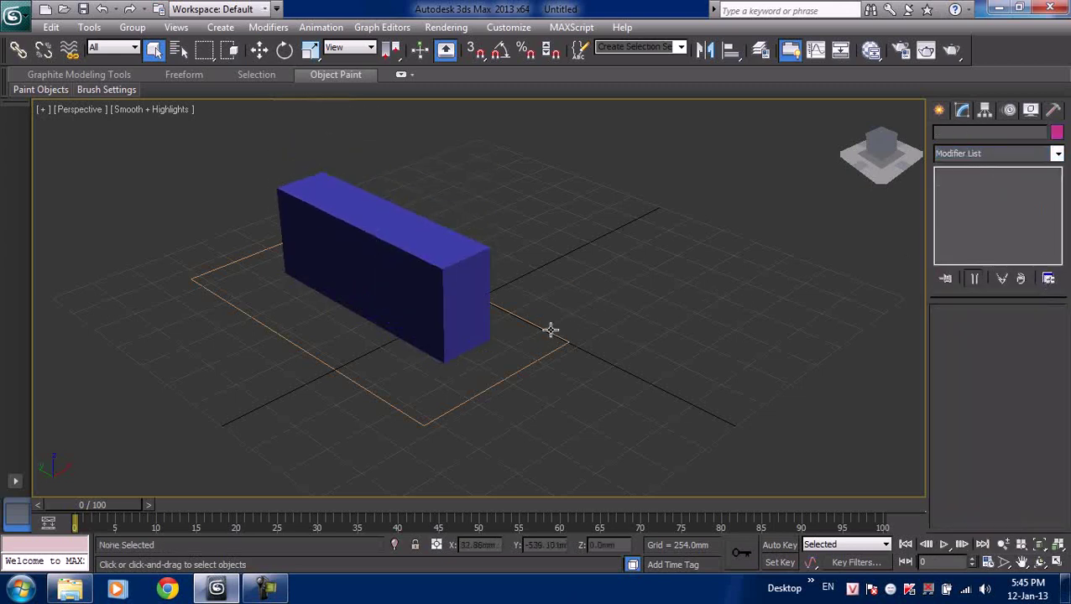
{"action": "left_click", "coordinate": [550, 330]}
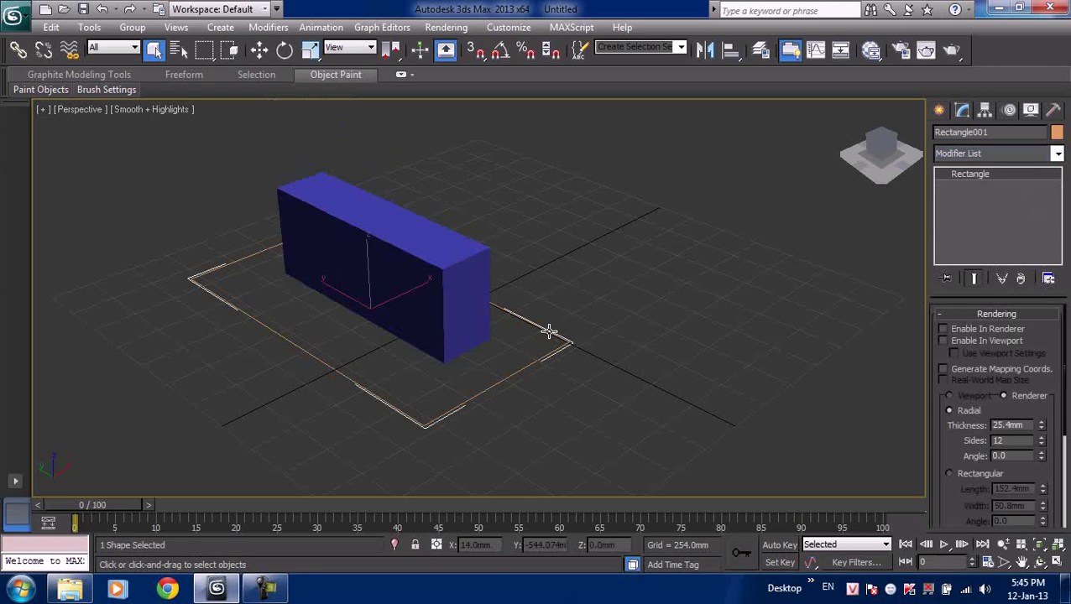
{"action": "left_click", "coordinate": [972, 156]}
{"action": "scroll", "coordinate": [981, 218], "scroll_direction": "down", "scroll_amount": 5}
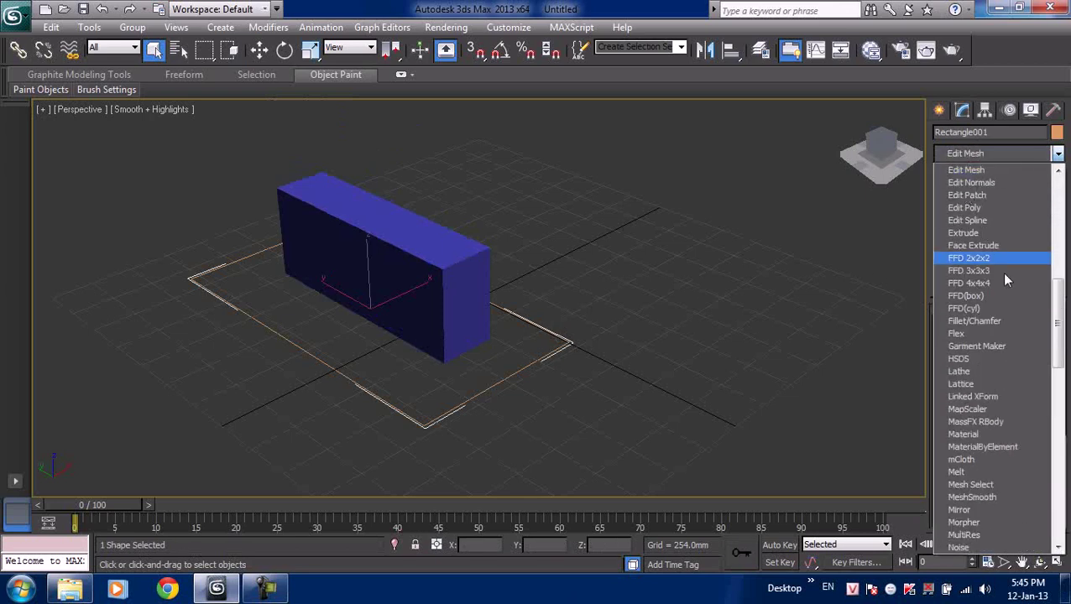
{"action": "left_click", "coordinate": [977, 237]}
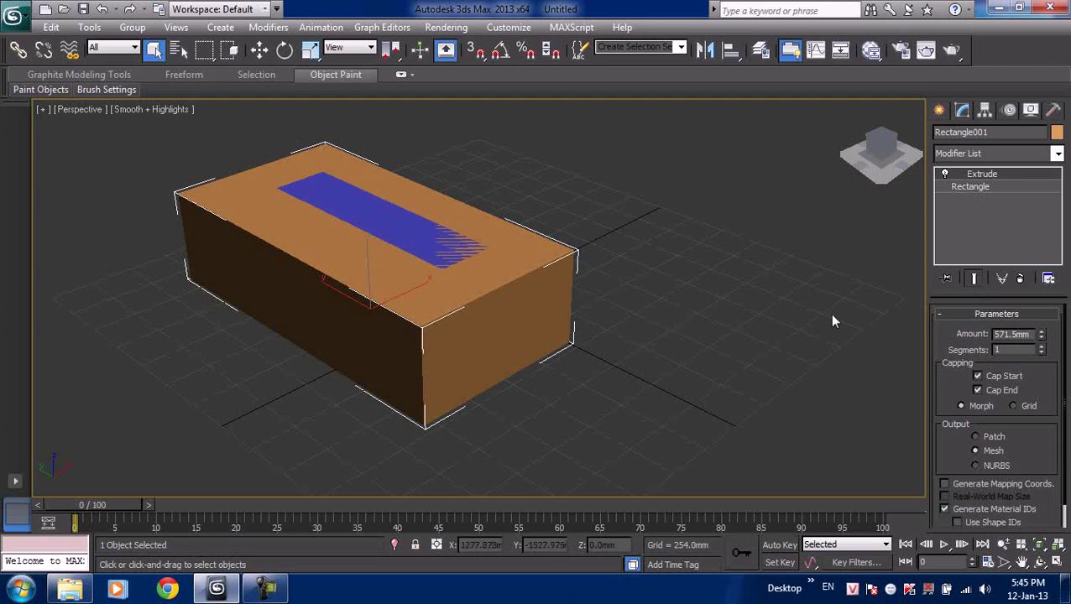
{"action": "left_click_drag", "start_coordinate": [1044, 335], "coordinate": [1044, 363]}
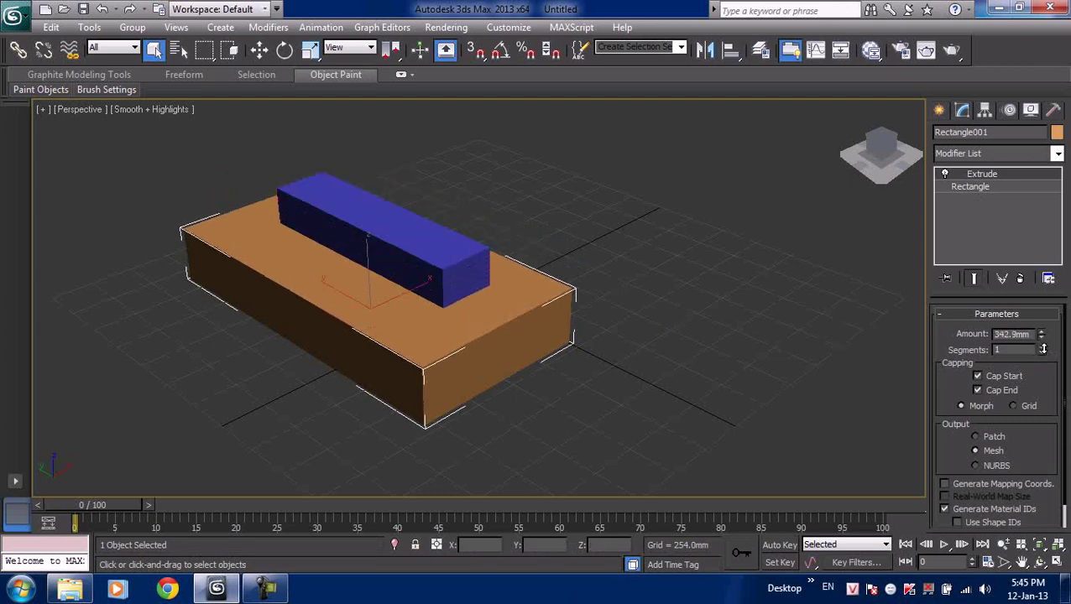
- Create a Boolean on the orange slab, picking the blue box as Operand B
{"action": "left_click", "coordinate": [941, 113]}
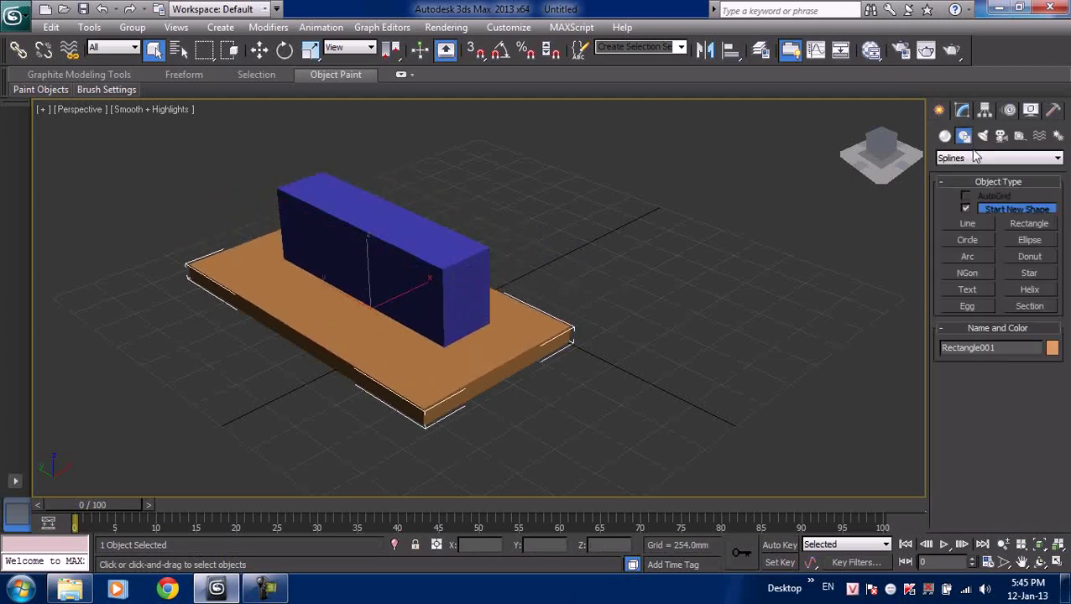
{"action": "left_click", "coordinate": [945, 136]}
{"action": "left_click", "coordinate": [998, 158]}
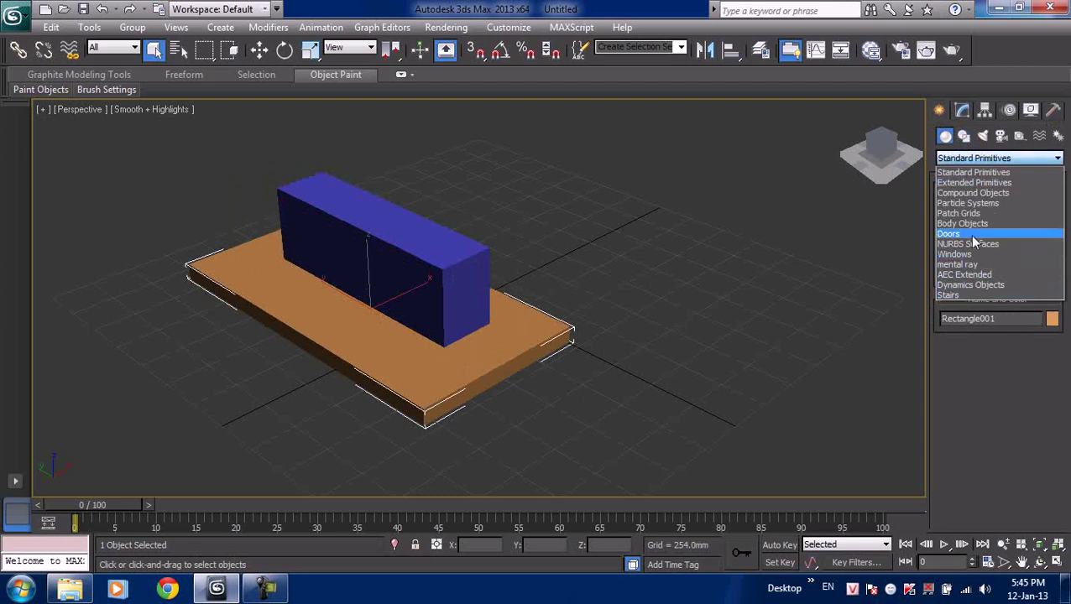
{"action": "left_click", "coordinate": [967, 193]}
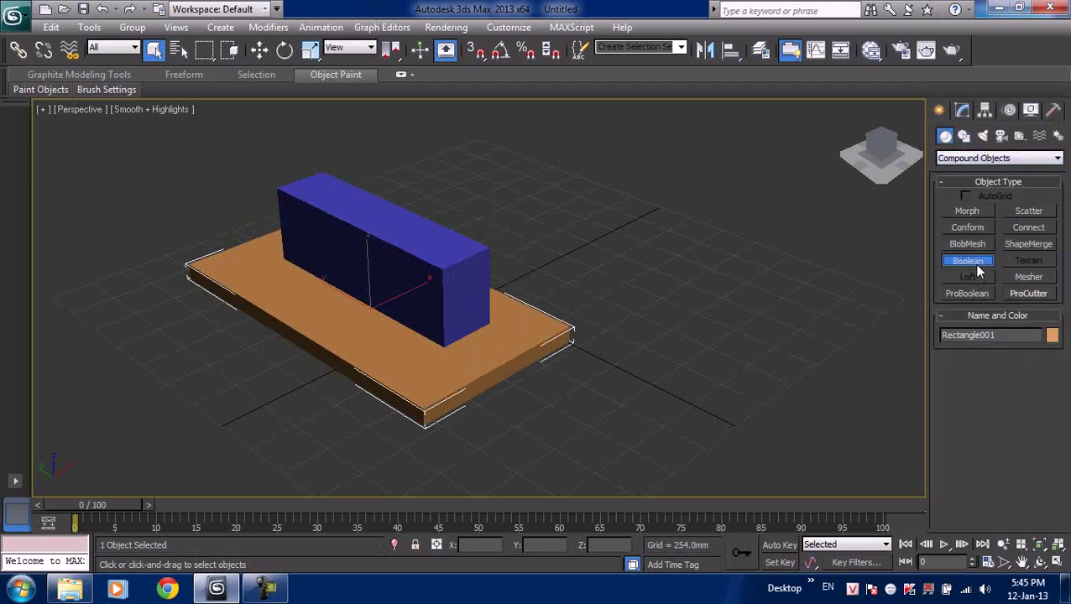
{"action": "left_click", "coordinate": [972, 263]}
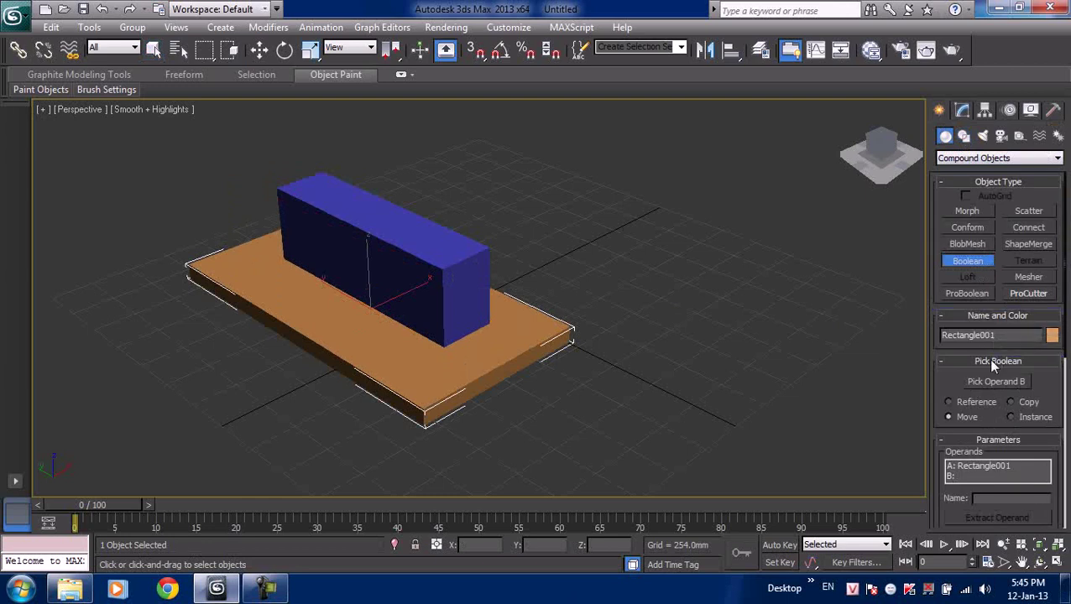
{"action": "left_click", "coordinate": [996, 382]}
{"action": "left_click", "coordinate": [480, 253]}
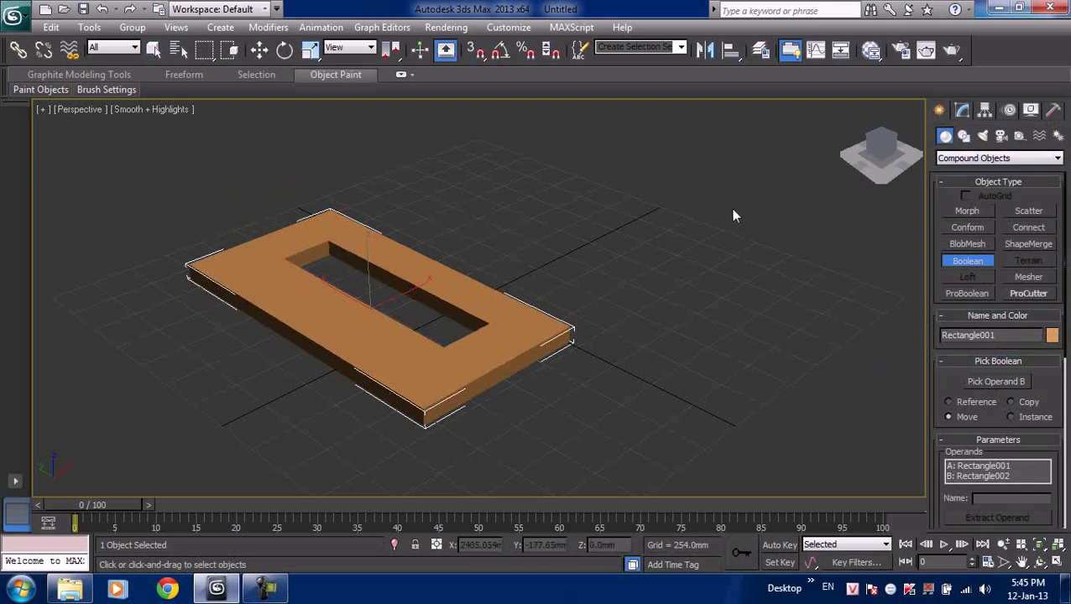
{"action": "scroll", "coordinate": [669, 210], "scroll_direction": "down", "scroll_amount": 5}
{"action": "left_click", "coordinate": [965, 137]}
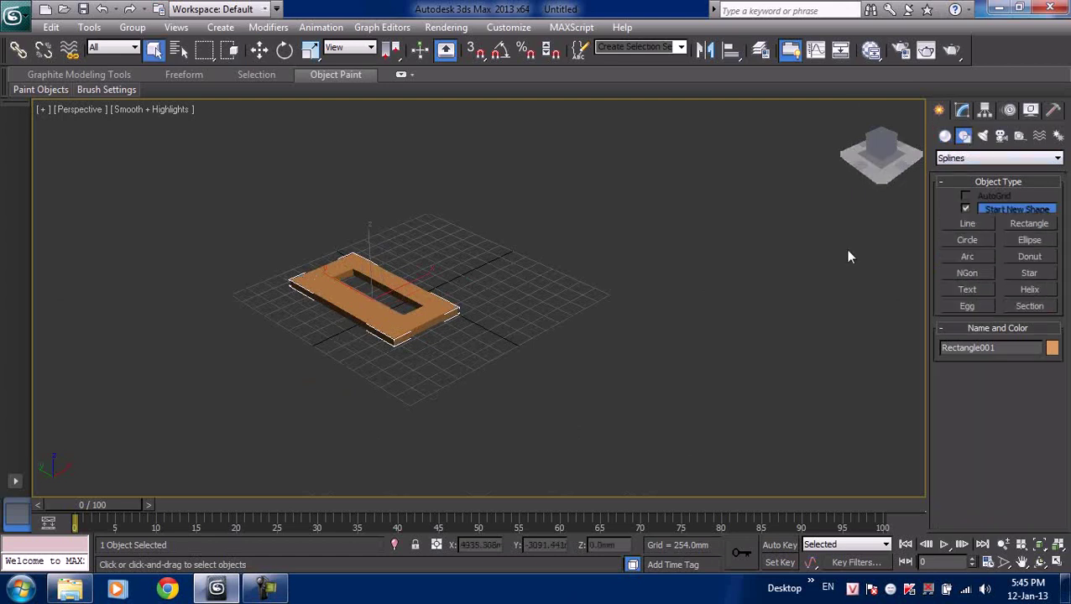
- Draw a large rectangle beside the slab with a smaller rectangle inside it
{"action": "left_click", "coordinate": [1028, 223]}
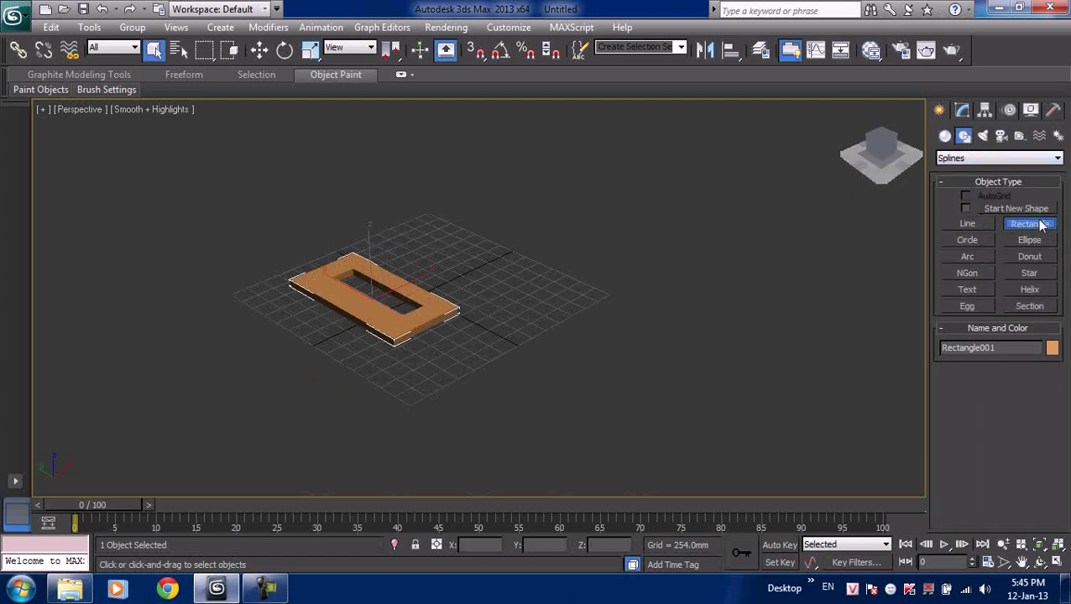
{"action": "mouse_move", "coordinate": [657, 245]}
{"action": "left_mouse_down"}
{"action": "mouse_move", "coordinate": [742, 453]}
{"action": "mouse_move", "coordinate": [763, 456]}
{"action": "left_mouse_up"}
{"action": "mouse_move", "coordinate": [615, 311]}
{"action": "left_mouse_down"}
{"action": "mouse_move", "coordinate": [784, 358]}
{"action": "mouse_move", "coordinate": [819, 335]}
{"action": "left_mouse_up"}
{"action": "left_click", "coordinate": [1028, 222]}
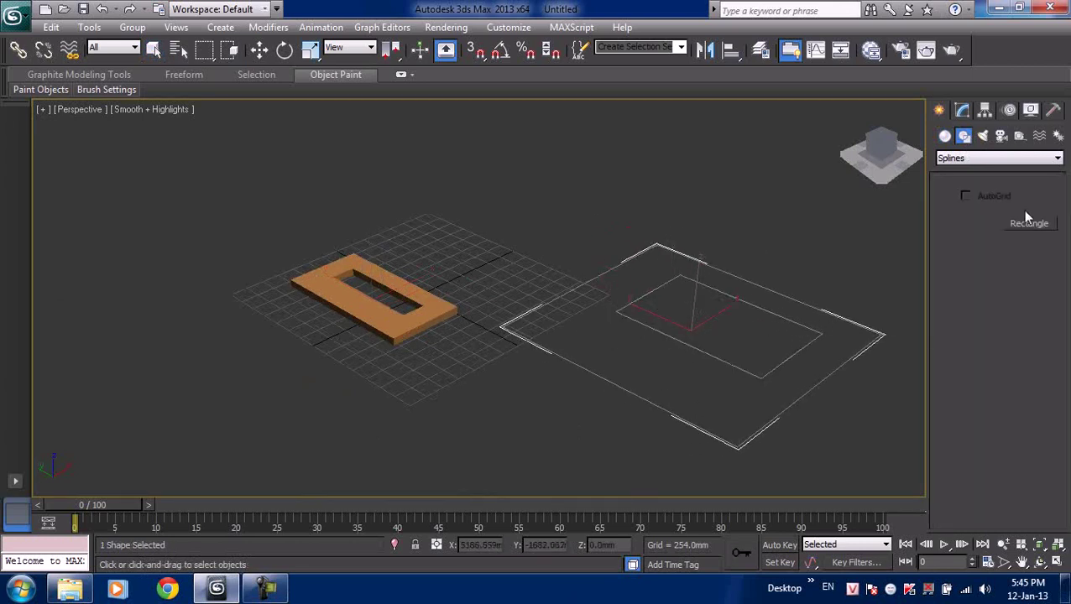
- Extrude the new rectangle shape by 63.5mm into a grey frame with a hole
{"action": "left_click", "coordinate": [963, 110]}
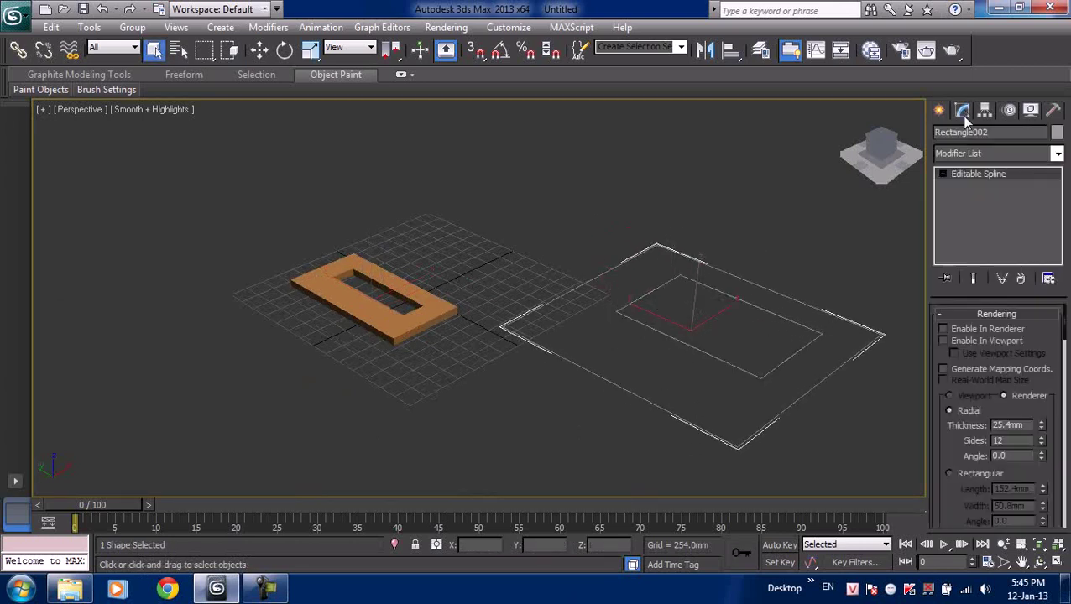
{"action": "left_click", "coordinate": [971, 157]}
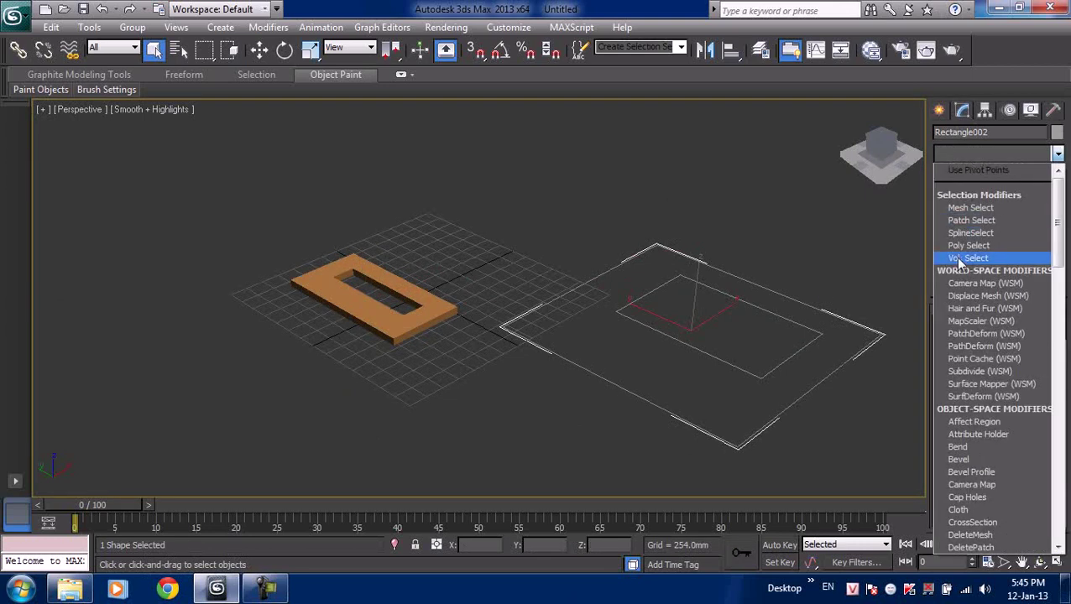
{"action": "scroll", "coordinate": [955, 267], "scroll_direction": "down", "scroll_amount": 2}
{"action": "scroll", "coordinate": [957, 277], "scroll_direction": "down", "scroll_amount": 10}
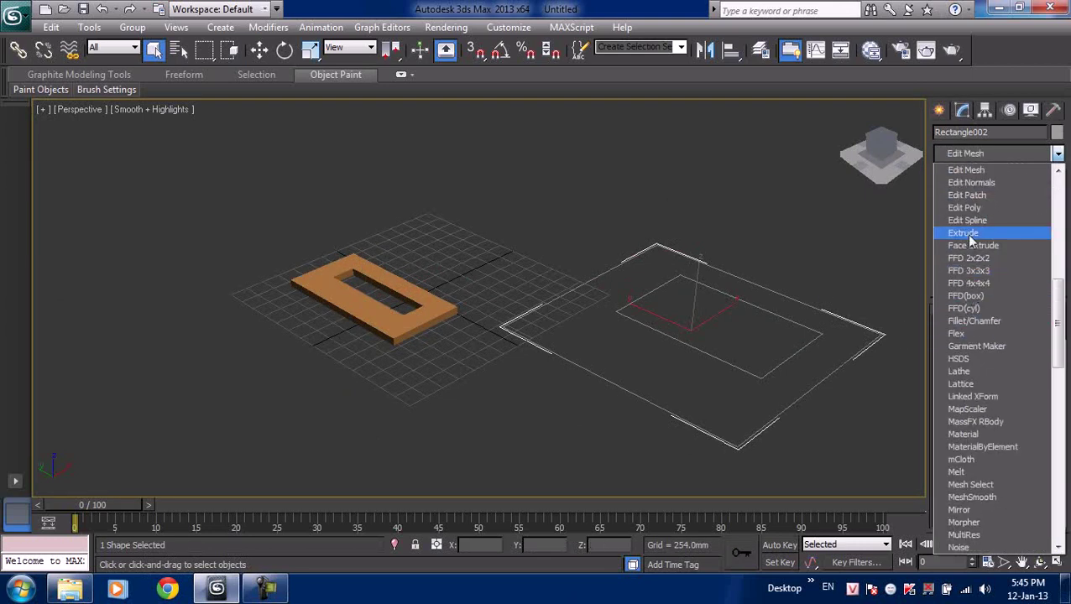
{"action": "left_click", "coordinate": [968, 233]}
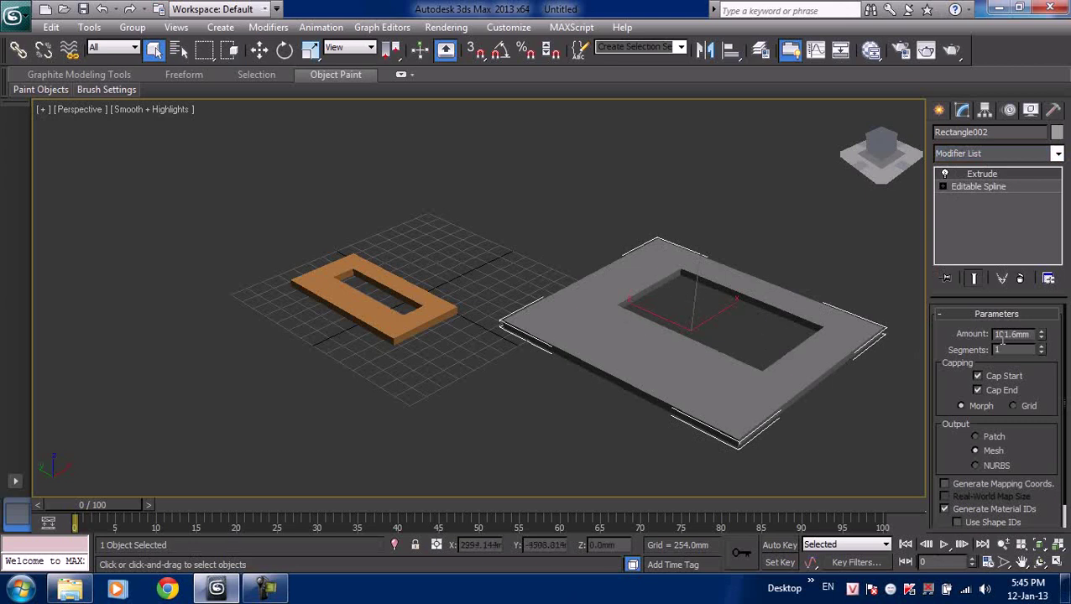
{"action": "mouse_move", "coordinate": [1043, 335]}
{"action": "left_mouse_down"}
{"action": "mouse_move", "coordinate": [1058, 333]}
{"action": "mouse_move", "coordinate": [1016, 316]}
{"action": "left_mouse_up"}
{"action": "left_click", "coordinate": [921, 222]}
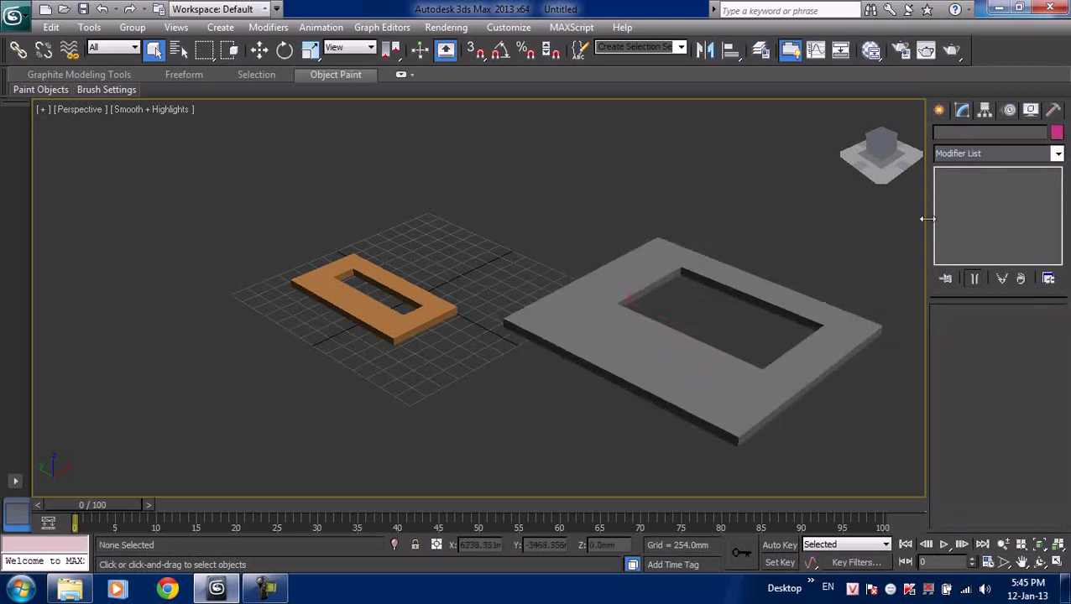
{"action": "left_click", "coordinate": [940, 110]}
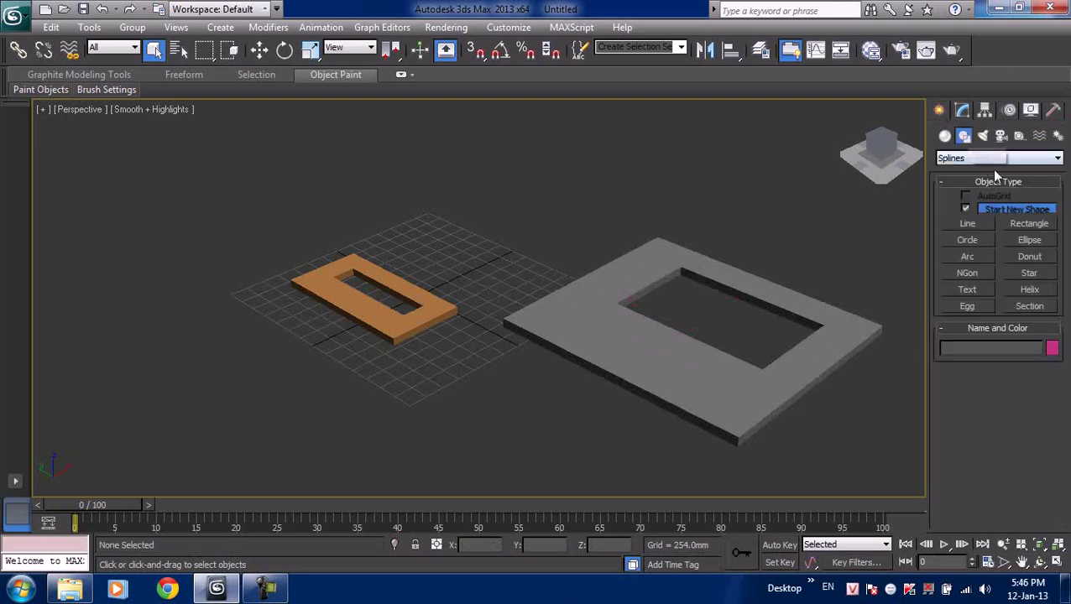
- Draw a circle at the front left and a small wide ellipse in front of the grid
{"action": "left_click", "coordinate": [967, 240]}
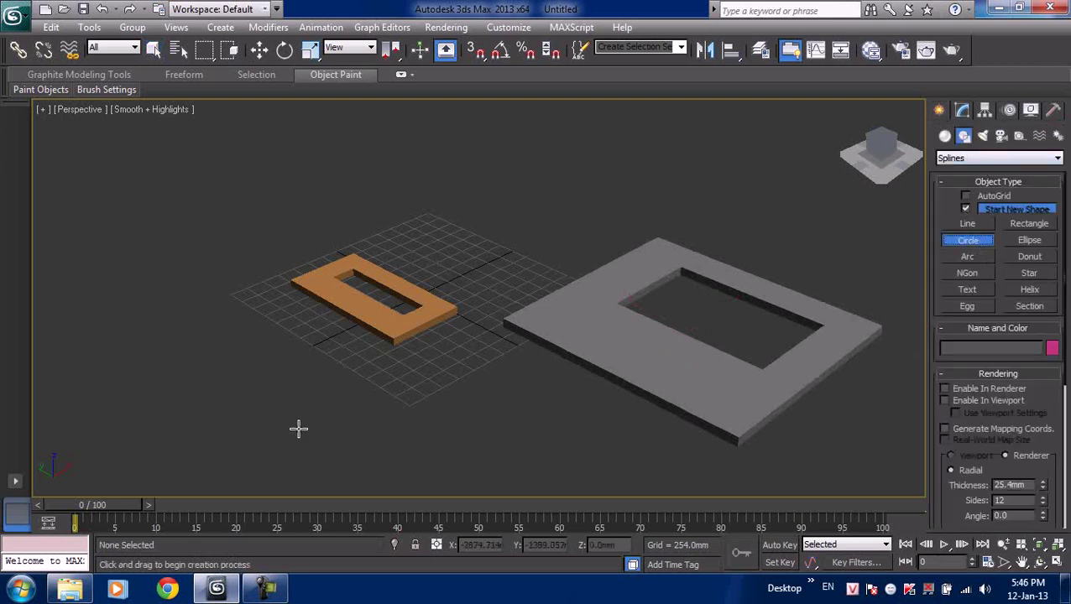
{"action": "left_click_drag", "start_coordinate": [220, 379], "coordinate": [238, 342]}
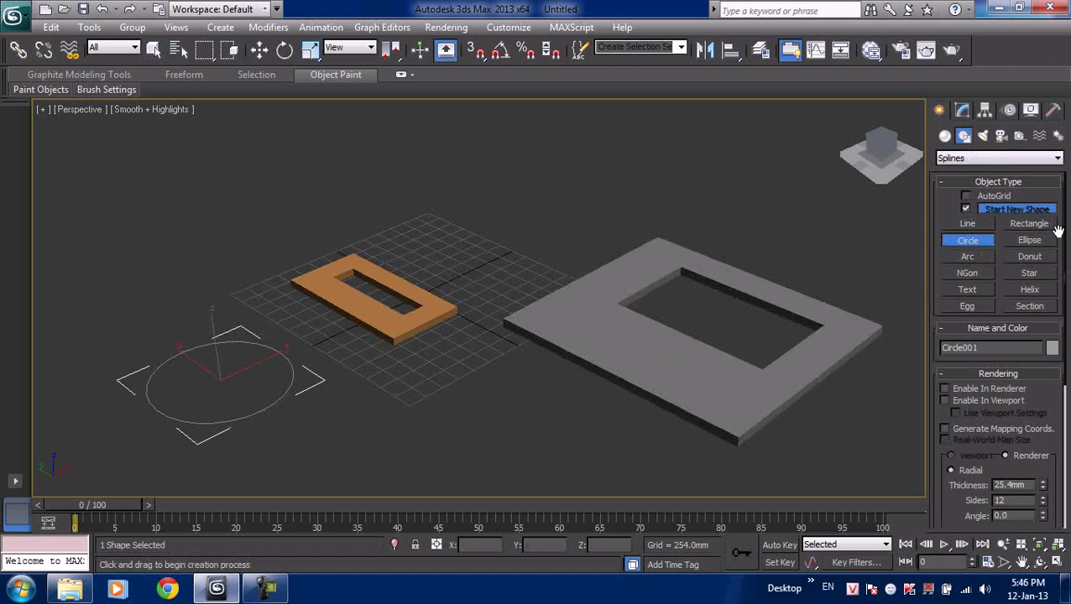
{"action": "left_click", "coordinate": [1029, 240]}
{"action": "left_click_drag", "start_coordinate": [424, 410], "coordinate": [582, 414]}
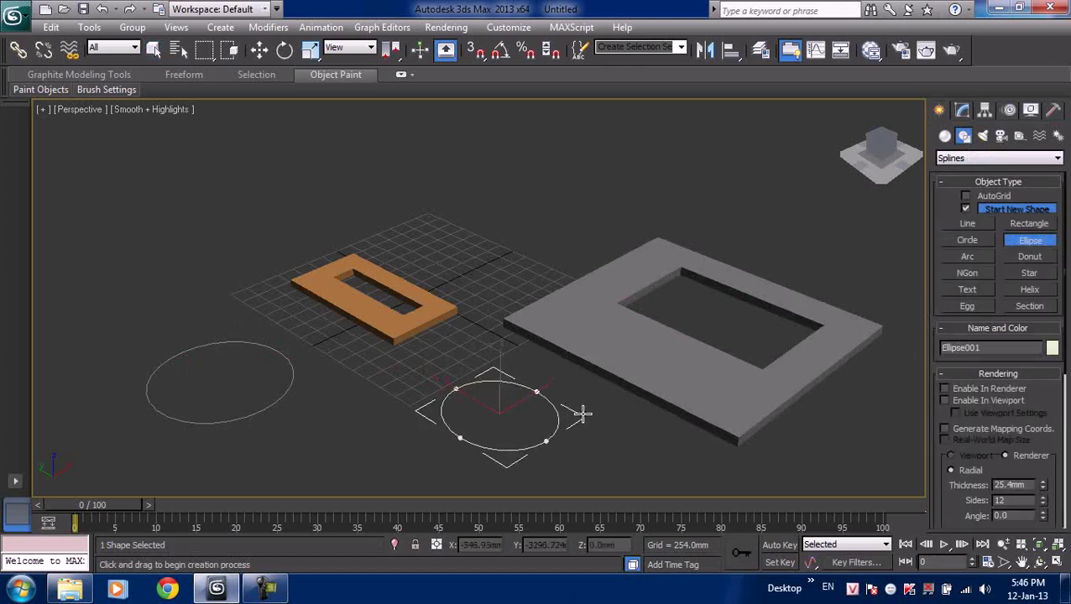
{"action": "left_click_drag", "start_coordinate": [581, 414], "coordinate": [547, 425]}
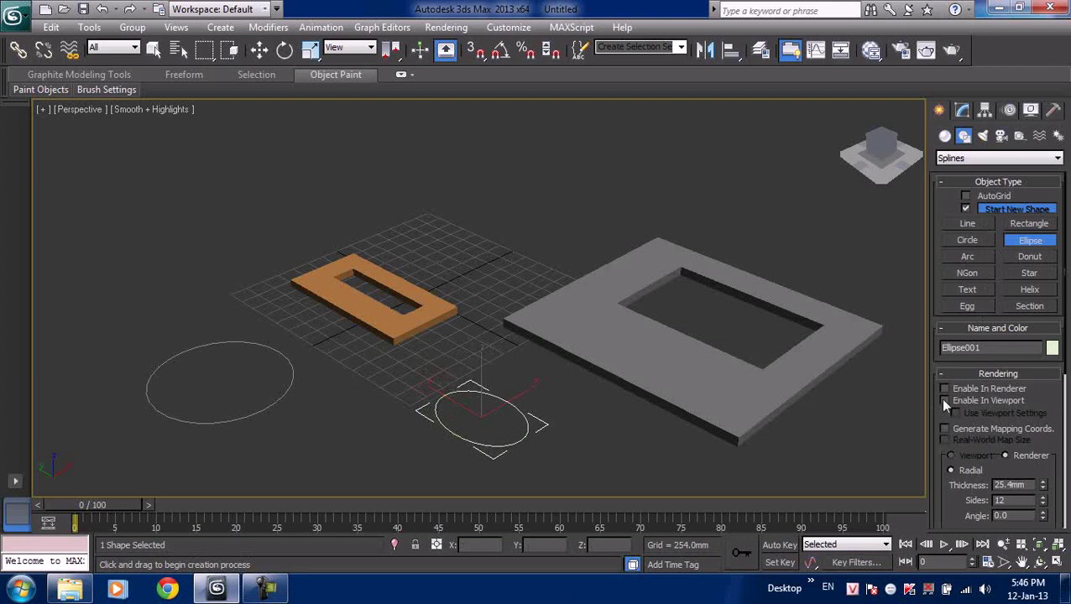
- Give the ellipse a 22.352mm rectangular rendering profile and expand its Interpolation settings
{"action": "scroll", "coordinate": [952, 361], "scroll_direction": "down", "scroll_amount": 3}
{"action": "scroll", "coordinate": [951, 331], "scroll_direction": "down", "scroll_amount": 2}
{"action": "scroll", "coordinate": [951, 332], "scroll_direction": "down", "scroll_amount": 1}
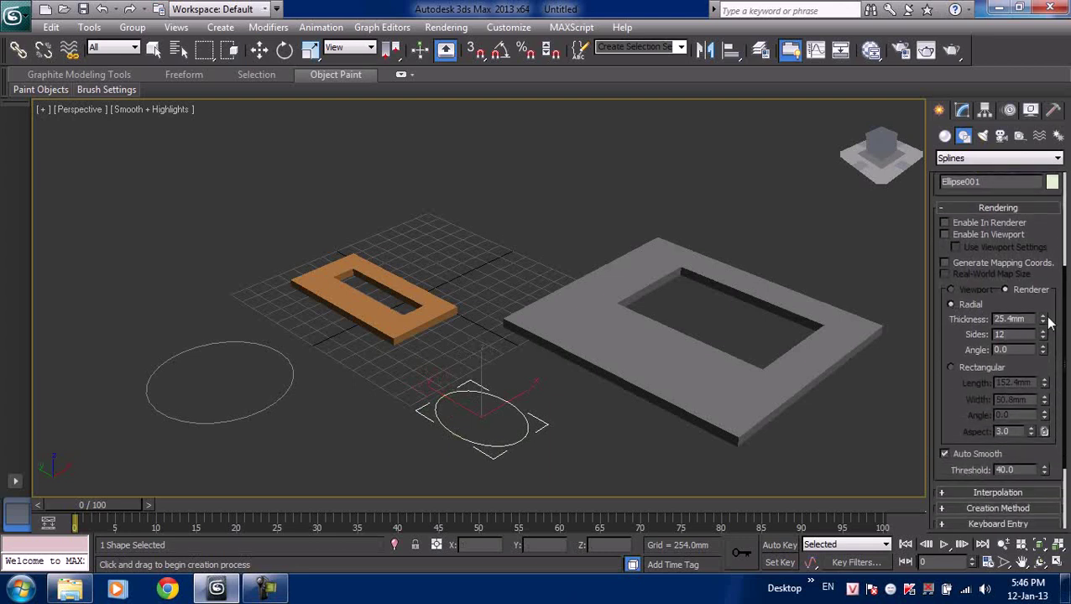
{"action": "left_click_drag", "start_coordinate": [1043, 320], "coordinate": [1049, 325]}
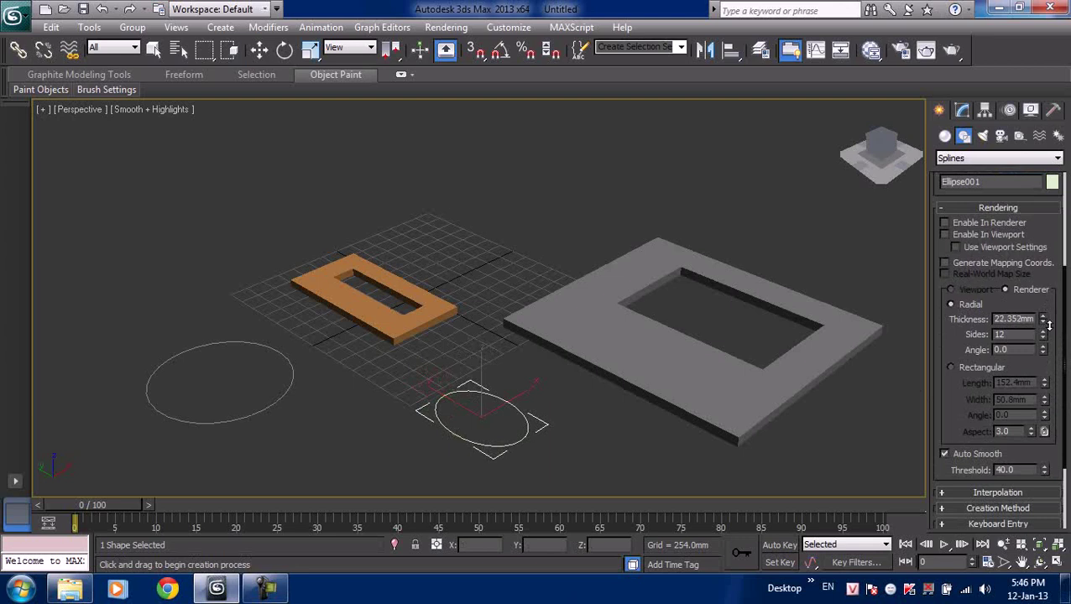
{"action": "left_click", "coordinate": [963, 371]}
{"action": "scroll", "coordinate": [948, 403], "scroll_direction": "down", "scroll_amount": 4}
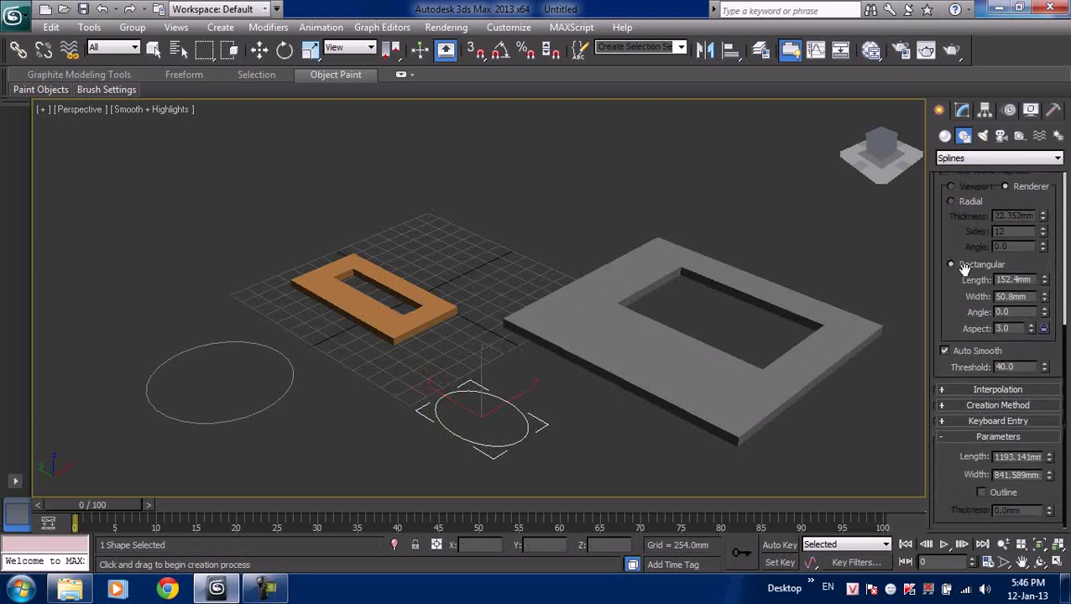
{"action": "left_click", "coordinate": [968, 391]}
{"action": "scroll", "coordinate": [944, 425], "scroll_direction": "down", "scroll_amount": 2}
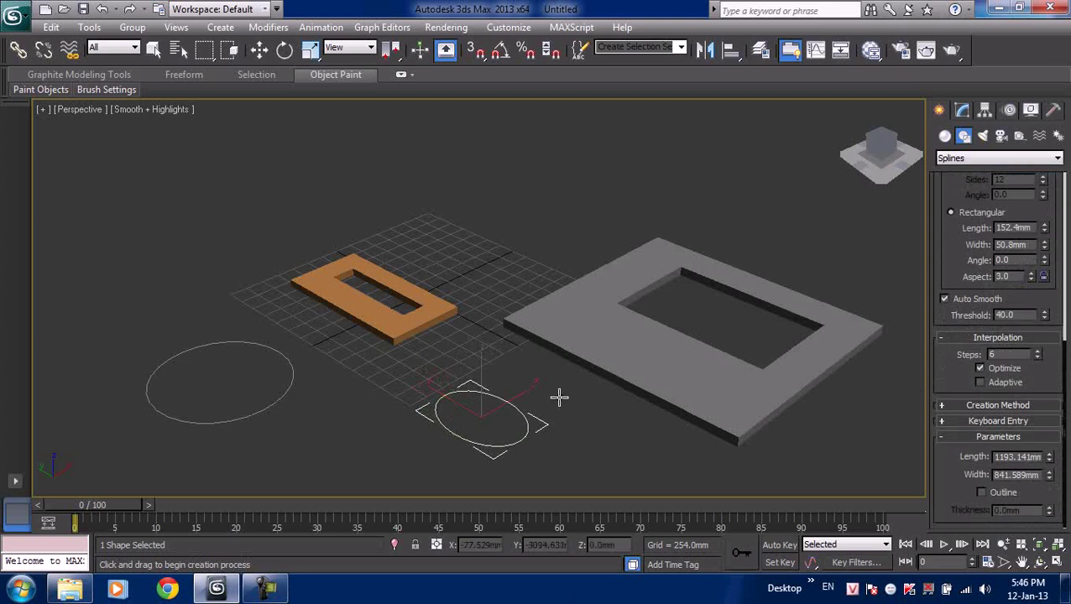
{"action": "scroll", "coordinate": [965, 403], "scroll_direction": "up", "scroll_amount": 5}
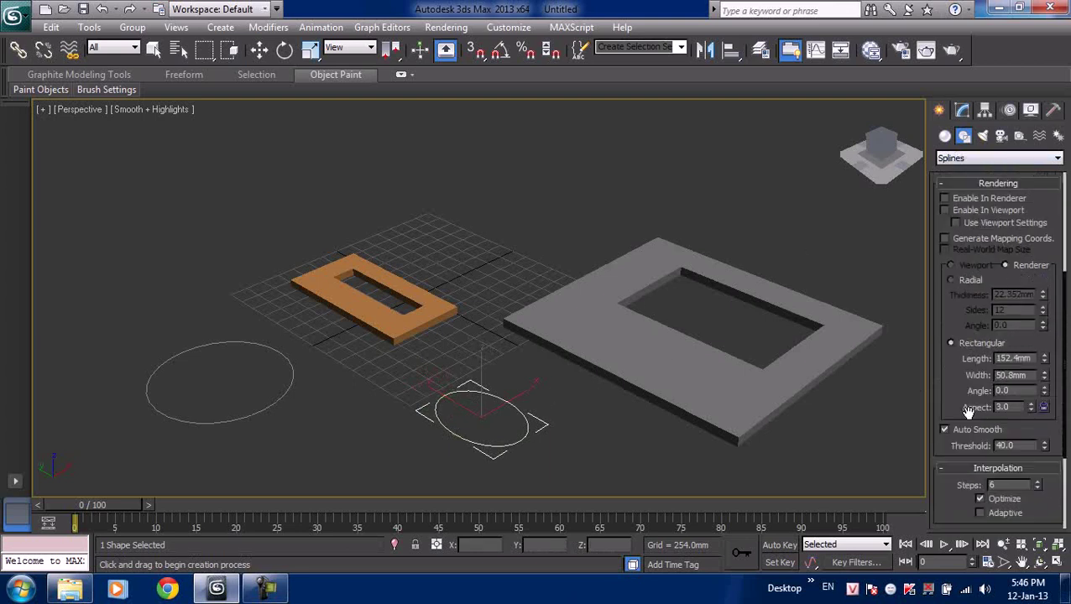
{"action": "scroll", "coordinate": [966, 409], "scroll_direction": "up", "scroll_amount": 6}
{"action": "left_click", "coordinate": [971, 240]}
- Draw two arcs across the top-left of the scene and a donut at upper right
{"action": "left_click_drag", "start_coordinate": [194, 292], "coordinate": [380, 190]}
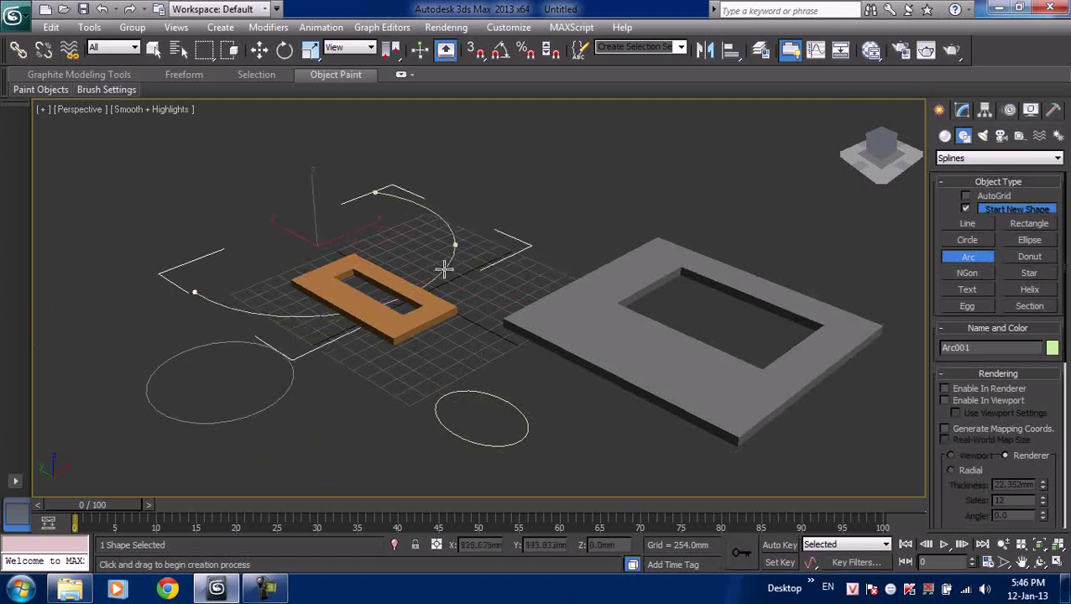
{"action": "left_click", "coordinate": [279, 207]}
{"action": "mouse_move", "coordinate": [447, 191]}
{"action": "left_mouse_down"}
{"action": "mouse_move", "coordinate": [527, 162]}
{"action": "mouse_move", "coordinate": [625, 171]}
{"action": "left_mouse_up"}
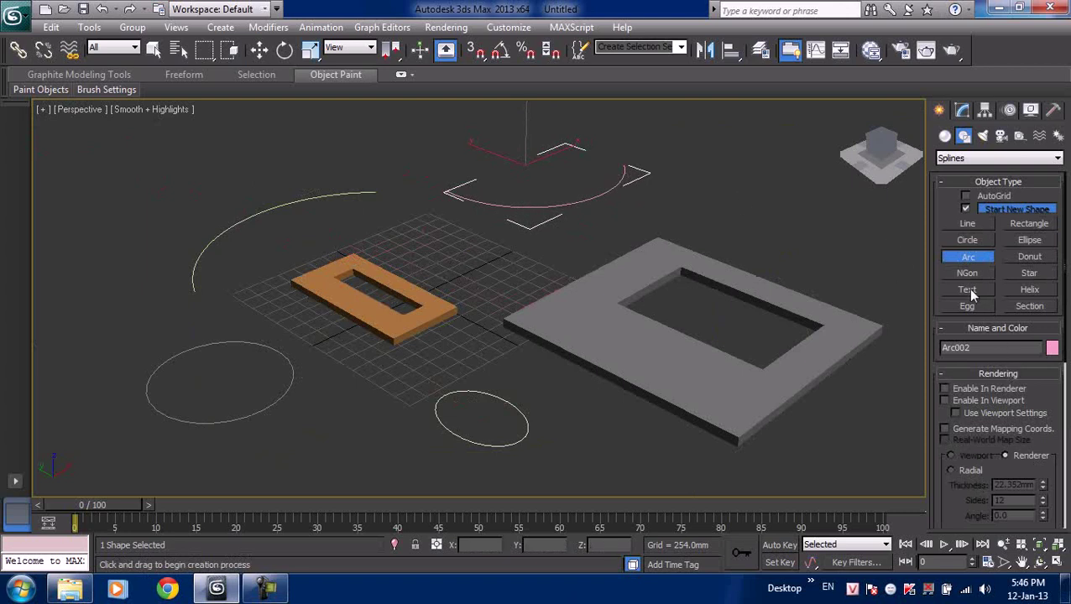
{"action": "left_click", "coordinate": [1029, 256]}
{"action": "left_click_drag", "start_coordinate": [777, 223], "coordinate": [790, 181]}
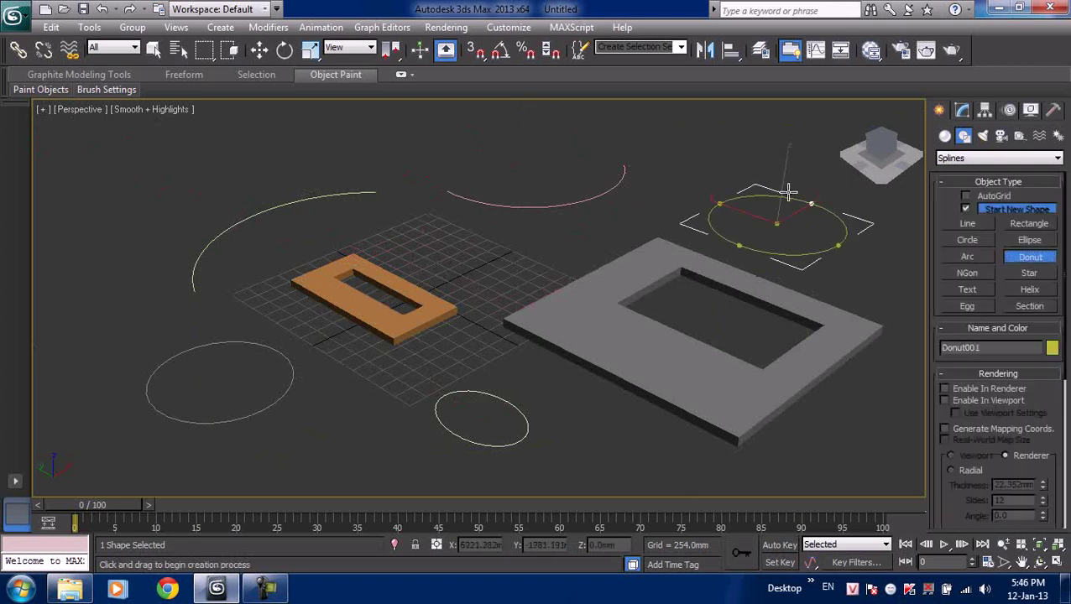
{"action": "left_click", "coordinate": [796, 203]}
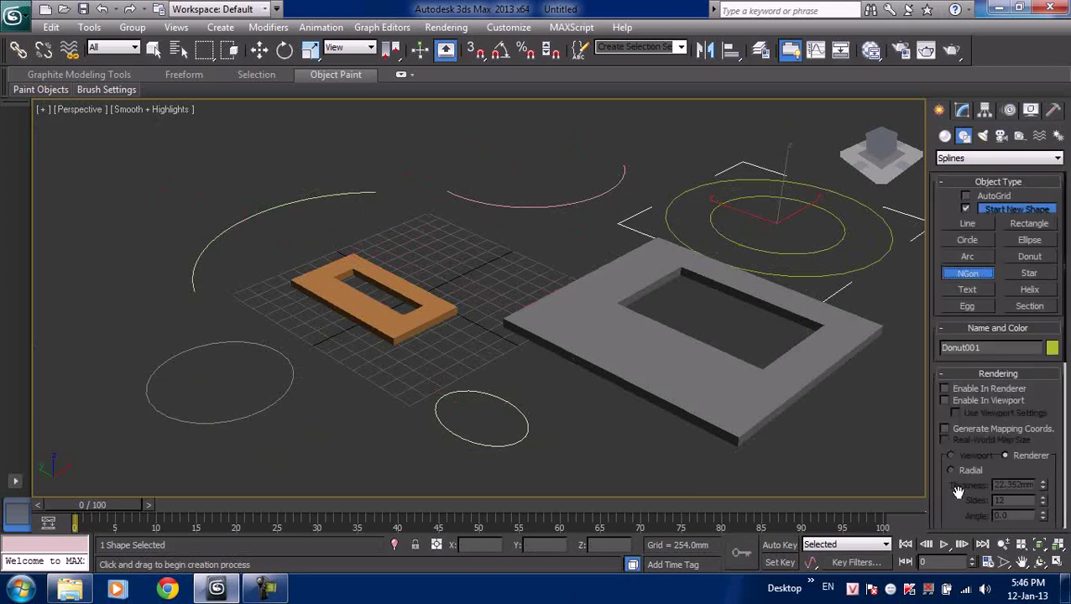
- Draw two 8-sided NGons below the orange and grey frames
{"action": "left_click_drag", "start_coordinate": [955, 491], "coordinate": [962, 297]}
{"action": "scroll", "coordinate": [1049, 348], "scroll_direction": "down", "scroll_amount": 1}
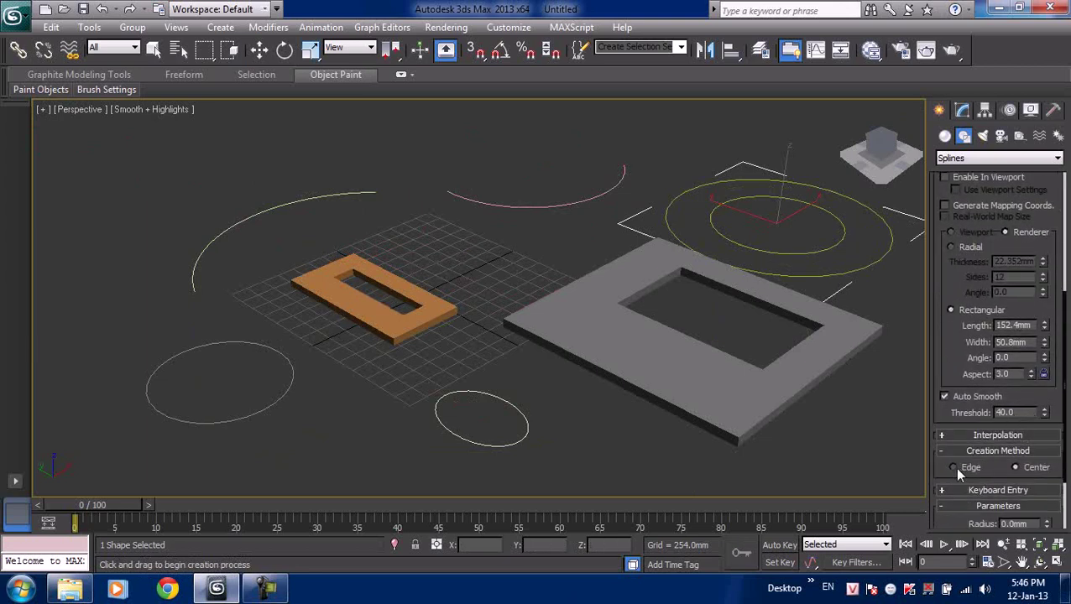
{"action": "scroll", "coordinate": [949, 476], "scroll_direction": "down", "scroll_amount": 3}
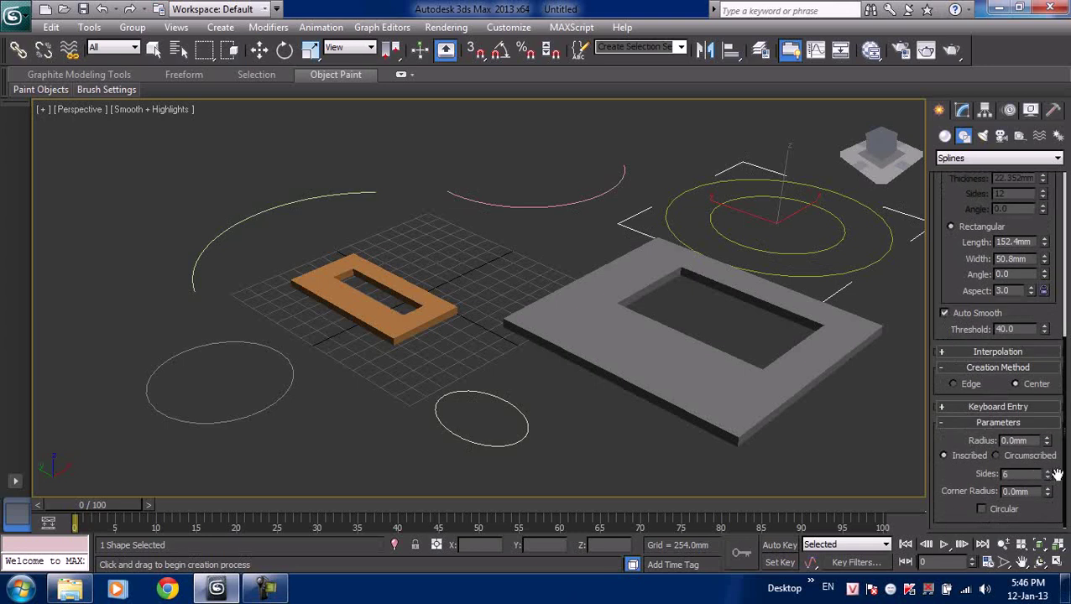
{"action": "left_click_drag", "start_coordinate": [338, 418], "coordinate": [417, 392]}
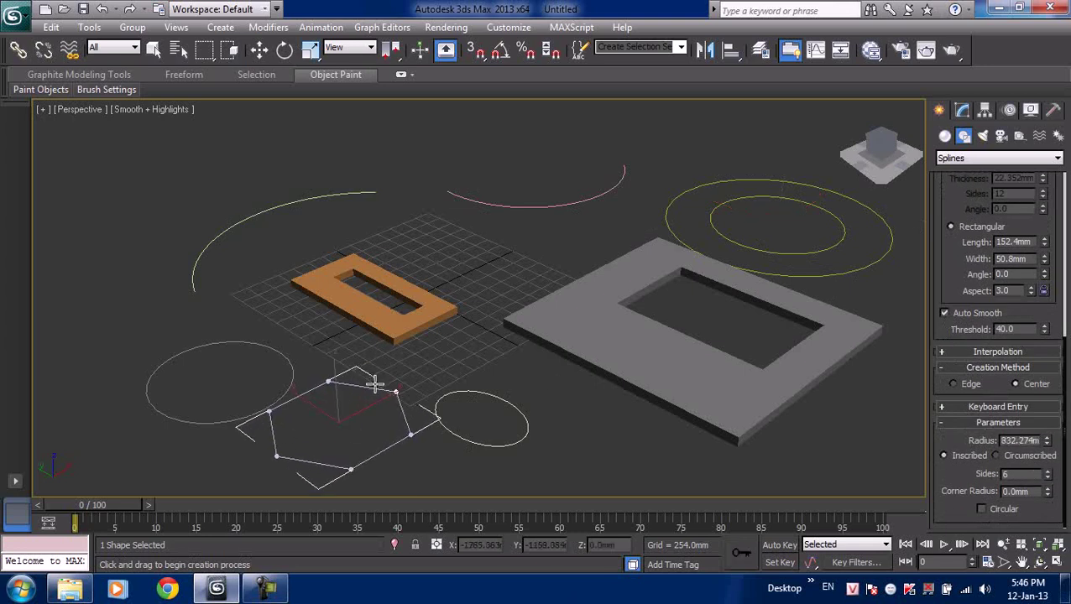
{"action": "left_click", "coordinate": [1048, 472]}
{"action": "left_click", "coordinate": [1048, 473]}
{"action": "mouse_move", "coordinate": [642, 437]}
{"action": "left_mouse_down"}
{"action": "mouse_move", "coordinate": [658, 412]}
{"action": "mouse_move", "coordinate": [643, 417]}
{"action": "left_mouse_up"}
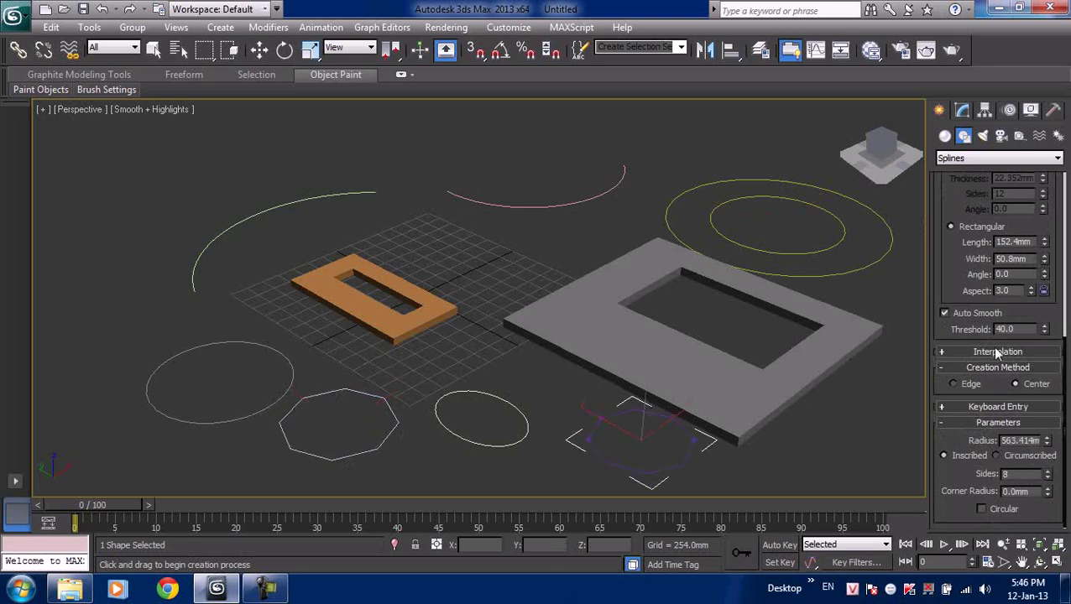
- Draw a star spline at the upper left of the scene
{"action": "scroll", "coordinate": [995, 344], "scroll_direction": "up", "scroll_amount": 2}
{"action": "scroll", "coordinate": [987, 299], "scroll_direction": "up", "scroll_amount": 3}
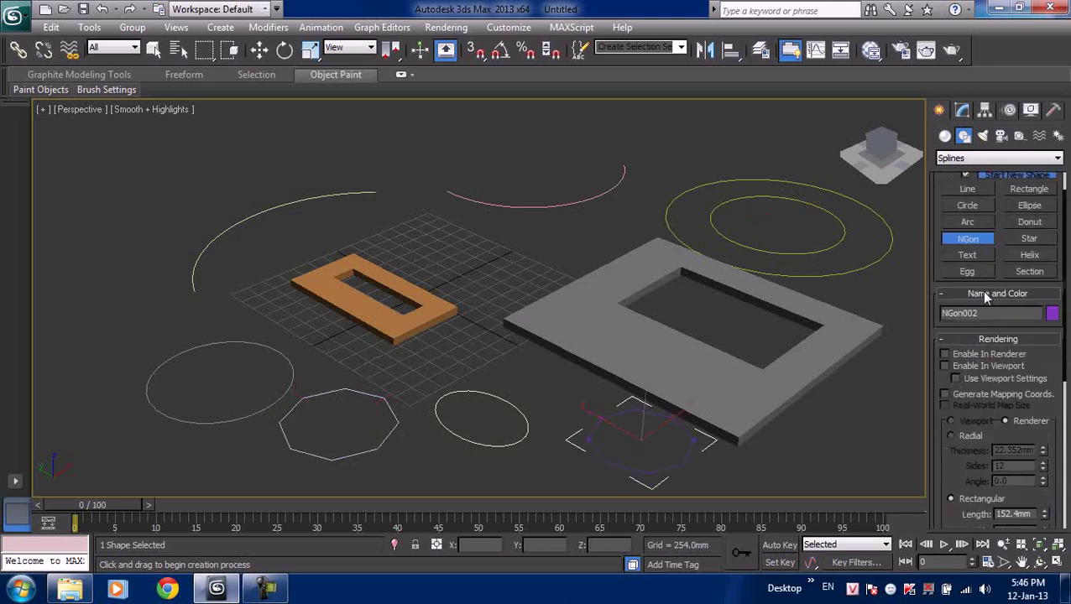
{"action": "left_click", "coordinate": [1029, 239]}
{"action": "mouse_move", "coordinate": [139, 223]}
{"action": "left_mouse_down"}
{"action": "mouse_move", "coordinate": [165, 179]}
{"action": "mouse_move", "coordinate": [219, 208]}
{"action": "left_mouse_up"}
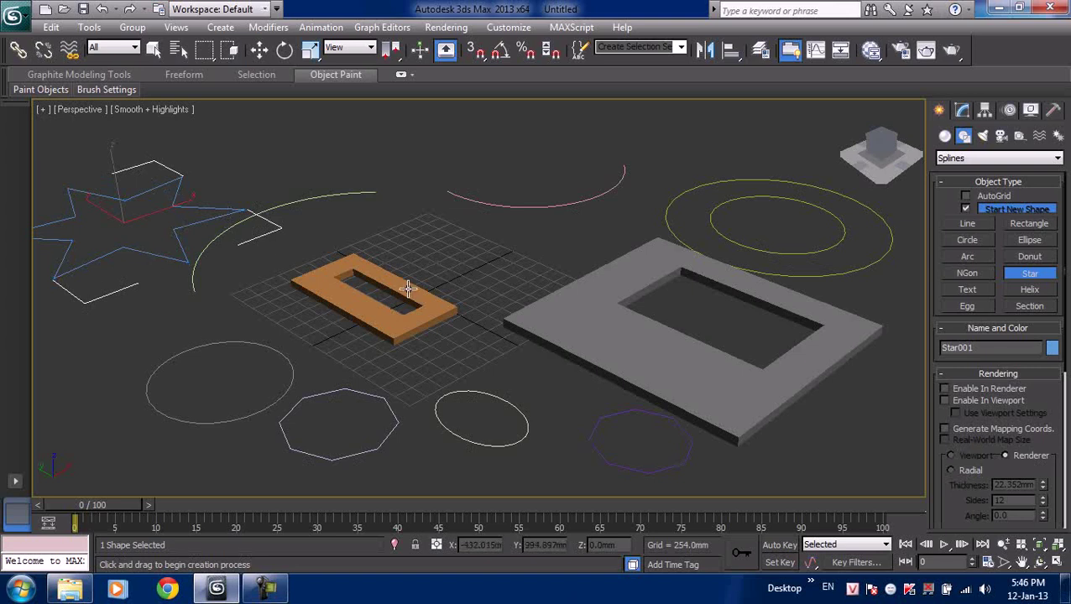
- Place a Text spline and edit its content to read 'MAX'
{"action": "left_click", "coordinate": [967, 290]}
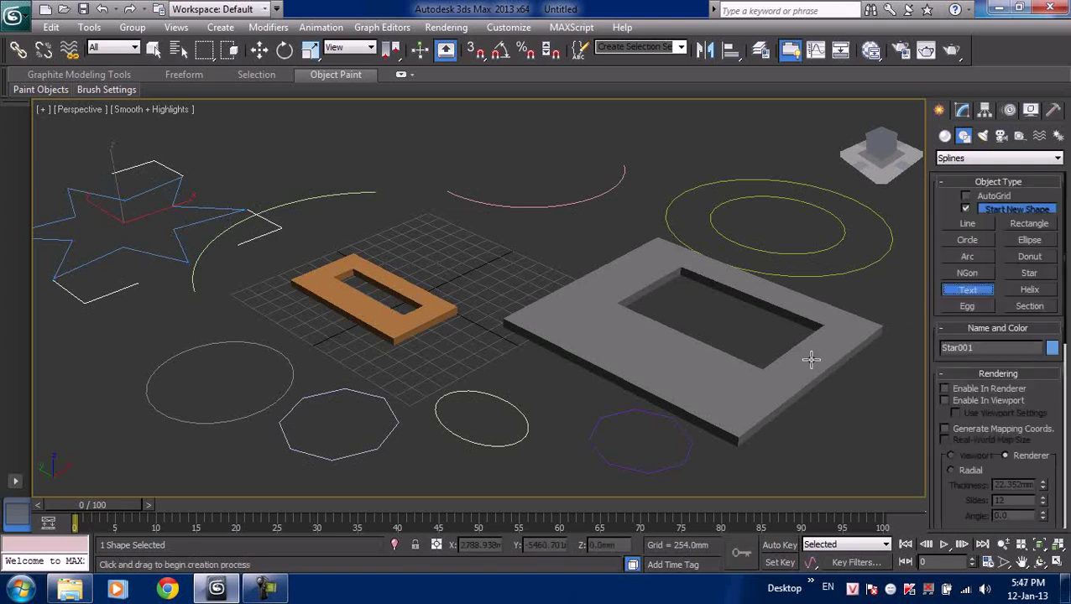
{"action": "left_click", "coordinate": [451, 249]}
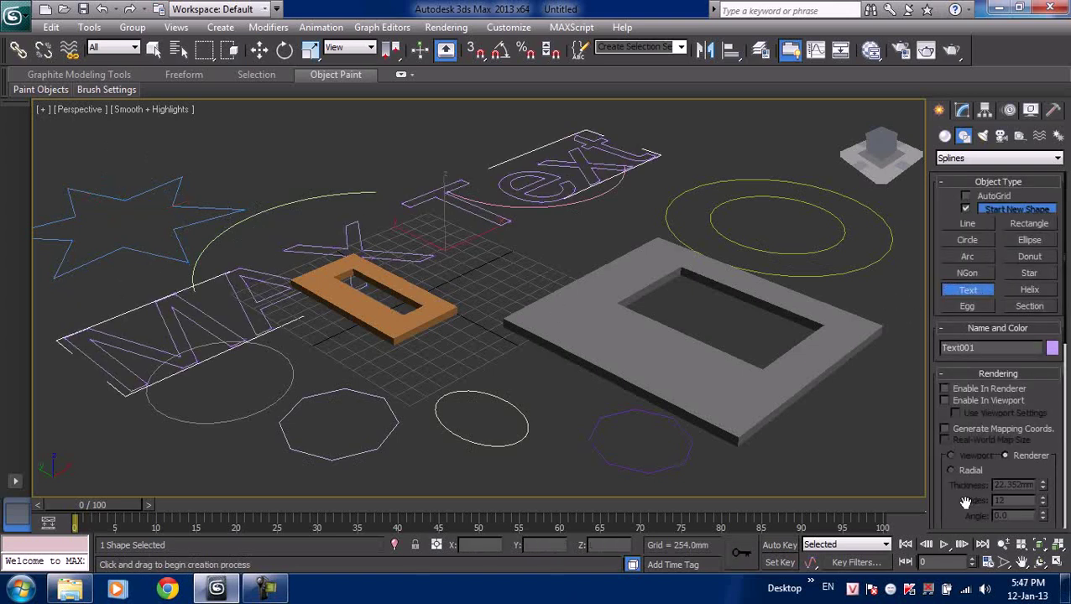
{"action": "scroll", "coordinate": [965, 501], "scroll_direction": "down", "scroll_amount": 3}
{"action": "scroll", "coordinate": [978, 461], "scroll_direction": "down", "scroll_amount": 3}
{"action": "scroll", "coordinate": [997, 391], "scroll_direction": "down", "scroll_amount": 3}
{"action": "left_click_drag", "start_coordinate": [992, 453], "coordinate": [946, 458]}
{"action": "key", "text": "BackSpace"}
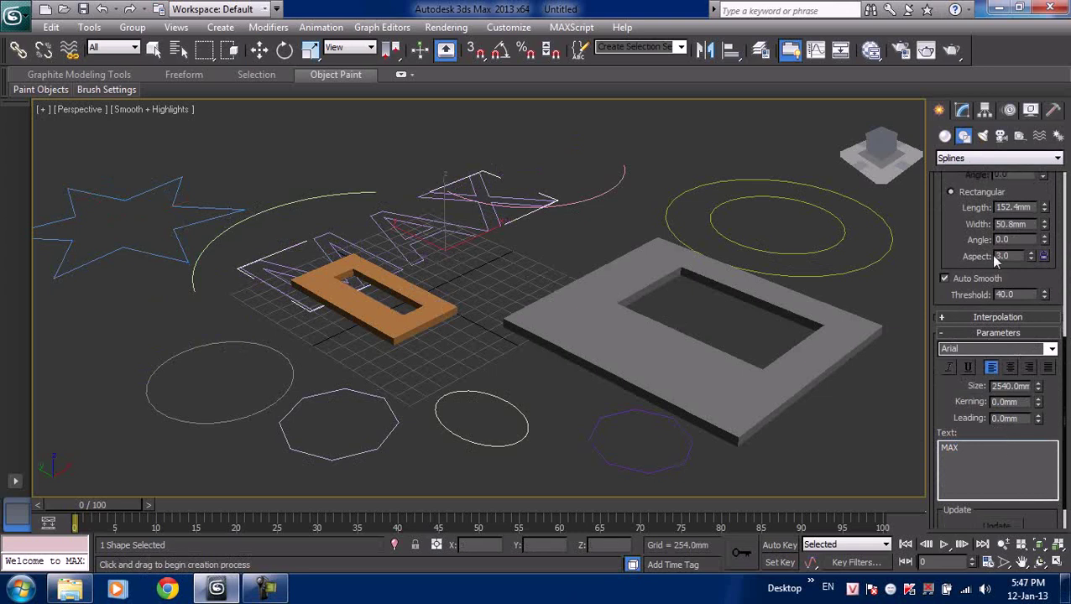
{"action": "scroll", "coordinate": [965, 159], "scroll_direction": "up", "scroll_amount": 5}
- Extrude the MAX text by 482.6mm into solid letters
{"action": "left_click", "coordinate": [962, 110]}
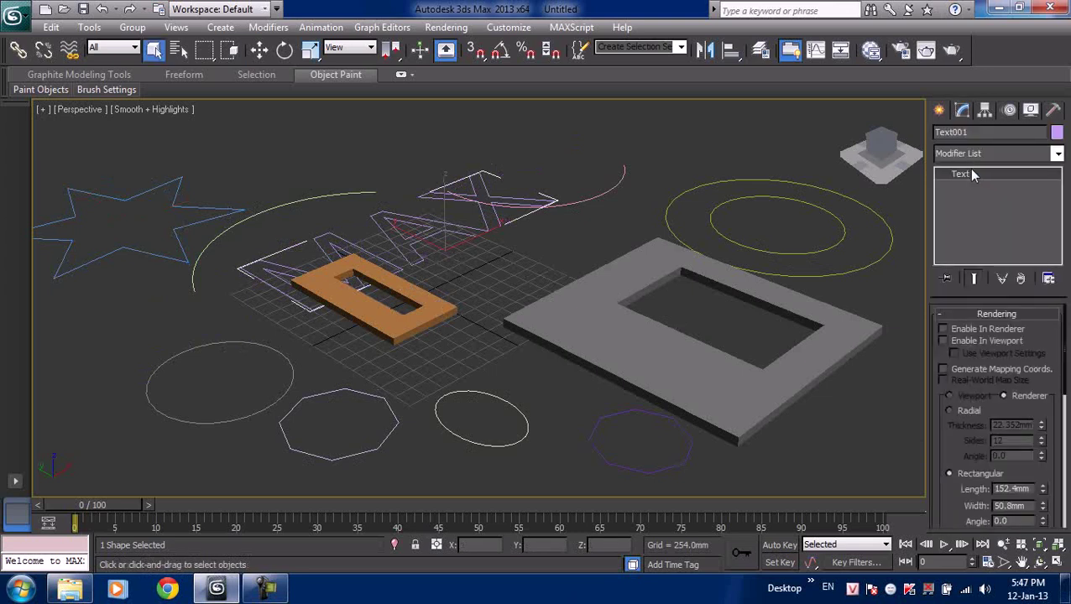
{"action": "left_click", "coordinate": [968, 154]}
{"action": "scroll", "coordinate": [963, 153], "scroll_direction": "up", "scroll_amount": 1}
{"action": "scroll", "coordinate": [965, 167], "scroll_direction": "down", "scroll_amount": 10}
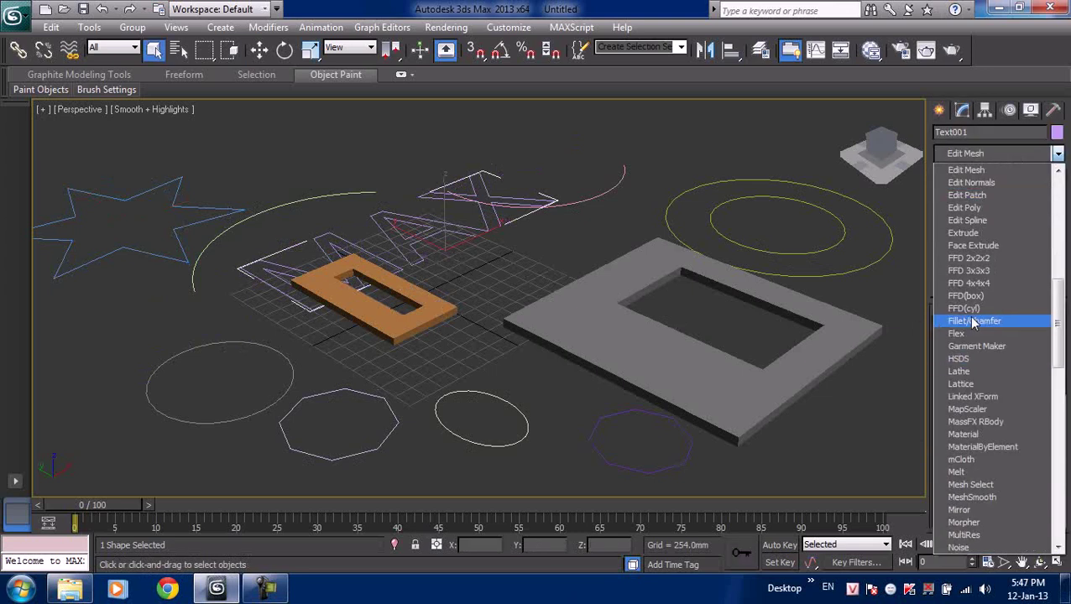
{"action": "left_click", "coordinate": [974, 235]}
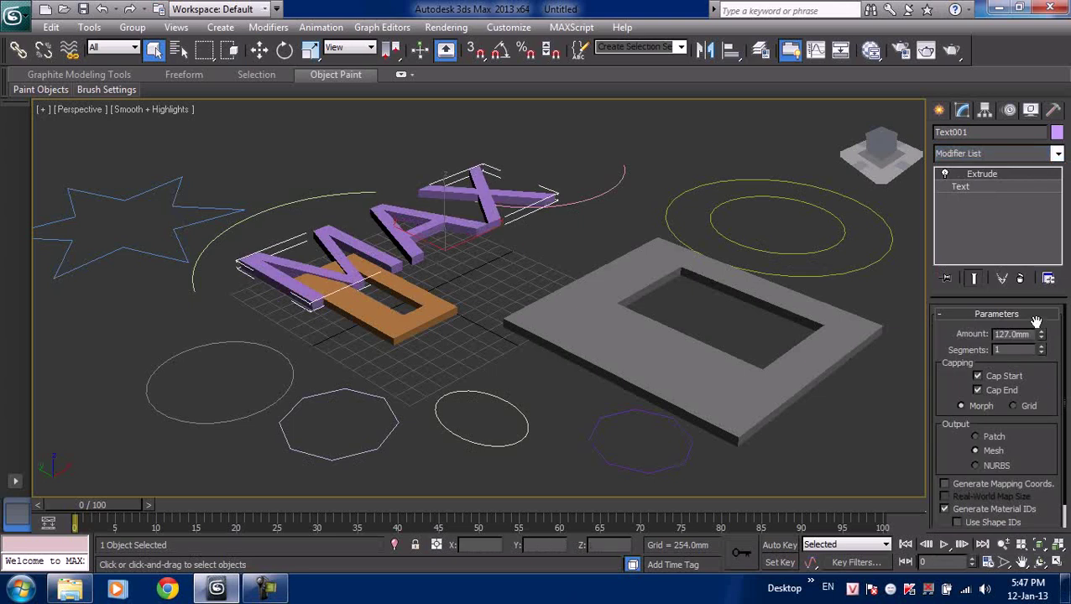
{"action": "left_click_drag", "start_coordinate": [1044, 335], "coordinate": [1051, 309]}
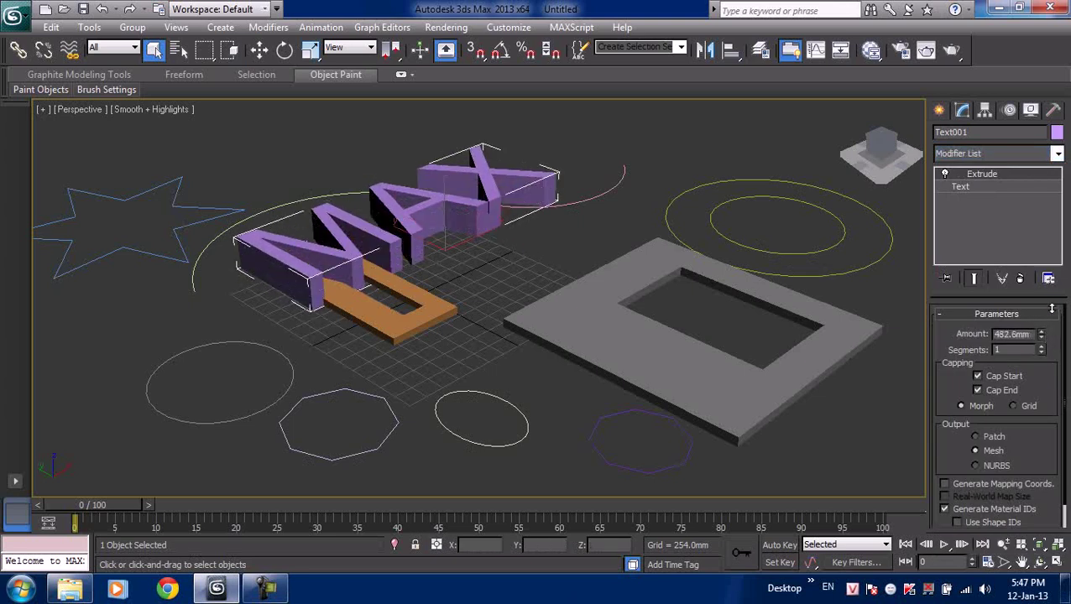
- Apply a Bevel modifier to the donut with Level 1 height 190.5mm
{"action": "left_click", "coordinate": [479, 366]}
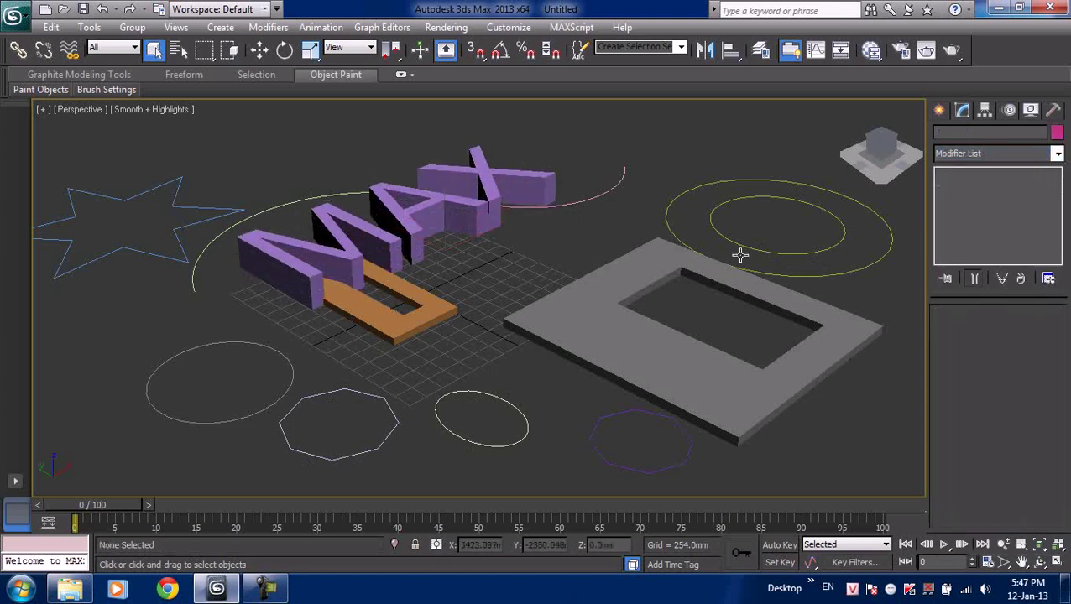
{"action": "left_click", "coordinate": [728, 202]}
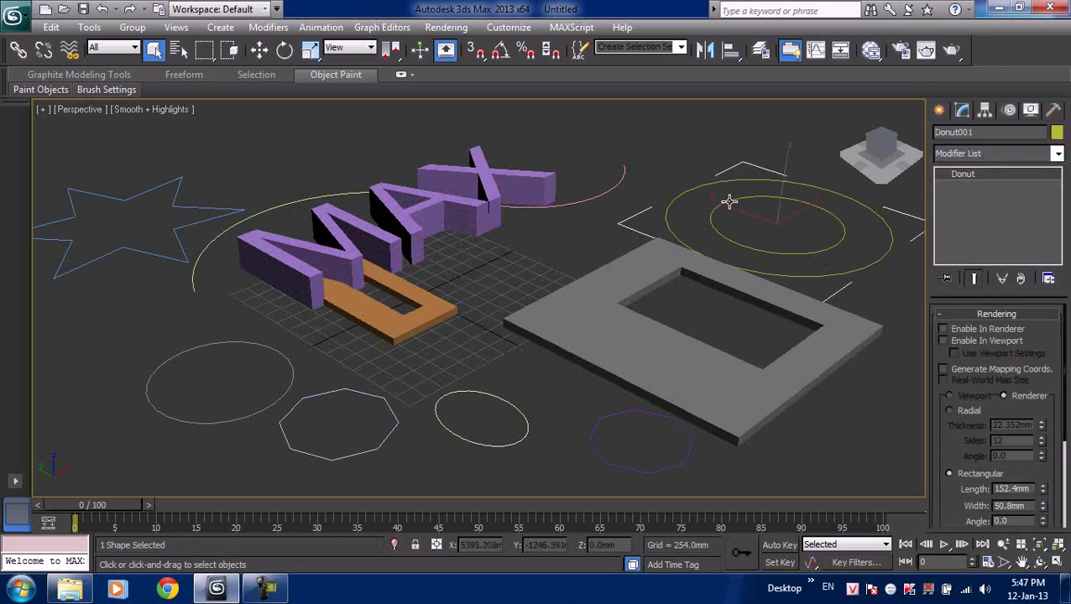
{"action": "left_click", "coordinate": [987, 151]}
{"action": "key", "text": "b"}
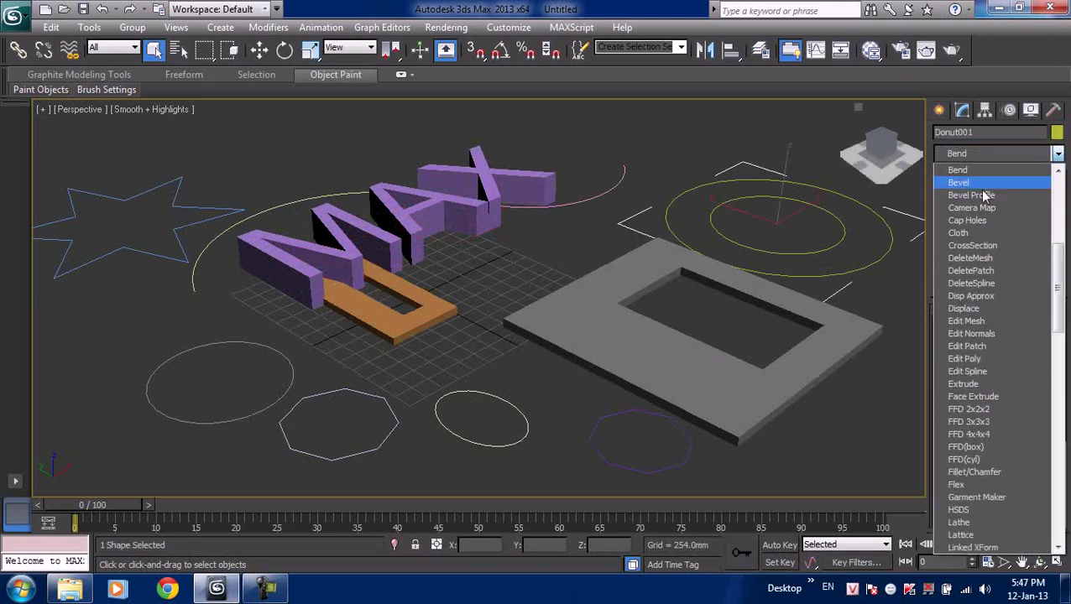
{"action": "left_click", "coordinate": [959, 183]}
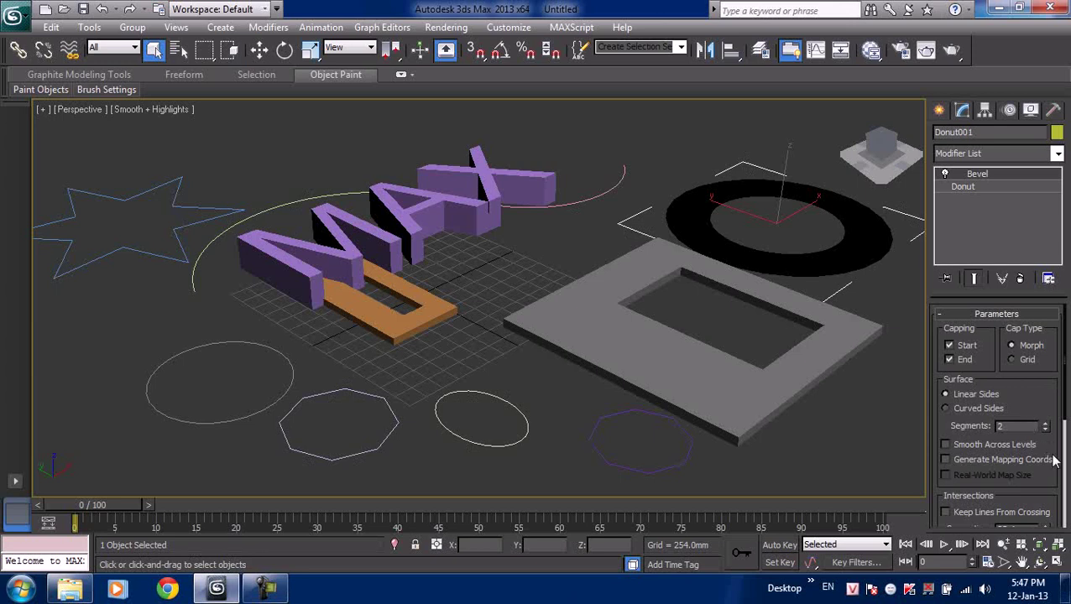
{"action": "left_click_drag", "start_coordinate": [1054, 460], "coordinate": [1054, 280]}
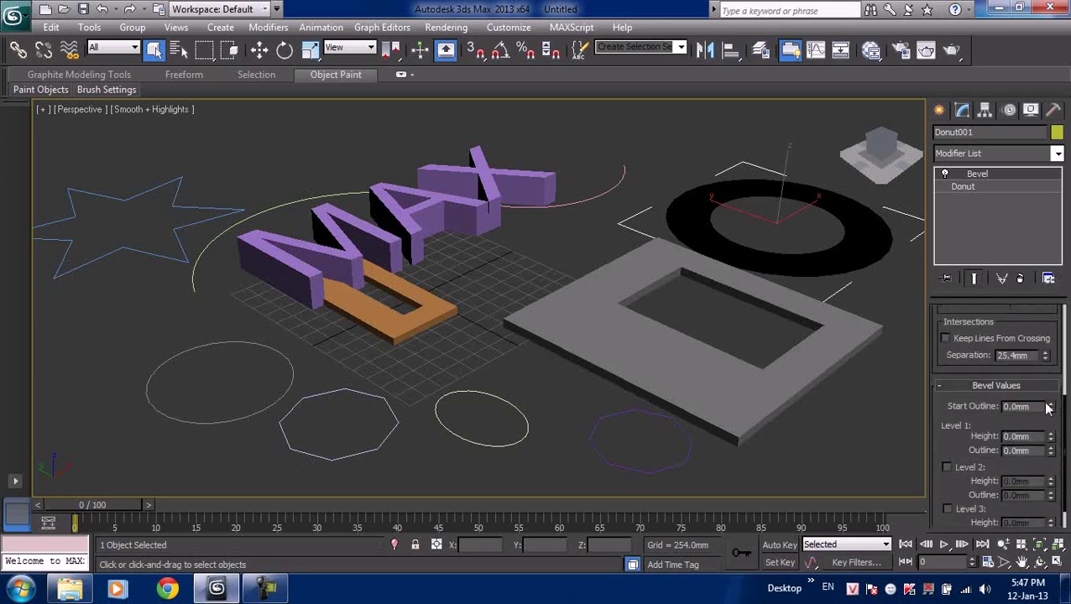
{"action": "left_click_drag", "start_coordinate": [1054, 442], "coordinate": [1052, 424]}
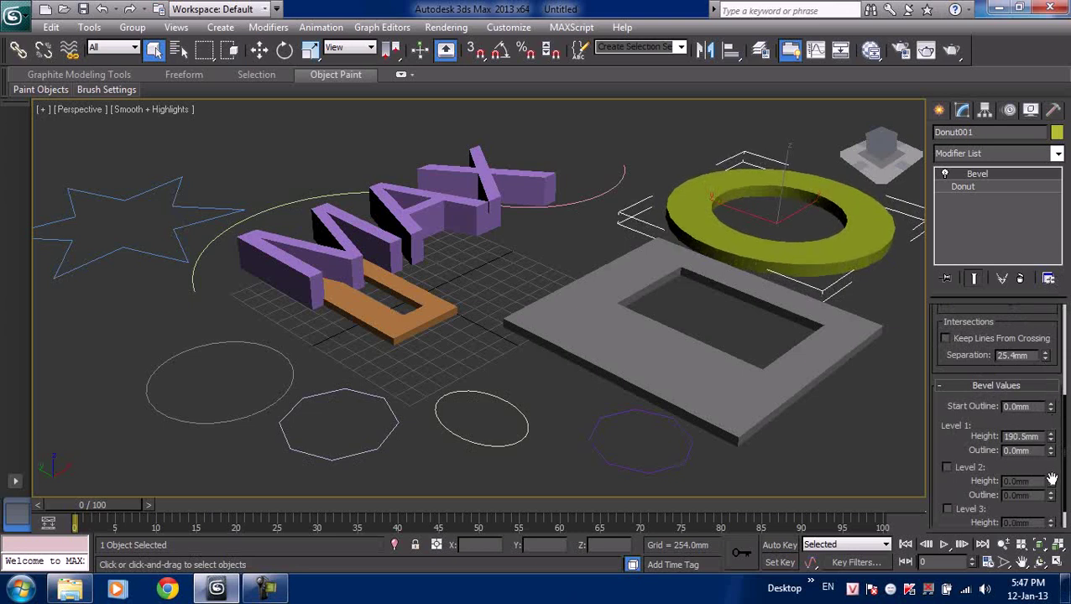
- Enable bevel Levels 2 and 3, with Level 3 at 266.7mm height and -45.72mm outline
{"action": "left_click", "coordinate": [964, 470]}
{"action": "mouse_move", "coordinate": [1050, 482]}
{"action": "left_mouse_down"}
{"action": "mouse_move", "coordinate": [1053, 462]}
{"action": "mouse_move", "coordinate": [1056, 488]}
{"action": "mouse_move", "coordinate": [1059, 463]}
{"action": "left_mouse_up"}
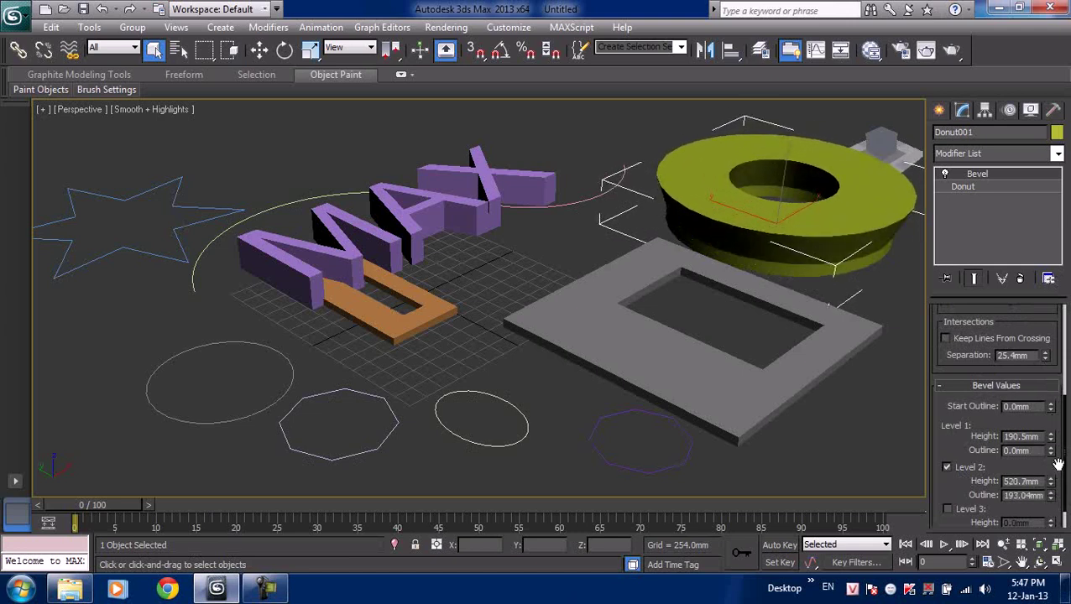
{"action": "left_click", "coordinate": [948, 509]}
{"action": "left_click_drag", "start_coordinate": [1037, 514], "coordinate": [1037, 436]}
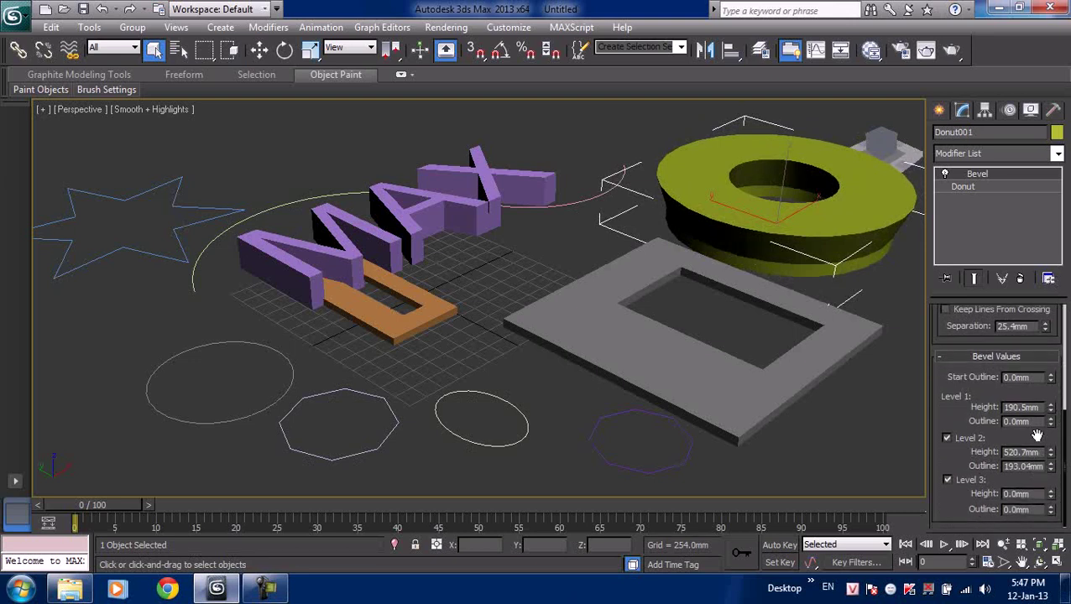
{"action": "mouse_move", "coordinate": [1053, 520]}
{"action": "left_mouse_down"}
{"action": "mouse_move", "coordinate": [1055, 458]}
{"action": "mouse_move", "coordinate": [1049, 468]}
{"action": "left_mouse_up"}
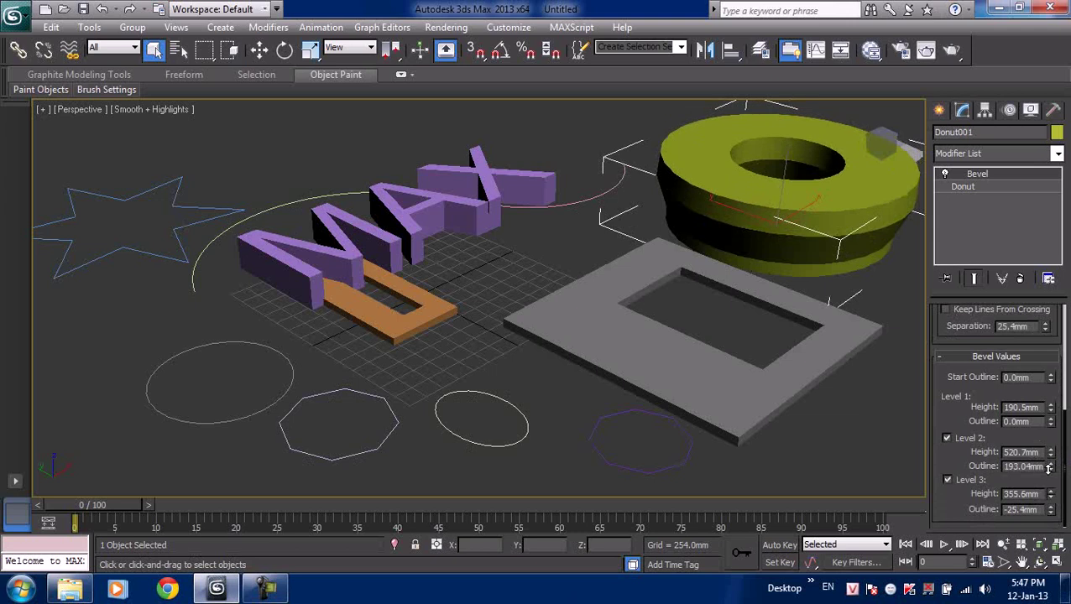
{"action": "left_click", "coordinate": [1050, 513]}
{"action": "left_click_drag", "start_coordinate": [1050, 495], "coordinate": [1051, 513]}
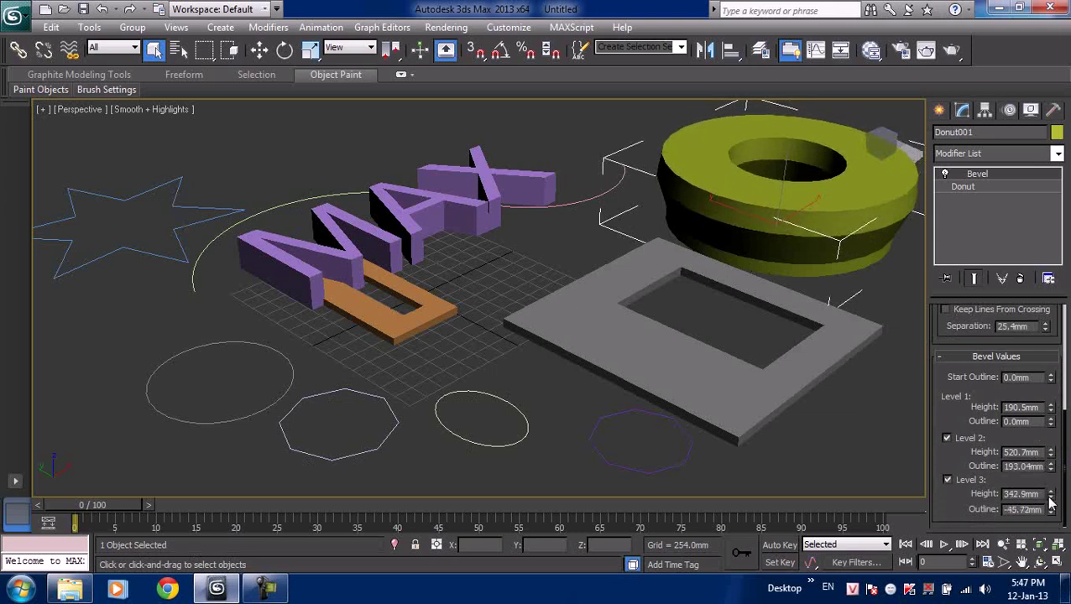
{"action": "scroll", "coordinate": [852, 319], "scroll_direction": "down", "scroll_amount": 3}
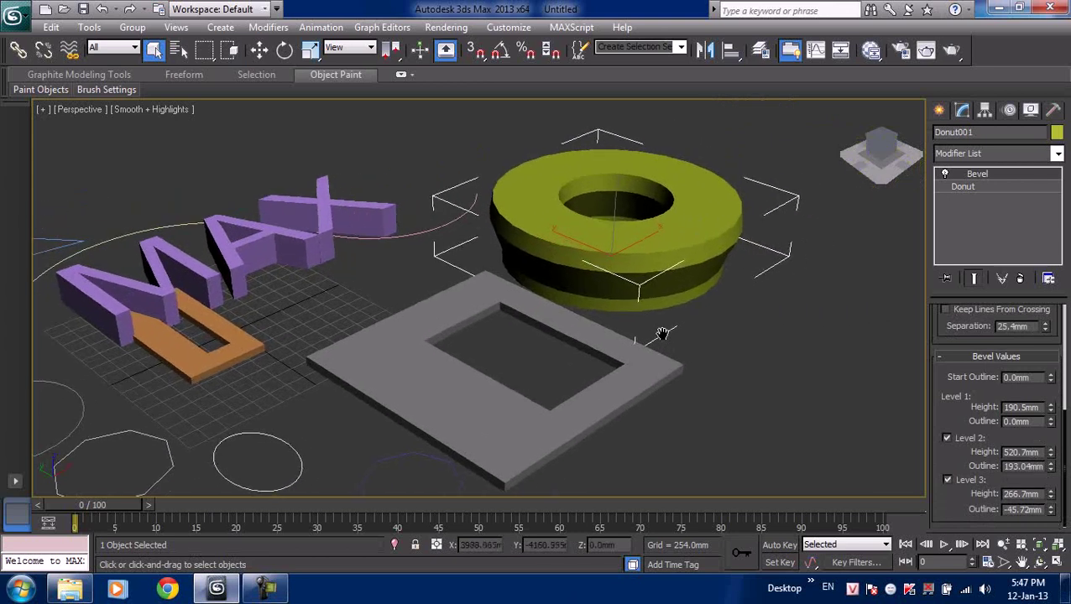
{"action": "scroll", "coordinate": [834, 356], "scroll_direction": "down", "scroll_amount": 2}
- Draw a helix to the right of the donut, setting its height and top radius
{"action": "left_click", "coordinate": [833, 362]}
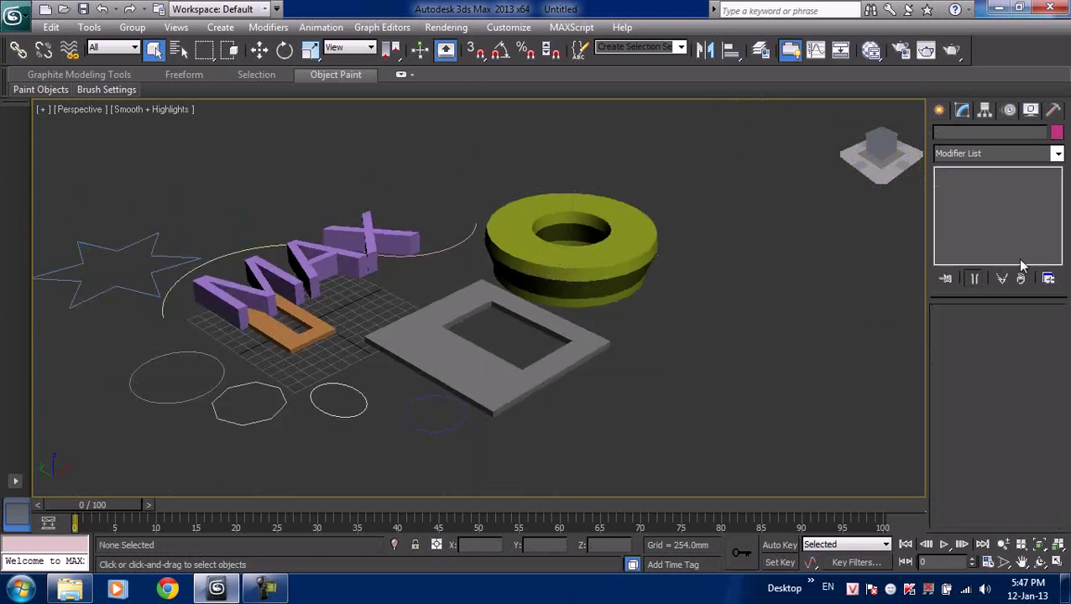
{"action": "left_click", "coordinate": [944, 110]}
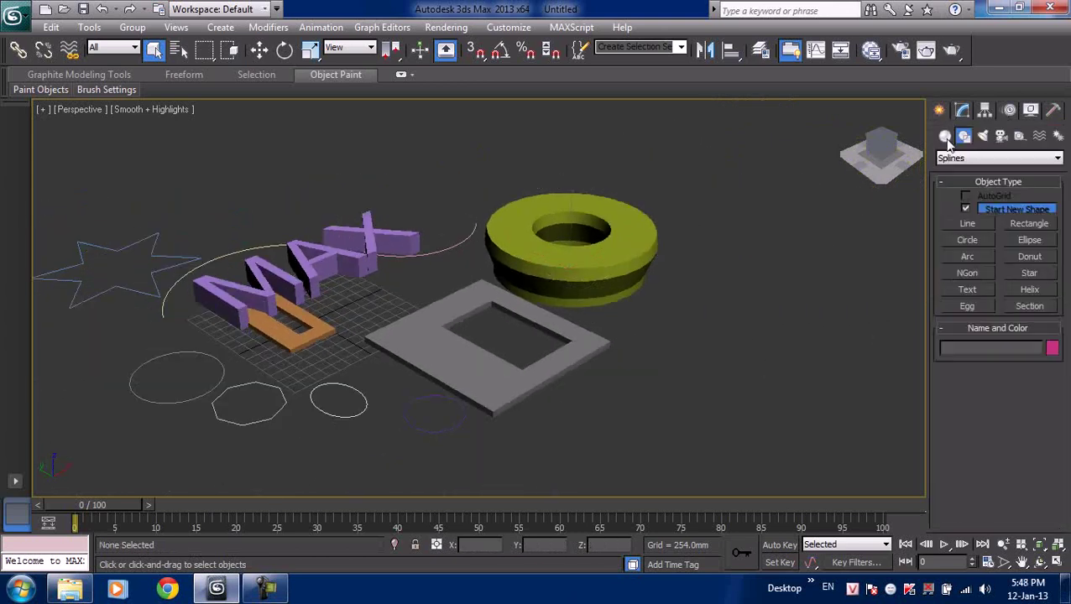
{"action": "left_click", "coordinate": [1031, 289]}
{"action": "left_click_drag", "start_coordinate": [729, 356], "coordinate": [767, 326]}
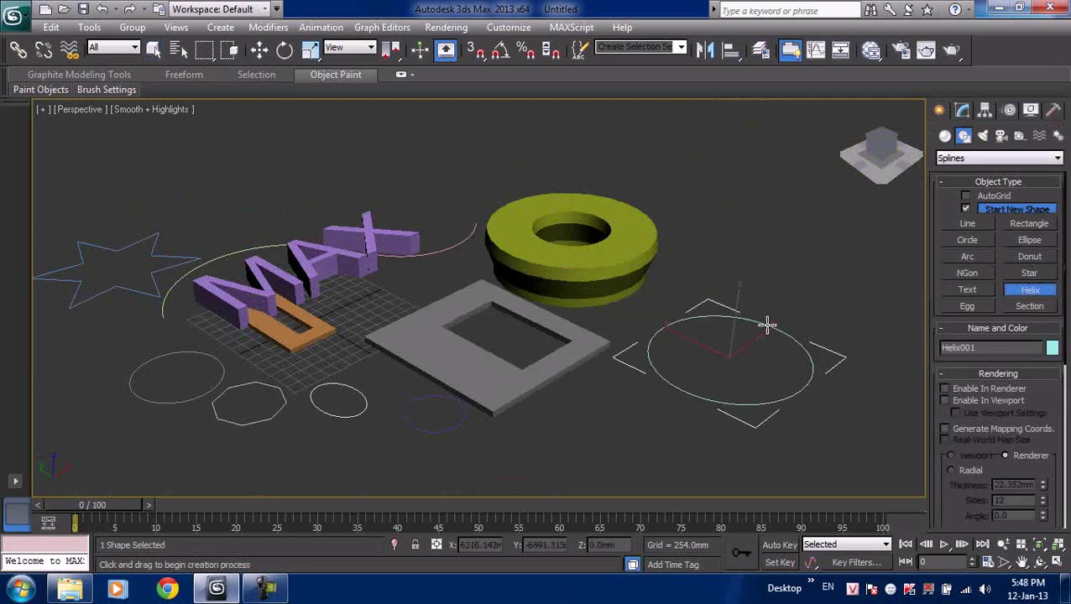
{"action": "left_click", "coordinate": [762, 132]}
{"action": "left_click", "coordinate": [817, 154]}
- Draw an egg shape near the bottom and two section planes on the right
{"action": "left_click", "coordinate": [971, 309]}
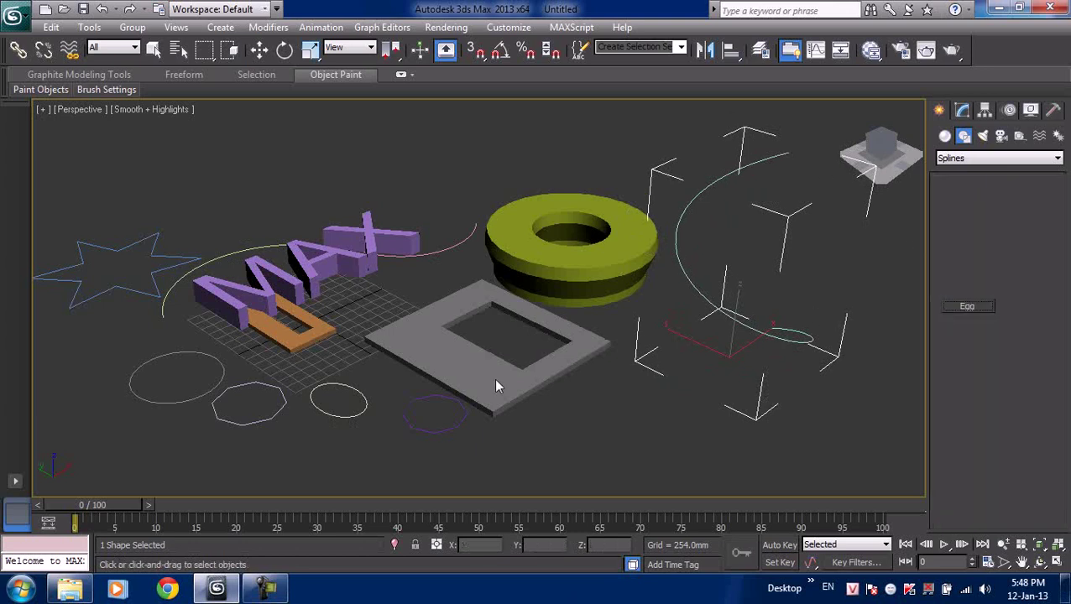
{"action": "left_click_drag", "start_coordinate": [568, 438], "coordinate": [682, 407]}
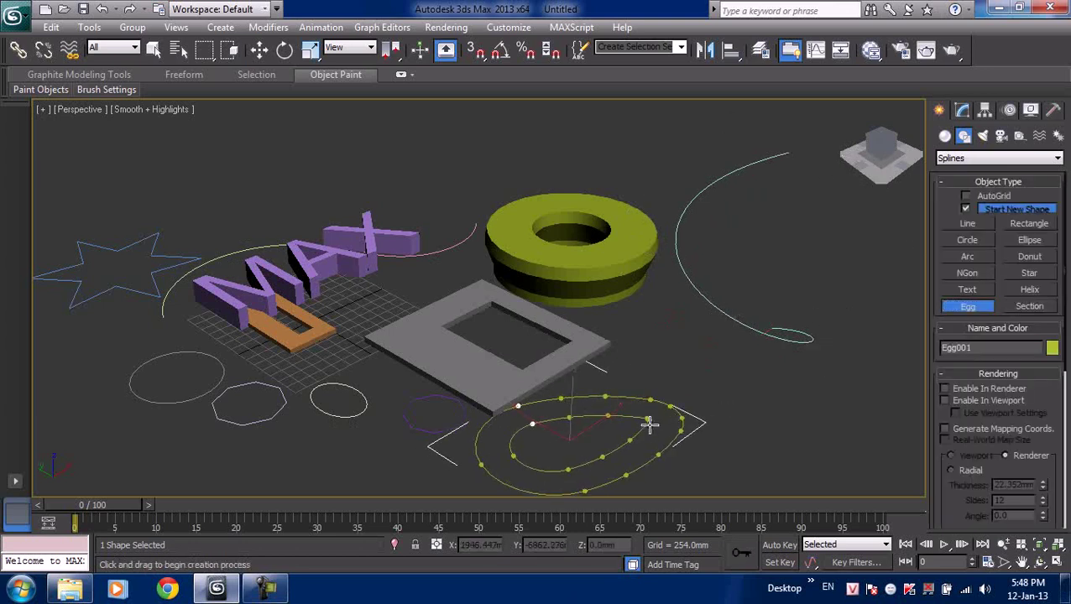
{"action": "left_click", "coordinate": [646, 424]}
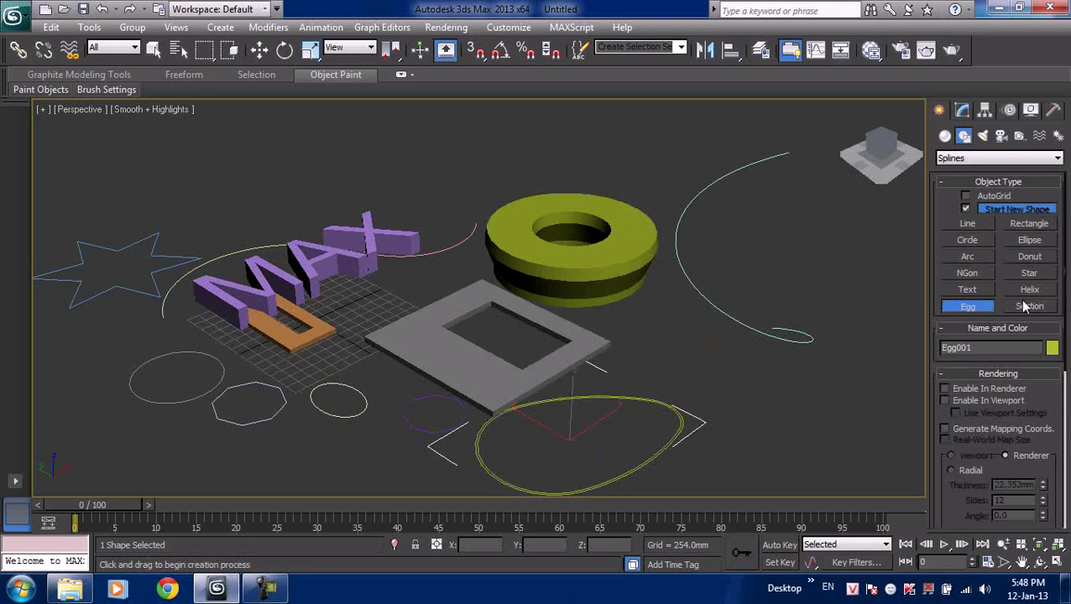
{"action": "left_click", "coordinate": [1025, 307]}
{"action": "left_click_drag", "start_coordinate": [772, 289], "coordinate": [821, 250]}
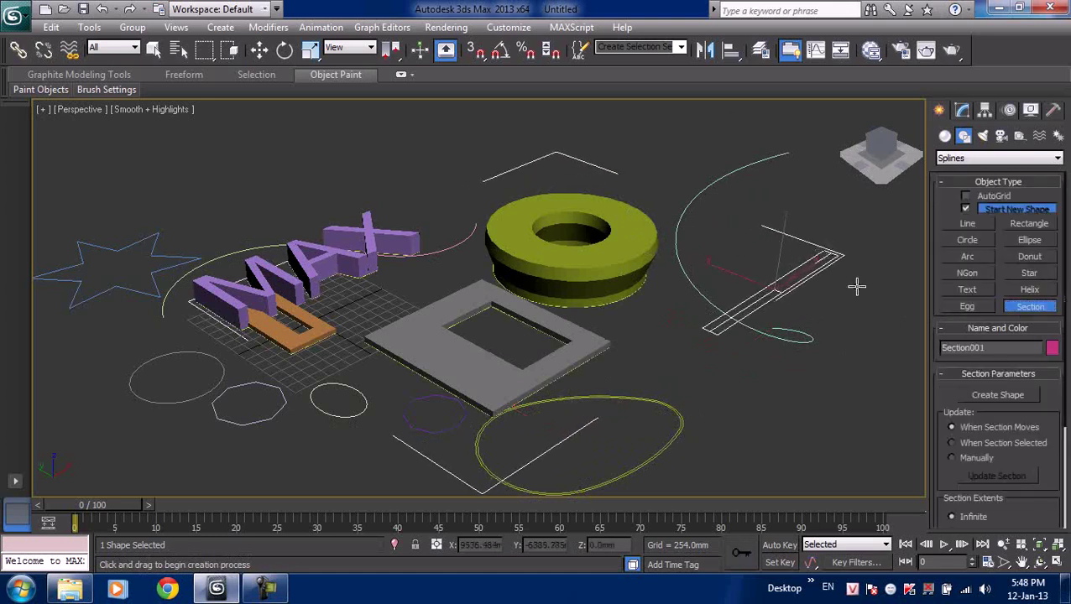
{"action": "mouse_move", "coordinate": [845, 350]}
{"action": "left_mouse_down"}
{"action": "mouse_move", "coordinate": [831, 332]}
{"action": "mouse_move", "coordinate": [837, 343]}
{"action": "left_mouse_up"}
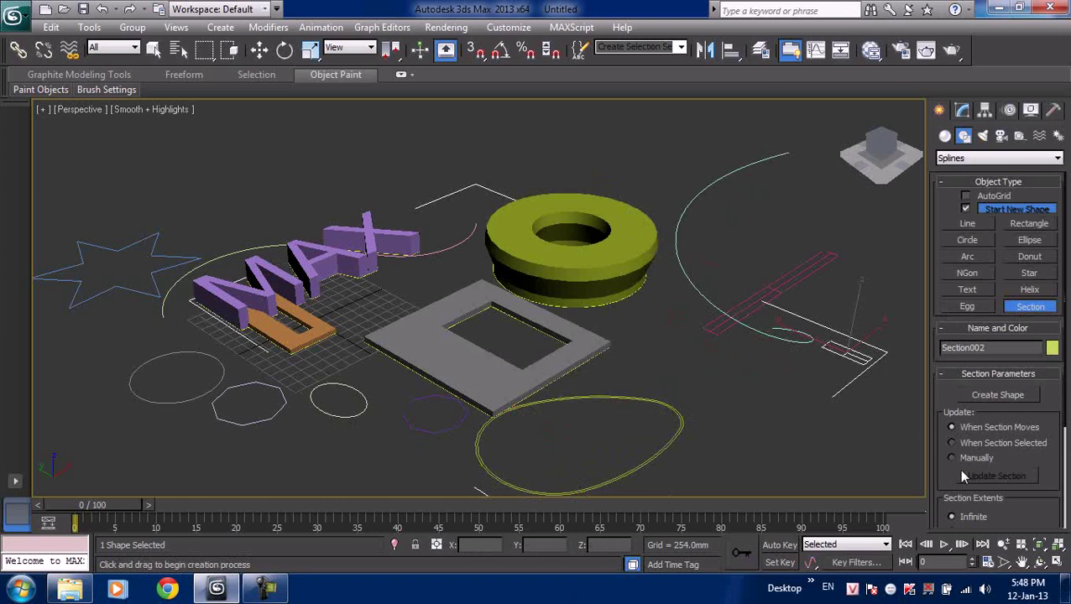
- Show the spline shape types for the fresh empty scene
{"action": "scroll", "coordinate": [957, 377], "scroll_direction": "down", "scroll_amount": 3}
{"action": "scroll", "coordinate": [956, 377], "scroll_direction": "down", "scroll_amount": 1}
{"action": "scroll", "coordinate": [981, 436], "scroll_direction": "up", "scroll_amount": 4}
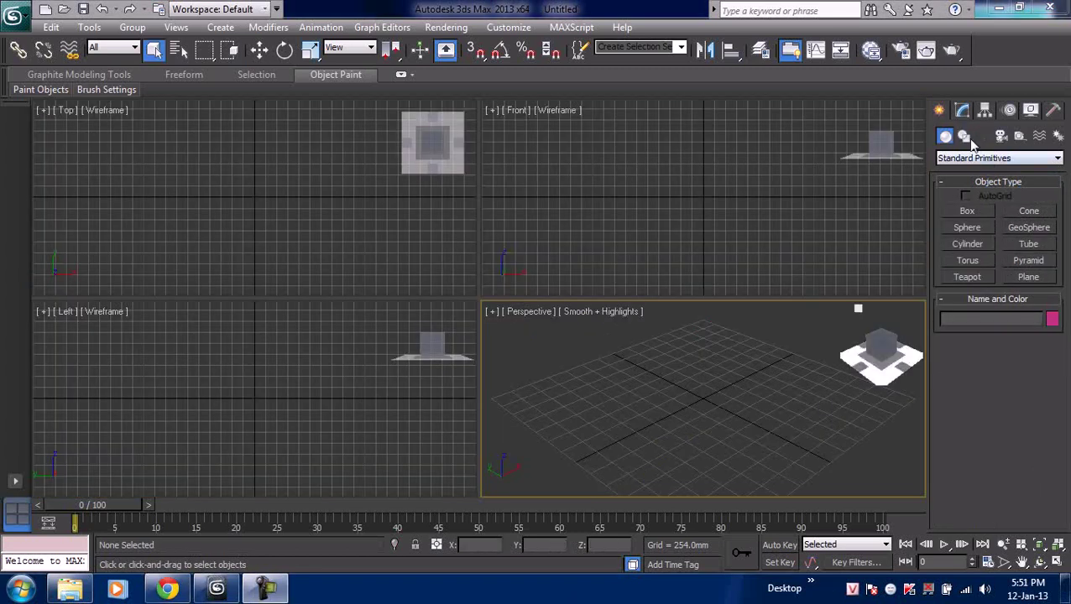
{"action": "left_click", "coordinate": [967, 138]}
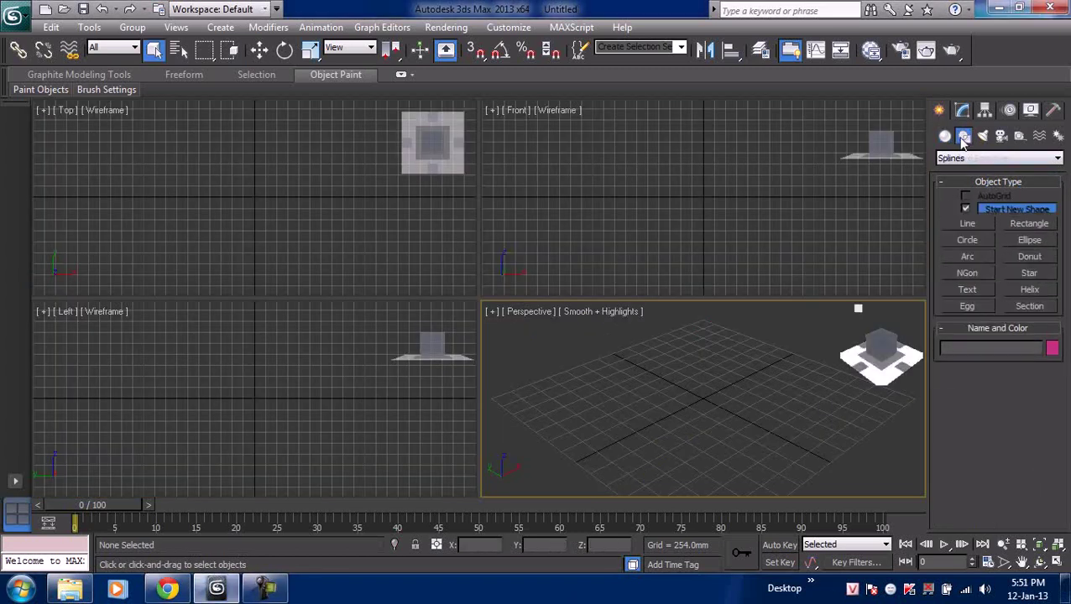
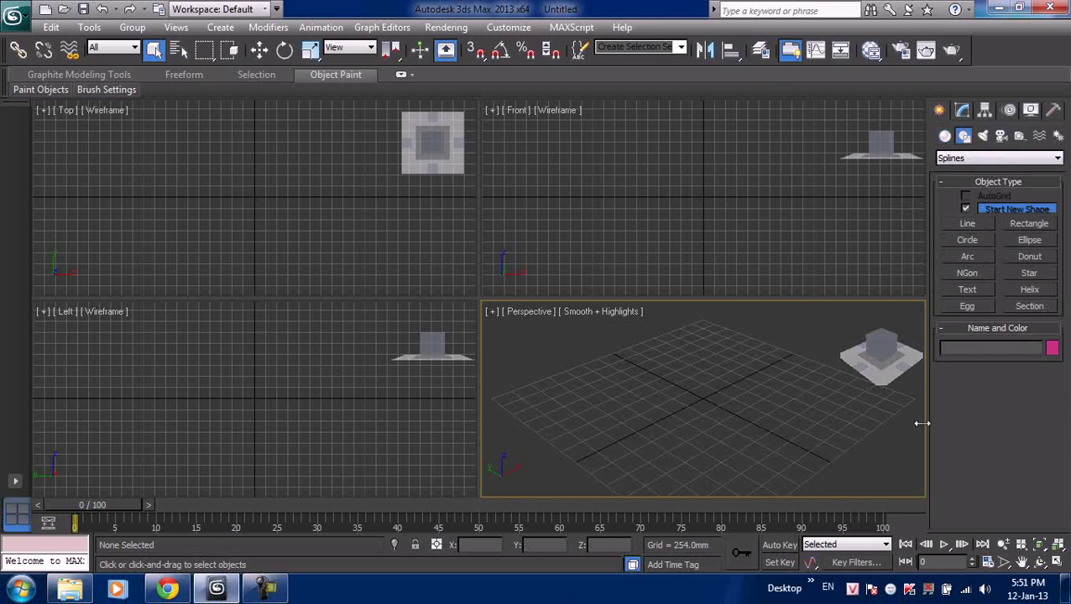
- Maximize the Perspective view and draw Line001, a closed six-point curving Line spline
{"action": "key", "text": "alt+w"}
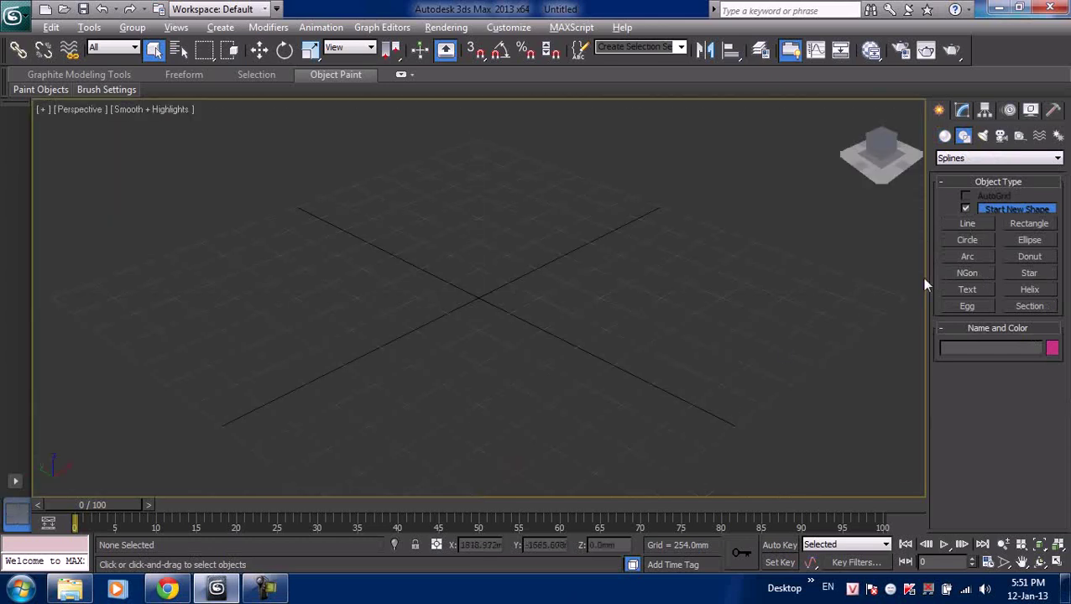
{"action": "left_click", "coordinate": [956, 225]}
{"action": "left_click", "coordinate": [272, 369]}
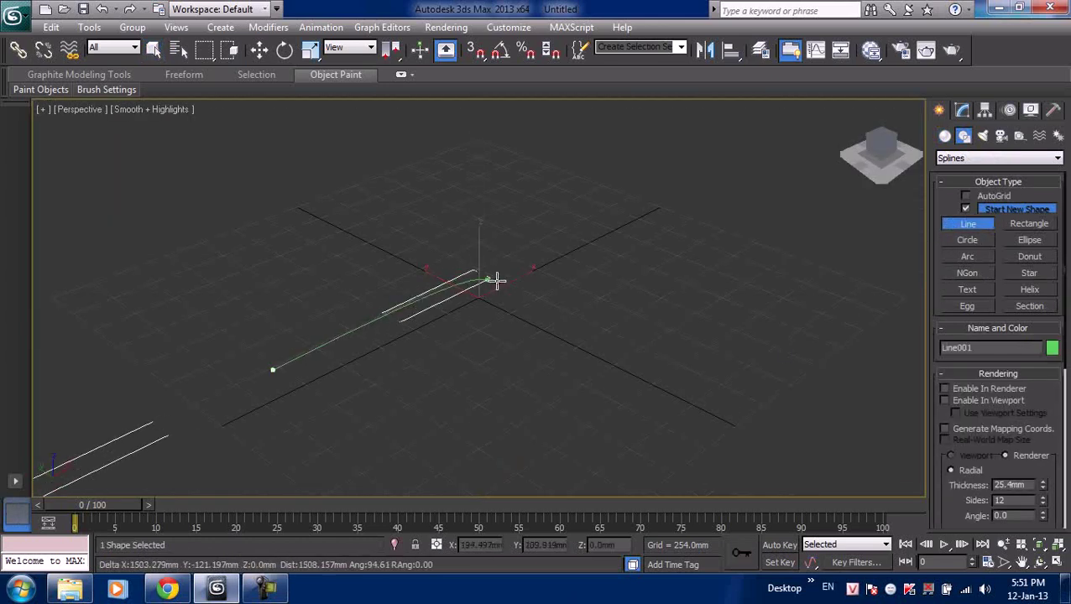
{"action": "left_click", "coordinate": [598, 256]}
{"action": "left_click", "coordinate": [724, 387]}
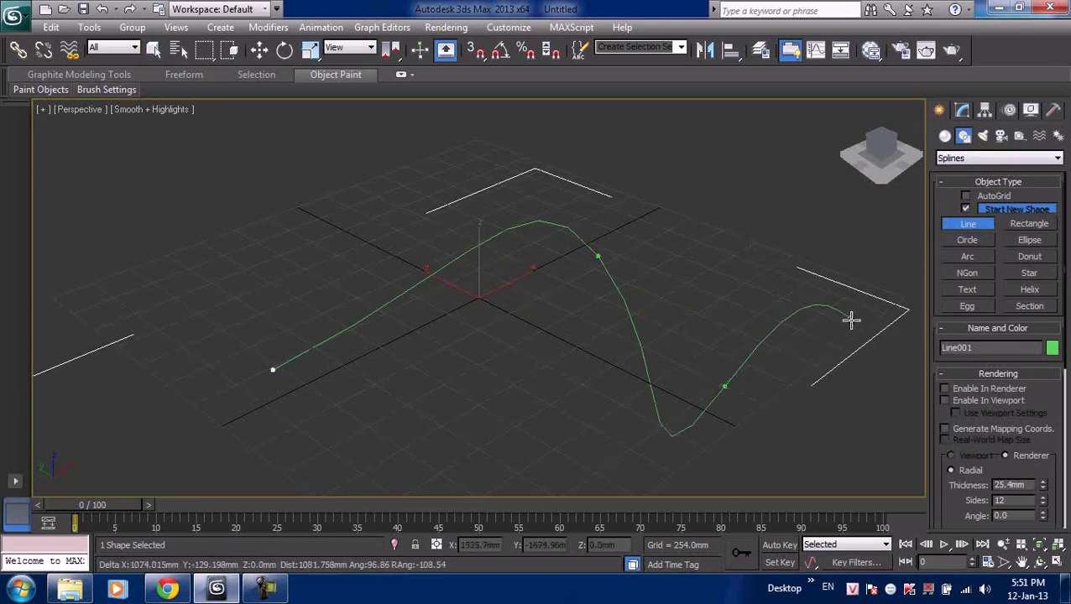
{"action": "left_click", "coordinate": [787, 222]}
{"action": "left_click", "coordinate": [421, 133]}
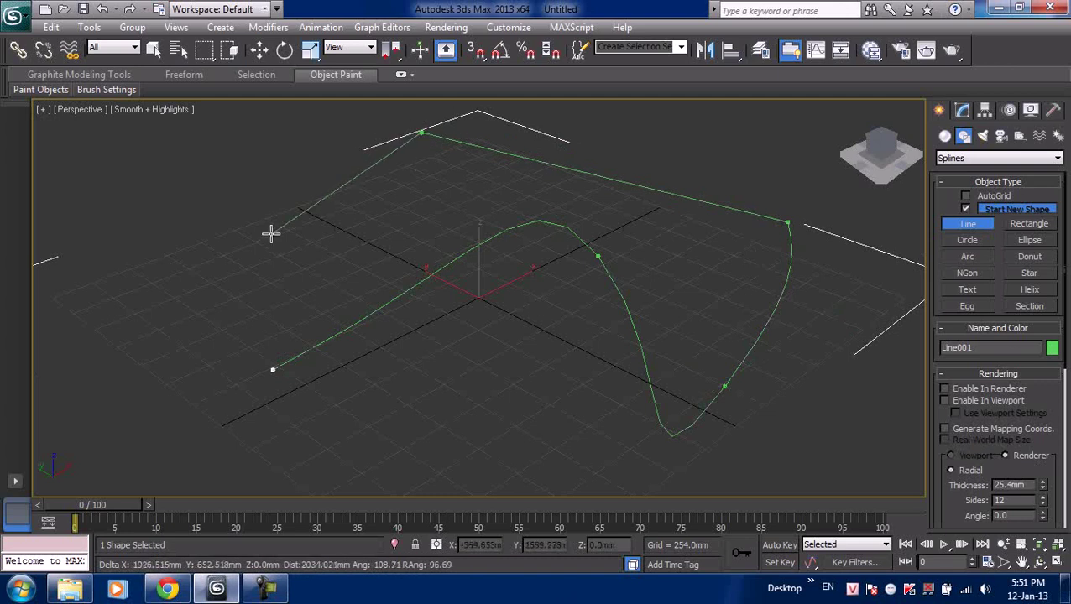
{"action": "left_click", "coordinate": [231, 167]}
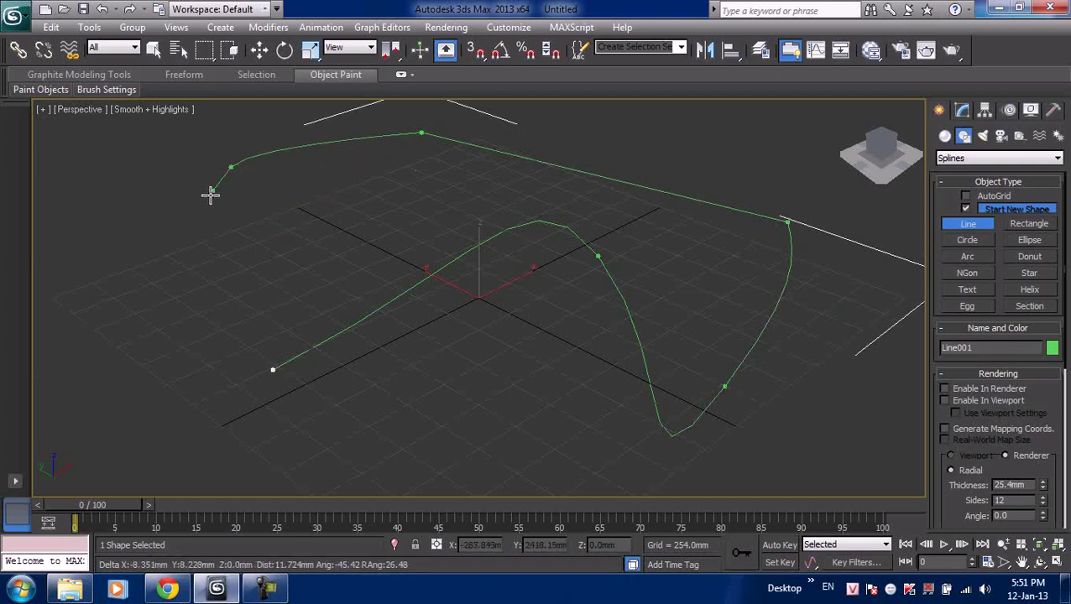
{"action": "left_click", "coordinate": [281, 369]}
{"action": "left_click", "coordinate": [499, 343]}
{"action": "middle_click_drag", "start_coordinate": [513, 338], "coordinate": [448, 358]}
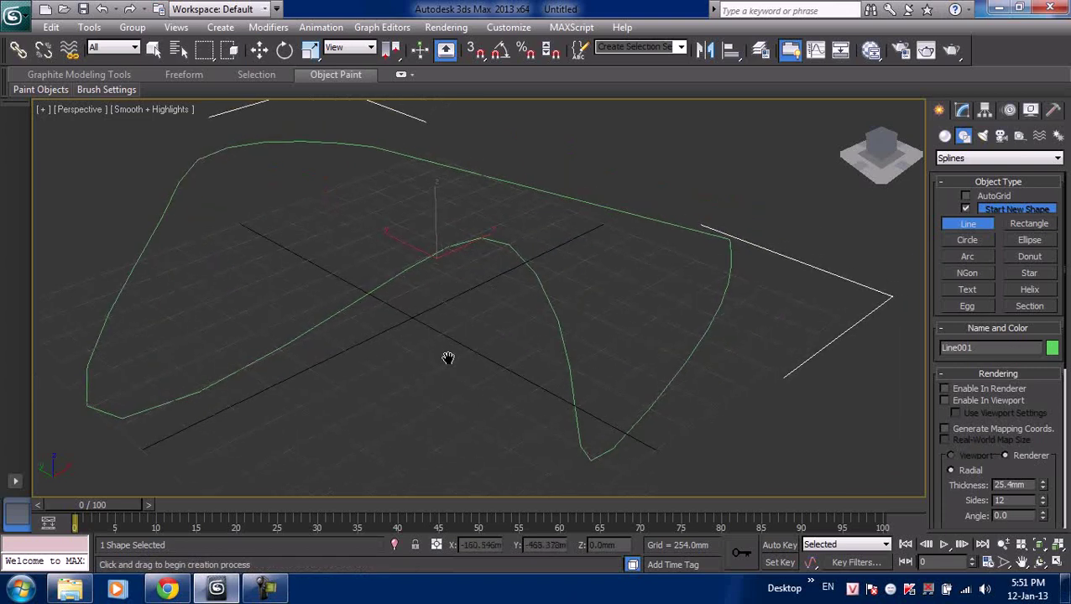
{"action": "right_click", "coordinate": [428, 230]}
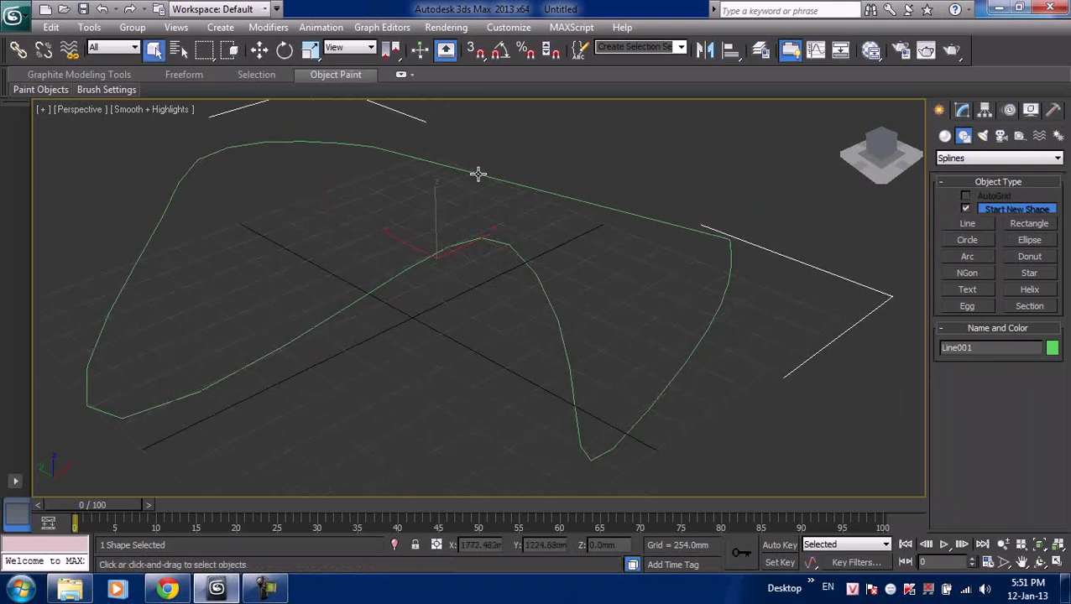
- Open Line001 in the Modify panel and switch to Vertex sub-object mode
{"action": "left_click", "coordinate": [962, 110]}
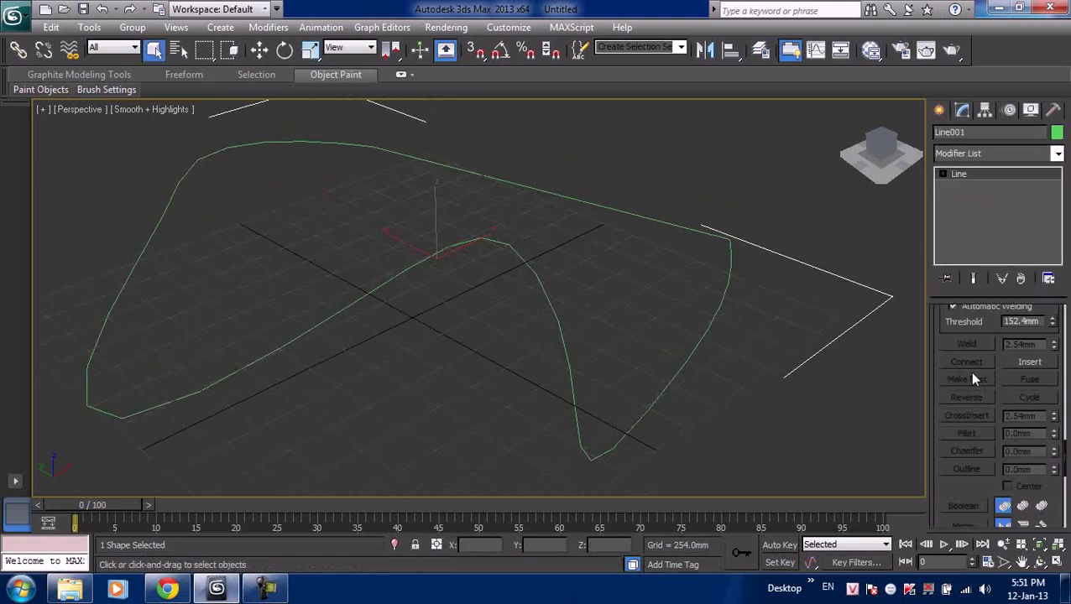
{"action": "scroll", "coordinate": [965, 344], "scroll_direction": "up", "scroll_amount": 3}
{"action": "scroll", "coordinate": [972, 356], "scroll_direction": "up", "scroll_amount": 2}
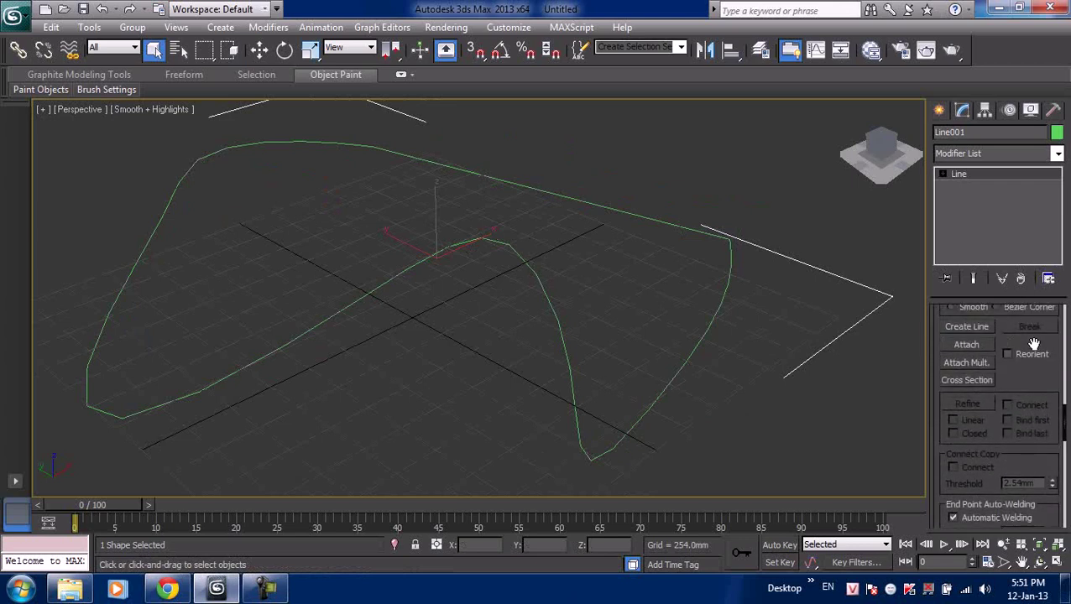
{"action": "scroll", "coordinate": [1028, 361], "scroll_direction": "up", "scroll_amount": 5}
{"action": "left_click_drag", "start_coordinate": [955, 336], "coordinate": [970, 566]}
{"action": "mouse_move", "coordinate": [957, 374]}
{"action": "left_mouse_down"}
{"action": "mouse_move", "coordinate": [958, 295]}
{"action": "mouse_move", "coordinate": [950, 418]}
{"action": "left_mouse_up"}
{"action": "scroll", "coordinate": [1005, 415], "scroll_direction": "down", "scroll_amount": 5}
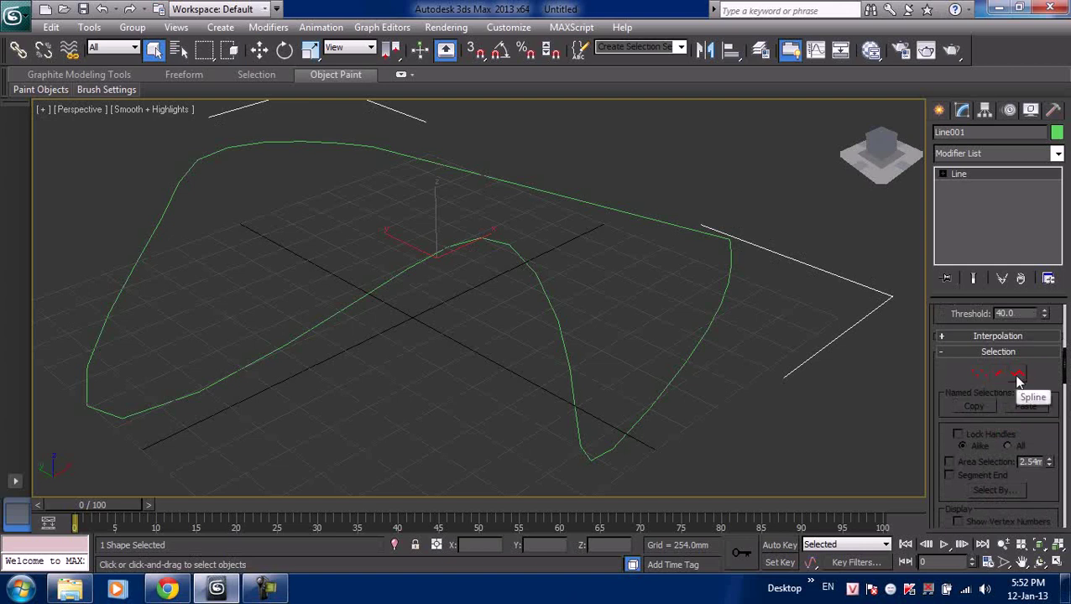
{"action": "left_click", "coordinate": [979, 374]}
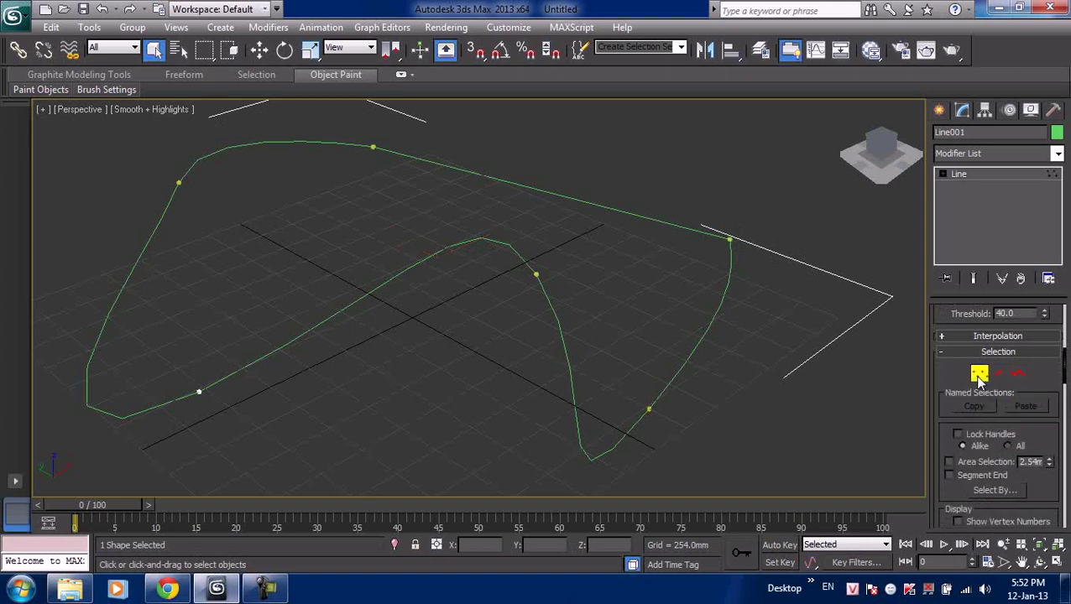
- Make the top-right vertex a Bezier Corner and pull its two tangent handles outward
{"action": "left_click_drag", "start_coordinate": [712, 207], "coordinate": [762, 277]}
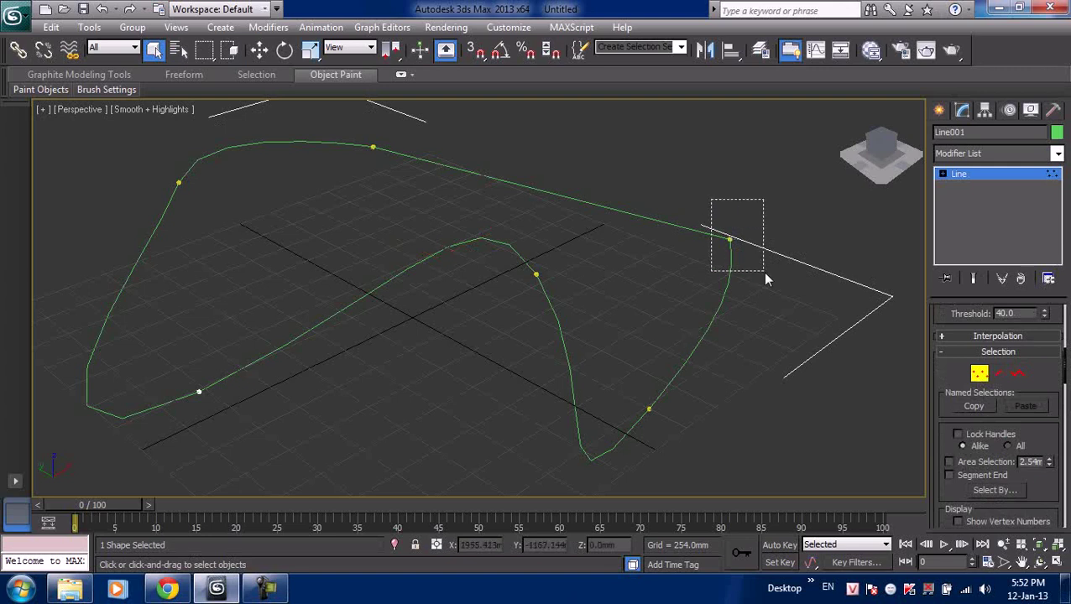
{"action": "right_click", "coordinate": [732, 240]}
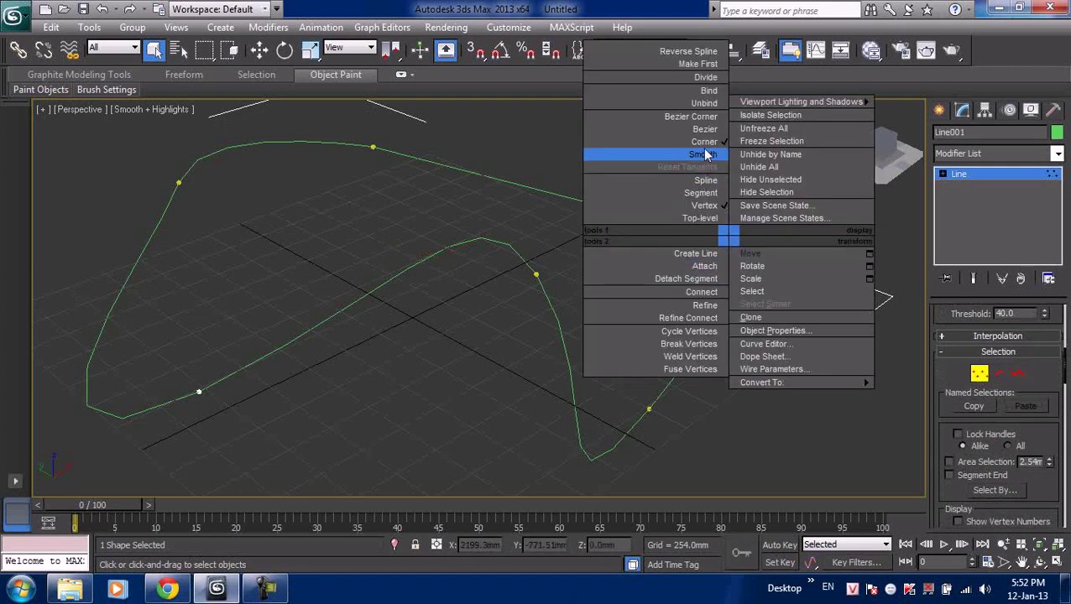
{"action": "left_click", "coordinate": [705, 124]}
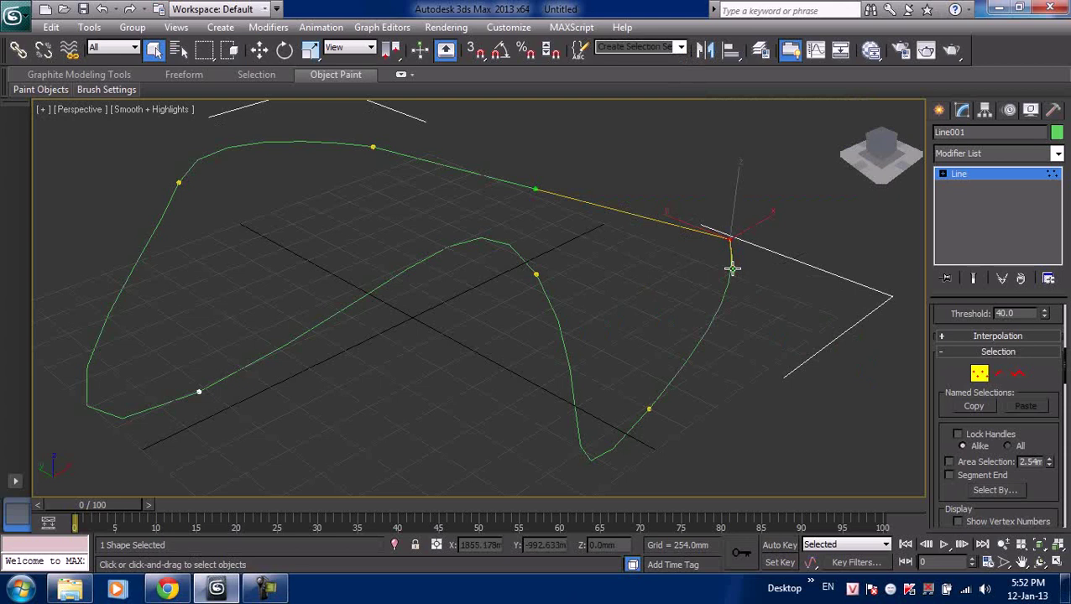
{"action": "left_click", "coordinate": [259, 50]}
{"action": "left_click_drag", "start_coordinate": [733, 267], "coordinate": [793, 266]}
{"action": "left_click_drag", "start_coordinate": [537, 190], "coordinate": [593, 164]}
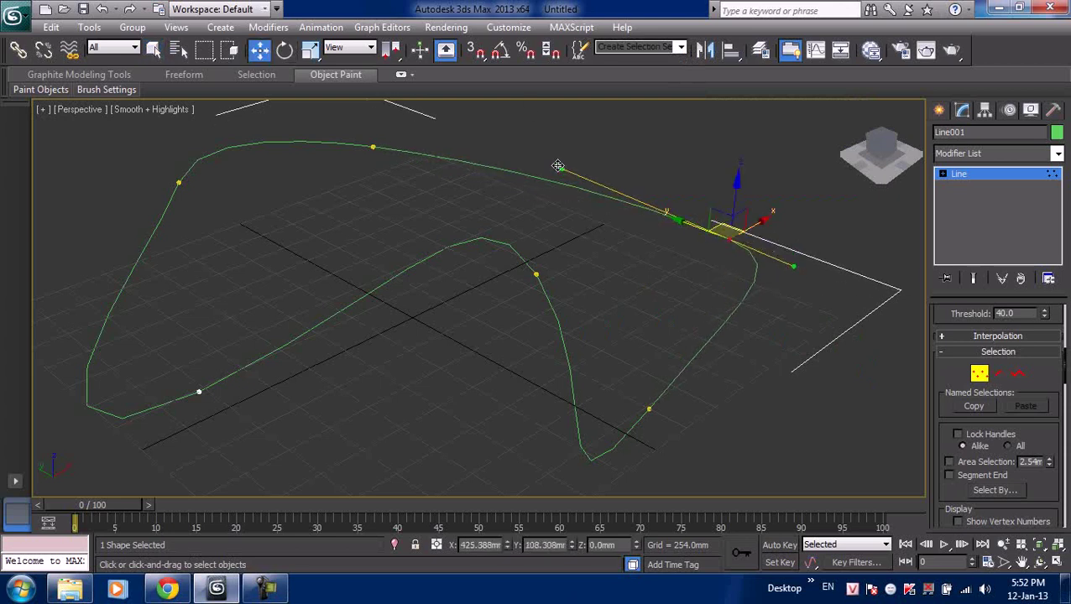
- Set the inner peak vertex to Corner, move it up-left, then make it Smooth
{"action": "left_click", "coordinate": [536, 275]}
{"action": "right_click", "coordinate": [532, 275]}
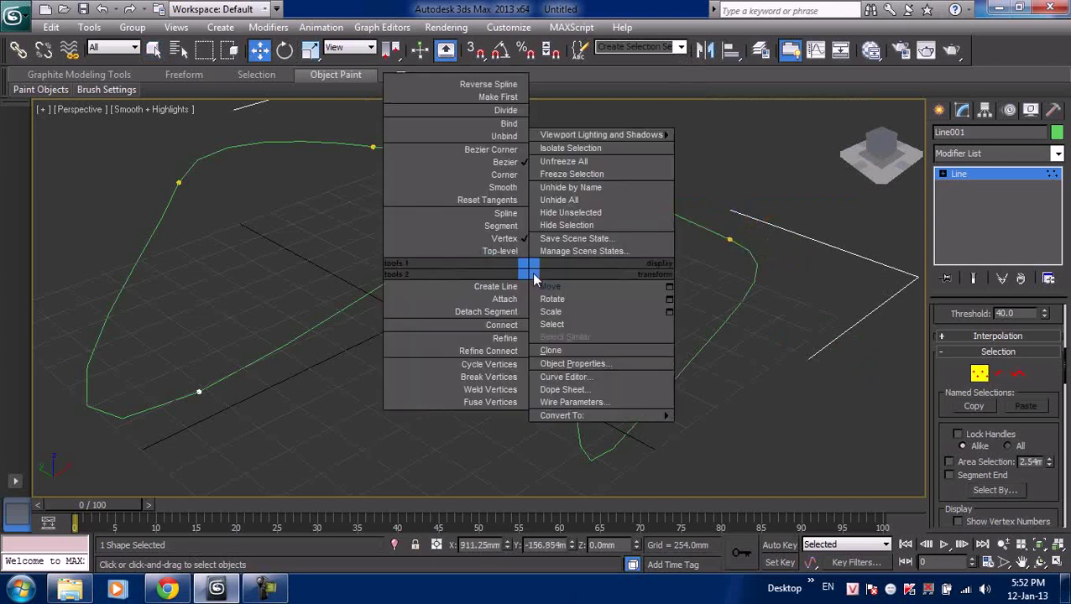
{"action": "left_click", "coordinate": [506, 174]}
{"action": "left_click_drag", "start_coordinate": [494, 254], "coordinate": [476, 240]}
{"action": "right_click", "coordinate": [476, 227]}
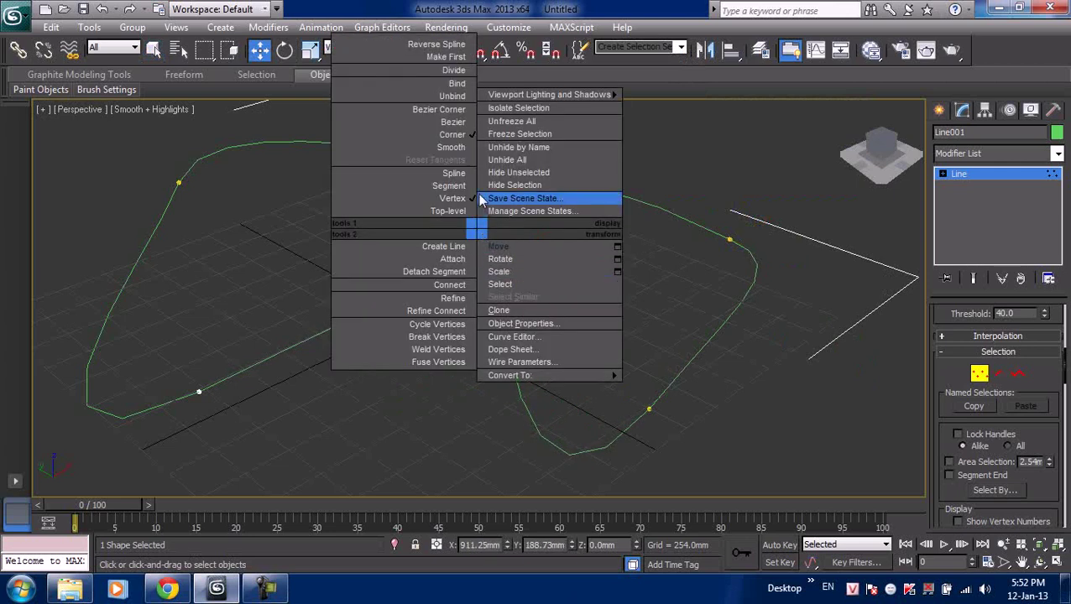
{"action": "left_click", "coordinate": [467, 148]}
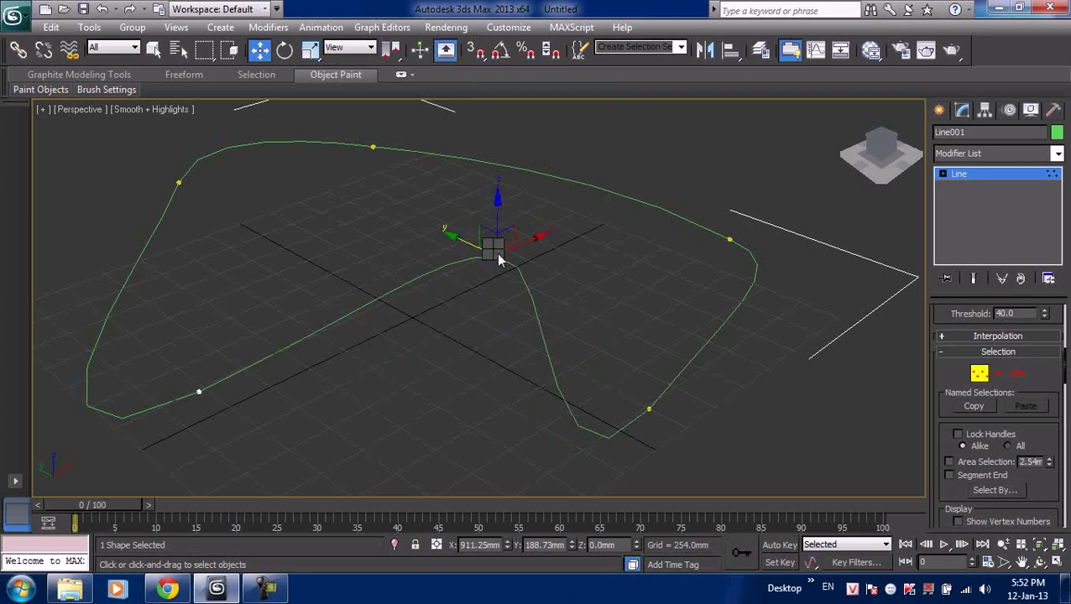
{"action": "right_click", "coordinate": [493, 249]}
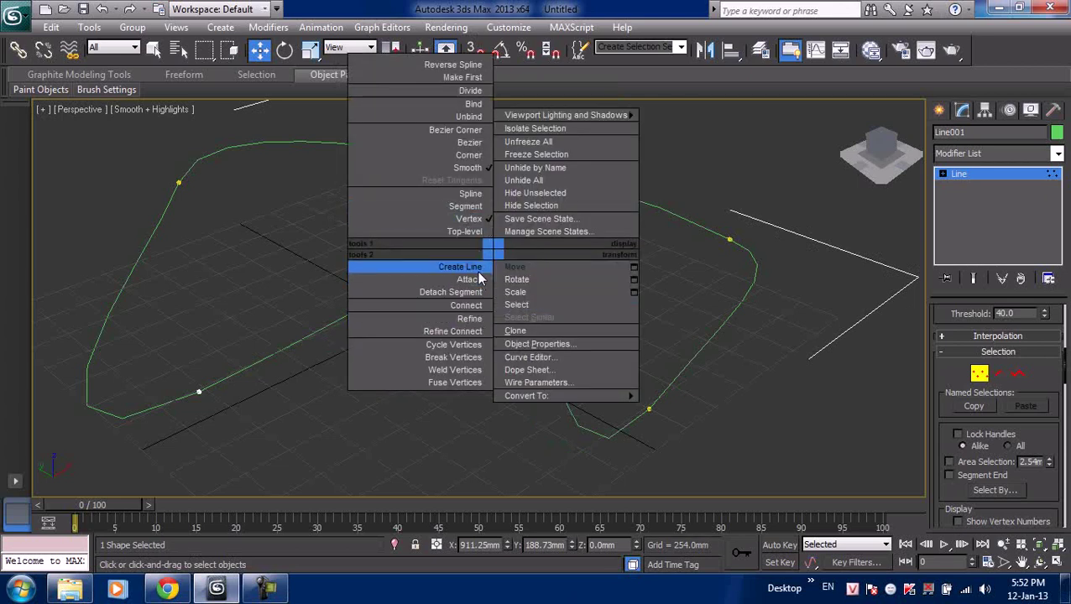
- Use Cycle to step the vertex selection around the spline to the bottom-left vertex
{"action": "middle_click_drag", "start_coordinate": [680, 297], "coordinate": [628, 264]}
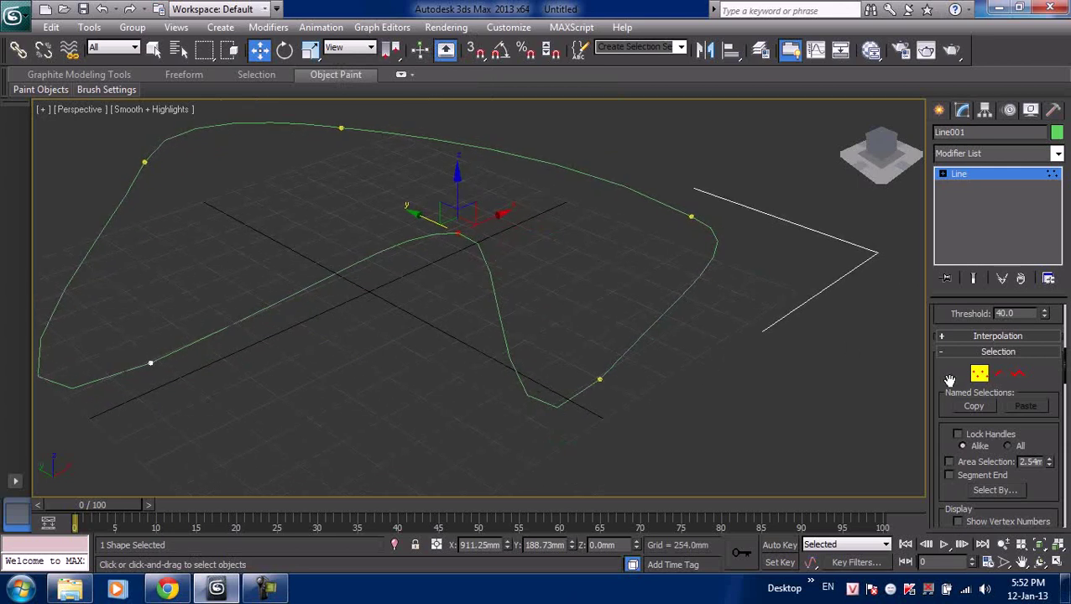
{"action": "mouse_move", "coordinate": [956, 446]}
{"action": "left_mouse_down"}
{"action": "mouse_move", "coordinate": [944, 406]}
{"action": "mouse_move", "coordinate": [947, 325]}
{"action": "left_mouse_up"}
{"action": "left_click_drag", "start_coordinate": [947, 445], "coordinate": [954, 223]}
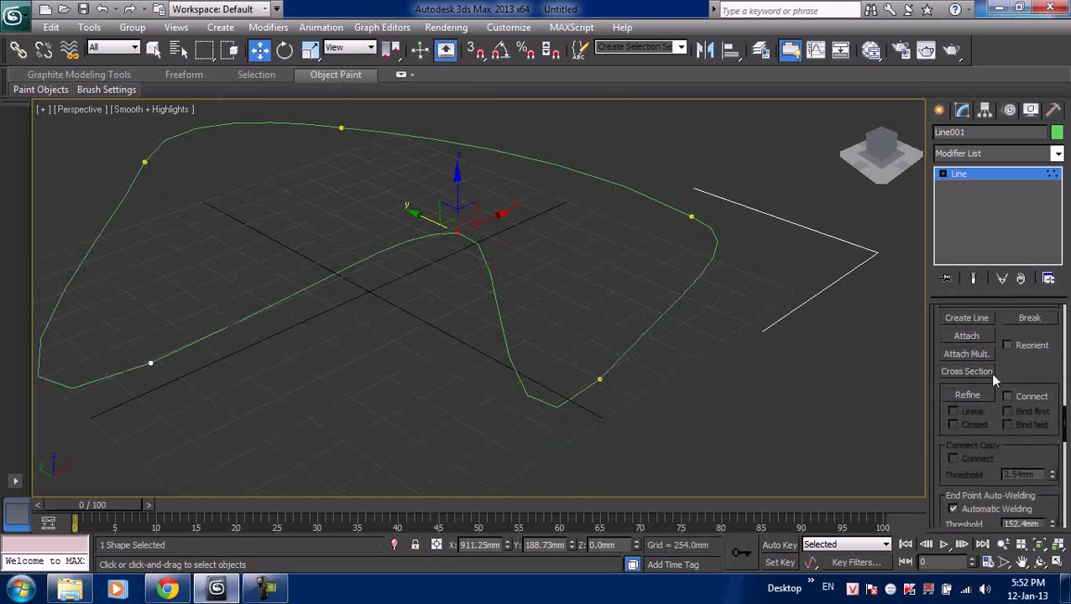
{"action": "scroll", "coordinate": [943, 415], "scroll_direction": "down", "scroll_amount": 2}
{"action": "scroll", "coordinate": [948, 453], "scroll_direction": "down", "scroll_amount": 2}
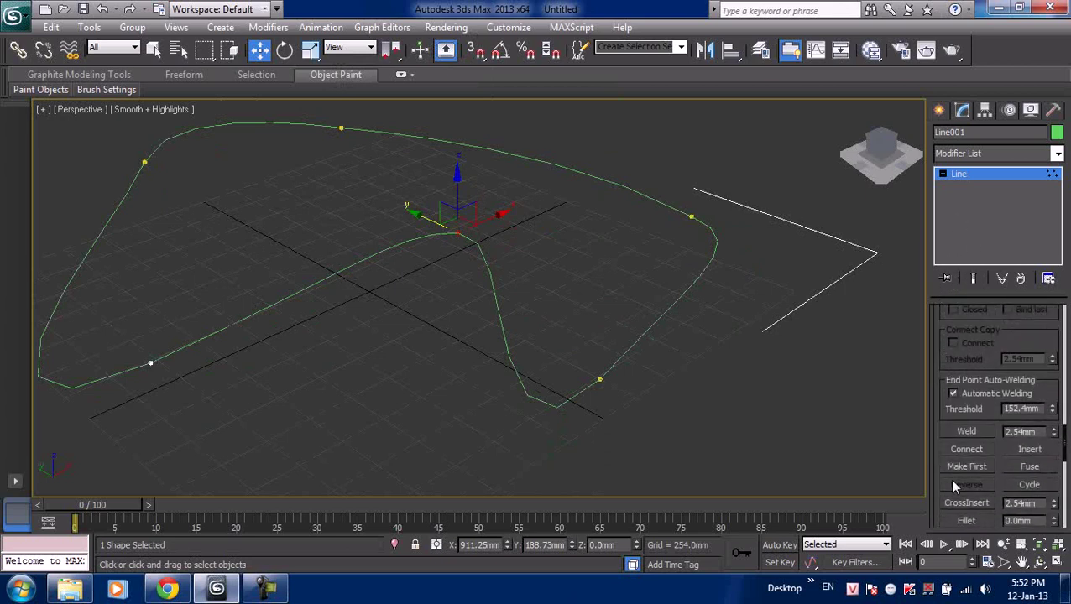
{"action": "left_click", "coordinate": [1041, 491]}
{"action": "left_click", "coordinate": [1041, 492]}
{"action": "left_click", "coordinate": [1040, 492]}
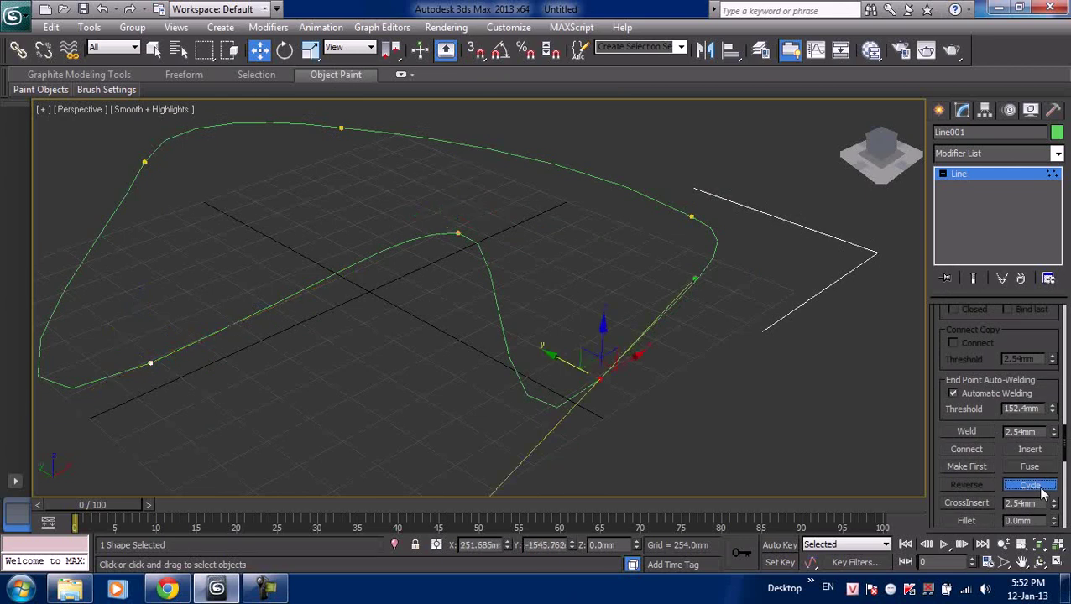
{"action": "left_click", "coordinate": [1041, 492]}
{"action": "left_click", "coordinate": [1040, 491]}
{"action": "left_click", "coordinate": [1041, 492]}
{"action": "left_click", "coordinate": [1040, 492]}
{"action": "left_click", "coordinate": [1041, 492]}
{"action": "left_click", "coordinate": [1041, 492]}
{"action": "left_click", "coordinate": [1041, 492]}
{"action": "left_click", "coordinate": [1041, 492]}
{"action": "left_click", "coordinate": [1040, 492]}
{"action": "left_click", "coordinate": [1040, 492]}
{"action": "left_click", "coordinate": [1040, 492]}
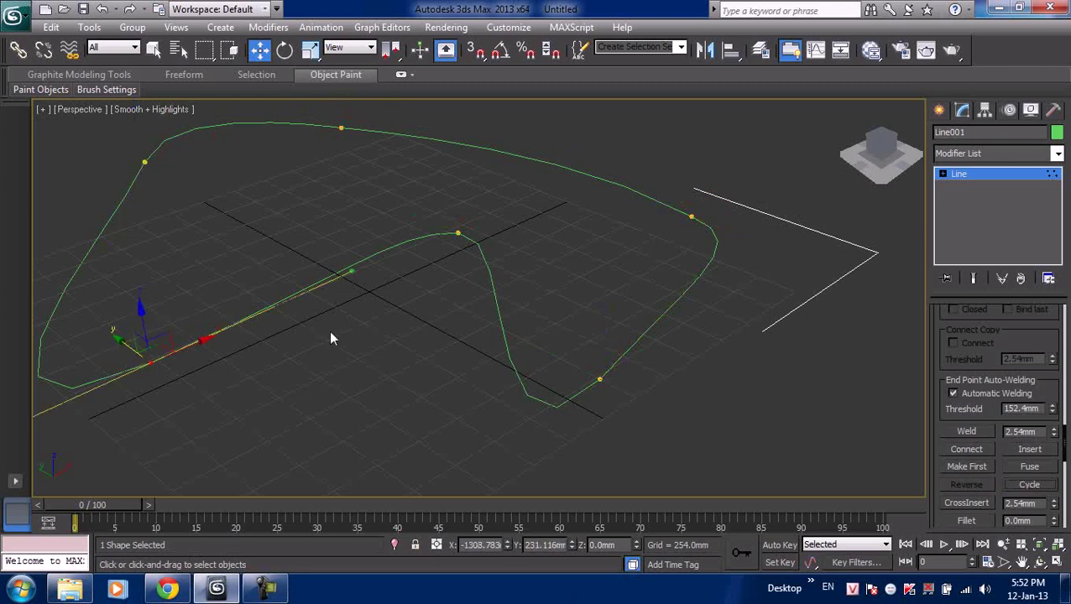
- Convert the bottom-left vertex to Bezier Corner and pull its tangent handle up-left
{"action": "right_click", "coordinate": [144, 341]}
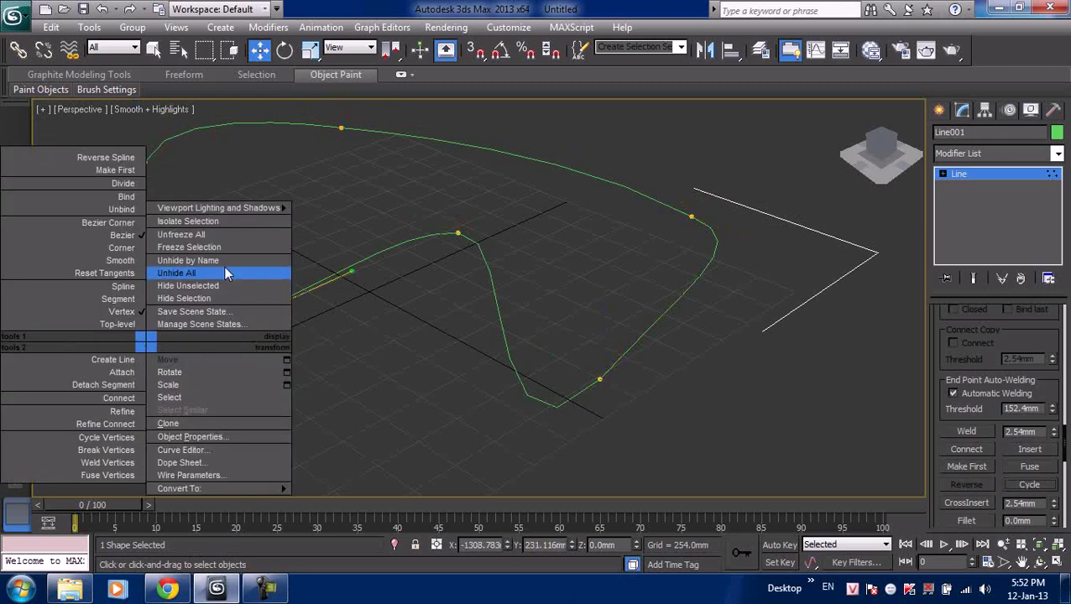
{"action": "left_click", "coordinate": [126, 223]}
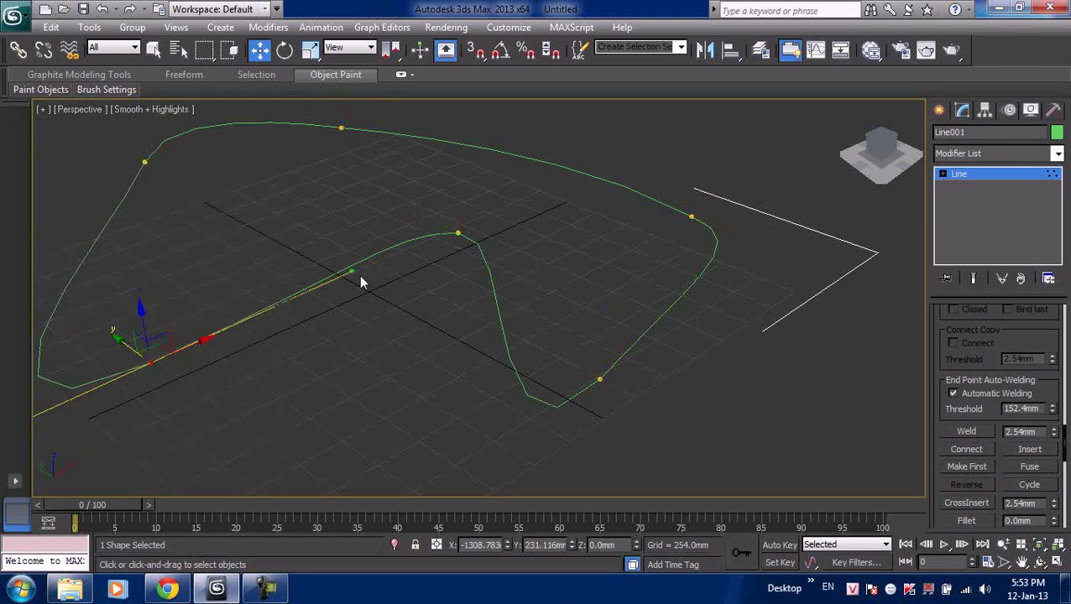
{"action": "left_click_drag", "start_coordinate": [353, 272], "coordinate": [247, 219]}
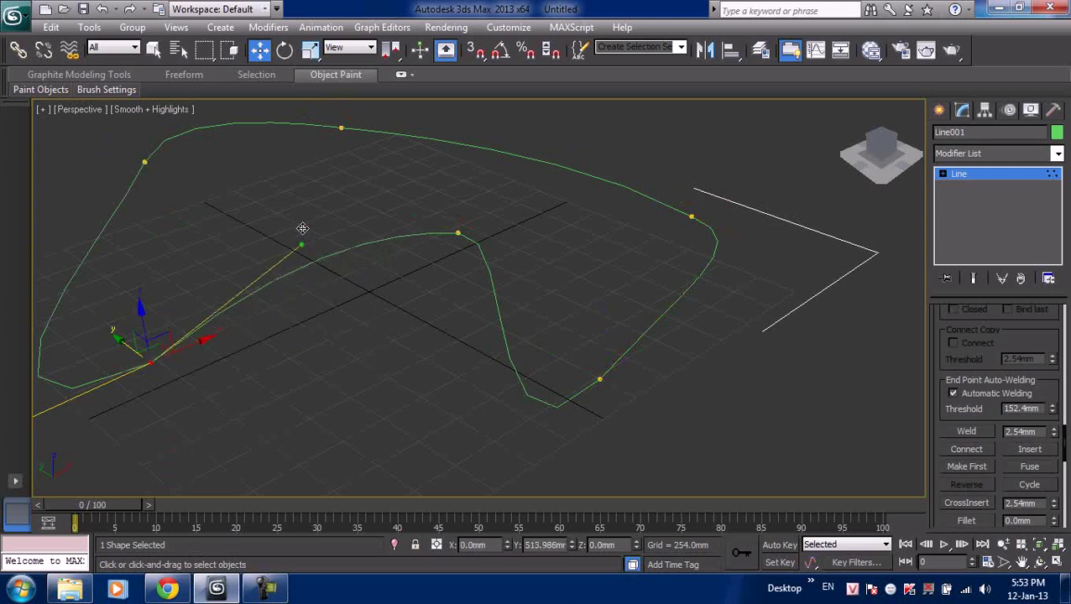
{"action": "key", "text": "ctrl+z"}
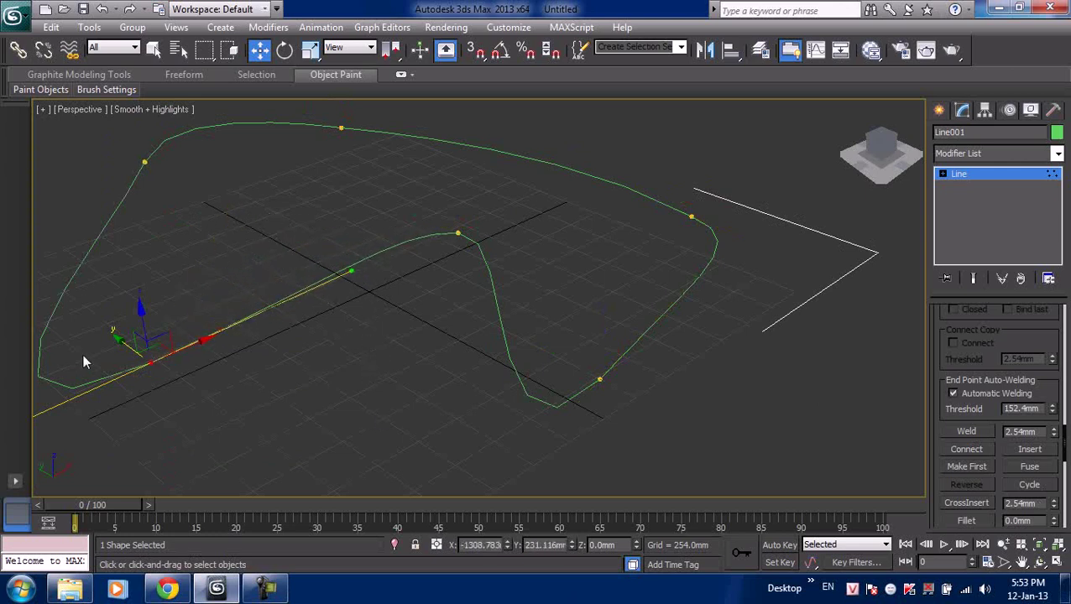
{"action": "right_click", "coordinate": [142, 360]}
{"action": "left_click", "coordinate": [134, 250]}
{"action": "mouse_move", "coordinate": [351, 275]}
{"action": "left_mouse_down"}
{"action": "mouse_move", "coordinate": [290, 243]}
{"action": "mouse_move", "coordinate": [308, 250]}
{"action": "left_mouse_up"}
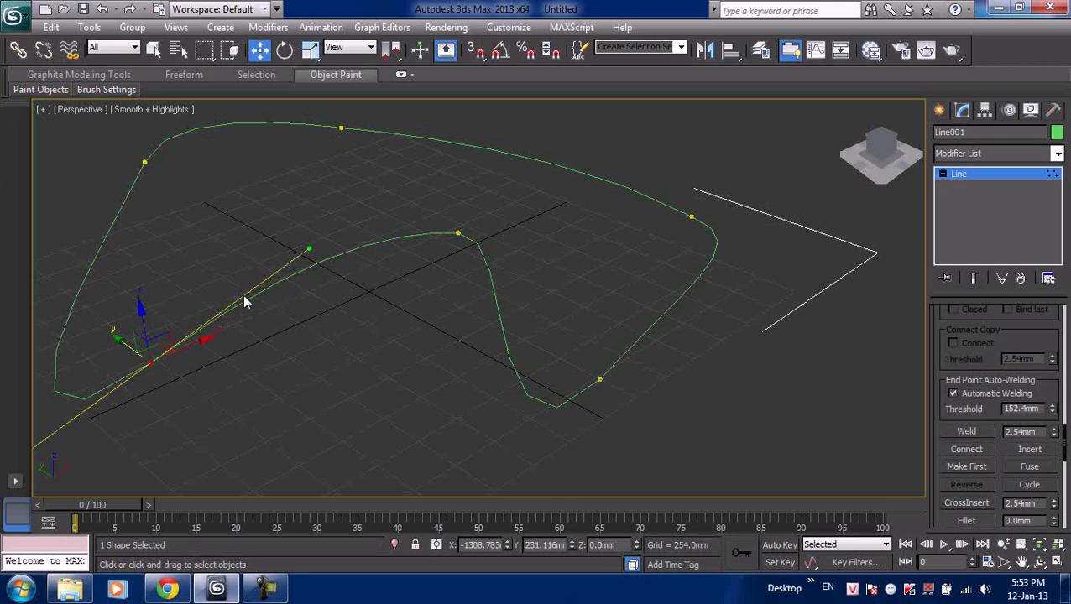
- Set the bottom-left vertex to Corner, then Smooth, and move it lower and right
{"action": "right_click", "coordinate": [155, 343]}
{"action": "left_click", "coordinate": [132, 249]}
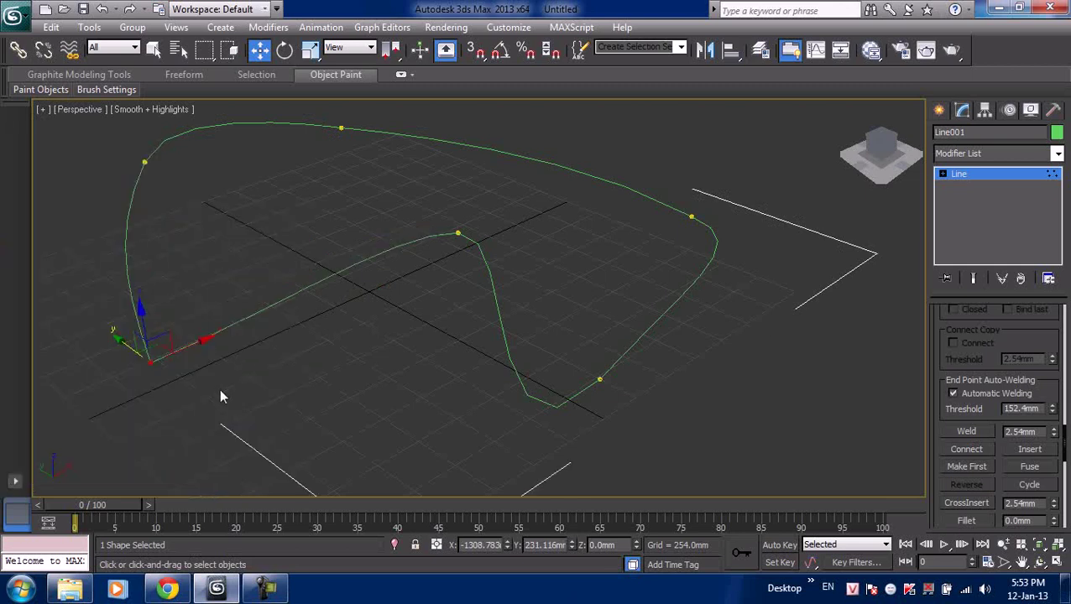
{"action": "right_click", "coordinate": [149, 369]}
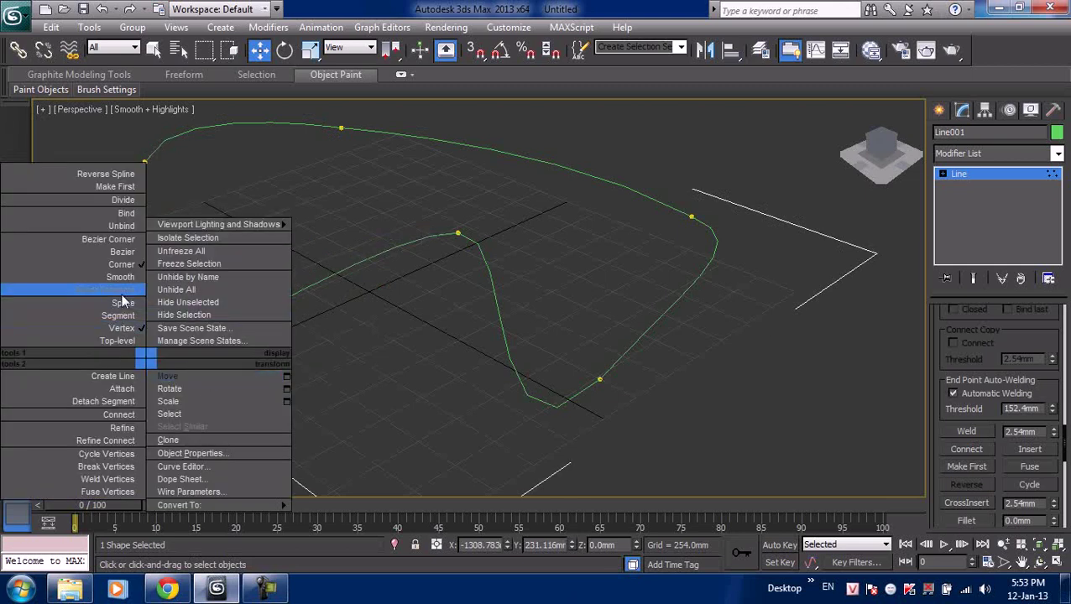
{"action": "left_click", "coordinate": [83, 287]}
{"action": "mouse_move", "coordinate": [153, 363]}
{"action": "left_mouse_down"}
{"action": "mouse_move", "coordinate": [170, 365]}
{"action": "mouse_move", "coordinate": [150, 351]}
{"action": "left_mouse_up"}
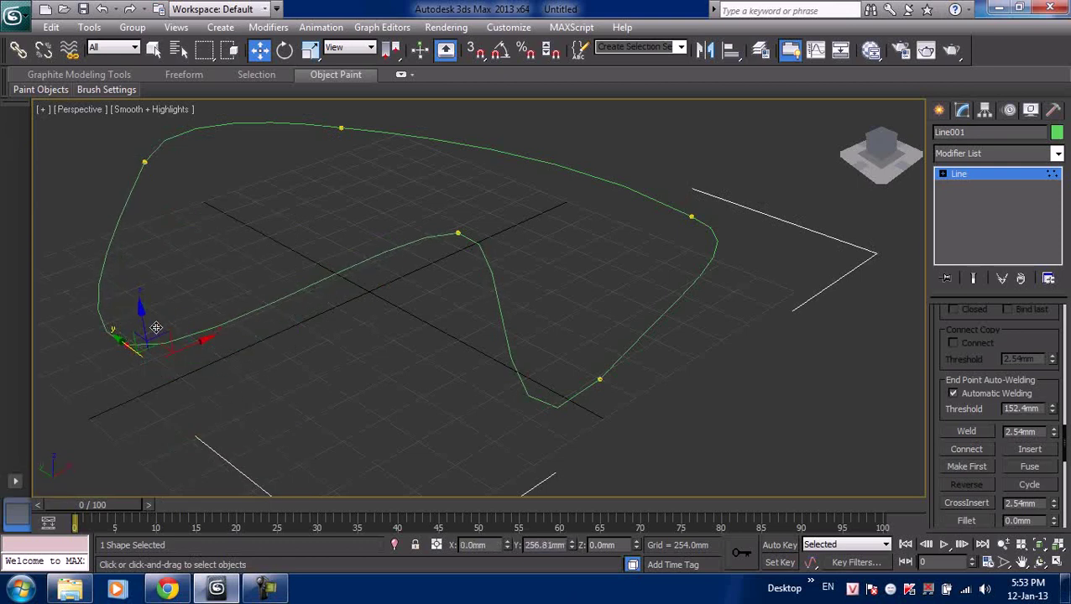
- Select the inner bump's peak vertex and cycle through the vertices back to it
{"action": "left_click_drag", "start_coordinate": [493, 260], "coordinate": [454, 234]}
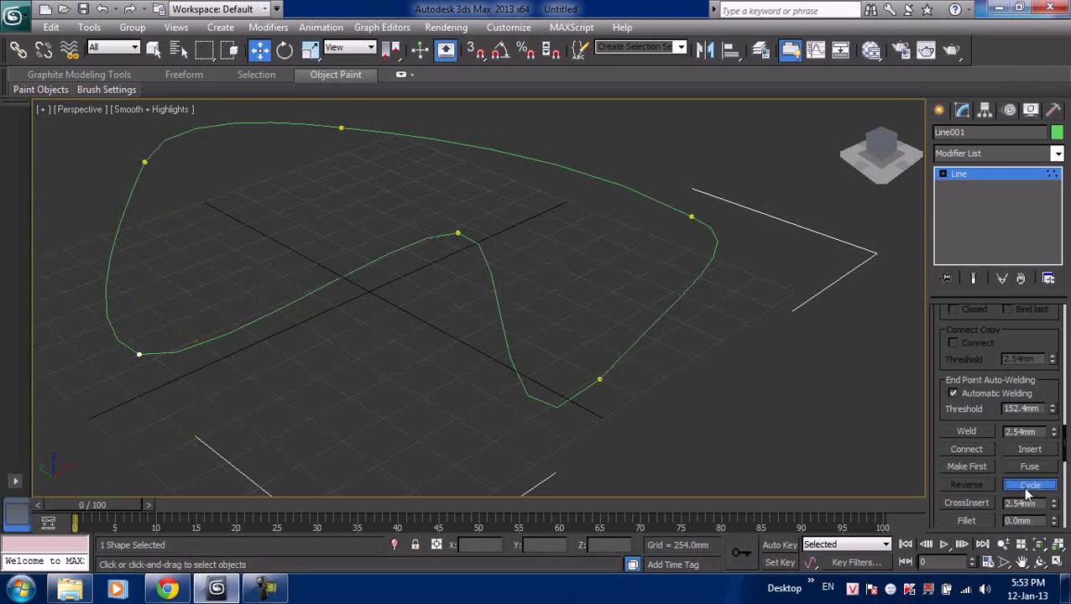
{"action": "left_click", "coordinate": [458, 233]}
{"action": "left_click", "coordinate": [1038, 489]}
{"action": "left_click", "coordinate": [1038, 490]}
{"action": "left_click", "coordinate": [1038, 489]}
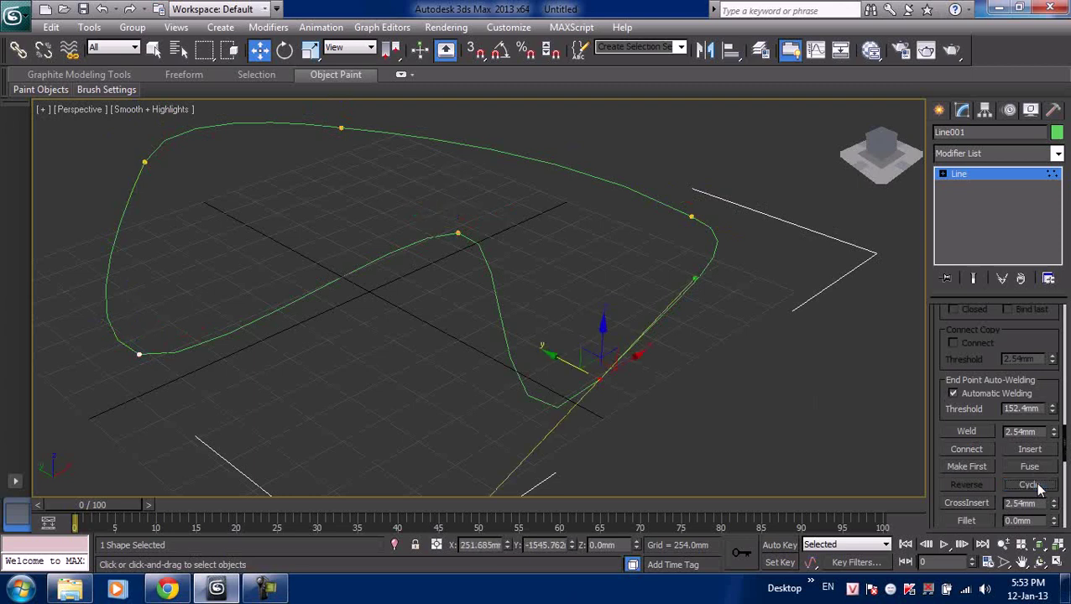
{"action": "left_click", "coordinate": [1035, 487]}
{"action": "left_click", "coordinate": [1035, 487]}
{"action": "left_click", "coordinate": [1036, 486]}
{"action": "left_click", "coordinate": [1037, 488]}
{"action": "left_click", "coordinate": [1030, 485]}
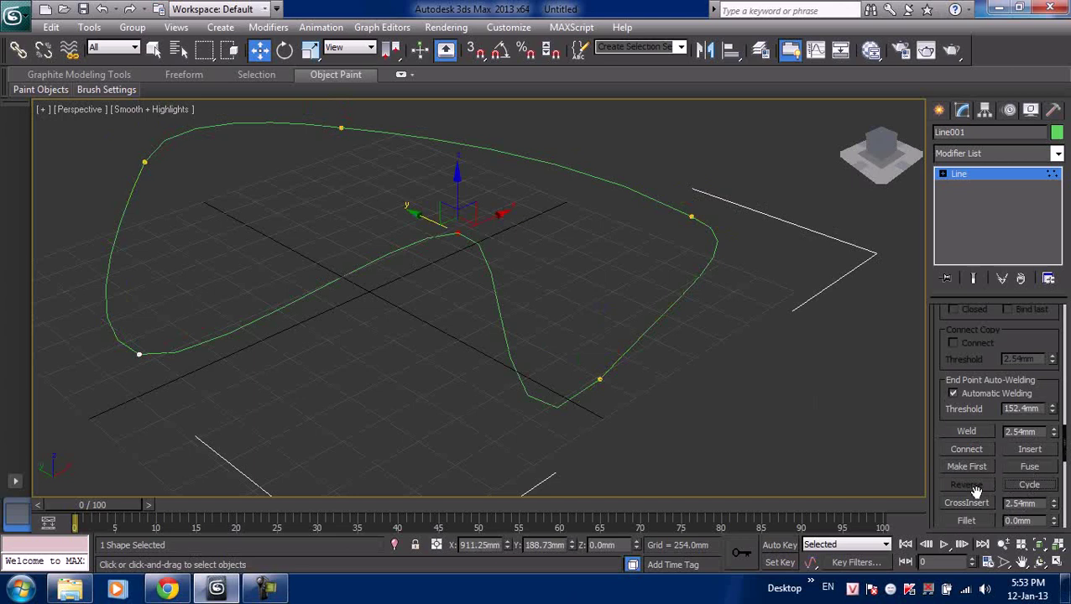
{"action": "mouse_move", "coordinate": [936, 466]}
{"action": "left_mouse_down"}
{"action": "mouse_move", "coordinate": [951, 597]}
{"action": "mouse_move", "coordinate": [1023, 351]}
{"action": "left_mouse_up"}
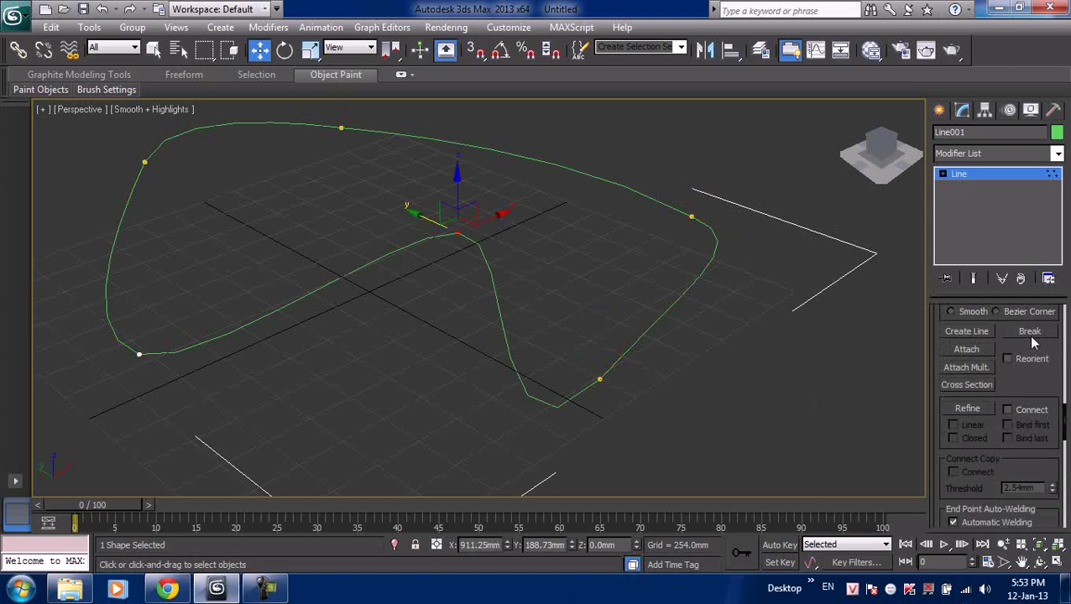
- Try splitting the line at the peak vertex, then undo it
{"action": "left_click", "coordinate": [1031, 332]}
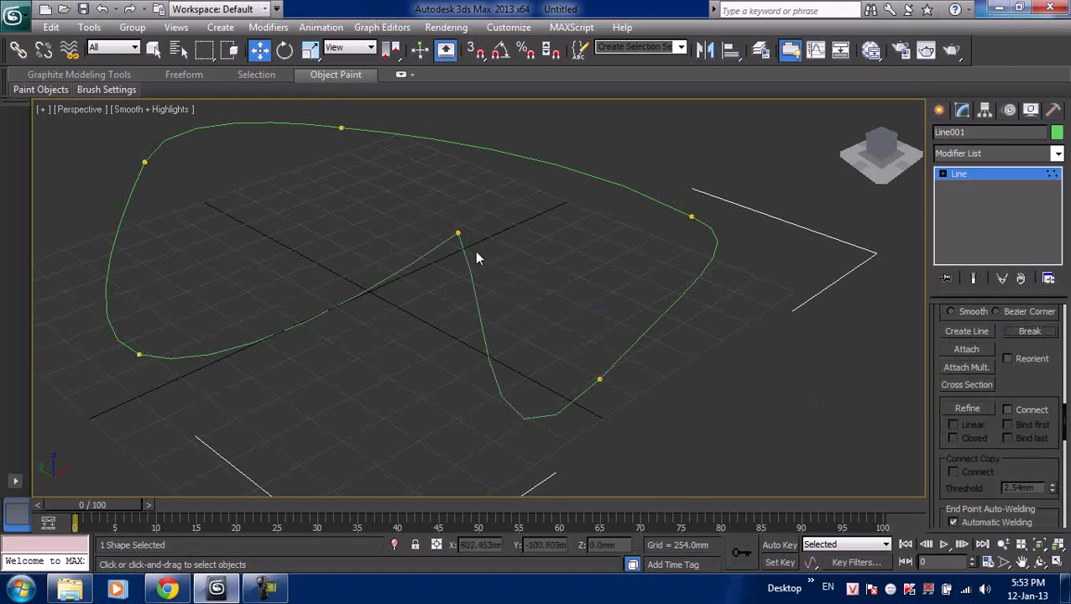
{"action": "mouse_move", "coordinate": [437, 213]}
{"action": "left_mouse_down"}
{"action": "mouse_move", "coordinate": [482, 244]}
{"action": "mouse_move", "coordinate": [588, 269]}
{"action": "left_mouse_up"}
{"action": "key", "text": "ctrl+z"}
{"action": "key", "text": "ctrl+z"}
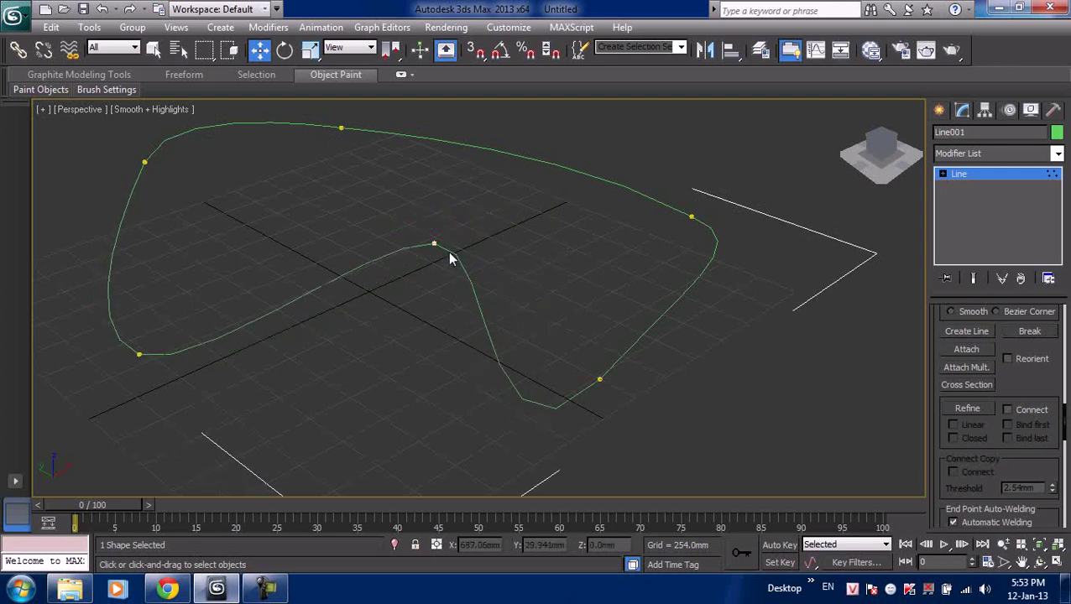
{"action": "left_click_drag", "start_coordinate": [452, 248], "coordinate": [474, 287]}
{"action": "key", "text": "ctrl+z"}
{"action": "key", "text": "ctrl+z"}
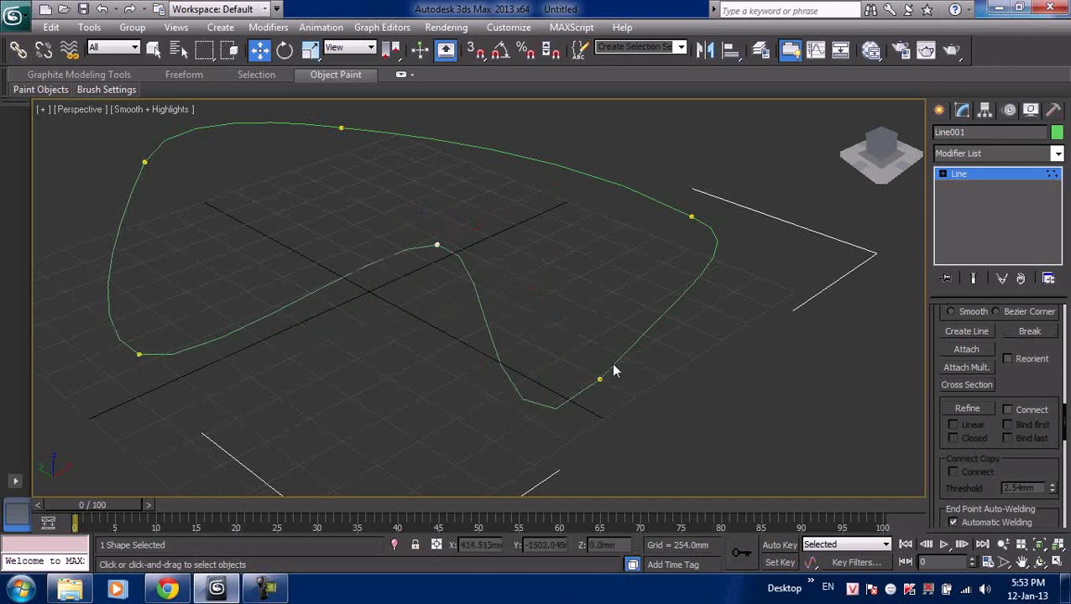
- Break the line at its lower-right vertex, pull the end up-left, then reconnect and close it
{"action": "left_click_drag", "start_coordinate": [626, 391], "coordinate": [638, 404]}
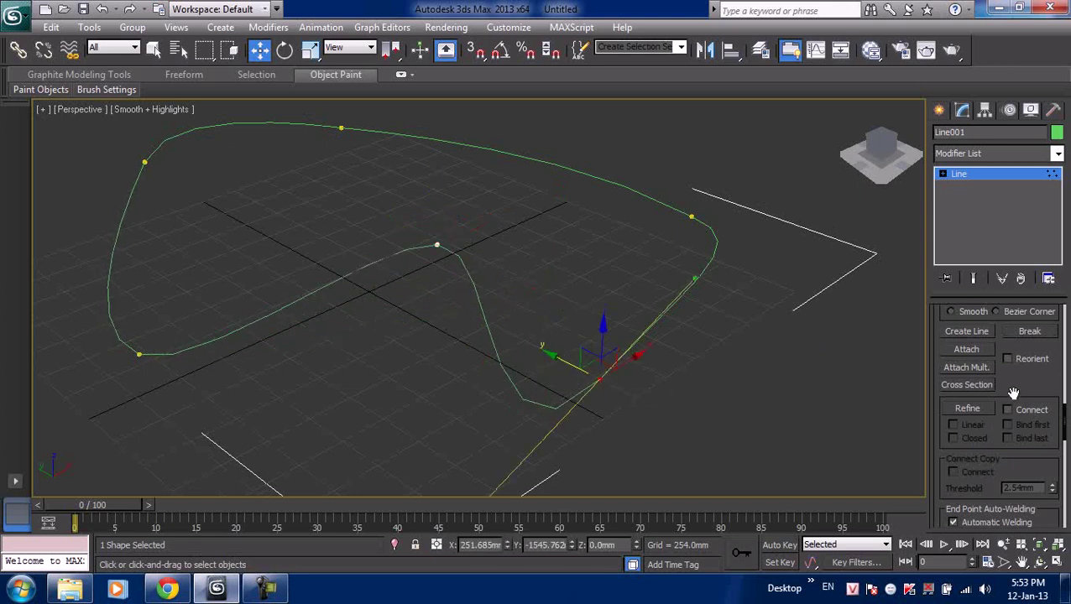
{"action": "left_click", "coordinate": [1028, 333]}
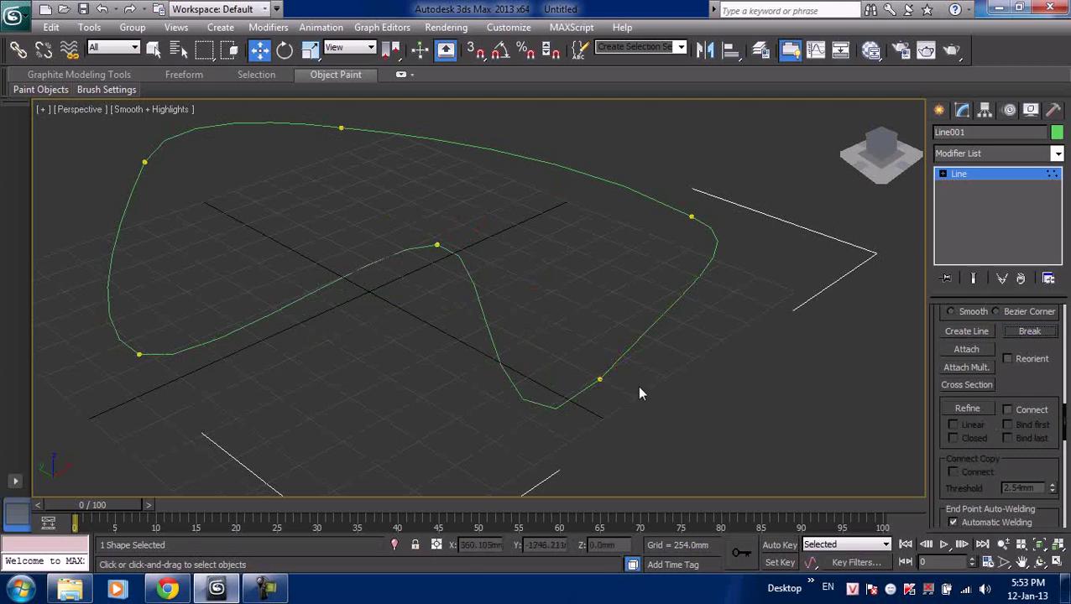
{"action": "left_click", "coordinate": [599, 379]}
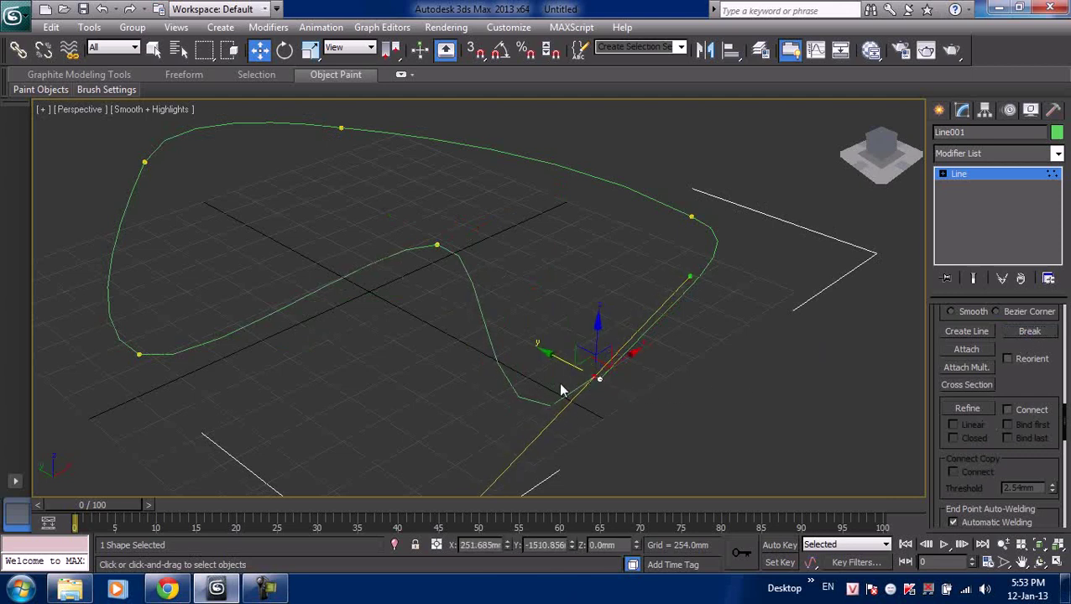
{"action": "mouse_move", "coordinate": [594, 376]}
{"action": "left_mouse_down"}
{"action": "mouse_move", "coordinate": [574, 354]}
{"action": "mouse_move", "coordinate": [539, 347]}
{"action": "left_mouse_up"}
{"action": "left_click", "coordinate": [569, 401]}
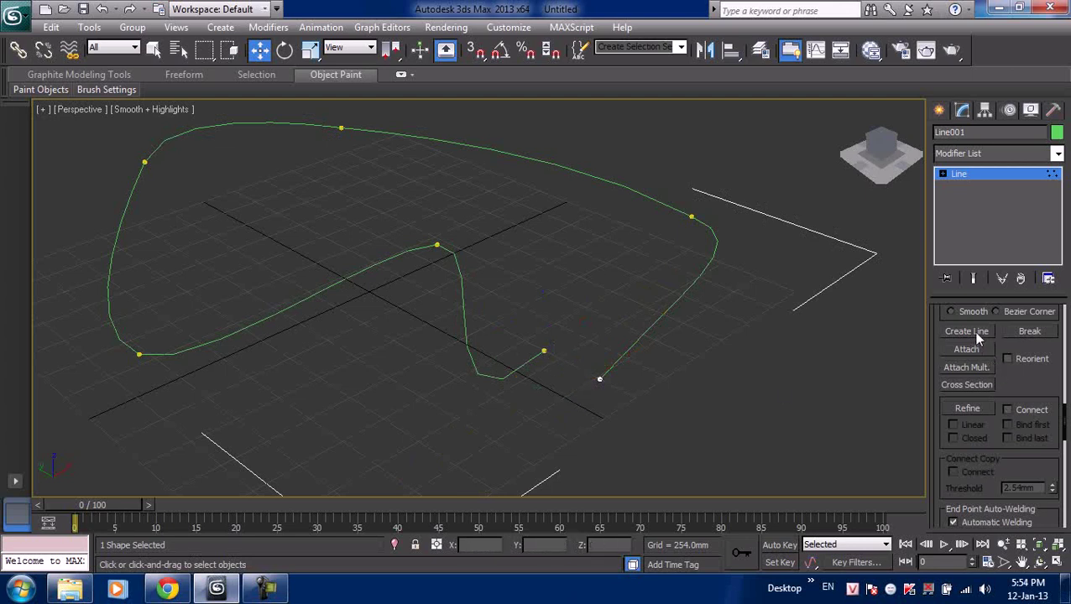
{"action": "left_click_drag", "start_coordinate": [546, 351], "coordinate": [599, 379]}
{"action": "left_click", "coordinate": [599, 379]}
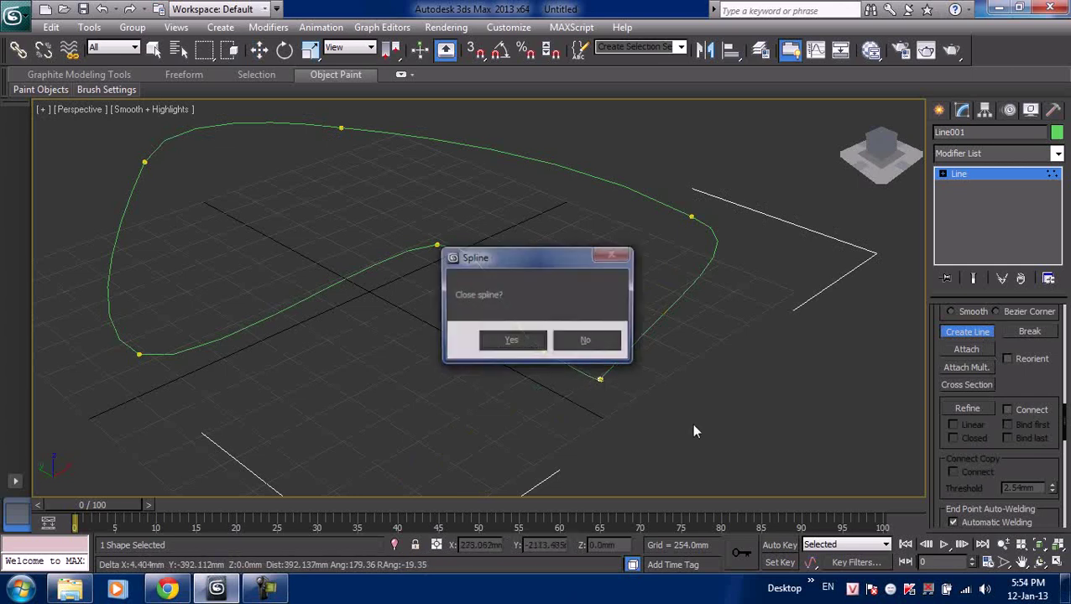
{"action": "left_click", "coordinate": [510, 338]}
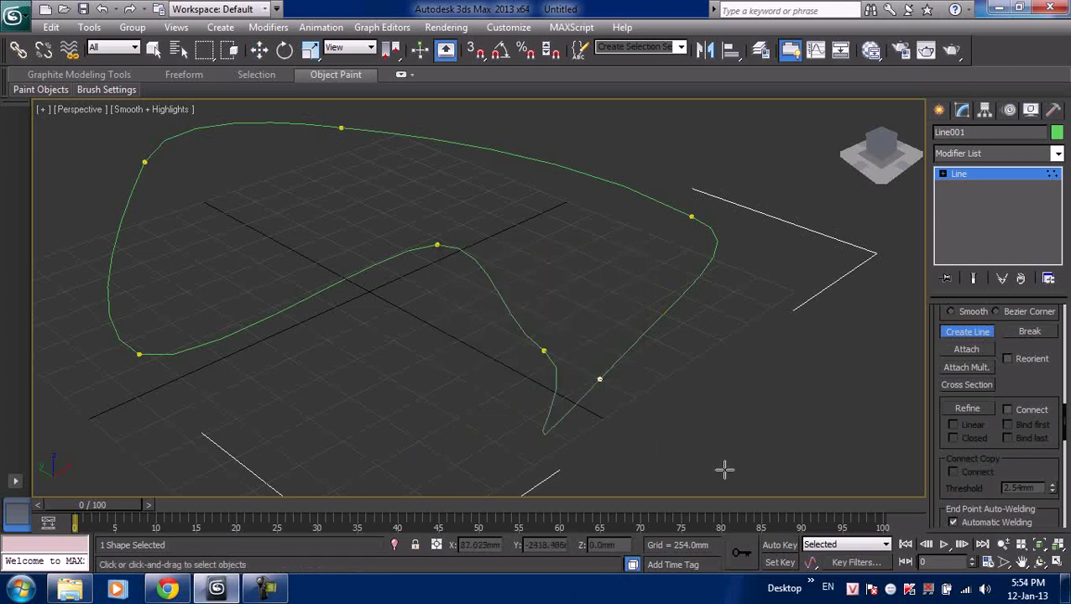
- Pan the shapes higher and scroll the Geometry rollout to Attach and Create Line
{"action": "middle_click_drag", "start_coordinate": [669, 466], "coordinate": [746, 389]}
{"action": "left_click", "coordinate": [964, 349]}
{"action": "scroll", "coordinate": [961, 369], "scroll_direction": "down", "scroll_amount": 1}
{"action": "scroll", "coordinate": [940, 373], "scroll_direction": "up", "scroll_amount": 5}
{"action": "scroll", "coordinate": [968, 428], "scroll_direction": "up", "scroll_amount": 4}
{"action": "scroll", "coordinate": [982, 412], "scroll_direction": "up", "scroll_amount": 1}
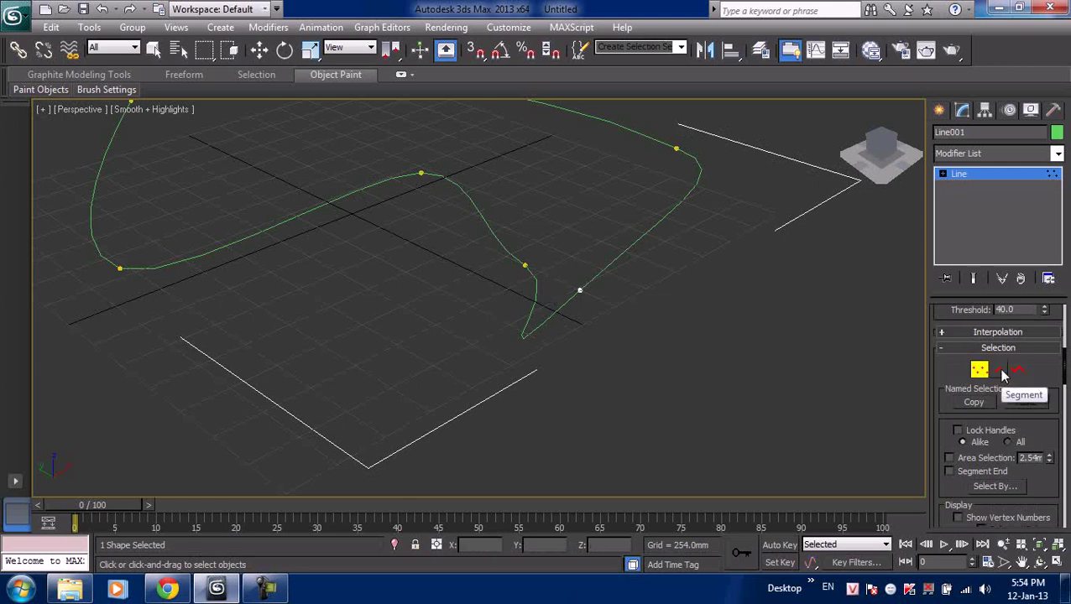
{"action": "scroll", "coordinate": [1043, 471], "scroll_direction": "down", "scroll_amount": 5}
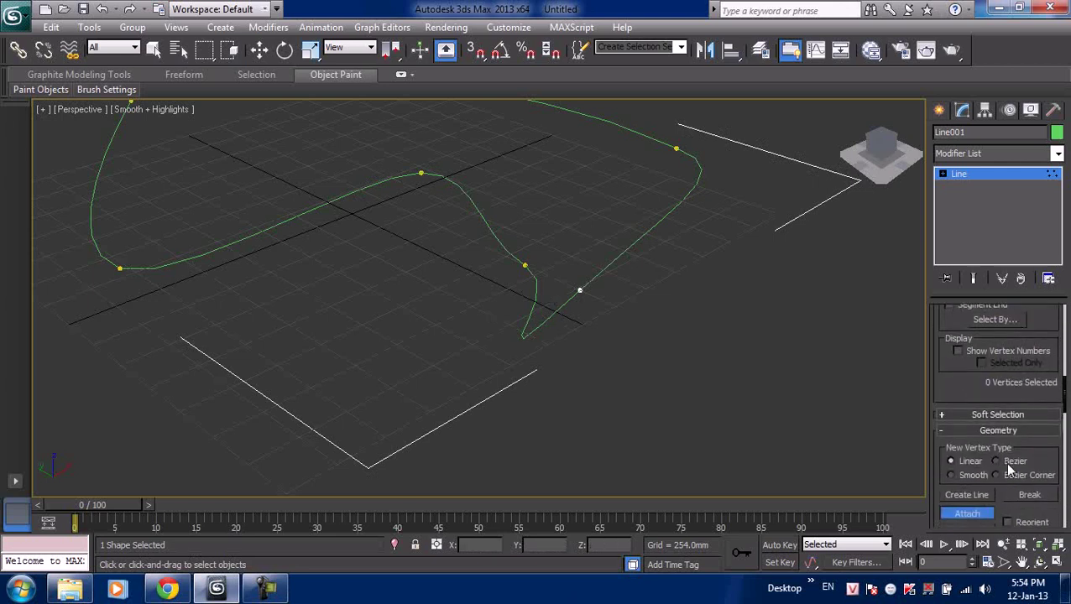
{"action": "left_click_drag", "start_coordinate": [1007, 509], "coordinate": [1003, 394]}
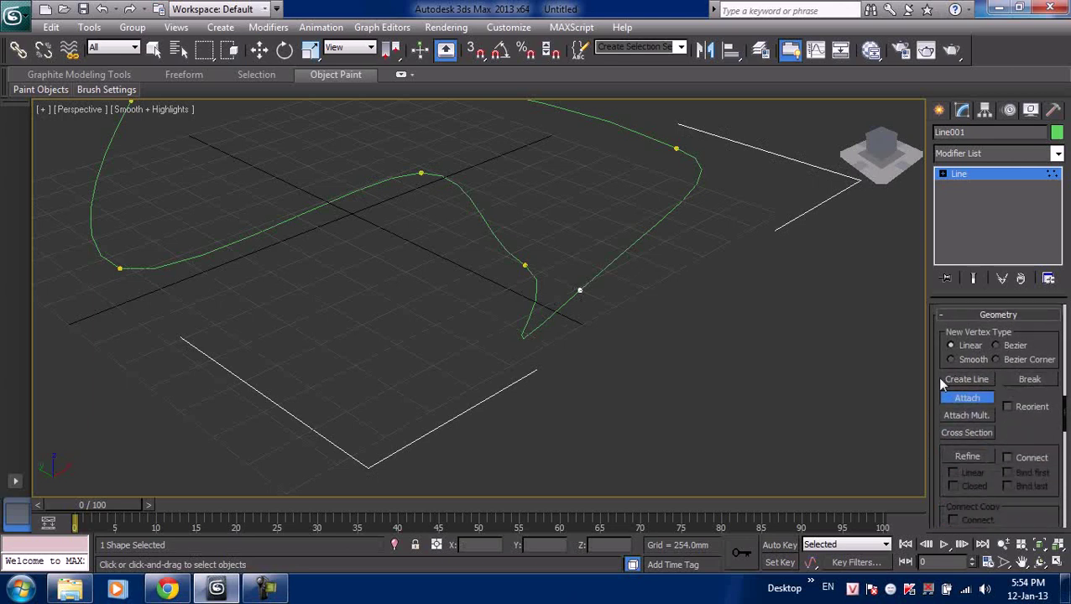
- Draw a second closed five-point outline beside the line with Create Line
{"action": "left_click", "coordinate": [989, 384]}
{"action": "left_click", "coordinate": [616, 406]}
{"action": "left_click", "coordinate": [732, 301]}
{"action": "left_click", "coordinate": [865, 321]}
{"action": "left_click", "coordinate": [883, 411]}
{"action": "left_click", "coordinate": [777, 477]}
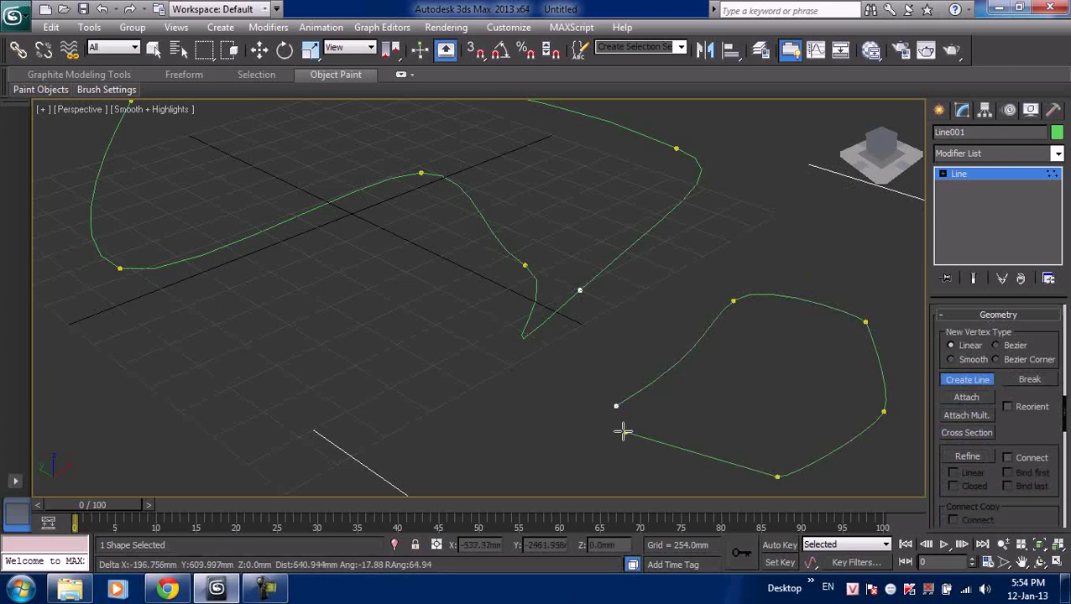
{"action": "left_click", "coordinate": [616, 407]}
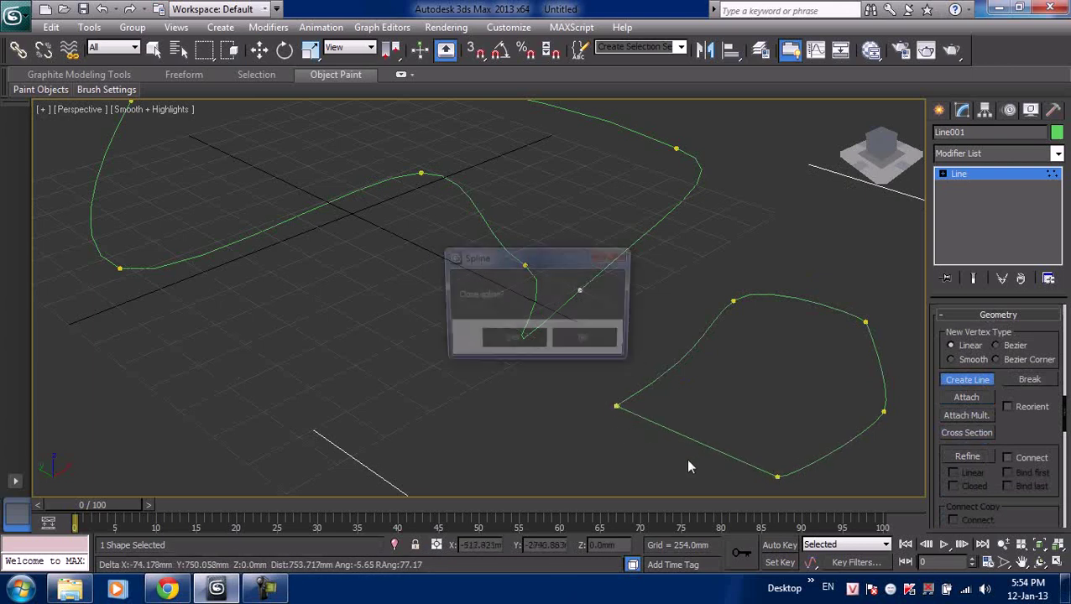
{"action": "left_click", "coordinate": [514, 338]}
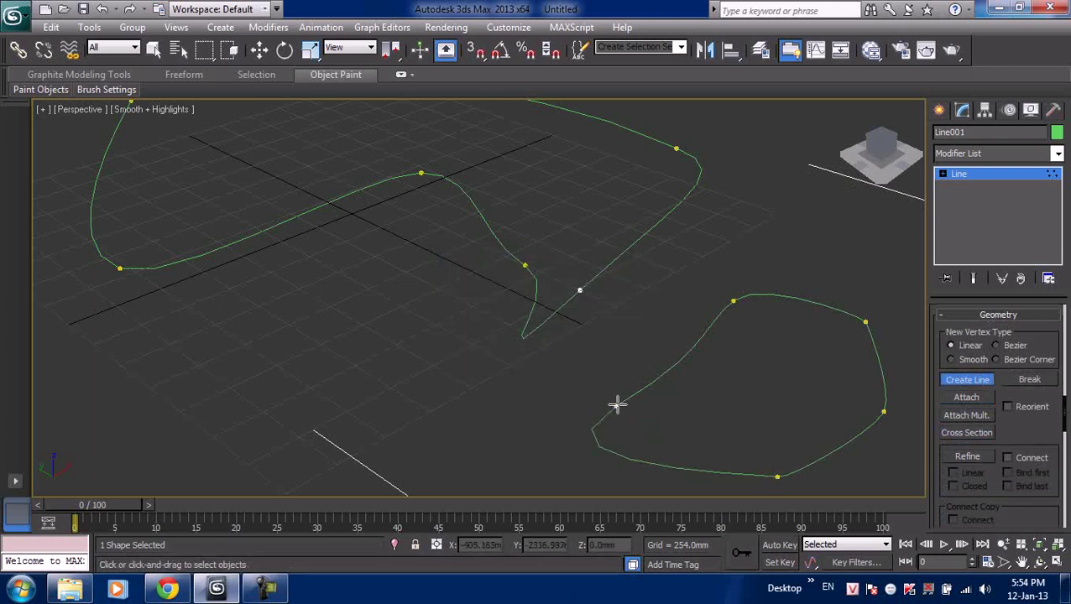
- Refine the new outline with thirteen extra vertices spaced around its whole edge
{"action": "left_click_drag", "start_coordinate": [1026, 437], "coordinate": [1002, 361]}
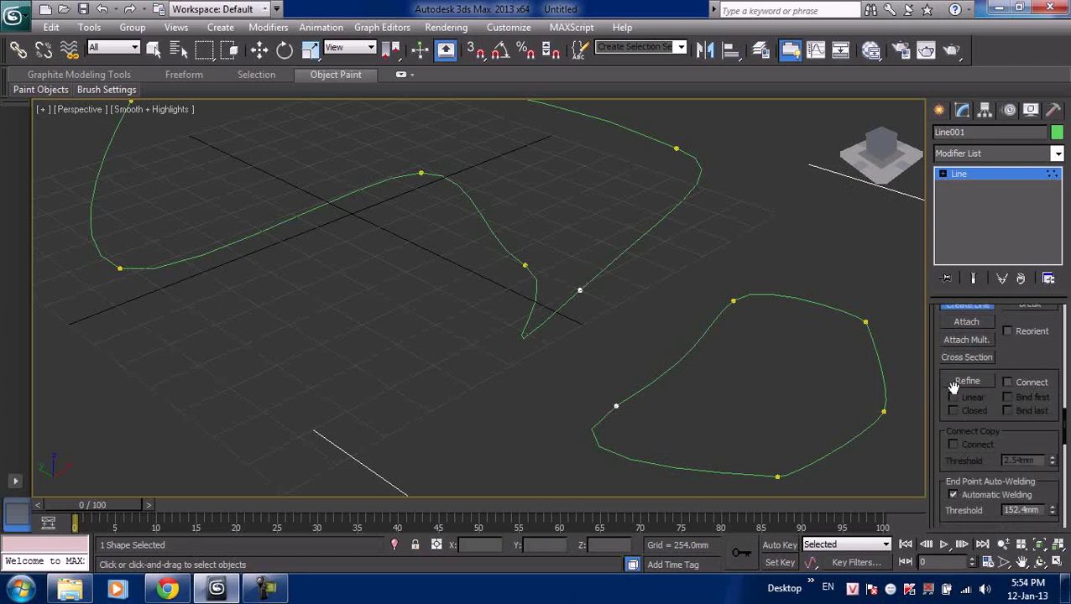
{"action": "left_click", "coordinate": [671, 368]}
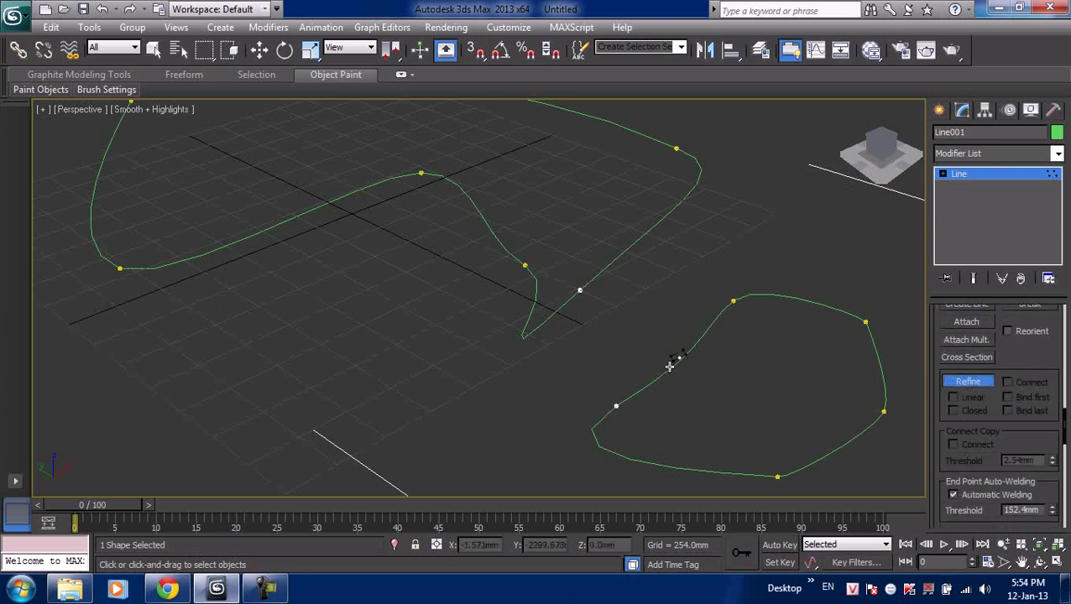
{"action": "left_click", "coordinate": [695, 345]}
{"action": "left_click", "coordinate": [712, 325]}
{"action": "left_click", "coordinate": [784, 296]}
{"action": "left_click", "coordinate": [828, 307]}
{"action": "left_click", "coordinate": [878, 359]}
{"action": "left_click", "coordinate": [865, 430]}
{"action": "left_click", "coordinate": [830, 453]}
{"action": "left_click", "coordinate": [802, 469]}
{"action": "left_click", "coordinate": [715, 473]}
{"action": "left_click", "coordinate": [654, 465]}
{"action": "left_click", "coordinate": [605, 451]}
{"action": "left_click", "coordinate": [592, 426]}
{"action": "left_click_drag", "start_coordinate": [941, 445], "coordinate": [940, 330]}
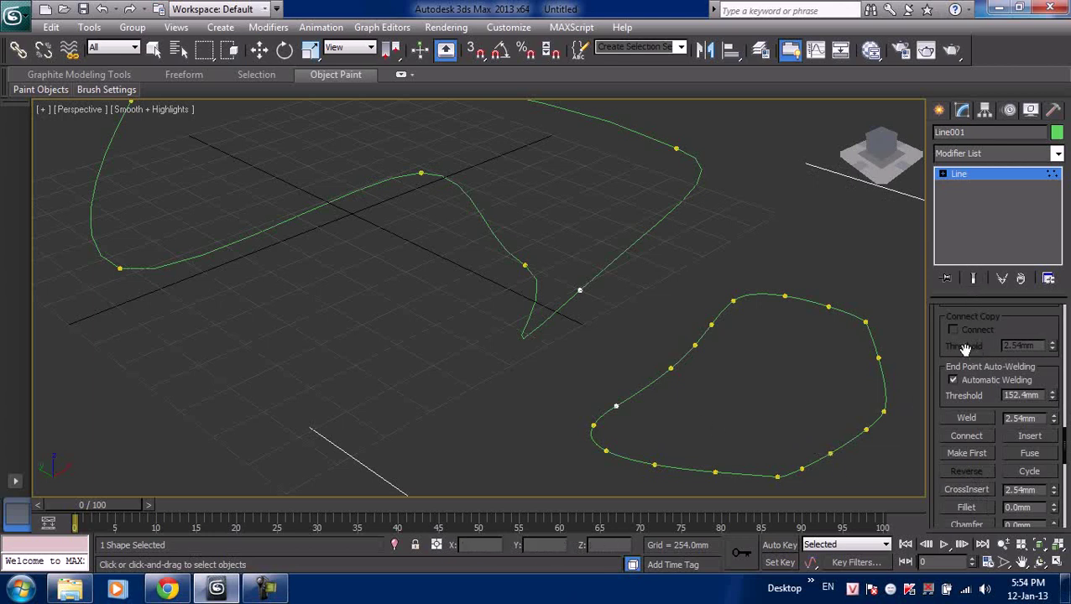
- Break the right outline at a vertex and move the broken-off end down and right
{"action": "left_click_drag", "start_coordinate": [933, 327], "coordinate": [935, 512]}
{"action": "left_click_drag", "start_coordinate": [940, 367], "coordinate": [940, 468]}
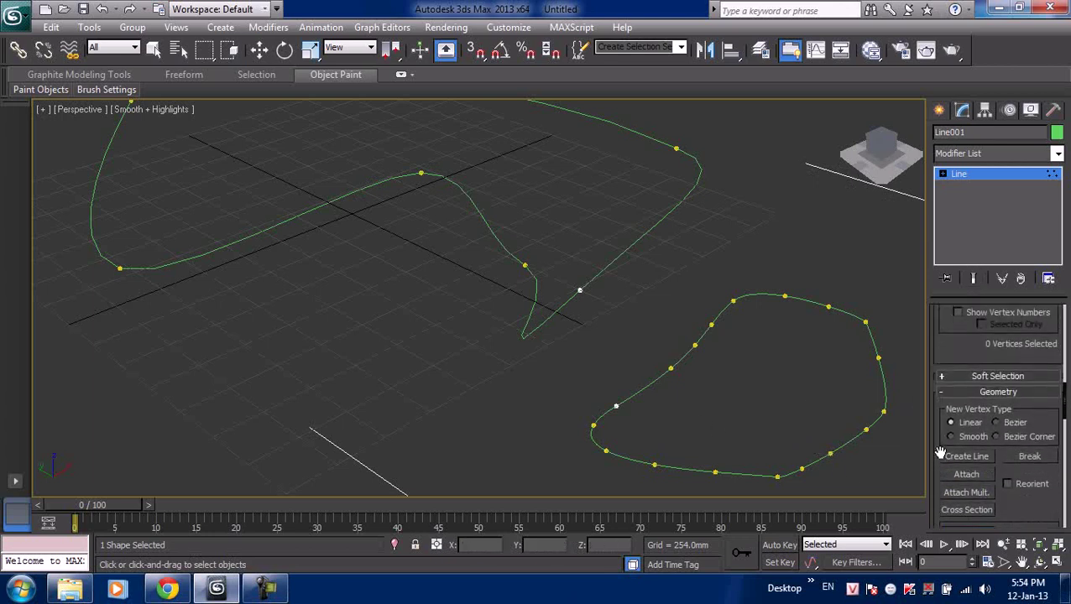
{"action": "middle_click_drag", "start_coordinate": [760, 412], "coordinate": [611, 316]}
{"action": "key", "text": "w"}
{"action": "left_click_drag", "start_coordinate": [570, 288], "coordinate": [617, 332]}
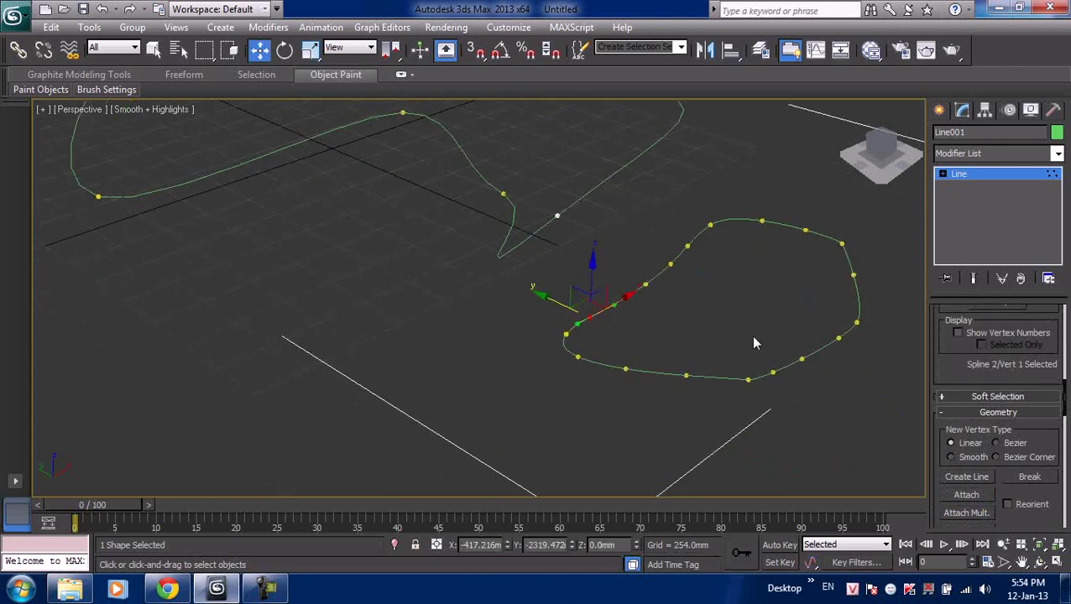
{"action": "left_click_drag", "start_coordinate": [948, 377], "coordinate": [954, 594]}
{"action": "mouse_move", "coordinate": [1037, 418]}
{"action": "left_mouse_down"}
{"action": "mouse_move", "coordinate": [1009, 240]}
{"action": "mouse_move", "coordinate": [1043, 131]}
{"action": "left_mouse_up"}
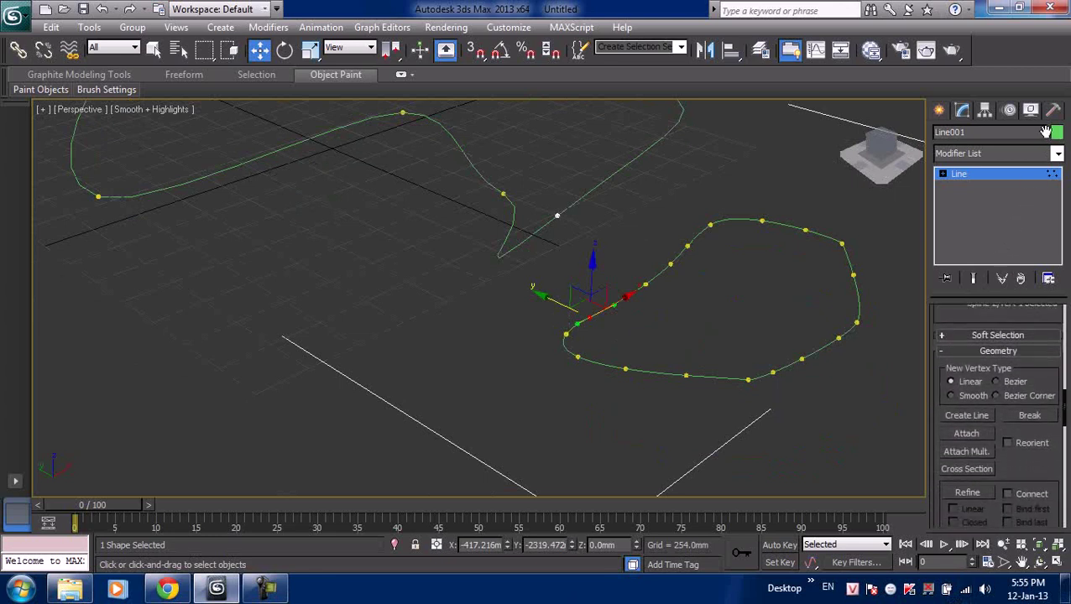
{"action": "left_click", "coordinate": [1032, 417]}
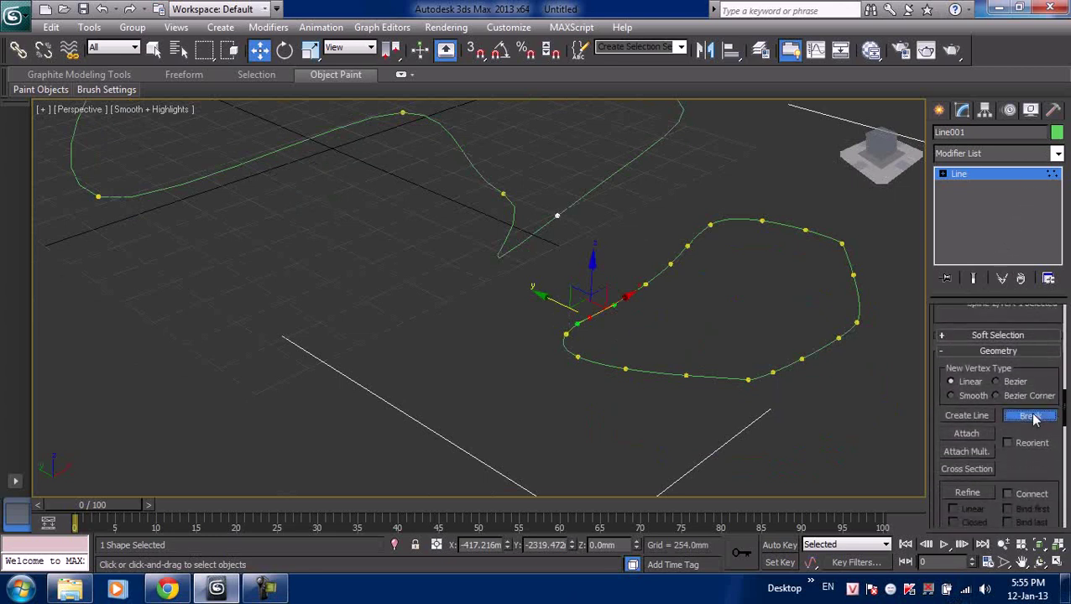
{"action": "left_click", "coordinate": [589, 316]}
{"action": "left_click_drag", "start_coordinate": [578, 313], "coordinate": [694, 319]}
{"action": "left_click", "coordinate": [695, 336]}
- Select the two end points at the break and weld them together
{"action": "scroll", "coordinate": [695, 336], "scroll_direction": "up", "scroll_amount": 5}
{"action": "mouse_move", "coordinate": [685, 334]}
{"action": "middle_mouse_down"}
{"action": "mouse_move", "coordinate": [496, 242]}
{"action": "mouse_move", "coordinate": [417, 279]}
{"action": "middle_mouse_up"}
{"action": "scroll", "coordinate": [521, 282], "scroll_direction": "down", "scroll_amount": 4}
{"action": "left_click_drag", "start_coordinate": [358, 205], "coordinate": [514, 312]}
{"action": "mouse_move", "coordinate": [1038, 450]}
{"action": "left_mouse_down"}
{"action": "mouse_move", "coordinate": [1023, 353]}
{"action": "mouse_move", "coordinate": [1031, 198]}
{"action": "left_mouse_up"}
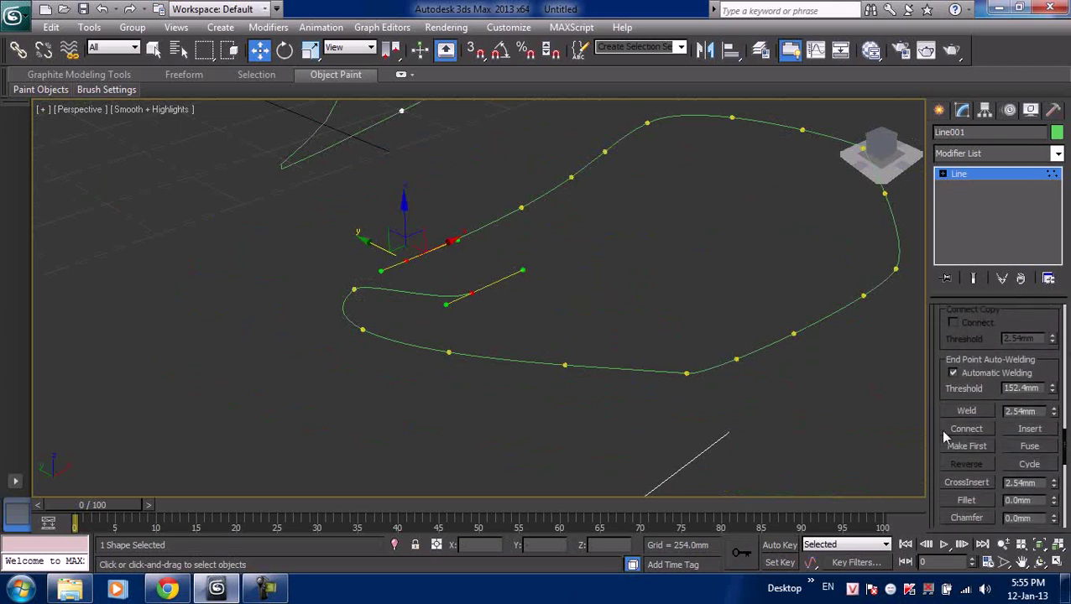
{"action": "left_click", "coordinate": [1036, 452]}
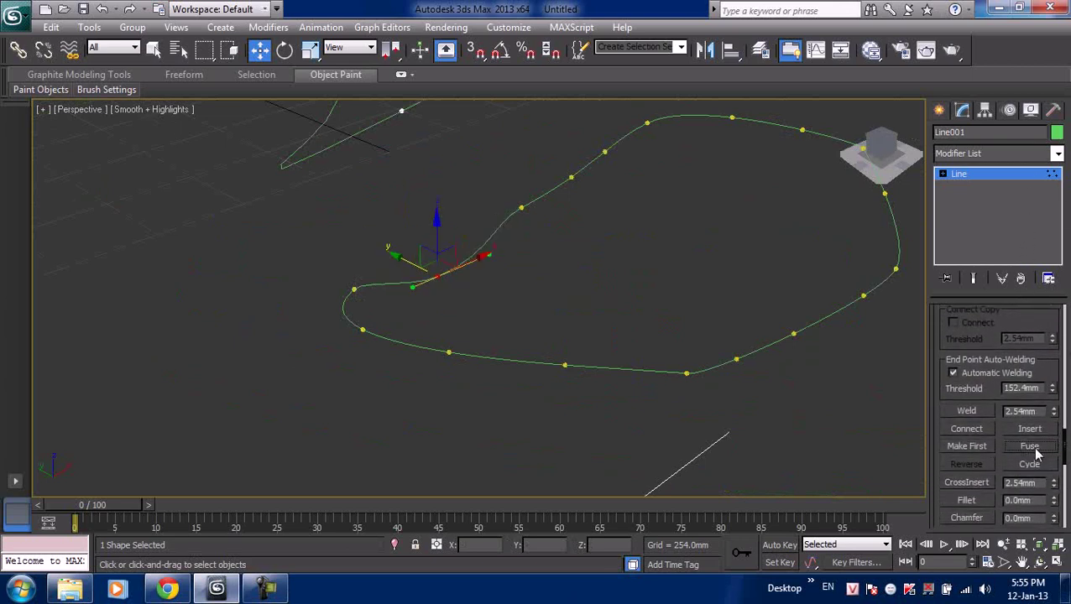
{"action": "left_click", "coordinate": [973, 410]}
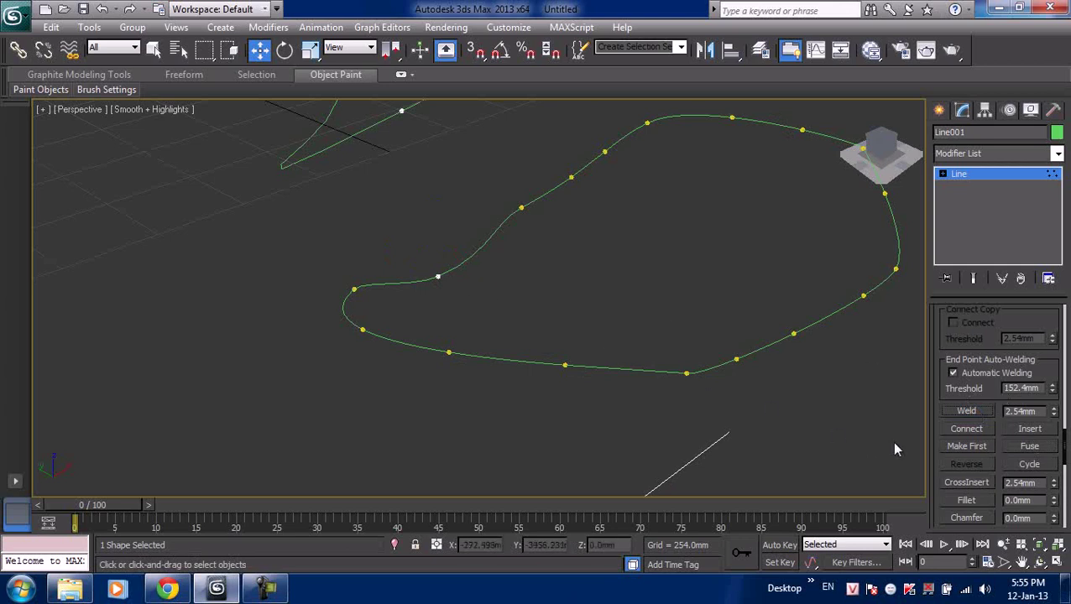
- Make a vertex on the upper curve the spline's first vertex
{"action": "left_click_drag", "start_coordinate": [602, 197], "coordinate": [590, 198]}
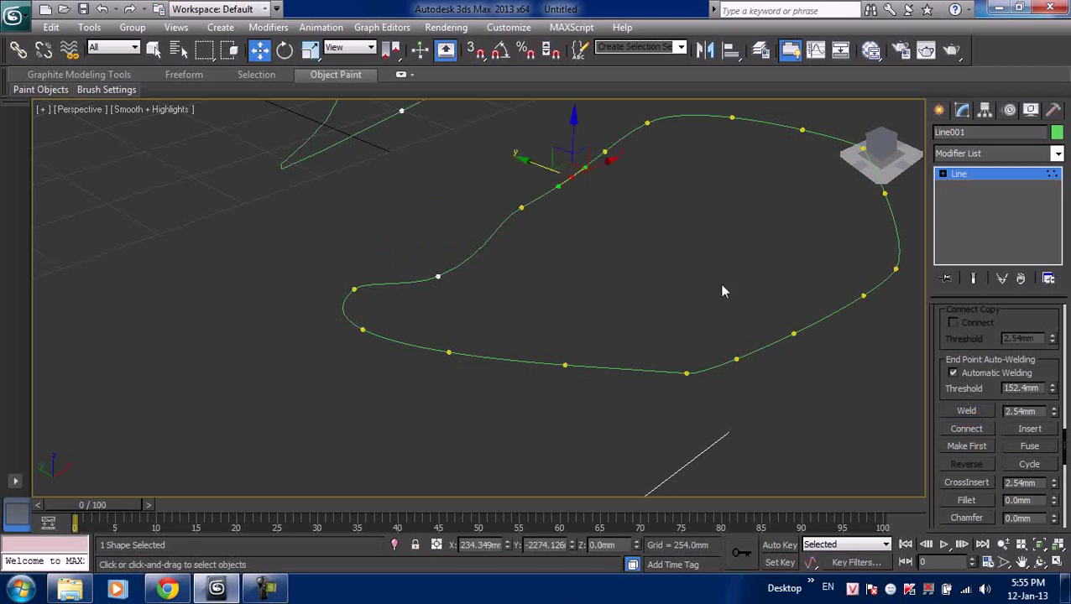
{"action": "left_click", "coordinate": [968, 450]}
{"action": "scroll", "coordinate": [949, 420], "scroll_direction": "up", "scroll_amount": 5}
{"action": "left_click_drag", "start_coordinate": [944, 407], "coordinate": [955, 537]}
{"action": "left_click_drag", "start_coordinate": [943, 340], "coordinate": [944, 481]}
- Show vertex numbers on the spline and orbit to see the whole loop
{"action": "left_click", "coordinate": [958, 440]}
{"action": "mouse_move", "coordinate": [650, 211]}
{"action": "middle_mouse_down", "text": "alt"}
{"action": "mouse_move", "coordinate": [591, 285]}
{"action": "mouse_move", "coordinate": [511, 334]}
{"action": "mouse_move", "coordinate": [430, 323]}
{"action": "mouse_move", "coordinate": [438, 312]}
{"action": "middle_mouse_up", "text": "alt"}
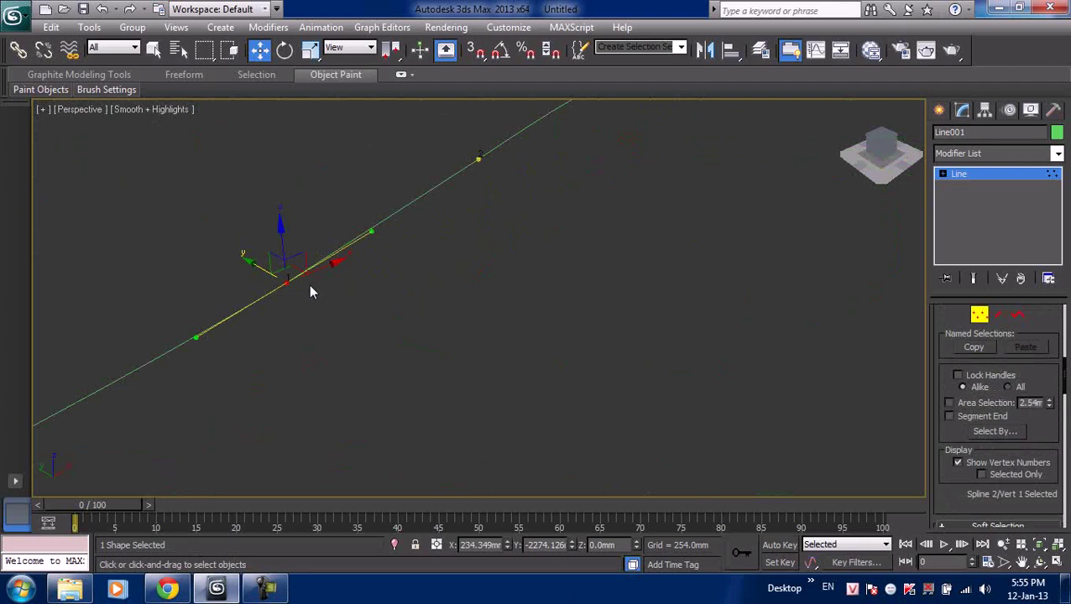
{"action": "middle_click_drag", "start_coordinate": [289, 287], "coordinate": [377, 283], "text": "alt"}
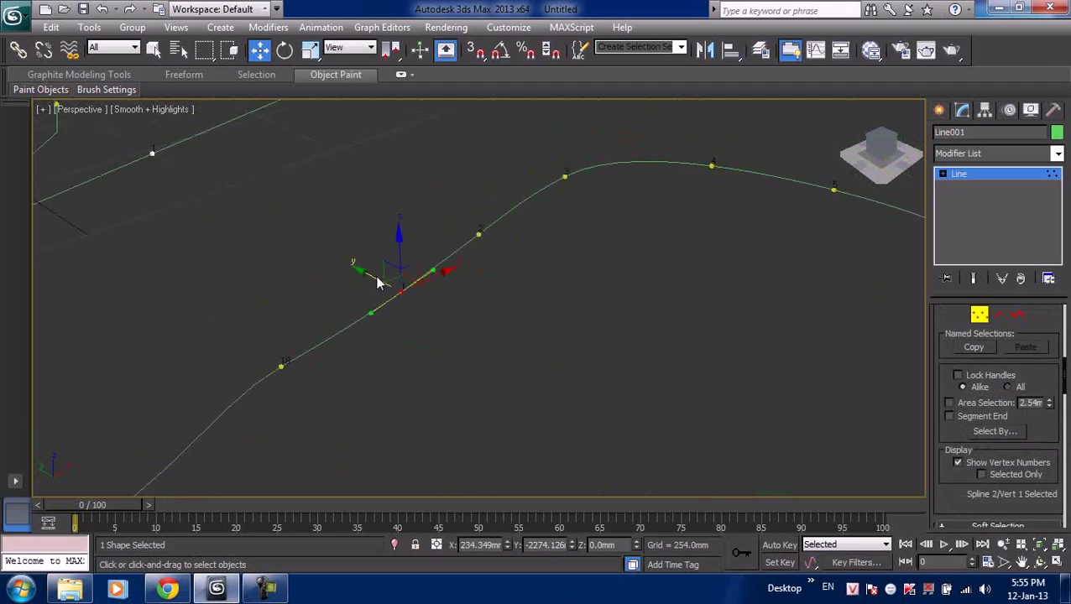
{"action": "mouse_move", "coordinate": [560, 223]}
{"action": "middle_mouse_down", "text": "alt"}
{"action": "mouse_move", "coordinate": [569, 256]}
{"action": "mouse_move", "coordinate": [601, 230]}
{"action": "middle_mouse_up", "text": "alt"}
- Make vertex 5 of the loop the first vertex
{"action": "left_click", "coordinate": [548, 219]}
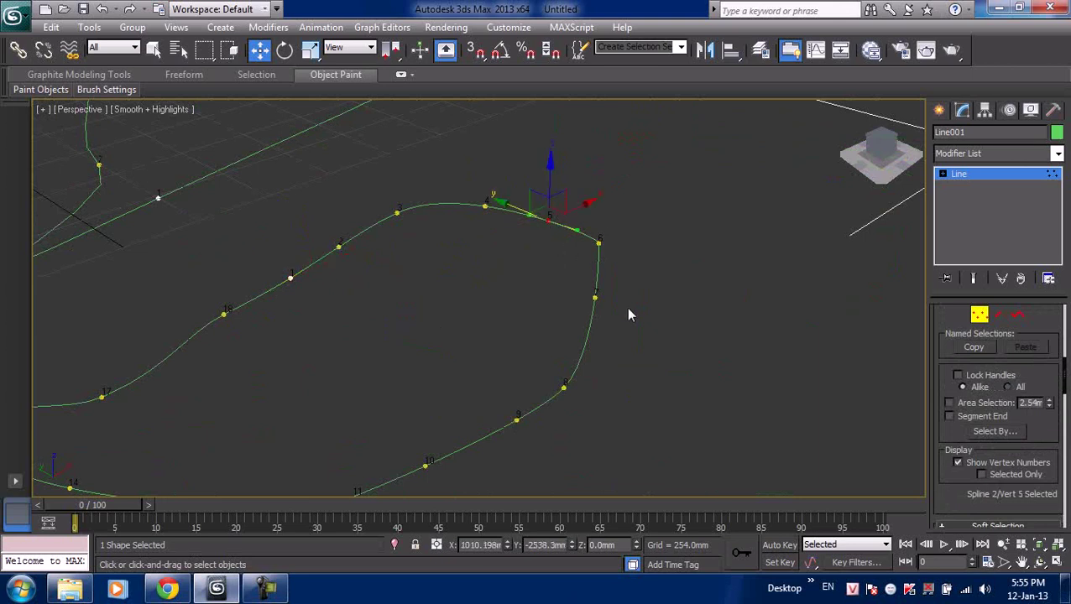
{"action": "scroll", "coordinate": [957, 445], "scroll_direction": "down", "scroll_amount": 1}
{"action": "scroll", "coordinate": [955, 432], "scroll_direction": "down", "scroll_amount": 5}
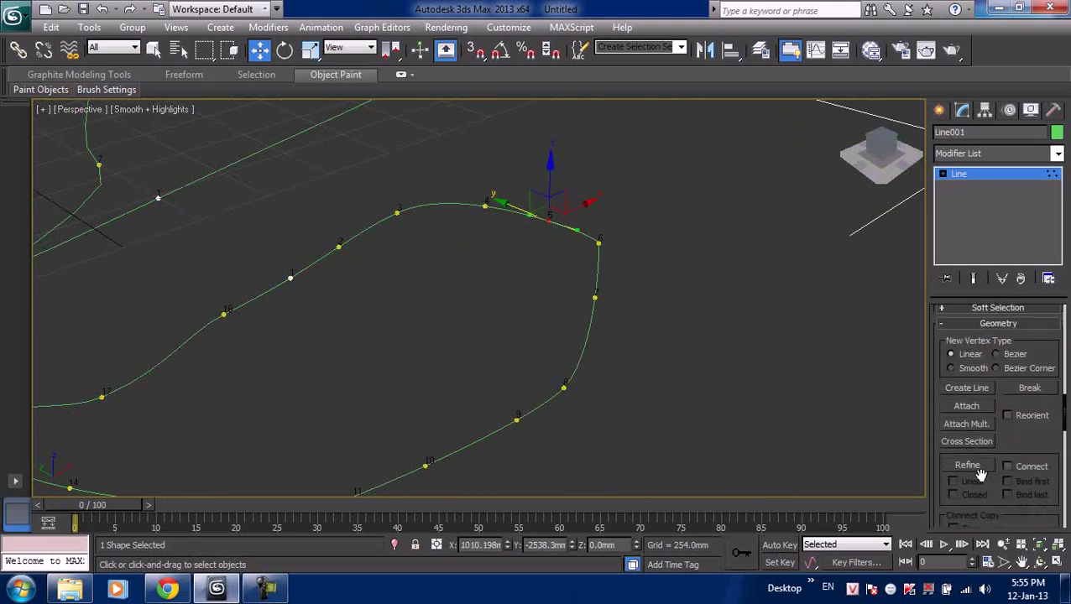
{"action": "left_click_drag", "start_coordinate": [1017, 453], "coordinate": [1017, 390]}
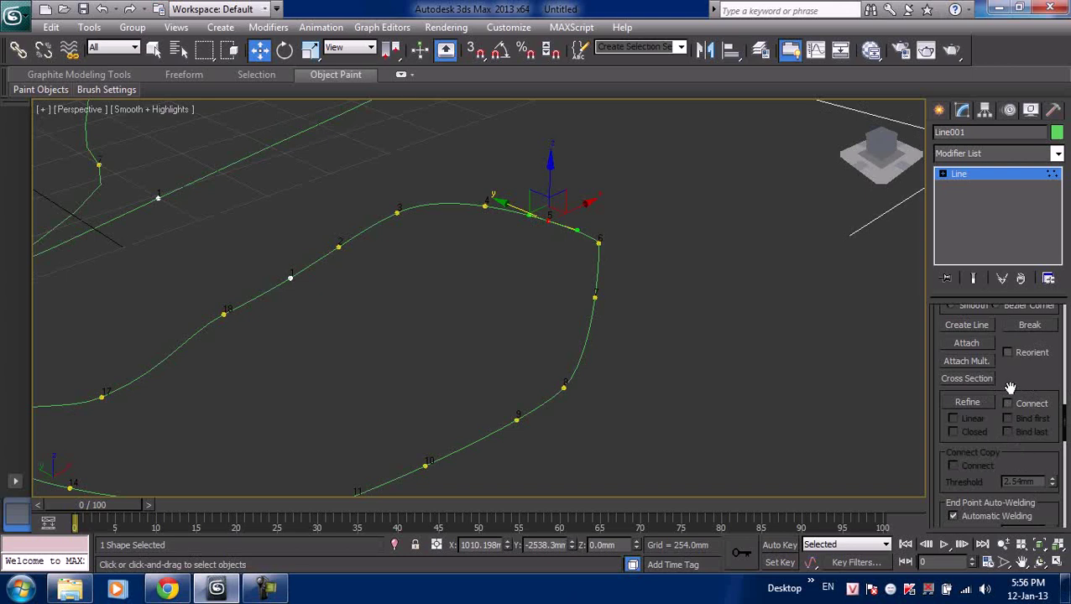
{"action": "scroll", "coordinate": [1010, 388], "scroll_direction": "down", "scroll_amount": 5}
{"action": "left_click", "coordinate": [982, 485]}
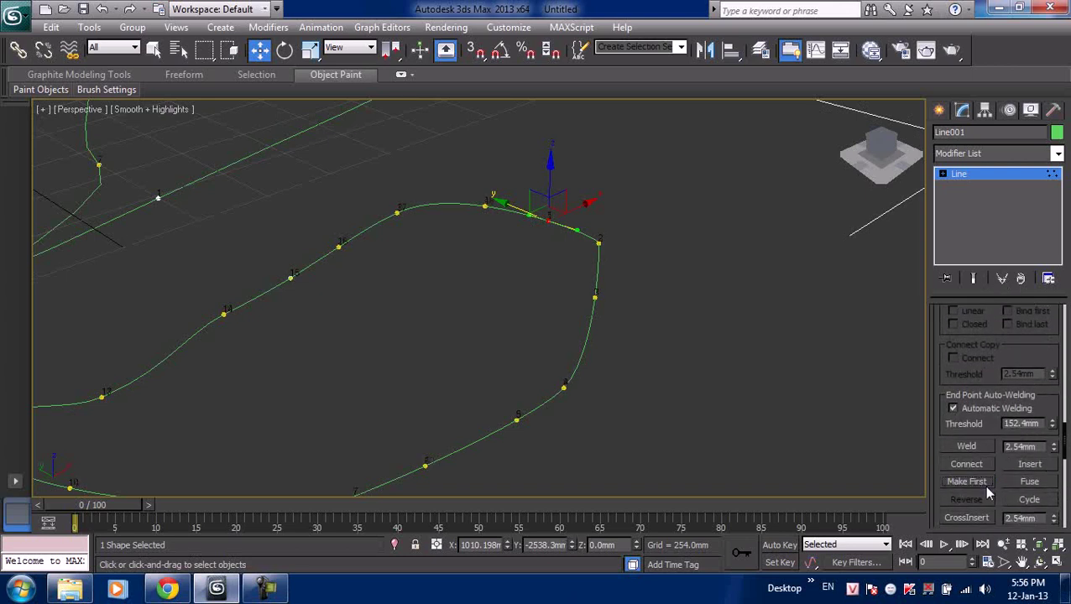
- Make the corner vertex 2 the spline's first vertex instead
{"action": "left_click", "coordinate": [563, 244]}
{"action": "scroll", "coordinate": [587, 193], "scroll_direction": "up", "scroll_amount": 2}
{"action": "scroll", "coordinate": [509, 207], "scroll_direction": "up", "scroll_amount": 2}
{"action": "scroll", "coordinate": [433, 221], "scroll_direction": "up", "scroll_amount": 2}
{"action": "scroll", "coordinate": [374, 220], "scroll_direction": "up", "scroll_amount": 2}
{"action": "scroll", "coordinate": [375, 220], "scroll_direction": "down", "scroll_amount": 2}
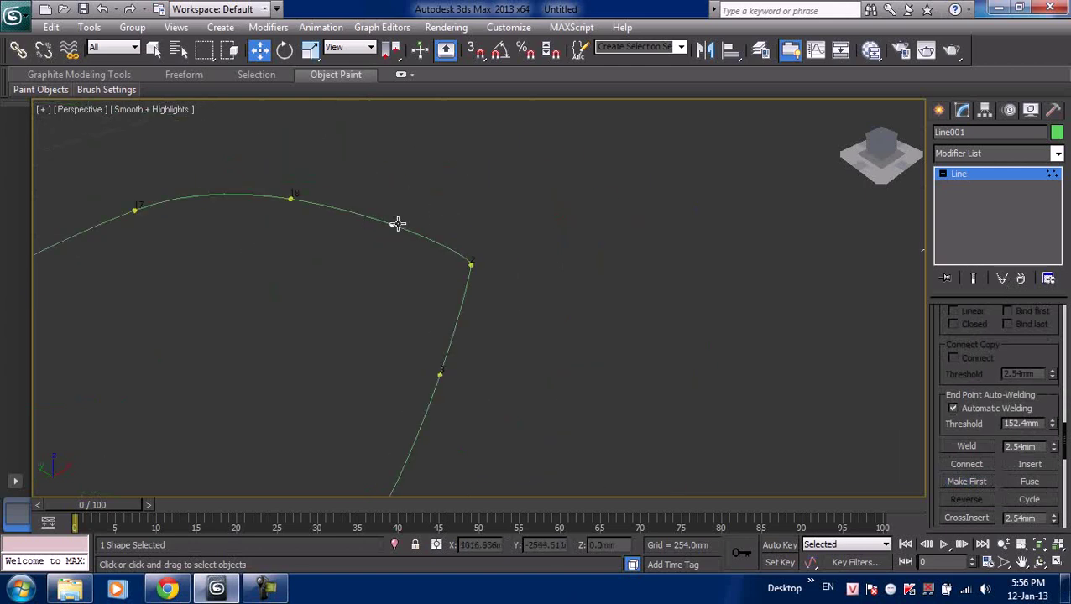
{"action": "left_click_drag", "start_coordinate": [443, 223], "coordinate": [504, 290]}
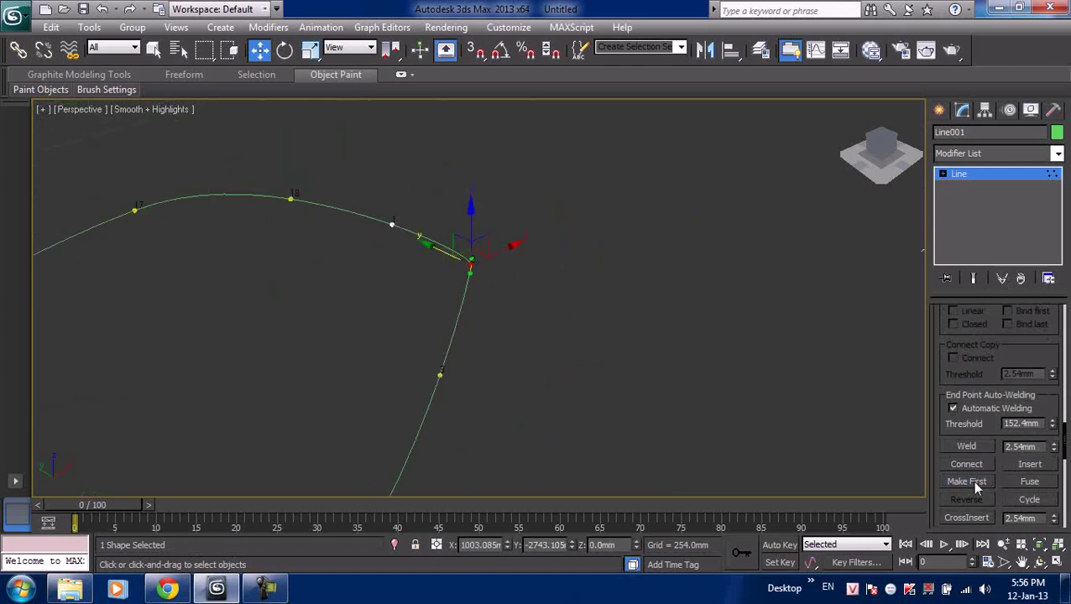
{"action": "left_click", "coordinate": [616, 358]}
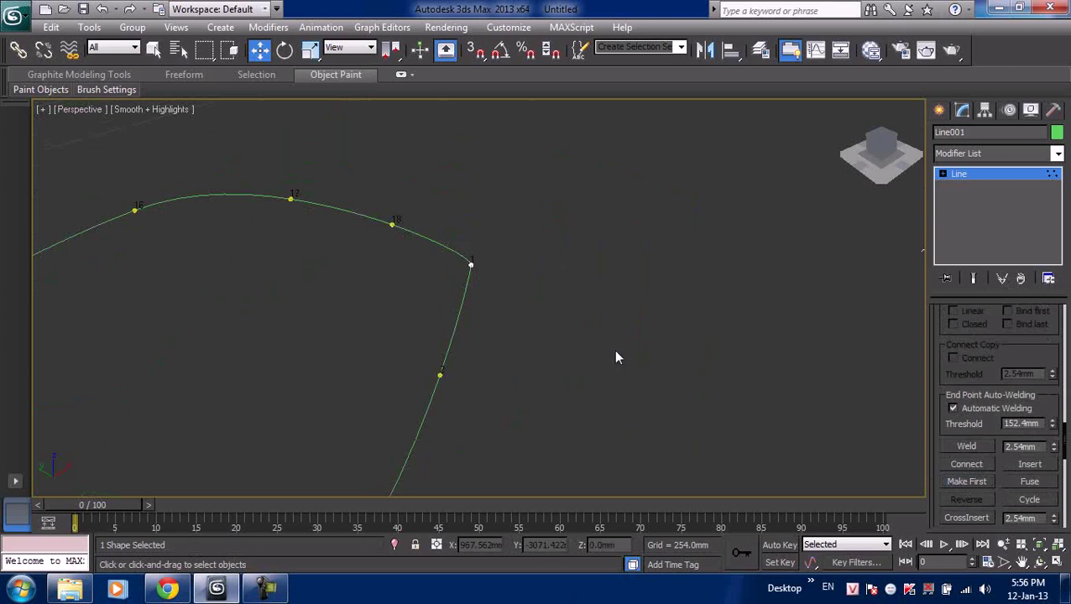
- Cycle a selected vertex forward three times, then clear the selection
{"action": "scroll", "coordinate": [615, 357], "scroll_direction": "down", "scroll_amount": 3}
{"action": "scroll", "coordinate": [616, 355], "scroll_direction": "down", "scroll_amount": 2}
{"action": "scroll", "coordinate": [621, 352], "scroll_direction": "up", "scroll_amount": 2}
{"action": "scroll", "coordinate": [617, 358], "scroll_direction": "up", "scroll_amount": 1}
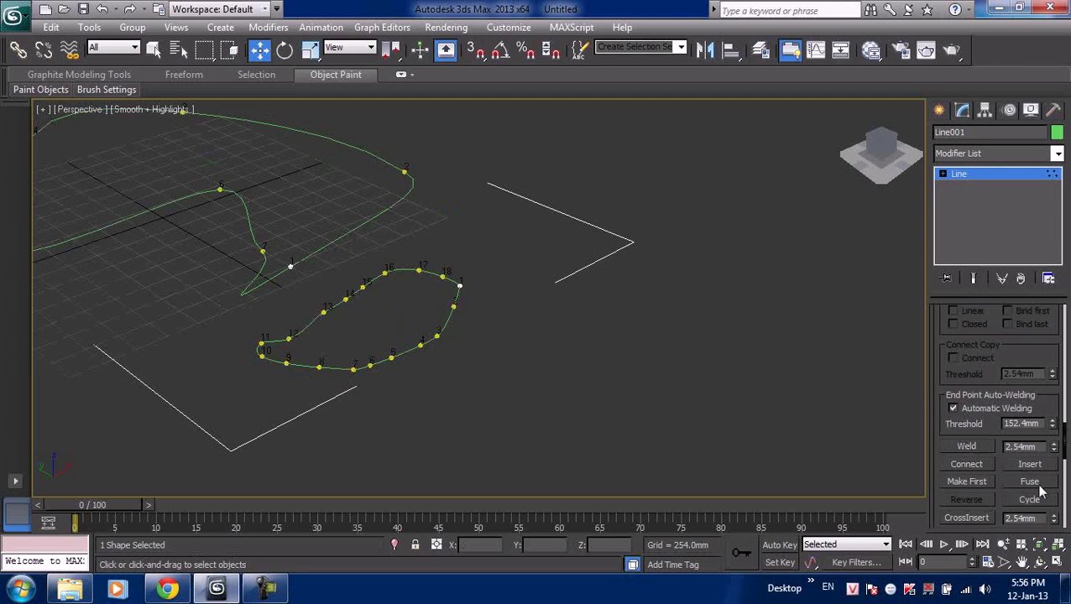
{"action": "left_click_drag", "start_coordinate": [446, 251], "coordinate": [501, 304]}
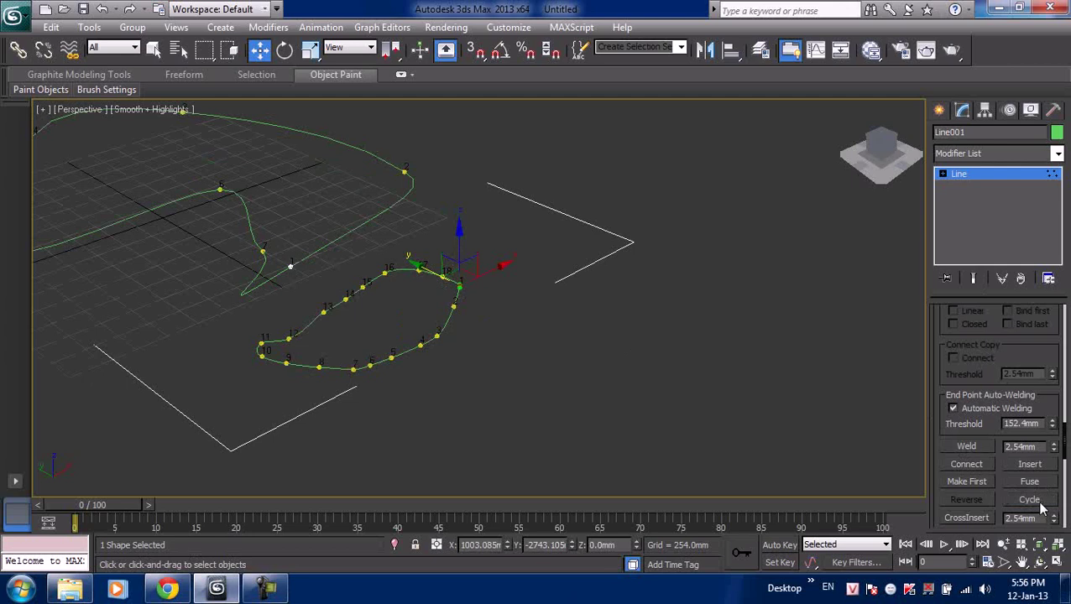
{"action": "left_click", "coordinate": [1039, 502]}
{"action": "left_click", "coordinate": [1040, 501]}
{"action": "left_click", "coordinate": [1040, 501]}
{"action": "left_click", "coordinate": [1039, 502]}
{"action": "left_click", "coordinate": [1040, 502]}
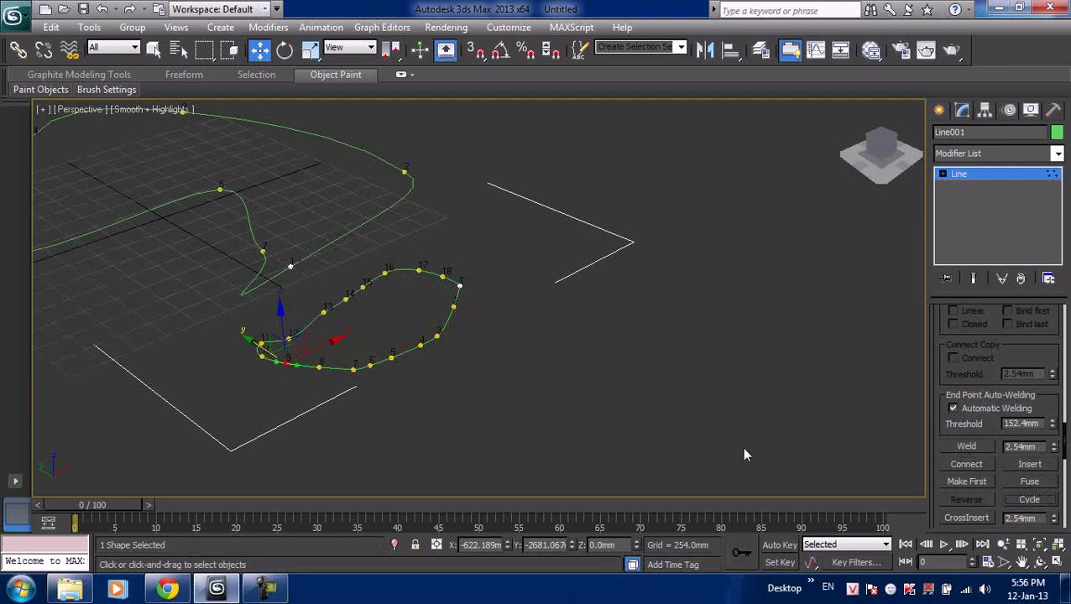
{"action": "left_click_drag", "start_coordinate": [934, 496], "coordinate": [935, 446]}
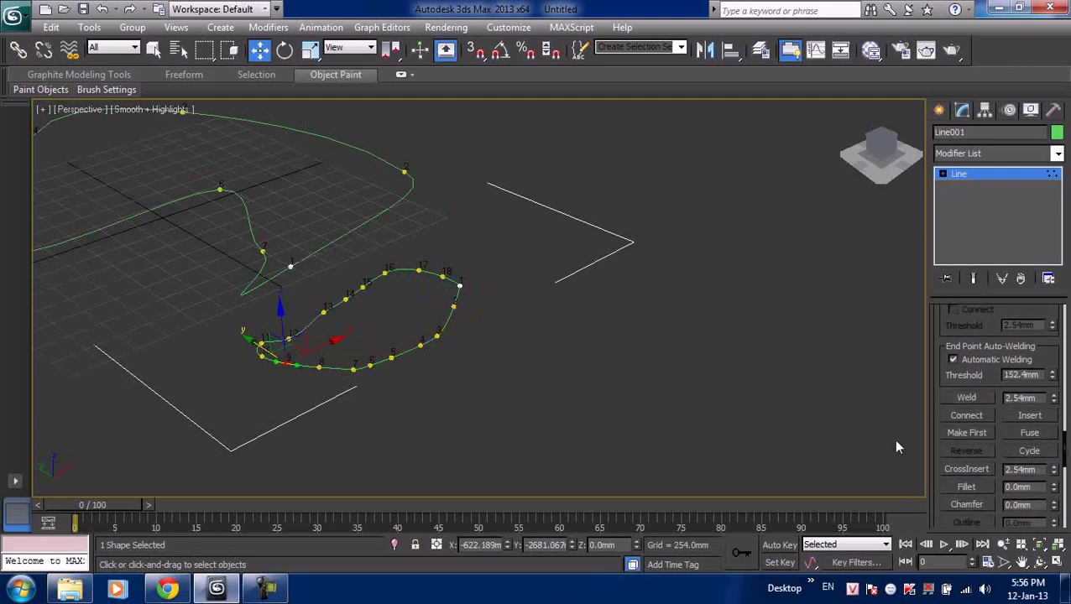
{"action": "left_click", "coordinate": [806, 428]}
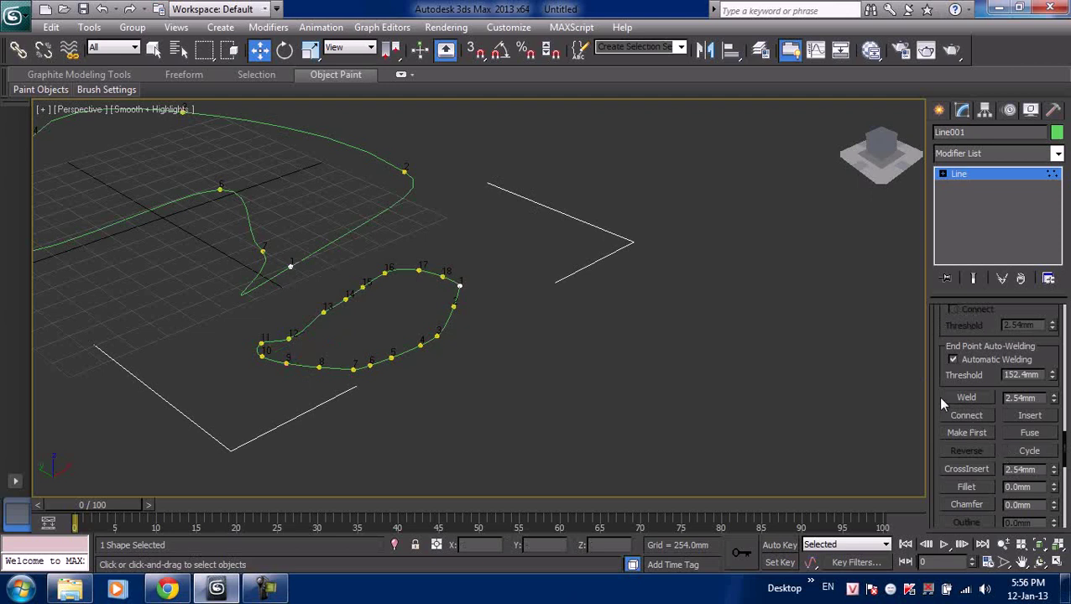
{"action": "scroll", "coordinate": [936, 334], "scroll_direction": "up", "scroll_amount": 3}
- Draw a new two-point line from below the loop across it
{"action": "scroll", "coordinate": [936, 334], "scroll_direction": "up", "scroll_amount": 1}
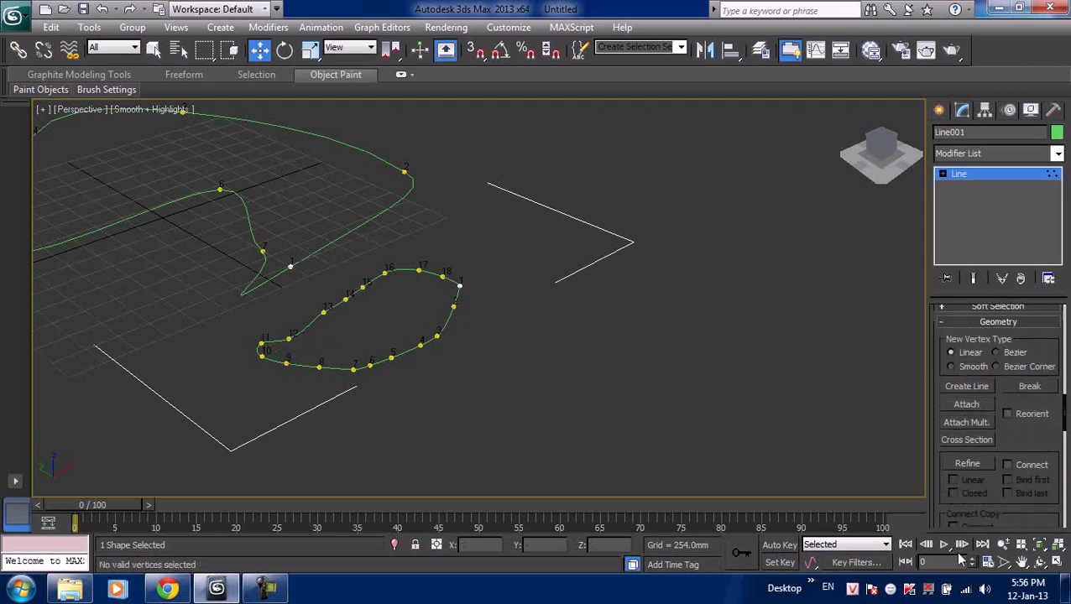
{"action": "left_click", "coordinate": [973, 388]}
{"action": "left_click", "coordinate": [490, 399]}
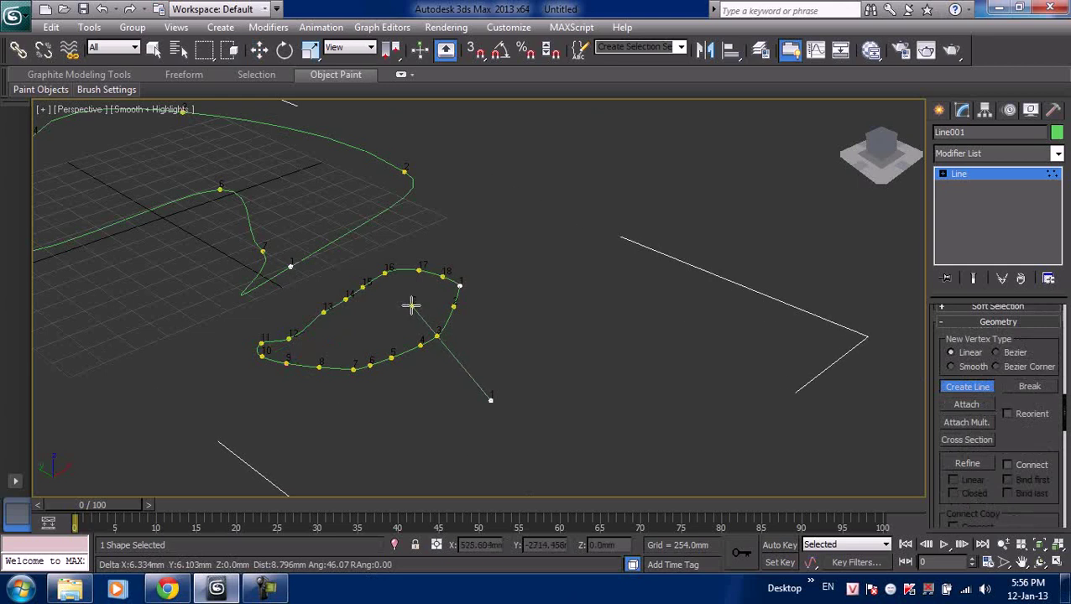
{"action": "left_click", "coordinate": [349, 323]}
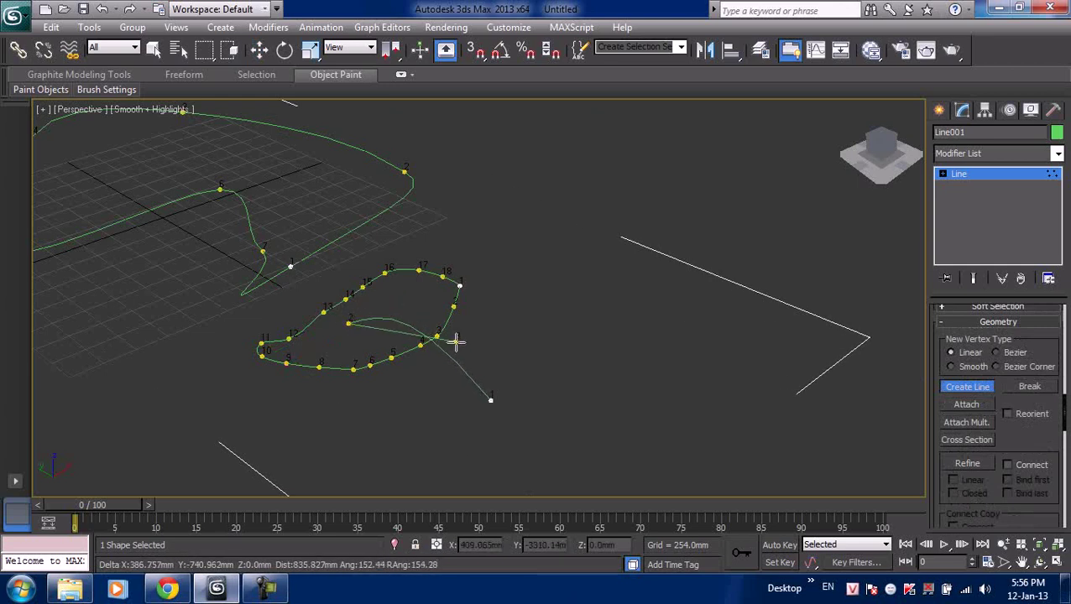
{"action": "right_click", "coordinate": [390, 325]}
- Use CrossInsert to add a vertex where the two curves cross
{"action": "scroll", "coordinate": [454, 342], "scroll_direction": "up", "scroll_amount": 2}
{"action": "scroll", "coordinate": [463, 336], "scroll_direction": "up", "scroll_amount": 2}
{"action": "scroll", "coordinate": [463, 336], "scroll_direction": "up", "scroll_amount": 2}
{"action": "left_click_drag", "start_coordinate": [1022, 440], "coordinate": [989, 351]}
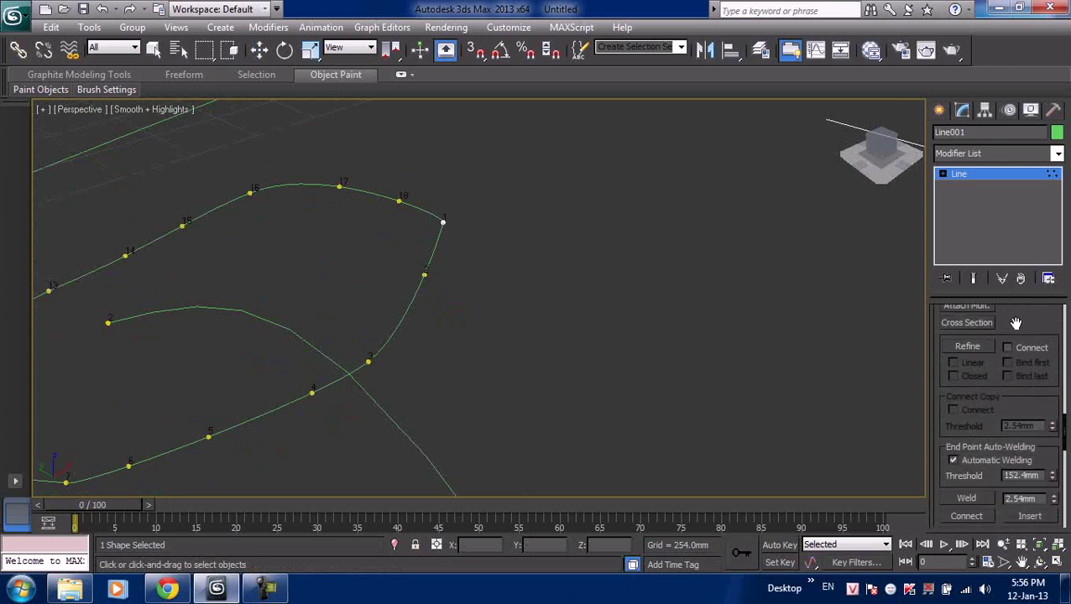
{"action": "left_click_drag", "start_coordinate": [1012, 436], "coordinate": [1029, 277]}
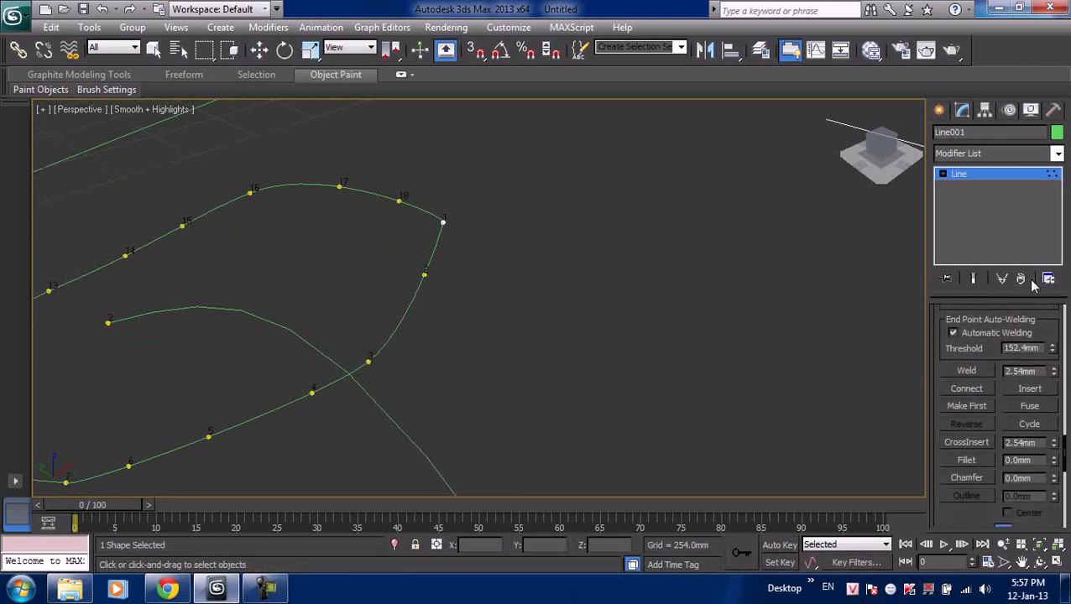
{"action": "left_click", "coordinate": [967, 442]}
{"action": "left_click", "coordinate": [350, 373]}
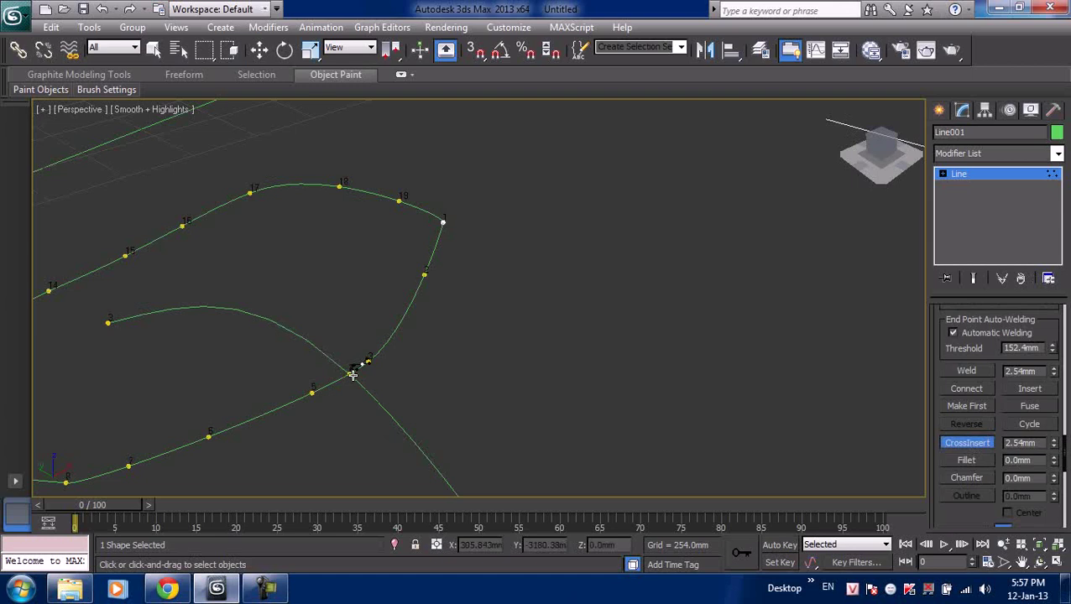
{"action": "left_click", "coordinate": [351, 374]}
- Fillet vertex 1 at the loop's corner
{"action": "key", "text": "w"}
{"action": "left_click_drag", "start_coordinate": [423, 179], "coordinate": [486, 248]}
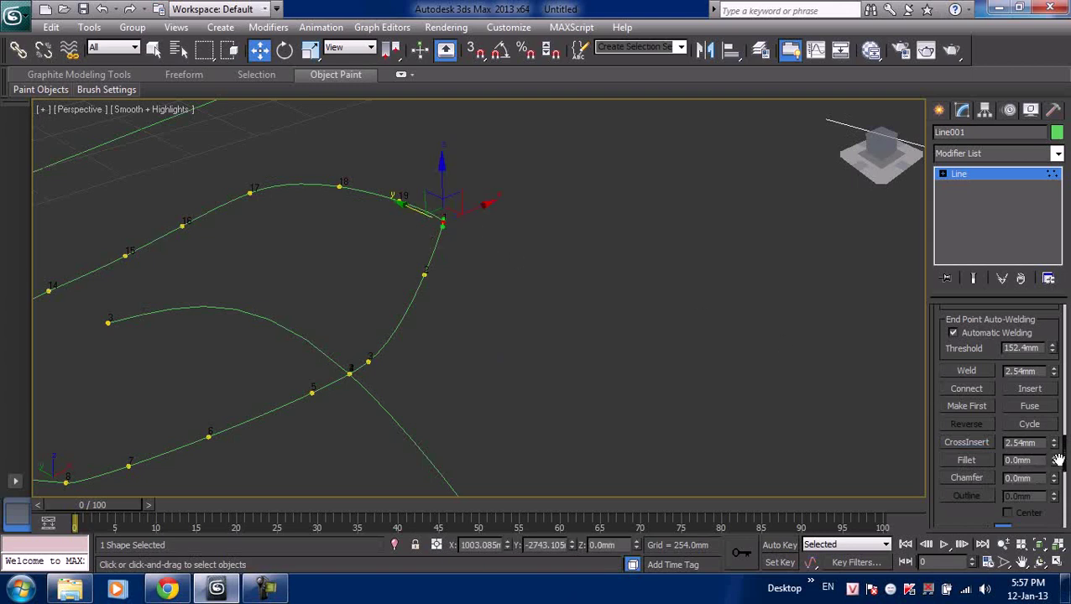
{"action": "left_click_drag", "start_coordinate": [1055, 464], "coordinate": [1058, 450]}
{"action": "left_click_drag", "start_coordinate": [1058, 451], "coordinate": [1055, 458]}
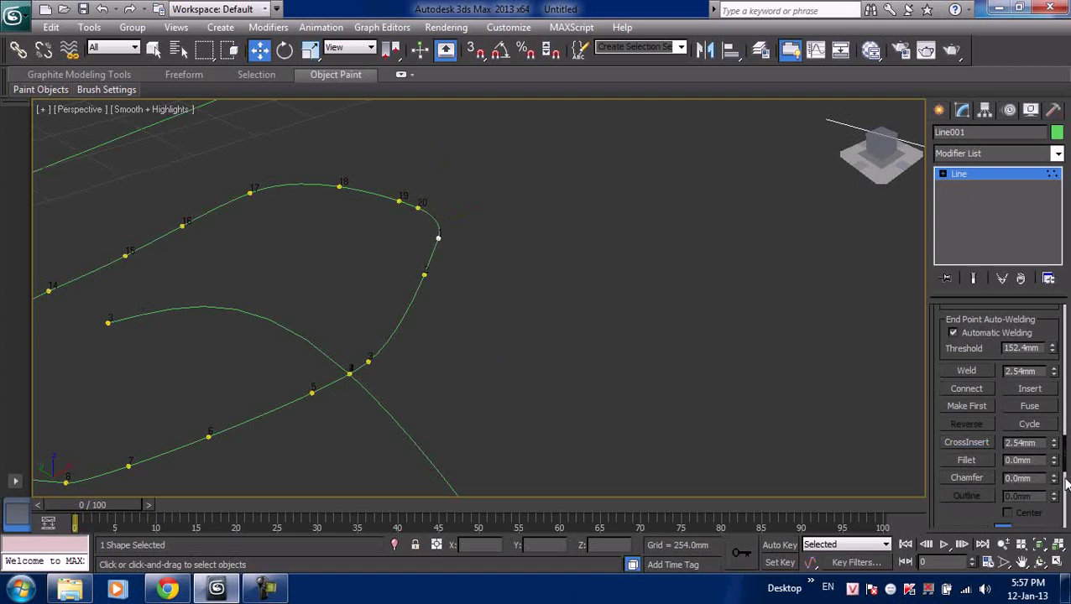
- Try the Chamfer amount, then fillet the vertex on the loop's right side by 72.001mm
{"action": "left_click", "coordinate": [973, 478]}
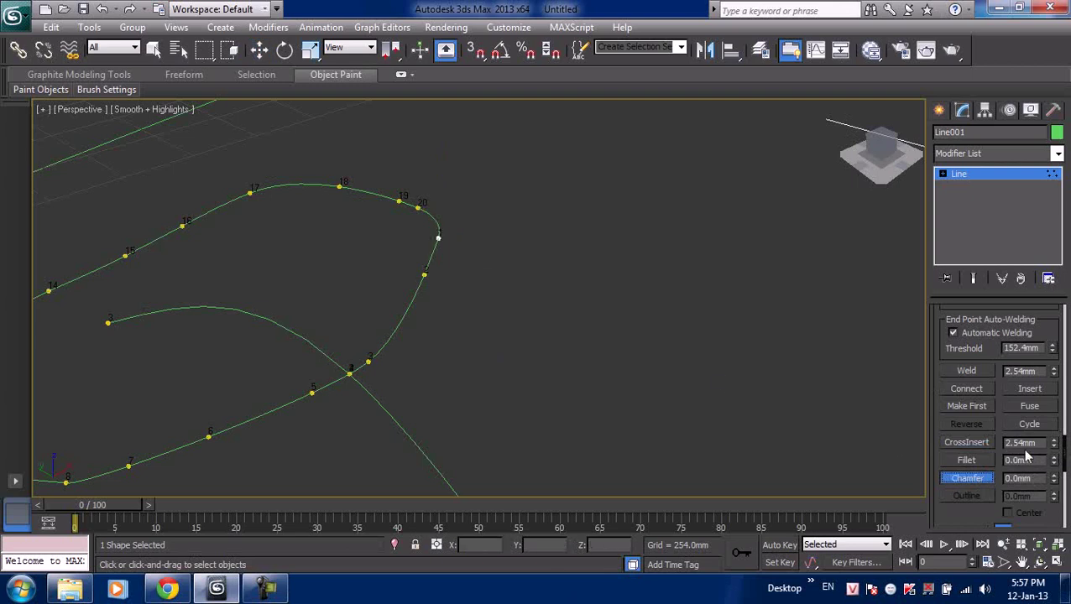
{"action": "double_click", "coordinate": [1042, 478]}
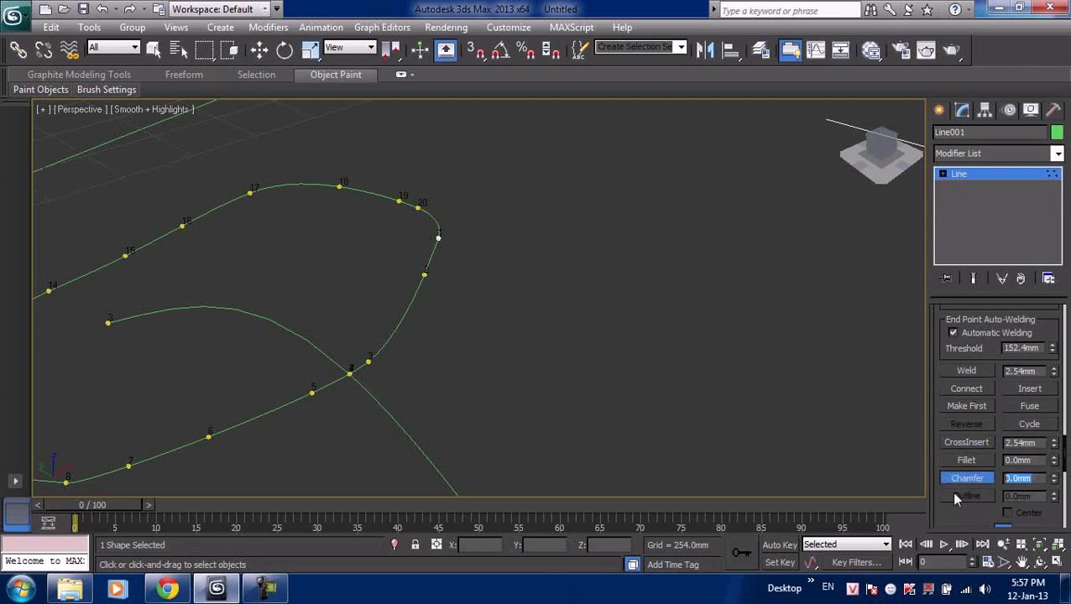
{"action": "left_click", "coordinate": [966, 460]}
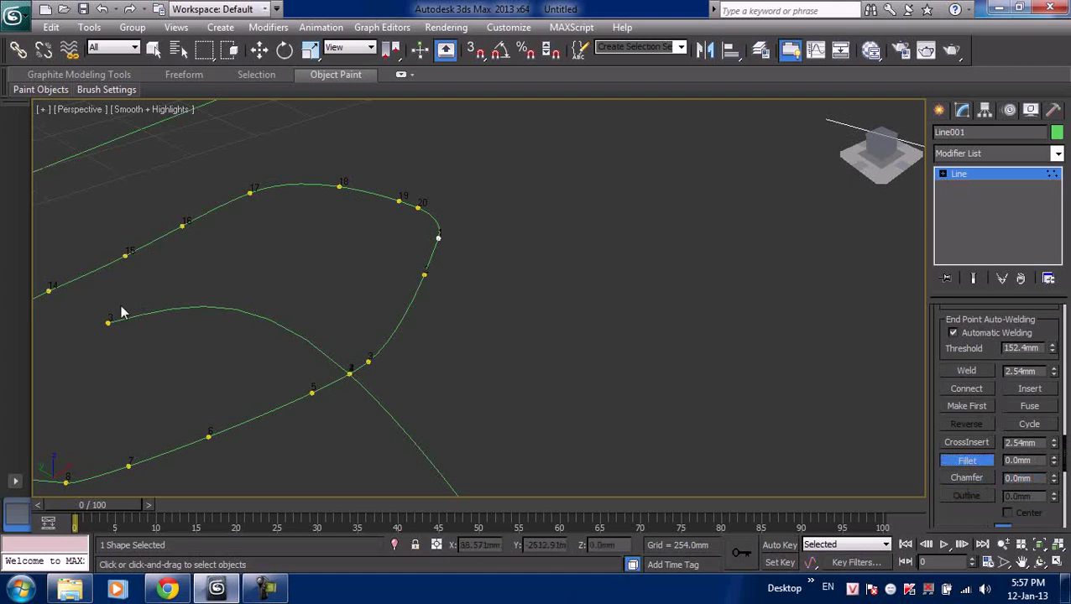
{"action": "left_click_drag", "start_coordinate": [343, 410], "coordinate": [344, 410]}
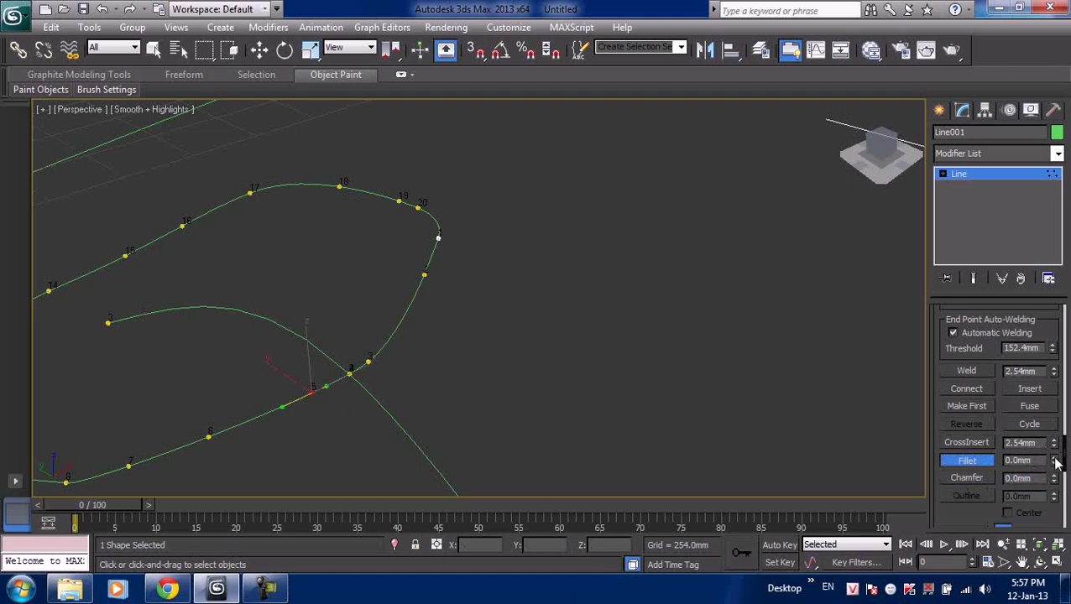
{"action": "left_click", "coordinate": [401, 286]}
{"action": "left_click_drag", "start_coordinate": [464, 290], "coordinate": [458, 290]}
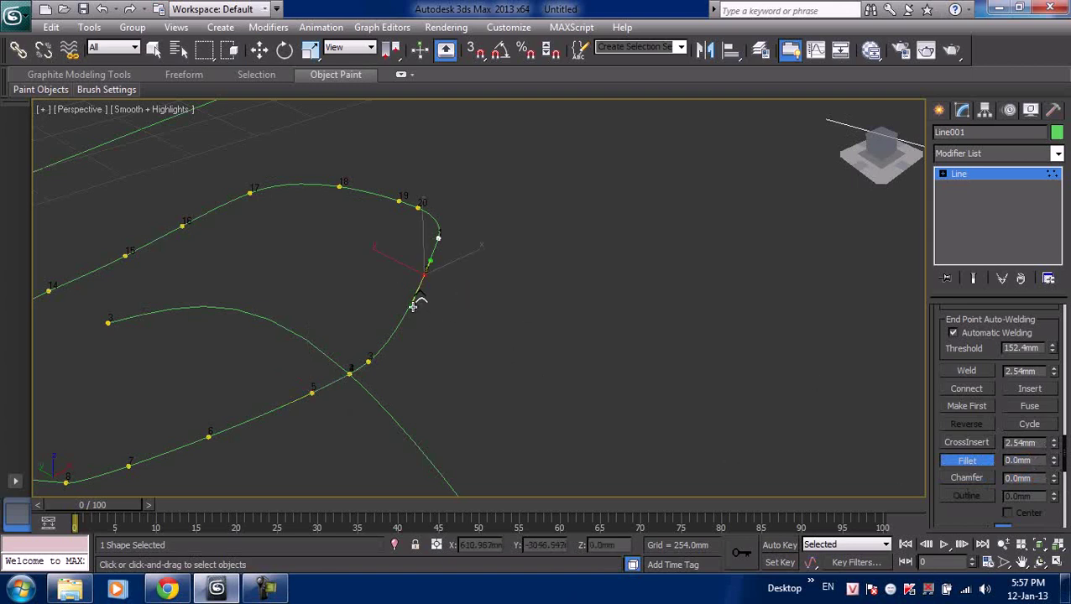
{"action": "left_click_drag", "start_coordinate": [427, 271], "coordinate": [437, 249]}
- Fillet the corner at the curves' crossing and one more vertex
{"action": "left_click_drag", "start_coordinate": [370, 364], "coordinate": [386, 340]}
{"action": "left_click_drag", "start_coordinate": [186, 225], "coordinate": [192, 184]}
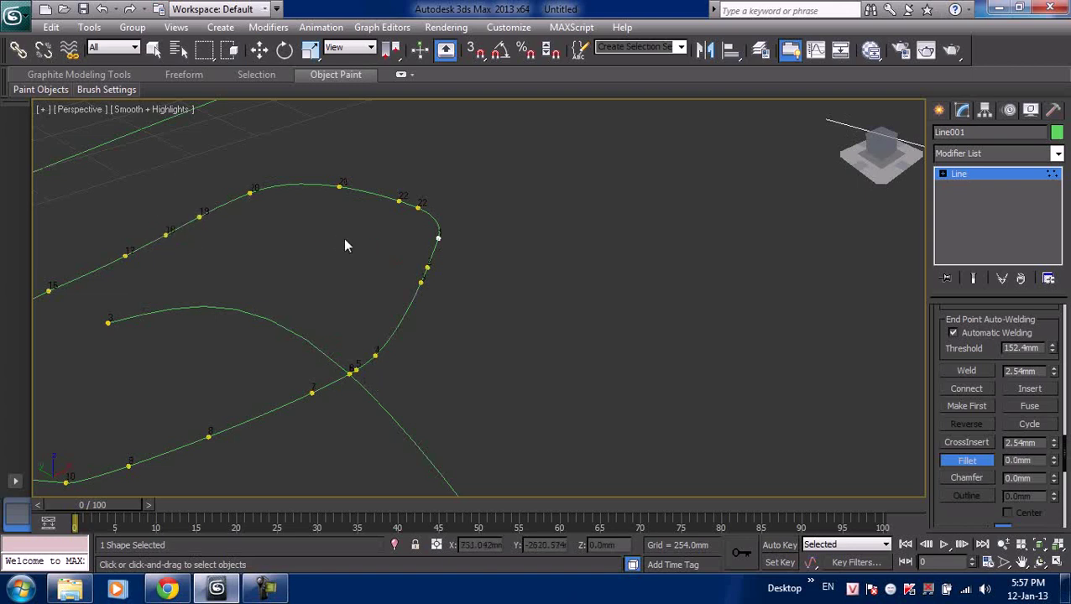
{"action": "scroll", "coordinate": [369, 247], "scroll_direction": "down", "scroll_amount": 4}
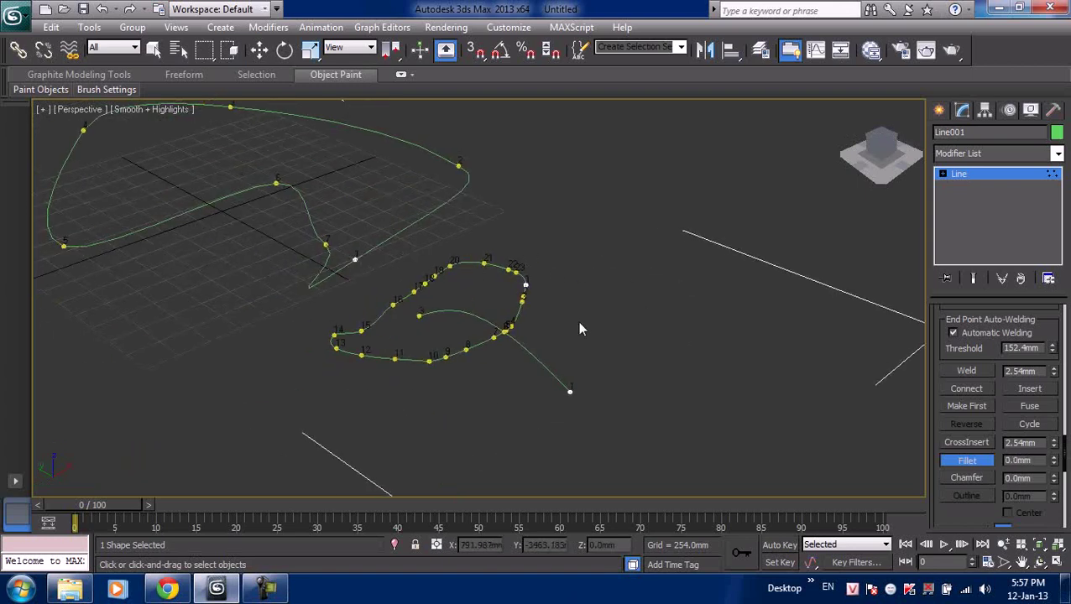
{"action": "scroll", "coordinate": [1051, 454], "scroll_direction": "up", "scroll_amount": 4}
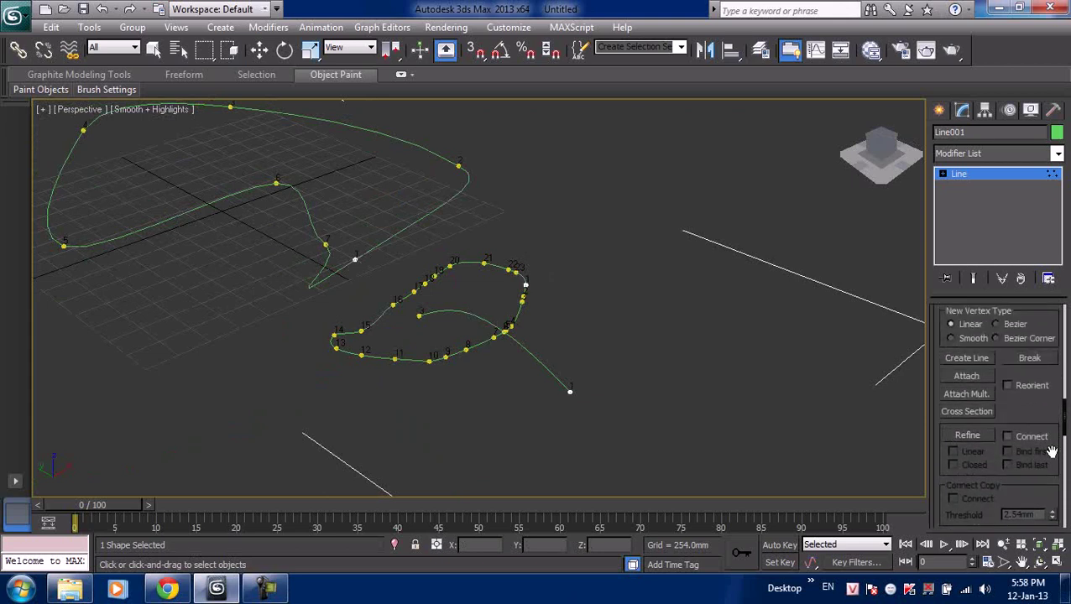
{"action": "scroll", "coordinate": [1034, 416], "scroll_direction": "up", "scroll_amount": 3}
{"action": "scroll", "coordinate": [1032, 411], "scroll_direction": "up", "scroll_amount": 2}
{"action": "scroll", "coordinate": [1024, 394], "scroll_direction": "up", "scroll_amount": 3}
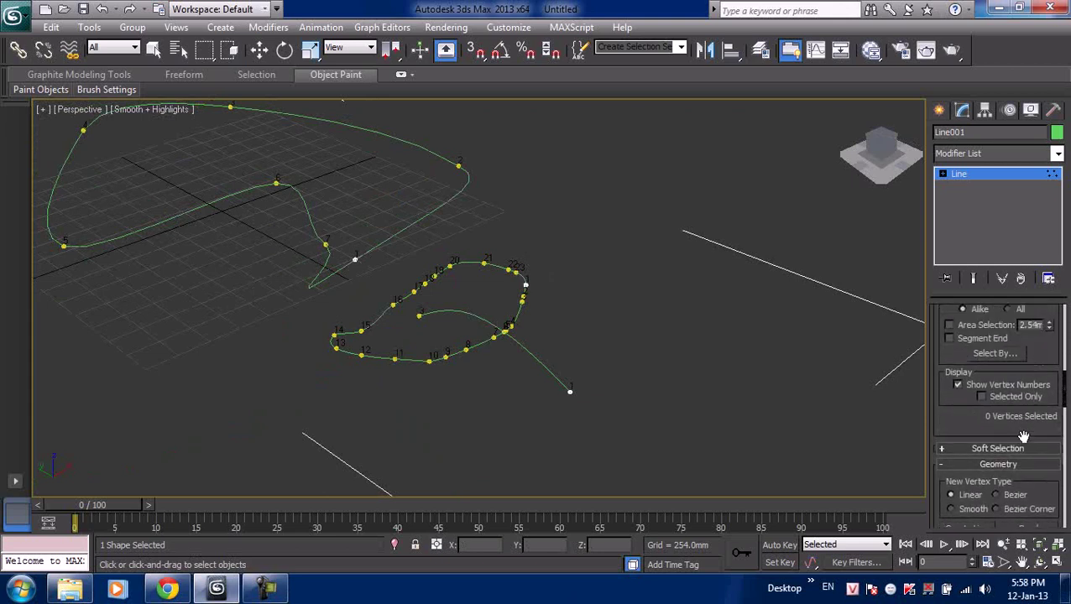
{"action": "scroll", "coordinate": [1023, 436], "scroll_direction": "up", "scroll_amount": 2}
- Limit vertex numbers to selected vertices only, checking with vertices 21 and 22
{"action": "left_click", "coordinate": [998, 433]}
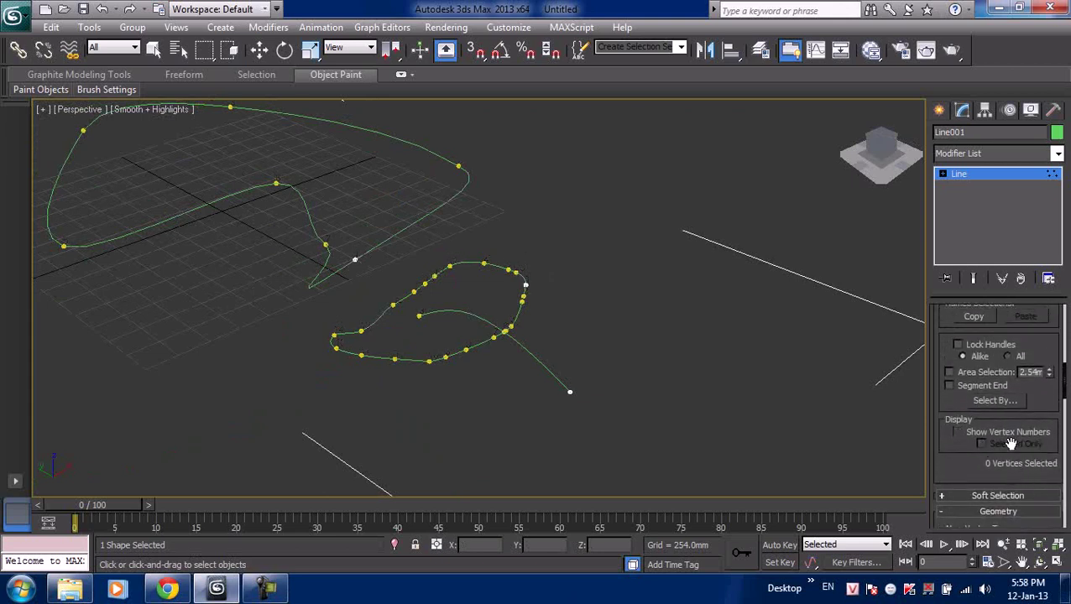
{"action": "left_click", "coordinate": [958, 433]}
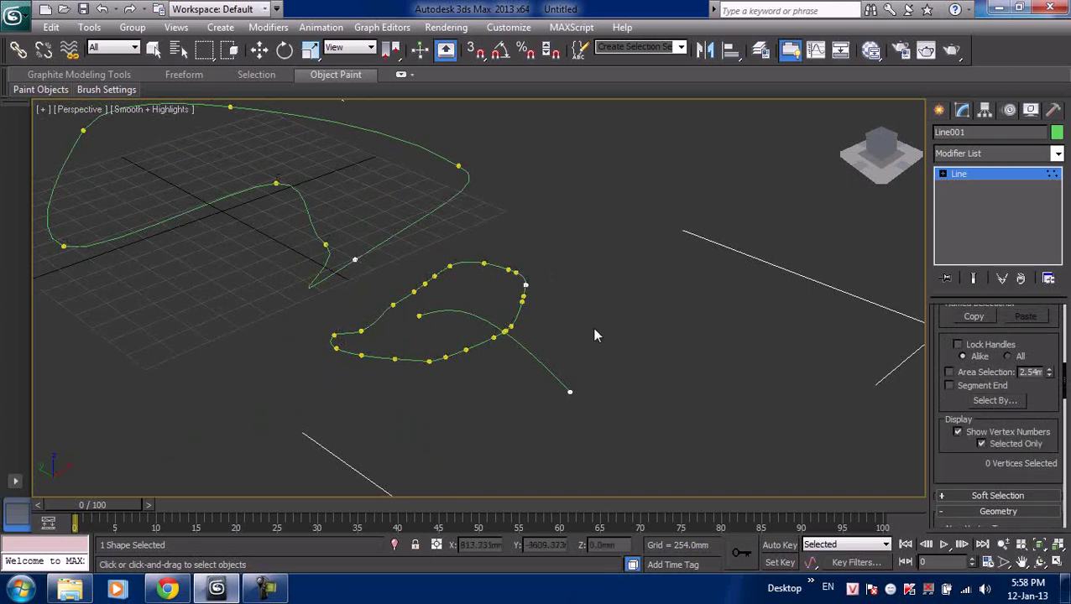
{"action": "left_click", "coordinate": [485, 266]}
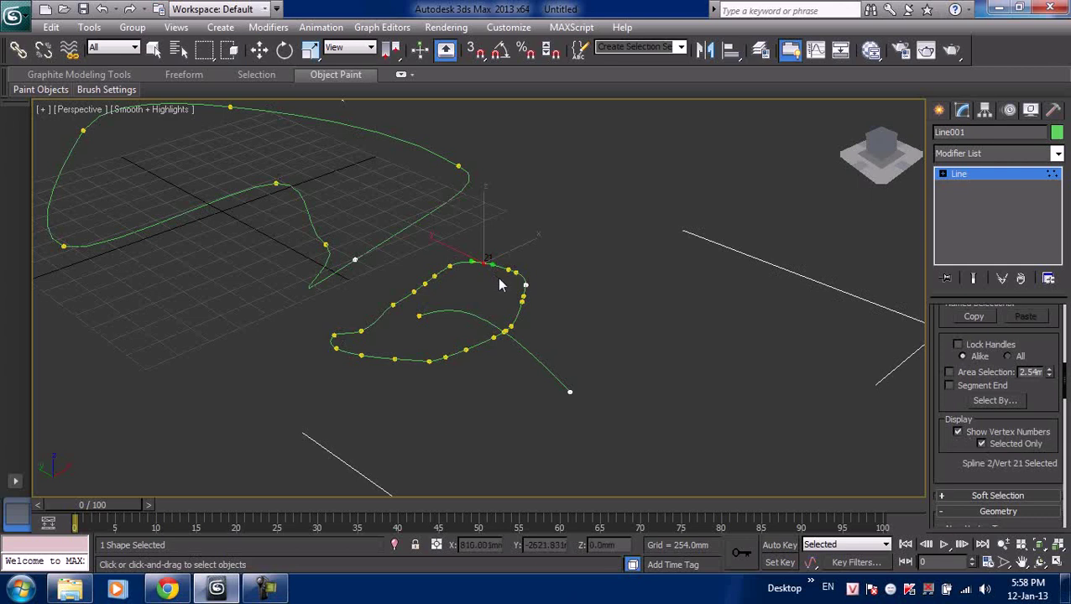
{"action": "left_click", "coordinate": [511, 280]}
{"action": "scroll", "coordinate": [515, 290], "scroll_direction": "up", "scroll_amount": 3}
{"action": "left_click", "coordinate": [634, 284]}
{"action": "scroll", "coordinate": [453, 275], "scroll_direction": "down", "scroll_amount": 5}
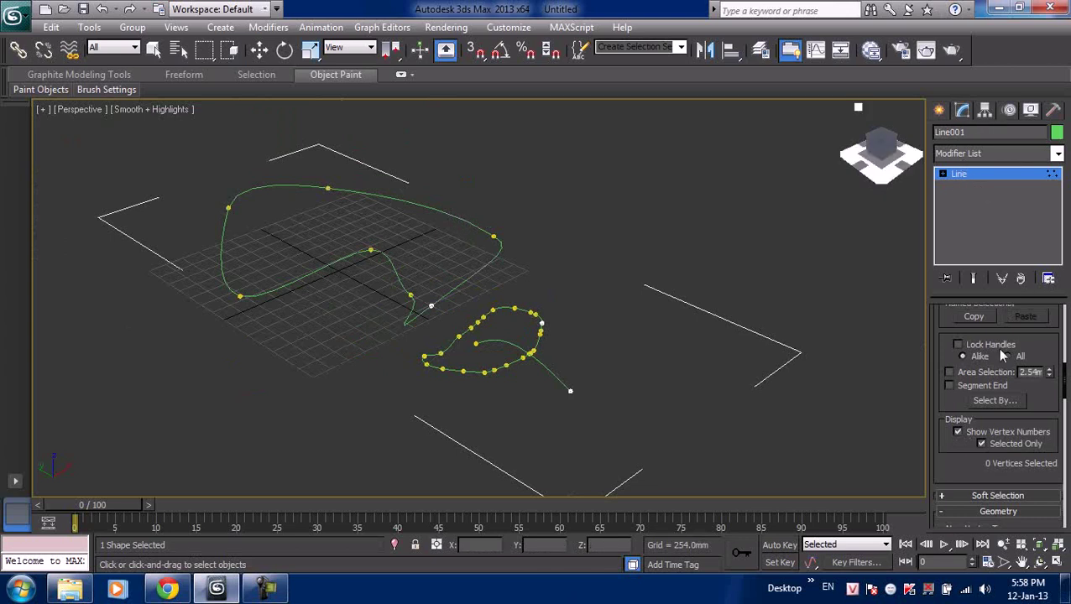
{"action": "scroll", "coordinate": [990, 403], "scroll_direction": "down", "scroll_amount": 2}
{"action": "scroll", "coordinate": [1007, 470], "scroll_direction": "down", "scroll_amount": 2}
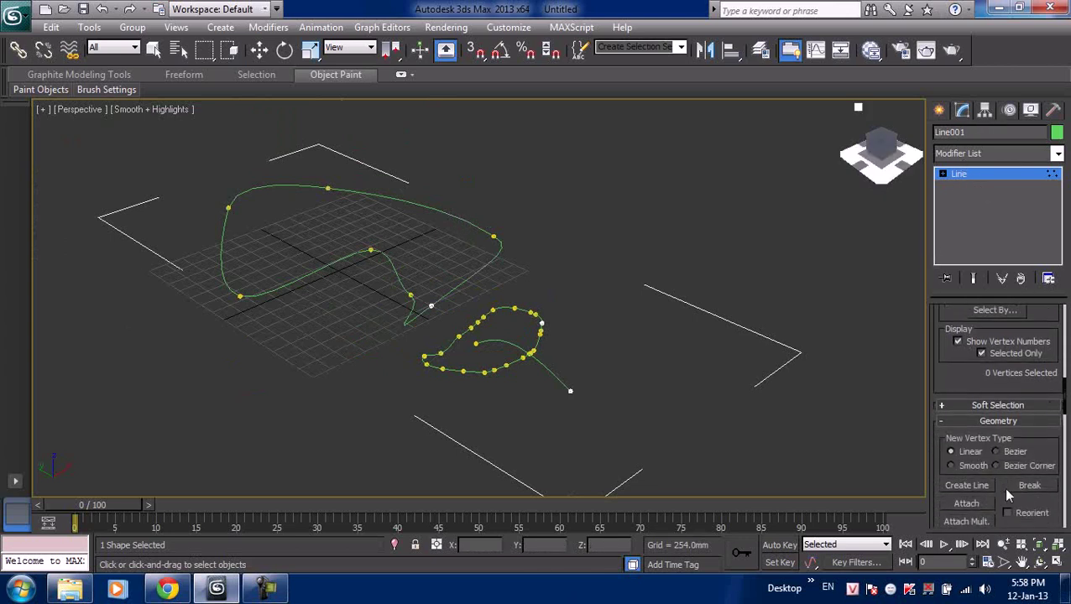
- Turn on Attach, then open and cancel the Attach Mult. list
{"action": "left_click_drag", "start_coordinate": [1010, 504], "coordinate": [1001, 375]}
{"action": "scroll", "coordinate": [586, 363], "scroll_direction": "up", "scroll_amount": 2}
{"action": "scroll", "coordinate": [586, 367], "scroll_direction": "up", "scroll_amount": 5}
{"action": "scroll", "coordinate": [677, 332], "scroll_direction": "down", "scroll_amount": 2}
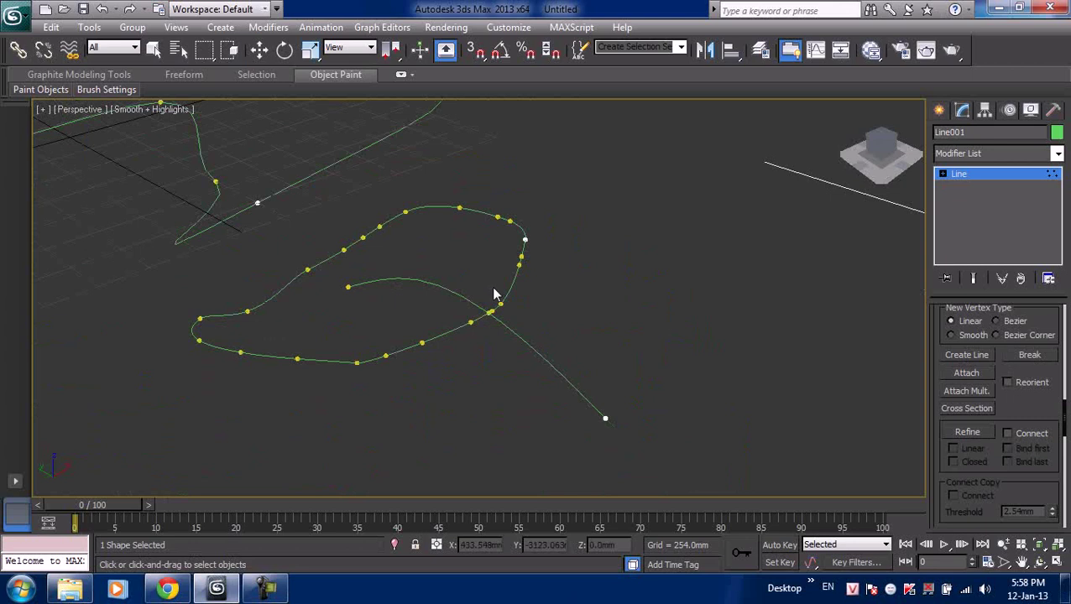
{"action": "left_click", "coordinate": [971, 374]}
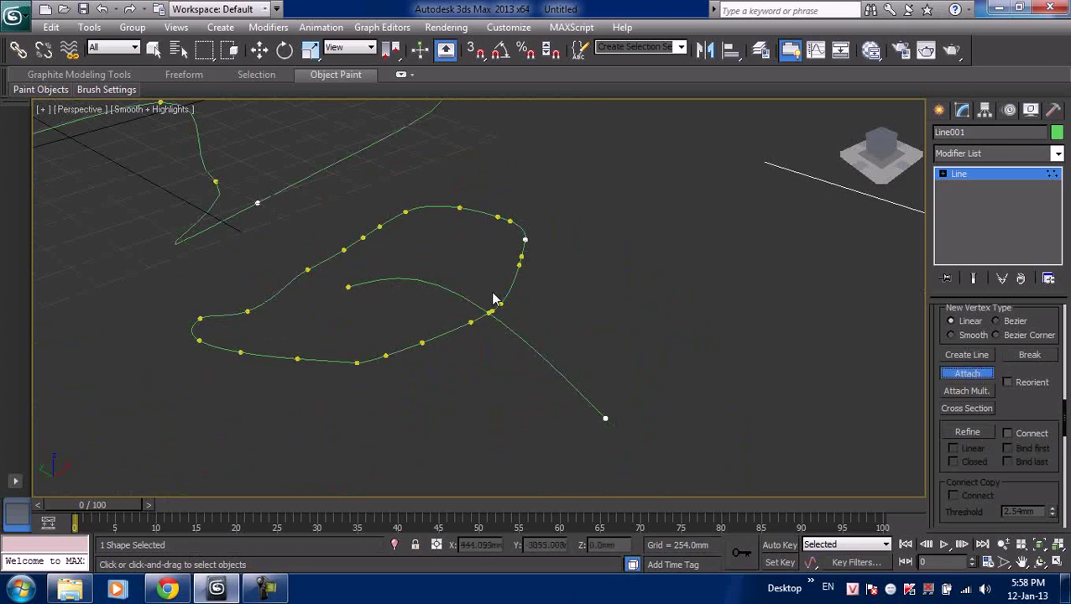
{"action": "left_click", "coordinate": [966, 389]}
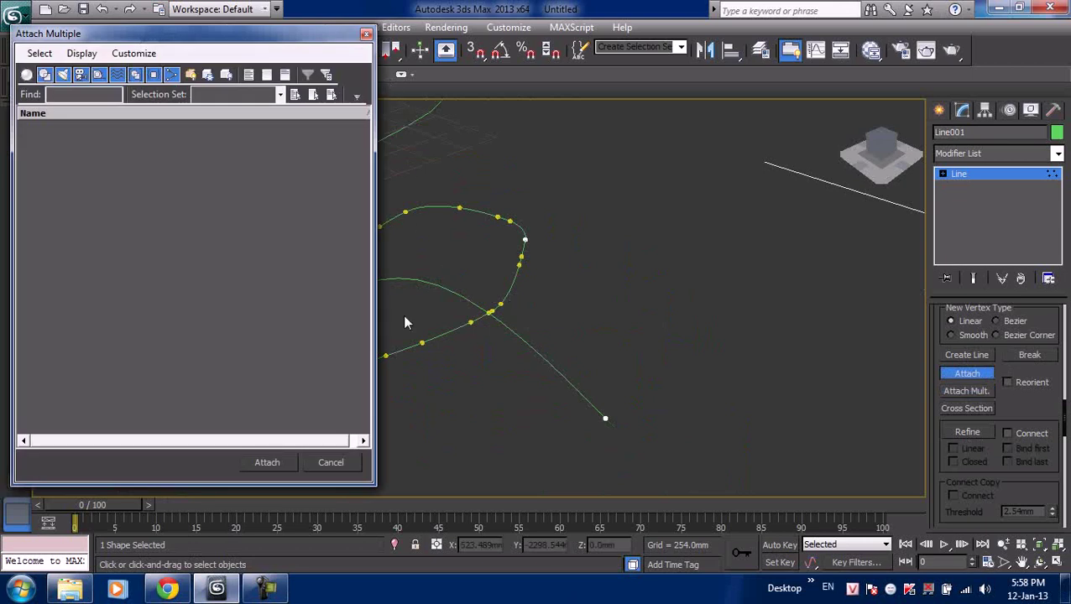
{"action": "left_click", "coordinate": [351, 463]}
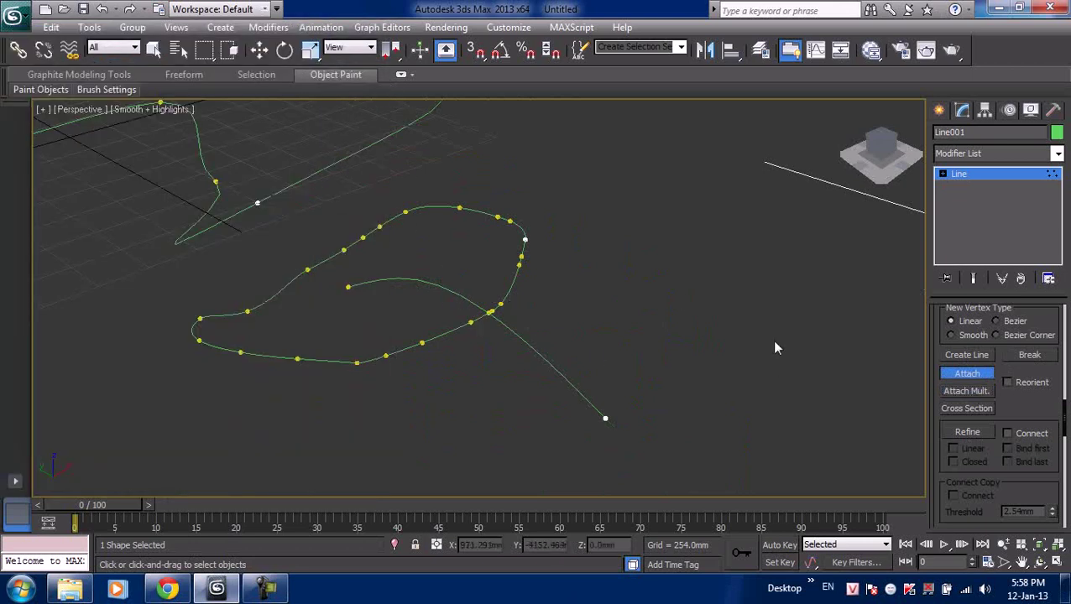
- Switch to Spline sub-object level, re-enable Attach, and frame the spline with Z
{"action": "scroll", "coordinate": [932, 349], "scroll_direction": "up", "scroll_amount": 5}
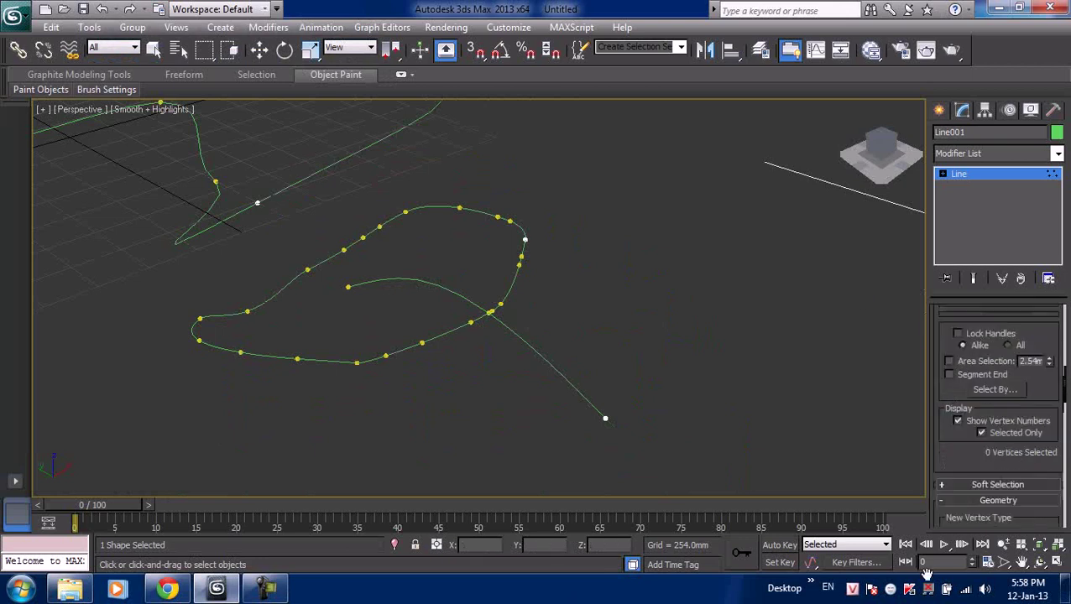
{"action": "left_click", "coordinate": [1016, 314]}
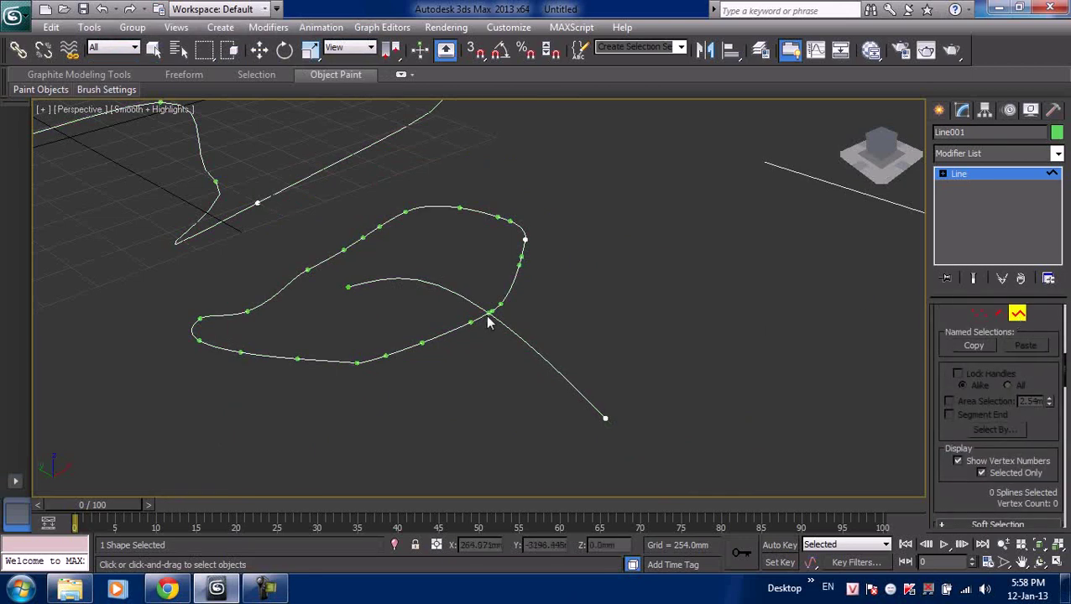
{"action": "scroll", "coordinate": [957, 490], "scroll_direction": "down", "scroll_amount": 5}
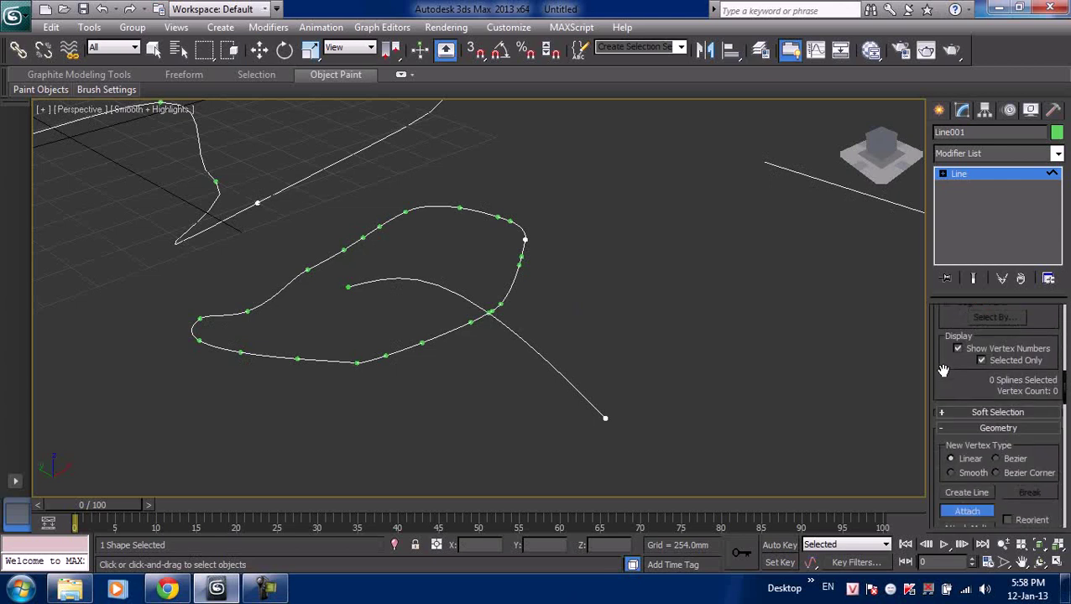
{"action": "left_click", "coordinate": [967, 474]}
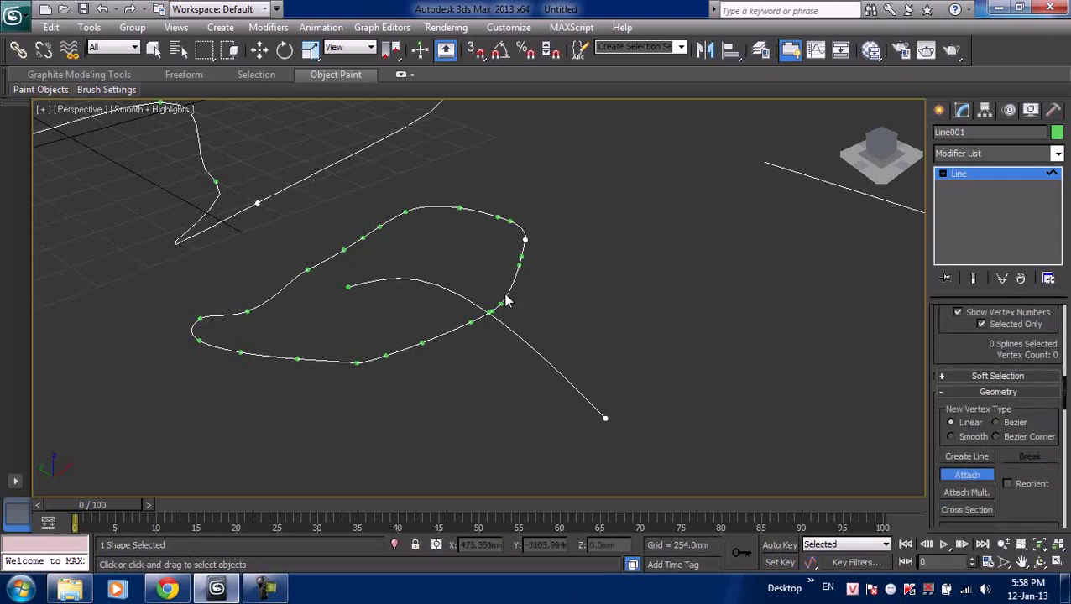
{"action": "scroll", "coordinate": [662, 372], "scroll_direction": "down", "scroll_amount": 1}
{"action": "scroll", "coordinate": [534, 312], "scroll_direction": "down", "scroll_amount": 3}
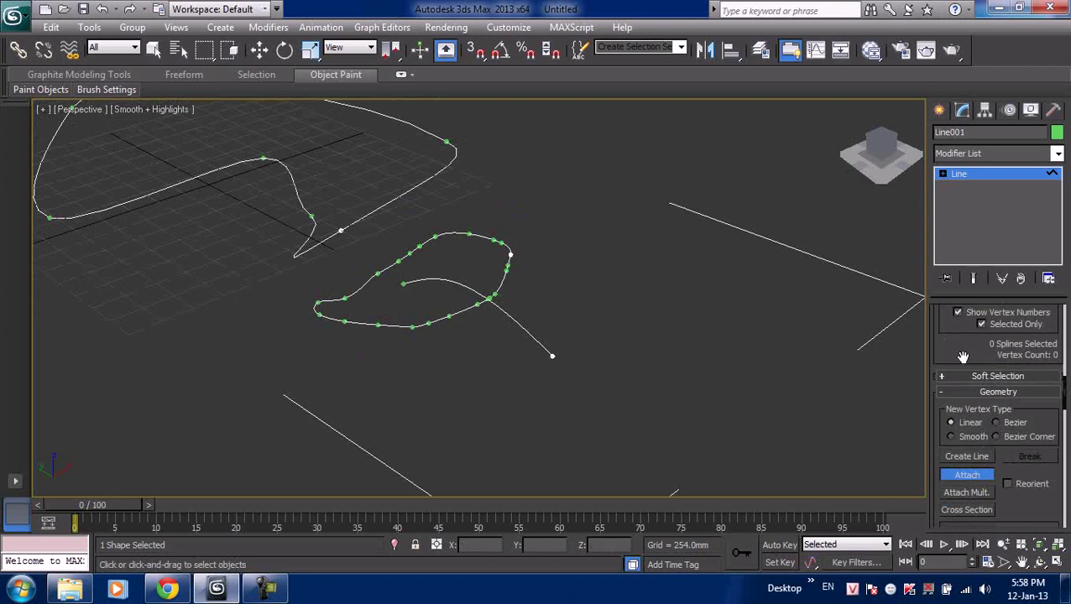
{"action": "key", "text": "z"}
{"action": "left_click", "coordinate": [943, 173]}
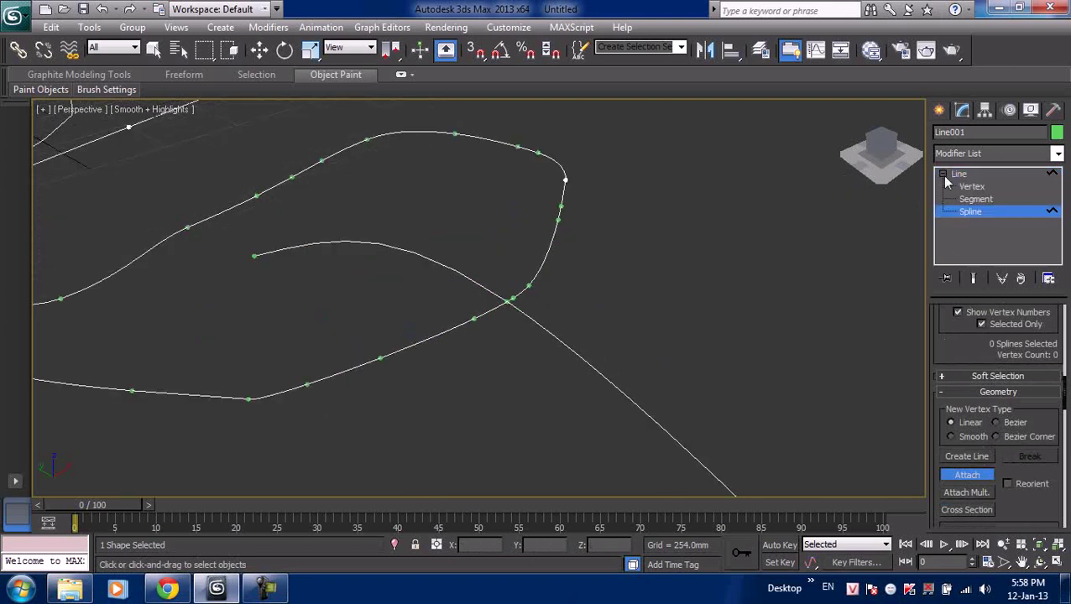
{"action": "left_click", "coordinate": [974, 199]}
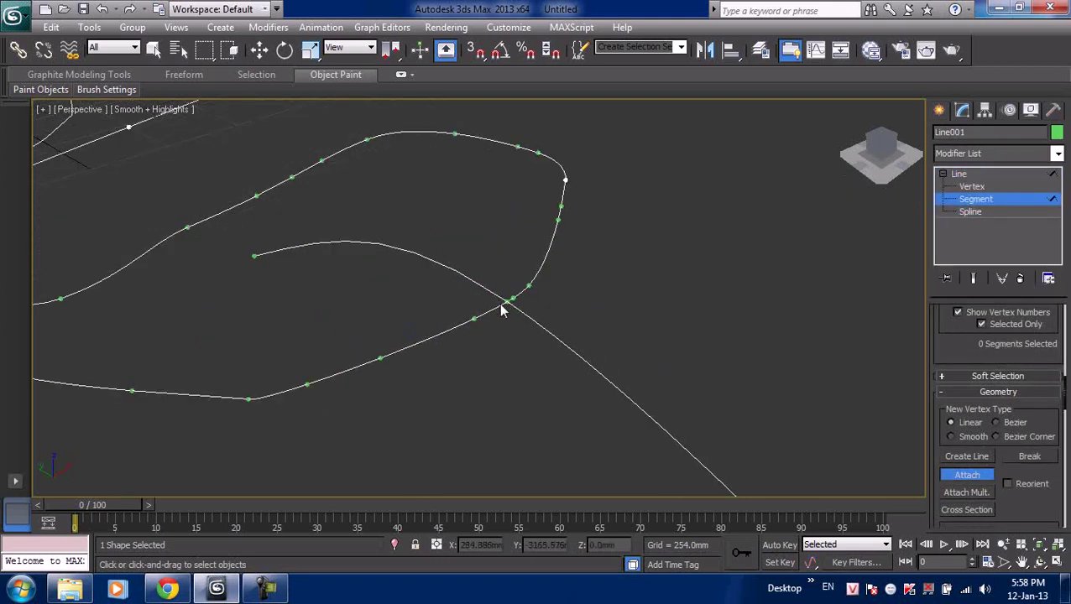
{"action": "scroll", "coordinate": [1032, 420], "scroll_direction": "down", "scroll_amount": 2}
{"action": "scroll", "coordinate": [1032, 419], "scroll_direction": "down", "scroll_amount": 1}
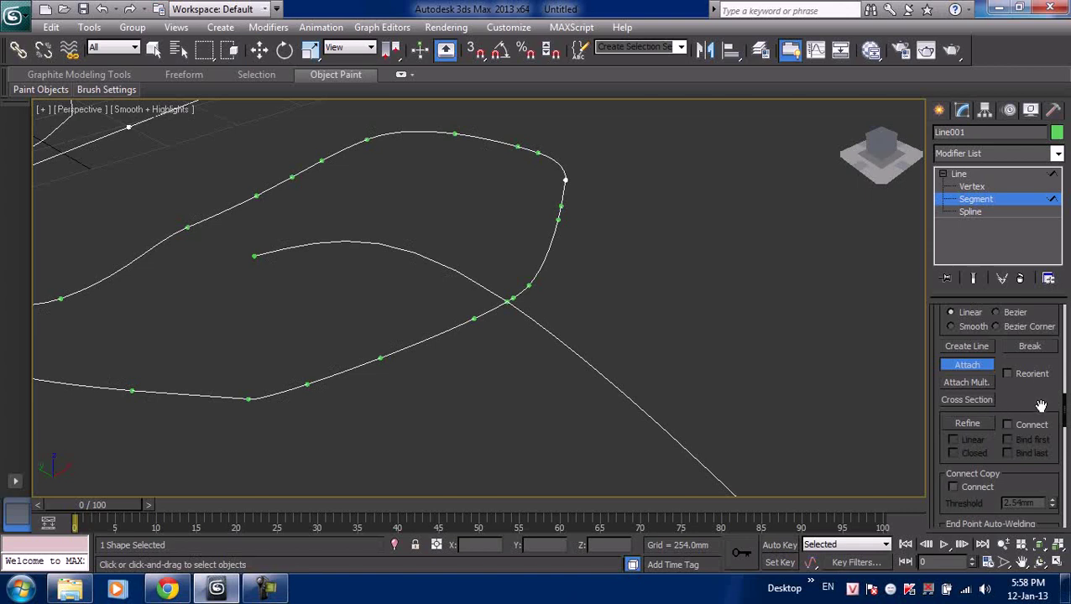
{"action": "left_click_drag", "start_coordinate": [1036, 403], "coordinate": [1031, 345]}
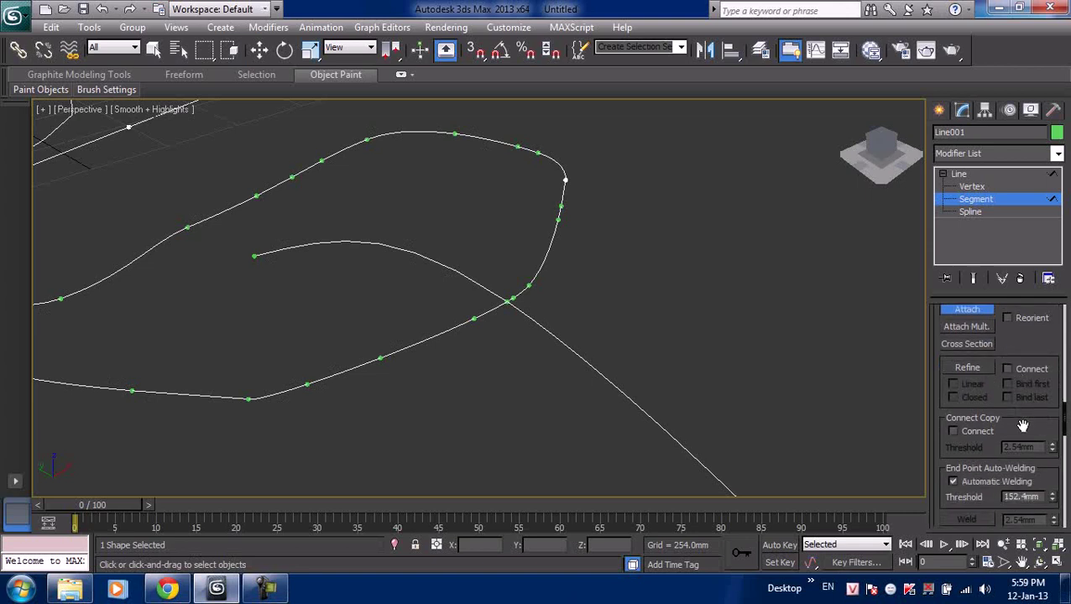
{"action": "left_click_drag", "start_coordinate": [1019, 423], "coordinate": [1024, 392]}
{"action": "scroll", "coordinate": [1024, 392], "scroll_direction": "up", "scroll_amount": 2}
{"action": "left_click", "coordinate": [961, 356]}
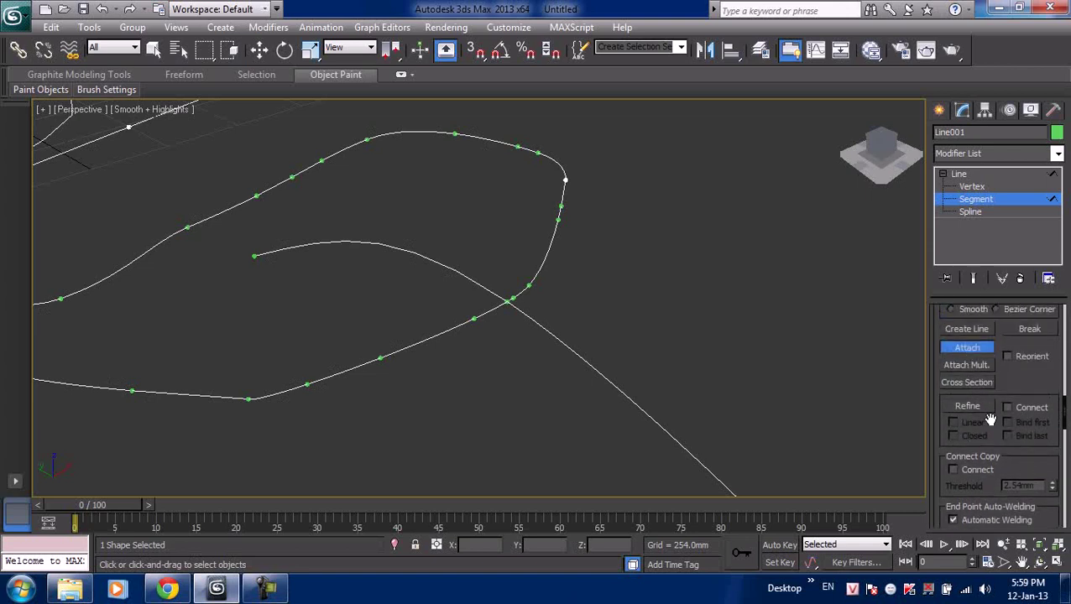
{"action": "scroll", "coordinate": [990, 418], "scroll_direction": "down", "scroll_amount": 2}
{"action": "scroll", "coordinate": [998, 418], "scroll_direction": "up", "scroll_amount": 4}
{"action": "scroll", "coordinate": [1003, 419], "scroll_direction": "up", "scroll_amount": 2}
{"action": "scroll", "coordinate": [1007, 419], "scroll_direction": "down", "scroll_amount": 3}
{"action": "scroll", "coordinate": [1010, 420], "scroll_direction": "down", "scroll_amount": 3}
{"action": "scroll", "coordinate": [1012, 419], "scroll_direction": "down", "scroll_amount": 2}
{"action": "scroll", "coordinate": [965, 345], "scroll_direction": "up", "scroll_amount": 2}
{"action": "scroll", "coordinate": [965, 345], "scroll_direction": "up", "scroll_amount": 1}
{"action": "left_click", "coordinate": [972, 187]}
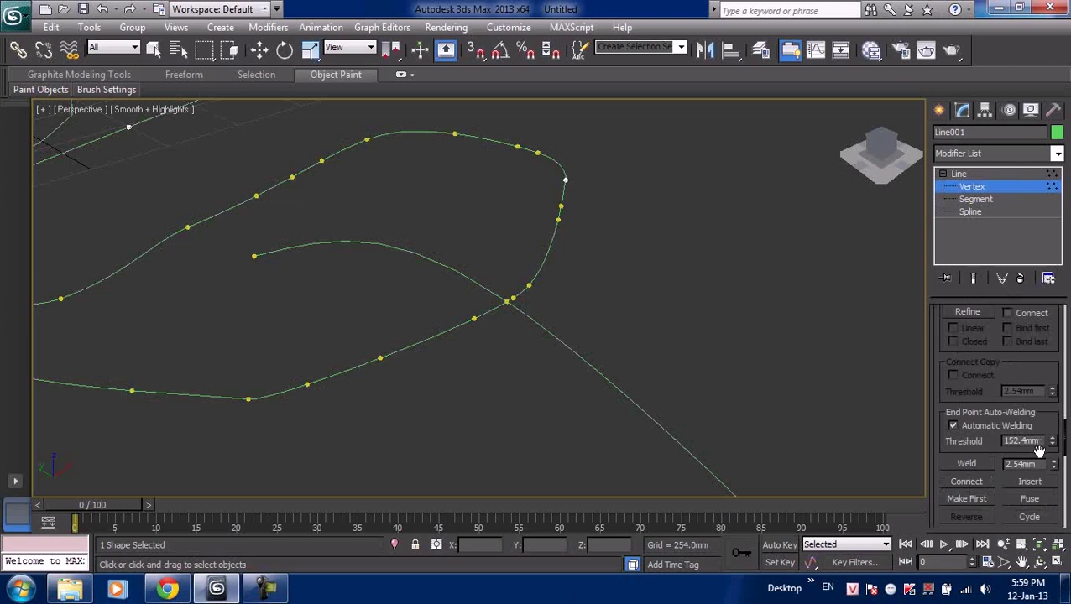
{"action": "left_click", "coordinate": [974, 200]}
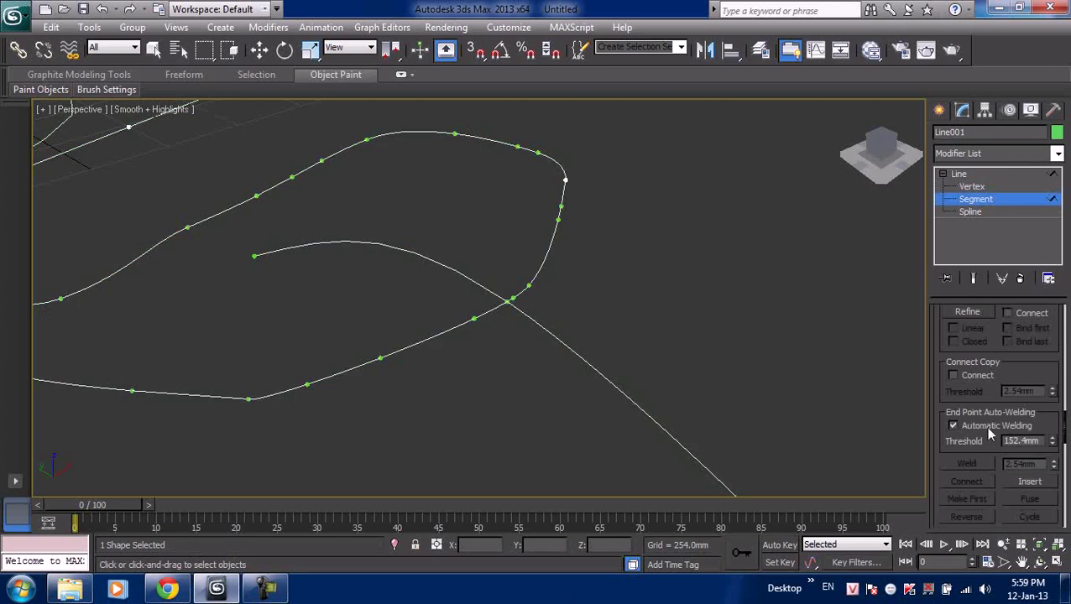
{"action": "left_click_drag", "start_coordinate": [946, 454], "coordinate": [943, 228]}
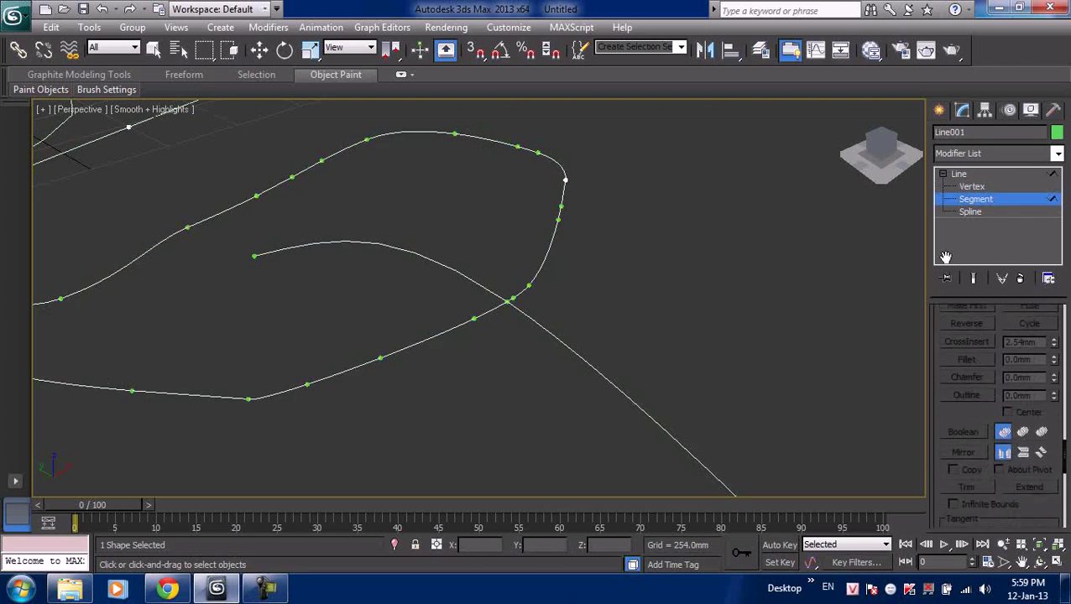
{"action": "scroll", "coordinate": [987, 375], "scroll_direction": "down", "scroll_amount": 2}
{"action": "scroll", "coordinate": [987, 375], "scroll_direction": "down", "scroll_amount": 2}
{"action": "scroll", "coordinate": [987, 376], "scroll_direction": "down", "scroll_amount": 2}
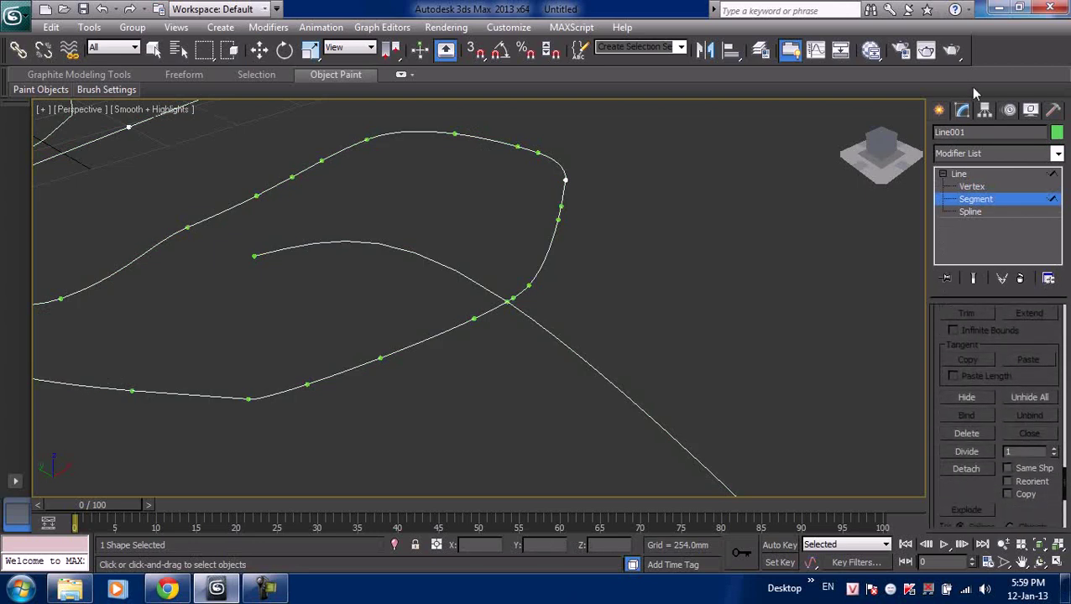
{"action": "left_click", "coordinate": [967, 397]}
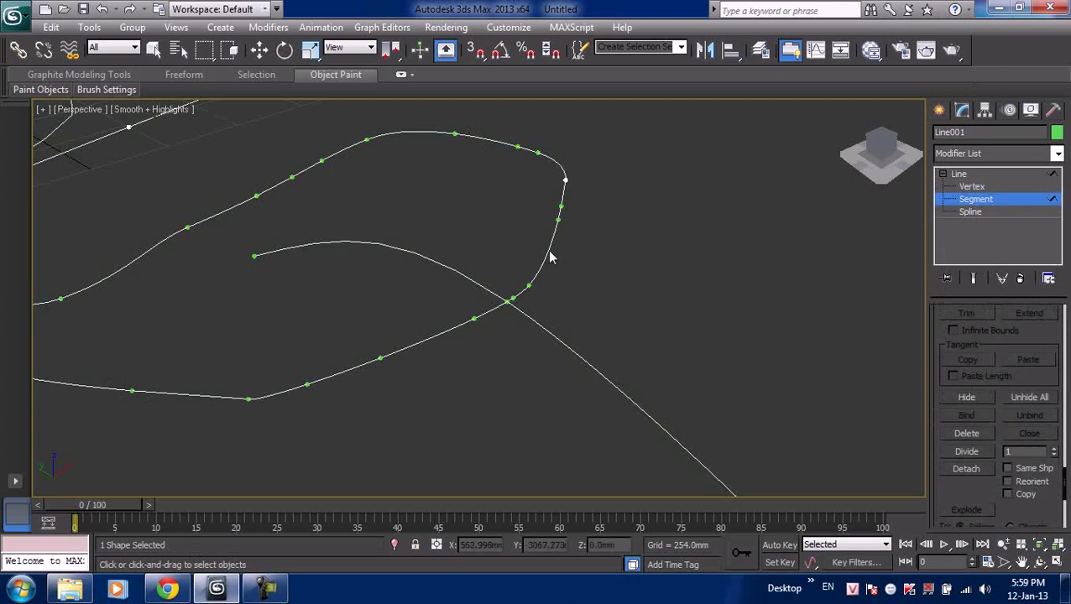
{"action": "left_click", "coordinate": [965, 401]}
{"action": "left_click_drag", "start_coordinate": [928, 467], "coordinate": [925, 305]}
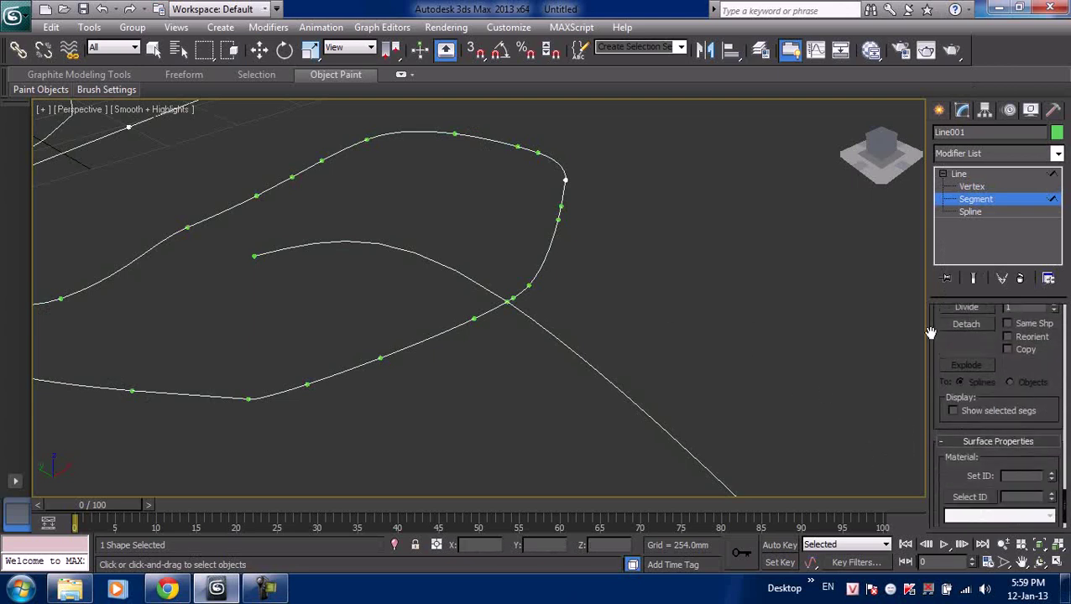
{"action": "left_click", "coordinate": [974, 199]}
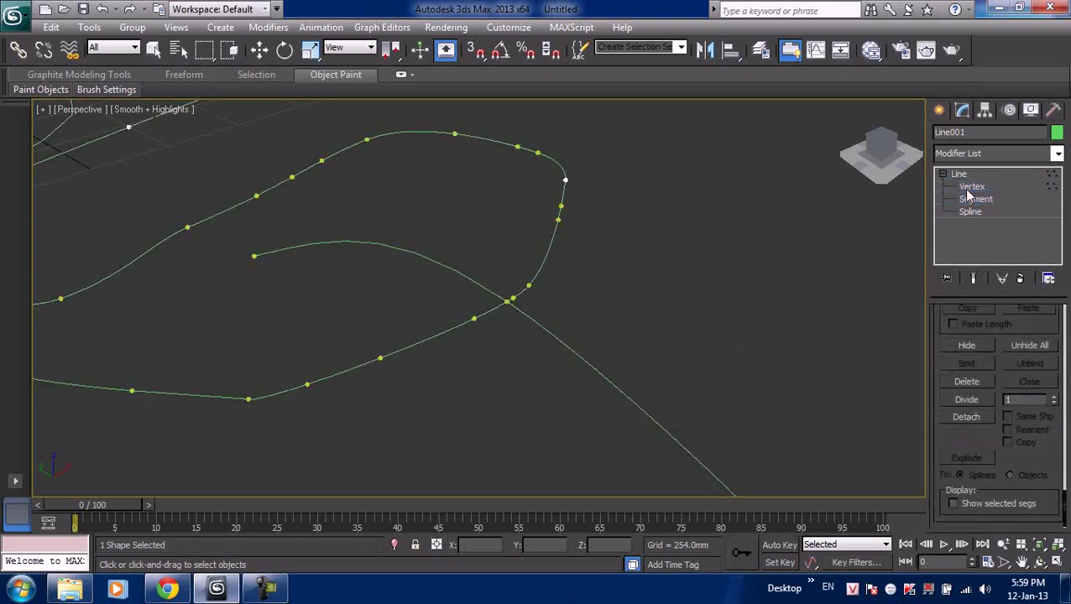
{"action": "scroll", "coordinate": [617, 330], "scroll_direction": "down", "scroll_amount": 5}
{"action": "middle_click_drag", "start_coordinate": [622, 335], "coordinate": [682, 231], "text": "alt"}
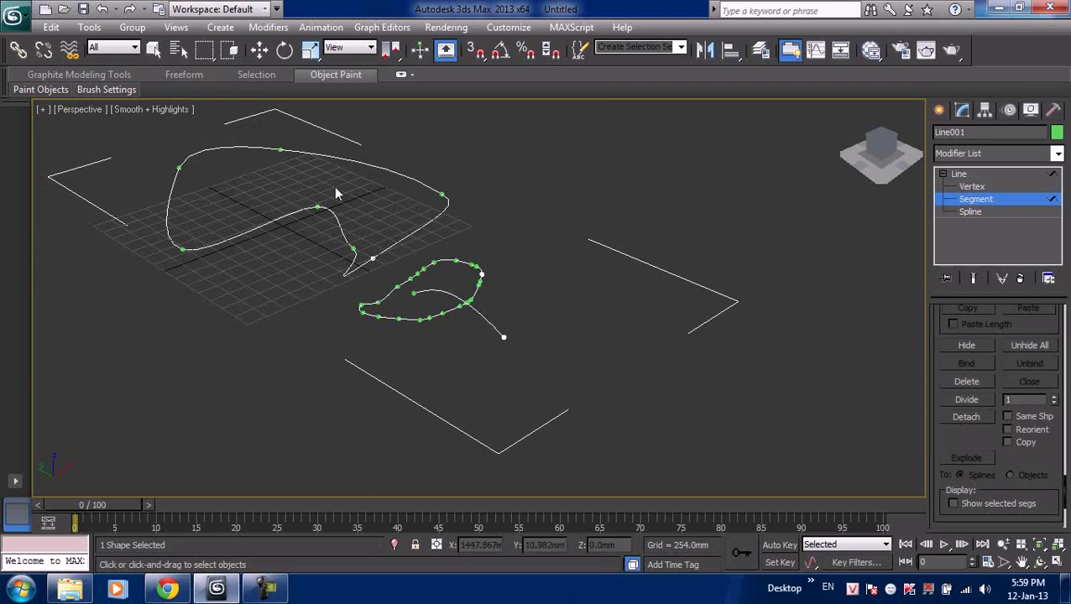
{"action": "scroll", "coordinate": [655, 183], "scroll_direction": "down", "scroll_amount": 3}
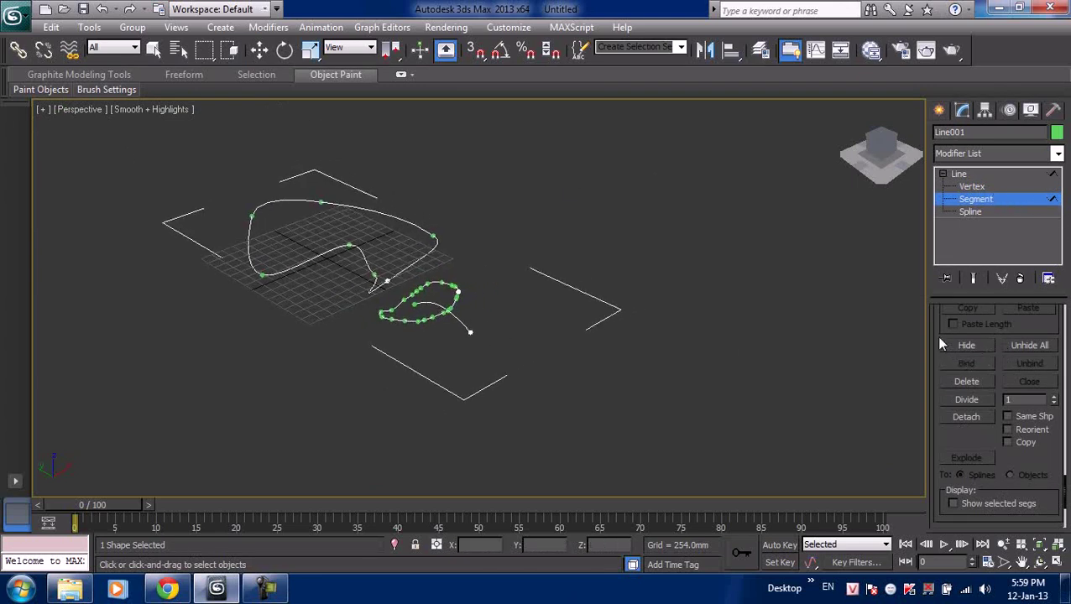
{"action": "scroll", "coordinate": [940, 344], "scroll_direction": "up", "scroll_amount": 5}
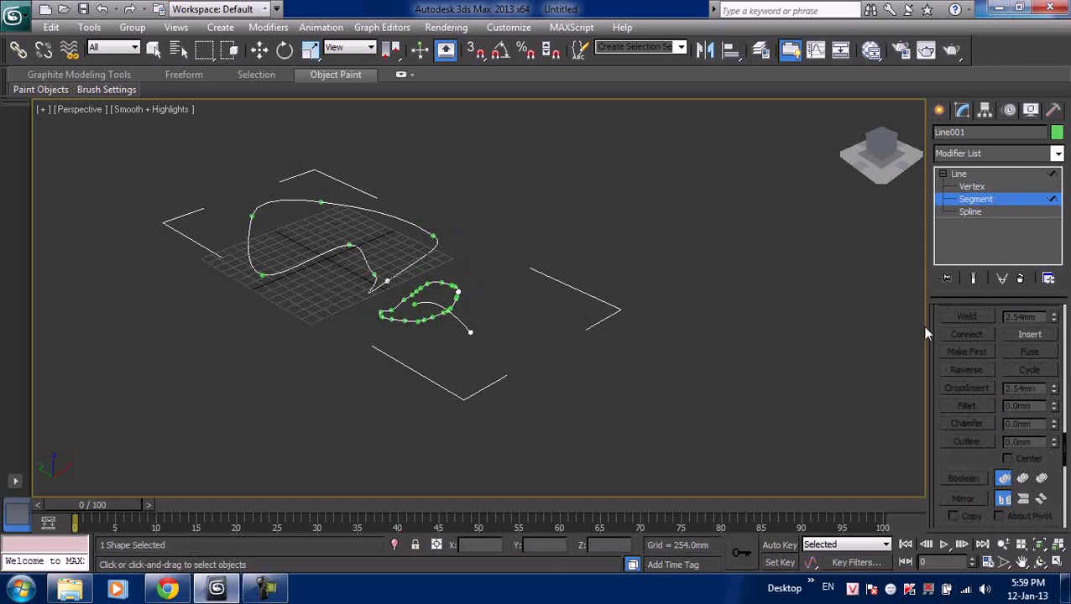
{"action": "scroll", "coordinate": [930, 352], "scroll_direction": "up", "scroll_amount": 2}
{"action": "scroll", "coordinate": [940, 394], "scroll_direction": "up", "scroll_amount": 2}
{"action": "scroll", "coordinate": [939, 466], "scroll_direction": "up", "scroll_amount": 2}
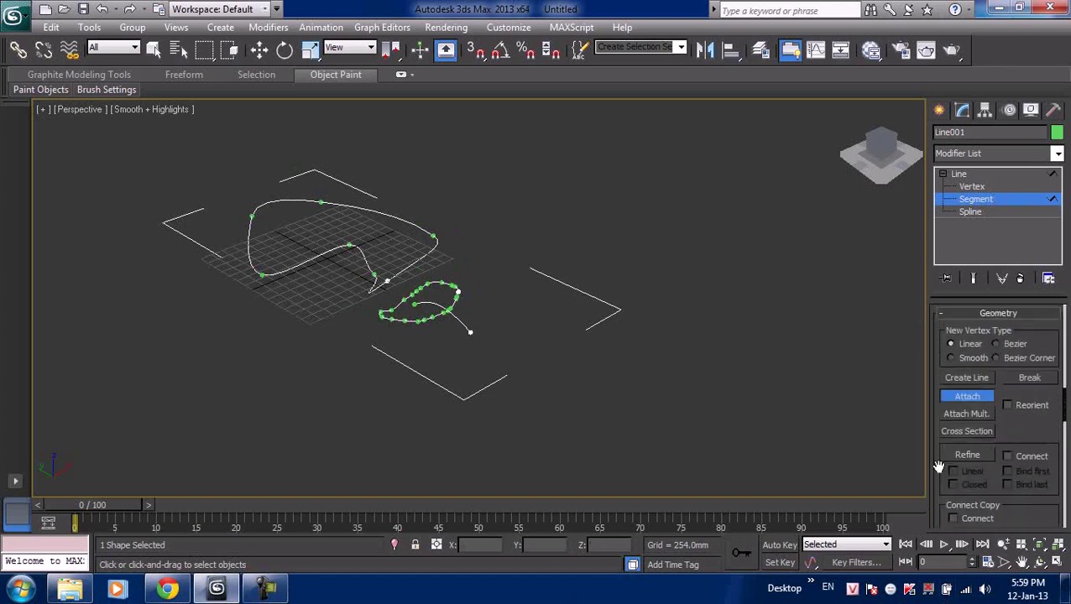
{"action": "scroll", "coordinate": [938, 466], "scroll_direction": "up", "scroll_amount": 2}
{"action": "scroll", "coordinate": [944, 361], "scroll_direction": "up", "scroll_amount": 3}
{"action": "scroll", "coordinate": [951, 512], "scroll_direction": "up", "scroll_amount": 1}
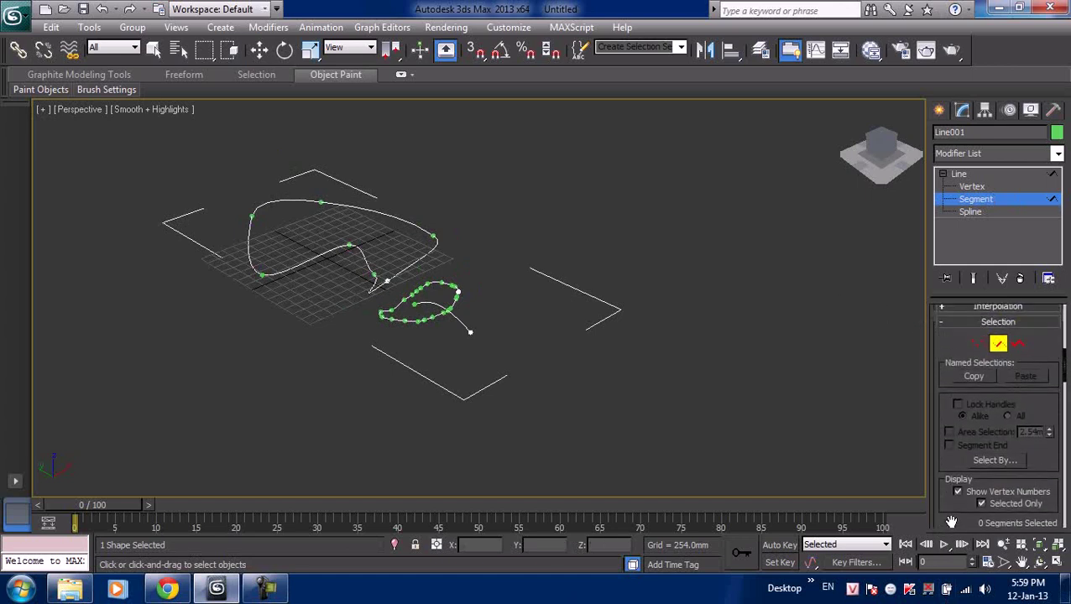
{"action": "mouse_move", "coordinate": [959, 351]}
{"action": "left_mouse_down"}
{"action": "mouse_move", "coordinate": [961, 527]}
{"action": "mouse_move", "coordinate": [961, 344]}
{"action": "left_mouse_up"}
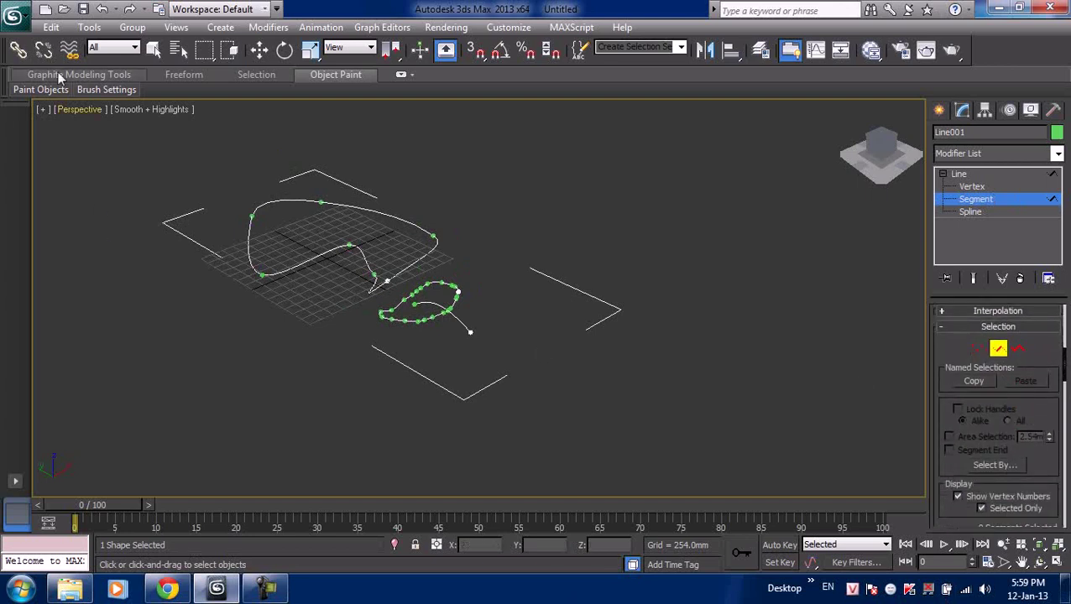
- Reset 3ds Max to an empty scene without saving changes
{"action": "left_click", "coordinate": [13, 15]}
{"action": "left_click", "coordinate": [59, 115]}
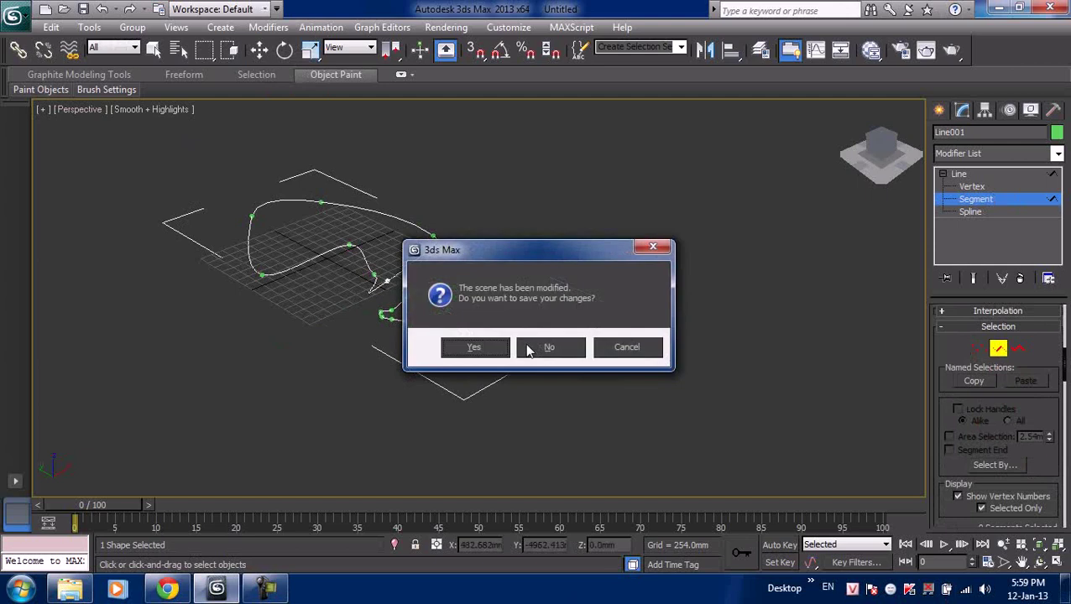
{"action": "left_click", "coordinate": [527, 349]}
{"action": "left_click", "coordinate": [504, 324]}
- Draw two crossing two-point lines in the maximized perspective view
{"action": "left_click", "coordinate": [963, 136]}
{"action": "left_click", "coordinate": [968, 224]}
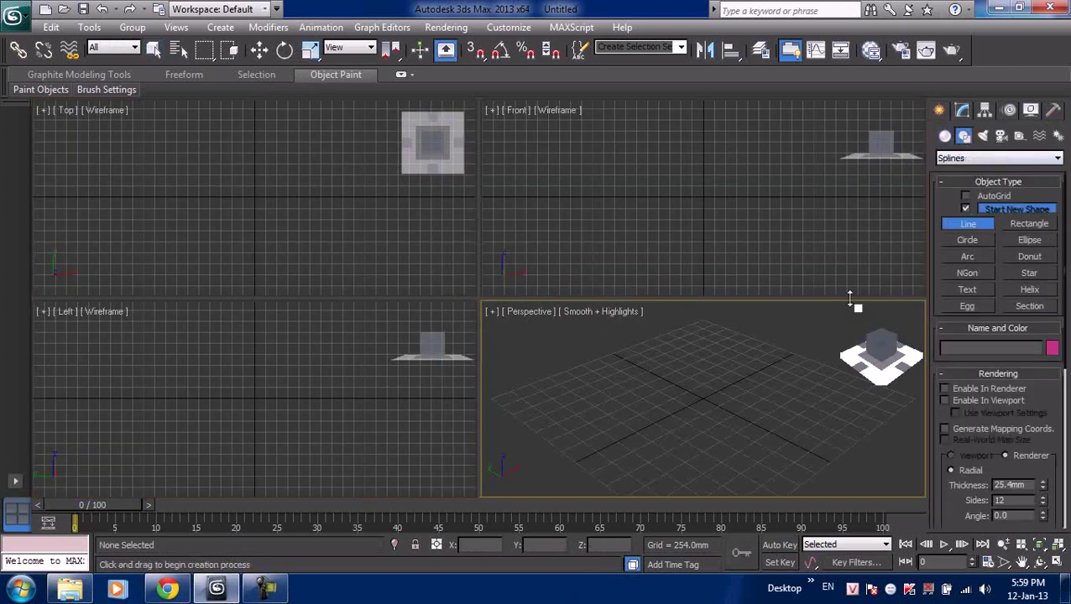
{"action": "key", "text": "alt+w"}
{"action": "left_click", "coordinate": [287, 365]}
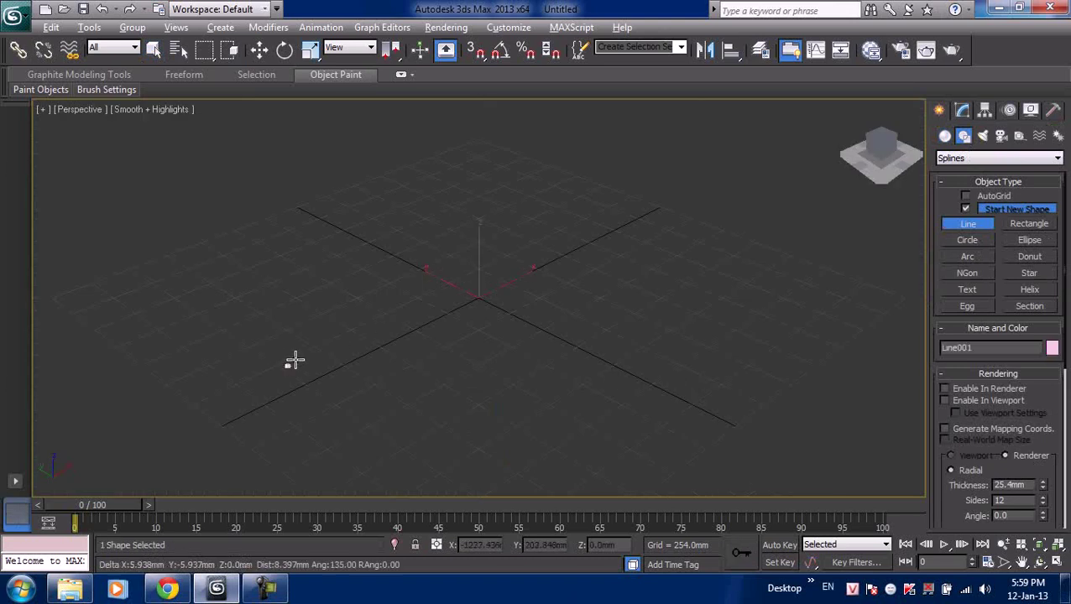
{"action": "left_click", "coordinate": [621, 239]}
{"action": "right_click", "coordinate": [725, 305]}
{"action": "left_click", "coordinate": [555, 390]}
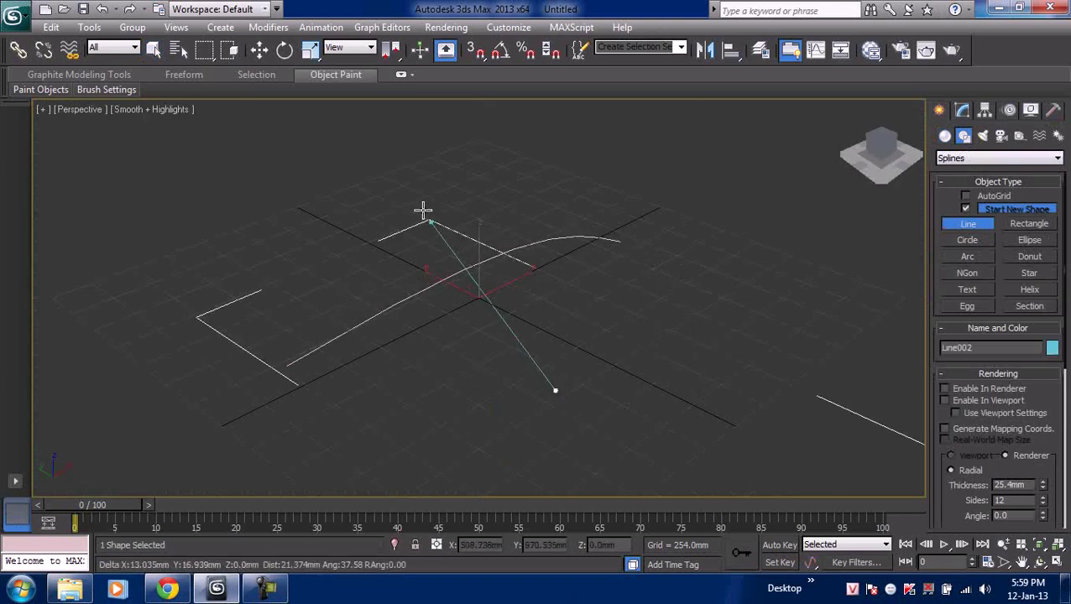
{"action": "left_click", "coordinate": [335, 182]}
{"action": "right_click", "coordinate": [335, 179]}
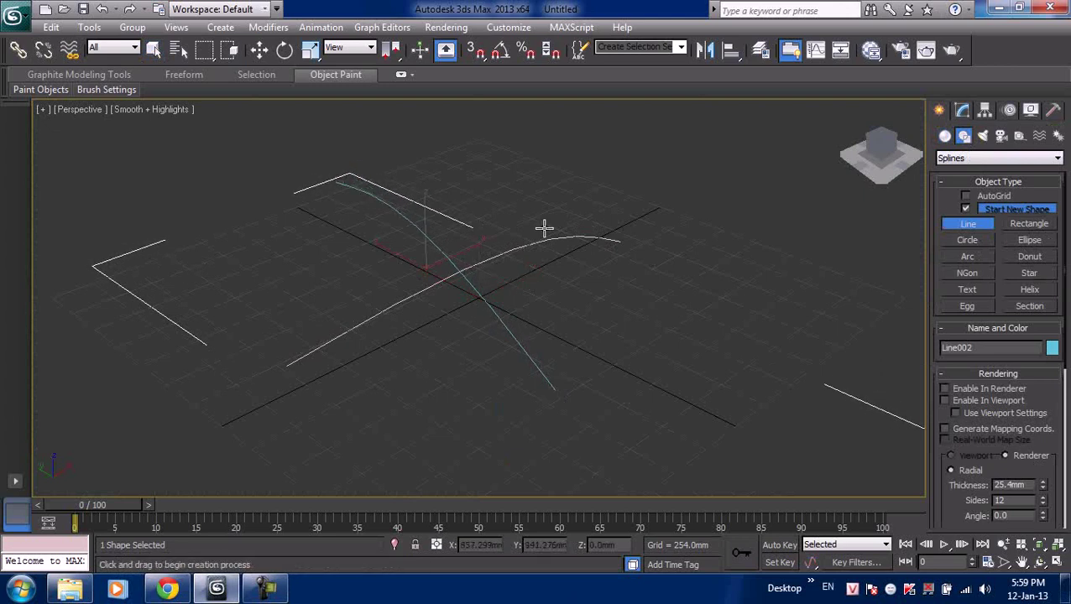
{"action": "right_click", "coordinate": [672, 201]}
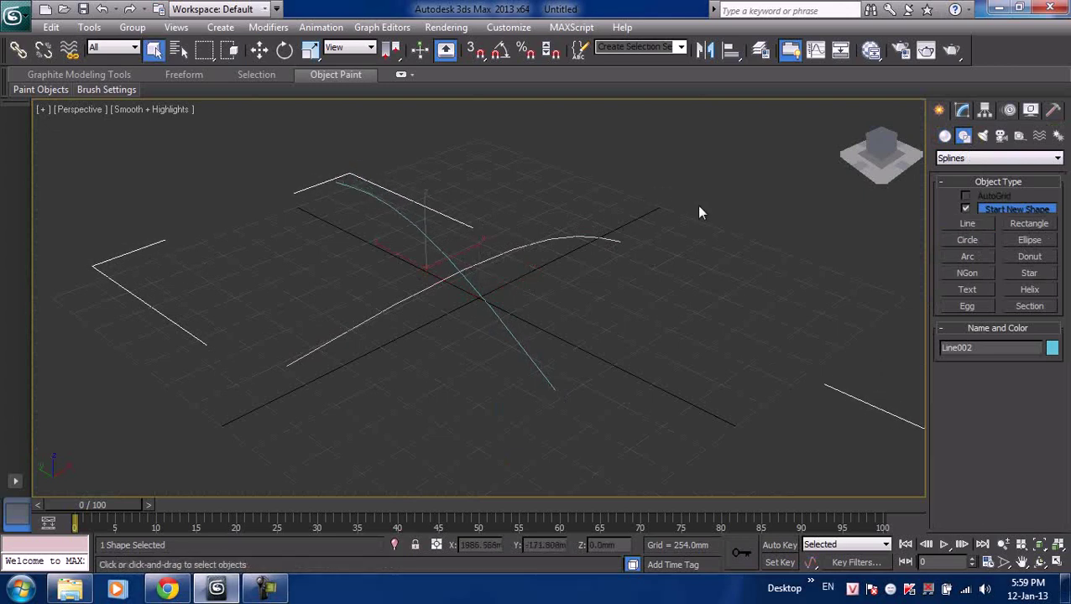
- Edit Line002 at vertex level and turn on Attach
{"action": "left_click", "coordinate": [964, 114]}
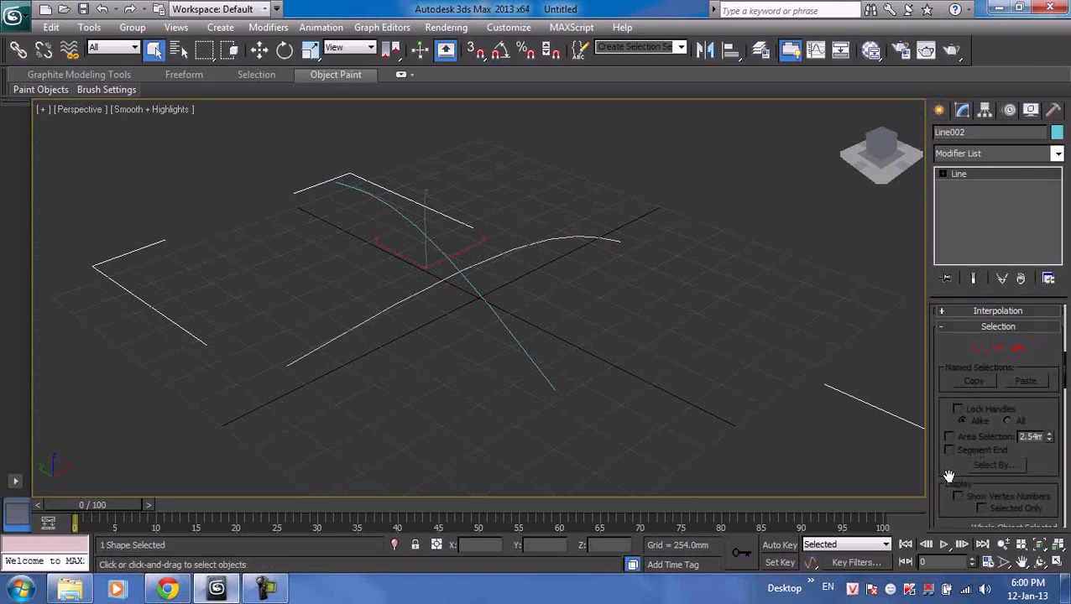
{"action": "left_click_drag", "start_coordinate": [941, 472], "coordinate": [955, 379]}
{"action": "scroll", "coordinate": [956, 381], "scroll_direction": "up", "scroll_amount": 2}
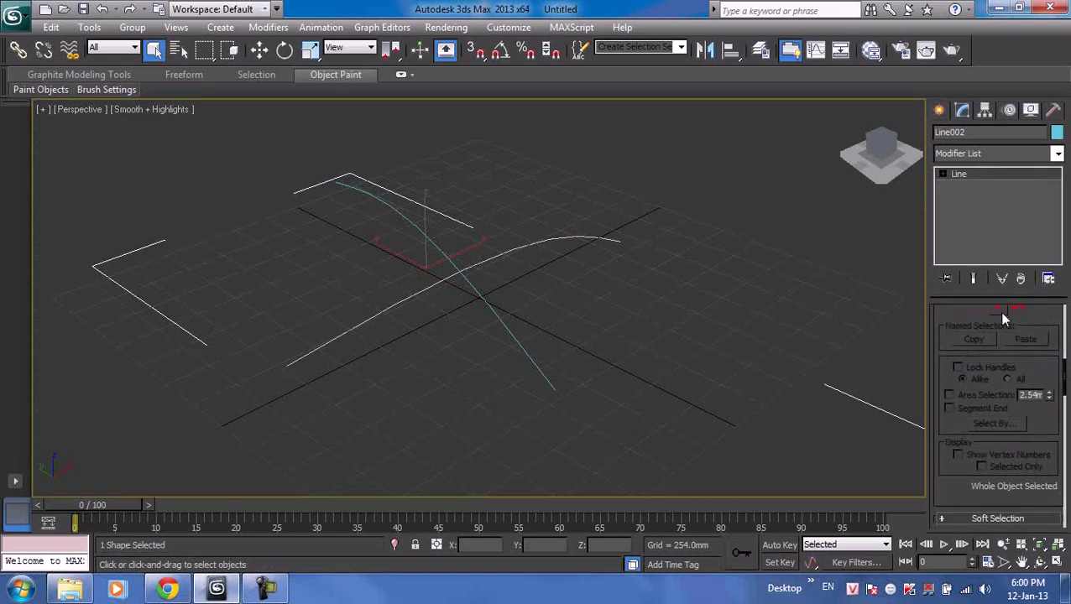
{"action": "key", "text": "1"}
{"action": "scroll", "coordinate": [965, 380], "scroll_direction": "down", "scroll_amount": 5}
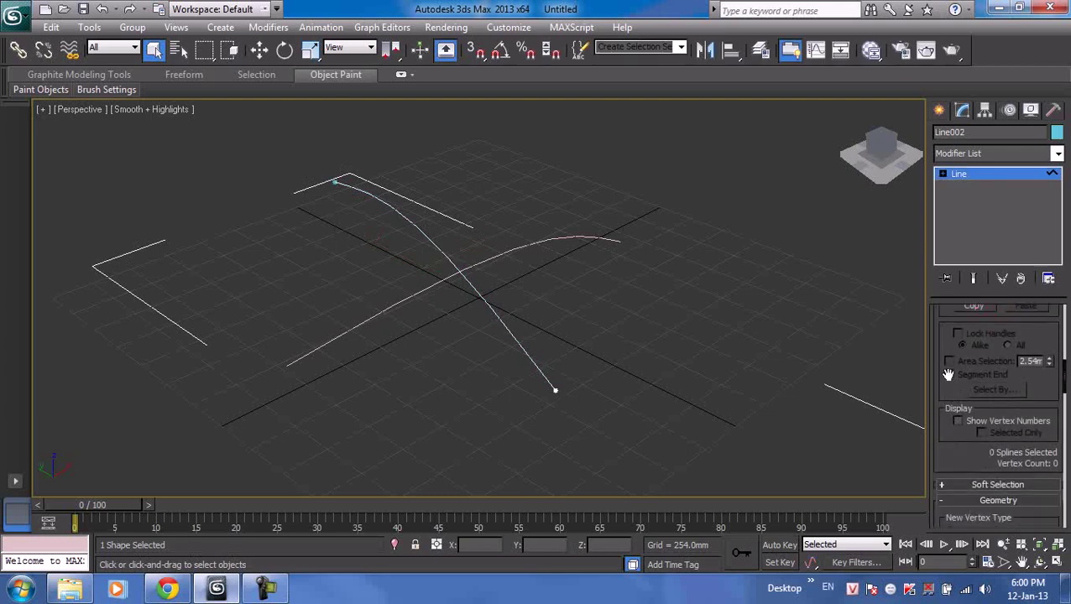
{"action": "left_click", "coordinate": [969, 453]}
- Attach the other curve to Line002
{"action": "left_click", "coordinate": [527, 245]}
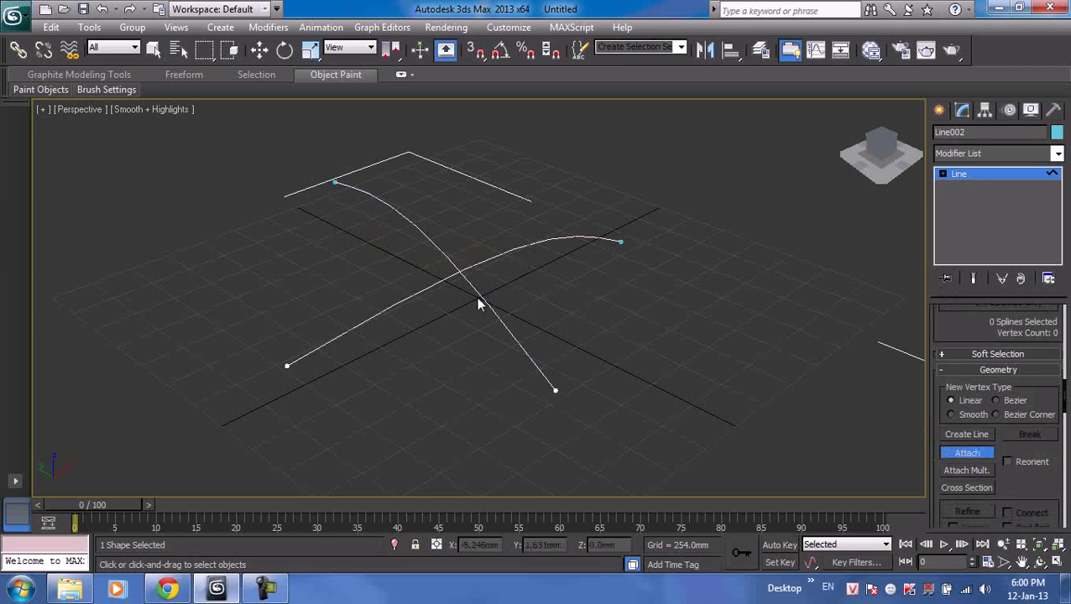
{"action": "scroll", "coordinate": [1022, 490], "scroll_direction": "down", "scroll_amount": 3}
{"action": "scroll", "coordinate": [1015, 478], "scroll_direction": "down", "scroll_amount": 2}
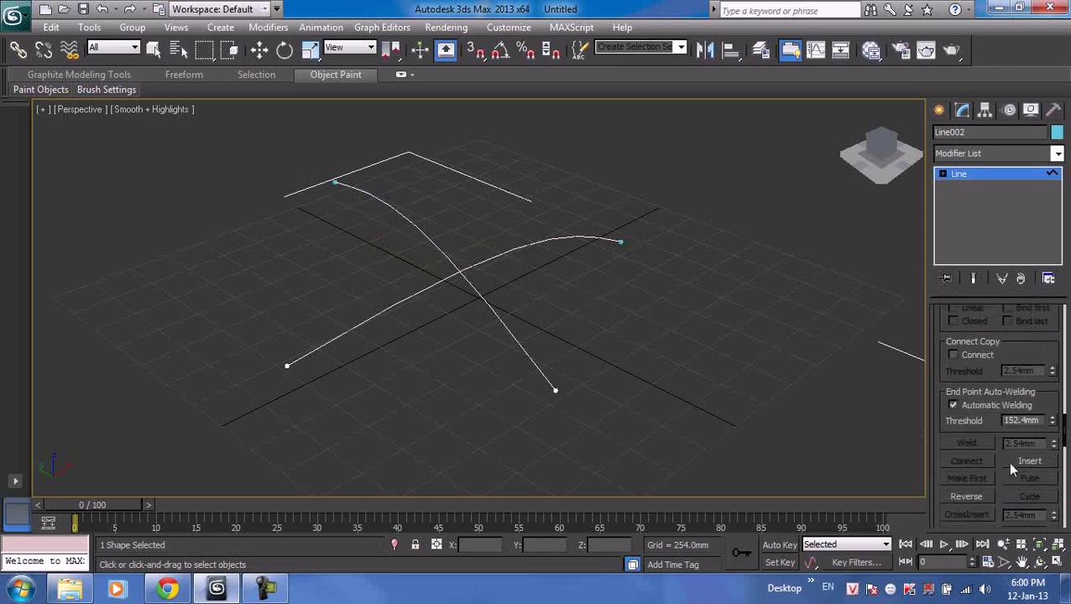
{"action": "left_click_drag", "start_coordinate": [937, 489], "coordinate": [948, 278]}
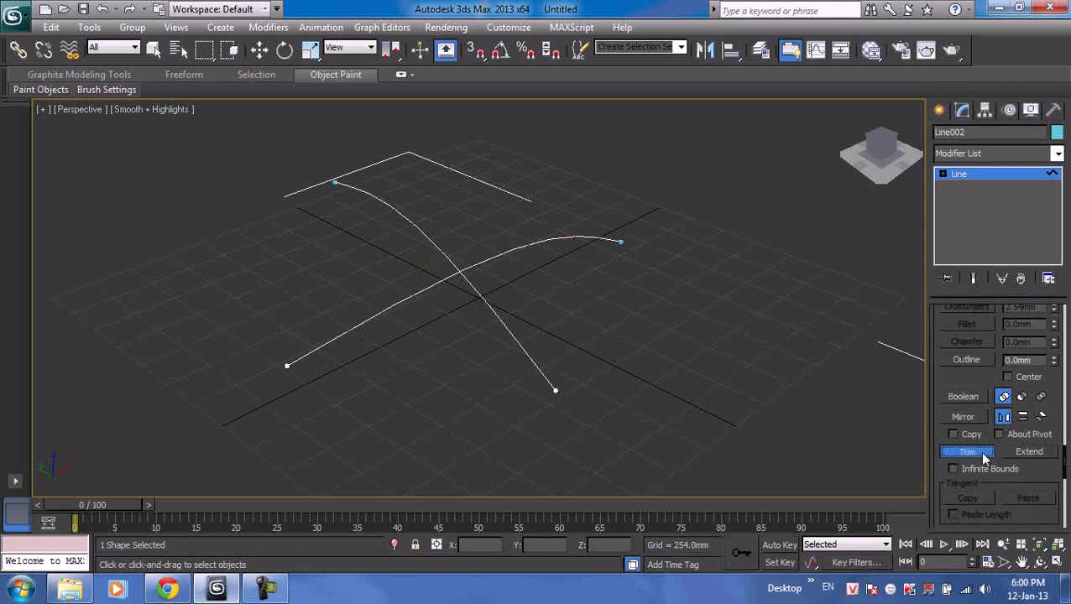
- Trim away the upper part and the curved right end beyond the crossing
{"action": "left_click", "coordinate": [407, 211]}
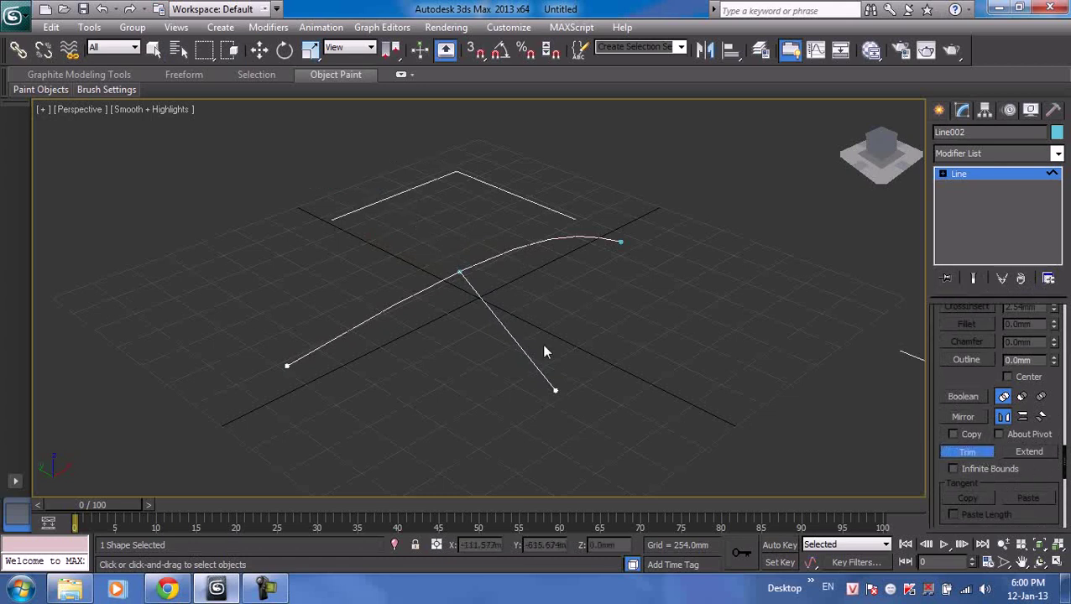
{"action": "left_click", "coordinate": [507, 241]}
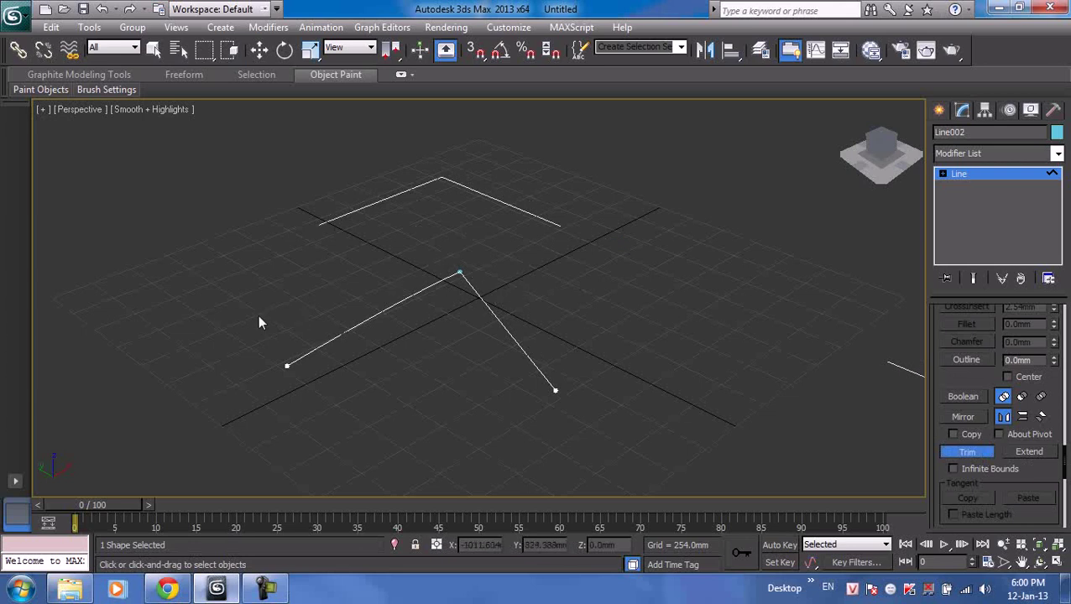
{"action": "scroll", "coordinate": [957, 394], "scroll_direction": "up", "scroll_amount": 1}
{"action": "scroll", "coordinate": [950, 489], "scroll_direction": "up", "scroll_amount": 3}
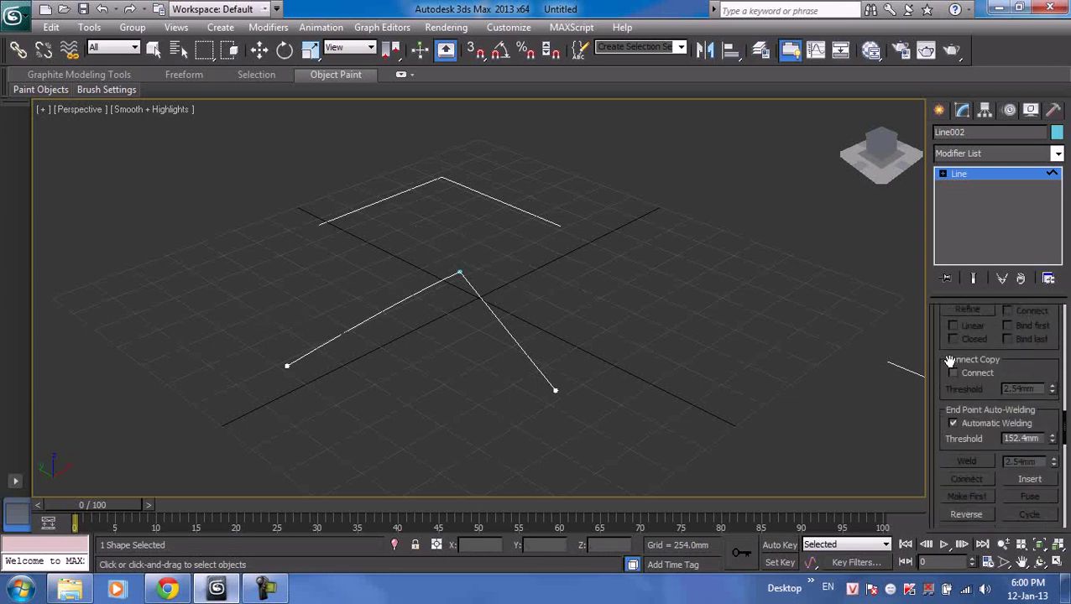
{"action": "scroll", "coordinate": [957, 370], "scroll_direction": "up", "scroll_amount": 3}
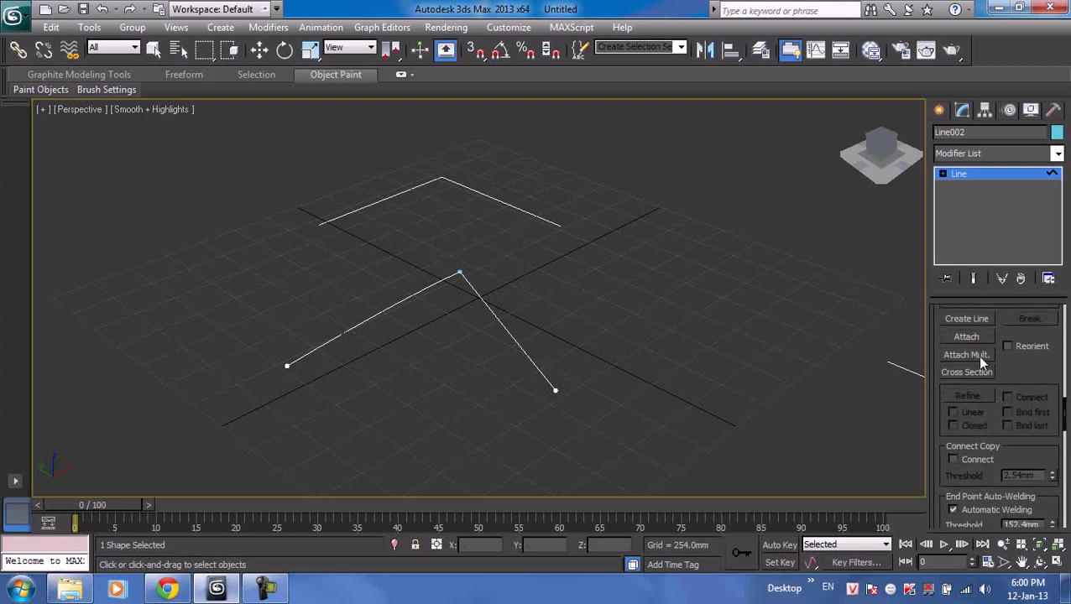
{"action": "left_click_drag", "start_coordinate": [1031, 372], "coordinate": [1030, 237]}
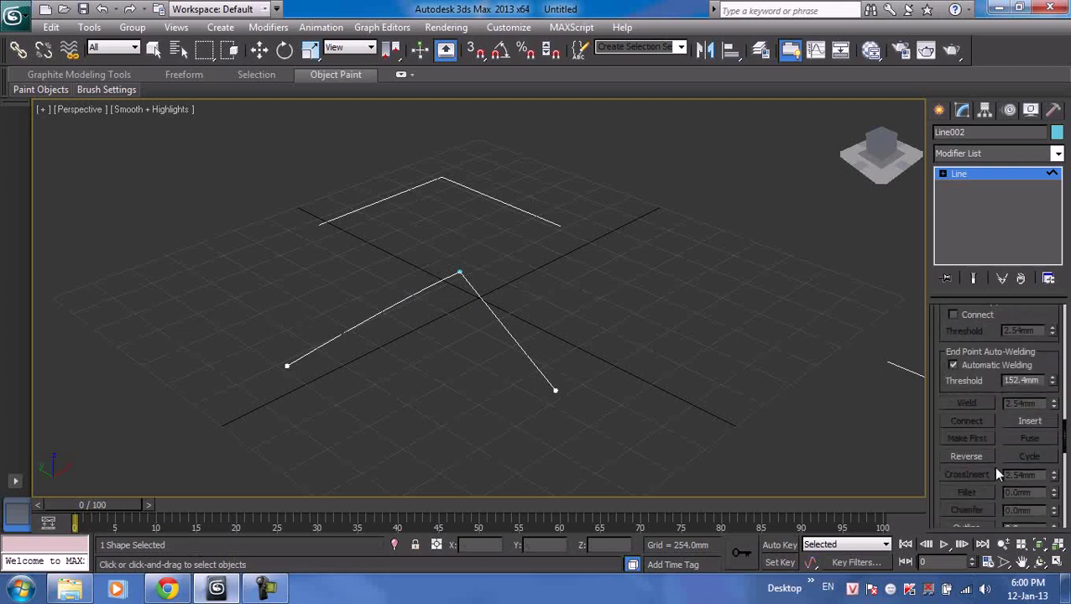
{"action": "scroll", "coordinate": [988, 461], "scroll_direction": "down", "scroll_amount": 3}
{"action": "scroll", "coordinate": [986, 470], "scroll_direction": "down", "scroll_amount": 3}
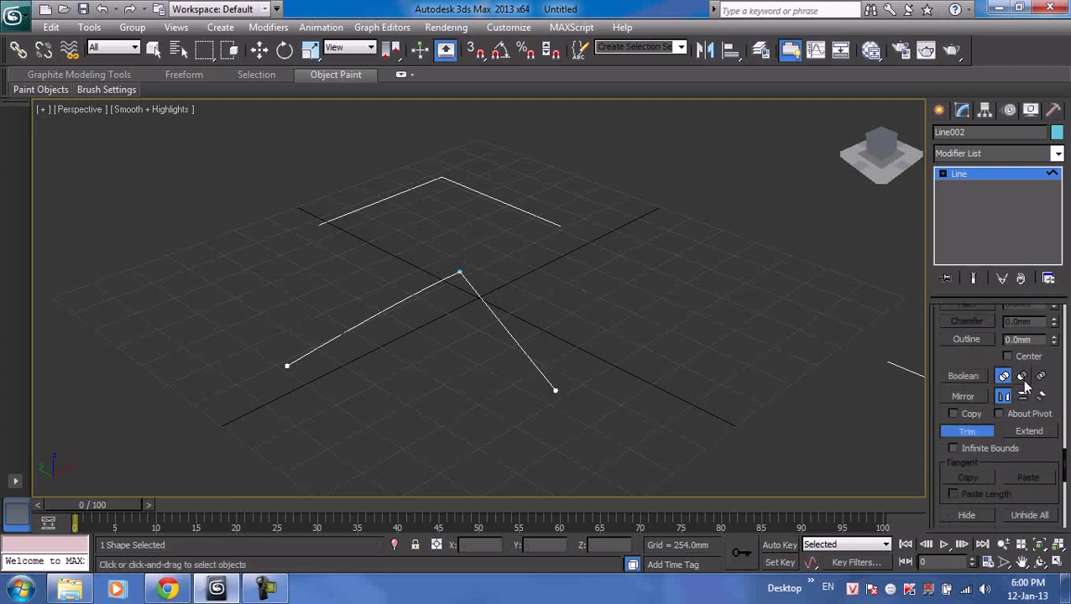
{"action": "scroll", "coordinate": [1021, 475], "scroll_direction": "down", "scroll_amount": 2}
{"action": "scroll", "coordinate": [1021, 475], "scroll_direction": "down", "scroll_amount": 3}
{"action": "scroll", "coordinate": [1021, 475], "scroll_direction": "down", "scroll_amount": 2}
{"action": "scroll", "coordinate": [1021, 475], "scroll_direction": "up", "scroll_amount": 3}
{"action": "scroll", "coordinate": [1021, 477], "scroll_direction": "up", "scroll_amount": 2}
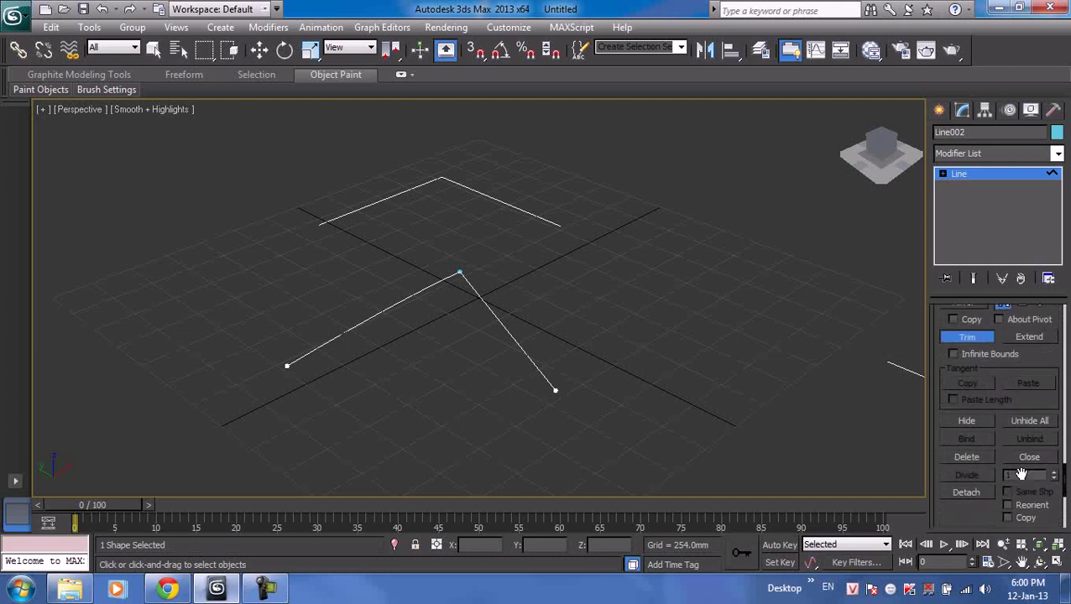
{"action": "scroll", "coordinate": [1022, 475], "scroll_direction": "up", "scroll_amount": 1}
{"action": "scroll", "coordinate": [1022, 475], "scroll_direction": "down", "scroll_amount": 1}
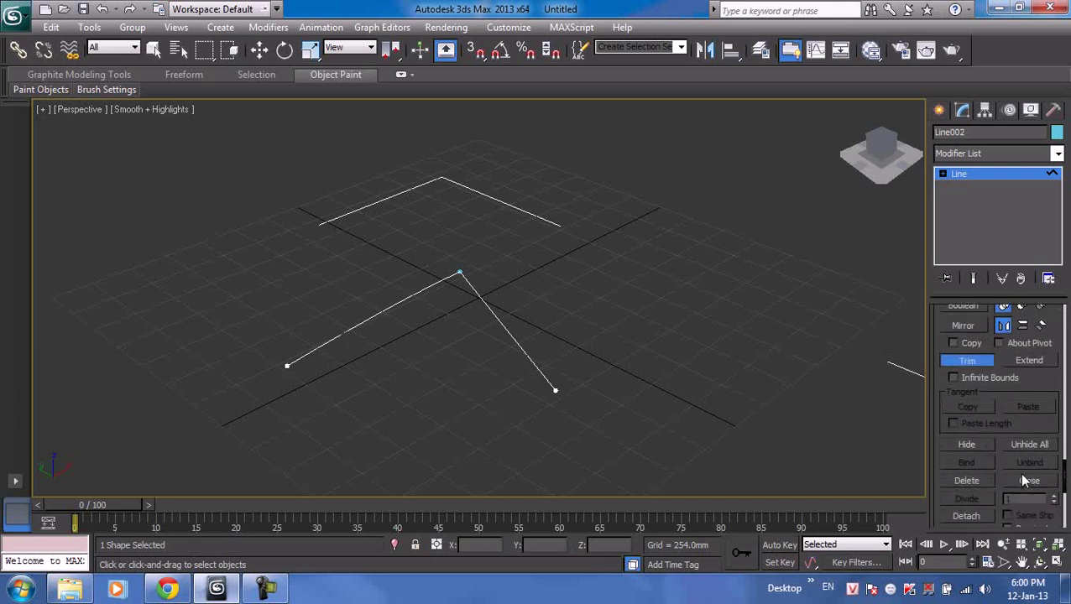
{"action": "scroll", "coordinate": [1021, 475], "scroll_direction": "down", "scroll_amount": 1}
{"action": "scroll", "coordinate": [1022, 475], "scroll_direction": "down", "scroll_amount": 2}
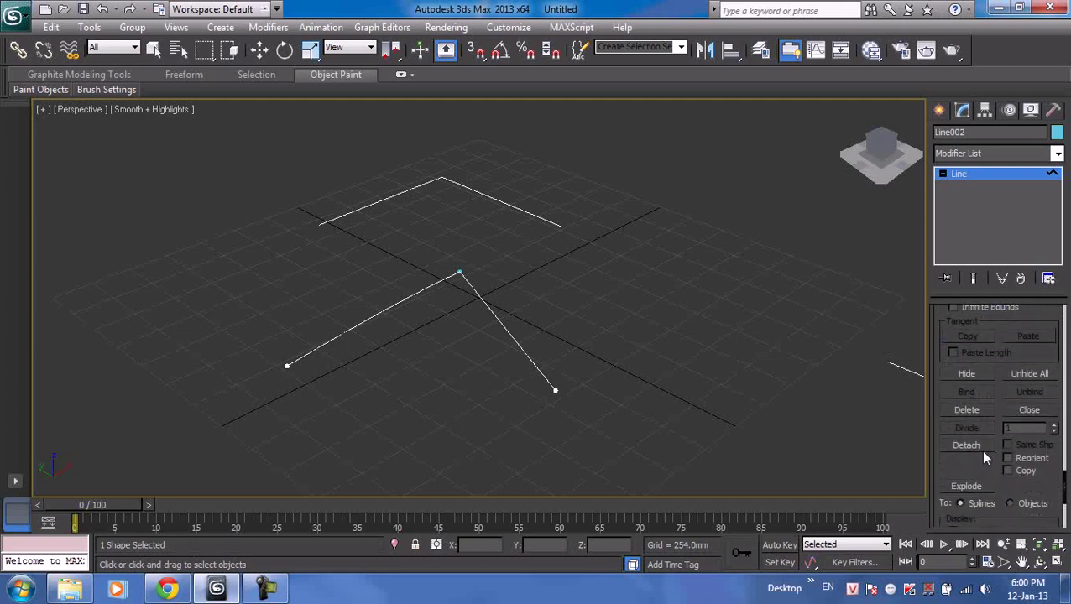
- Trim the remaining leftover pieces, leaving a long line with a narrow bent end
{"action": "left_click", "coordinate": [494, 296]}
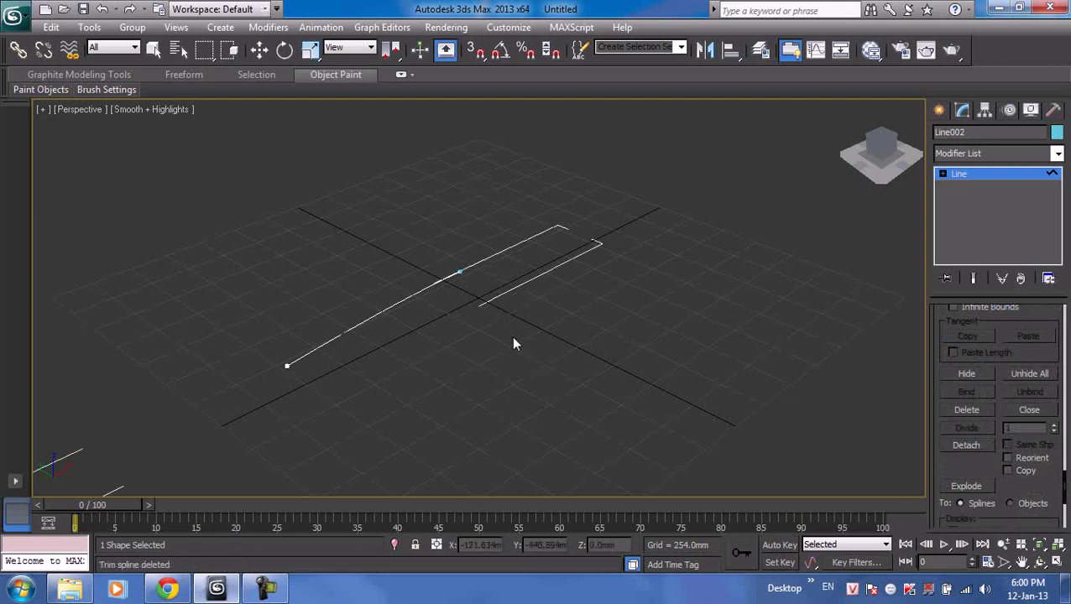
{"action": "left_click", "coordinate": [411, 294]}
{"action": "scroll", "coordinate": [486, 352], "scroll_direction": "down", "scroll_amount": 4}
{"action": "scroll", "coordinate": [506, 333], "scroll_direction": "up", "scroll_amount": 2}
{"action": "scroll", "coordinate": [502, 327], "scroll_direction": "up", "scroll_amount": 1}
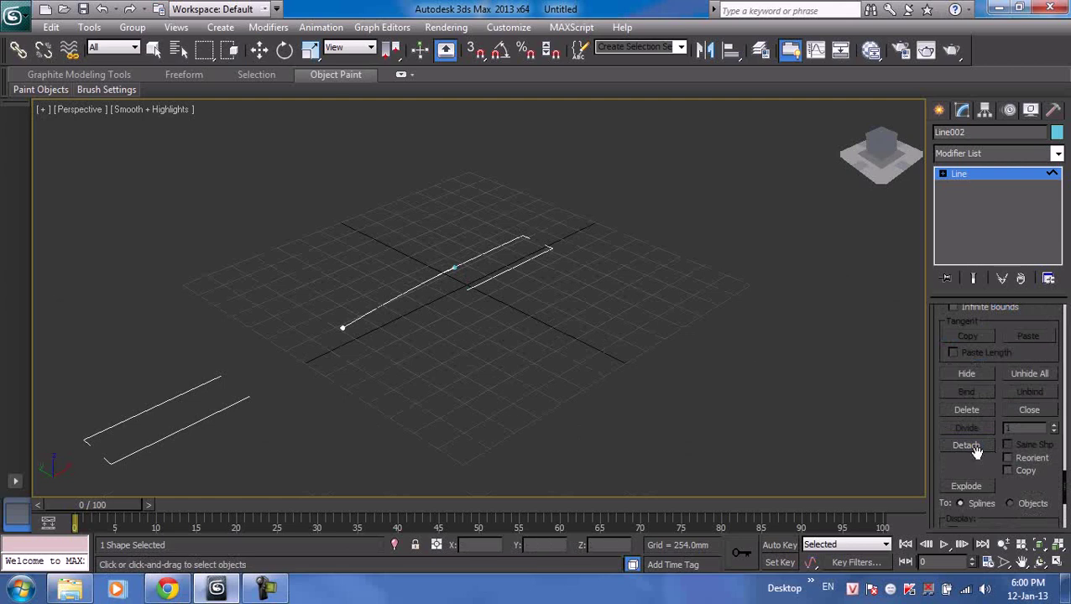
{"action": "left_click_drag", "start_coordinate": [976, 451], "coordinate": [981, 323]}
{"action": "scroll", "coordinate": [981, 336], "scroll_direction": "up", "scroll_amount": 2}
{"action": "scroll", "coordinate": [973, 402], "scroll_direction": "up", "scroll_amount": 1}
{"action": "scroll", "coordinate": [973, 402], "scroll_direction": "up", "scroll_amount": 1}
{"action": "scroll", "coordinate": [991, 415], "scroll_direction": "up", "scroll_amount": 1}
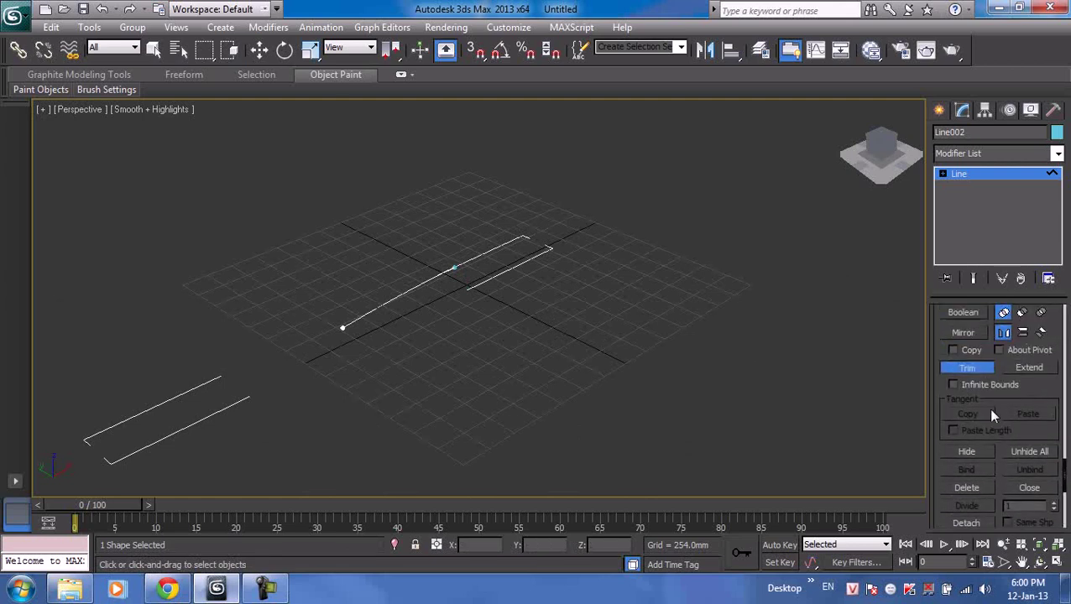
{"action": "scroll", "coordinate": [1039, 392], "scroll_direction": "up", "scroll_amount": 1}
{"action": "scroll", "coordinate": [998, 398], "scroll_direction": "up", "scroll_amount": 1}
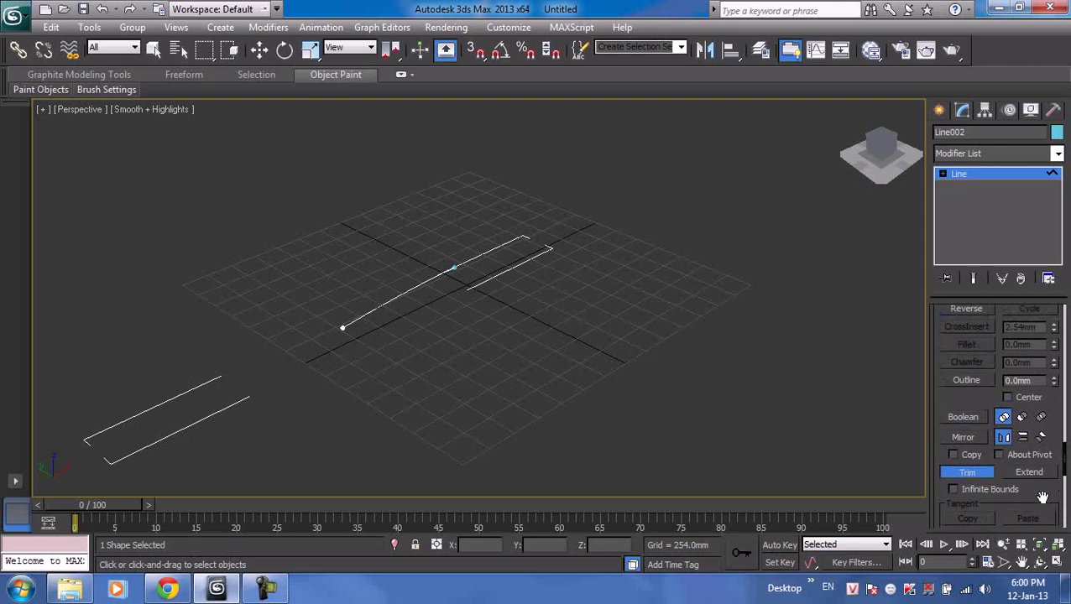
- Outline Line002 into a long, narrow closed shape
{"action": "left_click", "coordinate": [968, 383]}
{"action": "left_click_drag", "start_coordinate": [1054, 382], "coordinate": [1055, 367]}
{"action": "scroll", "coordinate": [478, 312], "scroll_direction": "up", "scroll_amount": 2}
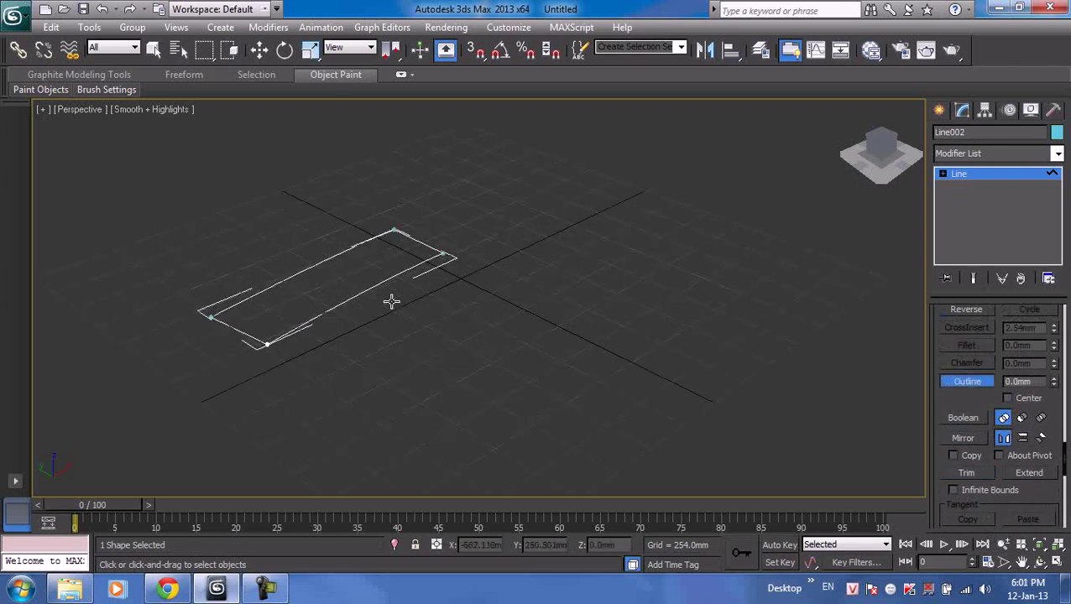
- Draw Circle001 with a 327.03mm radius on the grid beside the outline
{"action": "left_click", "coordinate": [940, 111]}
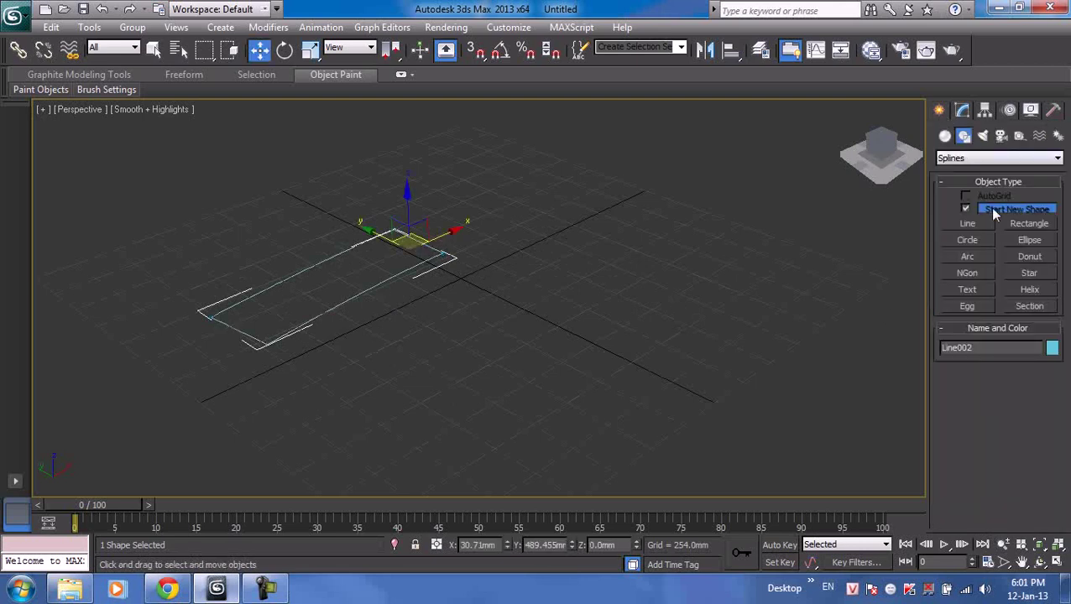
{"action": "left_click", "coordinate": [967, 240]}
{"action": "left_click_drag", "start_coordinate": [612, 349], "coordinate": [672, 339]}
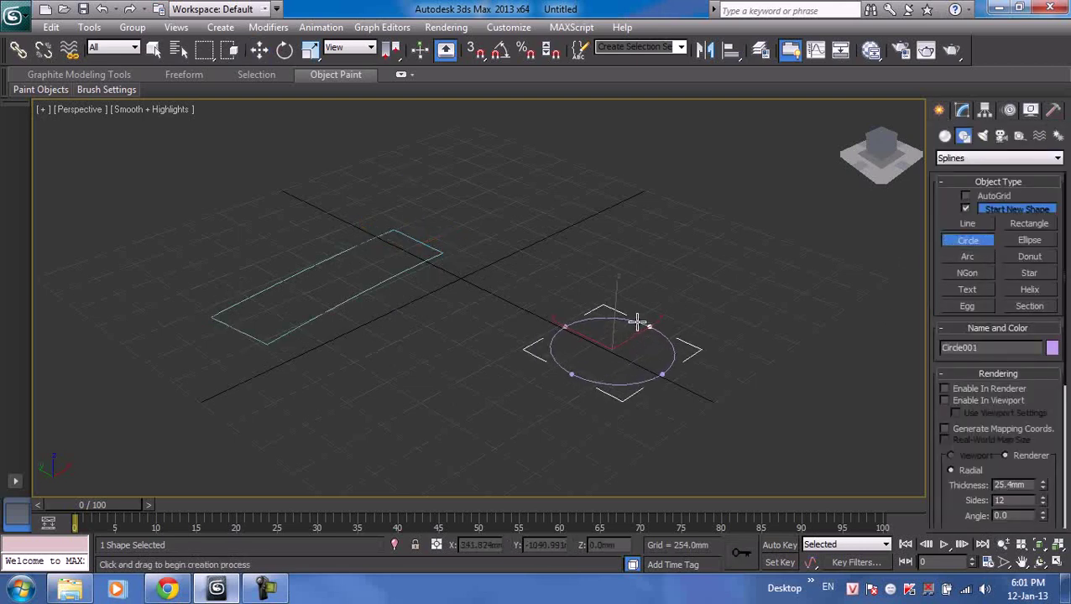
{"action": "left_click", "coordinate": [965, 113]}
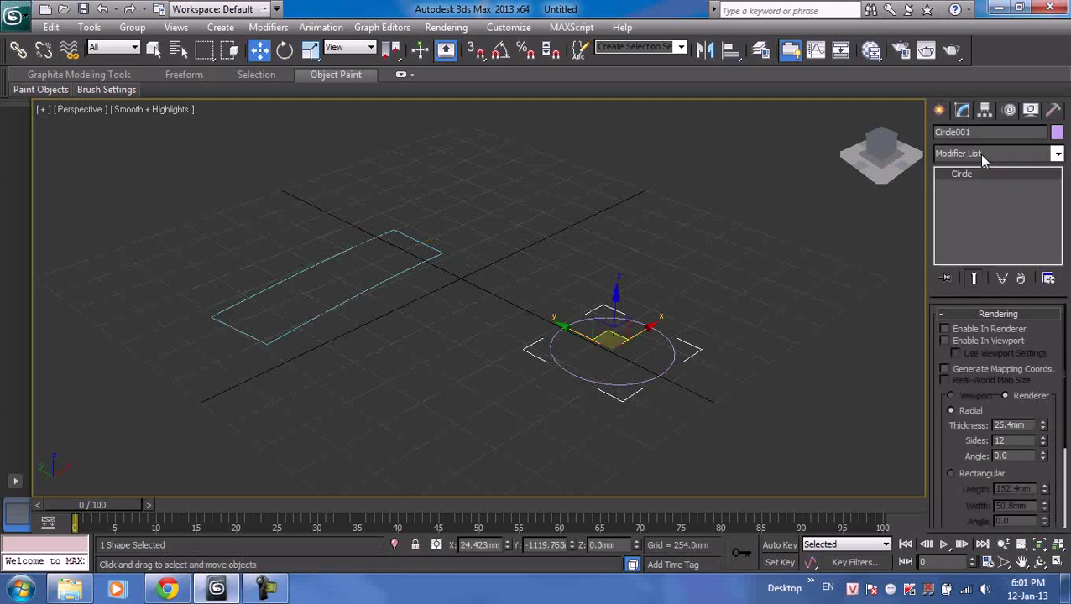
{"action": "left_click_drag", "start_coordinate": [955, 483], "coordinate": [954, 325]}
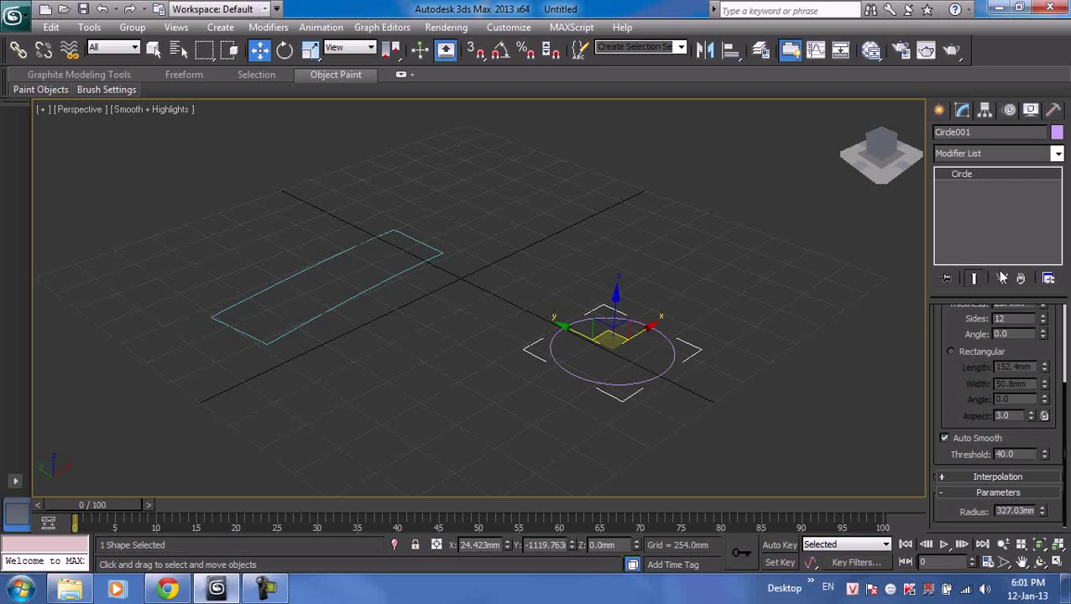
{"action": "right_click", "coordinate": [742, 323]}
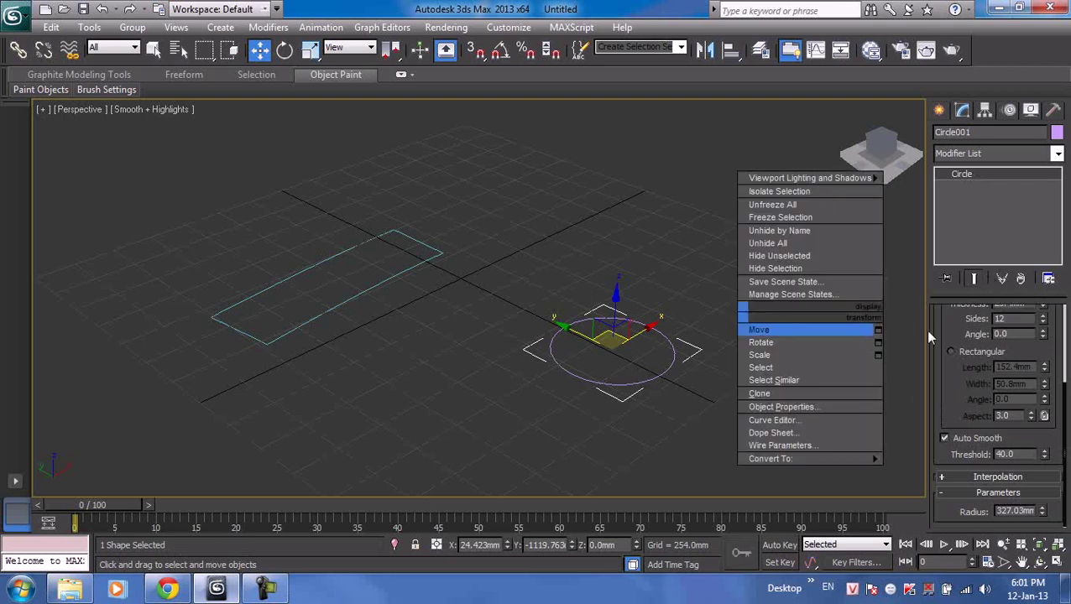
{"action": "scroll", "coordinate": [943, 369], "scroll_direction": "up", "scroll_amount": 3}
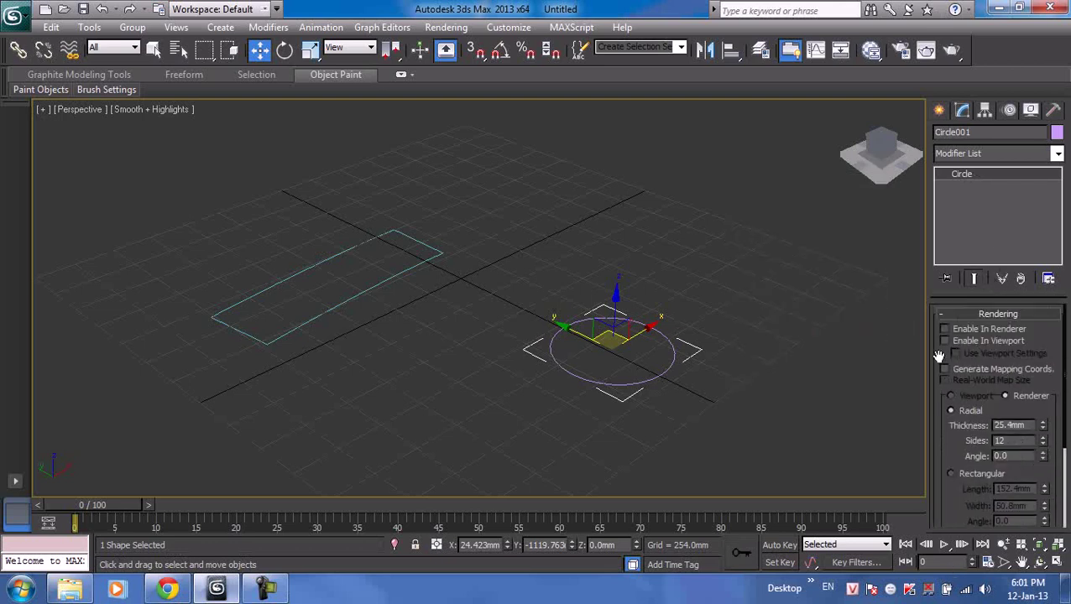
{"action": "scroll", "coordinate": [948, 474], "scroll_direction": "down", "scroll_amount": 1}
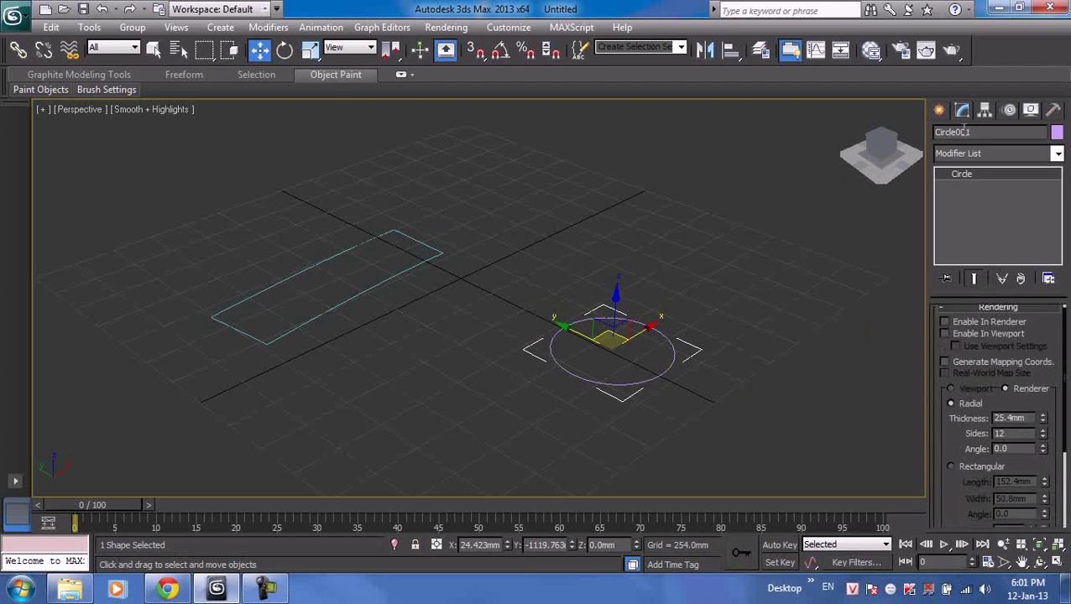
{"action": "left_click", "coordinate": [938, 112]}
{"action": "left_click", "coordinate": [968, 223]}
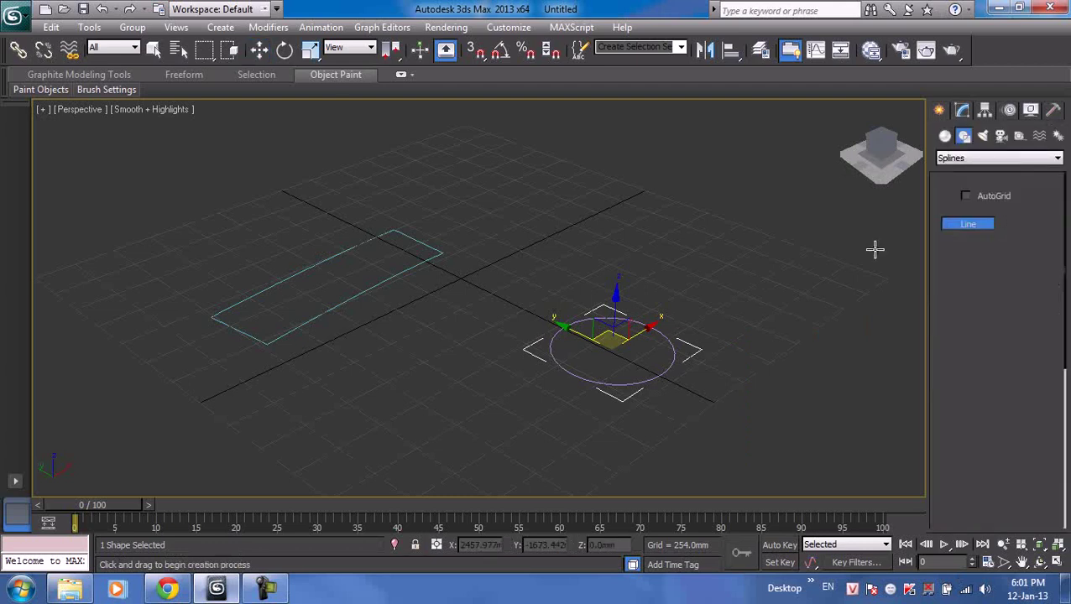
- Draw a new curved line, Line003, with a bent middle and far end point
{"action": "left_click", "coordinate": [386, 388]}
{"action": "left_click_drag", "start_coordinate": [495, 282], "coordinate": [511, 288]}
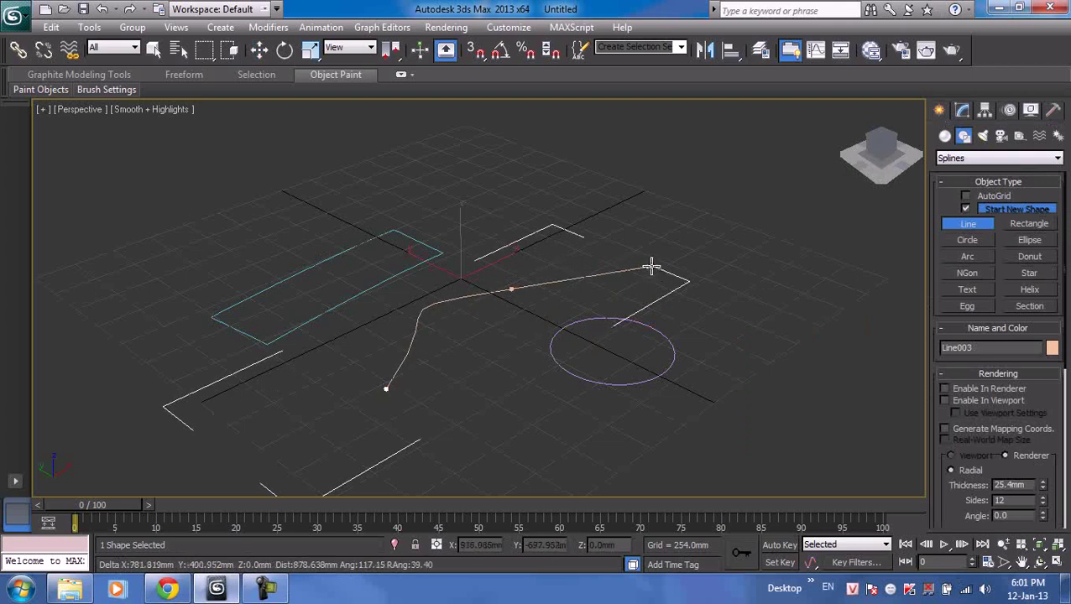
{"action": "left_click", "coordinate": [691, 291]}
{"action": "right_click", "coordinate": [693, 287]}
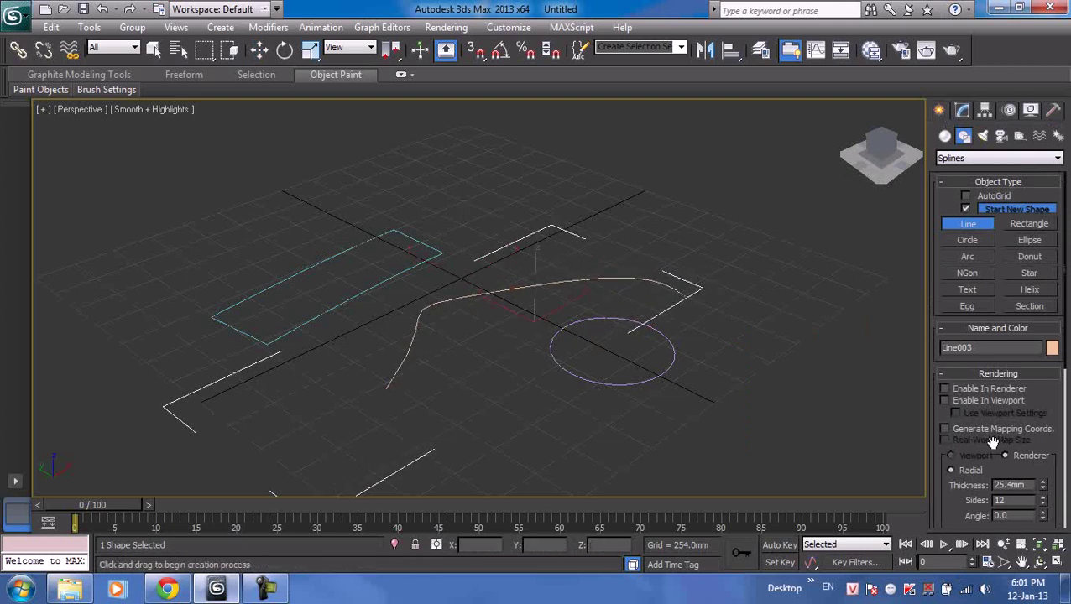
- At Spline sub-object level, outline Line003 into a double curve
{"action": "left_click", "coordinate": [962, 110]}
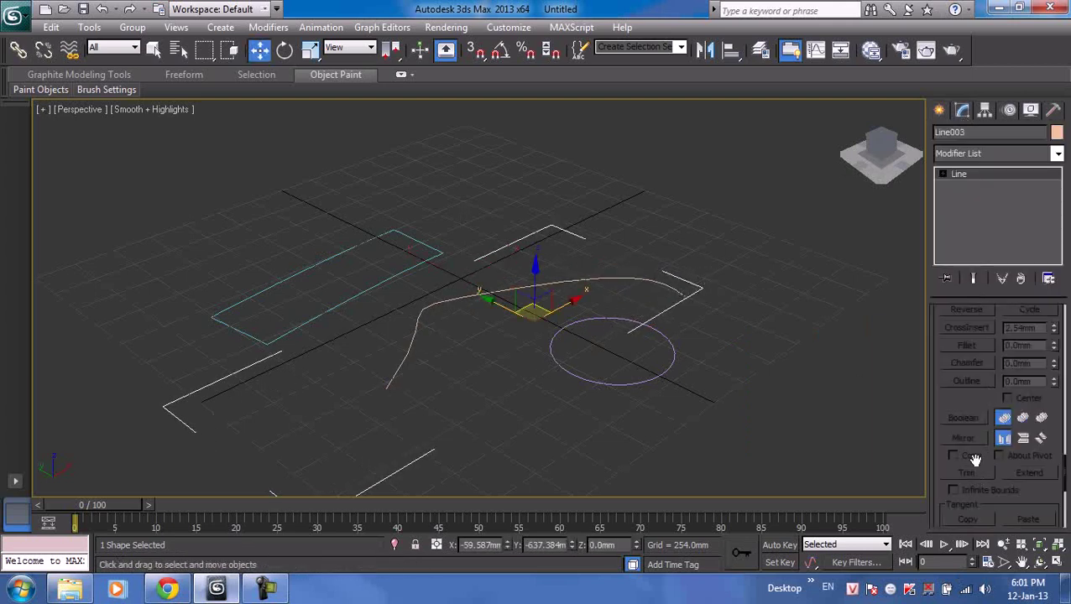
{"action": "left_click_drag", "start_coordinate": [941, 406], "coordinate": [999, 69]}
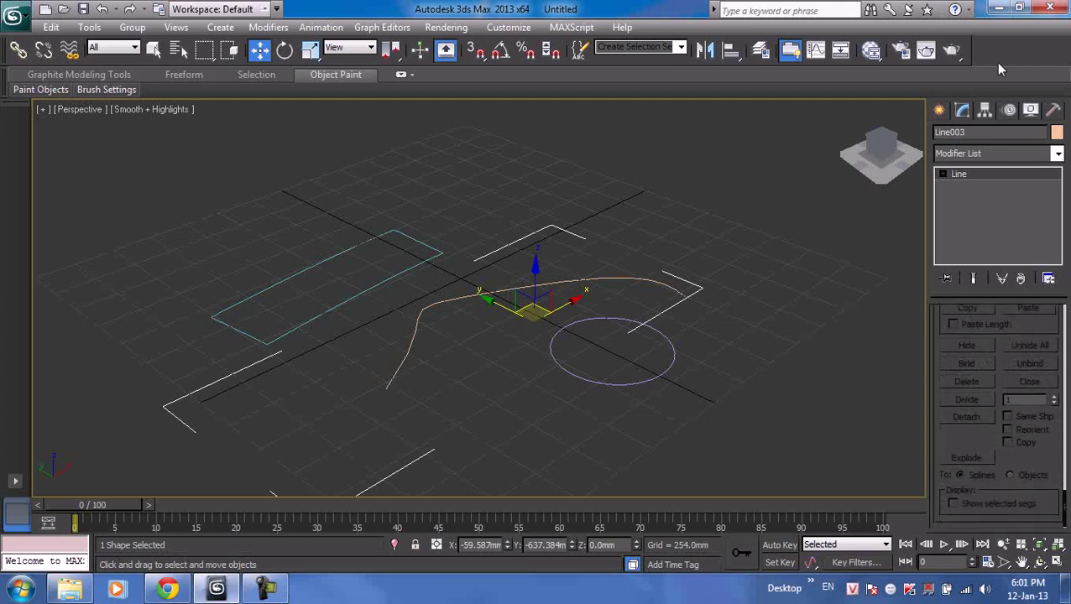
{"action": "scroll", "coordinate": [962, 435], "scroll_direction": "up", "scroll_amount": 2}
{"action": "scroll", "coordinate": [990, 445], "scroll_direction": "up", "scroll_amount": 2}
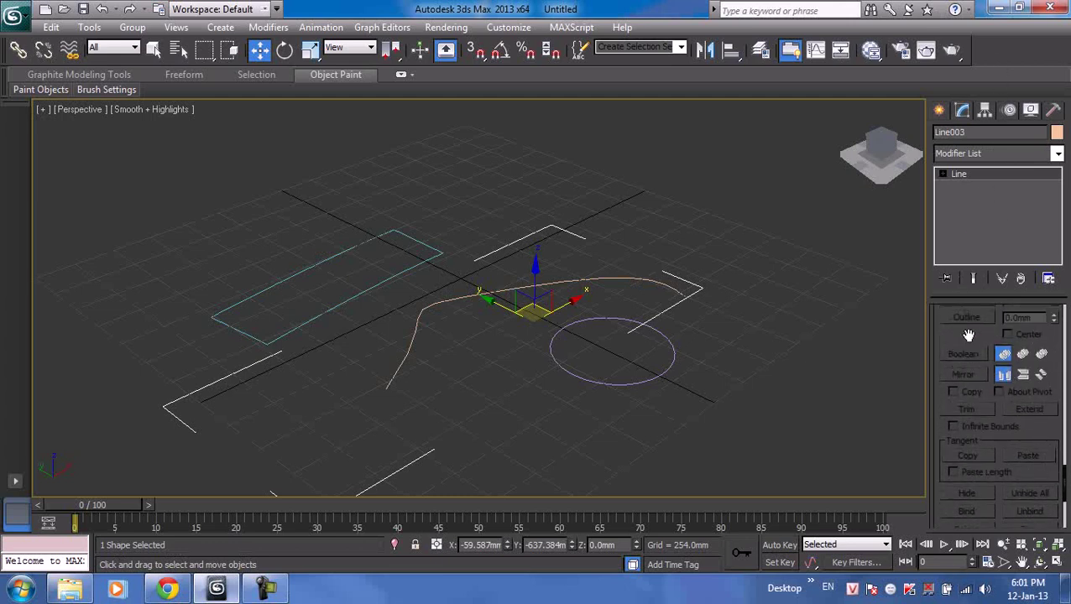
{"action": "left_click_drag", "start_coordinate": [967, 335], "coordinate": [970, 586]}
{"action": "left_click", "coordinate": [942, 174]}
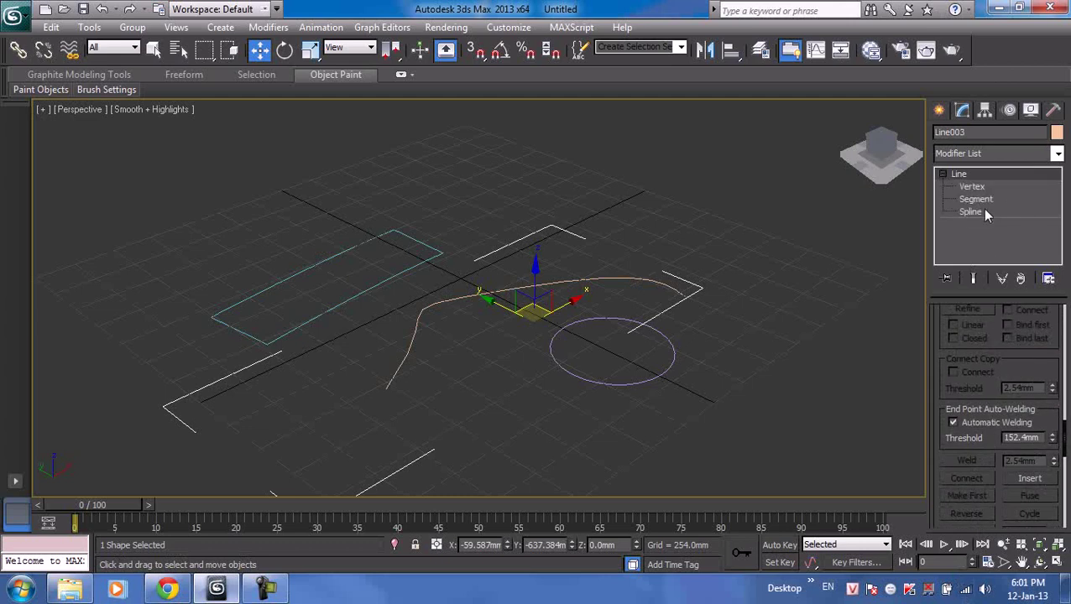
{"action": "left_click", "coordinate": [974, 212]}
{"action": "mouse_move", "coordinate": [937, 448]}
{"action": "left_mouse_down"}
{"action": "mouse_move", "coordinate": [957, 217]}
{"action": "mouse_move", "coordinate": [972, 193]}
{"action": "left_mouse_up"}
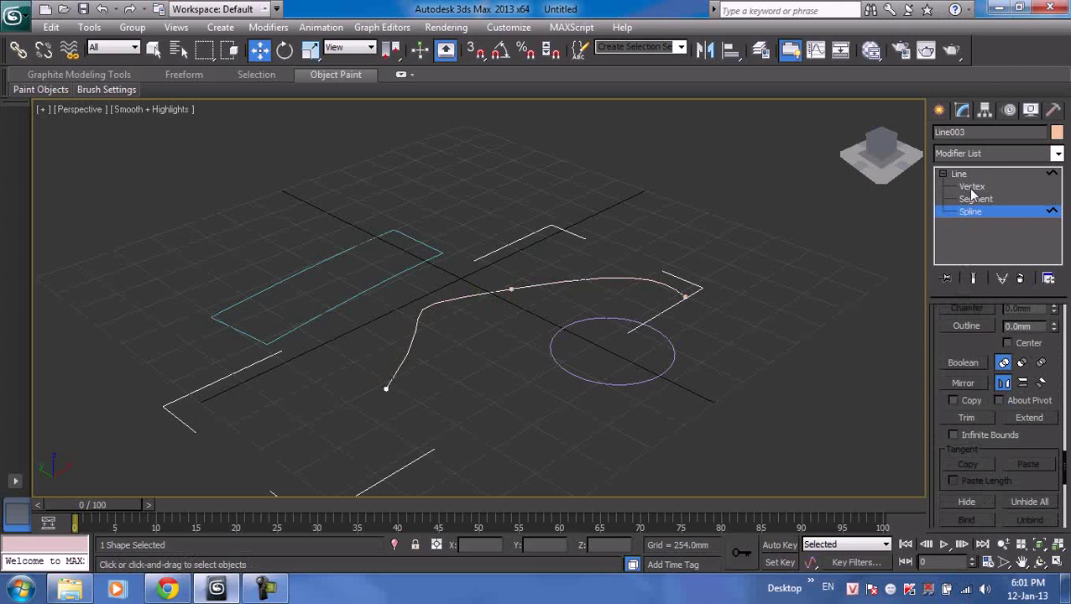
{"action": "left_click", "coordinate": [966, 327]}
{"action": "left_click_drag", "start_coordinate": [1056, 330], "coordinate": [1056, 327]}
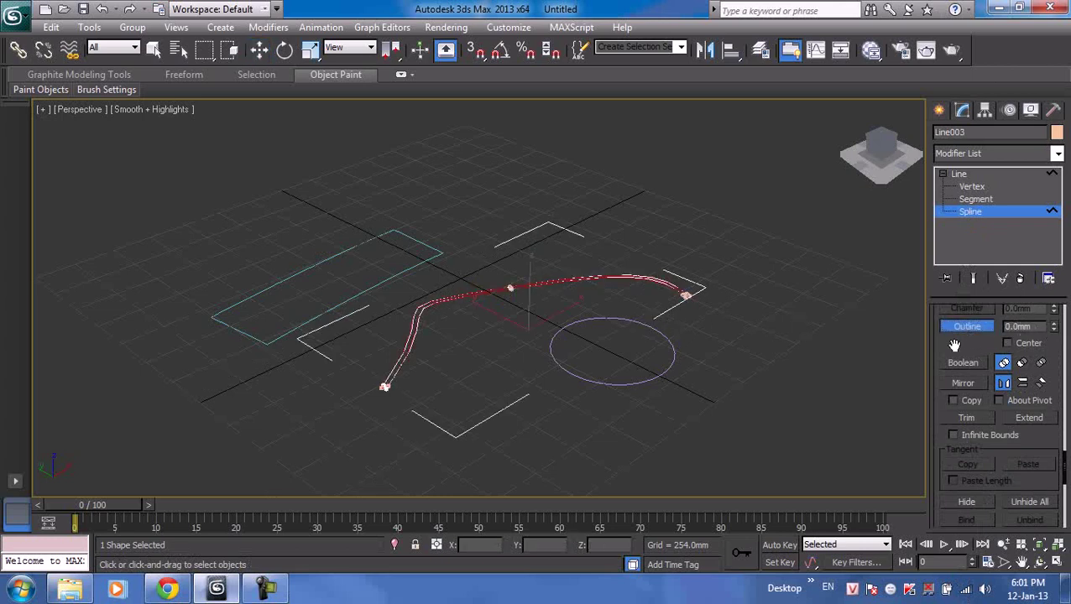
- Add further outlines around the curve, widening the offset from 25.4mm to 228.6mm
{"action": "left_click", "coordinate": [437, 289]}
{"action": "scroll", "coordinate": [420, 326], "scroll_direction": "up", "scroll_amount": 1}
{"action": "scroll", "coordinate": [398, 331], "scroll_direction": "up", "scroll_amount": 1}
{"action": "scroll", "coordinate": [386, 332], "scroll_direction": "up", "scroll_amount": 2}
{"action": "left_click", "coordinate": [424, 261]}
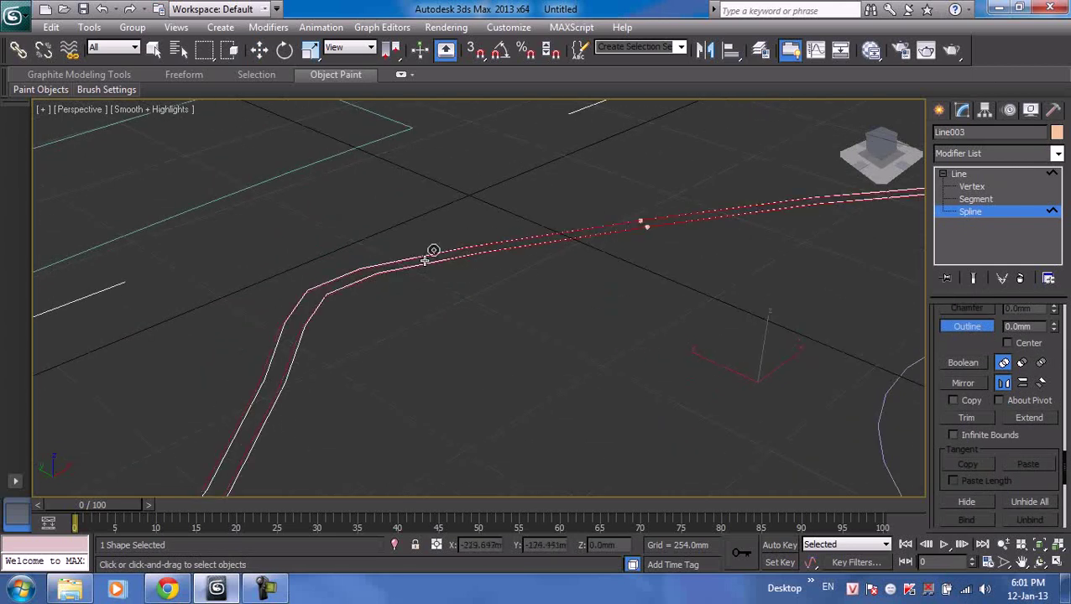
{"action": "left_click_drag", "start_coordinate": [1054, 330], "coordinate": [1056, 327]}
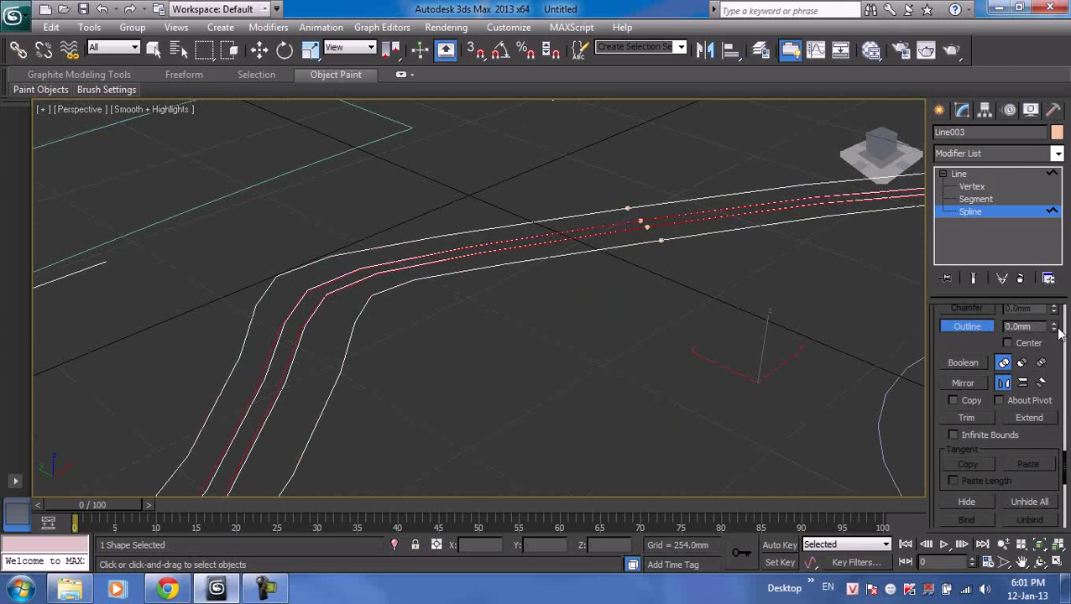
{"action": "left_click", "coordinate": [1055, 324]}
{"action": "left_click_drag", "start_coordinate": [1055, 328], "coordinate": [1056, 326]}
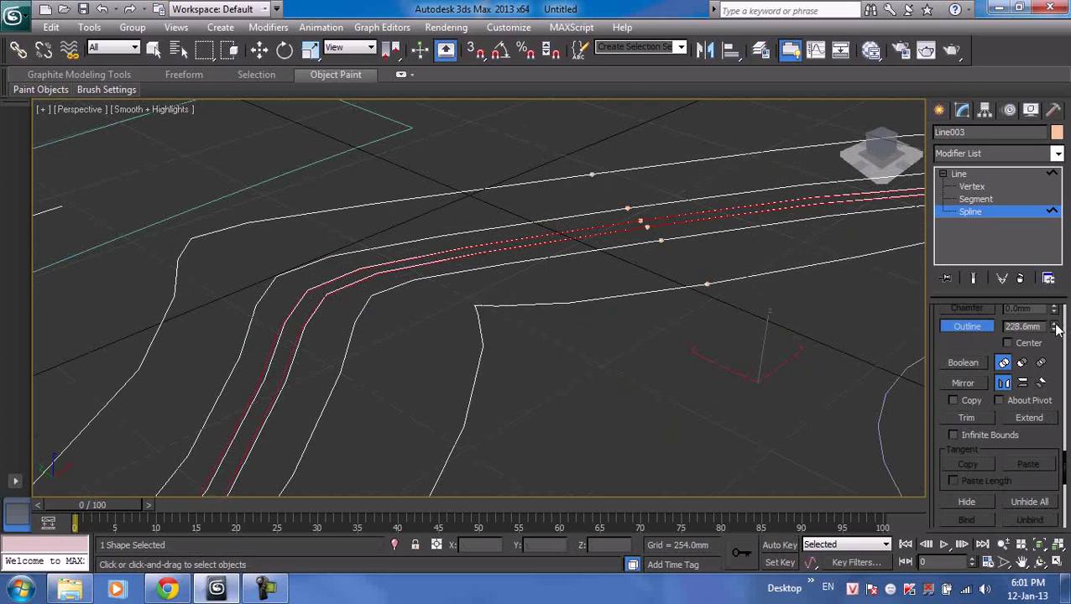
{"action": "left_click", "coordinate": [846, 336]}
{"action": "left_click", "coordinate": [976, 202]}
{"action": "key", "text": "w"}
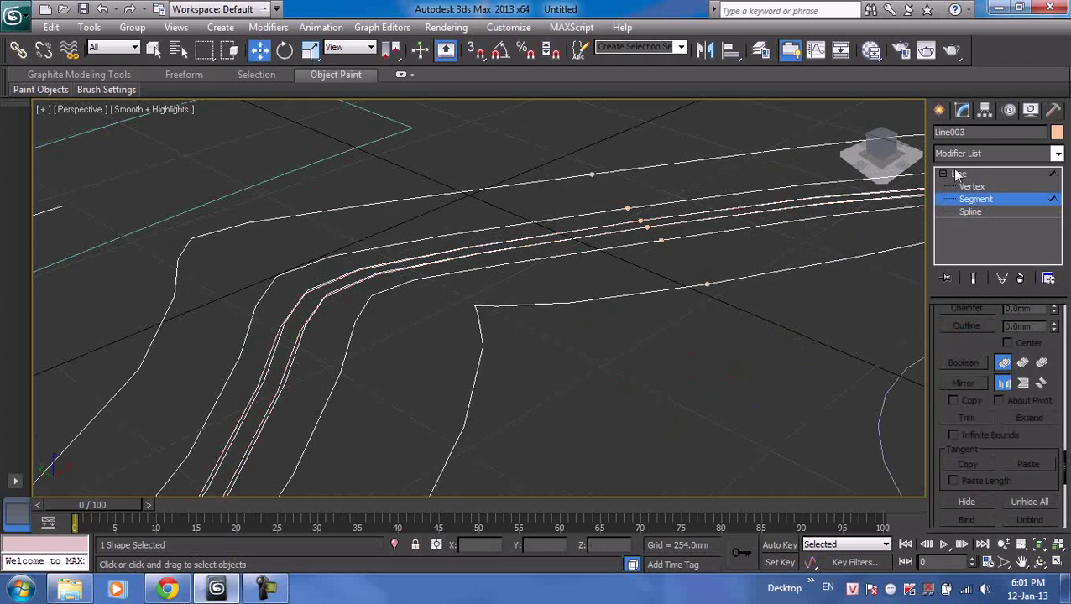
{"action": "left_click", "coordinate": [938, 110]}
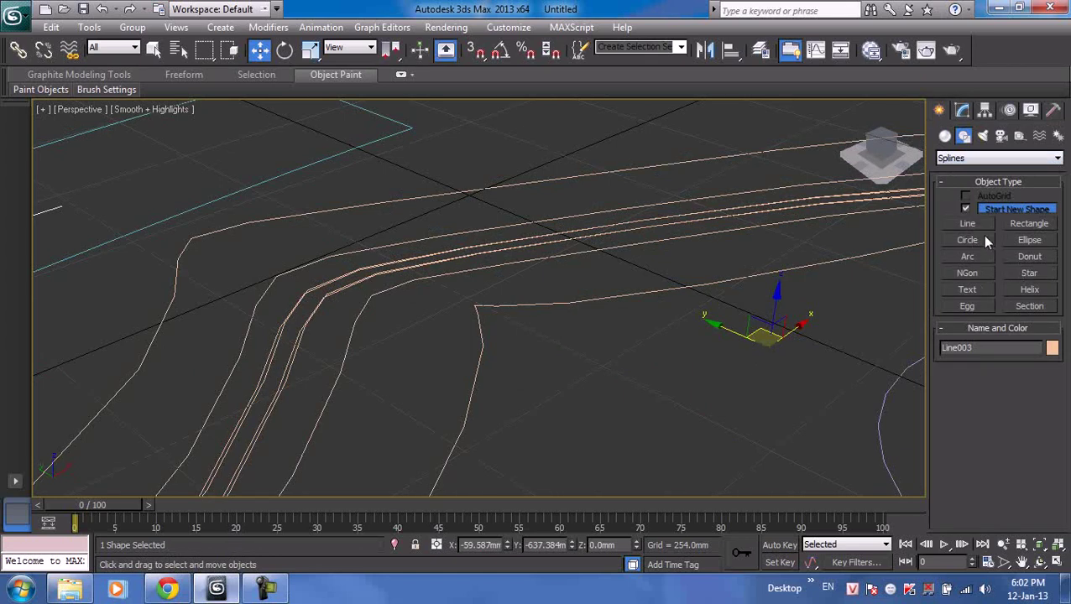
- Draw a short three-point line, Line004, beside the circle
{"action": "left_click", "coordinate": [980, 225]}
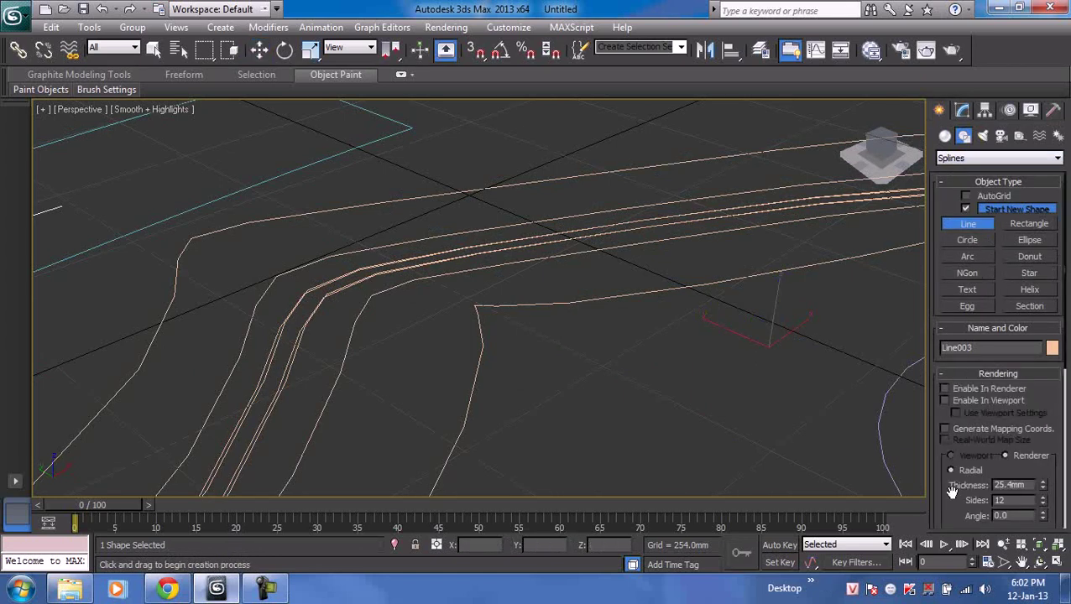
{"action": "left_click_drag", "start_coordinate": [952, 491], "coordinate": [949, 349]}
{"action": "left_click", "coordinate": [662, 387]}
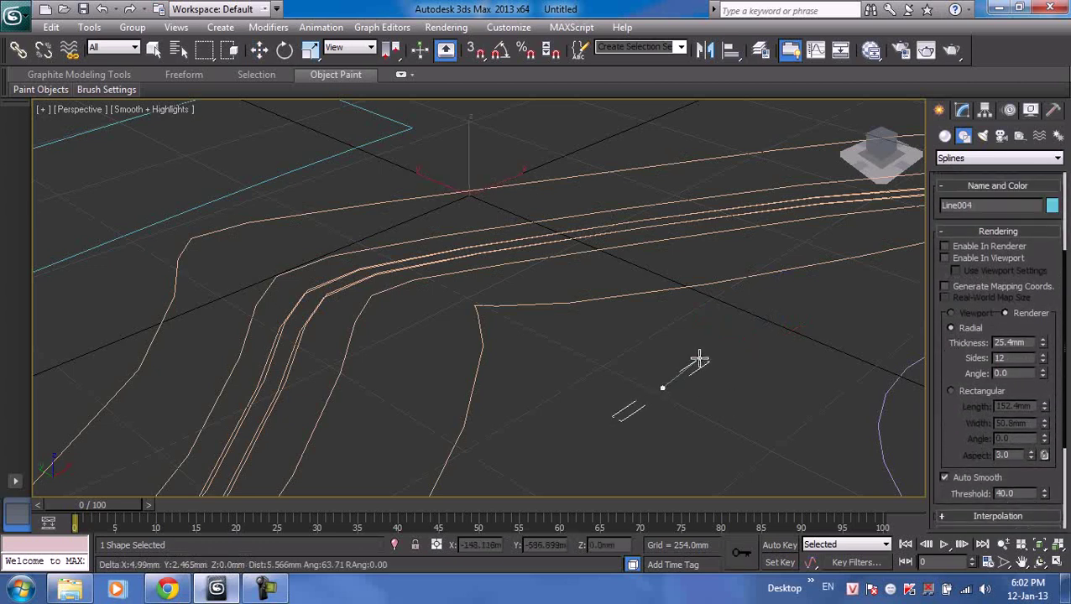
{"action": "left_click", "coordinate": [818, 352]}
{"action": "left_click", "coordinate": [837, 426]}
{"action": "right_click", "coordinate": [894, 387]}
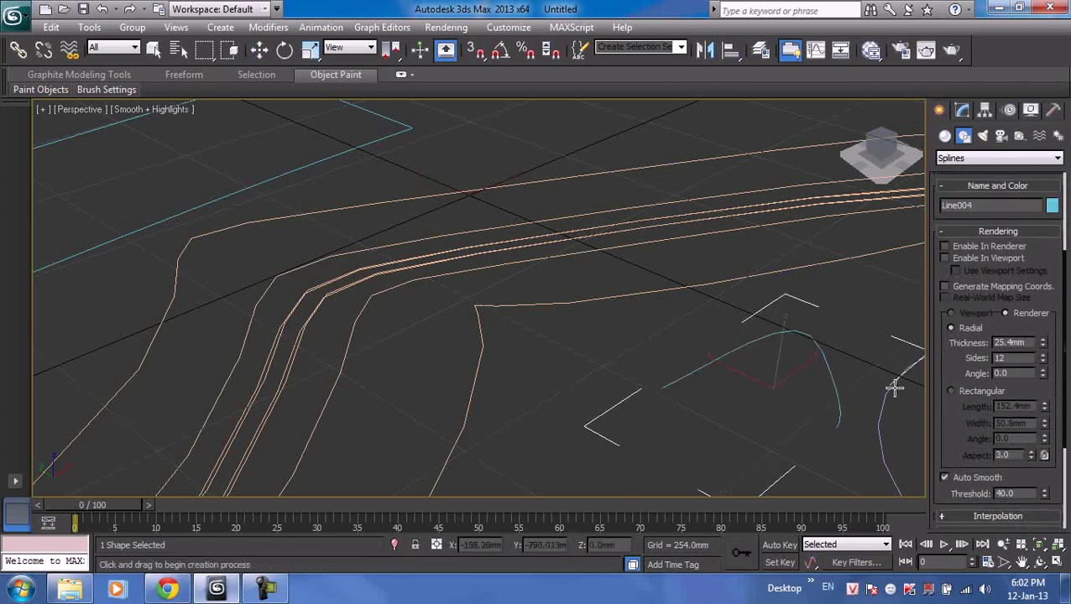
- Edit Line004 at Segment sub-object level and raise the divide count from 5 to 6
{"action": "left_click", "coordinate": [962, 110]}
{"action": "left_click_drag", "start_coordinate": [943, 344], "coordinate": [951, 564]}
{"action": "left_click", "coordinate": [943, 173]}
{"action": "left_click", "coordinate": [971, 186]}
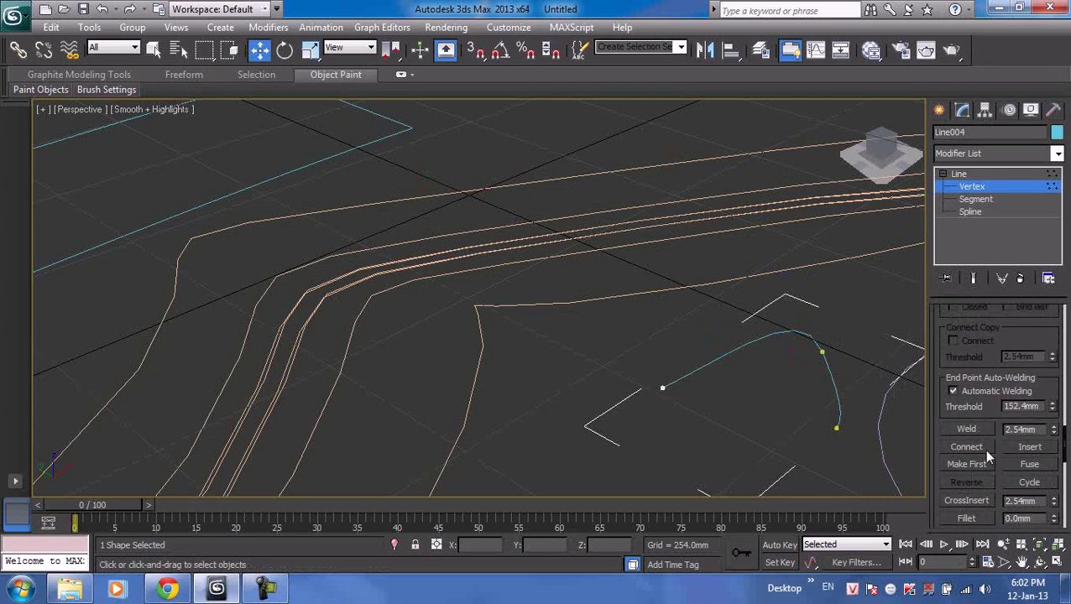
{"action": "left_click", "coordinate": [975, 199]}
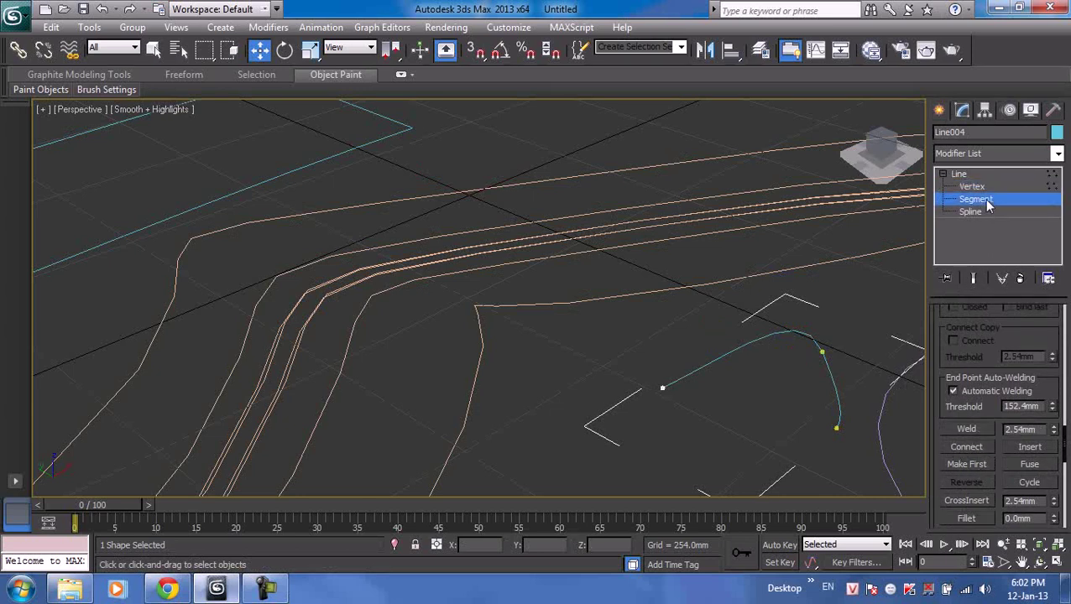
{"action": "left_click_drag", "start_coordinate": [938, 436], "coordinate": [938, 340]}
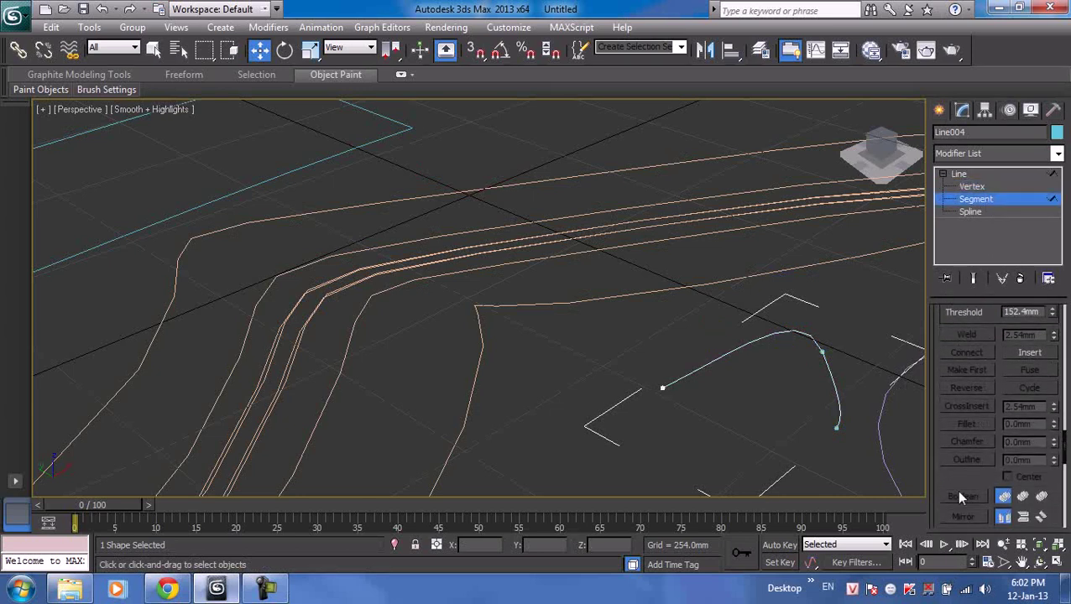
{"action": "left_click_drag", "start_coordinate": [969, 476], "coordinate": [976, 258]}
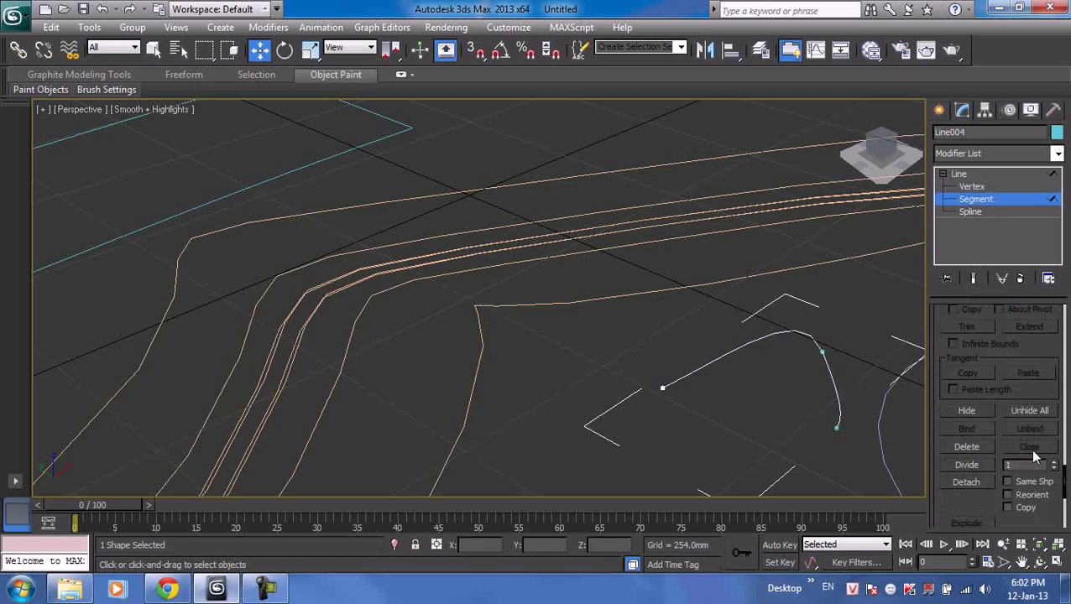
{"action": "left_click", "coordinate": [1054, 465]}
- Move the curved segment of Line004 to the left, then return to Spline level
{"action": "left_click", "coordinate": [753, 344]}
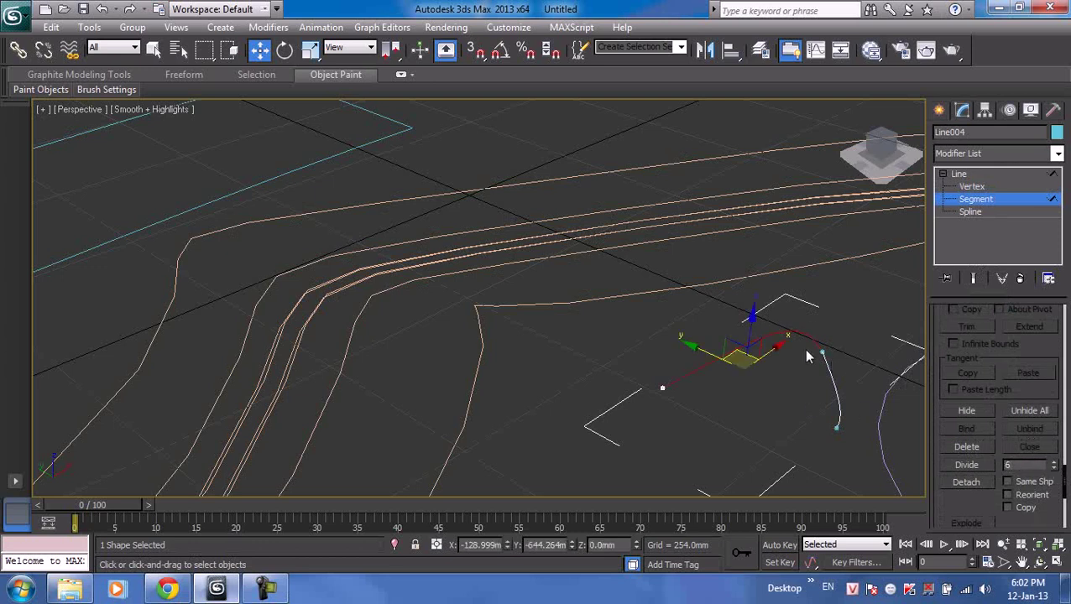
{"action": "left_click_drag", "start_coordinate": [751, 359], "coordinate": [709, 353]}
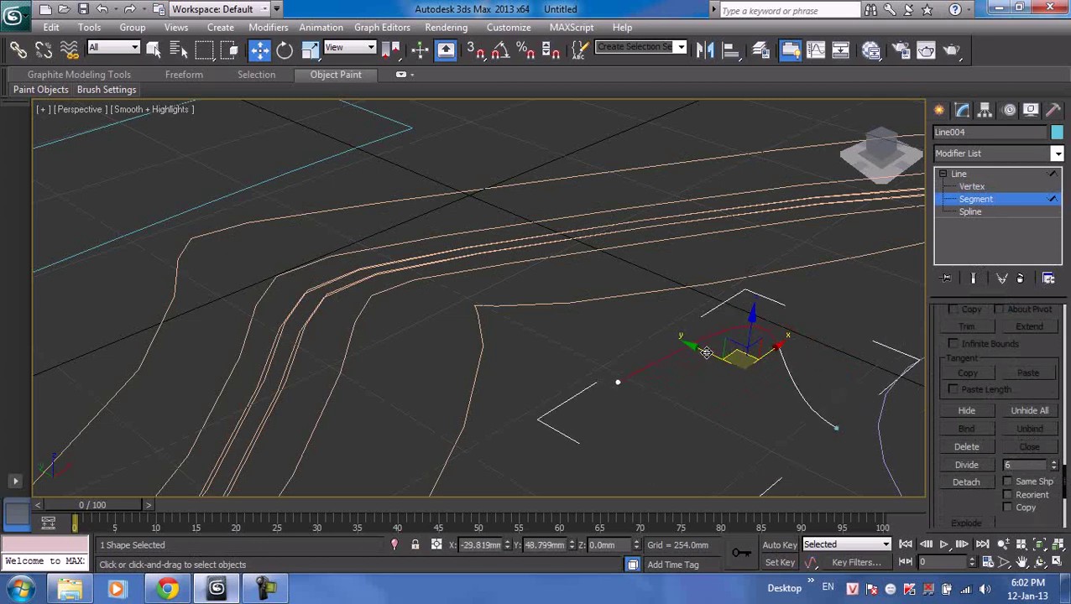
{"action": "scroll", "coordinate": [982, 352], "scroll_direction": "up", "scroll_amount": 3}
{"action": "left_click", "coordinate": [970, 212]}
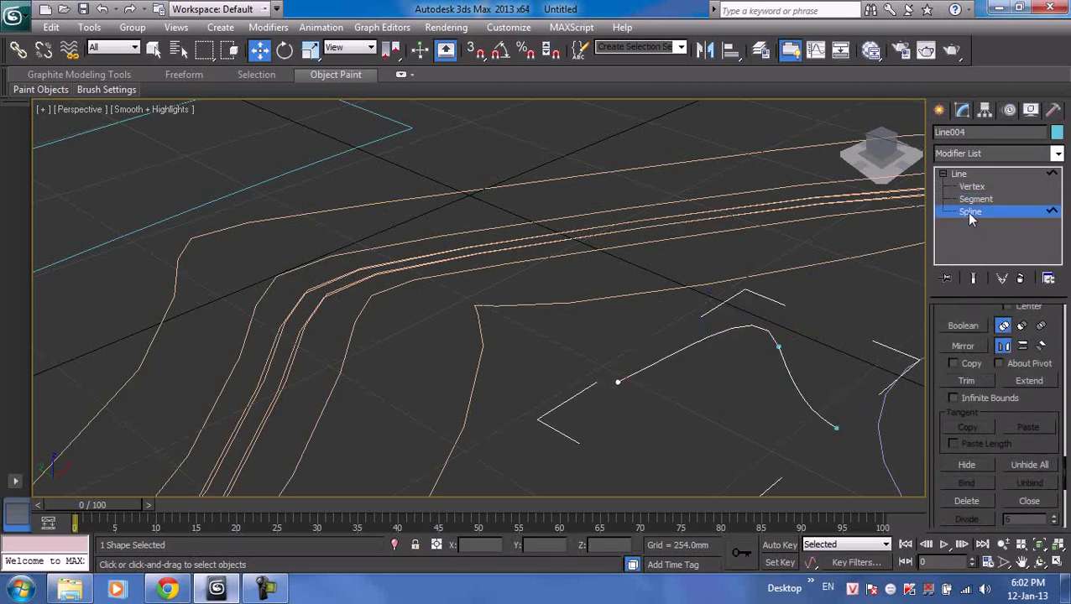
- Zoom to the whole scene and draw an egg shape, Egg001, to its right
{"action": "key", "text": "z"}
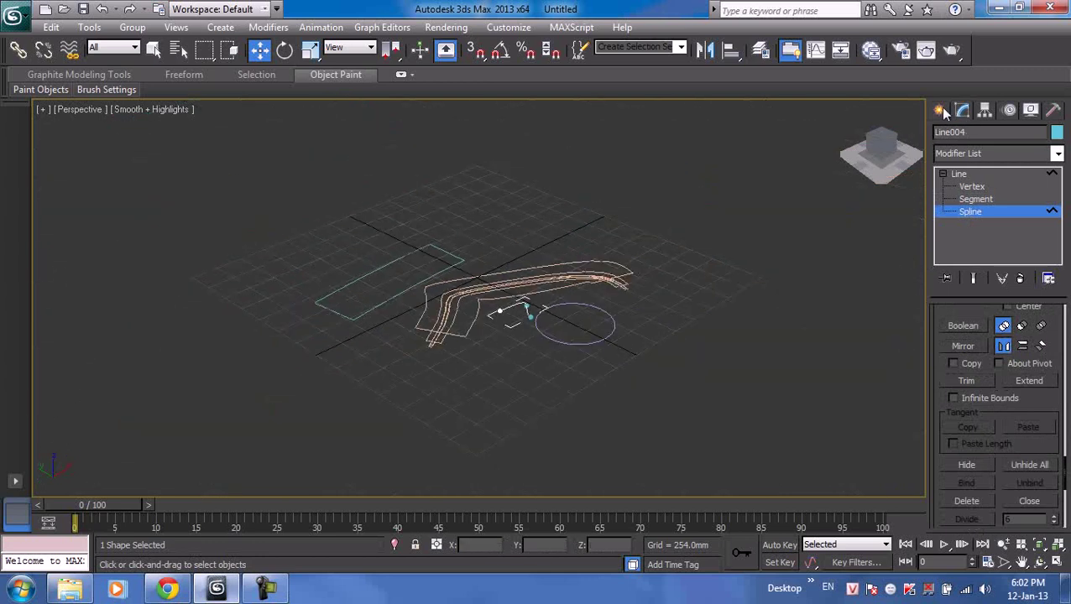
{"action": "left_click", "coordinate": [940, 111]}
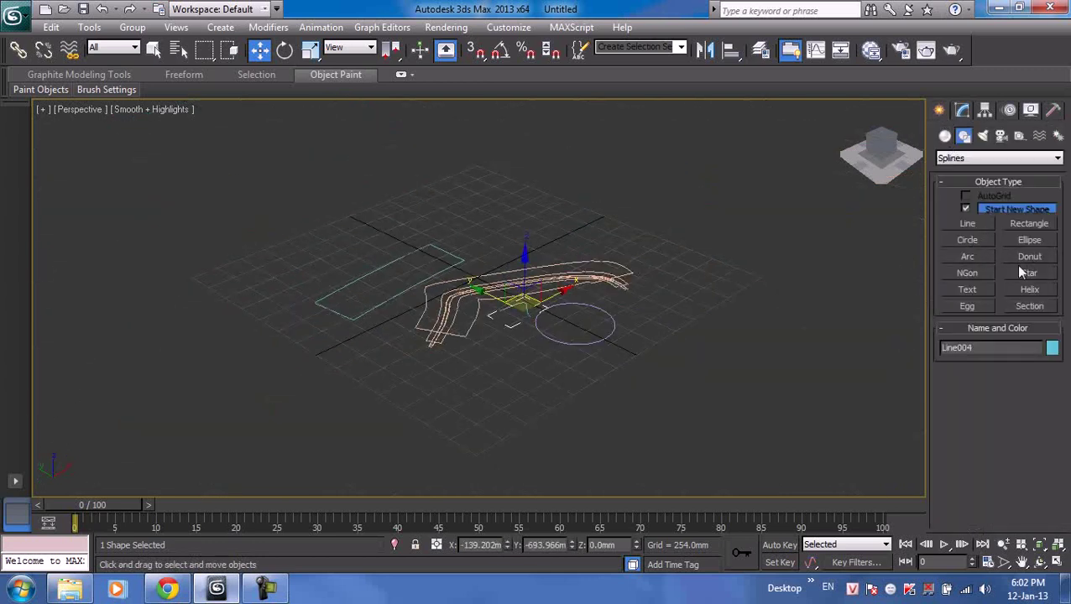
{"action": "left_click", "coordinate": [968, 307]}
{"action": "left_click_drag", "start_coordinate": [689, 375], "coordinate": [796, 331]}
{"action": "right_click", "coordinate": [842, 318]}
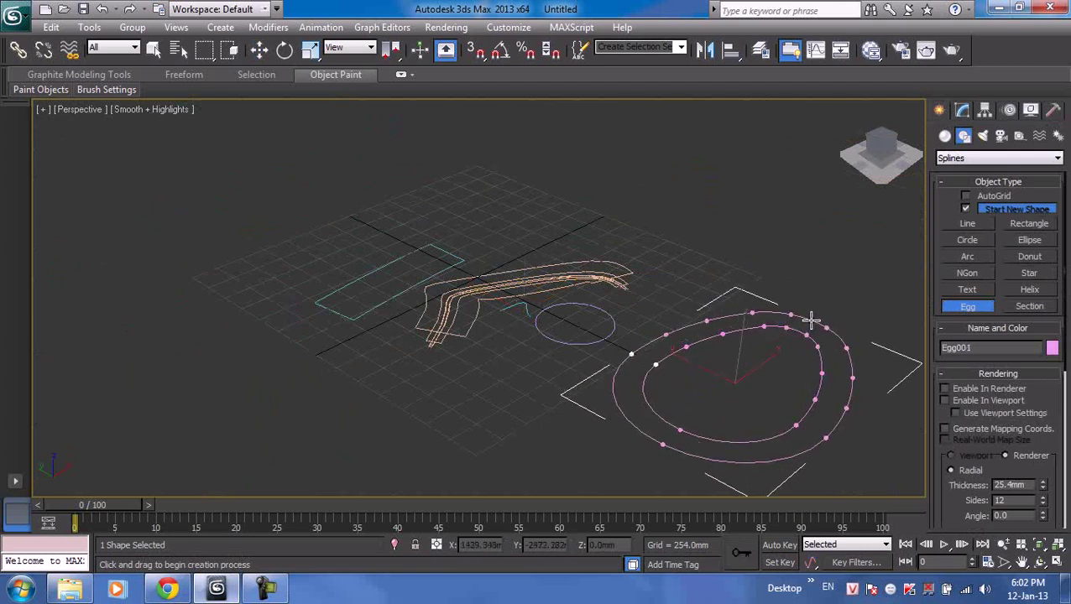
{"action": "left_click", "coordinate": [811, 319]}
{"action": "key", "text": "w"}
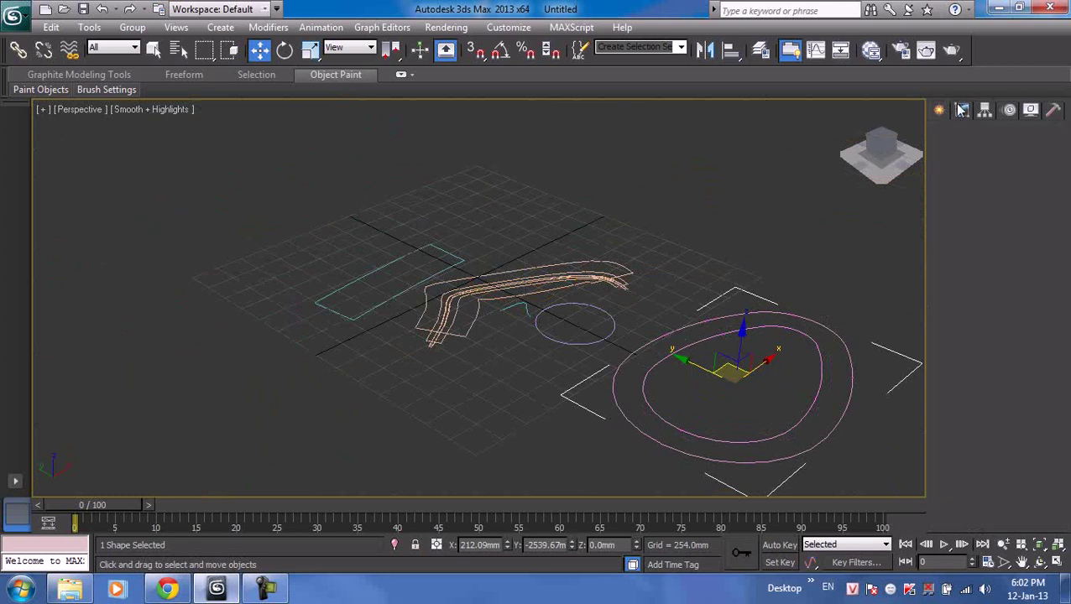
- Extrude the egg 812.8mm into a tall hollow ring, then deselect it
{"action": "left_click", "coordinate": [961, 110]}
{"action": "left_click", "coordinate": [961, 155]}
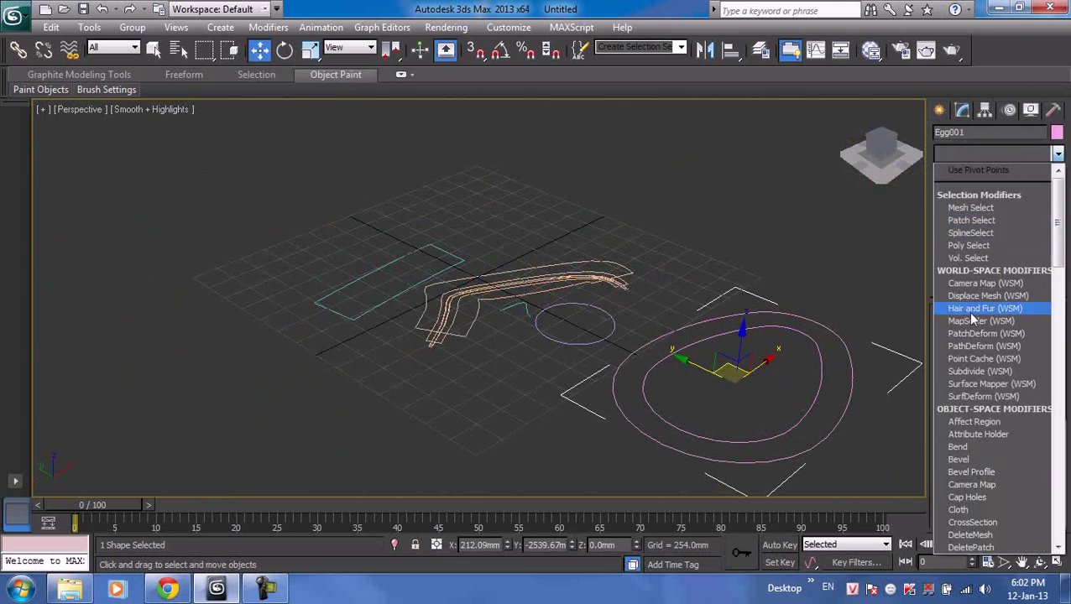
{"action": "key", "text": "e"}
{"action": "left_click", "coordinate": [961, 232]}
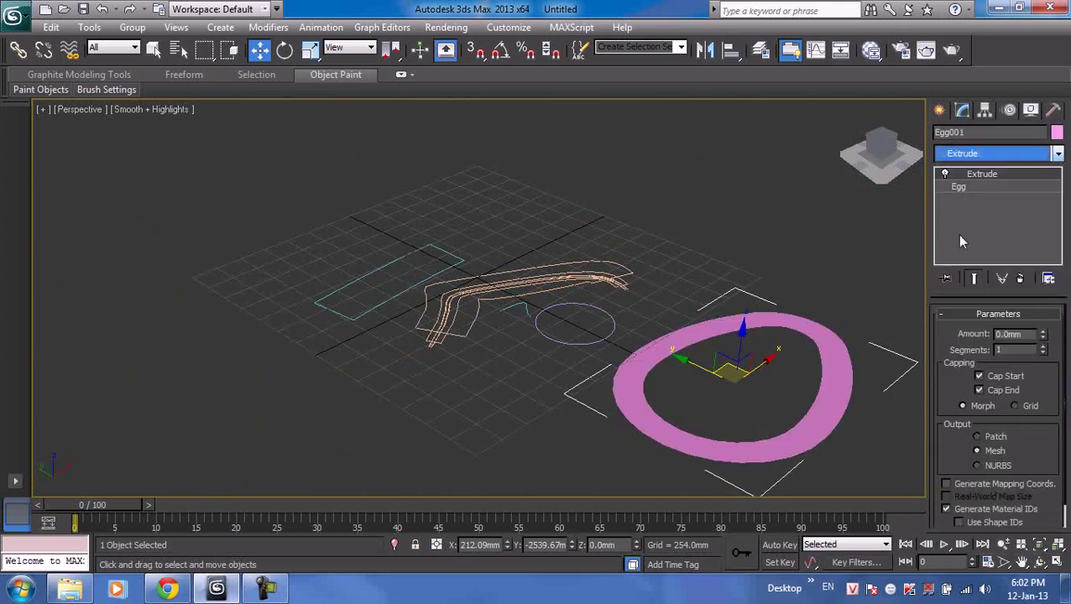
{"action": "left_click_drag", "start_coordinate": [1043, 333], "coordinate": [1039, 280]}
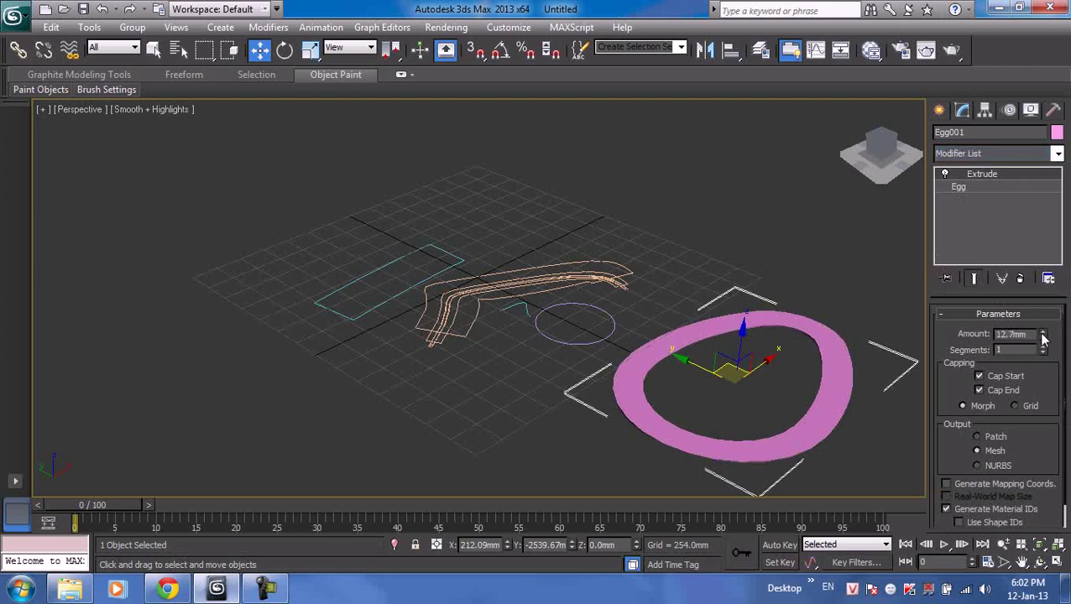
{"action": "left_click", "coordinate": [591, 186]}
{"action": "scroll", "coordinate": [591, 185], "scroll_direction": "down", "scroll_amount": 5}
- Draw a small circle in the lower-left and a long three-point wavy line beside it
{"action": "left_click", "coordinate": [941, 111]}
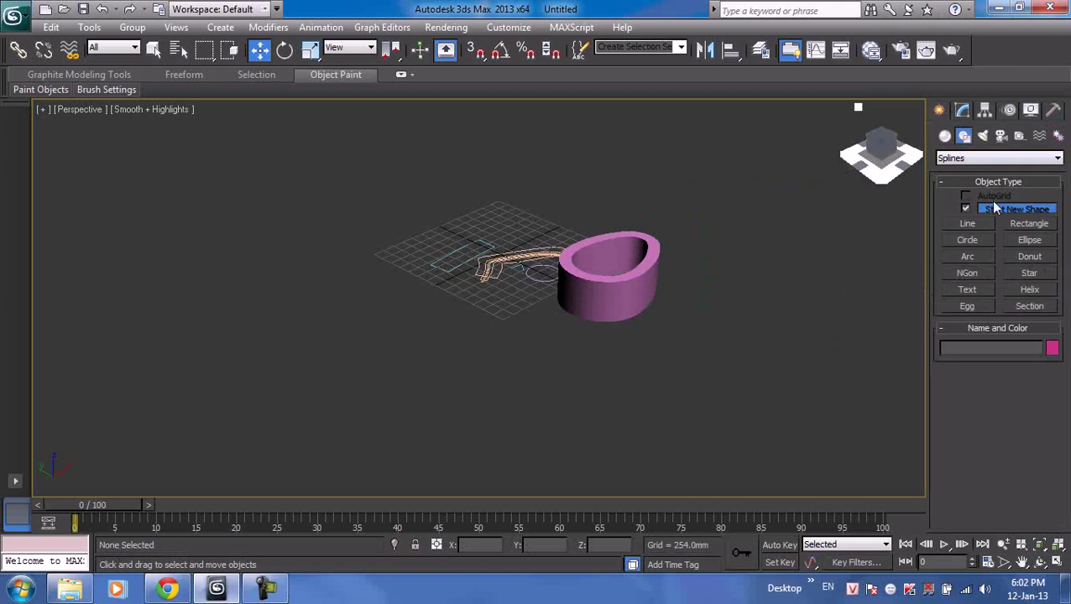
{"action": "left_click", "coordinate": [968, 240]}
{"action": "left_click_drag", "start_coordinate": [187, 402], "coordinate": [233, 404]}
{"action": "left_click", "coordinate": [968, 224]}
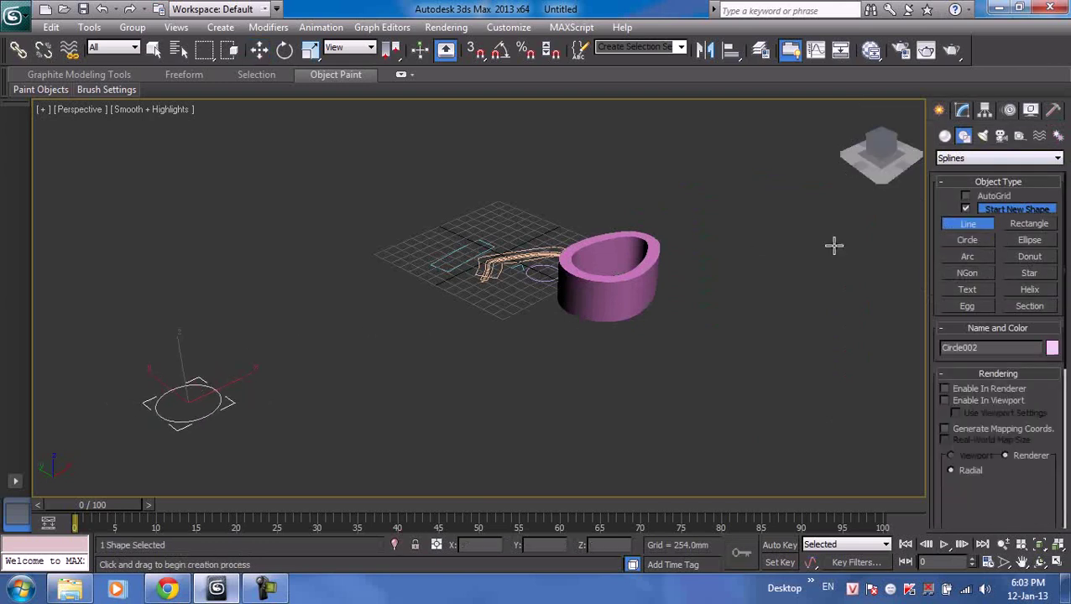
{"action": "left_click", "coordinate": [249, 372]}
{"action": "left_click", "coordinate": [427, 371]}
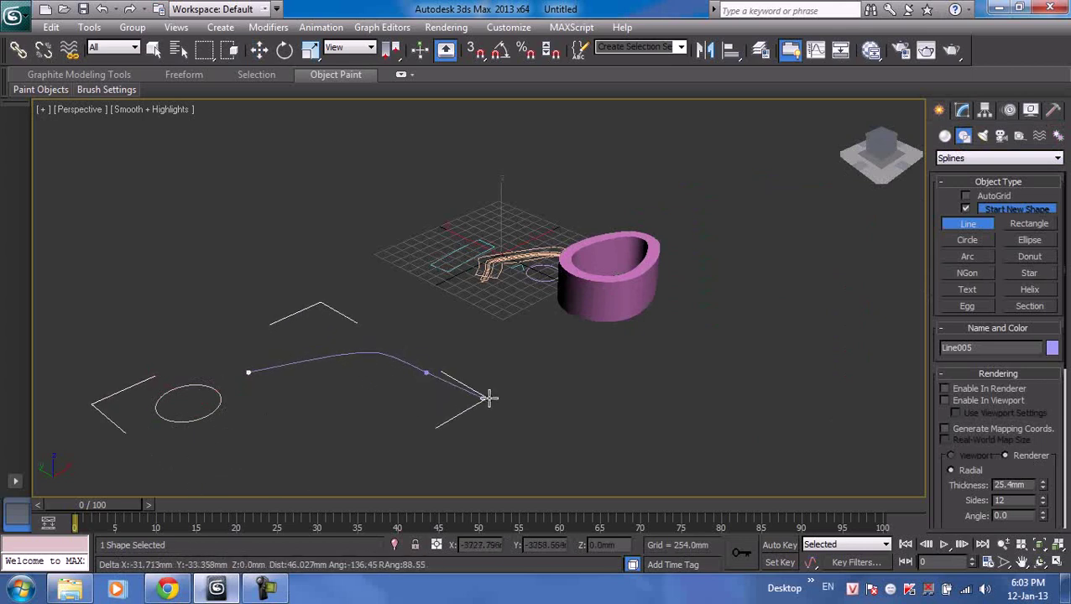
{"action": "left_click", "coordinate": [616, 353]}
{"action": "right_click", "coordinate": [620, 327]}
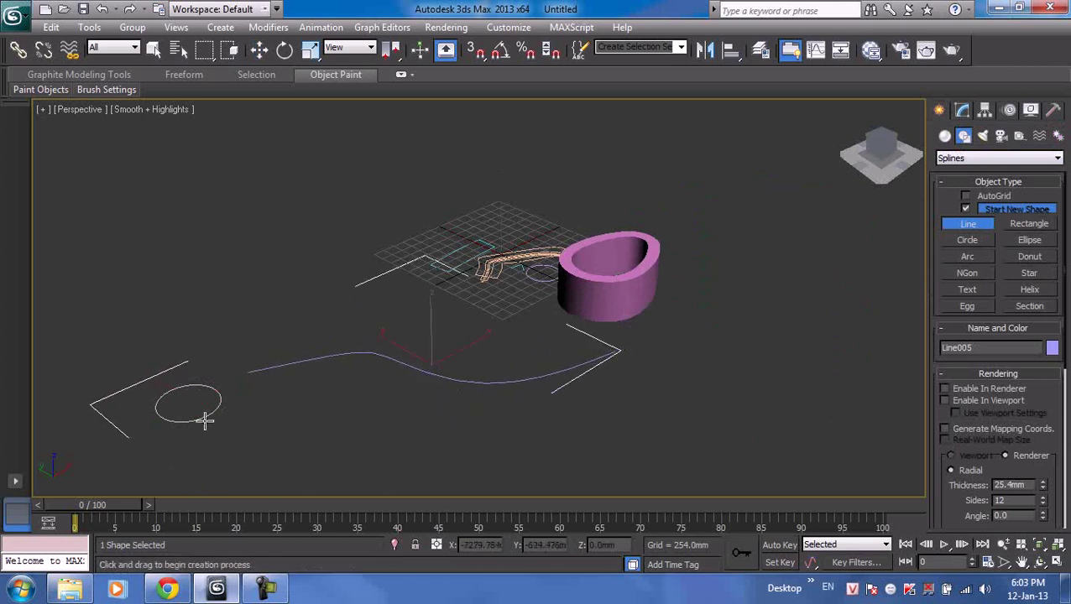
{"action": "key", "text": "w"}
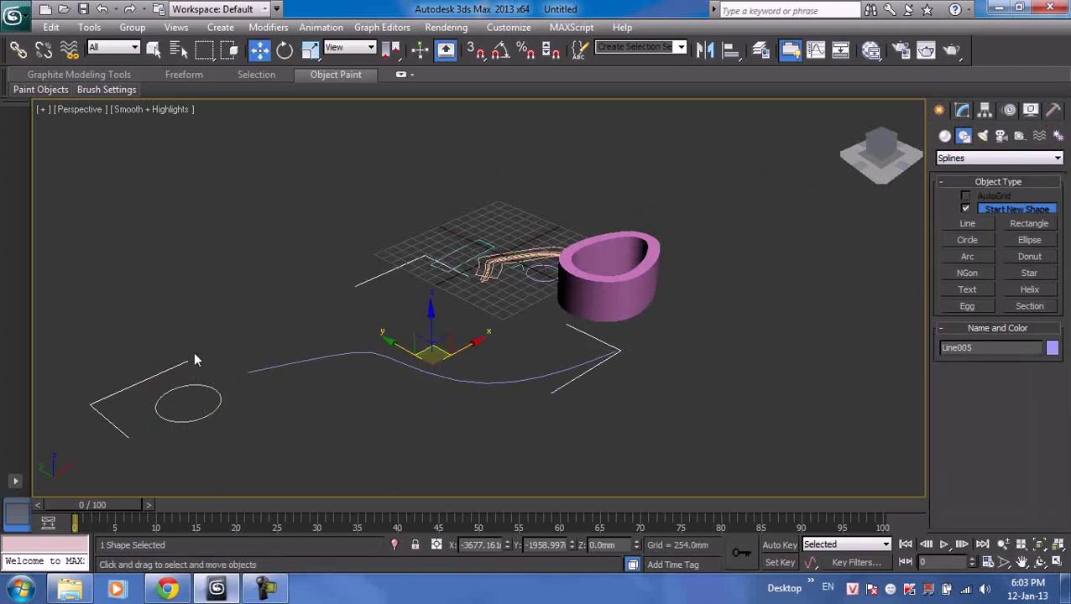
{"action": "key", "text": "Delete"}
- Select the small circle and browse the modifier list without adding a modifier
{"action": "right_click", "coordinate": [206, 255]}
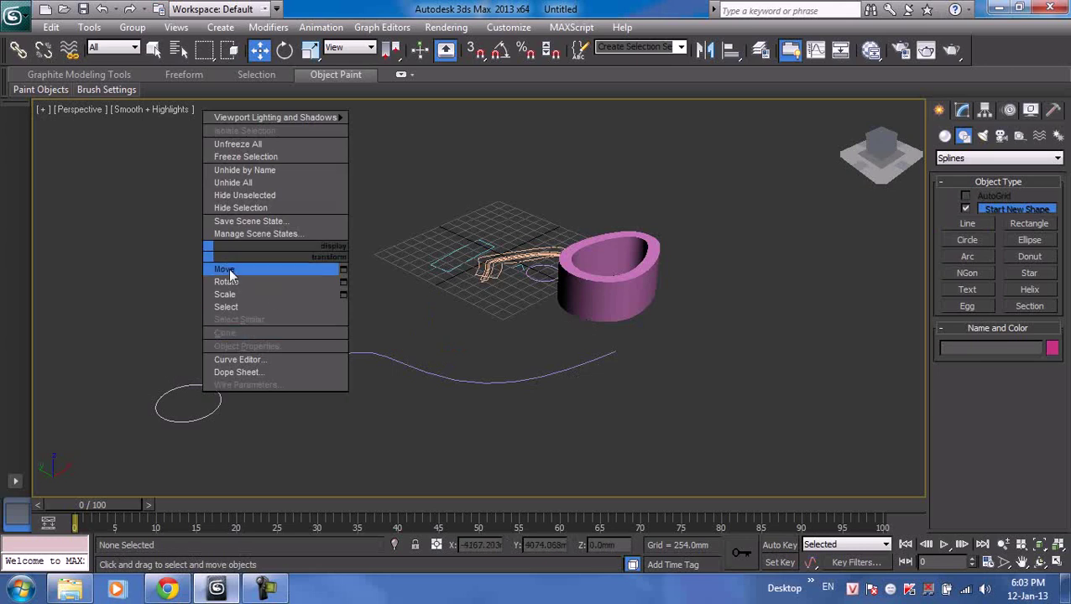
{"action": "left_click", "coordinate": [196, 384]}
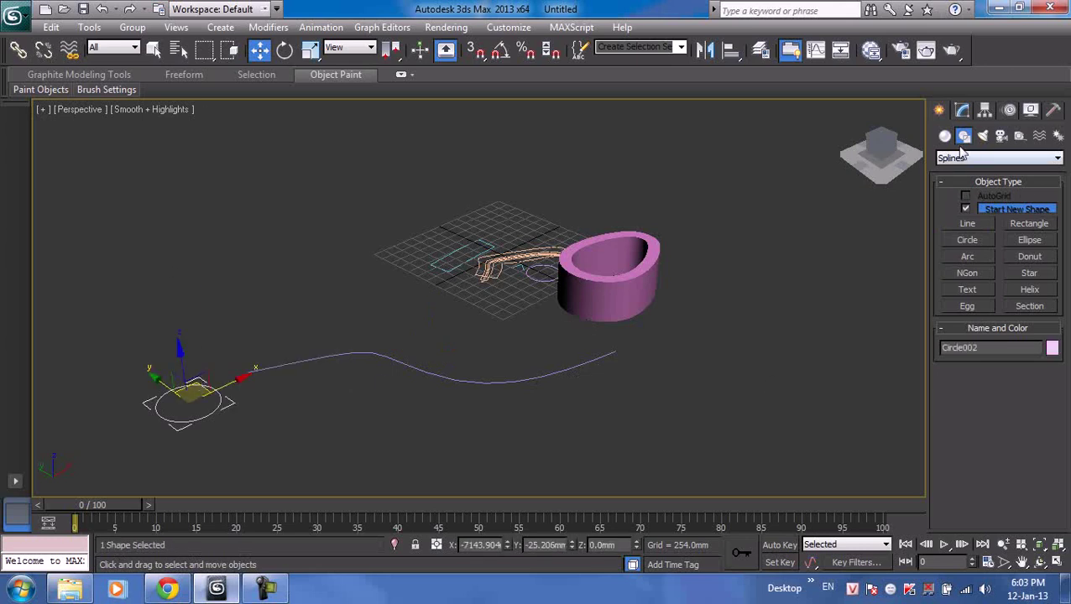
{"action": "left_click", "coordinate": [962, 114]}
{"action": "left_click", "coordinate": [981, 155]}
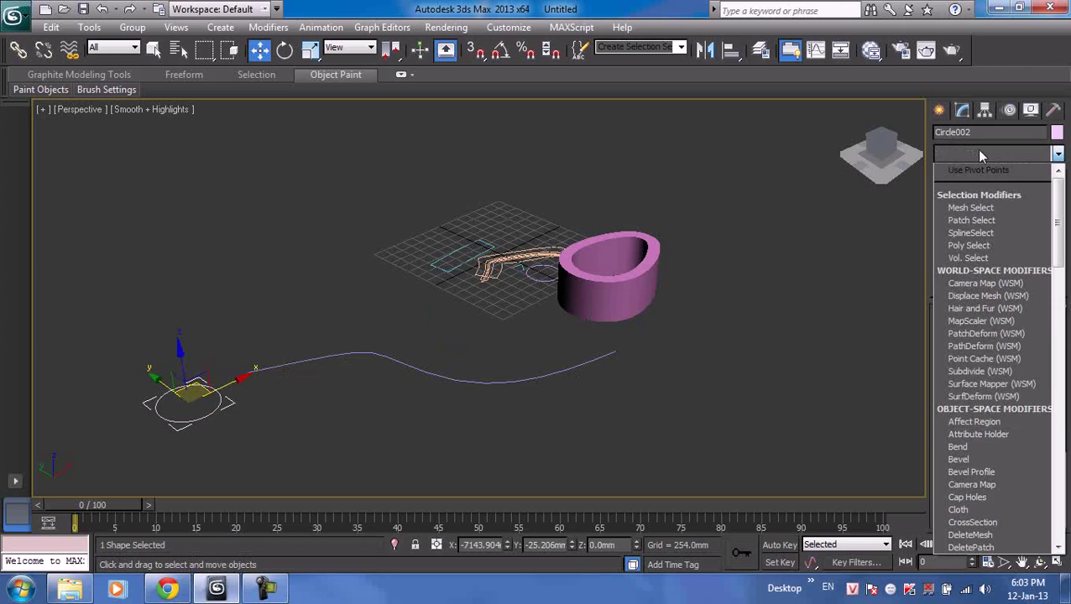
{"action": "scroll", "coordinate": [1002, 327], "scroll_direction": "down", "scroll_amount": 3}
{"action": "scroll", "coordinate": [1008, 334], "scroll_direction": "down", "scroll_amount": 2}
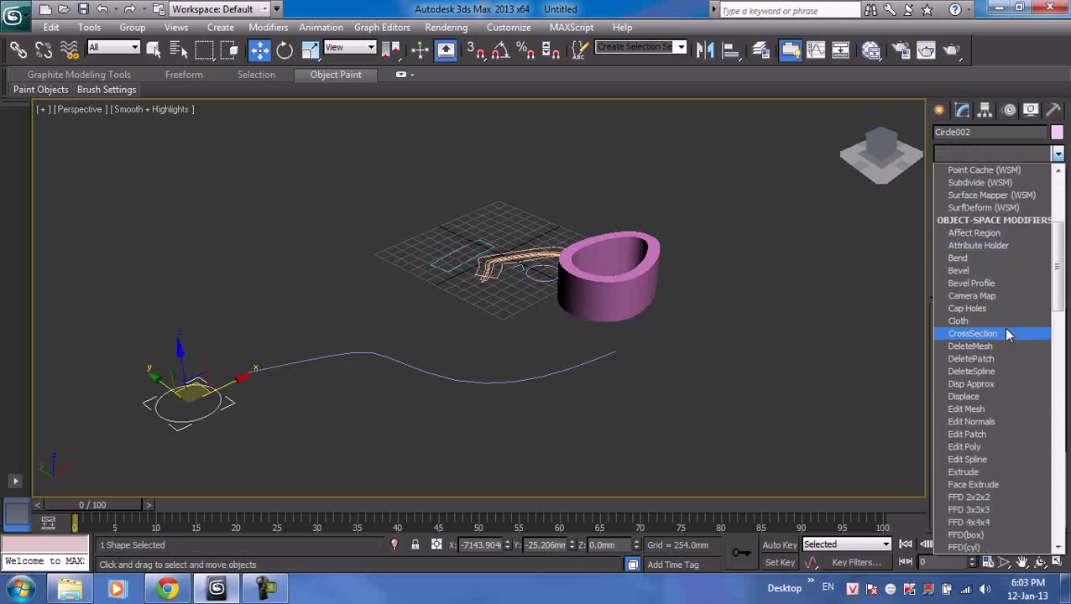
{"action": "scroll", "coordinate": [1008, 334], "scroll_direction": "down", "scroll_amount": 1}
{"action": "key", "text": "l"}
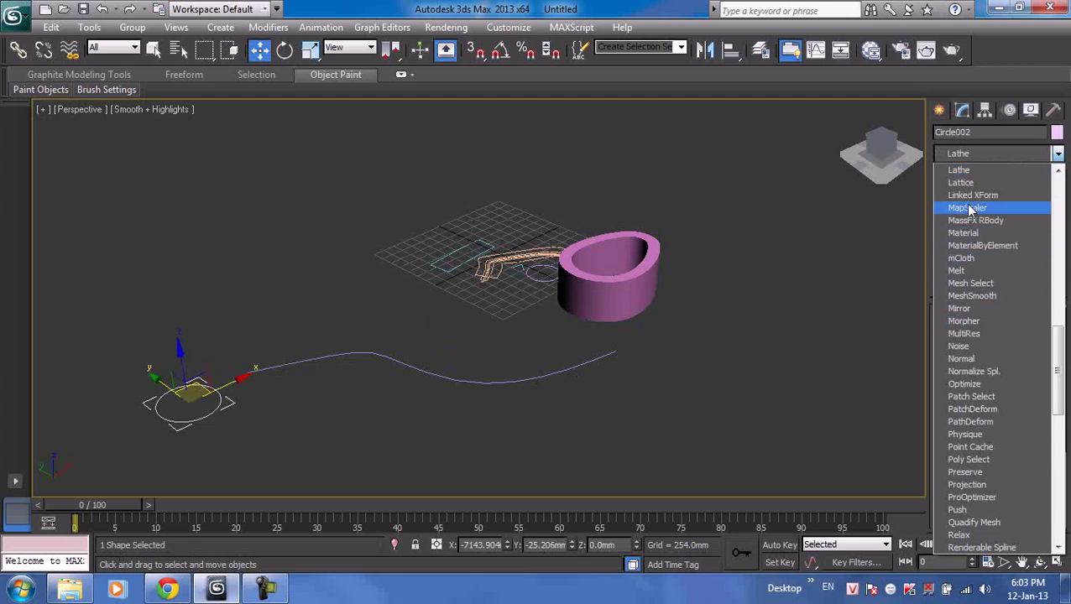
{"action": "left_click", "coordinate": [942, 126]}
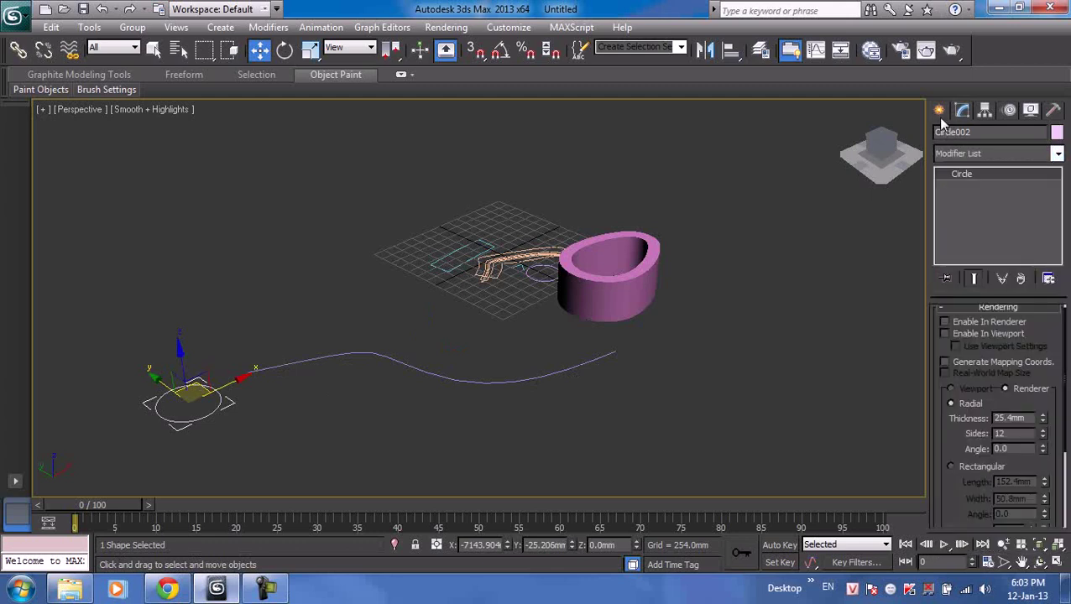
- Start a Loft from Geometry > Compound Objects with the circle selected
{"action": "left_click", "coordinate": [939, 112]}
{"action": "left_click", "coordinate": [945, 135]}
{"action": "left_click", "coordinate": [974, 157]}
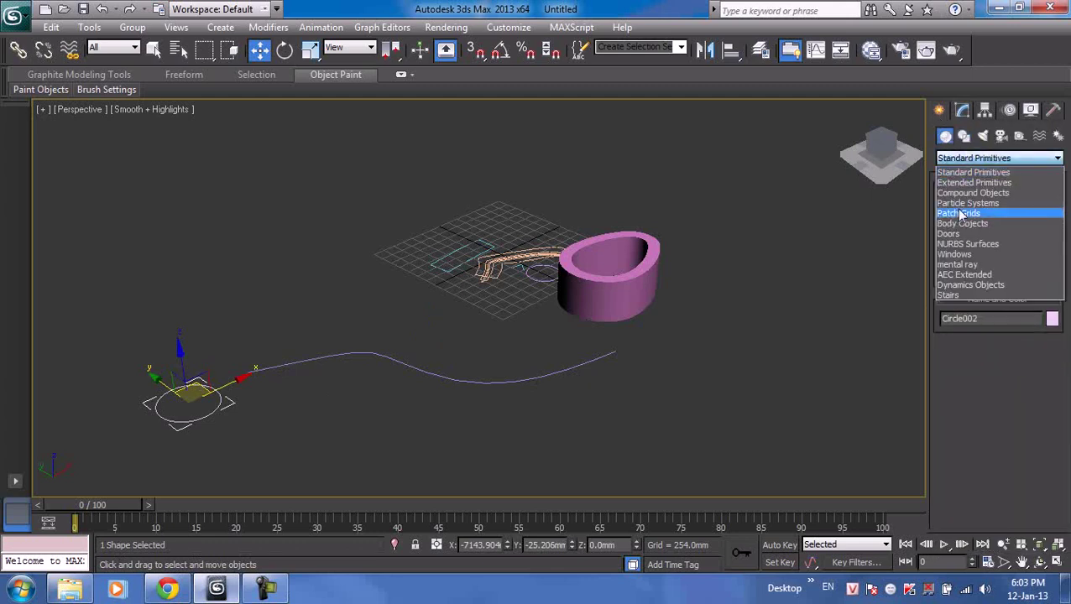
{"action": "left_click", "coordinate": [965, 193]}
{"action": "left_click", "coordinate": [967, 277]}
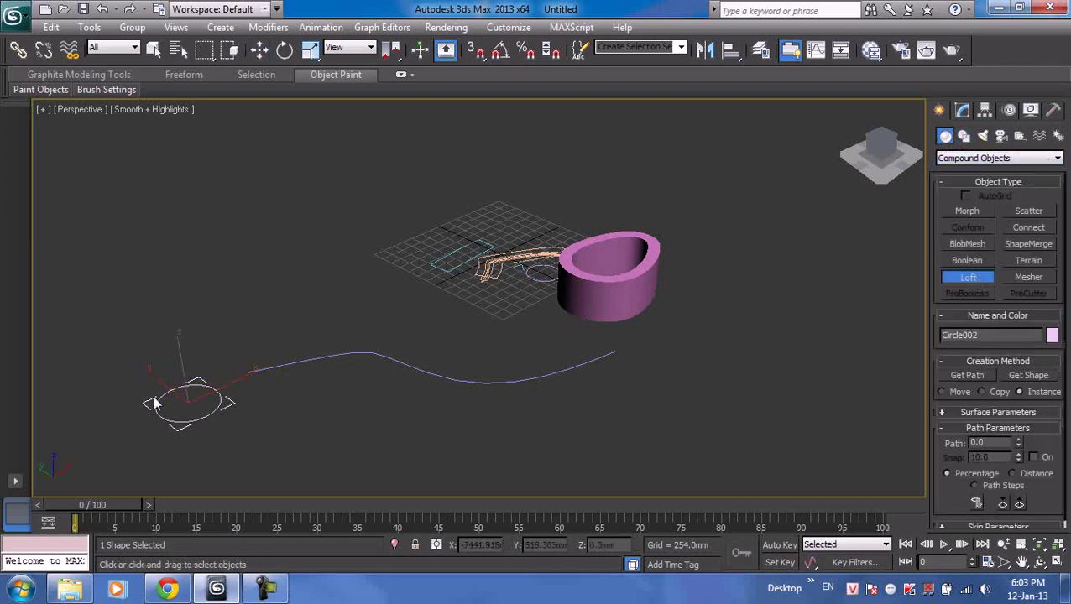
- Loft the circle along the curved line as a green tube, inspect it, then undo it
{"action": "left_click", "coordinate": [967, 375]}
{"action": "left_click", "coordinate": [492, 382]}
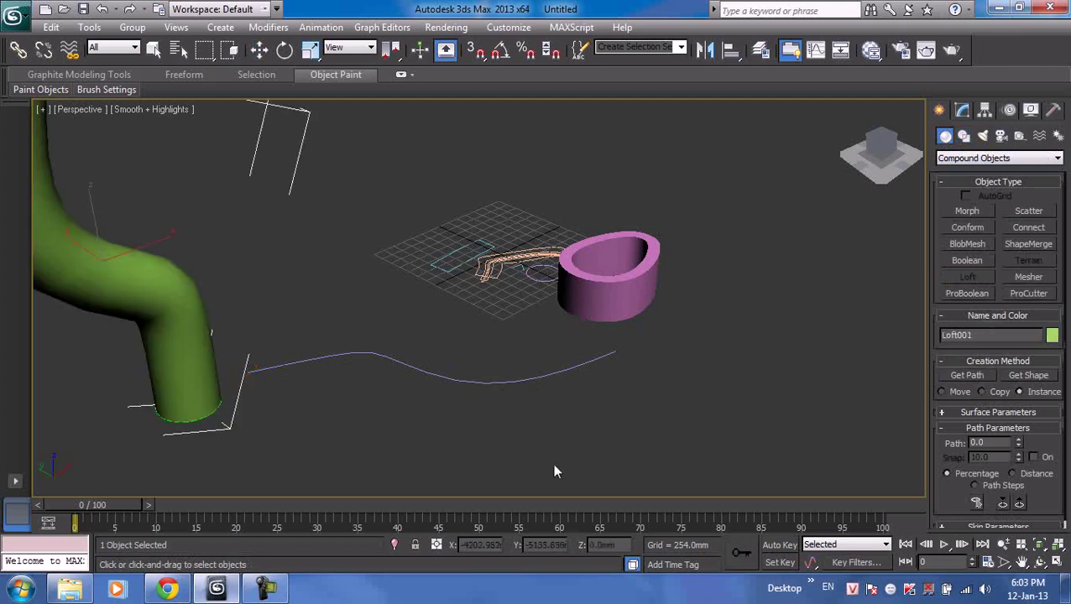
{"action": "scroll", "coordinate": [494, 398], "scroll_direction": "down", "scroll_amount": 3}
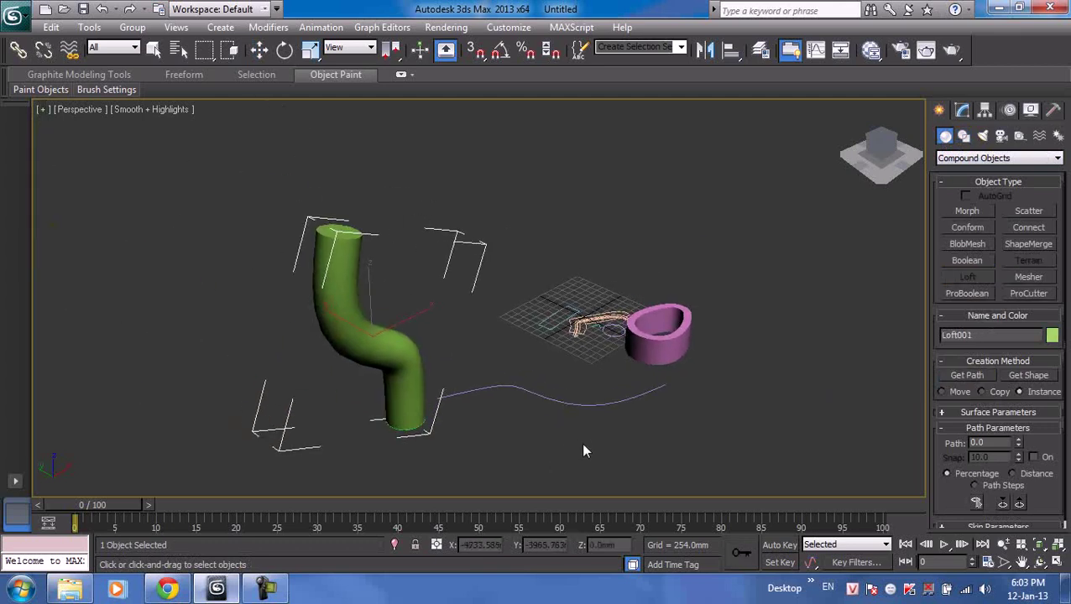
{"action": "middle_click_drag", "start_coordinate": [581, 445], "coordinate": [547, 424]}
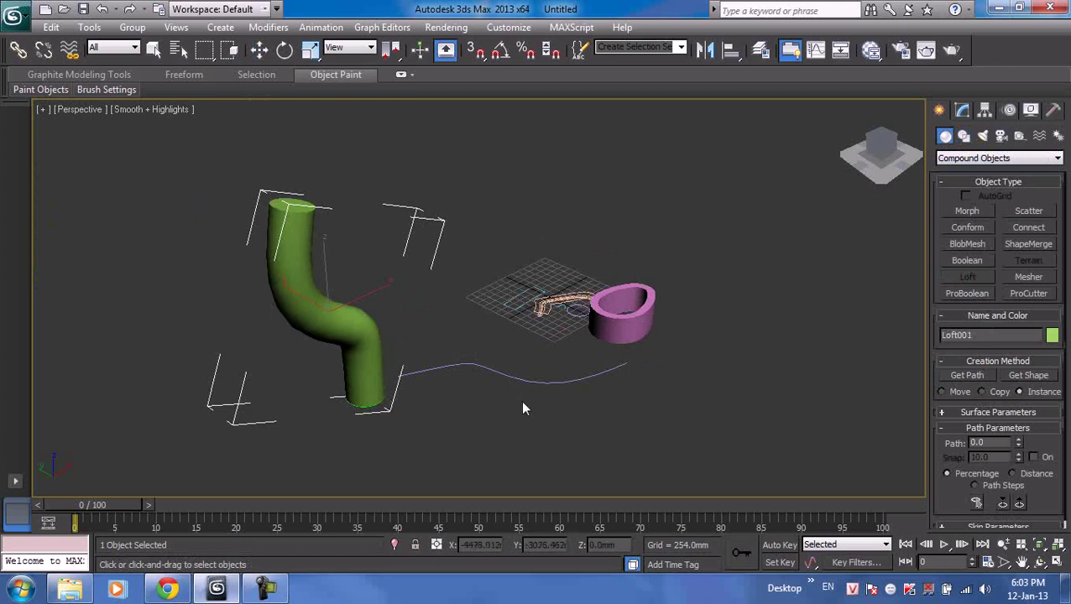
{"action": "key", "text": "ctrl+z"}
- Reselect the wavy line, abandoning a stray Boolean and undoing an accidental deletion
{"action": "left_click", "coordinate": [522, 382]}
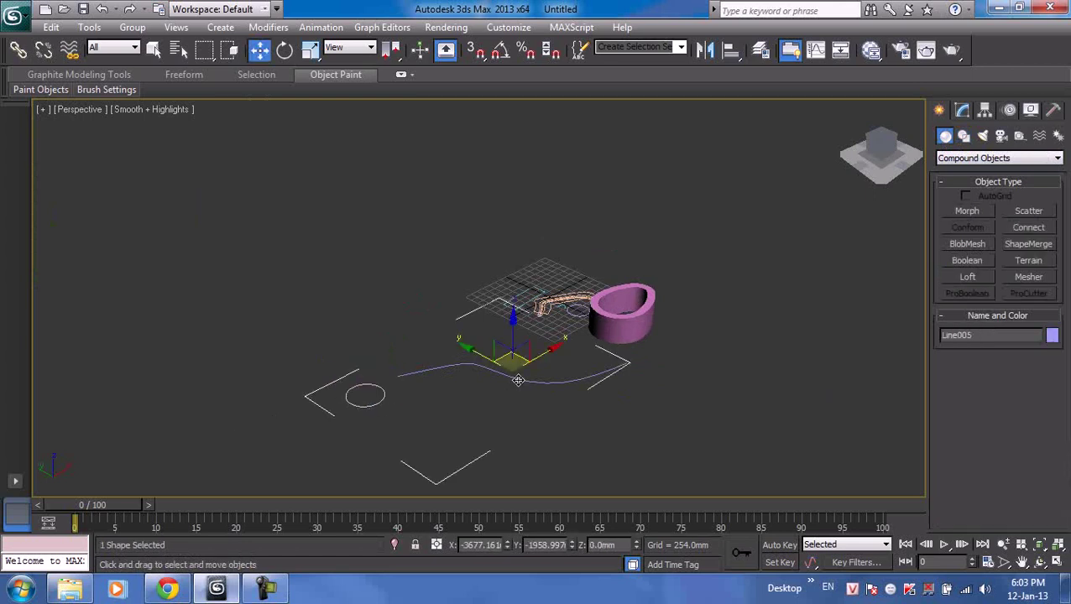
{"action": "left_click", "coordinate": [966, 261]}
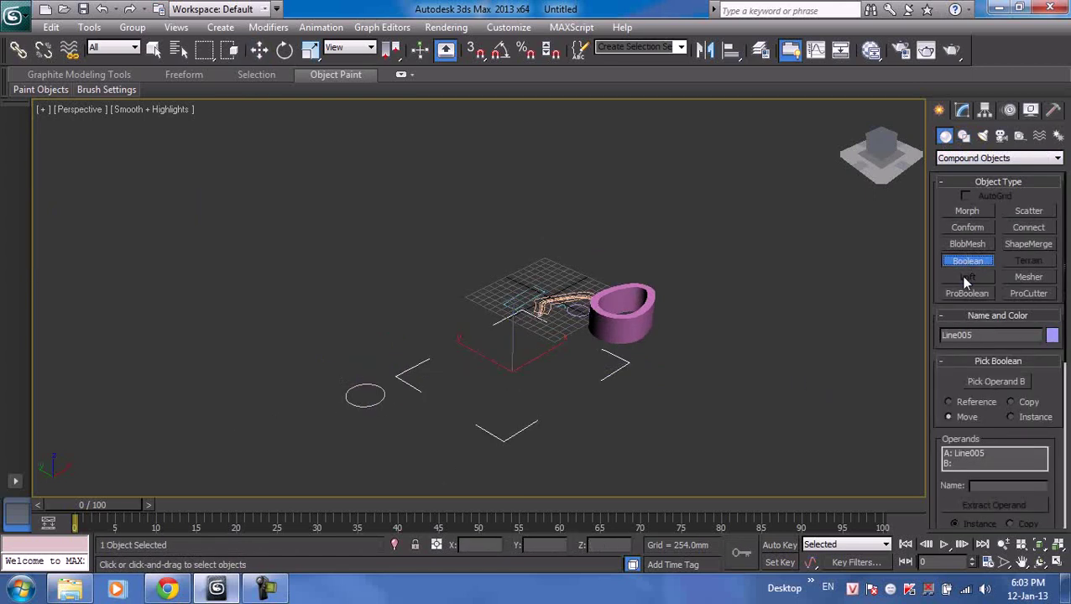
{"action": "key", "text": "w"}
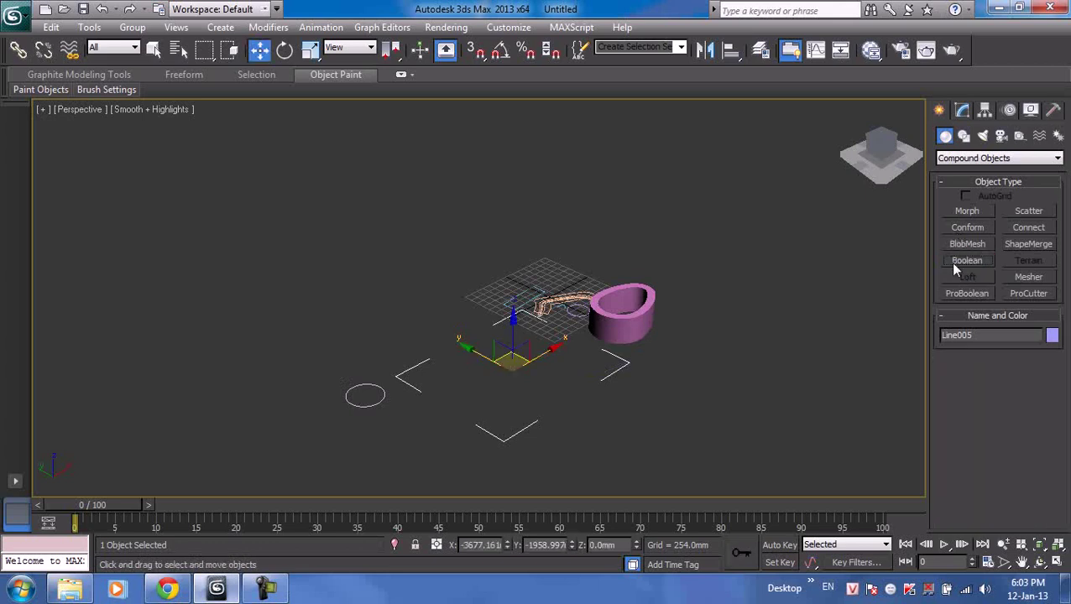
{"action": "left_click", "coordinate": [435, 206]}
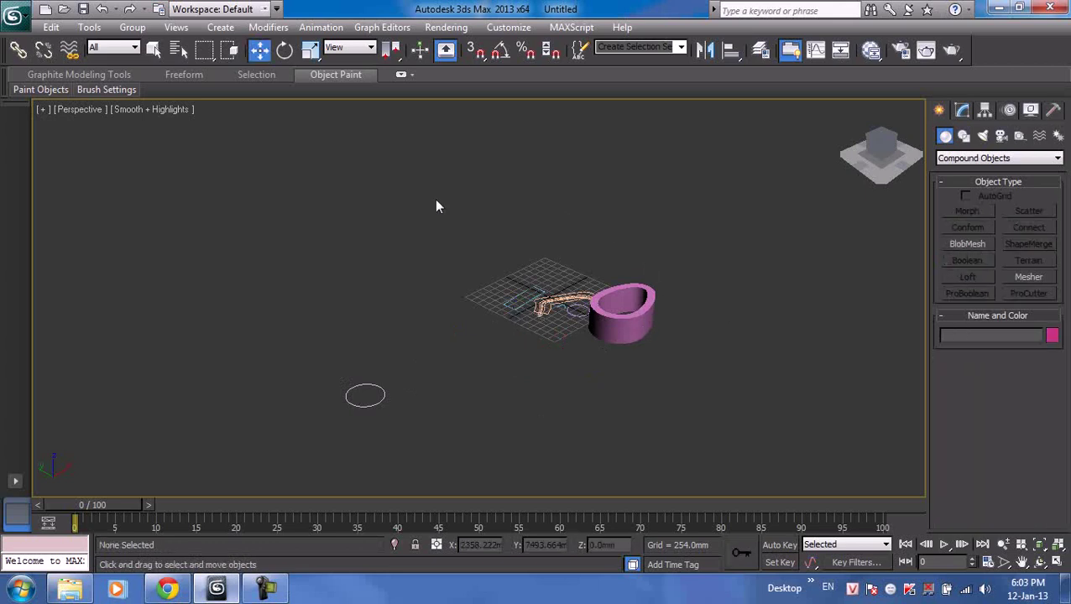
{"action": "key", "text": "ctrl+z"}
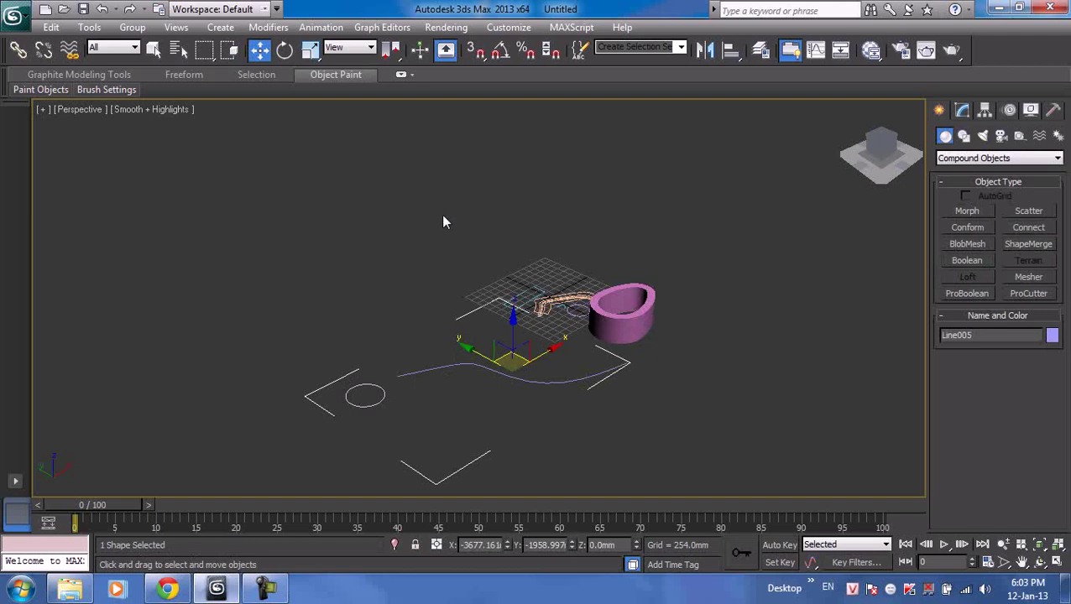
{"action": "key", "text": "Delete"}
{"action": "key", "text": "ctrl+z"}
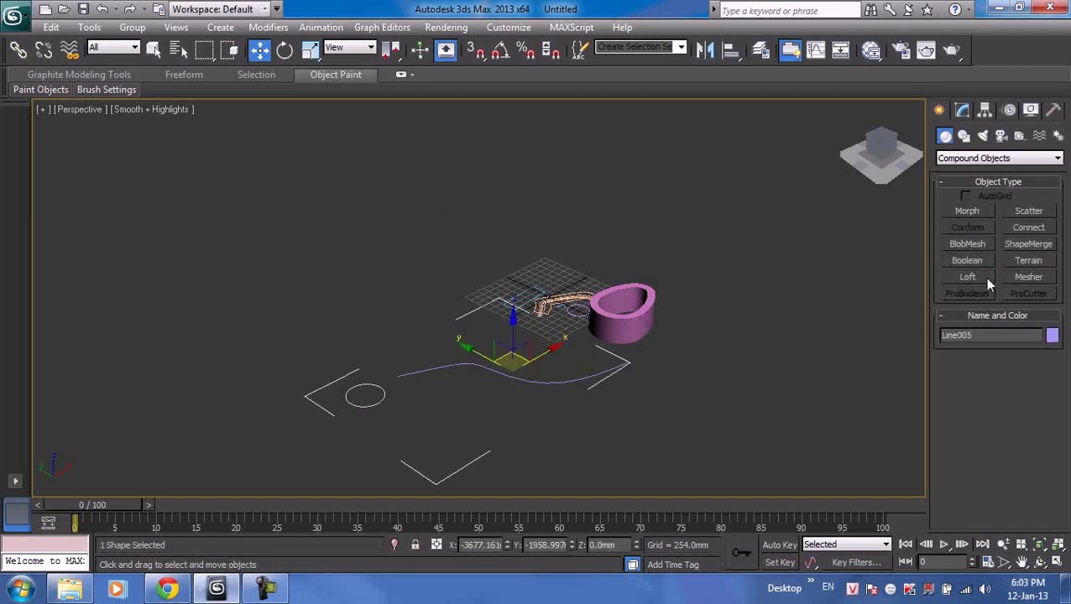
- Loft the line with the circle as its cross-section, producing a magenta tube
{"action": "left_click", "coordinate": [987, 280]}
{"action": "scroll", "coordinate": [950, 470], "scroll_direction": "down", "scroll_amount": 1}
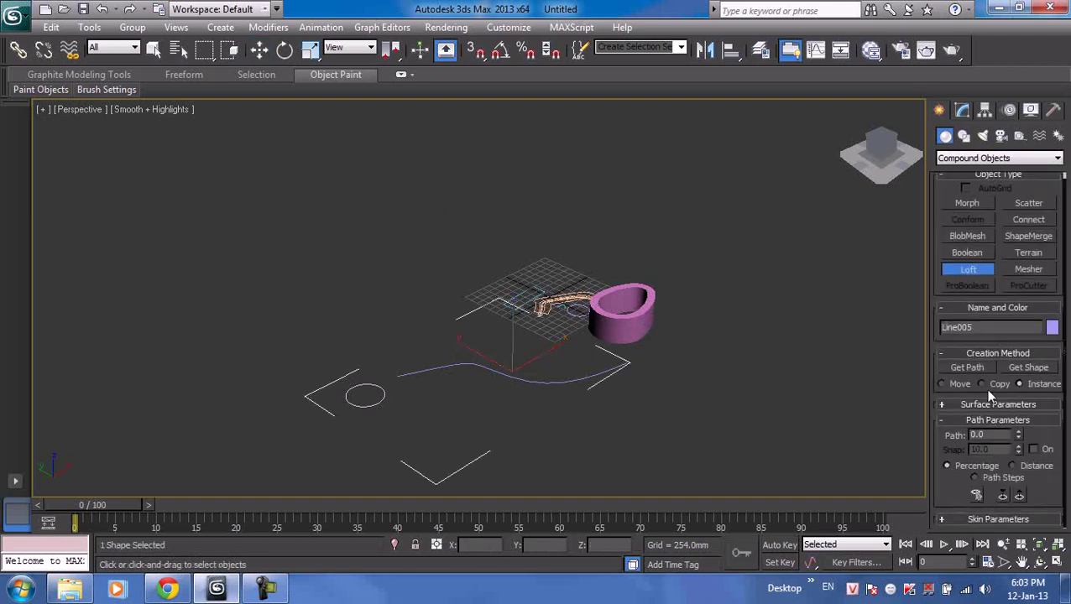
{"action": "left_click", "coordinate": [1017, 369]}
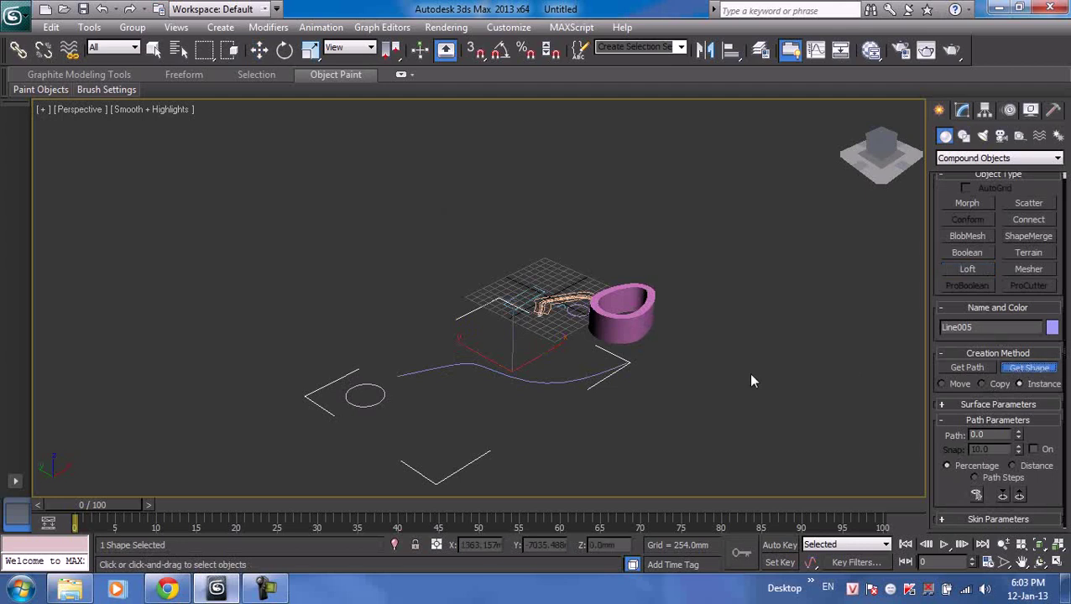
{"action": "left_click", "coordinate": [383, 396]}
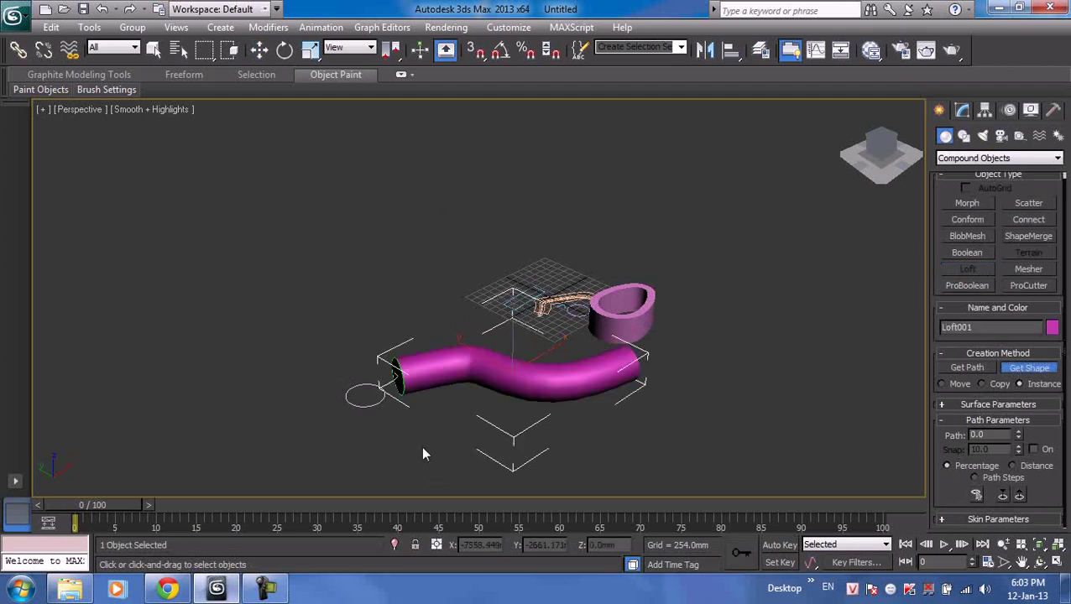
{"action": "key", "text": "Escape"}
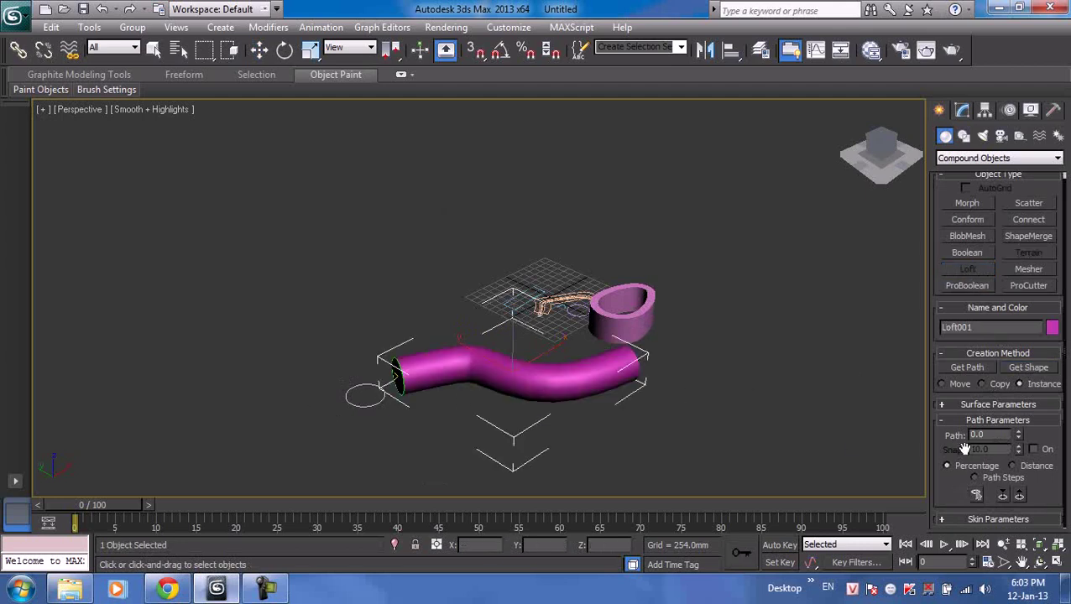
- Review the loft's Skin and Surface Parameters, then request a new scene with Ctrl+N
{"action": "left_click", "coordinate": [941, 519]}
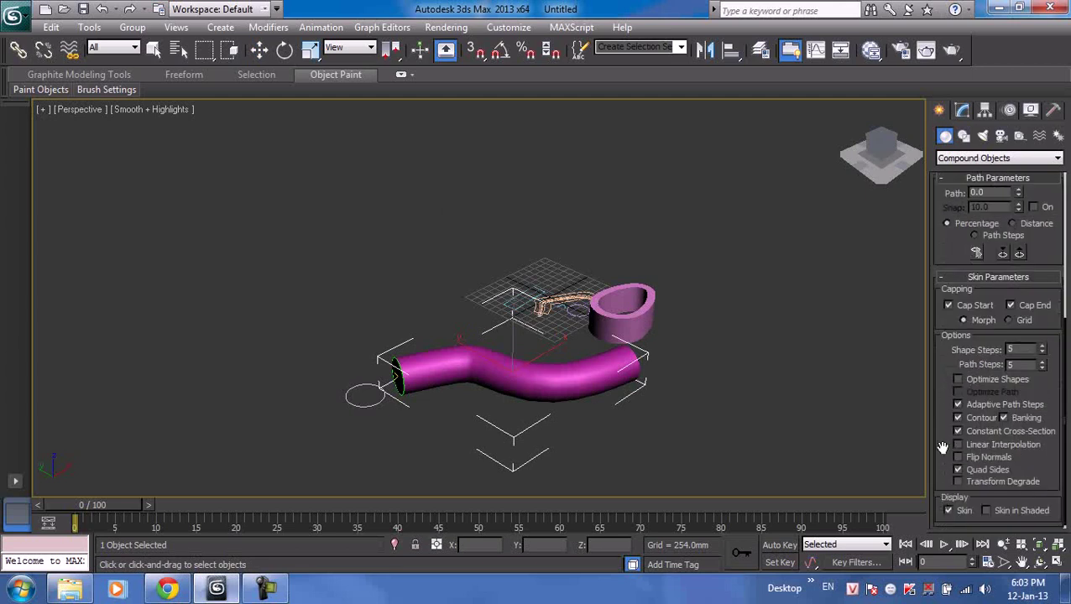
{"action": "scroll", "coordinate": [955, 397], "scroll_direction": "up", "scroll_amount": 1}
{"action": "scroll", "coordinate": [965, 402], "scroll_direction": "up", "scroll_amount": 2}
{"action": "scroll", "coordinate": [978, 409], "scroll_direction": "up", "scroll_amount": 1}
{"action": "scroll", "coordinate": [996, 420], "scroll_direction": "up", "scroll_amount": 1}
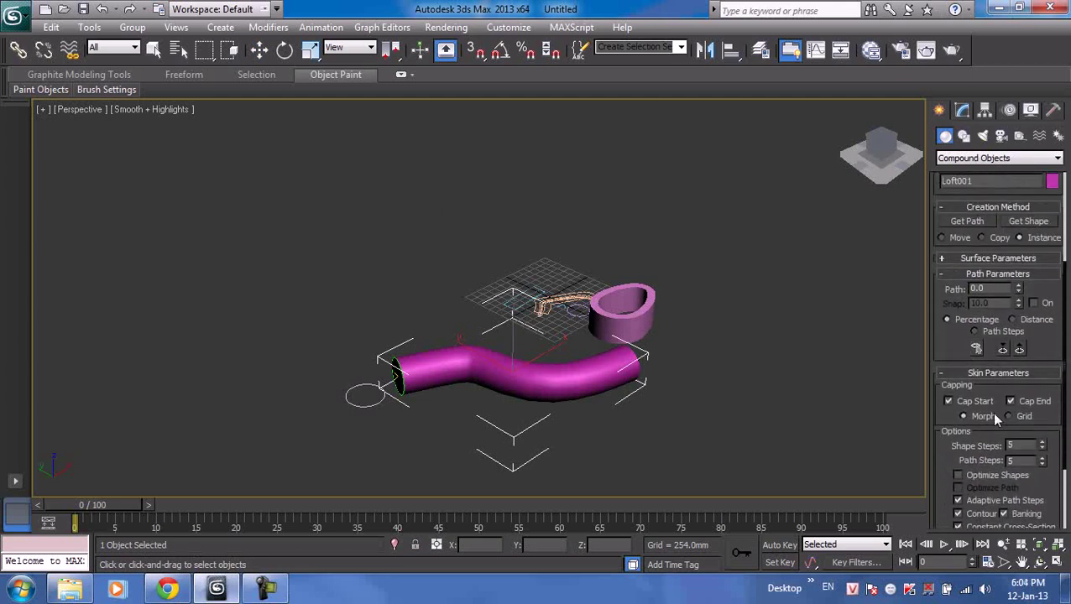
{"action": "left_click", "coordinate": [974, 259]}
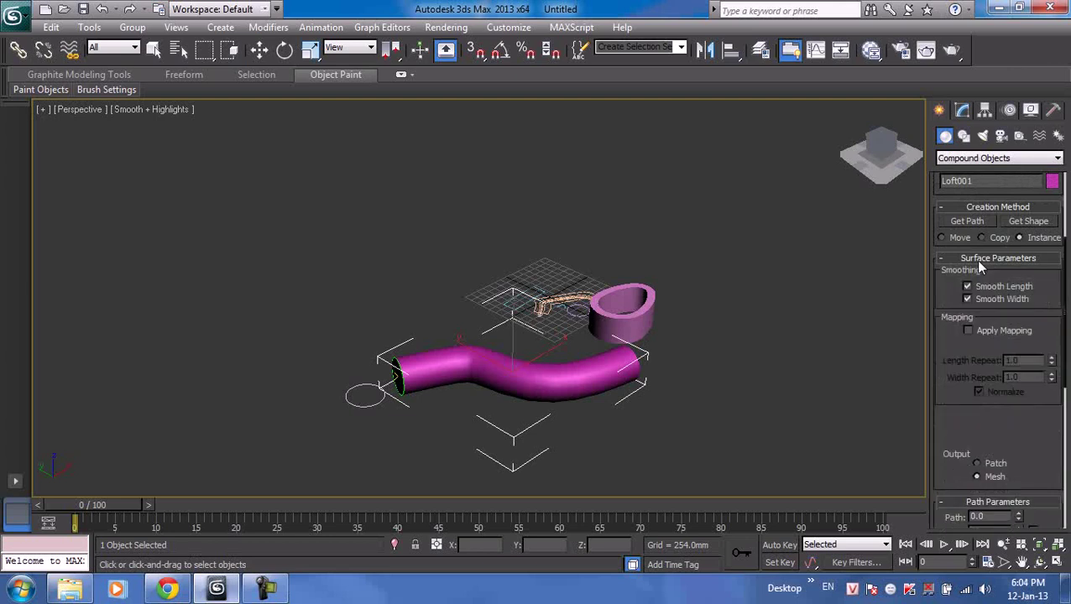
{"action": "left_click", "coordinate": [964, 136]}
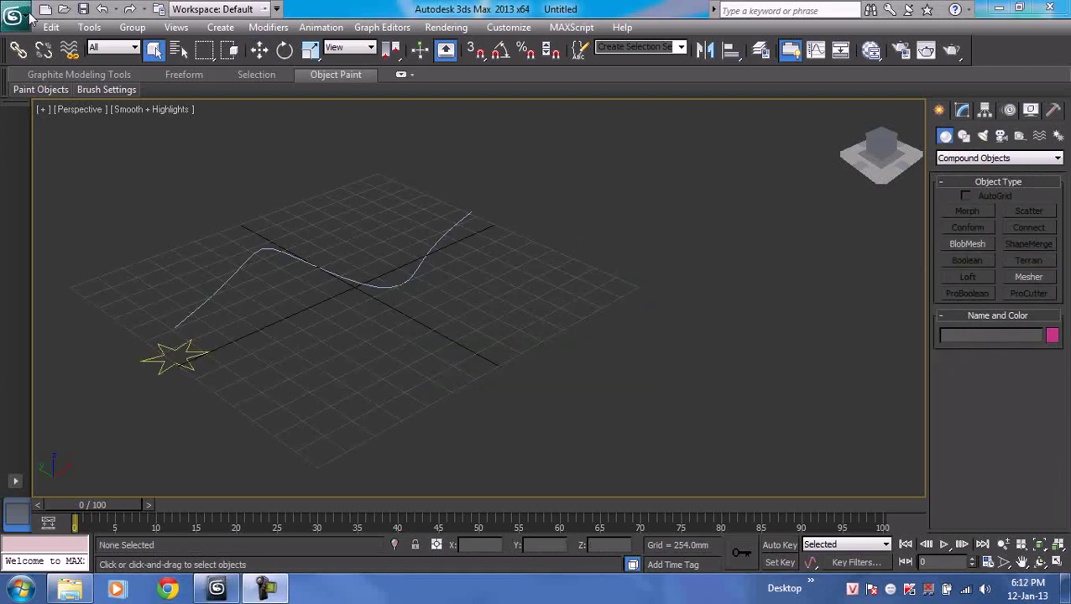
{"action": "key", "text": "ctrl+n"}
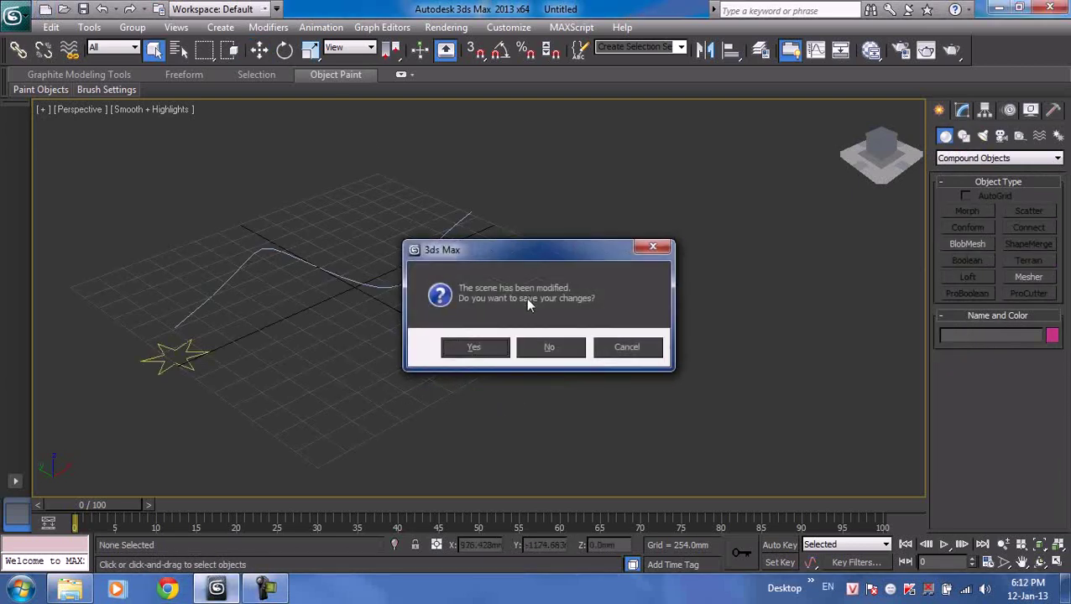
- Discard the old scene unsaved and start a fresh empty scene
{"action": "left_click", "coordinate": [549, 347]}
{"action": "left_click", "coordinate": [480, 339]}
{"action": "middle_click_drag", "start_coordinate": [574, 322], "coordinate": [638, 332]}
- Draw a star spline, Star001, and a gently curving line, Line001, on the grid
{"action": "left_click", "coordinate": [963, 135]}
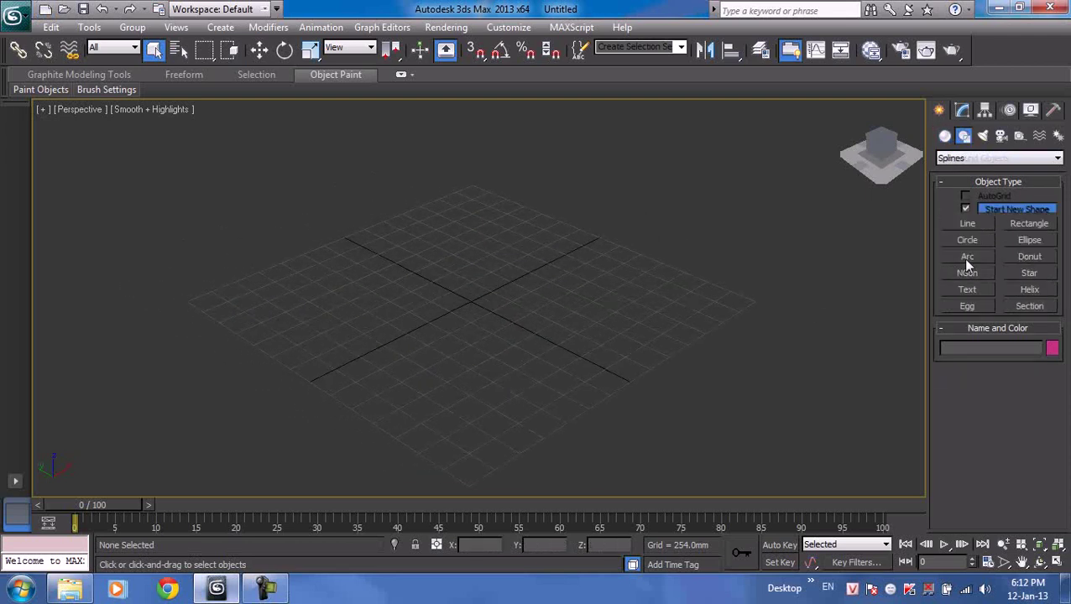
{"action": "left_click", "coordinate": [1029, 273]}
{"action": "left_click_drag", "start_coordinate": [257, 379], "coordinate": [279, 359]}
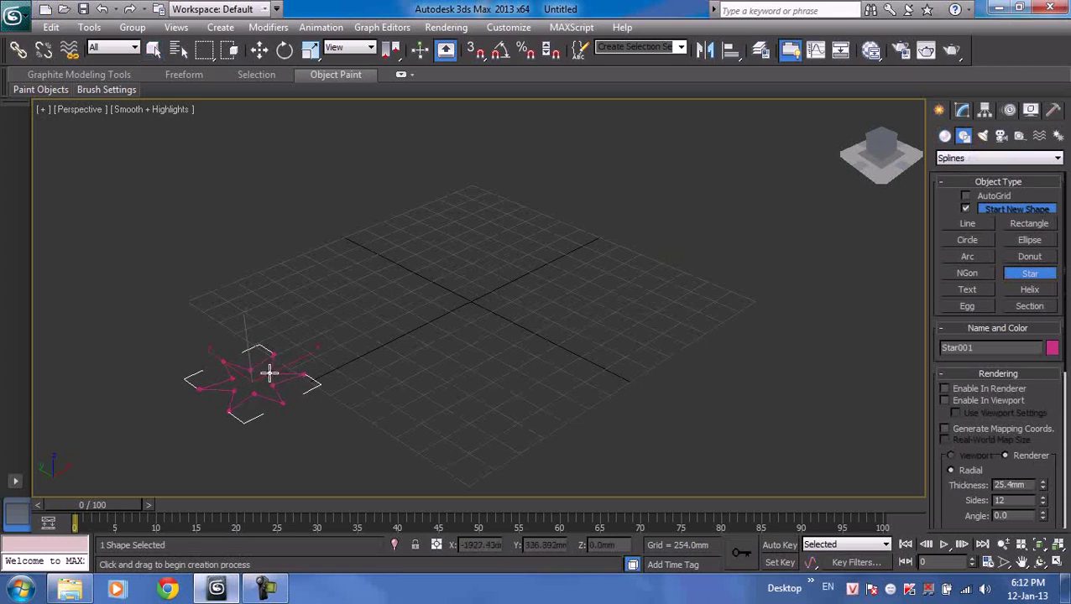
{"action": "left_click", "coordinate": [277, 370]}
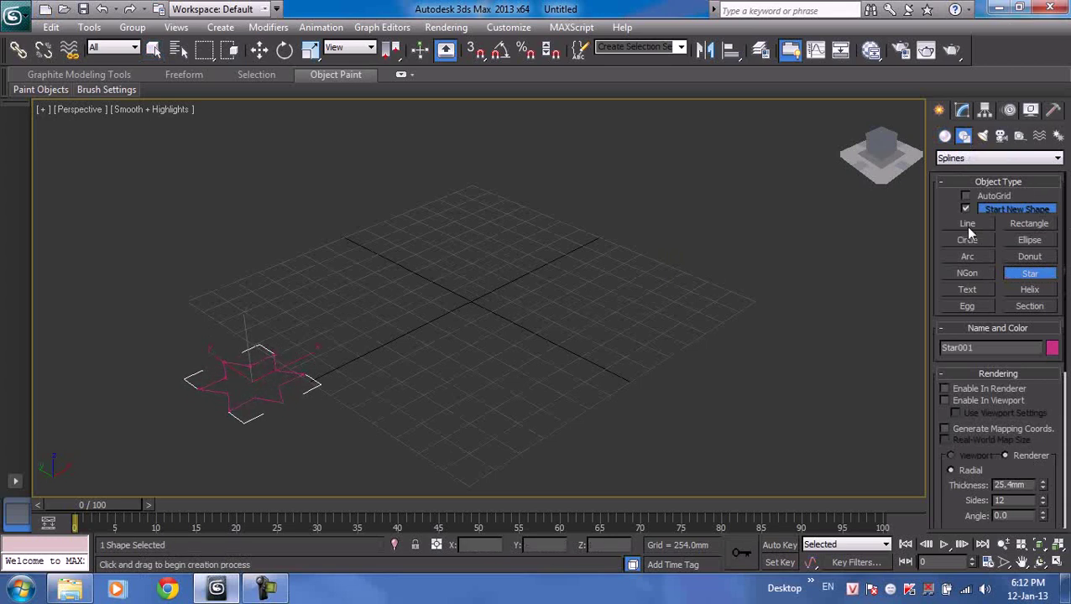
{"action": "left_click", "coordinate": [967, 225]}
{"action": "left_click", "coordinate": [381, 328]}
{"action": "left_click", "coordinate": [545, 290]}
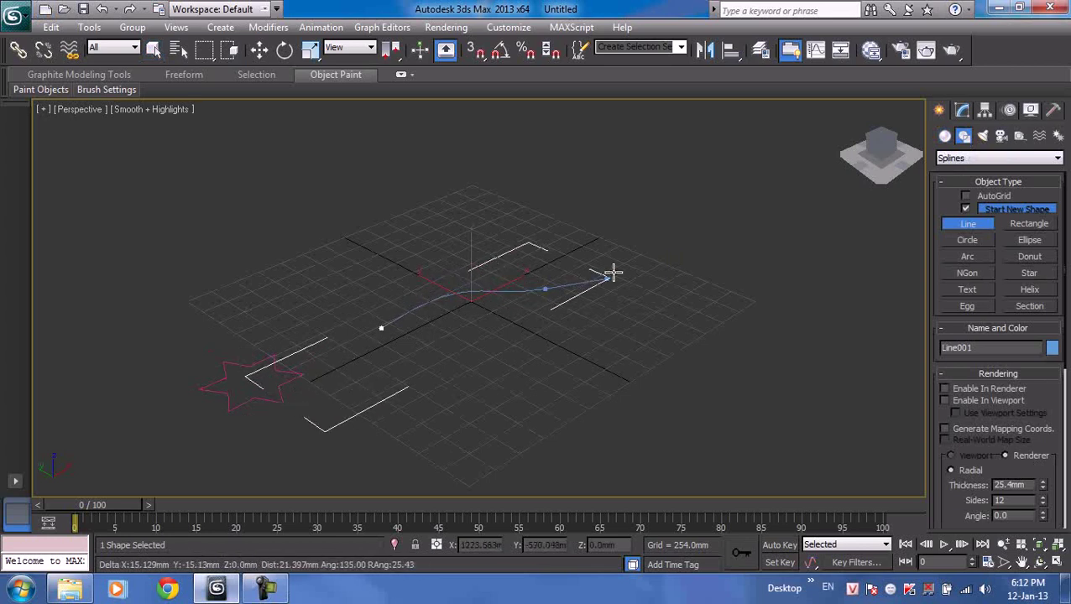
{"action": "right_click", "coordinate": [642, 232]}
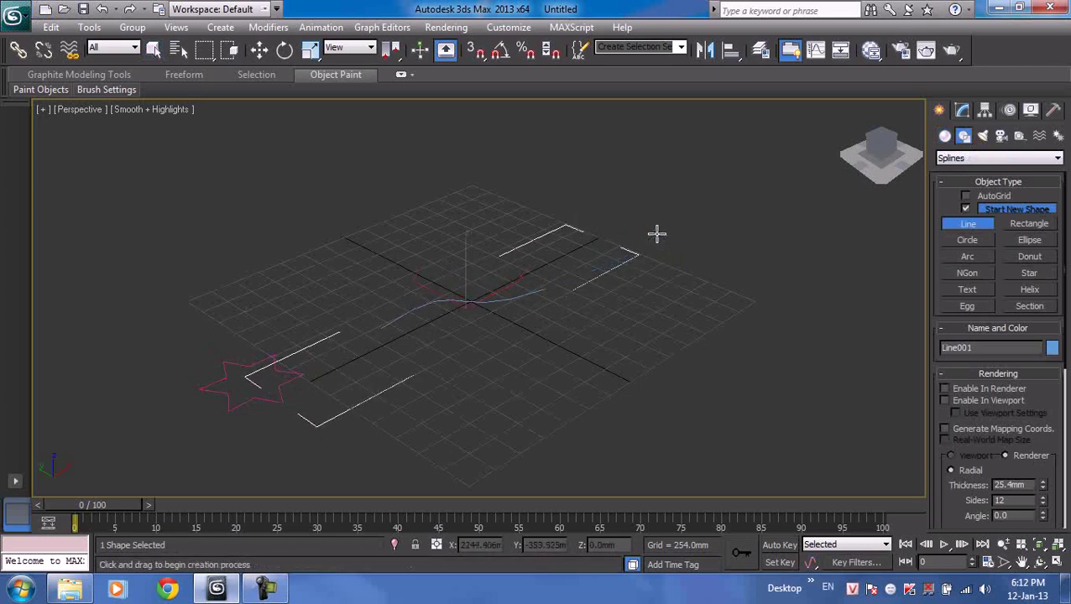
- Try lofting from the star using the curved line as path, then undo it
{"action": "right_click", "coordinate": [262, 353]}
{"action": "left_click", "coordinate": [241, 362]}
{"action": "left_click", "coordinate": [415, 304]}
{"action": "left_click", "coordinate": [257, 365]}
{"action": "left_click", "coordinate": [257, 363]}
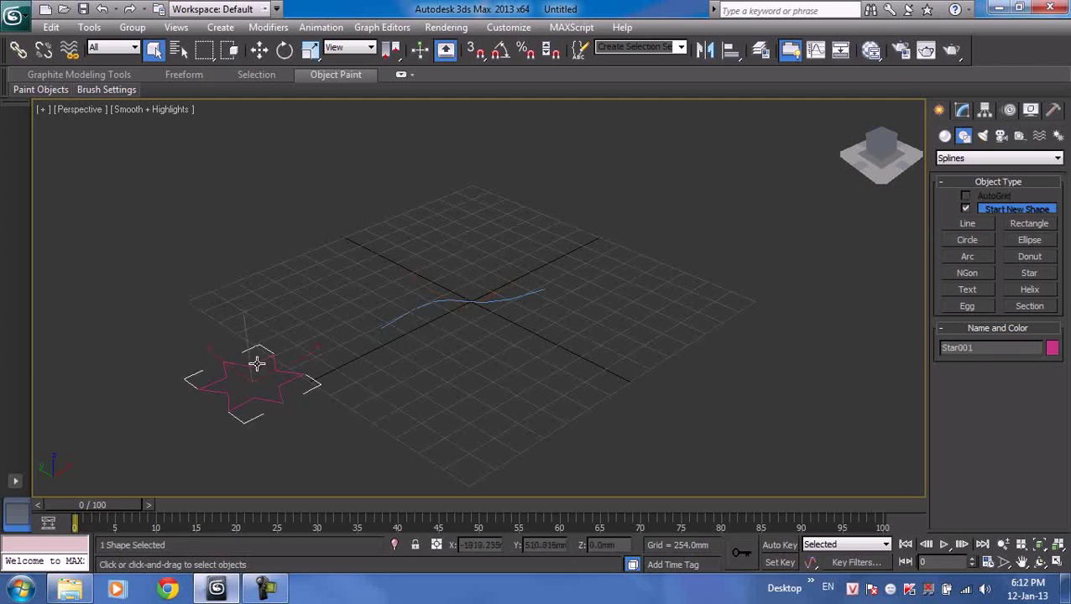
{"action": "left_click", "coordinate": [945, 137]}
{"action": "left_click", "coordinate": [967, 278]}
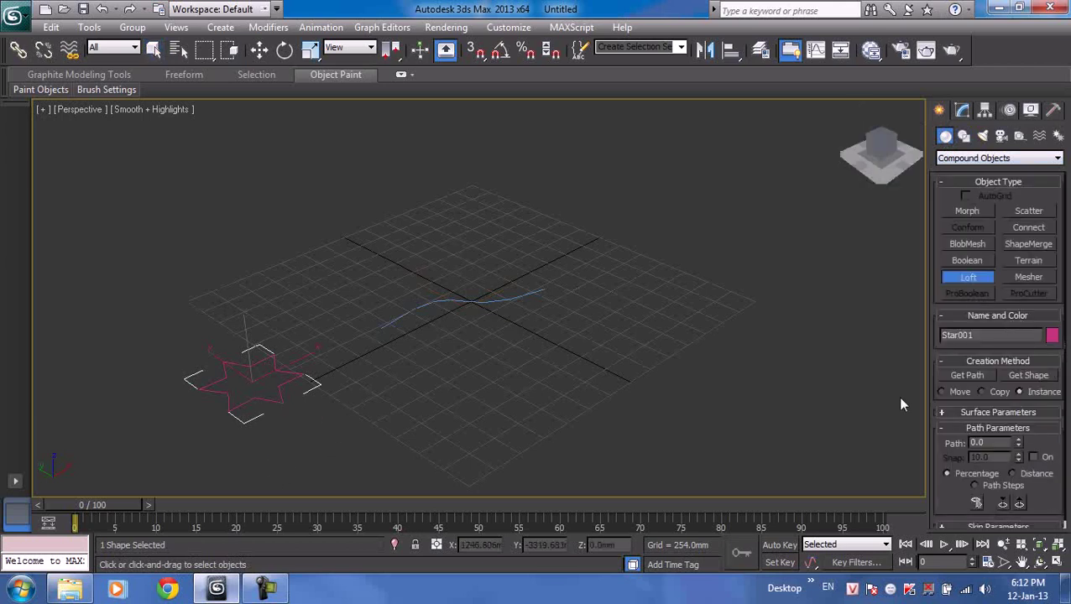
{"action": "left_click", "coordinate": [968, 375]}
{"action": "left_click", "coordinate": [468, 304]}
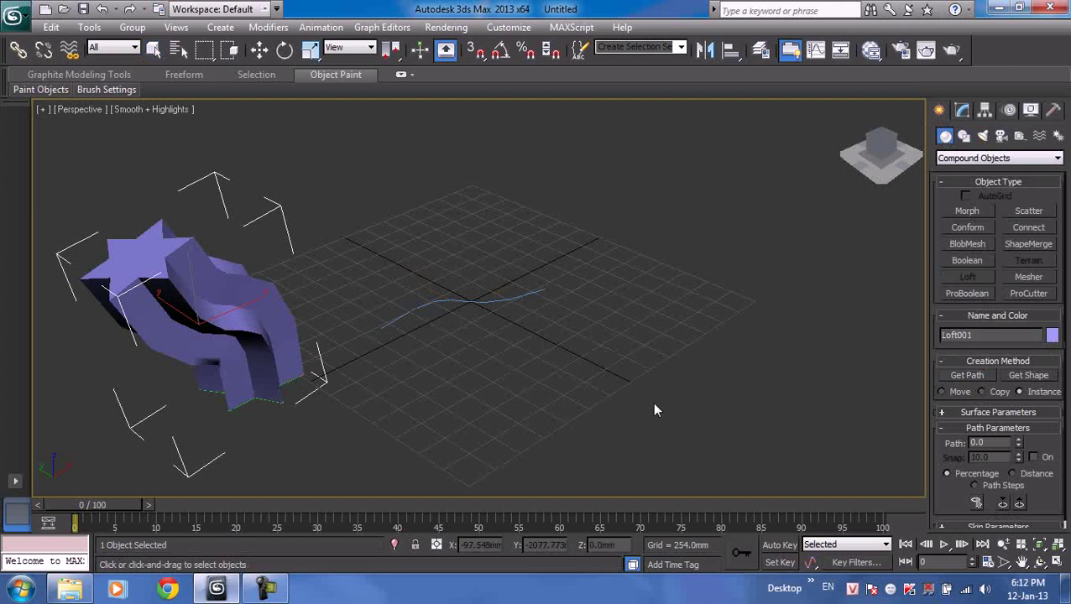
{"action": "key", "text": "ctrl+z"}
- Loft the curved line with the star as cross-section, forming a star tube, and check skin settings
{"action": "left_click", "coordinate": [495, 335]}
{"action": "left_click", "coordinate": [484, 300]}
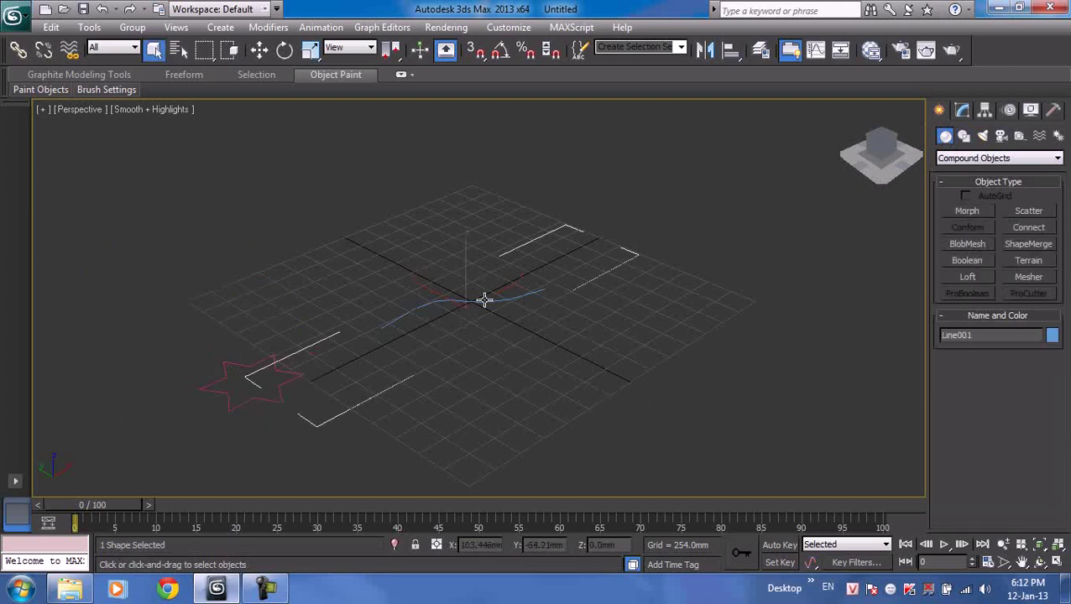
{"action": "left_click", "coordinate": [968, 276]}
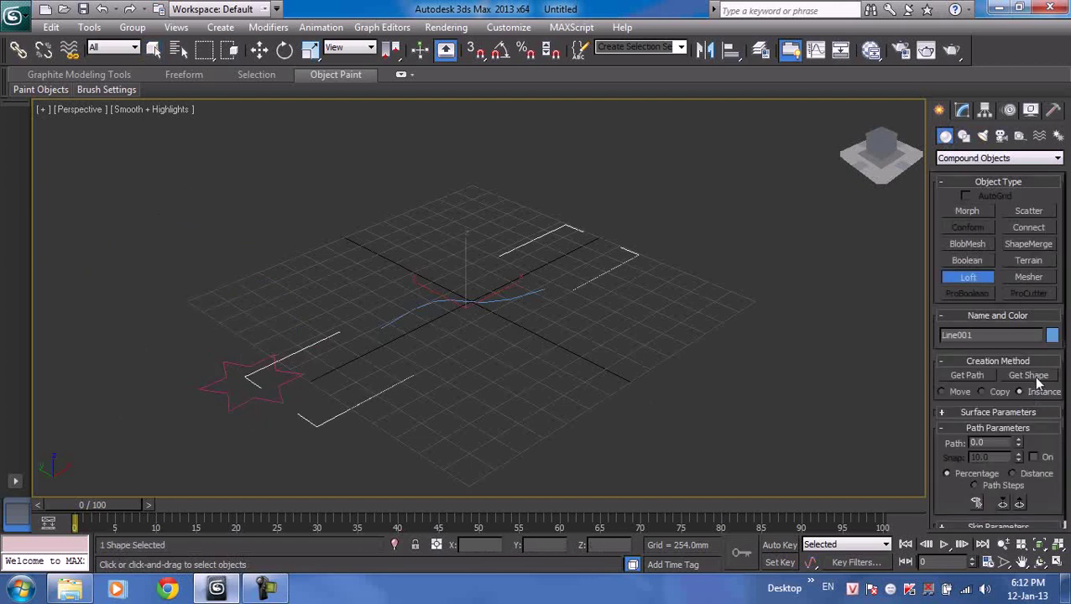
{"action": "left_click", "coordinate": [1029, 375]}
{"action": "left_click", "coordinate": [299, 368]}
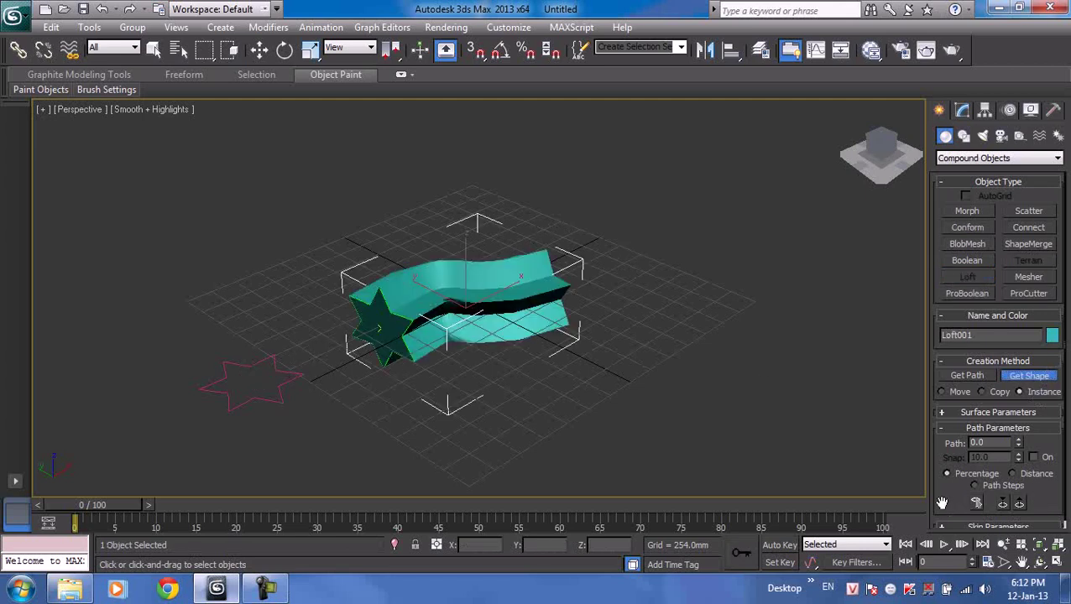
{"action": "left_click_drag", "start_coordinate": [938, 498], "coordinate": [940, 487]}
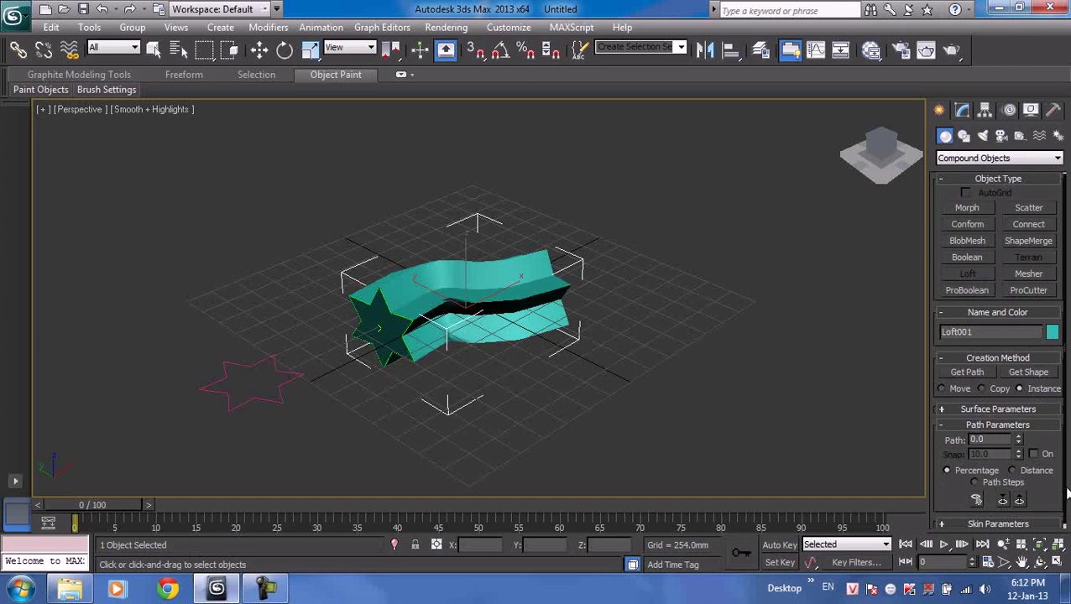
{"action": "scroll", "coordinate": [1054, 495], "scroll_direction": "down", "scroll_amount": 1}
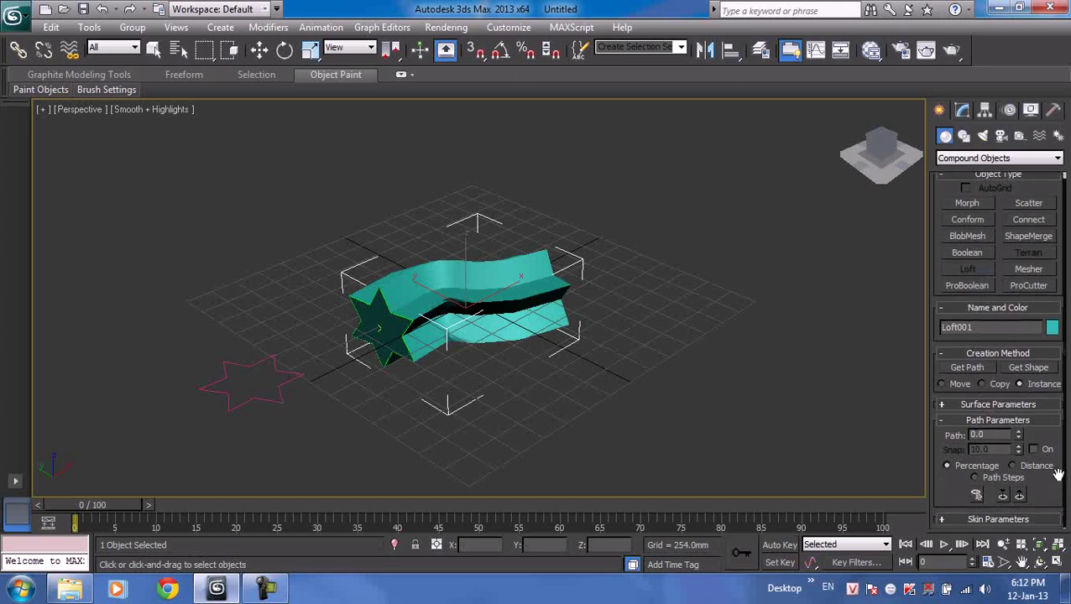
{"action": "left_click", "coordinate": [997, 517]}
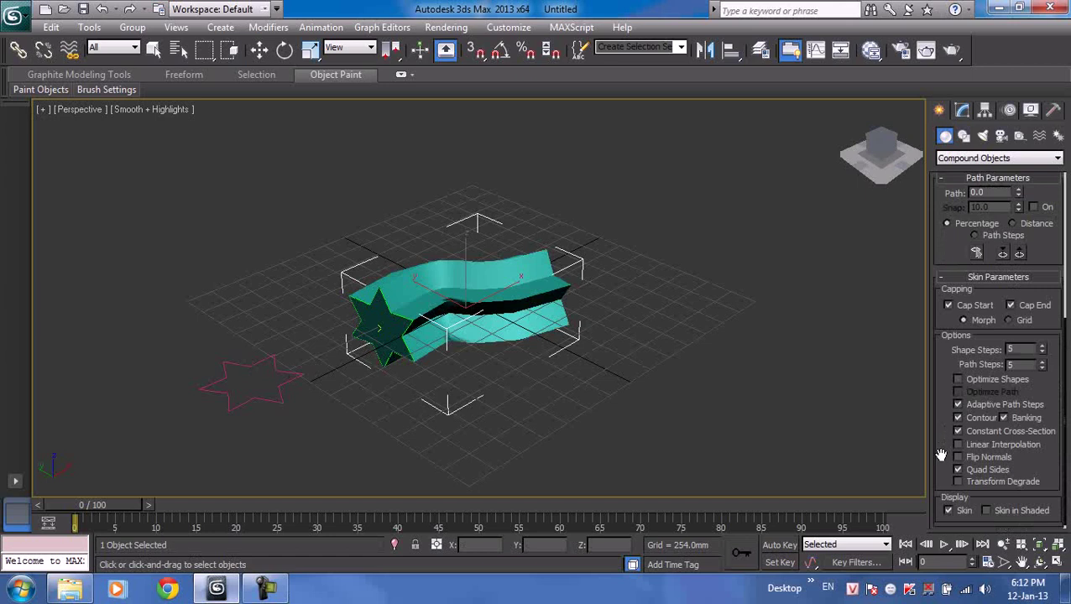
{"action": "scroll", "coordinate": [941, 454], "scroll_direction": "up", "scroll_amount": 2}
{"action": "scroll", "coordinate": [946, 453], "scroll_direction": "up", "scroll_amount": 1}
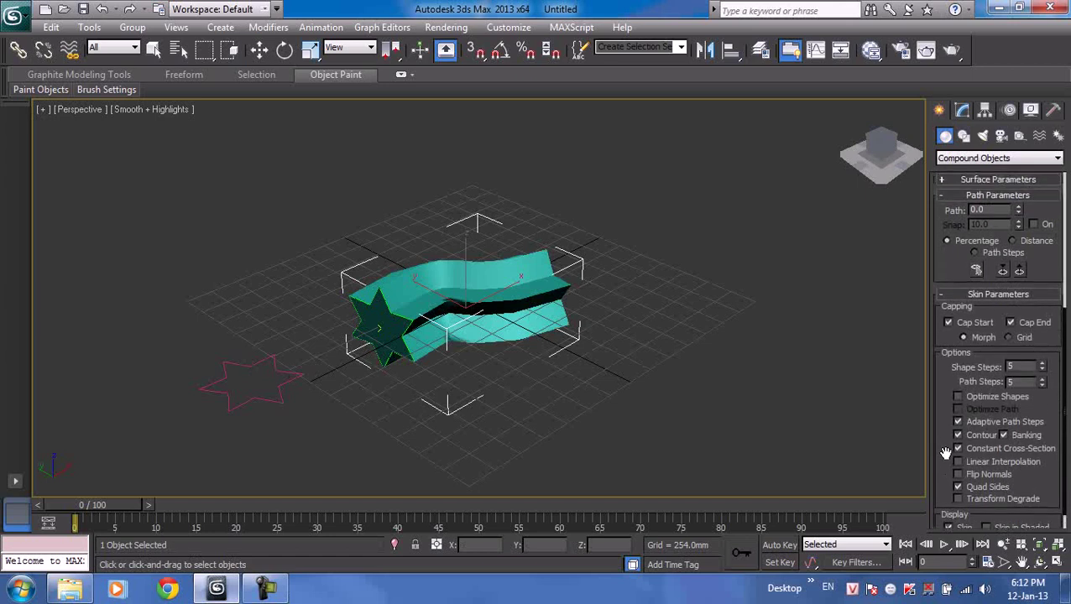
{"action": "scroll", "coordinate": [715, 366], "scroll_direction": "down", "scroll_amount": 2}
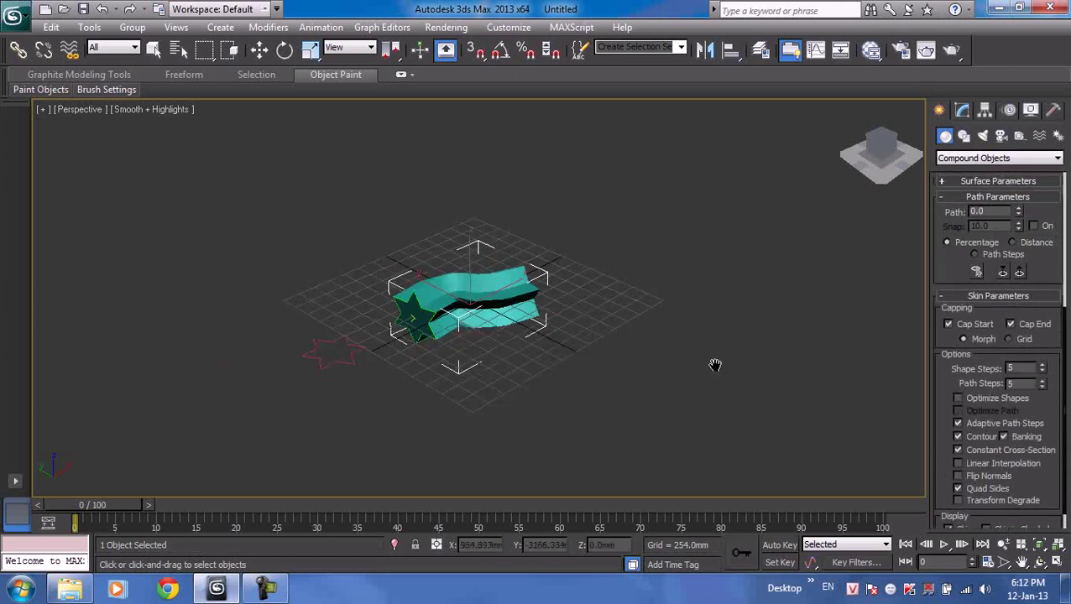
{"action": "middle_click_drag", "start_coordinate": [715, 366], "coordinate": [653, 333]}
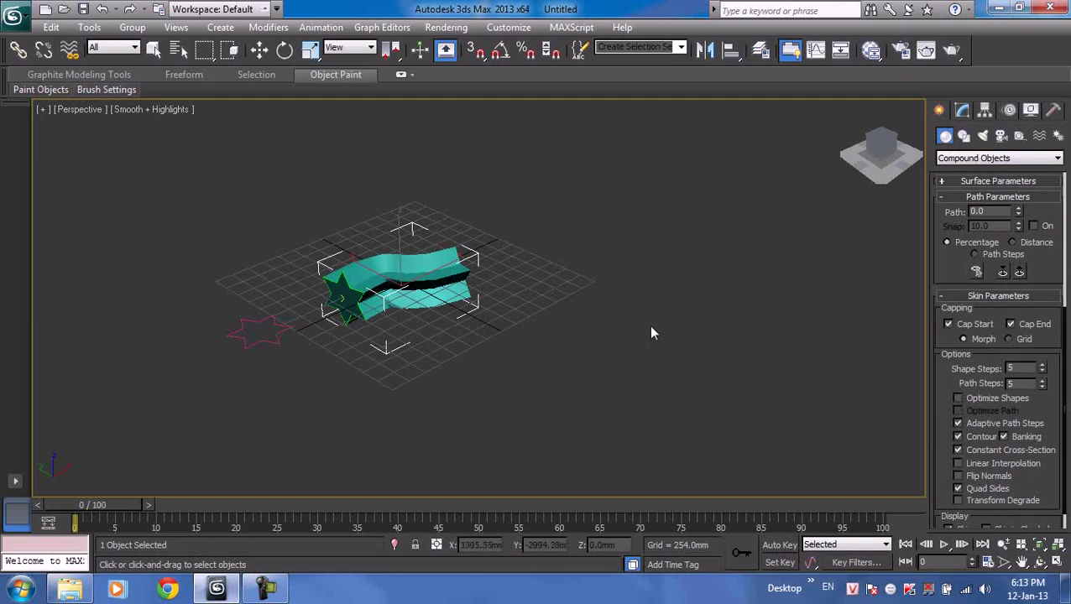
- Draw a second star, Star002, to the right of the lofted star tube
{"action": "left_click", "coordinate": [964, 137]}
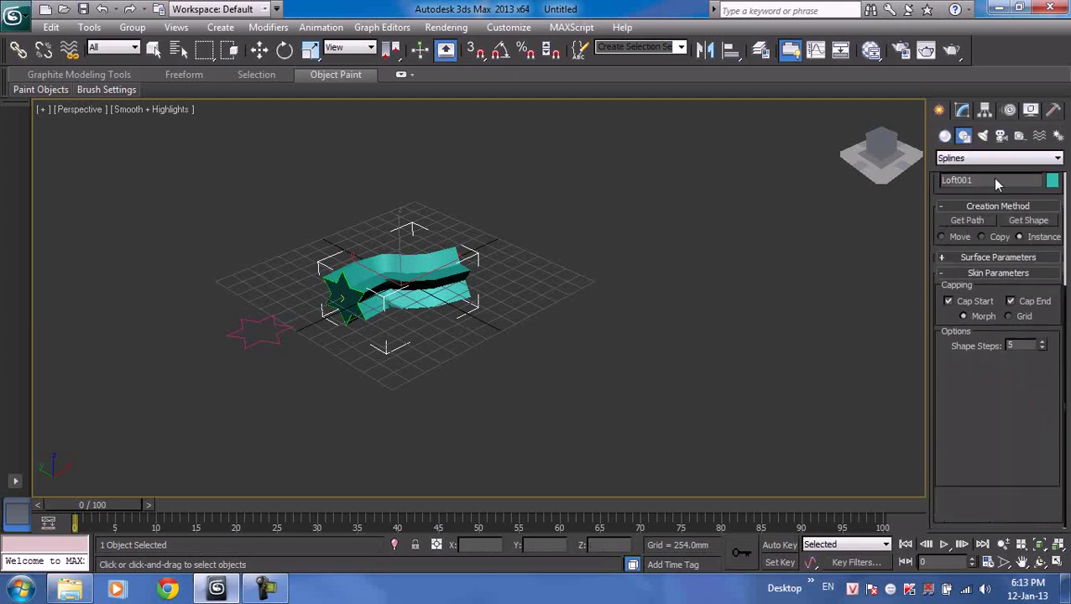
{"action": "left_click", "coordinate": [1030, 273]}
{"action": "left_click_drag", "start_coordinate": [684, 351], "coordinate": [725, 322]}
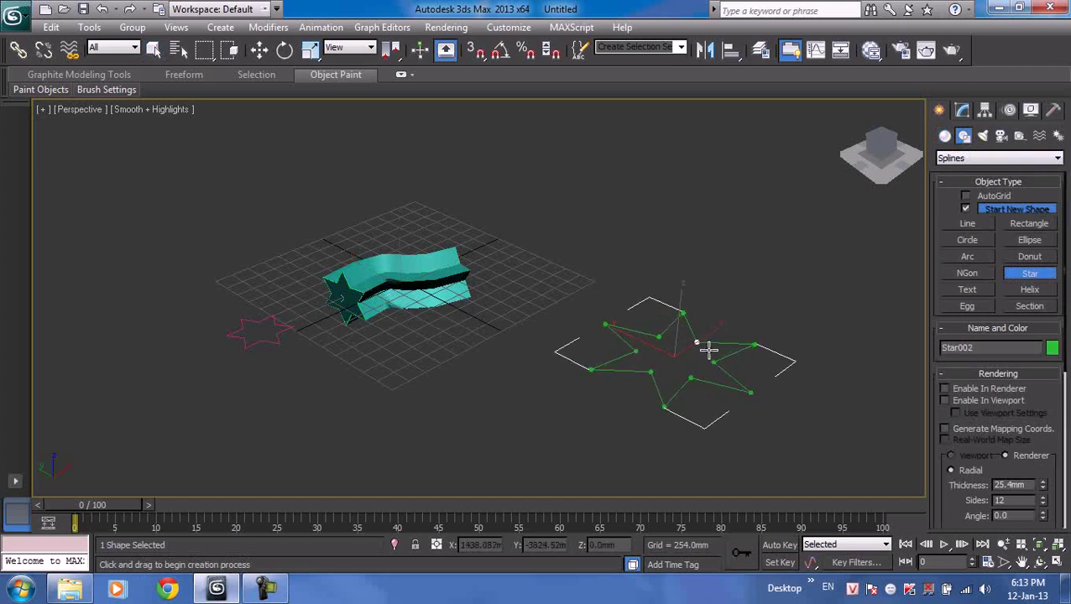
{"action": "left_click", "coordinate": [707, 348]}
{"action": "right_click", "coordinate": [728, 265]}
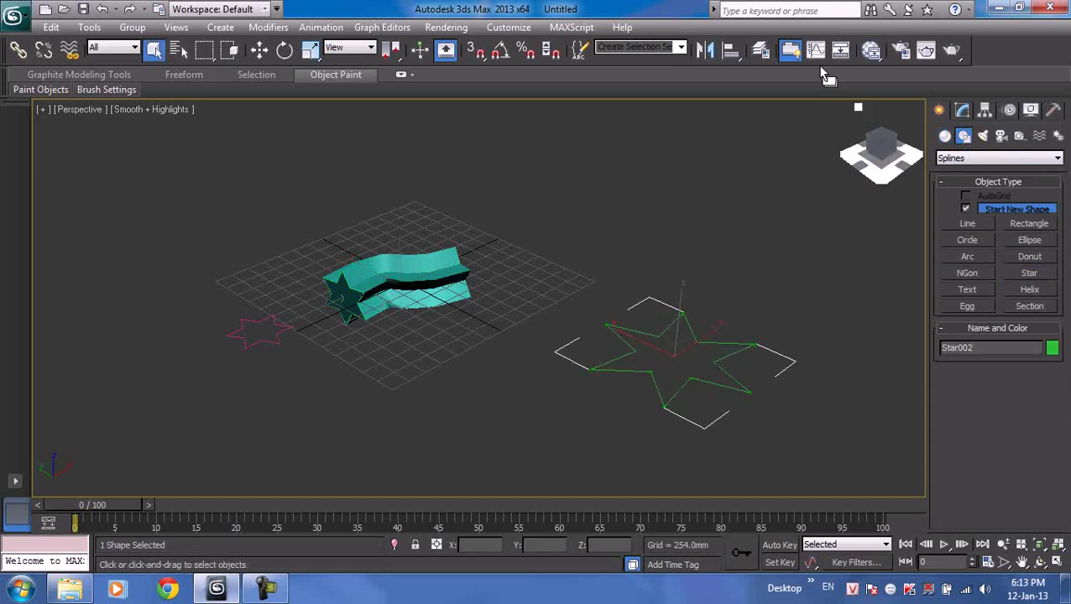
{"action": "left_click", "coordinate": [622, 27]}
- Look up 'bevel' in the help Index and open the Bevel Modifier page
{"action": "left_click", "coordinate": [634, 42]}
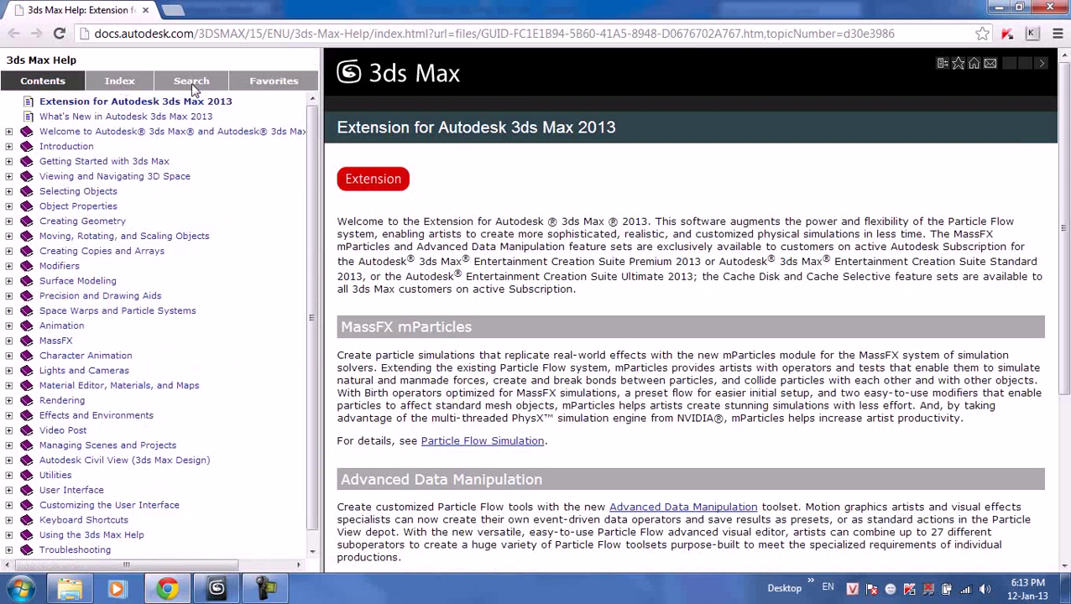
{"action": "left_click", "coordinate": [120, 81]}
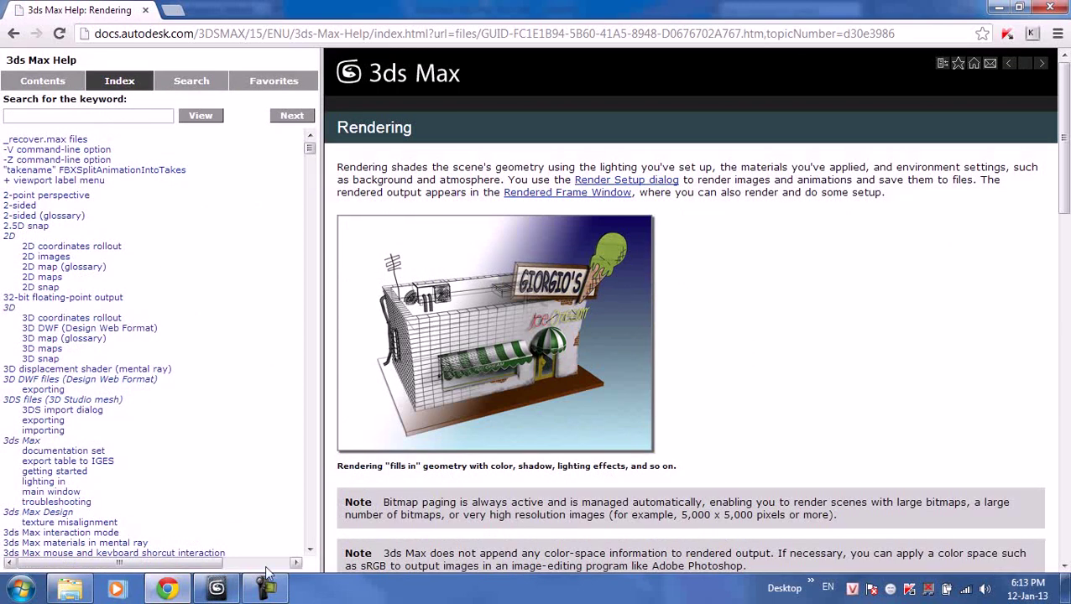
{"action": "left_click", "coordinate": [36, 116]}
{"action": "type", "text": "bevel"}
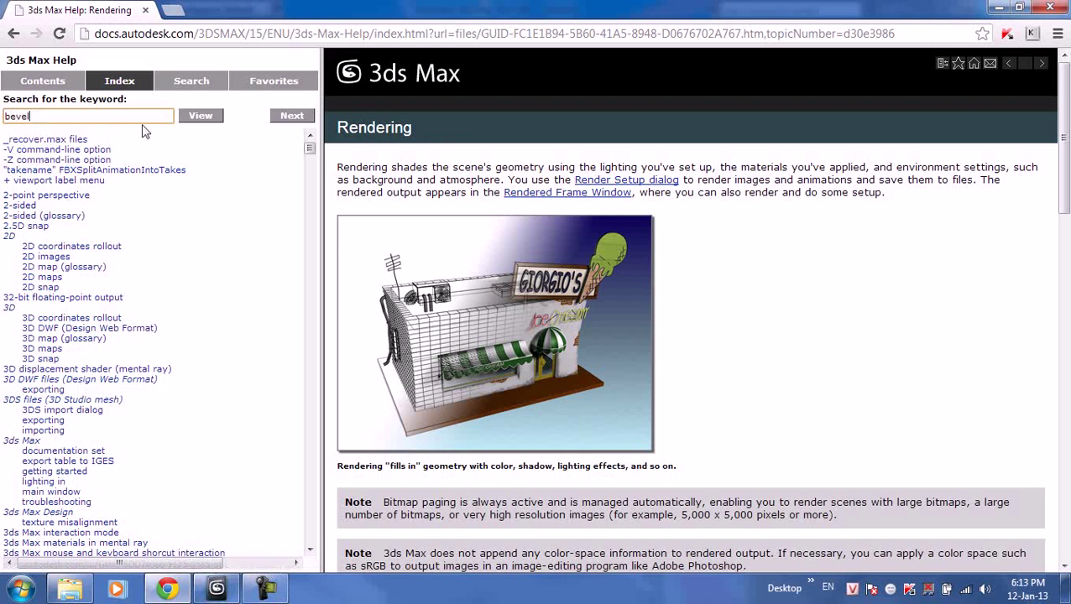
{"action": "left_click", "coordinate": [210, 118]}
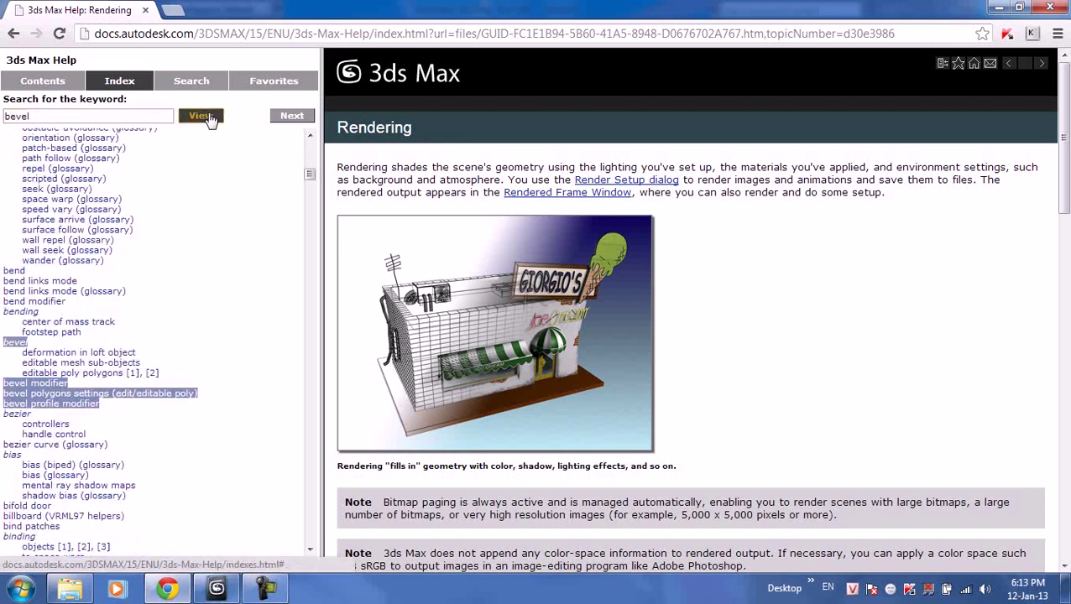
{"action": "left_click", "coordinate": [63, 389]}
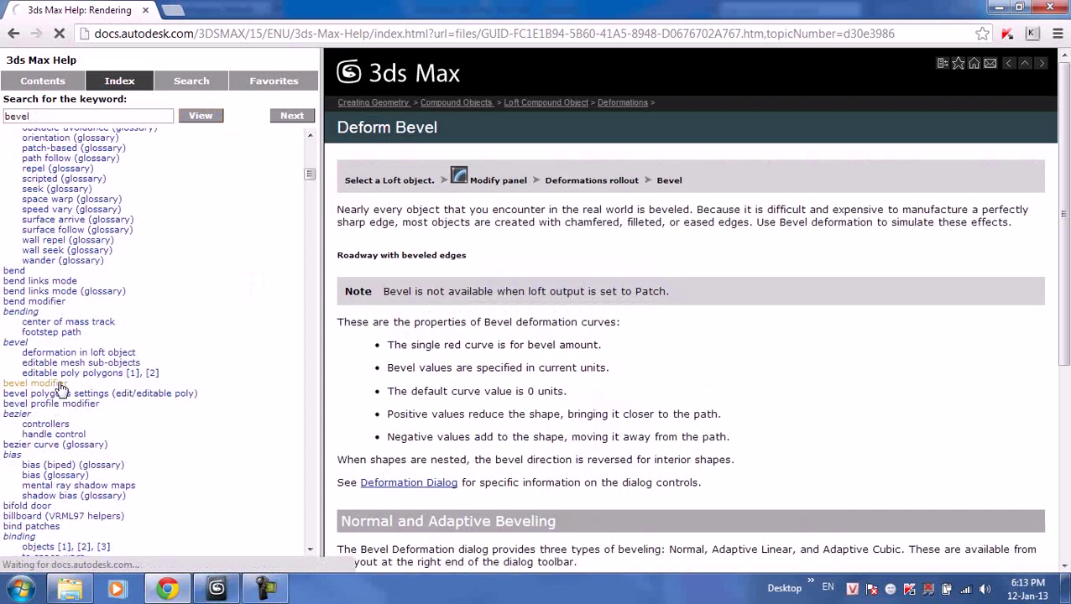
- Read through the Bevel Modifier help page, then return to 3ds Max
{"action": "scroll", "coordinate": [828, 328], "scroll_direction": "down", "scroll_amount": 2}
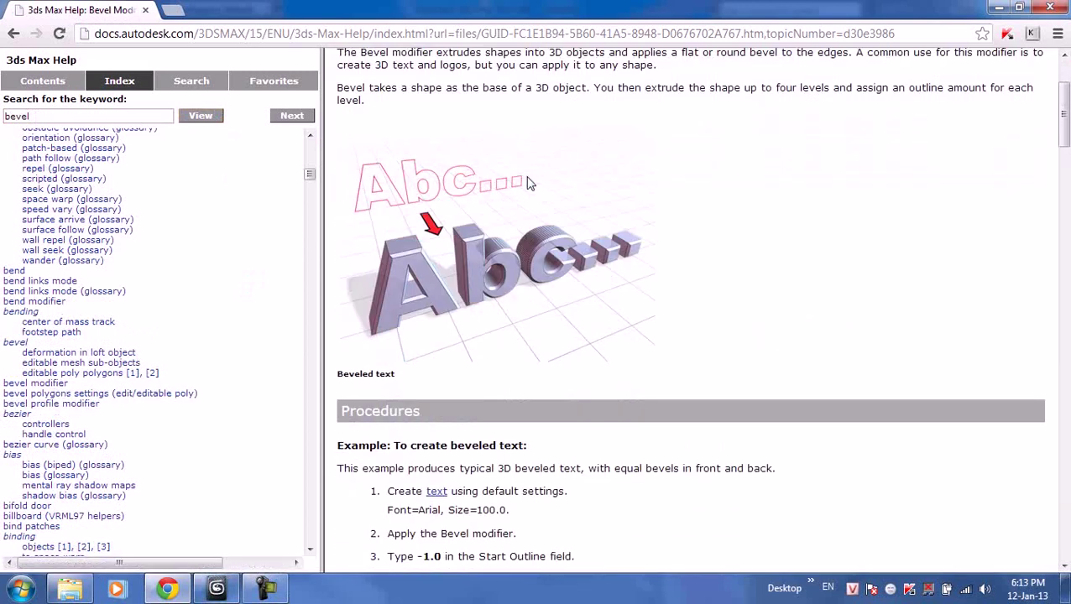
{"action": "scroll", "coordinate": [405, 239], "scroll_direction": "down", "scroll_amount": 2}
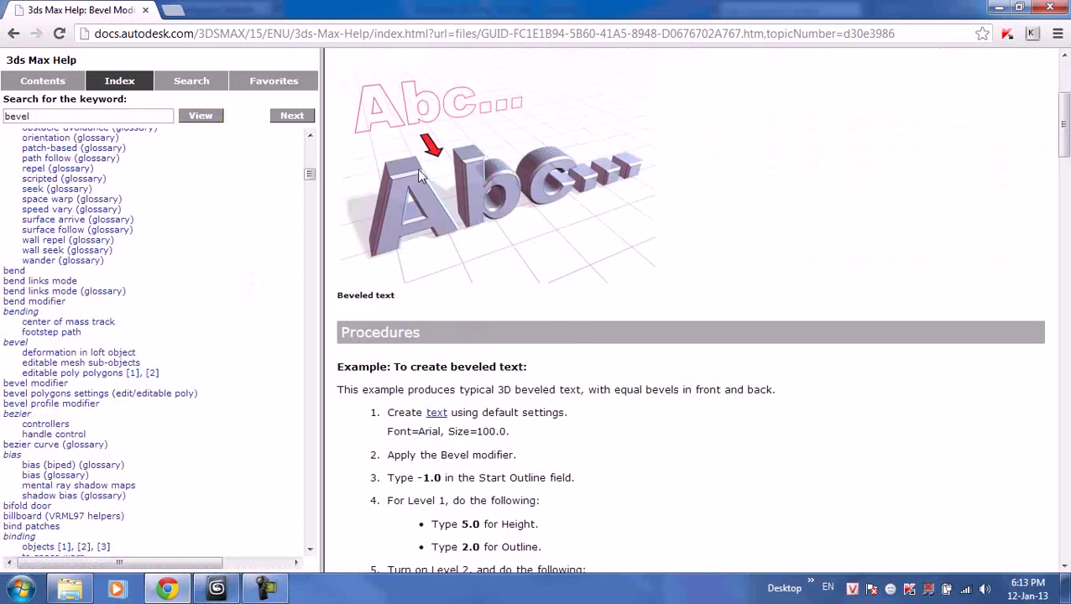
{"action": "scroll", "coordinate": [413, 201], "scroll_direction": "up", "scroll_amount": 1}
{"action": "scroll", "coordinate": [417, 262], "scroll_direction": "down", "scroll_amount": 4}
{"action": "scroll", "coordinate": [423, 266], "scroll_direction": "down", "scroll_amount": 2}
{"action": "scroll", "coordinate": [433, 274], "scroll_direction": "down", "scroll_amount": 4}
{"action": "scroll", "coordinate": [433, 273], "scroll_direction": "down", "scroll_amount": 4}
{"action": "scroll", "coordinate": [435, 280], "scroll_direction": "down", "scroll_amount": 4}
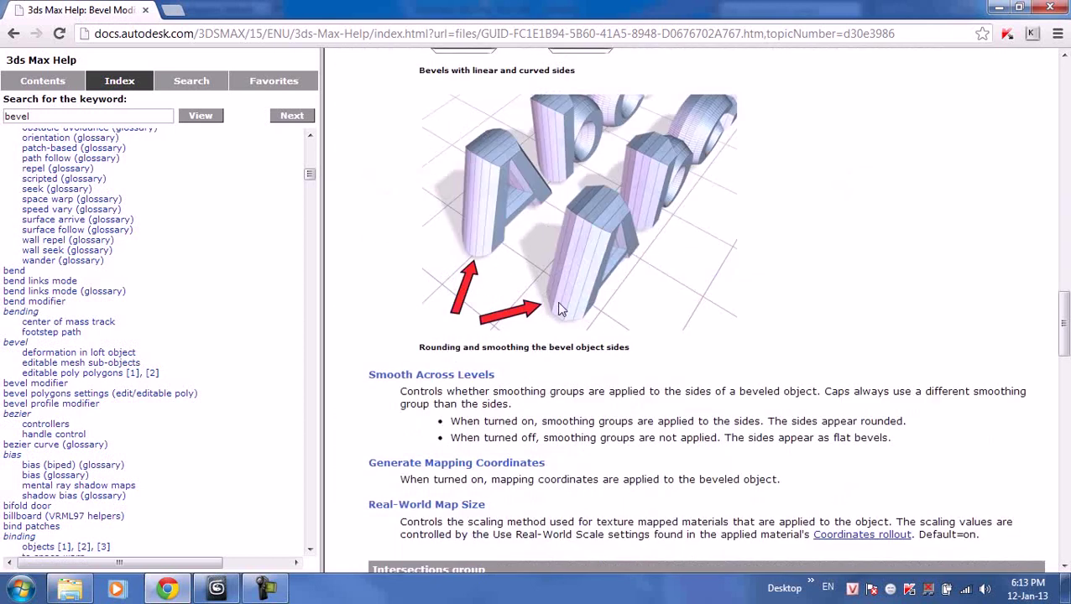
{"action": "scroll", "coordinate": [557, 304], "scroll_direction": "up", "scroll_amount": 2}
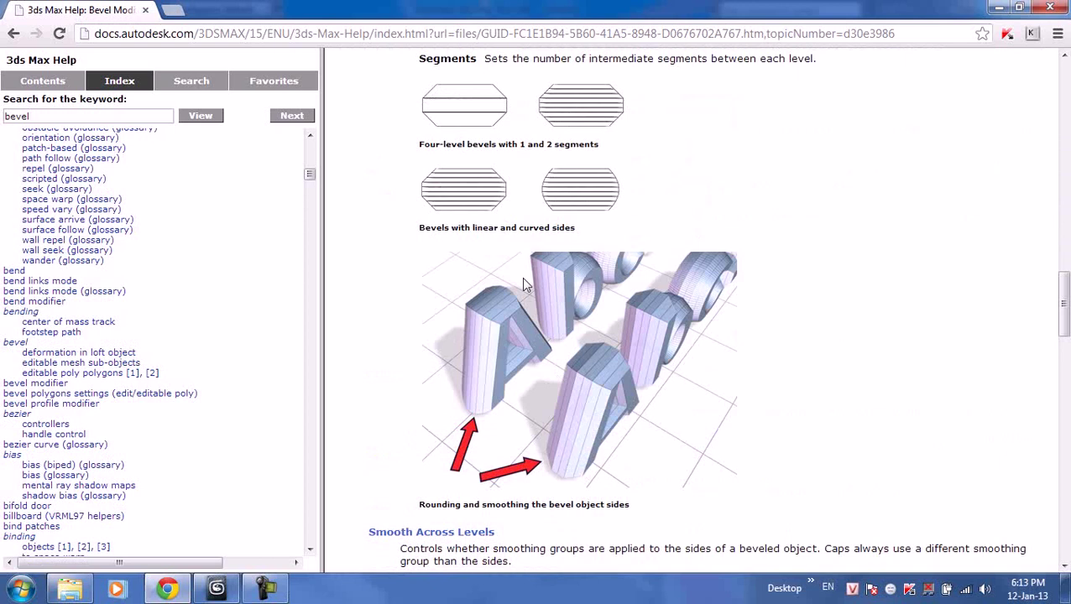
{"action": "scroll", "coordinate": [521, 277], "scroll_direction": "down", "scroll_amount": 2}
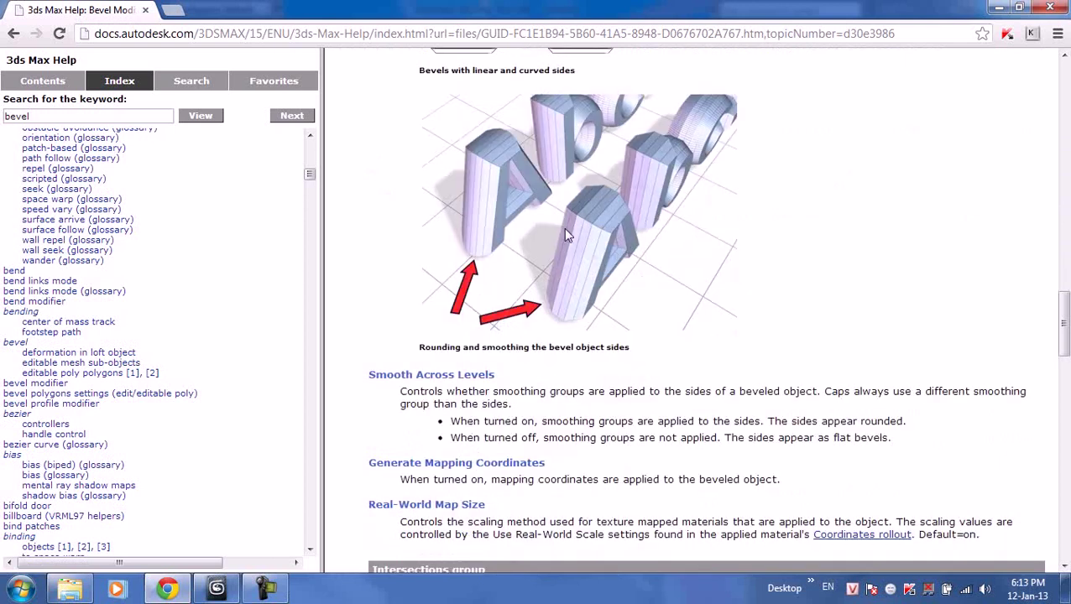
{"action": "scroll", "coordinate": [563, 227], "scroll_direction": "down", "scroll_amount": 4}
{"action": "scroll", "coordinate": [547, 210], "scroll_direction": "up", "scroll_amount": 1}
{"action": "scroll", "coordinate": [553, 252], "scroll_direction": "down", "scroll_amount": 5}
{"action": "scroll", "coordinate": [566, 304], "scroll_direction": "down", "scroll_amount": 2}
{"action": "scroll", "coordinate": [569, 305], "scroll_direction": "down", "scroll_amount": 5}
{"action": "scroll", "coordinate": [570, 305], "scroll_direction": "down", "scroll_amount": 5}
{"action": "left_click", "coordinate": [217, 588]}
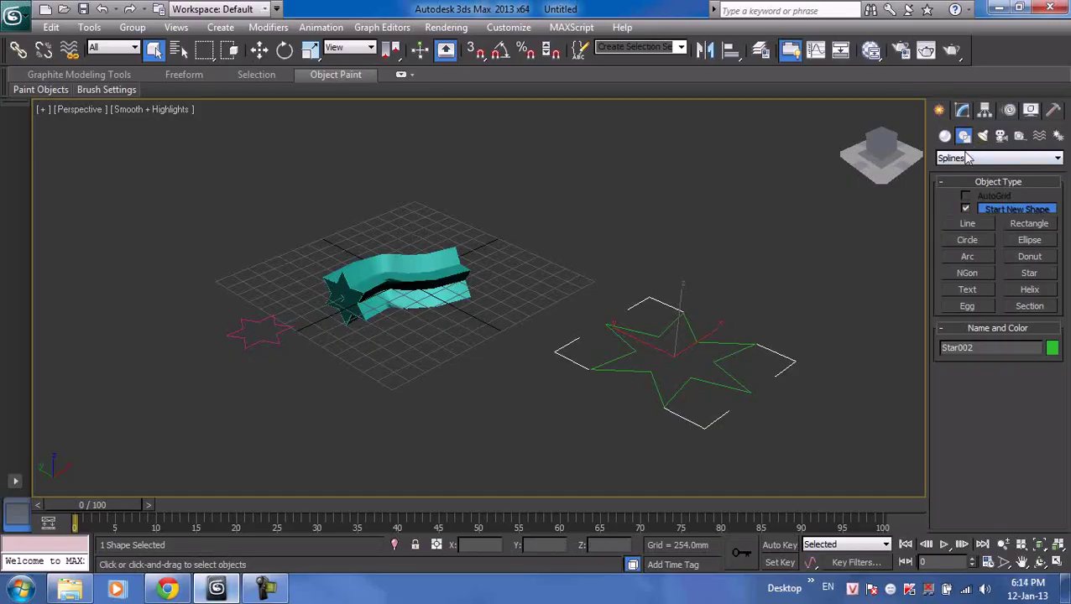
- Apply a Bevel modifier to Star002 with a Level 1 height of 482.6mm
{"action": "left_click", "coordinate": [961, 110]}
{"action": "left_click", "coordinate": [971, 153]}
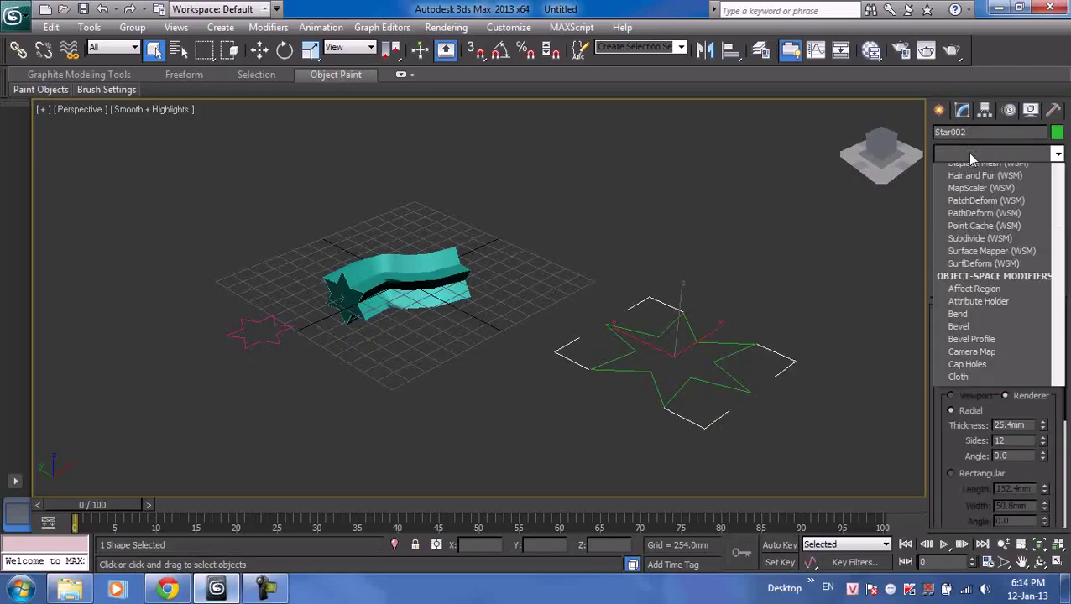
{"action": "key", "text": "b"}
{"action": "scroll", "coordinate": [969, 184], "scroll_direction": "down", "scroll_amount": 4}
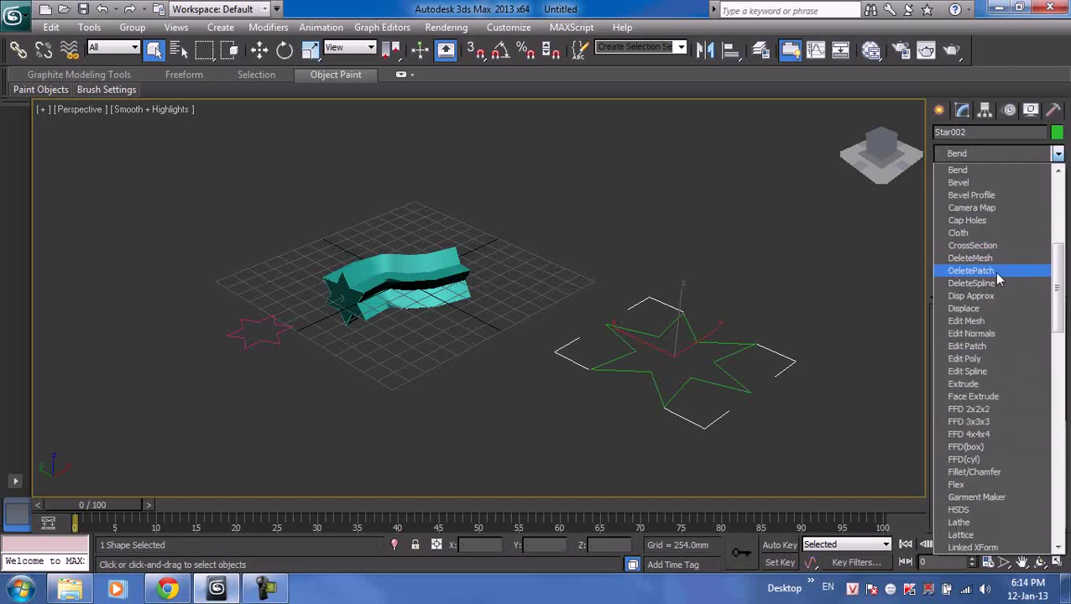
{"action": "left_click", "coordinate": [969, 183]}
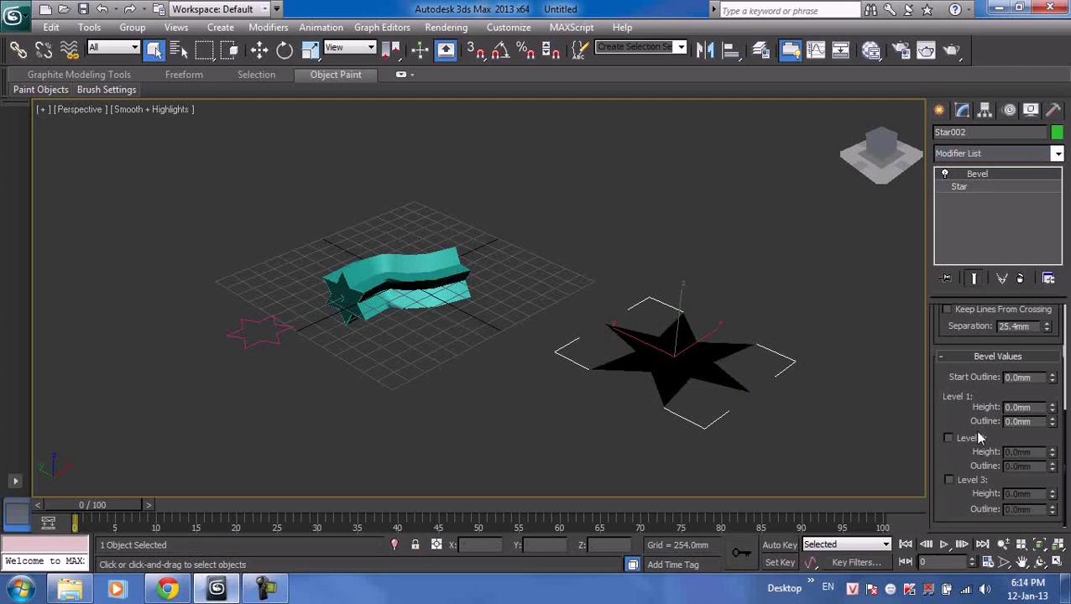
{"action": "left_click_drag", "start_coordinate": [1053, 408], "coordinate": [1049, 391]}
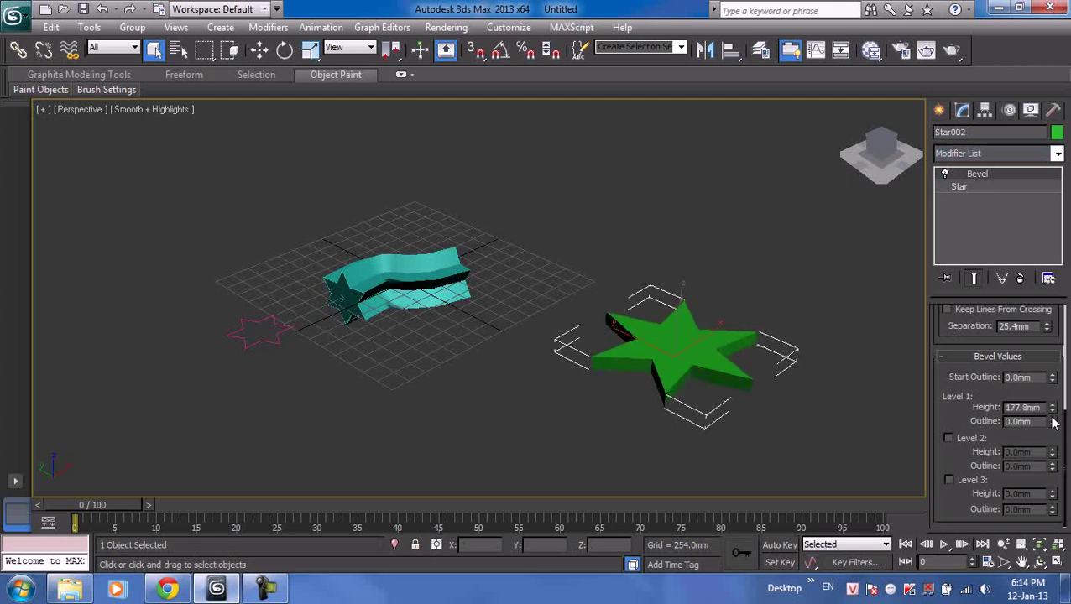
{"action": "left_click_drag", "start_coordinate": [1053, 408], "coordinate": [1052, 369]}
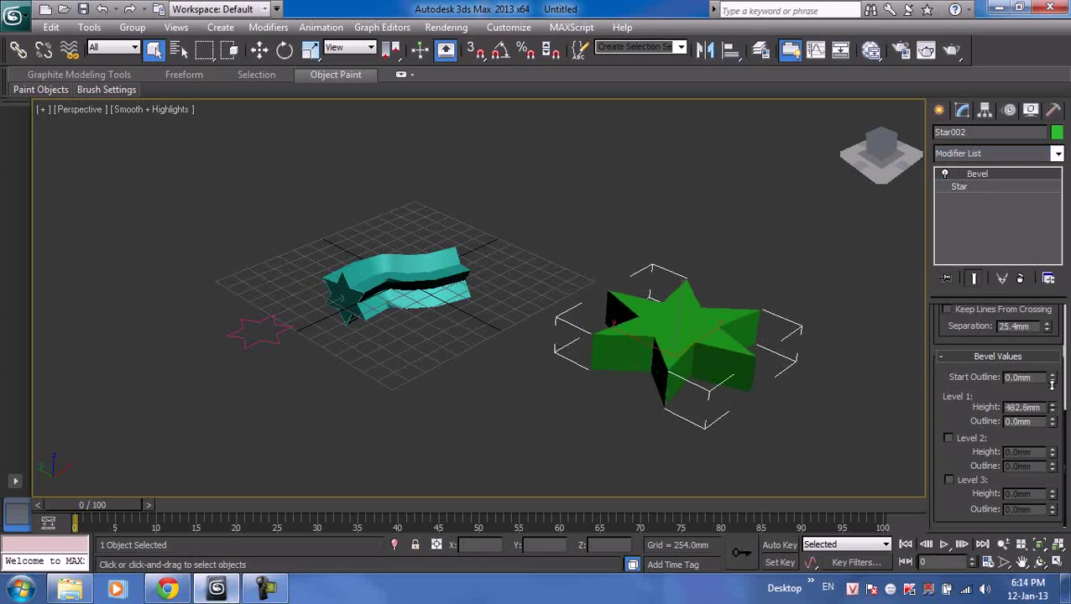
- Add Level 2 (55.88mm outline, 889.0mm height) and Level 3 (838.2mm height, slight inward taper)
{"action": "left_click", "coordinate": [948, 438]}
{"action": "left_click_drag", "start_coordinate": [1052, 467], "coordinate": [1052, 453]}
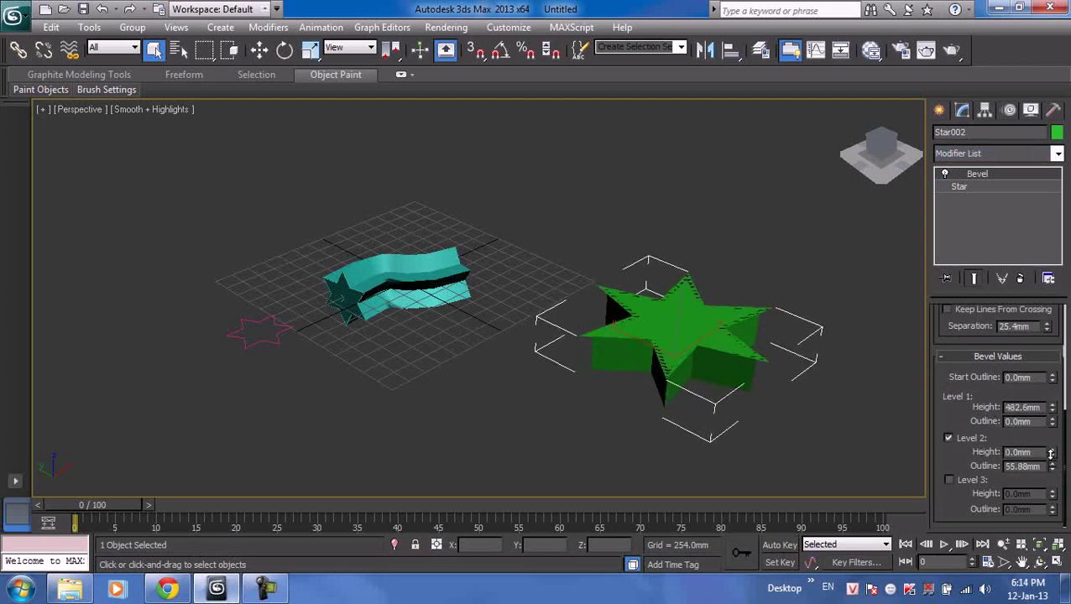
{"action": "left_click_drag", "start_coordinate": [1053, 453], "coordinate": [1054, 394]}
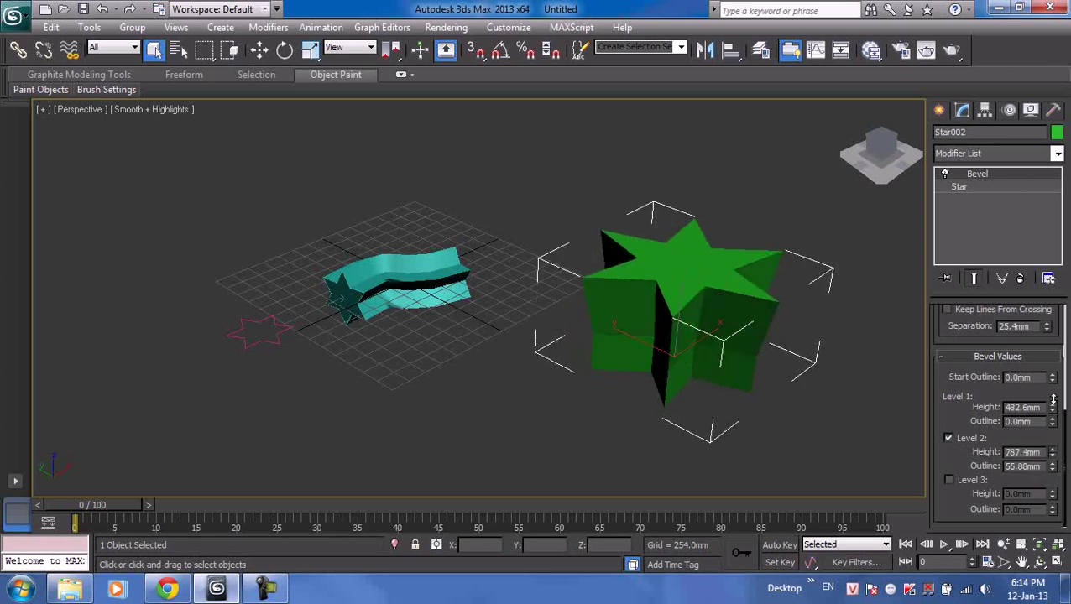
{"action": "left_click", "coordinate": [949, 481]}
{"action": "left_click", "coordinate": [1052, 512]}
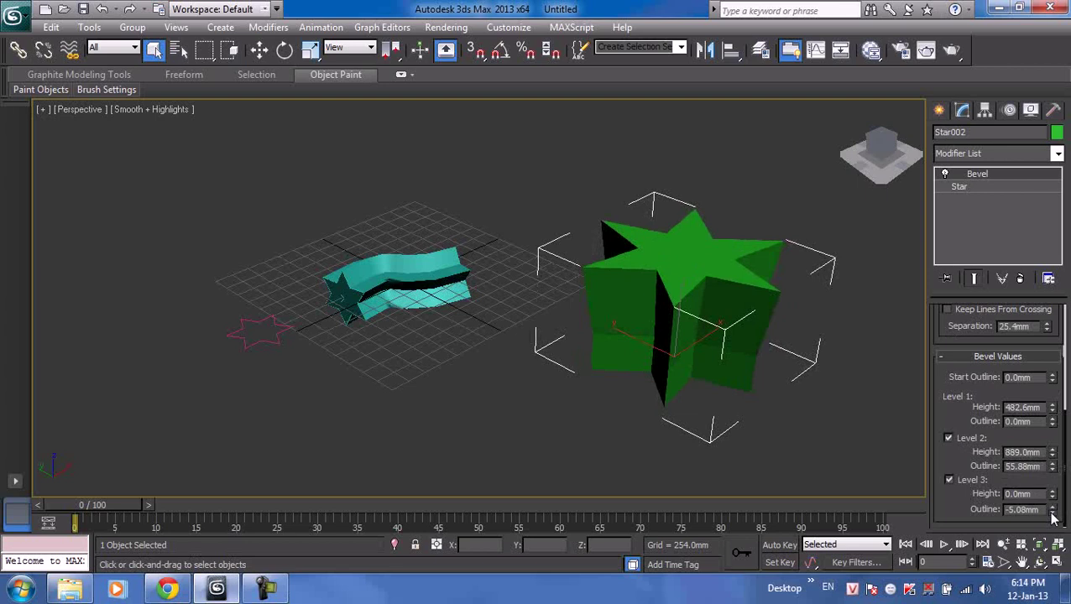
{"action": "left_click_drag", "start_coordinate": [1052, 495], "coordinate": [1050, 437]}
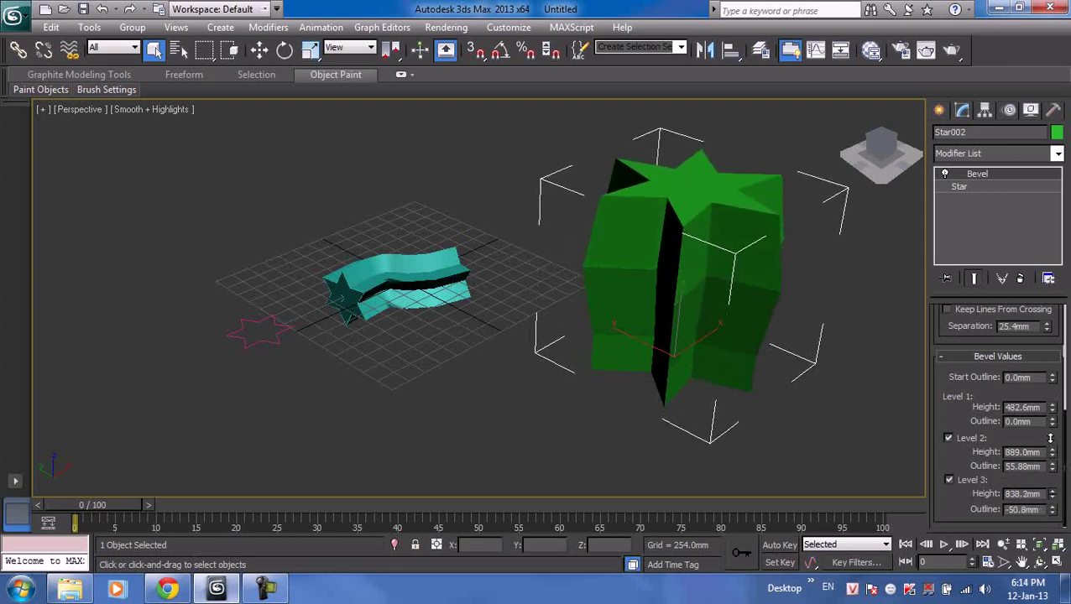
{"action": "left_click", "coordinate": [873, 423]}
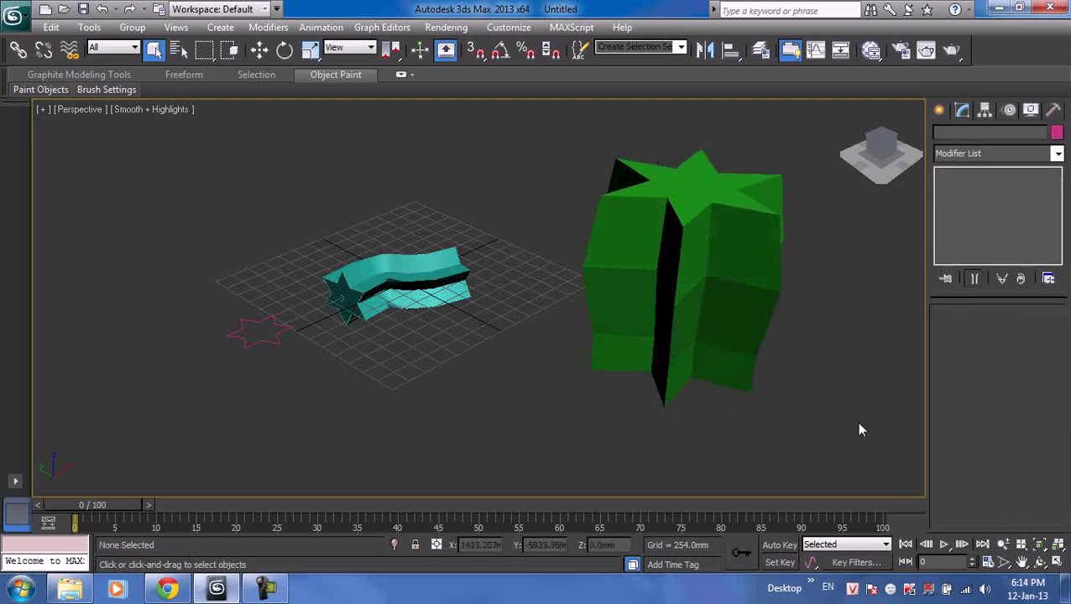
{"action": "scroll", "coordinate": [839, 416], "scroll_direction": "down", "scroll_amount": 3}
{"action": "middle_click_drag", "start_coordinate": [825, 406], "coordinate": [741, 387]}
- Draw a large rectangle, Rectangle001, and a small star, Star003, beside the column, then select the rectangle
{"action": "left_click", "coordinate": [940, 111]}
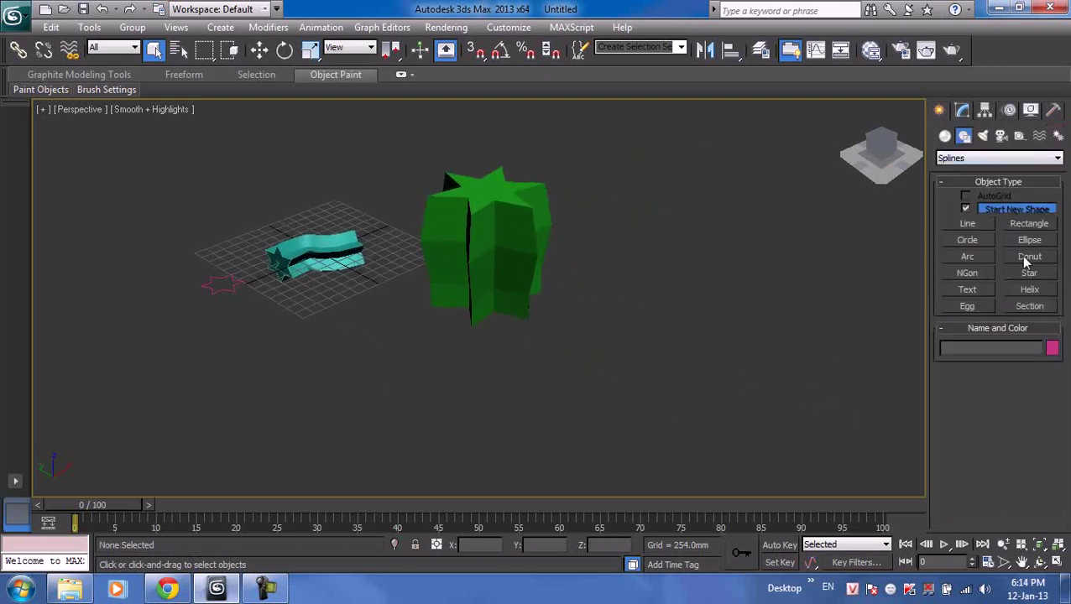
{"action": "left_click", "coordinate": [1036, 226]}
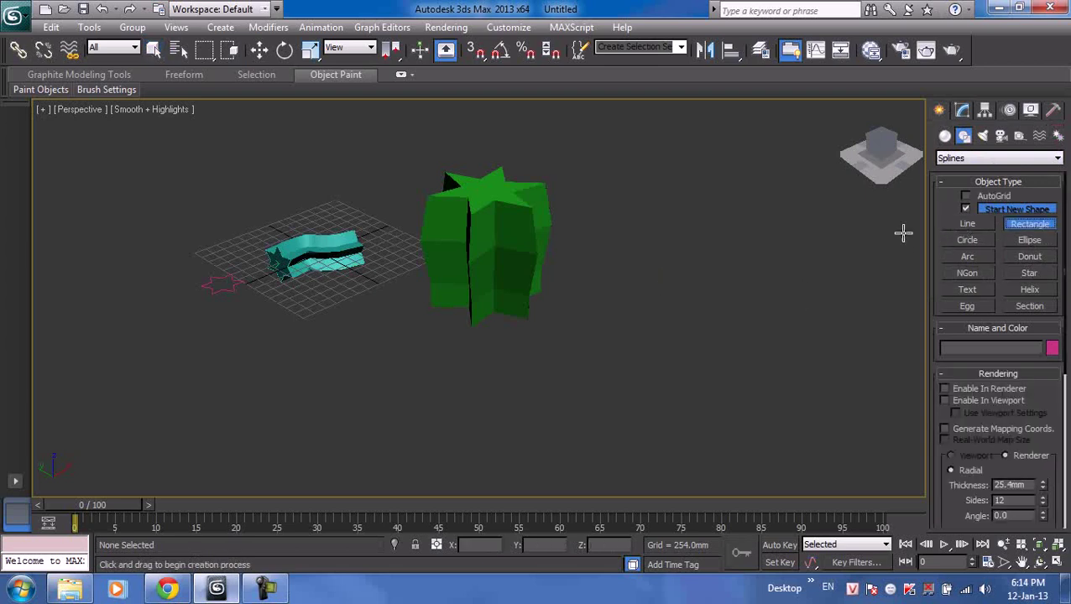
{"action": "left_click_drag", "start_coordinate": [659, 263], "coordinate": [768, 417]}
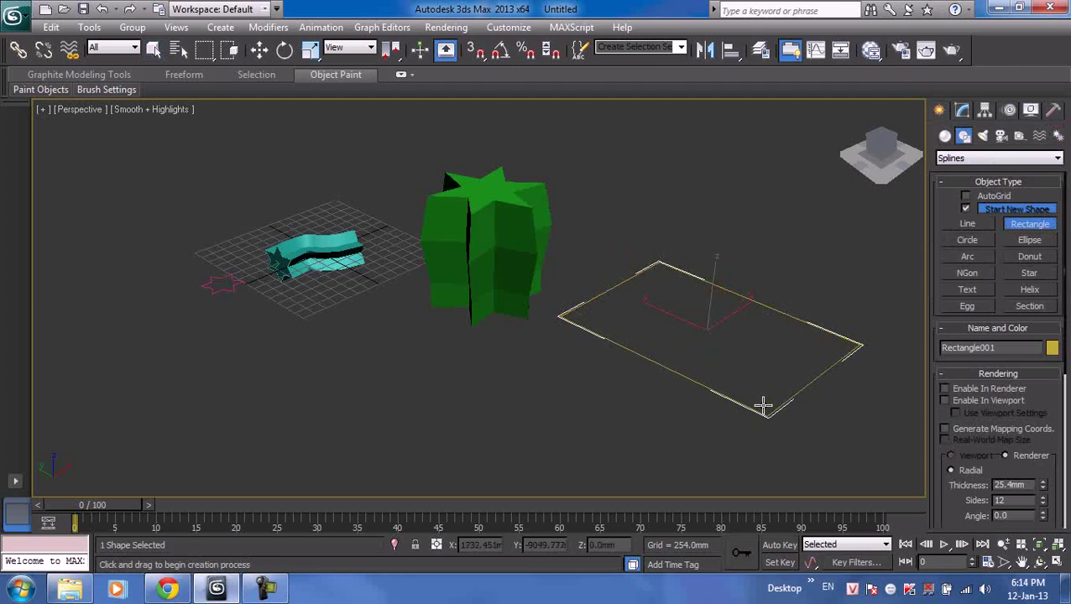
{"action": "left_click", "coordinate": [1030, 273]}
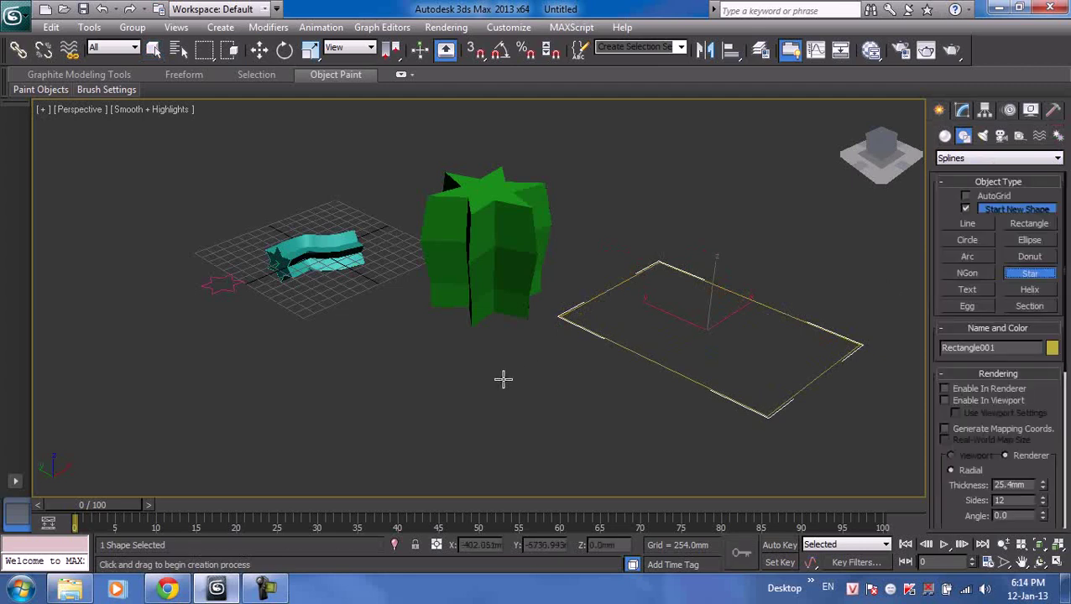
{"action": "left_click_drag", "start_coordinate": [536, 368], "coordinate": [545, 360]}
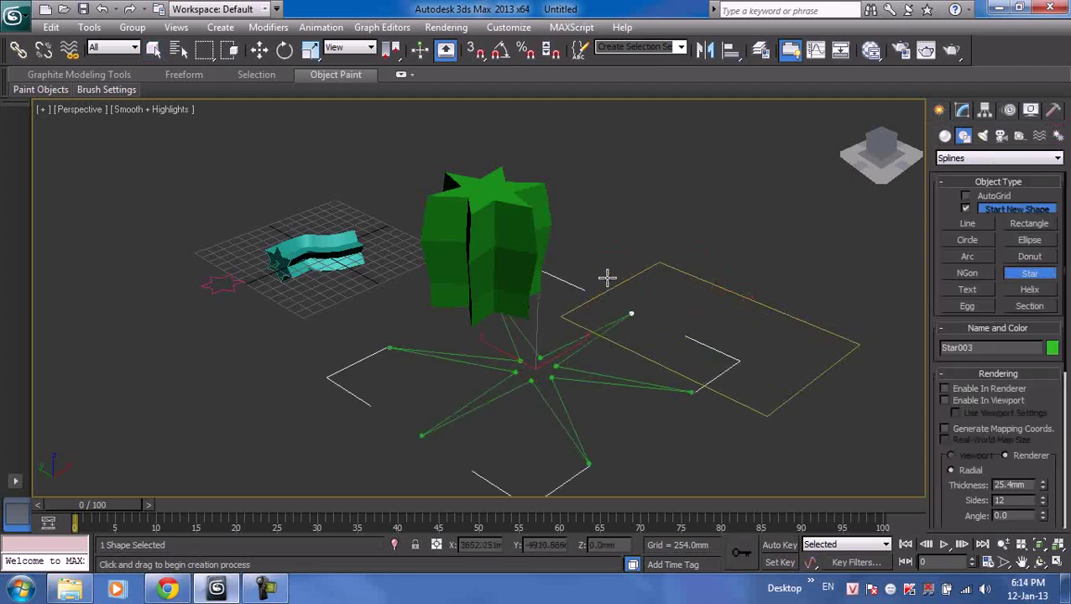
{"action": "left_click", "coordinate": [564, 359]}
{"action": "right_click", "coordinate": [622, 243]}
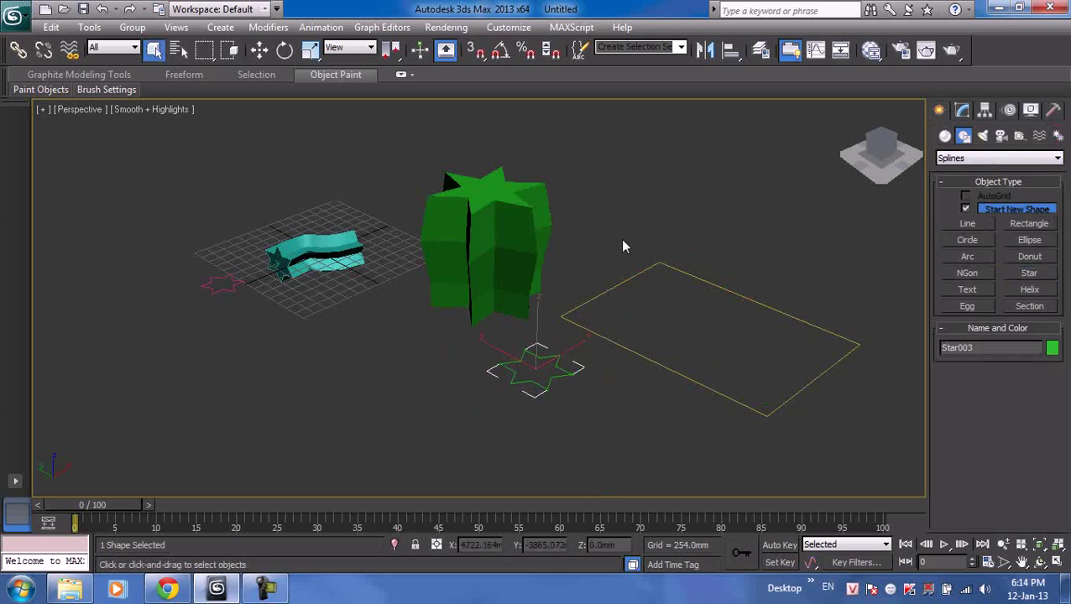
{"action": "left_click", "coordinate": [622, 283]}
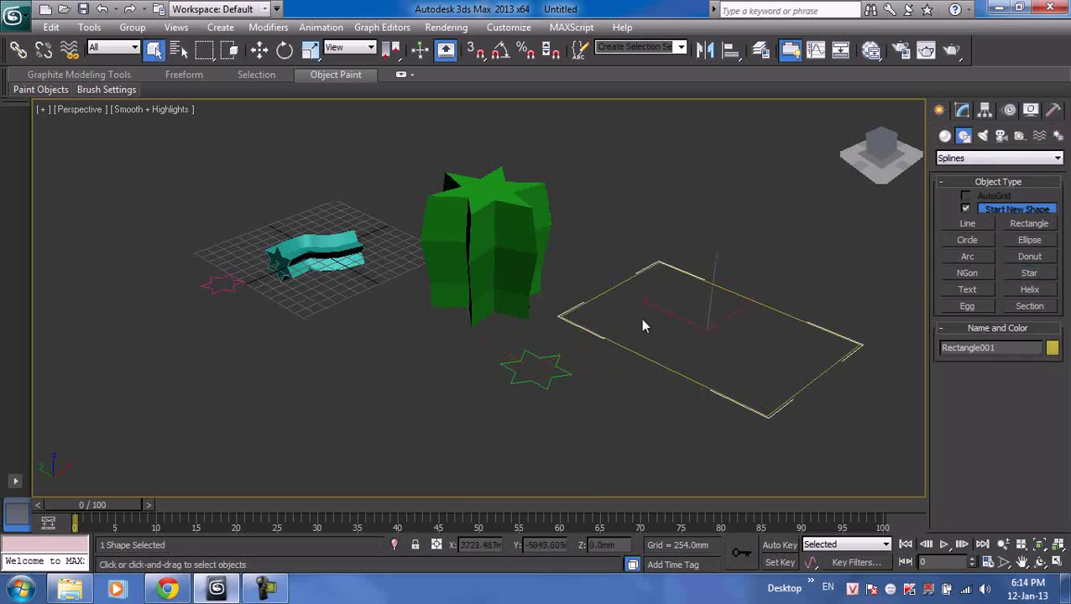
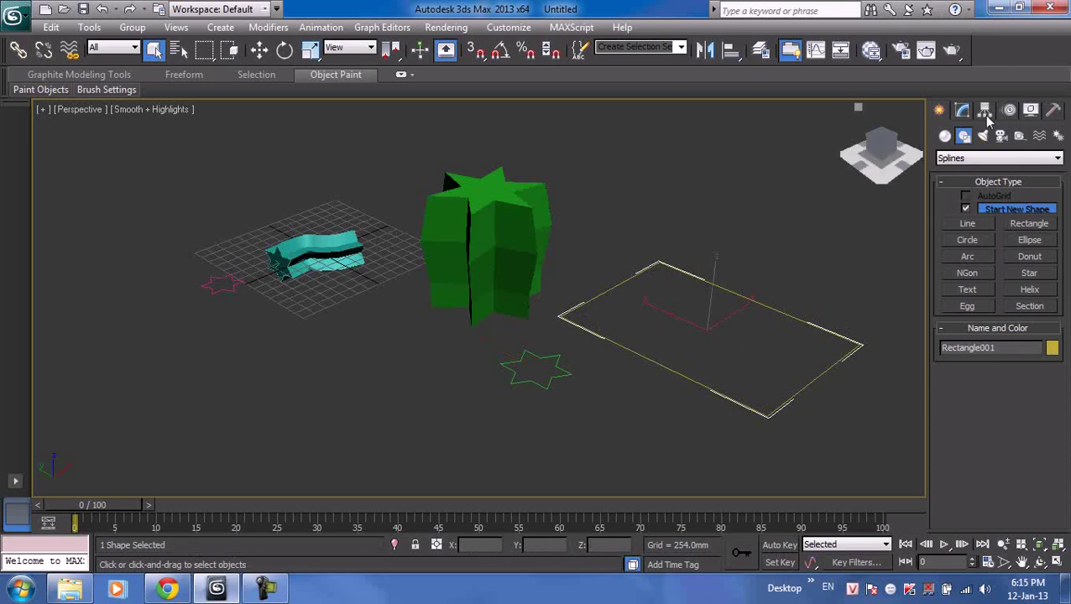
- Apply a Bevel Profile modifier to Rectangle001 using Star003 as the profile
{"action": "left_click", "coordinate": [962, 110]}
{"action": "left_click", "coordinate": [975, 154]}
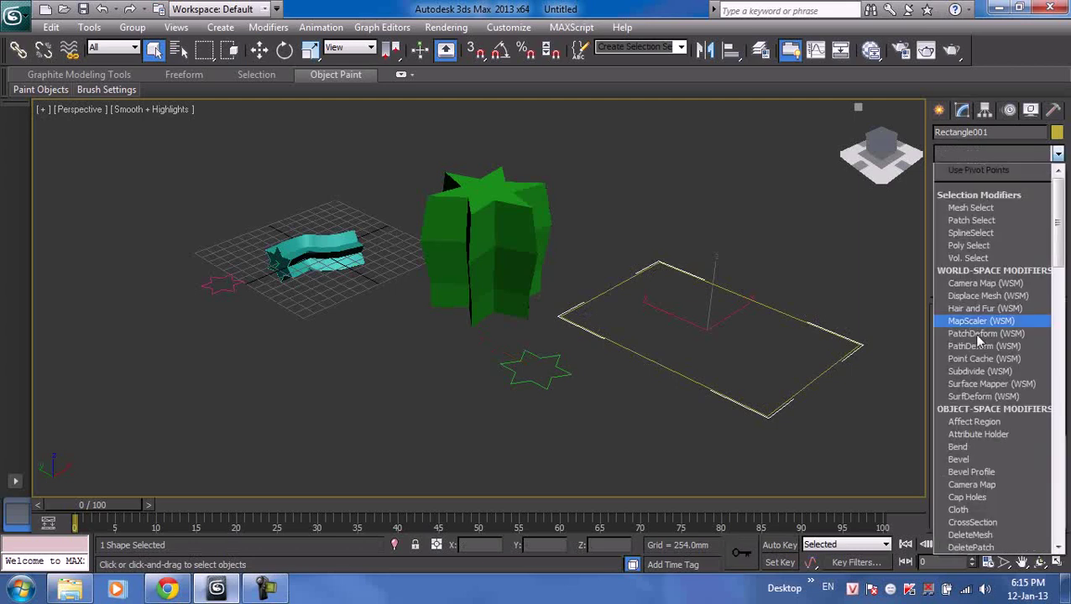
{"action": "left_click", "coordinate": [968, 474]}
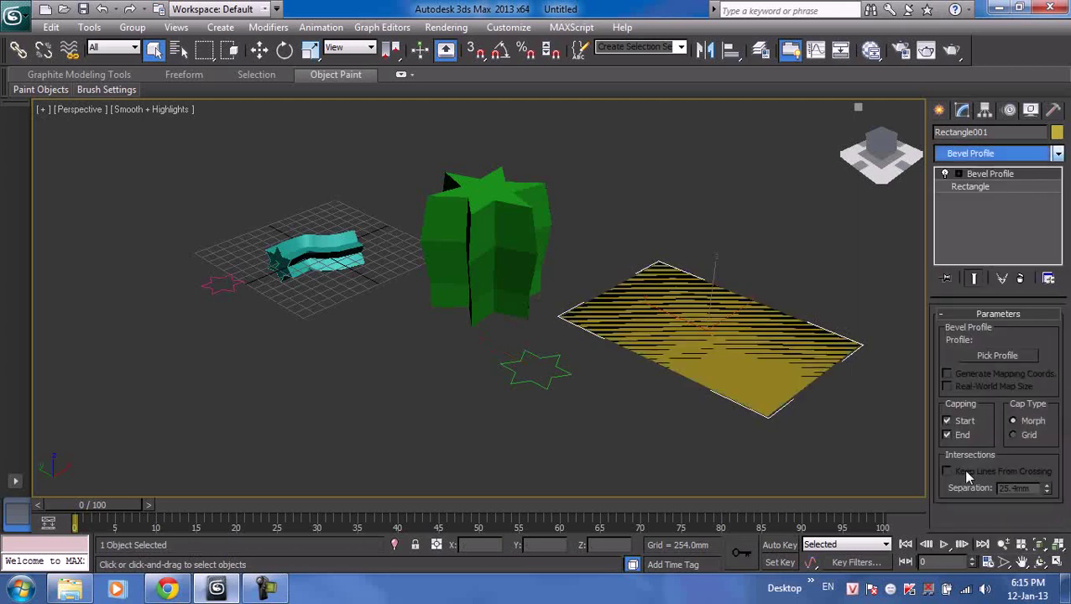
{"action": "left_click", "coordinate": [977, 356]}
{"action": "left_click", "coordinate": [561, 367]}
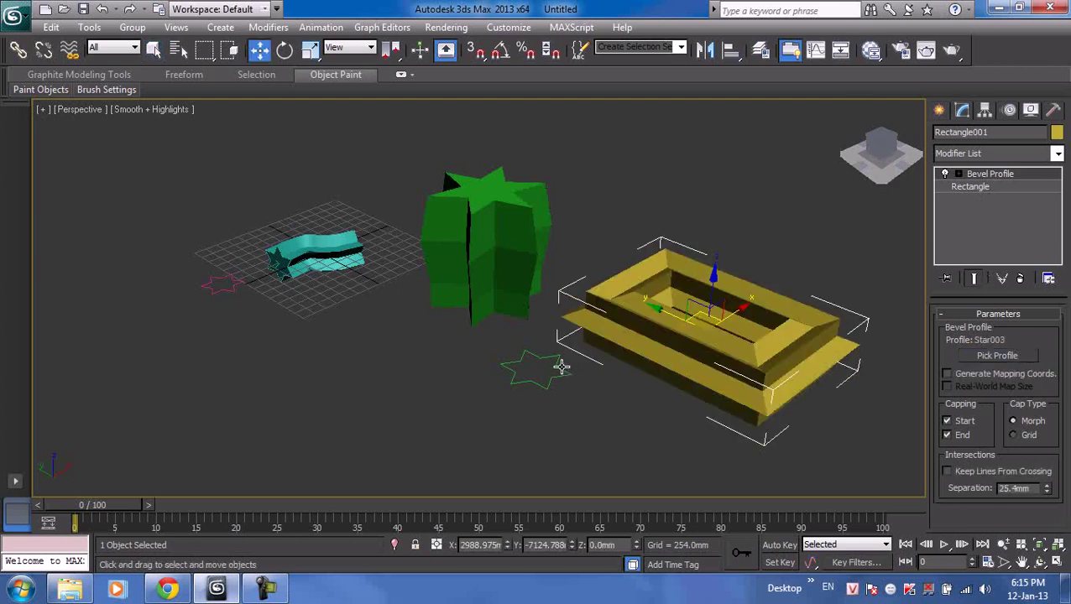
- Orbit the view to look down on the stepped frame and clear the selection
{"action": "scroll", "coordinate": [470, 276], "scroll_direction": "up", "scroll_amount": 5}
{"action": "scroll", "coordinate": [466, 269], "scroll_direction": "up", "scroll_amount": 4}
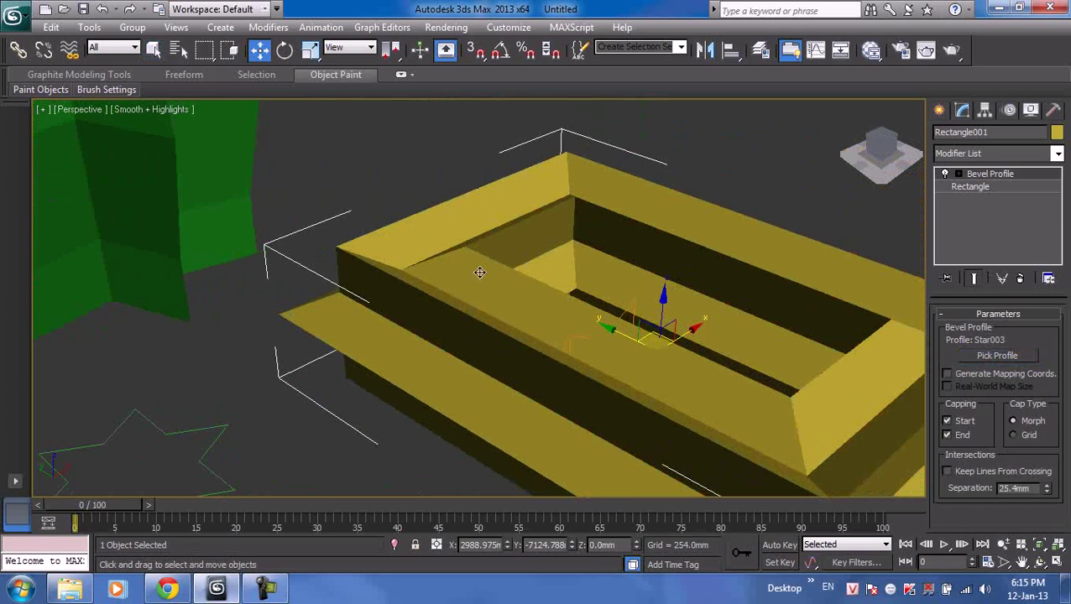
{"action": "scroll", "coordinate": [479, 272], "scroll_direction": "down", "scroll_amount": 5}
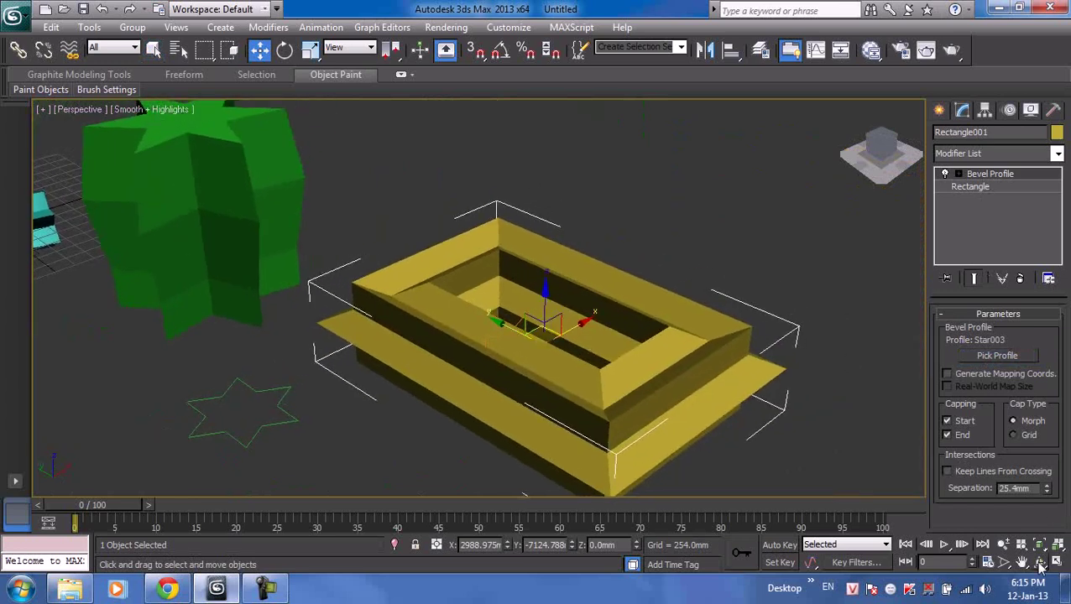
{"action": "left_click", "coordinate": [1040, 562]}
{"action": "mouse_move", "coordinate": [542, 359]}
{"action": "left_mouse_down"}
{"action": "mouse_move", "coordinate": [476, 351]}
{"action": "mouse_move", "coordinate": [437, 370]}
{"action": "mouse_move", "coordinate": [485, 382]}
{"action": "mouse_move", "coordinate": [516, 366]}
{"action": "mouse_move", "coordinate": [471, 351]}
{"action": "mouse_move", "coordinate": [471, 328]}
{"action": "mouse_move", "coordinate": [589, 307]}
{"action": "mouse_move", "coordinate": [545, 334]}
{"action": "mouse_move", "coordinate": [688, 222]}
{"action": "left_mouse_up"}
{"action": "right_click", "coordinate": [691, 221]}
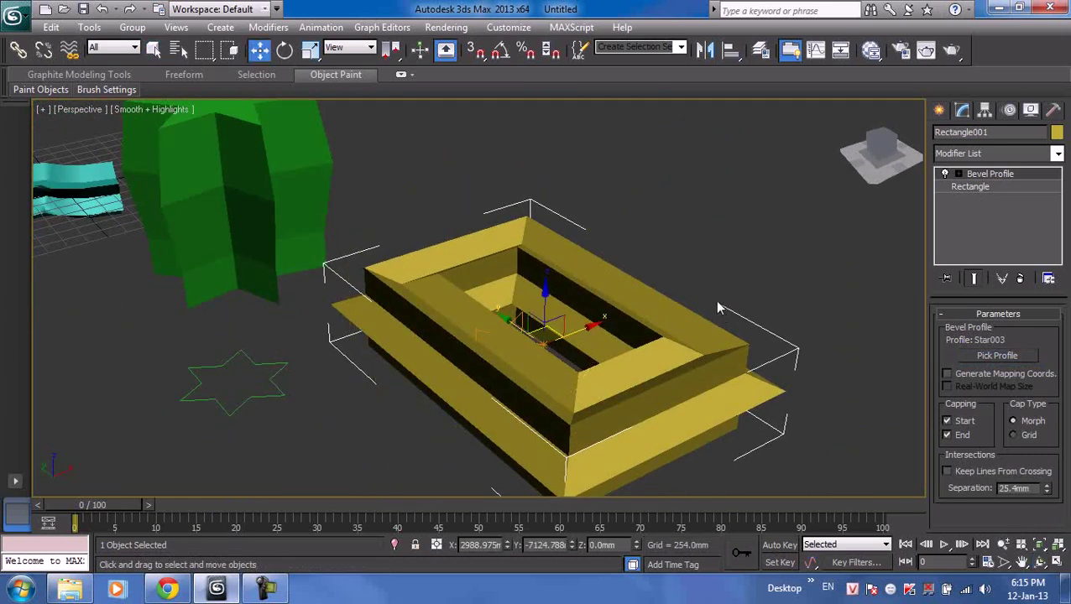
{"action": "left_click", "coordinate": [714, 274]}
{"action": "scroll", "coordinate": [714, 274], "scroll_direction": "down", "scroll_amount": 5}
{"action": "scroll", "coordinate": [698, 246], "scroll_direction": "up", "scroll_amount": 2}
{"action": "scroll", "coordinate": [698, 246], "scroll_direction": "down", "scroll_amount": 2}
- Draw a new star, Star004, below the other objects
{"action": "left_click", "coordinate": [939, 109]}
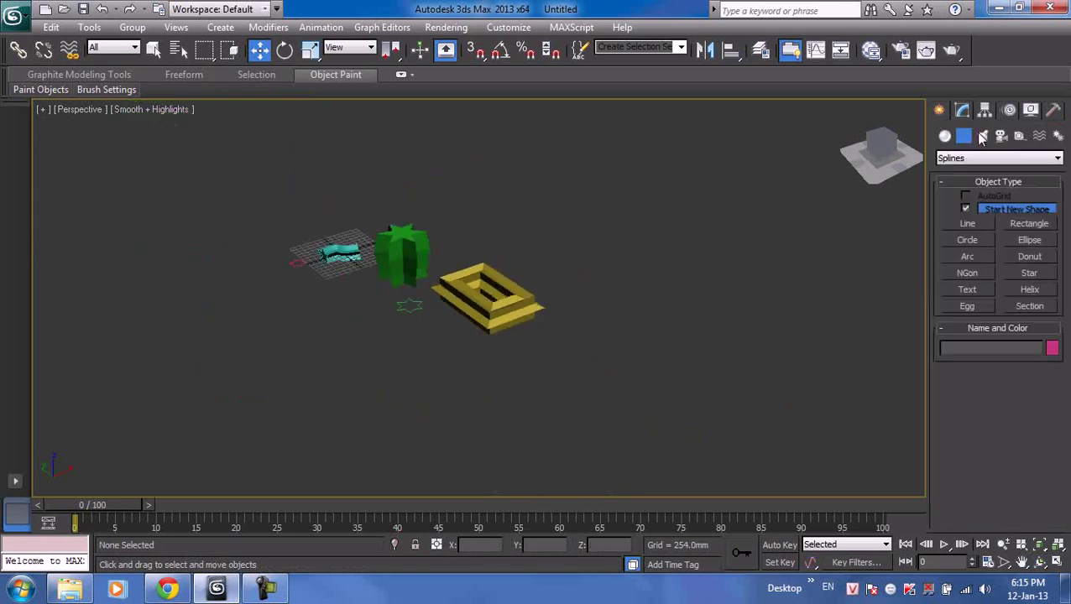
{"action": "left_click", "coordinate": [1030, 272]}
{"action": "left_click_drag", "start_coordinate": [363, 411], "coordinate": [369, 401]}
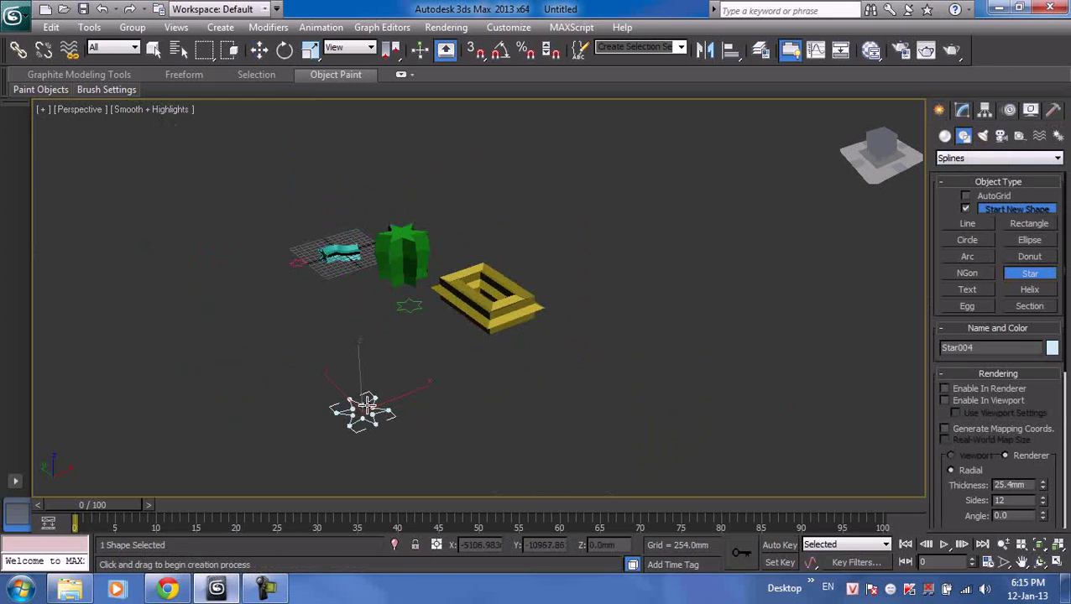
{"action": "left_click", "coordinate": [367, 406]}
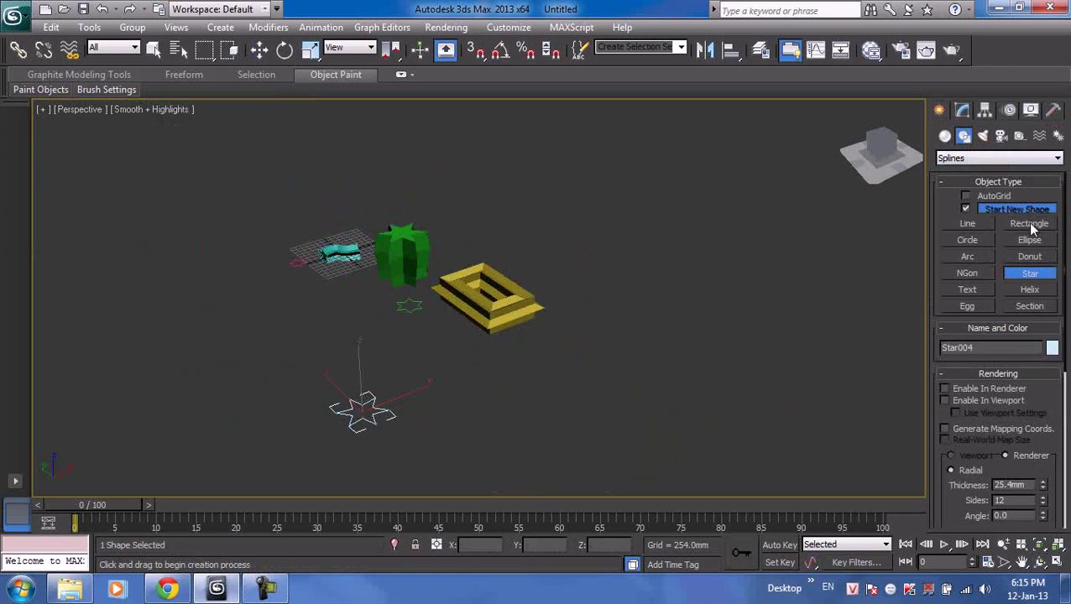
- Draw a large rectangle across the lower right of the grid
{"action": "left_click", "coordinate": [965, 160]}
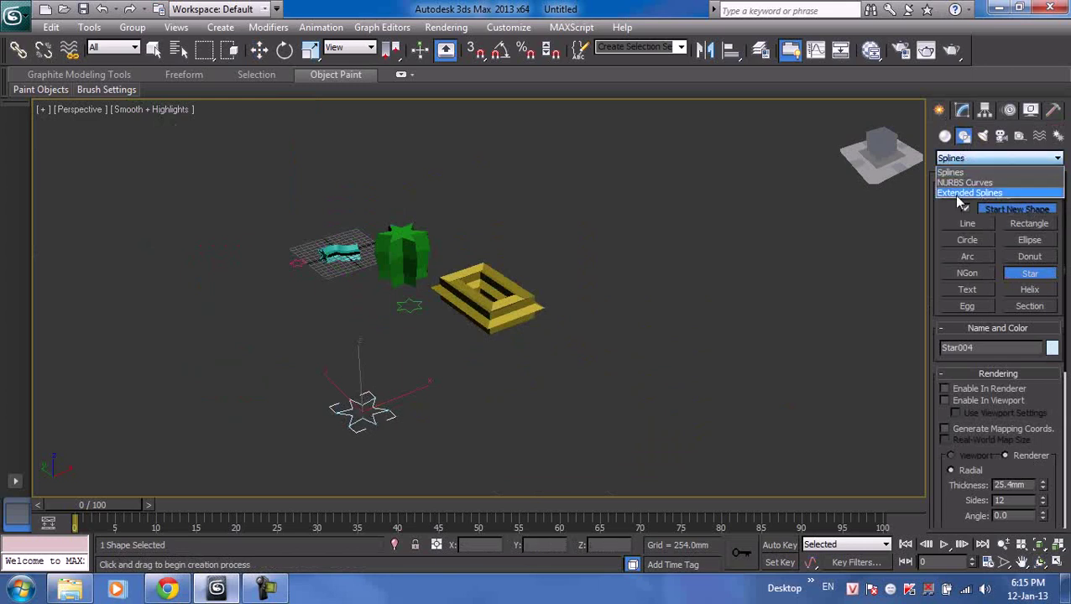
{"action": "left_click", "coordinate": [965, 193]}
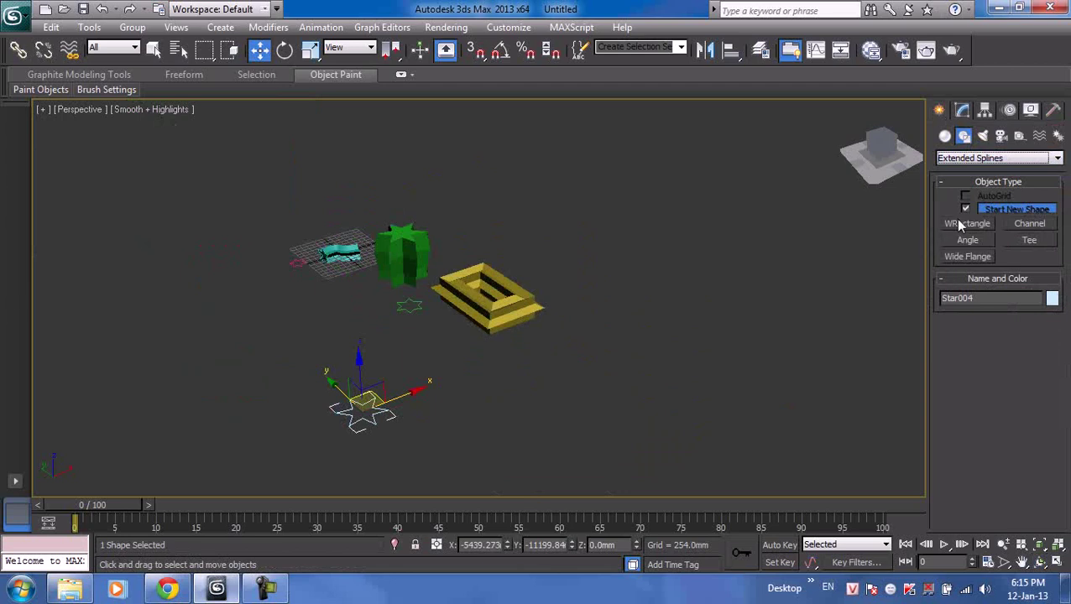
{"action": "left_click", "coordinate": [993, 160]}
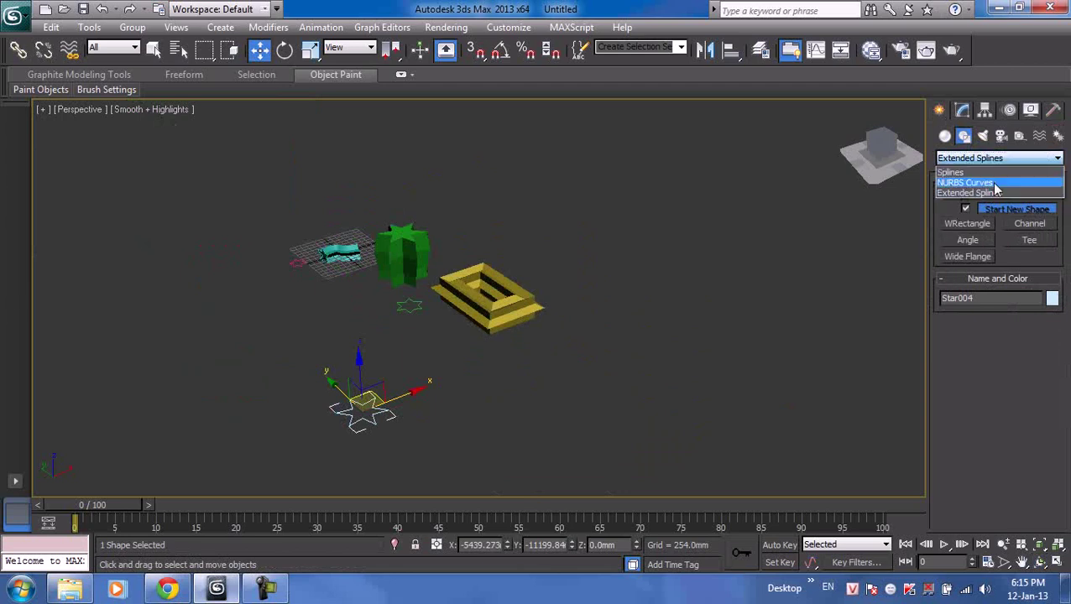
{"action": "left_click", "coordinate": [978, 169]}
{"action": "left_click", "coordinate": [1040, 224]}
{"action": "mouse_move", "coordinate": [527, 374]}
{"action": "left_mouse_down"}
{"action": "mouse_move", "coordinate": [810, 336]}
{"action": "mouse_move", "coordinate": [862, 376]}
{"action": "left_mouse_up"}
- Apply Bevel Profile to the new rectangle, using Star004 as its profile
{"action": "left_click", "coordinate": [962, 110]}
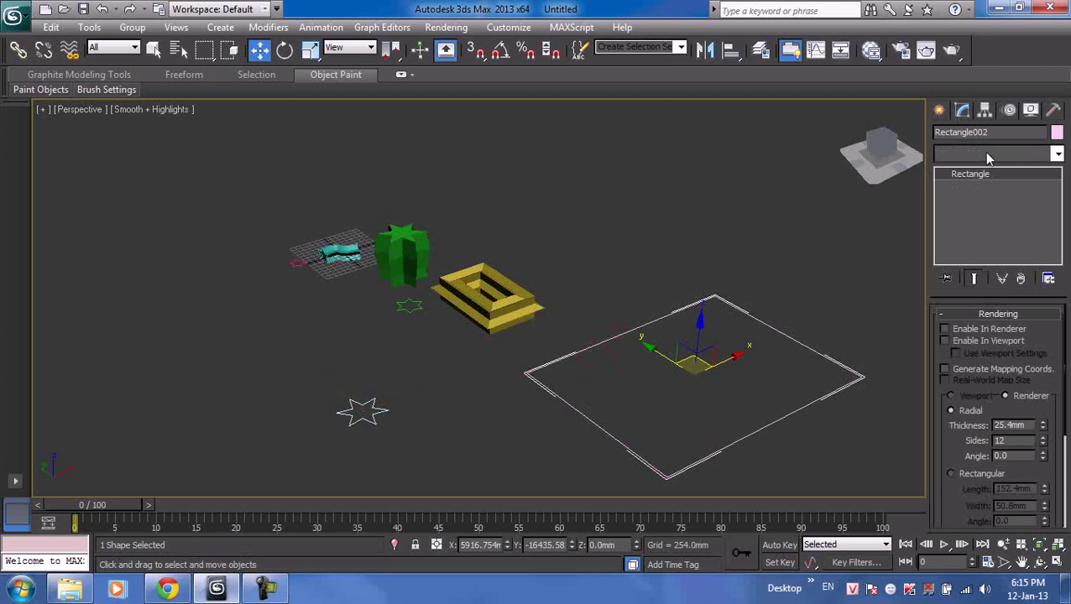
{"action": "left_click", "coordinate": [986, 158]}
{"action": "scroll", "coordinate": [991, 337], "scroll_direction": "down", "scroll_amount": 5}
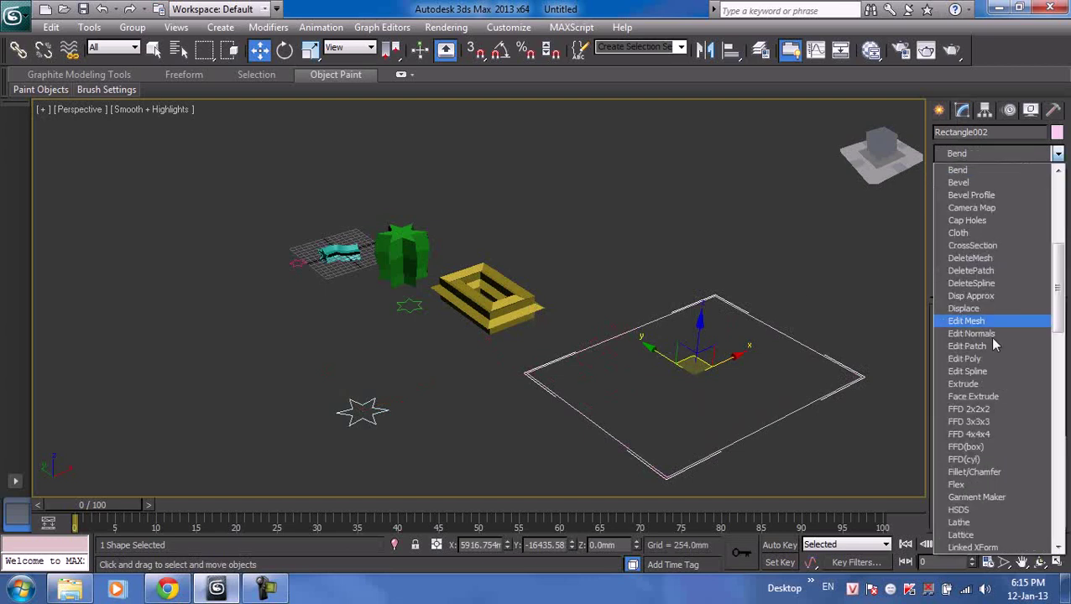
{"action": "left_click", "coordinate": [990, 198]}
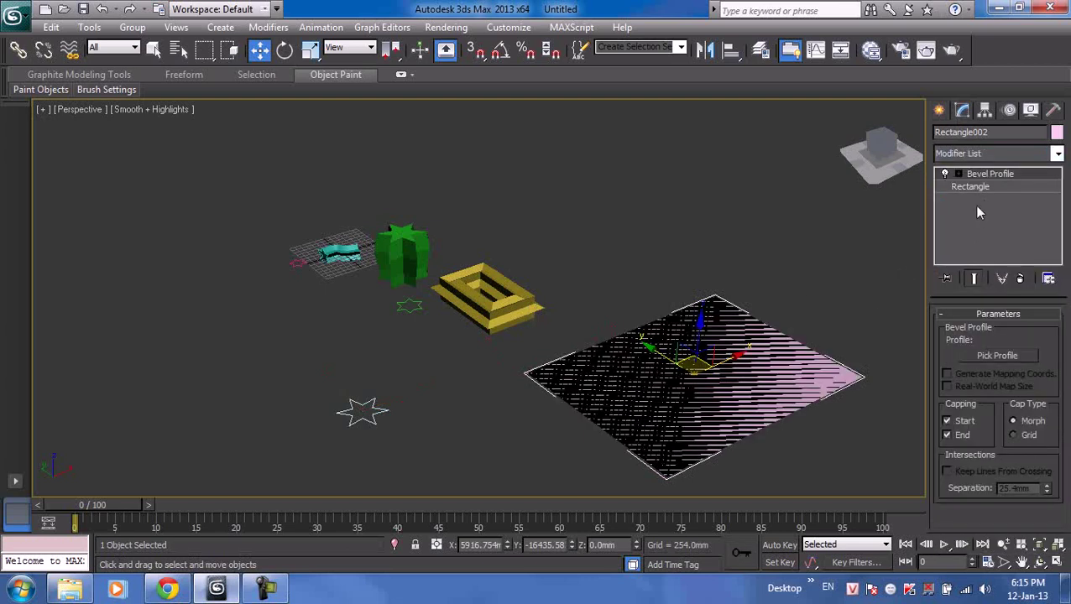
{"action": "left_click", "coordinate": [991, 355]}
{"action": "left_click", "coordinate": [377, 411]}
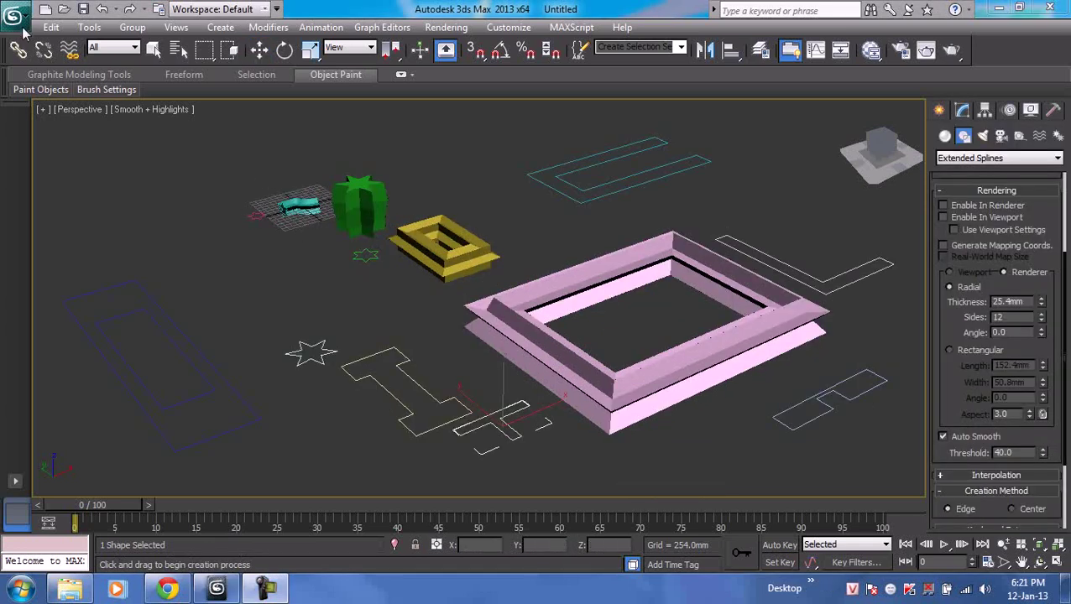
- Reset 3ds Max to an empty scene without saving changes
{"action": "left_click", "coordinate": [17, 17]}
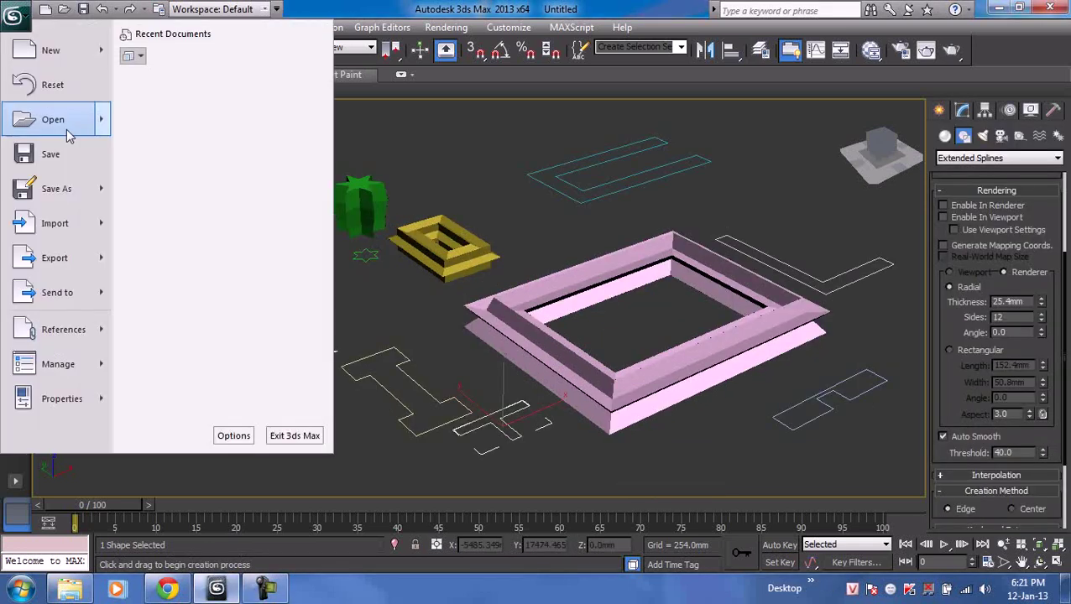
{"action": "left_click", "coordinate": [50, 85]}
{"action": "left_click", "coordinate": [544, 347]}
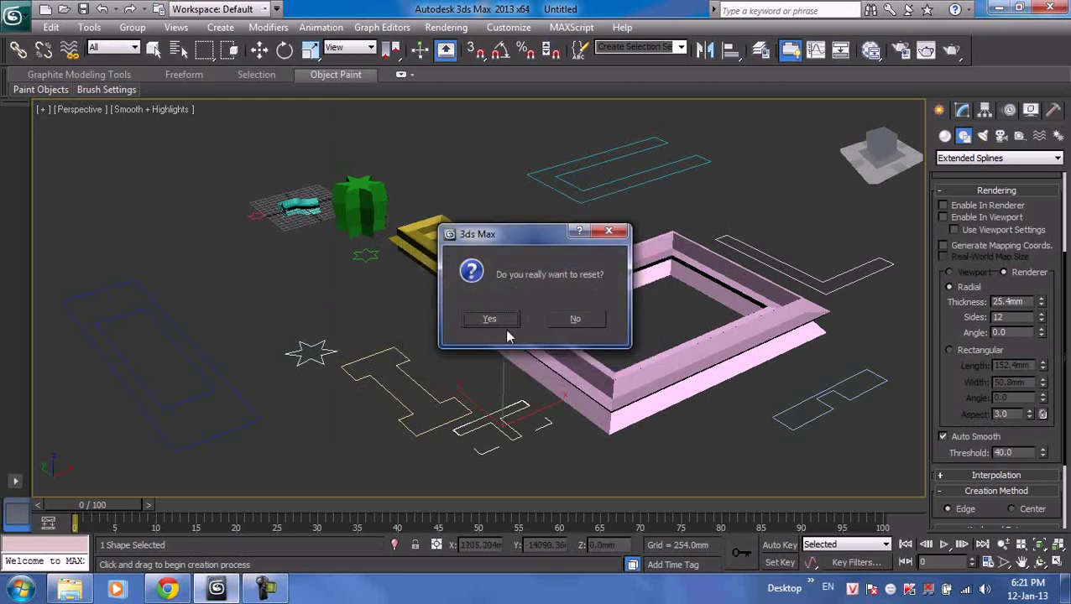
{"action": "left_click", "coordinate": [502, 322]}
- Maximize the Perspective viewport and show the basic spline shape types
{"action": "key", "text": "alt+w"}
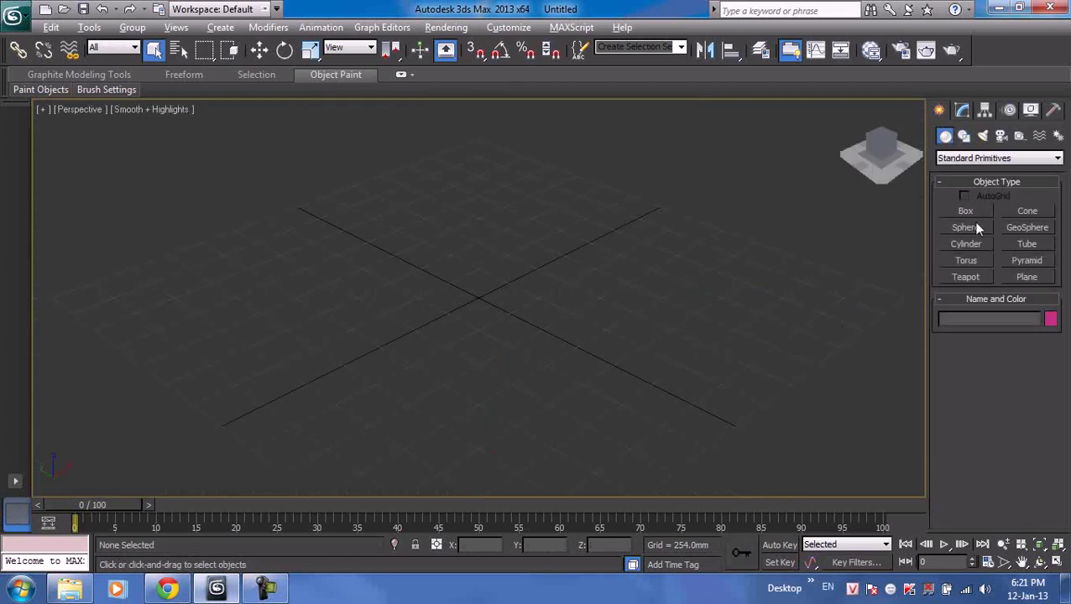
{"action": "left_click", "coordinate": [964, 136]}
{"action": "left_click", "coordinate": [992, 161]}
{"action": "left_click", "coordinate": [940, 126]}
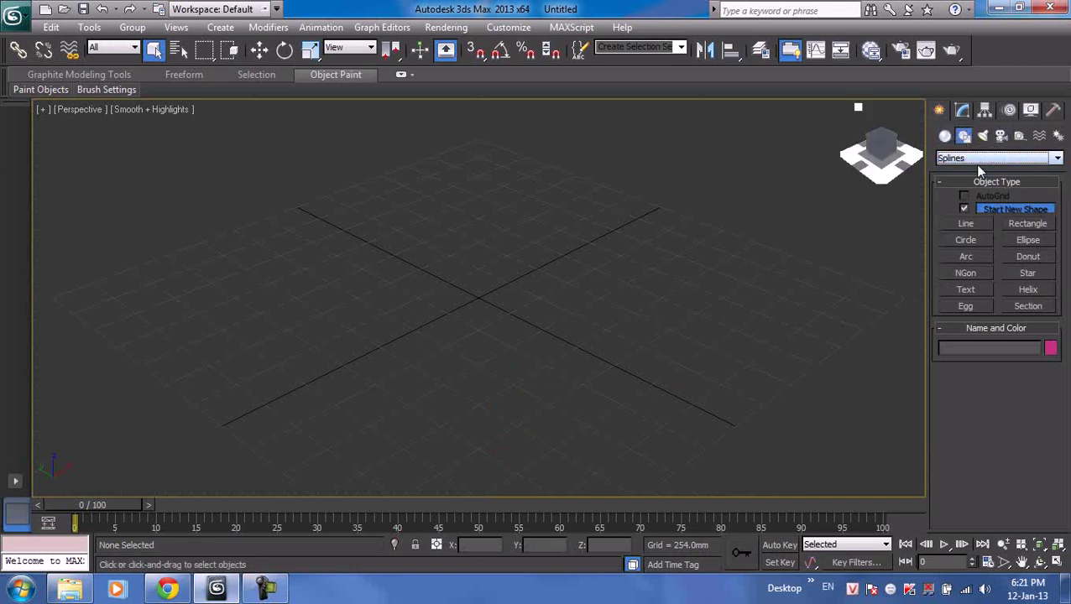
- Draw a WRectangle extended spline around the grid centre and set its wall thickness
{"action": "left_click", "coordinate": [981, 165]}
{"action": "left_click", "coordinate": [964, 108]}
{"action": "left_click", "coordinate": [961, 110]}
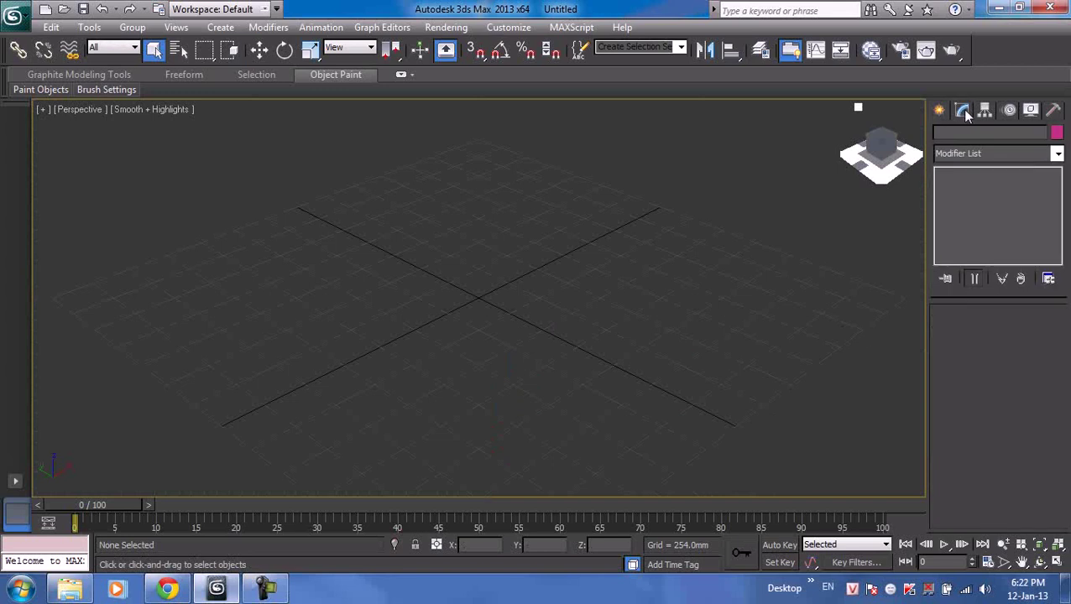
{"action": "left_click", "coordinate": [938, 110]}
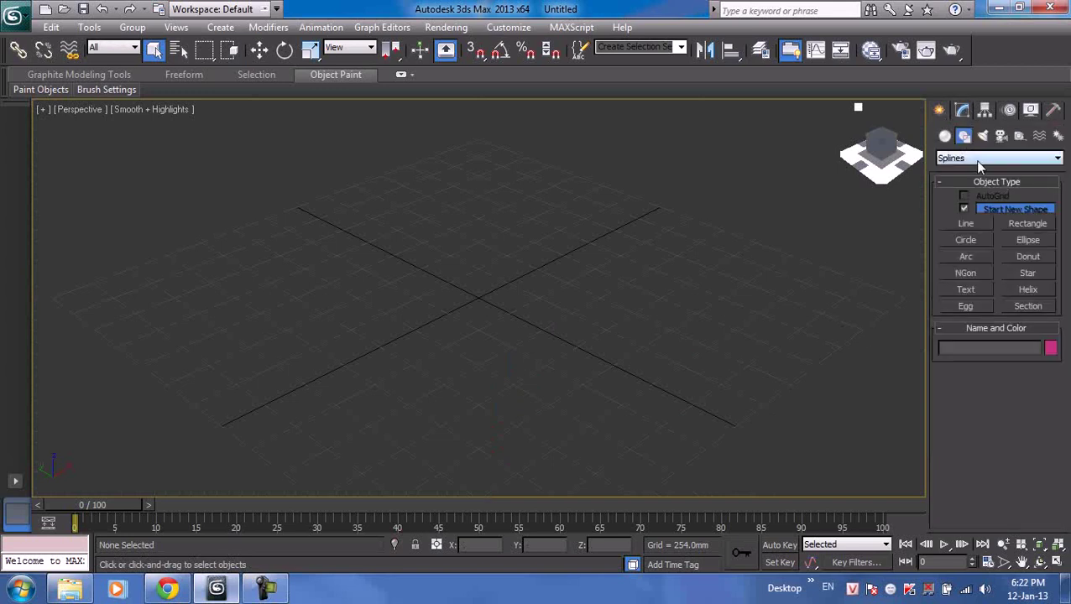
{"action": "left_click", "coordinate": [982, 158]}
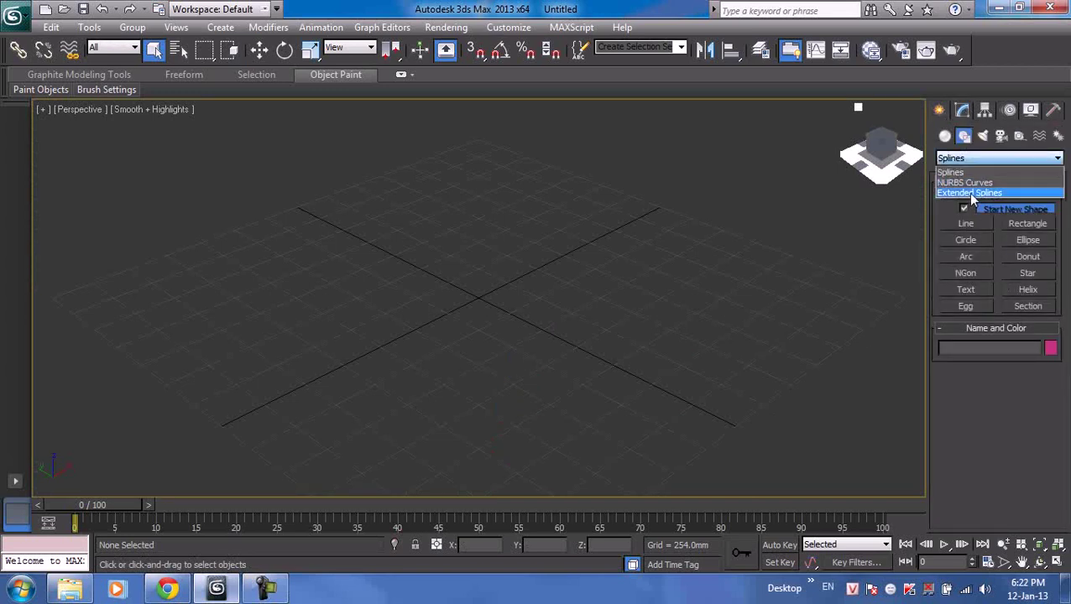
{"action": "left_click", "coordinate": [972, 193]}
{"action": "left_click", "coordinate": [972, 224]}
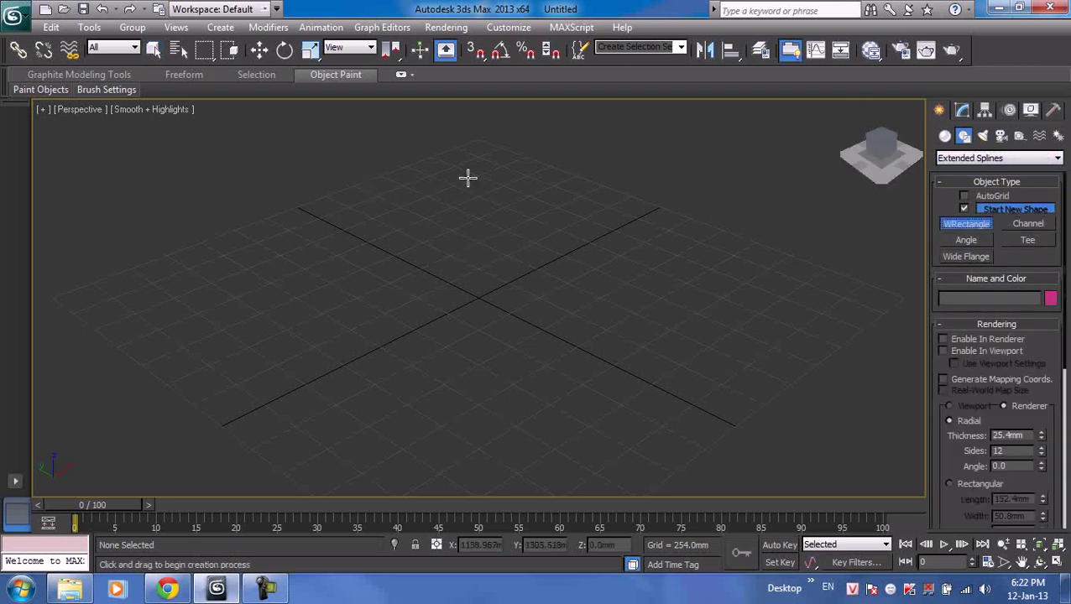
{"action": "left_click_drag", "start_coordinate": [445, 171], "coordinate": [538, 394]}
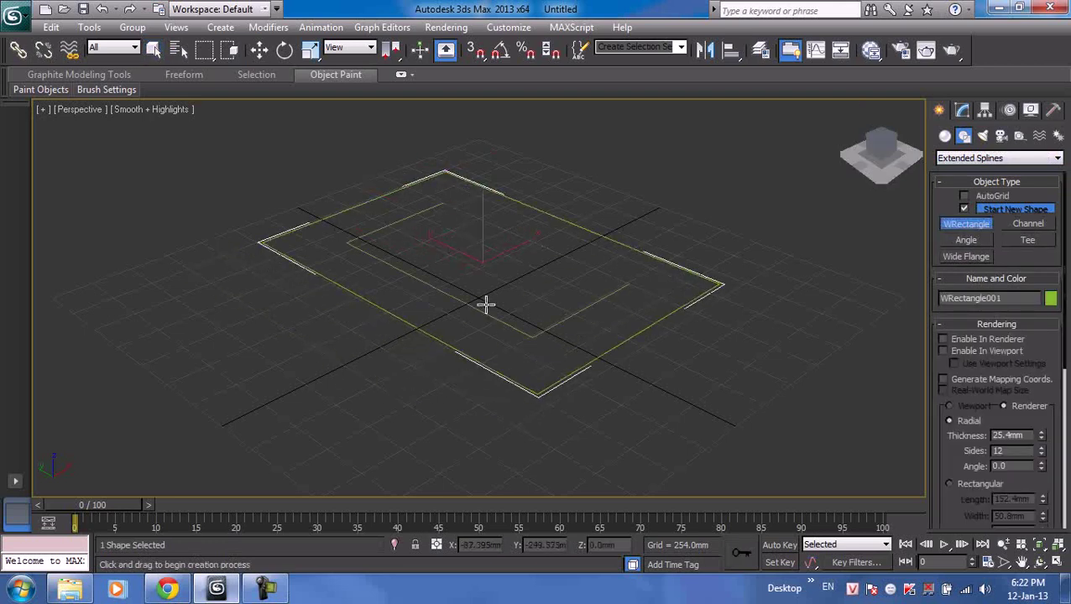
{"action": "left_click", "coordinate": [549, 344]}
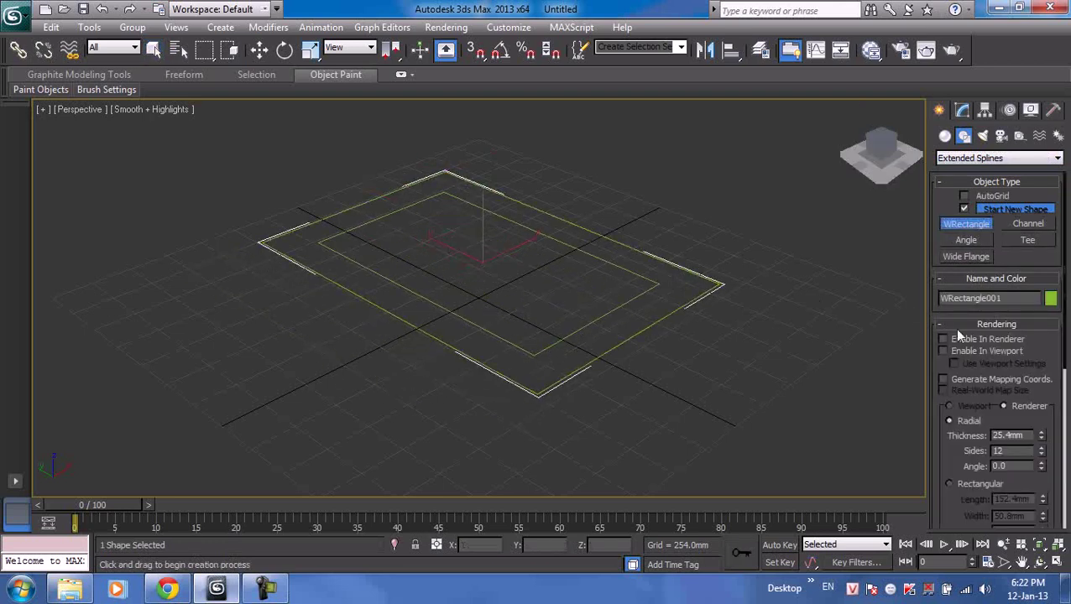
- Extrude WRectangle001 to a height of 215.9mm
{"action": "left_click", "coordinate": [963, 116]}
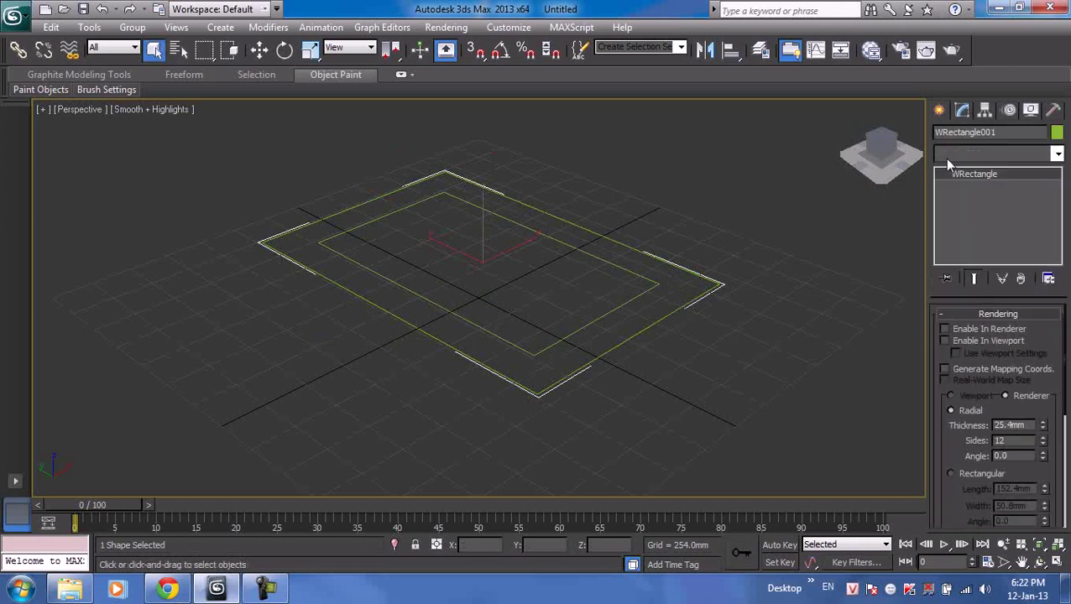
{"action": "left_click", "coordinate": [944, 158]}
{"action": "key", "text": "e"}
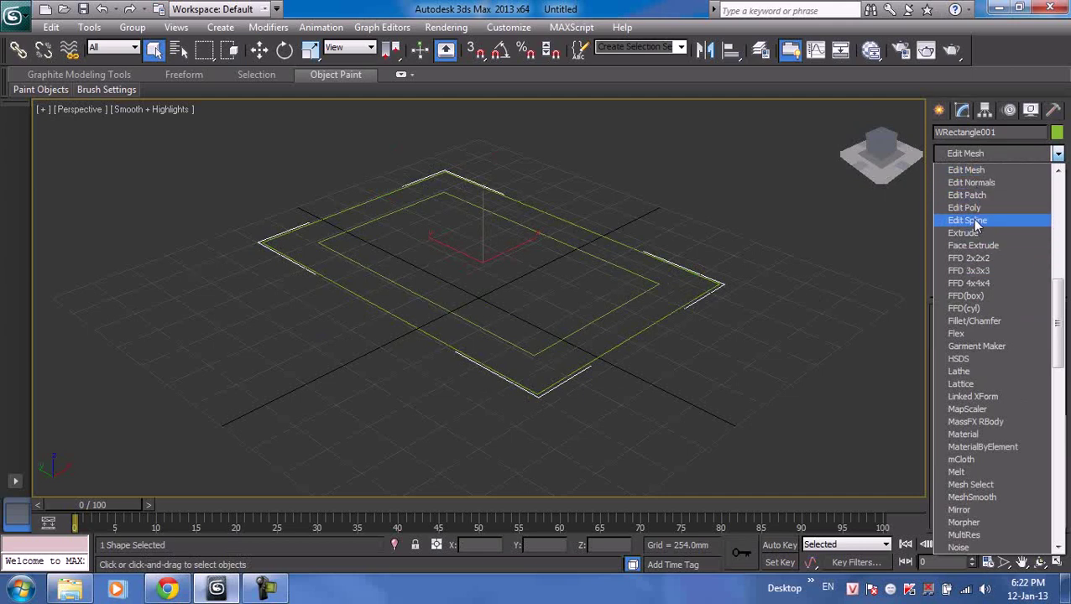
{"action": "left_click", "coordinate": [967, 232]}
{"action": "left_click_drag", "start_coordinate": [1042, 338], "coordinate": [1036, 323]}
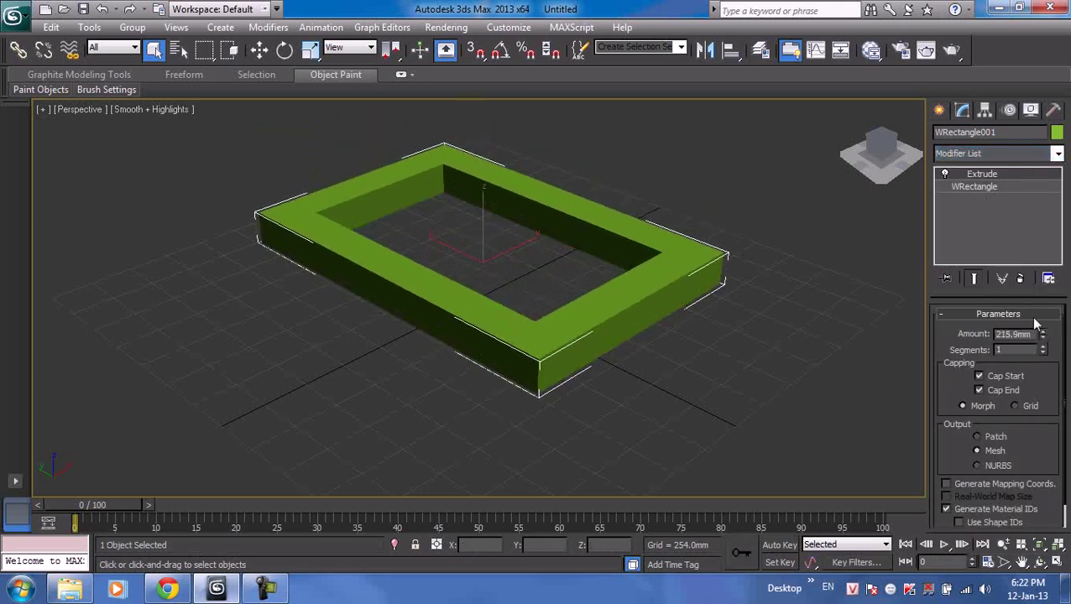
- Draw a Channel outline at the lower left and an Angle outline at the lower right
{"action": "left_click", "coordinate": [939, 111]}
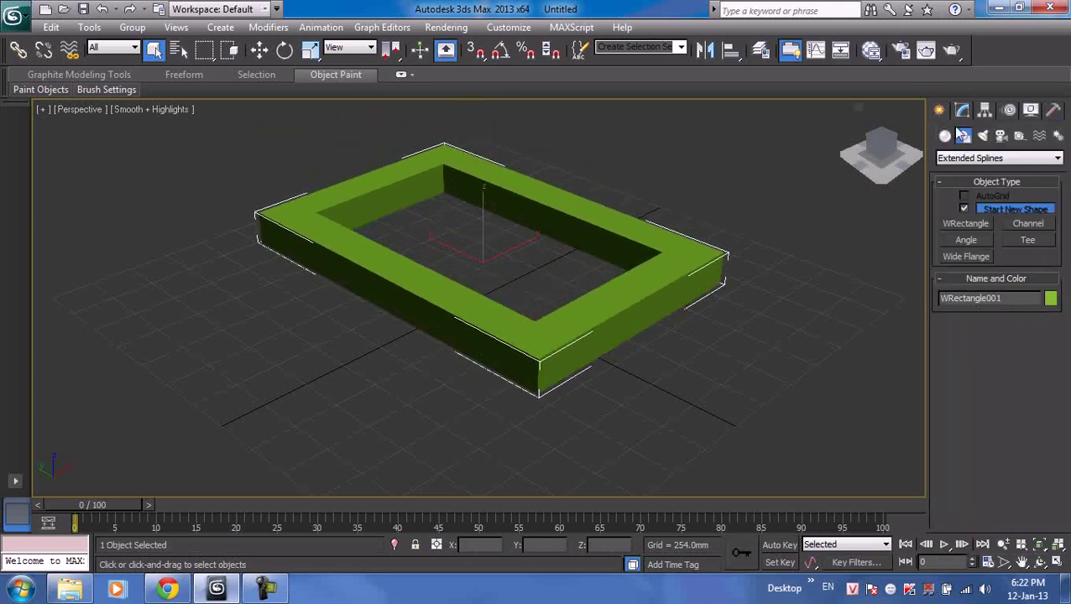
{"action": "left_click", "coordinate": [976, 158]}
{"action": "left_click", "coordinate": [994, 190]}
{"action": "left_click", "coordinate": [1028, 223]}
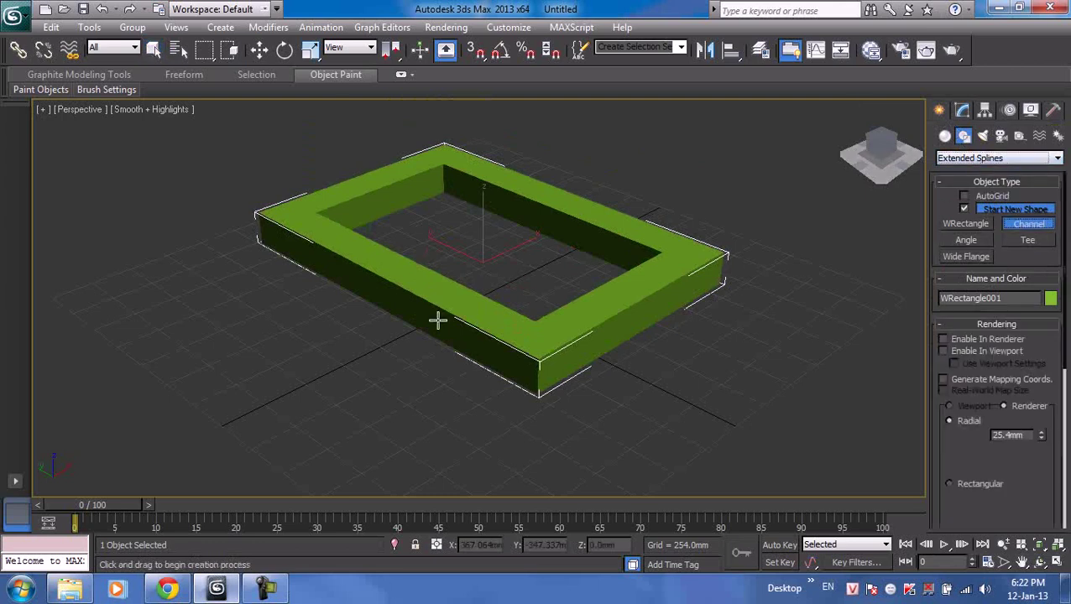
{"action": "left_click_drag", "start_coordinate": [195, 348], "coordinate": [277, 379]}
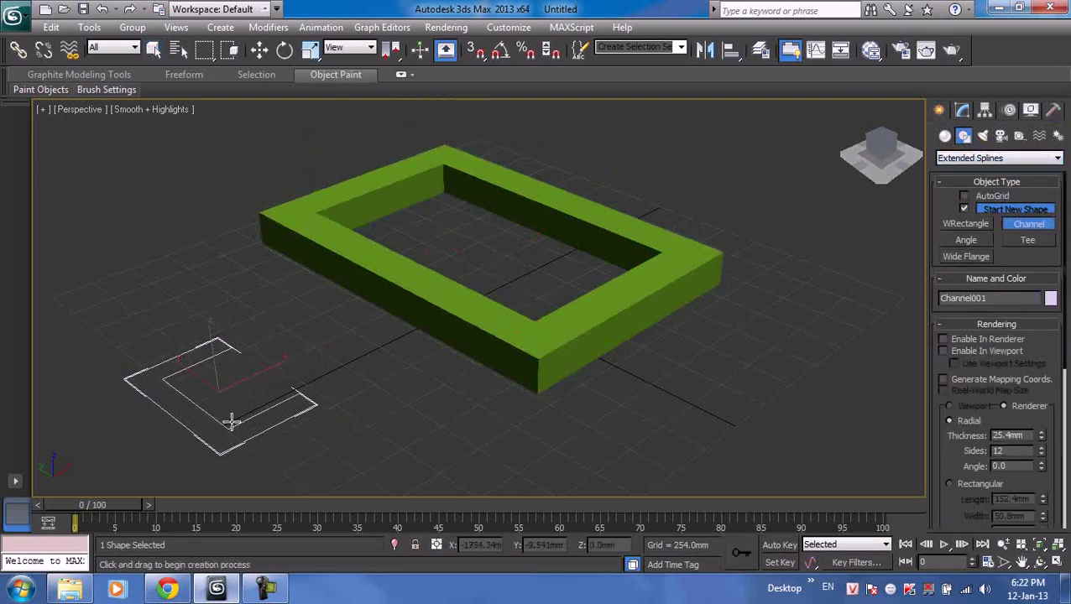
{"action": "left_click", "coordinate": [233, 421]}
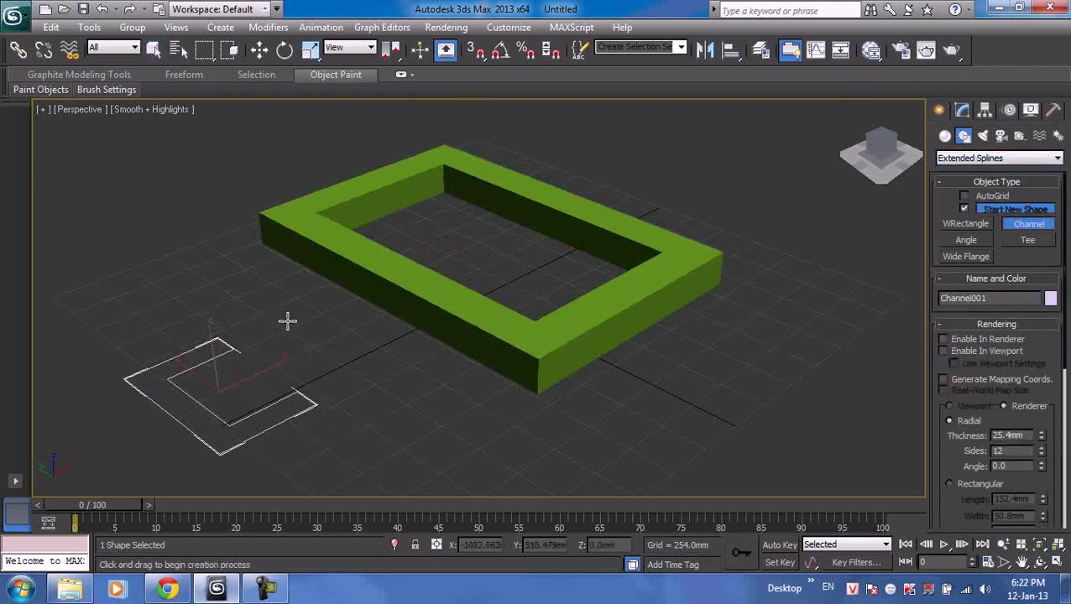
{"action": "left_click", "coordinate": [969, 240]}
{"action": "mouse_move", "coordinate": [776, 346]}
{"action": "left_mouse_down"}
{"action": "mouse_move", "coordinate": [705, 426]}
{"action": "mouse_move", "coordinate": [619, 447]}
{"action": "mouse_move", "coordinate": [789, 433]}
{"action": "left_mouse_up"}
{"action": "left_click", "coordinate": [793, 423]}
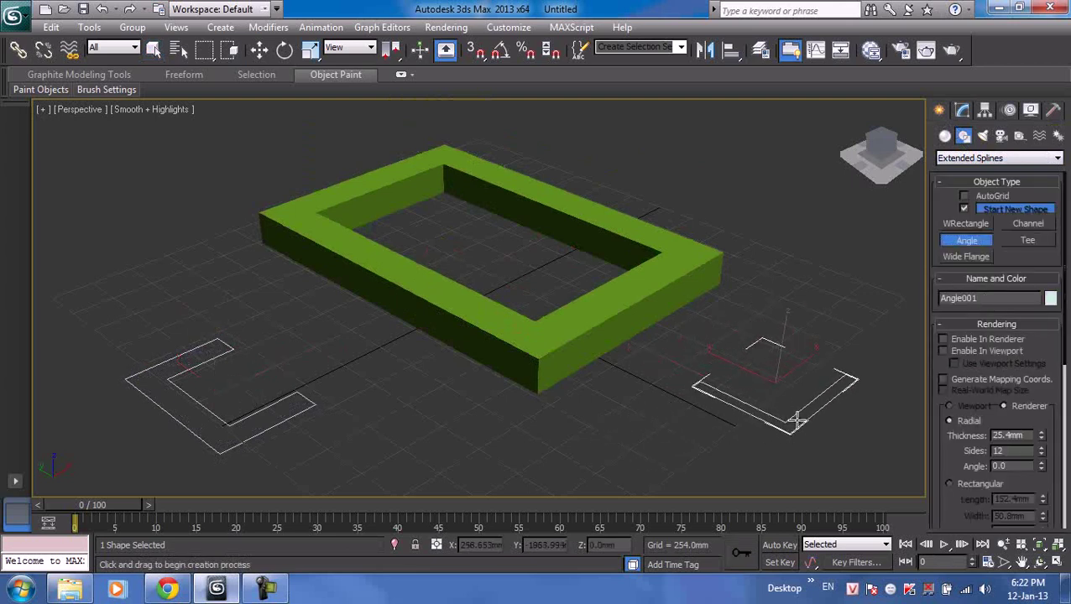
- Draw a Tee outline near the front centre and a Wide Flange outline right of the frame
{"action": "left_click", "coordinate": [1025, 242]}
{"action": "mouse_move", "coordinate": [412, 416]}
{"action": "left_mouse_down"}
{"action": "mouse_move", "coordinate": [465, 457]}
{"action": "mouse_move", "coordinate": [361, 462]}
{"action": "left_mouse_up"}
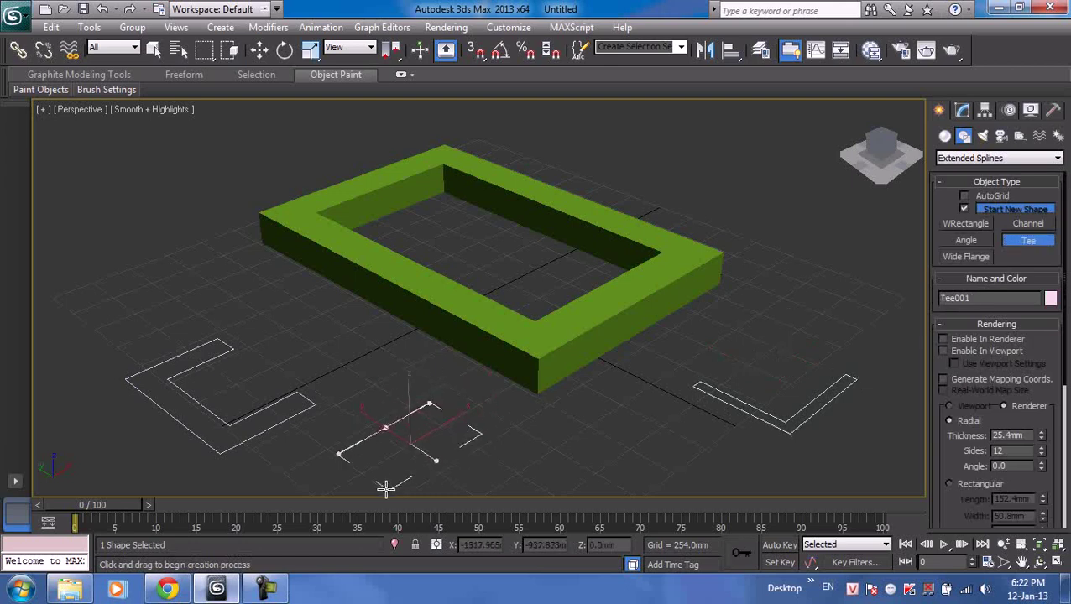
{"action": "left_click", "coordinate": [407, 471]}
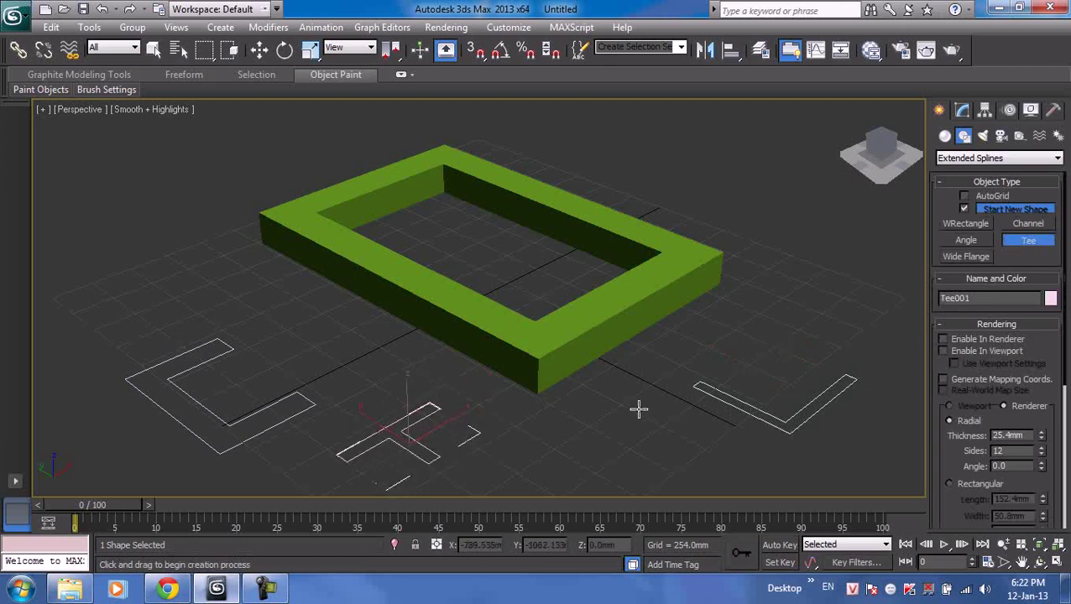
{"action": "left_click", "coordinate": [965, 257]}
{"action": "left_click_drag", "start_coordinate": [792, 239], "coordinate": [877, 312]}
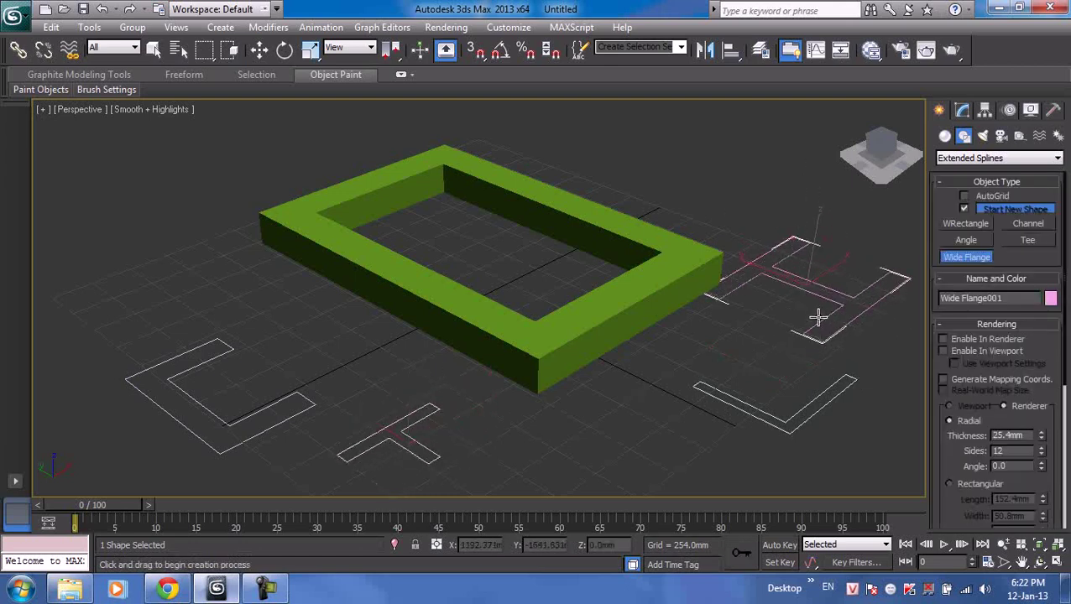
{"action": "left_click", "coordinate": [823, 309]}
{"action": "right_click", "coordinate": [826, 295]}
{"action": "middle_click_drag", "start_coordinate": [826, 294], "coordinate": [751, 288]}
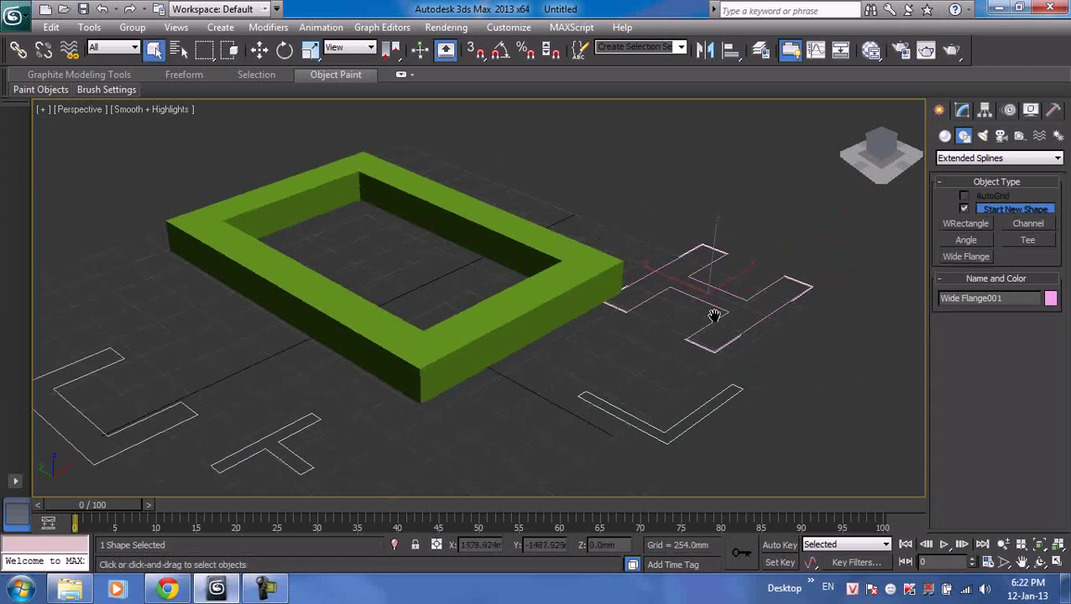
{"action": "scroll", "coordinate": [806, 271], "scroll_direction": "down", "scroll_amount": 3}
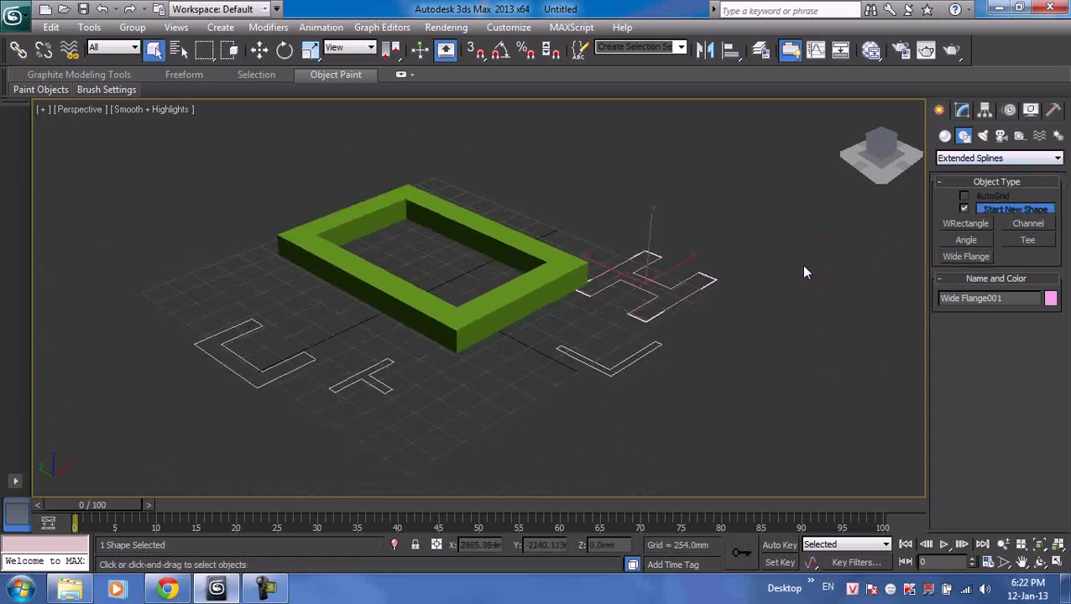
{"action": "left_click", "coordinate": [961, 109]}
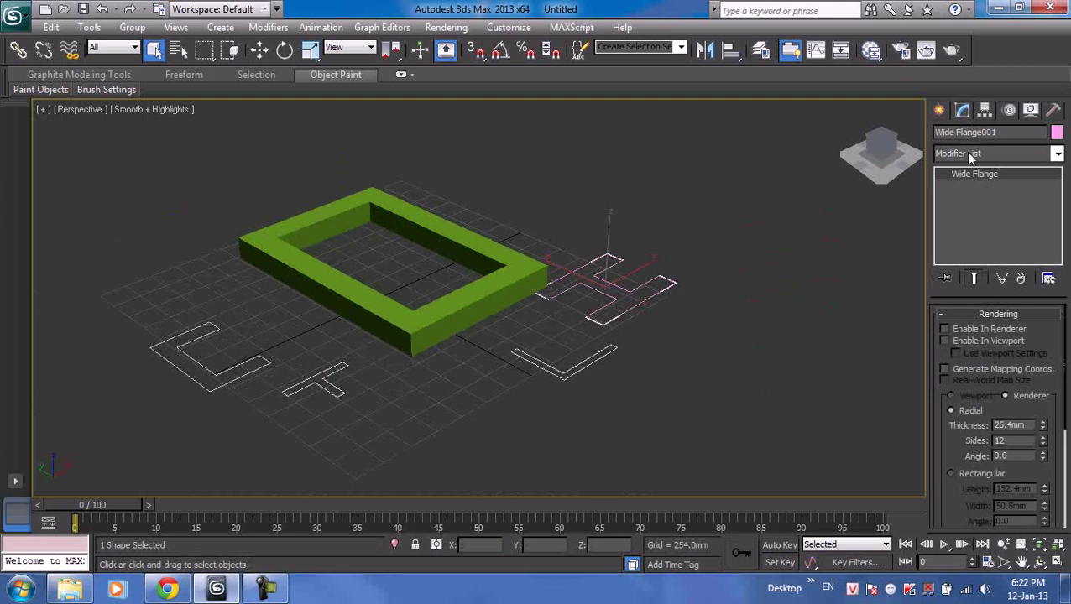
- Extrude Wide Flange001 into a solid pink H block, then select the angle outline
{"action": "left_click", "coordinate": [965, 151]}
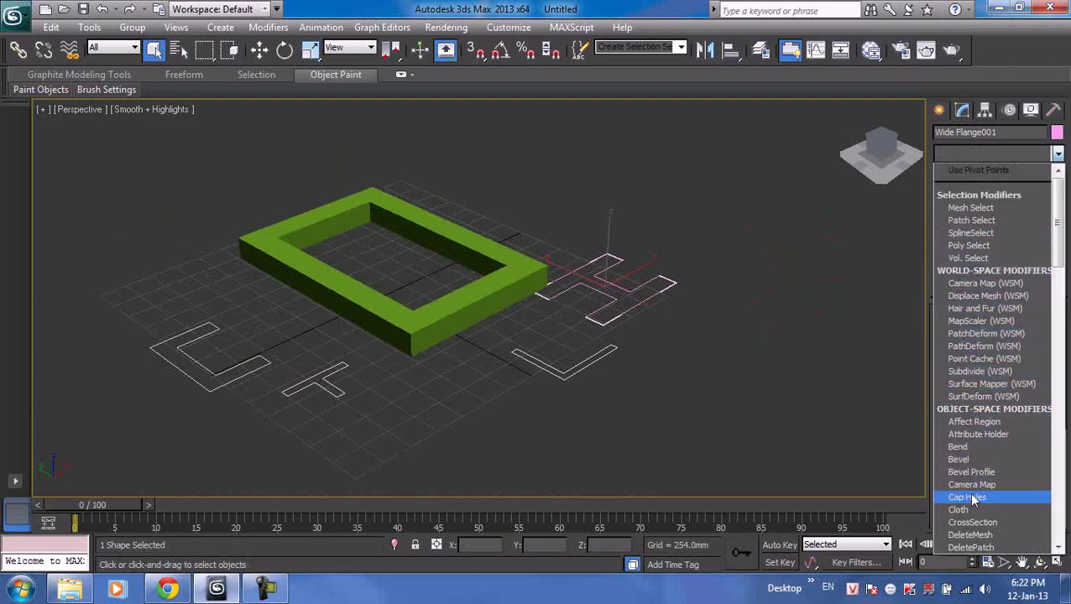
{"action": "scroll", "coordinate": [974, 500], "scroll_direction": "down", "scroll_amount": 10}
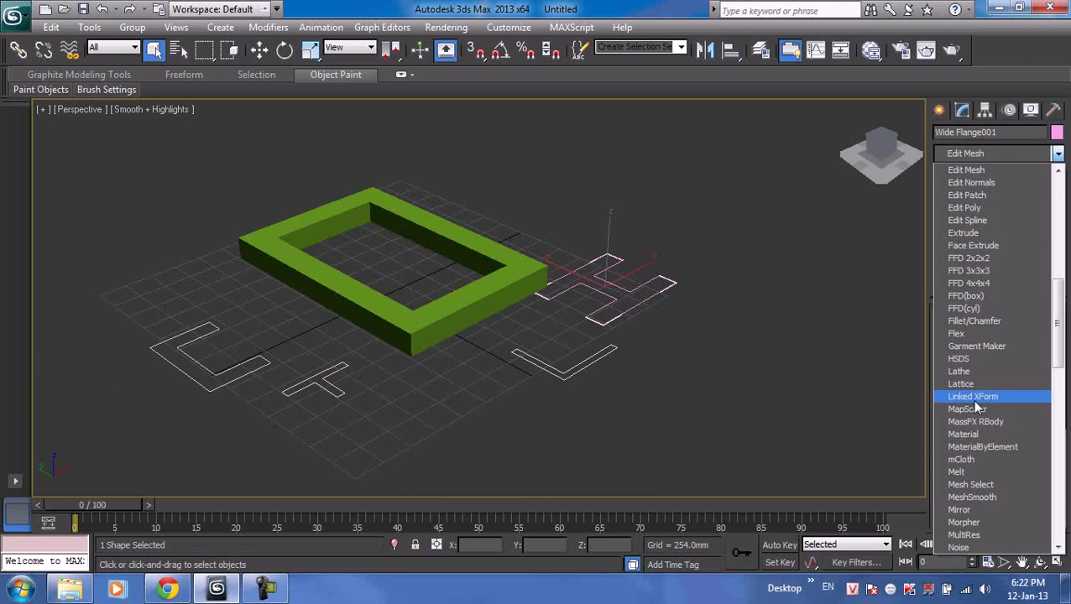
{"action": "left_click", "coordinate": [967, 236]}
{"action": "left_click_drag", "start_coordinate": [1044, 340], "coordinate": [973, 325]}
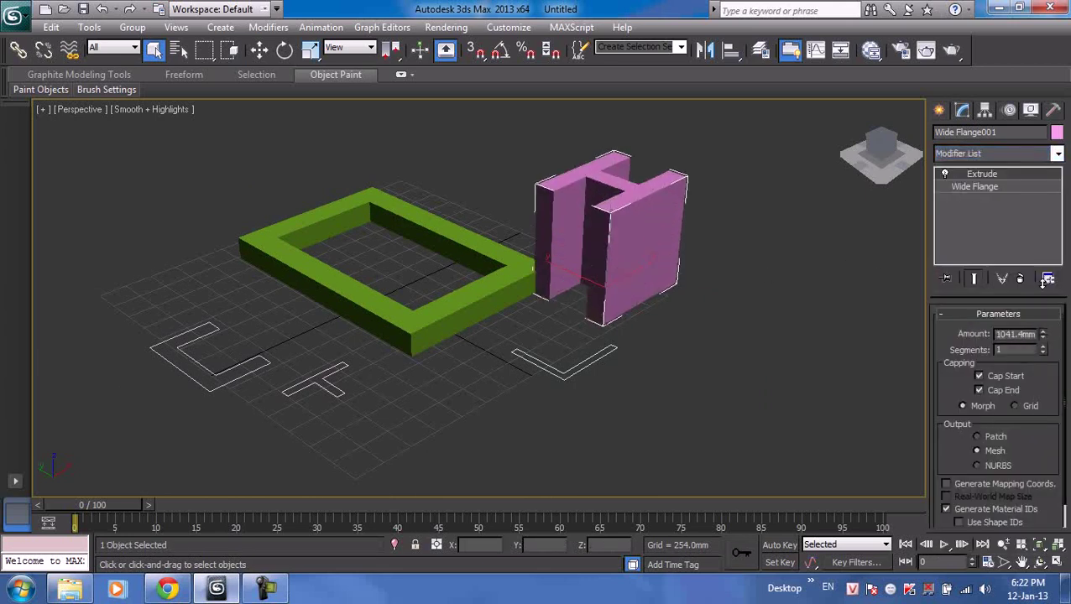
{"action": "left_click", "coordinate": [848, 318]}
{"action": "left_click", "coordinate": [614, 353]}
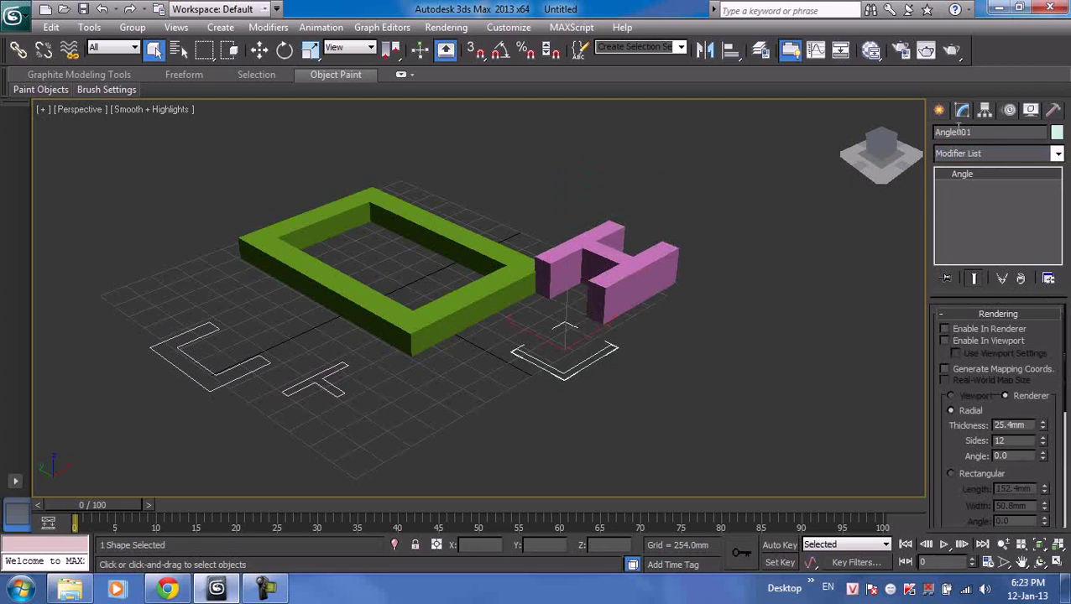
- Select Angle001 and add an Edit Spline modifier to it
{"action": "left_click", "coordinate": [622, 397]}
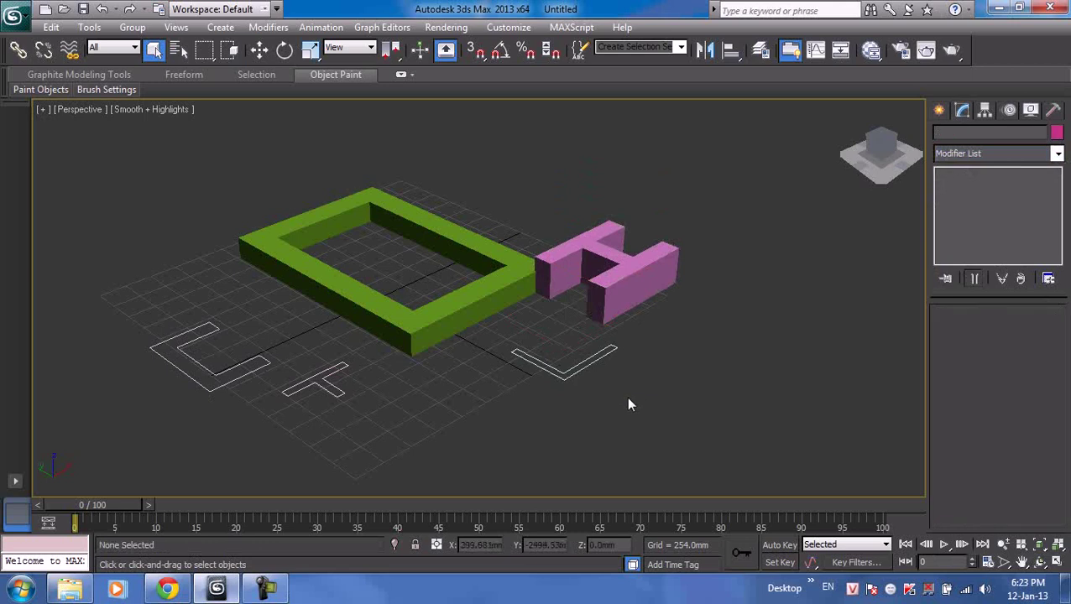
{"action": "scroll", "coordinate": [500, 311], "scroll_direction": "up", "scroll_amount": 5}
{"action": "middle_click_drag", "start_coordinate": [499, 310], "coordinate": [388, 265]}
{"action": "left_click", "coordinate": [438, 324]}
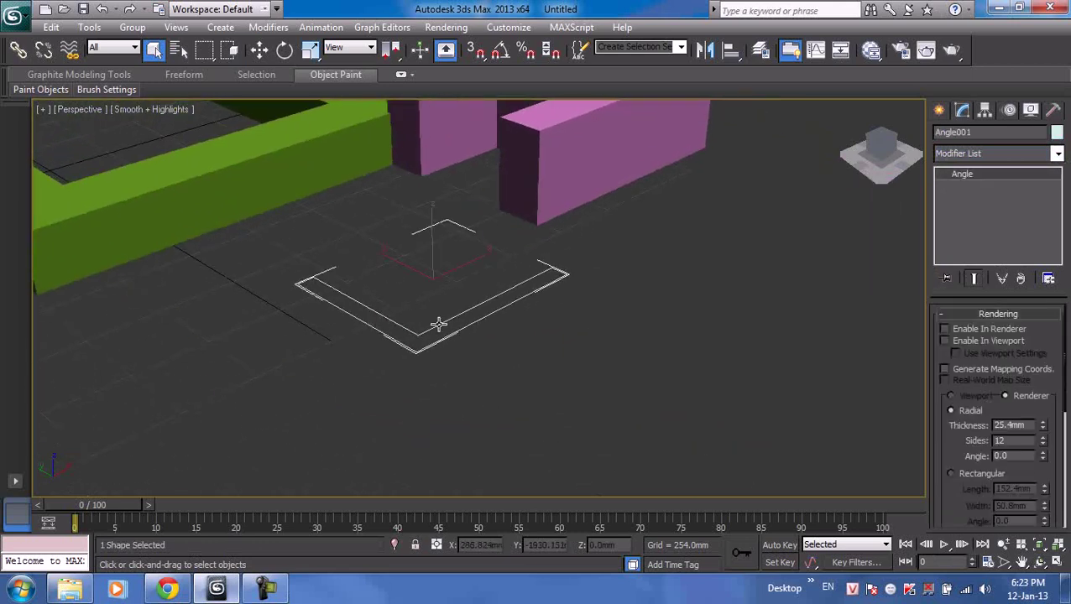
{"action": "left_click", "coordinate": [965, 155]}
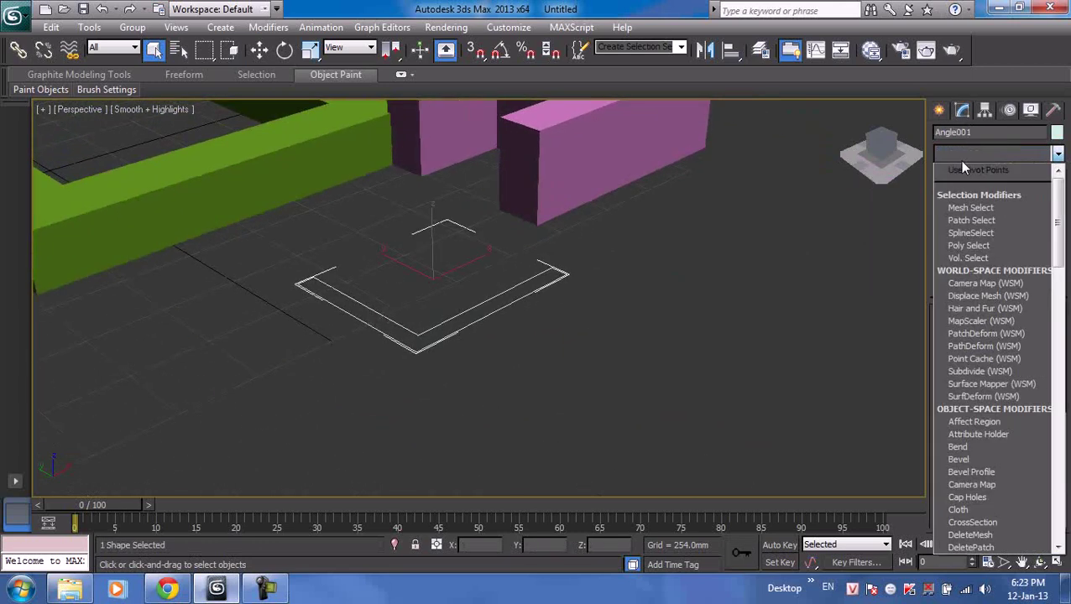
{"action": "scroll", "coordinate": [965, 168], "scroll_direction": "down", "scroll_amount": 10}
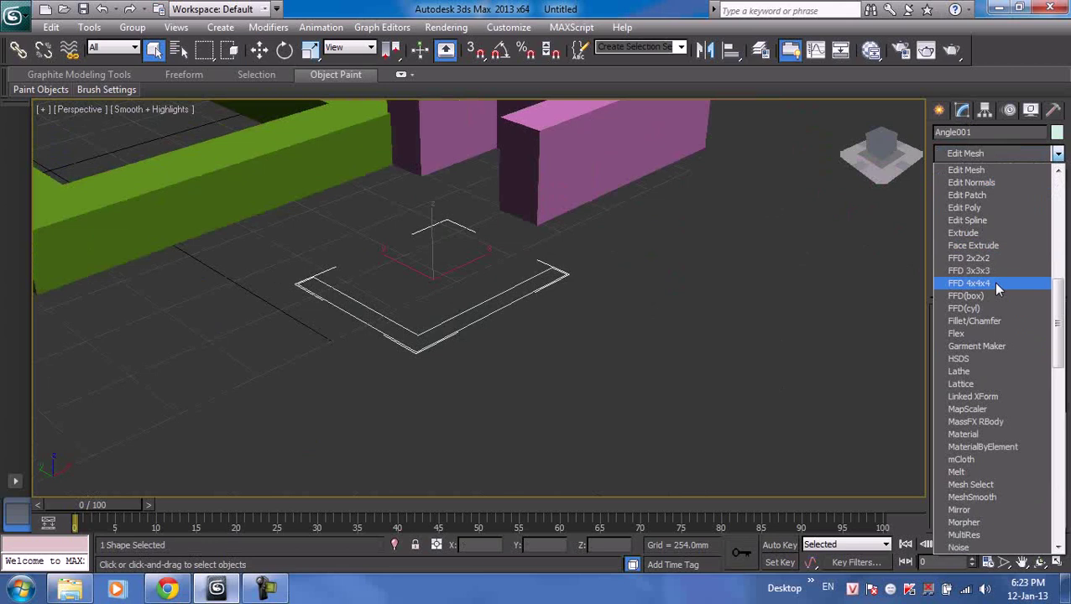
{"action": "left_click", "coordinate": [994, 222]}
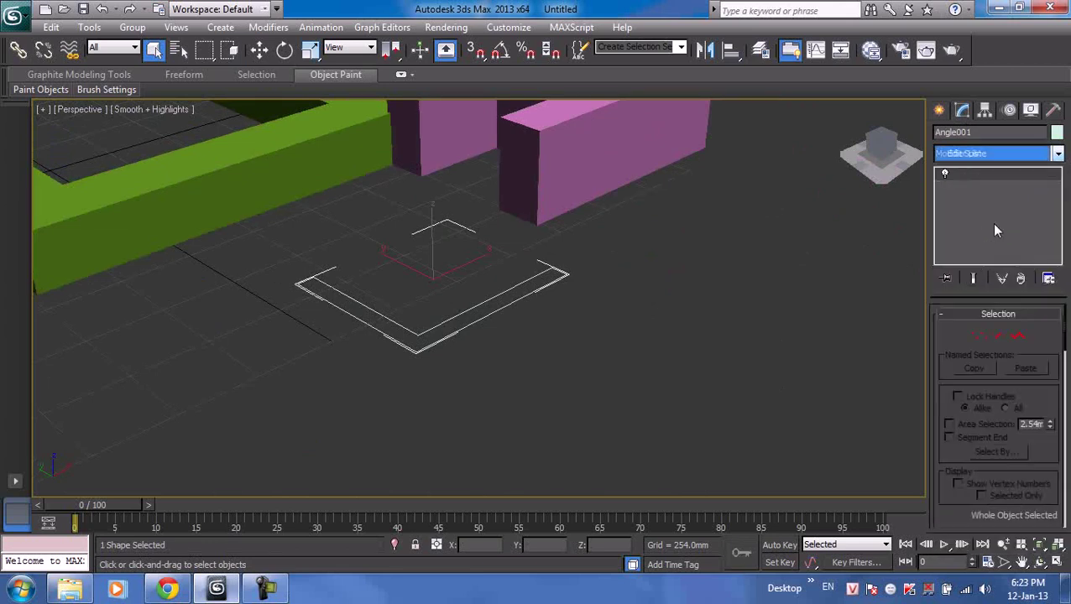
- Move the angle's front right segment outward to stretch the shape
{"action": "left_click", "coordinate": [977, 338]}
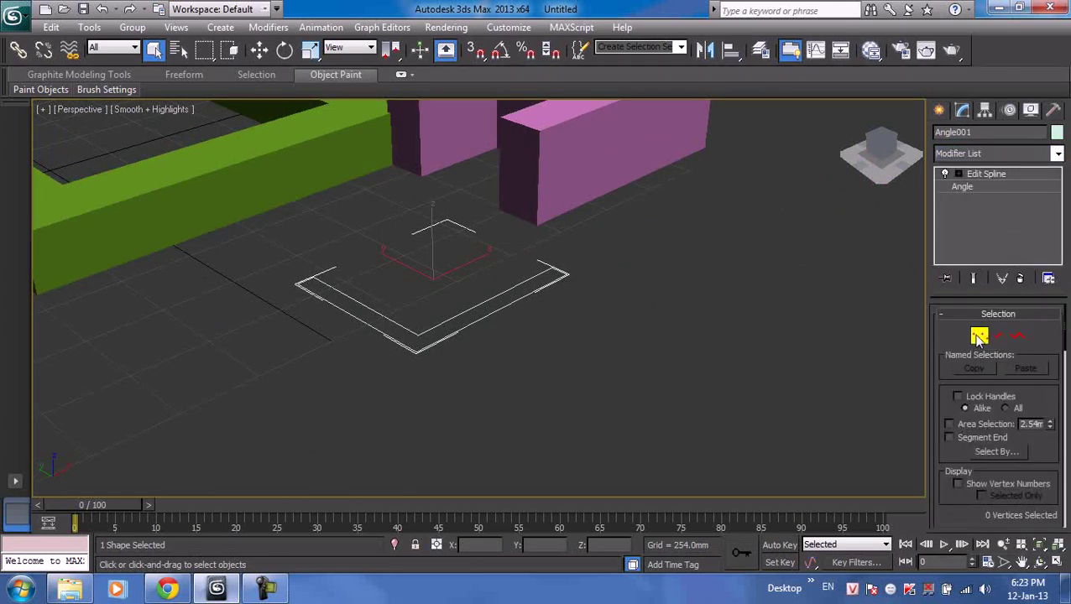
{"action": "left_click", "coordinate": [569, 275]}
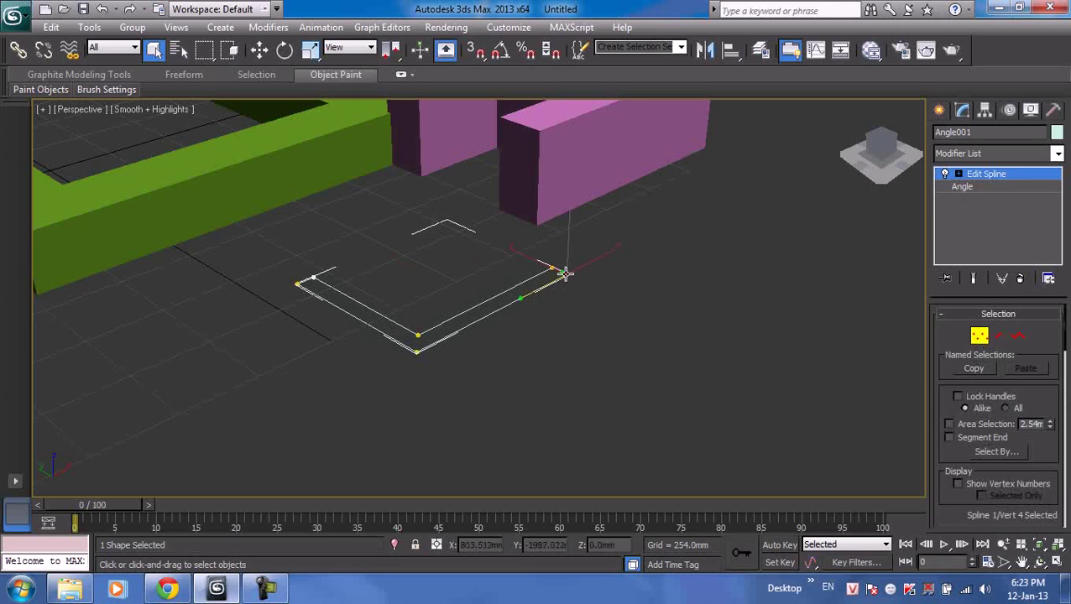
{"action": "right_click", "coordinate": [565, 274]}
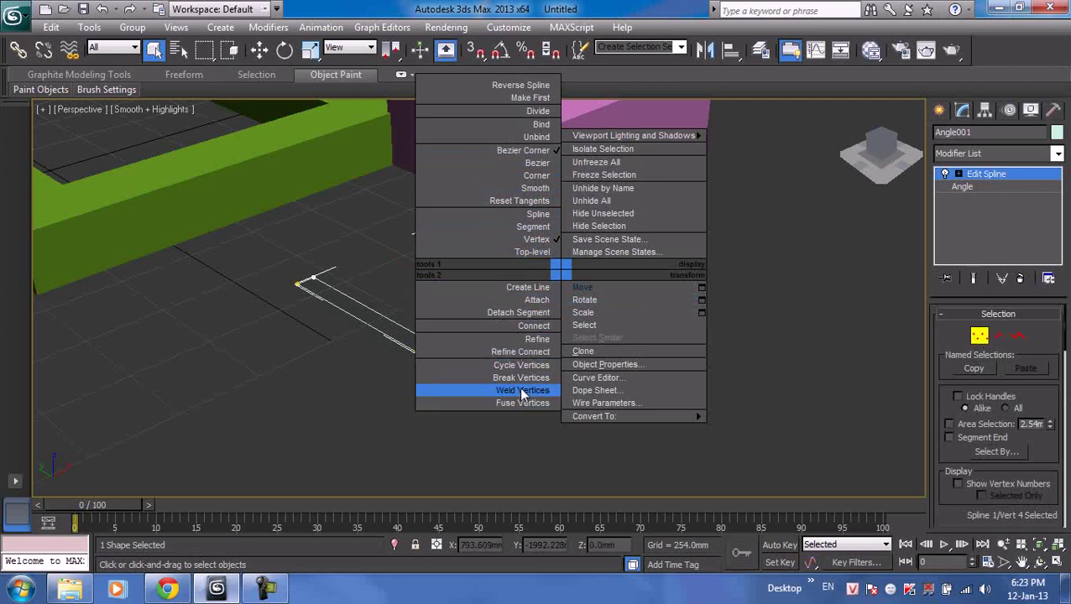
{"action": "left_click", "coordinate": [1059, 342]}
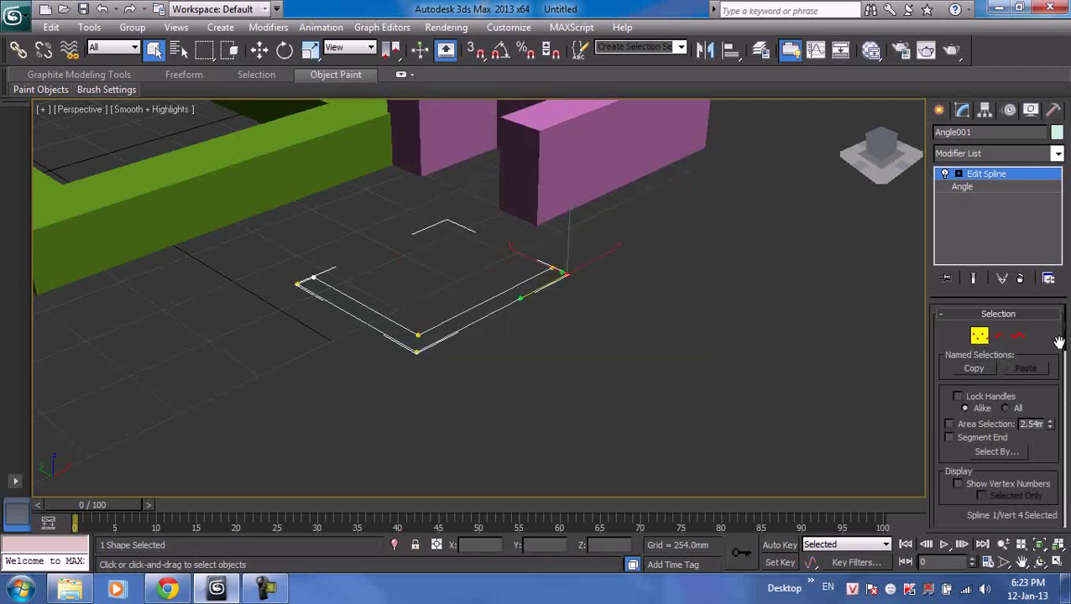
{"action": "left_click", "coordinate": [1002, 337]}
{"action": "left_click", "coordinate": [510, 304]}
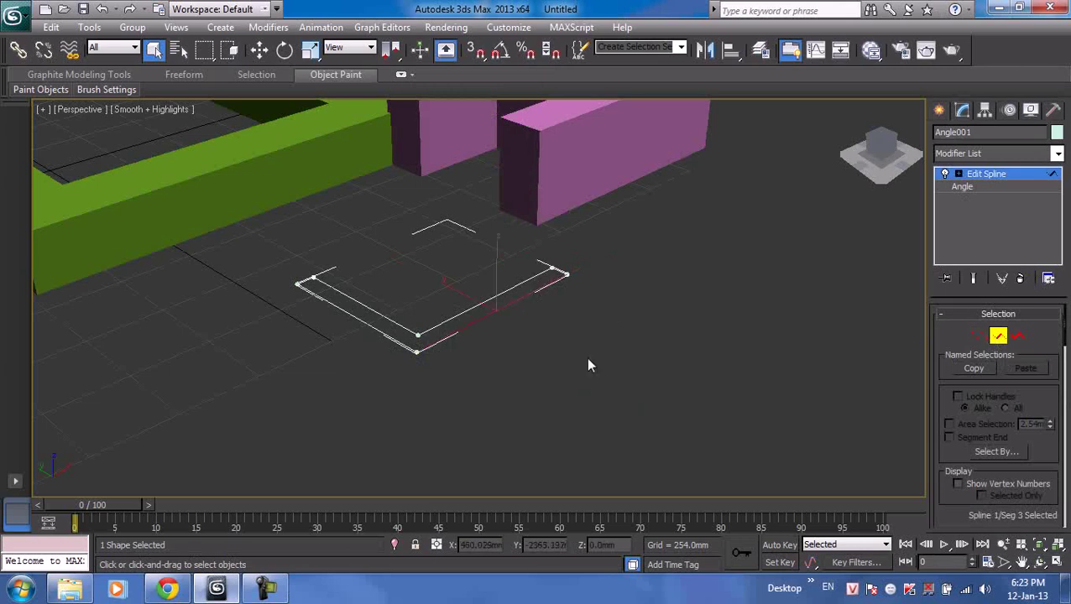
{"action": "left_click", "coordinate": [259, 49]}
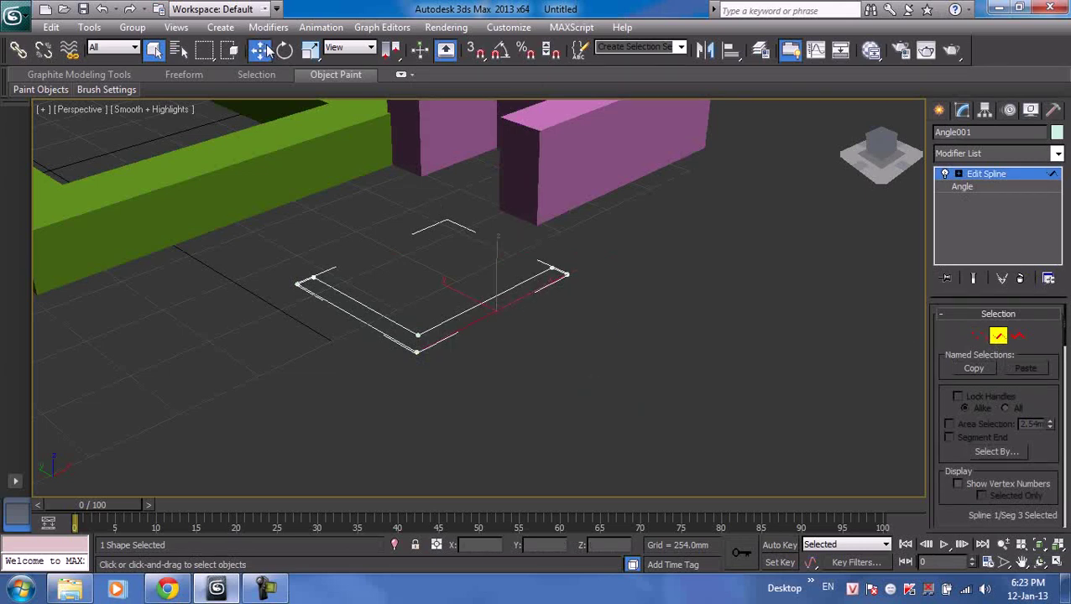
{"action": "left_click_drag", "start_coordinate": [505, 300], "coordinate": [549, 328]}
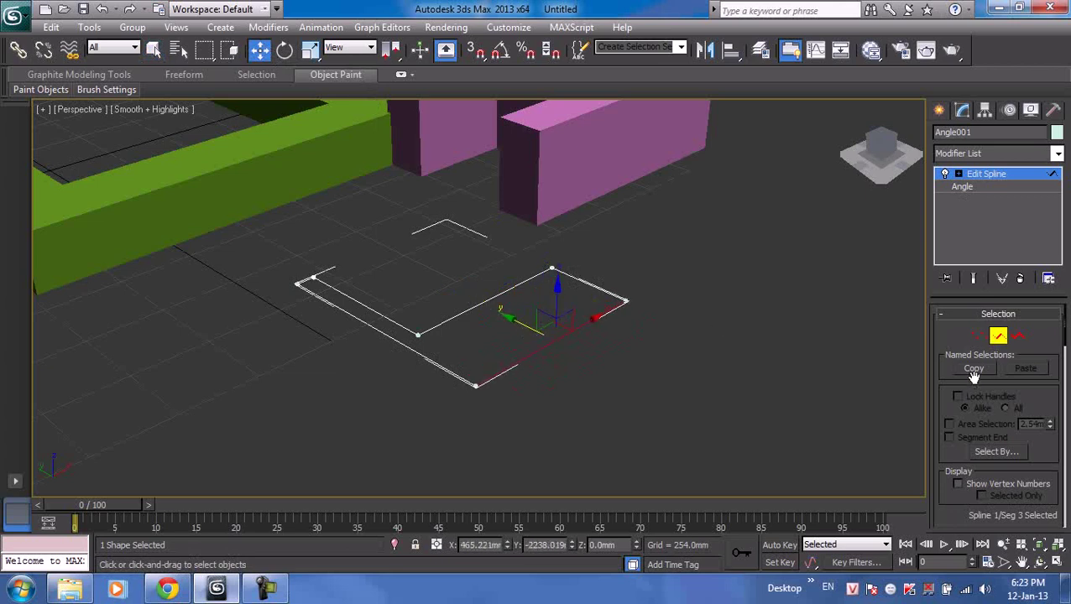
- Draw a curved three-point line, Line001, on the grid beside the outlines
{"action": "left_click", "coordinate": [938, 109]}
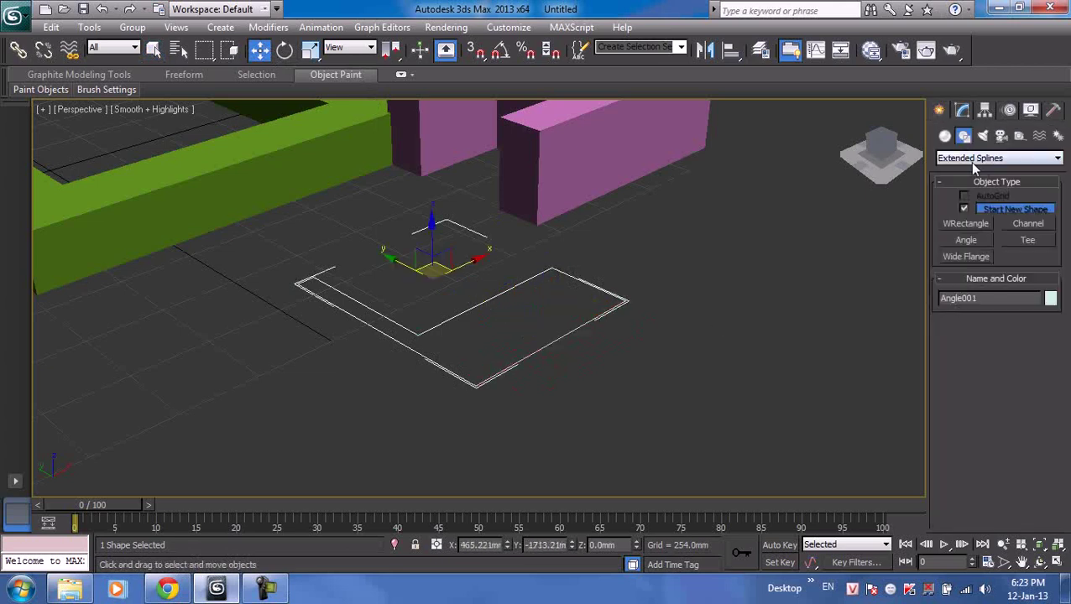
{"action": "left_click", "coordinate": [965, 157]}
{"action": "left_click", "coordinate": [961, 167]}
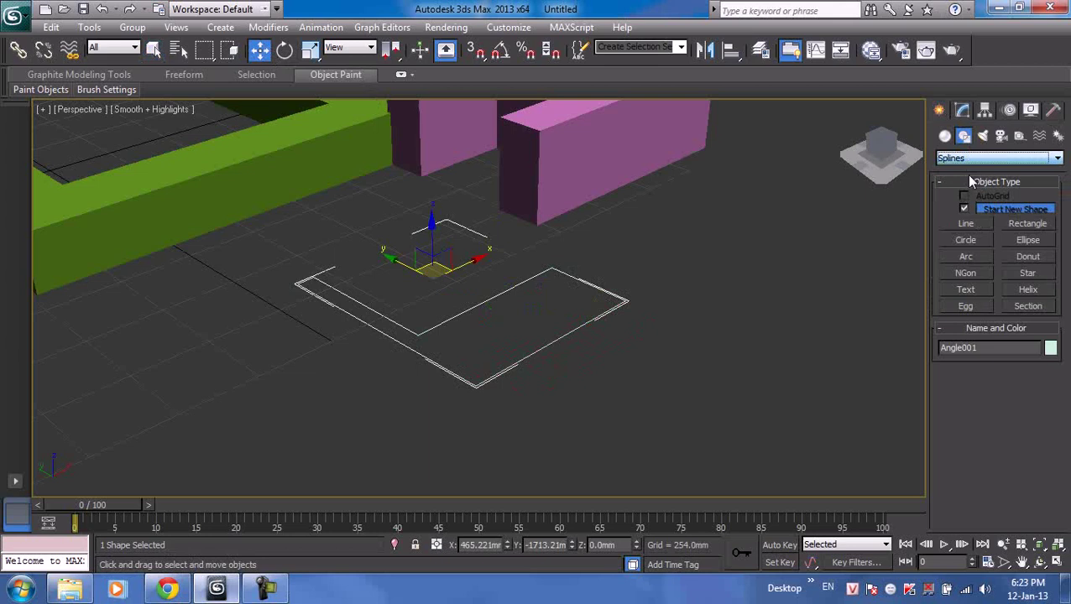
{"action": "left_click", "coordinate": [973, 224]}
{"action": "left_click", "coordinate": [569, 415]}
{"action": "left_click_drag", "start_coordinate": [742, 332], "coordinate": [767, 344]}
{"action": "left_click", "coordinate": [857, 258]}
{"action": "right_click", "coordinate": [785, 183]}
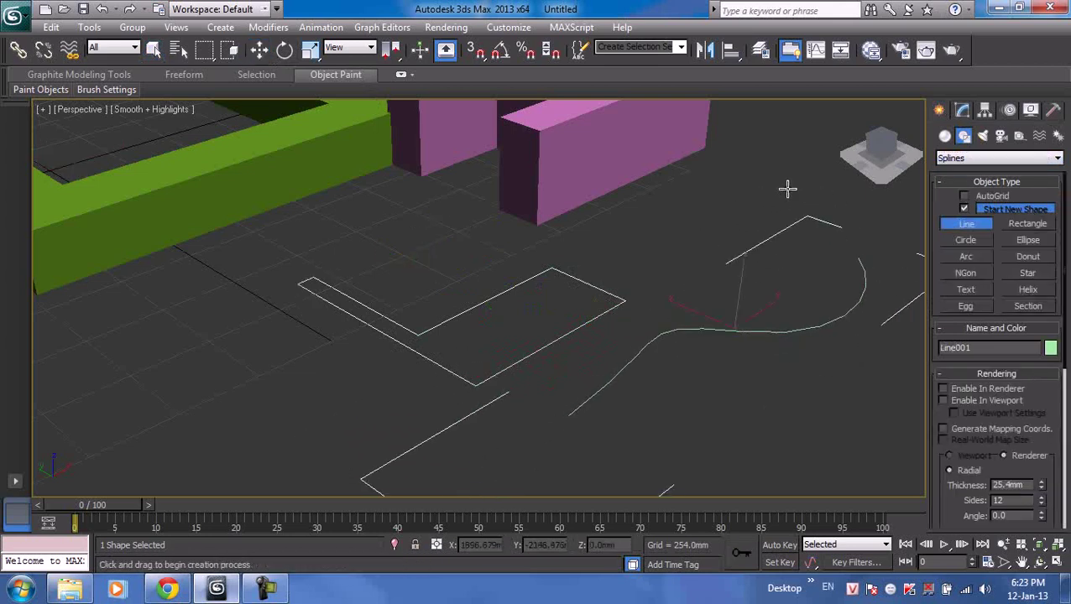
- Switch Line001 to Vertex sub-object level and zoom in on its points
{"action": "left_click", "coordinate": [963, 113]}
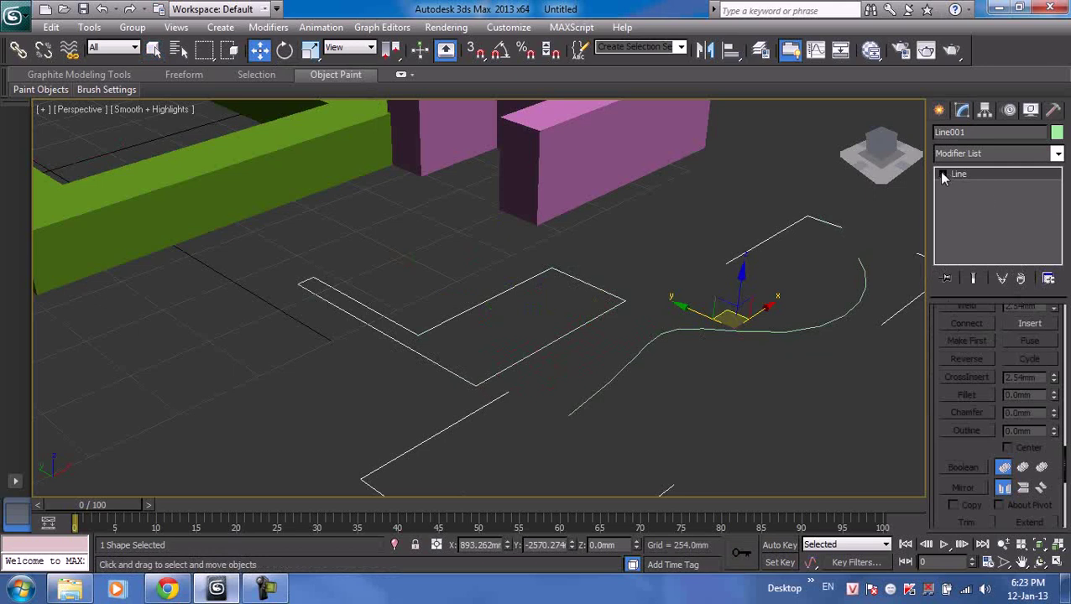
{"action": "left_click", "coordinate": [973, 187]}
{"action": "left_click", "coordinate": [976, 199]}
{"action": "left_click", "coordinate": [972, 211]}
{"action": "left_click", "coordinate": [977, 200]}
{"action": "left_click", "coordinate": [976, 195]}
{"action": "left_click", "coordinate": [976, 191]}
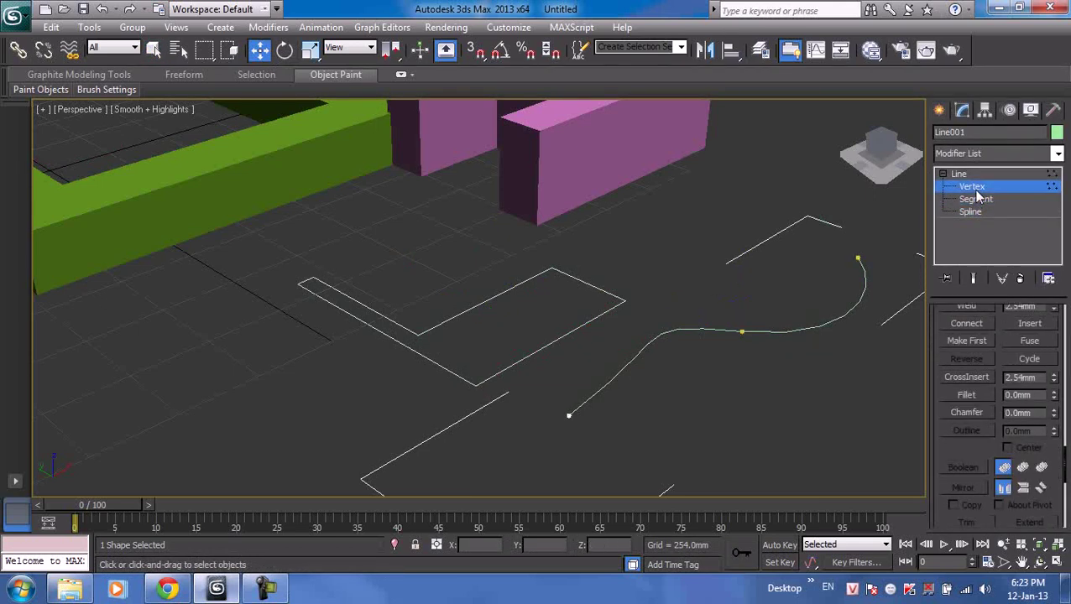
{"action": "scroll", "coordinate": [570, 277], "scroll_direction": "down", "scroll_amount": 3}
{"action": "scroll", "coordinate": [647, 251], "scroll_direction": "up", "scroll_amount": 2}
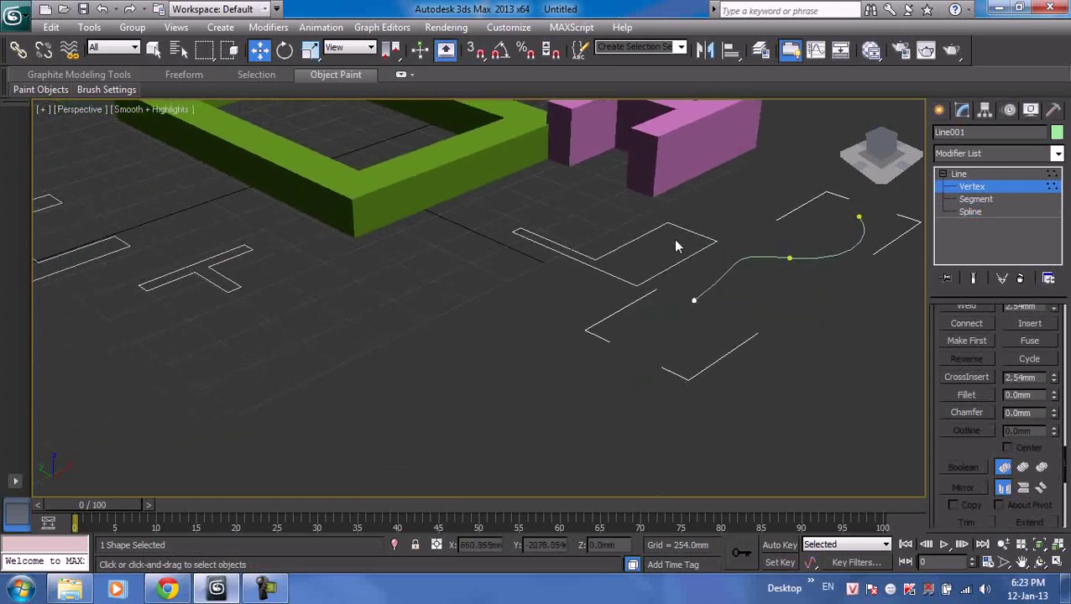
{"action": "scroll", "coordinate": [688, 235], "scroll_direction": "up", "scroll_amount": 4}
{"action": "scroll", "coordinate": [588, 269], "scroll_direction": "down", "scroll_amount": 4}
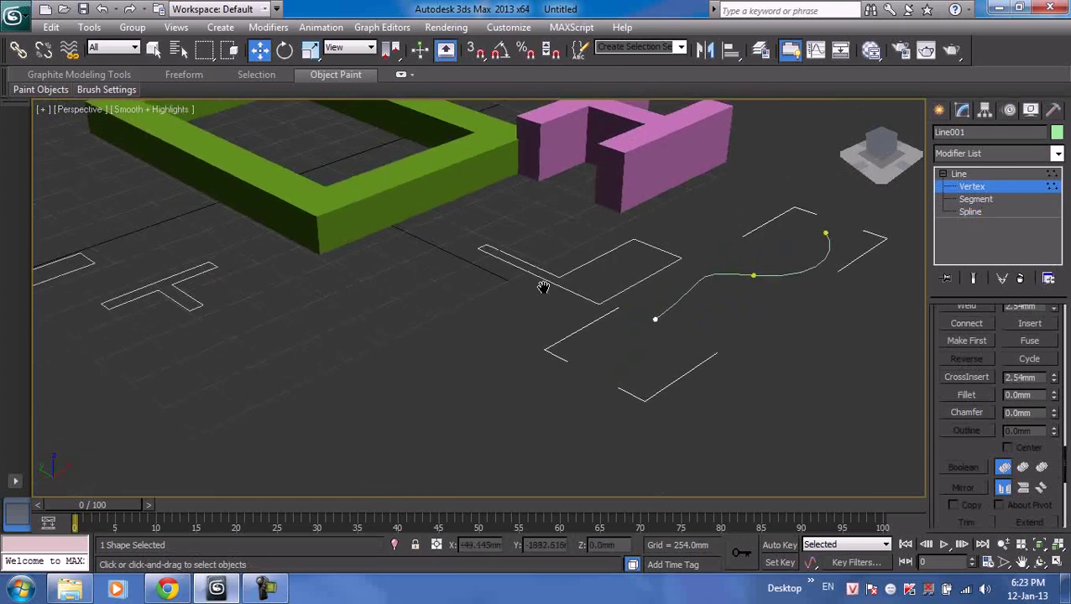
{"action": "scroll", "coordinate": [554, 281], "scroll_direction": "up", "scroll_amount": 3}
{"action": "right_click", "coordinate": [585, 203]}
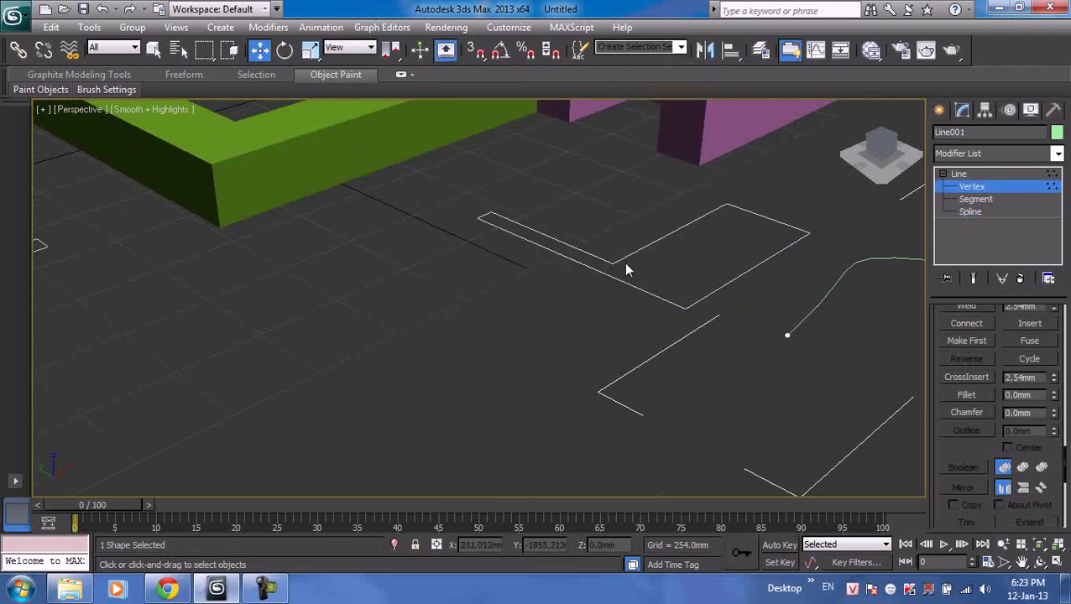
- Select Channel001 by name, then select Angle001 and expand its Edit Spline levels
{"action": "key", "text": "h"}
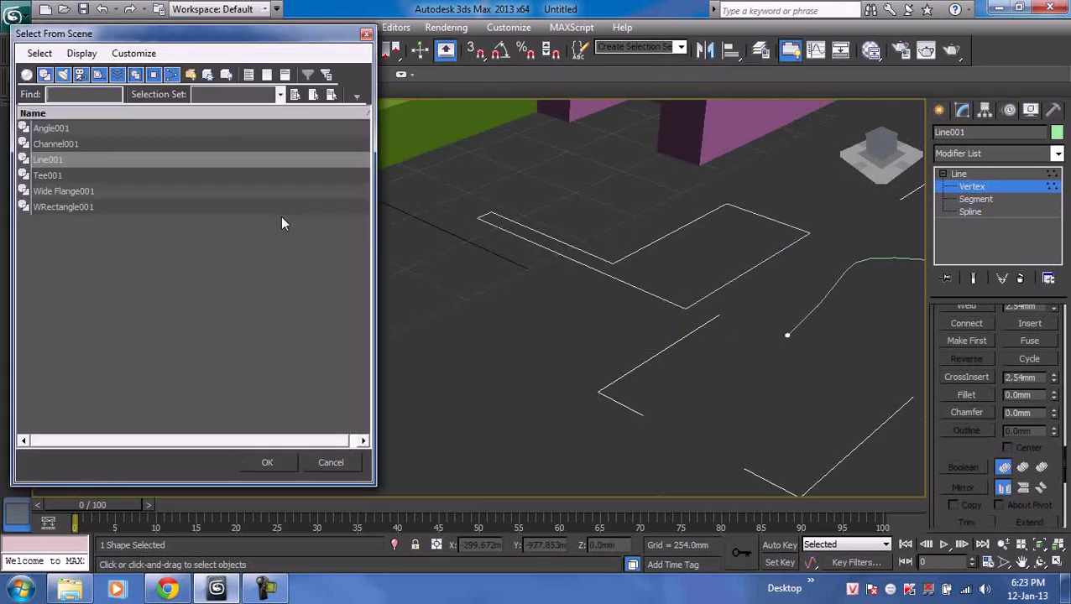
{"action": "left_click", "coordinate": [61, 144]}
{"action": "left_click", "coordinate": [284, 460]}
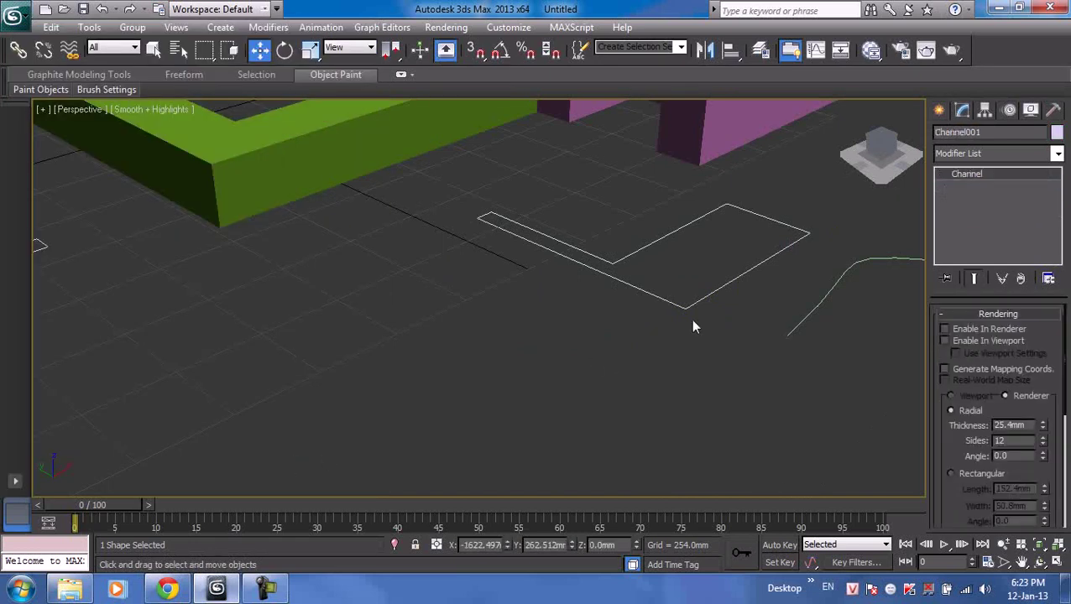
{"action": "left_click", "coordinate": [734, 280]}
{"action": "middle_click_drag", "start_coordinate": [731, 280], "coordinate": [617, 311]}
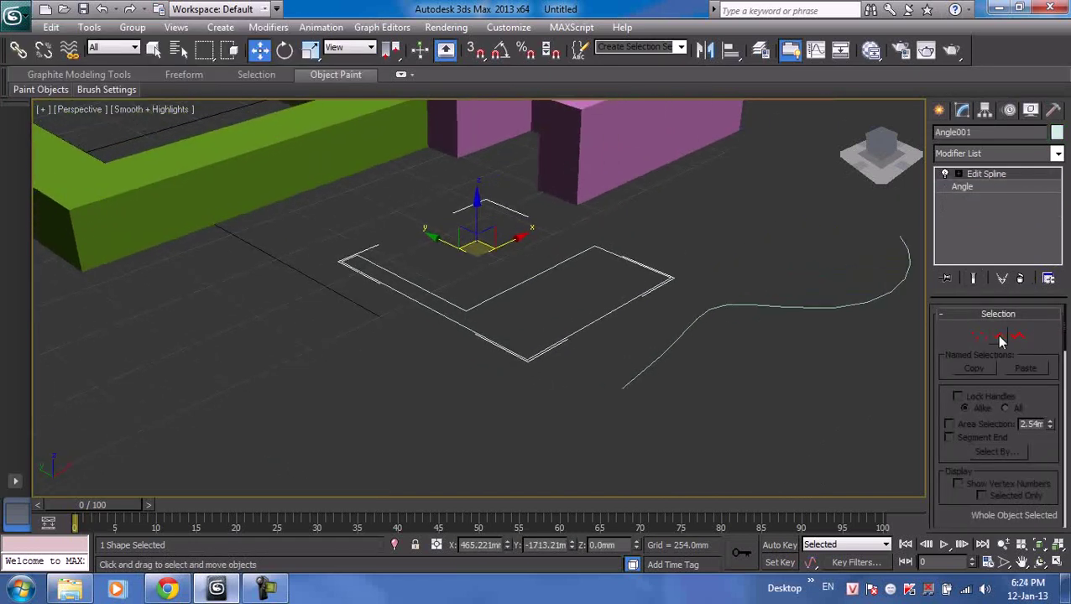
{"action": "left_click", "coordinate": [958, 173]}
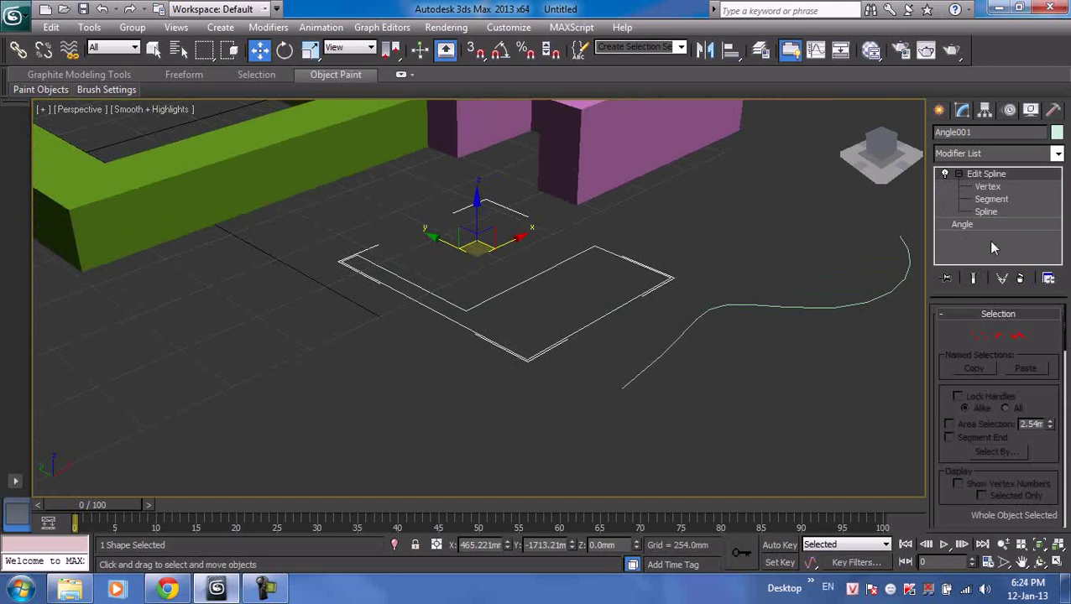
{"action": "left_click", "coordinate": [957, 152]}
{"action": "left_click", "coordinate": [957, 152]}
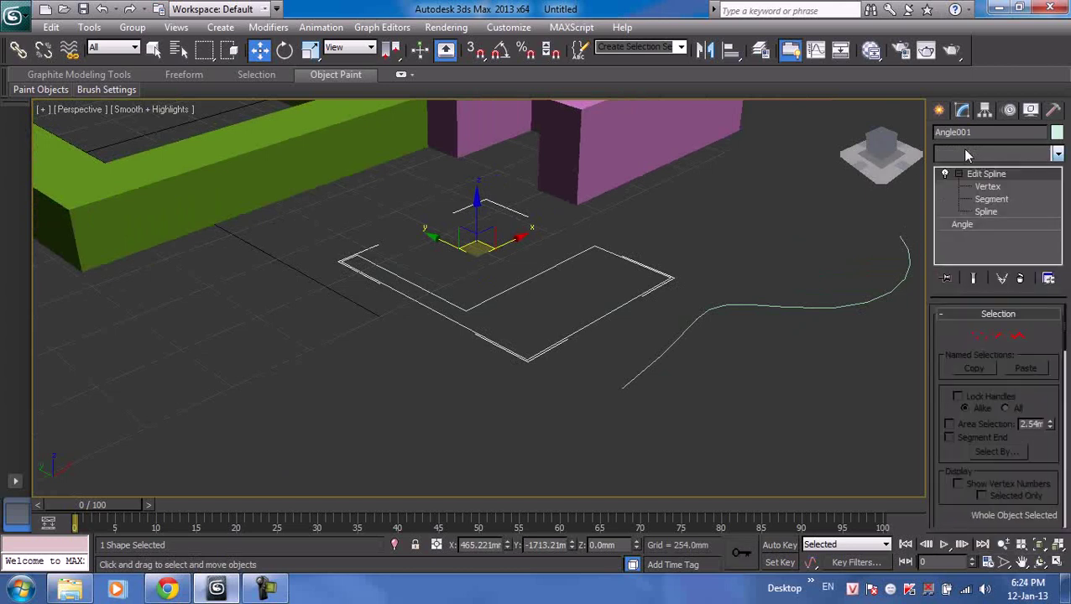
- Deselect everything and switch the Perspective view to Wireframe shading
{"action": "middle_click_drag", "start_coordinate": [694, 236], "coordinate": [738, 247]}
{"action": "middle_click_drag", "start_coordinate": [742, 240], "coordinate": [719, 281]}
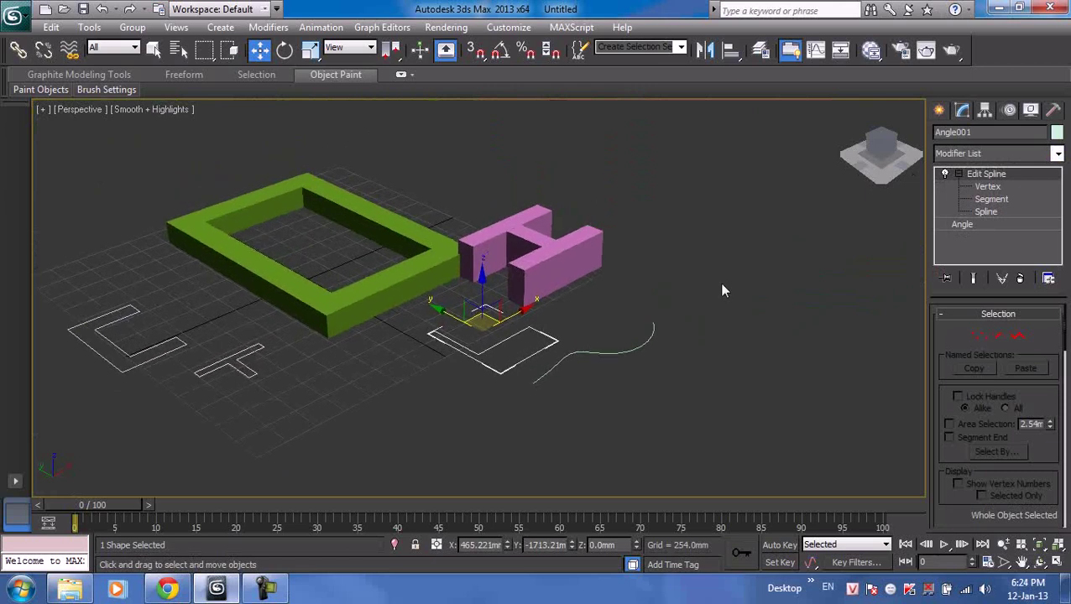
{"action": "left_click", "coordinate": [719, 282]}
{"action": "scroll", "coordinate": [661, 274], "scroll_direction": "up", "scroll_amount": 2}
{"action": "scroll", "coordinate": [606, 312], "scroll_direction": "up", "scroll_amount": 2}
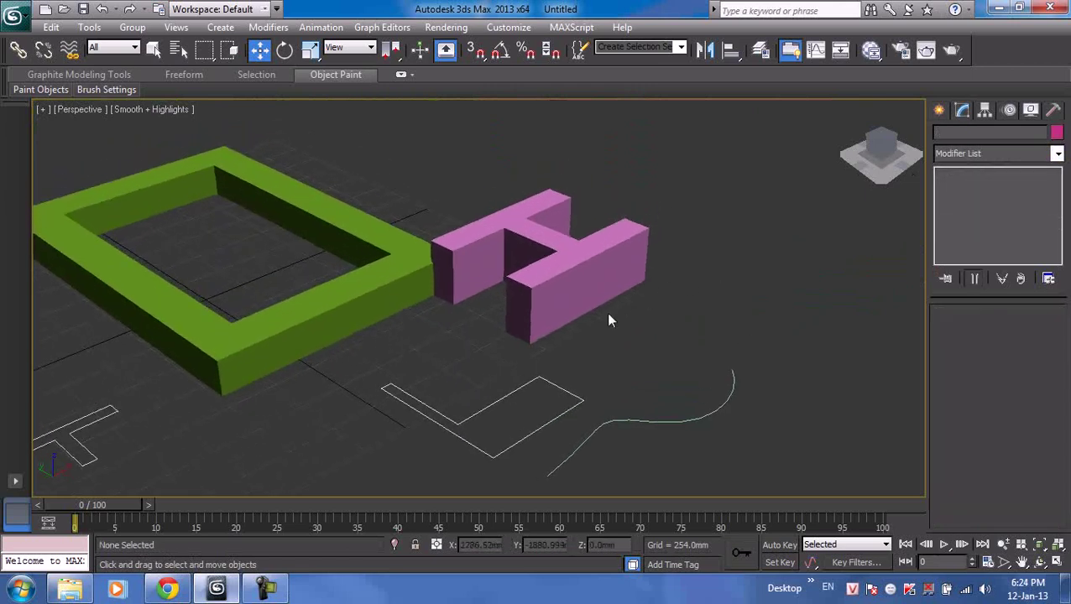
{"action": "left_click", "coordinate": [163, 110]}
{"action": "left_click", "coordinate": [209, 160]}
{"action": "scroll", "coordinate": [539, 206], "scroll_direction": "up", "scroll_amount": 2}
{"action": "scroll", "coordinate": [587, 218], "scroll_direction": "up", "scroll_amount": 2}
- Select Wide Flange001 and add an Edit Mesh modifier to it
{"action": "left_click", "coordinate": [576, 204]}
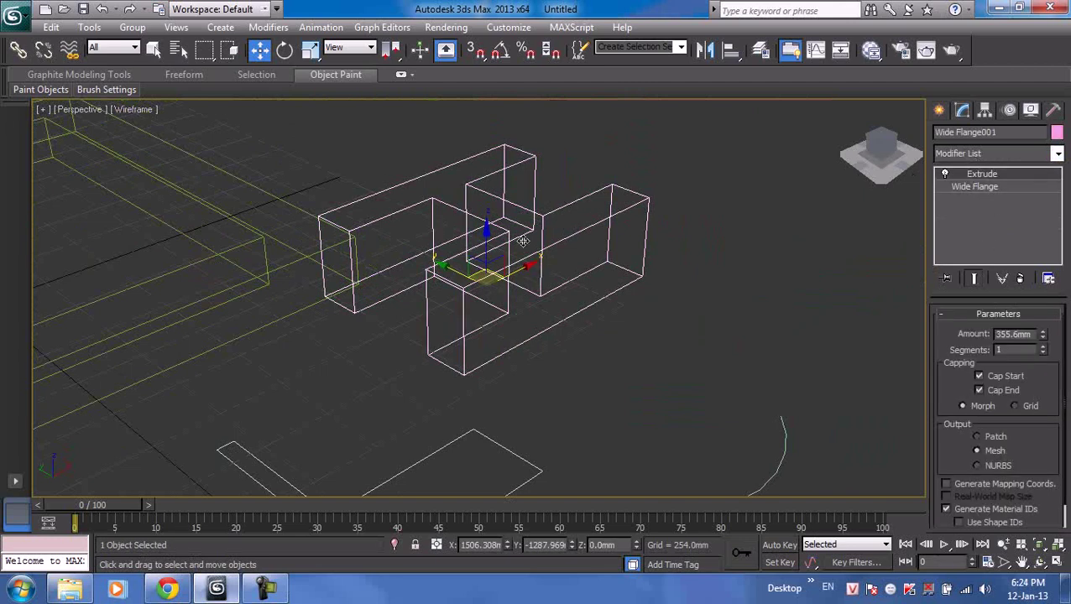
{"action": "left_click", "coordinate": [963, 151]}
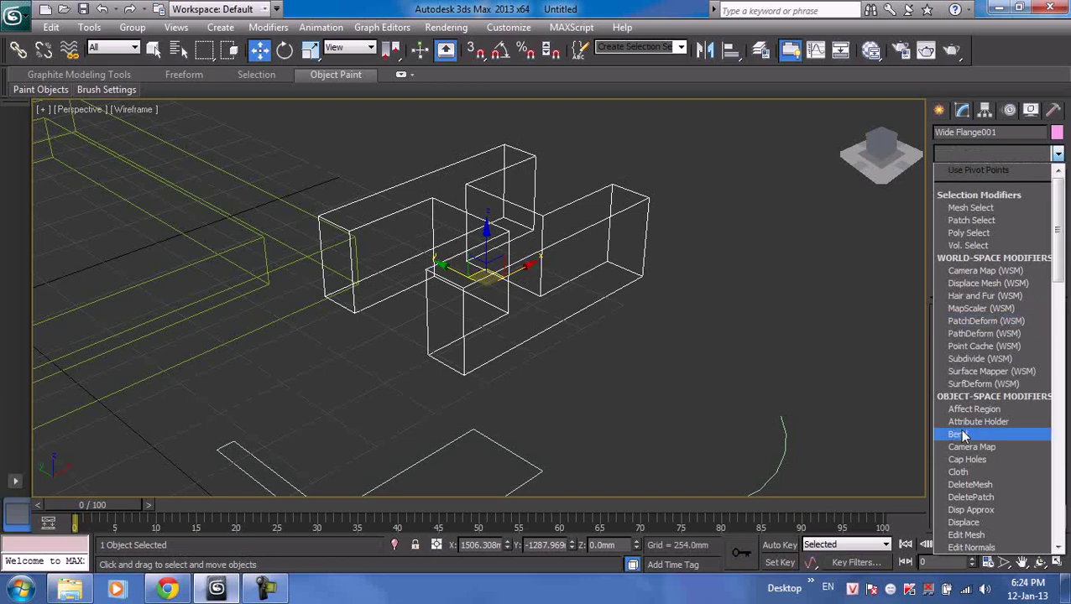
{"action": "scroll", "coordinate": [968, 446], "scroll_direction": "down", "scroll_amount": 10}
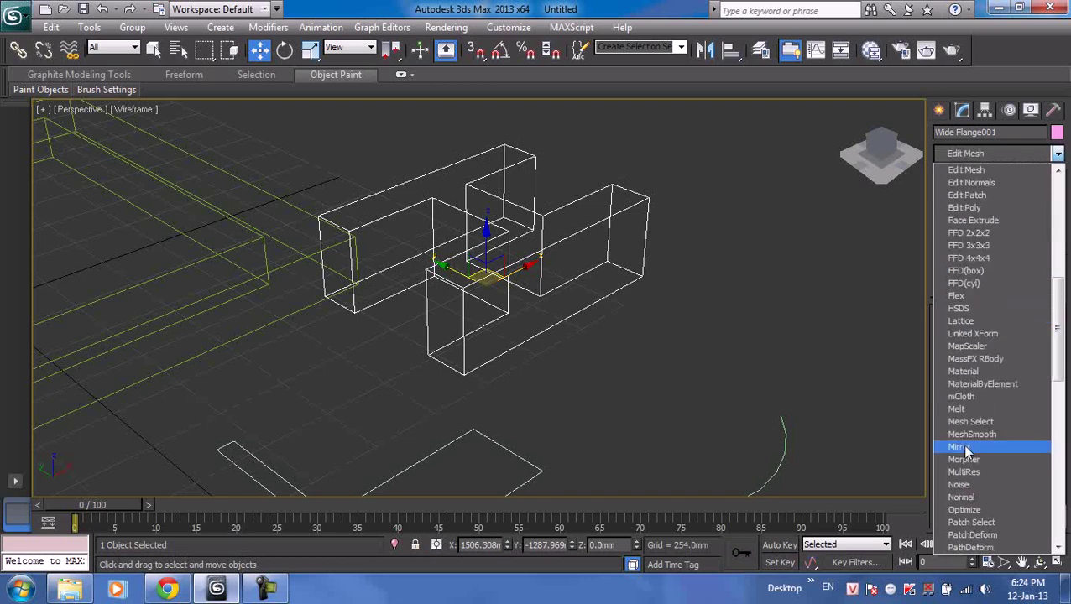
{"action": "left_click", "coordinate": [975, 176]}
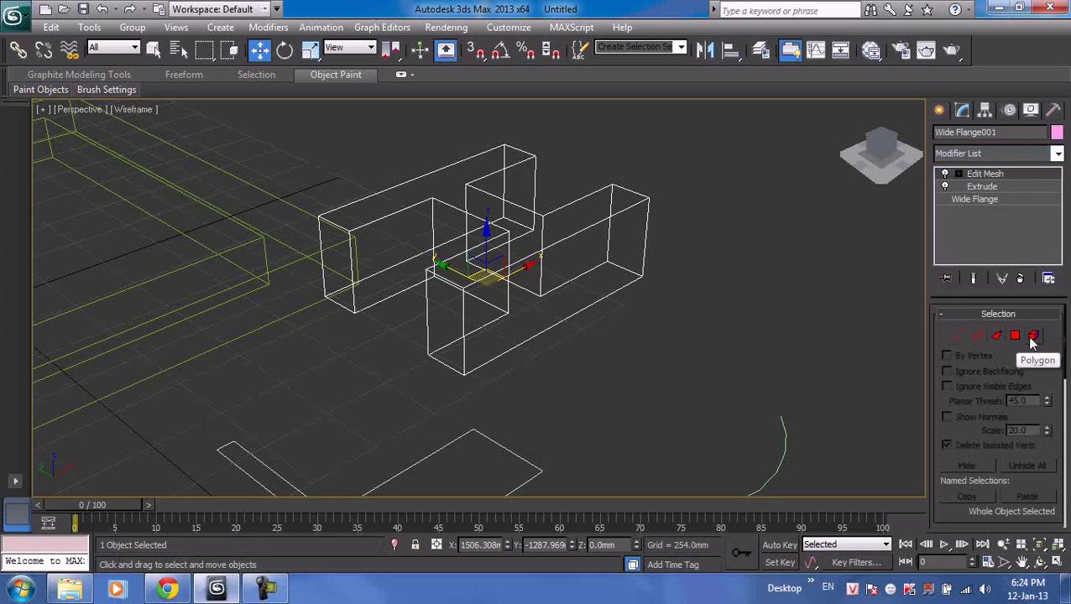
- Raise the far-end vertices and move an end edge down and to the right
{"action": "left_click", "coordinate": [967, 336]}
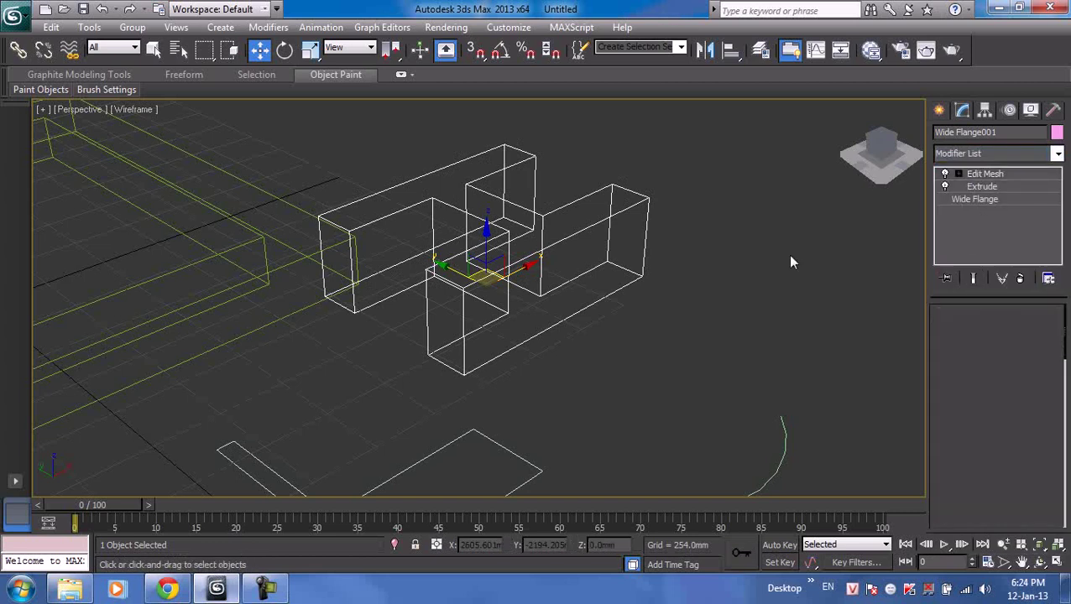
{"action": "mouse_move", "coordinate": [640, 165]}
{"action": "left_mouse_down"}
{"action": "mouse_move", "coordinate": [681, 219]}
{"action": "mouse_move", "coordinate": [728, 163]}
{"action": "mouse_move", "coordinate": [715, 121]}
{"action": "left_mouse_up"}
{"action": "left_click_drag", "start_coordinate": [945, 417], "coordinate": [942, 320]}
{"action": "scroll", "coordinate": [941, 323], "scroll_direction": "up", "scroll_amount": 3}
{"action": "scroll", "coordinate": [974, 345], "scroll_direction": "up", "scroll_amount": 2}
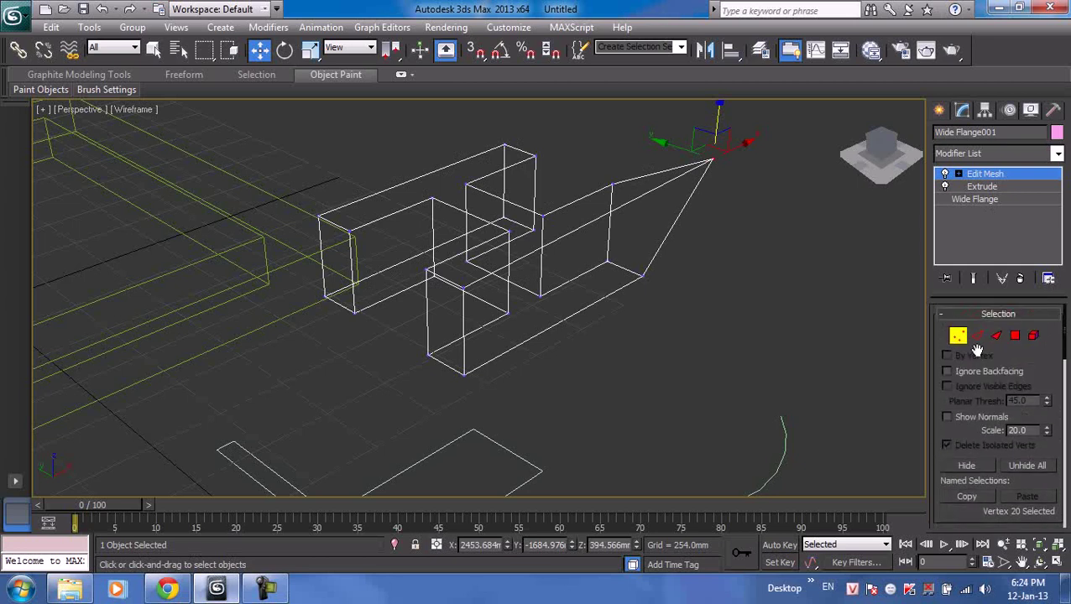
{"action": "left_click", "coordinate": [978, 336]}
{"action": "left_click", "coordinate": [574, 230]}
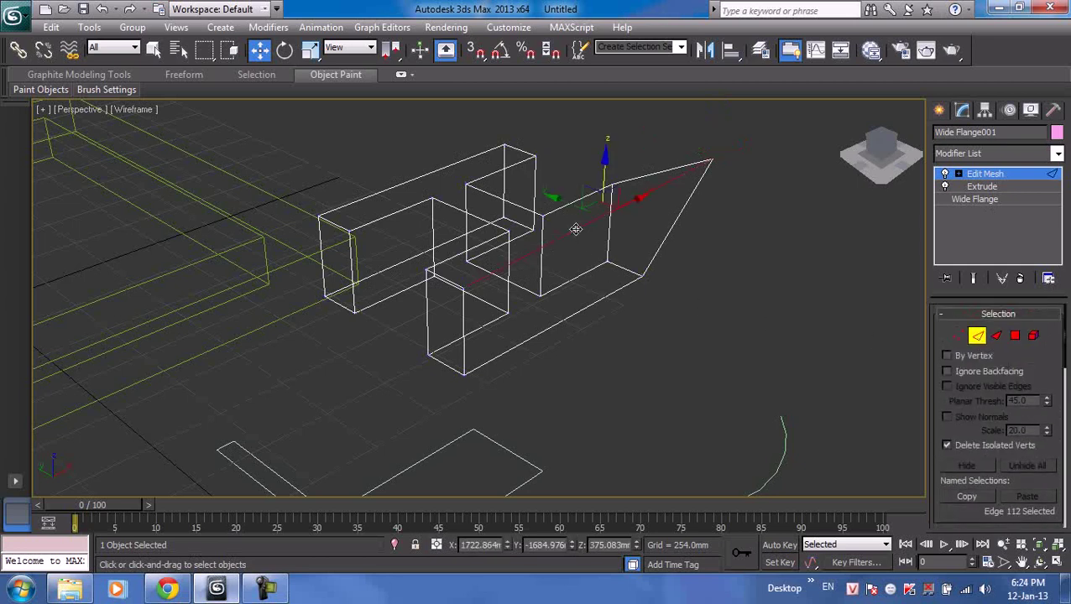
{"action": "left_click_drag", "start_coordinate": [596, 217], "coordinate": [692, 267]}
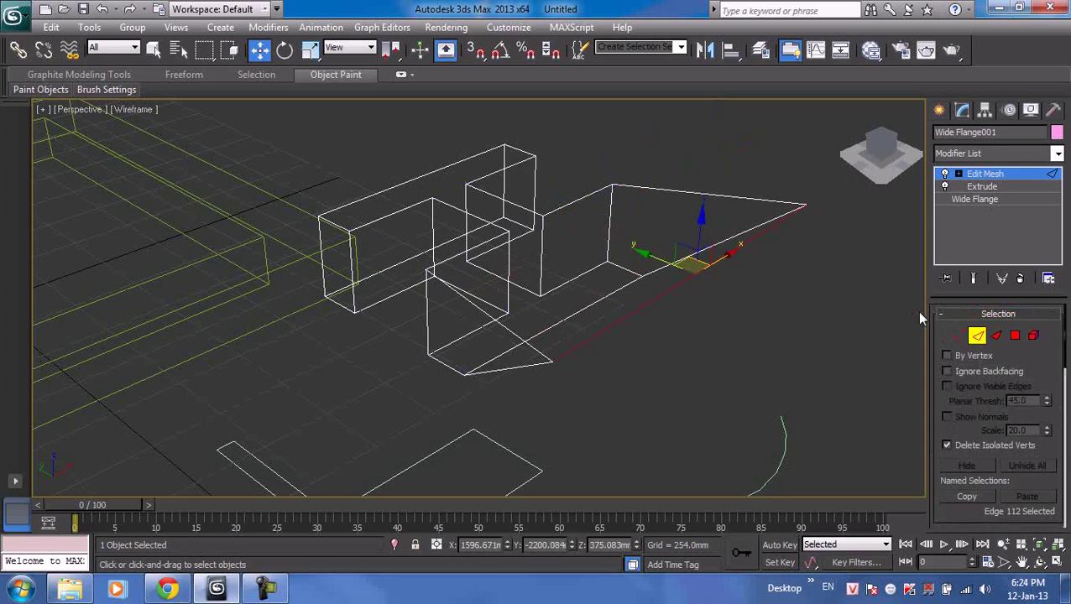
- Select top faces of the long box and raise them into a pointed wedge
{"action": "left_click", "coordinate": [996, 336]}
{"action": "left_click", "coordinate": [479, 171]}
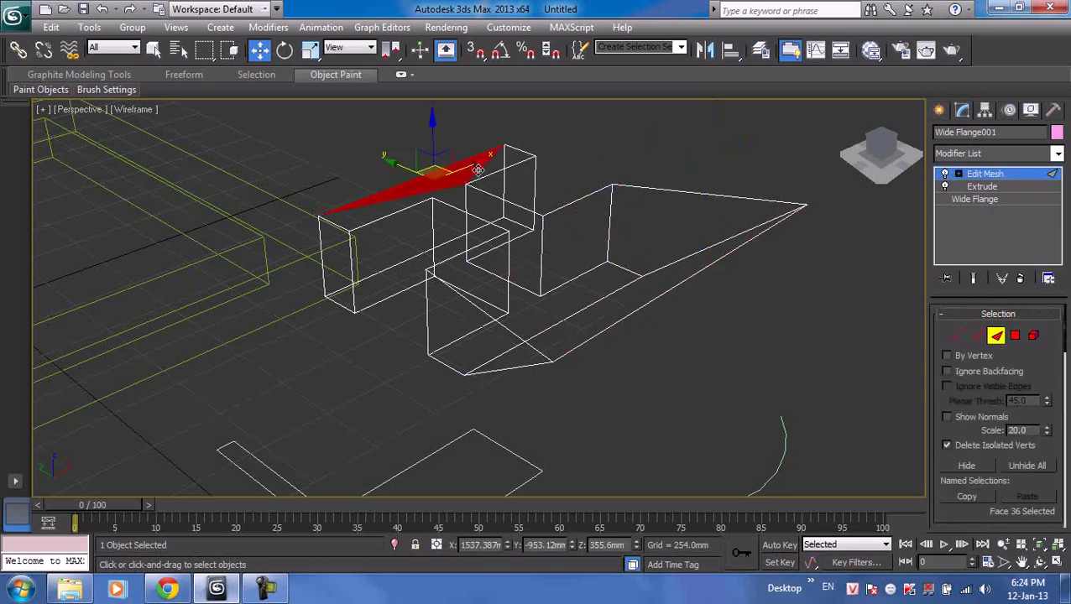
{"action": "left_click", "coordinate": [376, 207]}
{"action": "left_click", "coordinate": [491, 158]}
{"action": "left_click", "coordinate": [493, 213]}
{"action": "left_click_drag", "start_coordinate": [493, 213], "coordinate": [493, 173]}
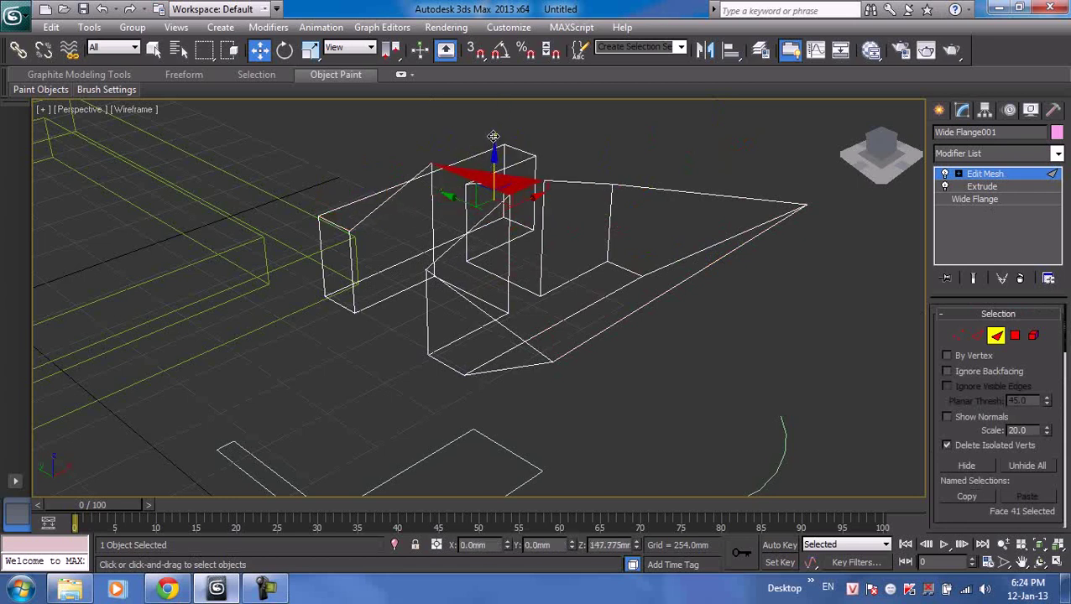
- Raise the large top polygon slightly and dismiss the save scene state prompt
{"action": "left_click", "coordinate": [1016, 336]}
{"action": "left_click", "coordinate": [643, 208]}
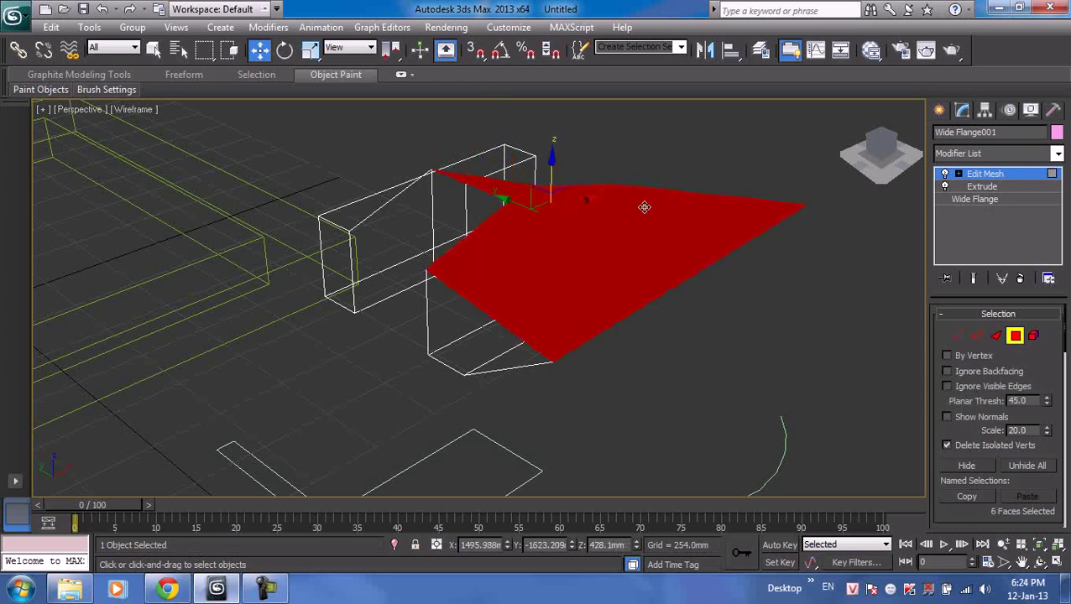
{"action": "left_click_drag", "start_coordinate": [553, 167], "coordinate": [554, 148]}
{"action": "right_click", "coordinate": [558, 146]}
{"action": "left_click", "coordinate": [566, 220]}
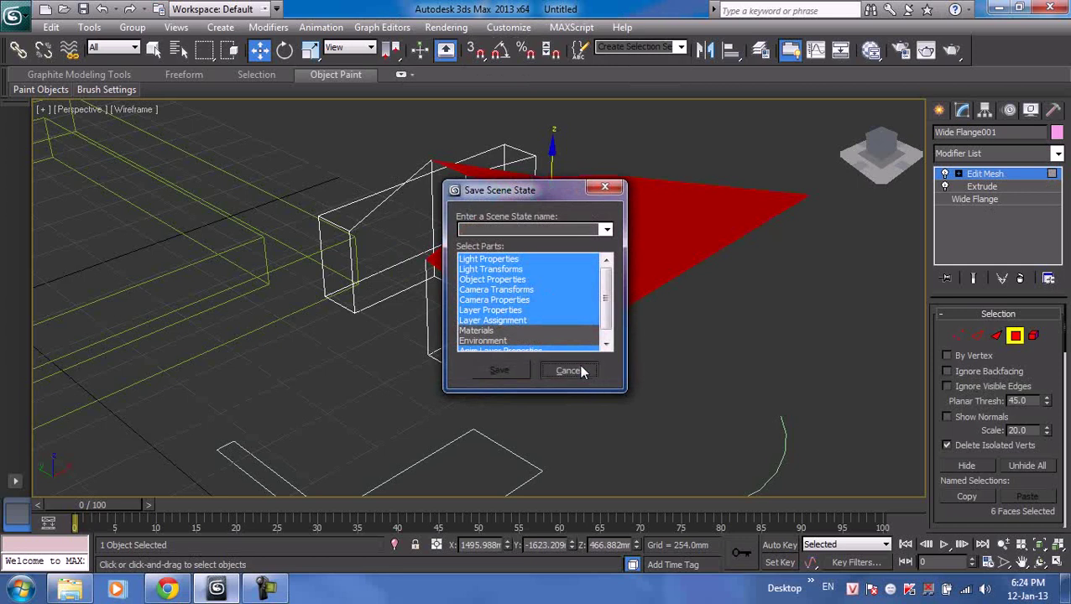
{"action": "left_click", "coordinate": [570, 370]}
- Select the whole flange mesh as an element, then clear the selection
{"action": "left_click", "coordinate": [1033, 336]}
{"action": "left_click", "coordinate": [420, 253]}
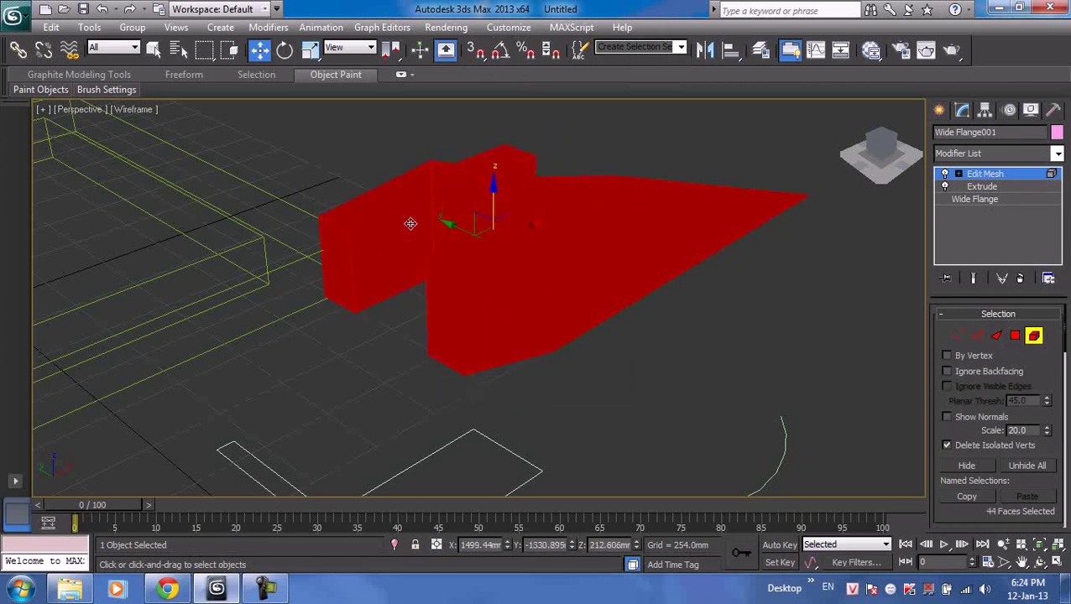
{"action": "scroll", "coordinate": [512, 267], "scroll_direction": "down", "scroll_amount": 4}
{"action": "left_click", "coordinate": [536, 242]}
{"action": "scroll", "coordinate": [594, 235], "scroll_direction": "up", "scroll_amount": 1}
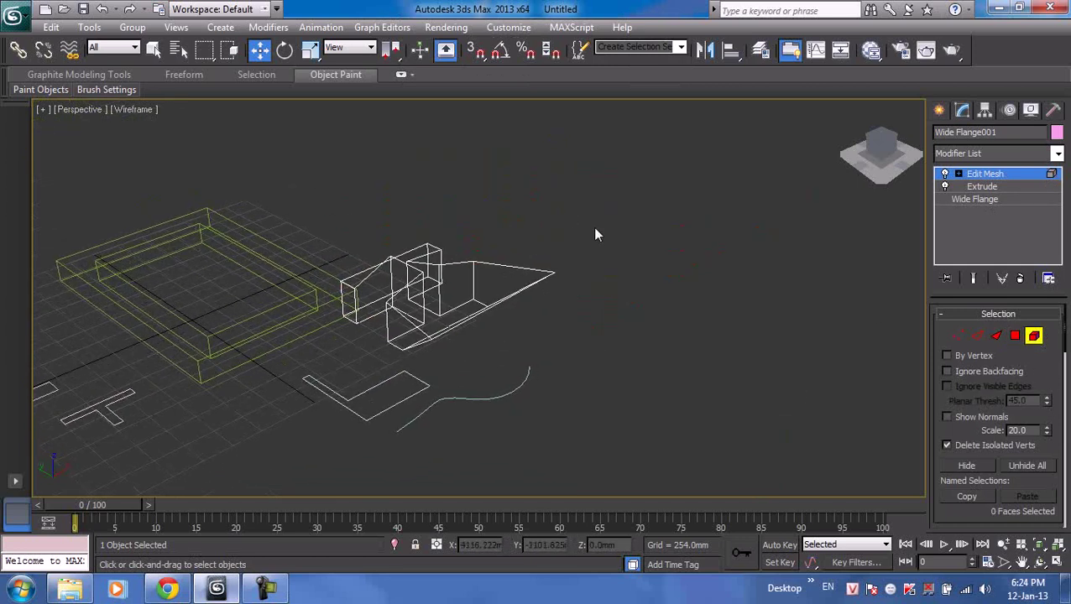
- Reset the scene from the application menu and discard the unsaved changes
{"action": "left_click", "coordinate": [16, 13]}
{"action": "left_click", "coordinate": [46, 84]}
{"action": "left_click", "coordinate": [543, 344]}
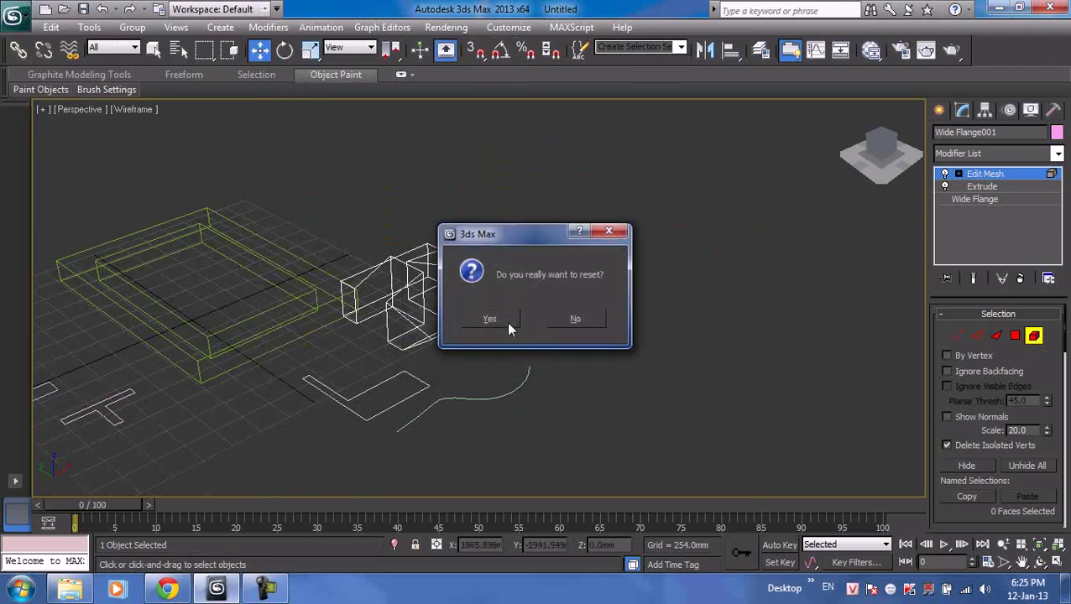
- Confirm the reset, maximize Perspective, and draw Box001 at the grid centre
{"action": "left_click", "coordinate": [494, 321]}
{"action": "key", "text": "alt+w"}
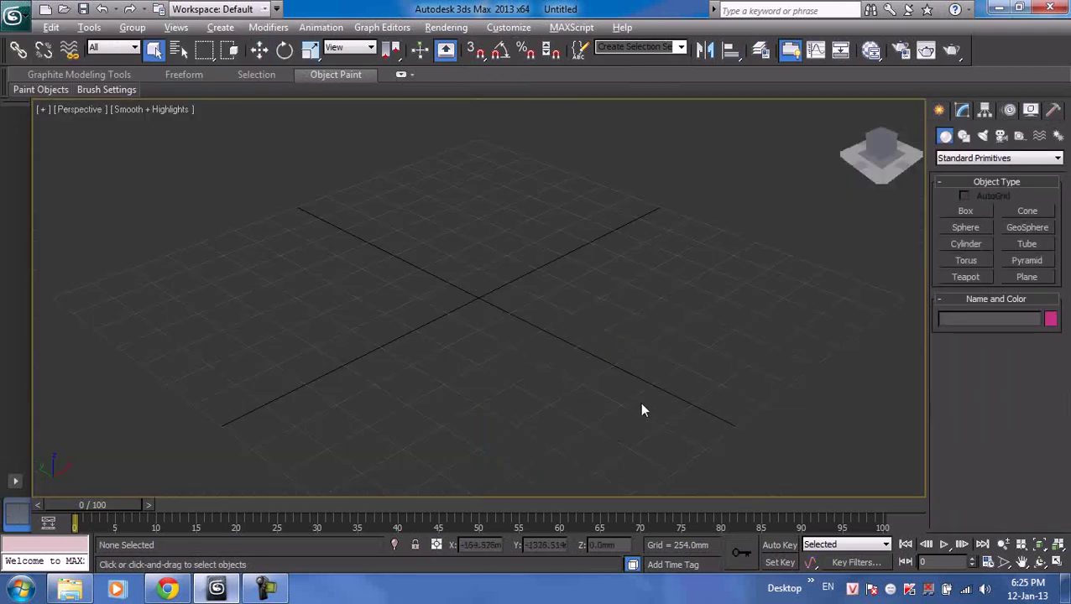
{"action": "left_click", "coordinate": [962, 211]}
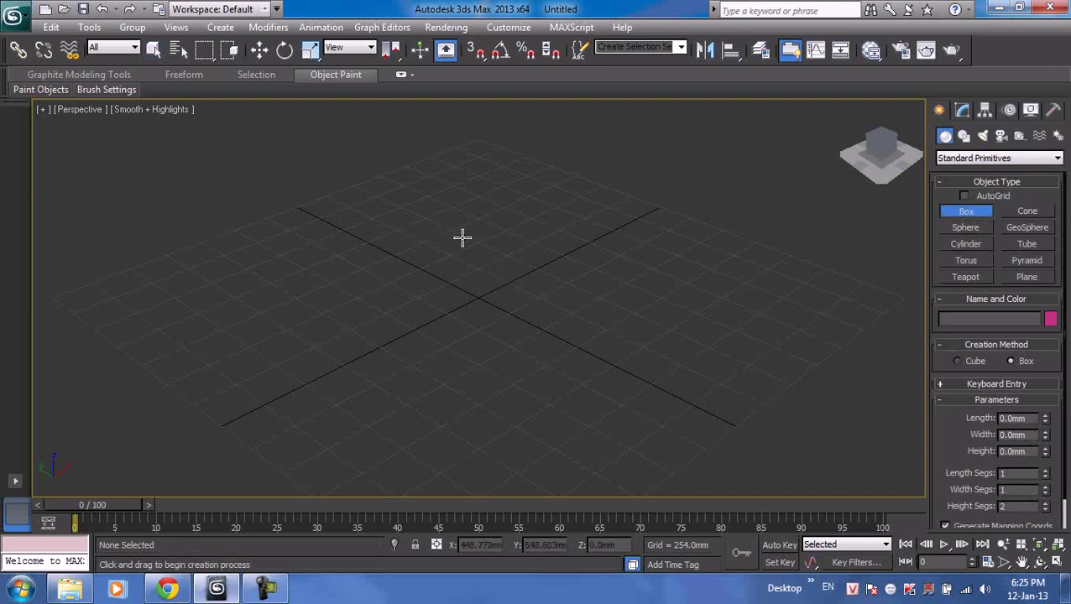
{"action": "mouse_move", "coordinate": [462, 237]}
{"action": "left_mouse_down"}
{"action": "mouse_move", "coordinate": [514, 418]}
{"action": "mouse_move", "coordinate": [538, 405]}
{"action": "left_mouse_up"}
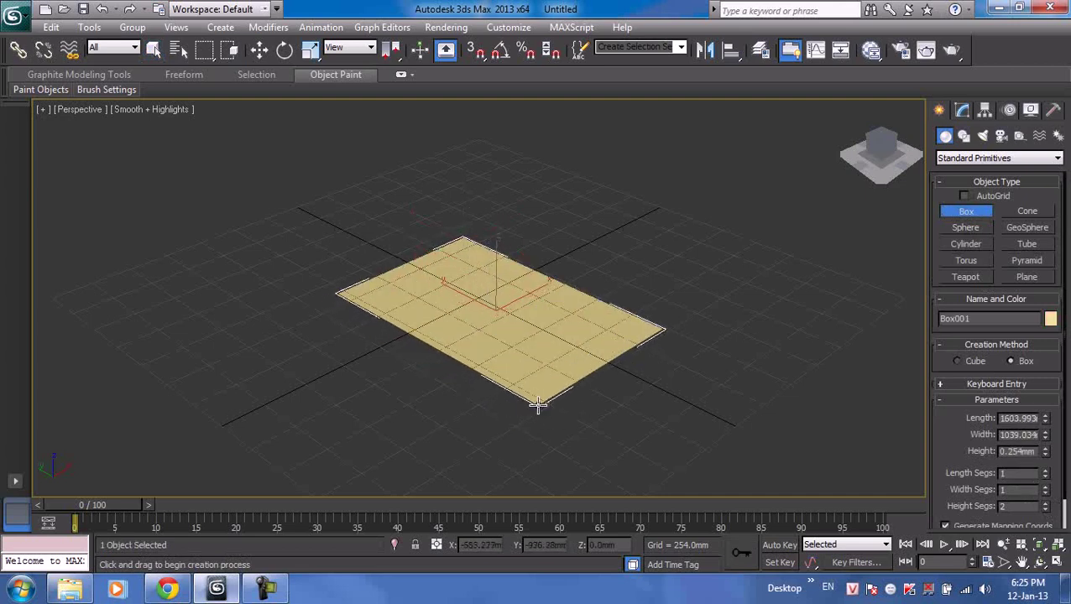
{"action": "right_click", "coordinate": [544, 323]}
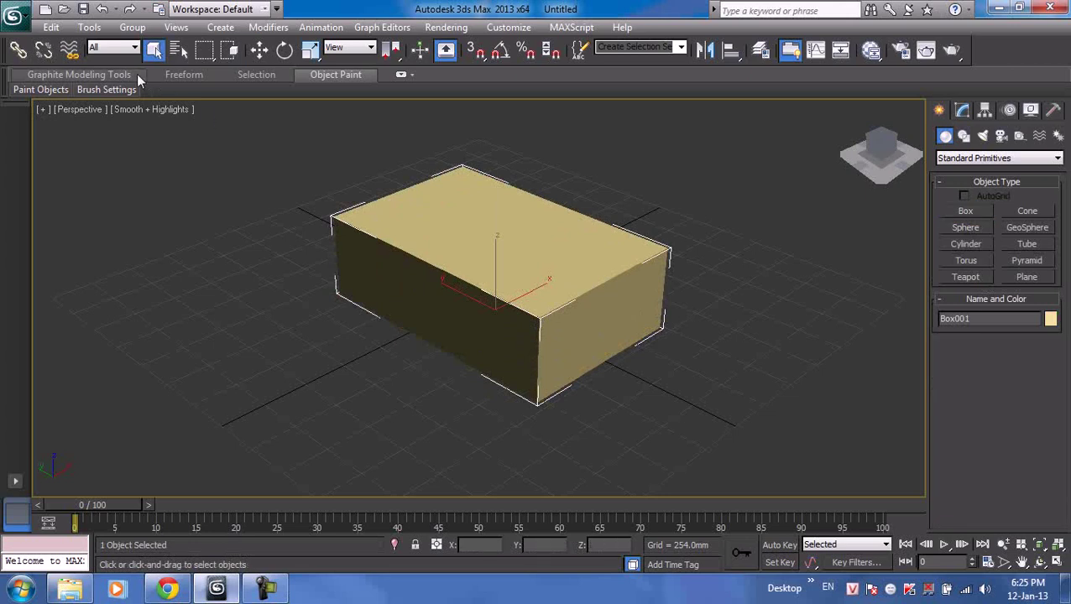
- Display the Perspective view as wireframe and reselect Box001
{"action": "left_click", "coordinate": [127, 109]}
{"action": "left_click", "coordinate": [167, 161]}
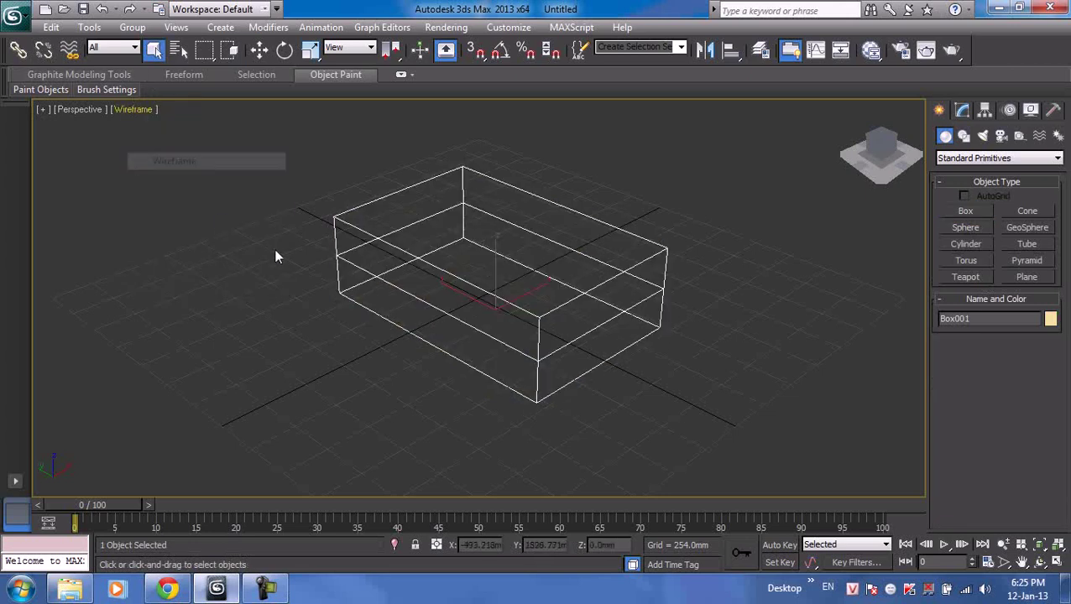
{"action": "left_click", "coordinate": [295, 172]}
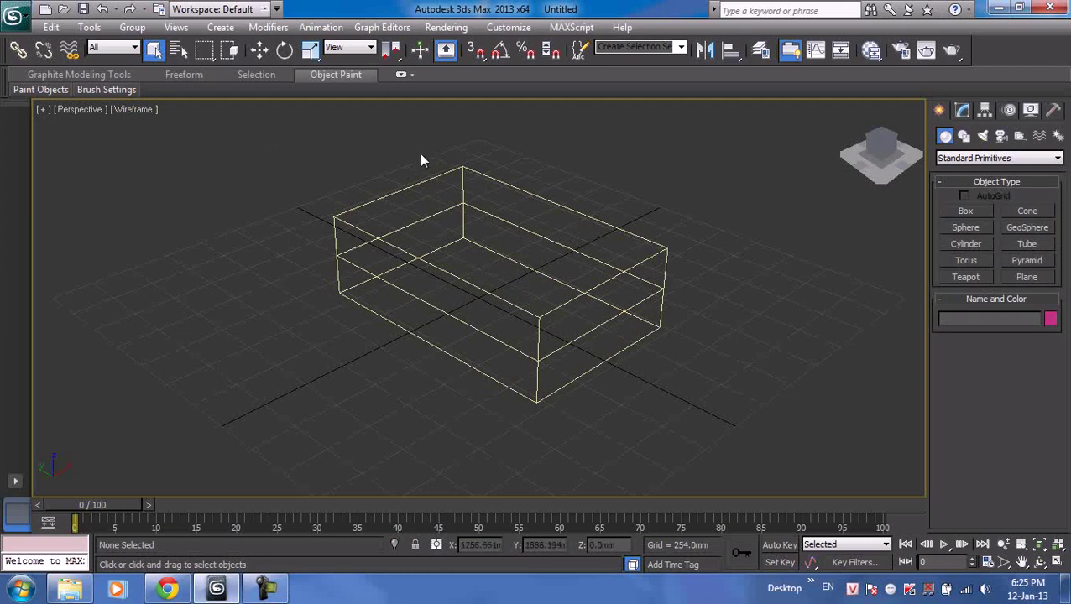
{"action": "left_click", "coordinate": [347, 212]}
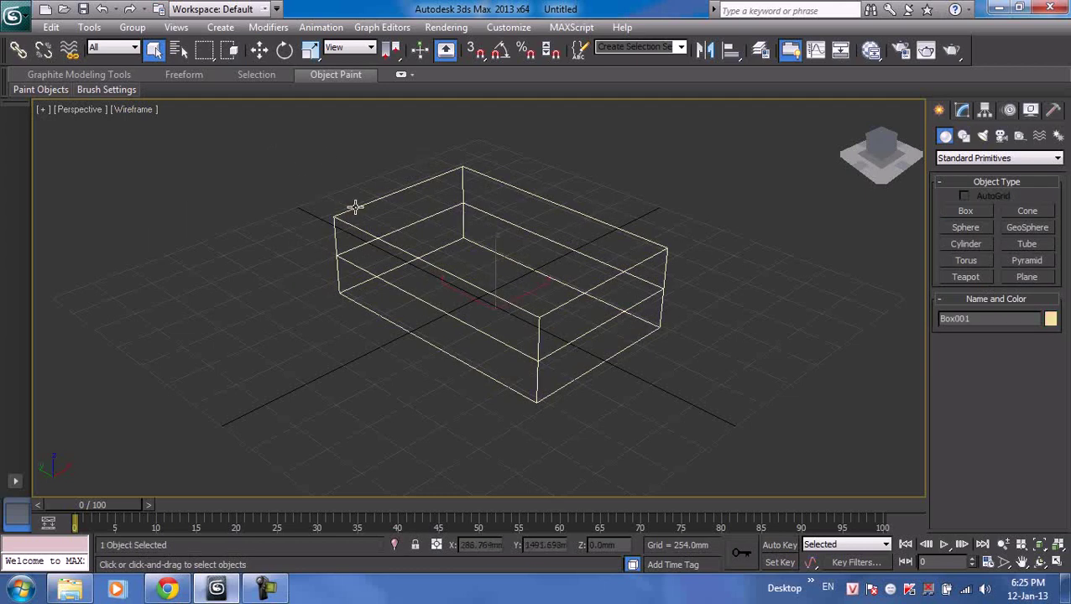
- Open Box001's Modifier List in the Modify panel and jump to Edit Mesh
{"action": "left_click", "coordinate": [962, 111]}
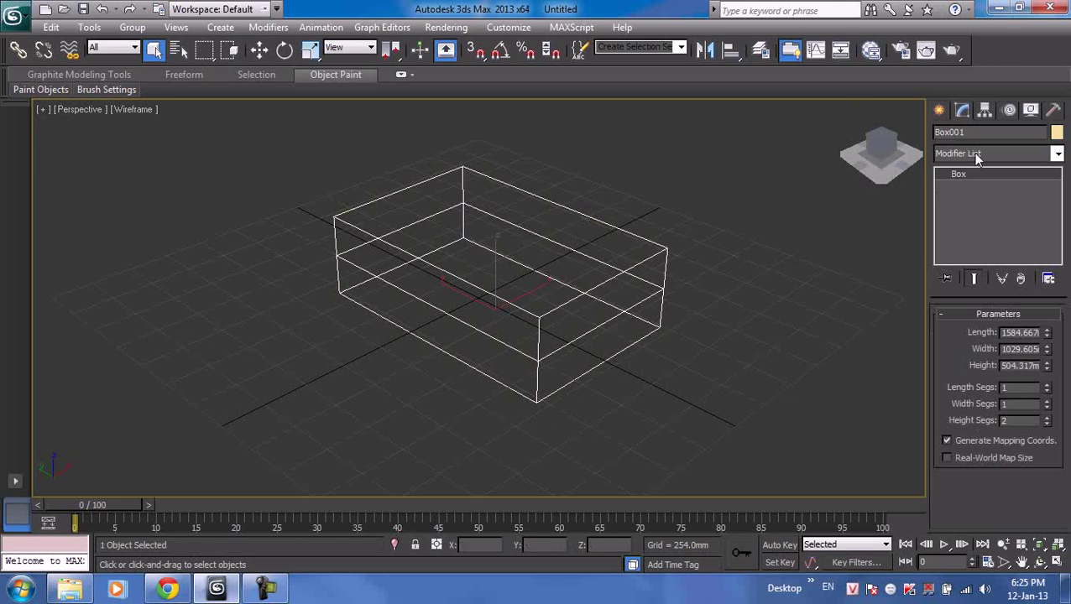
{"action": "left_click", "coordinate": [972, 149]}
{"action": "key", "text": "e"}
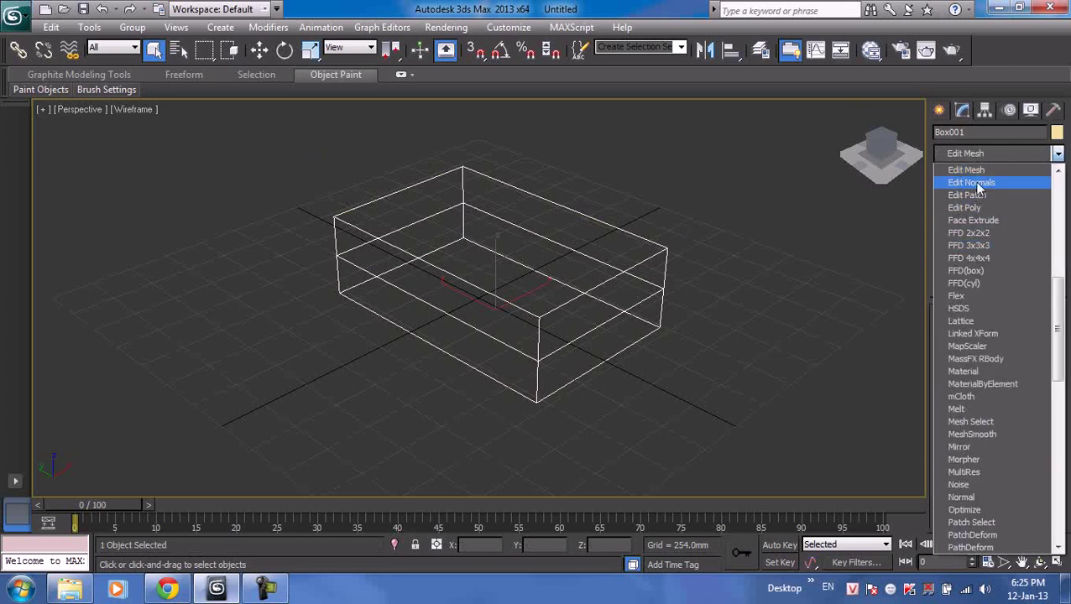
- Add Edit Mesh and collapse the left end's top vertices into a peak
{"action": "left_click", "coordinate": [975, 170]}
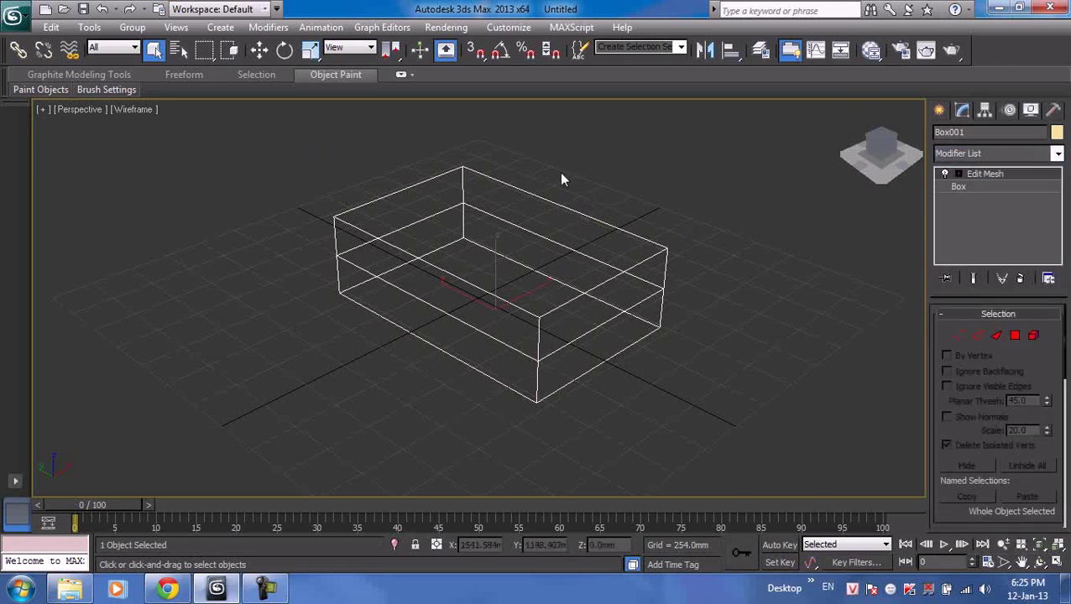
{"action": "left_click_drag", "start_coordinate": [299, 134], "coordinate": [359, 228]}
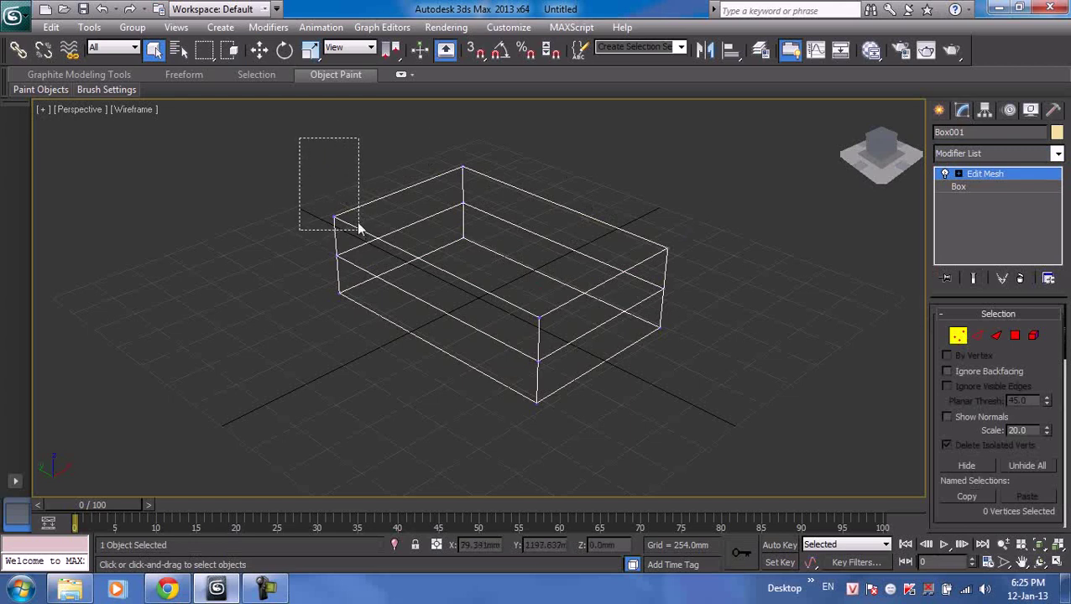
{"action": "left_click_drag", "start_coordinate": [442, 132], "coordinate": [487, 181], "text": "ctrl"}
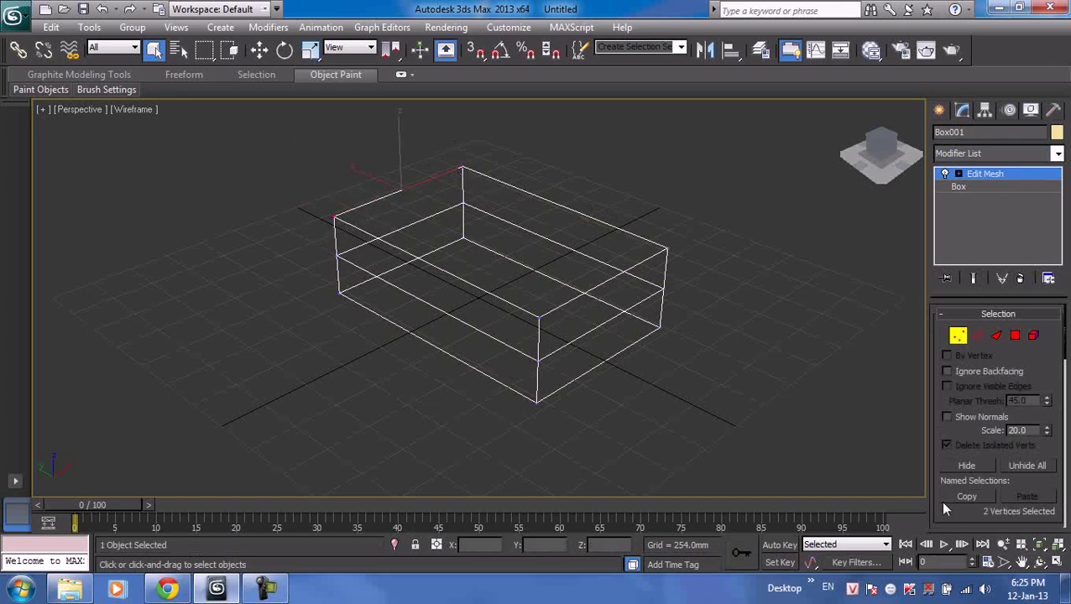
{"action": "mouse_move", "coordinate": [941, 518]}
{"action": "left_mouse_down"}
{"action": "mouse_move", "coordinate": [975, 132]}
{"action": "mouse_move", "coordinate": [983, 326]}
{"action": "left_mouse_up"}
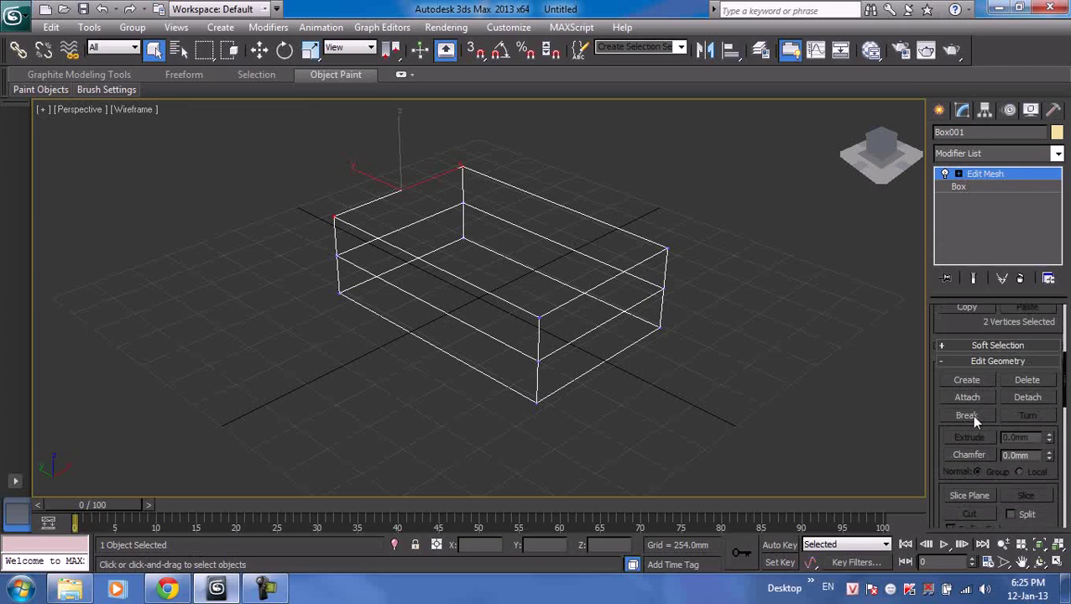
{"action": "left_click_drag", "start_coordinate": [937, 444], "coordinate": [947, 342]}
{"action": "scroll", "coordinate": [945, 342], "scroll_direction": "down", "scroll_amount": 6}
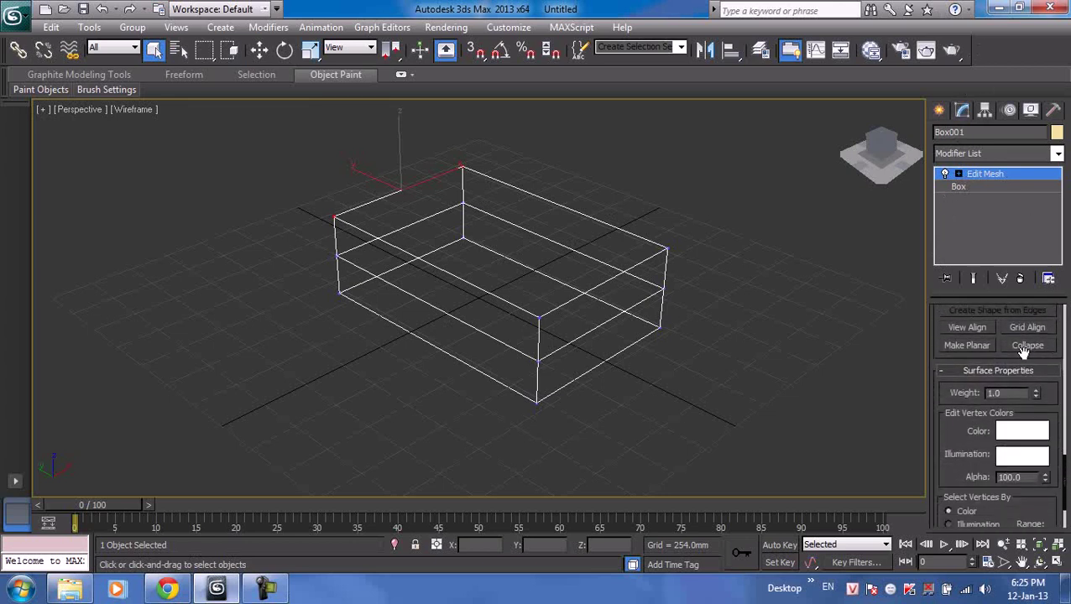
{"action": "left_click", "coordinate": [1027, 345]}
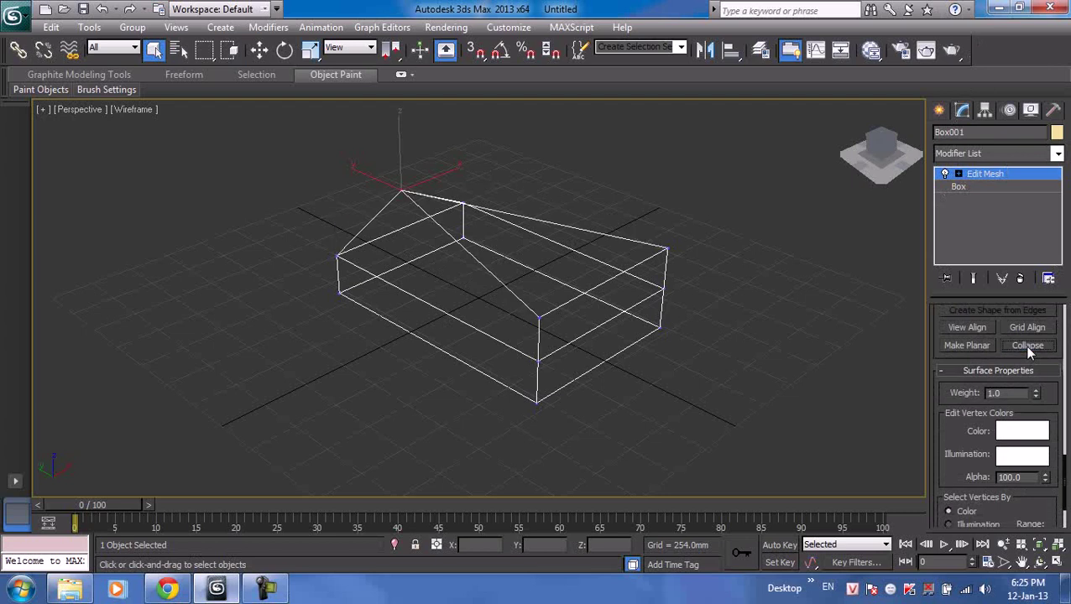
- Collapse the right end's top vertices into a peak and restore four viewports
{"action": "left_click", "coordinate": [665, 250]}
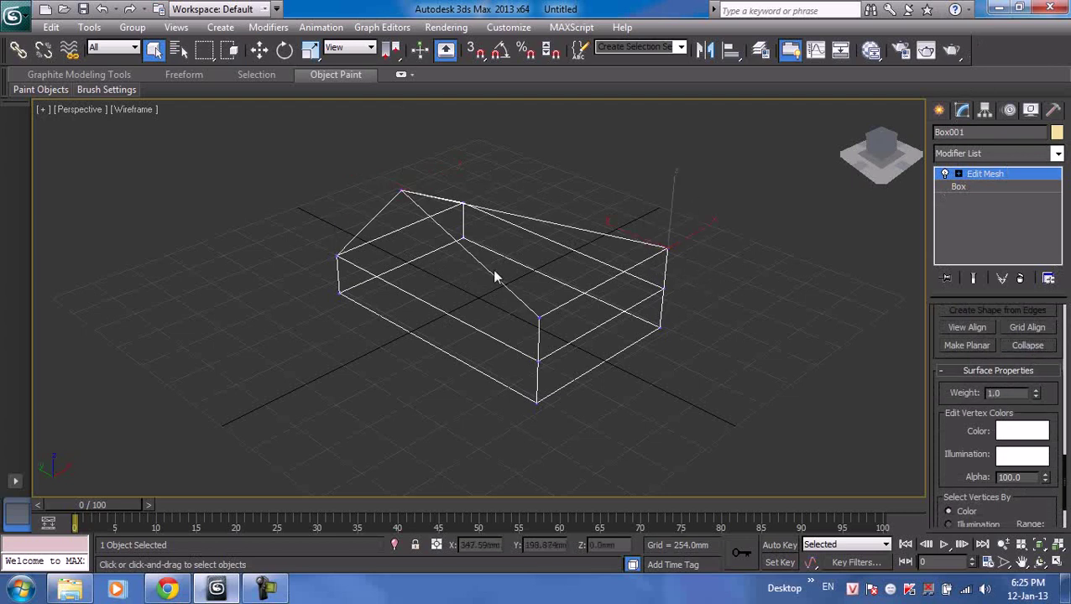
{"action": "left_click", "coordinate": [547, 322], "text": "ctrl"}
{"action": "left_click", "coordinate": [1019, 345]}
{"action": "left_click", "coordinate": [770, 339]}
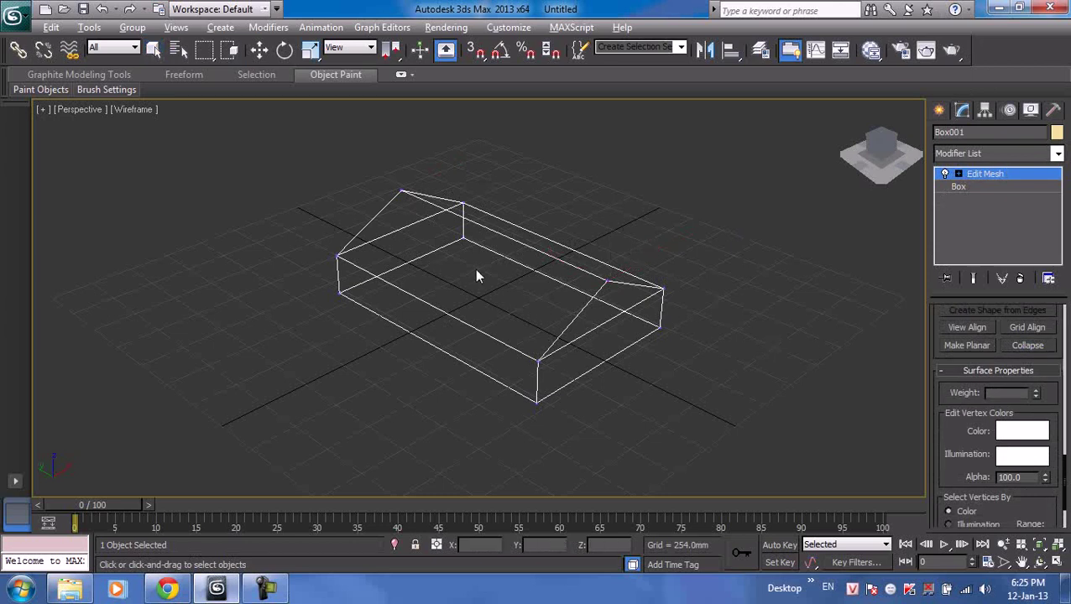
{"action": "key", "text": "q"}
{"action": "key", "text": "q"}
{"action": "left_click", "coordinate": [1054, 562]}
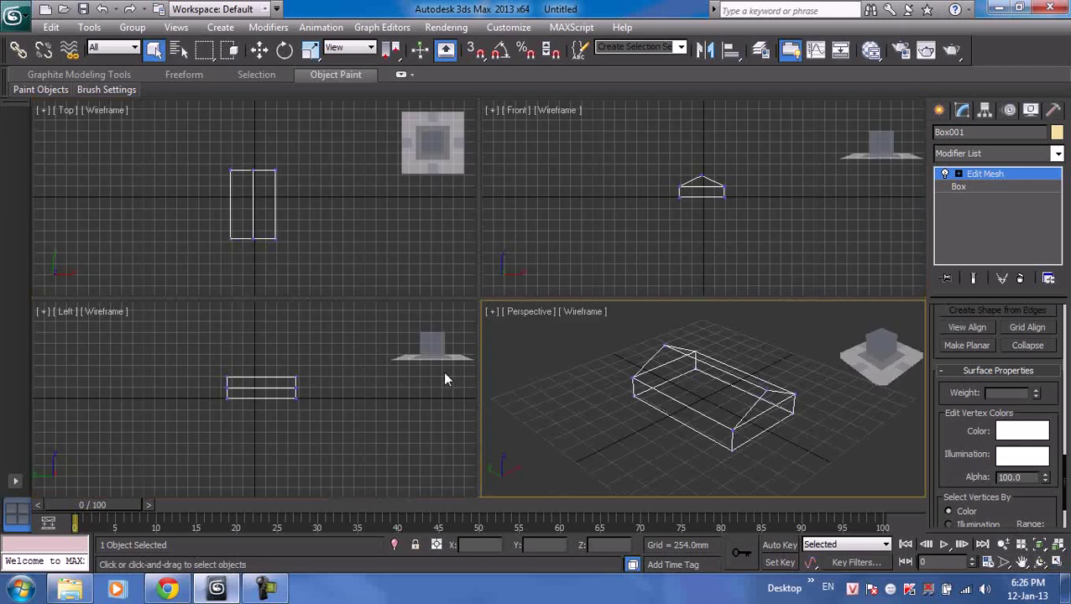
- Maximize the Left view and move both ridge end vertices inward
{"action": "right_click", "coordinate": [211, 343]}
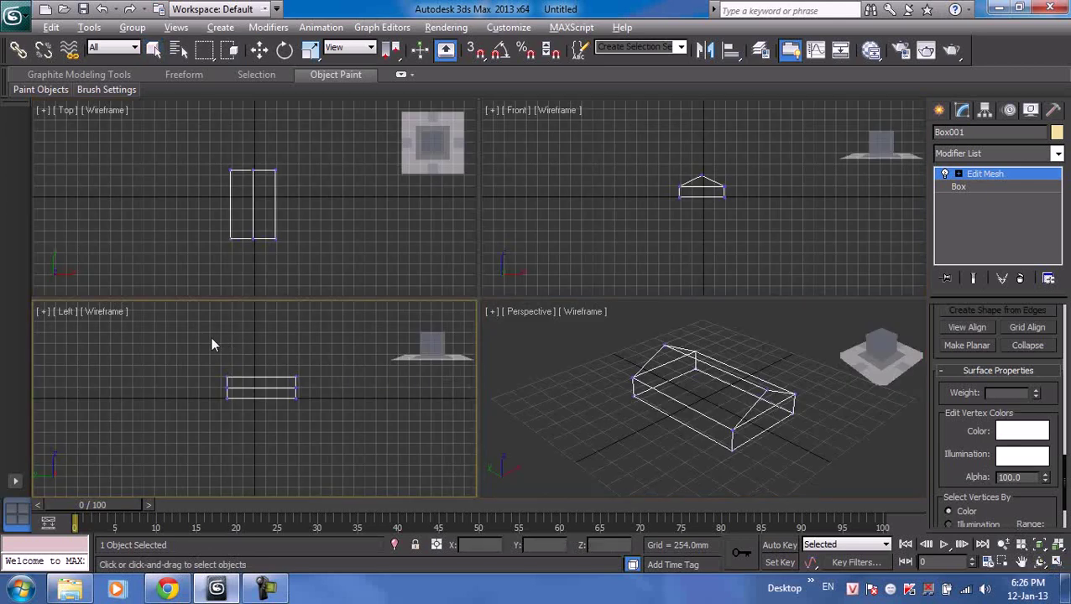
{"action": "left_click", "coordinate": [1039, 562]}
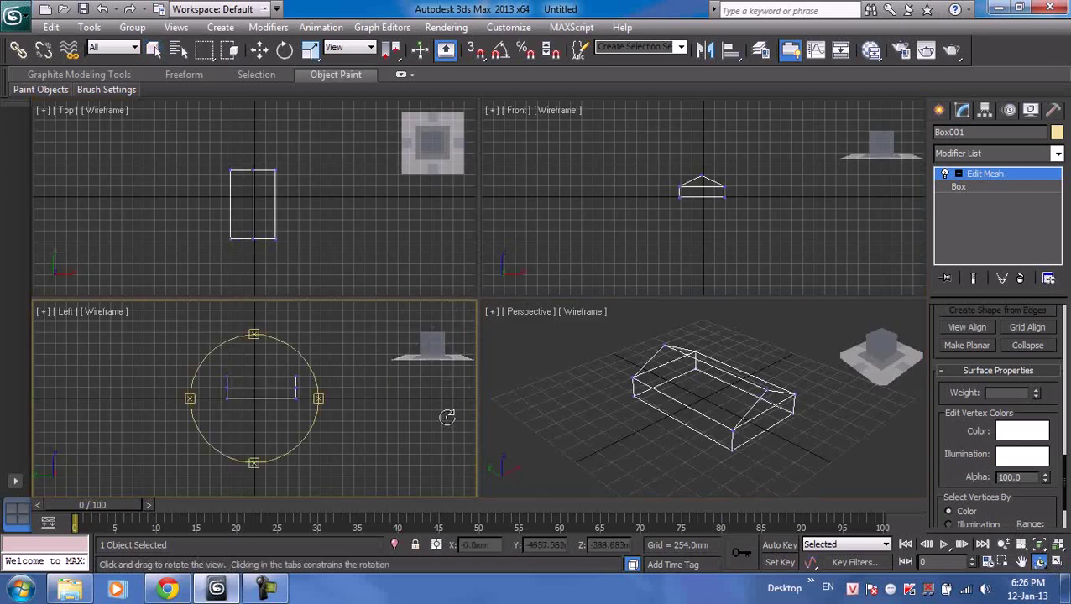
{"action": "left_click", "coordinate": [1056, 563]}
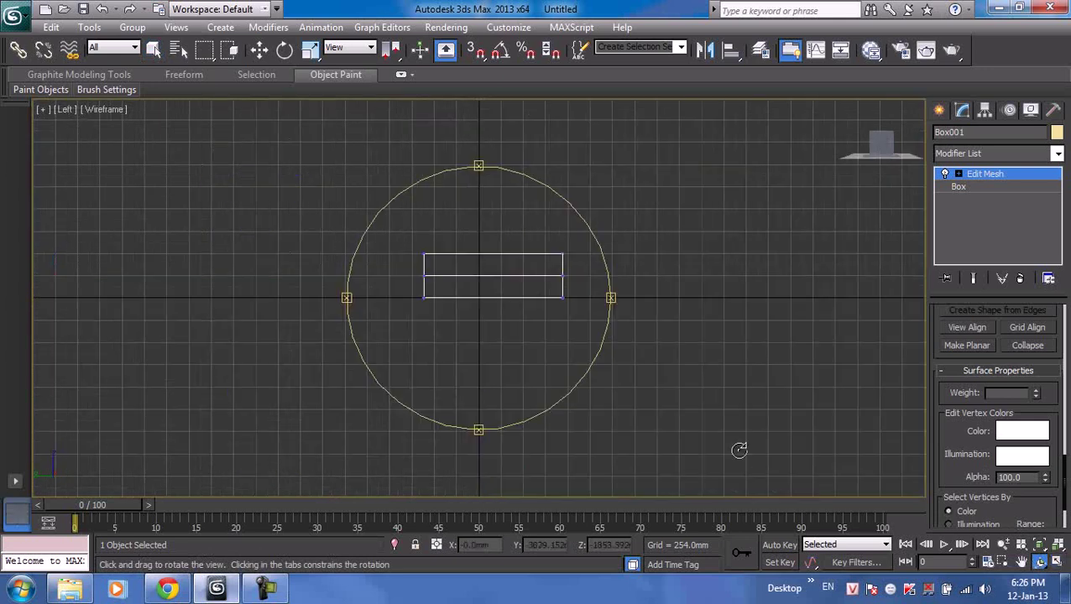
{"action": "right_click", "coordinate": [745, 374]}
{"action": "mouse_move", "coordinate": [382, 207]}
{"action": "left_mouse_down"}
{"action": "mouse_move", "coordinate": [454, 282]}
{"action": "mouse_move", "coordinate": [488, 269]}
{"action": "left_mouse_up"}
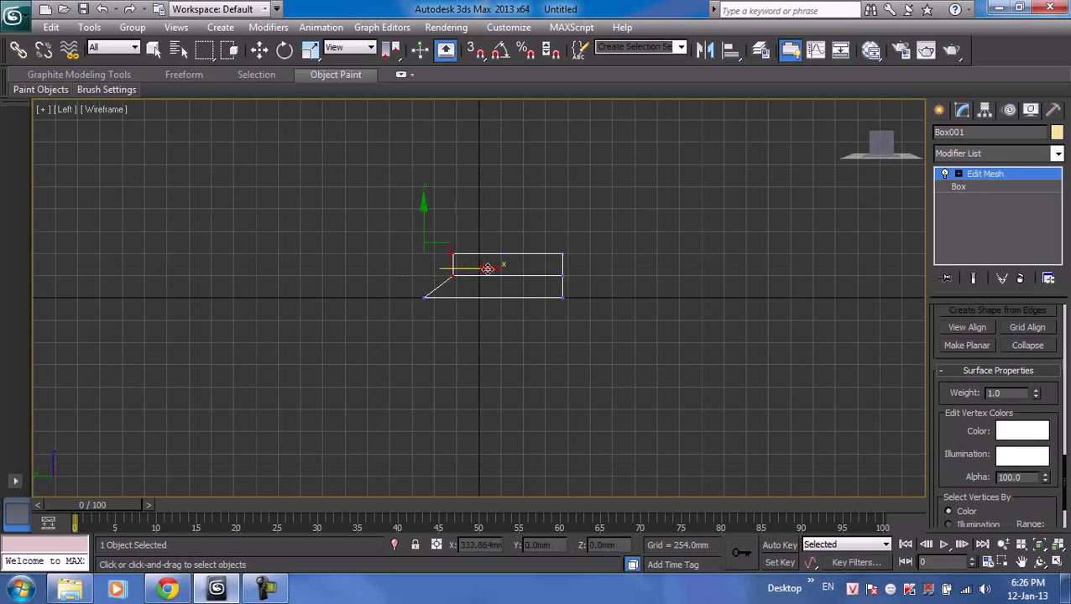
{"action": "mouse_move", "coordinate": [525, 221]}
{"action": "left_mouse_down"}
{"action": "mouse_move", "coordinate": [596, 290]}
{"action": "mouse_move", "coordinate": [592, 271]}
{"action": "left_mouse_up"}
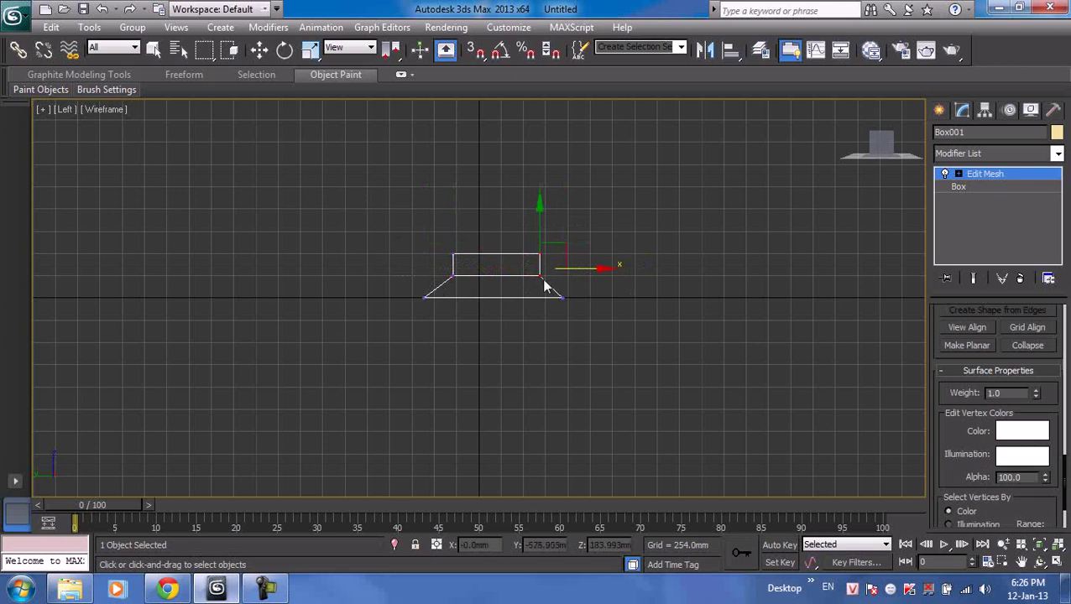
- Close the Move Type-In, deselect the vertex, and restore the four-viewport layout
{"action": "key", "text": "q"}
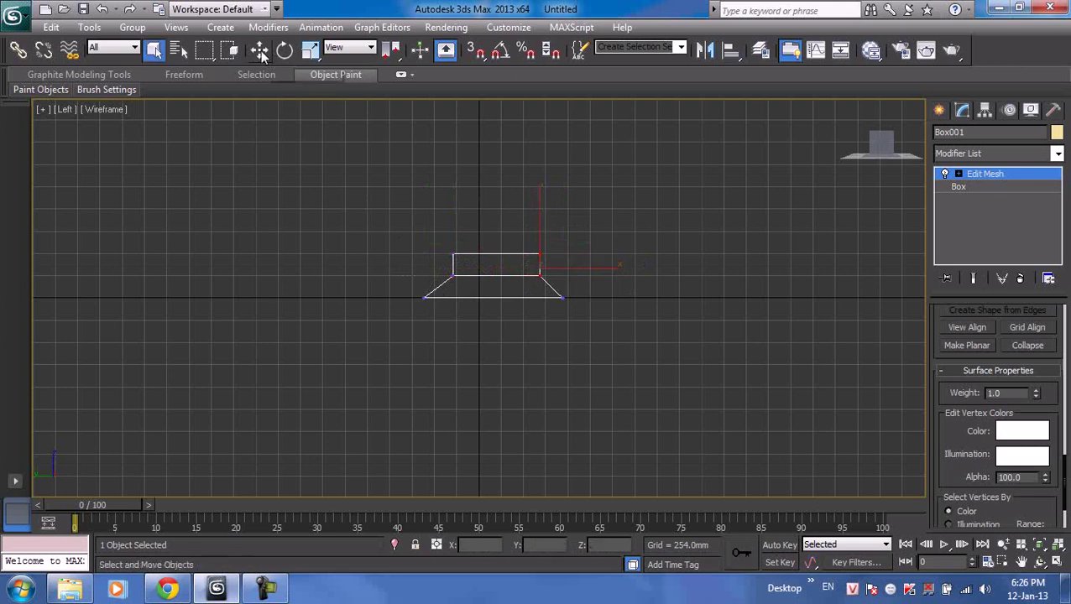
{"action": "right_click", "coordinate": [260, 52]}
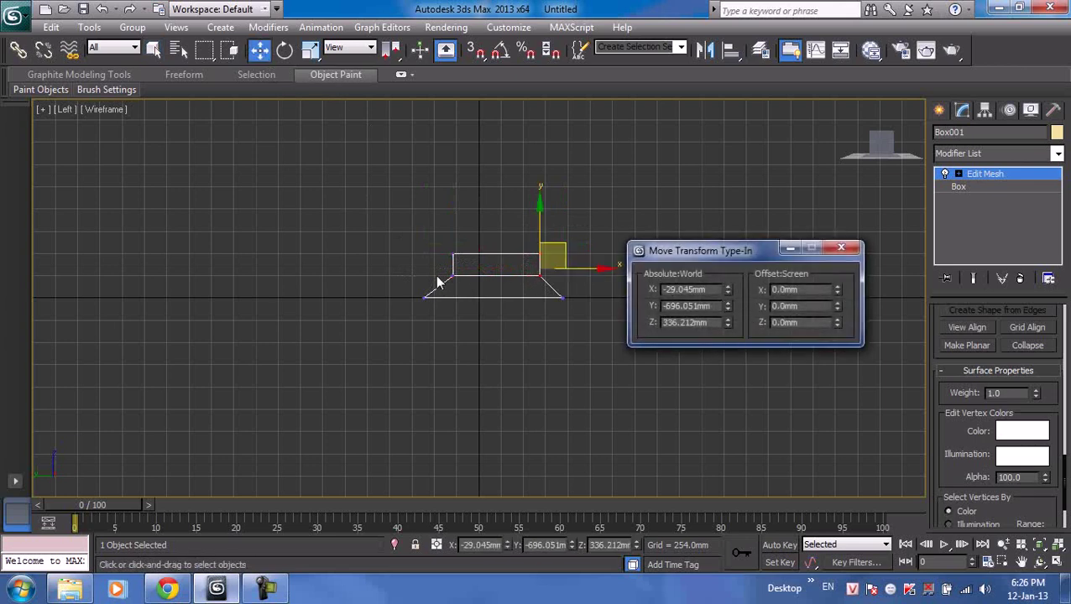
{"action": "left_click", "coordinate": [842, 251]}
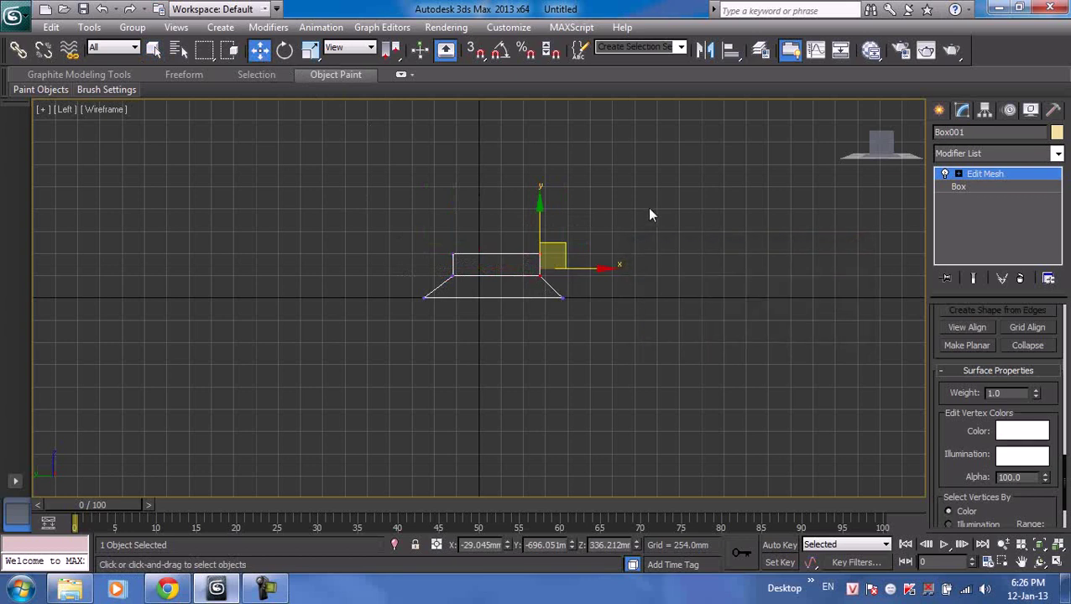
{"action": "left_click", "coordinate": [648, 215]}
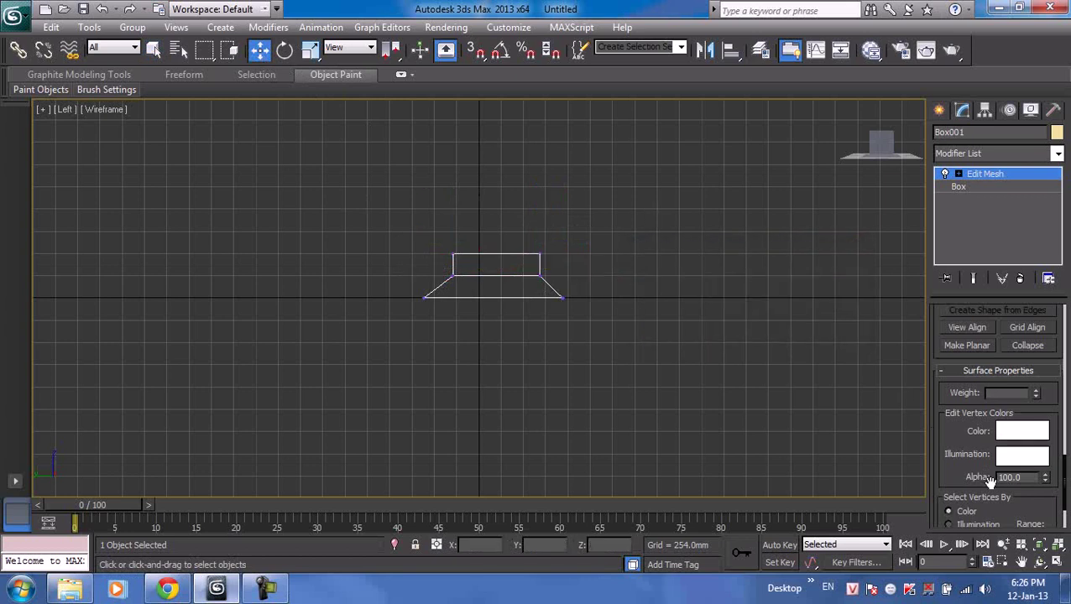
{"action": "left_click", "coordinate": [1057, 563]}
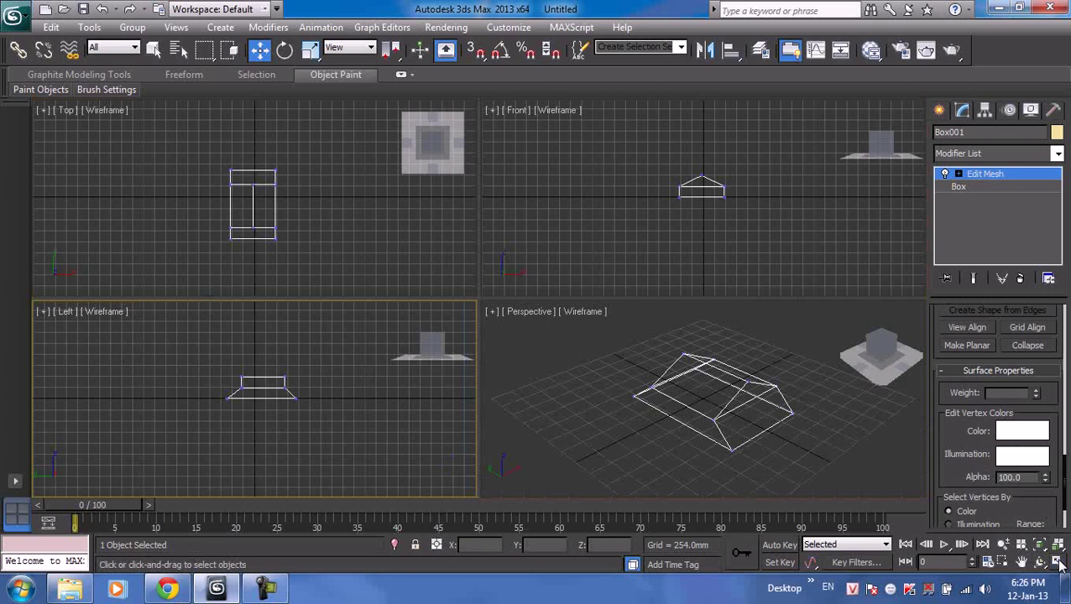
- In the maximized Front view, lower the middle edge's right vertex until the edge is level
{"action": "right_click", "coordinate": [654, 165]}
{"action": "left_click", "coordinate": [1058, 563]}
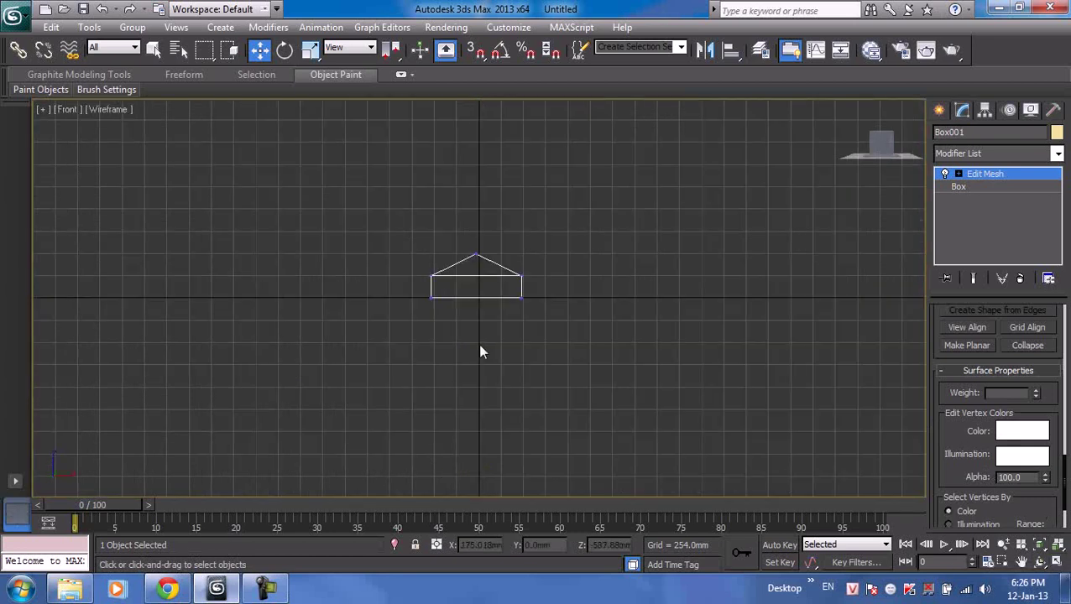
{"action": "mouse_move", "coordinate": [389, 245]}
{"action": "left_mouse_down"}
{"action": "mouse_move", "coordinate": [457, 287]}
{"action": "mouse_move", "coordinate": [541, 280]}
{"action": "left_mouse_up"}
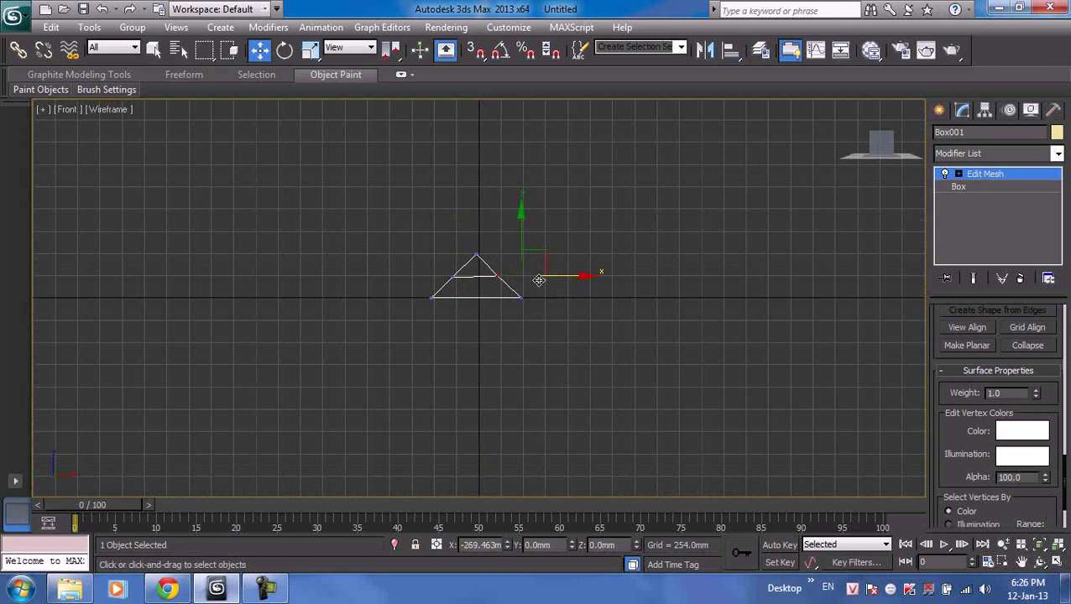
{"action": "left_click", "coordinate": [603, 240]}
{"action": "scroll", "coordinate": [511, 280], "scroll_direction": "up", "scroll_amount": 2}
{"action": "scroll", "coordinate": [511, 281], "scroll_direction": "up", "scroll_amount": 3}
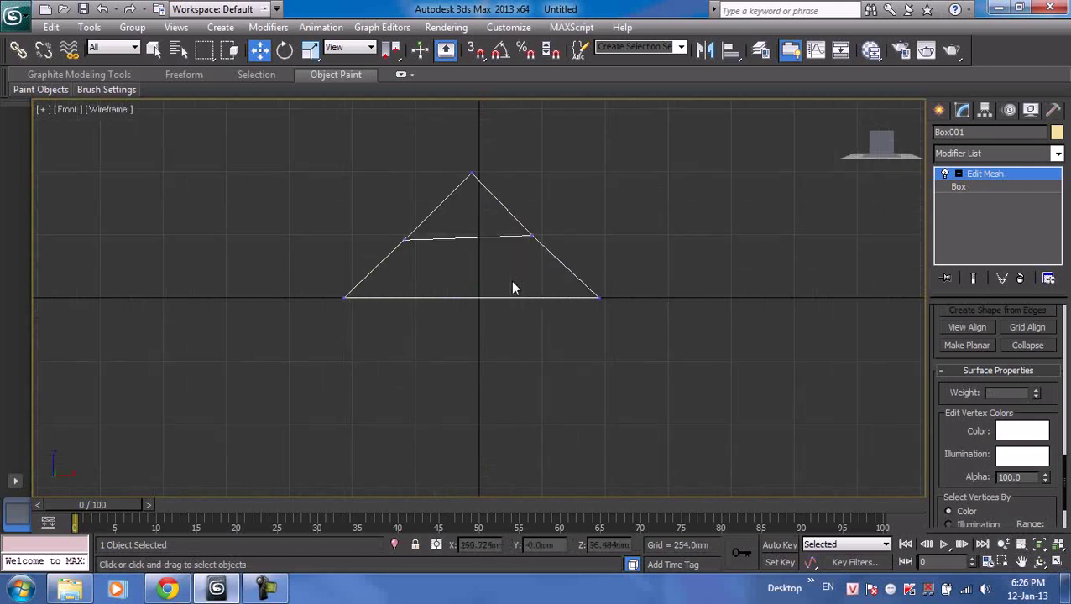
{"action": "left_click", "coordinate": [531, 236]}
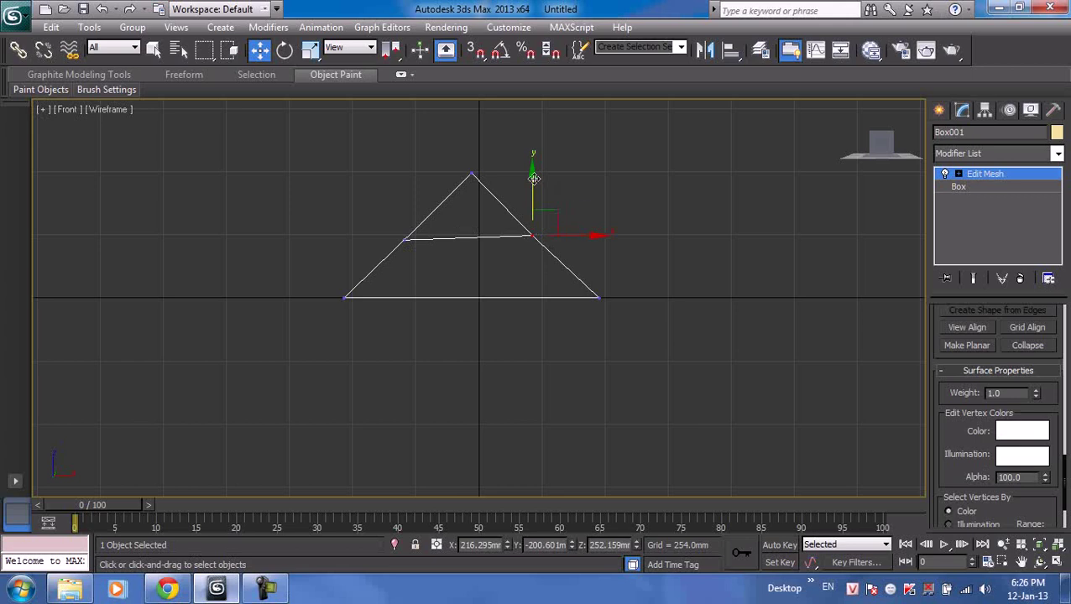
{"action": "left_click_drag", "start_coordinate": [534, 178], "coordinate": [531, 182]}
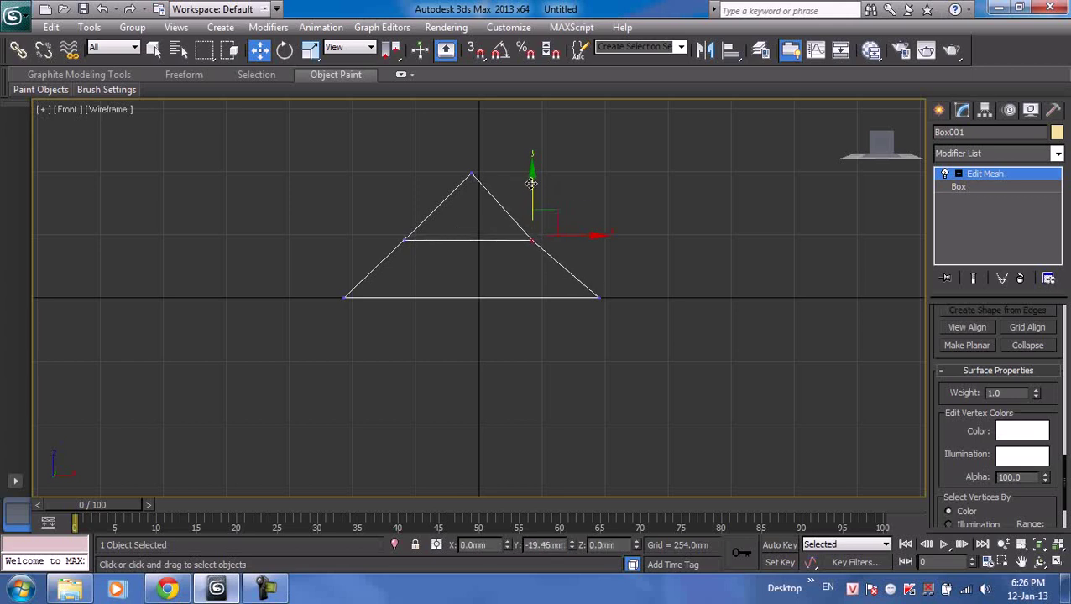
{"action": "left_click", "coordinate": [683, 220]}
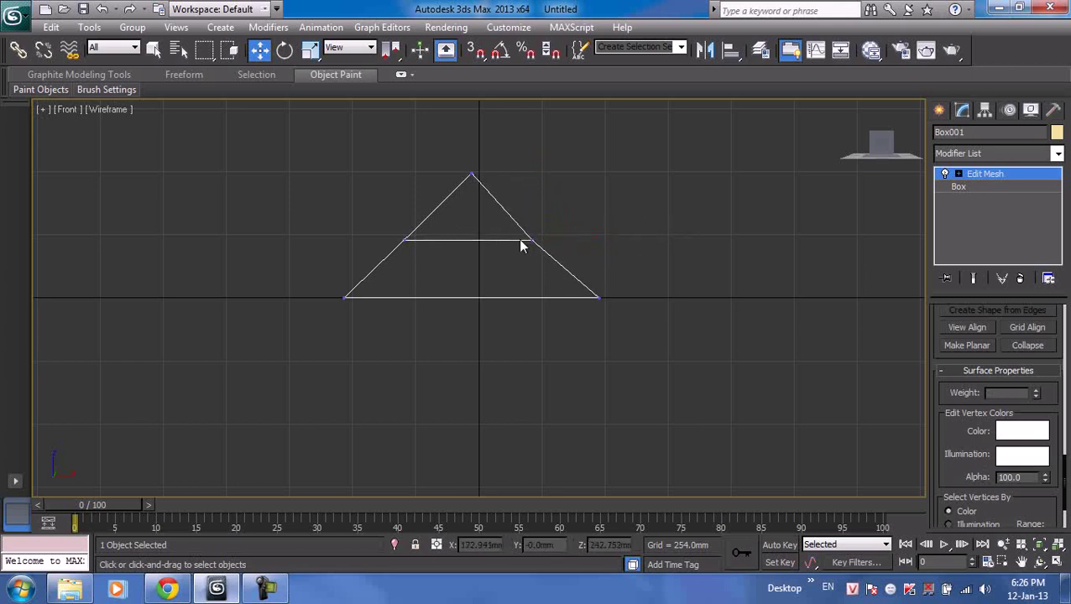
- Select the right middle roof vertex, then return to four viewports with Perspective active
{"action": "mouse_move", "coordinate": [505, 229]}
{"action": "left_mouse_down"}
{"action": "mouse_move", "coordinate": [605, 256]}
{"action": "mouse_move", "coordinate": [586, 242]}
{"action": "left_mouse_up"}
{"action": "key", "text": "q"}
{"action": "key", "text": "alt+w"}
{"action": "right_click", "coordinate": [820, 467]}
- Maximize Perspective, shade the roof with Smooth + Highlights, and orbit to a lower angle
{"action": "key", "text": "w"}
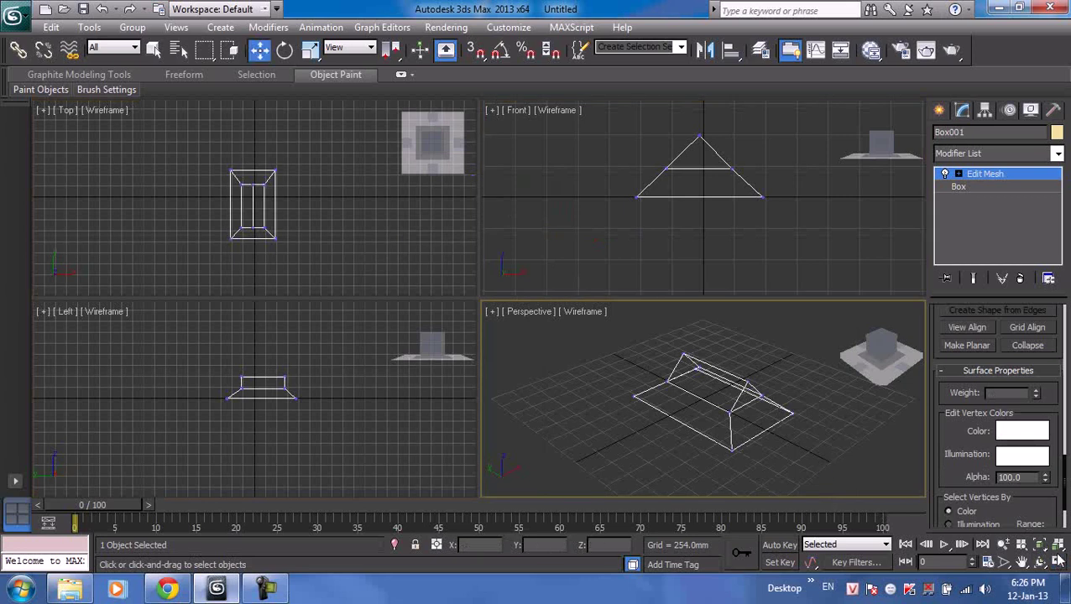
{"action": "left_click", "coordinate": [1059, 564]}
{"action": "left_click", "coordinate": [138, 109]}
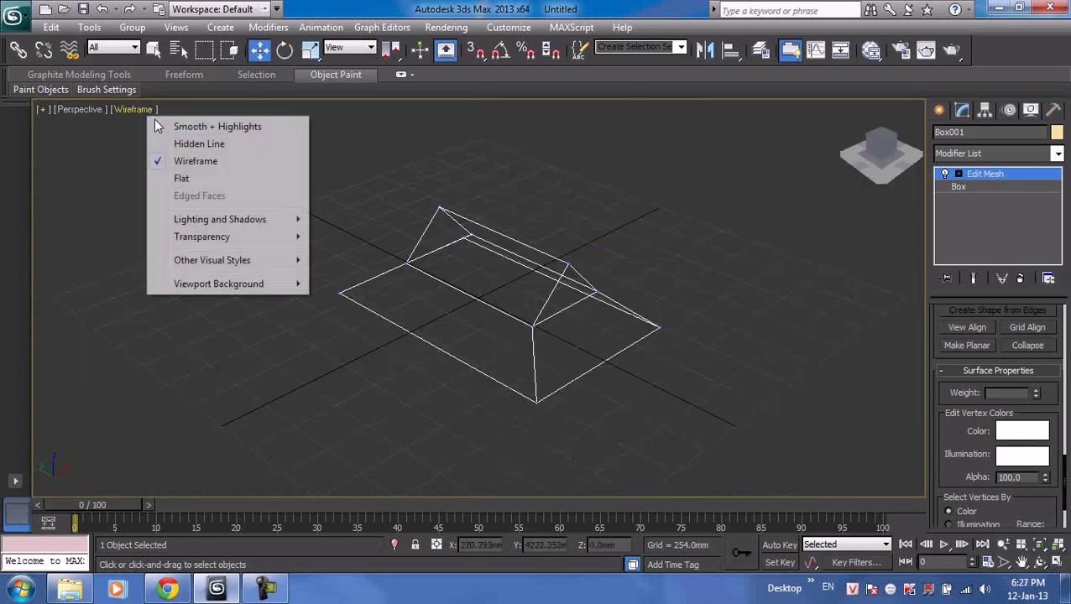
{"action": "left_click", "coordinate": [172, 126]}
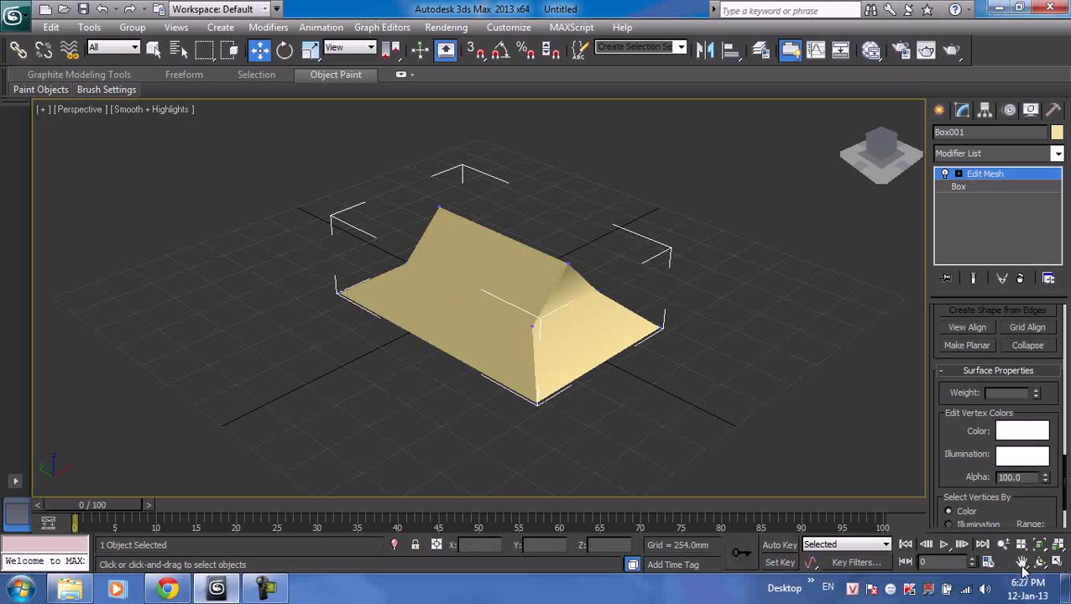
{"action": "left_click", "coordinate": [1039, 562]}
{"action": "mouse_move", "coordinate": [457, 328]}
{"action": "left_mouse_down"}
{"action": "mouse_move", "coordinate": [519, 277]}
{"action": "mouse_move", "coordinate": [708, 275]}
{"action": "mouse_move", "coordinate": [700, 291]}
{"action": "mouse_move", "coordinate": [493, 347]}
{"action": "mouse_move", "coordinate": [510, 328]}
{"action": "mouse_move", "coordinate": [538, 323]}
{"action": "mouse_move", "coordinate": [485, 280]}
{"action": "left_mouse_up"}
{"action": "key", "text": "w"}
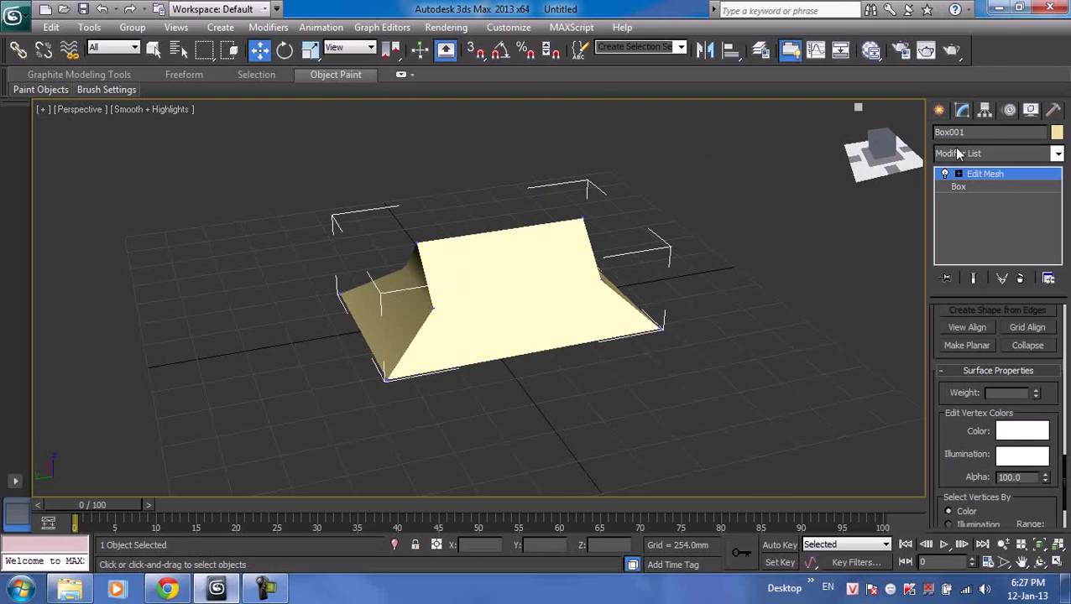
- Reset via the application menu, answering No to saving and Yes to confirm, then maximize Perspective
{"action": "left_click", "coordinate": [14, 28]}
{"action": "left_click", "coordinate": [53, 86]}
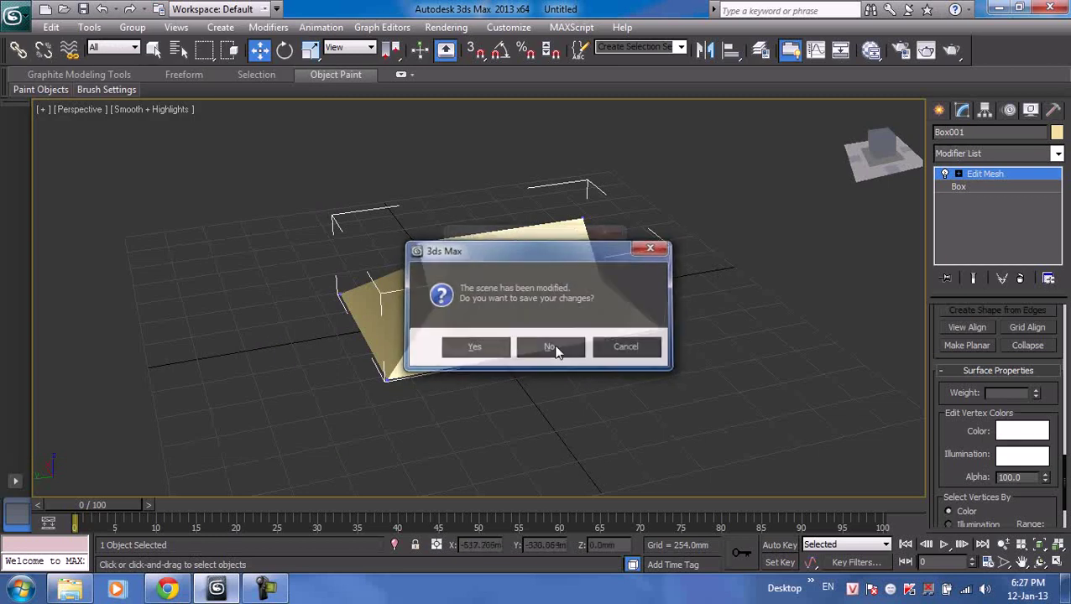
{"action": "left_click", "coordinate": [554, 350]}
{"action": "left_click", "coordinate": [494, 322]}
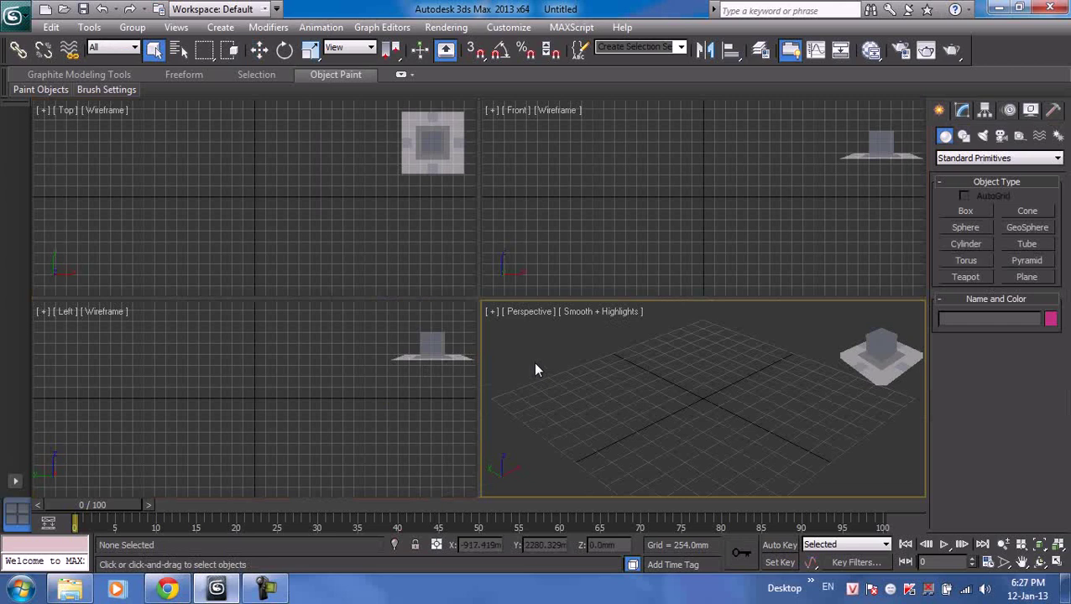
{"action": "key", "text": "alt+w"}
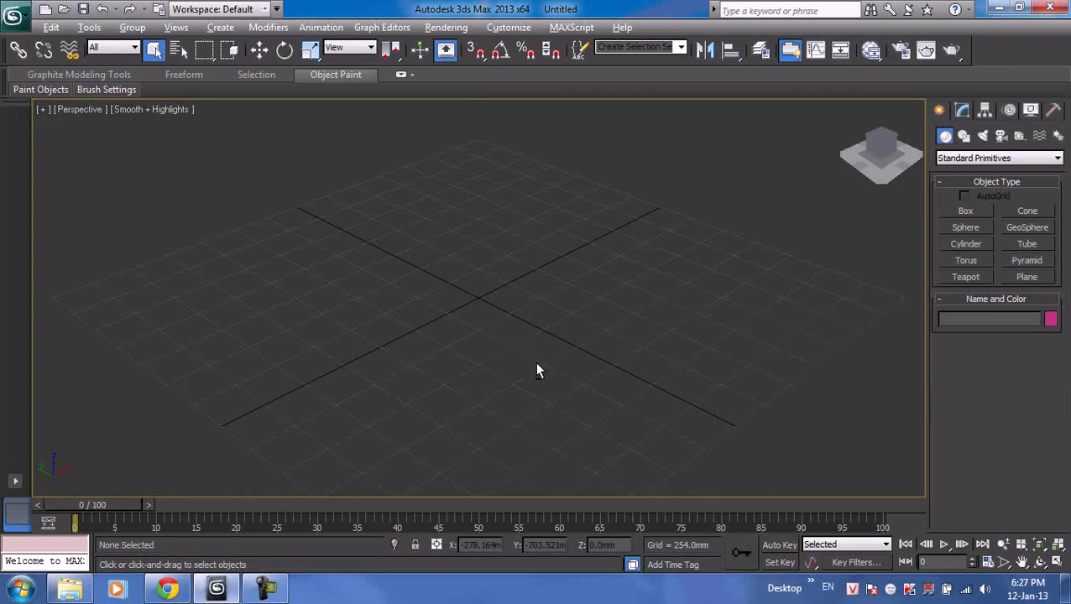
- Draw Box001 about 694 mm tall on the grid and display it as wireframe
{"action": "left_click", "coordinate": [978, 215]}
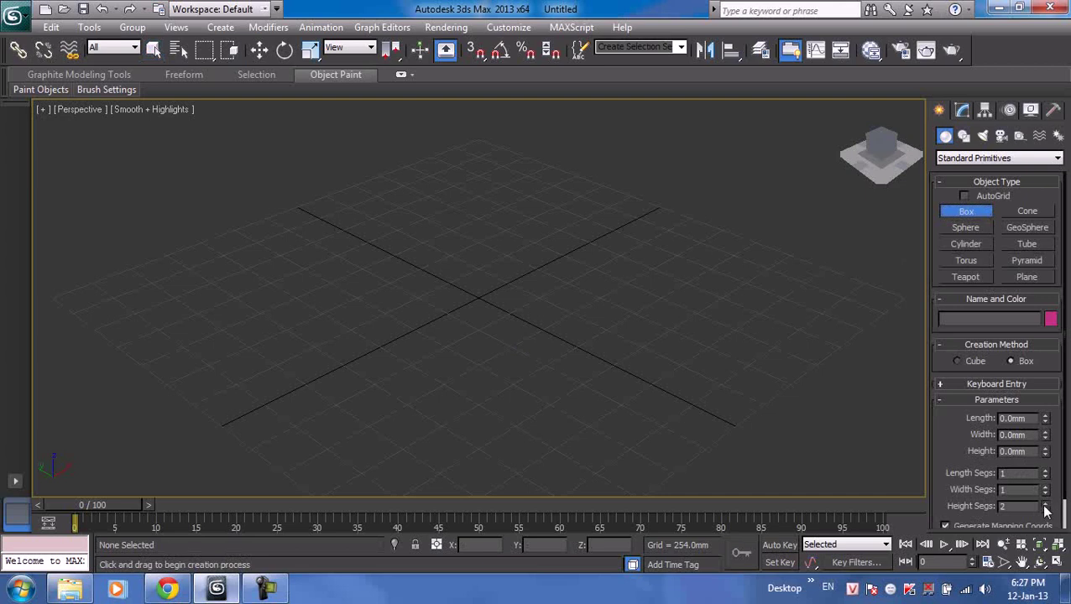
{"action": "mouse_move", "coordinate": [431, 229]}
{"action": "left_mouse_down"}
{"action": "mouse_move", "coordinate": [573, 428]}
{"action": "mouse_move", "coordinate": [569, 406]}
{"action": "left_mouse_up"}
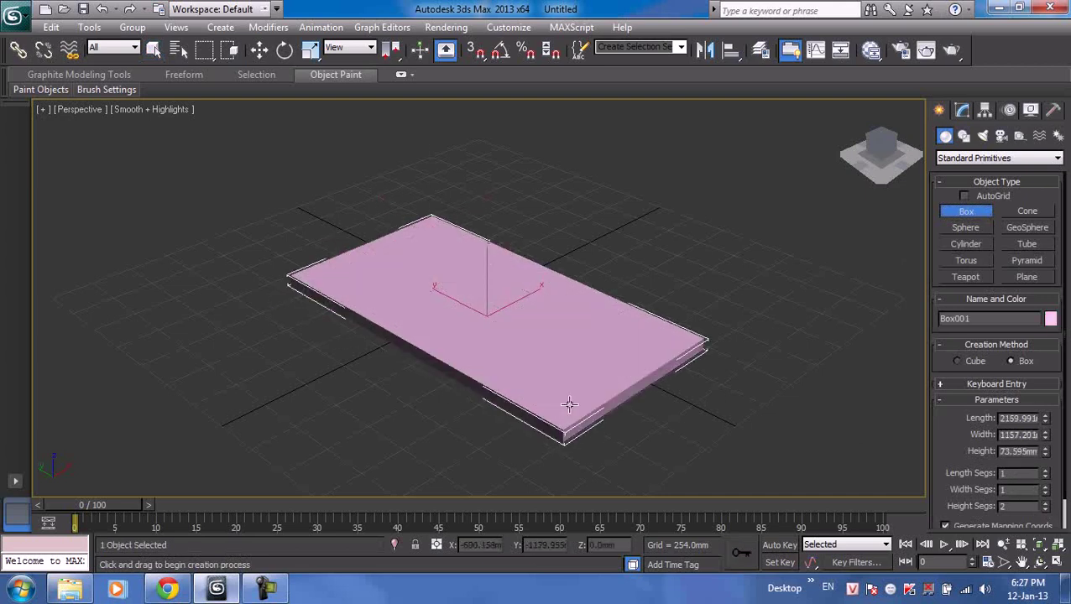
{"action": "left_click", "coordinate": [587, 339]}
{"action": "left_click", "coordinate": [154, 110]}
{"action": "left_click", "coordinate": [195, 162]}
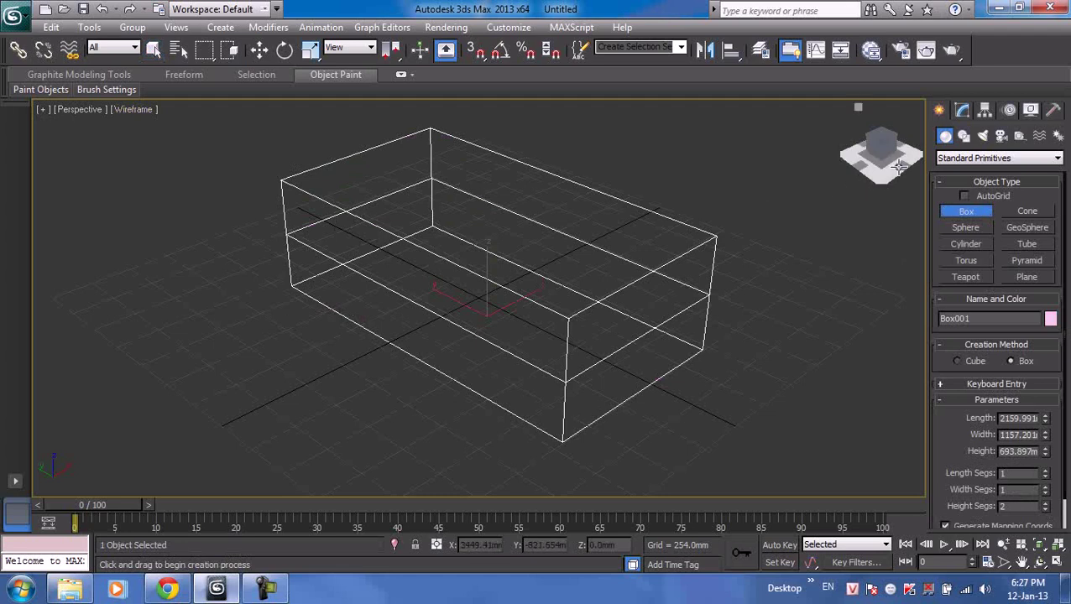
{"action": "left_click", "coordinate": [963, 111]}
- Add Edit Mesh and collapse the top corner vertices at one end into a point
{"action": "left_click", "coordinate": [964, 154]}
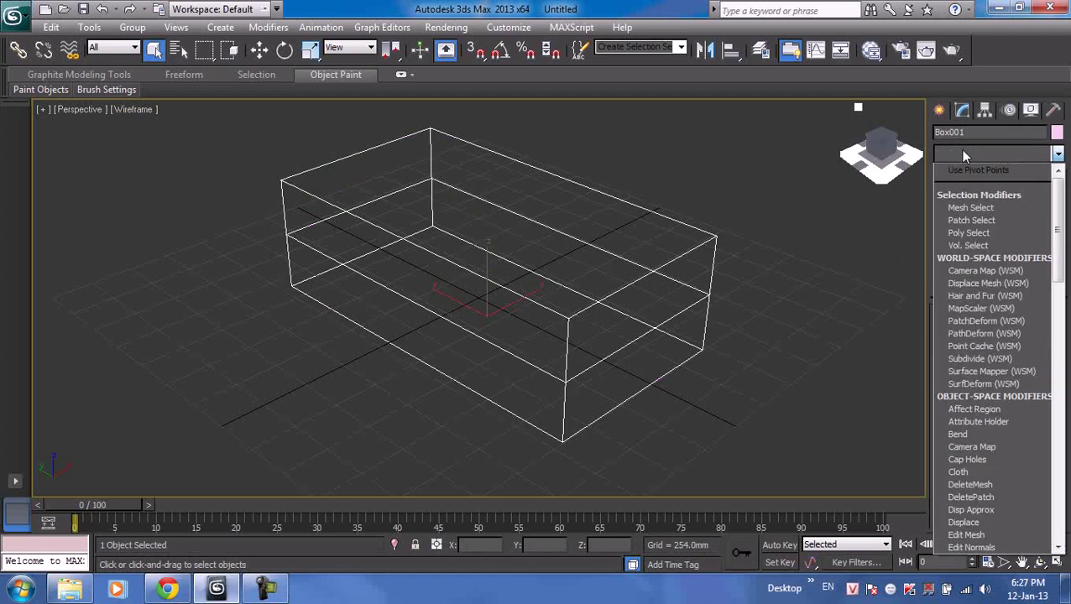
{"action": "key", "text": "e"}
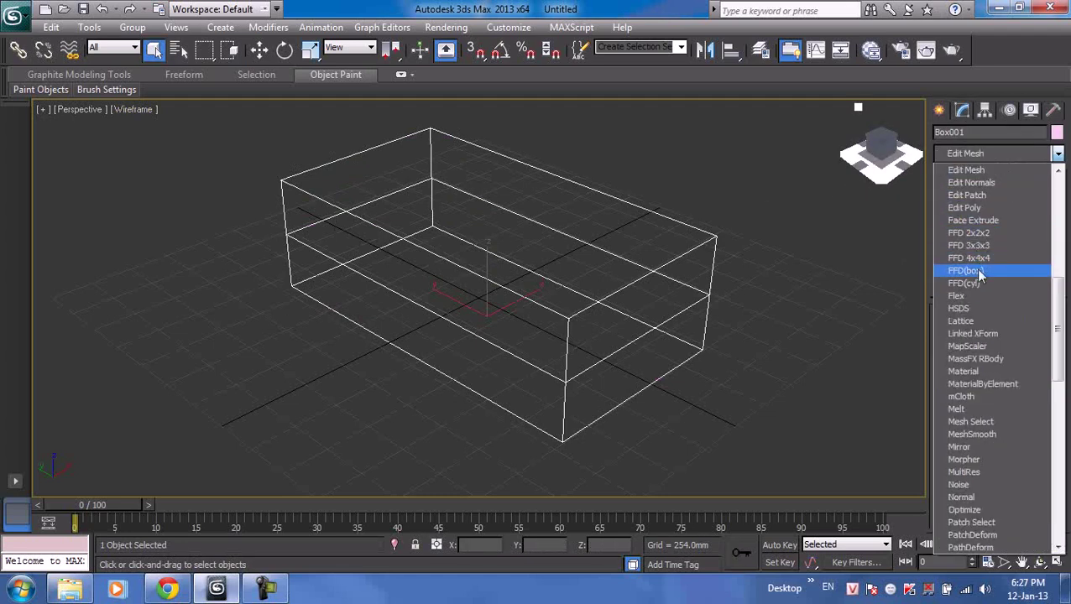
{"action": "left_click", "coordinate": [970, 172]}
{"action": "left_click", "coordinate": [959, 173]}
{"action": "left_click", "coordinate": [967, 186]}
{"action": "left_click_drag", "start_coordinate": [247, 141], "coordinate": [306, 193]}
{"action": "left_click_drag", "start_coordinate": [411, 115], "coordinate": [454, 144], "text": "ctrl"}
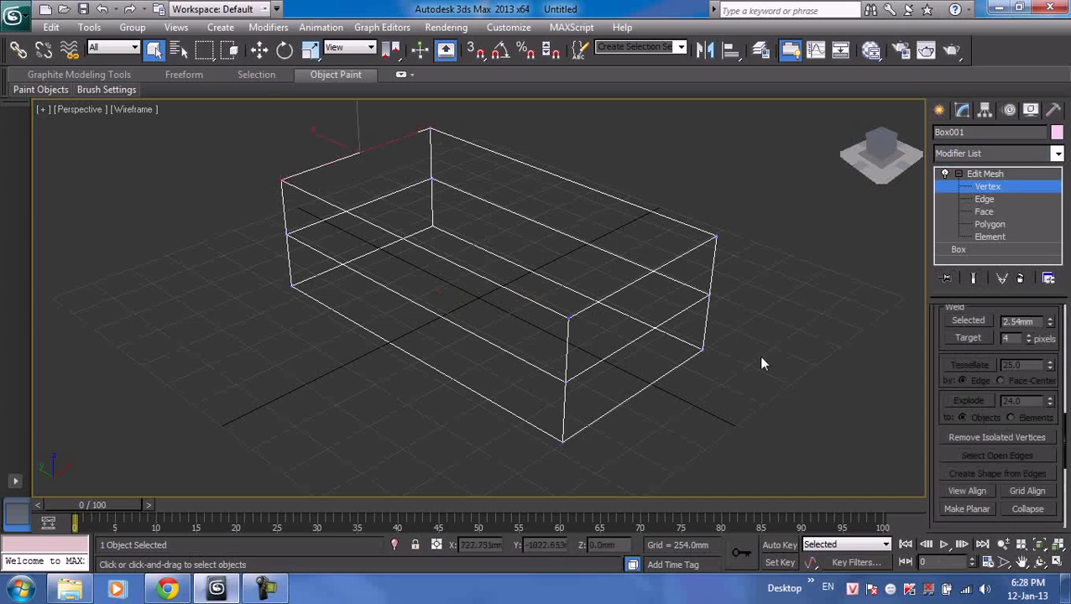
{"action": "scroll", "coordinate": [937, 519], "scroll_direction": "down", "scroll_amount": 5}
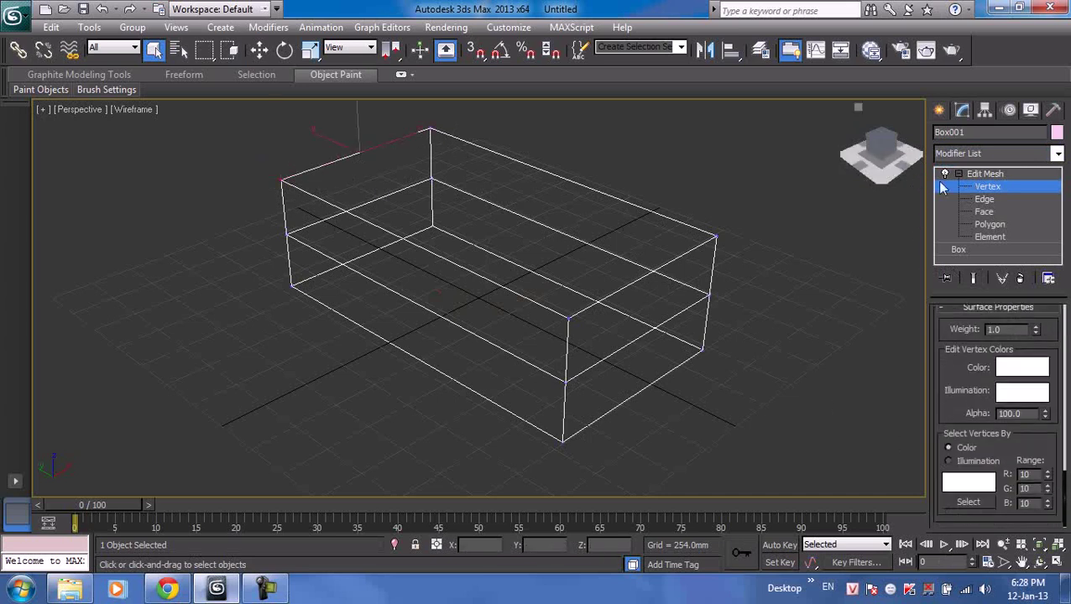
{"action": "scroll", "coordinate": [954, 395], "scroll_direction": "up", "scroll_amount": 2}
{"action": "scroll", "coordinate": [956, 423], "scroll_direction": "up", "scroll_amount": 2}
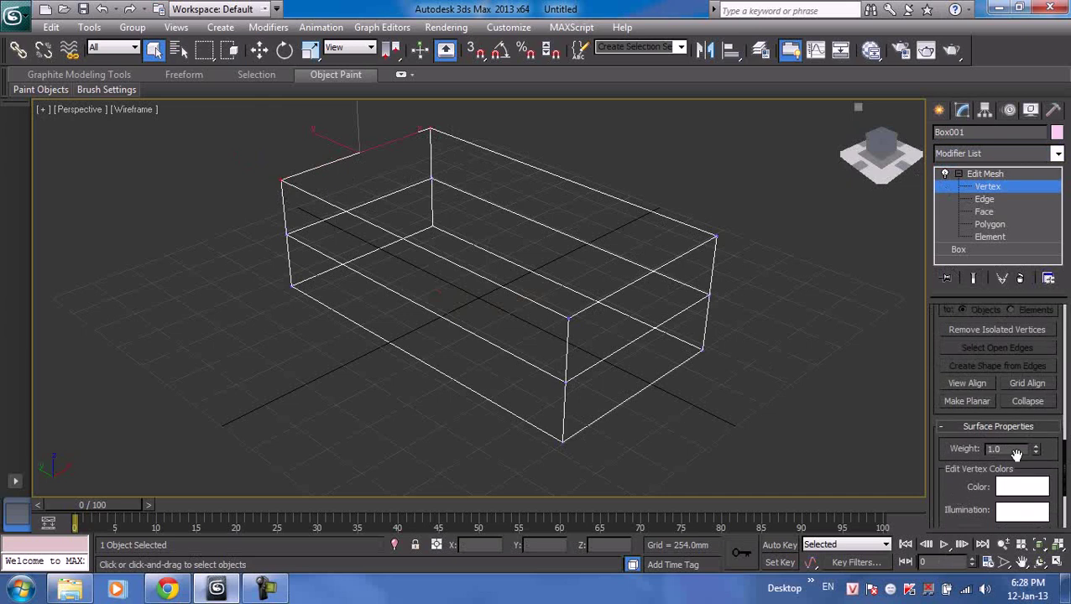
{"action": "left_click", "coordinate": [1028, 402]}
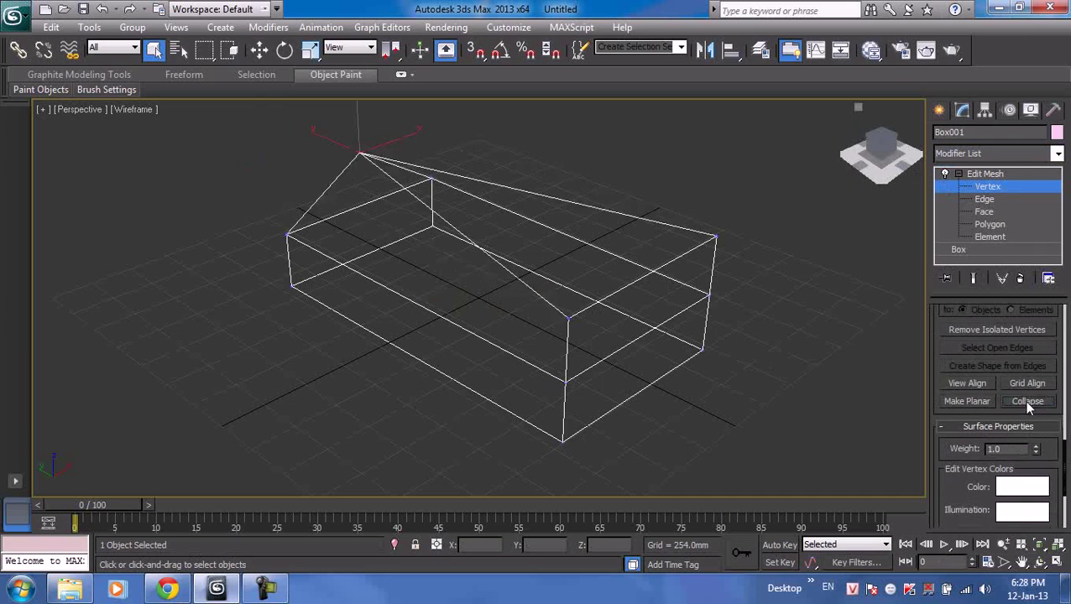
- Collapse the other end's top vertices into a ridge point and restore four viewports
{"action": "left_click_drag", "start_coordinate": [695, 180], "coordinate": [741, 244]}
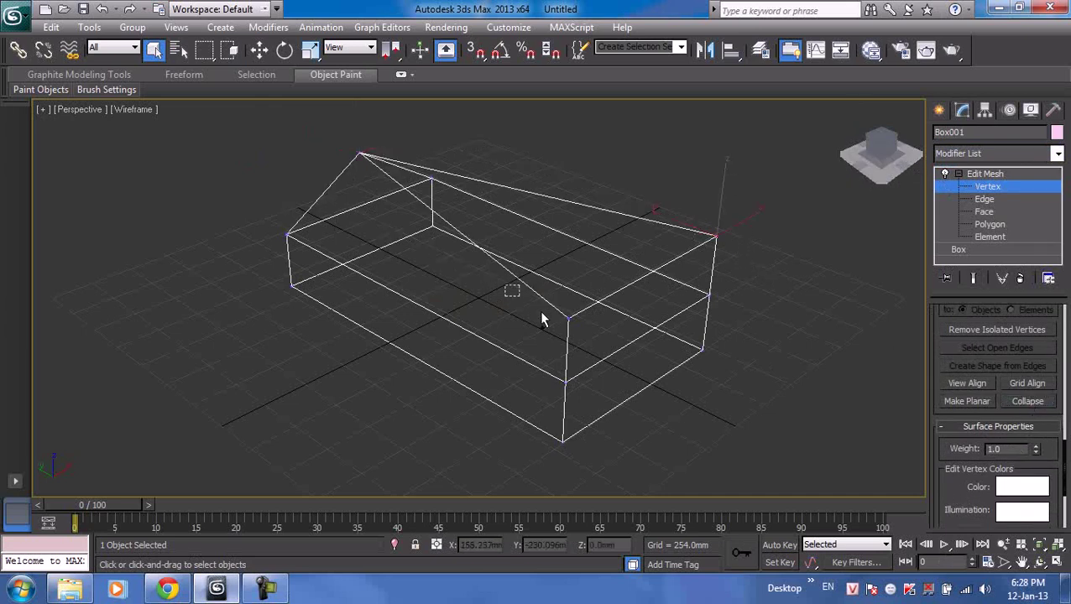
{"action": "left_click", "coordinate": [1011, 401]}
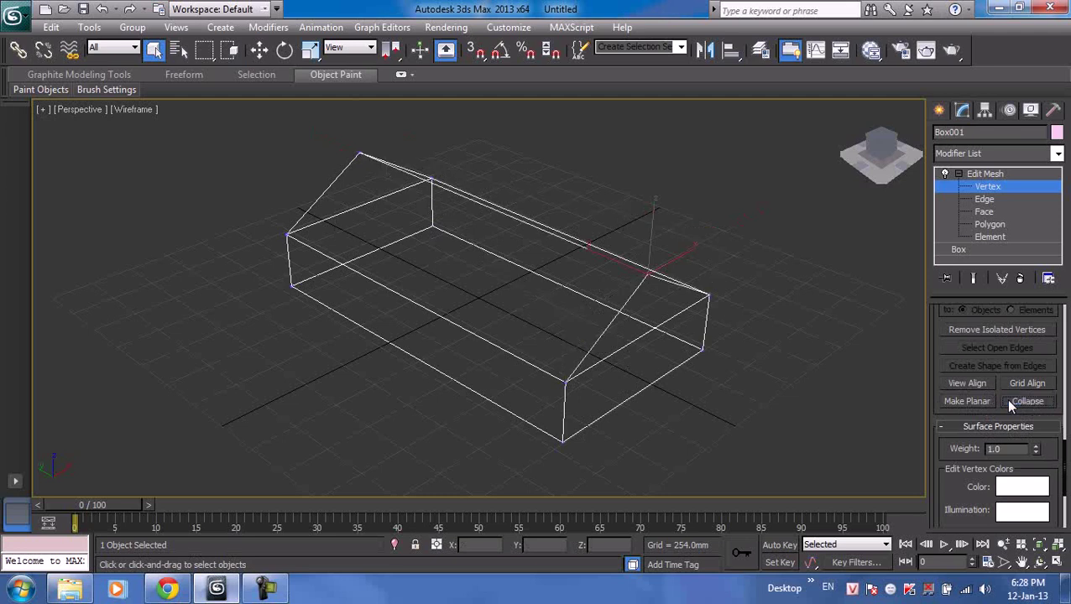
{"action": "left_click", "coordinate": [845, 417]}
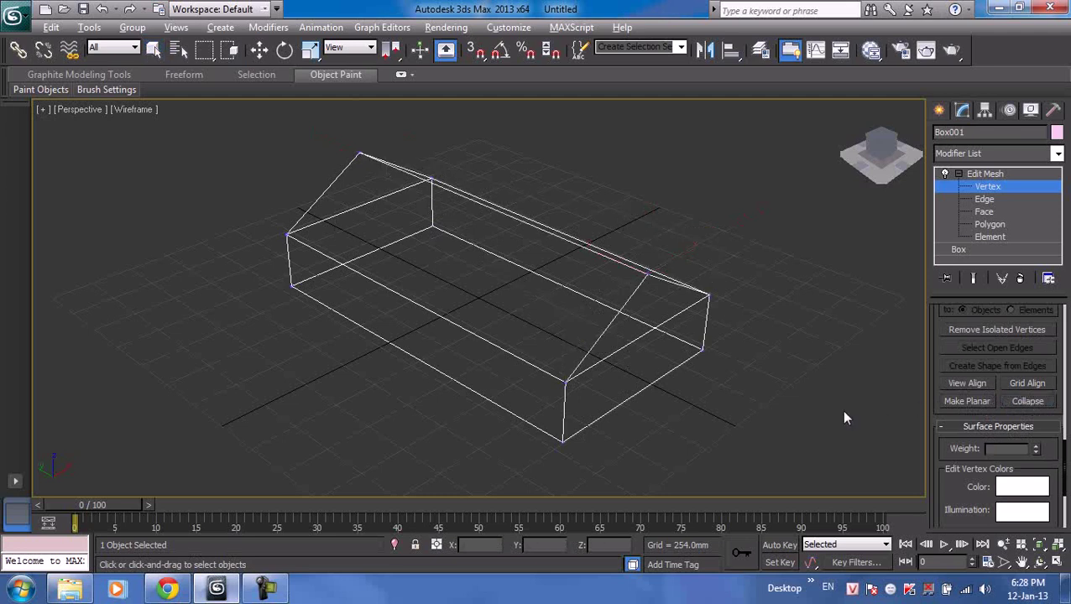
{"action": "left_click", "coordinate": [1057, 561]}
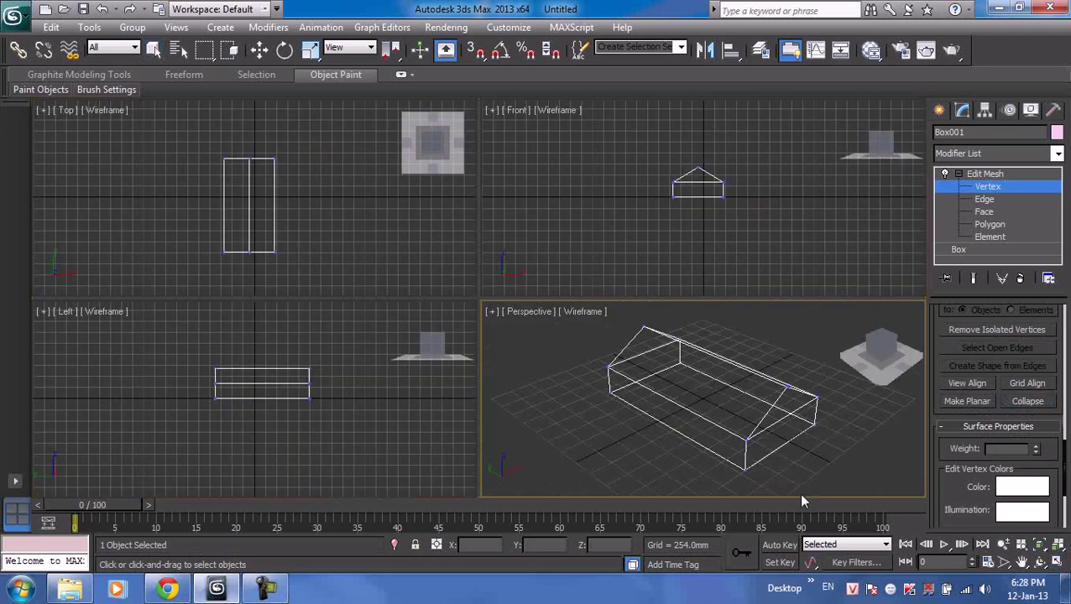
- In the maximized Left view, slide both ends' top vertices inward to slope the roof ends
{"action": "left_click", "coordinate": [391, 402]}
{"action": "left_click_drag", "start_coordinate": [170, 340], "coordinate": [239, 397]}
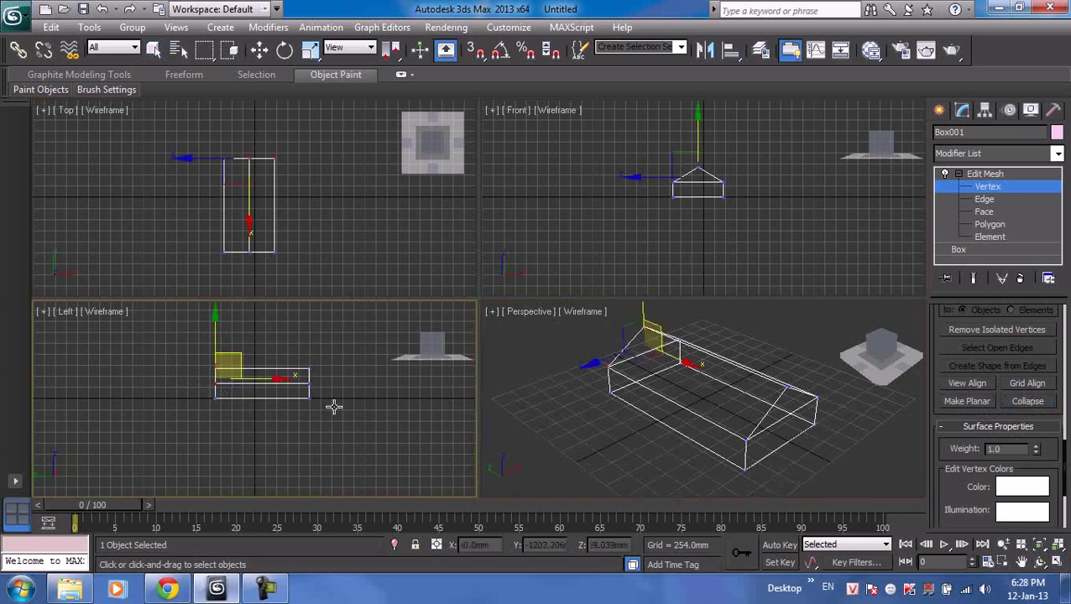
{"action": "left_click", "coordinate": [1056, 561]}
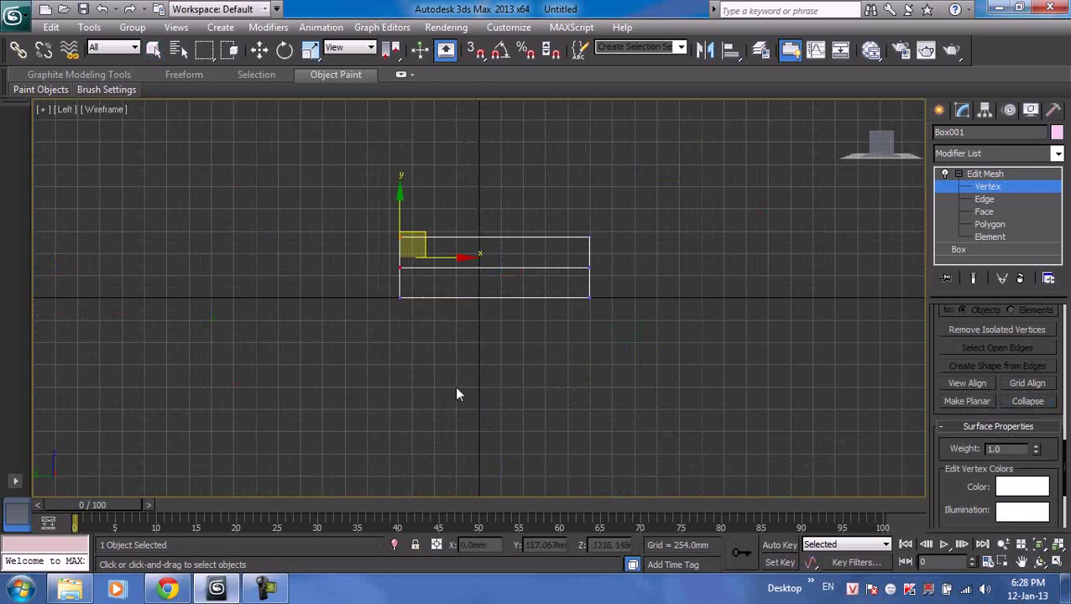
{"action": "left_click_drag", "start_coordinate": [448, 258], "coordinate": [480, 257]}
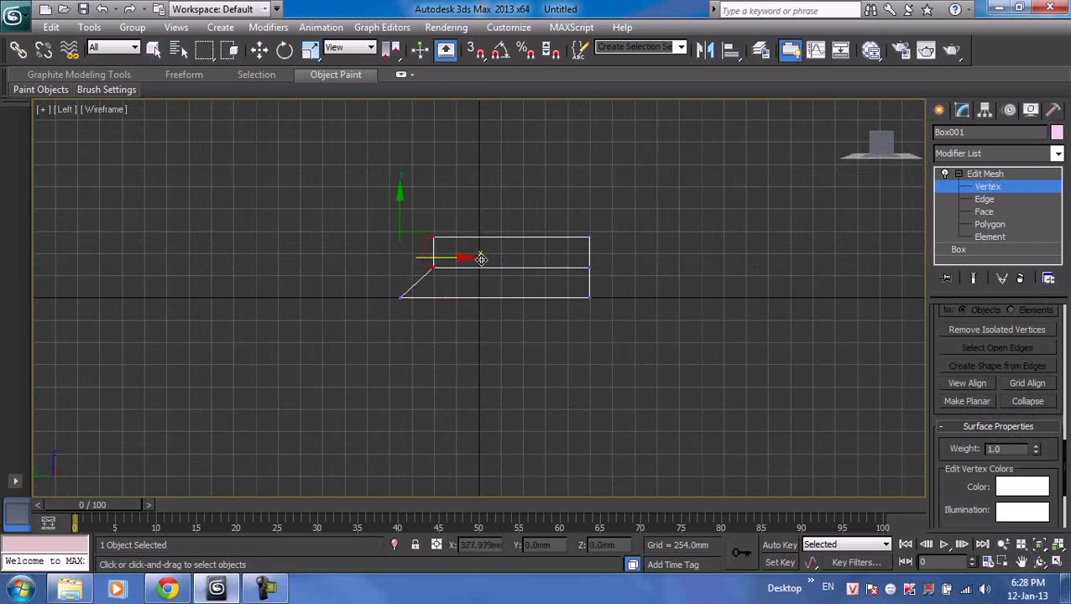
{"action": "left_click_drag", "start_coordinate": [612, 270], "coordinate": [578, 206]}
{"action": "left_click_drag", "start_coordinate": [650, 255], "coordinate": [621, 256]}
{"action": "left_click", "coordinate": [688, 246]}
{"action": "left_click", "coordinate": [1055, 563]}
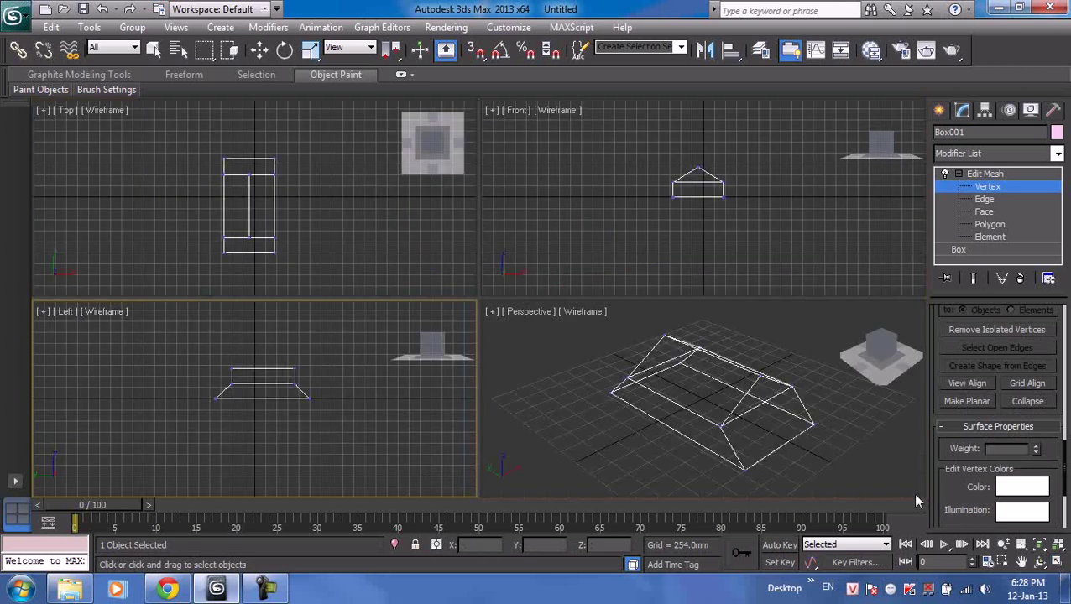
- Shade the roof pink in Perspective, then select and clear its left vertices in a maximized Front view
{"action": "left_click", "coordinate": [585, 314]}
{"action": "left_click", "coordinate": [606, 324]}
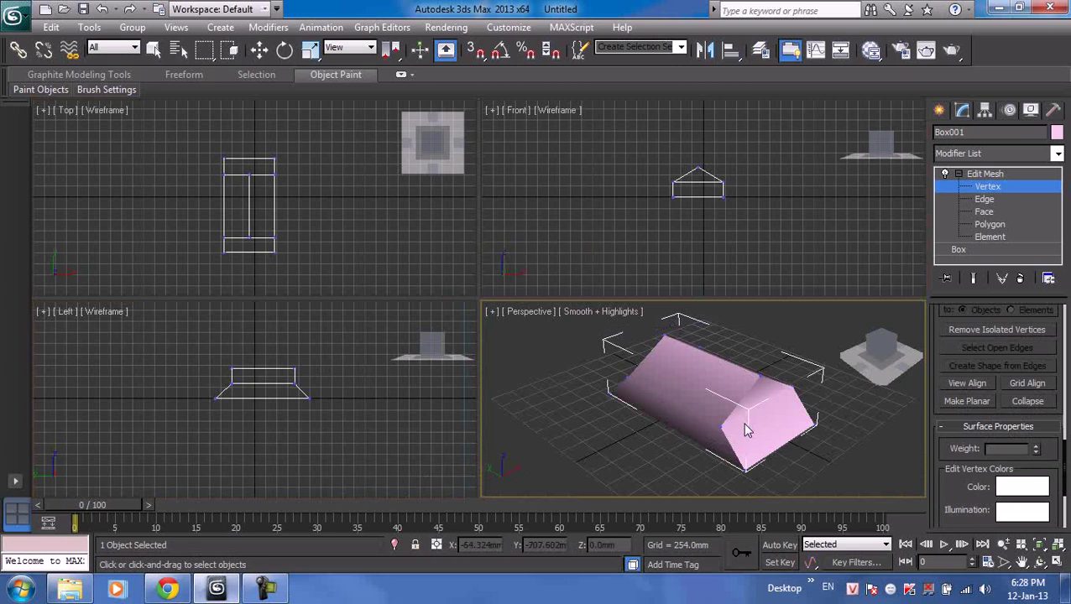
{"action": "left_click", "coordinate": [621, 195]}
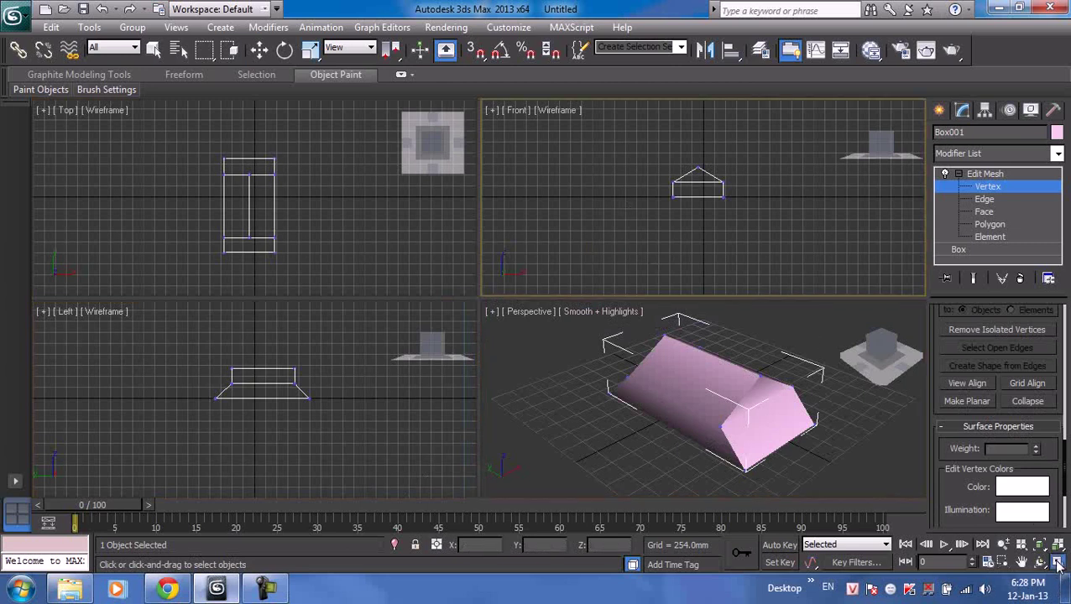
{"action": "left_click", "coordinate": [1058, 567]}
{"action": "mouse_move", "coordinate": [375, 237]}
{"action": "left_mouse_down"}
{"action": "mouse_move", "coordinate": [443, 282]}
{"action": "mouse_move", "coordinate": [485, 268]}
{"action": "mouse_move", "coordinate": [552, 290]}
{"action": "mouse_move", "coordinate": [552, 266]}
{"action": "left_mouse_up"}
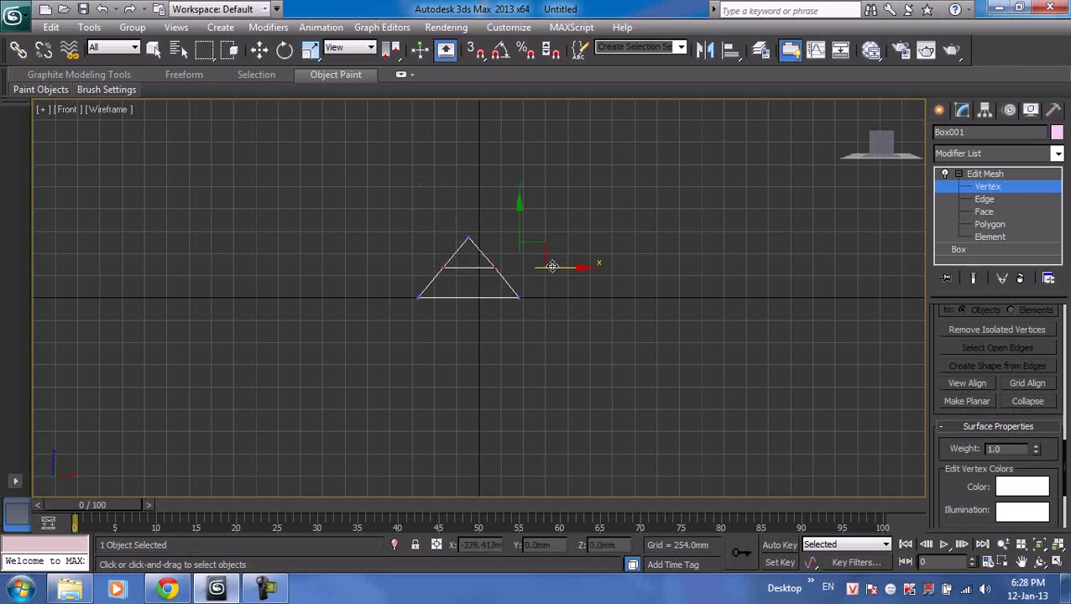
{"action": "left_click", "coordinate": [537, 231]}
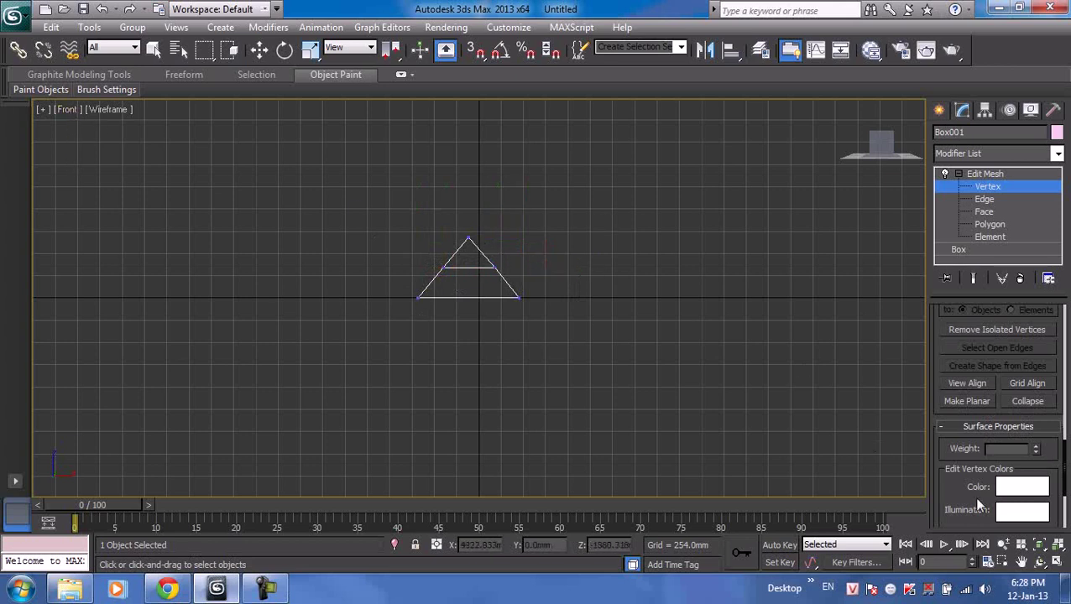
- Return to four views and maximize the Perspective view, with Standard Primitives creation showing
{"action": "left_click", "coordinate": [1057, 563]}
{"action": "left_click", "coordinate": [605, 430]}
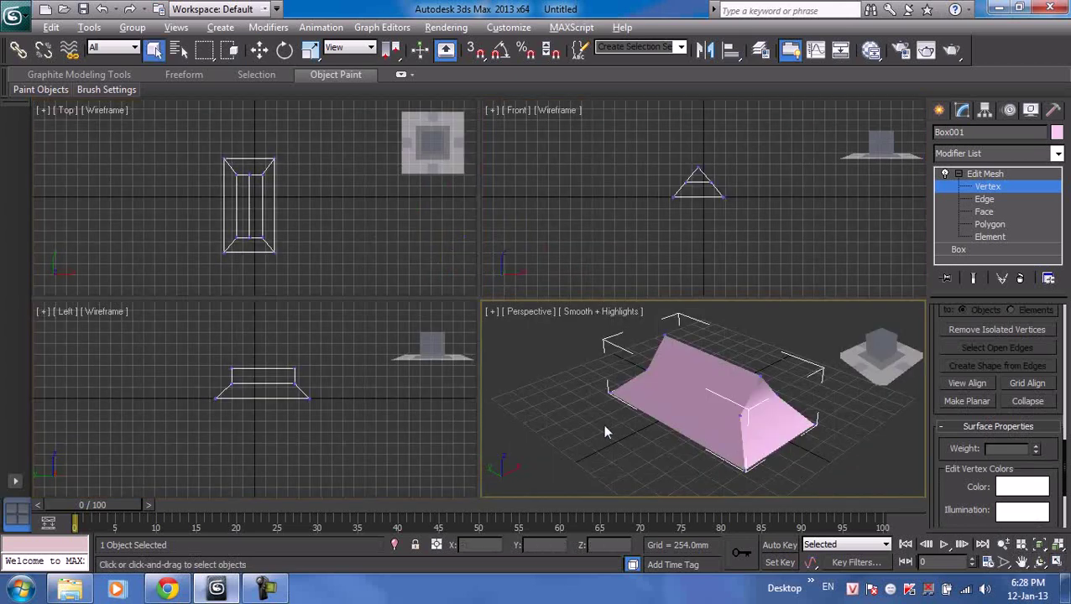
{"action": "left_click", "coordinate": [1057, 562]}
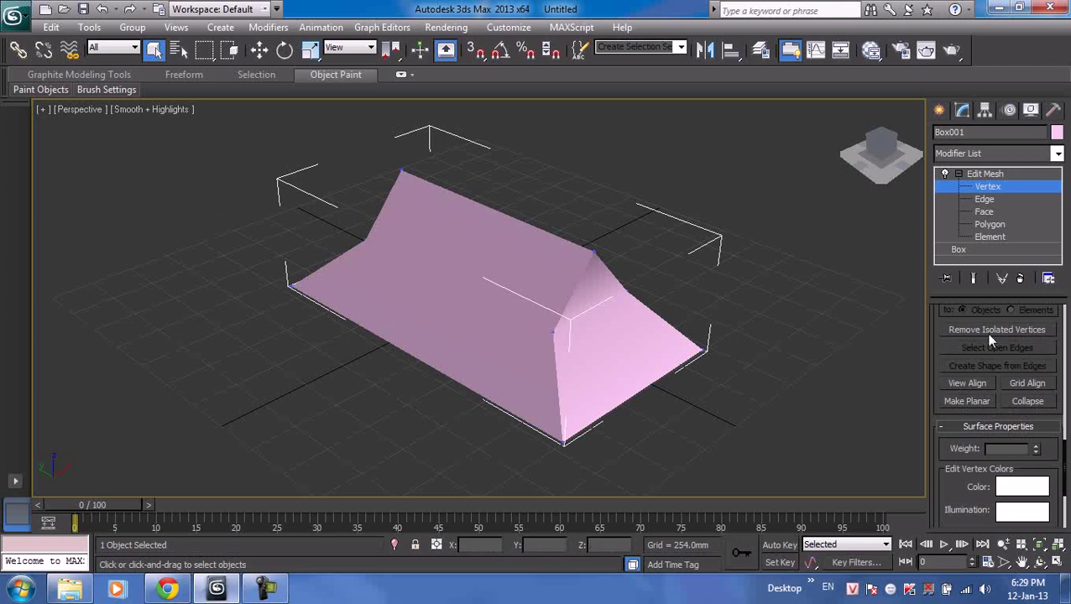
{"action": "left_click", "coordinate": [938, 110]}
- Draw a teapot at the left of the grid and add an Edit Mesh modifier to it
{"action": "left_click", "coordinate": [967, 277]}
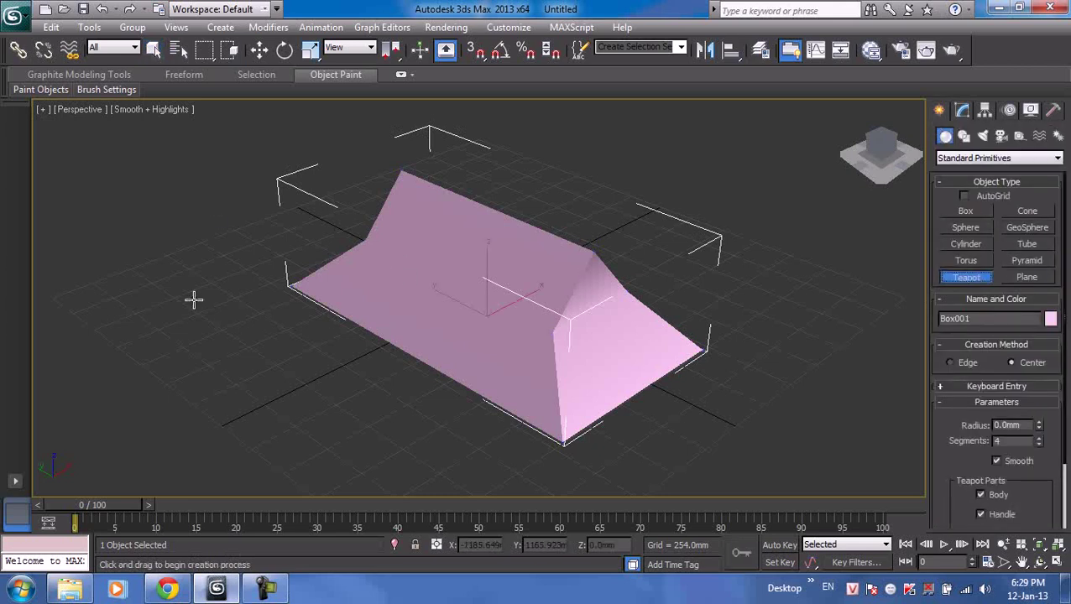
{"action": "left_click_drag", "start_coordinate": [160, 376], "coordinate": [185, 345]}
{"action": "left_click", "coordinate": [962, 110]}
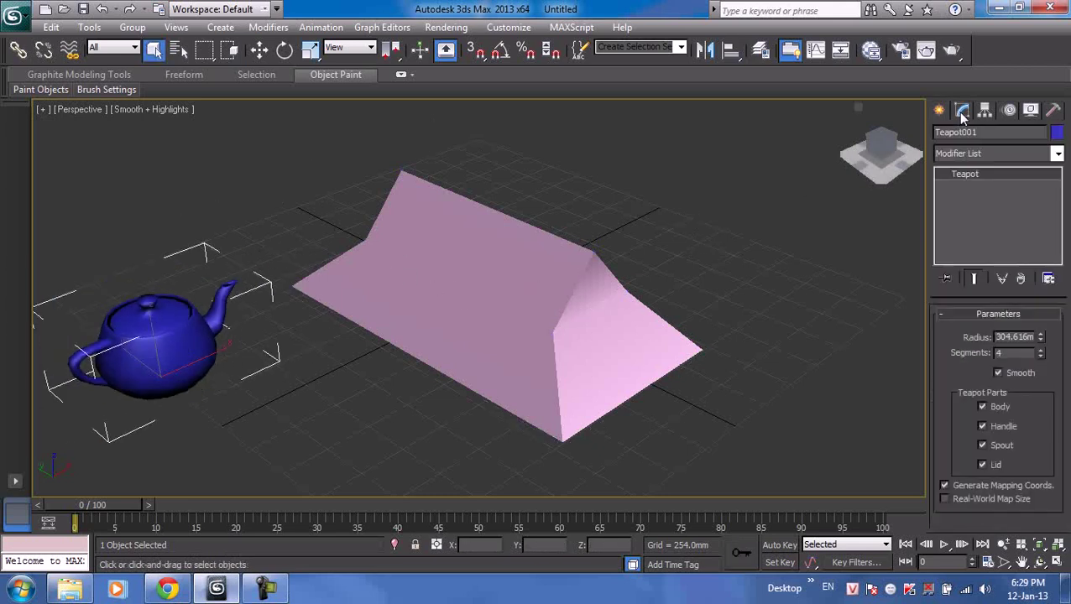
{"action": "left_click", "coordinate": [966, 153]}
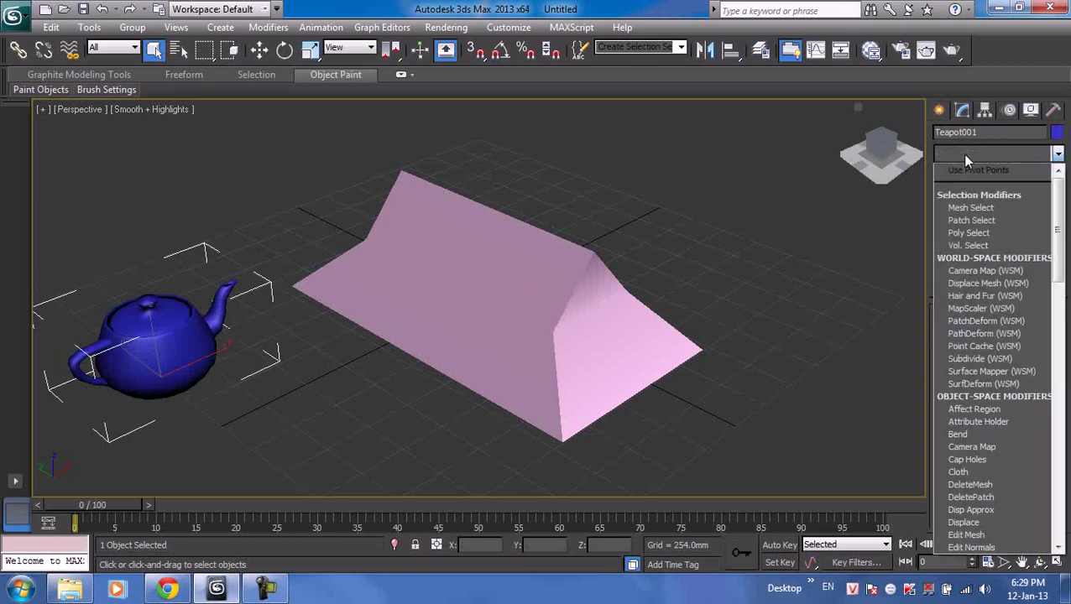
{"action": "scroll", "coordinate": [978, 252], "scroll_direction": "down", "scroll_amount": 10}
{"action": "left_click", "coordinate": [974, 175]}
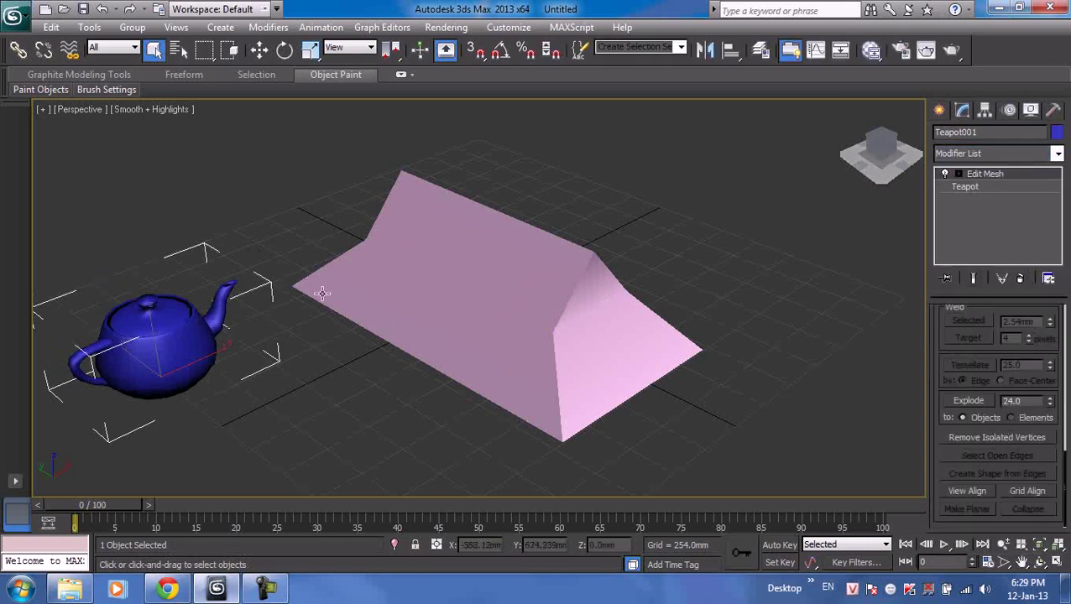
- Switch the viewport to Wireframe shading and put the teapot's Edit Mesh at Vertex level
{"action": "left_click", "coordinate": [144, 109]}
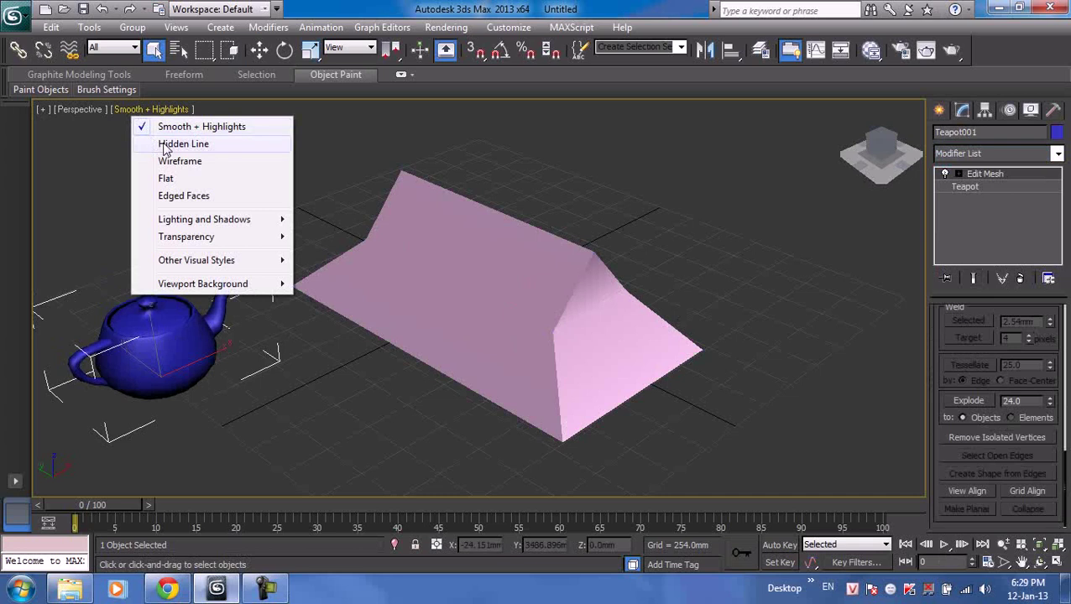
{"action": "left_click", "coordinate": [168, 144]}
{"action": "left_click", "coordinate": [136, 110]}
{"action": "left_click", "coordinate": [170, 162]}
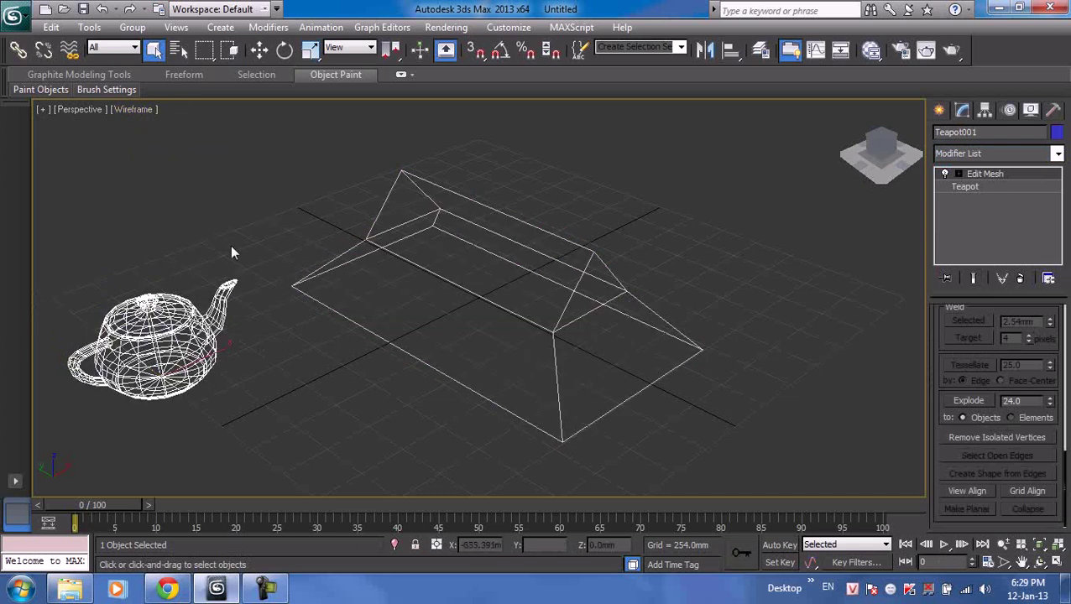
{"action": "left_click", "coordinate": [958, 173]}
{"action": "left_click", "coordinate": [991, 186]}
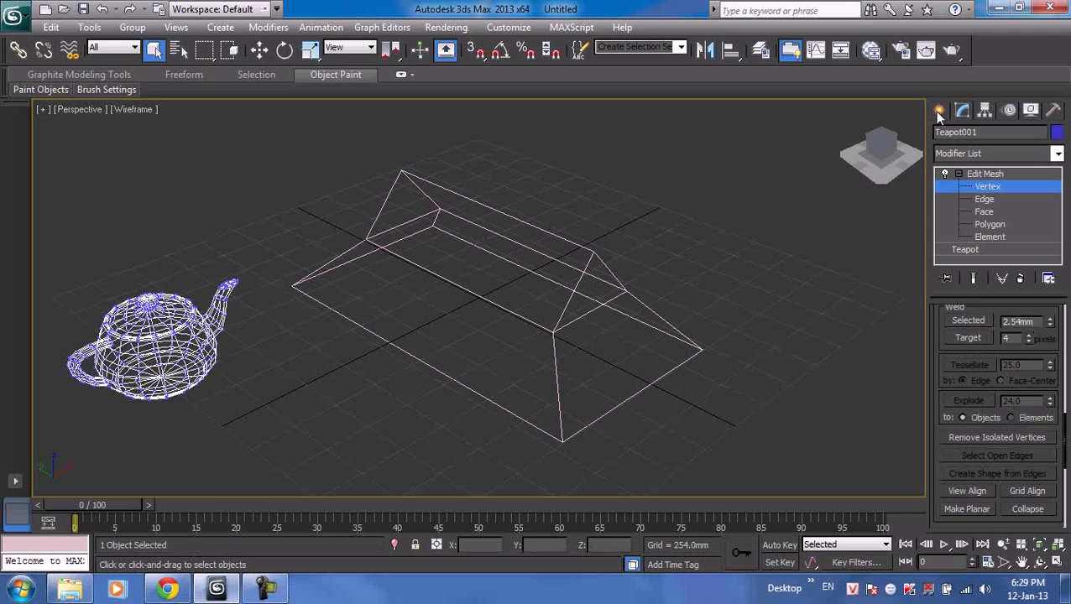
- Draw a sphere to the right of the roof and convert it to an Editable Mesh
{"action": "left_click", "coordinate": [939, 110]}
{"action": "left_click", "coordinate": [967, 227]}
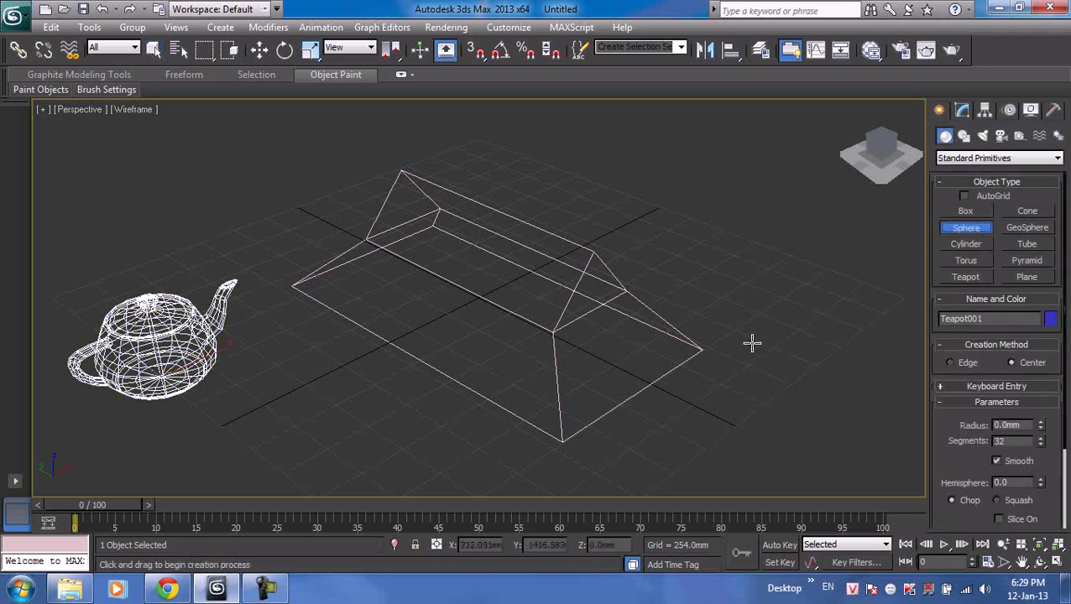
{"action": "left_click_drag", "start_coordinate": [786, 340], "coordinate": [856, 336]}
{"action": "left_click_drag", "start_coordinate": [799, 314], "coordinate": [796, 312]}
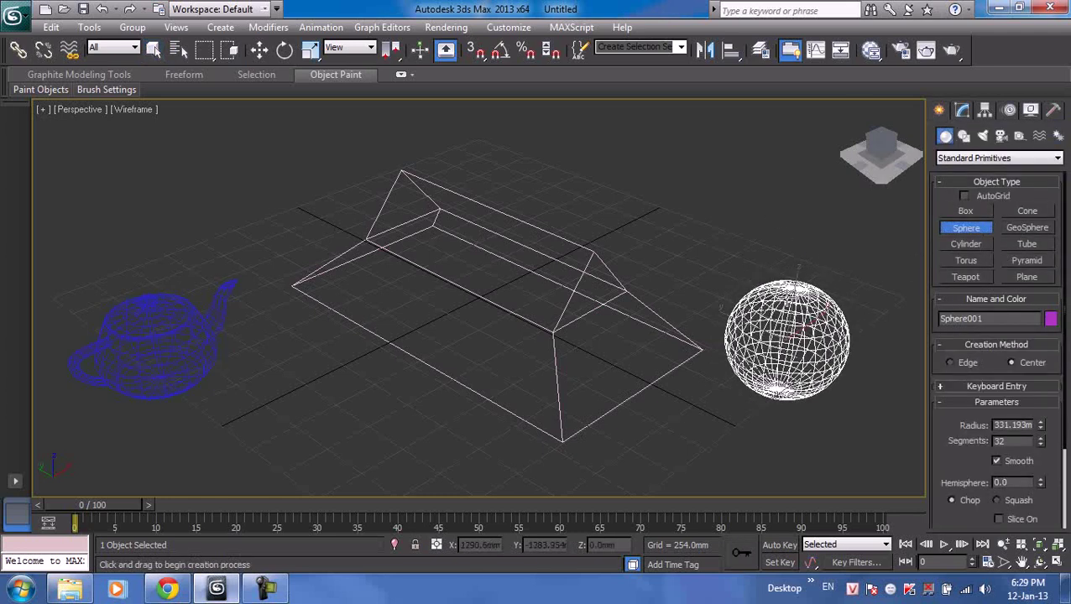
{"action": "right_click", "coordinate": [785, 302]}
{"action": "right_click", "coordinate": [787, 305]}
{"action": "mouse_move", "coordinate": [813, 443]}
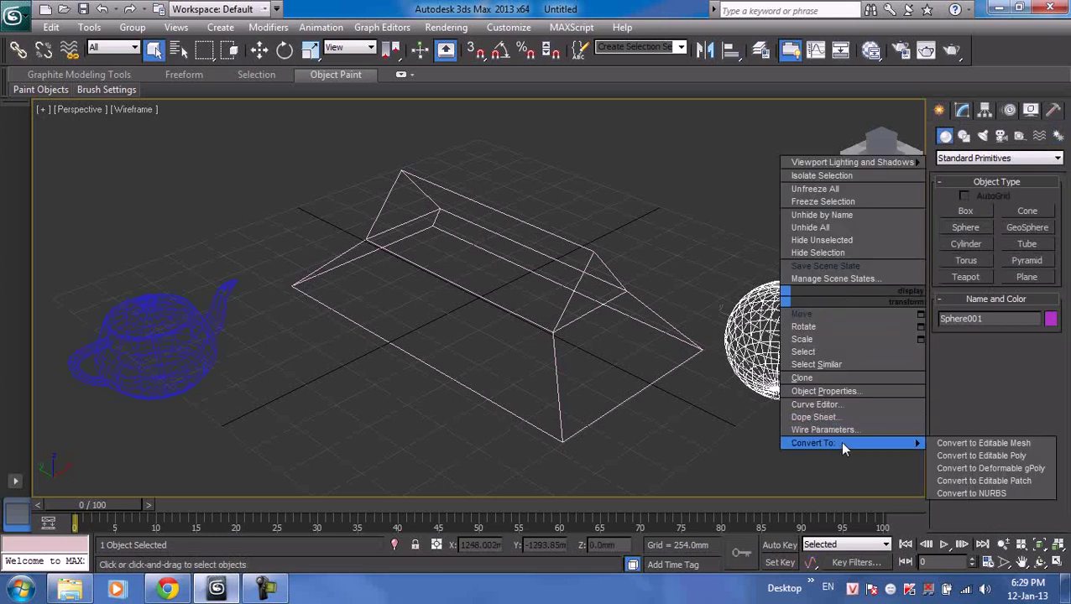
{"action": "left_click", "coordinate": [983, 444]}
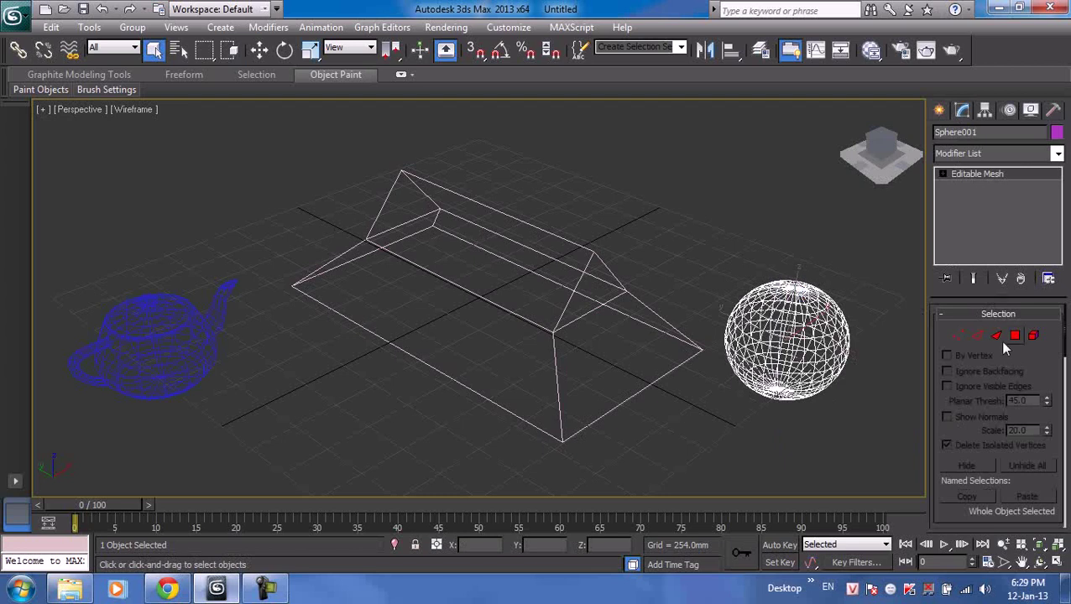
- Enter Vertex sub-object level on Sphere001's Editable Mesh
{"action": "left_click", "coordinate": [958, 336]}
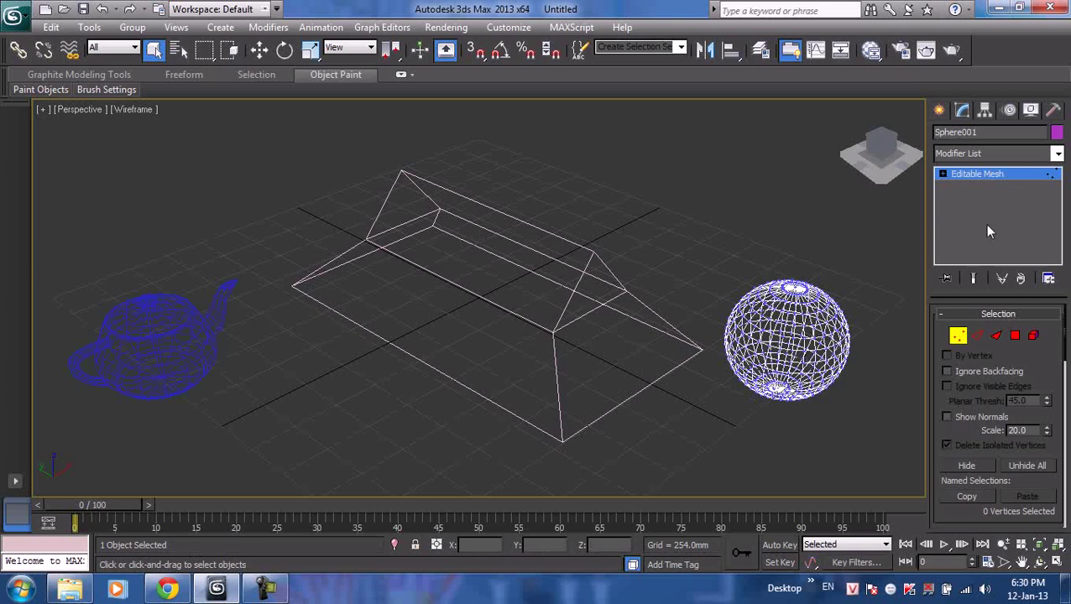
- Bring up the sphere's quad menu showing its Convert To choices
{"action": "right_click", "coordinate": [761, 310]}
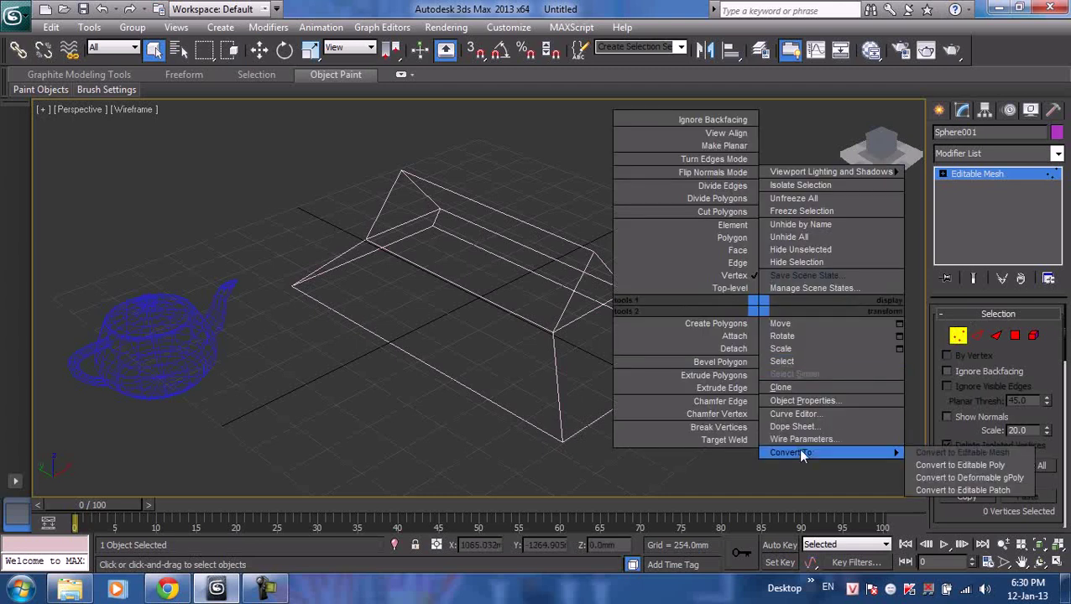
{"action": "mouse_move", "coordinate": [831, 452]}
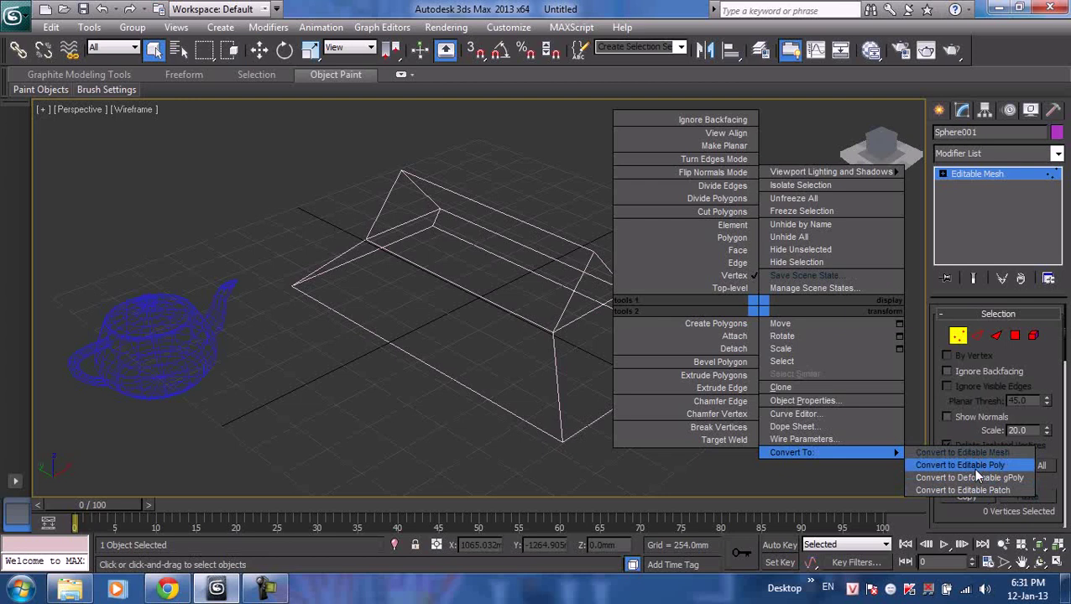
- Zoom into the interior render, page forward through eight student renders, step back one, then minimize
{"action": "left_click", "coordinate": [271, 246]}
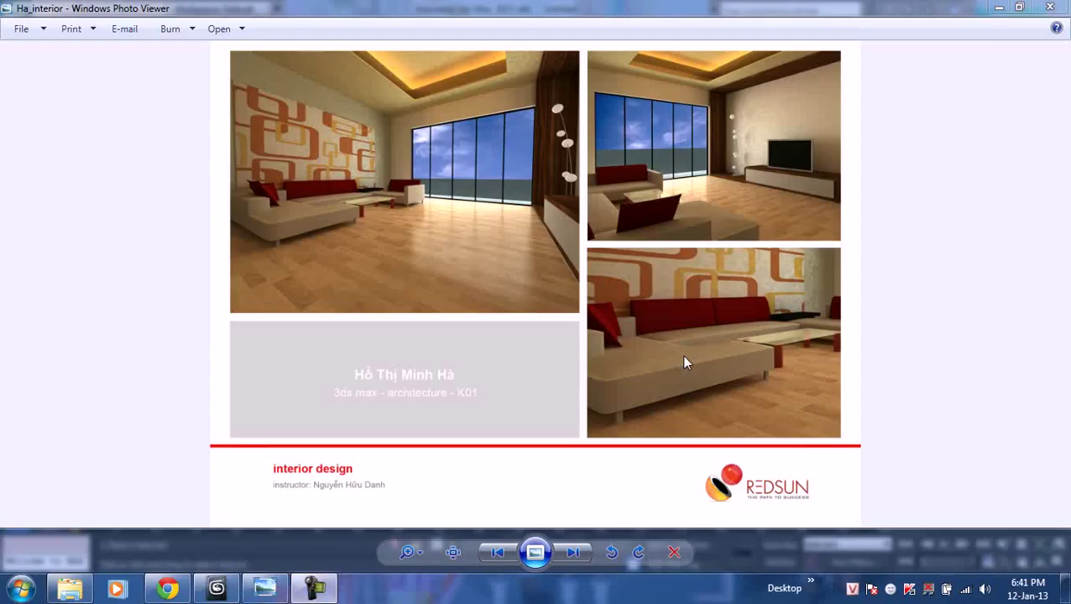
{"action": "left_click", "coordinate": [454, 552]}
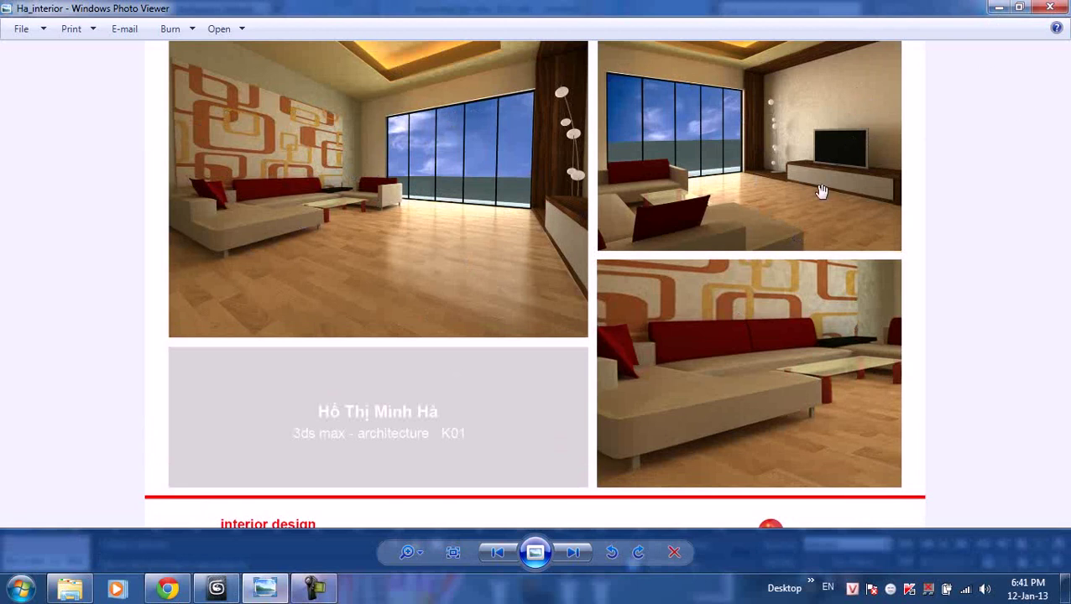
{"action": "left_click", "coordinate": [574, 554]}
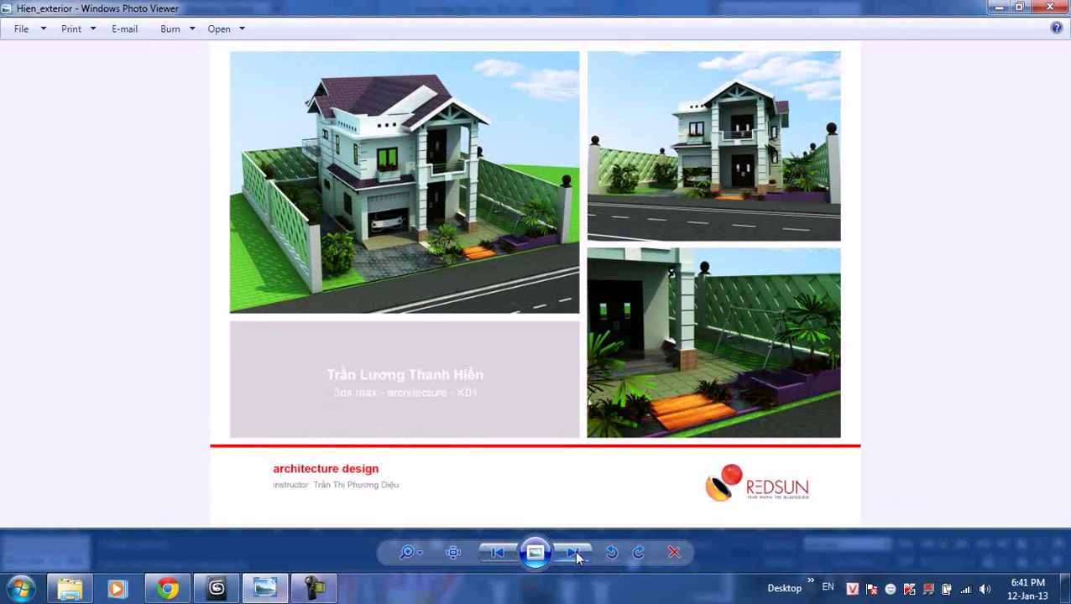
{"action": "left_click", "coordinate": [576, 554]}
{"action": "left_click", "coordinate": [575, 554]}
{"action": "left_click", "coordinate": [576, 554]}
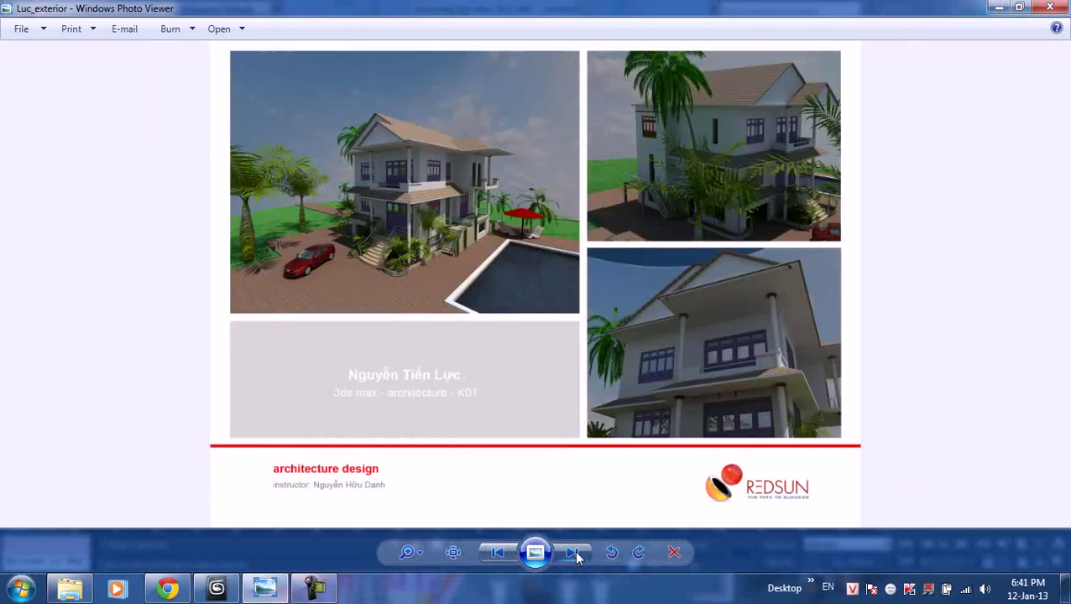
{"action": "left_click", "coordinate": [576, 554]}
{"action": "left_click", "coordinate": [576, 554]}
{"action": "left_click", "coordinate": [576, 554]}
{"action": "left_click", "coordinate": [576, 553]}
{"action": "left_click", "coordinate": [497, 552]}
{"action": "left_click", "coordinate": [998, 8]}
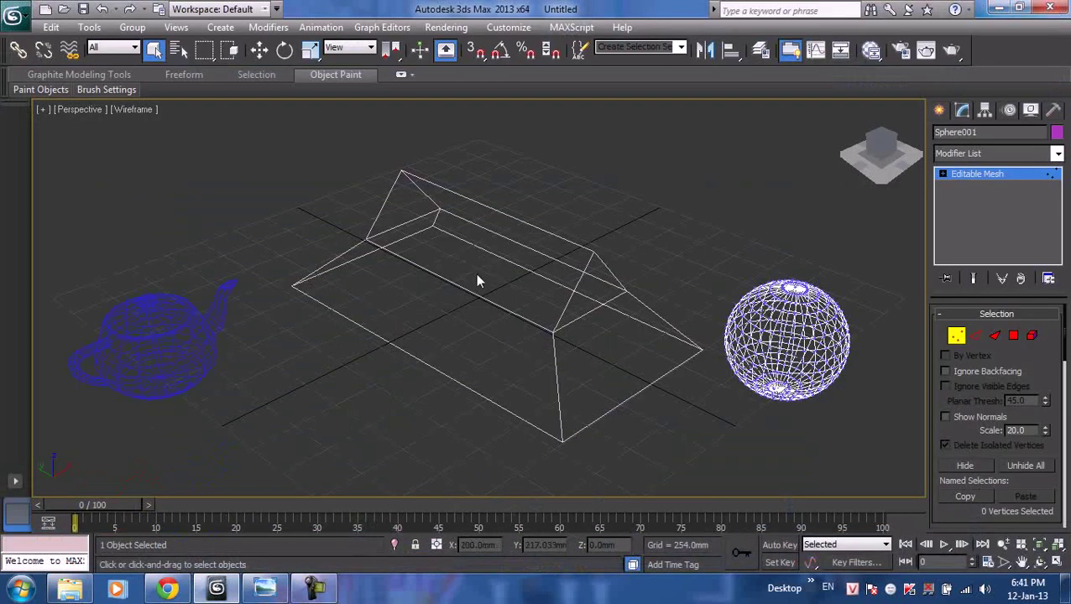
- Reset the scene to empty, discarding the unsaved changes
{"action": "left_click", "coordinate": [12, 15]}
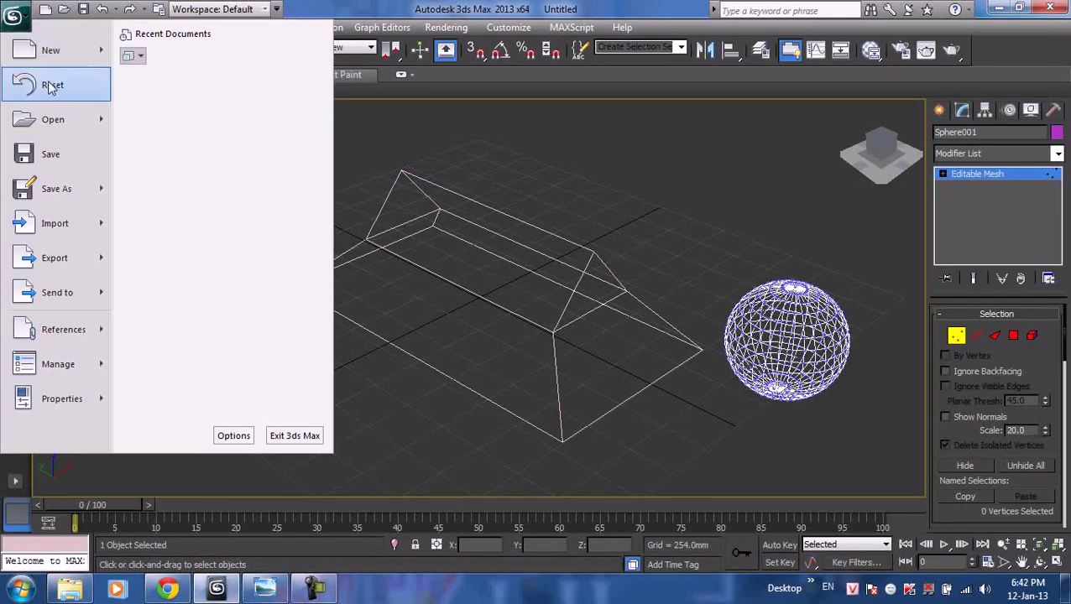
{"action": "left_click", "coordinate": [48, 81]}
{"action": "left_click", "coordinate": [475, 346]}
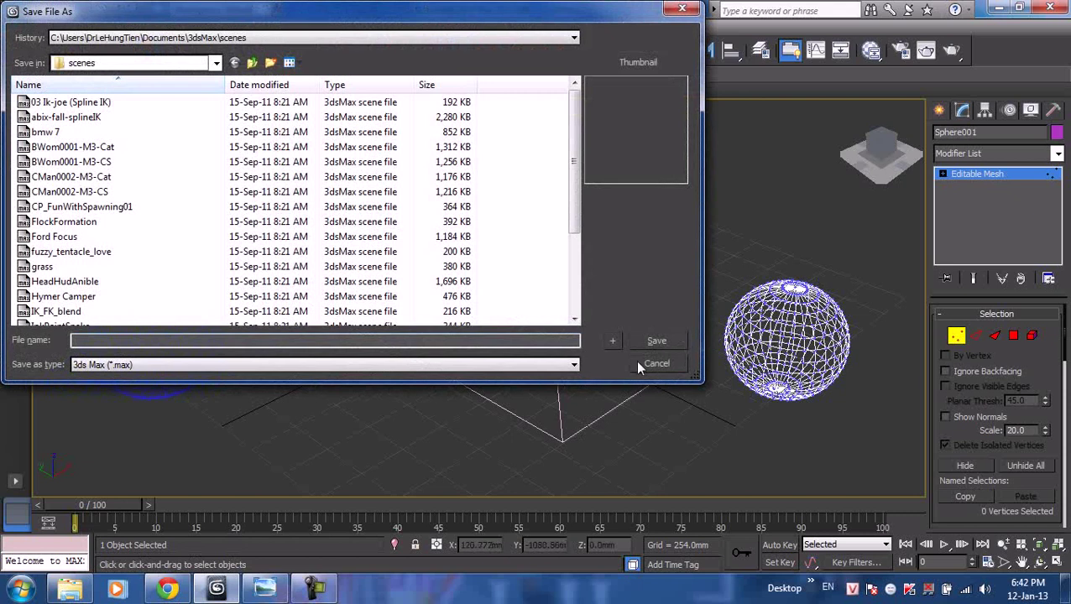
{"action": "left_click", "coordinate": [640, 362]}
{"action": "left_click", "coordinate": [12, 15]}
{"action": "left_click", "coordinate": [50, 81]}
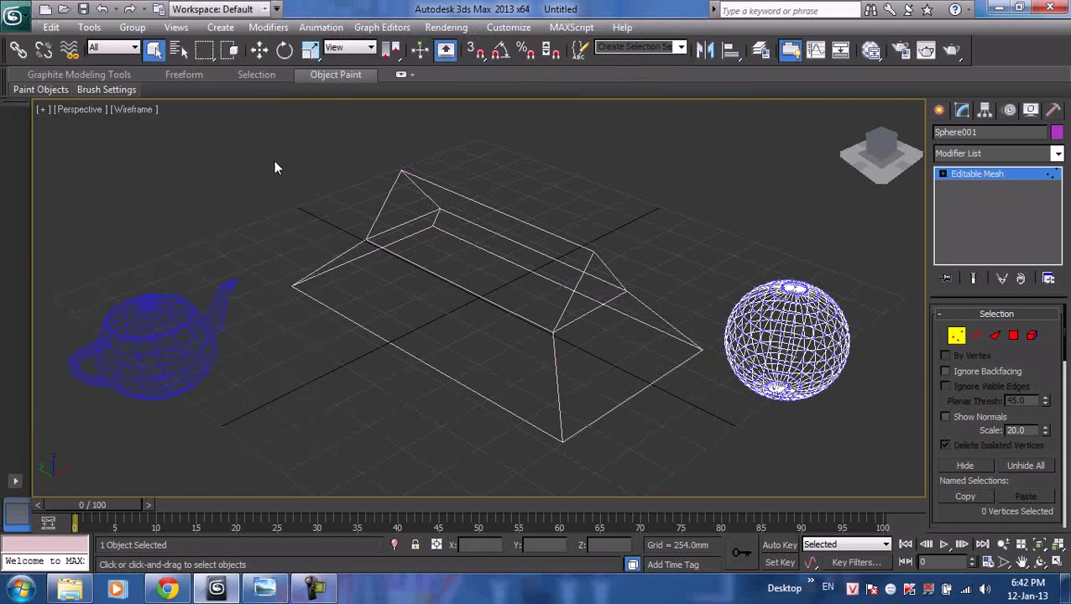
{"action": "left_click", "coordinate": [579, 346]}
{"action": "left_click", "coordinate": [475, 321]}
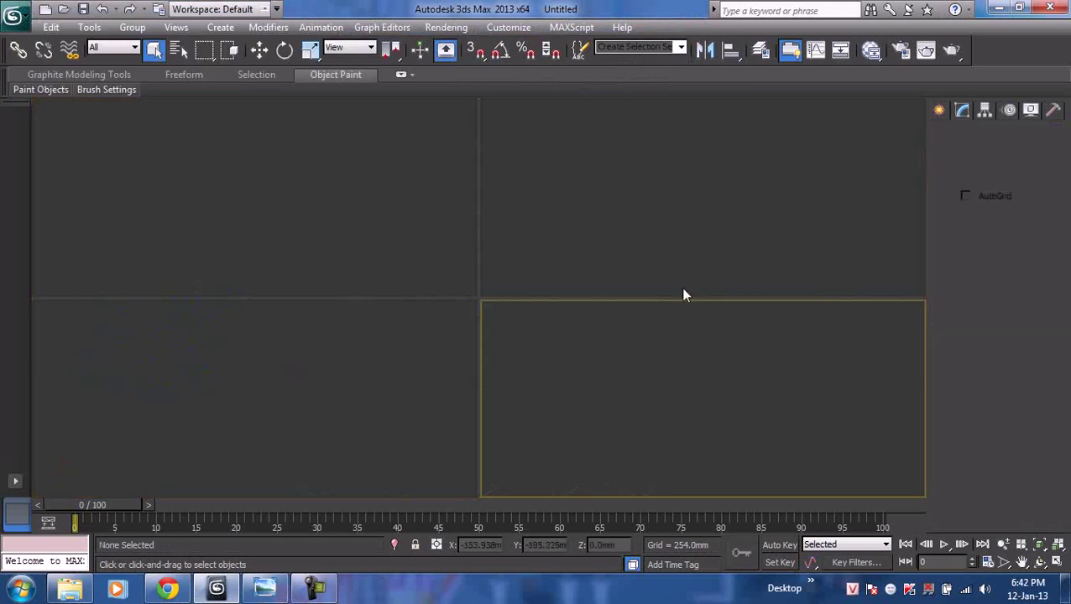
- Maximize the Perspective view and look over the grid and snap options without changing them
{"action": "key", "text": "alt+w"}
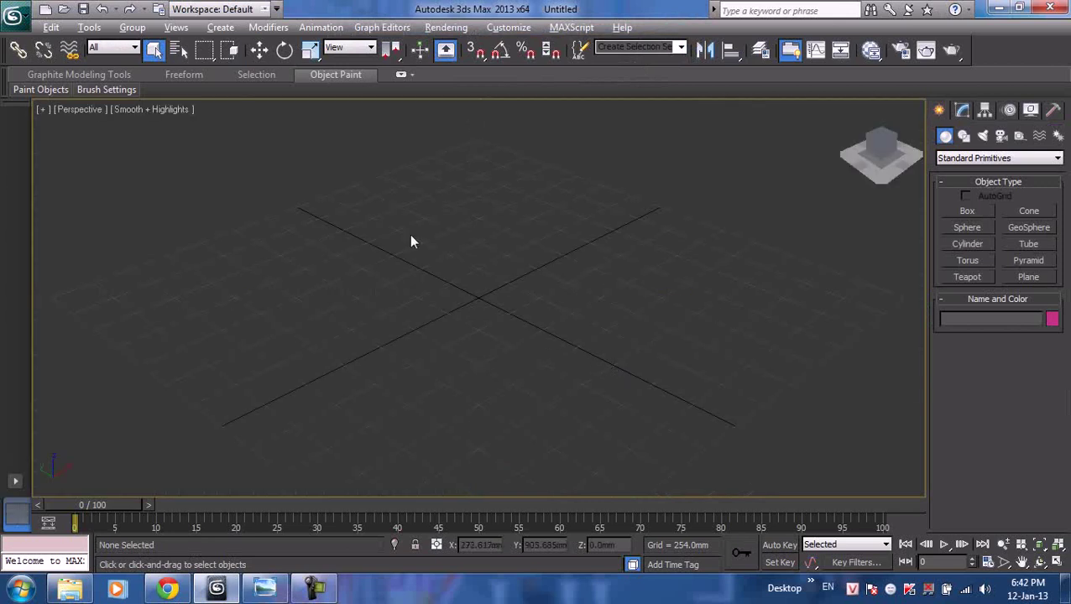
{"action": "left_click", "coordinate": [53, 27]}
{"action": "left_click", "coordinate": [89, 27]}
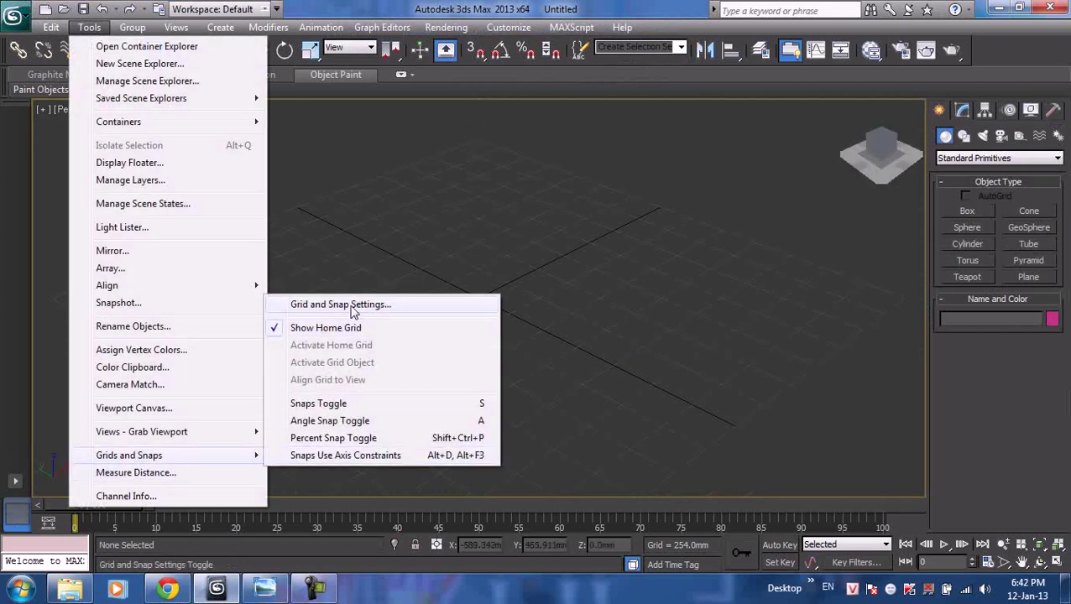
{"action": "left_click", "coordinate": [553, 63]}
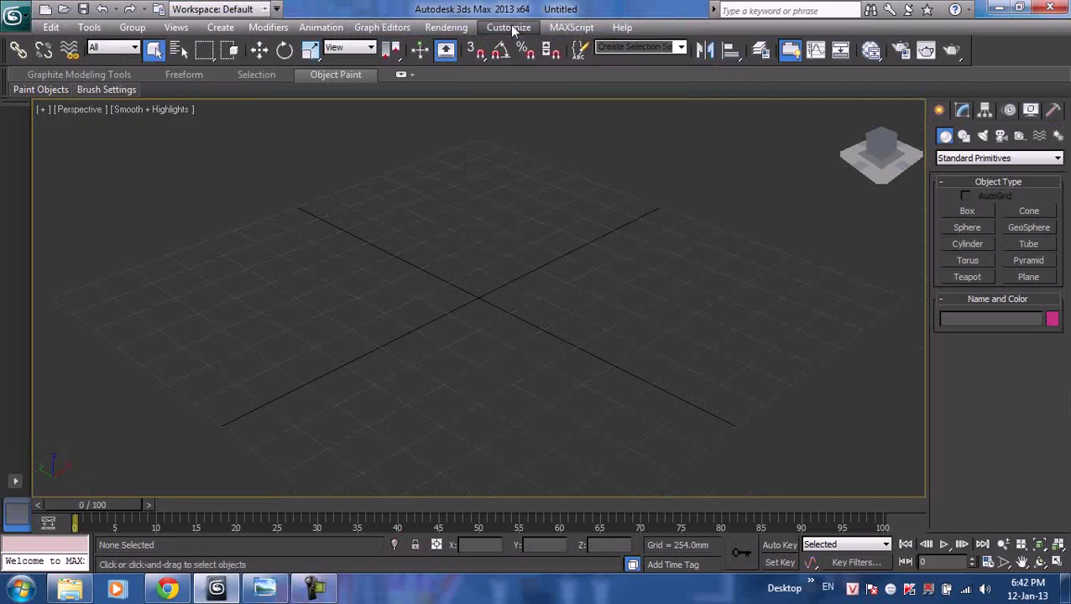
- Set the display units to Generic Units in Units Setup
{"action": "left_click", "coordinate": [509, 27]}
{"action": "left_click", "coordinate": [544, 232]}
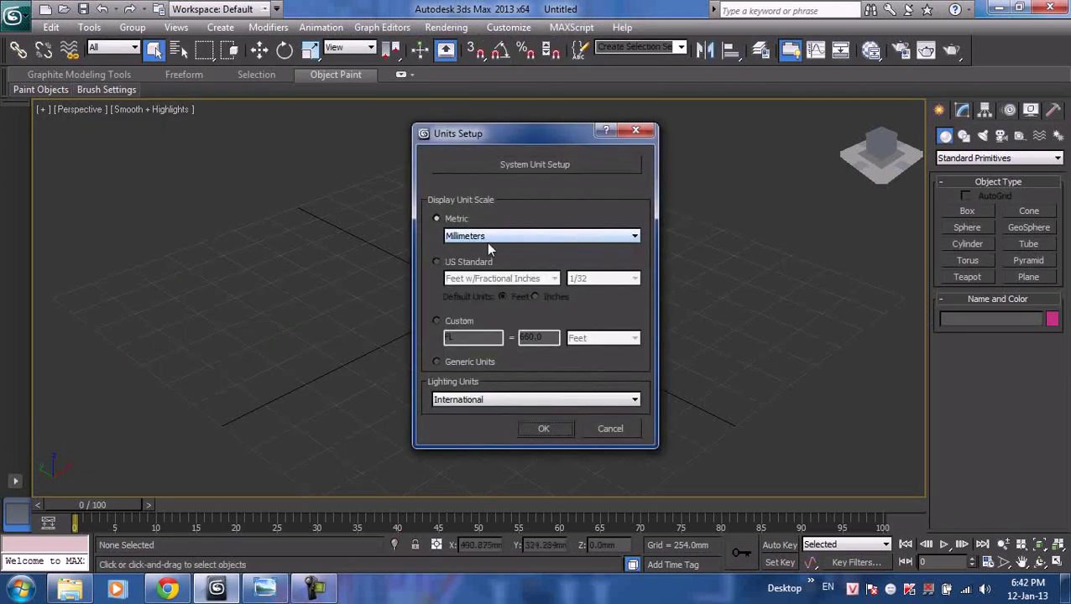
{"action": "left_click", "coordinate": [470, 366]}
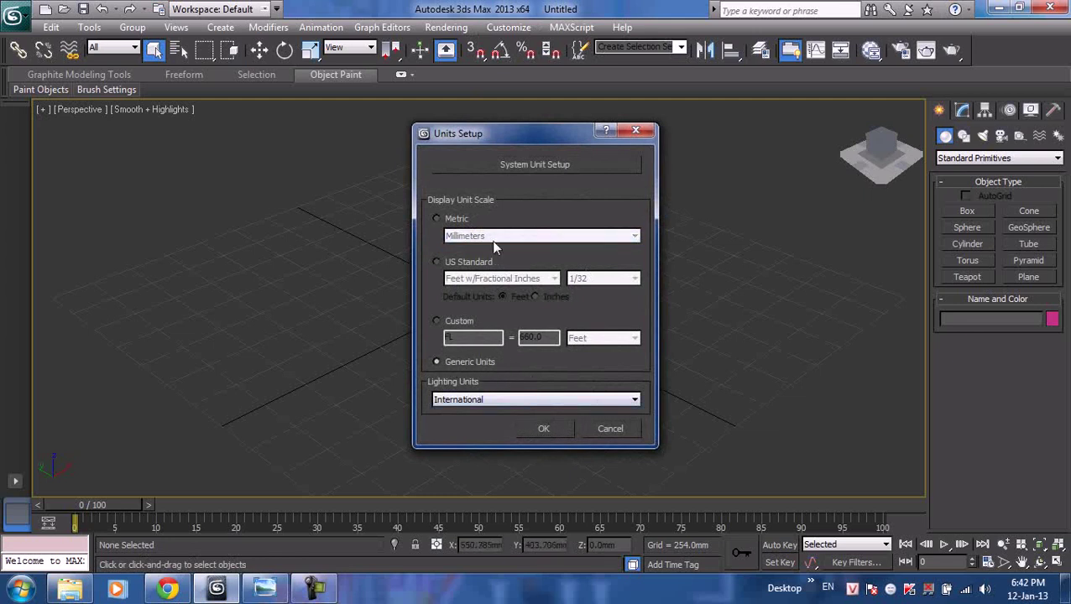
{"action": "left_click", "coordinate": [457, 220]}
{"action": "left_click", "coordinate": [463, 262]}
{"action": "left_click", "coordinate": [457, 220]}
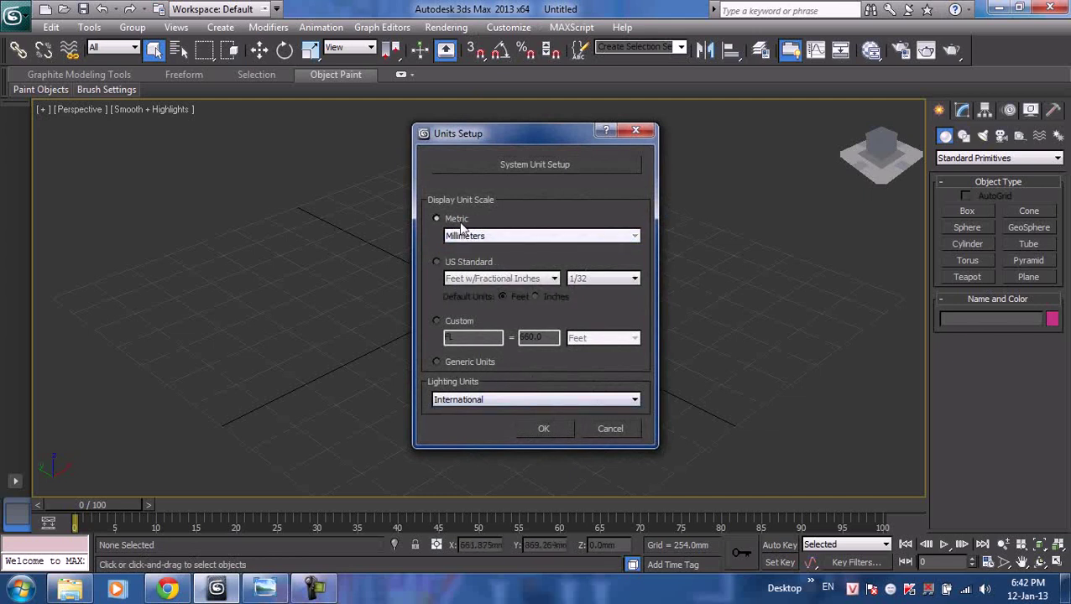
{"action": "left_click", "coordinate": [451, 362]}
{"action": "left_click", "coordinate": [449, 218]}
{"action": "left_click", "coordinate": [470, 236]}
{"action": "left_click", "coordinate": [462, 234]}
{"action": "left_click", "coordinate": [463, 362]}
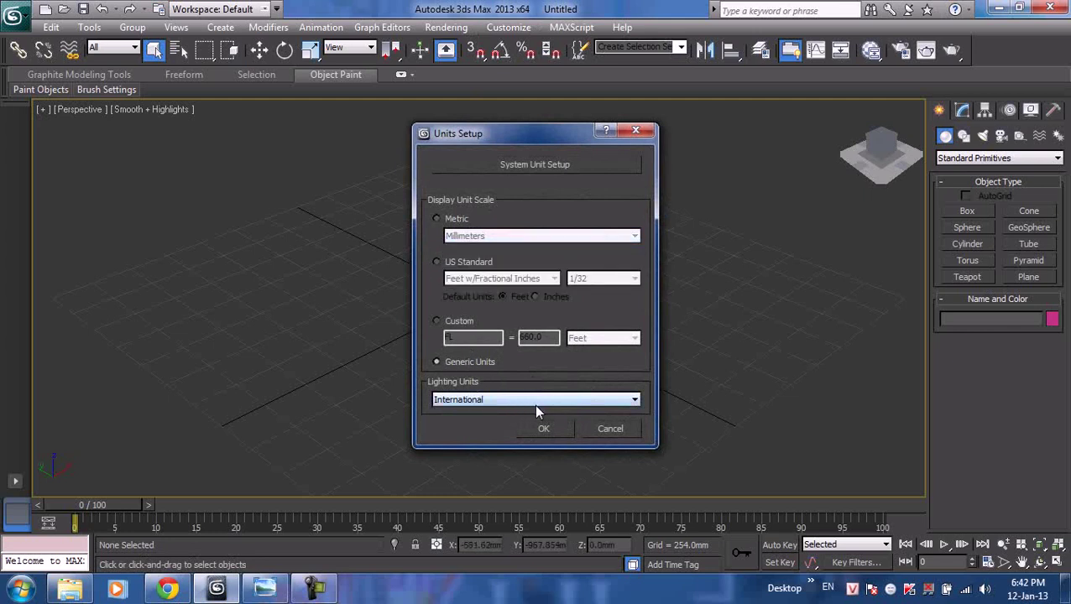
{"action": "left_click", "coordinate": [539, 429]}
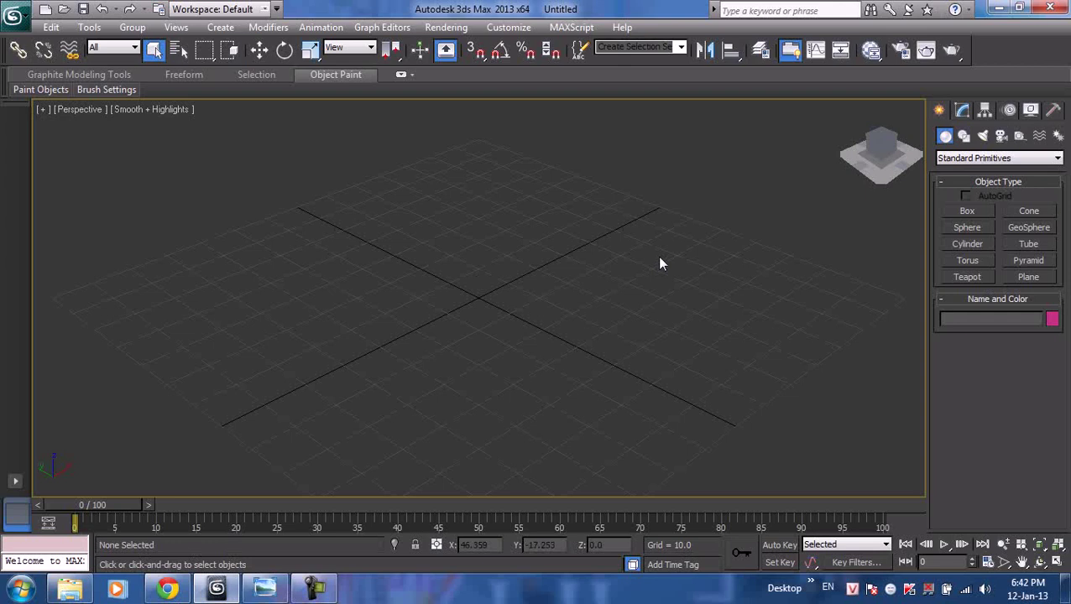
- Choose the Box tool, enable Grid Points snapping, and turn on 3D snaps
{"action": "left_click", "coordinate": [968, 211]}
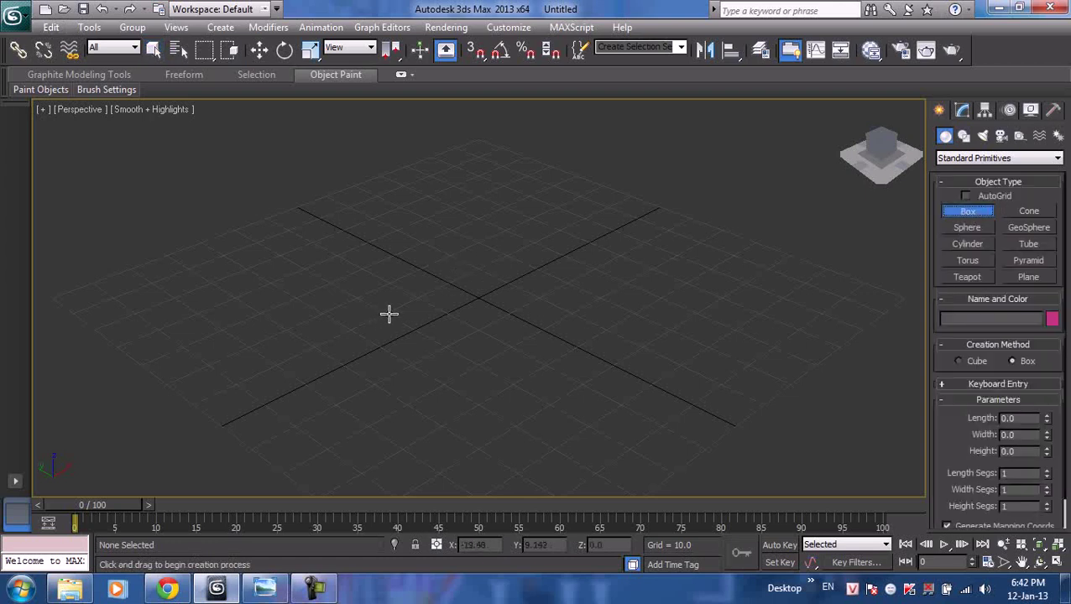
{"action": "left_click", "coordinate": [89, 26]}
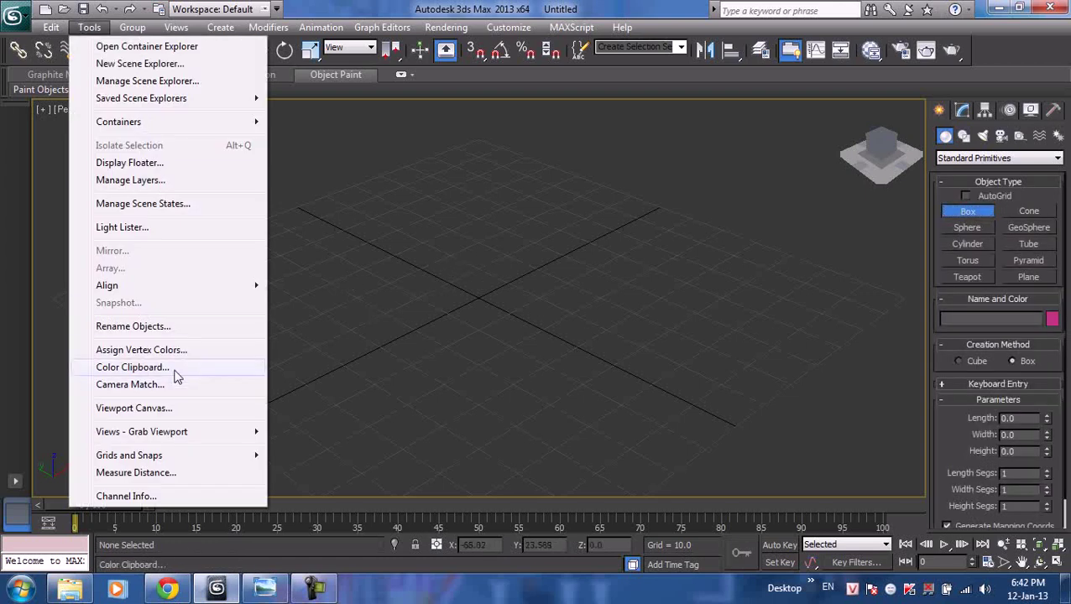
{"action": "mouse_move", "coordinate": [129, 454]}
{"action": "left_click", "coordinate": [373, 309]}
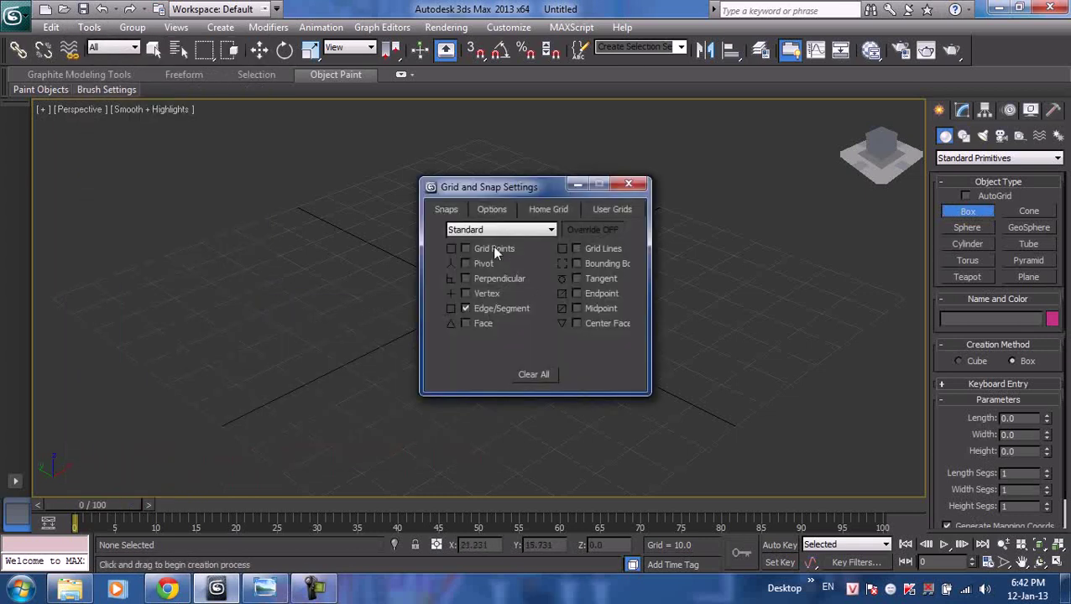
{"action": "left_click", "coordinate": [494, 247]}
{"action": "key", "text": "Escape"}
{"action": "key", "text": "s"}
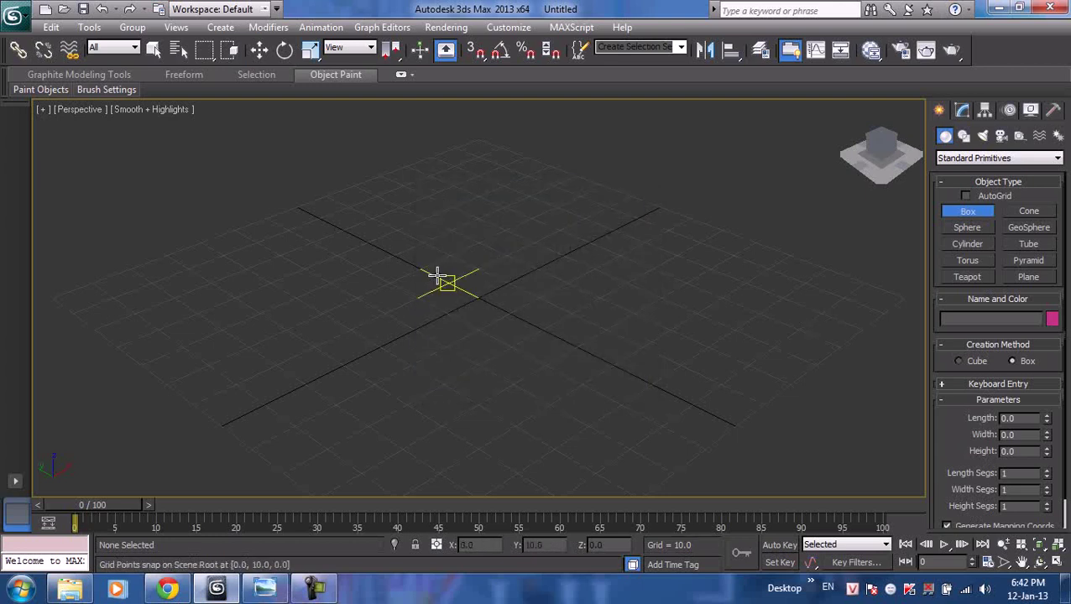
- Draw three snapped walls: the first and back walls 30 units high, plus the green wall
{"action": "left_click_drag", "start_coordinate": [288, 328], "coordinate": [506, 244]}
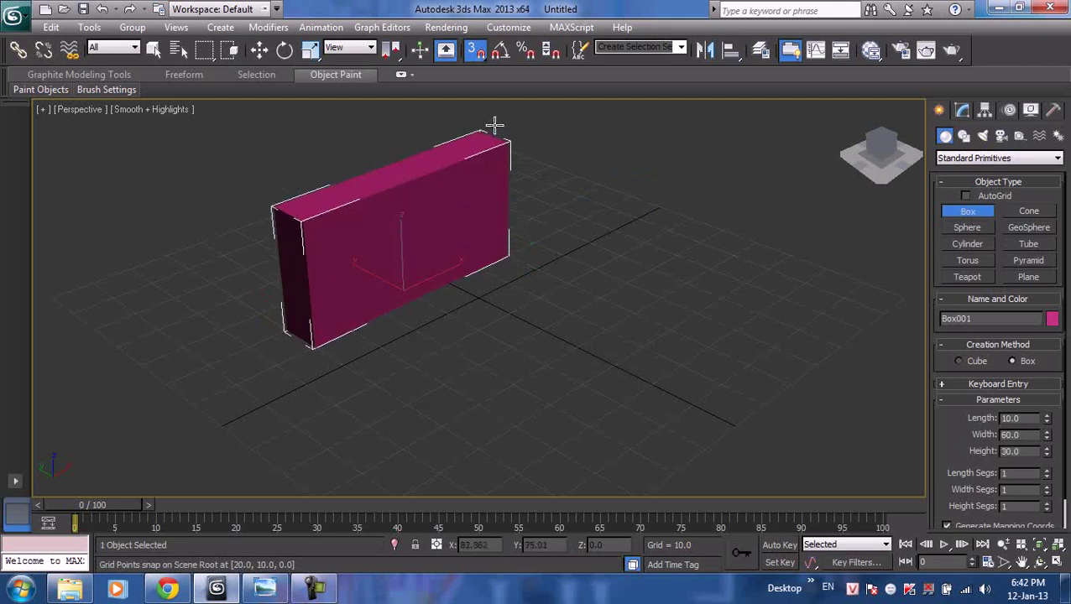
{"action": "middle_click_drag", "start_coordinate": [495, 158], "coordinate": [482, 194]}
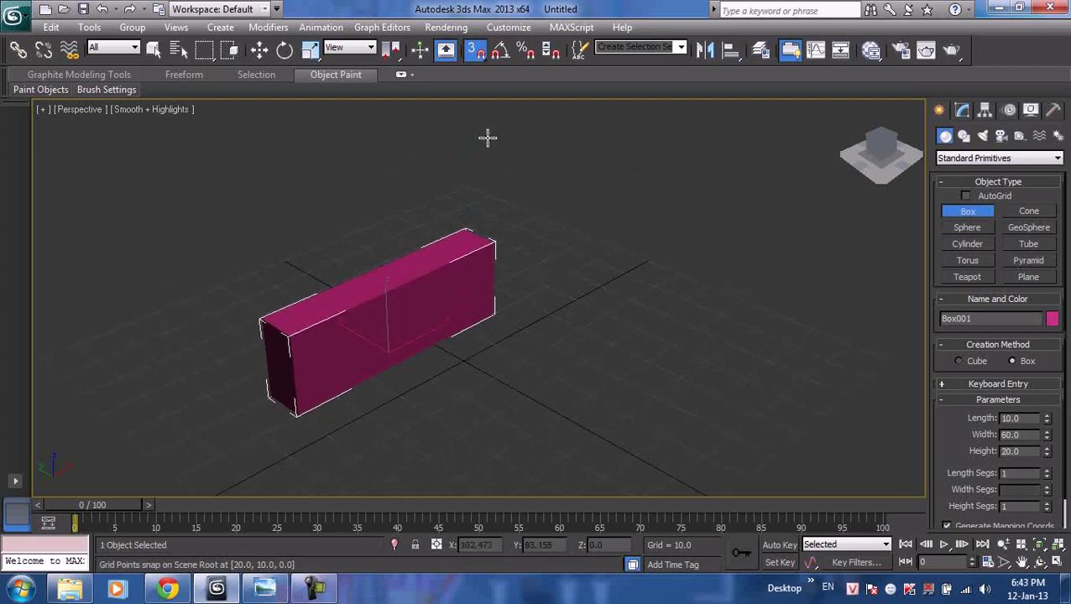
{"action": "left_click", "coordinate": [488, 135]}
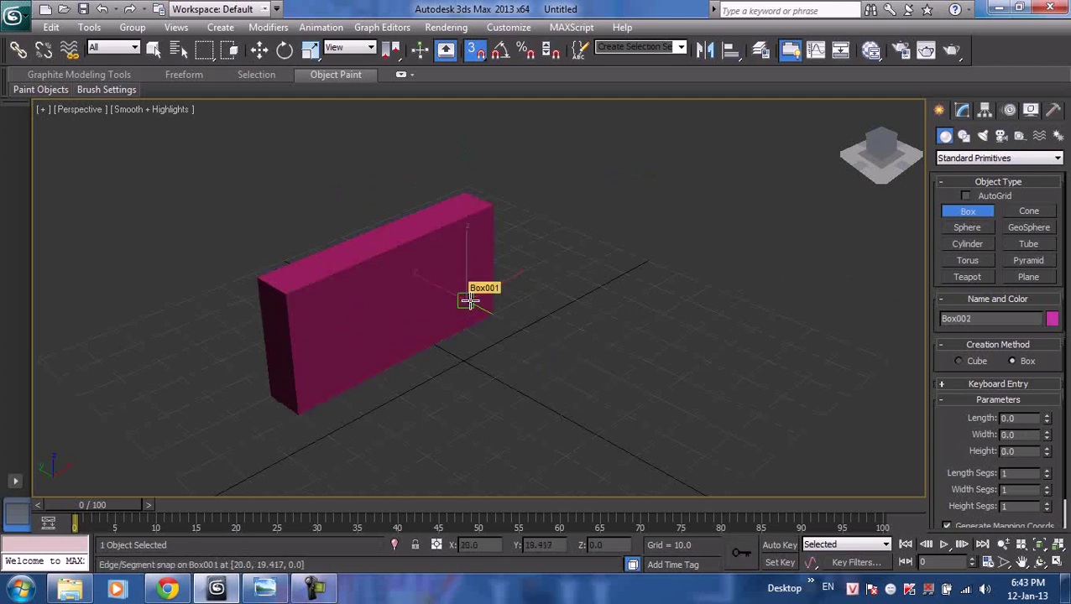
{"action": "left_click_drag", "start_coordinate": [466, 304], "coordinate": [707, 458]}
{"action": "left_click", "coordinate": [699, 328]}
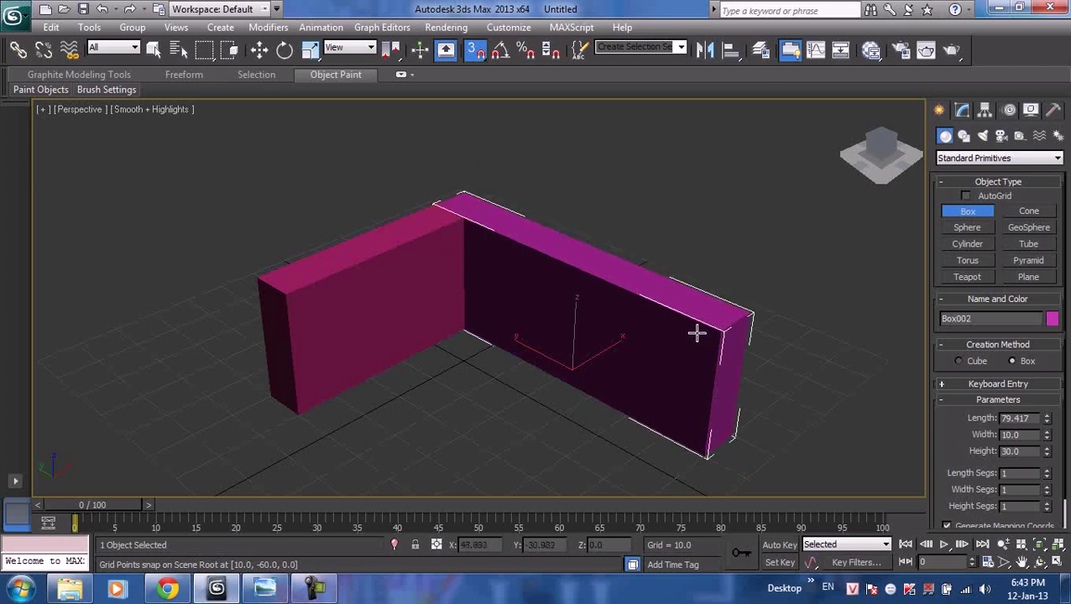
{"action": "middle_click_drag", "start_coordinate": [720, 382], "coordinate": [746, 347], "text": "alt"}
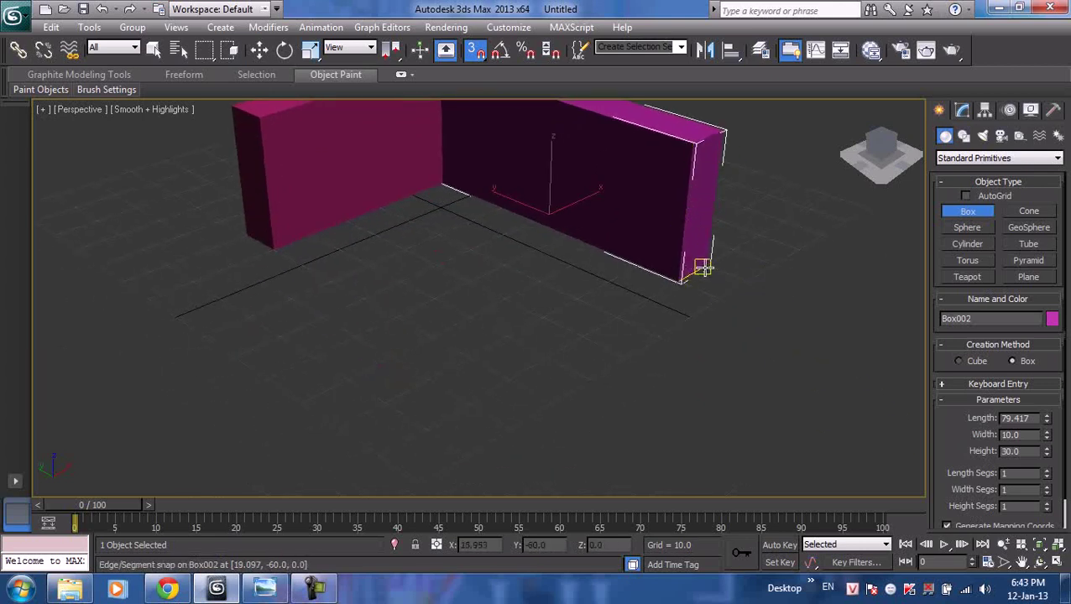
{"action": "mouse_move", "coordinate": [700, 267]}
{"action": "left_mouse_down"}
{"action": "mouse_move", "coordinate": [505, 334]}
{"action": "mouse_move", "coordinate": [474, 326]}
{"action": "left_mouse_up"}
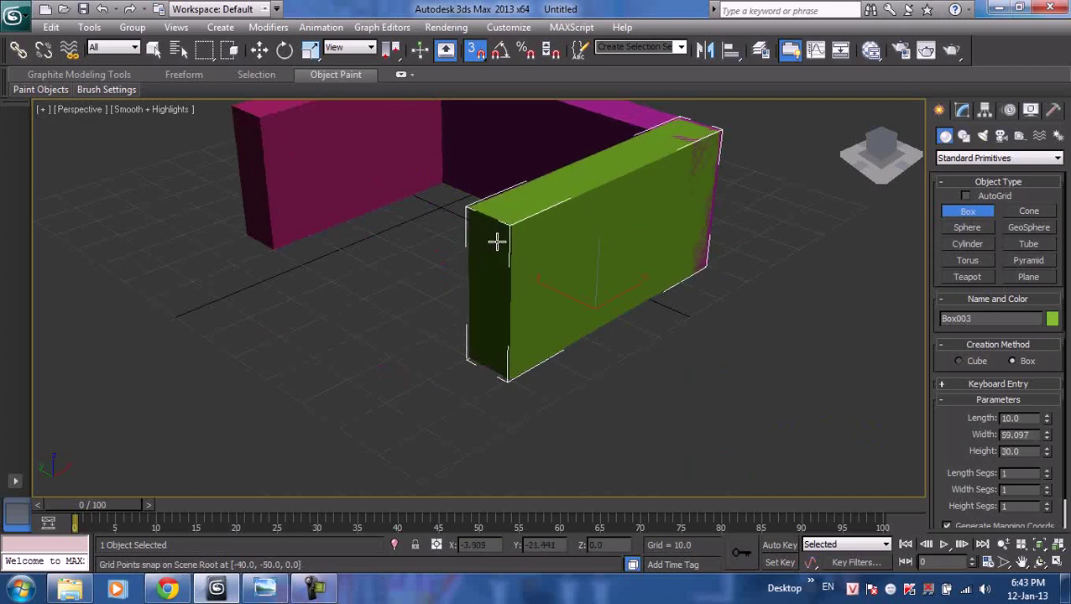
{"action": "right_click", "coordinate": [798, 308]}
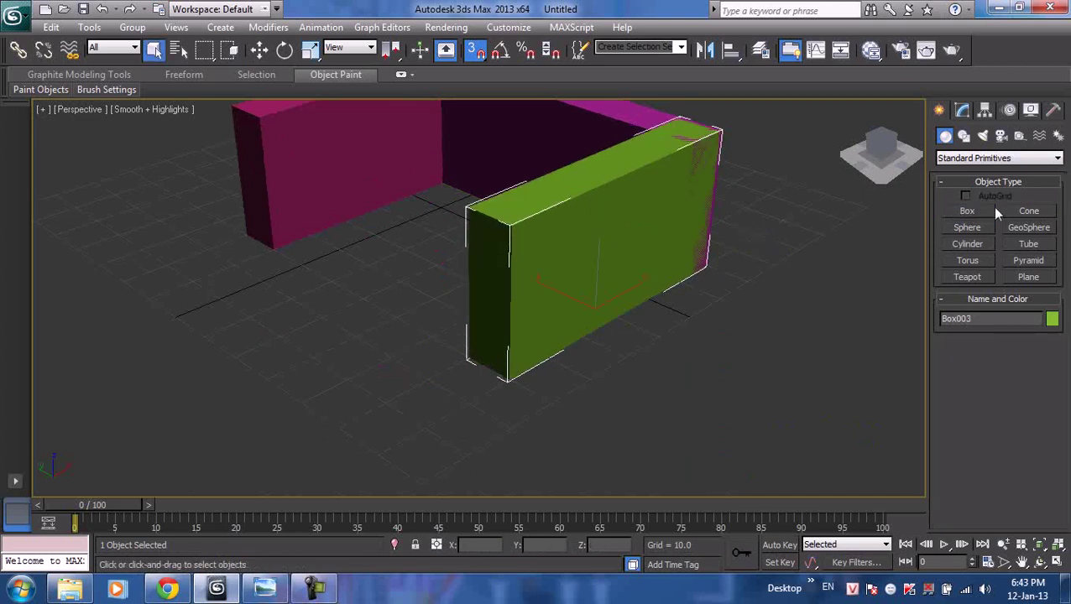
- Draw a floor slab across the room from the left corner
{"action": "left_click", "coordinate": [967, 211]}
{"action": "left_click_drag", "start_coordinate": [710, 263], "coordinate": [267, 250]}
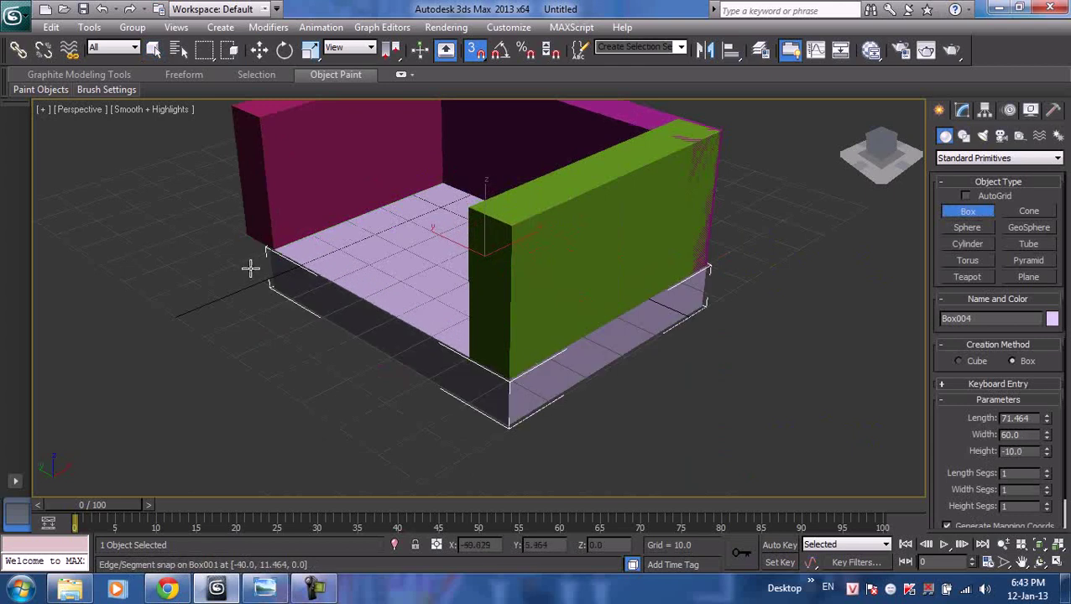
{"action": "right_click", "coordinate": [220, 267]}
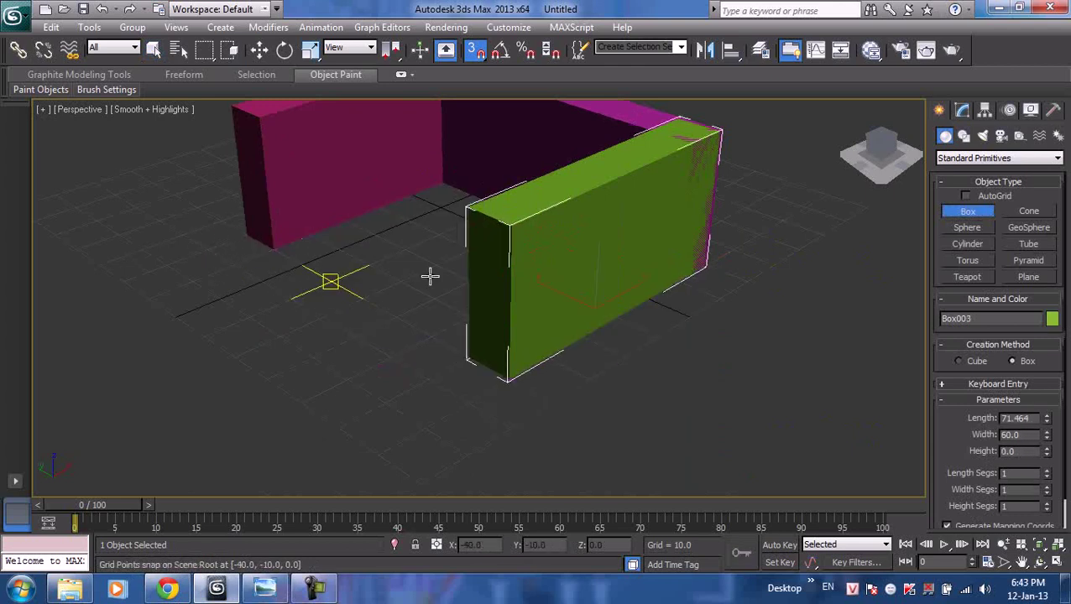
{"action": "mouse_move", "coordinate": [244, 231]}
{"action": "left_mouse_down"}
{"action": "mouse_move", "coordinate": [724, 293]}
{"action": "mouse_move", "coordinate": [705, 269]}
{"action": "left_mouse_up"}
{"action": "left_click", "coordinate": [690, 291]}
{"action": "right_click", "coordinate": [282, 324]}
{"action": "middle_click_drag", "start_coordinate": [282, 325], "coordinate": [280, 459], "text": "alt"}
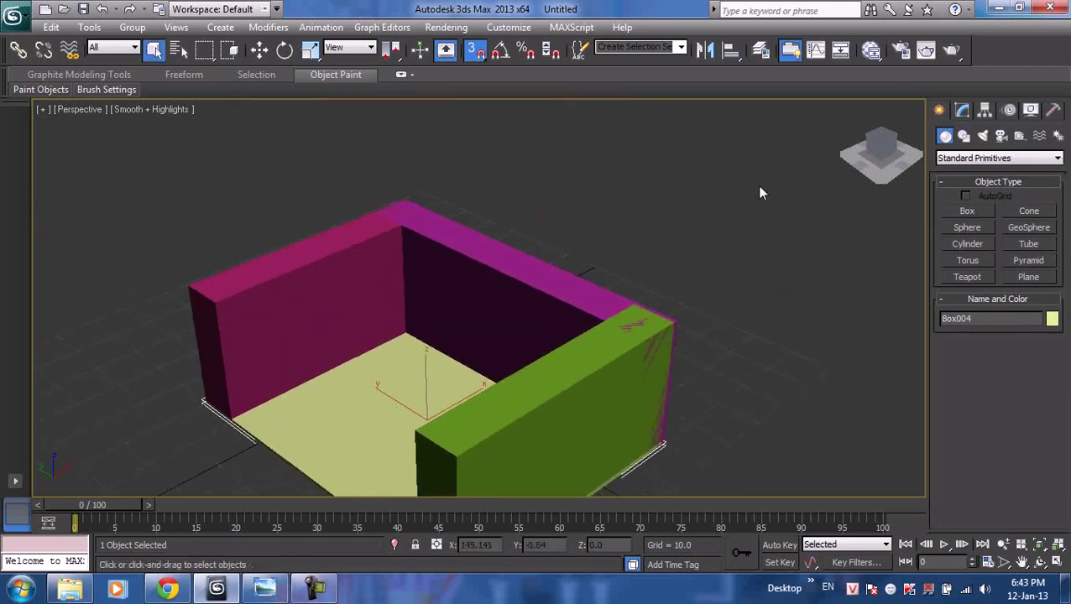
- Turn off 3D snaps and draw a light purple box through the back wall
{"action": "key", "text": "s"}
{"action": "left_click", "coordinate": [975, 211]}
{"action": "left_click_drag", "start_coordinate": [421, 355], "coordinate": [616, 319]}
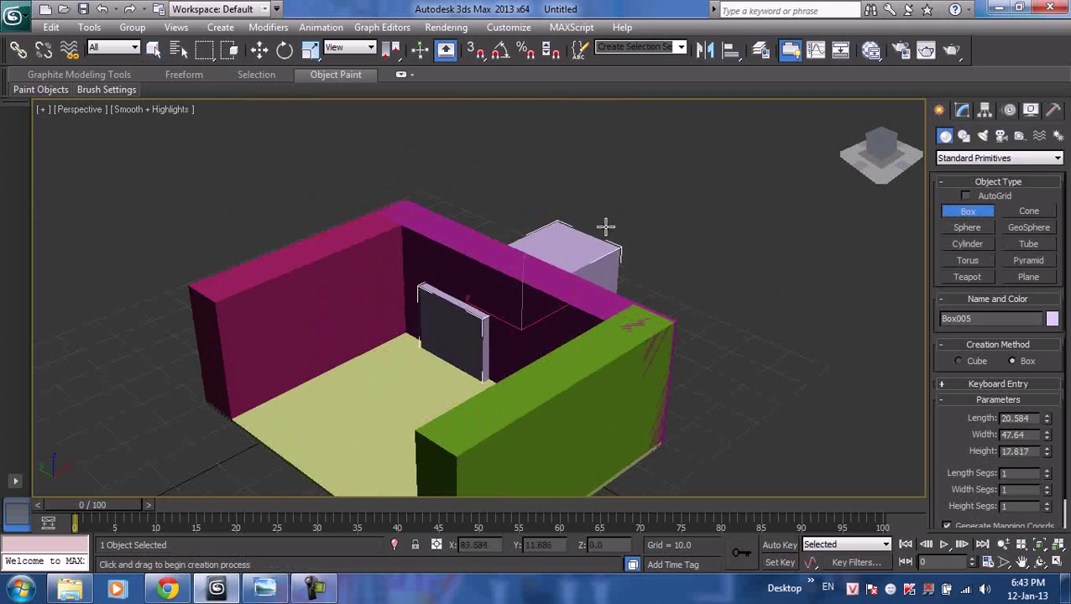
{"action": "right_click", "coordinate": [610, 236]}
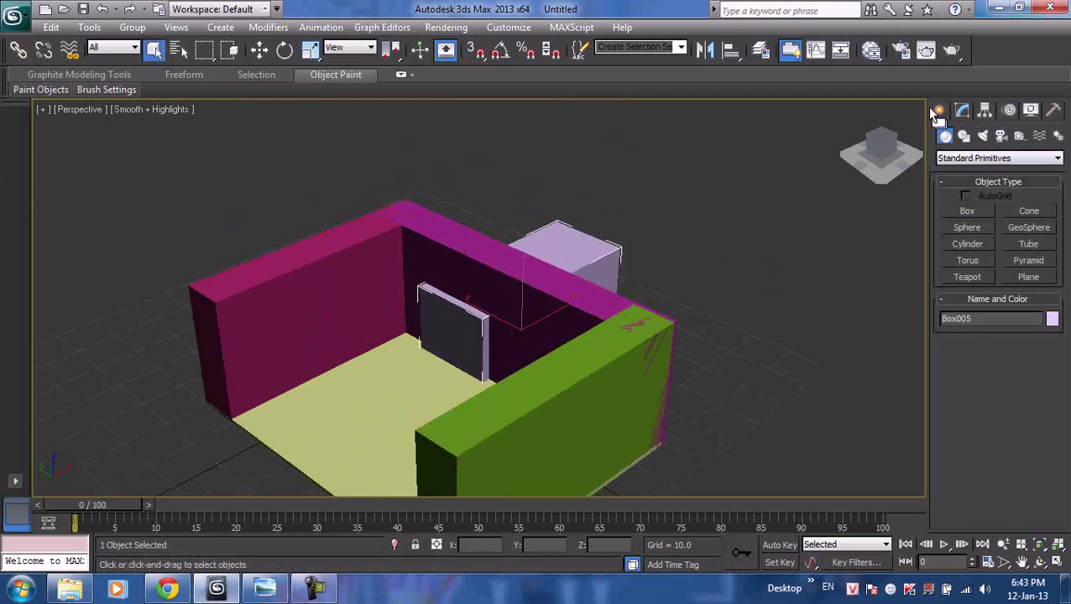
- Select the left magenta wall and set its Length to 5
{"action": "middle_click_drag", "start_coordinate": [645, 253], "coordinate": [552, 153], "text": "alt"}
{"action": "right_click", "coordinate": [550, 149]}
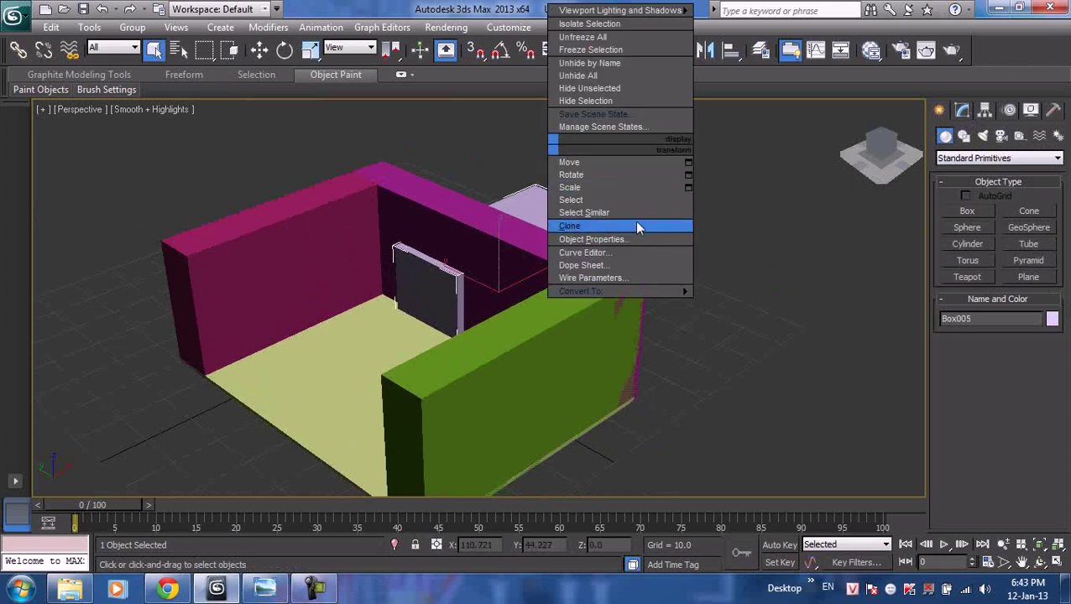
{"action": "scroll", "coordinate": [490, 164], "scroll_direction": "down", "scroll_amount": 5}
{"action": "scroll", "coordinate": [493, 169], "scroll_direction": "up", "scroll_amount": 5}
{"action": "left_click", "coordinate": [347, 208]}
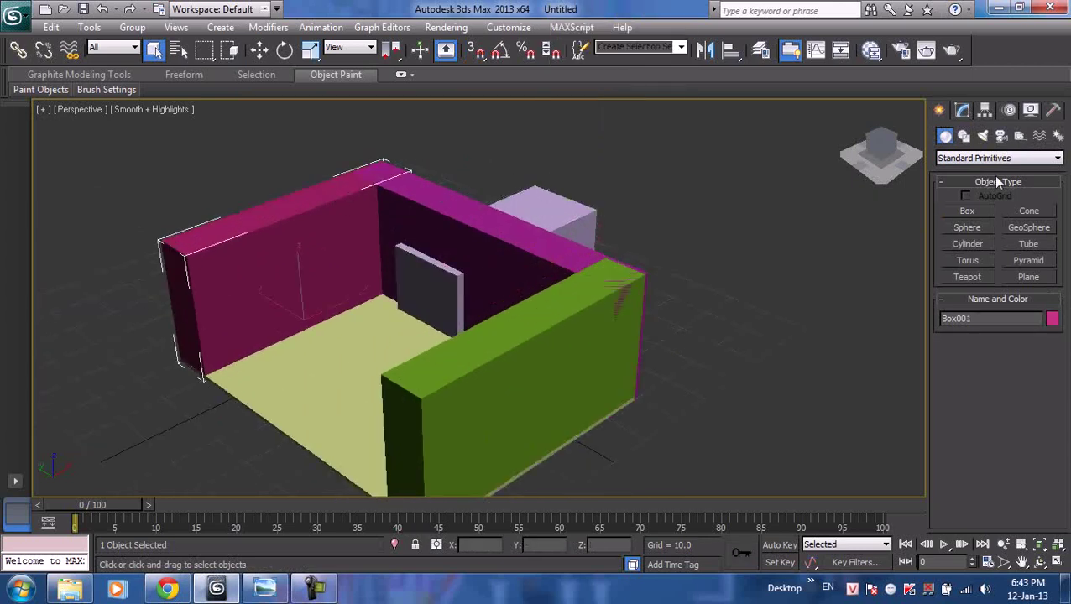
{"action": "left_click", "coordinate": [970, 116]}
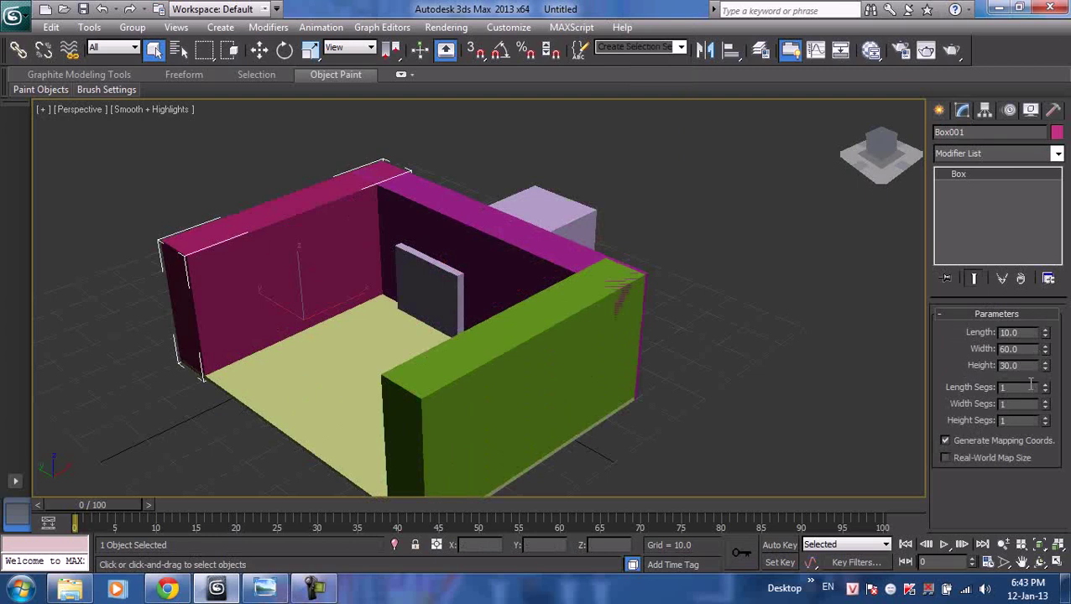
{"action": "double_click", "coordinate": [1034, 331]}
{"action": "left_click", "coordinate": [1045, 332]}
{"action": "left_click_drag", "start_coordinate": [1046, 333], "coordinate": [1052, 351]}
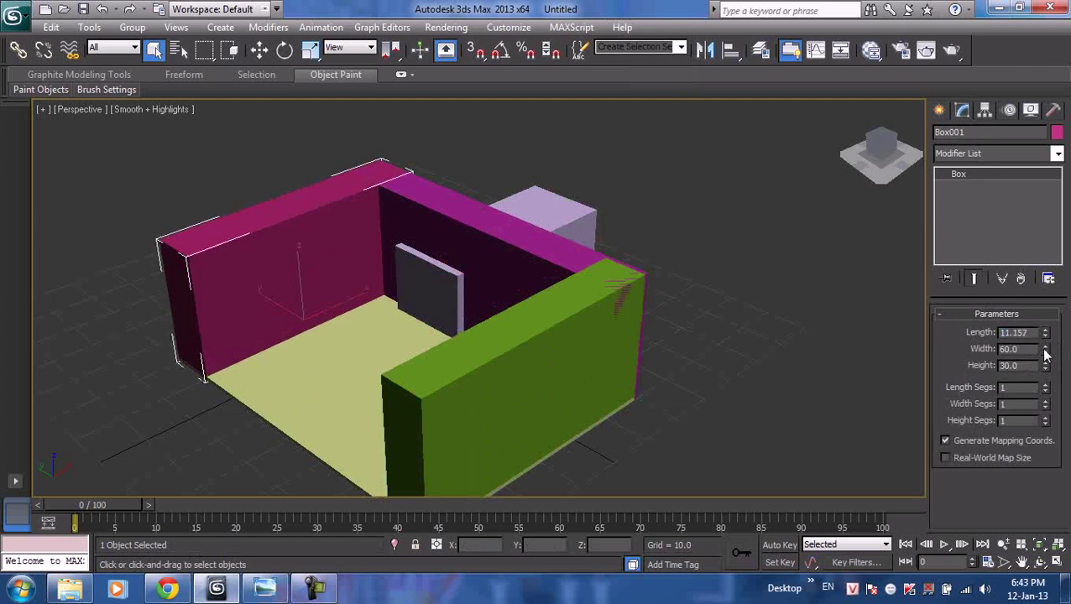
{"action": "double_click", "coordinate": [1037, 333]}
{"action": "type", "text": "5"}
{"action": "key", "text": "Return"}
{"action": "key", "text": "Tab"}
{"action": "key", "text": "Tab"}
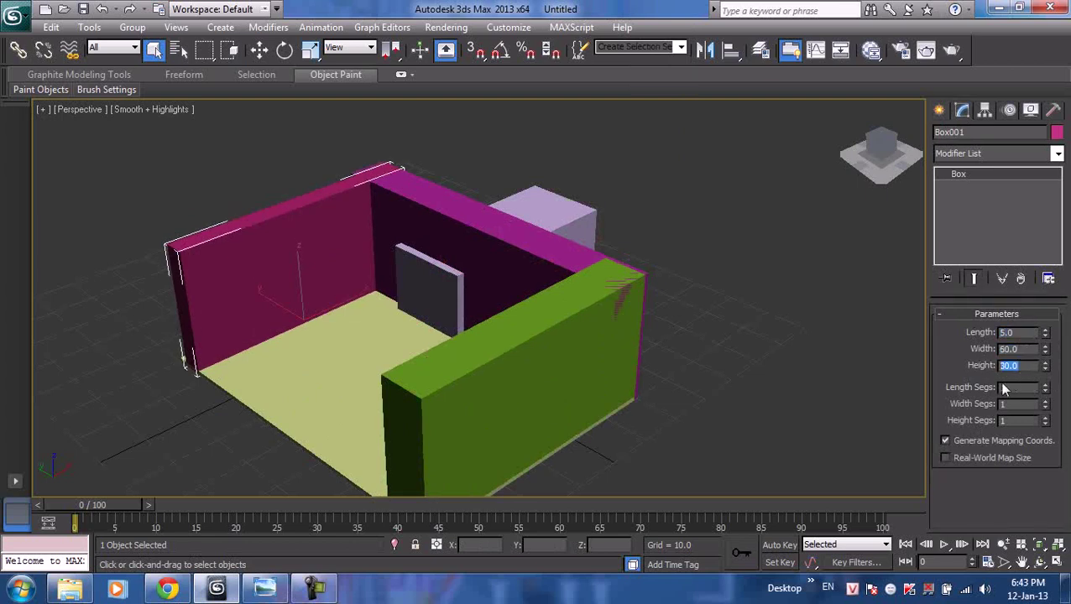
- Set the back wall's Width to 5 and shorten its Length
{"action": "left_click", "coordinate": [852, 326]}
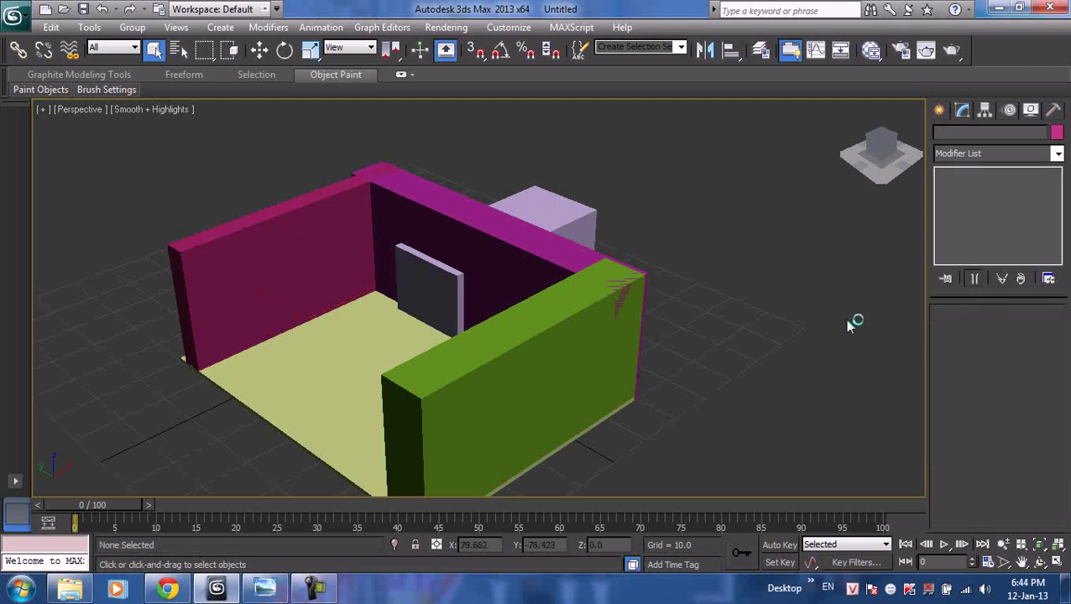
{"action": "left_click", "coordinate": [449, 214]}
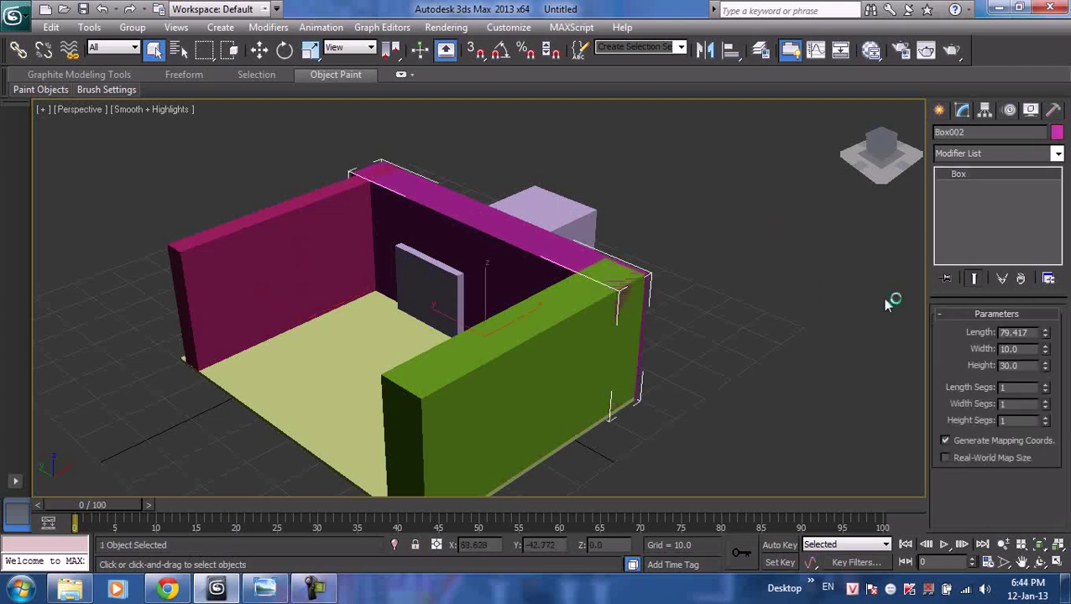
{"action": "left_click", "coordinate": [1020, 333]}
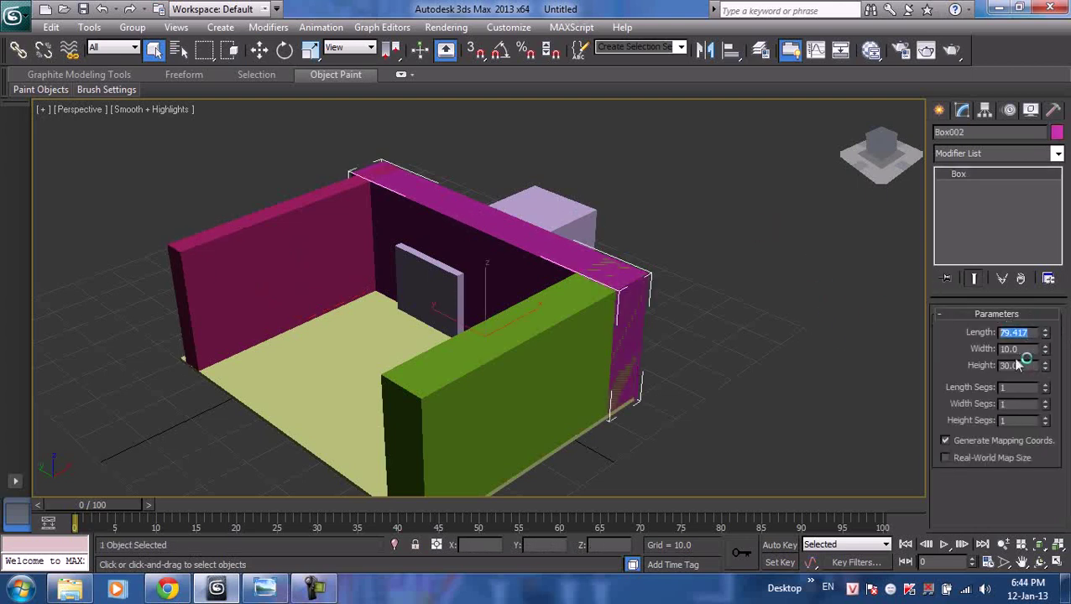
{"action": "left_click", "coordinate": [1024, 365]}
{"action": "left_click", "coordinate": [1013, 349]}
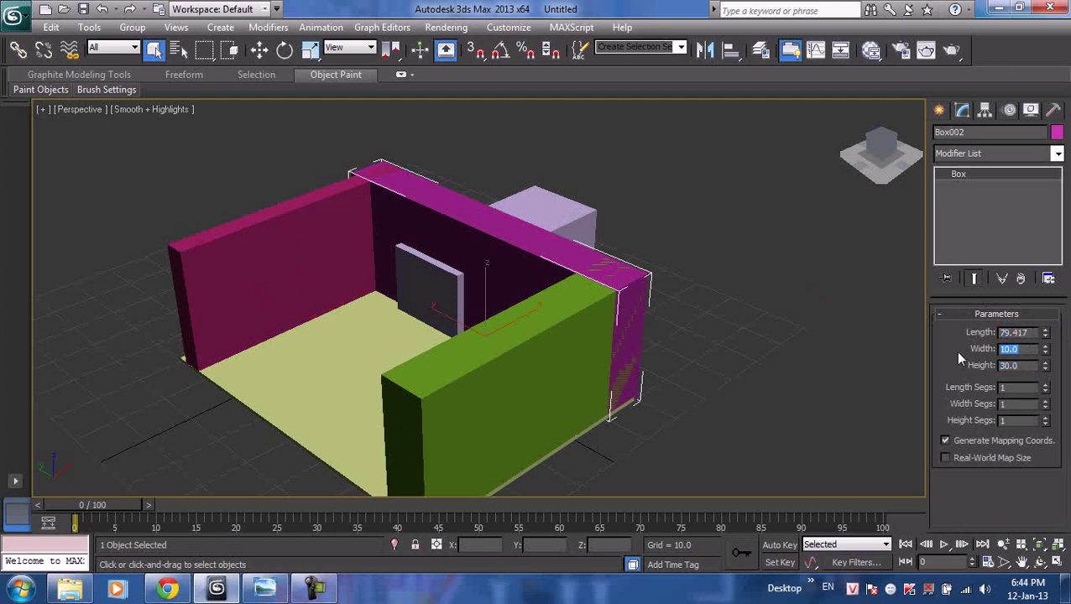
{"action": "type", "text": "5"}
{"action": "key", "text": "Return"}
{"action": "left_click_drag", "start_coordinate": [1044, 336], "coordinate": [1042, 344]}
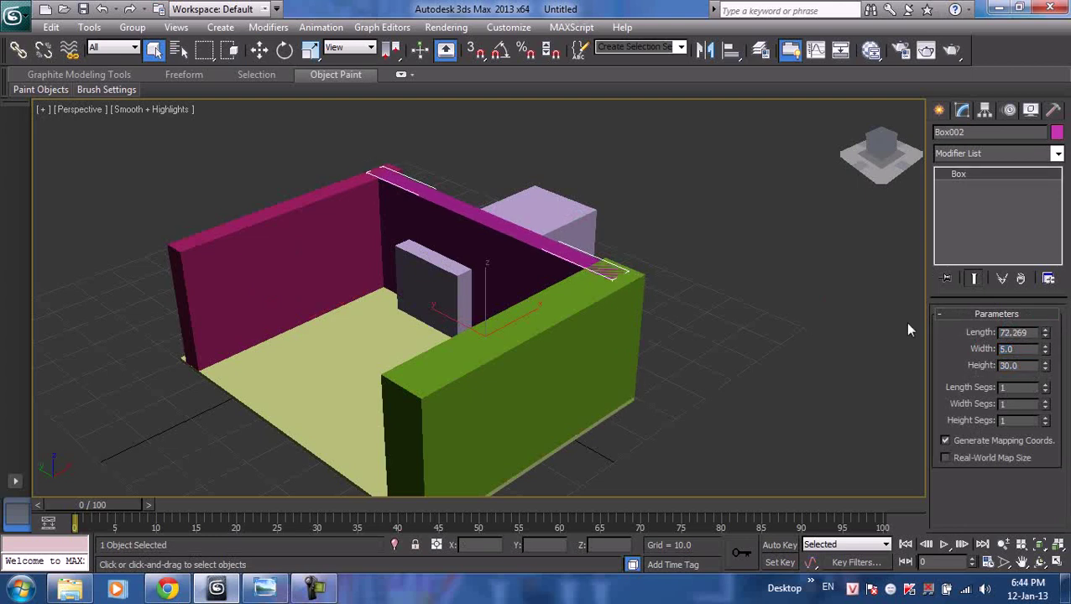
- Set the left wall's Height to 30
{"action": "left_click", "coordinate": [359, 182]}
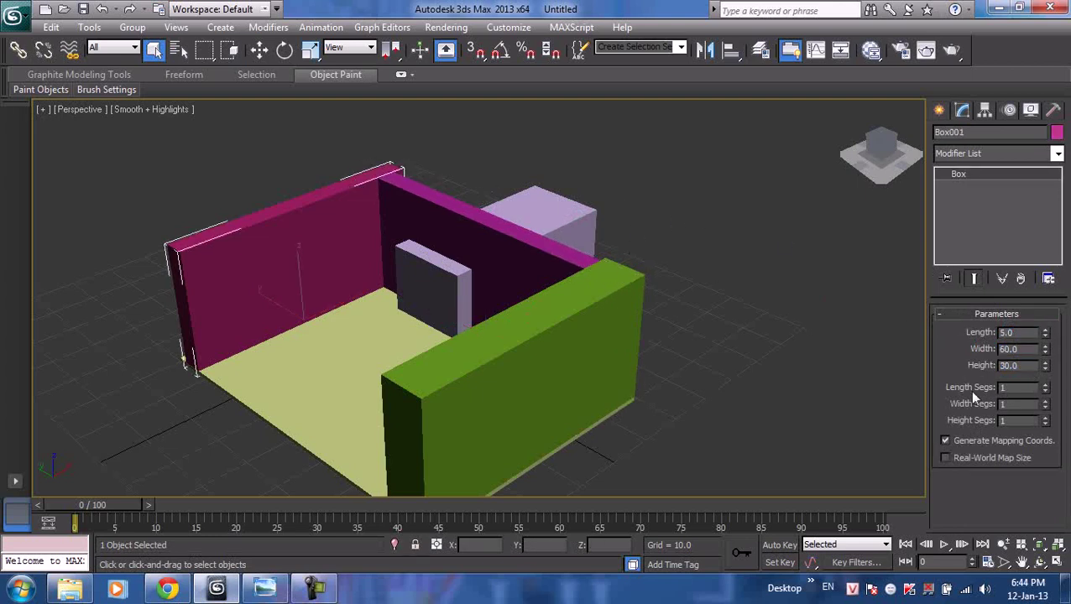
{"action": "left_click_drag", "start_coordinate": [1043, 370], "coordinate": [1048, 356]}
{"action": "double_click", "coordinate": [1011, 366]}
{"action": "type", "text": "30"}
{"action": "key", "text": "Return"}
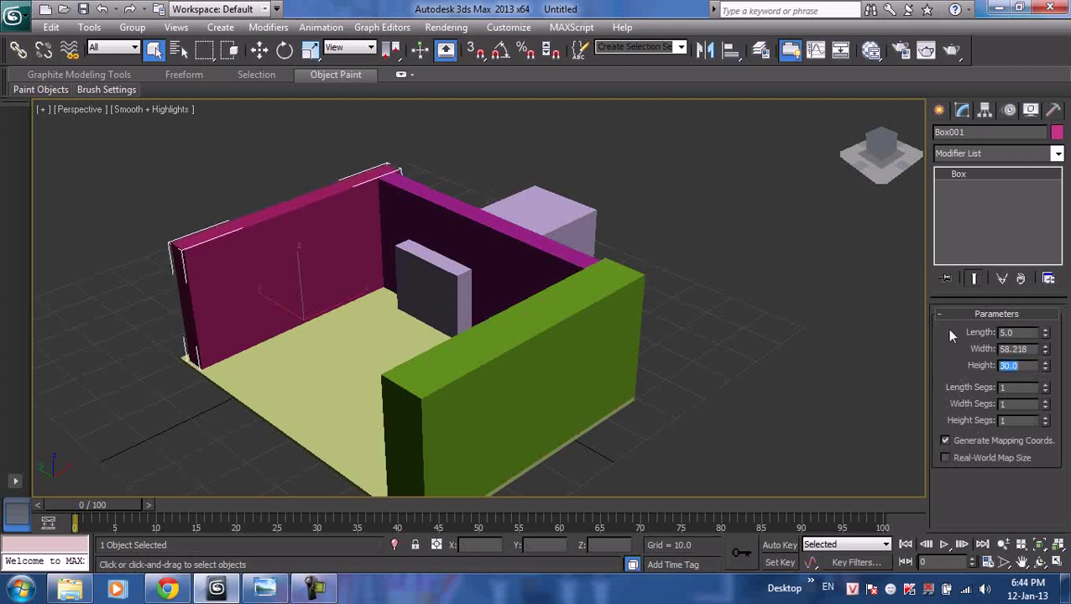
{"action": "left_click", "coordinate": [754, 297]}
{"action": "middle_click_drag", "start_coordinate": [754, 297], "coordinate": [666, 284]}
{"action": "left_click", "coordinate": [551, 202]}
- Raise the lavender box and orbit the view to face the back wall
{"action": "left_click", "coordinate": [259, 49]}
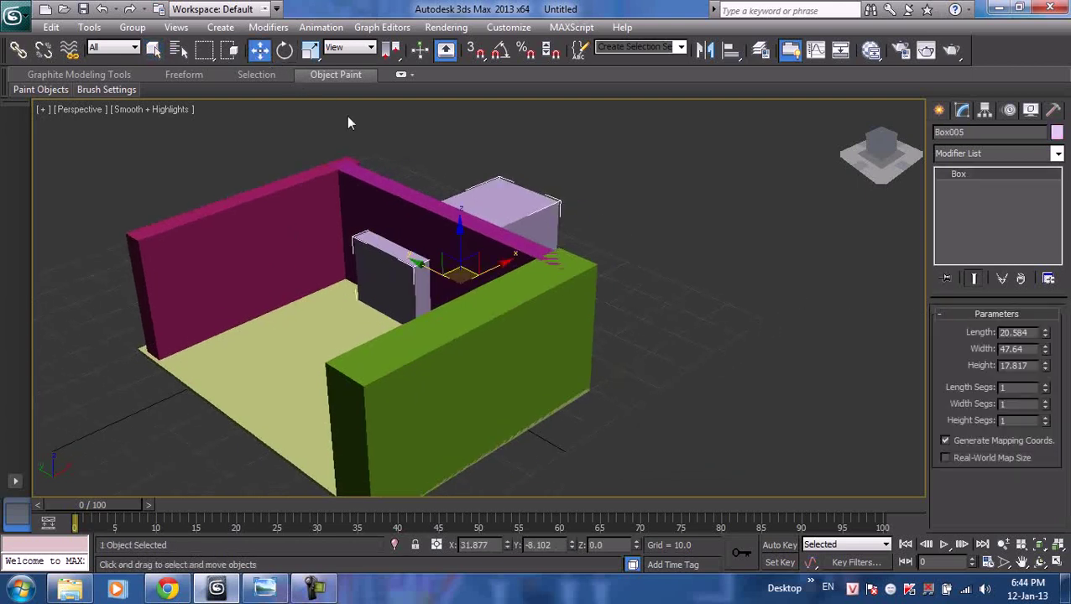
{"action": "left_click_drag", "start_coordinate": [459, 242], "coordinate": [459, 220]}
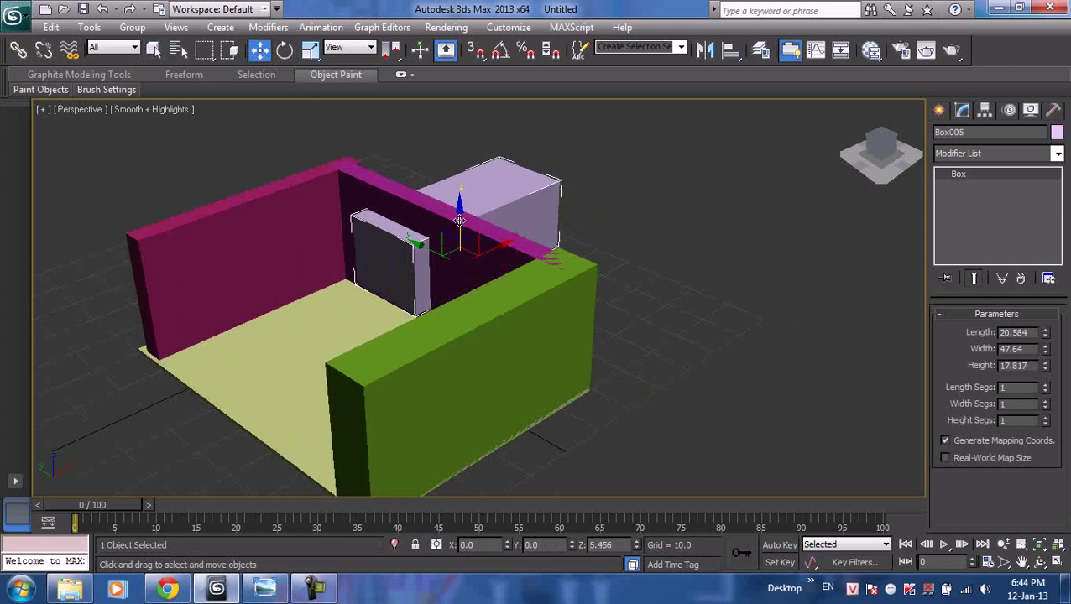
{"action": "left_click", "coordinate": [570, 216]}
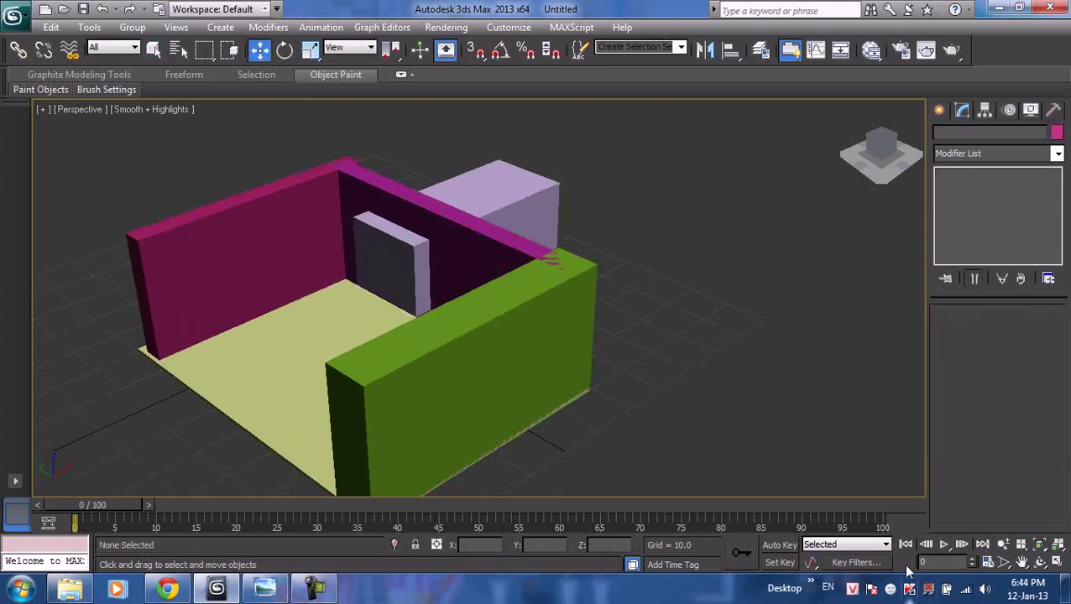
{"action": "mouse_move", "coordinate": [327, 351]}
{"action": "middle_mouse_down", "text": "alt"}
{"action": "mouse_move", "coordinate": [442, 330]}
{"action": "mouse_move", "coordinate": [257, 327]}
{"action": "middle_mouse_up", "text": "alt"}
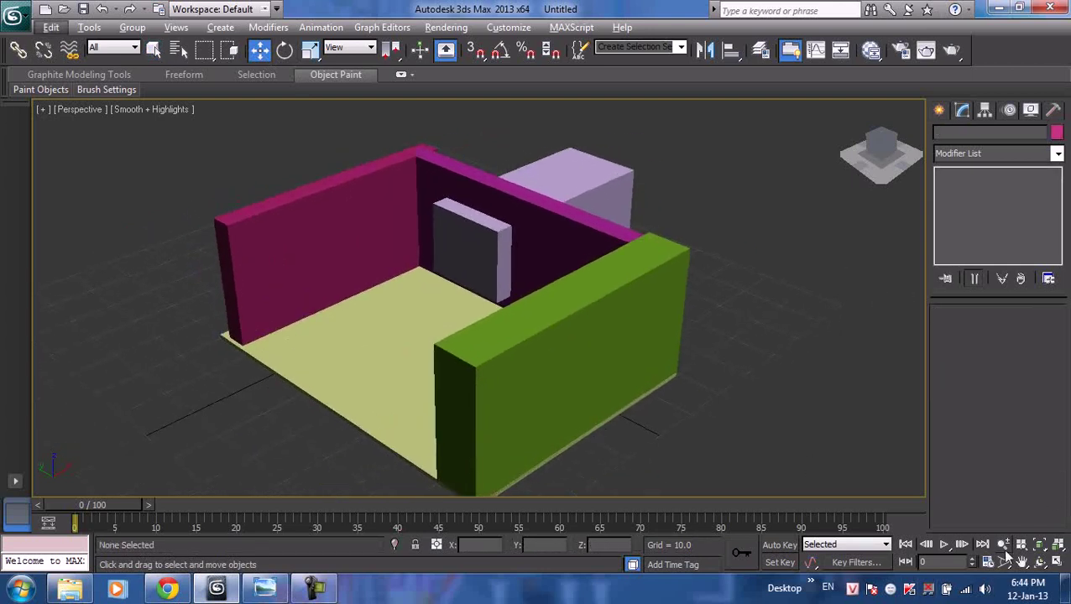
{"action": "left_click", "coordinate": [1039, 563]}
{"action": "mouse_move", "coordinate": [609, 397]}
{"action": "left_mouse_down"}
{"action": "mouse_move", "coordinate": [786, 327]}
{"action": "mouse_move", "coordinate": [736, 299]}
{"action": "left_mouse_up"}
{"action": "left_click_drag", "start_coordinate": [493, 322], "coordinate": [499, 303]}
- Align the lavender box's bottom to the floor's top along Z only, so it rests on the floor
{"action": "key", "text": "w"}
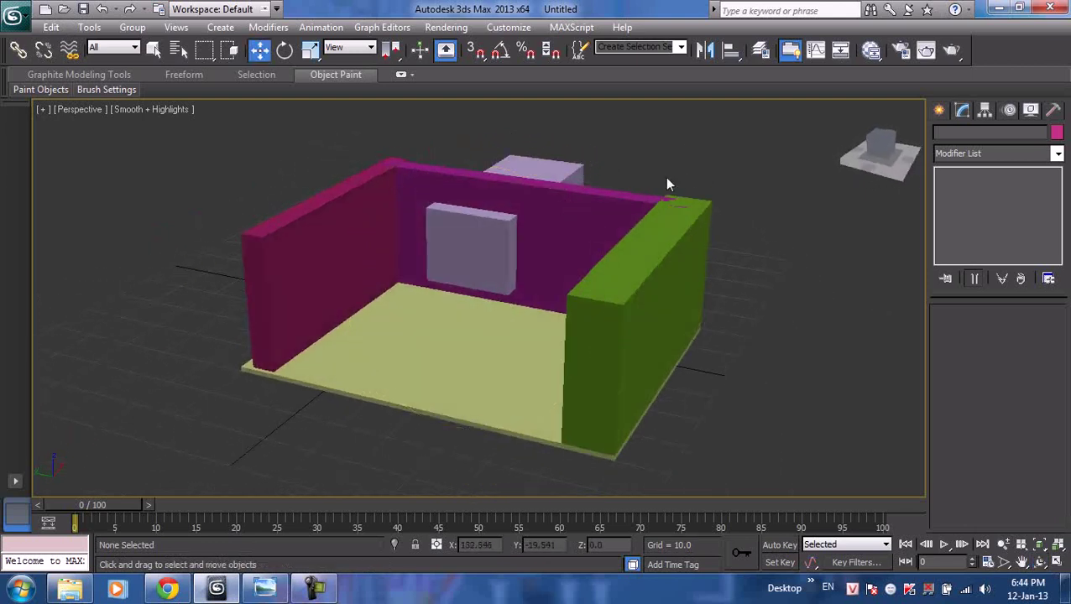
{"action": "left_click", "coordinate": [571, 168]}
{"action": "left_click", "coordinate": [89, 27]}
{"action": "mouse_move", "coordinate": [107, 286]}
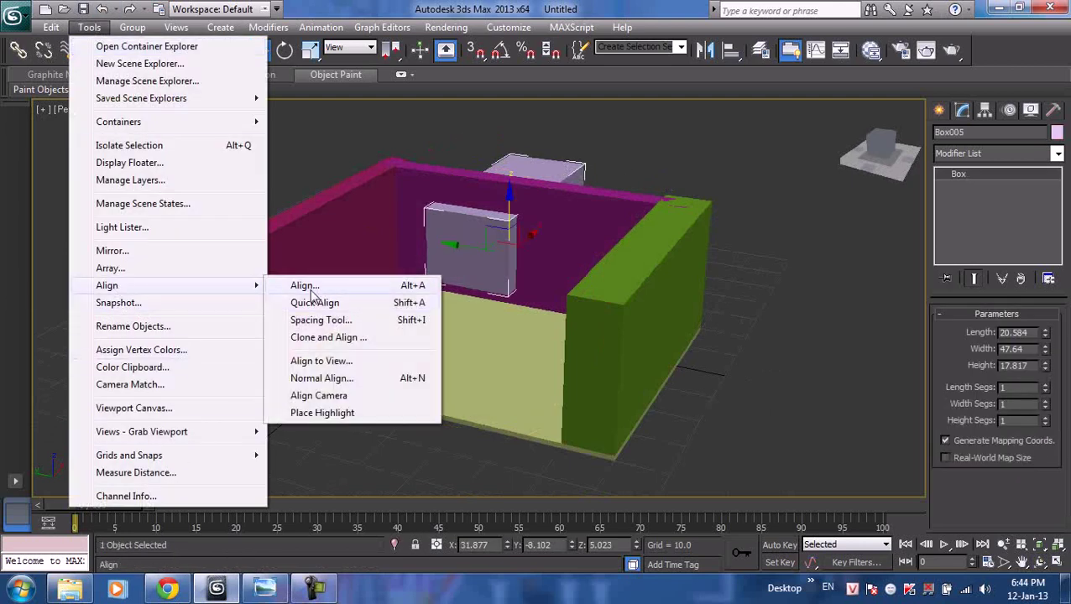
{"action": "left_click", "coordinate": [302, 286]}
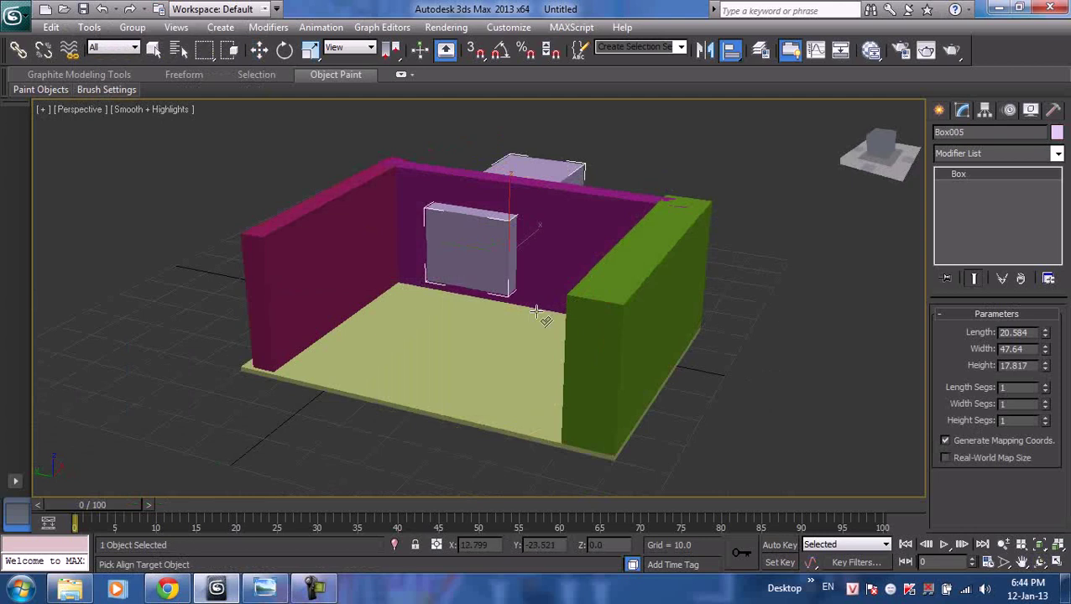
{"action": "left_click", "coordinate": [401, 399]}
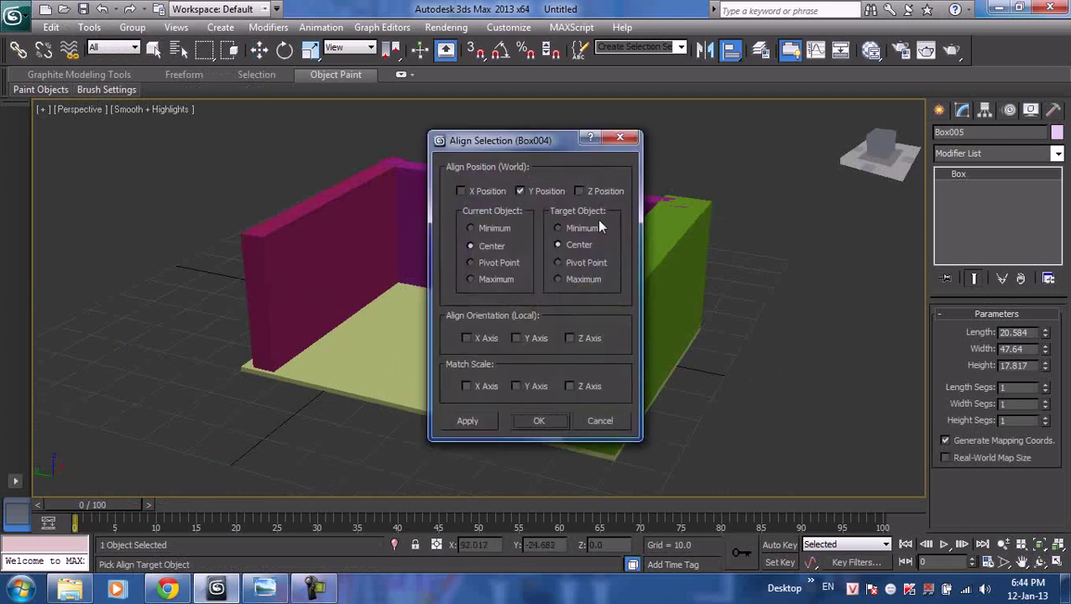
{"action": "left_click", "coordinate": [582, 282]}
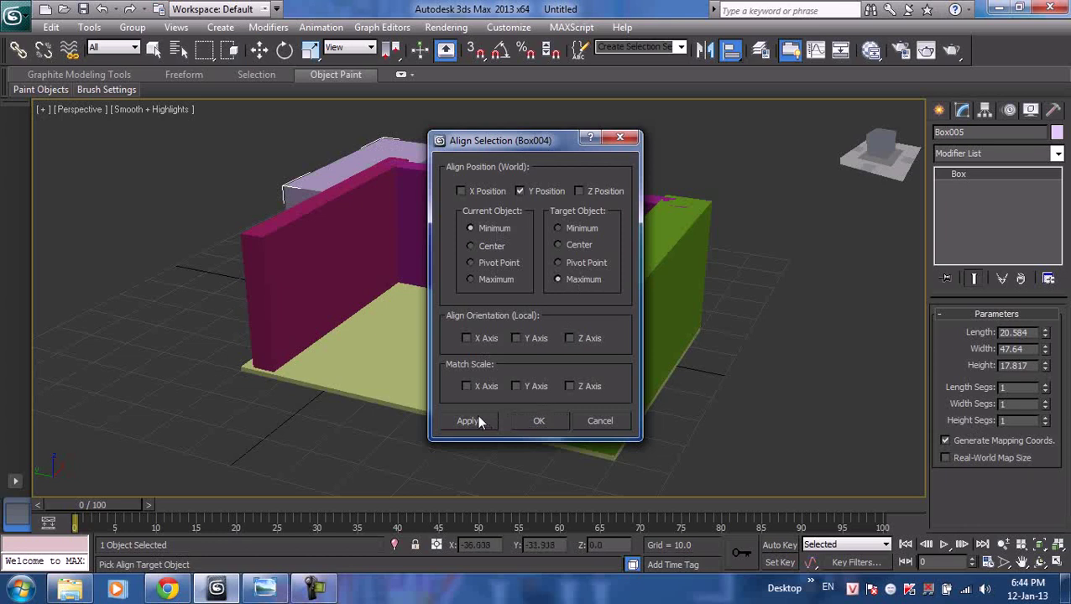
{"action": "left_click", "coordinate": [579, 191]}
{"action": "left_click", "coordinate": [519, 192]}
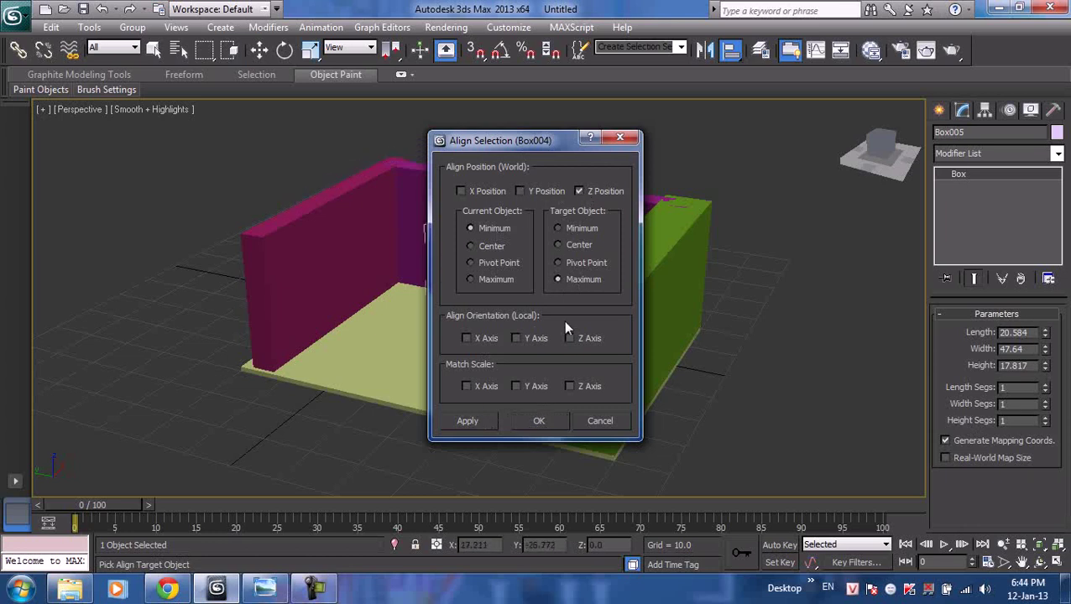
{"action": "left_click", "coordinate": [535, 424]}
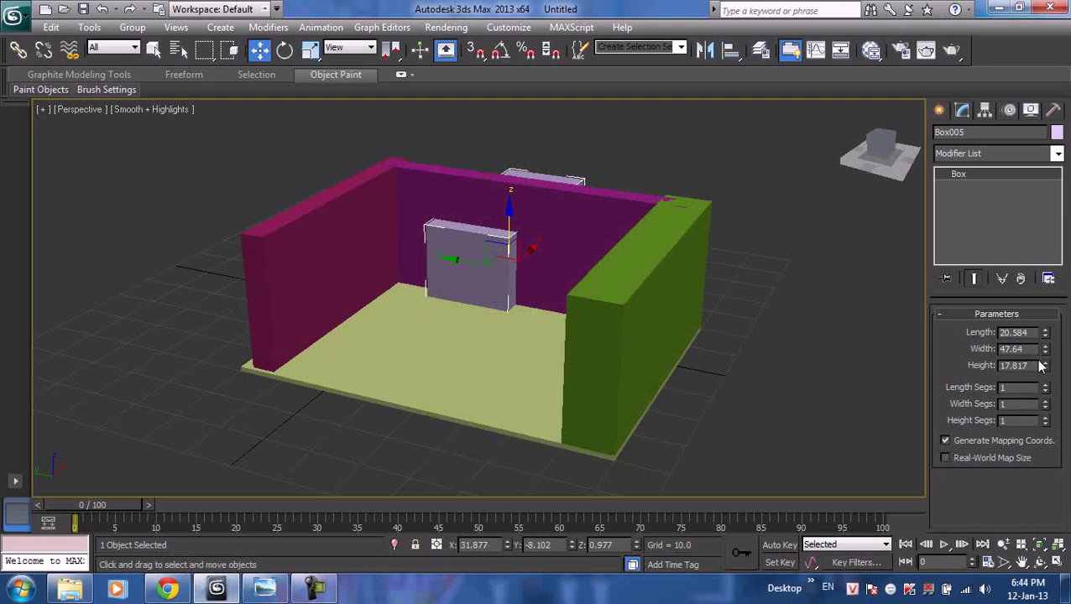
- Enlarge the box to width 56.692 and height 24.231, slide it into the back wall, then select the wall
{"action": "left_click_drag", "start_coordinate": [1047, 353], "coordinate": [1067, 278]}
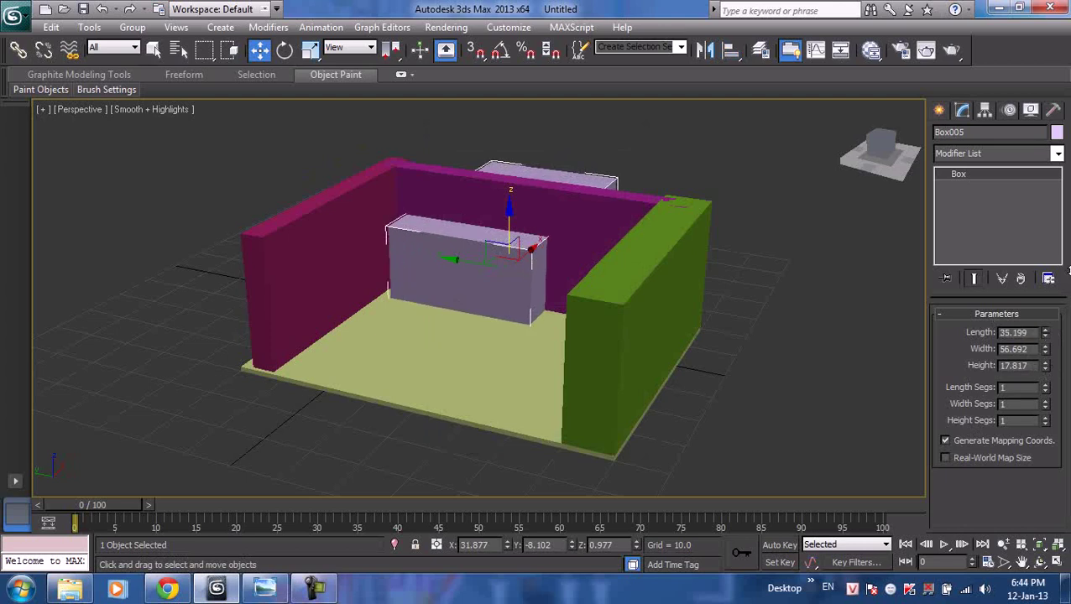
{"action": "left_click_drag", "start_coordinate": [470, 271], "coordinate": [503, 273]}
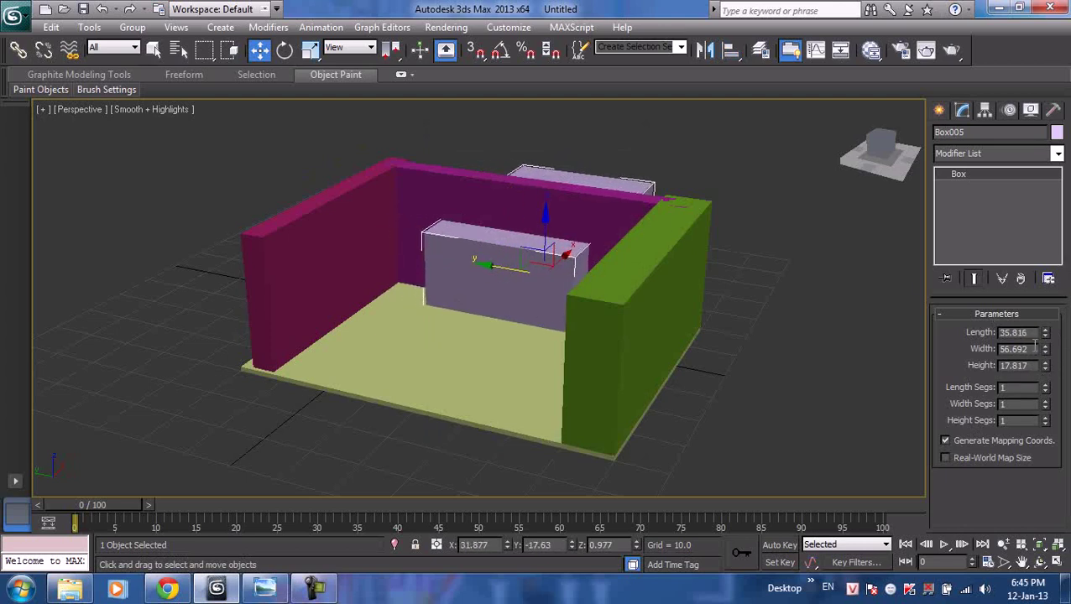
{"action": "left_click_drag", "start_coordinate": [1046, 365], "coordinate": [731, 165]}
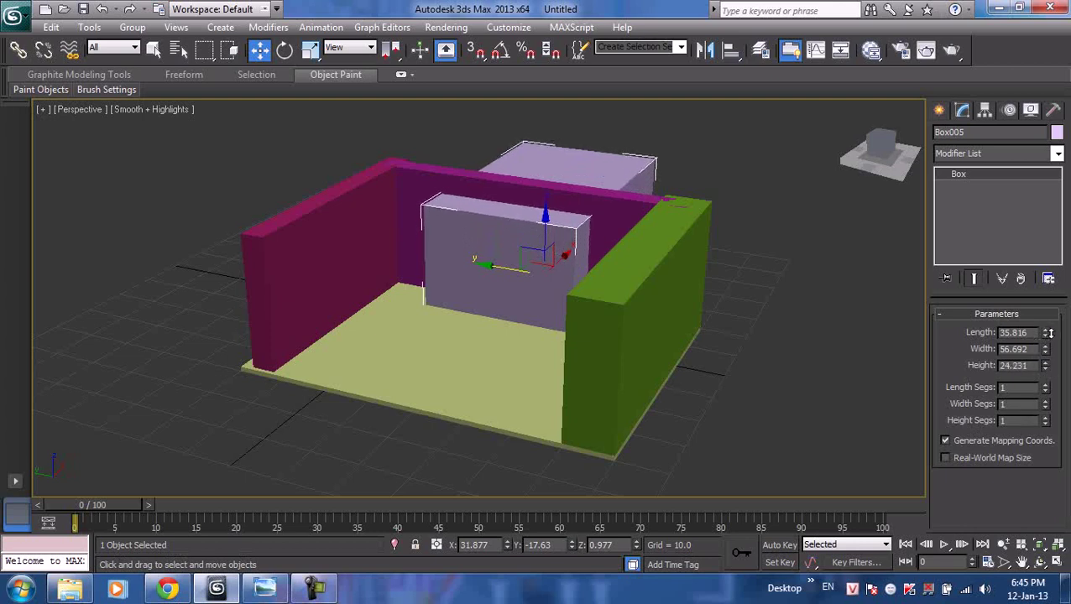
{"action": "left_click", "coordinate": [731, 165]}
{"action": "left_click", "coordinate": [415, 171]}
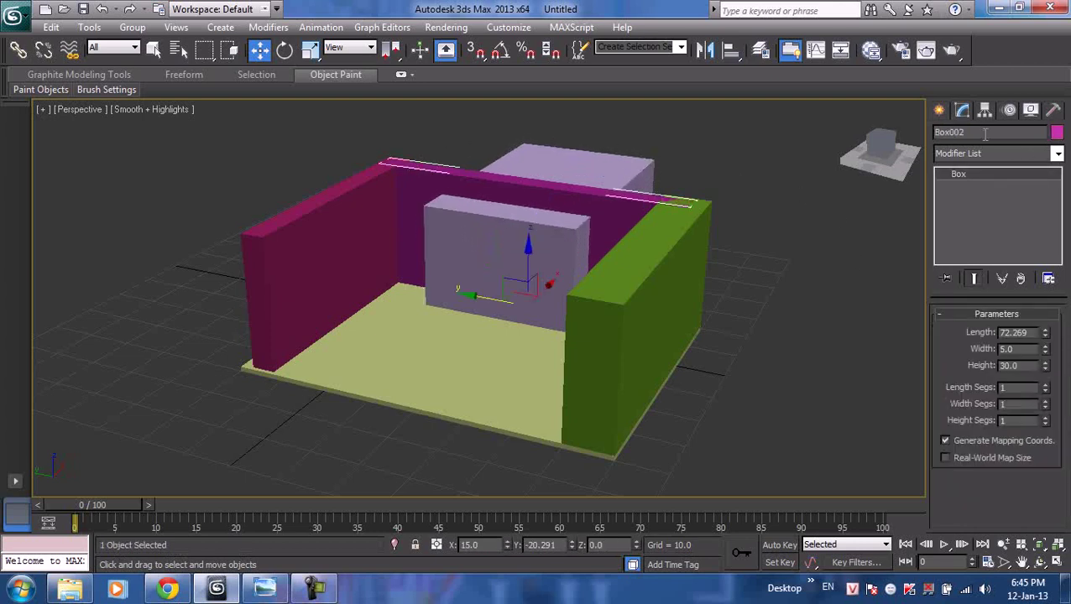
{"action": "left_click", "coordinate": [939, 114]}
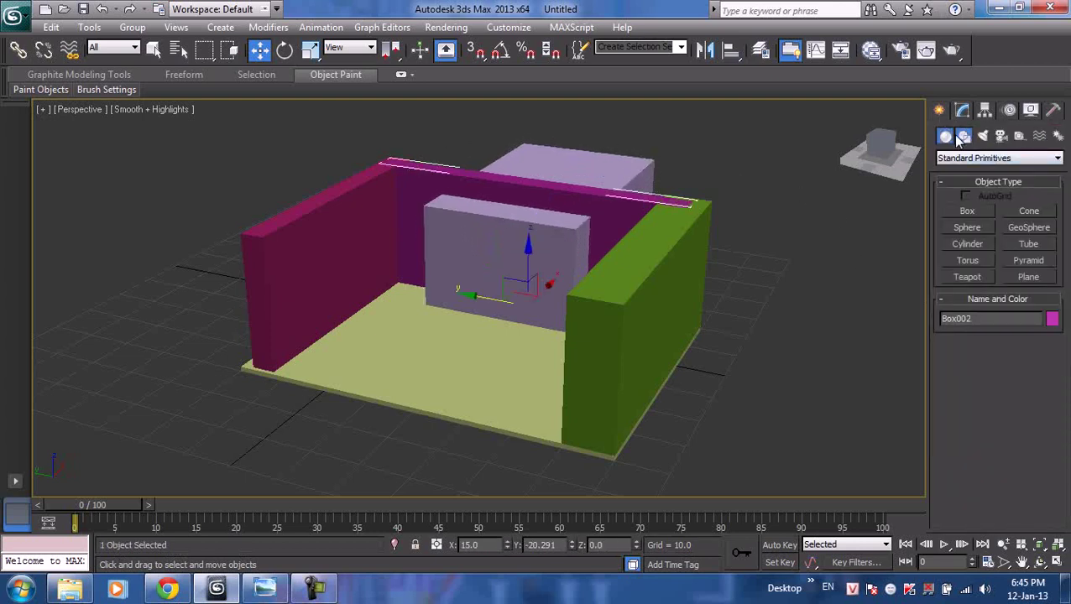
- Boolean-subtract the lavender box from the magenta back wall, then orbit the room to face the viewer
{"action": "left_click", "coordinate": [965, 159]}
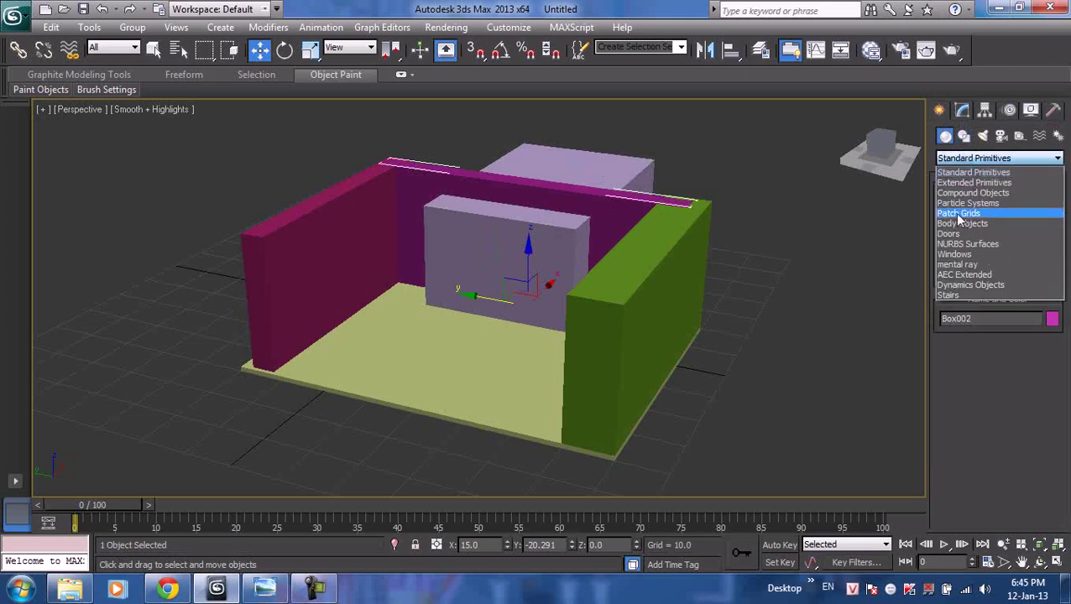
{"action": "left_click", "coordinate": [973, 198]}
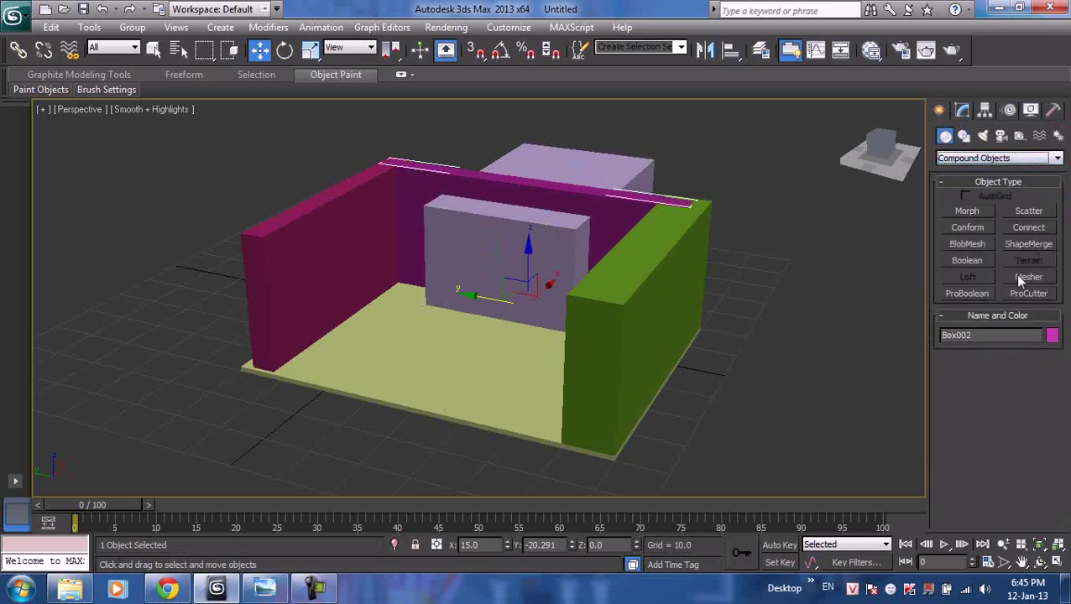
{"action": "left_click", "coordinate": [969, 261]}
{"action": "left_click", "coordinate": [1009, 383]}
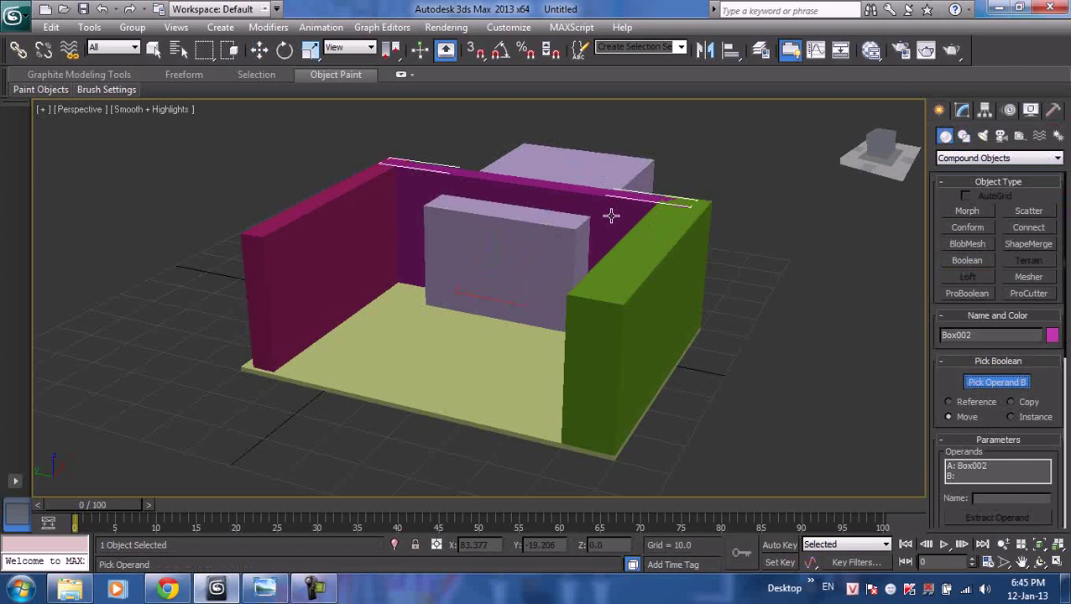
{"action": "left_click", "coordinate": [562, 228]}
{"action": "middle_click_drag", "start_coordinate": [601, 158], "coordinate": [500, 194]}
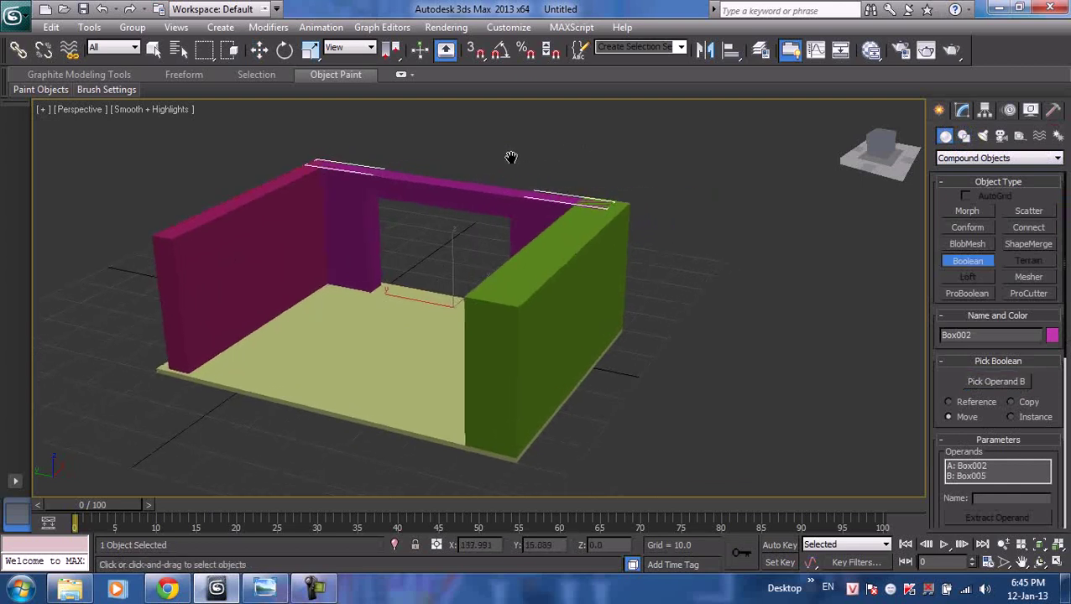
{"action": "left_click", "coordinate": [1039, 562]}
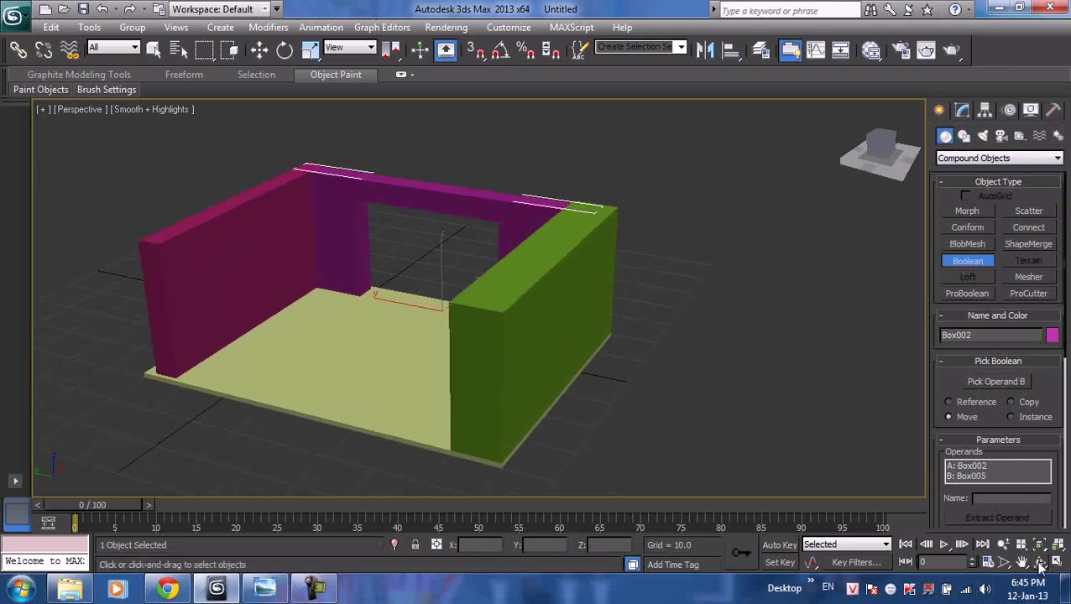
{"action": "mouse_move", "coordinate": [425, 327]}
{"action": "left_mouse_down"}
{"action": "mouse_move", "coordinate": [400, 325]}
{"action": "mouse_move", "coordinate": [431, 318]}
{"action": "mouse_move", "coordinate": [420, 268]}
{"action": "left_mouse_up"}
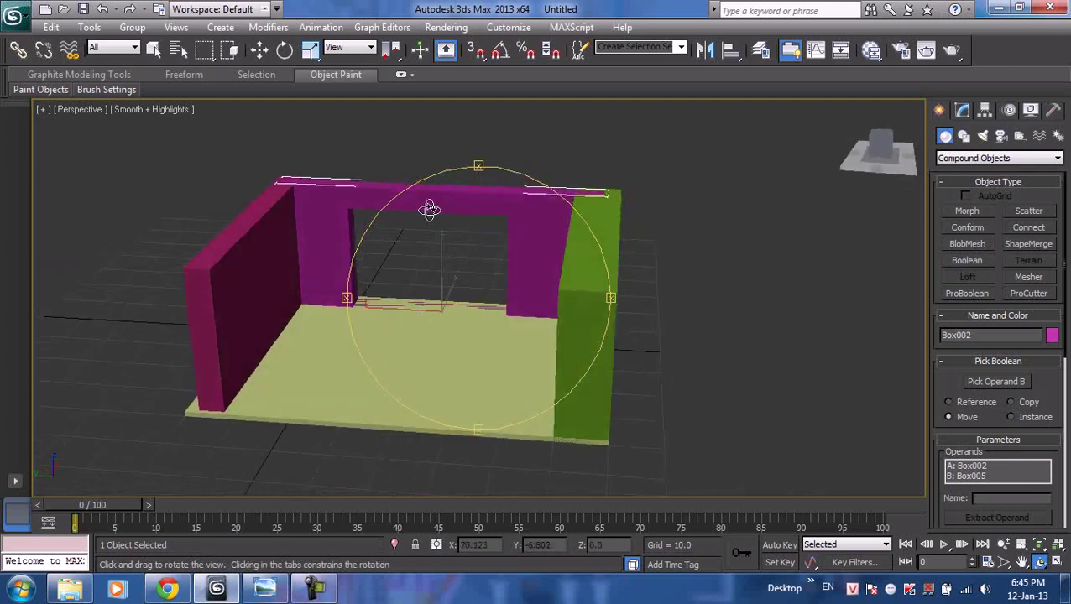
{"action": "right_click", "coordinate": [413, 165]}
- Turn on 3D snap with grid-point snapping disabled
{"action": "key", "text": "s"}
{"action": "left_click", "coordinate": [88, 27]}
{"action": "mouse_move", "coordinate": [130, 455]}
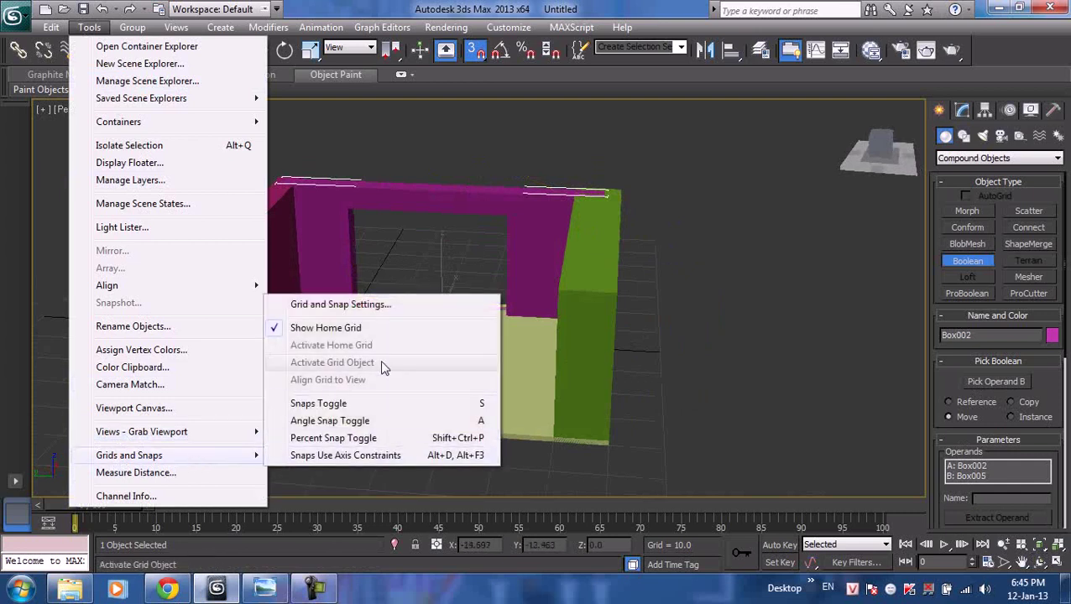
{"action": "left_click", "coordinate": [335, 307]}
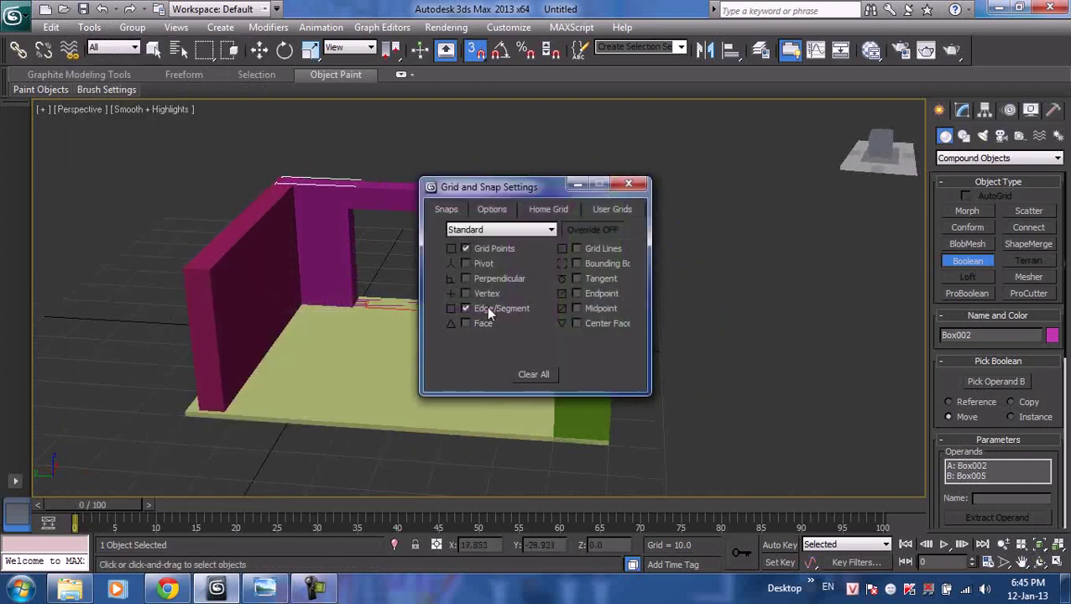
{"action": "left_click", "coordinate": [502, 248]}
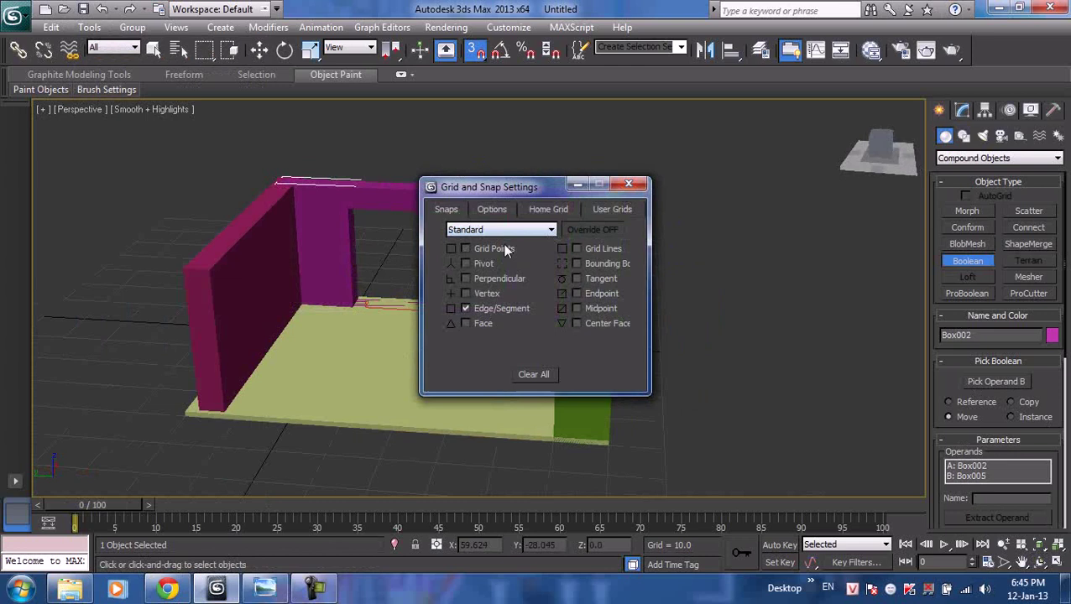
{"action": "left_click", "coordinate": [631, 185]}
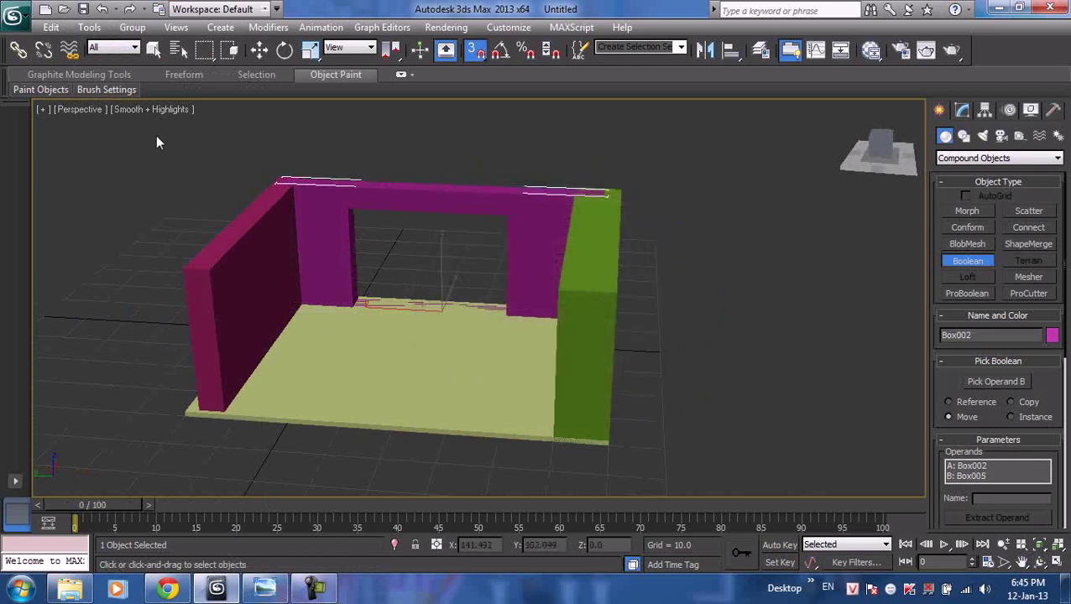
- Switch the viewport to wireframe and orbit to view the wall opening from above
{"action": "left_click", "coordinate": [159, 110]}
{"action": "left_click", "coordinate": [195, 162]}
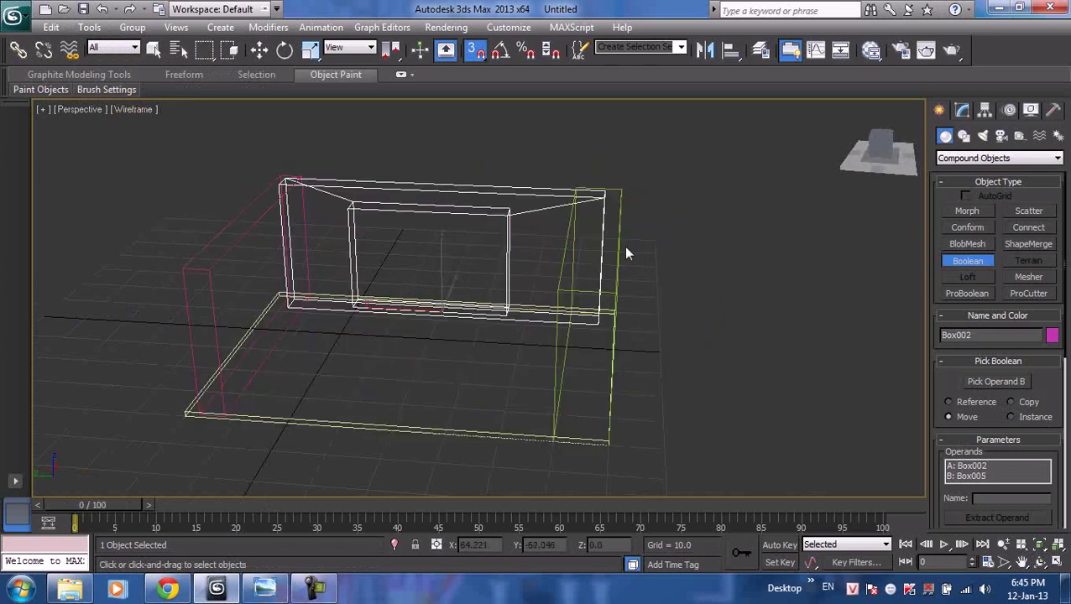
{"action": "left_click", "coordinate": [1039, 562]}
{"action": "mouse_move", "coordinate": [496, 359]}
{"action": "left_mouse_down"}
{"action": "mouse_move", "coordinate": [457, 372]}
{"action": "mouse_move", "coordinate": [510, 195]}
{"action": "left_mouse_up"}
{"action": "right_click", "coordinate": [510, 196]}
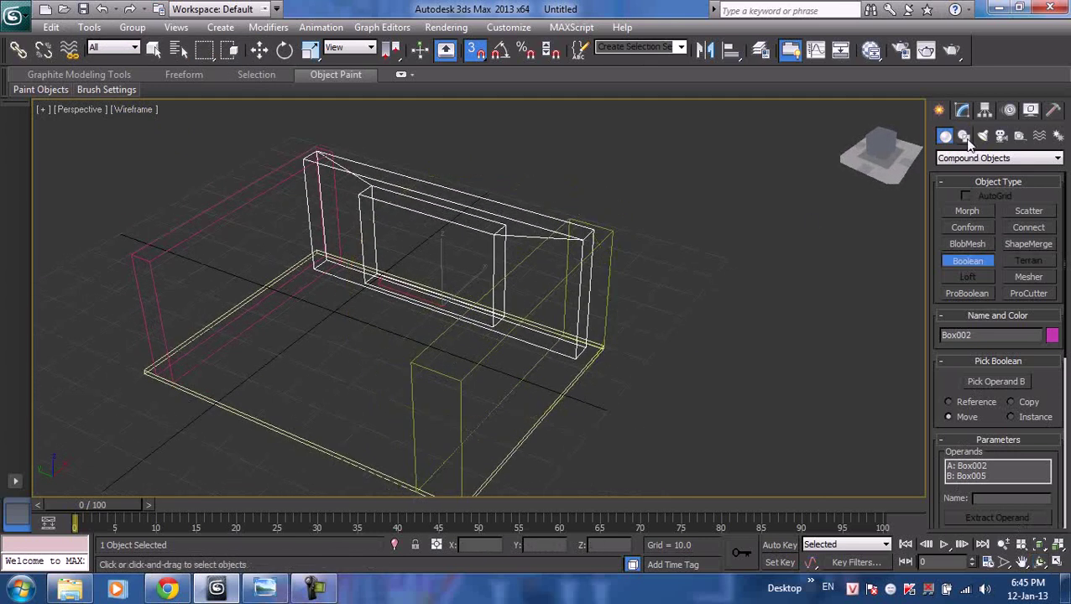
- Draw a Fixed window in the back-wall opening, 35.818 wide and 24.053 tall
{"action": "left_click", "coordinate": [999, 158]}
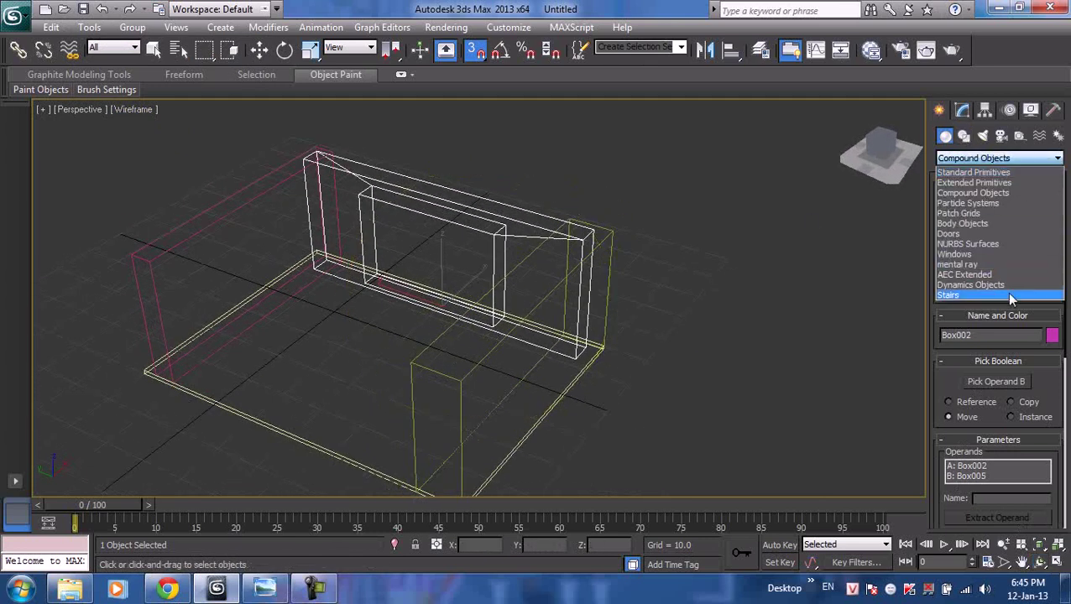
{"action": "left_click", "coordinate": [947, 254]}
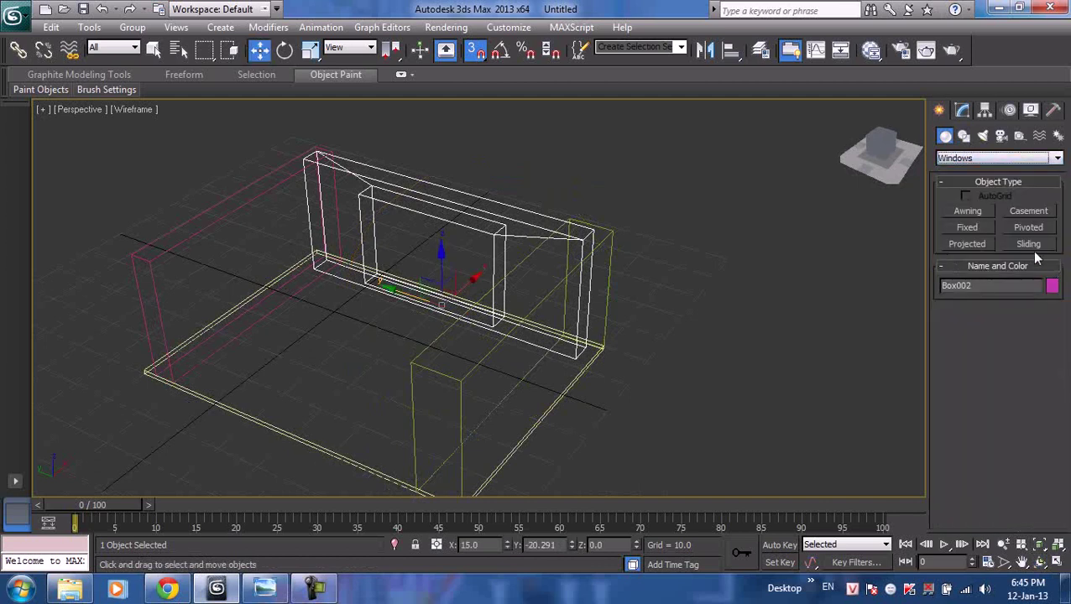
{"action": "left_click", "coordinate": [976, 229]}
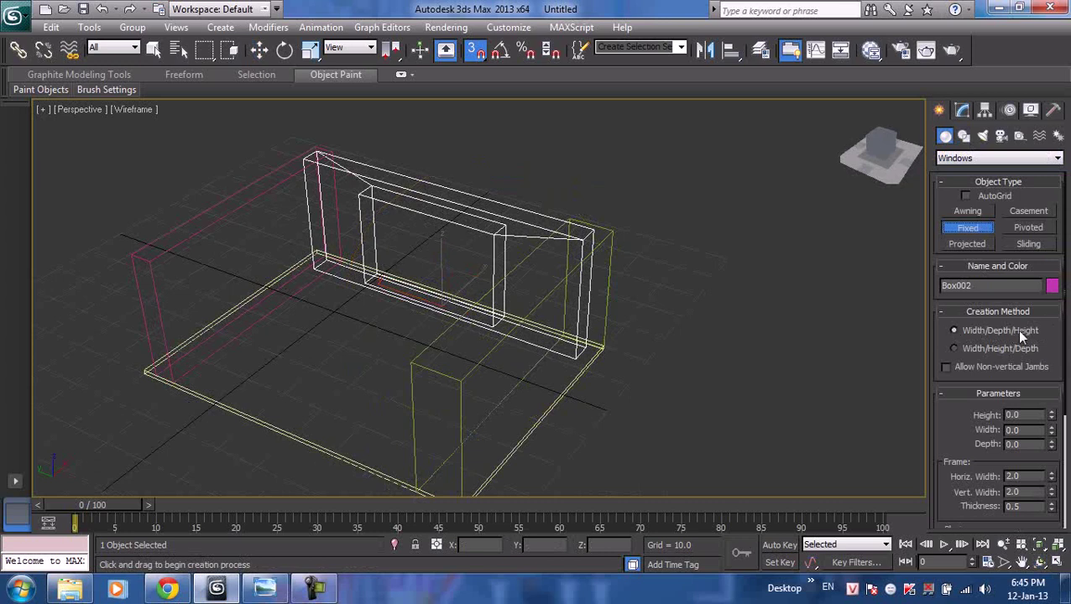
{"action": "left_click_drag", "start_coordinate": [374, 281], "coordinate": [501, 321]}
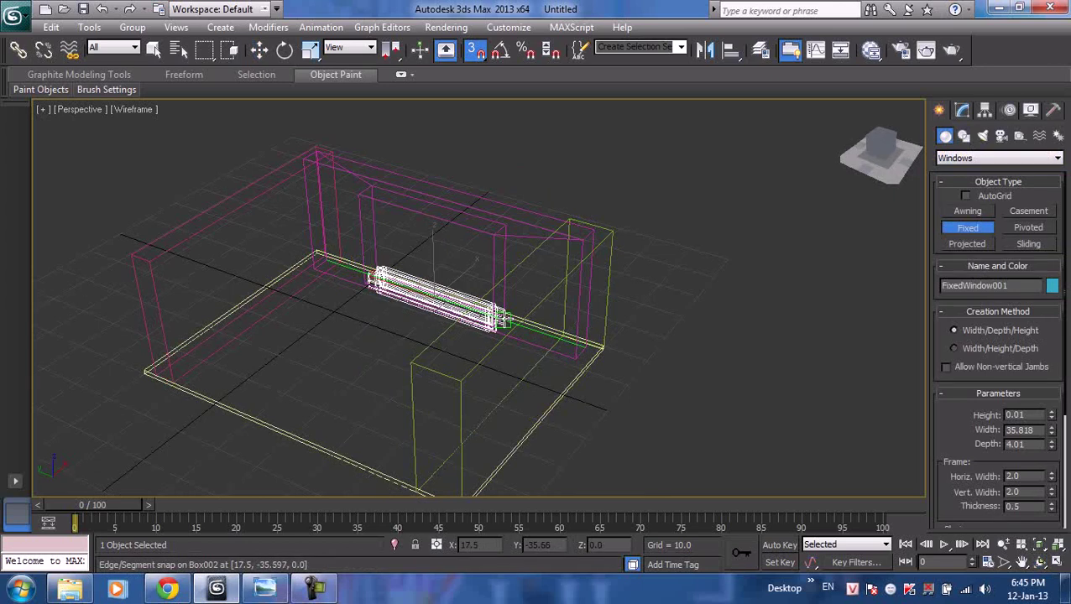
{"action": "left_click", "coordinate": [501, 320]}
{"action": "left_click", "coordinate": [495, 234]}
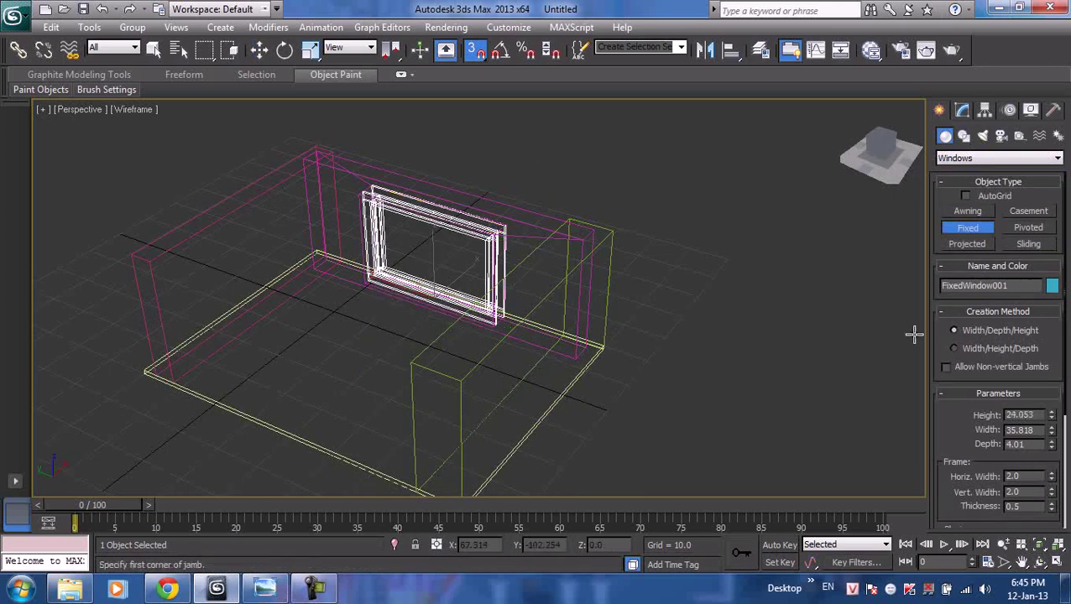
- Thicken the window's vertical frame slightly and set # Panels Horiz to 3
{"action": "scroll", "coordinate": [1038, 432], "scroll_direction": "down", "scroll_amount": 2}
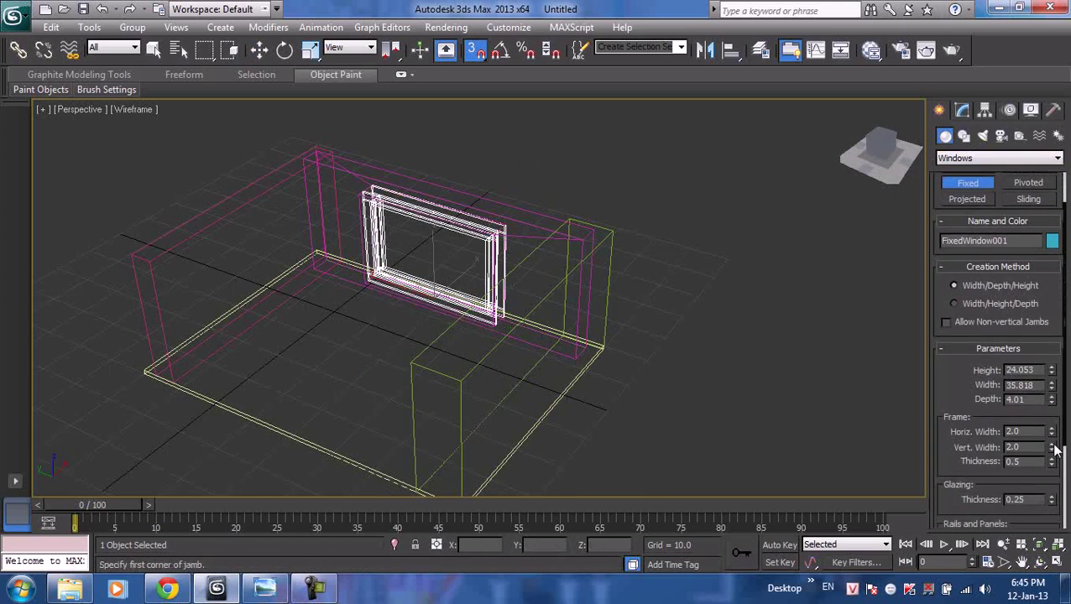
{"action": "left_click_drag", "start_coordinate": [1054, 449], "coordinate": [1054, 448]}
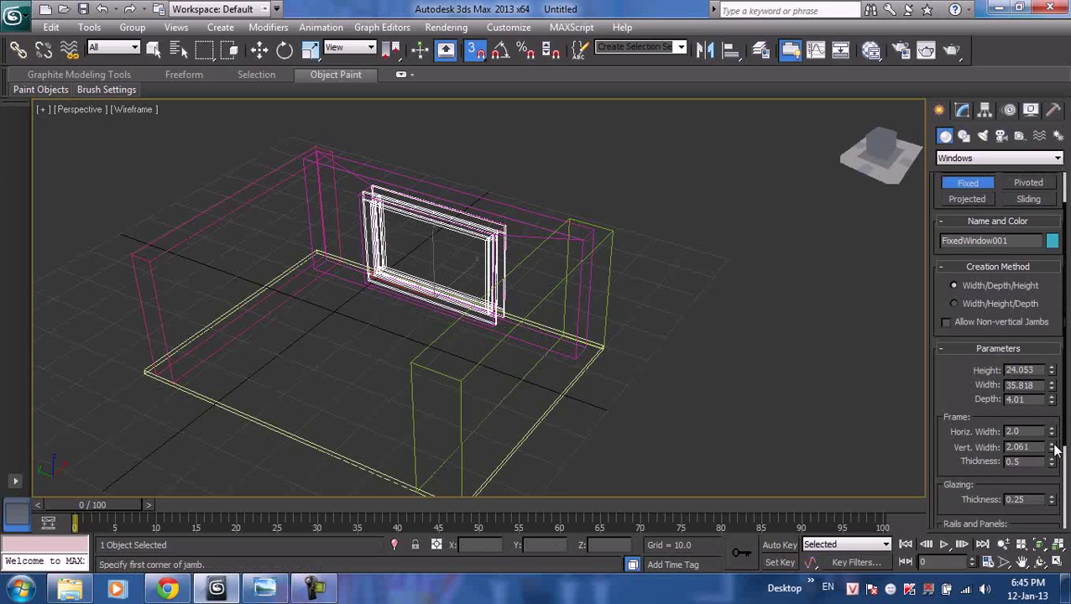
{"action": "scroll", "coordinate": [974, 461], "scroll_direction": "down", "scroll_amount": 5}
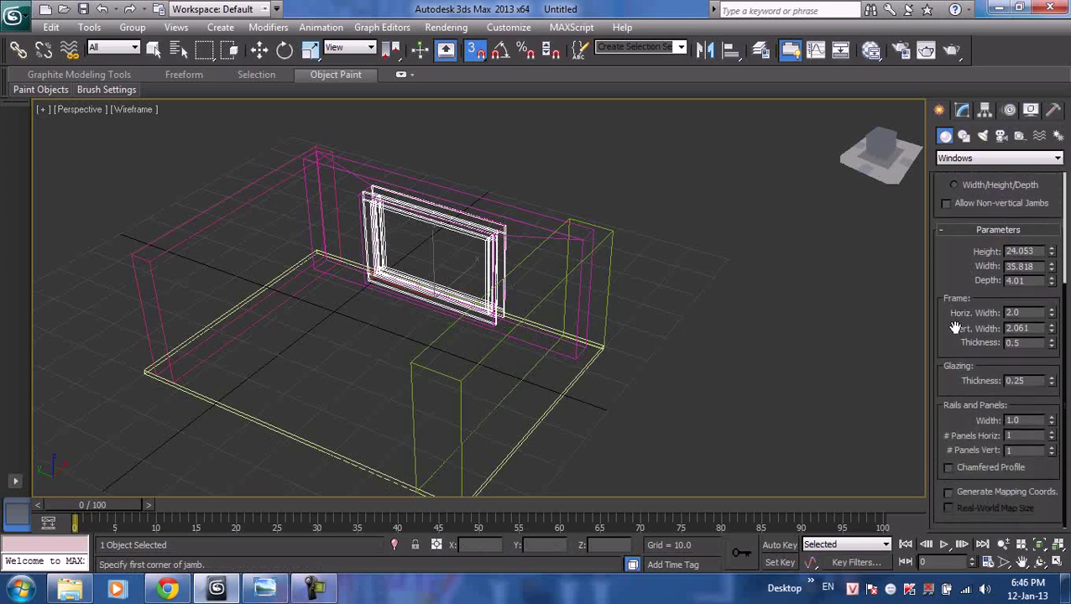
{"action": "left_click", "coordinate": [1054, 434]}
{"action": "left_click", "coordinate": [1053, 434]}
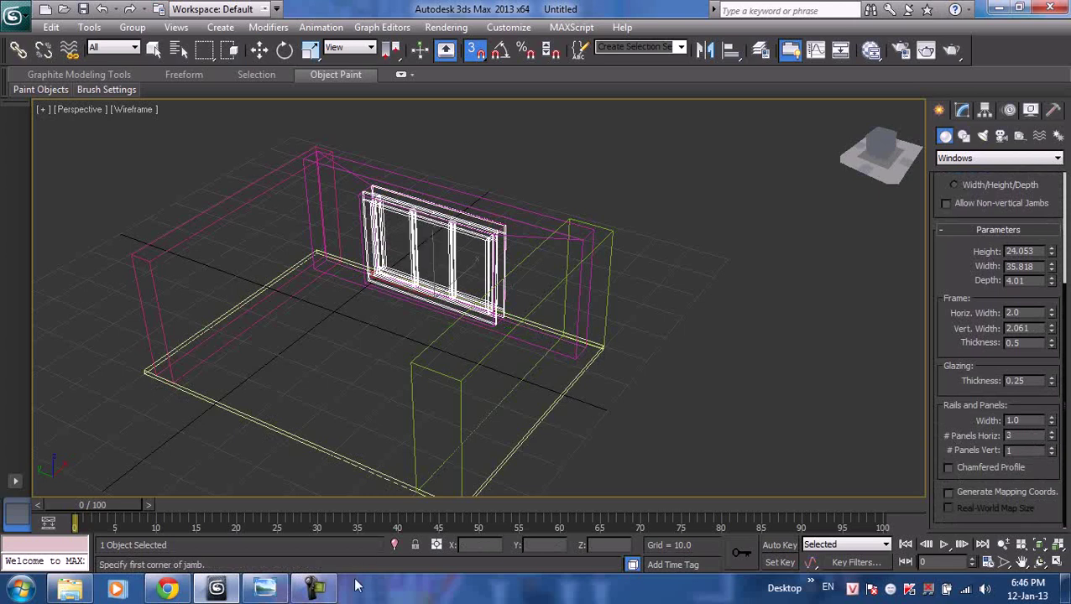
- Browse back through the sample renders in Windows Photo Viewer to the living-room render, then return to 3ds Max
{"action": "left_click", "coordinate": [277, 591]}
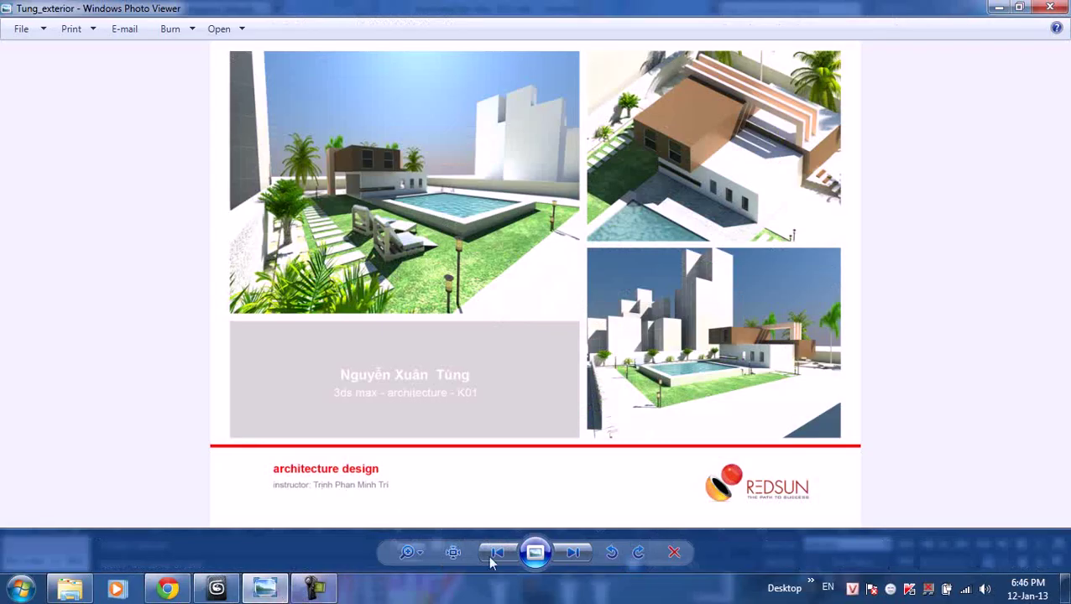
{"action": "left_click", "coordinate": [496, 552]}
{"action": "left_click", "coordinate": [497, 552]}
{"action": "left_click", "coordinate": [497, 553]}
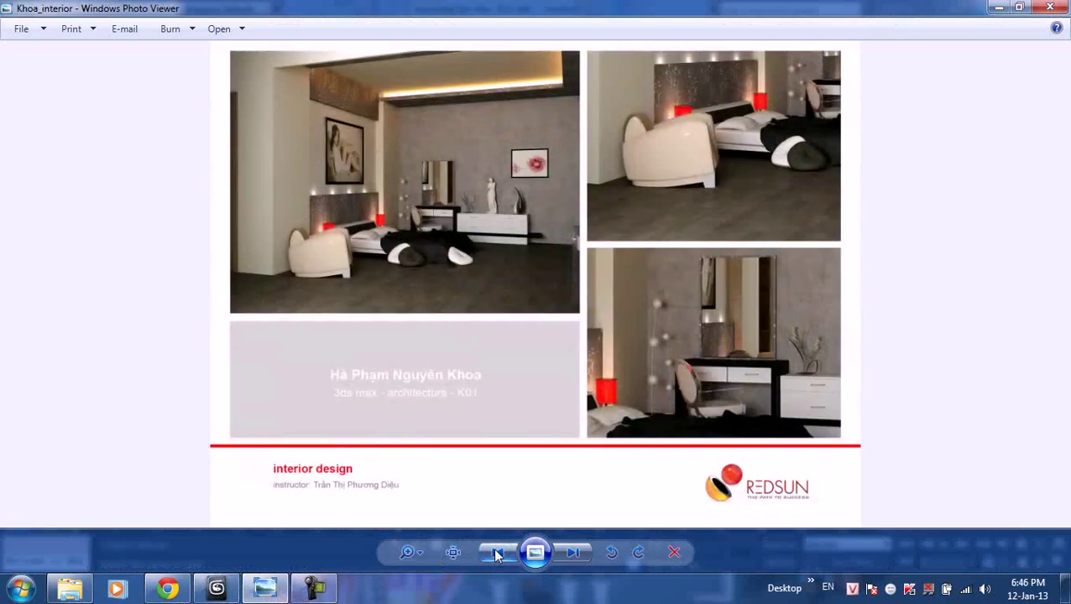
{"action": "left_click", "coordinate": [497, 552]}
{"action": "left_click", "coordinate": [497, 552]}
{"action": "left_click", "coordinate": [496, 552]}
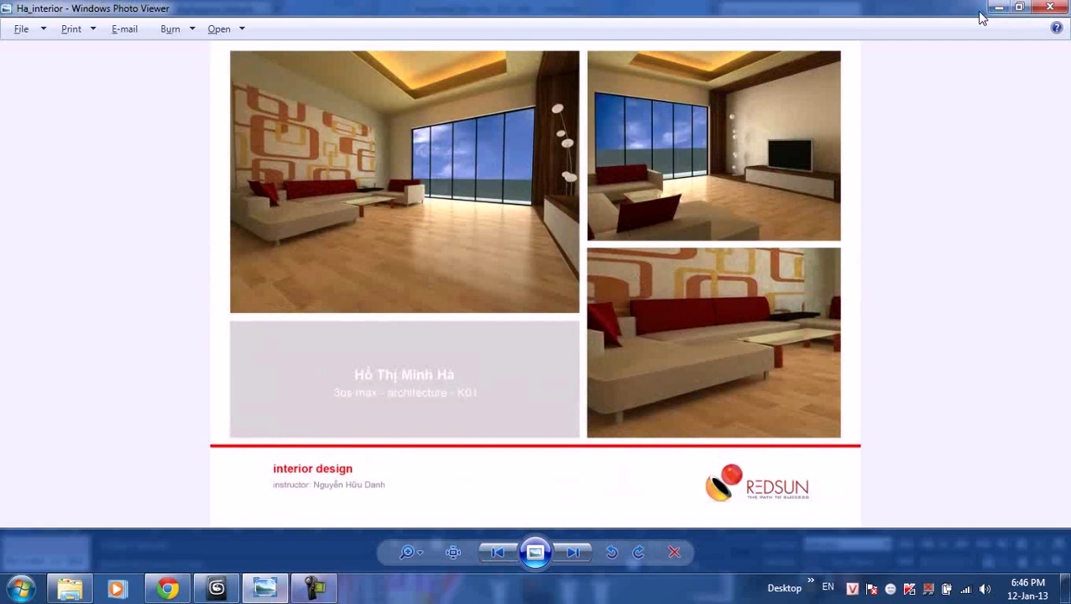
{"action": "key", "text": "alt+Tab"}
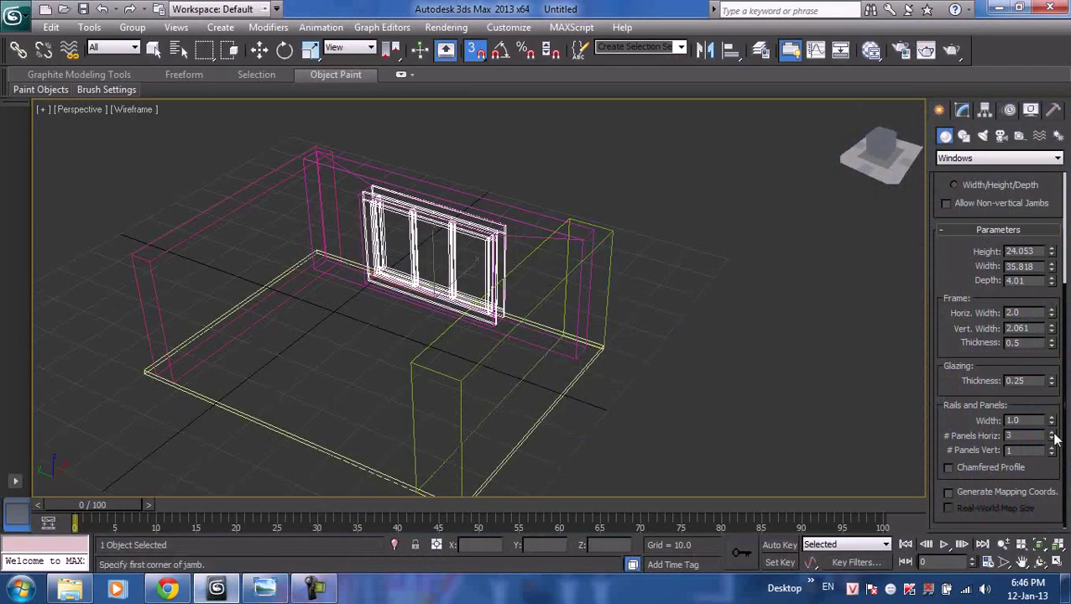
- Set the window to 5 horizontal panels with a slightly thinner vertical frame, and end creation
{"action": "left_click", "coordinate": [1052, 434]}
{"action": "left_click", "coordinate": [1052, 434]}
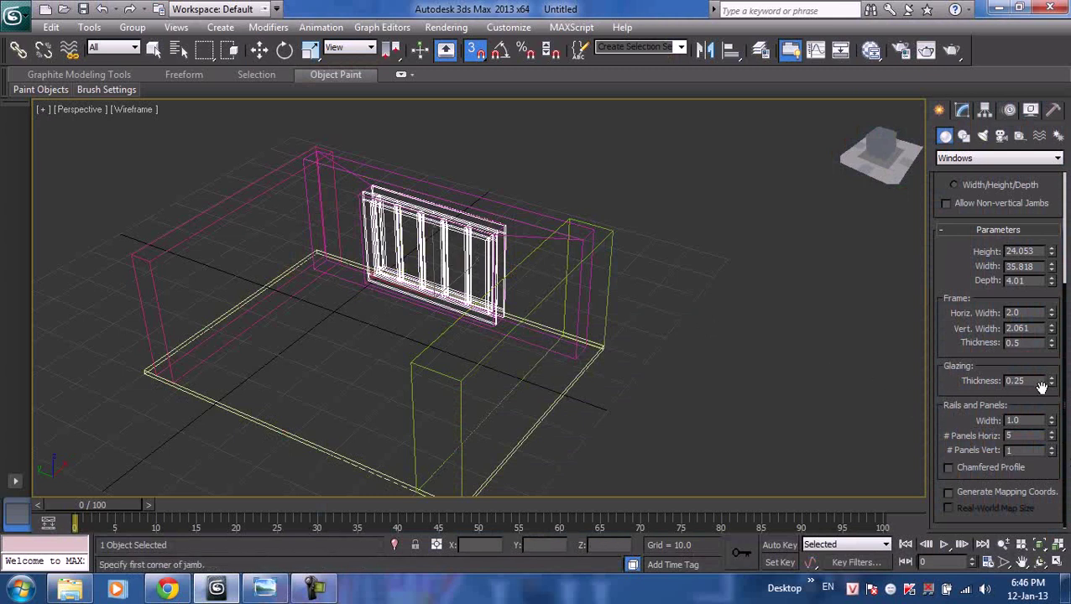
{"action": "left_click", "coordinate": [1051, 332]}
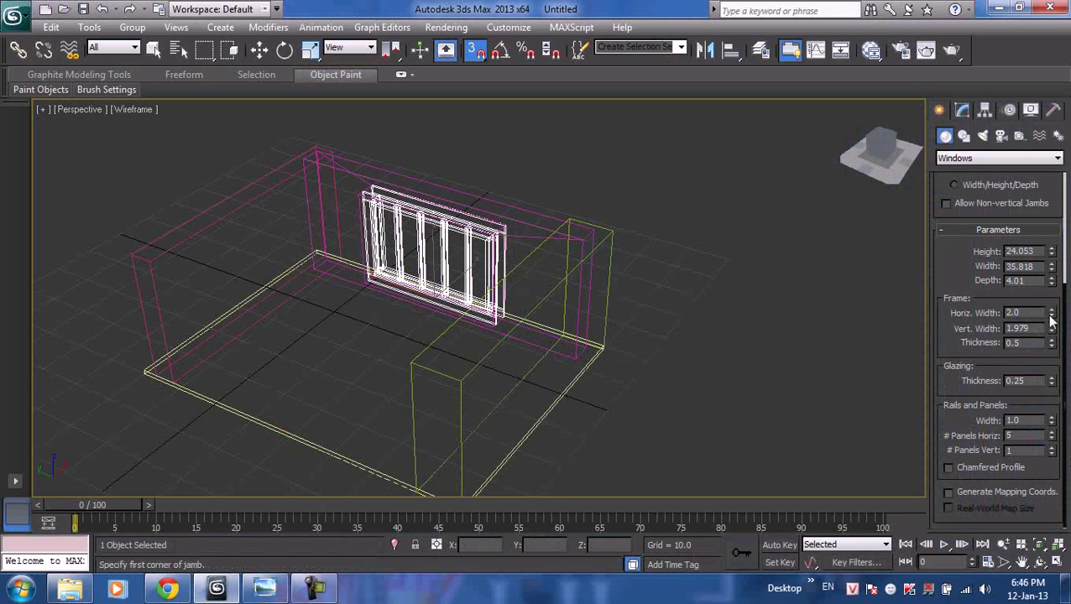
{"action": "right_click", "coordinate": [646, 177]}
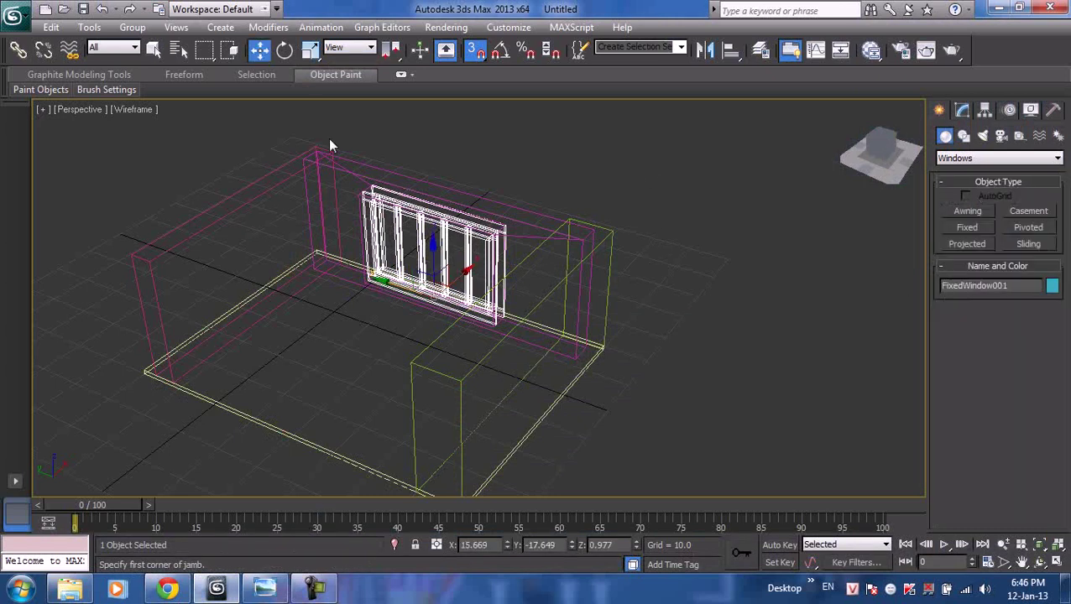
- Switch the viewport to Smooth + Highlights and orbit around the window to see the whole room
{"action": "left_click", "coordinate": [122, 113]}
{"action": "left_click", "coordinate": [185, 130]}
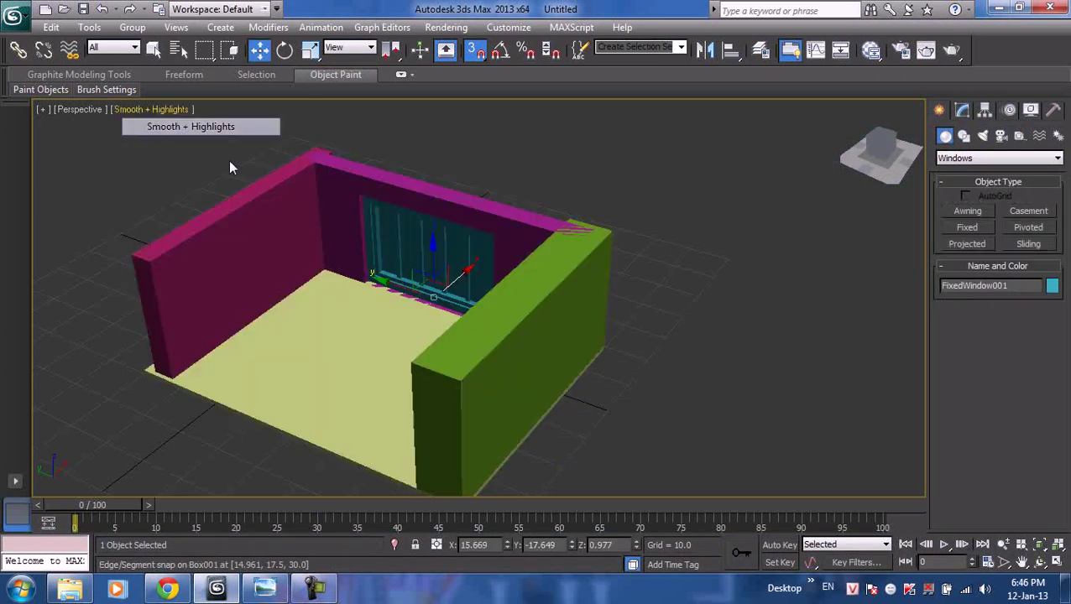
{"action": "left_click", "coordinate": [1040, 563]}
{"action": "mouse_move", "coordinate": [501, 418]}
{"action": "left_mouse_down"}
{"action": "mouse_move", "coordinate": [547, 386]}
{"action": "mouse_move", "coordinate": [490, 332]}
{"action": "mouse_move", "coordinate": [482, 361]}
{"action": "mouse_move", "coordinate": [426, 311]}
{"action": "left_mouse_up"}
{"action": "scroll", "coordinate": [490, 332], "scroll_direction": "up", "scroll_amount": 4}
{"action": "middle_click_drag", "start_coordinate": [425, 310], "coordinate": [506, 346]}
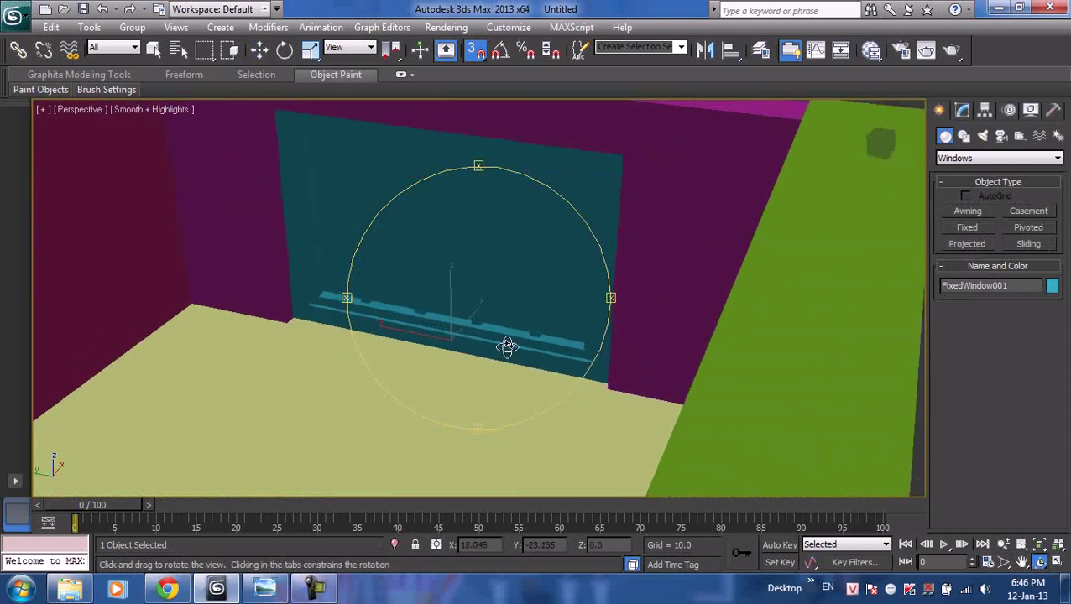
{"action": "scroll", "coordinate": [506, 347], "scroll_direction": "down", "scroll_amount": 5}
{"action": "mouse_move", "coordinate": [506, 347]}
{"action": "left_mouse_down"}
{"action": "mouse_move", "coordinate": [490, 334]}
{"action": "mouse_move", "coordinate": [497, 342]}
{"action": "left_mouse_up"}
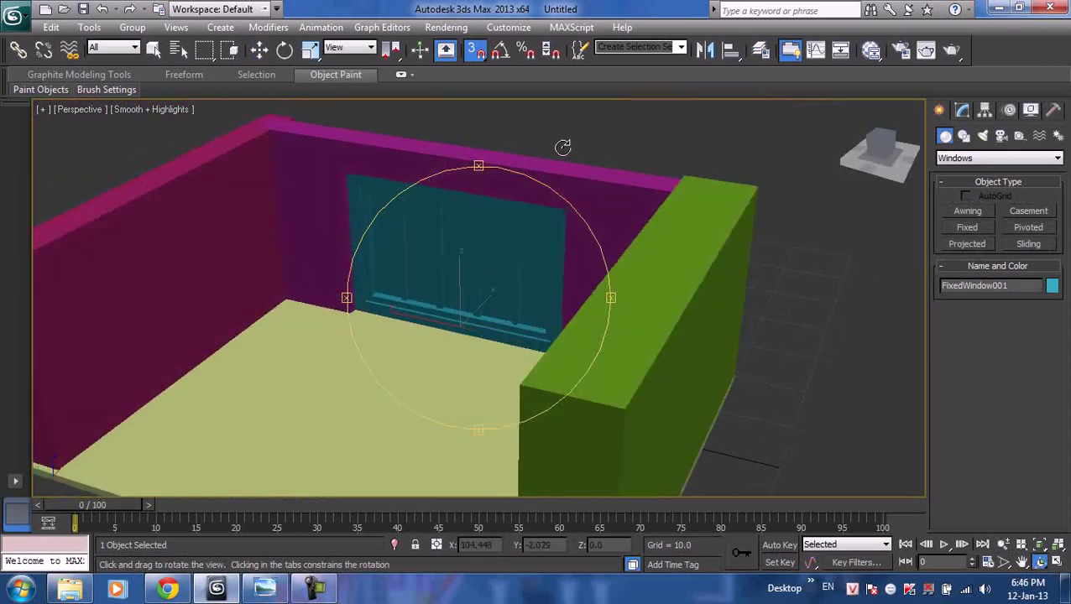
{"action": "key", "text": "w"}
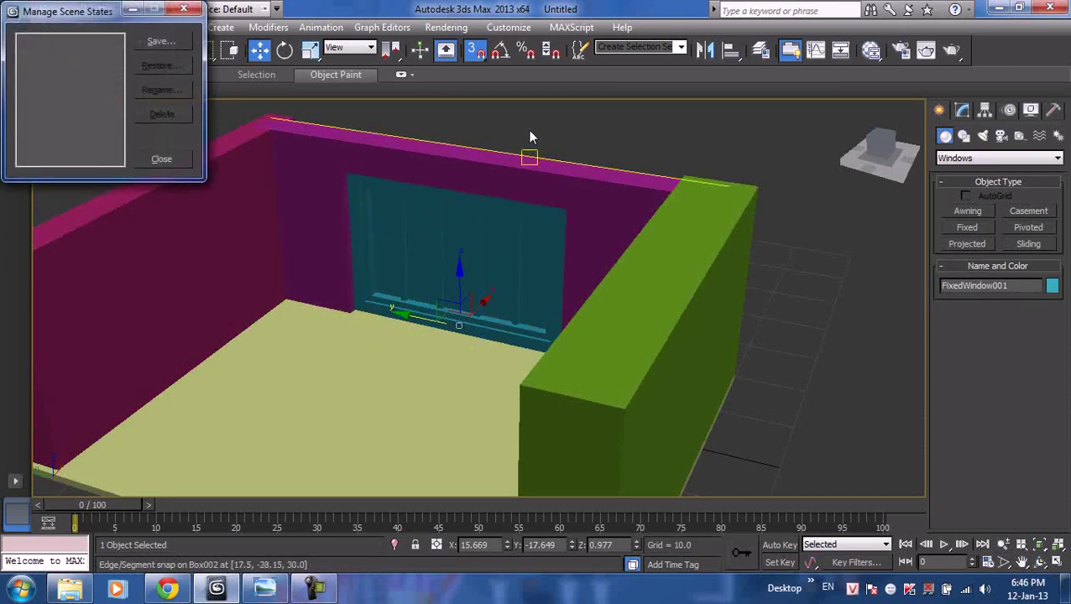
- Close the scene states dialog, turn off snapping, deselect the window, and open the online 3ds Max Help
{"action": "left_click", "coordinate": [173, 12]}
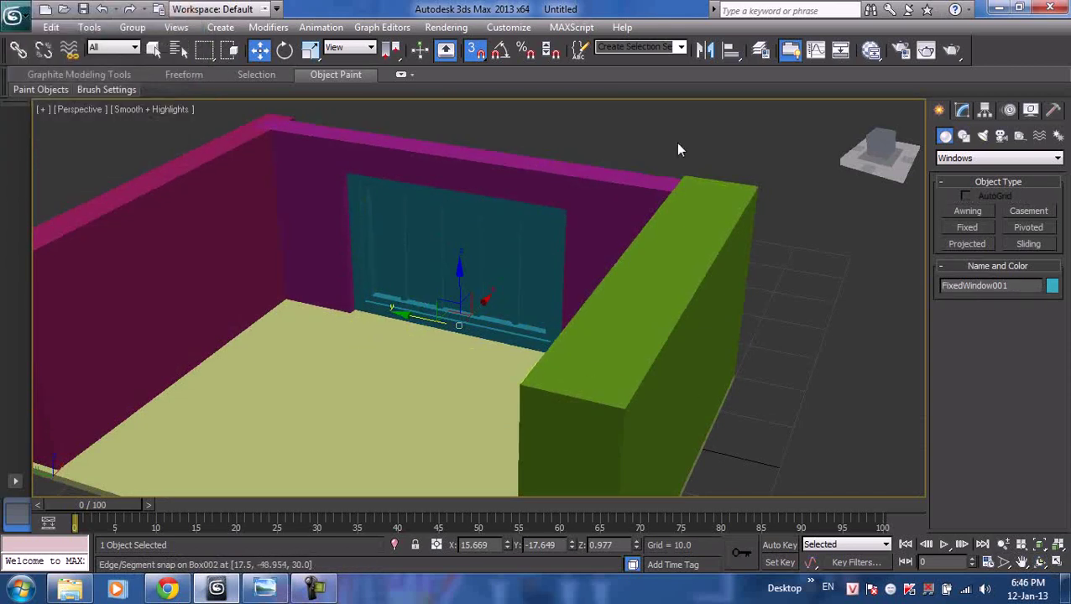
{"action": "key", "text": "s"}
{"action": "left_click", "coordinate": [742, 159]}
{"action": "left_click", "coordinate": [620, 27]}
{"action": "left_click", "coordinate": [640, 146]}
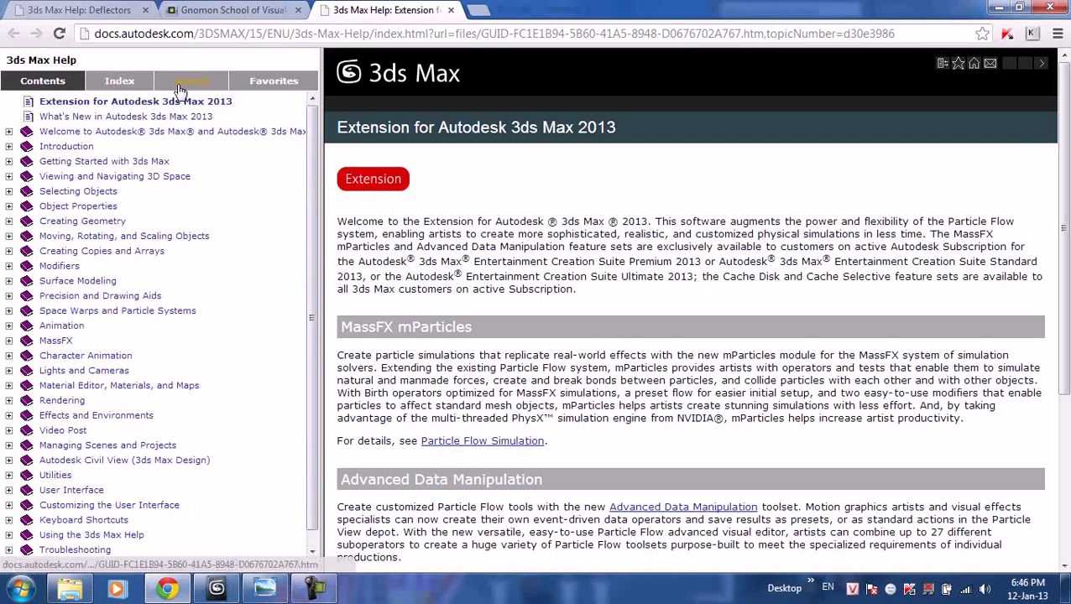
- Open the Fixed Window topic via Creating Geometry > Architectural Objects > Windows in the help Contents
{"action": "left_click", "coordinate": [83, 222]}
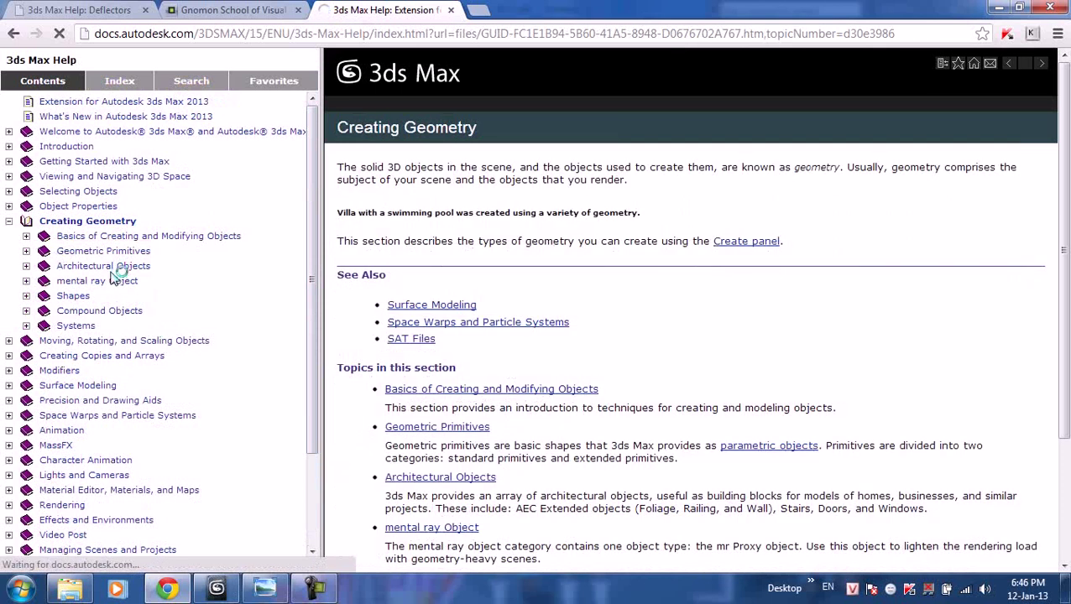
{"action": "left_click", "coordinate": [114, 268]}
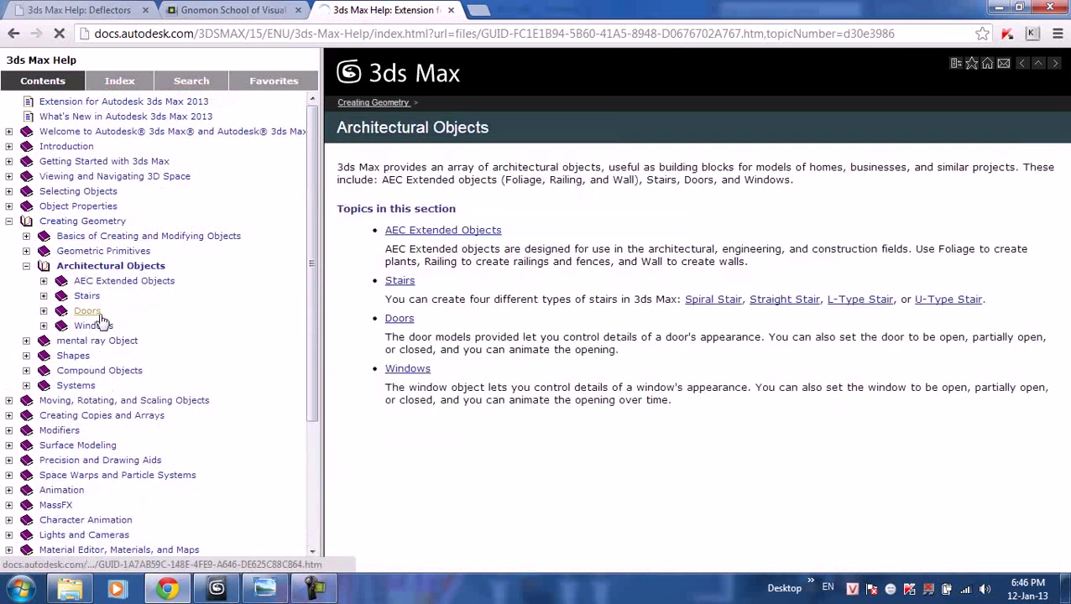
{"action": "left_click", "coordinate": [89, 325]}
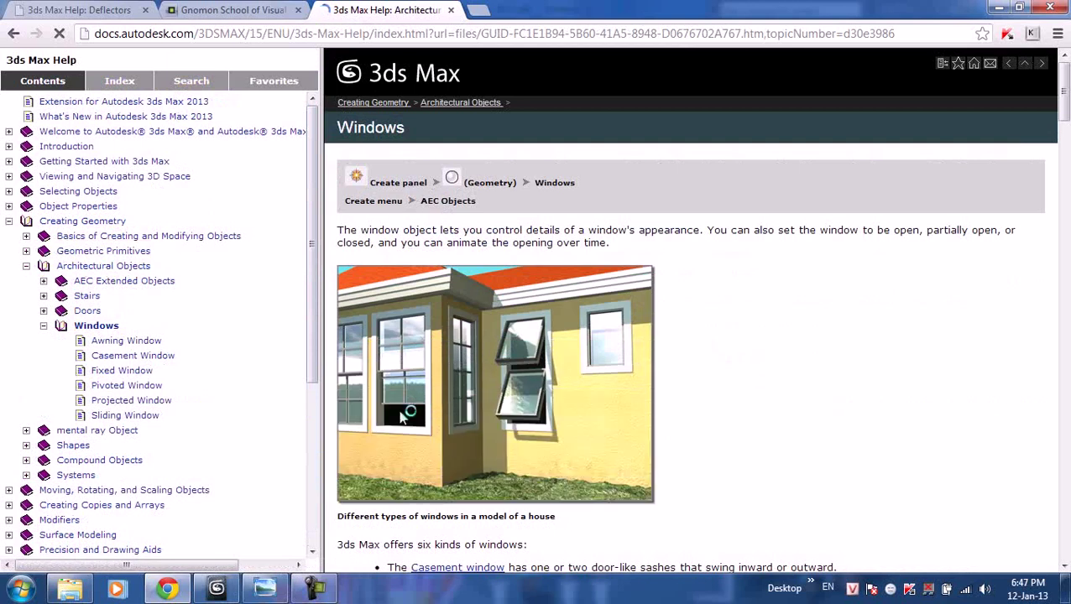
{"action": "left_click", "coordinate": [126, 371]}
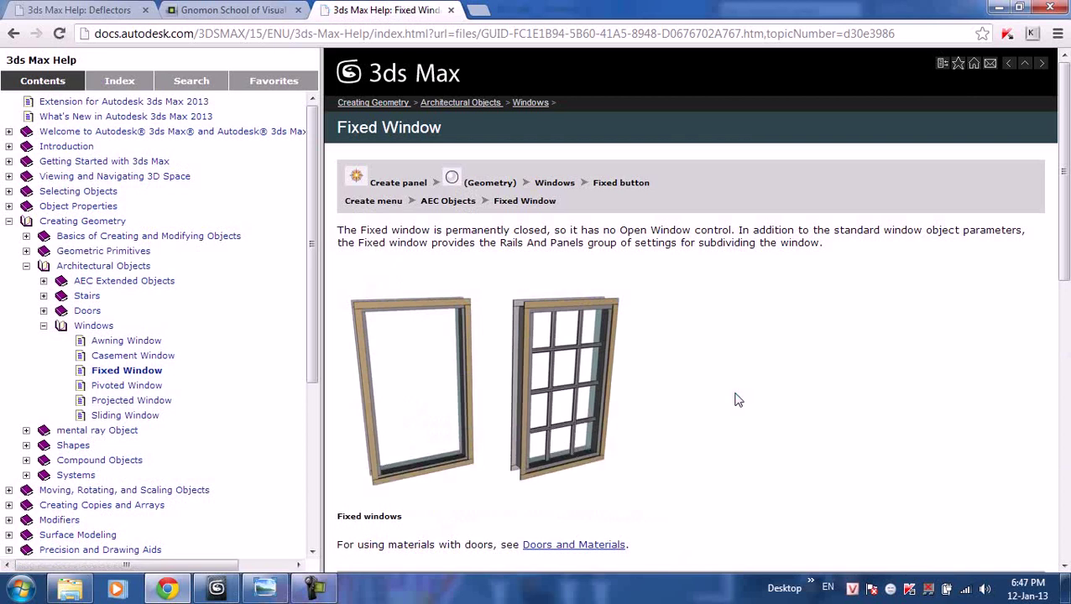
- Read through the Fixed Window page and follow its Doors and Materials link to the material-ID list
{"action": "scroll", "coordinate": [738, 400], "scroll_direction": "down", "scroll_amount": 4}
{"action": "scroll", "coordinate": [738, 396], "scroll_direction": "down", "scroll_amount": 4}
{"action": "scroll", "coordinate": [738, 393], "scroll_direction": "down", "scroll_amount": 1}
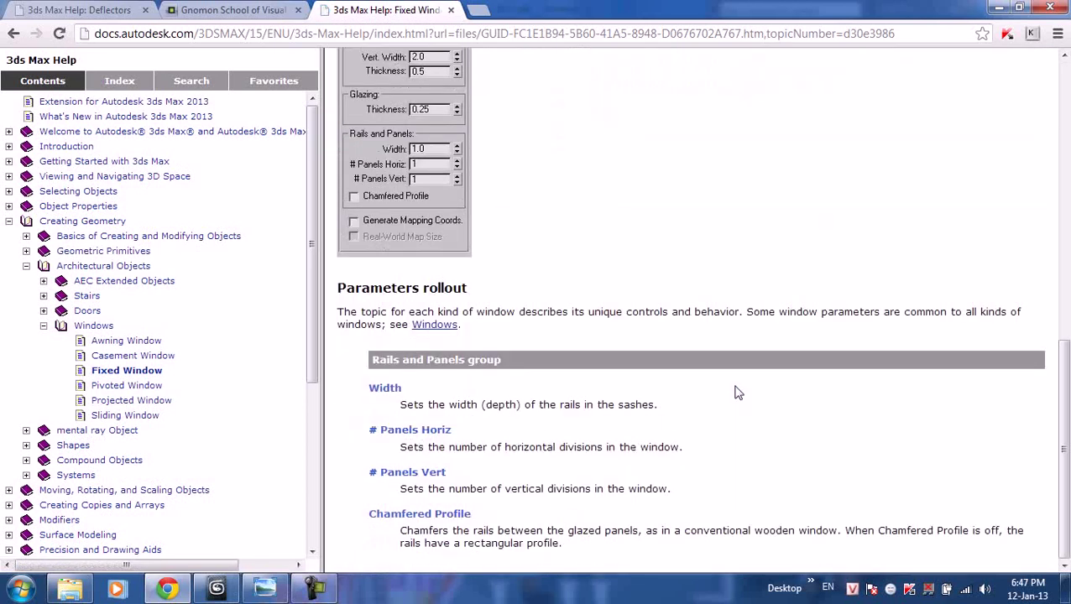
{"action": "scroll", "coordinate": [738, 393], "scroll_direction": "up", "scroll_amount": 5}
{"action": "scroll", "coordinate": [730, 385], "scroll_direction": "up", "scroll_amount": 3}
{"action": "scroll", "coordinate": [736, 392], "scroll_direction": "down", "scroll_amount": 3}
{"action": "scroll", "coordinate": [730, 386], "scroll_direction": "down", "scroll_amount": 2}
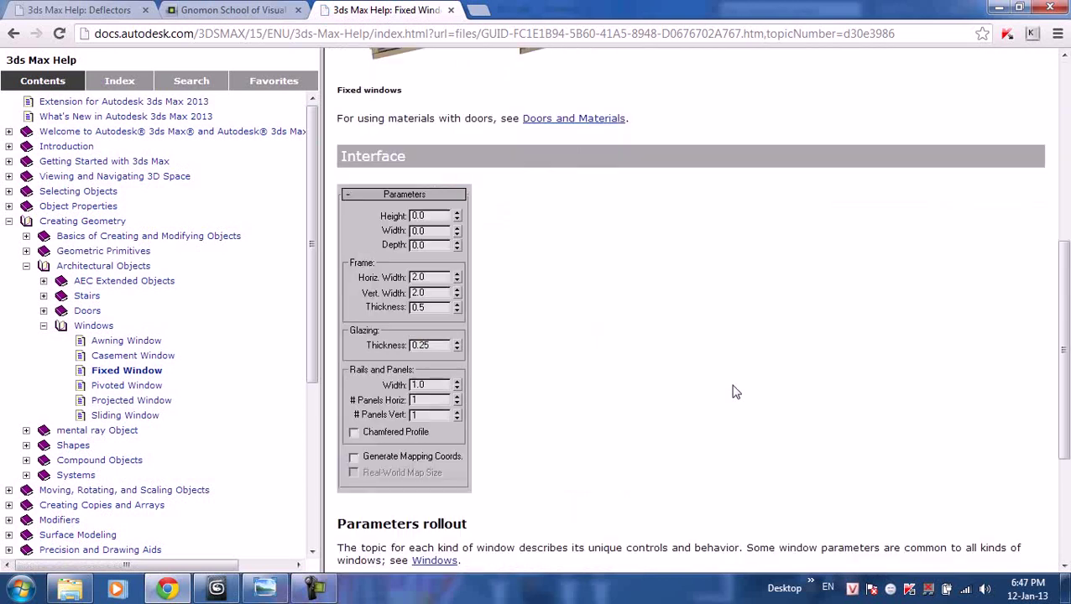
{"action": "left_click", "coordinate": [599, 120]}
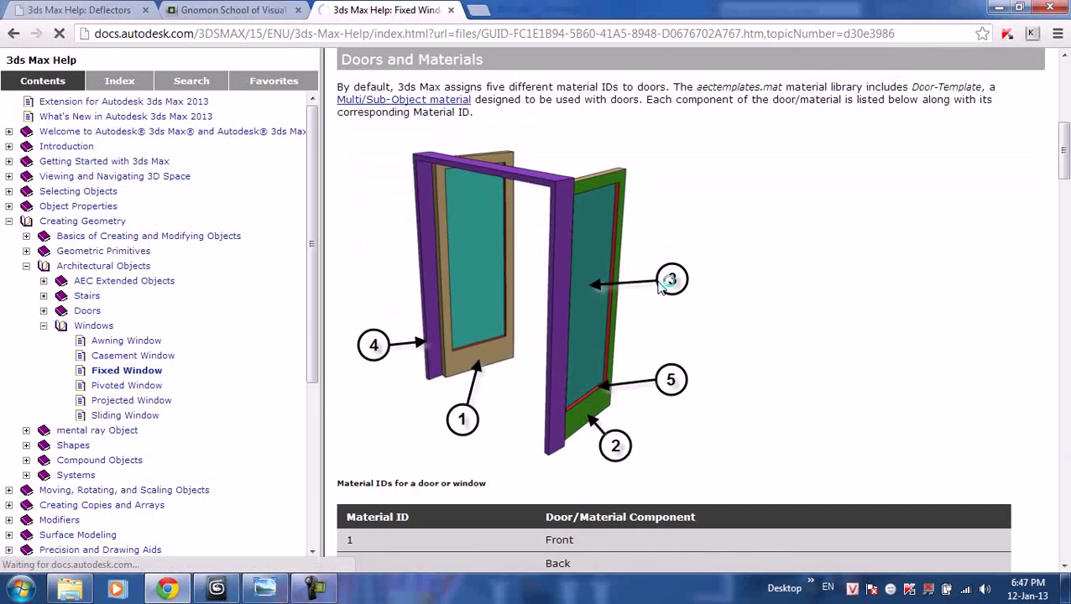
{"action": "scroll", "coordinate": [709, 279], "scroll_direction": "down", "scroll_amount": 2}
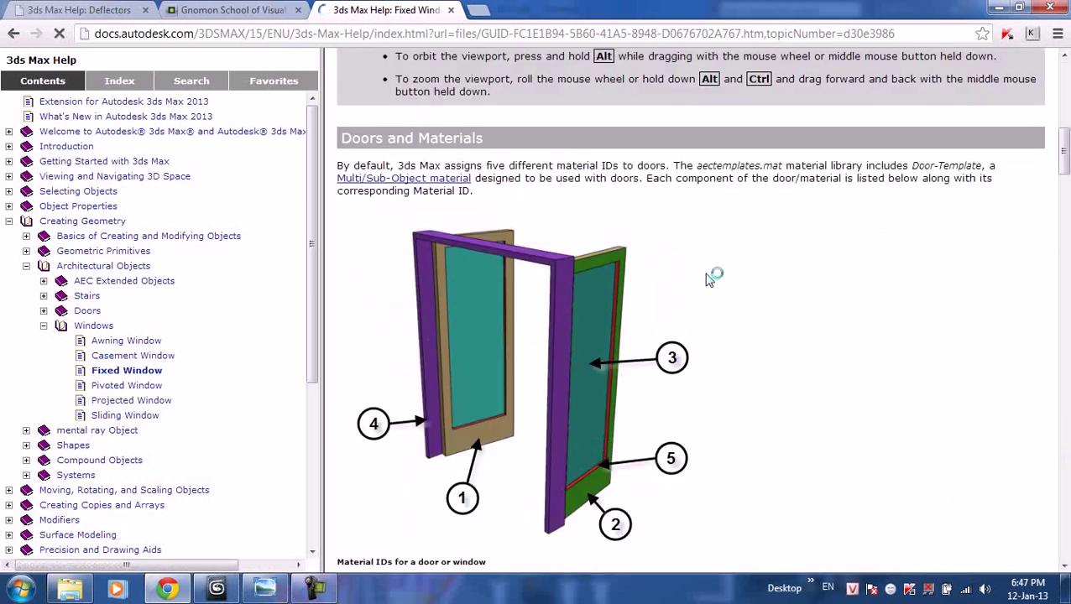
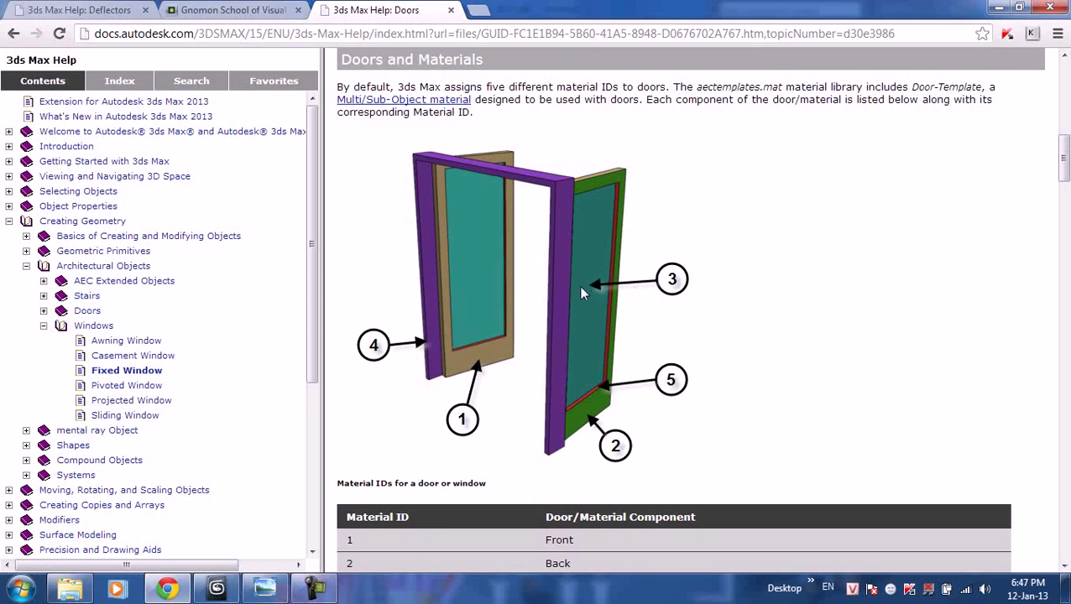
- Open the Material Editor with M and switch it to Compact Material Editor mode
{"action": "left_click", "coordinate": [218, 587]}
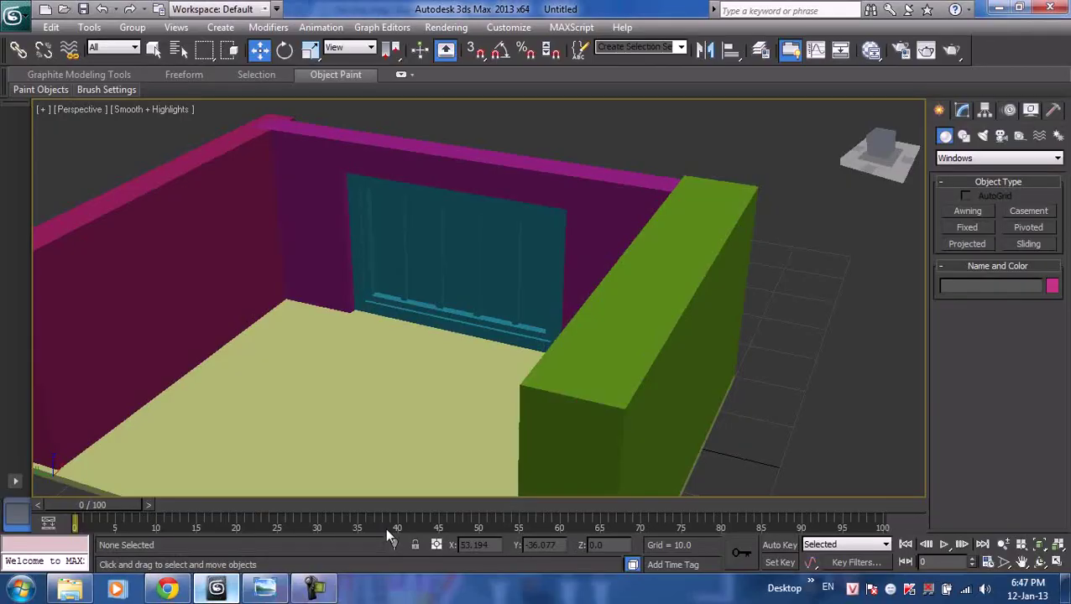
{"action": "scroll", "coordinate": [830, 301], "scroll_direction": "down", "scroll_amount": 5}
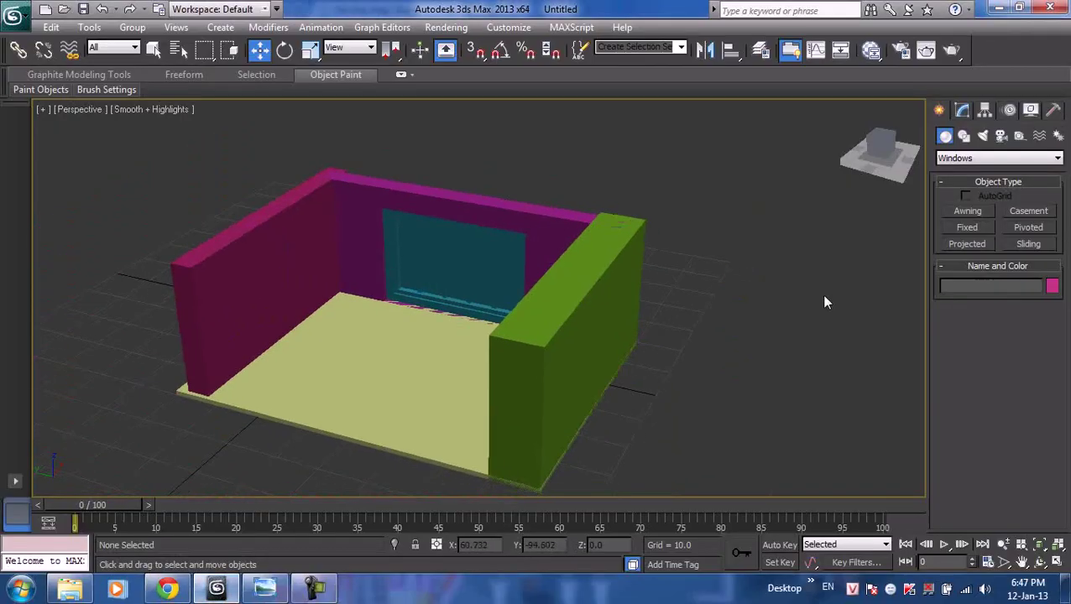
{"action": "key", "text": "m"}
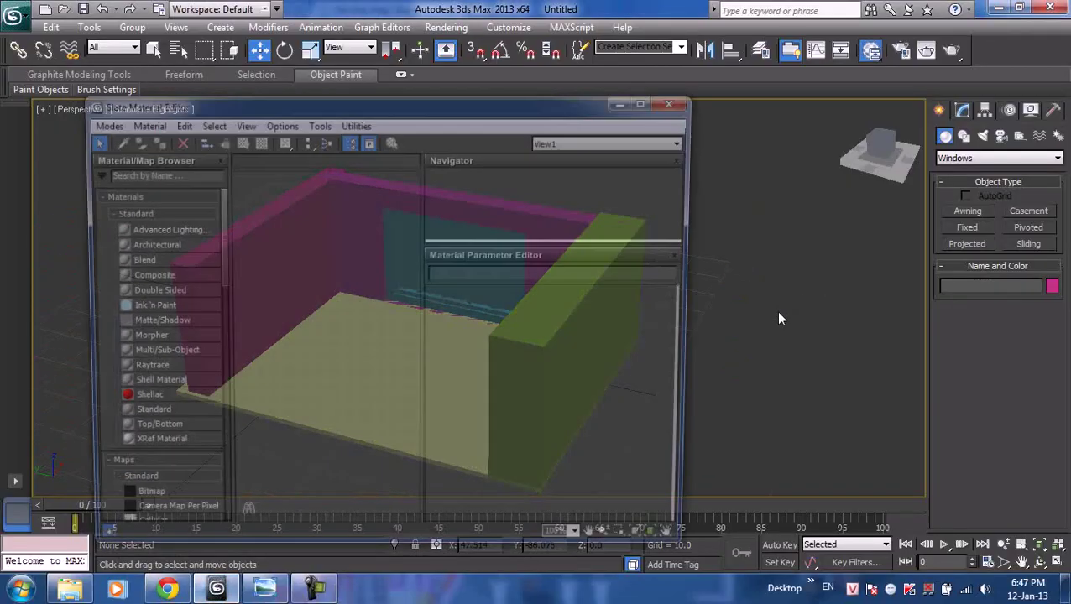
{"action": "left_click_drag", "start_coordinate": [447, 106], "coordinate": [541, 52]}
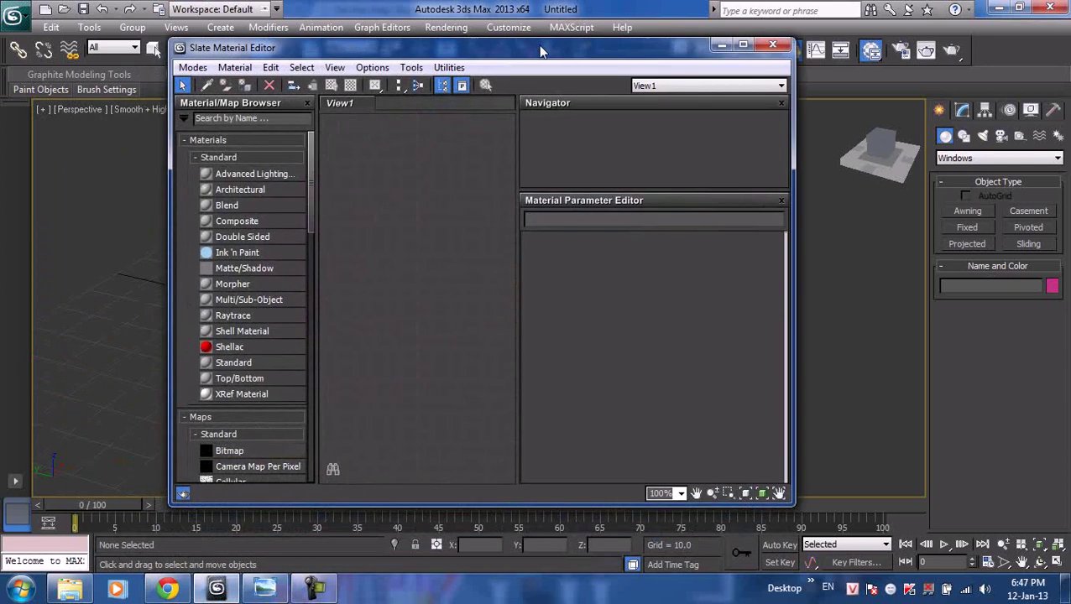
{"action": "left_click", "coordinate": [192, 67]}
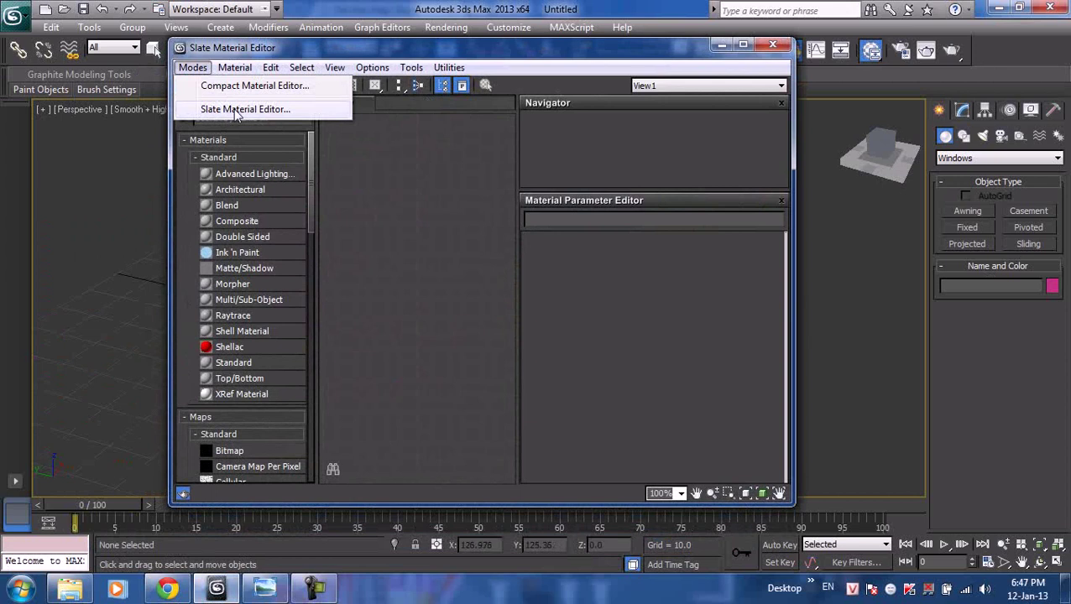
{"action": "left_click", "coordinate": [241, 86]}
{"action": "left_click_drag", "start_coordinate": [375, 18], "coordinate": [482, 23]}
- Turn the first sample material into Multi/Sub-Object, keeping the old material, with 5 sub-materials
{"action": "left_click", "coordinate": [563, 252]}
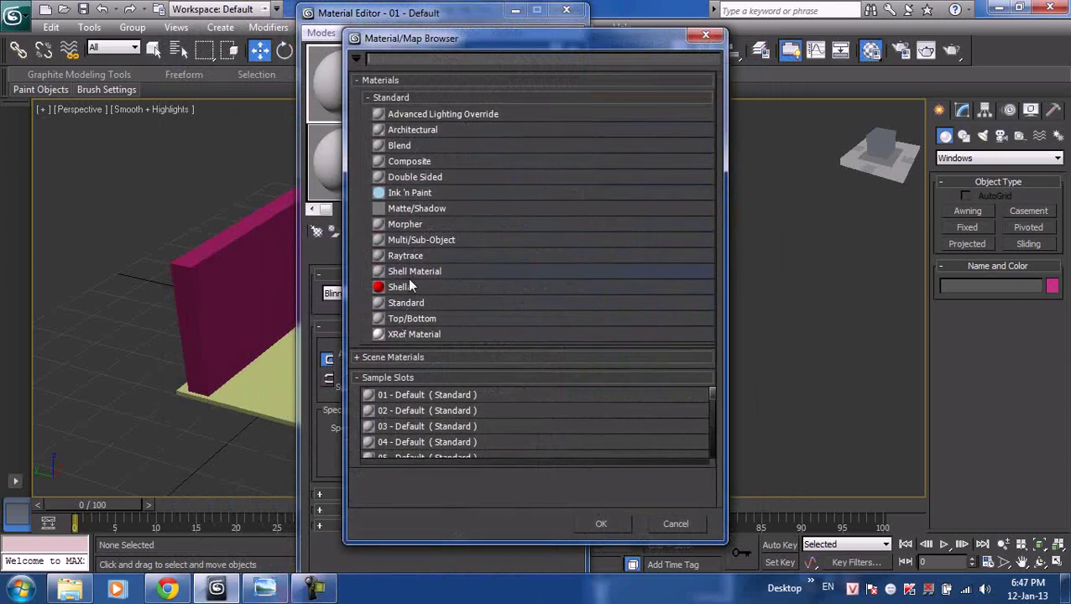
{"action": "left_click", "coordinate": [406, 242]}
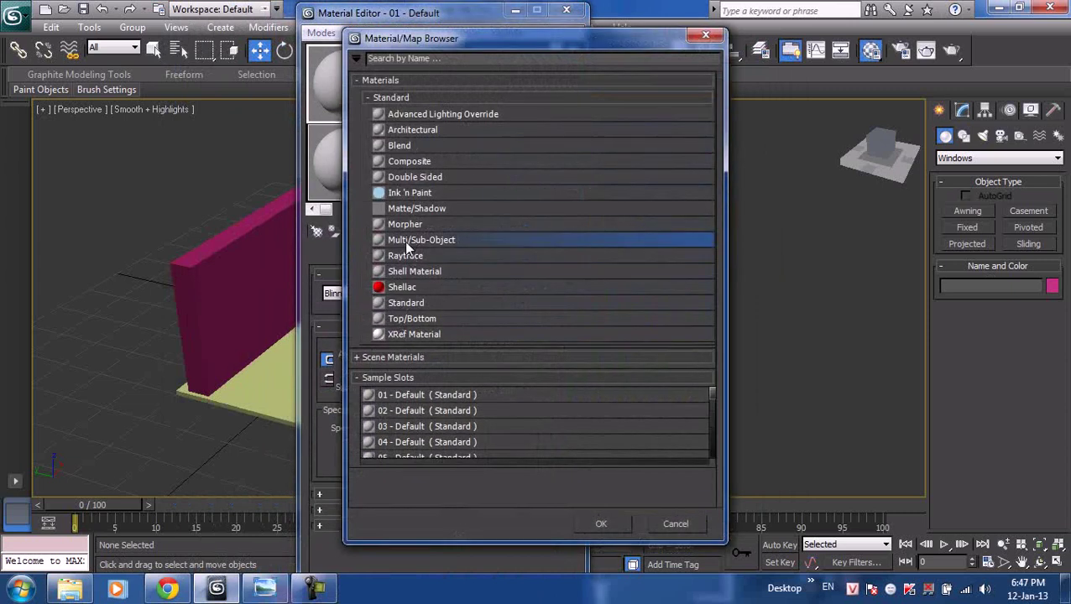
{"action": "double_click", "coordinate": [407, 243]}
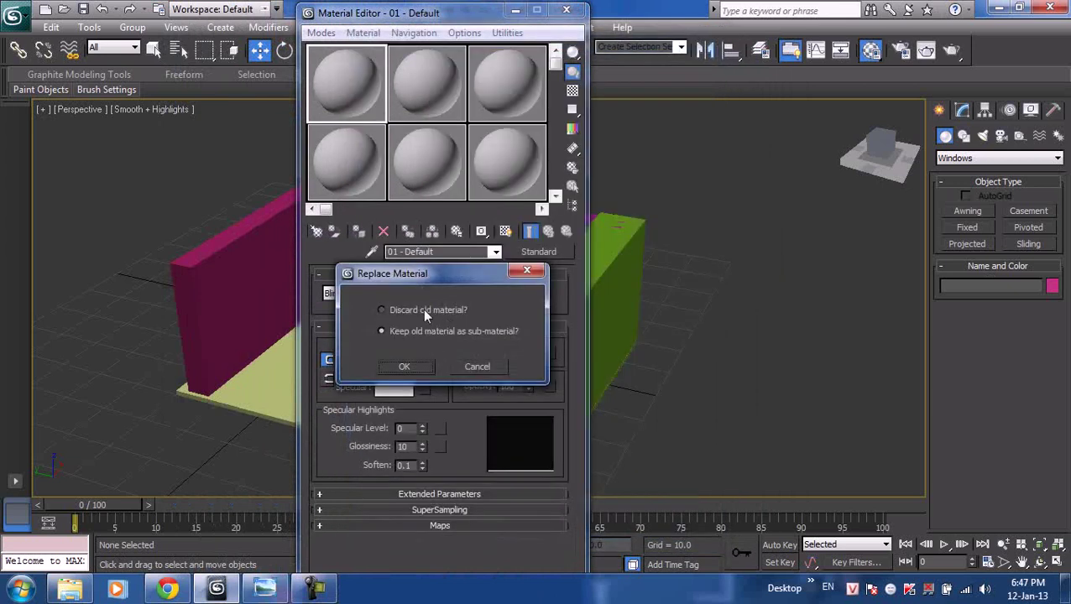
{"action": "left_click", "coordinate": [405, 366]}
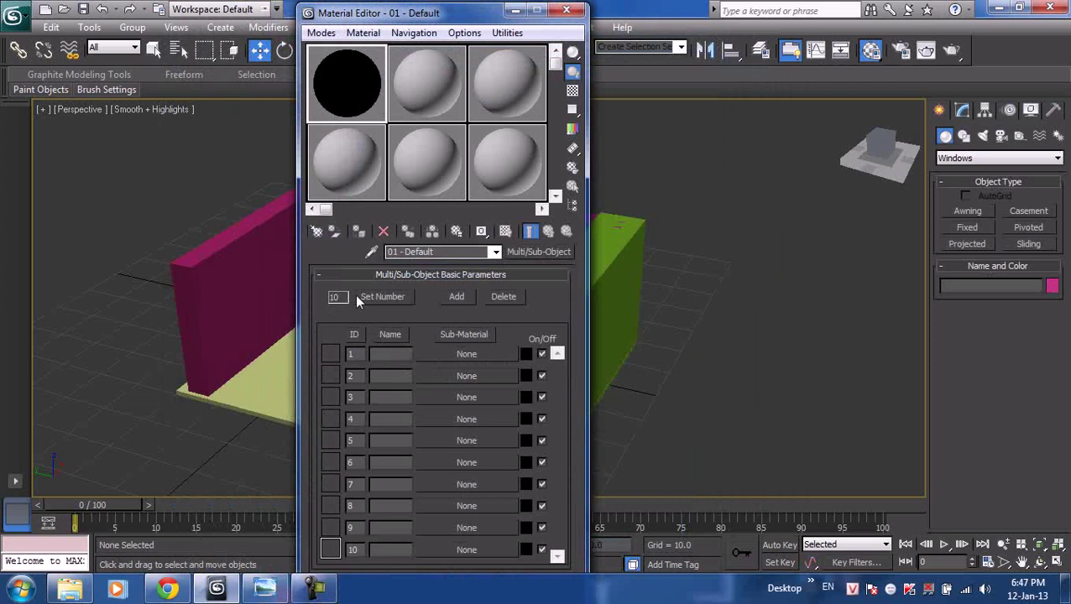
{"action": "left_click", "coordinate": [382, 296]}
{"action": "type", "text": "5"}
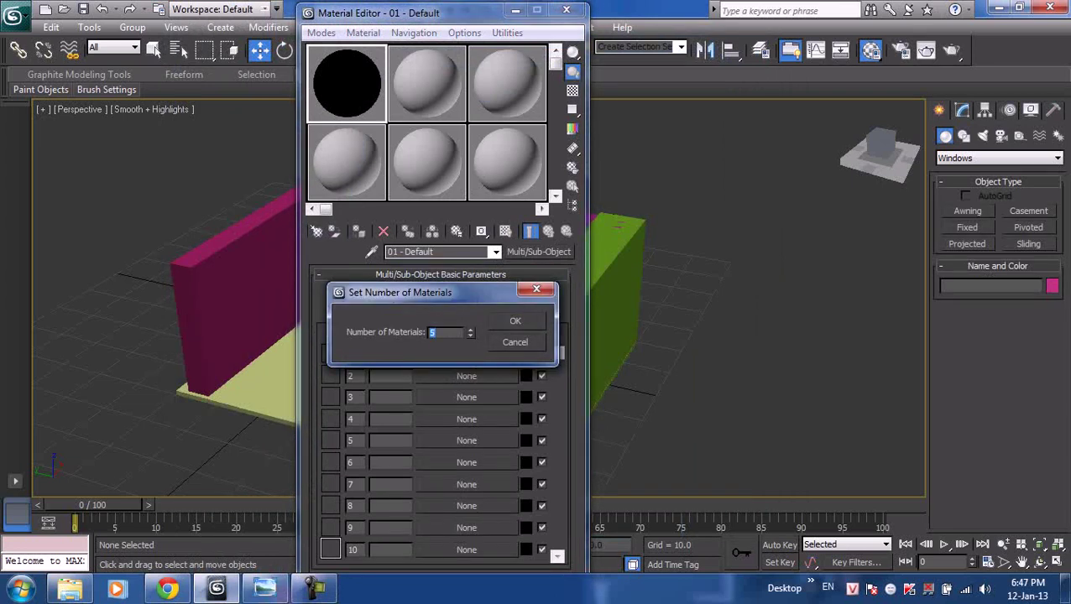
{"action": "left_click", "coordinate": [515, 321]}
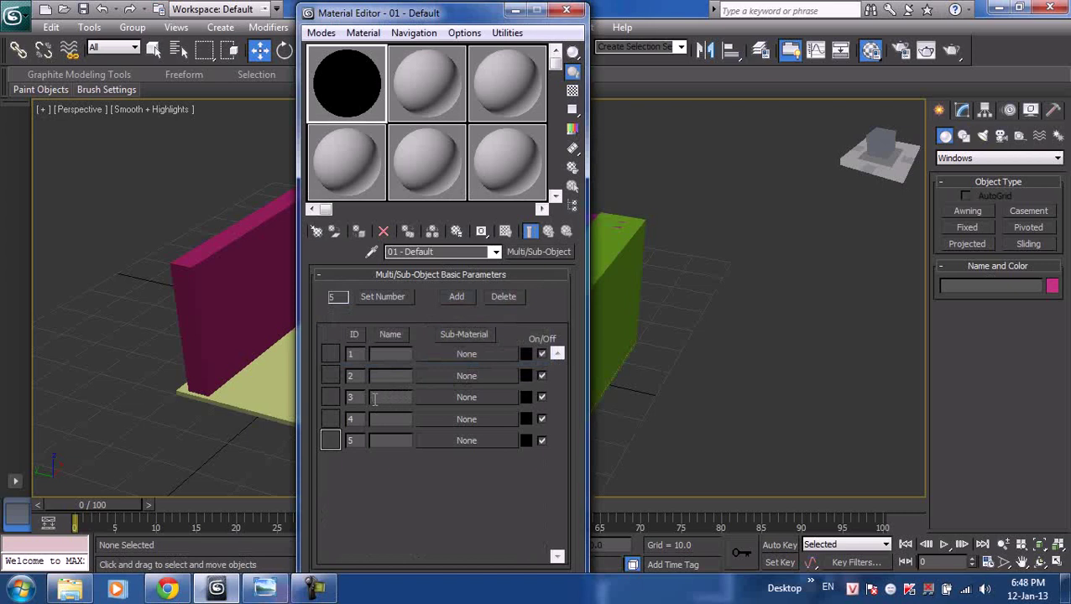
{"action": "left_click_drag", "start_coordinate": [403, 12], "coordinate": [675, 13]}
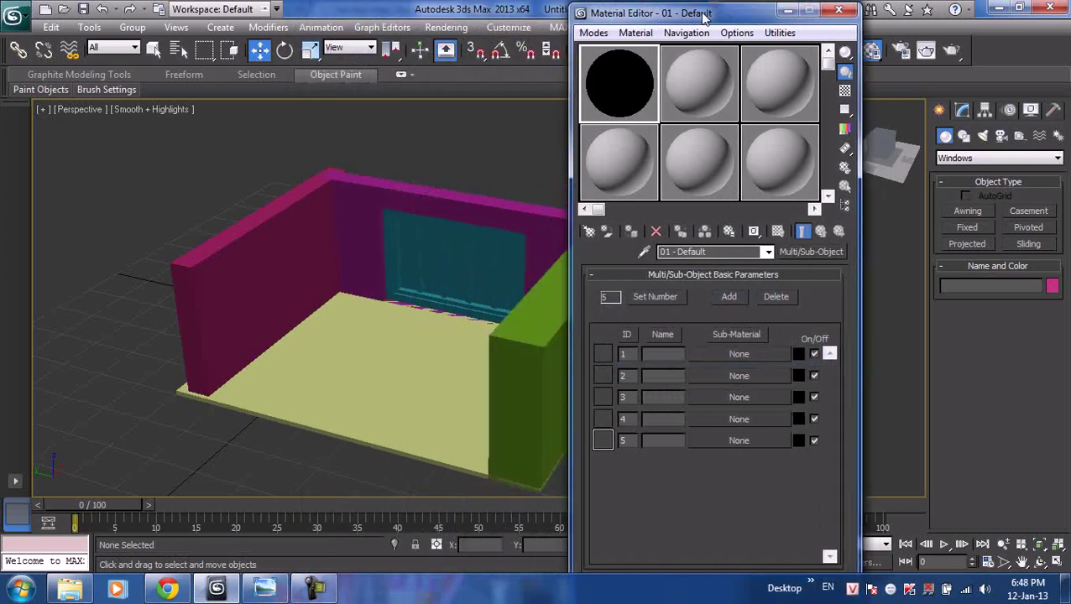
- Select the fixed window and give the second sample material a yellow-green diffuse colour
{"action": "left_click", "coordinate": [448, 253]}
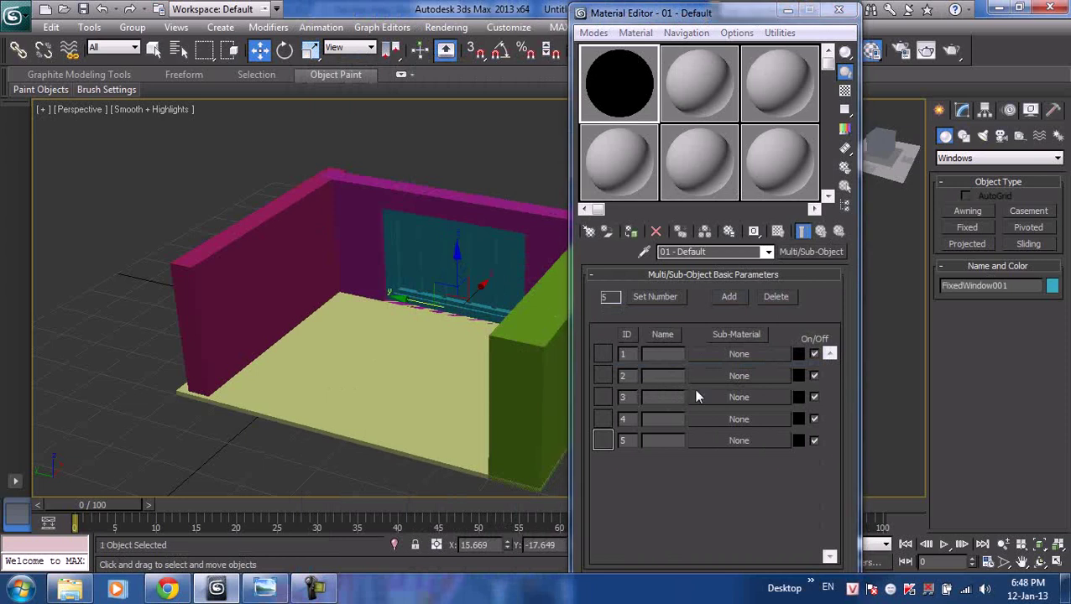
{"action": "left_click", "coordinate": [735, 400]}
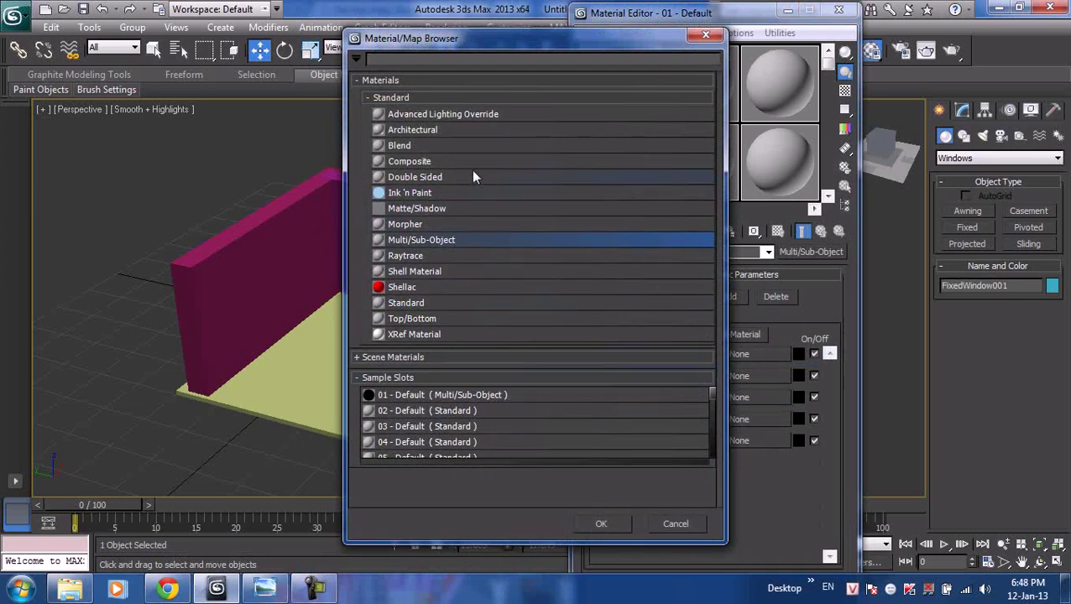
{"action": "left_click", "coordinate": [707, 38]}
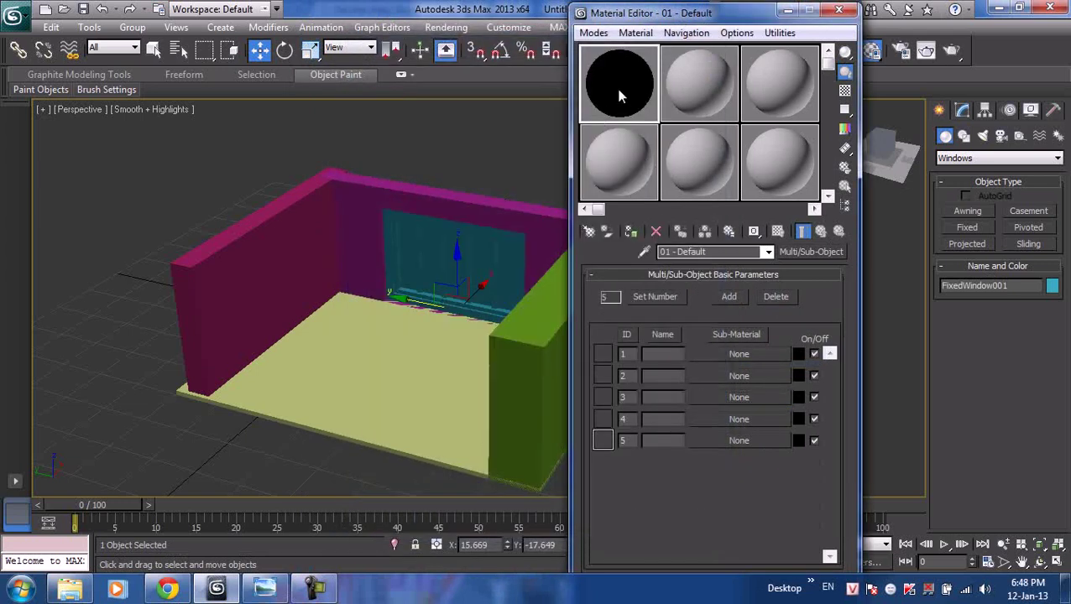
{"action": "left_click", "coordinate": [711, 94]}
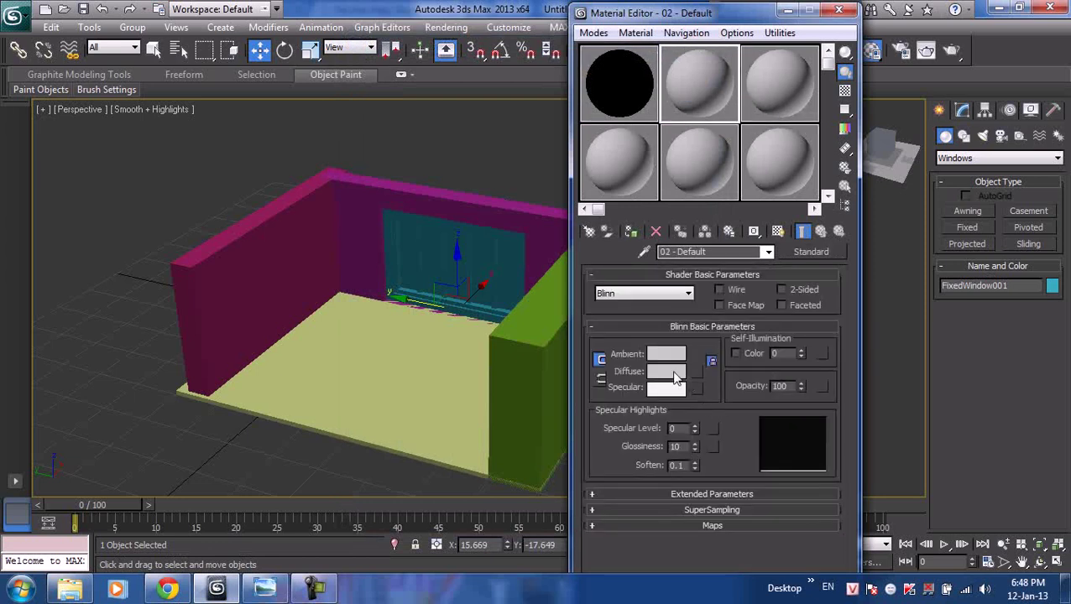
{"action": "left_click", "coordinate": [676, 375]}
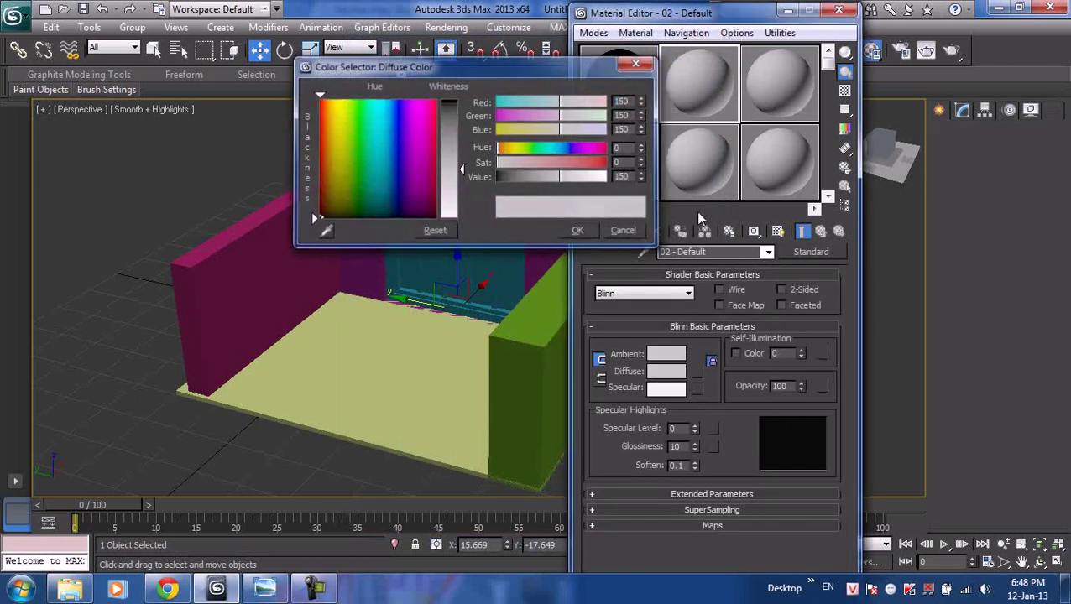
{"action": "left_click", "coordinate": [579, 232]}
{"action": "left_click", "coordinate": [676, 374]}
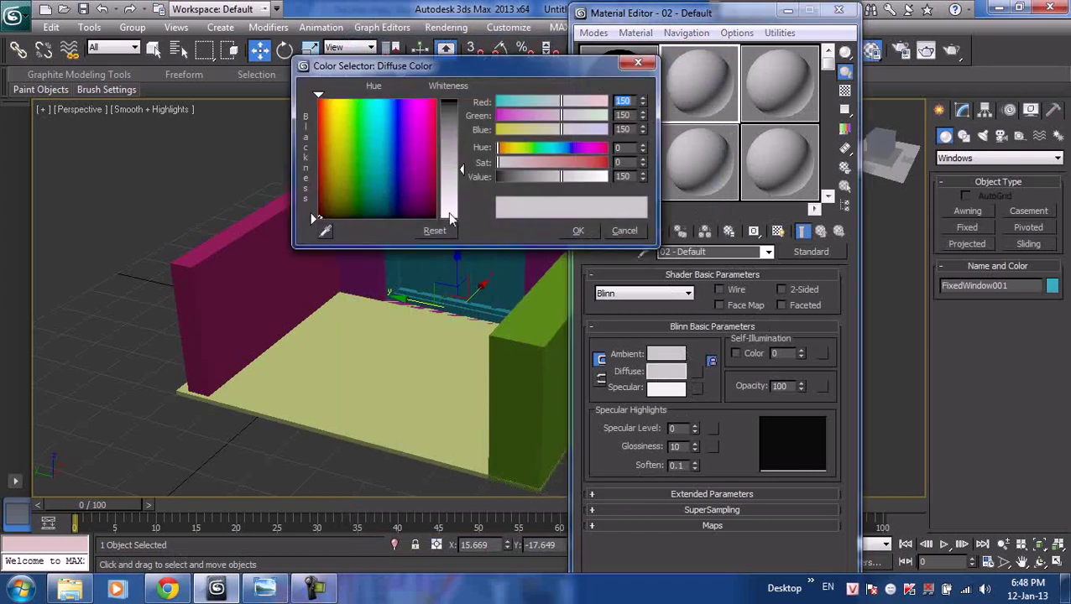
{"action": "left_click", "coordinate": [341, 138]}
{"action": "left_click_drag", "start_coordinate": [461, 169], "coordinate": [461, 122]}
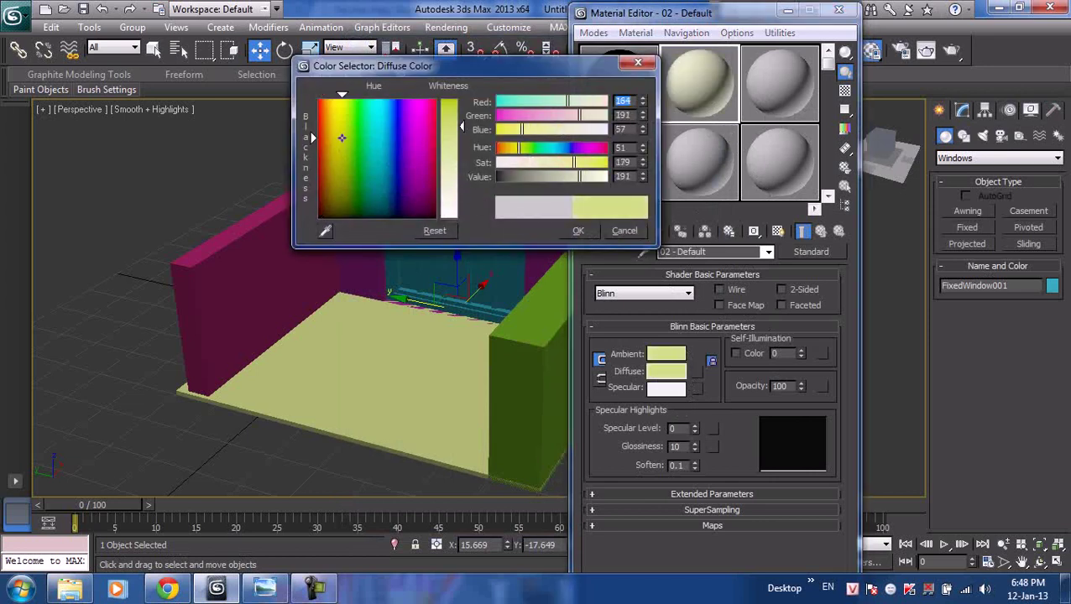
{"action": "left_click", "coordinate": [582, 232]}
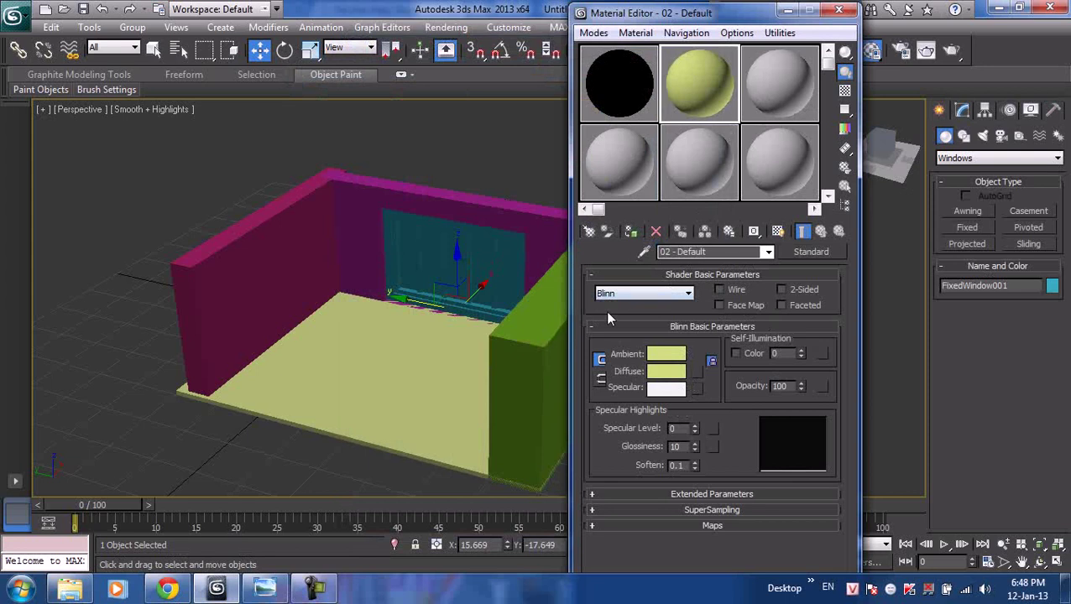
- Give the third sample material a pink diffuse and set the fourth material's opacity to 30
{"action": "left_click", "coordinate": [774, 99]}
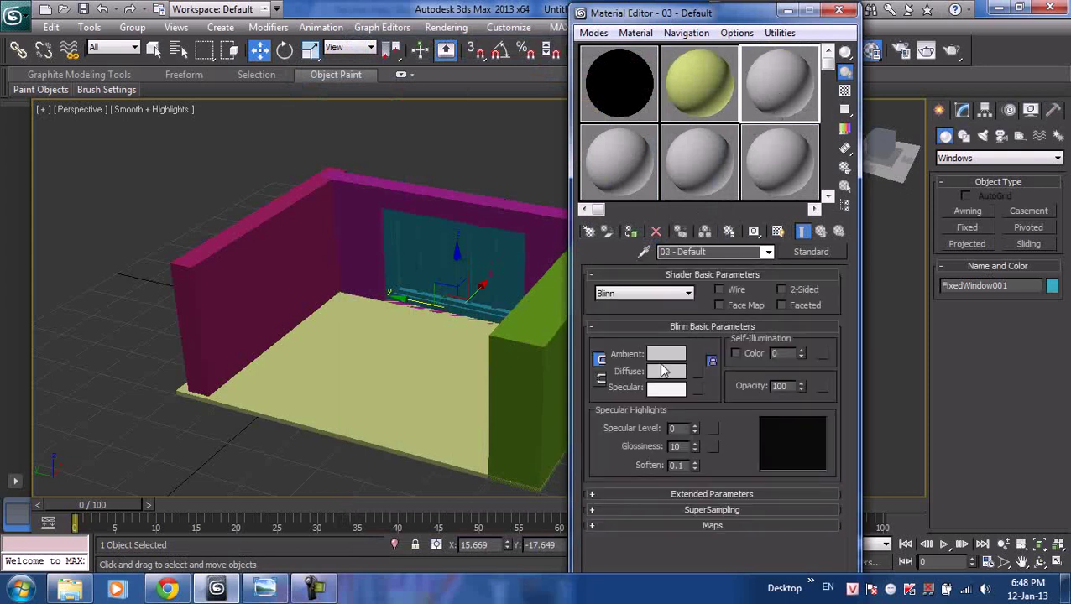
{"action": "left_click", "coordinate": [663, 374]}
{"action": "left_click", "coordinate": [414, 115]}
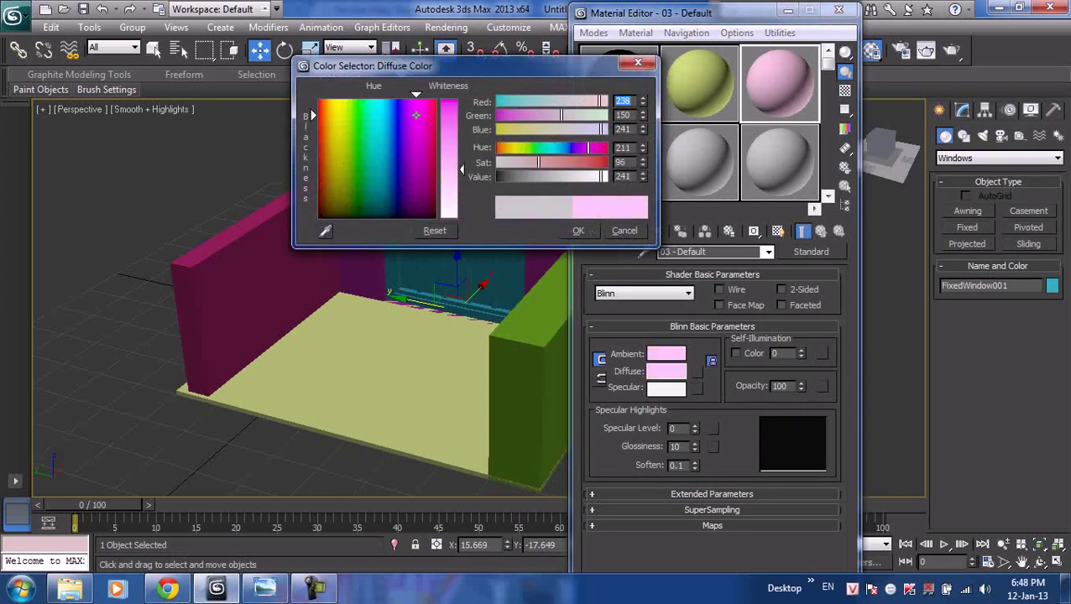
{"action": "left_click", "coordinate": [579, 232]}
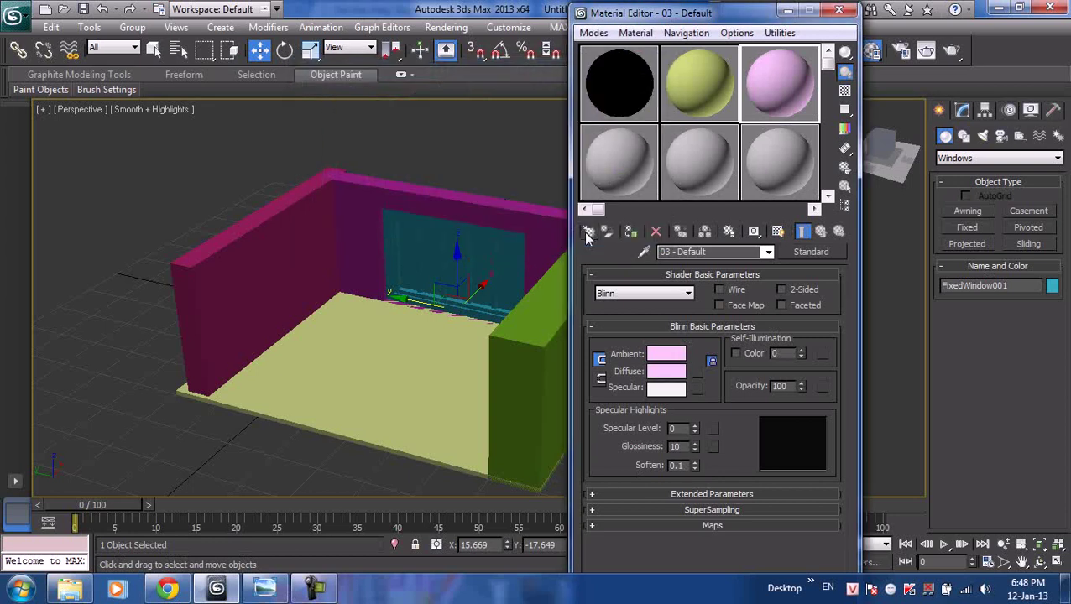
{"action": "left_click", "coordinate": [611, 158]}
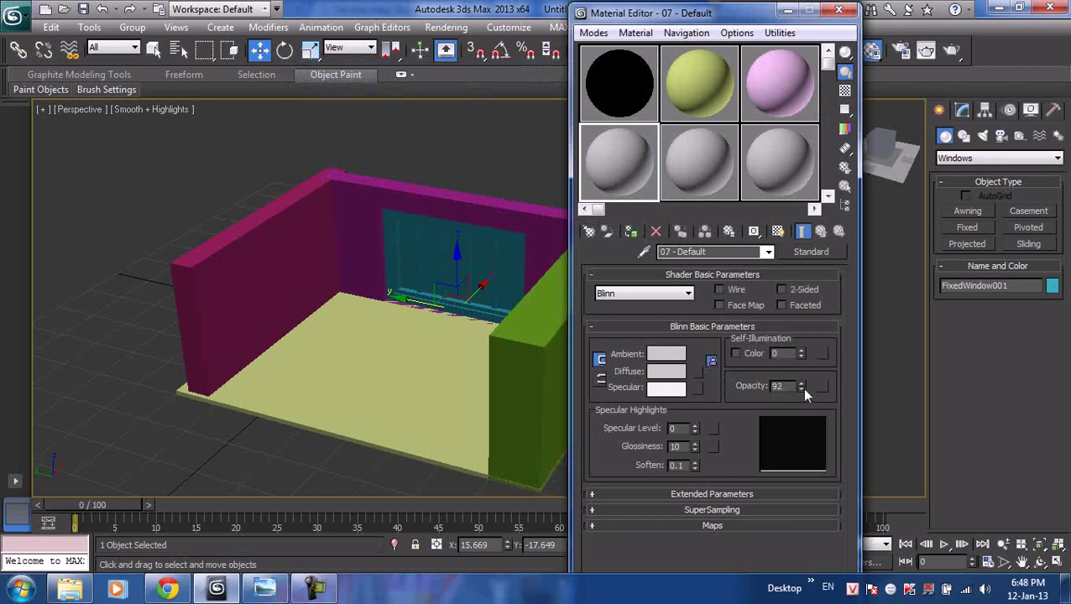
{"action": "left_click_drag", "start_coordinate": [784, 386], "coordinate": [762, 387]}
{"action": "type", "text": "30"}
{"action": "key", "text": "Return"}
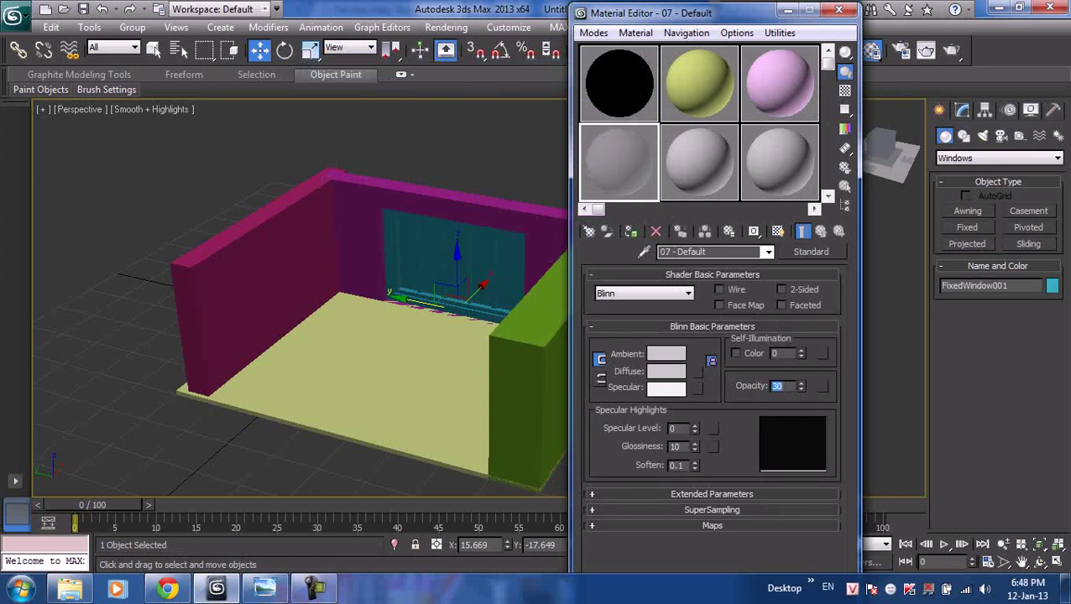
- Give the fifth sample material a saturated green diffuse colour
{"action": "left_click", "coordinate": [701, 99]}
{"action": "left_click", "coordinate": [679, 164]}
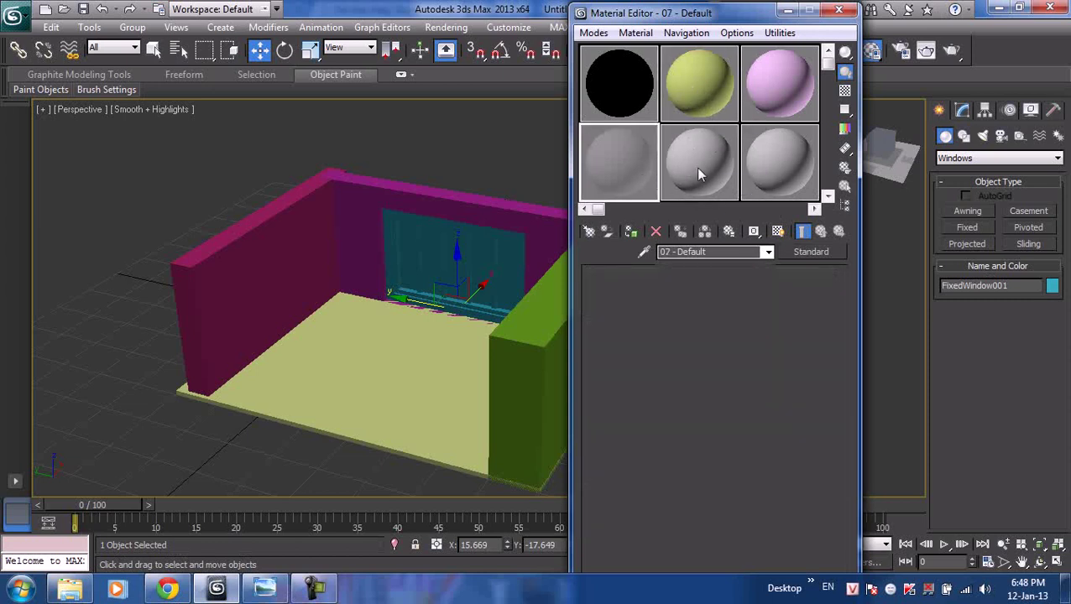
{"action": "left_click", "coordinate": [675, 376]}
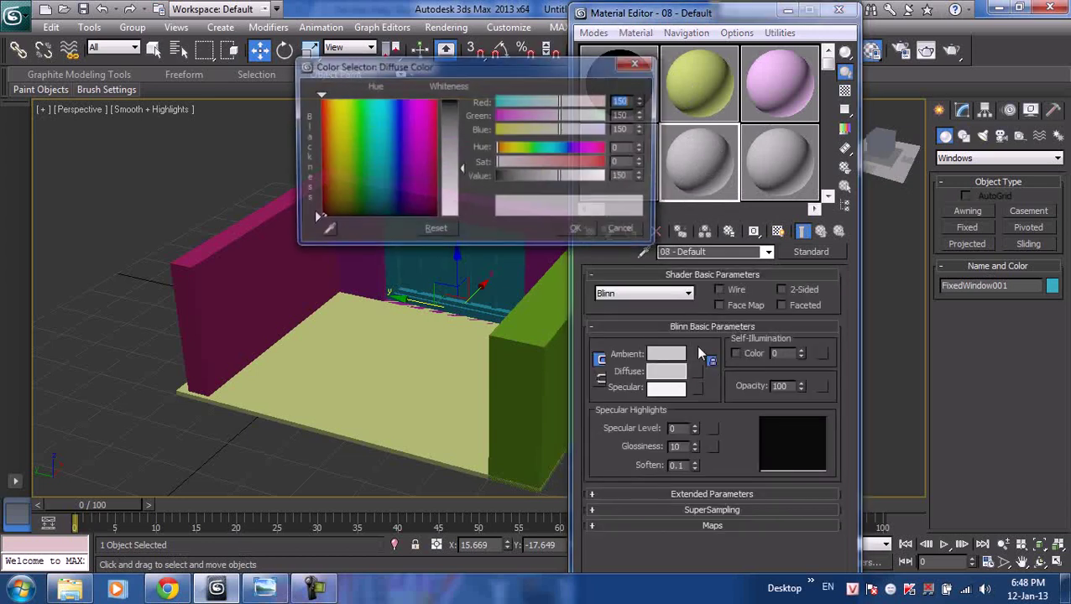
{"action": "left_click_drag", "start_coordinate": [327, 120], "coordinate": [355, 111]}
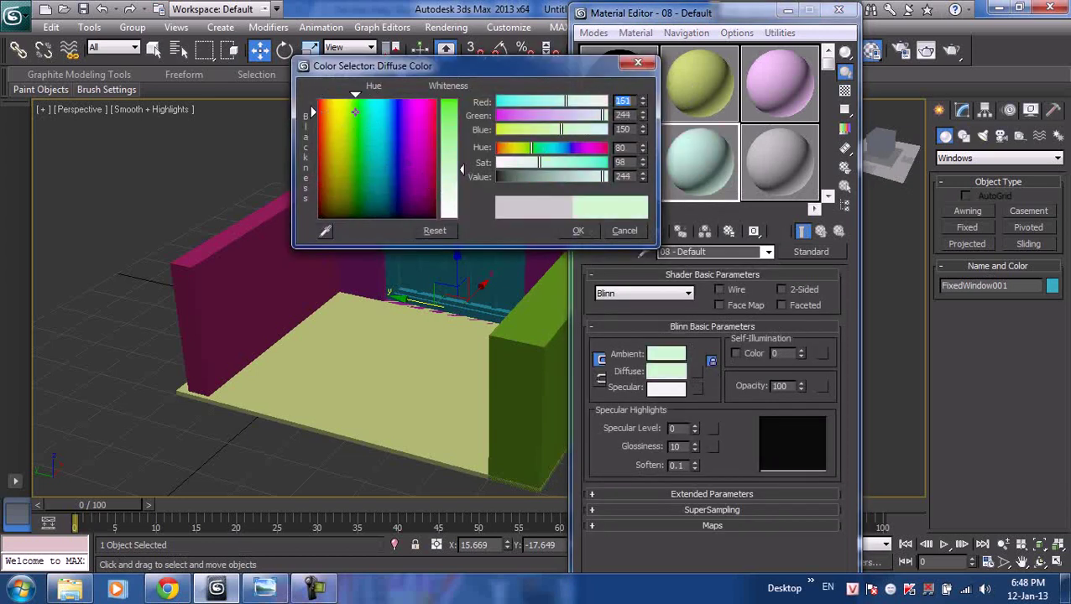
{"action": "left_click_drag", "start_coordinate": [461, 171], "coordinate": [460, 104]}
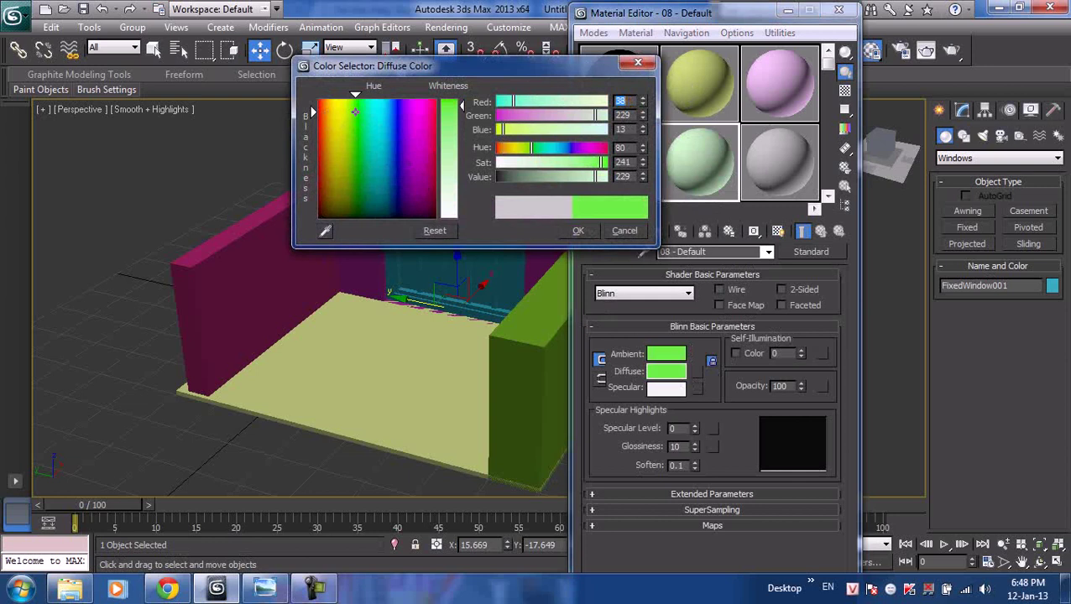
{"action": "left_click", "coordinate": [578, 231]}
- Give material 09 a fully saturated blue-violet diffuse colour
{"action": "left_click", "coordinate": [780, 161]}
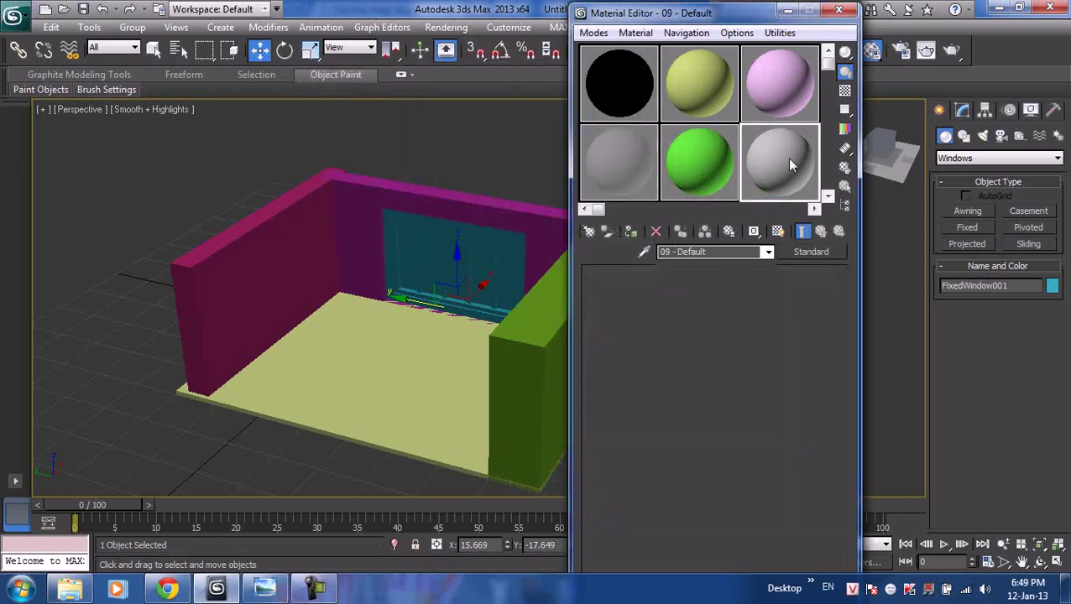
{"action": "left_click", "coordinate": [674, 379]}
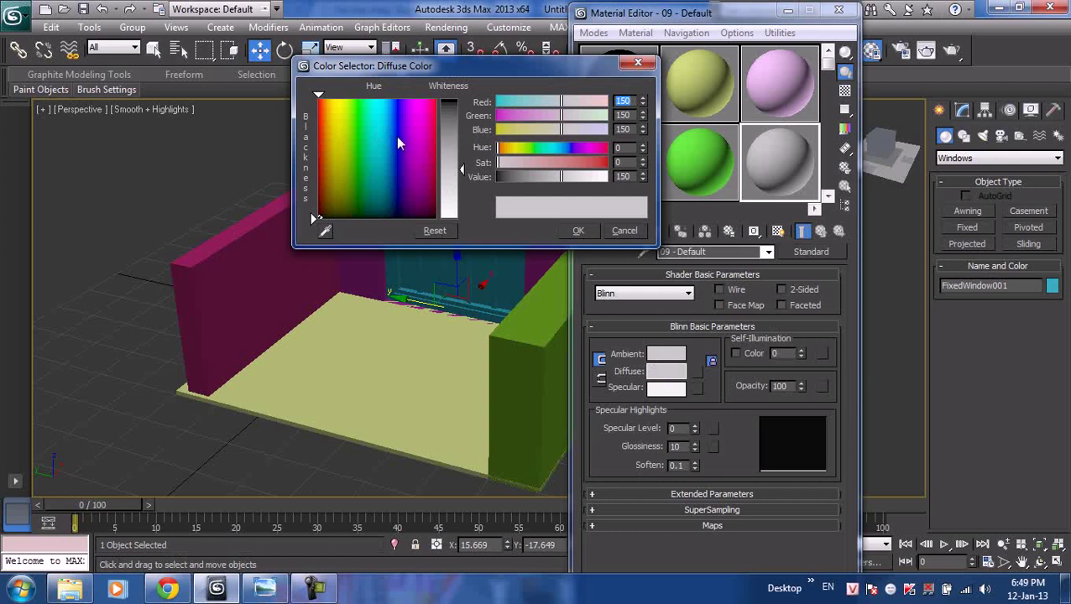
{"action": "left_click", "coordinate": [396, 115]}
{"action": "mouse_move", "coordinate": [449, 168]}
{"action": "left_mouse_down"}
{"action": "mouse_move", "coordinate": [450, 102]}
{"action": "mouse_move", "coordinate": [398, 112]}
{"action": "left_mouse_up"}
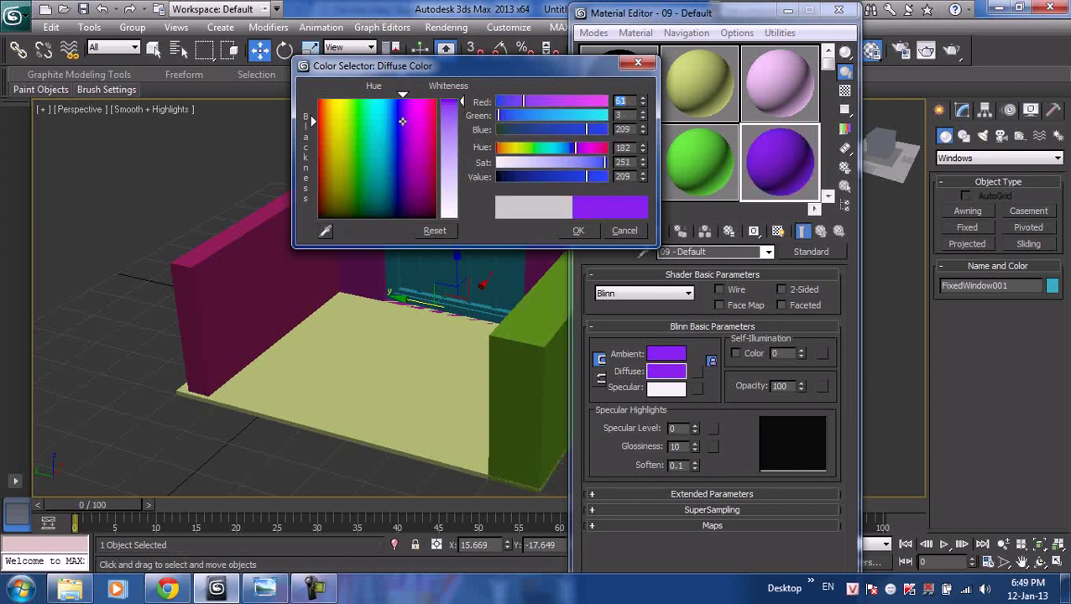
{"action": "left_click", "coordinate": [591, 232]}
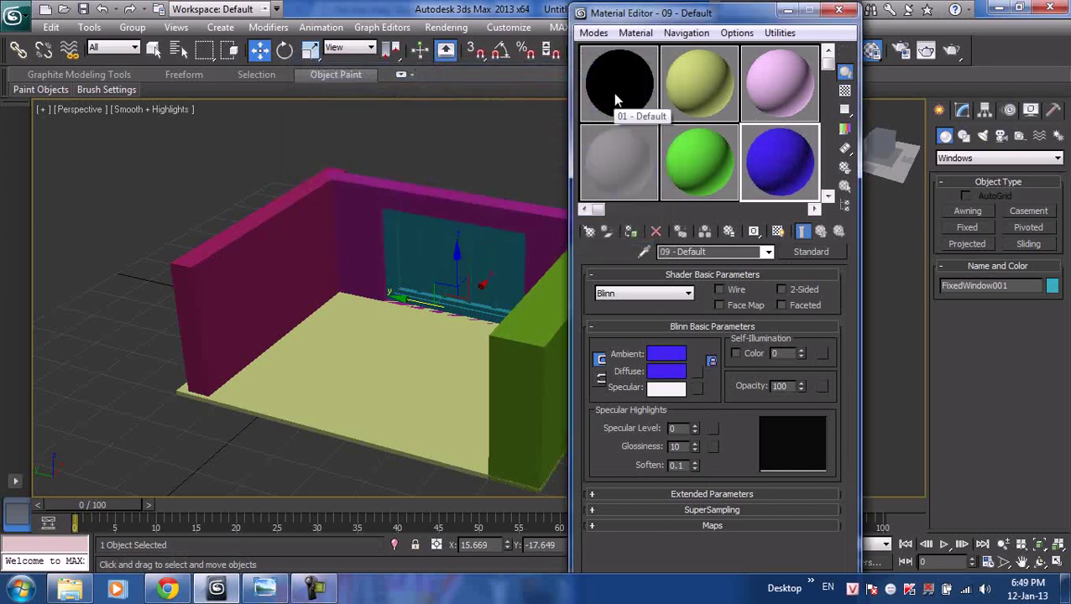
- Fill sub-material slots 1–5 of material 01 with instances of materials 02, 03, 07, 08, 09
{"action": "left_click", "coordinate": [614, 97]}
{"action": "left_click_drag", "start_coordinate": [704, 81], "coordinate": [735, 354]}
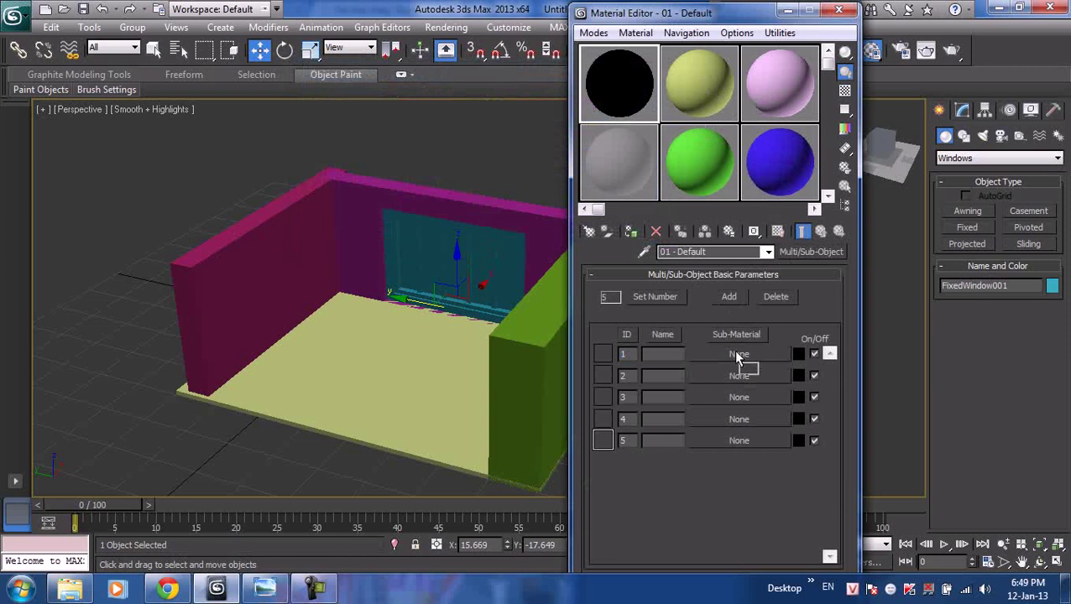
{"action": "left_click", "coordinate": [681, 375]}
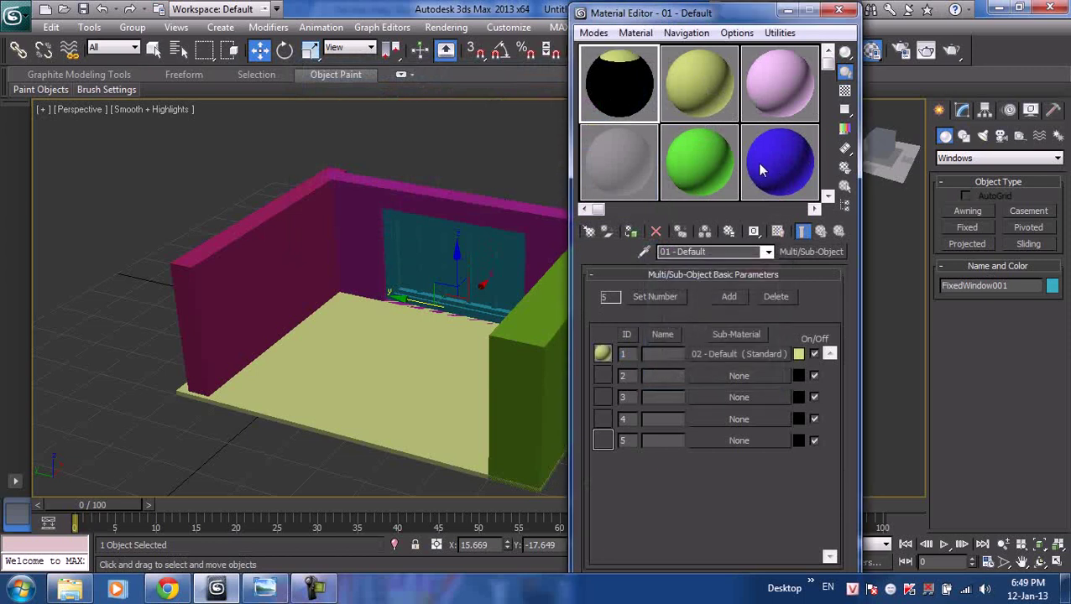
{"action": "left_click_drag", "start_coordinate": [780, 91], "coordinate": [723, 374]}
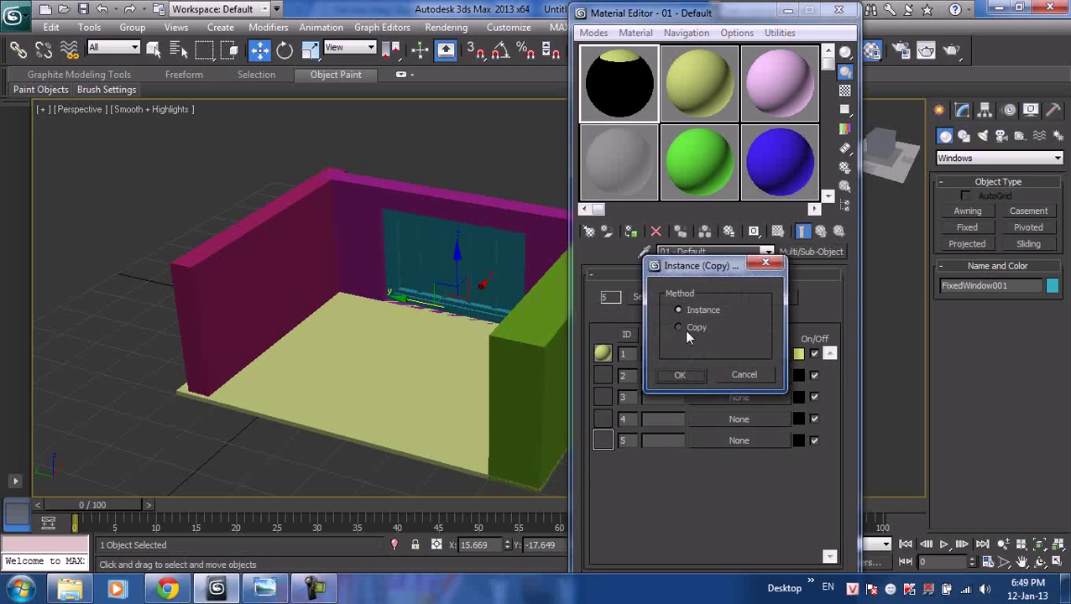
{"action": "left_click", "coordinate": [689, 374]}
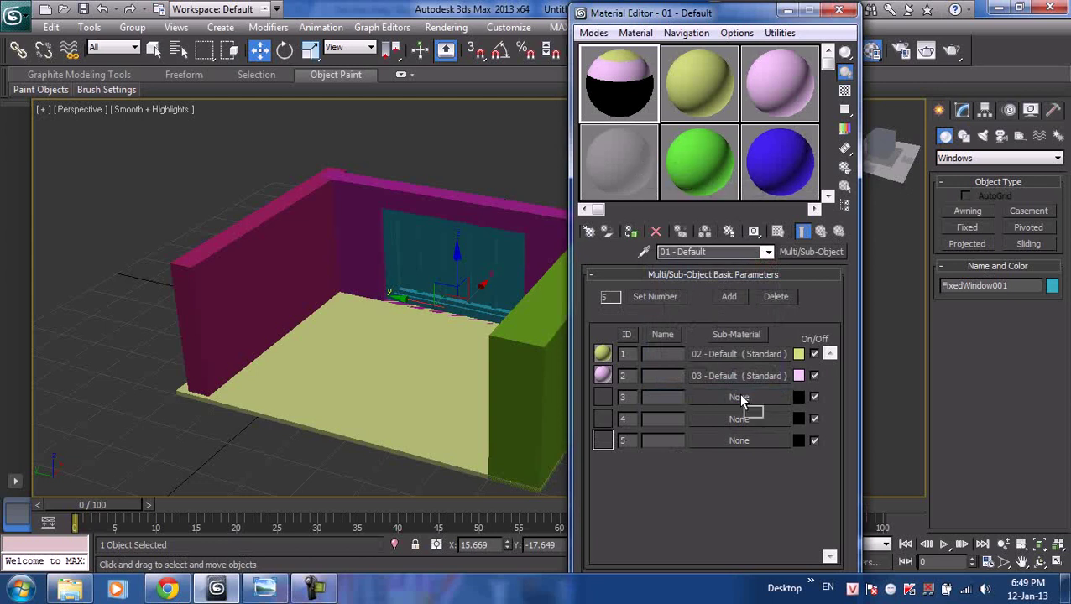
{"action": "left_click_drag", "start_coordinate": [740, 399], "coordinate": [739, 397]}
{"action": "left_click", "coordinate": [705, 376]}
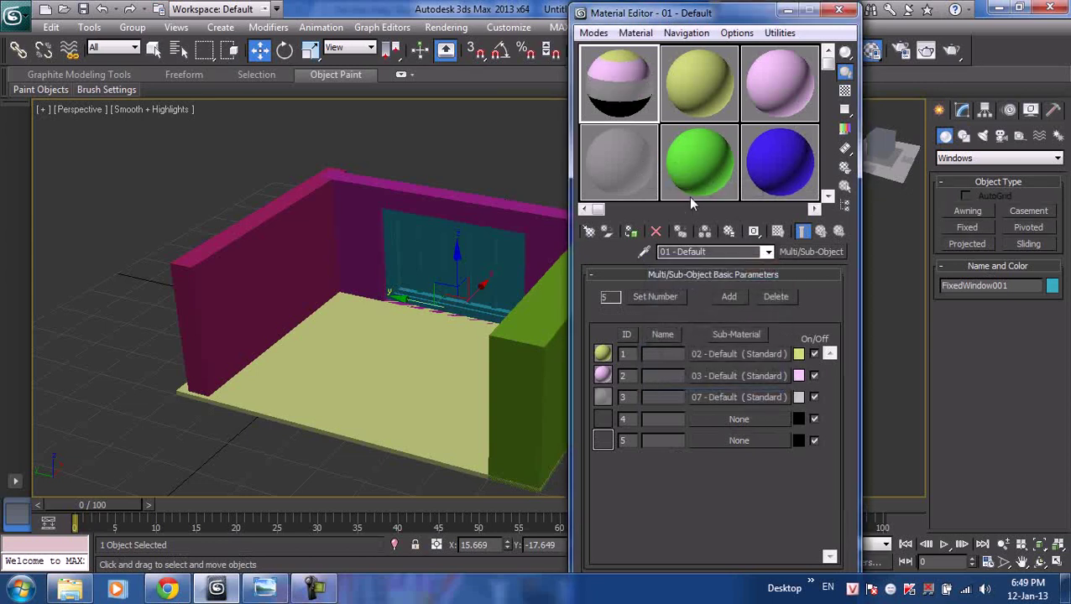
{"action": "left_click_drag", "start_coordinate": [719, 352], "coordinate": [740, 441]}
{"action": "left_click", "coordinate": [688, 375]}
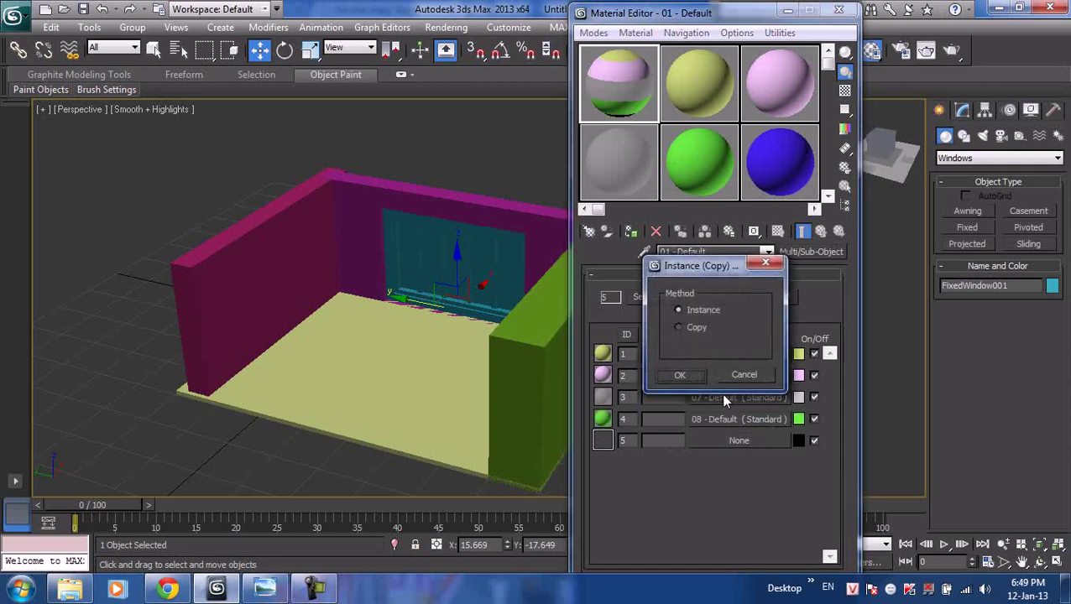
{"action": "left_click", "coordinate": [690, 375]}
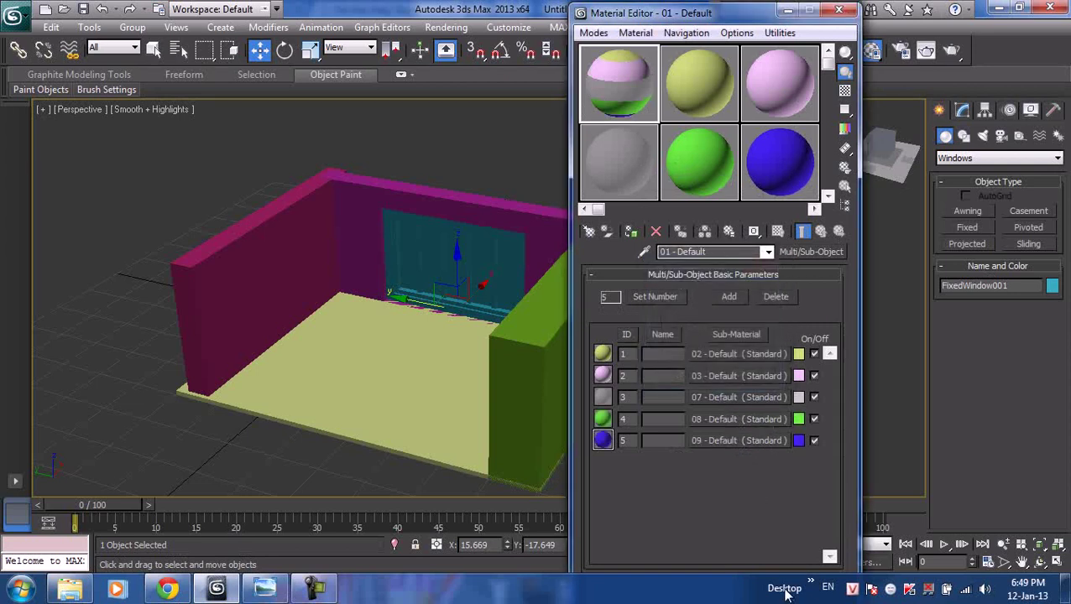
- Assign the multi/sub-object material to the selected window and orbit to face the window wall
{"action": "left_click", "coordinate": [631, 232]}
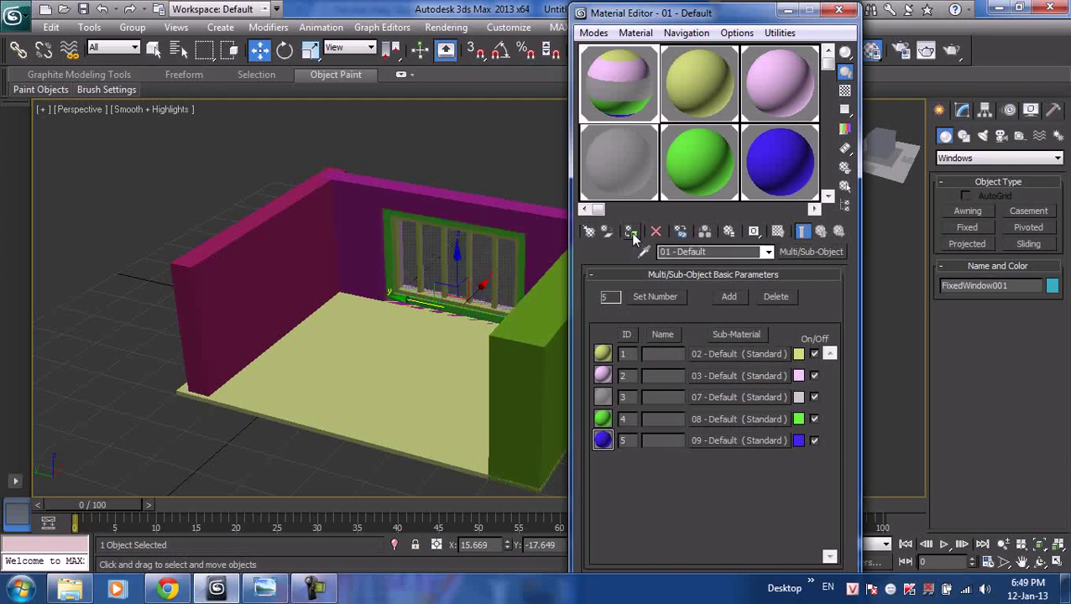
{"action": "left_click", "coordinate": [787, 11]}
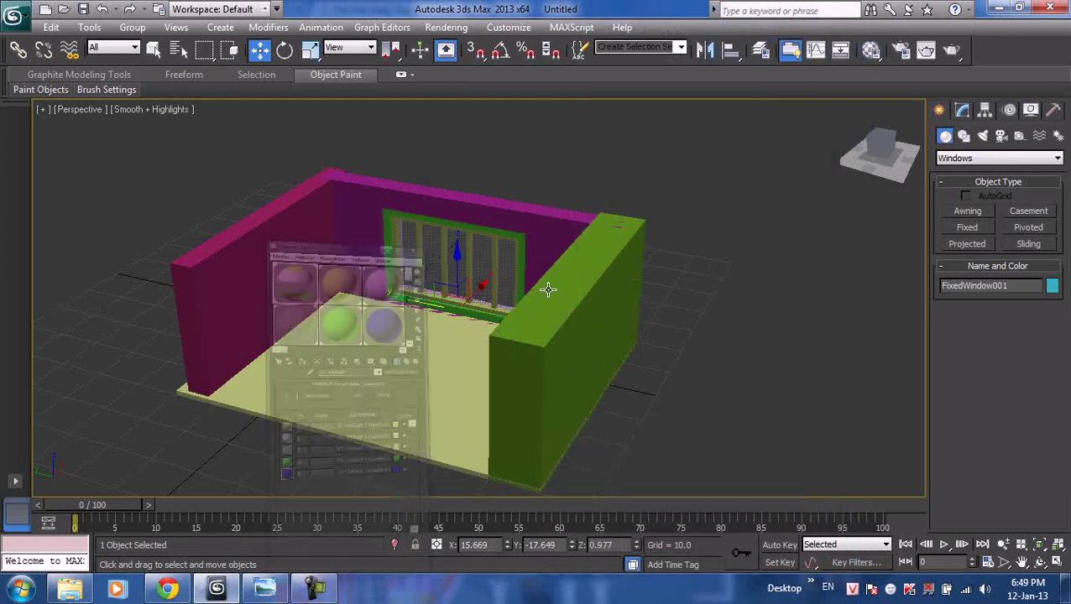
{"action": "left_click", "coordinate": [1039, 562]}
{"action": "mouse_move", "coordinate": [509, 389]}
{"action": "left_mouse_down"}
{"action": "mouse_move", "coordinate": [530, 353]}
{"action": "mouse_move", "coordinate": [524, 361]}
{"action": "left_mouse_up"}
{"action": "scroll", "coordinate": [501, 350], "scroll_direction": "up", "scroll_amount": 2}
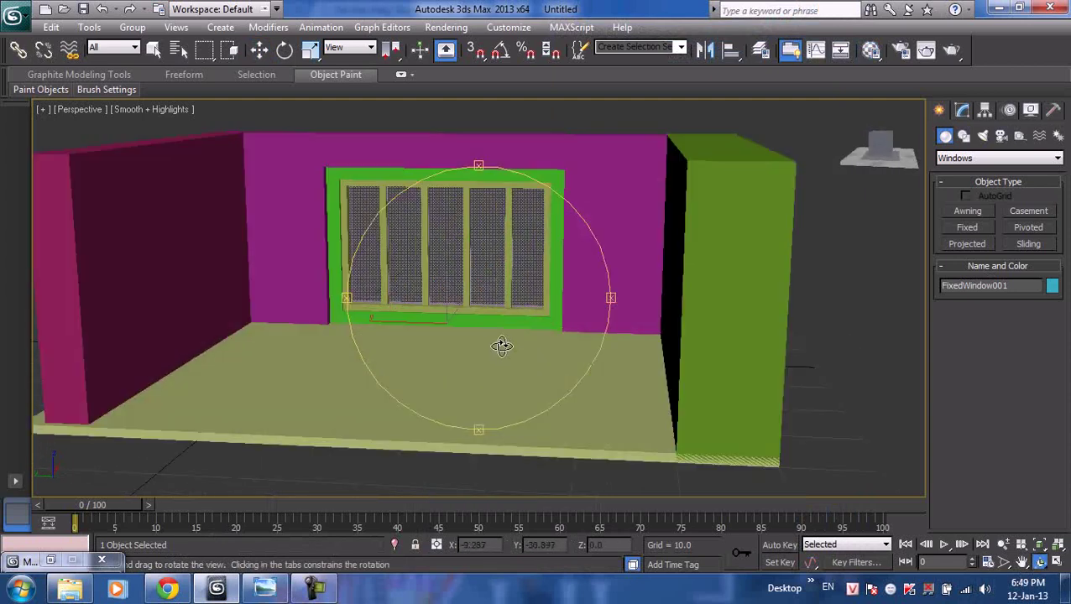
{"action": "scroll", "coordinate": [500, 348], "scroll_direction": "up", "scroll_amount": 2}
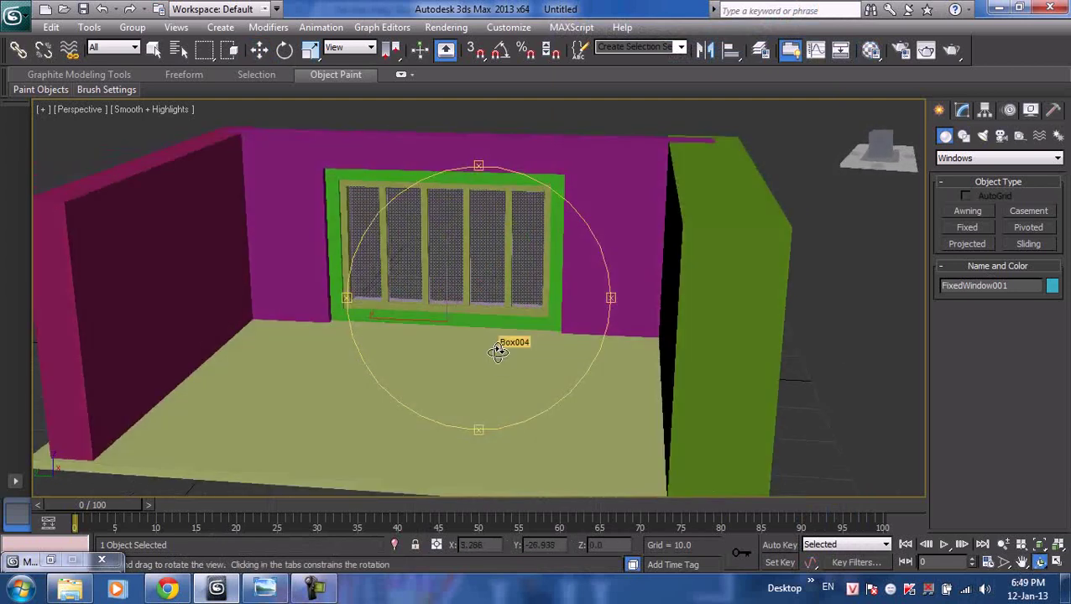
{"action": "left_click", "coordinate": [445, 28]}
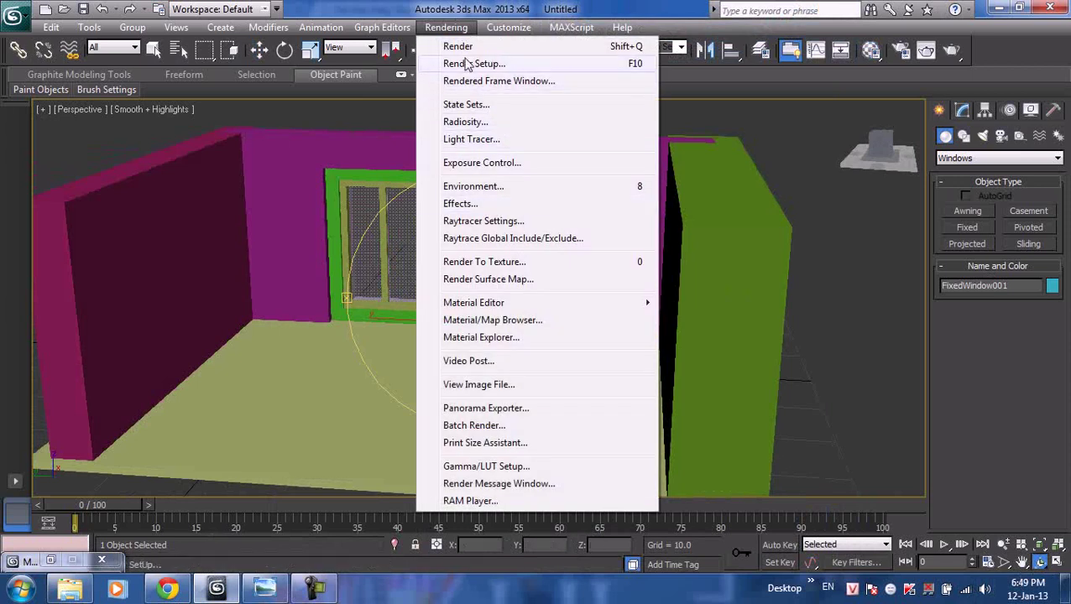
- In Environment and Effects, choose Bitmap as the environment map, then cancel the file selection
{"action": "left_click", "coordinate": [488, 187]}
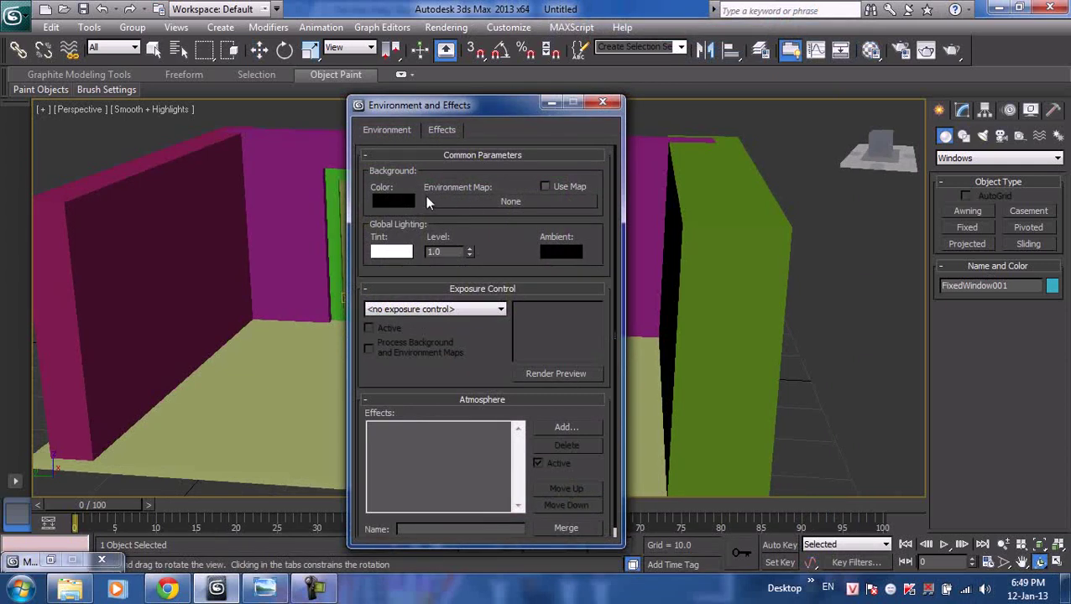
{"action": "left_click", "coordinate": [466, 201]}
{"action": "double_click", "coordinate": [400, 115]}
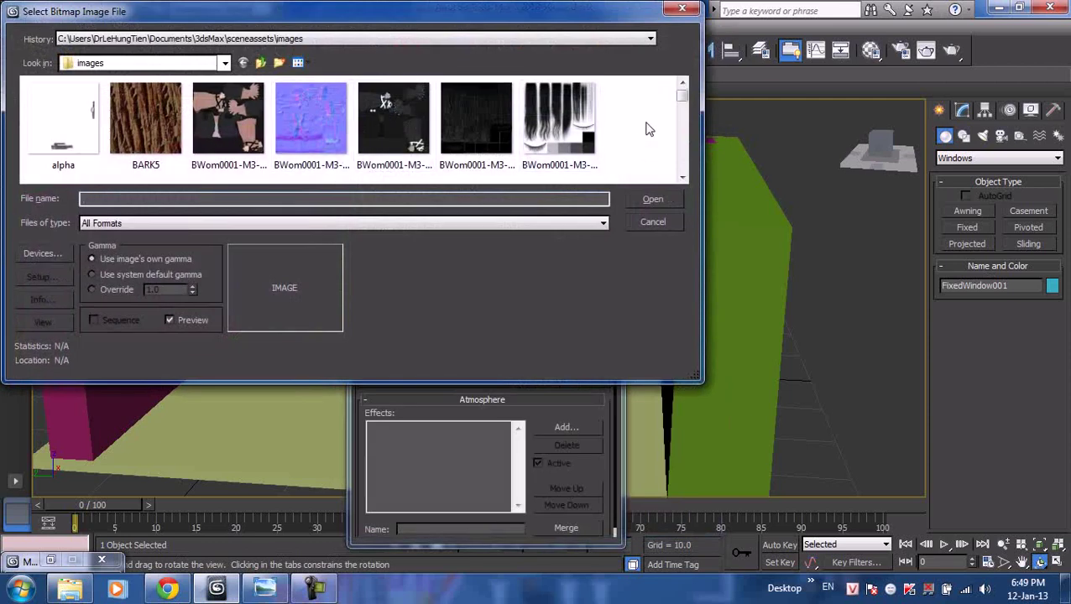
{"action": "mouse_move", "coordinate": [683, 96]}
{"action": "left_mouse_down"}
{"action": "mouse_move", "coordinate": [695, 176]}
{"action": "mouse_move", "coordinate": [699, 87]}
{"action": "mouse_move", "coordinate": [696, 119]}
{"action": "left_mouse_up"}
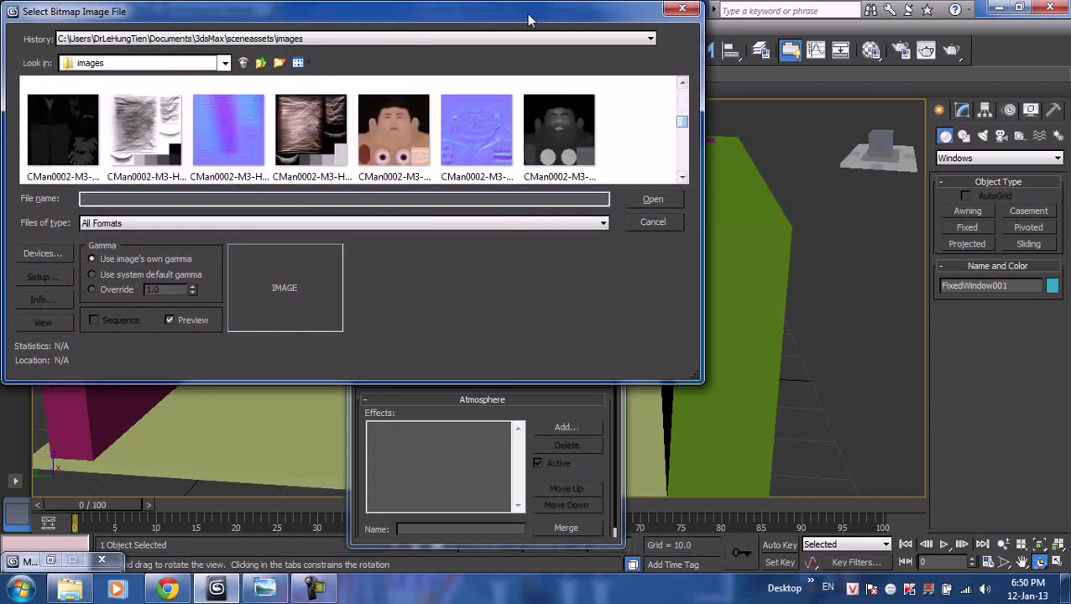
{"action": "left_click", "coordinate": [682, 8]}
- Search Google Images for 'Sky' and open the sunset sky wallpaper page
{"action": "left_click", "coordinate": [167, 589]}
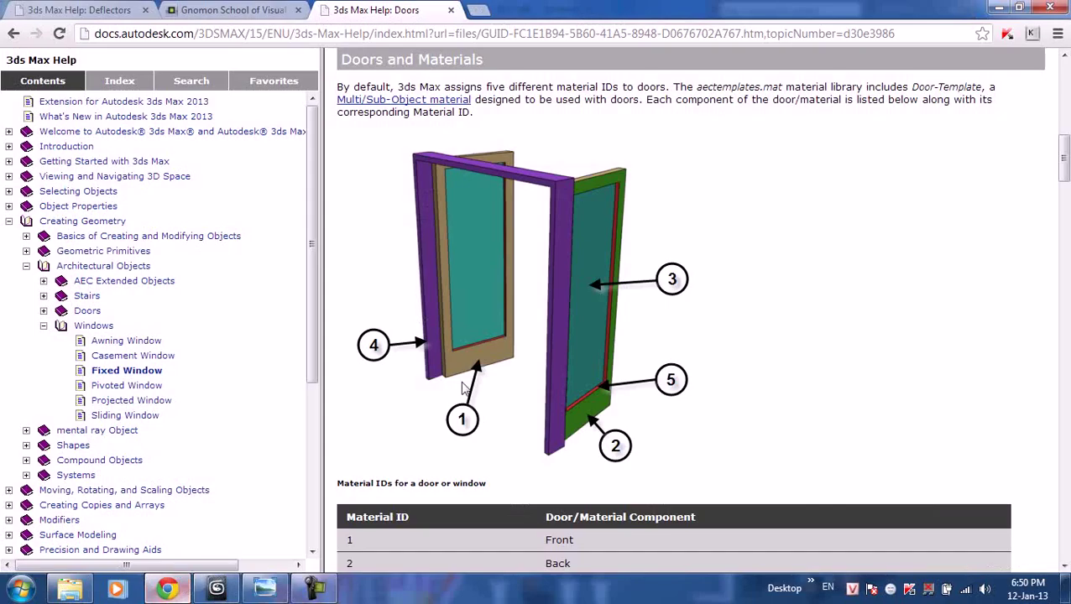
{"action": "left_click", "coordinate": [476, 10]}
{"action": "type", "text": "google.com.vn"}
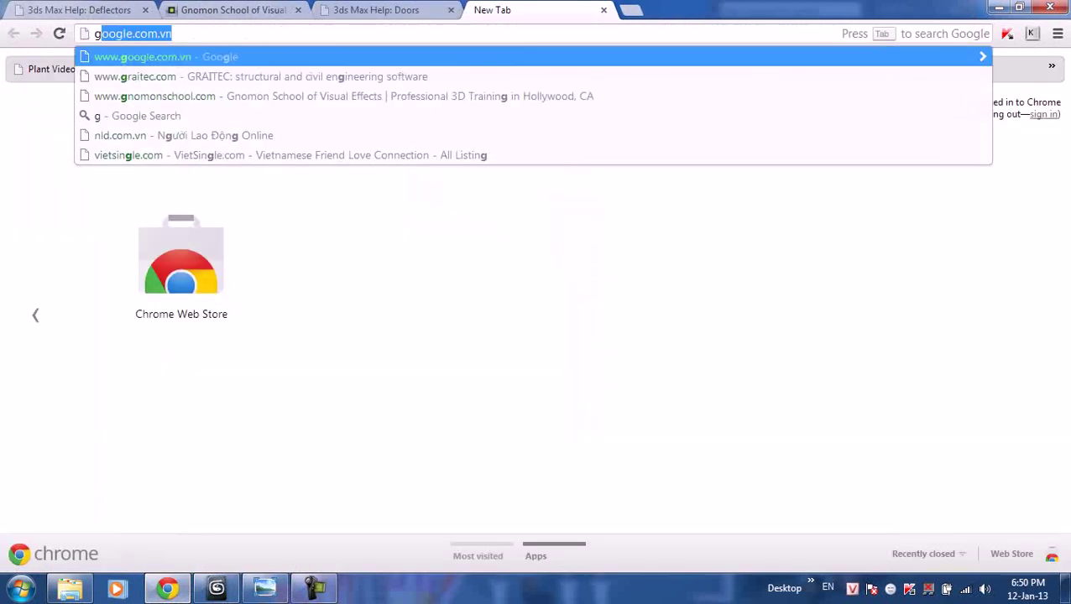
{"action": "key", "text": "Return"}
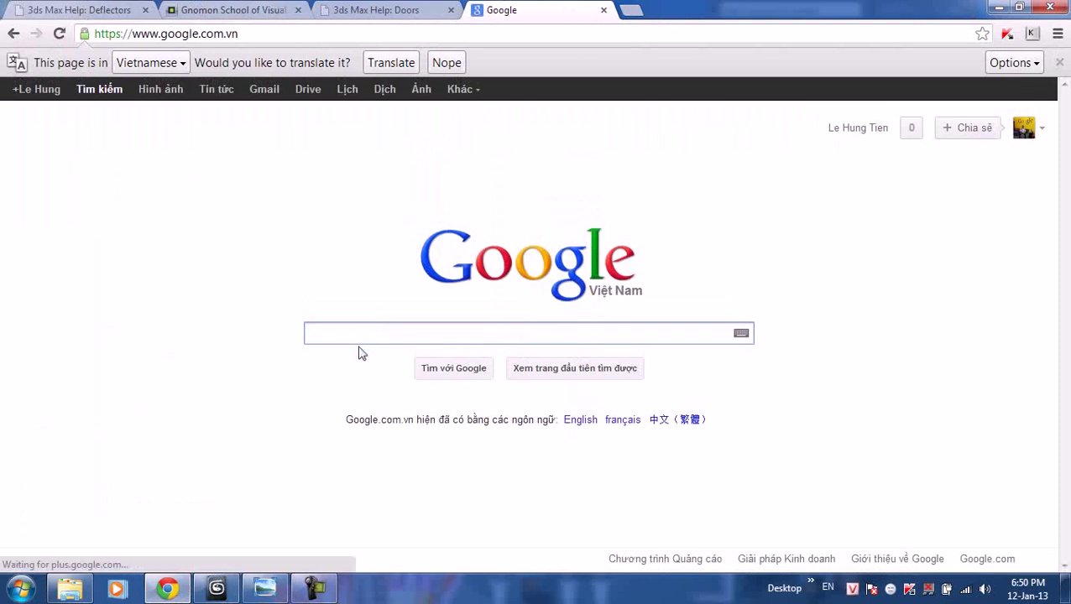
{"action": "type", "text": "Sky"}
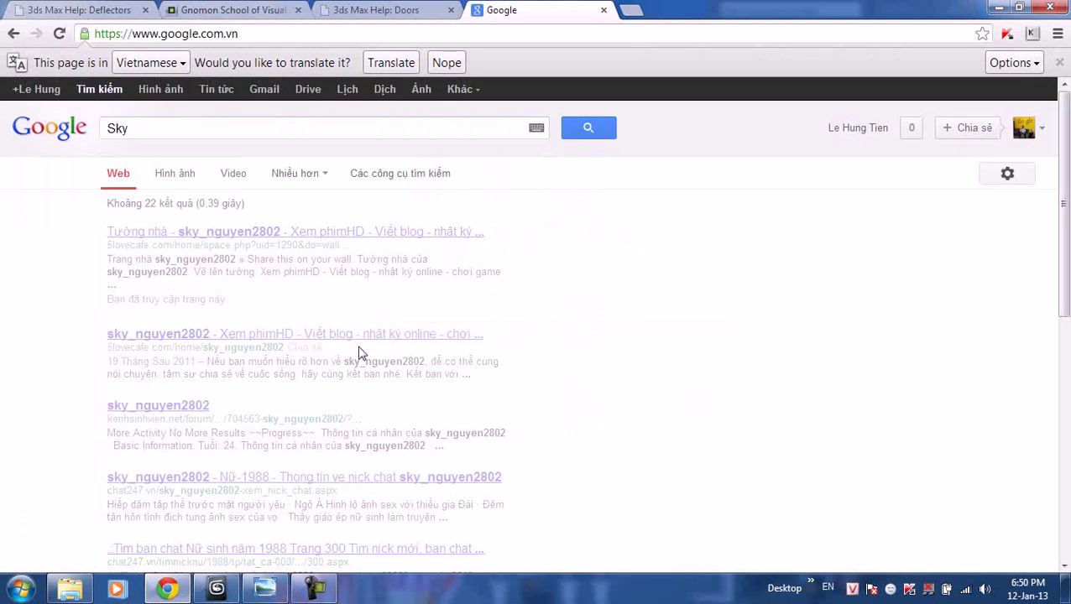
{"action": "key", "text": "Return"}
{"action": "left_click", "coordinate": [153, 91]}
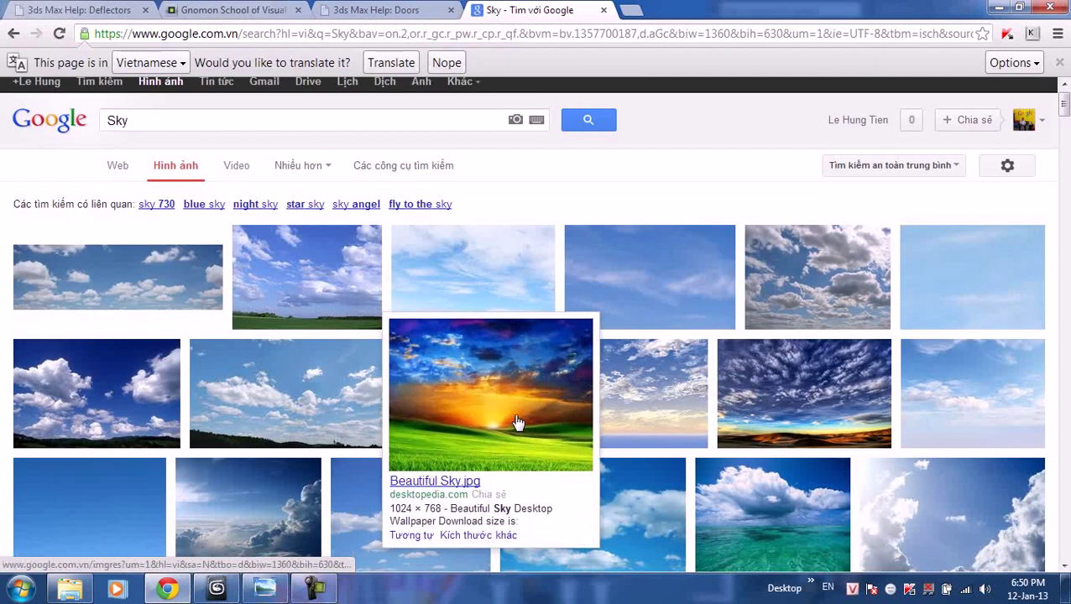
{"action": "left_click", "coordinate": [509, 409]}
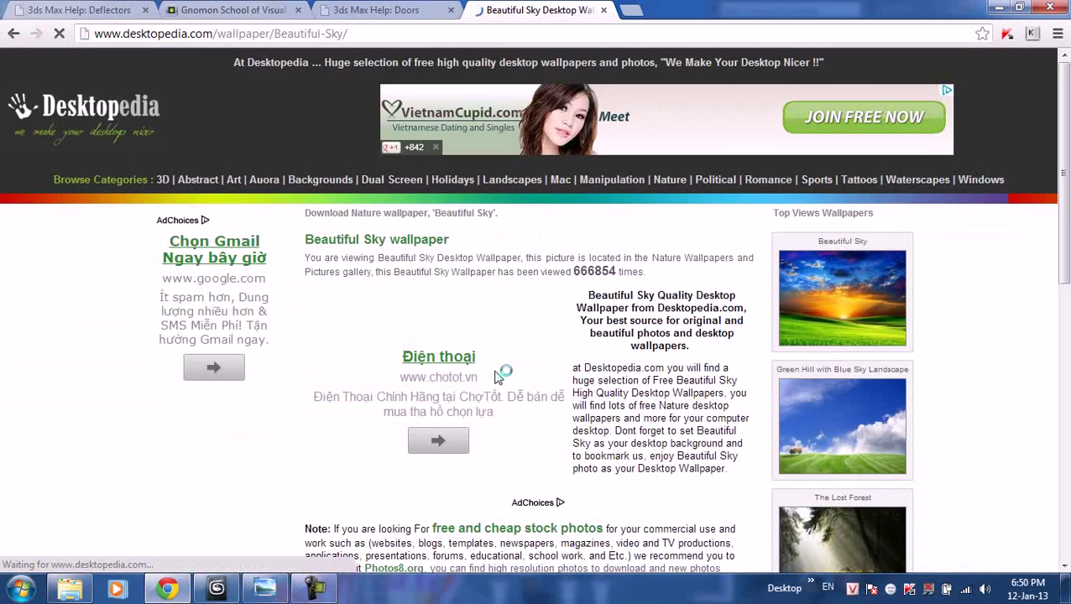
- Save the sunset wallpaper as Beautiful Sky.jpg in the Documents library
{"action": "scroll", "coordinate": [494, 375], "scroll_direction": "down", "scroll_amount": 4}
{"action": "scroll", "coordinate": [493, 369], "scroll_direction": "down", "scroll_amount": 2}
{"action": "right_click", "coordinate": [470, 273]}
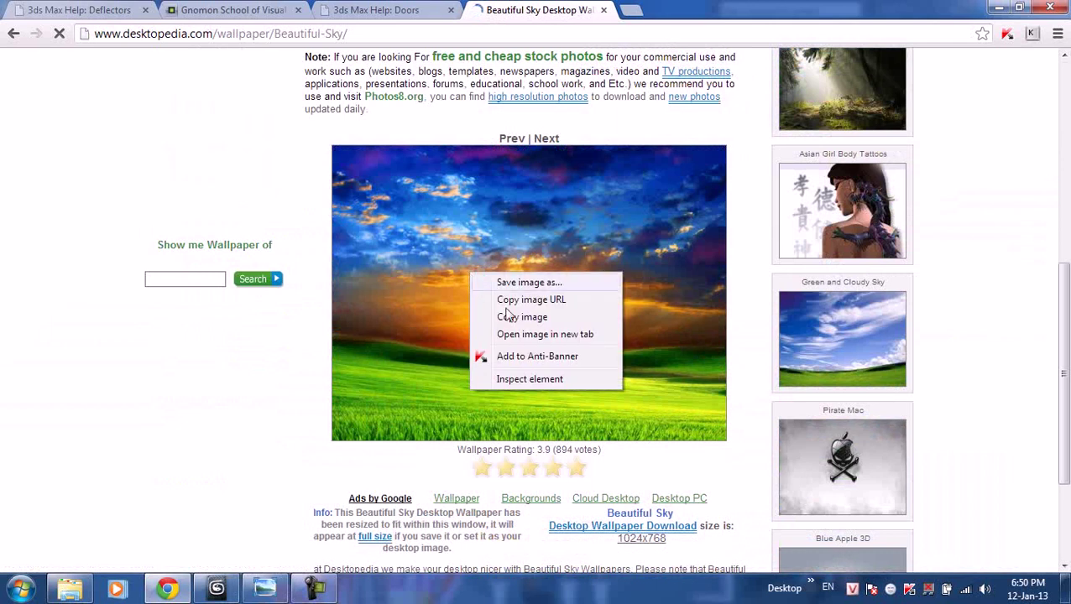
{"action": "left_click", "coordinate": [532, 289]}
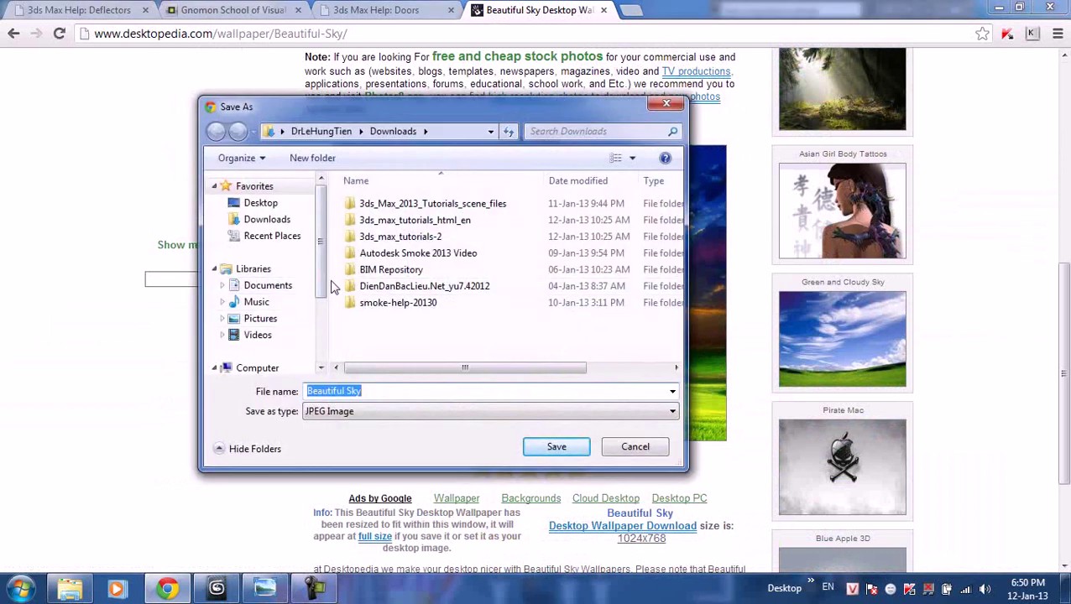
{"action": "scroll", "coordinate": [329, 311], "scroll_direction": "down", "scroll_amount": 1}
{"action": "scroll", "coordinate": [294, 260], "scroll_direction": "down", "scroll_amount": 1}
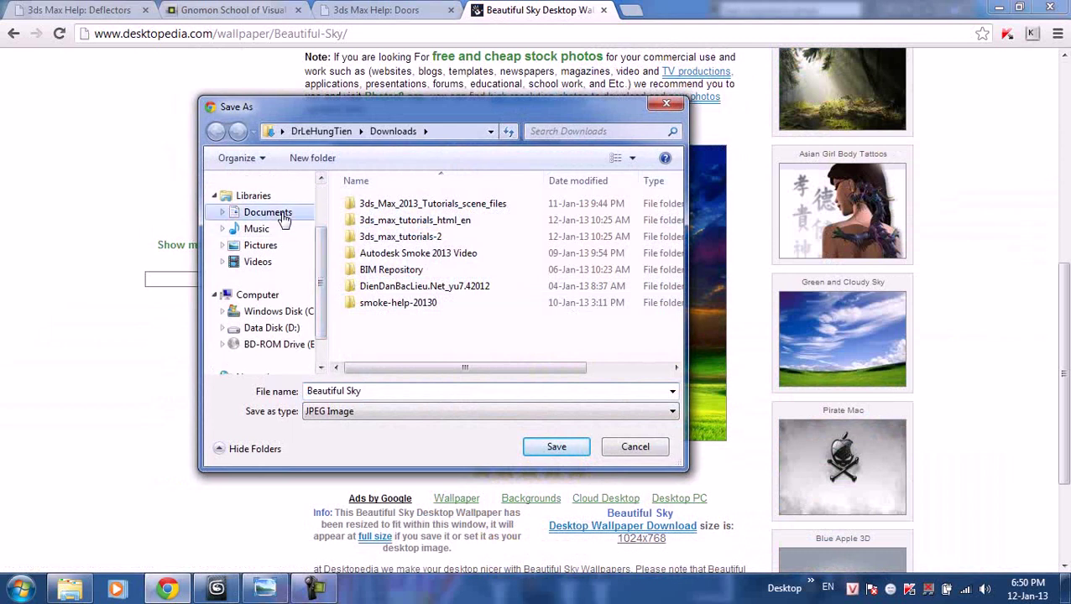
{"action": "left_click", "coordinate": [277, 212]}
{"action": "left_click", "coordinate": [557, 448]}
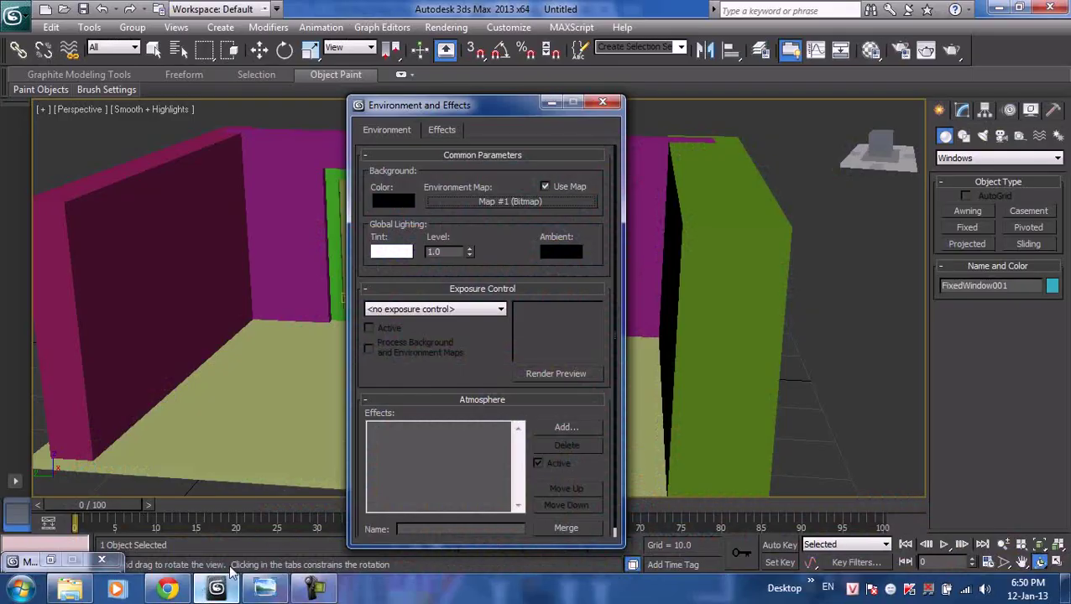
{"action": "left_click", "coordinate": [217, 589]}
- Load Beautiful Sky.jpg from My Documents as the environment bitmap and render a preview
{"action": "left_click", "coordinate": [495, 201]}
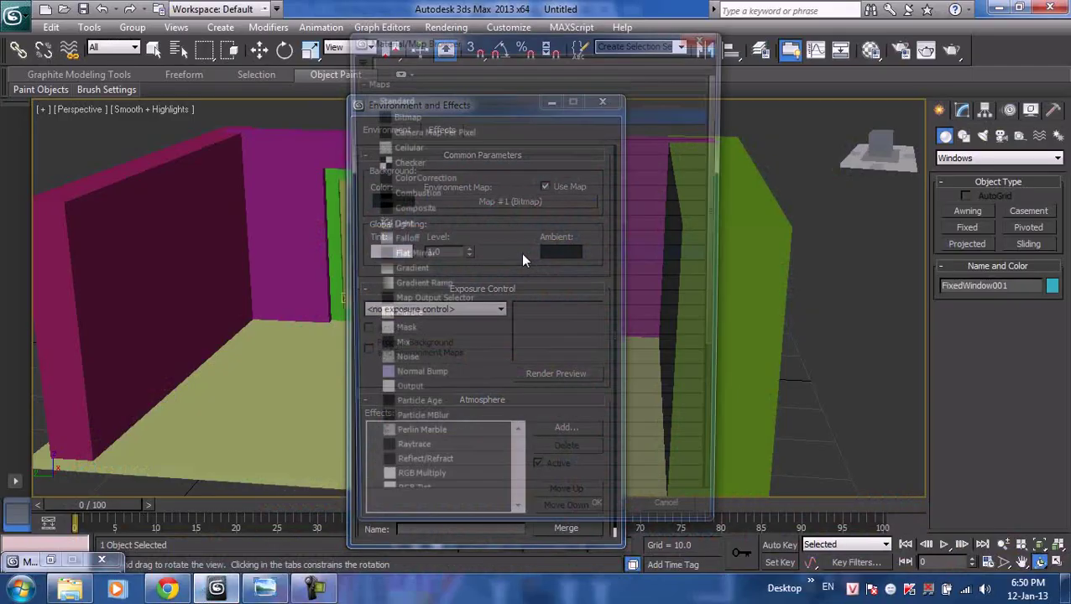
{"action": "double_click", "coordinate": [394, 116]}
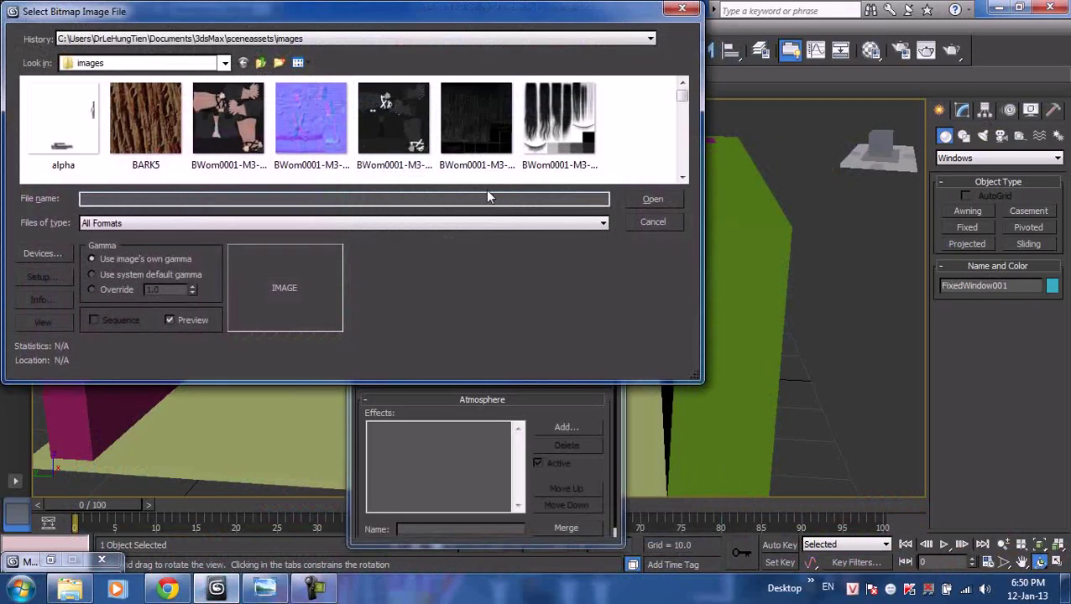
{"action": "left_click", "coordinate": [223, 64]}
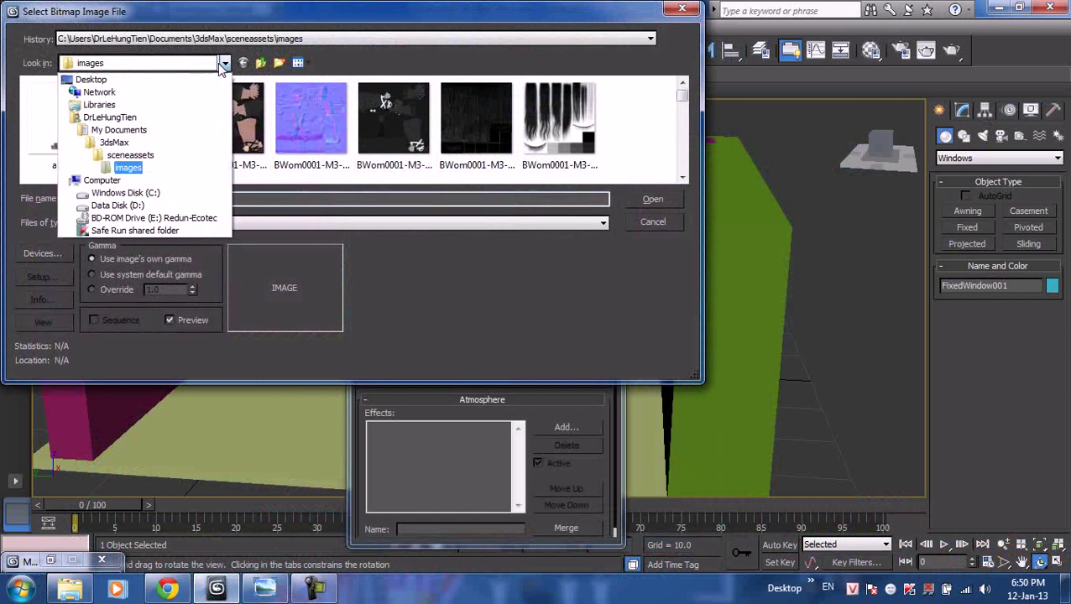
{"action": "left_click", "coordinate": [126, 132]}
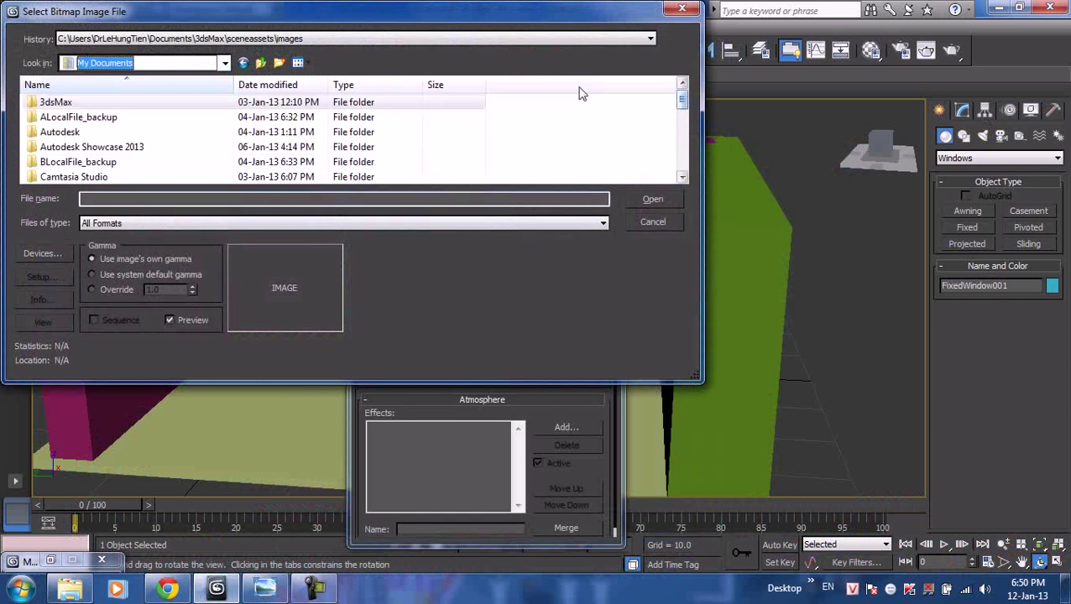
{"action": "left_click", "coordinate": [298, 63]}
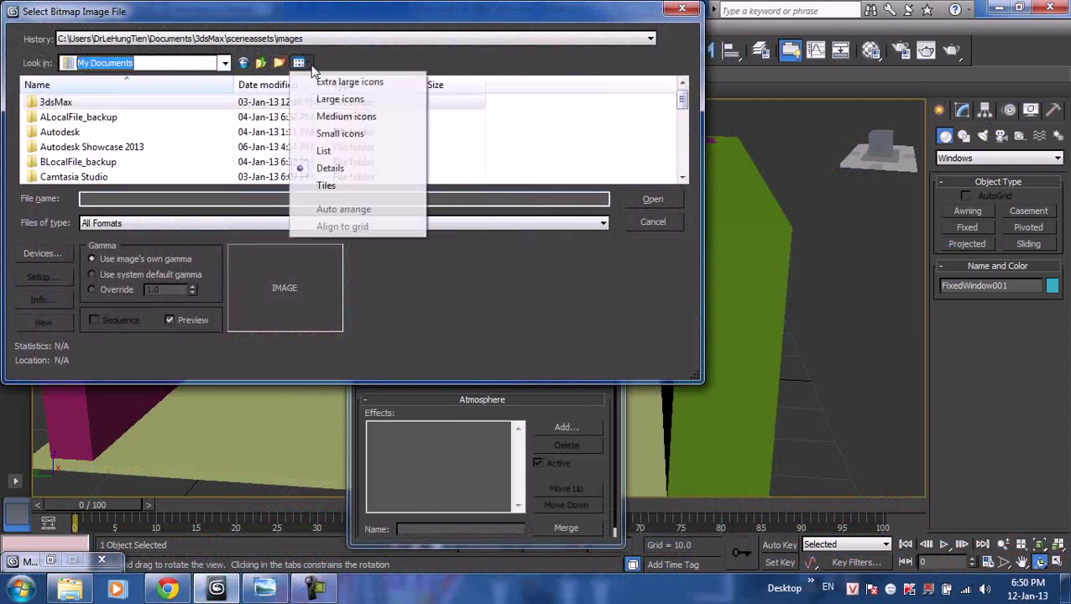
{"action": "left_click", "coordinate": [326, 151]}
{"action": "left_click", "coordinate": [660, 143]}
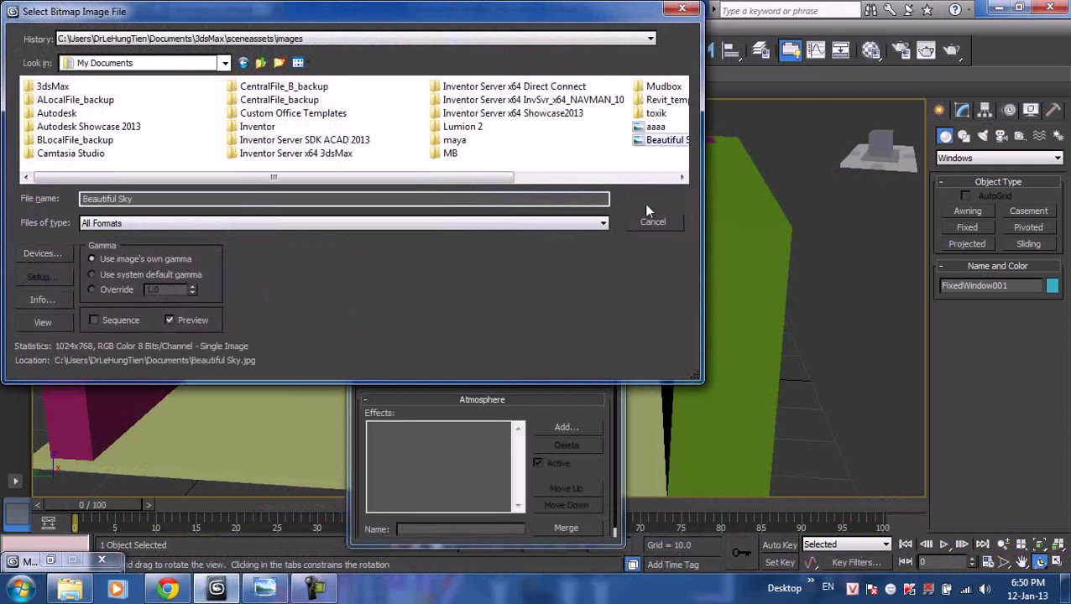
{"action": "left_click", "coordinate": [647, 199]}
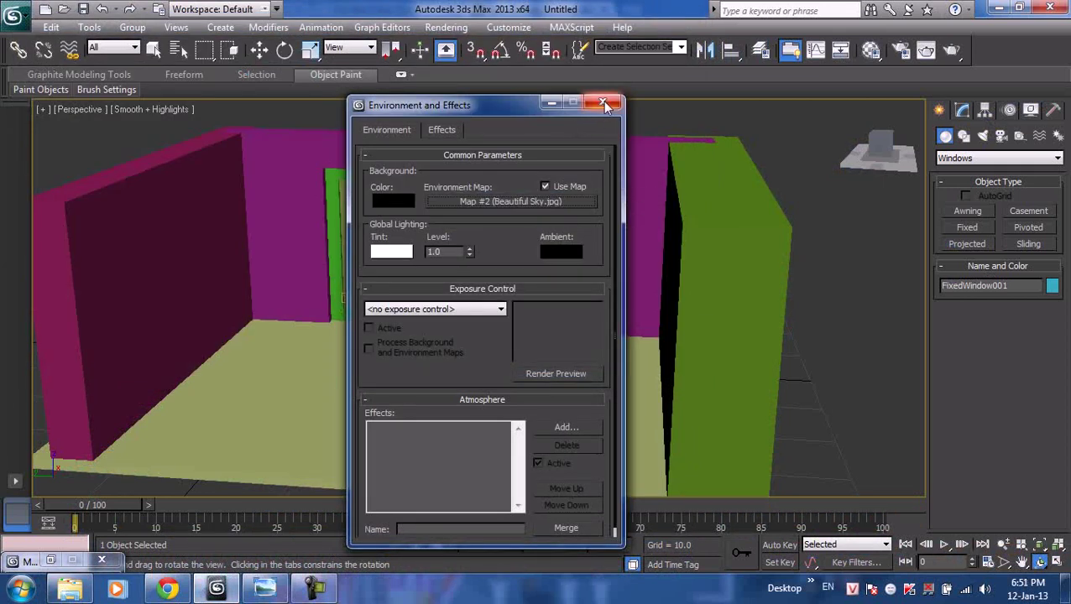
{"action": "left_click", "coordinate": [545, 370]}
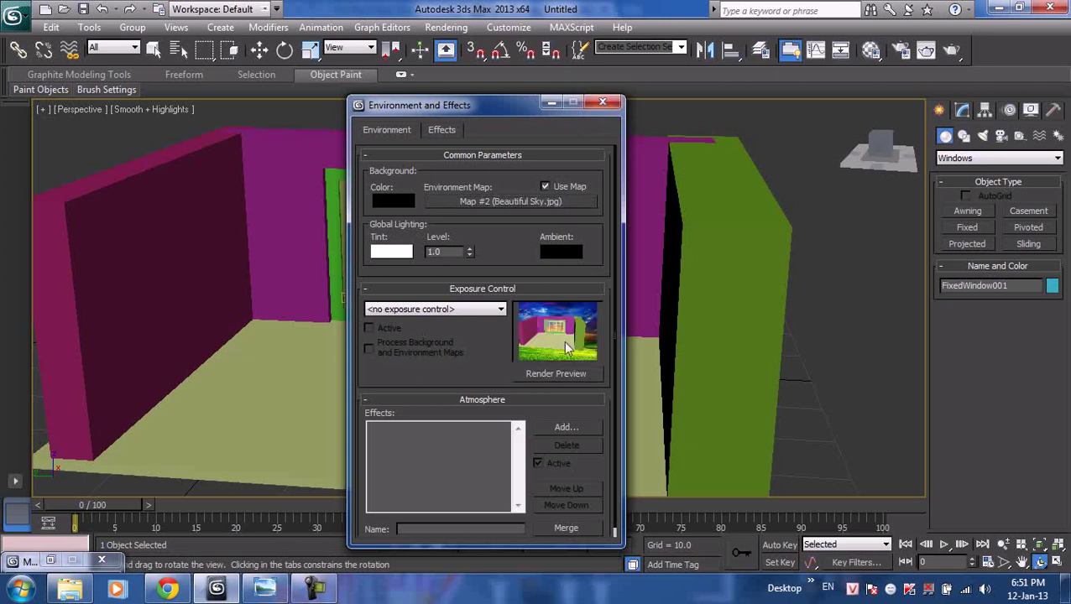
- Close the environment settings, zoom toward the window, and render the perspective view
{"action": "left_click", "coordinate": [604, 104]}
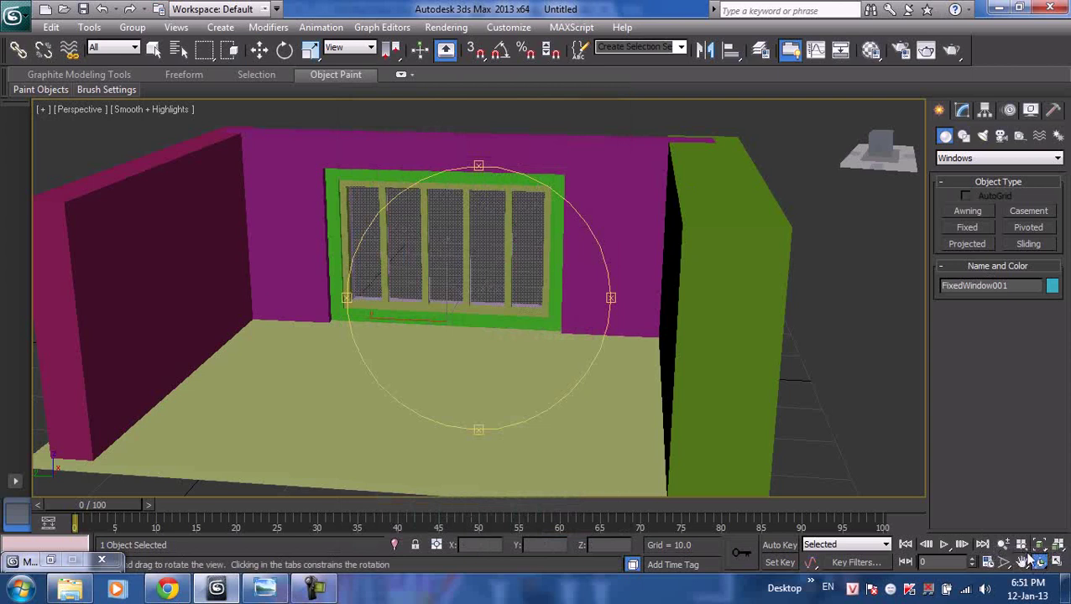
{"action": "left_click", "coordinate": [1004, 545]}
{"action": "left_click_drag", "start_coordinate": [406, 431], "coordinate": [411, 411]}
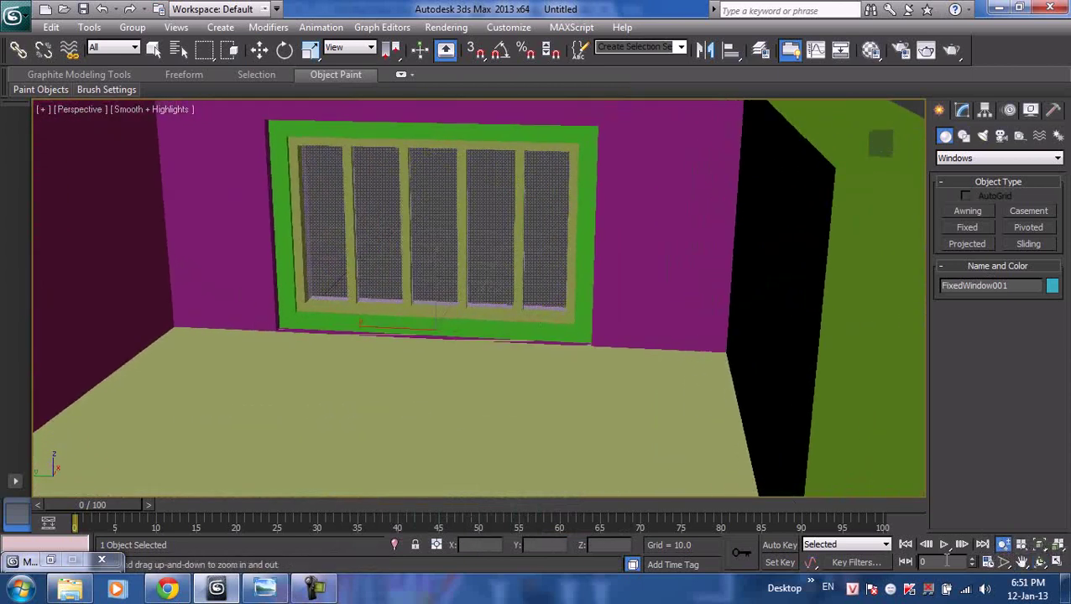
{"action": "left_click_drag", "start_coordinate": [590, 433], "coordinate": [598, 427]}
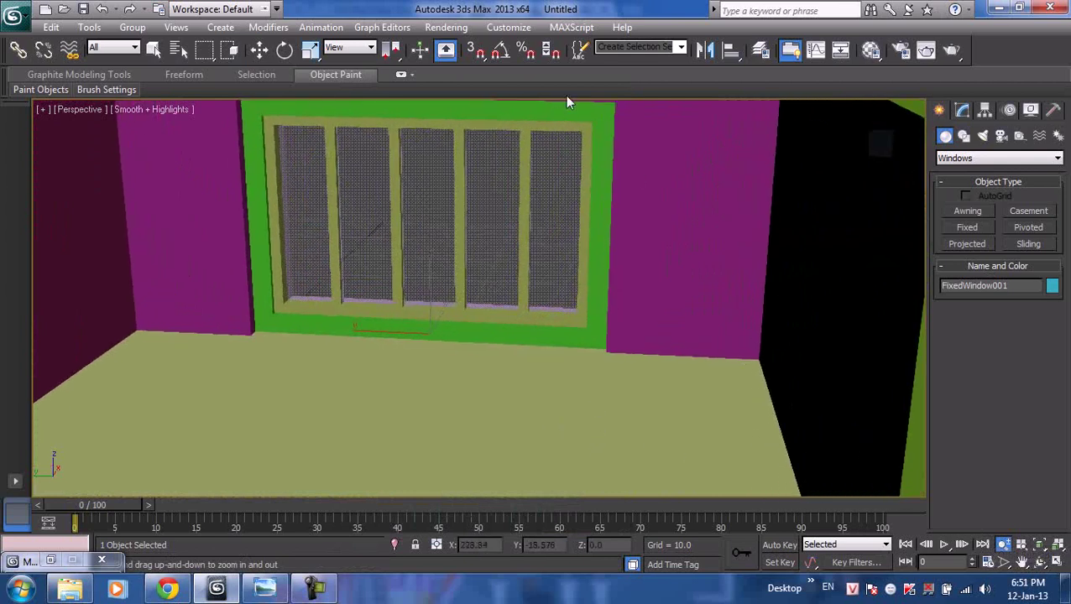
{"action": "left_click", "coordinate": [445, 27]}
{"action": "left_click", "coordinate": [478, 66]}
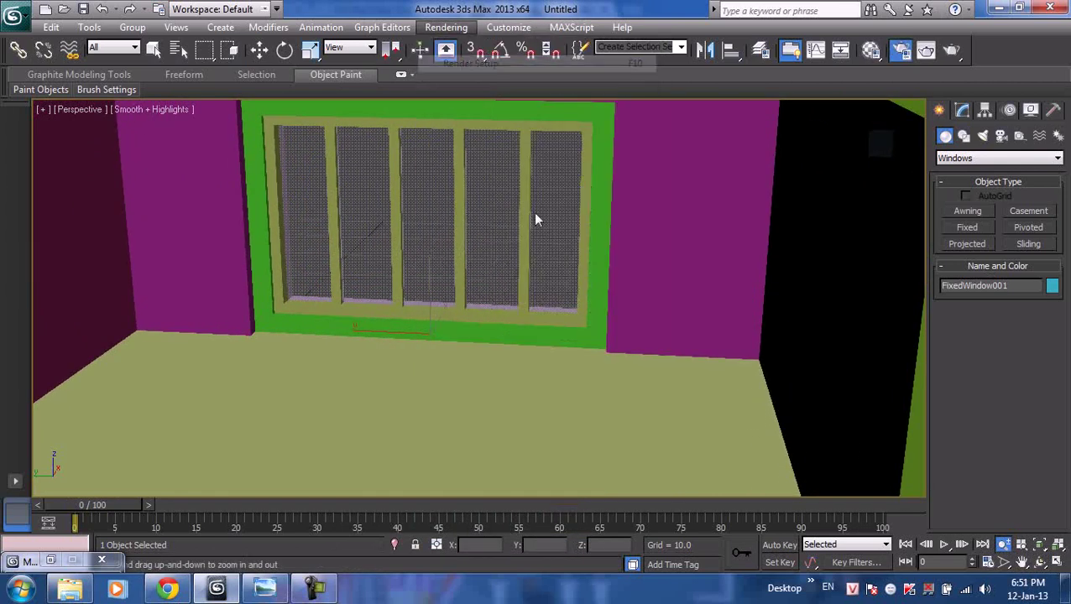
{"action": "left_click", "coordinate": [836, 458]}
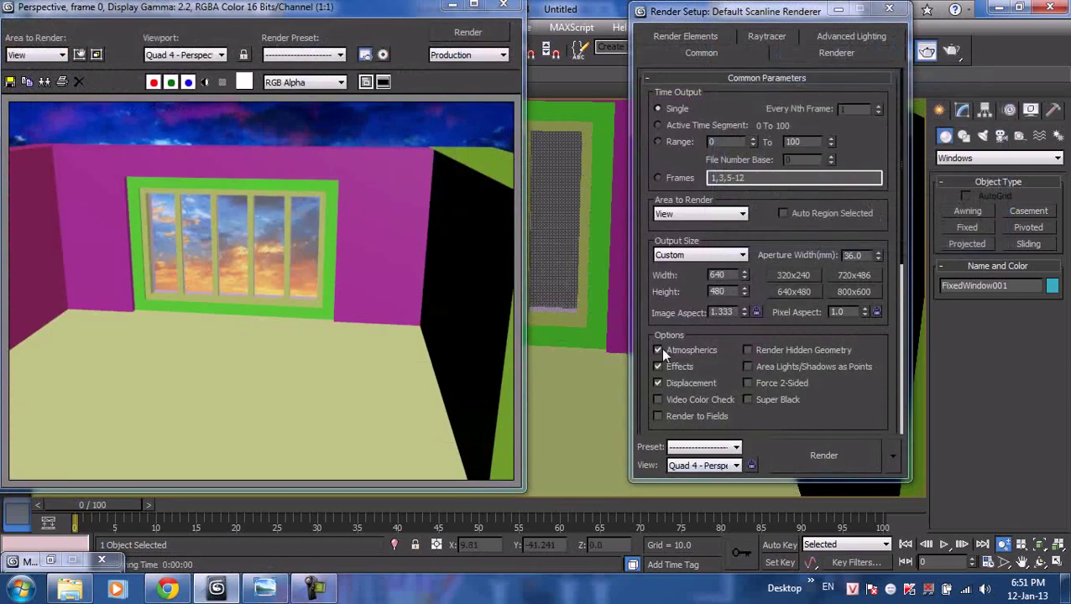
{"action": "left_click", "coordinate": [504, 5]}
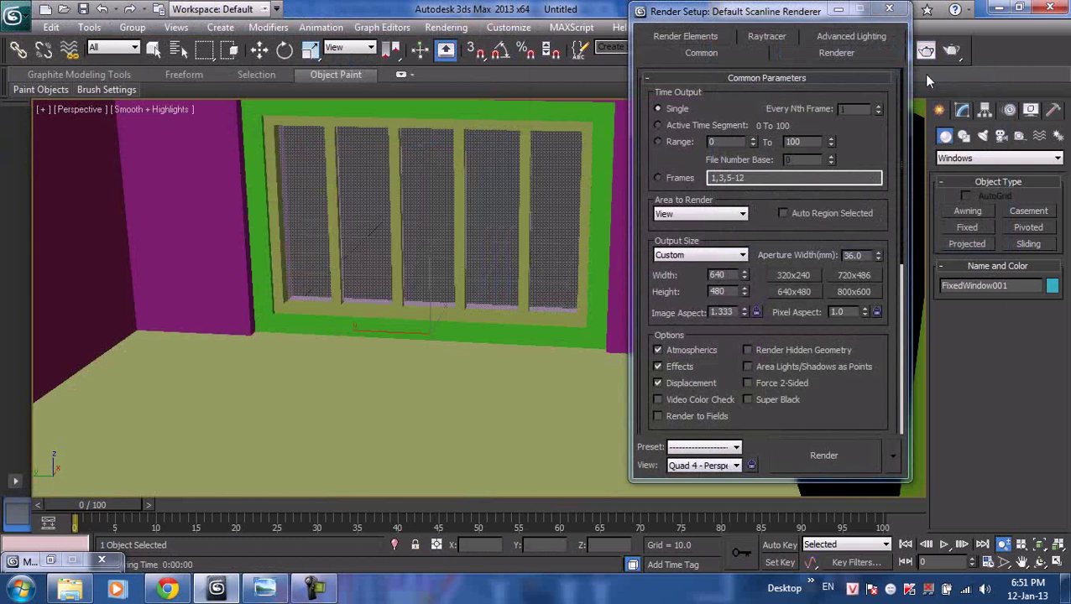
{"action": "left_click", "coordinate": [891, 9]}
- Zoom, orbit and pan the view to frame the window close up
{"action": "left_click", "coordinate": [1004, 563]}
{"action": "left_click_drag", "start_coordinate": [448, 392], "coordinate": [448, 379]}
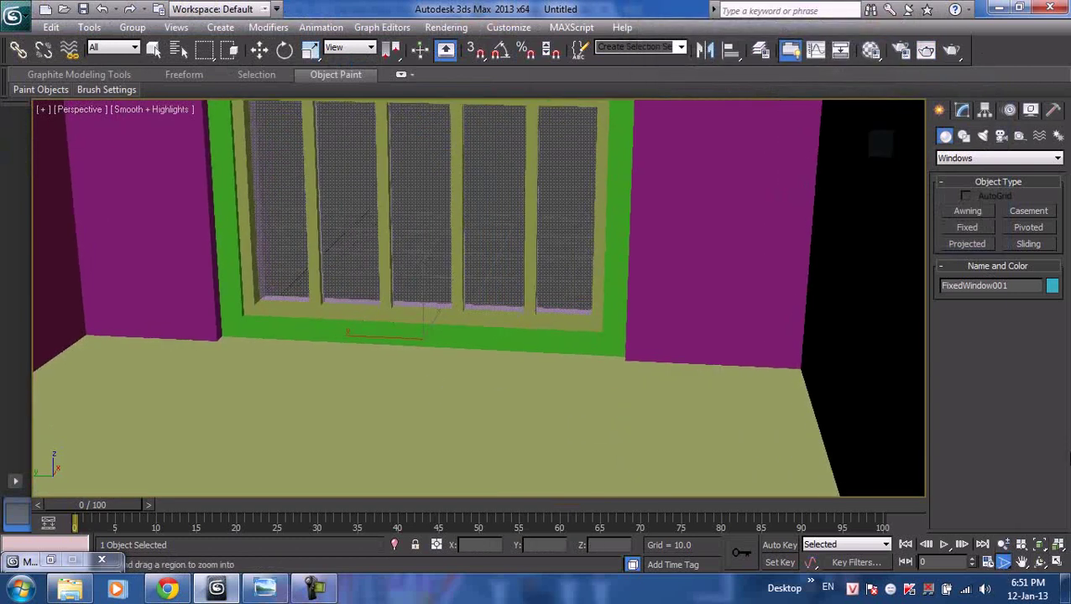
{"action": "left_click", "coordinate": [1041, 561]}
{"action": "left_click_drag", "start_coordinate": [572, 403], "coordinate": [562, 387]}
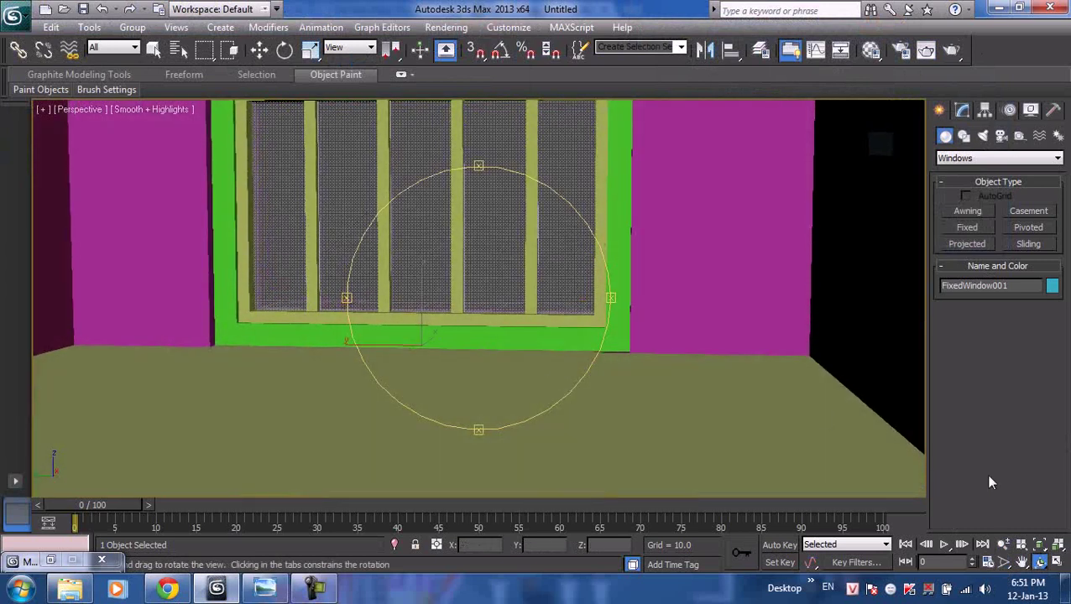
{"action": "left_click", "coordinate": [1003, 544]}
{"action": "left_click_drag", "start_coordinate": [549, 333], "coordinate": [550, 322]}
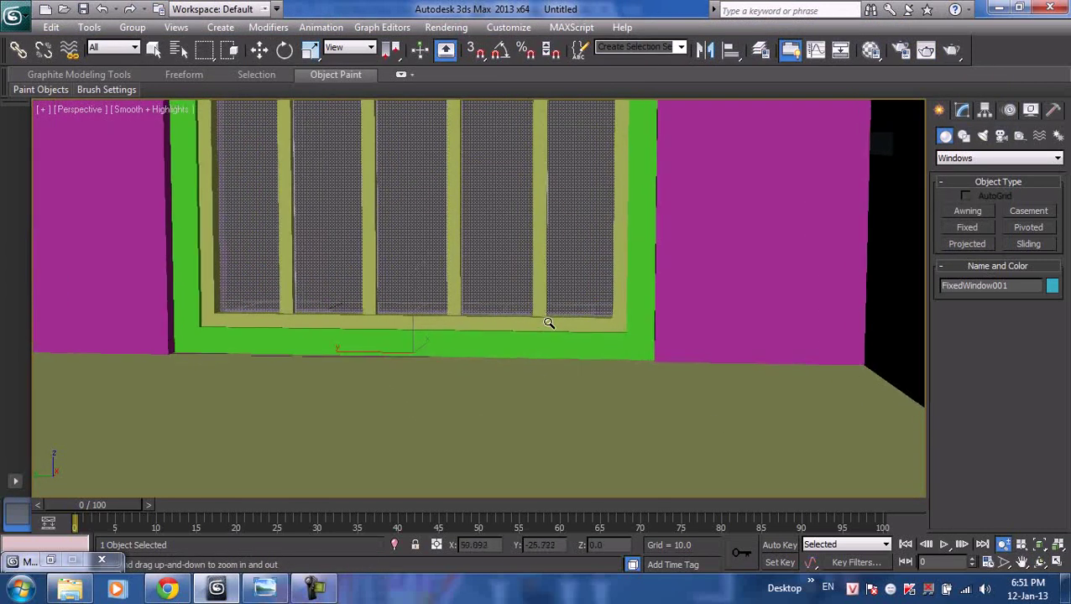
{"action": "left_click", "coordinate": [1003, 562]}
{"action": "scroll", "coordinate": [687, 394], "scroll_direction": "down", "scroll_amount": 1}
{"action": "scroll", "coordinate": [680, 382], "scroll_direction": "up", "scroll_amount": 1}
{"action": "scroll", "coordinate": [684, 392], "scroll_direction": "down", "scroll_amount": 1}
{"action": "left_click", "coordinate": [1021, 562]}
{"action": "left_click_drag", "start_coordinate": [590, 353], "coordinate": [581, 377]}
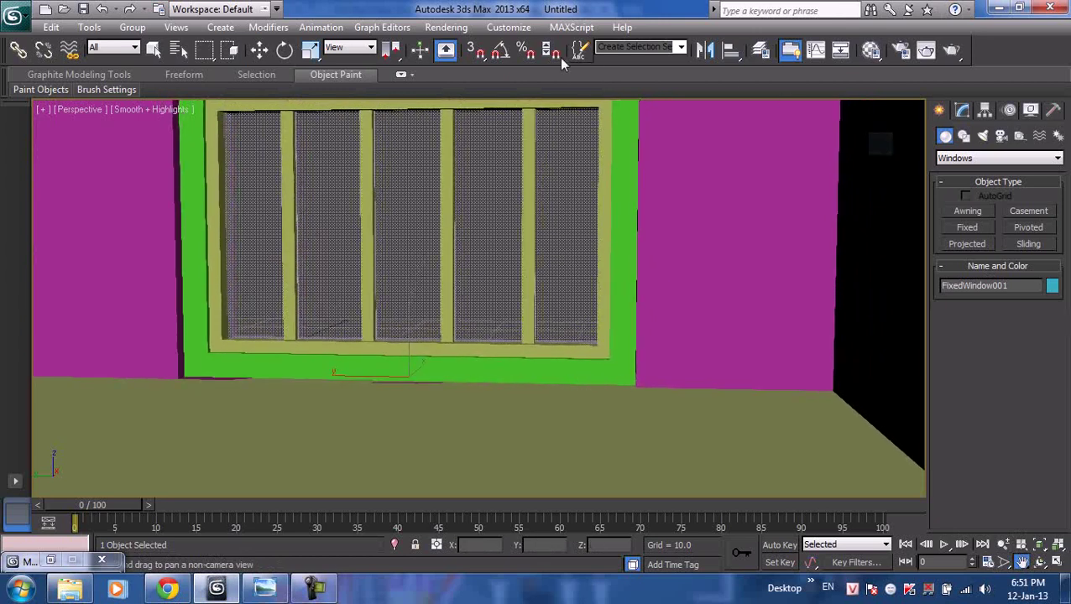
- Render the window close-up from Render Setup, then return to the Beautiful Sky page in Chrome
{"action": "left_click", "coordinate": [508, 27]}
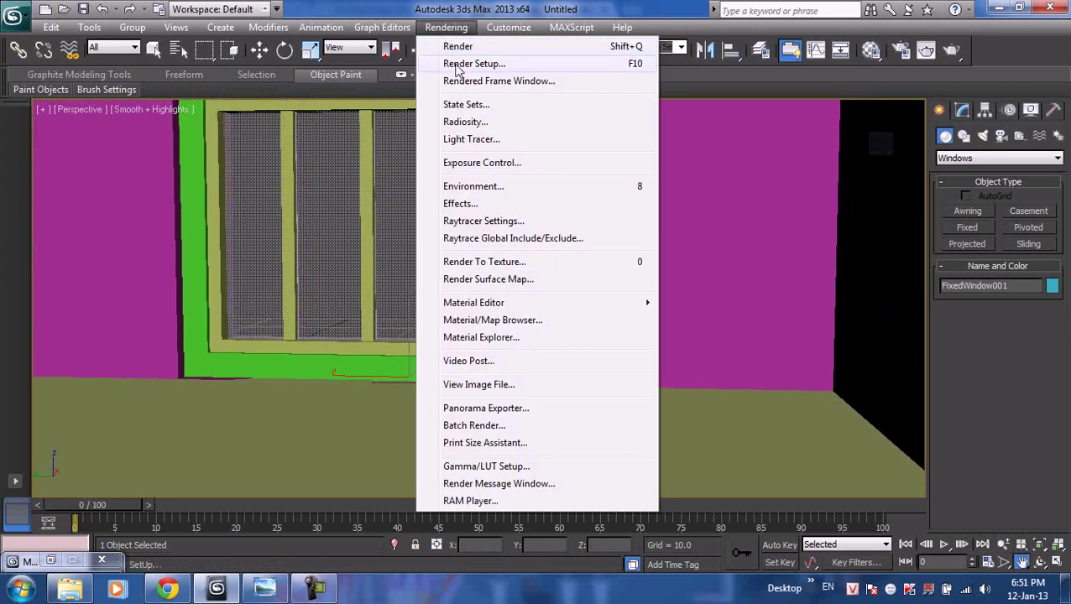
{"action": "left_click", "coordinate": [457, 65]}
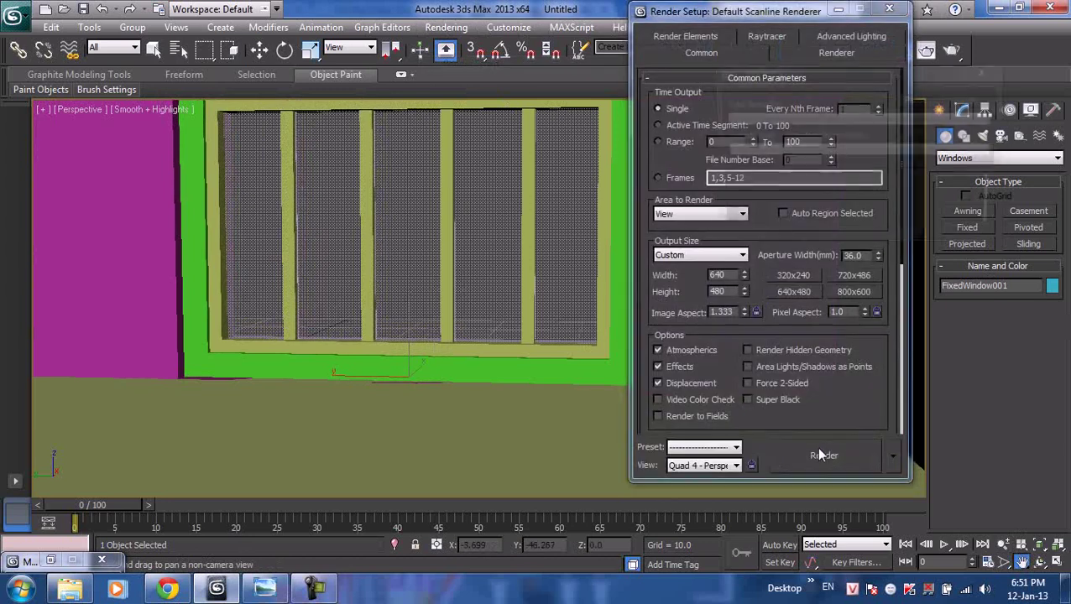
{"action": "left_click", "coordinate": [820, 453]}
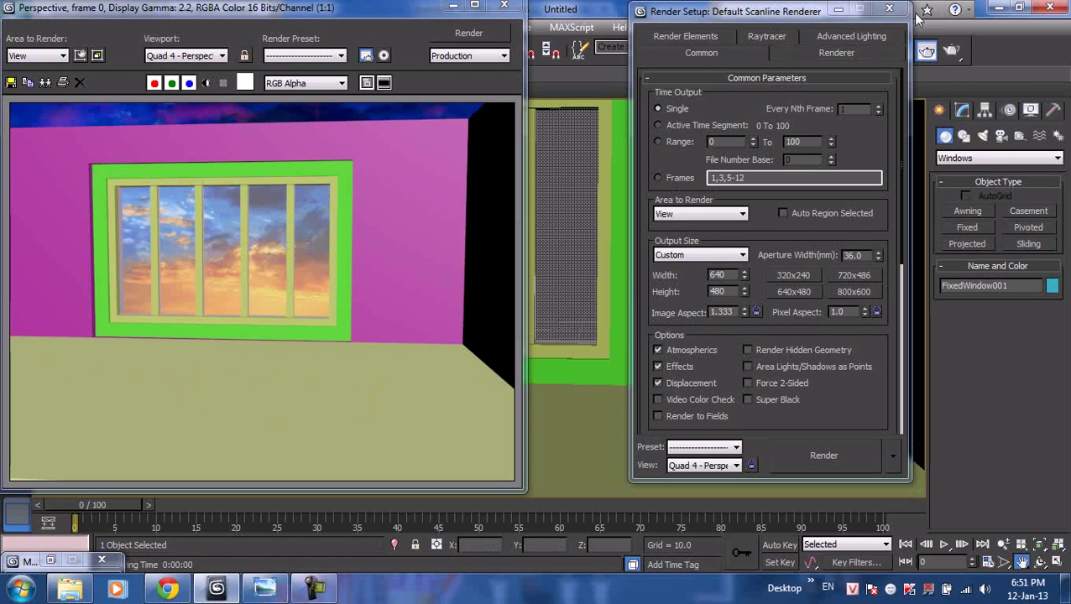
{"action": "left_click", "coordinate": [889, 9]}
{"action": "left_click", "coordinate": [504, 5]}
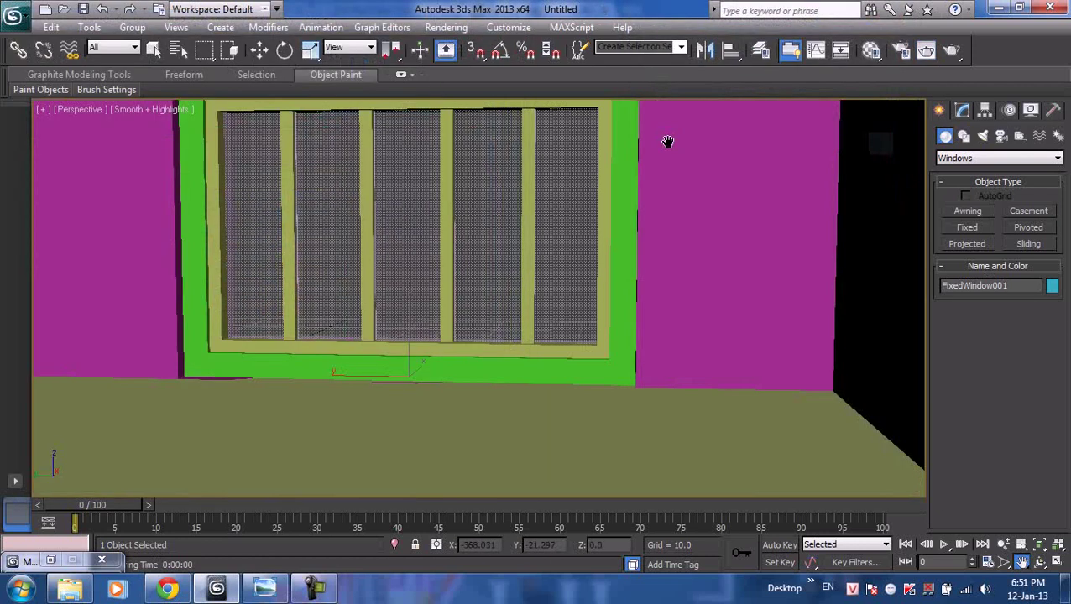
{"action": "middle_click_drag", "start_coordinate": [708, 178], "coordinate": [695, 181]}
{"action": "scroll", "coordinate": [695, 181], "scroll_direction": "down", "scroll_amount": 5}
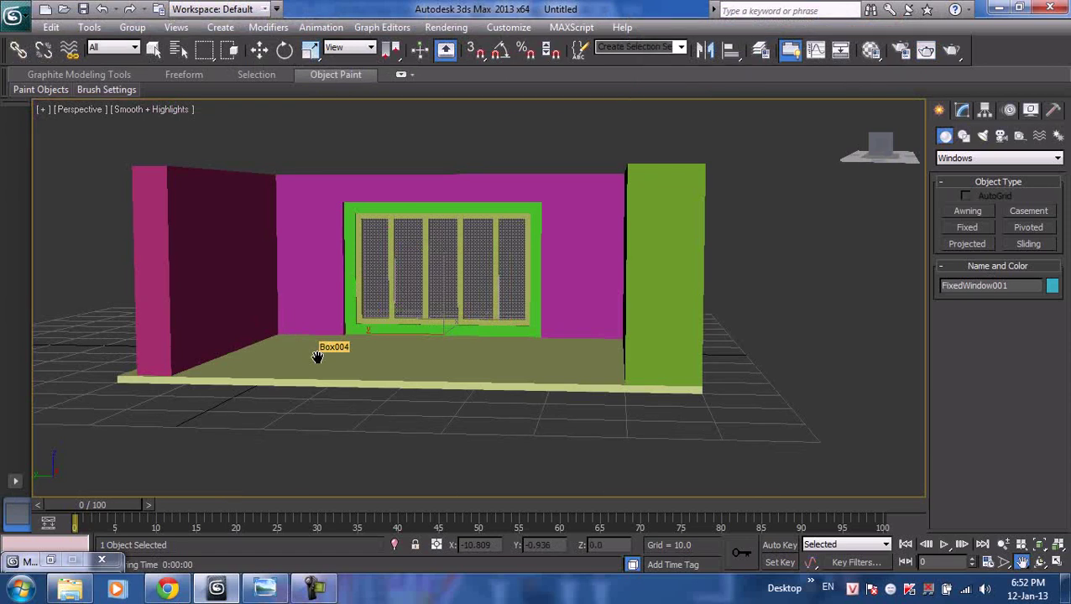
{"action": "scroll", "coordinate": [317, 357], "scroll_direction": "up", "scroll_amount": 3}
{"action": "left_click", "coordinate": [168, 589]}
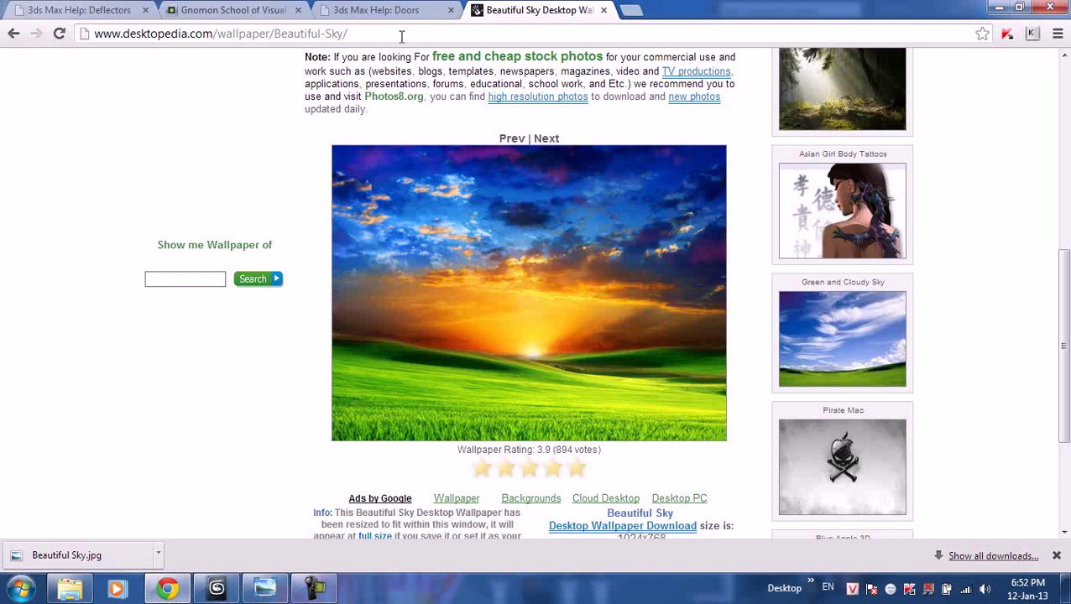
- Search Google Images for '3dmax furniture model evermotion', then return to 3ds Max
{"action": "left_click", "coordinate": [14, 33]}
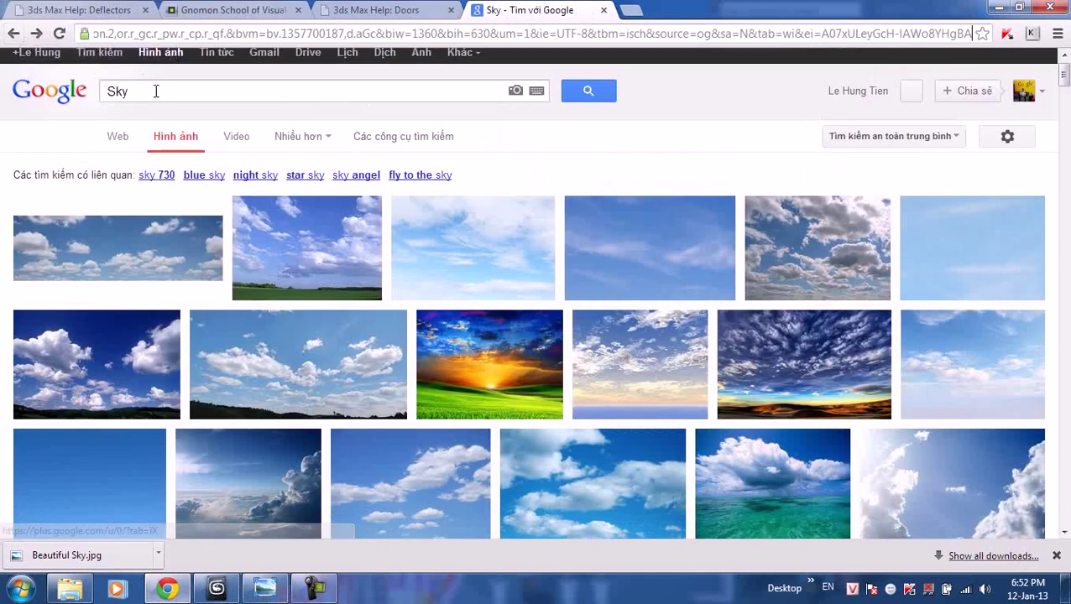
{"action": "type", "text": "3dm"}
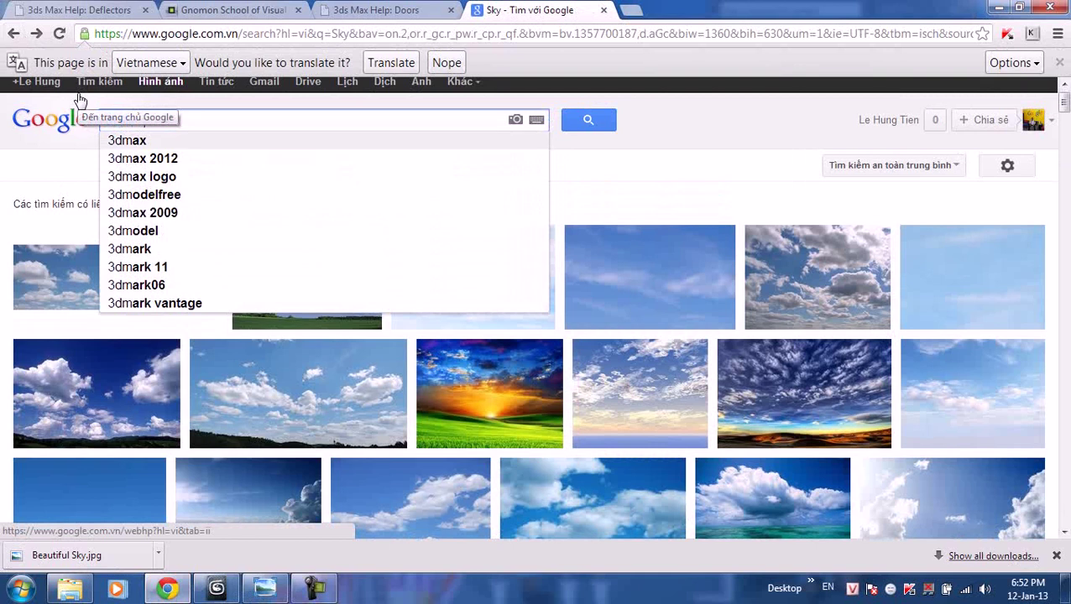
{"action": "type", "text": "ax model"}
{"action": "key", "text": "Return"}
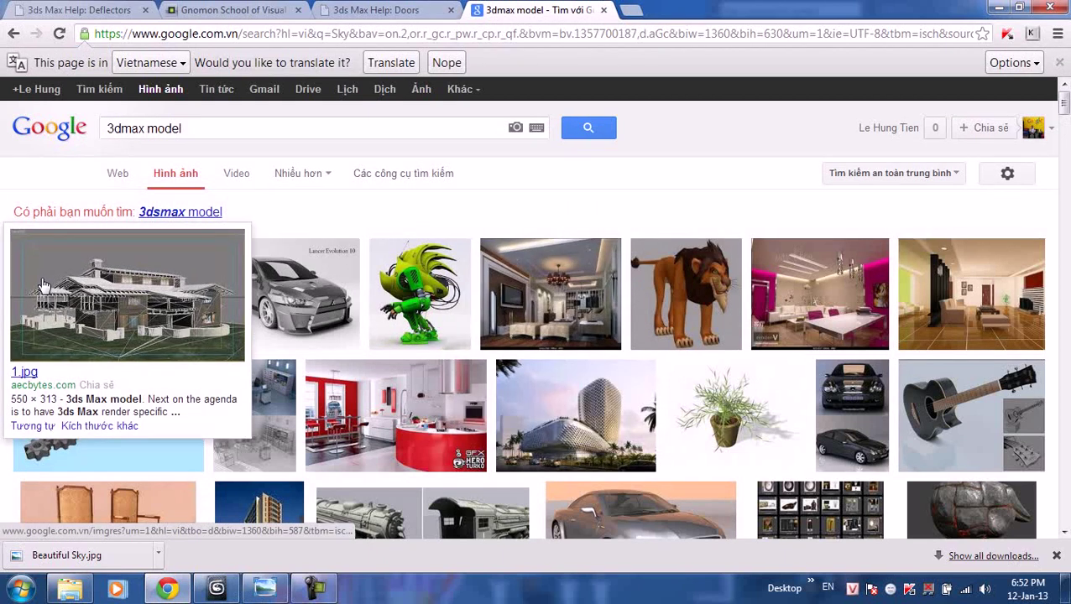
{"action": "left_click", "coordinate": [147, 128]}
{"action": "type", "text": "u rniture"}
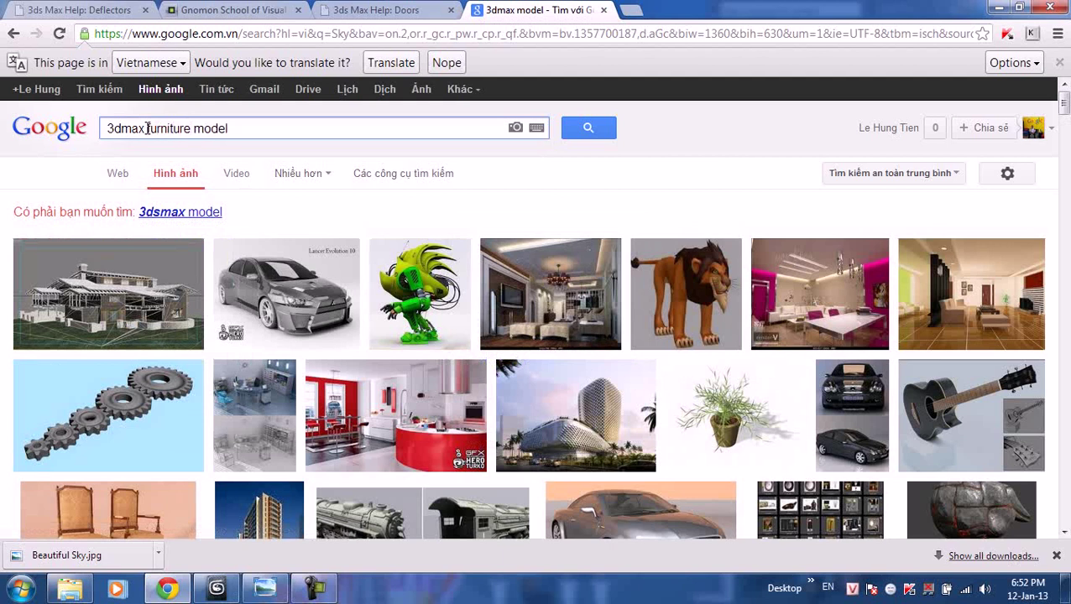
{"action": "key", "text": "Return"}
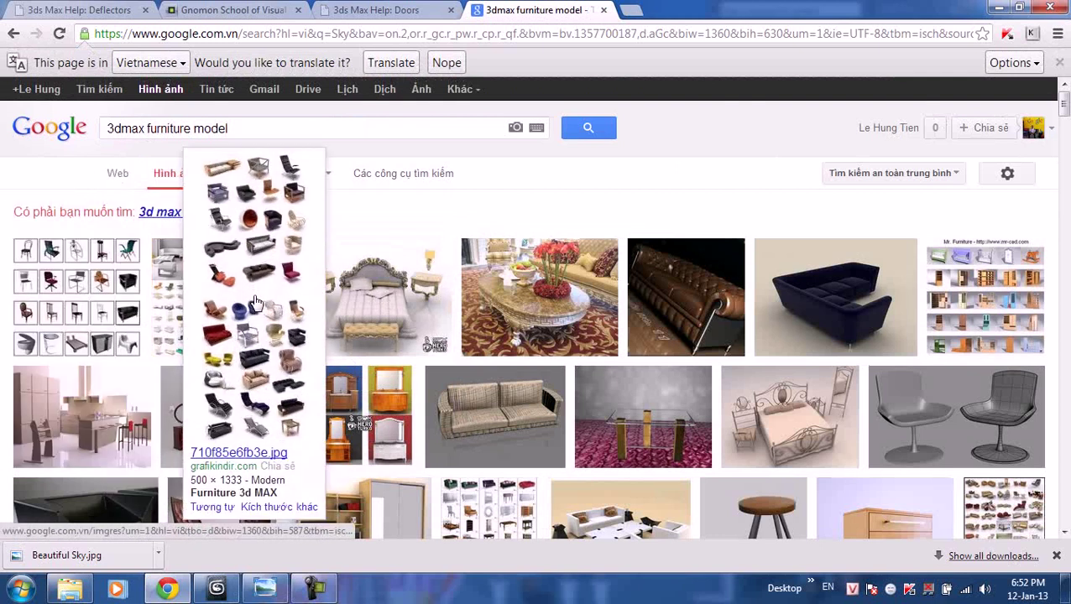
{"action": "left_click", "coordinate": [230, 129]}
{"action": "type", "text": "evermotion"}
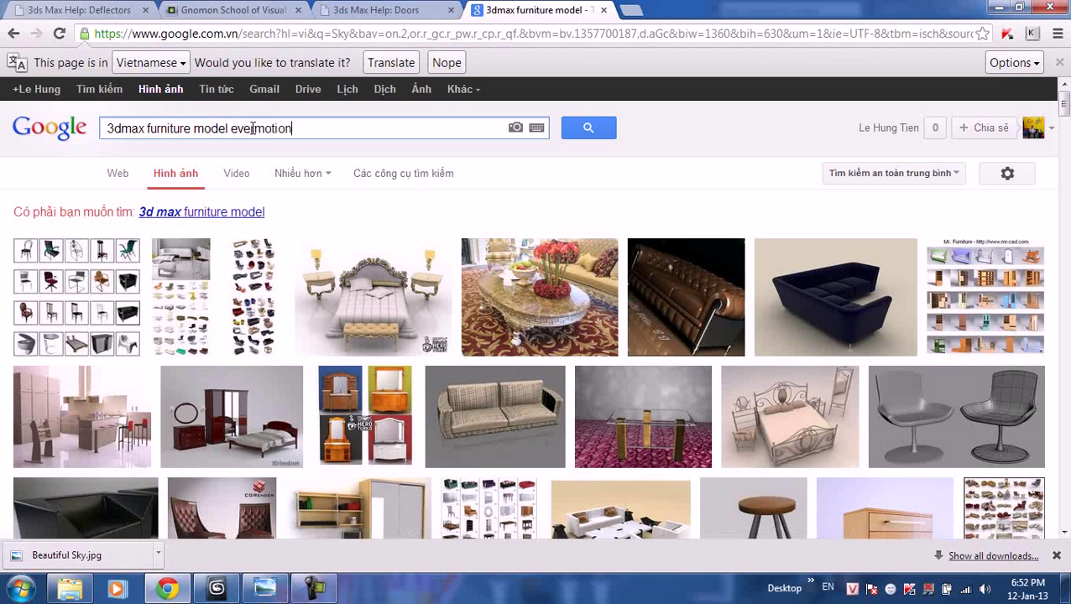
{"action": "key", "text": "Return"}
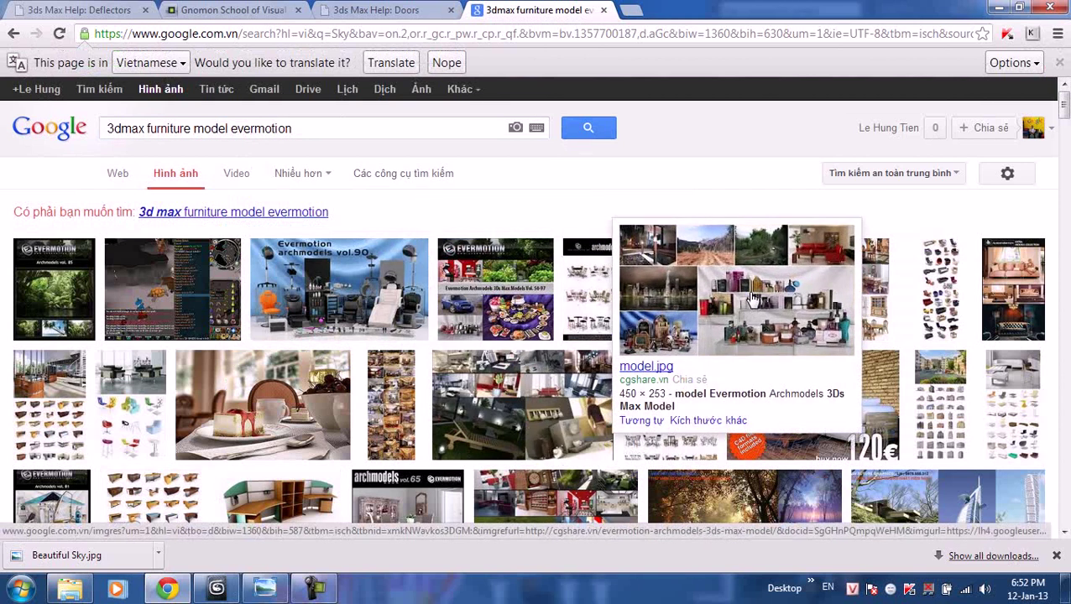
{"action": "mouse_move", "coordinate": [869, 290]}
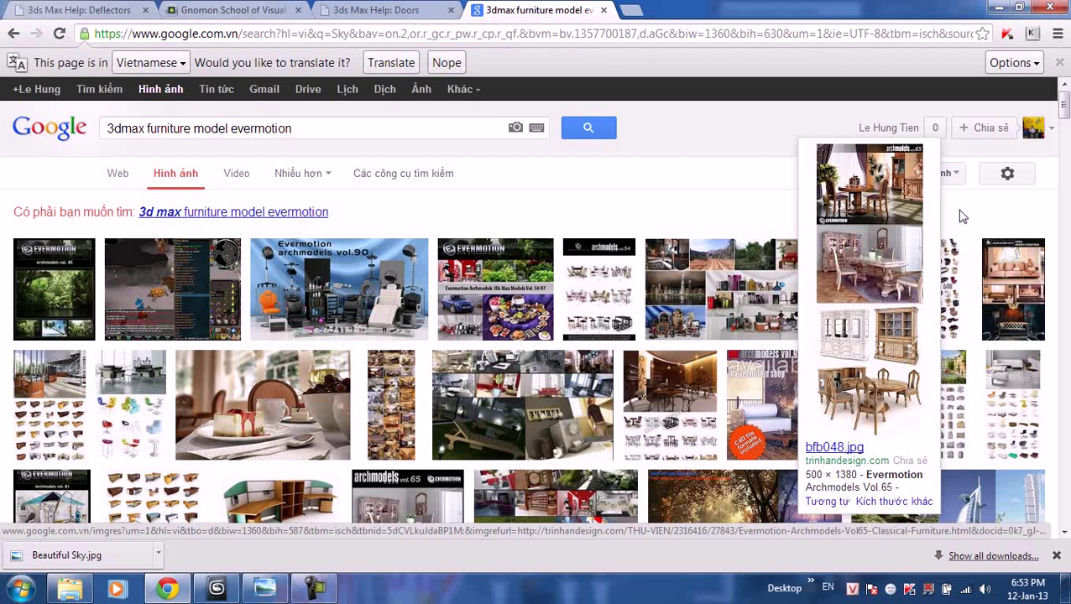
{"action": "scroll", "coordinate": [537, 503], "scroll_direction": "down", "scroll_amount": 1}
{"action": "left_click", "coordinate": [216, 587]}
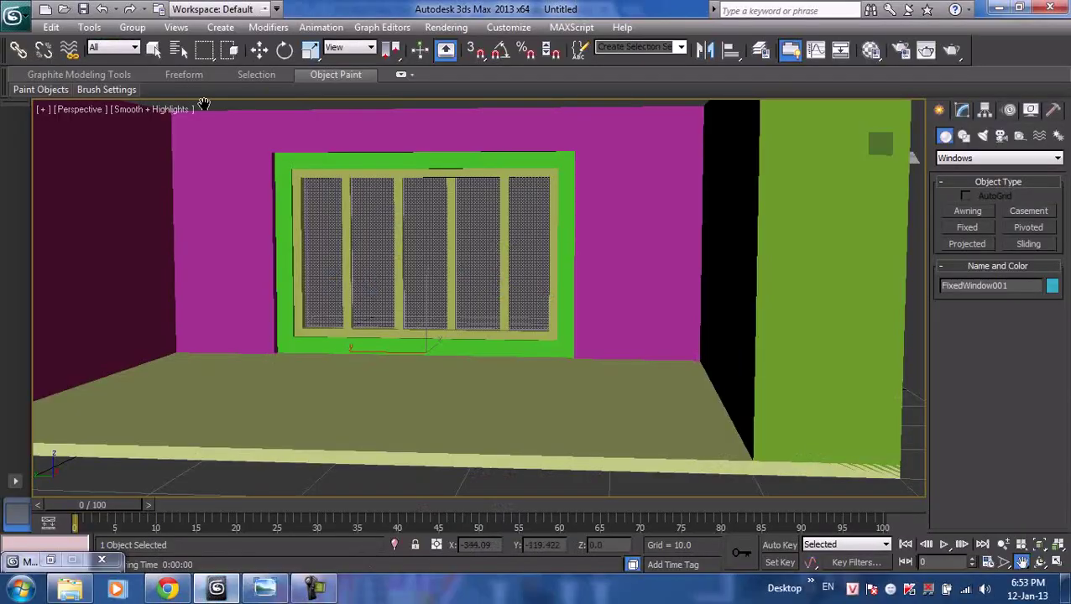